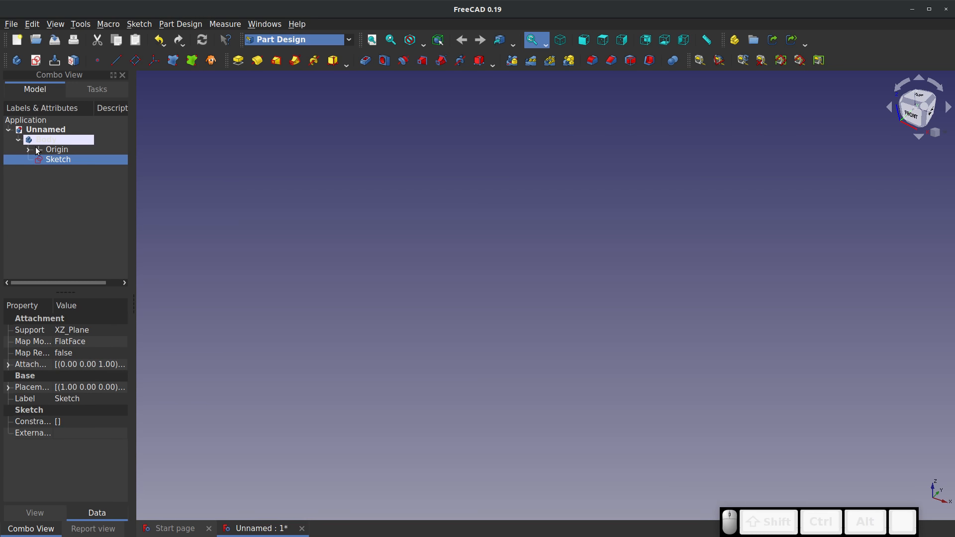
# Delete the body together with its sketch and switch to the Part workbench
pyautogui.rightClick(38, 141)
pyautogui.click(92, 241)
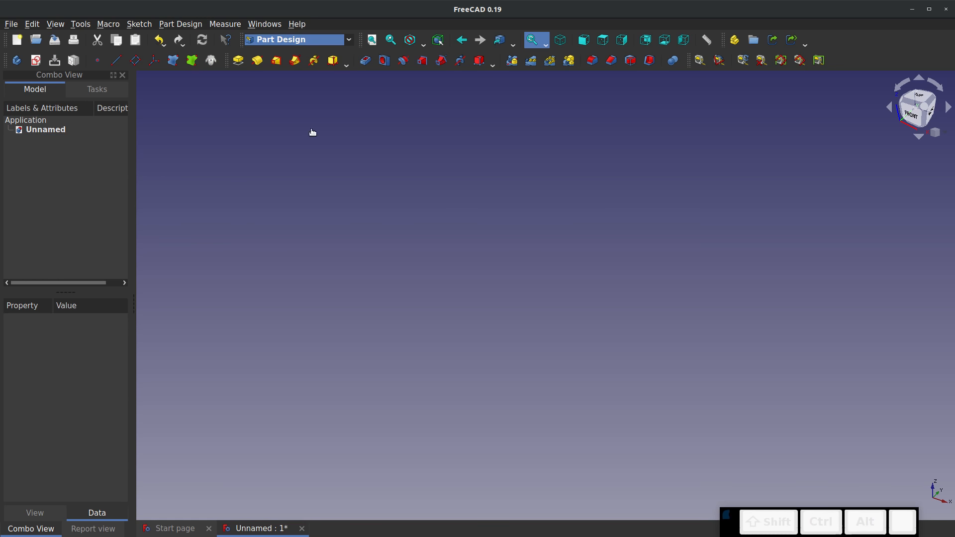
pyautogui.click(348, 43)
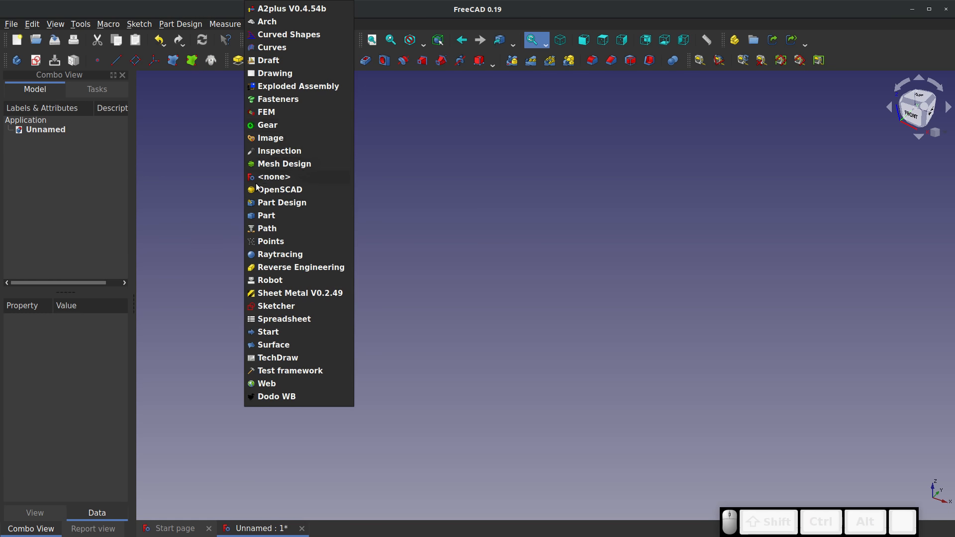
pyautogui.click(269, 214)
pyautogui.click(348, 39)
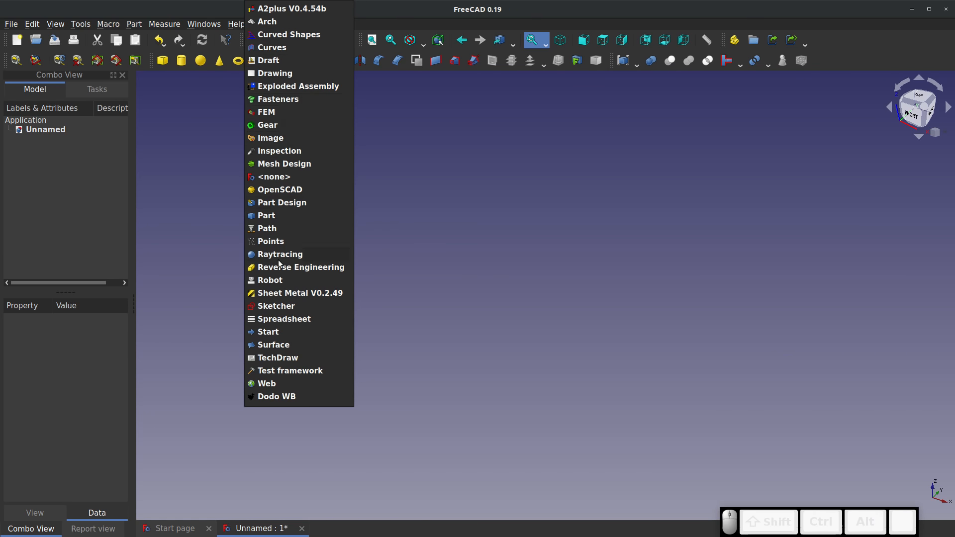
pyautogui.click(276, 306)
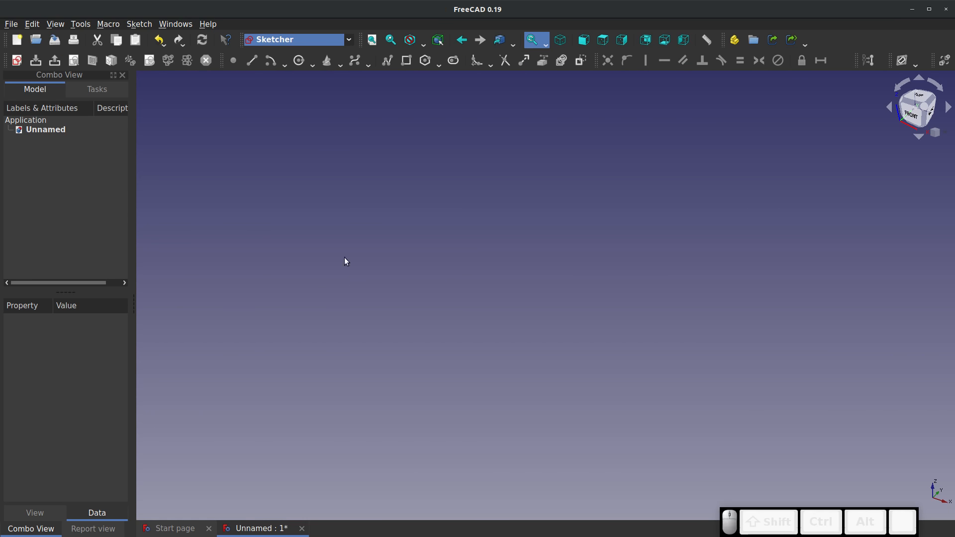
pyautogui.click(342, 39)
pyautogui.click(276, 216)
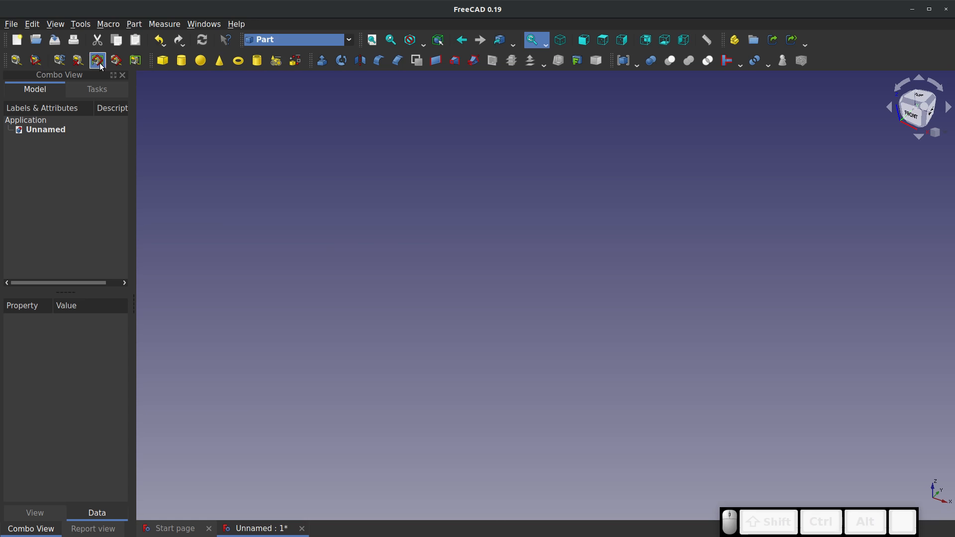
# Create cube, sphere and cylinder primitives at their default sizes, and delete the cube
pyautogui.click(163, 60)
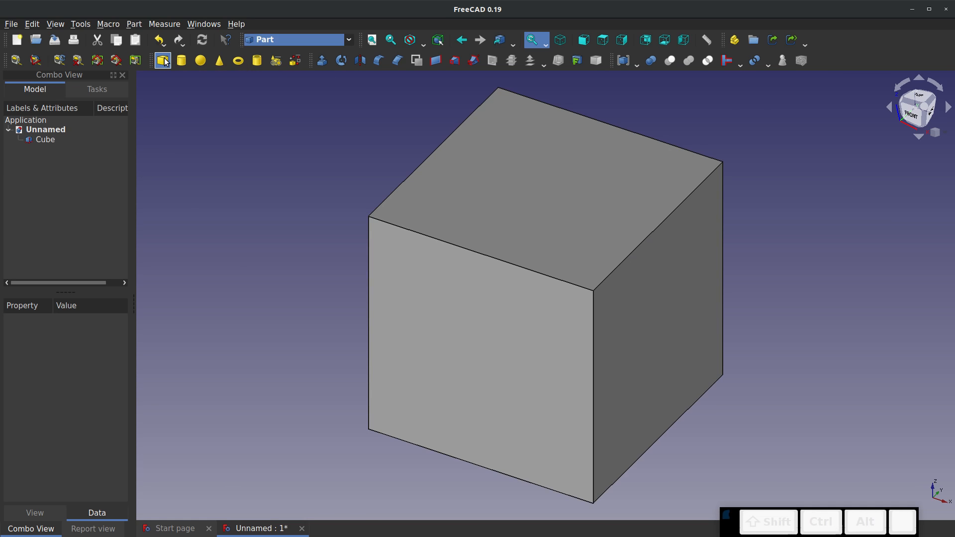
pyautogui.click(200, 61)
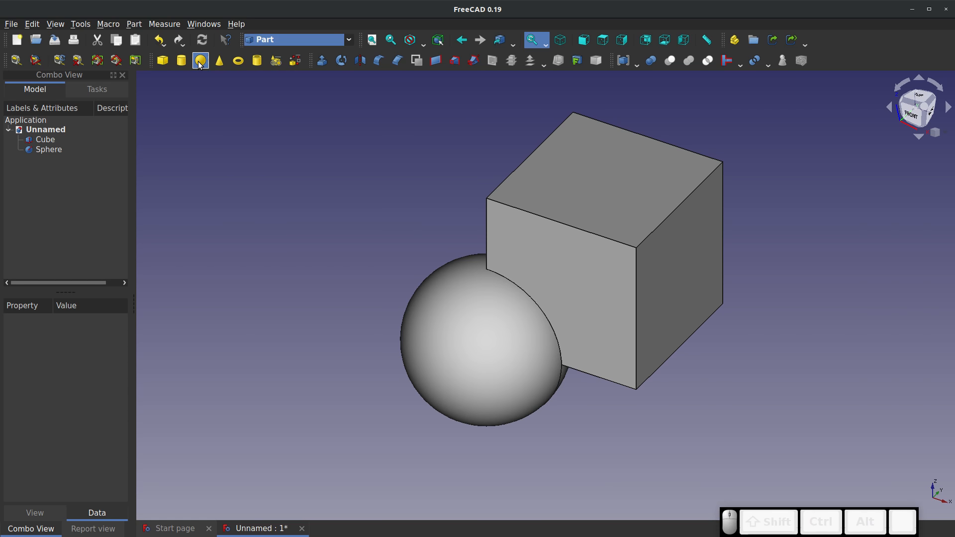
pyautogui.click(181, 61)
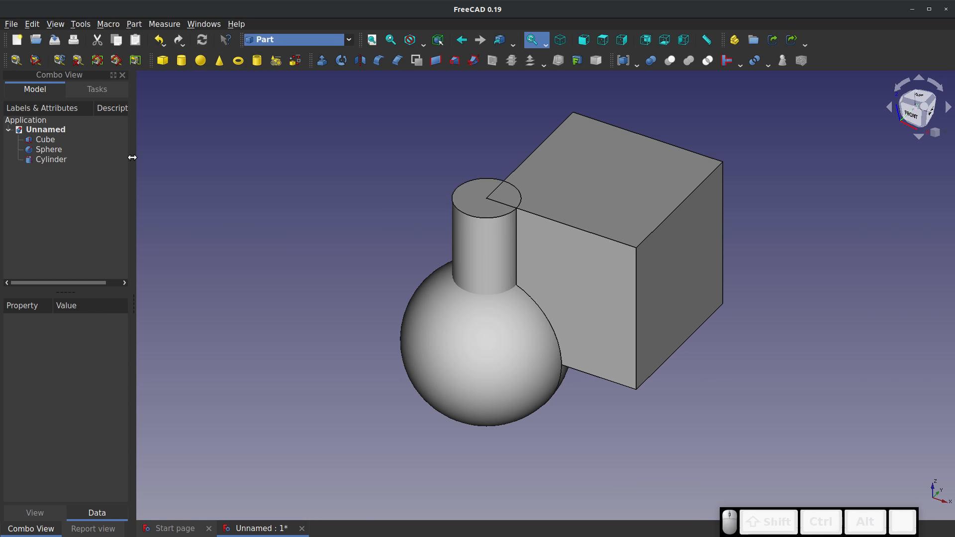
pyautogui.rightClick(48, 140)
pyautogui.click(94, 332)
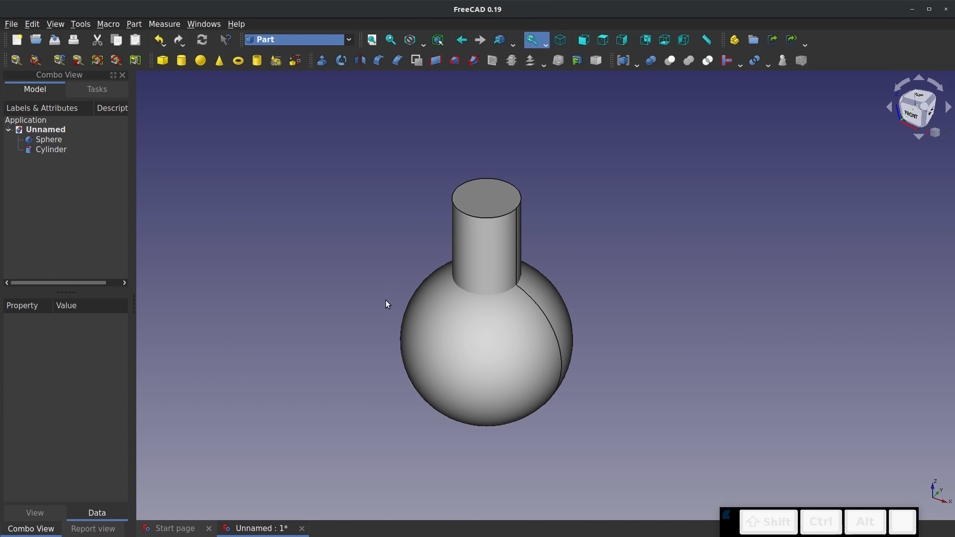
# Set the cylinder's height to 20 mm
pyautogui.rightClick(43, 148)
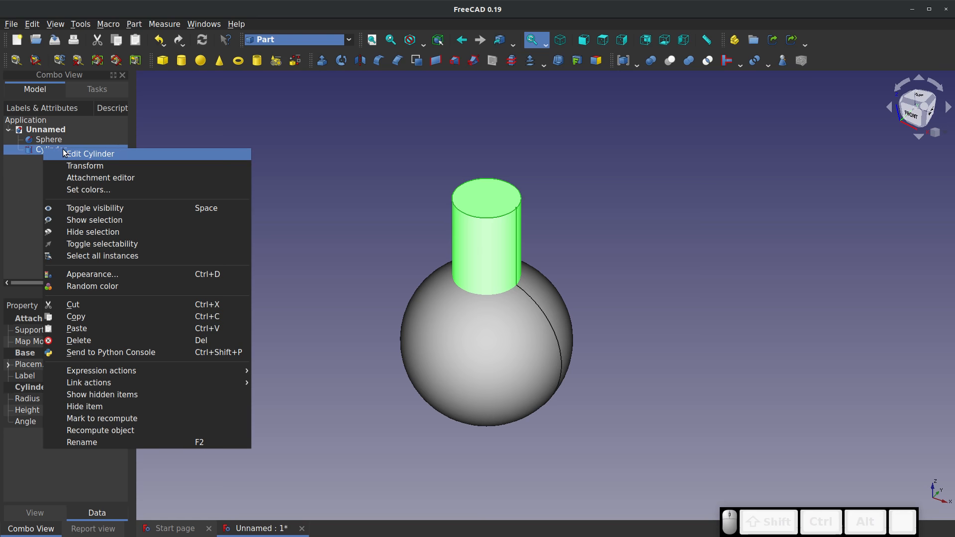
pyautogui.click(29, 184)
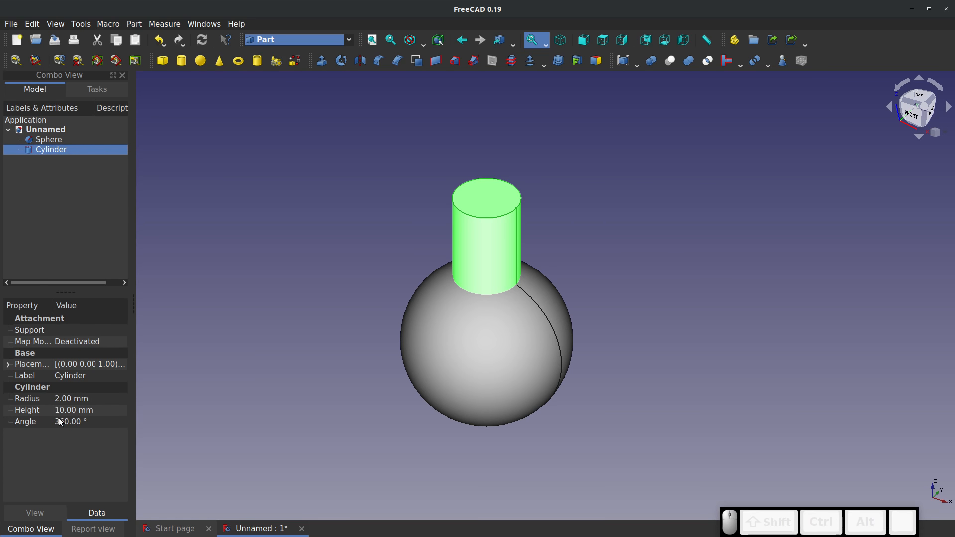
pyautogui.click(79, 410)
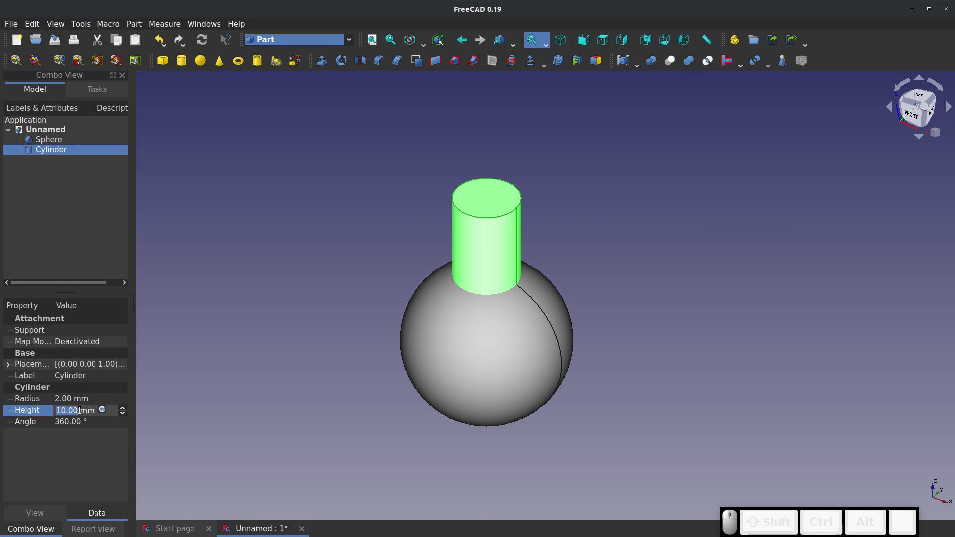
pyautogui.write('20')
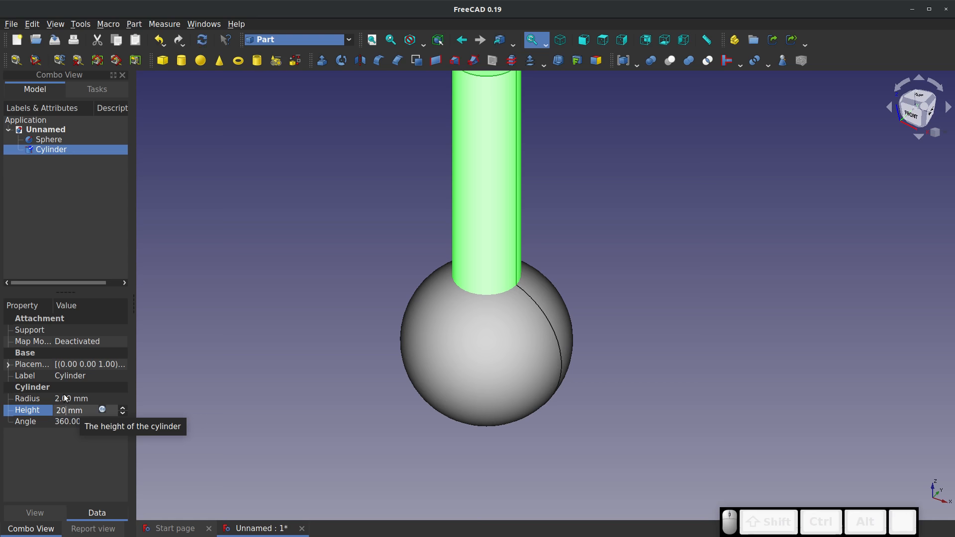
# Try a 3 mm radius on the cylinder and set the radius back to 2 mm
pyautogui.click(64, 399)
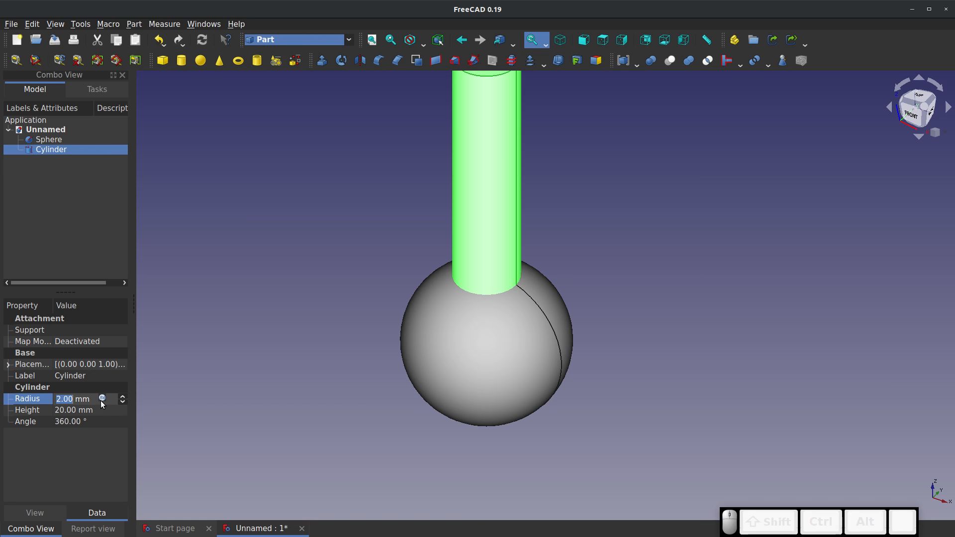
pyautogui.write('3')
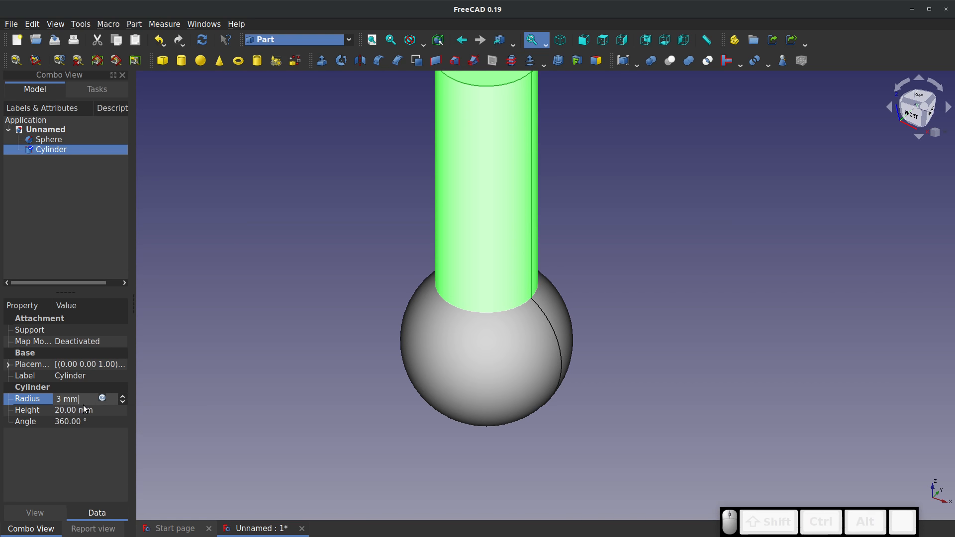
pyautogui.click(84, 410)
pyautogui.click(70, 398)
pyautogui.write('2')
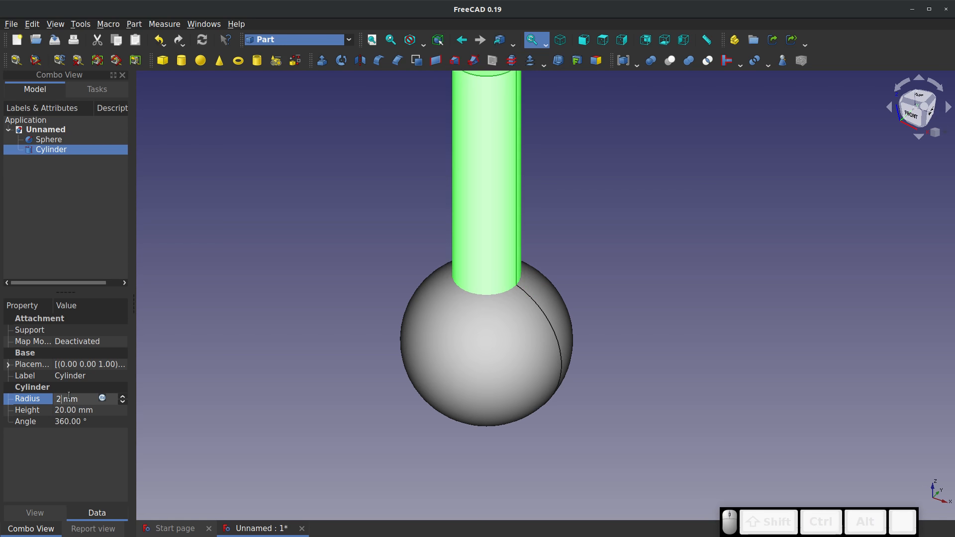
pyautogui.click(202, 369)
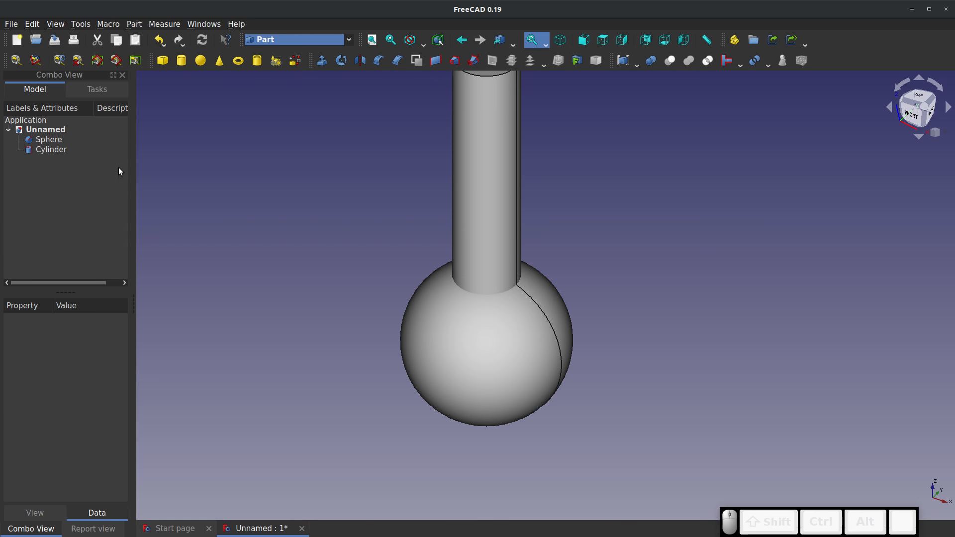
# Set the Z position in the cylinder's placement to -10 mm so it passes through the sphere
pyautogui.click(505, 211)
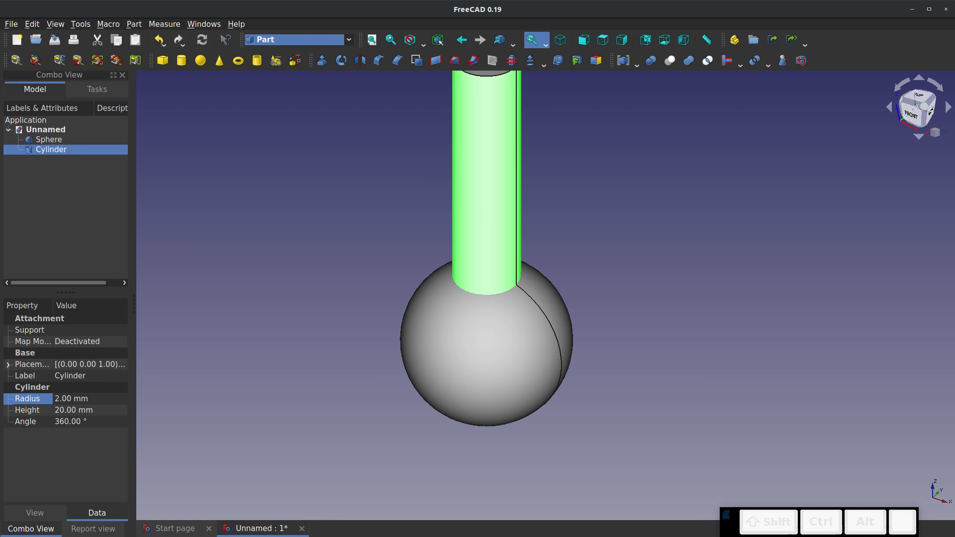
pyautogui.click(9, 365)
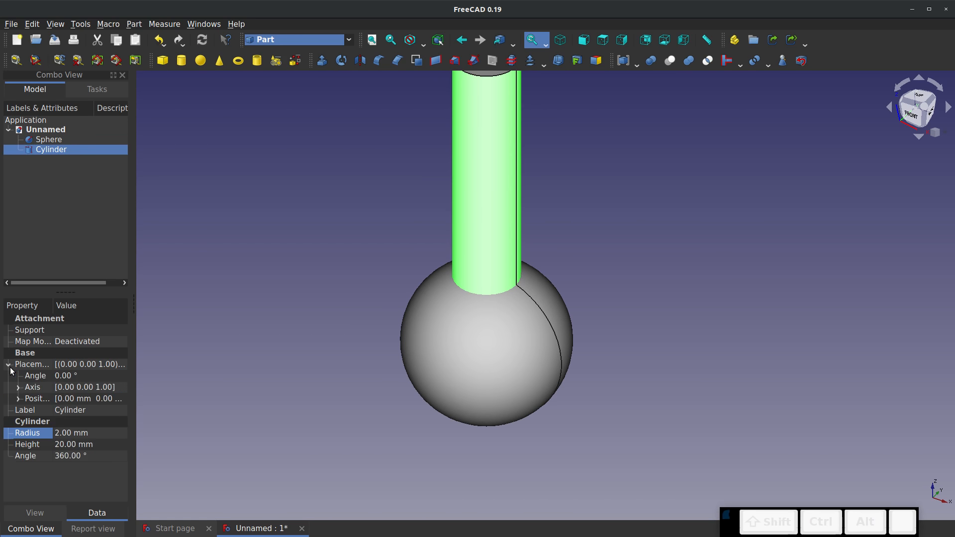
pyautogui.click(17, 400)
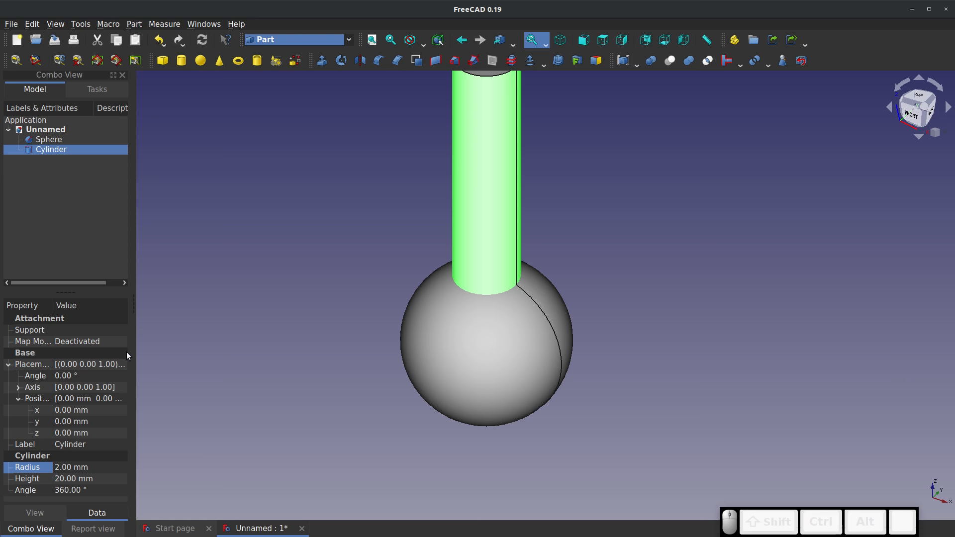
pyautogui.click(71, 431)
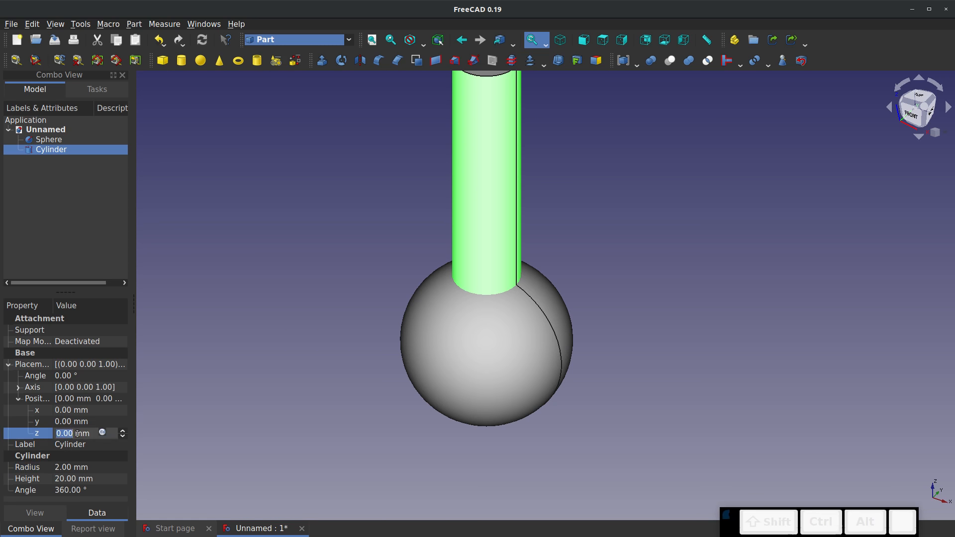
pyautogui.write('-10')
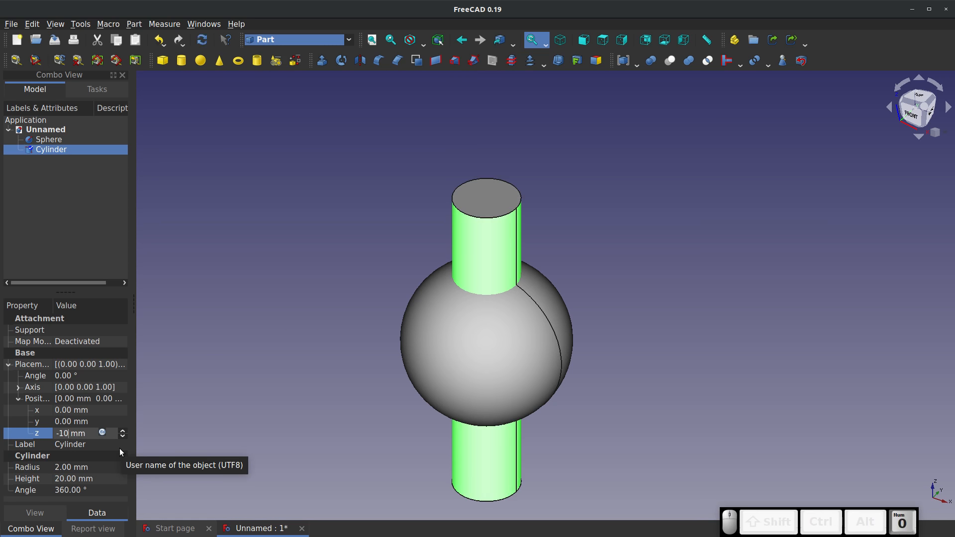
pyautogui.click(227, 359)
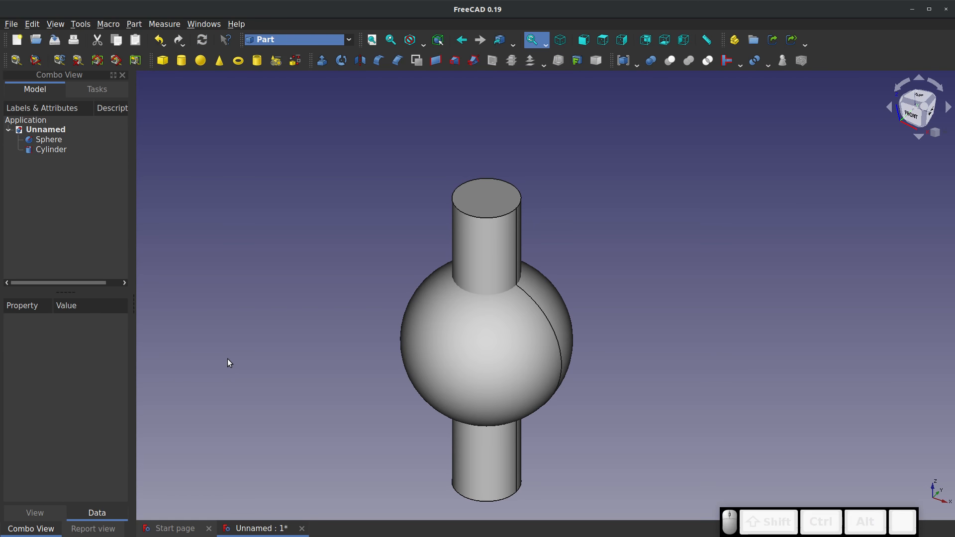
# Copy the cylinder and paste a duplicate of it into the document
pyautogui.click(49, 153)
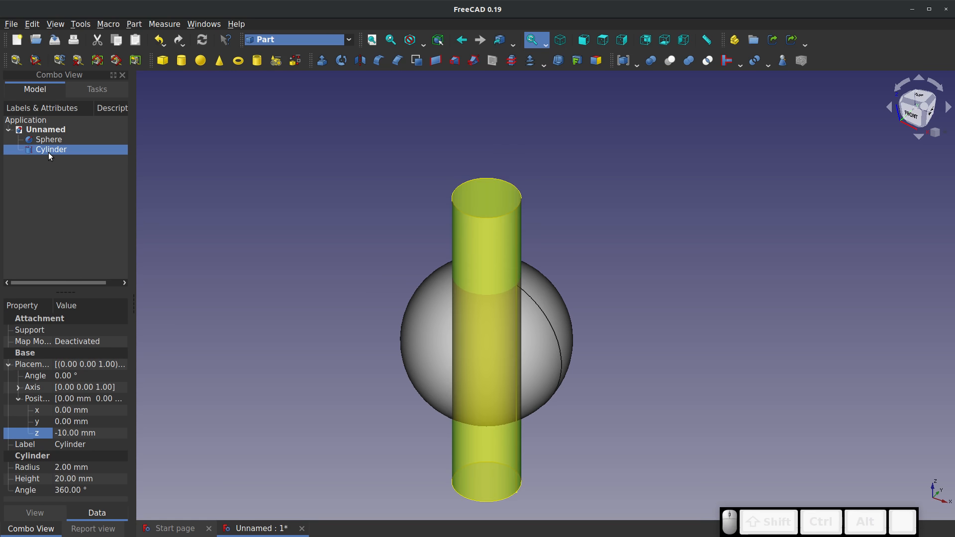
pyautogui.rightClick(49, 152)
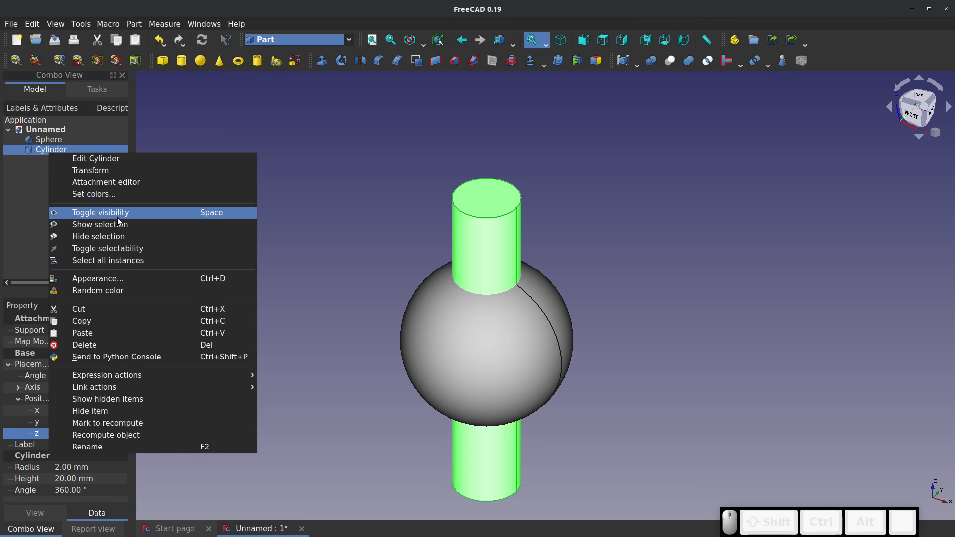
pyautogui.click(108, 321)
pyautogui.rightClick(37, 180)
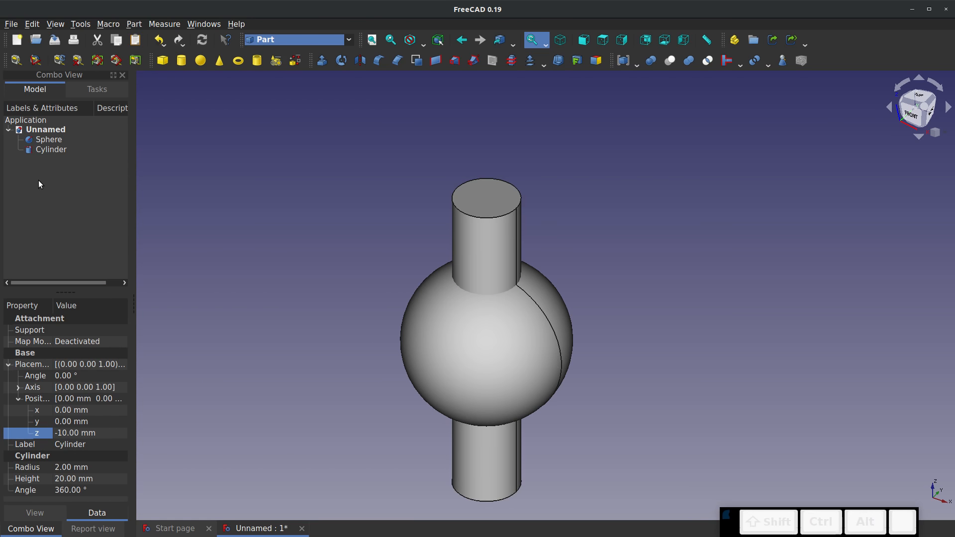
pyautogui.click(11, 218)
pyautogui.rightClick(28, 220)
pyautogui.click(38, 203)
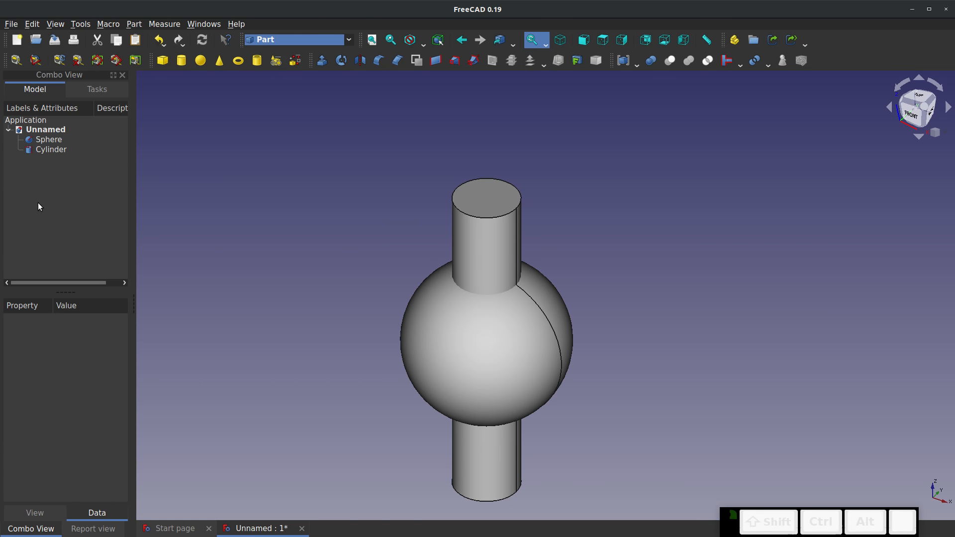
pyautogui.rightClick(52, 184)
pyautogui.click(47, 176)
pyautogui.hotkey('ctrl', 'v')
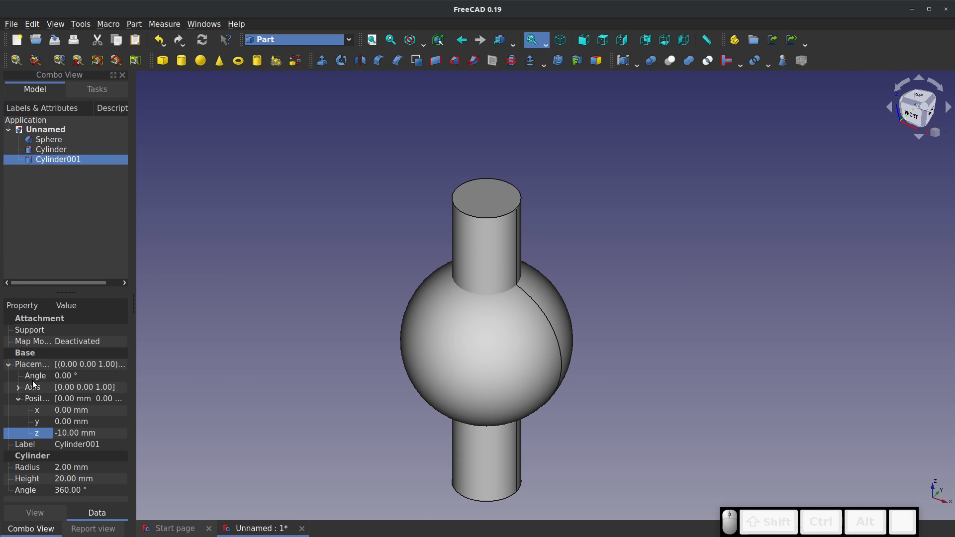
# Rotate the copied cylinder 90° about the Y axis, setting the rotation axis to y 1 and z 0
pyautogui.rightClick(42, 159)
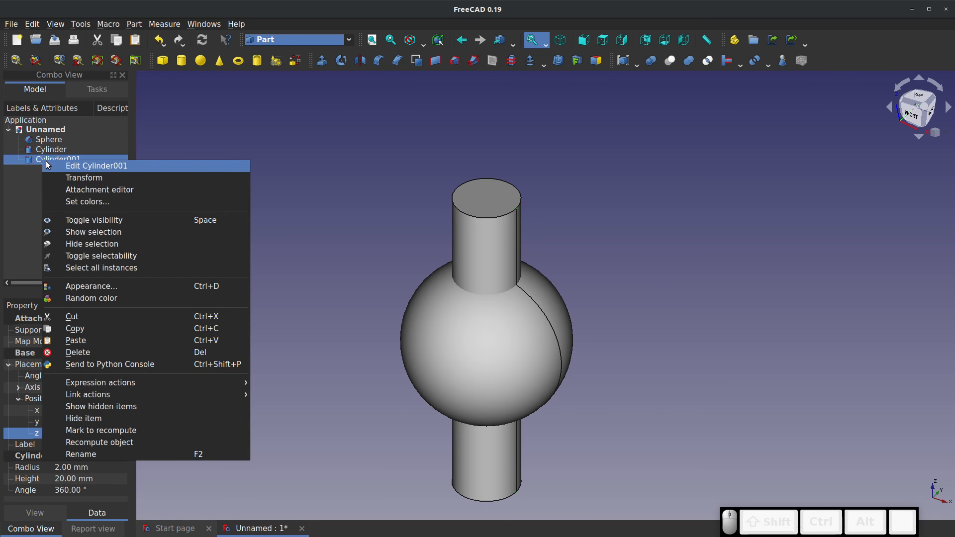
pyautogui.click(73, 166)
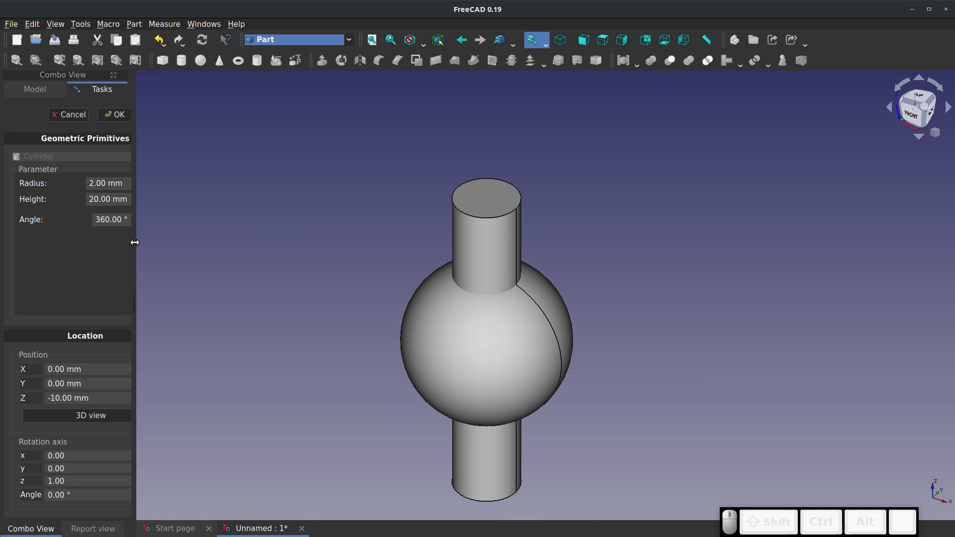
pyautogui.moveTo(135, 241); pyautogui.dragTo(193, 248)
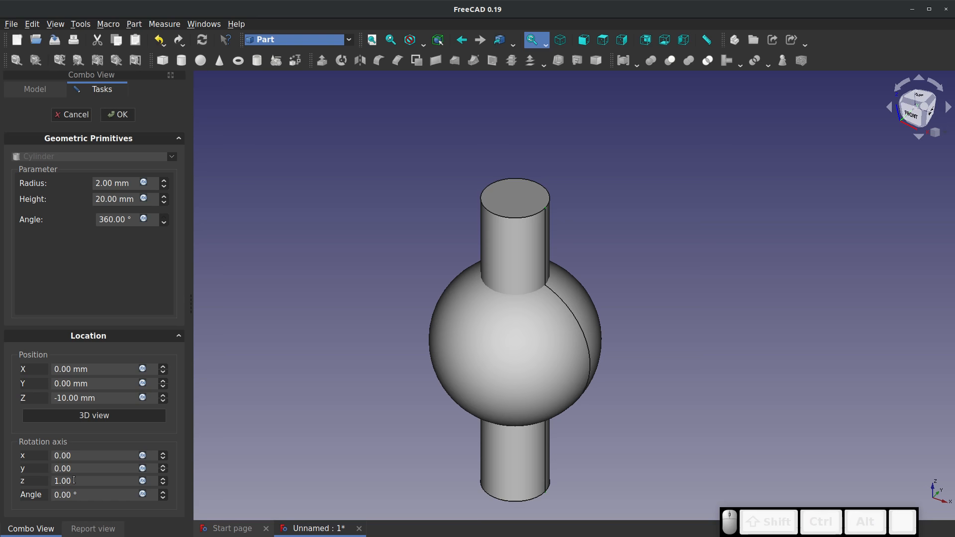
pyautogui.moveTo(55, 480); pyautogui.dragTo(94, 481)
pyautogui.write('0')
pyautogui.moveTo(96, 471); pyautogui.dragTo(1, 470)
pyautogui.write('1')
pyautogui.click(86, 491)
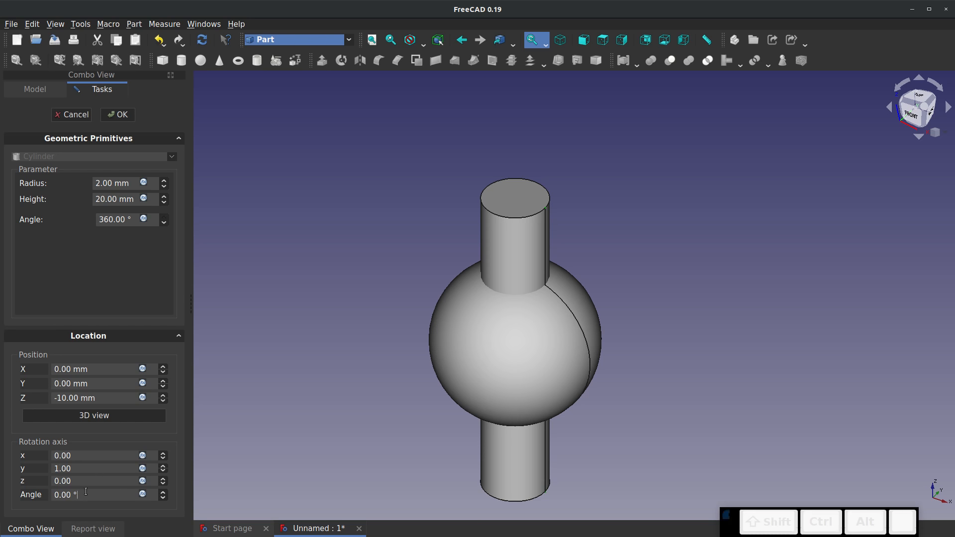
pyautogui.click(93, 492)
pyautogui.tripleClick(86, 500)
pyautogui.write('90')
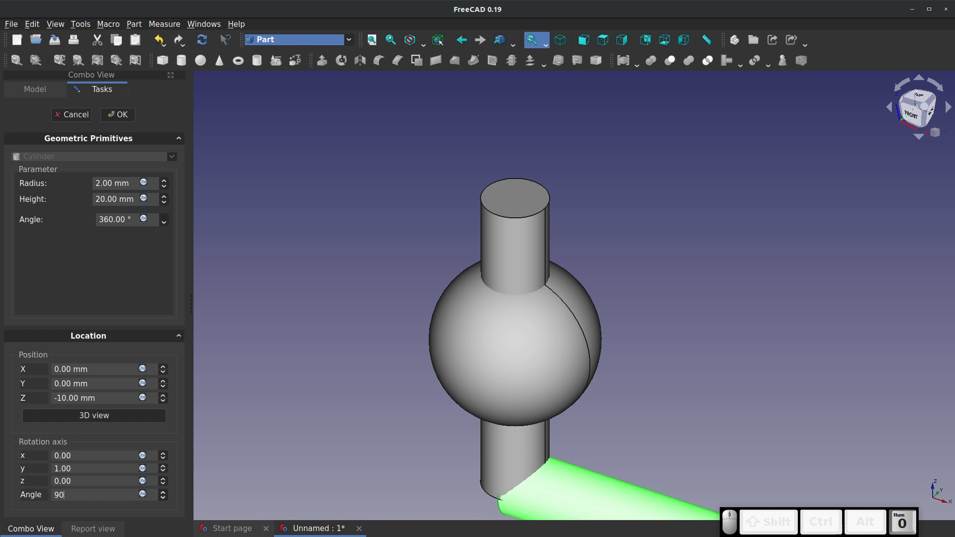
# Set the copied cylinder's position to Z 0 mm and X -10 mm
pyautogui.tripleClick(82, 398)
pyautogui.write('0')
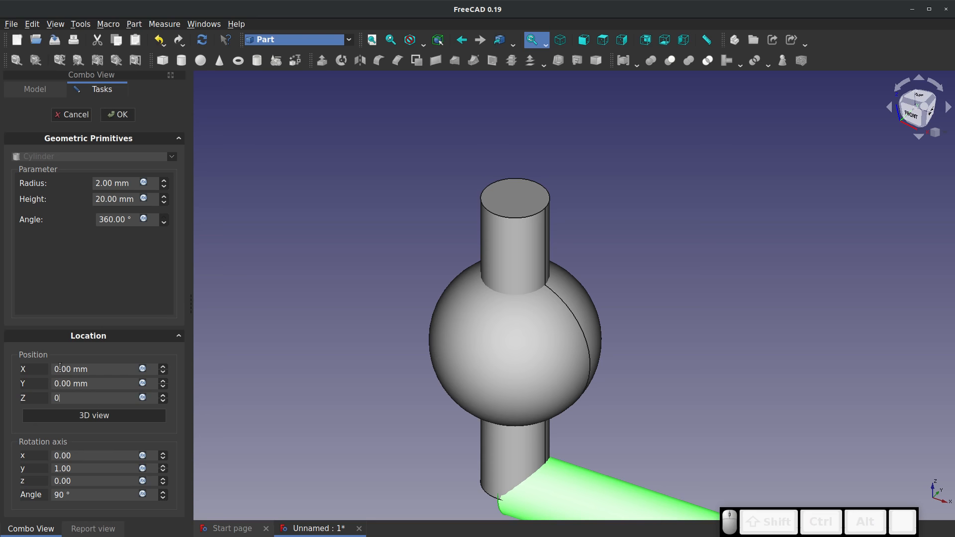
pyautogui.click(109, 282)
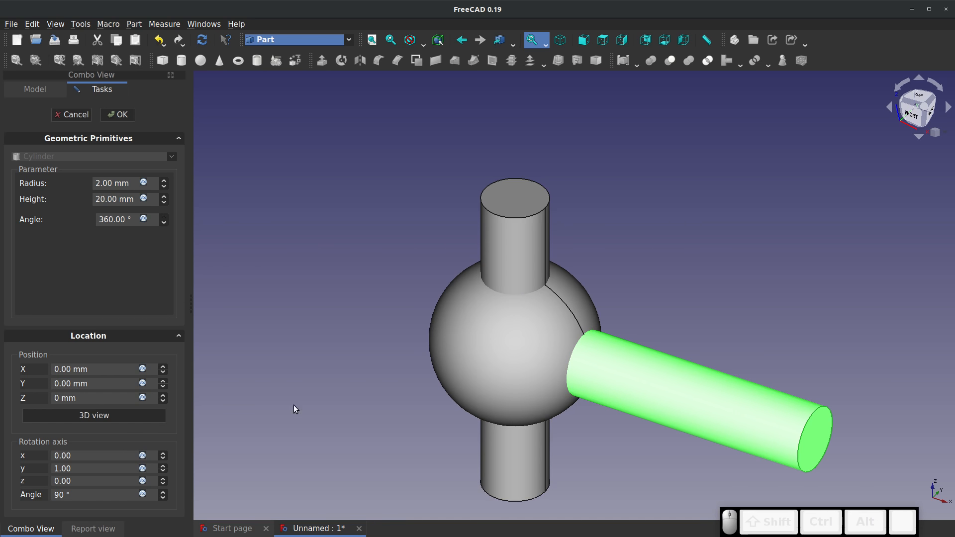
pyautogui.tripleClick(104, 369)
pyautogui.write('-10')
# Apply the copied cylinder's new placement and finish editing it
pyautogui.click(98, 276)
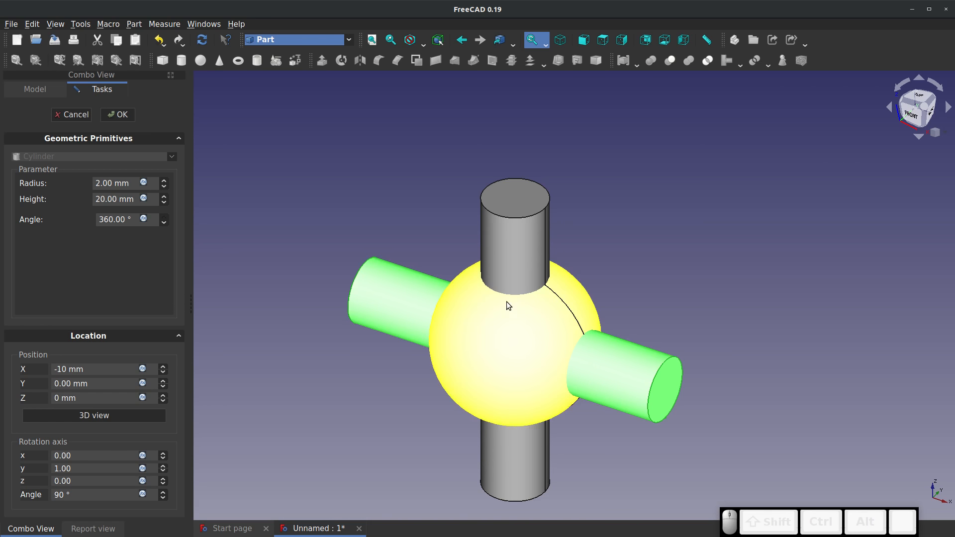
pyautogui.click(370, 351)
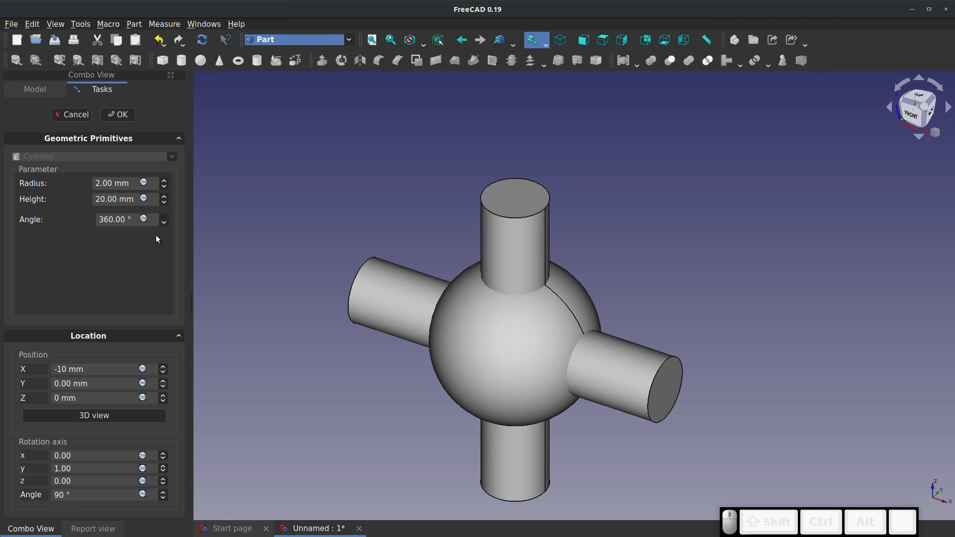
pyautogui.click(118, 115)
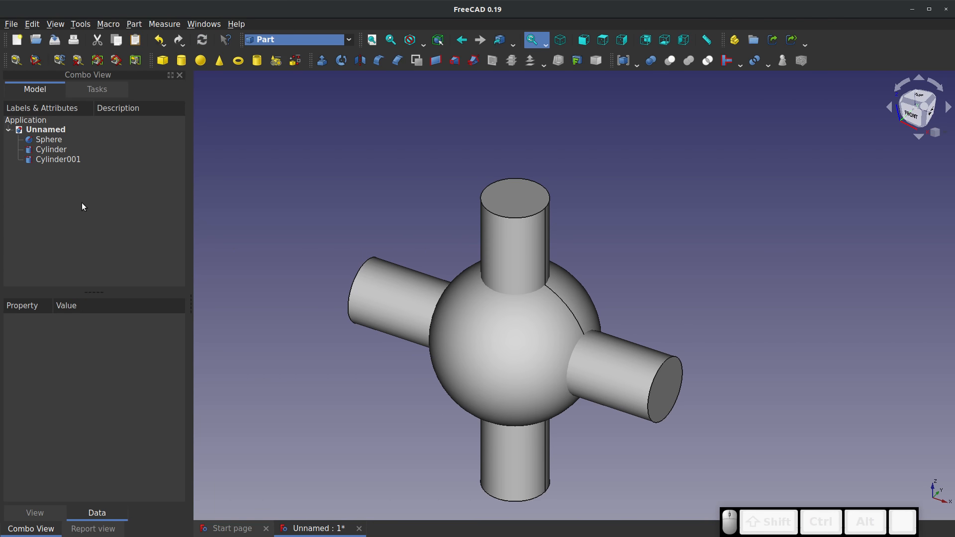
# Copy the horizontal cylinder that lies along the X axis and paste a duplicate of it
pyautogui.rightClick(55, 159)
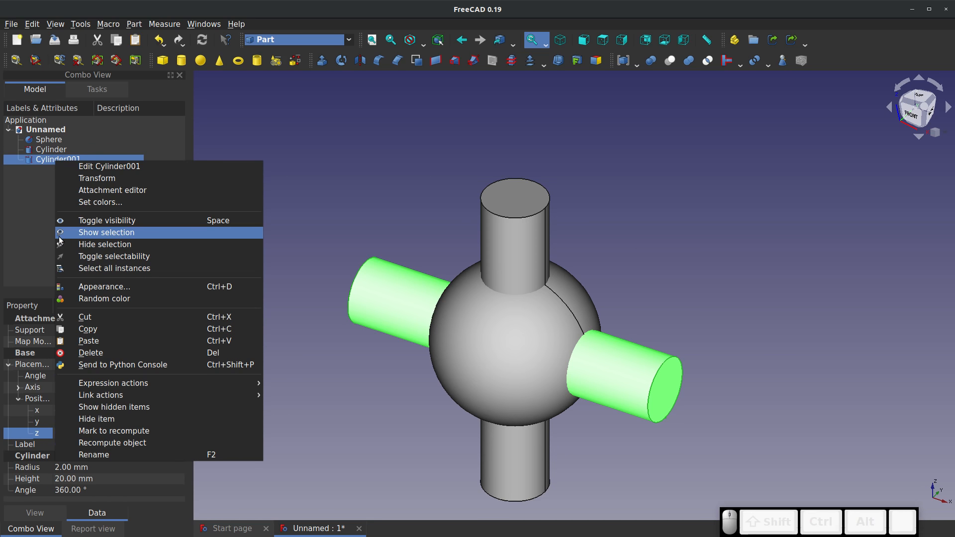
pyautogui.click(33, 162)
pyautogui.hotkey('ctrl', 'c')
pyautogui.hotkey('ctrl', 'v')
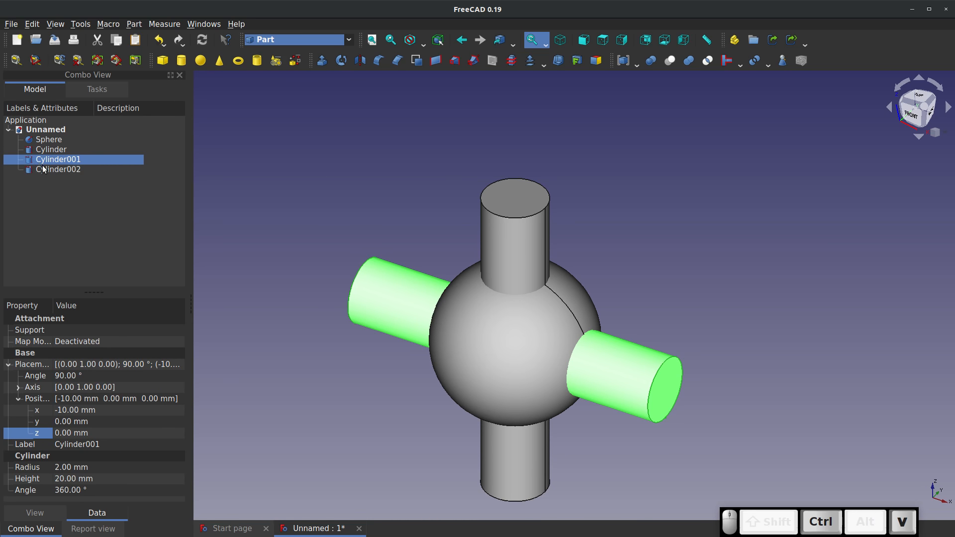
# Edit the newly pasted third cylinder and set its X position to 0 mm
pyautogui.click(47, 171)
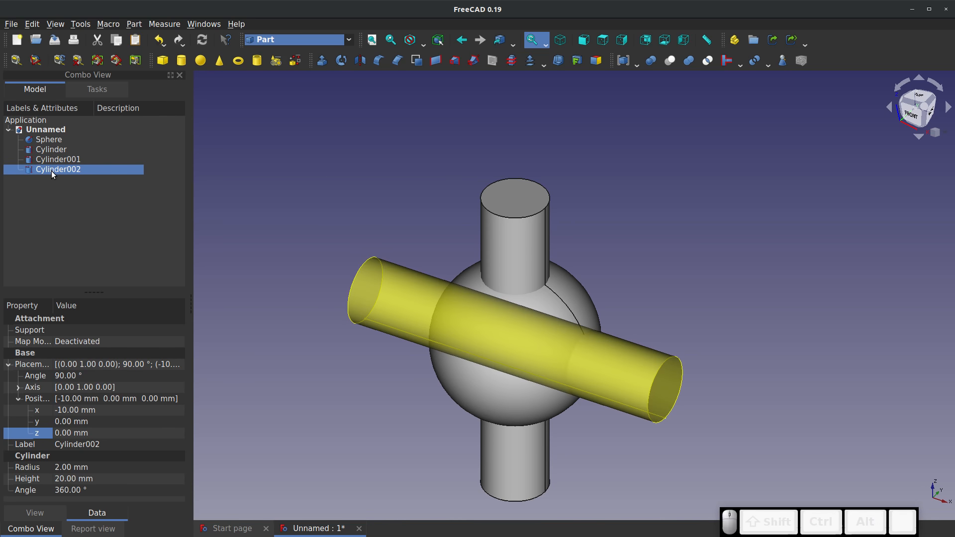
pyautogui.rightClick(52, 171)
pyautogui.click(105, 180)
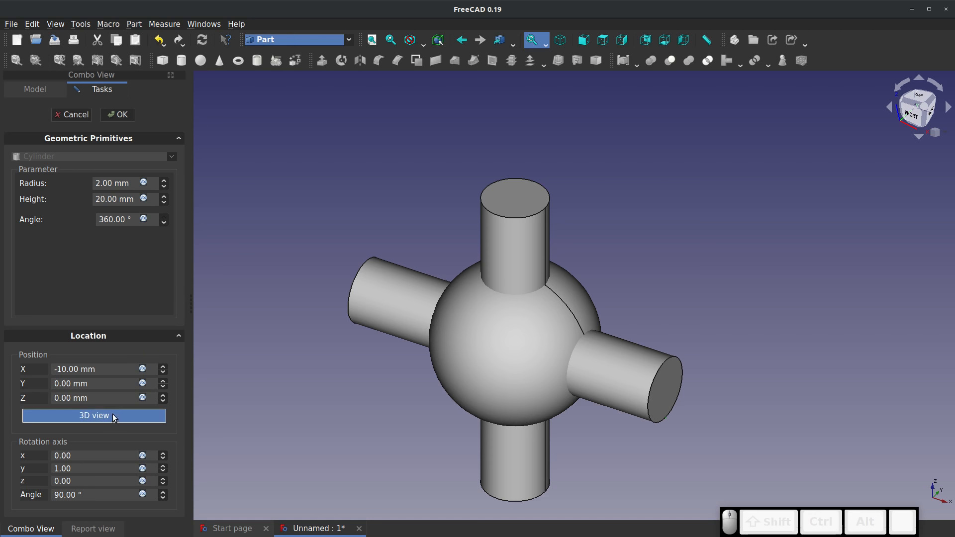
pyautogui.tripleClick(99, 369)
pyautogui.write('0')
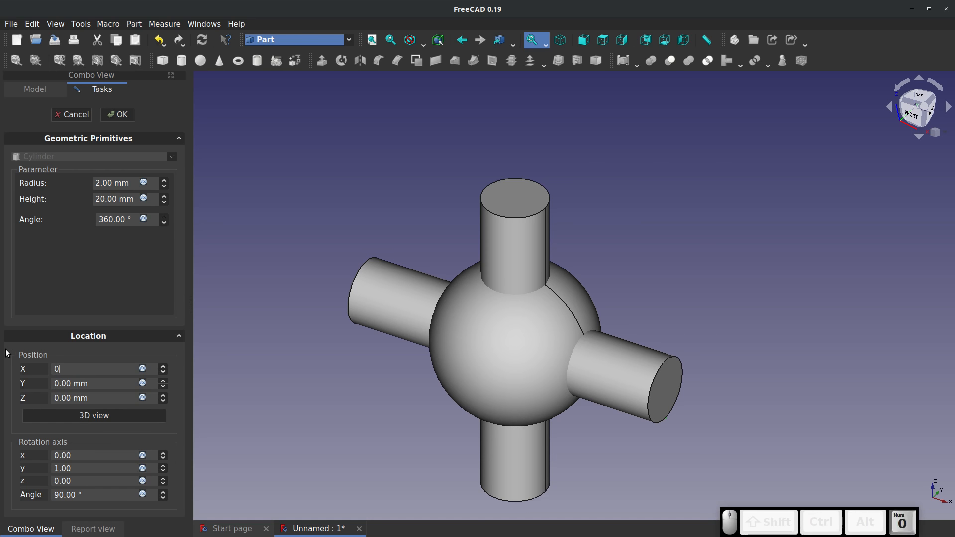
# Set the third cylinder's rotation axis to x 1, y 0 and z 0, keeping the 90° angle
pyautogui.moveTo(91, 472); pyautogui.dragTo(17, 456)
pyautogui.write('0')
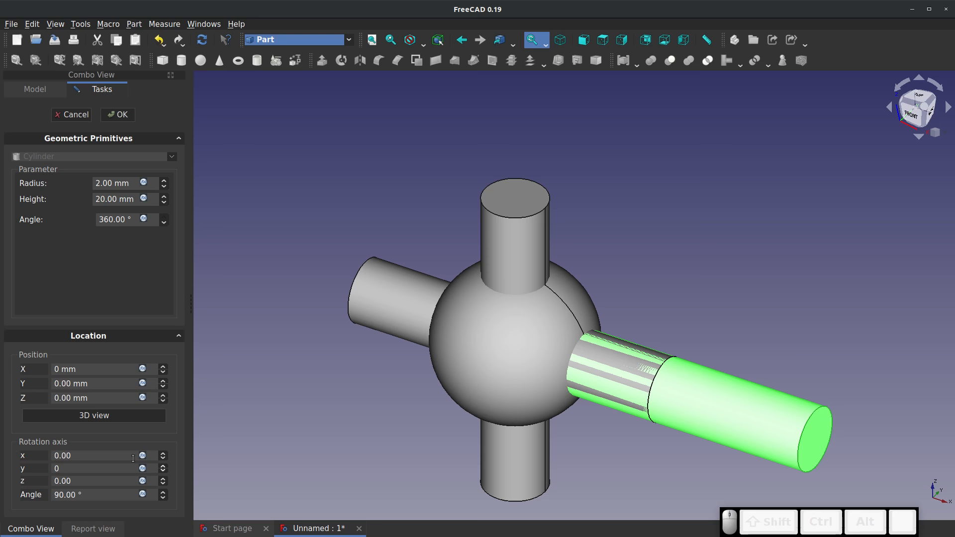
pyautogui.press('Tab')
pyautogui.write('1')
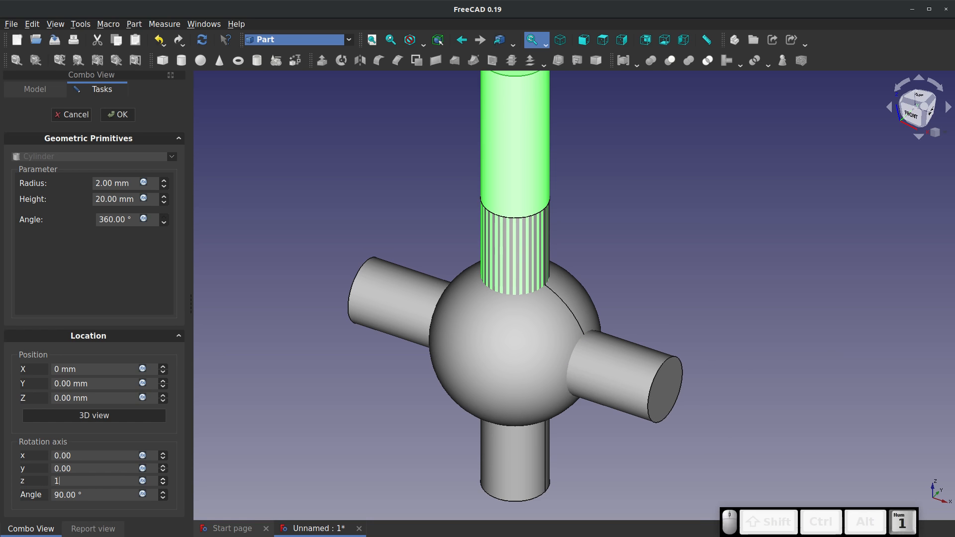
pyautogui.press('BackSpace')
pyautogui.click(79, 456)
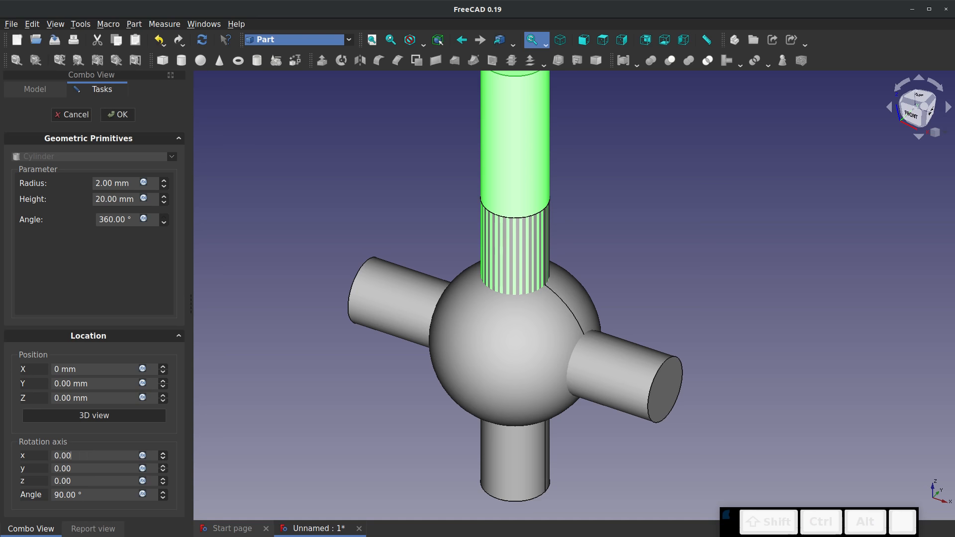
pyautogui.doubleClick(69, 456)
pyautogui.write('1')
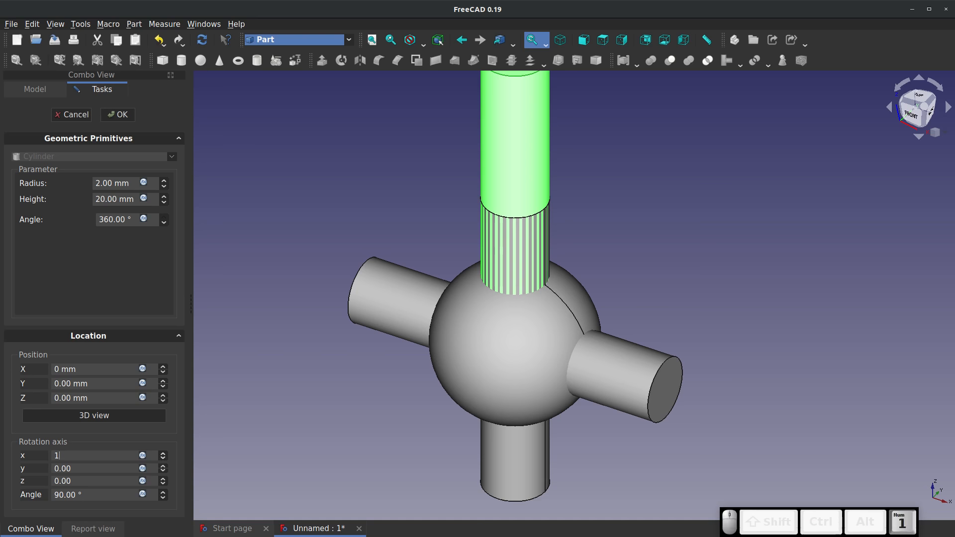
pyautogui.click(117, 274)
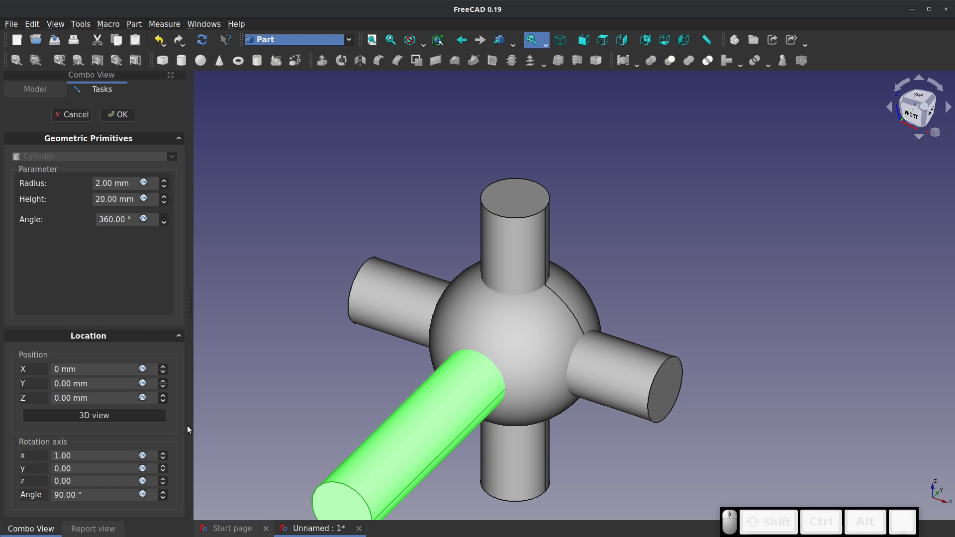
# Set the third cylinder's Y position to 10 mm so it passes through the sphere, and finish editing it
pyautogui.tripleClick(100, 384)
pyautogui.write('10')
pyautogui.press('Return')
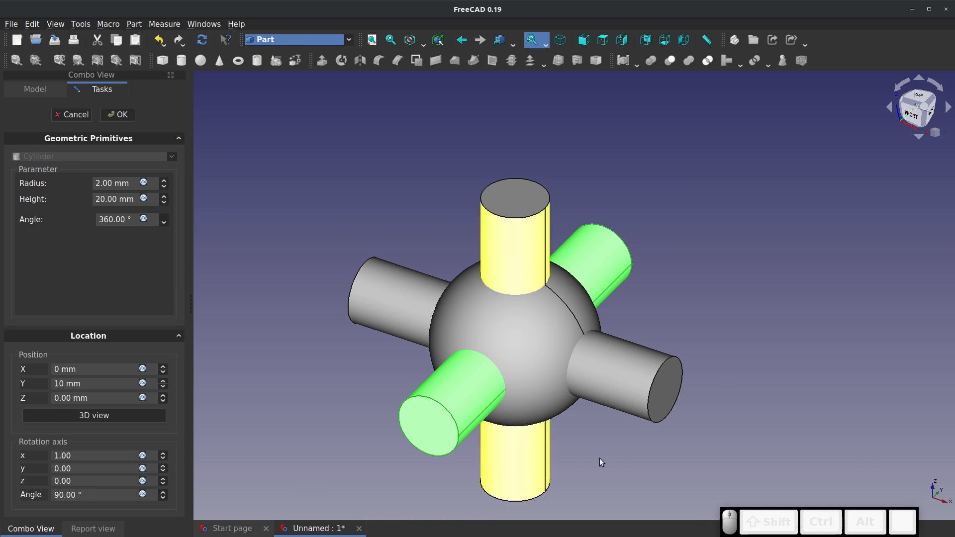
pyautogui.click(120, 119)
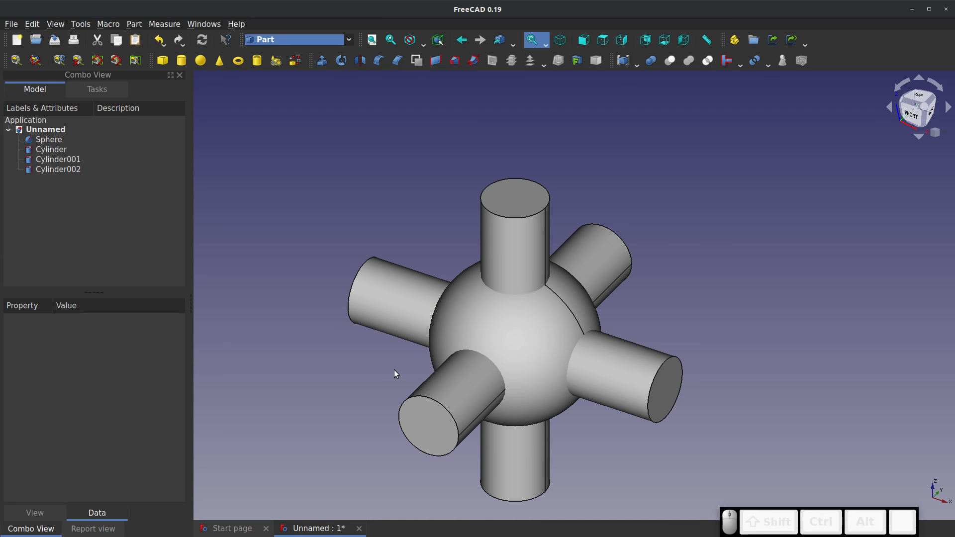
# Add a cube primitive to the document and open its parameters for editing
pyautogui.click(163, 60)
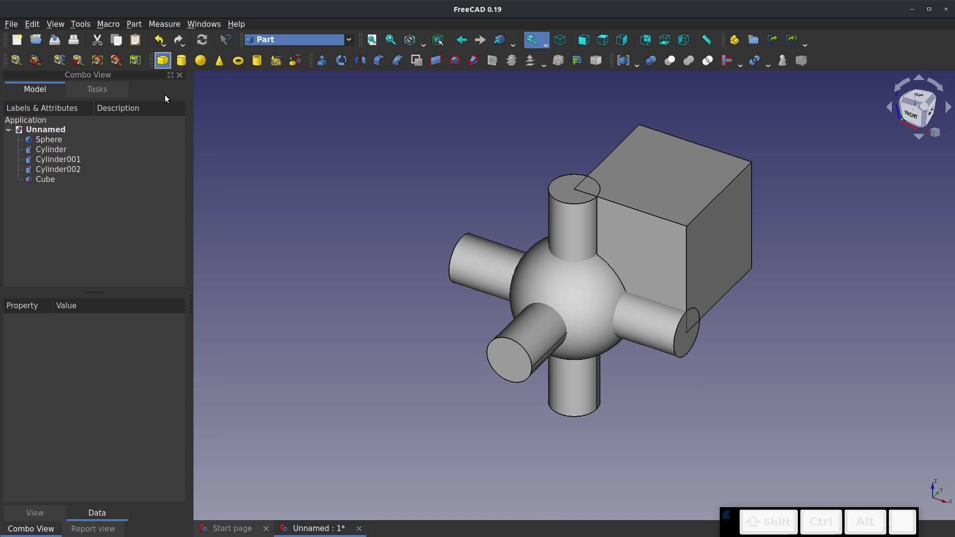
pyautogui.click(44, 179)
pyautogui.rightClick(43, 179)
pyautogui.click(61, 184)
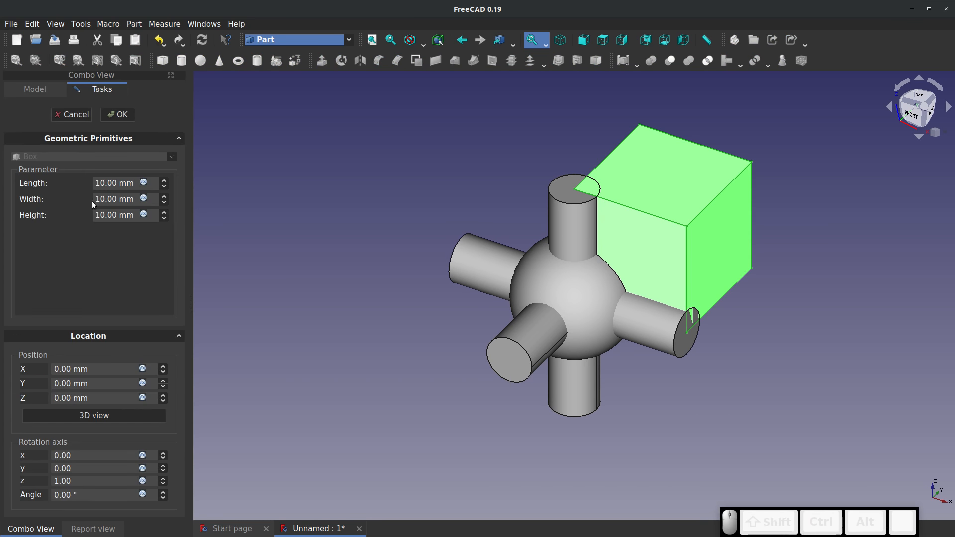
# Set the cube's length, width and height to 4 mm each
pyautogui.click(135, 182)
pyautogui.write('4')
pyautogui.press('Tab')
pyautogui.write('4')
pyautogui.press('Tab')
pyautogui.write('4')
pyautogui.press('Tab')
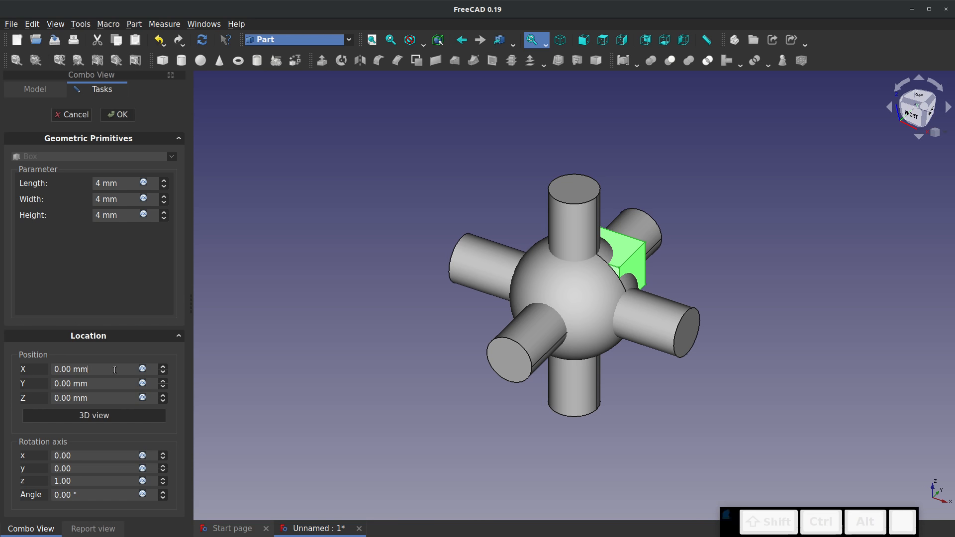
pyautogui.press('Tab')
# Set the cube's length, width and height to 8 mm each
pyautogui.click(122, 183)
pyautogui.write('8')
pyautogui.press('BackSpace')
pyautogui.press('BackSpace')
pyautogui.press('BackSpace')
pyautogui.press('BackSpace')
pyautogui.press('BackSpace')
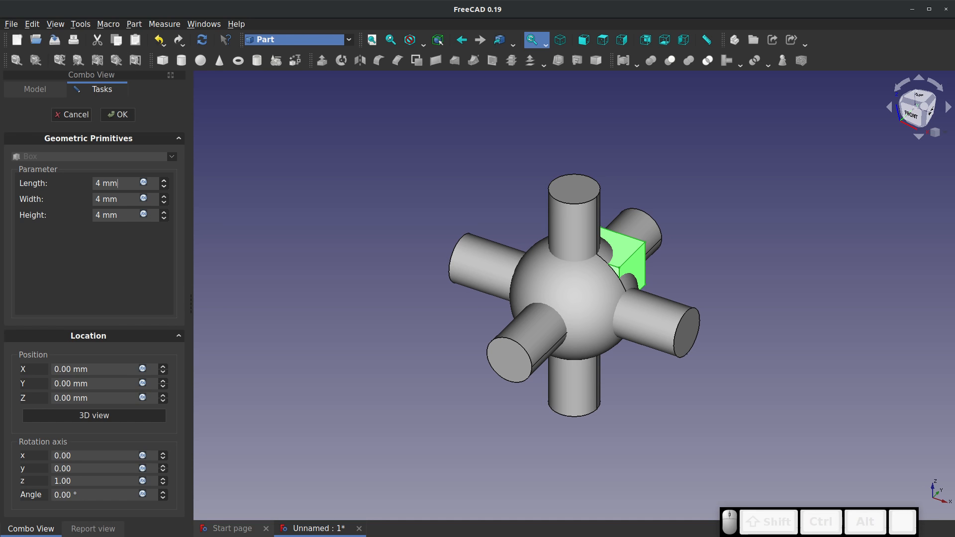
pyautogui.write('8')
pyautogui.press('Tab')
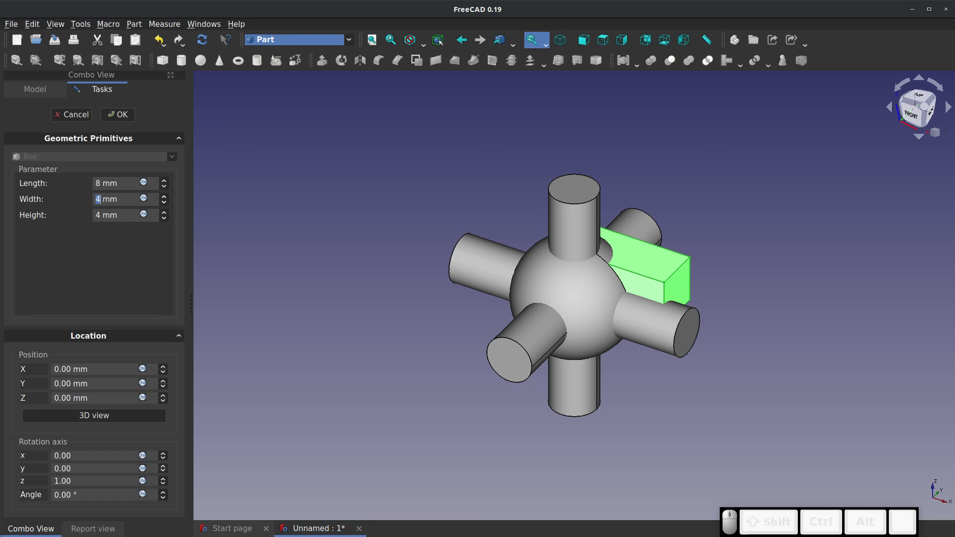
pyautogui.write('8')
pyautogui.press('Tab')
pyautogui.write('8')
pyautogui.press('Tab')
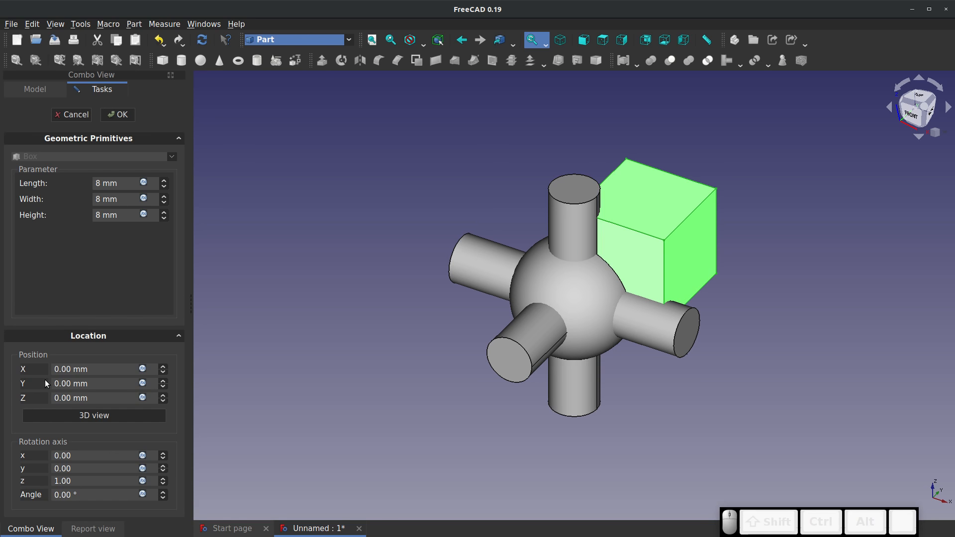
# Centre the cube on the sphere by setting its X, Y and Z positions to -4 mm, and finish editing it
pyautogui.moveTo(102, 371); pyautogui.dragTo(53, 370)
pyautogui.write('-4')
pyautogui.press('Tab')
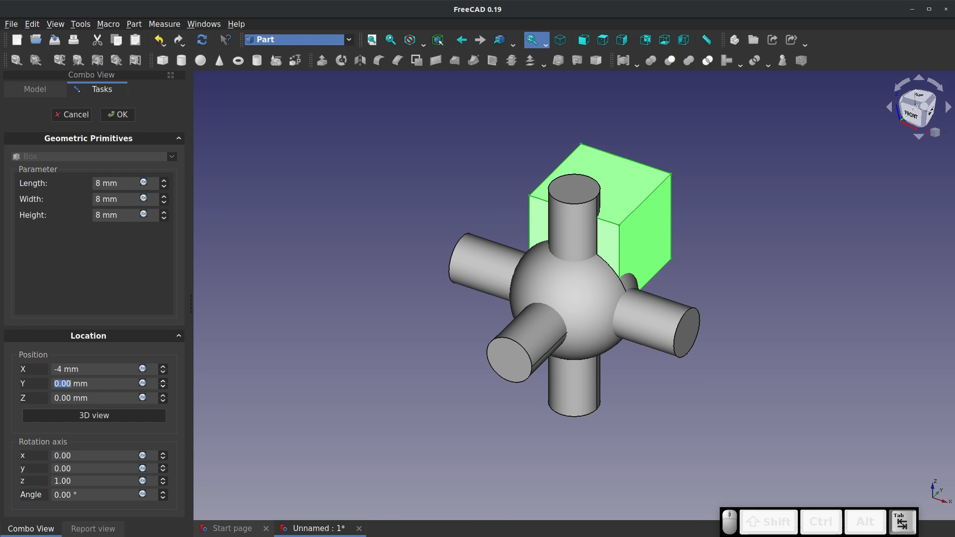
pyautogui.write('-4')
pyautogui.press('Tab')
pyautogui.write('-4')
pyautogui.press('Tab')
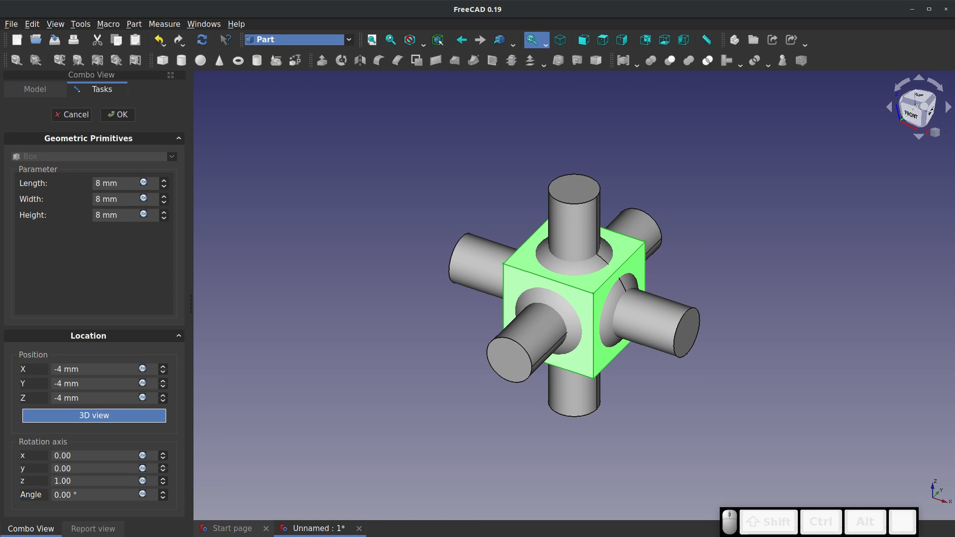
pyautogui.click(312, 411)
pyautogui.scroll(3, 613, 330)
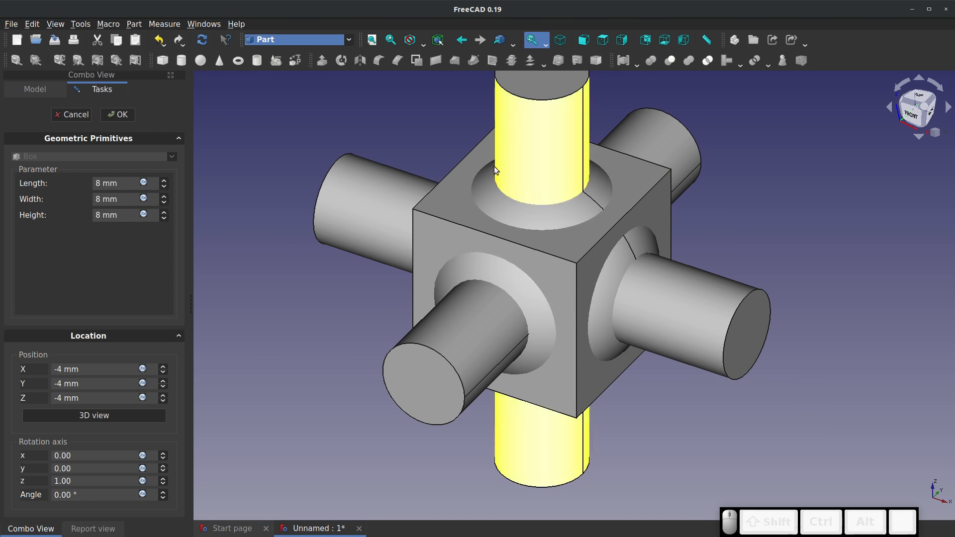
pyautogui.click(118, 114)
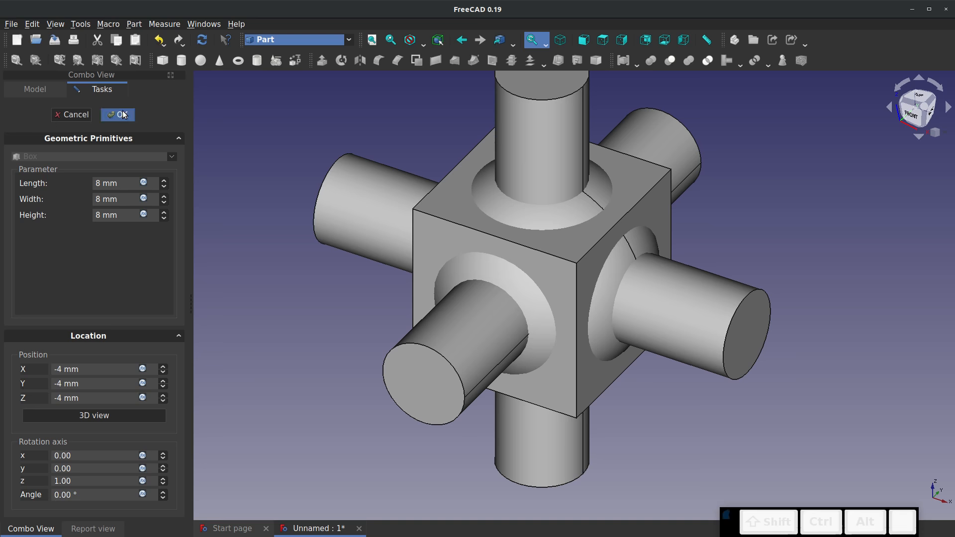
# Hide the cube so only the sphere and the three cylinders are displayed
pyautogui.click(41, 180)
pyautogui.press('space')
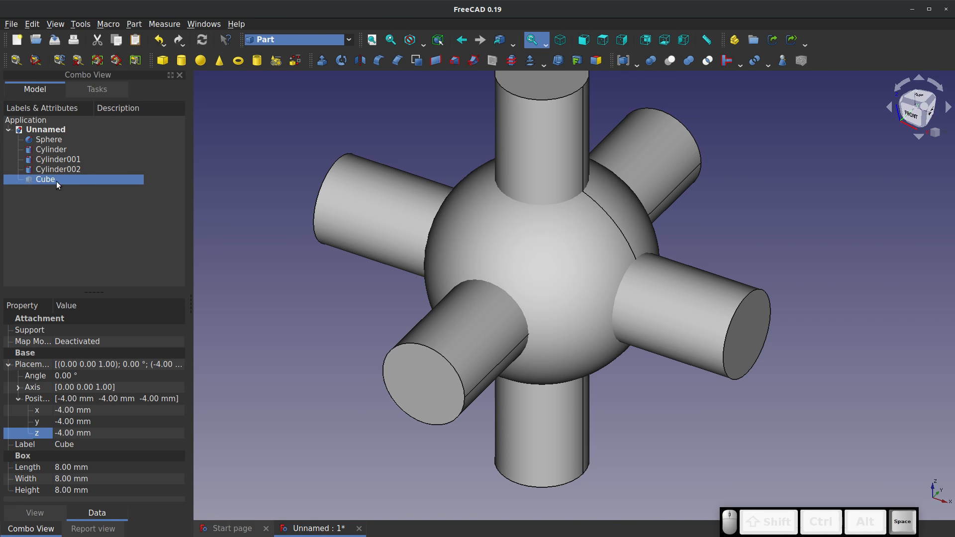
pyautogui.click(82, 222)
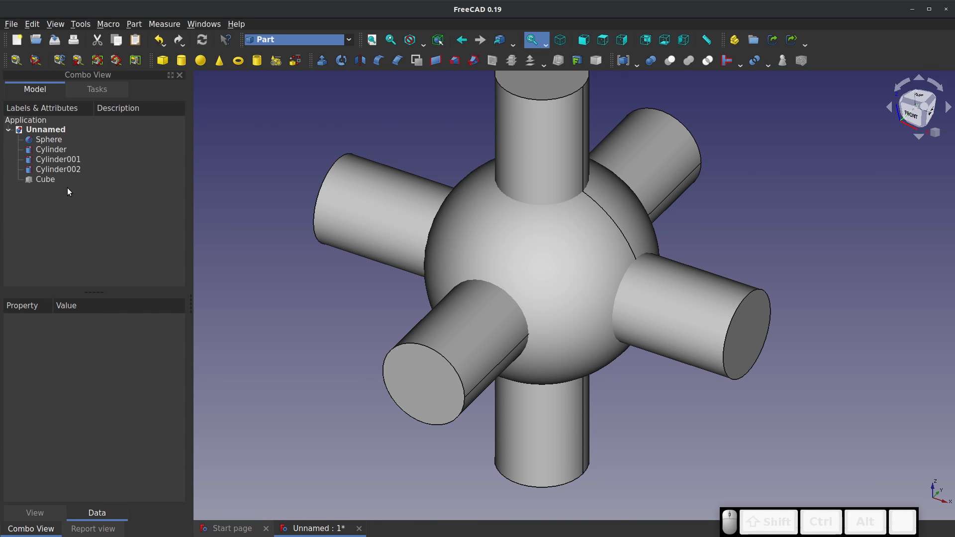
# Cut the vertical cylinder out of the sphere with a Boolean cut
pyautogui.scroll(-2, 342, 346)
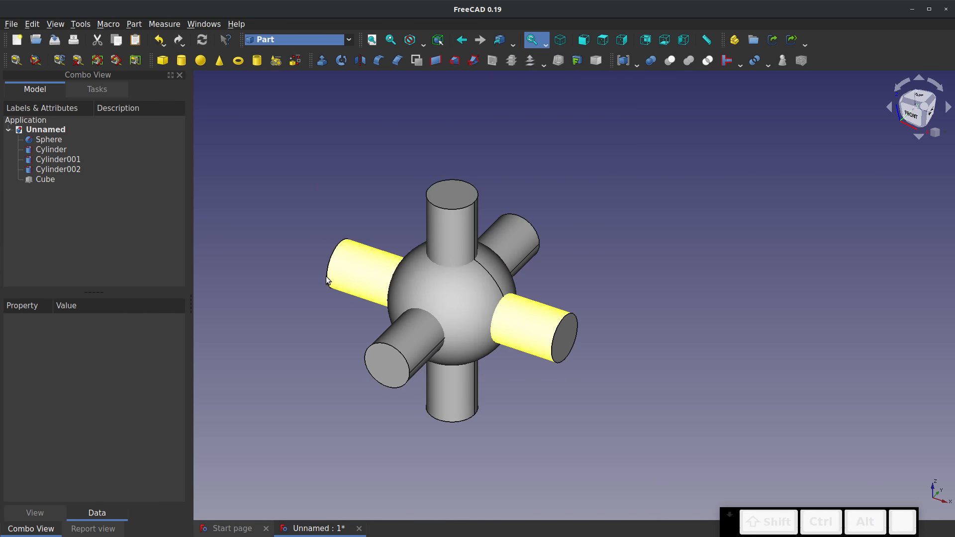
pyautogui.scroll(3, 348, 289)
pyautogui.moveTo(425, 243)
pyautogui.mouseDown(button='middle')
pyautogui.moveTo(465, 208)
pyautogui.moveTo(415, 237)
pyautogui.mouseUp(button='middle')
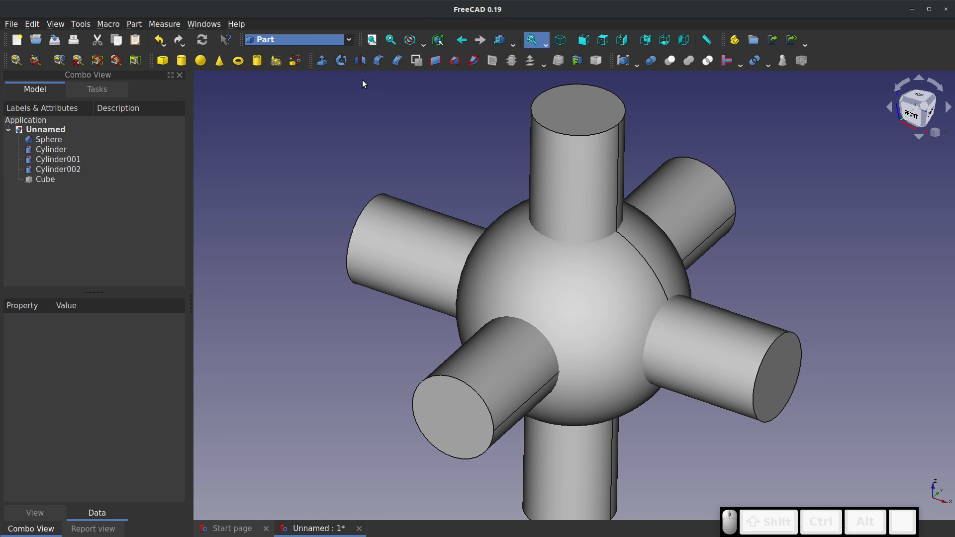
pyautogui.click(49, 141)
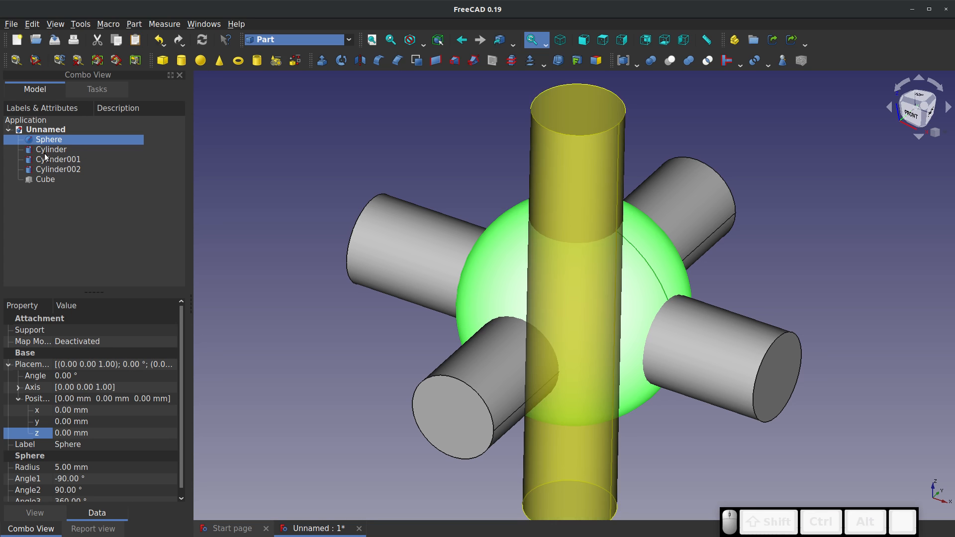
pyautogui.keyDown('ctrl'); pyautogui.click(51, 151); pyautogui.keyUp('ctrl')
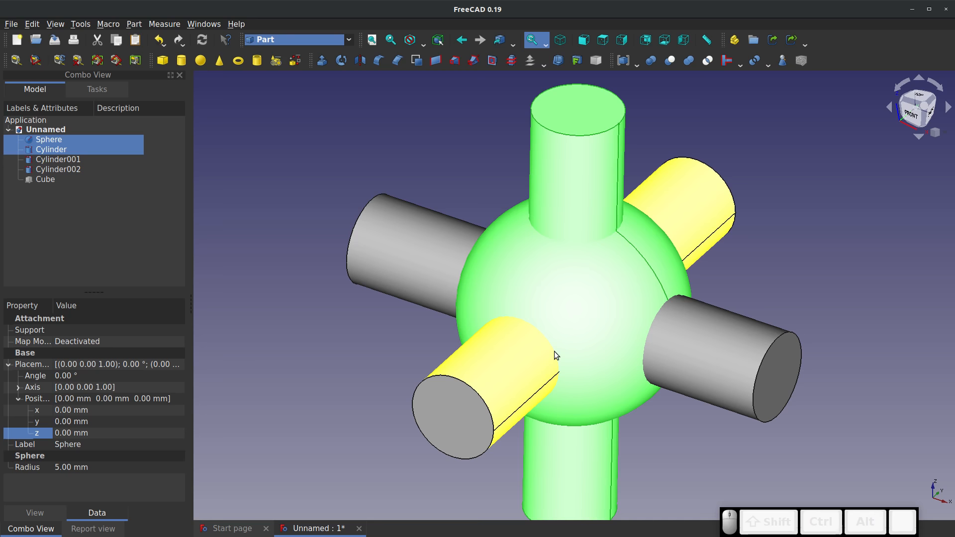
pyautogui.click(670, 60)
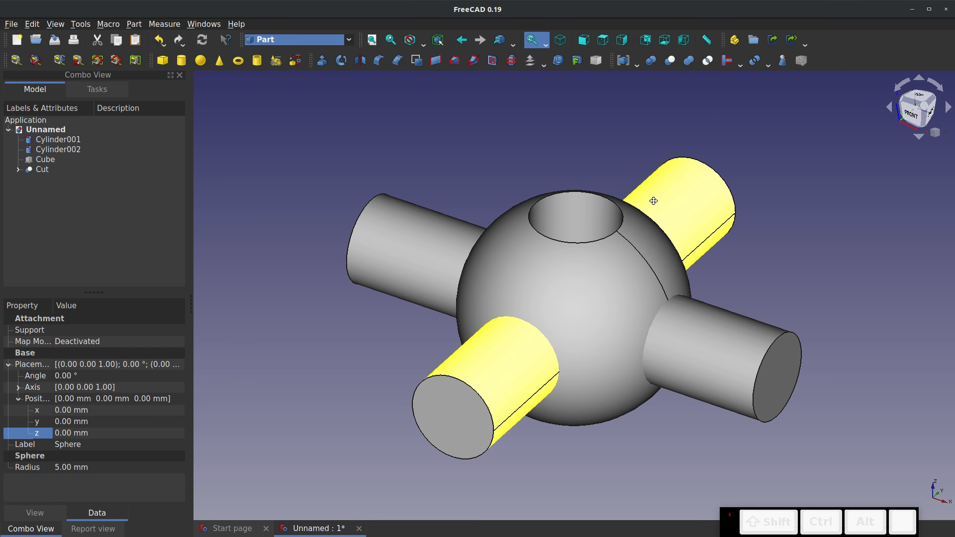
# Cut the horizontal cylinder along the X axis out of the already cut sphere
pyautogui.moveTo(654, 201)
pyautogui.mouseDown(button='middle')
pyautogui.moveTo(639, 262)
pyautogui.moveTo(673, 202)
pyautogui.moveTo(614, 202)
pyautogui.moveTo(639, 203)
pyautogui.mouseUp(button='middle')
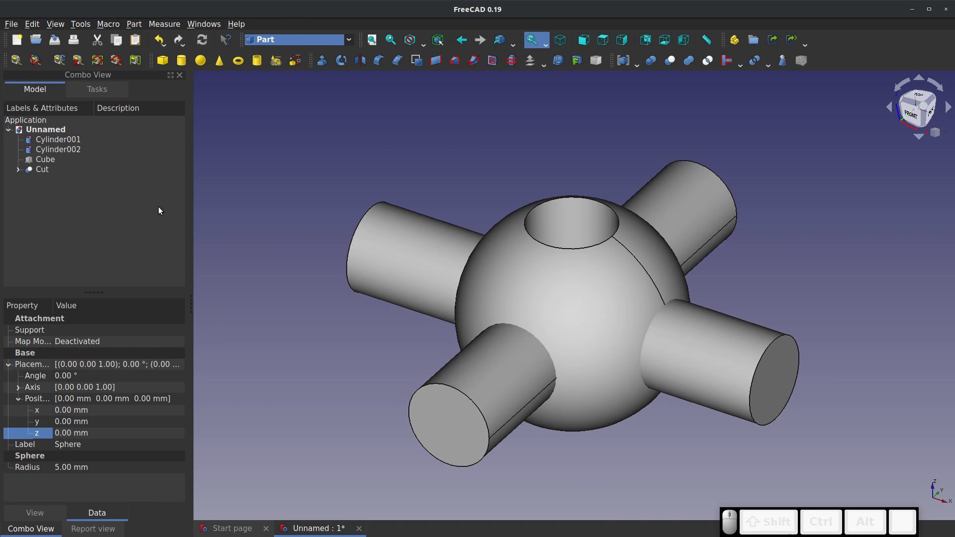
pyautogui.click(42, 169)
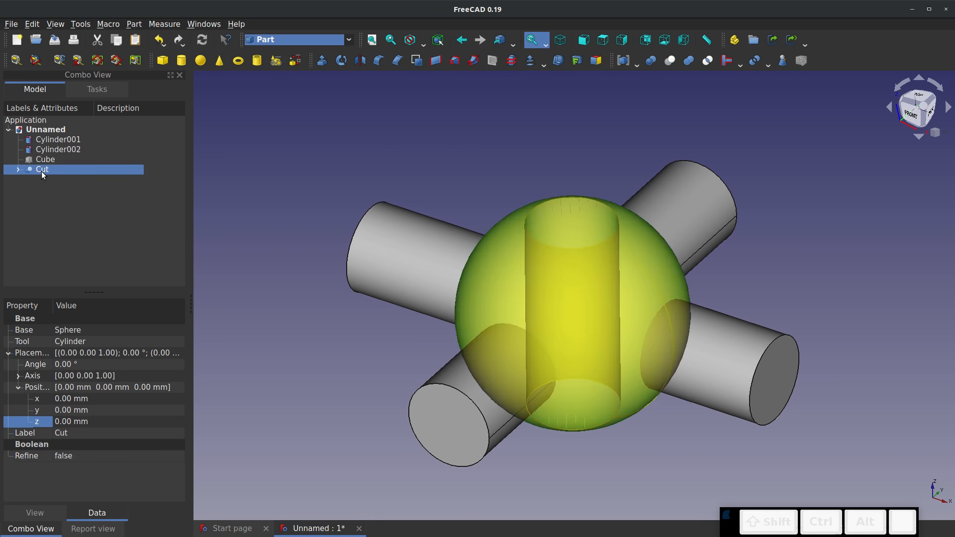
pyautogui.keyDown('ctrl'); pyautogui.click(56, 140); pyautogui.keyUp('ctrl')
pyautogui.click(670, 60)
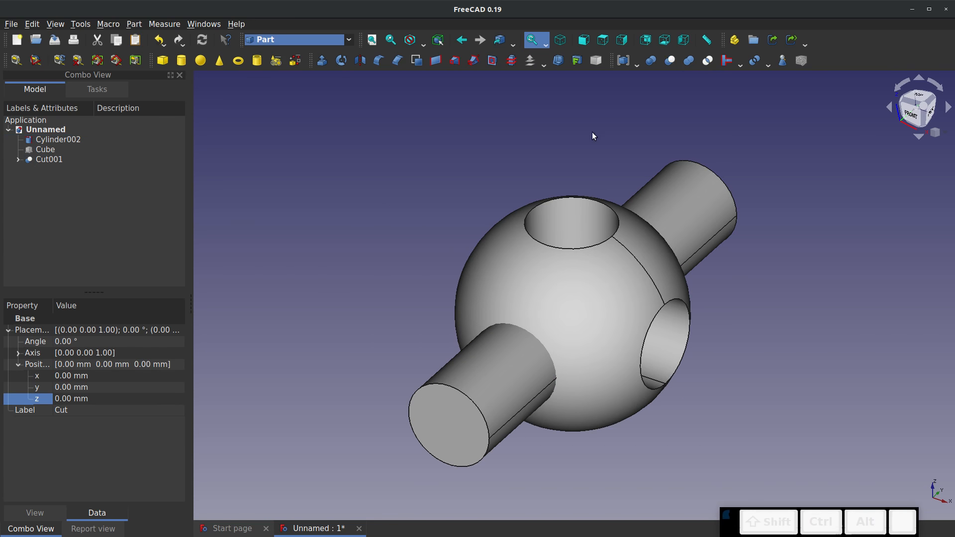
# Cut the remaining horizontal cylinder along the Y axis out of the already cut sphere
pyautogui.click(43, 159)
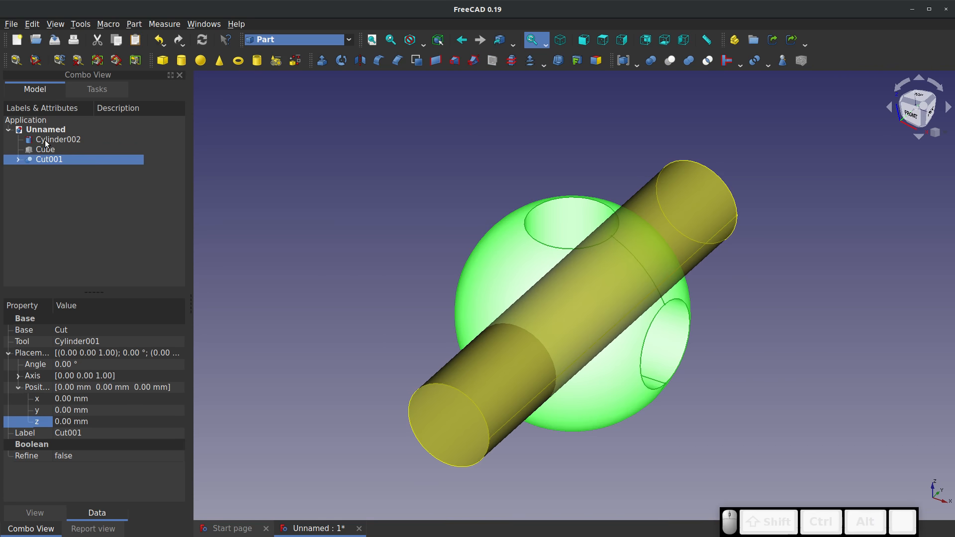
pyautogui.keyDown('ctrl'); pyautogui.click(56, 140); pyautogui.keyUp('ctrl')
pyautogui.click(670, 60)
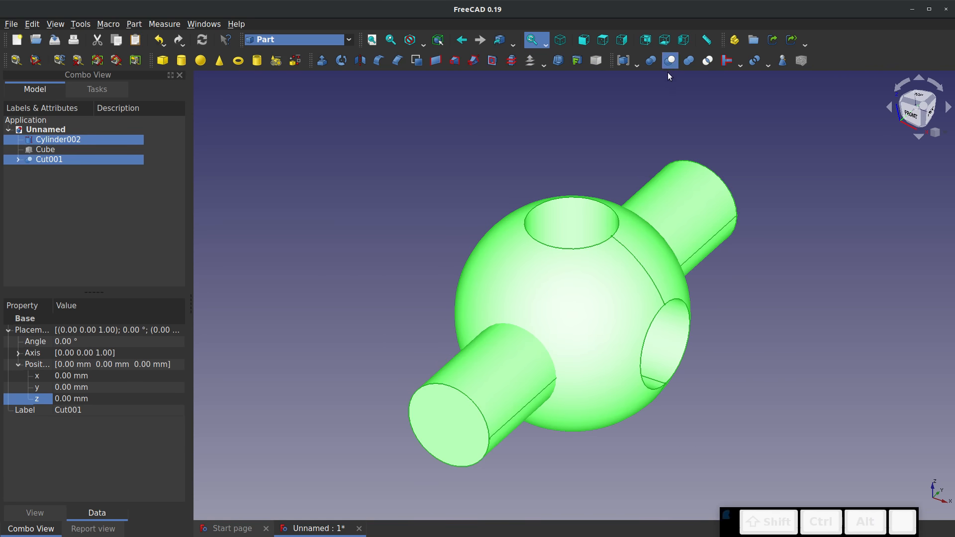
pyautogui.moveTo(605, 190)
pyautogui.mouseDown(button='middle')
pyautogui.moveTo(602, 312)
pyautogui.moveTo(635, 255)
pyautogui.moveTo(611, 188)
pyautogui.mouseUp(button='middle')
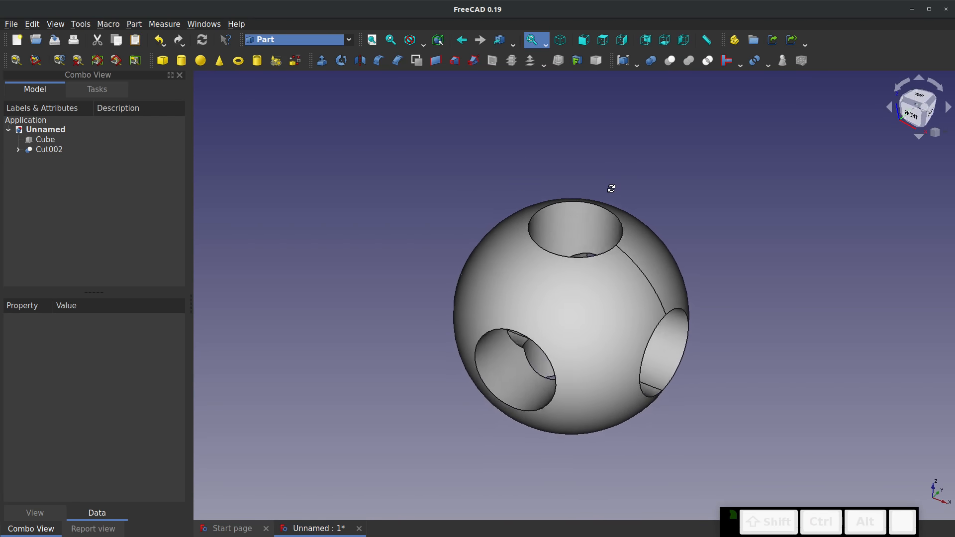
# Show the hidden cube again and make a Boolean intersection of it with the cut sphere
pyautogui.click(47, 140)
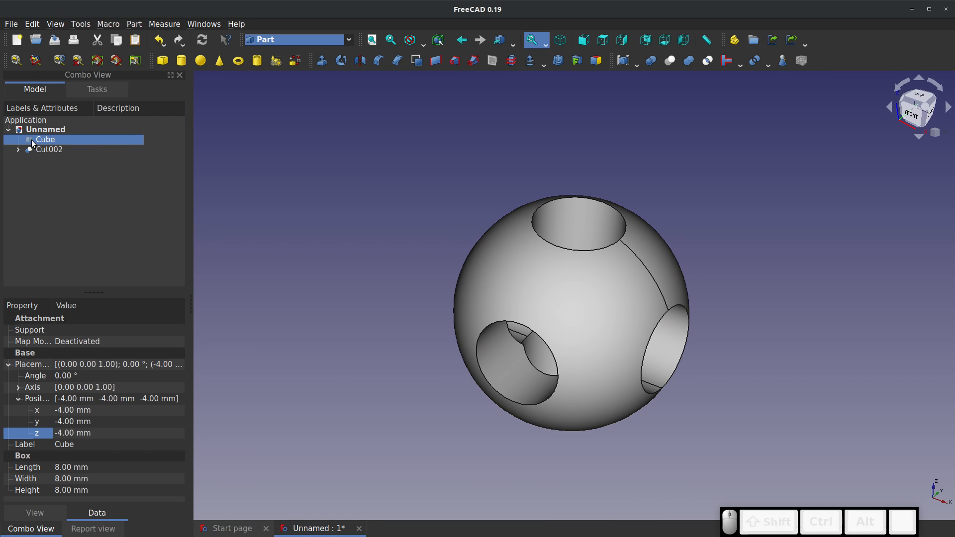
pyautogui.press('space')
pyautogui.click(349, 201)
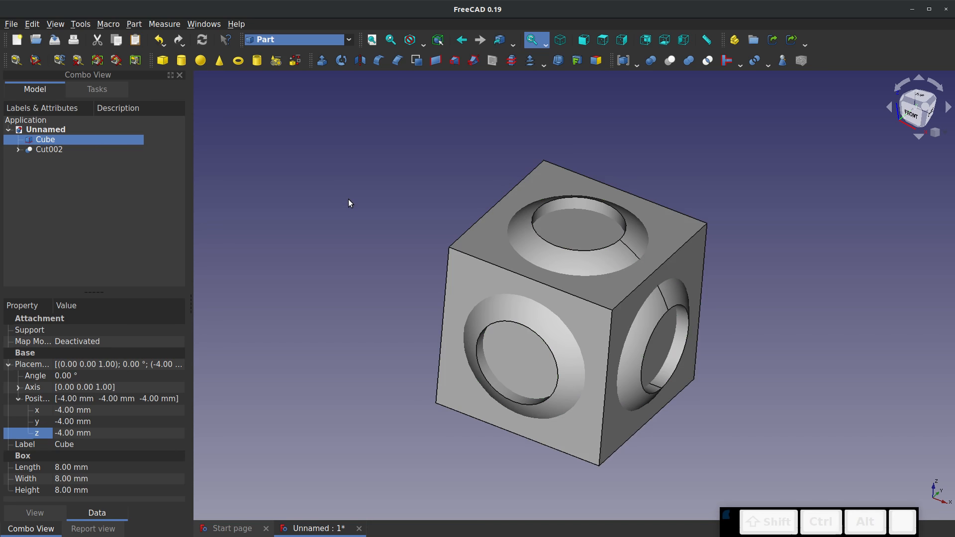
pyautogui.click(45, 140)
pyautogui.keyDown('ctrl'); pyautogui.click(49, 149); pyautogui.keyUp('ctrl')
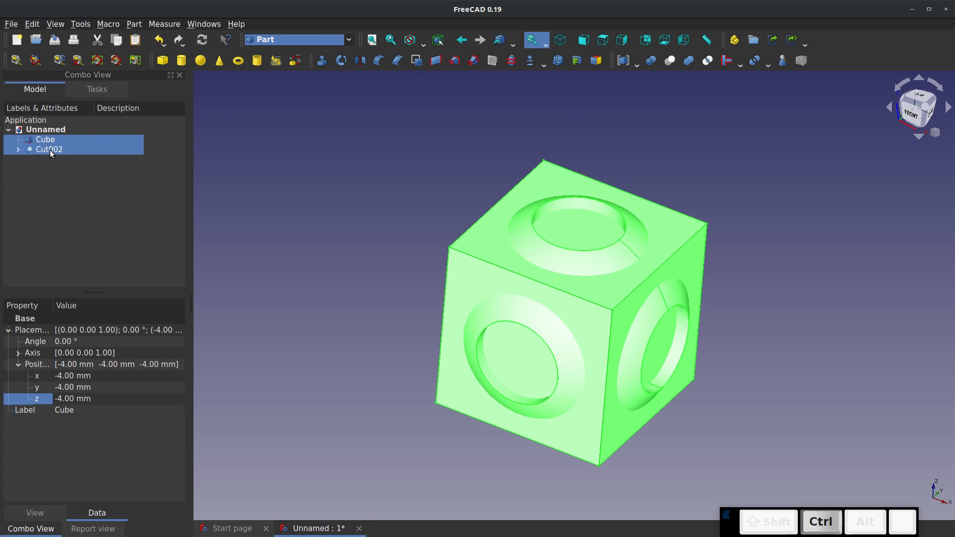
pyautogui.click(708, 64)
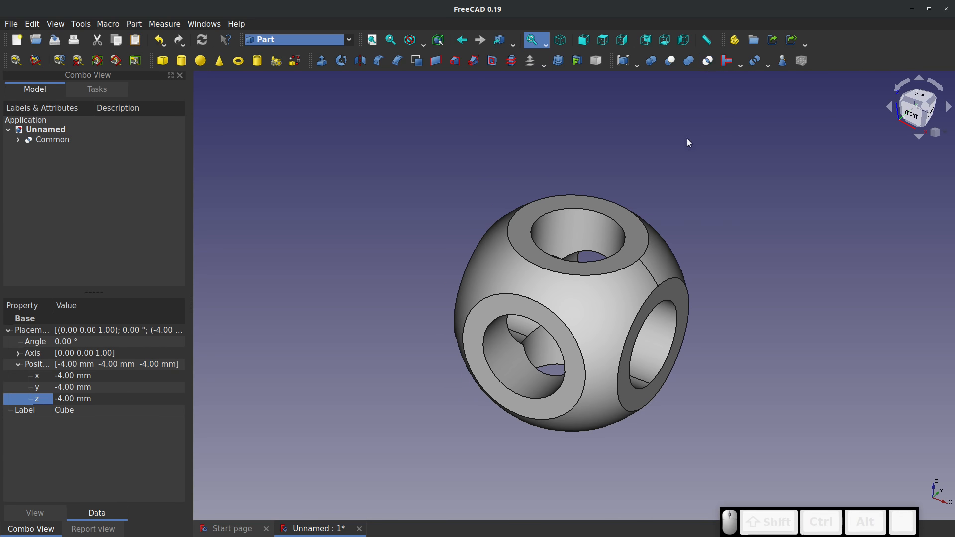
# Examine the intersected solid and its cylindrical openings from several angles and zoom levels
pyautogui.moveTo(652, 234)
pyautogui.mouseDown()
pyautogui.moveTo(731, 170)
pyautogui.moveTo(746, 170)
pyautogui.moveTo(604, 257)
pyautogui.moveTo(619, 244)
pyautogui.moveTo(658, 241)
pyautogui.mouseUp()
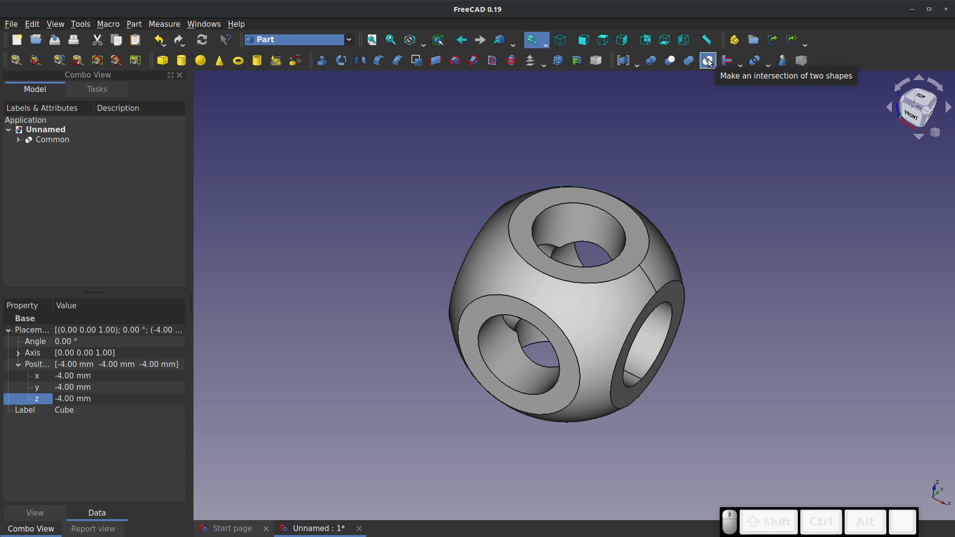
pyautogui.moveTo(685, 224)
pyautogui.mouseDown()
pyautogui.moveTo(661, 222)
pyautogui.moveTo(685, 213)
pyautogui.moveTo(671, 247)
pyautogui.moveTo(677, 226)
pyautogui.mouseUp()
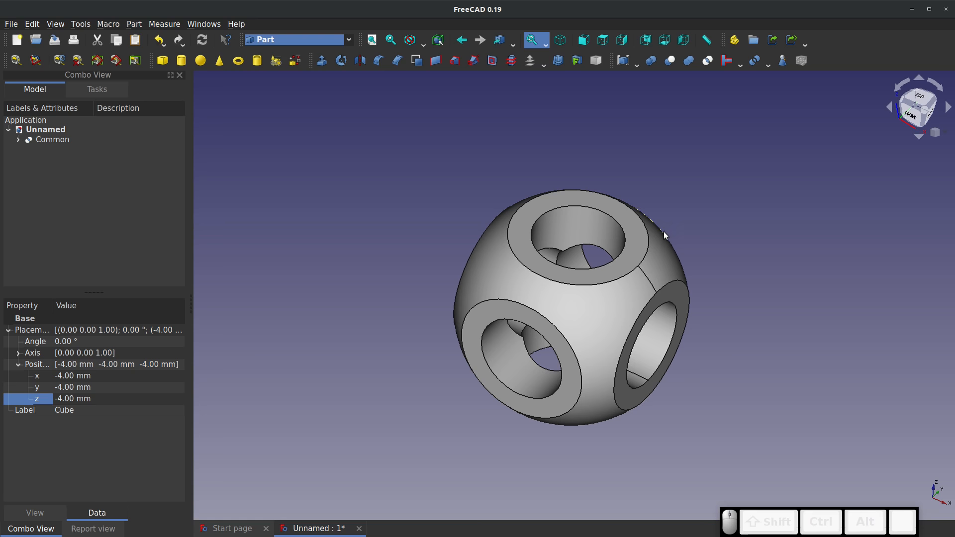
pyautogui.scroll(-2, 441, 313)
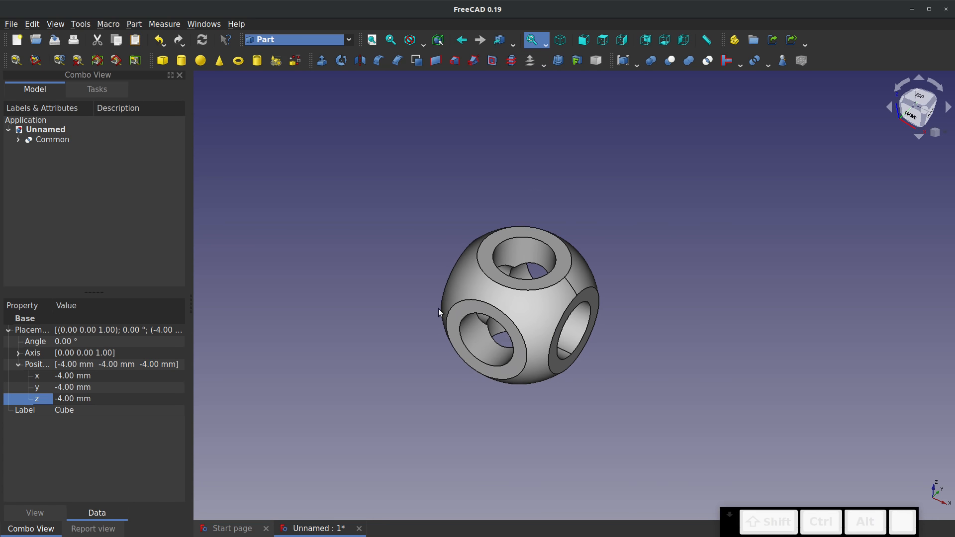
pyautogui.scroll(2, 541, 289)
pyautogui.scroll(1, 541, 287)
pyautogui.moveTo(537, 331); pyautogui.dragTo(607, 311, button='middle')
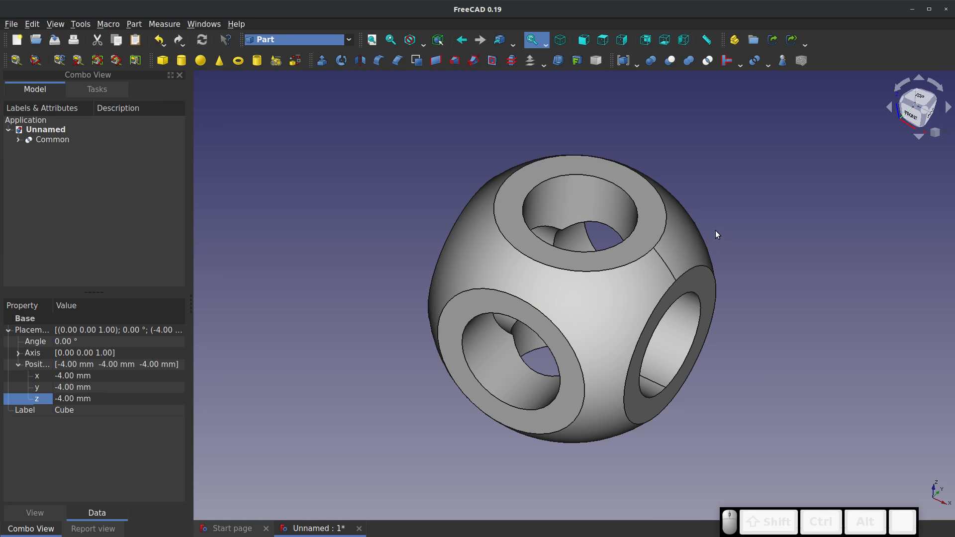
pyautogui.scroll(1, 713, 231)
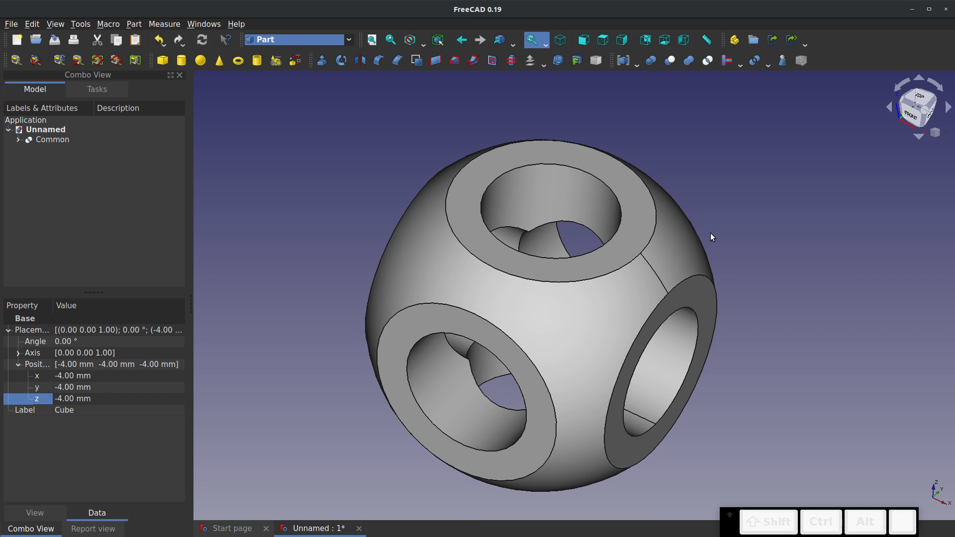
pyautogui.click(288, 38)
pyautogui.click(488, 108)
pyautogui.click(487, 109)
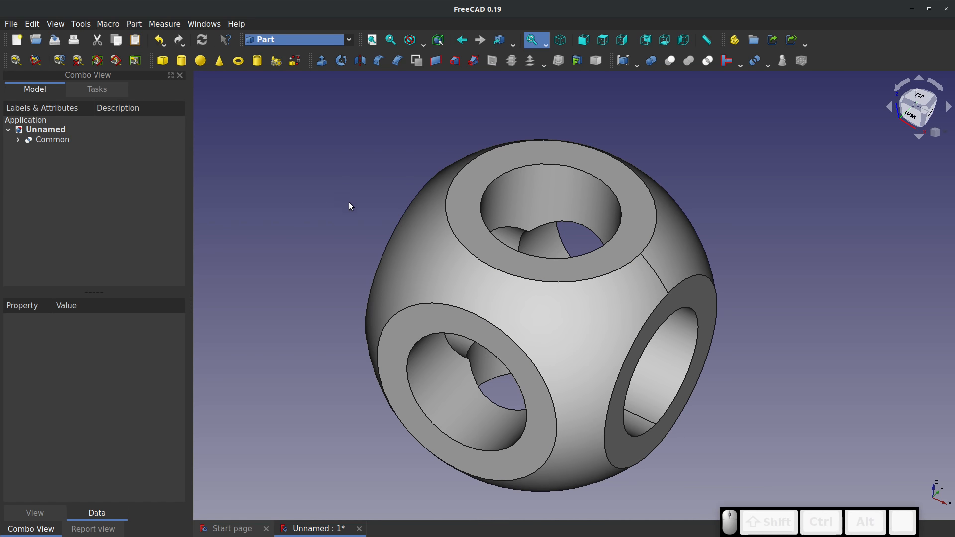
# Switch to the Sketcher workbench and create a new sketch on the XY-Plane with no offset
pyautogui.click(348, 41)
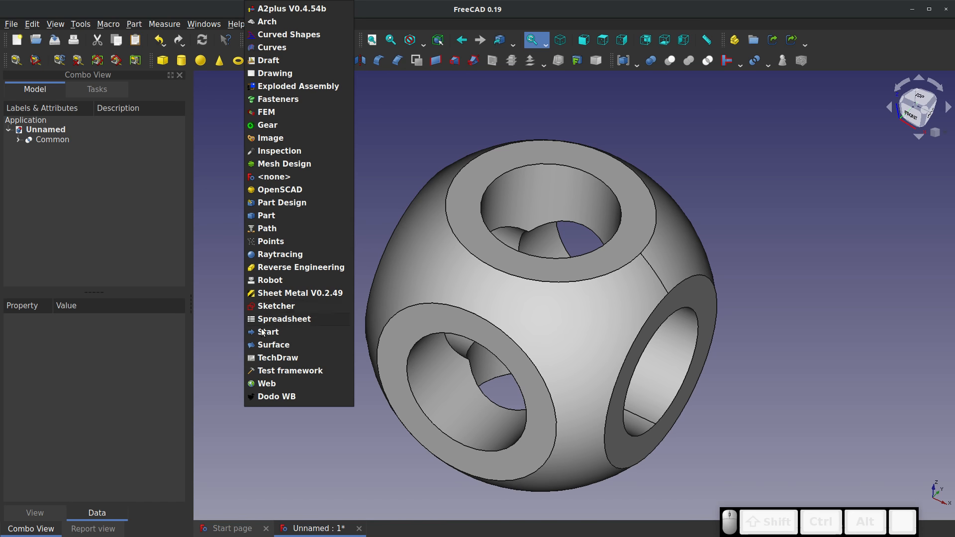
pyautogui.click(272, 307)
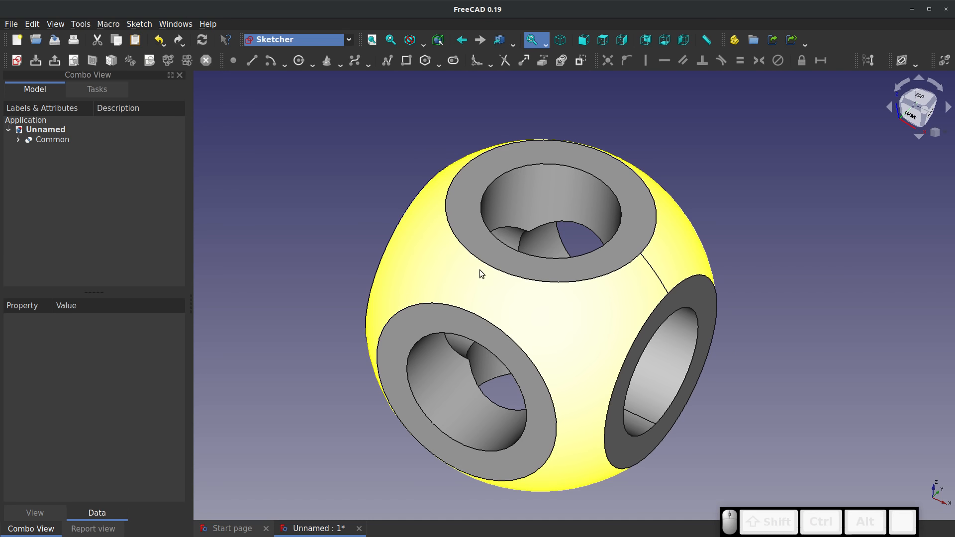
pyautogui.click(18, 61)
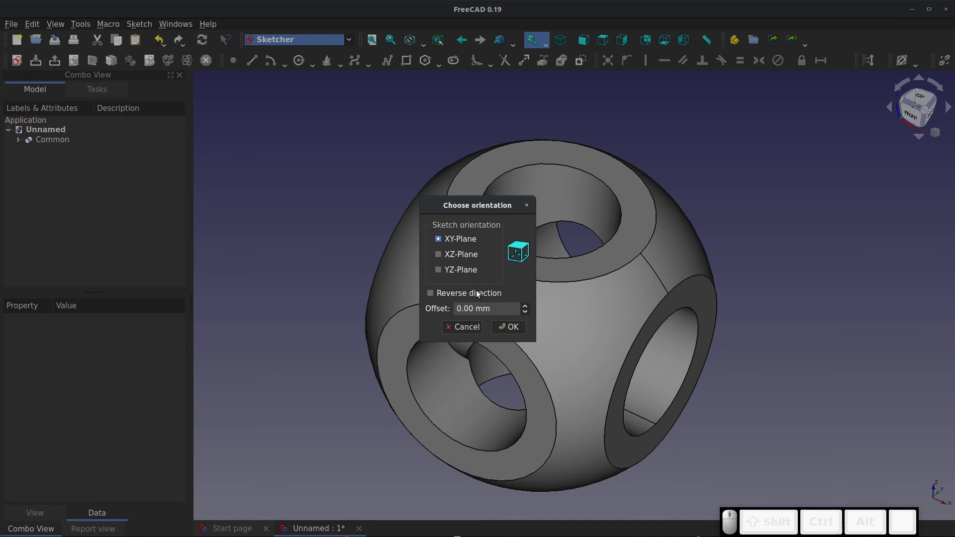
pyautogui.click(501, 329)
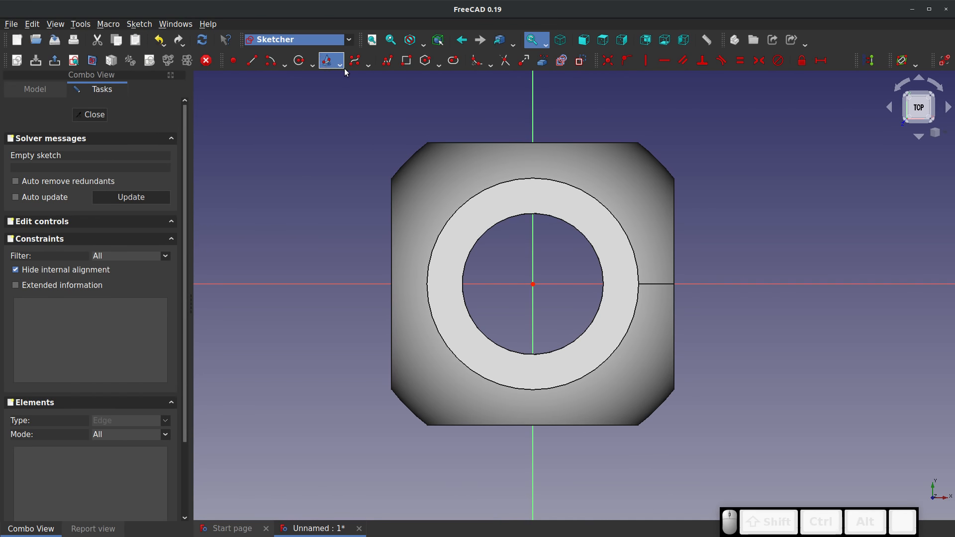
# Draw a circle centred on the origin with a radius of about 3.3 mm, and switch the sketch to section view
pyautogui.click(300, 60)
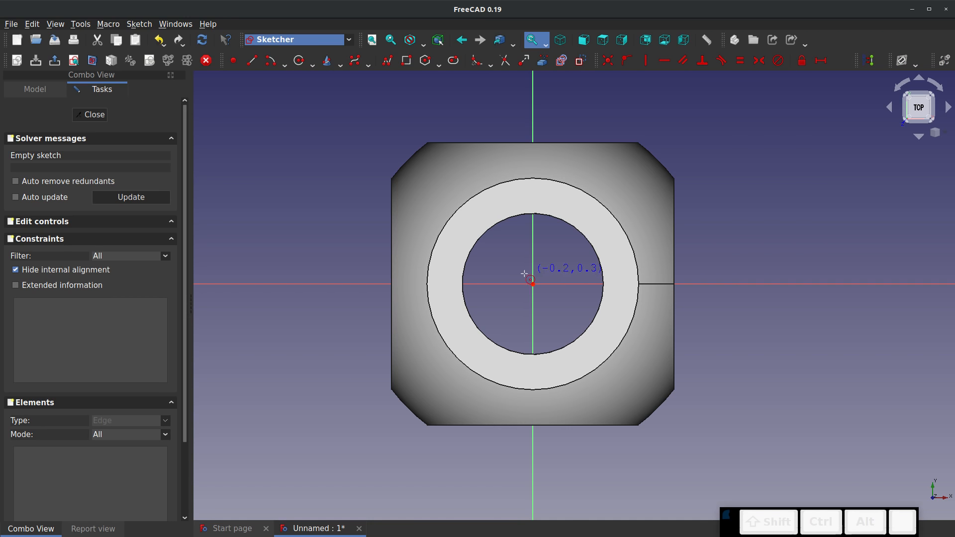
pyautogui.click(532, 284)
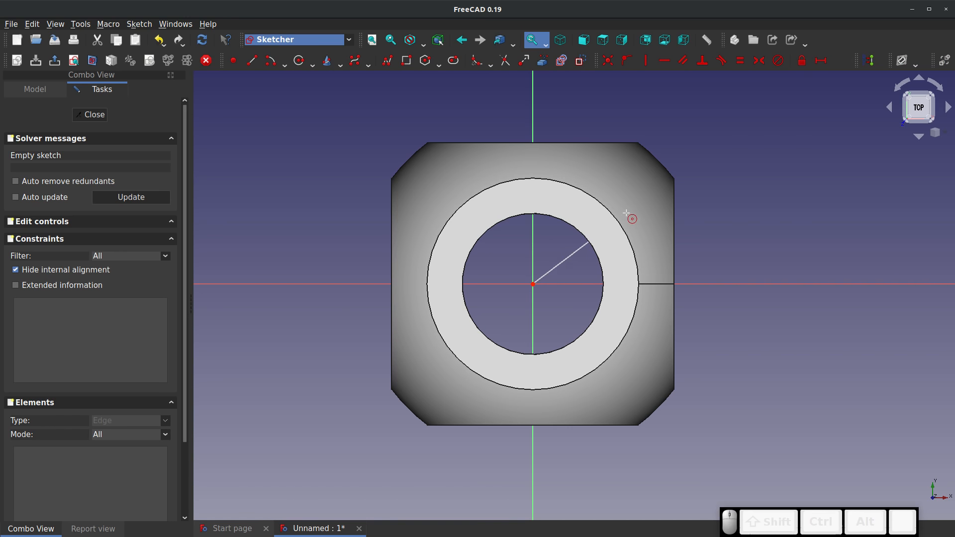
pyautogui.click(648, 210)
pyautogui.press('Escape')
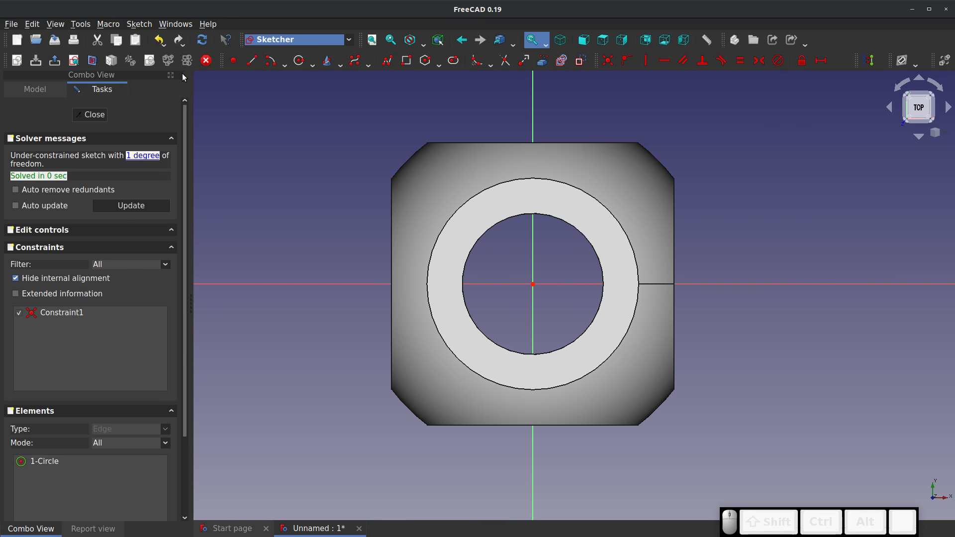
pyautogui.click(93, 61)
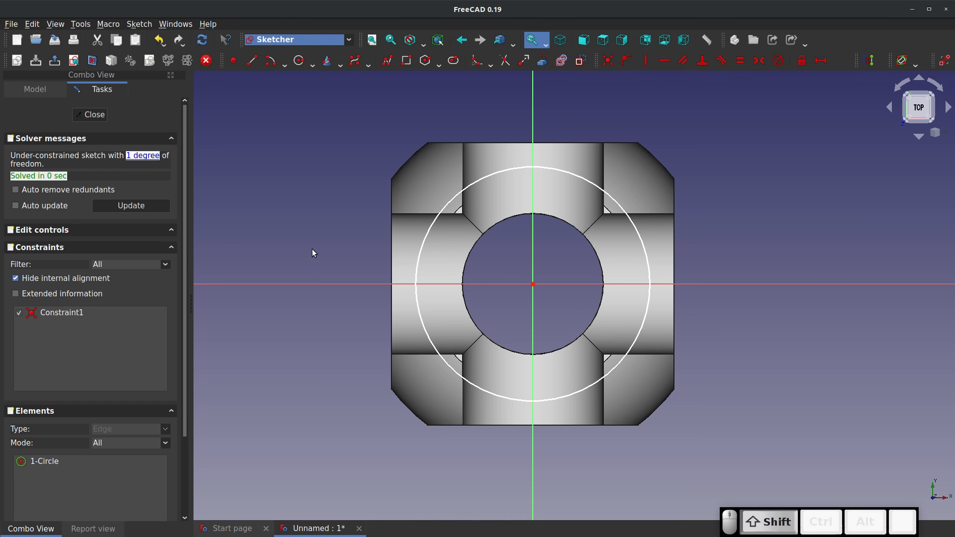
# Constrain the circle's radius to 3.5 mm and close the sketch
pyautogui.hotkey('shift', 'r')
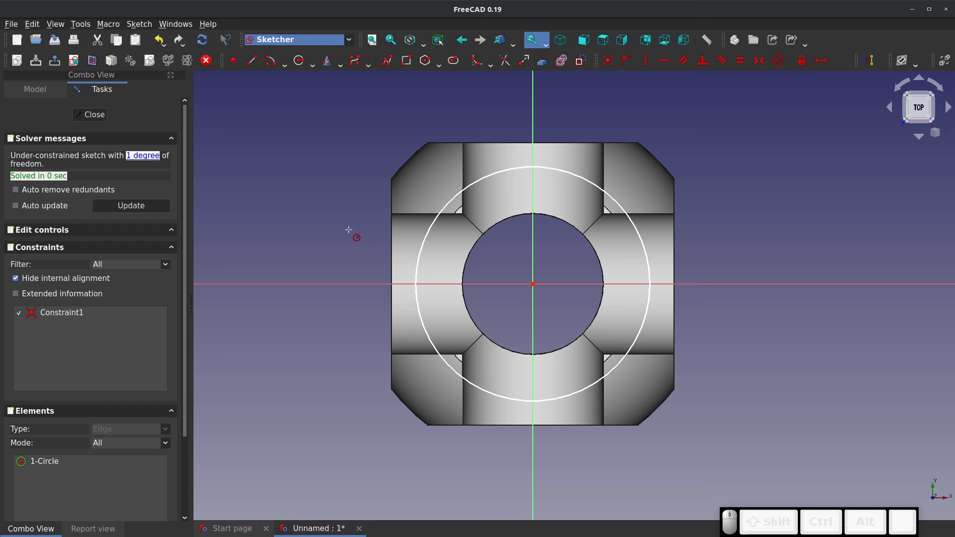
pyautogui.press('shift')
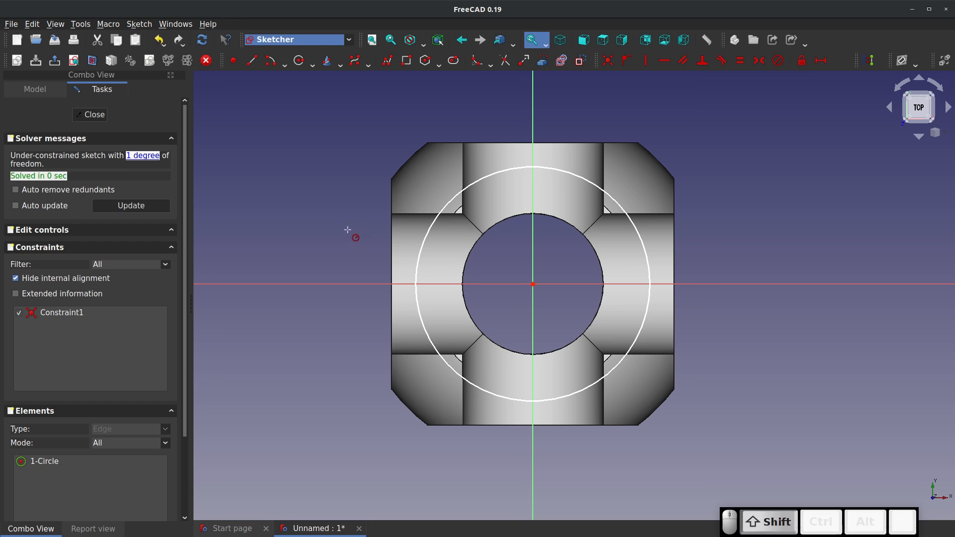
pyautogui.hotkey('shift', 'r')
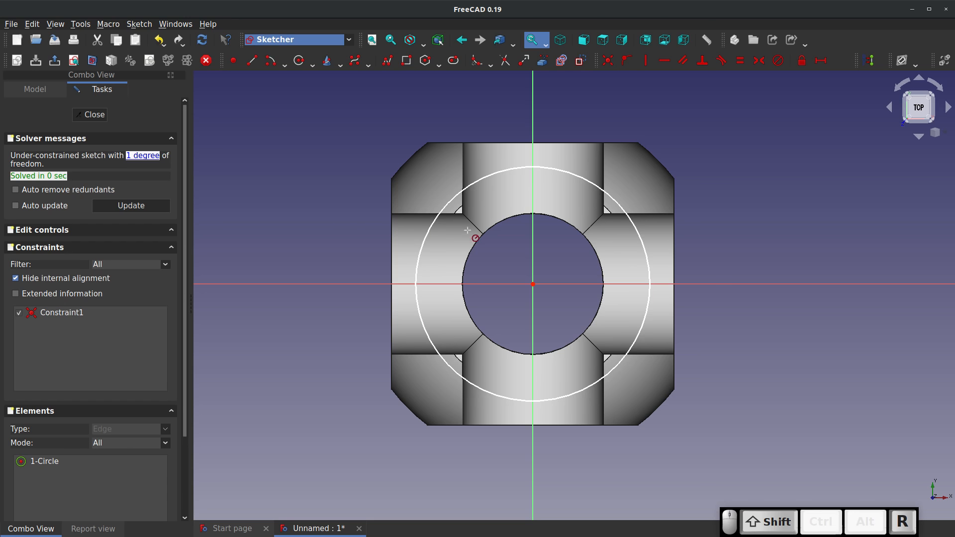
pyautogui.click(641, 238)
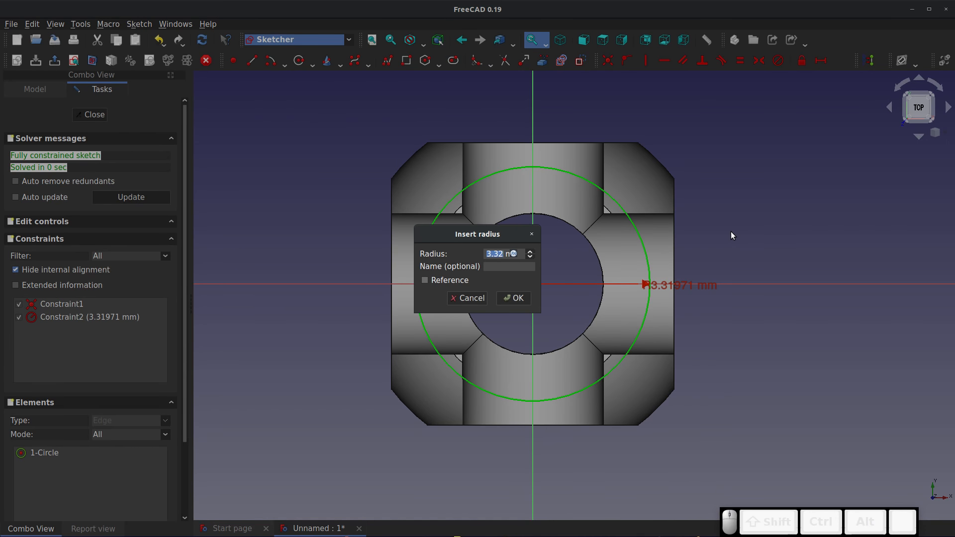
pyautogui.write('3.5')
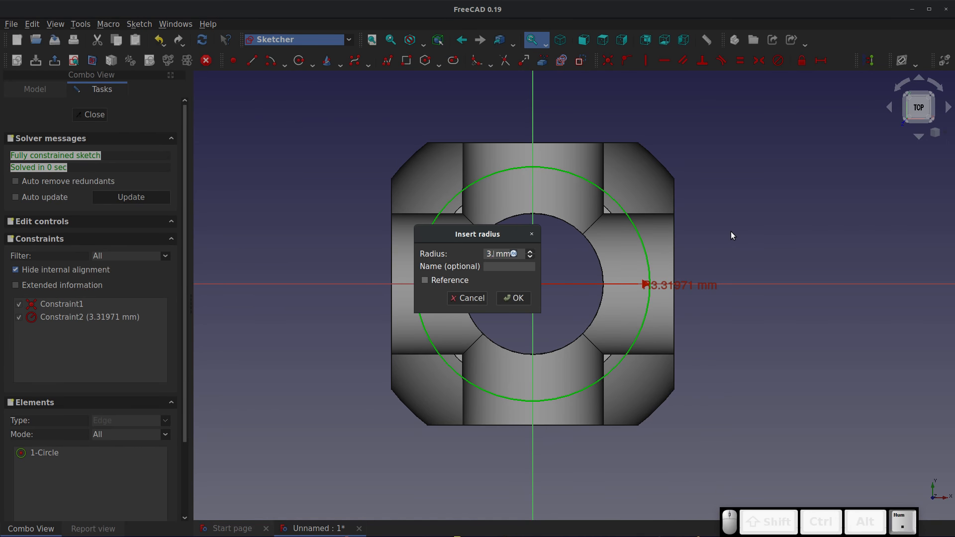
pyautogui.press('Return')
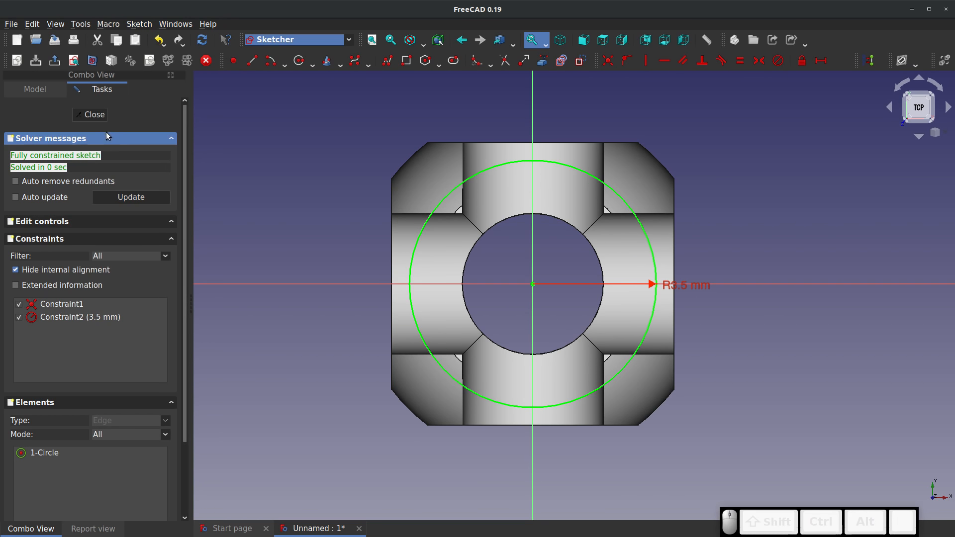
pyautogui.click(90, 115)
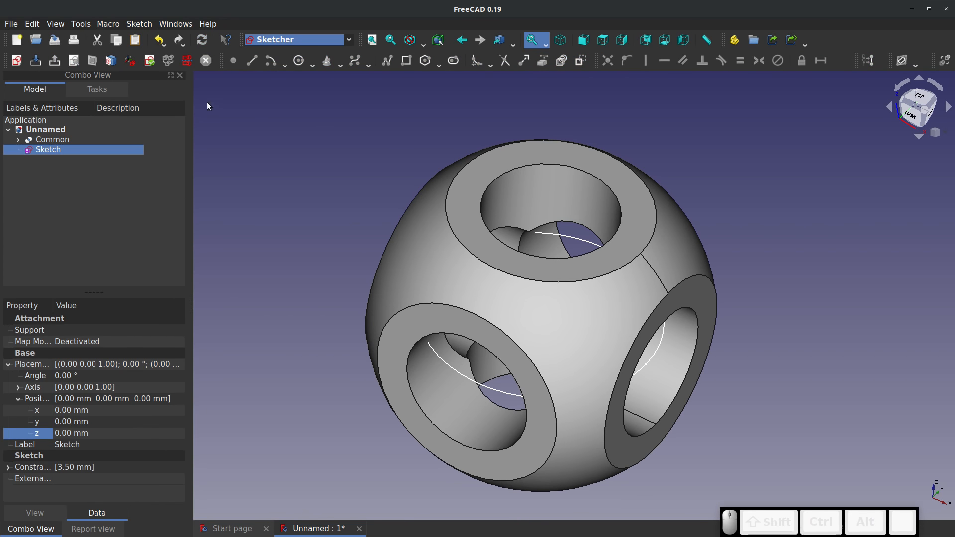
# Switch to the Part workbench and extrude the circle sketch 10 mm along its normal as a solid
pyautogui.click(293, 40)
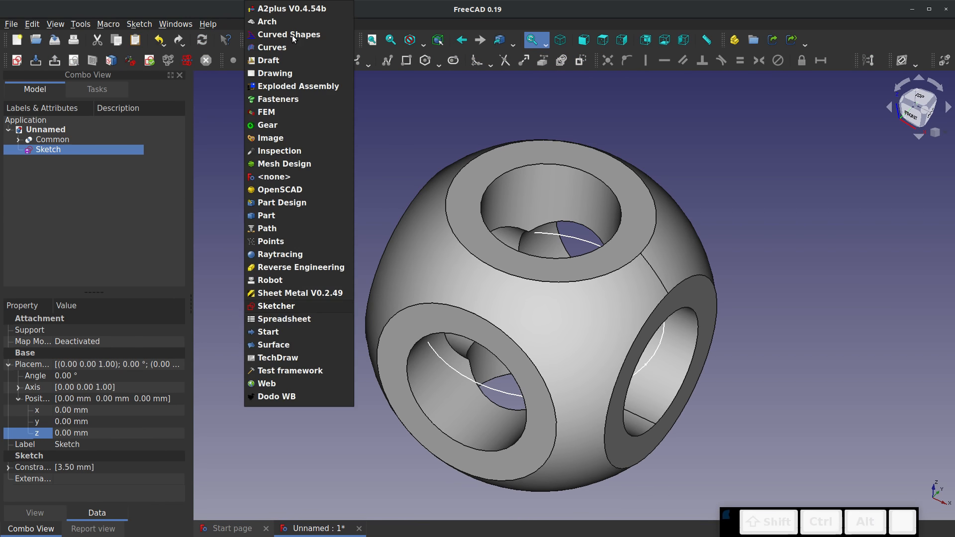
pyautogui.click(282, 216)
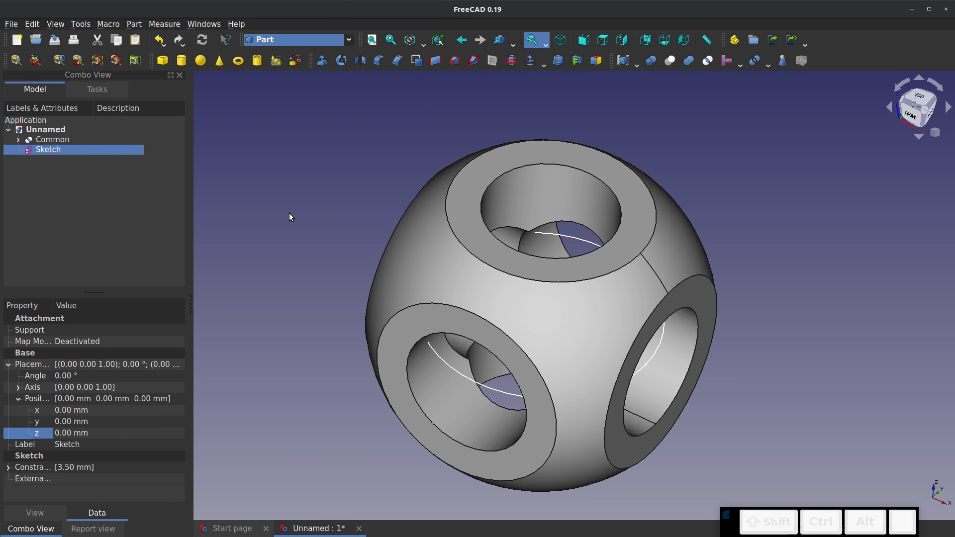
pyautogui.click(322, 61)
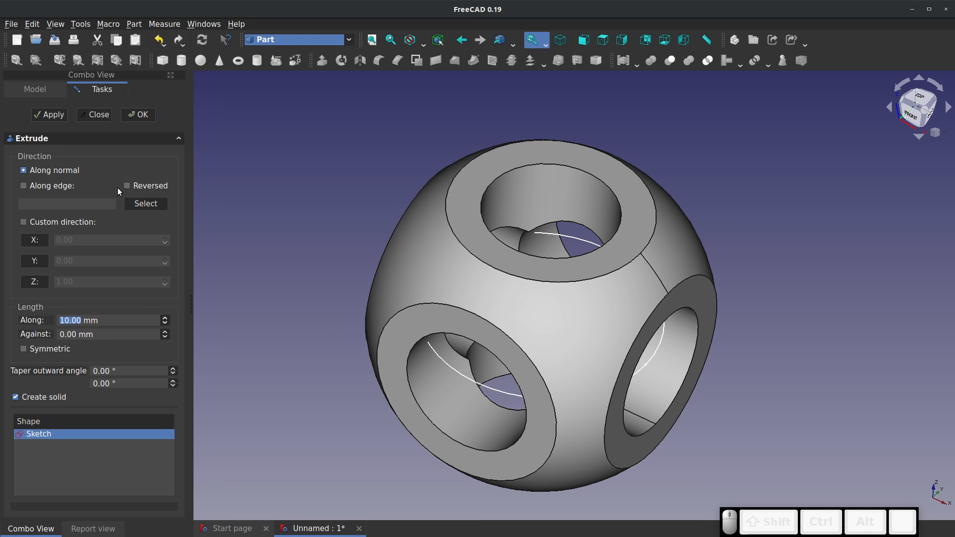
pyautogui.click(138, 116)
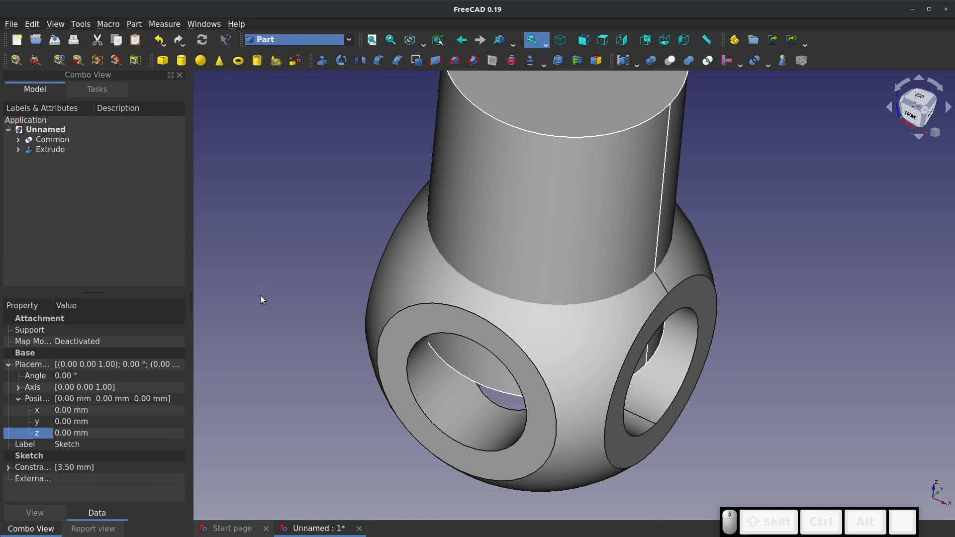
pyautogui.scroll(-1, 328, 316)
pyautogui.moveTo(514, 345); pyautogui.dragTo(553, 326, button='right')
pyautogui.scroll(5, 548, 312)
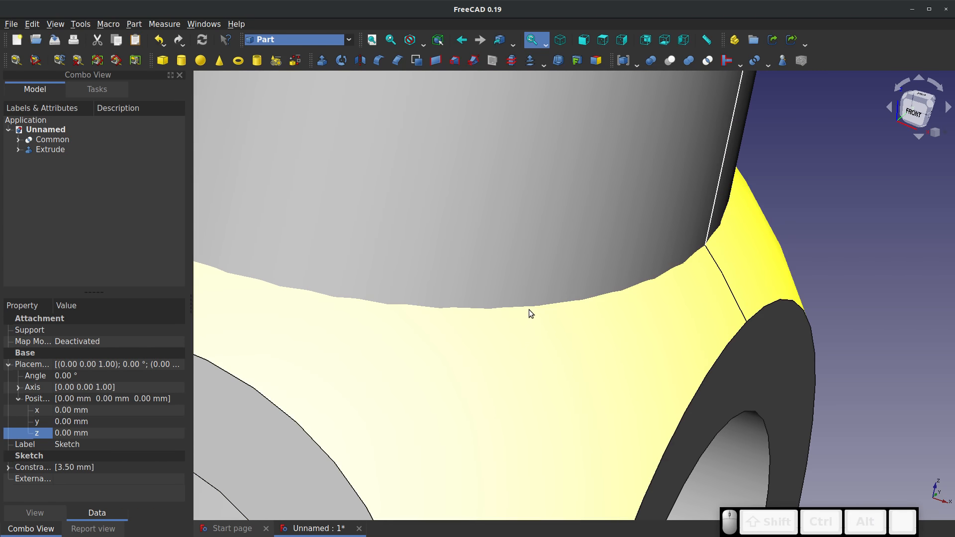
pyautogui.scroll(-4, 529, 310)
pyautogui.click(56, 152)
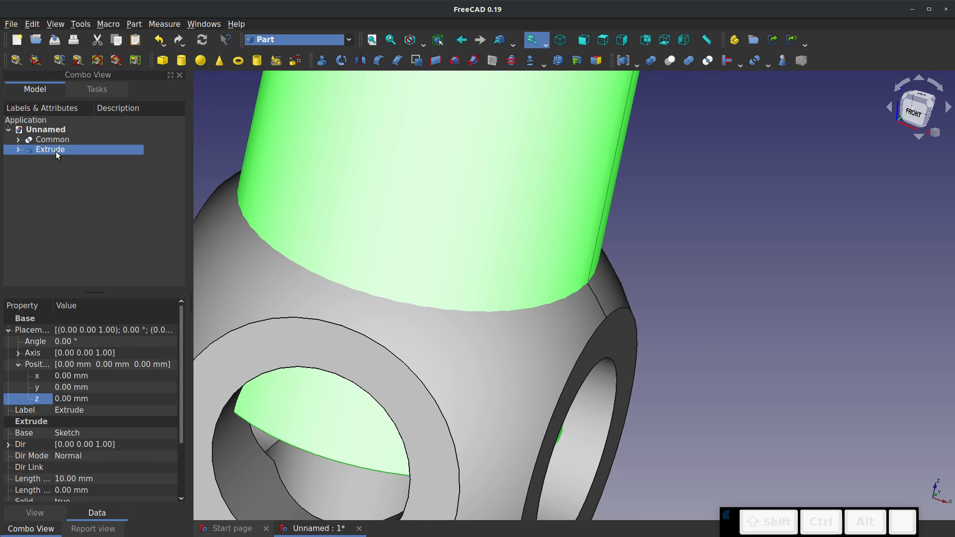
pyautogui.click(230, 133)
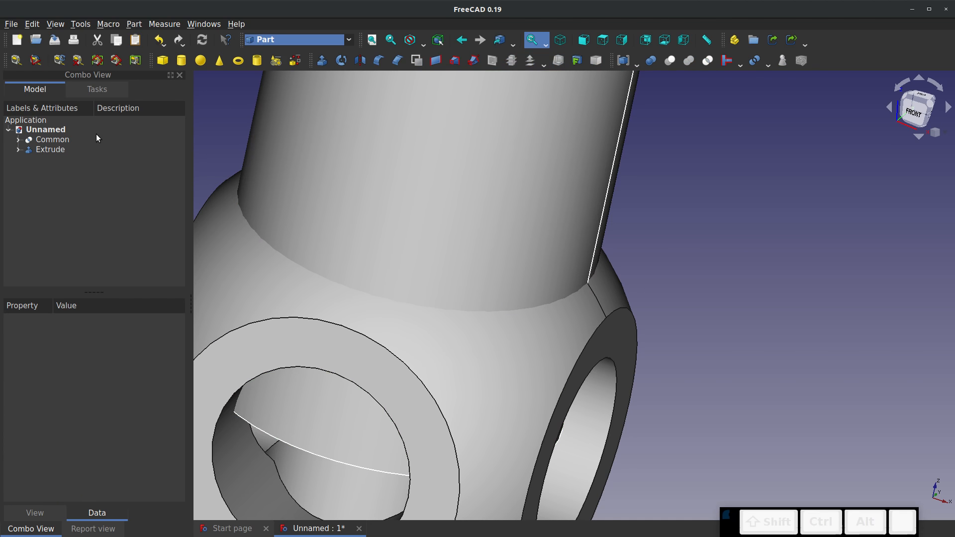
# Fuse Common and Extrude into one solid with the direct Union command, and undo the union
pyautogui.click(49, 141)
pyautogui.click(207, 130)
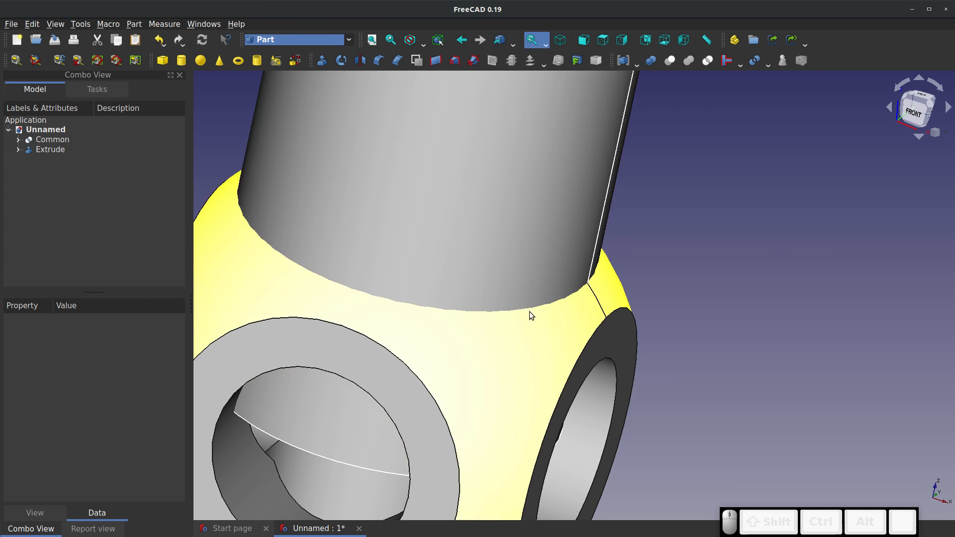
pyautogui.scroll(-5, 380, 332)
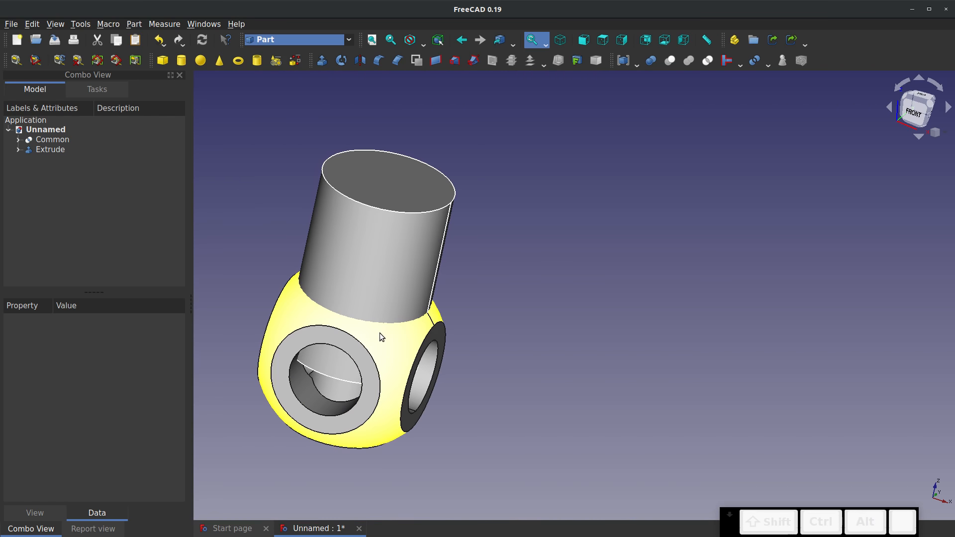
pyautogui.scroll(5, 380, 333)
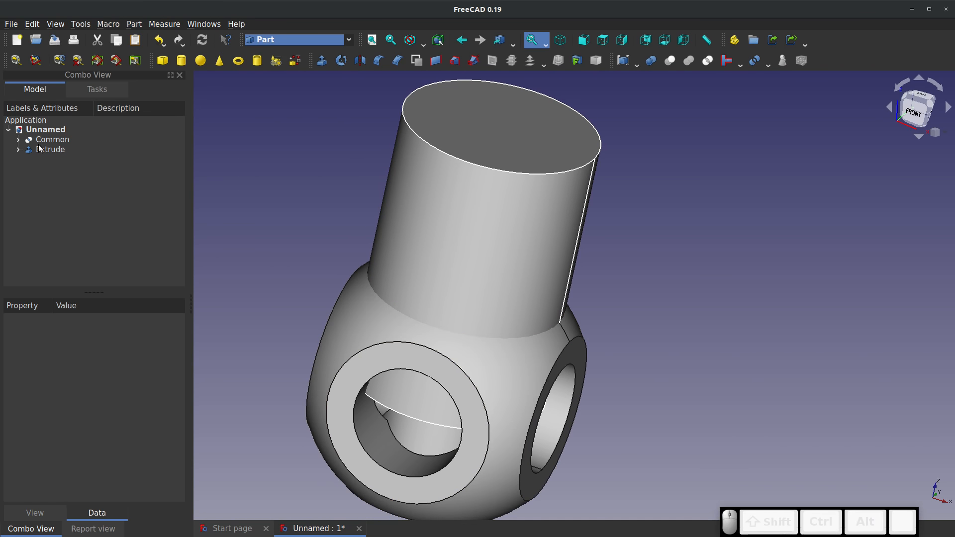
pyautogui.click(42, 144)
pyautogui.keyDown('ctrl'); pyautogui.click(48, 150); pyautogui.keyUp('ctrl')
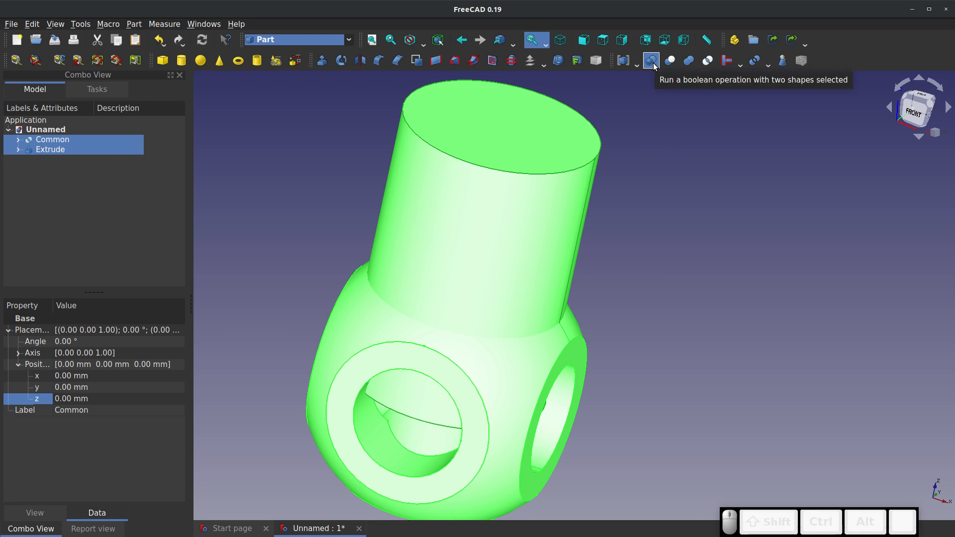
pyautogui.click(687, 60)
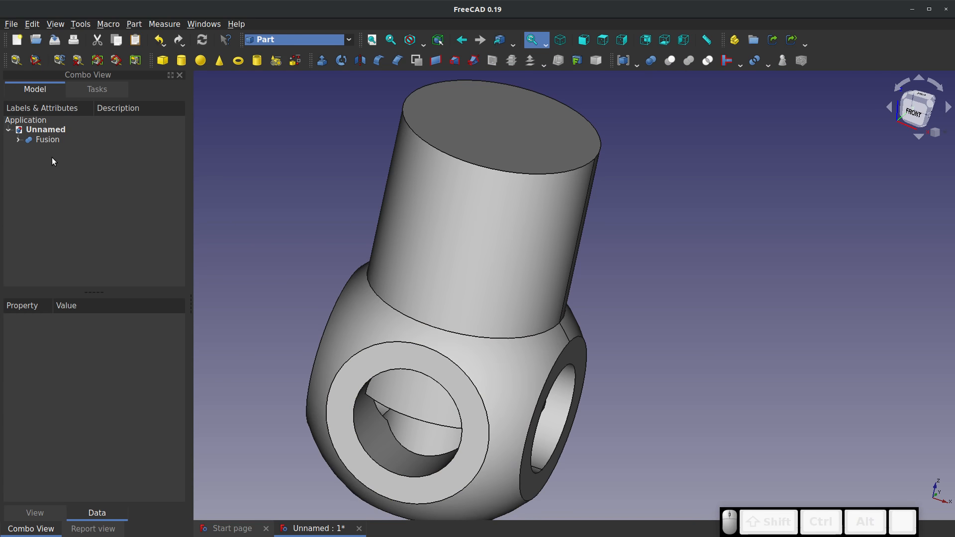
pyautogui.hotkey('ctrl', 'z')
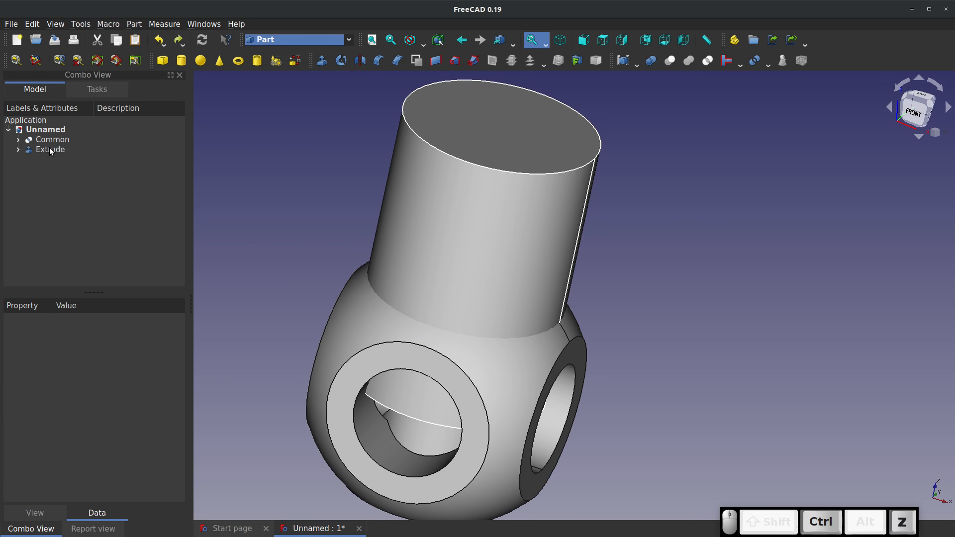
# Unite Common and Extrude as first and second shape through the Boolean Operation dialog, and delete the resulting fusion
pyautogui.click(50, 150)
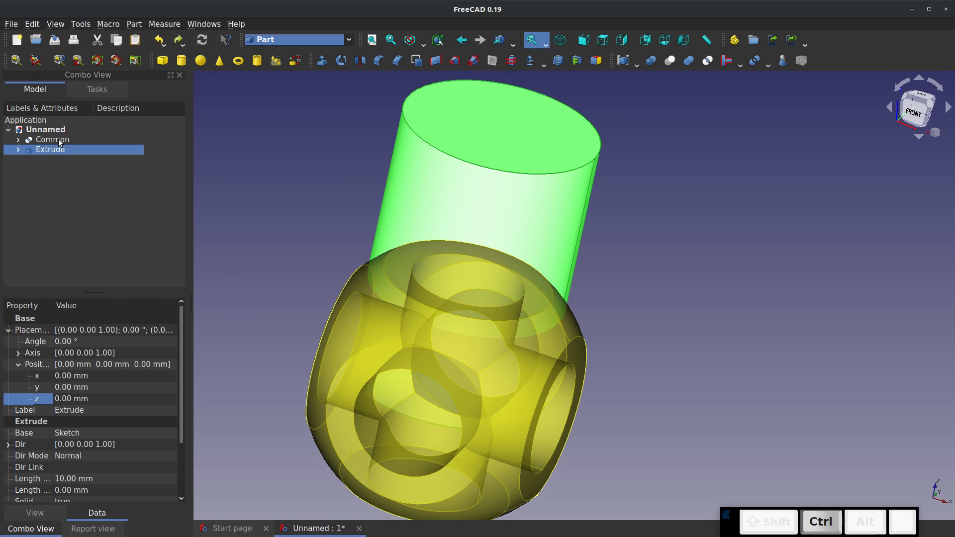
pyautogui.keyDown('ctrl'); pyautogui.click(52, 139); pyautogui.keyUp('ctrl')
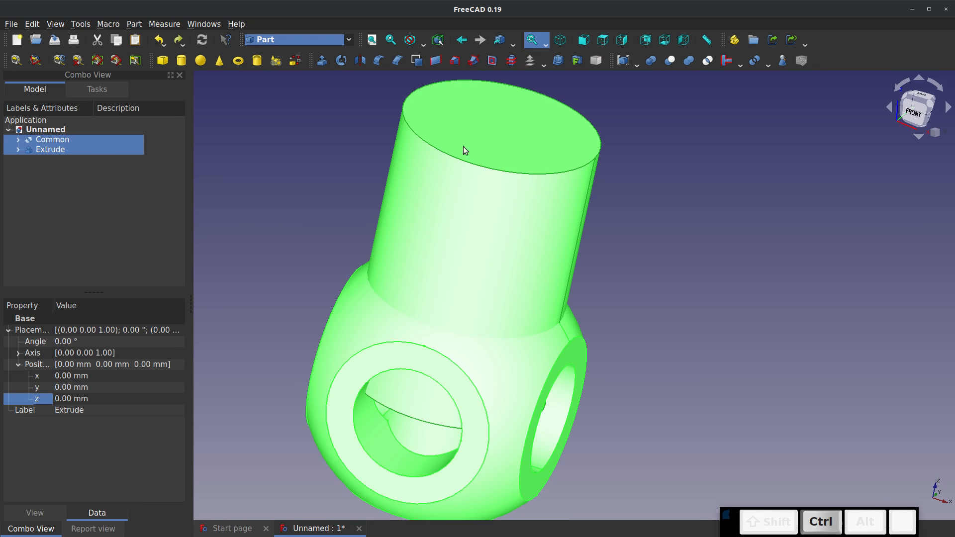
pyautogui.click(652, 62)
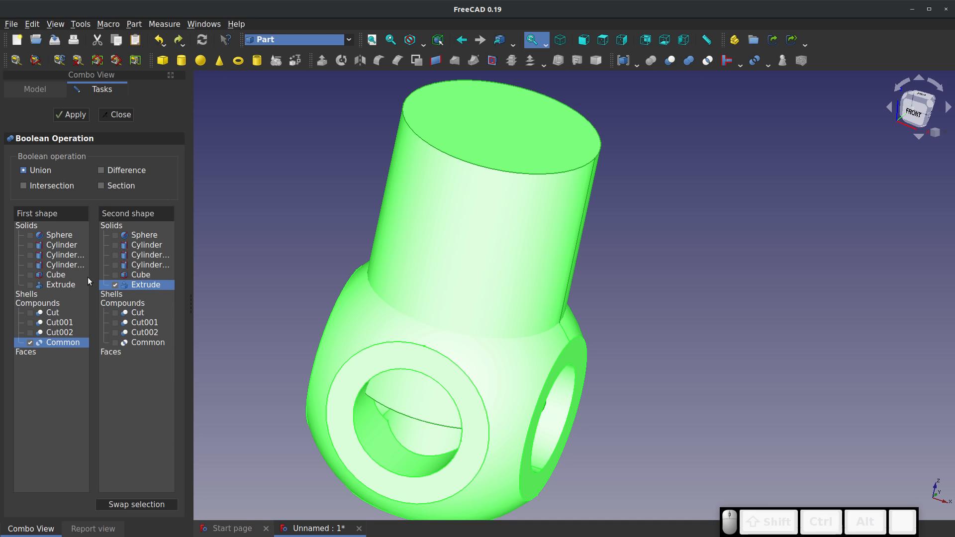
pyautogui.click(23, 170)
pyautogui.click(71, 114)
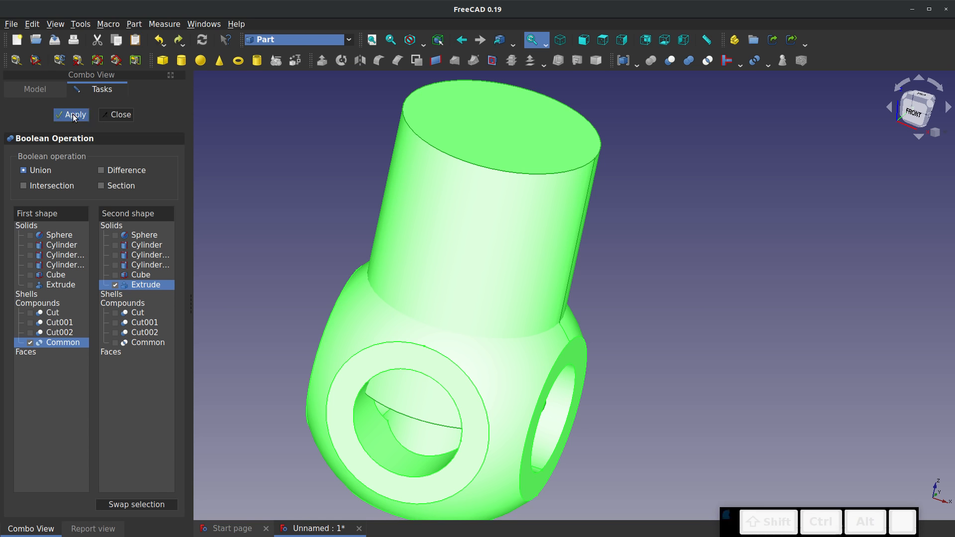
pyautogui.click(118, 120)
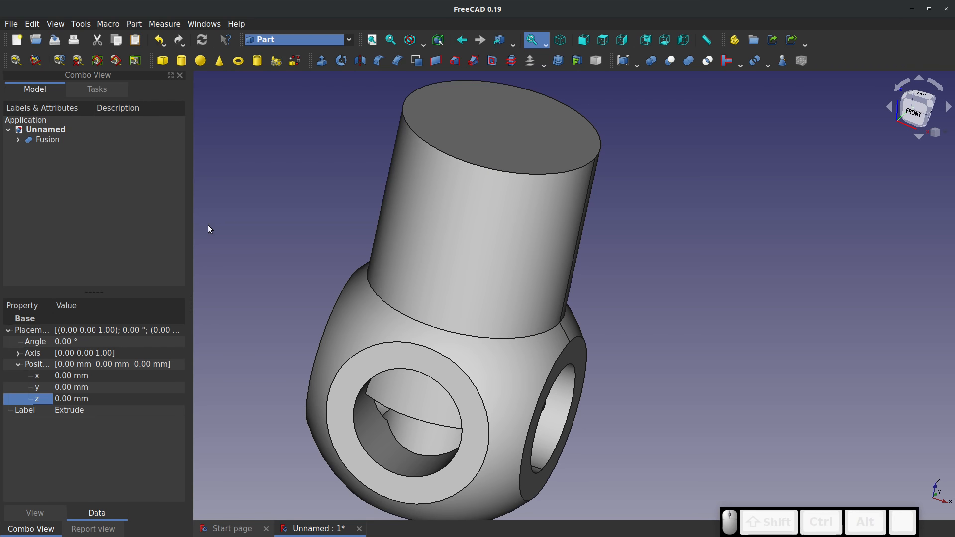
pyautogui.click(40, 139)
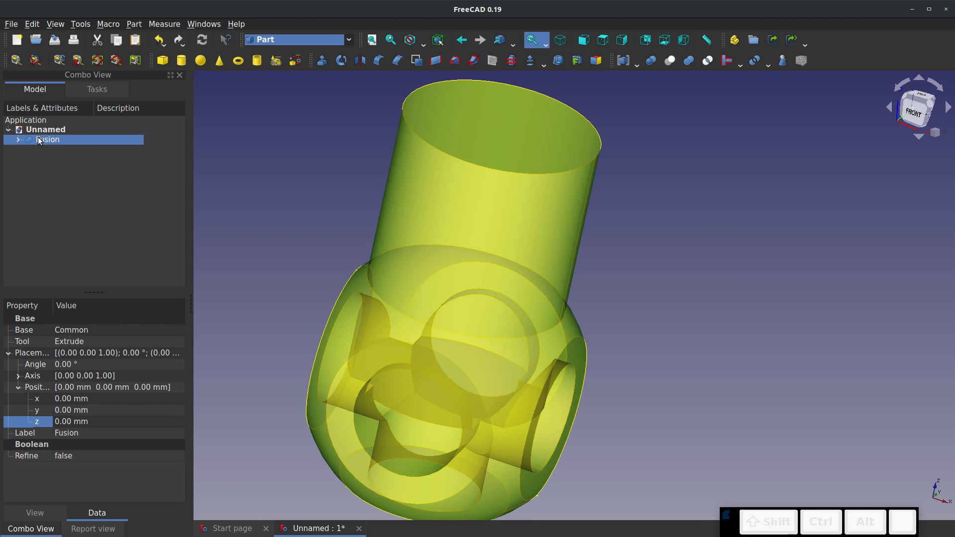
pyautogui.press('Delete')
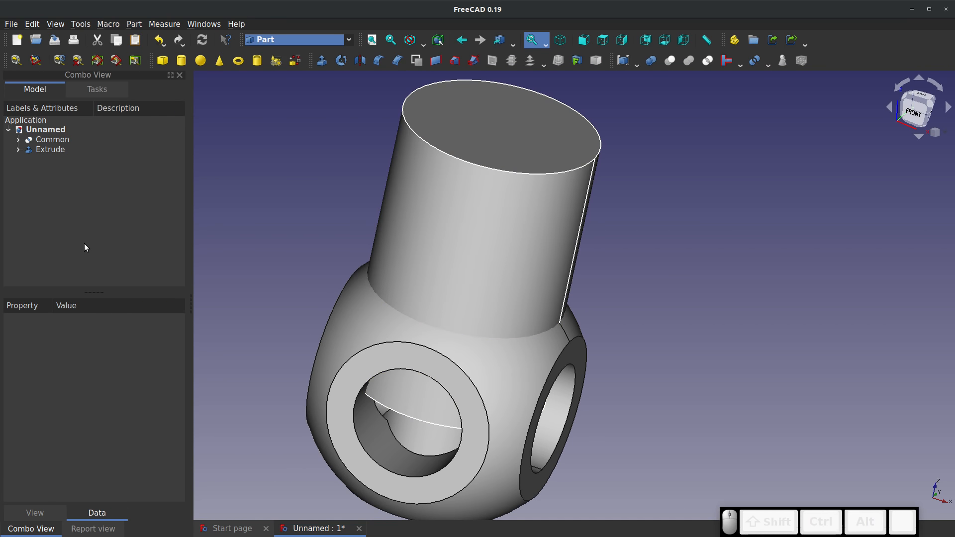
# Delete the extruded cylinder from the document, leaving its sketch in place
pyautogui.rightClick(48, 149)
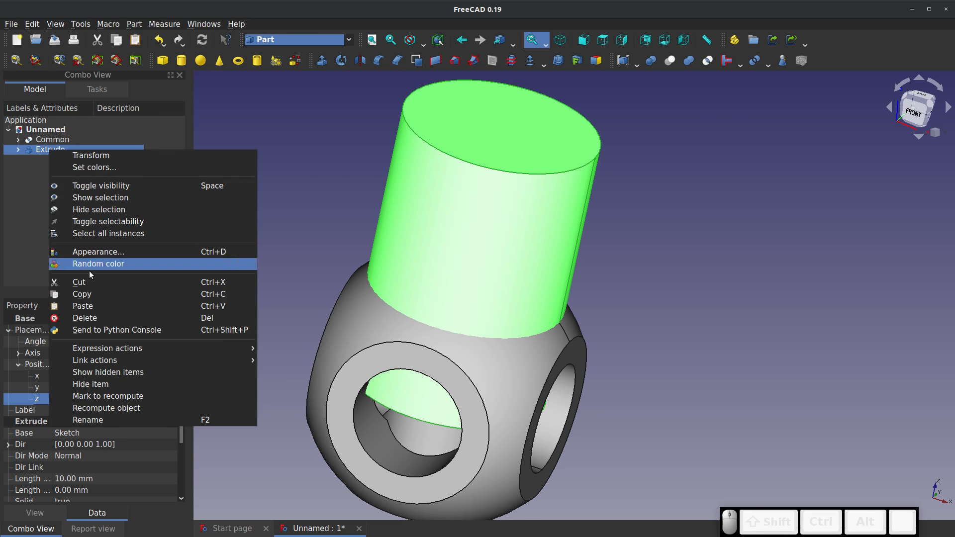
pyautogui.click(100, 318)
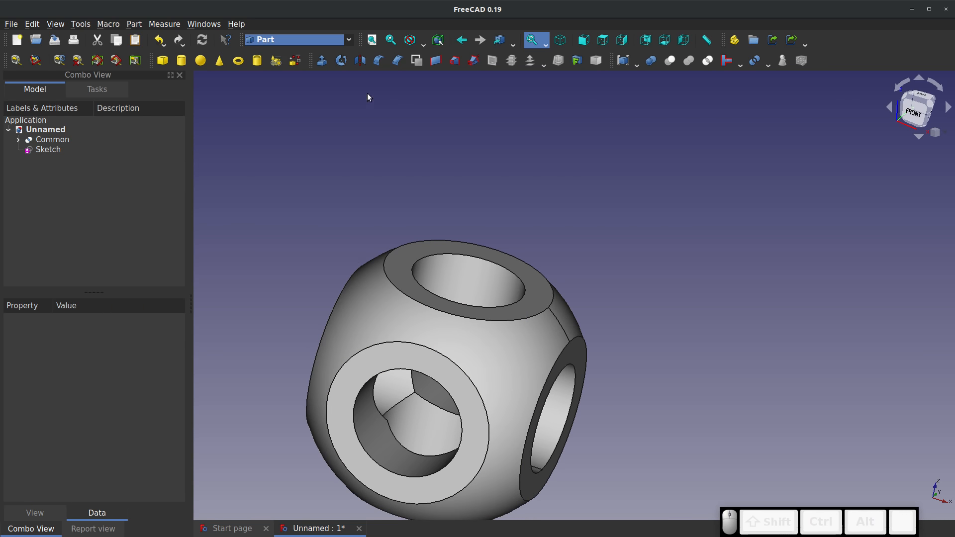
# Start a constant-radius 1 mm fillet on Common and select the outer rim edges of the three flat faces seen in isometric view
pyautogui.press('0')
pyautogui.scroll(4, 300, 160)
pyautogui.scroll(-5, 462, 234)
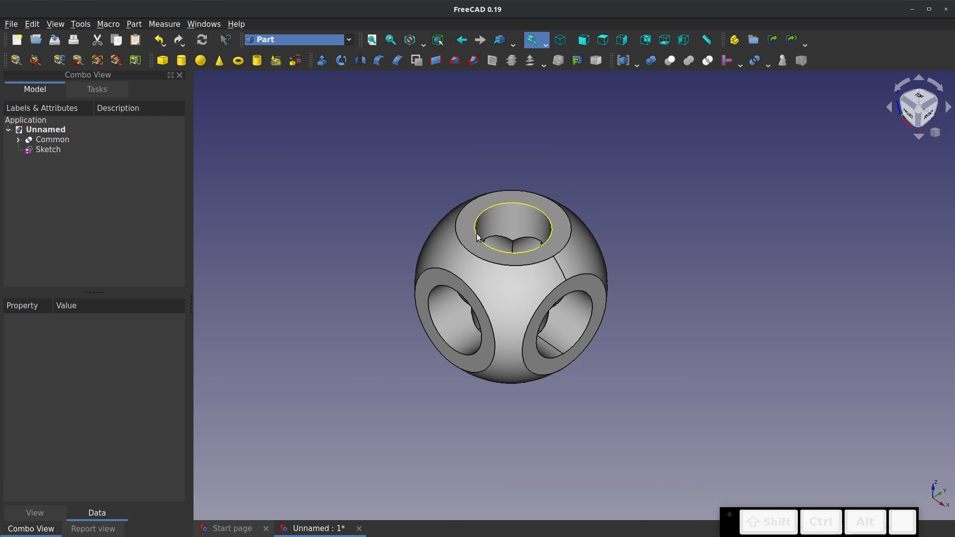
pyautogui.scroll(4, 533, 280)
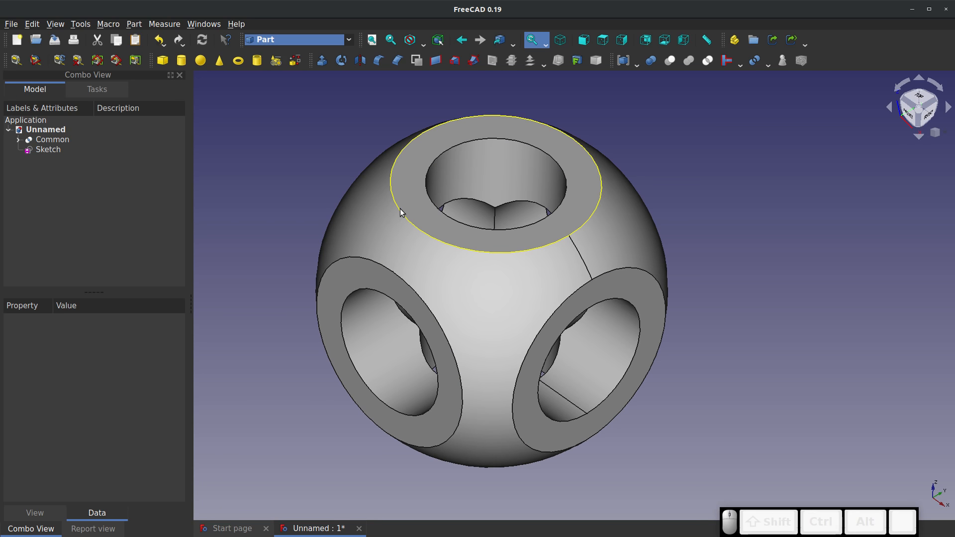
pyautogui.click(393, 171)
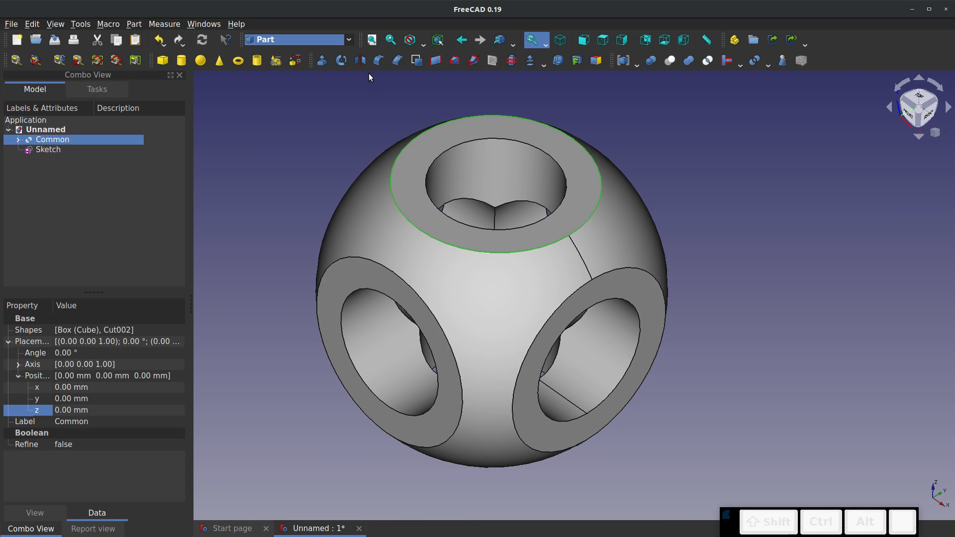
pyautogui.click(377, 66)
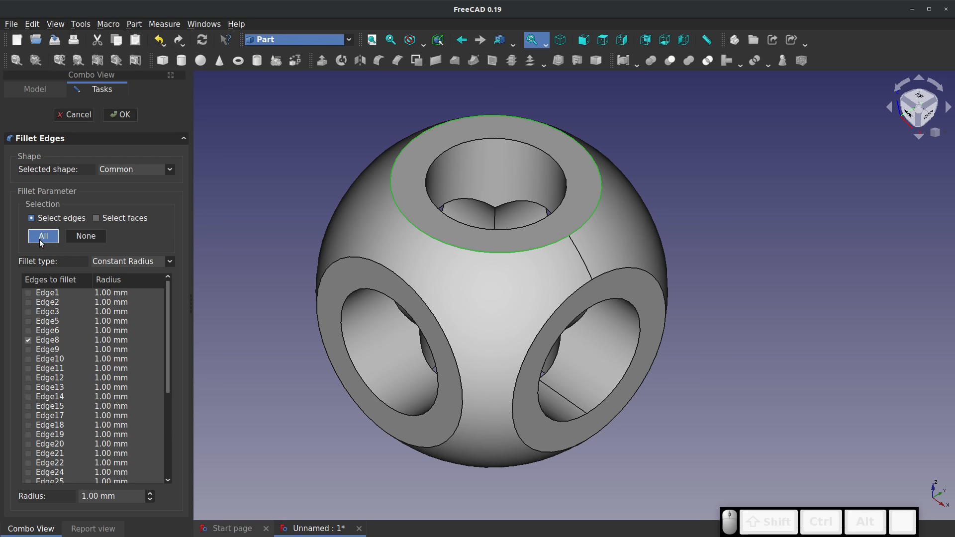
pyautogui.click(433, 318)
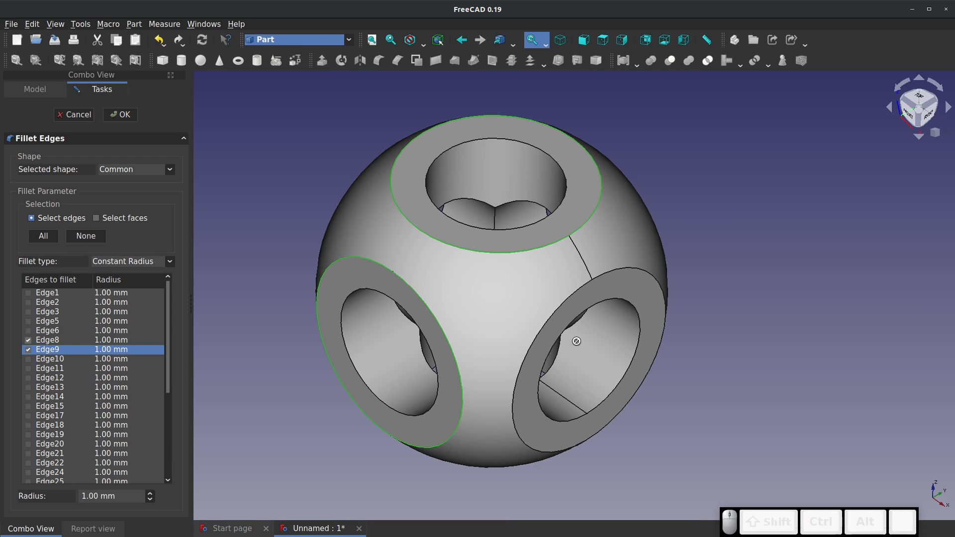
pyautogui.click(558, 316)
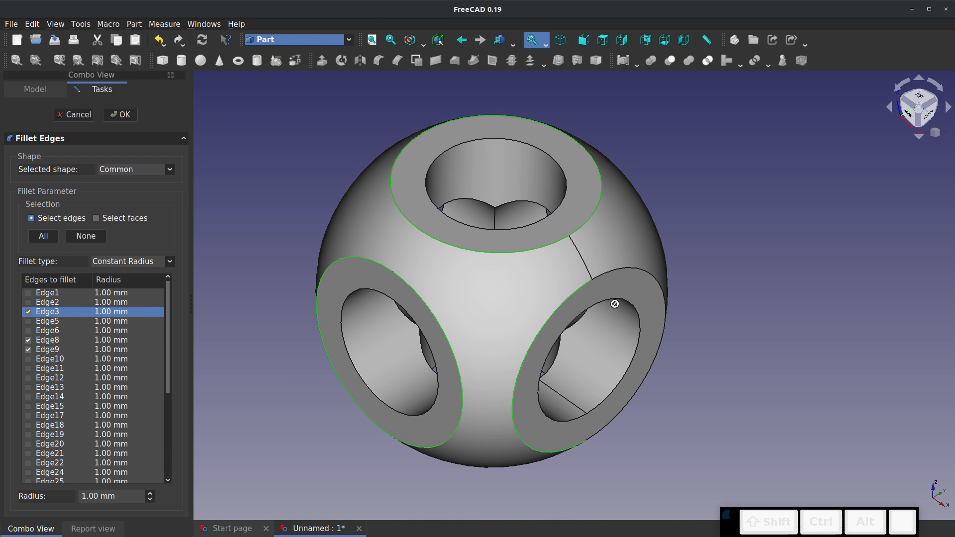
pyautogui.click(651, 280)
# Add the outer rim edges of the remaining three flat faces, Edge10, Edge1 and Edge5, to the fillet selection
pyautogui.moveTo(651, 281); pyautogui.dragTo(587, 358, button='middle')
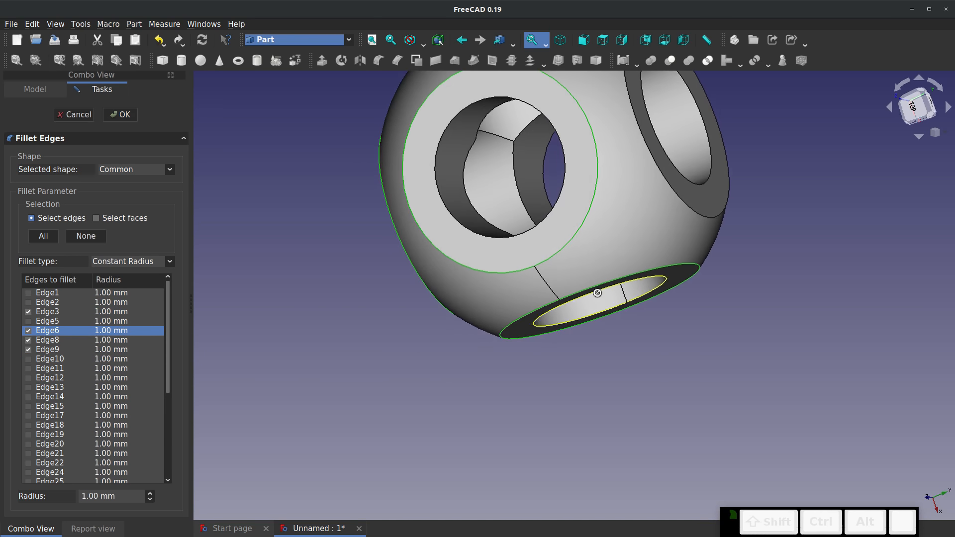
pyautogui.click(674, 197)
pyautogui.scroll(-4, 674, 197)
pyautogui.moveTo(669, 198); pyautogui.dragTo(606, 261, button='middle')
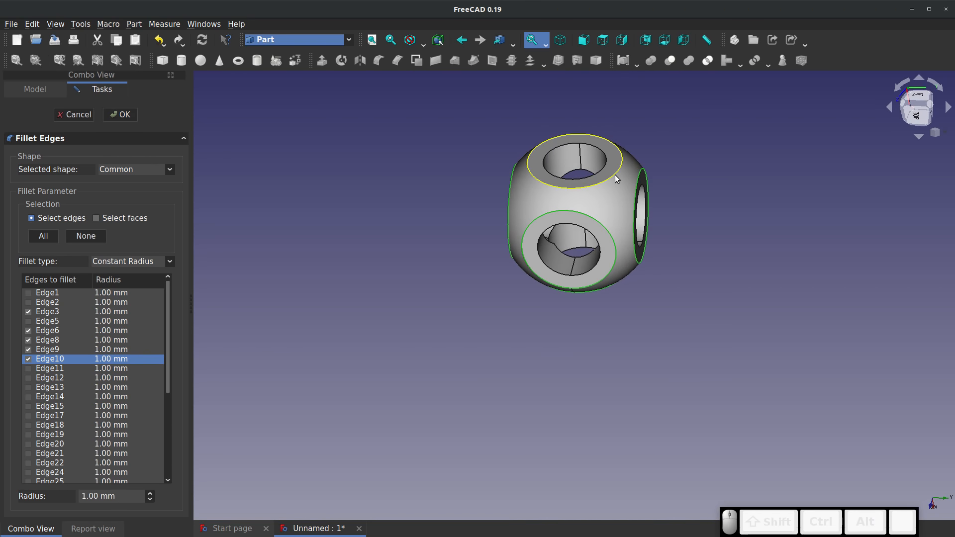
pyautogui.click(608, 146)
pyautogui.scroll(-1, 607, 148)
pyautogui.moveTo(607, 159); pyautogui.dragTo(582, 293, button='middle')
pyautogui.scroll(-1, 561, 171)
pyautogui.scroll(3, 562, 157)
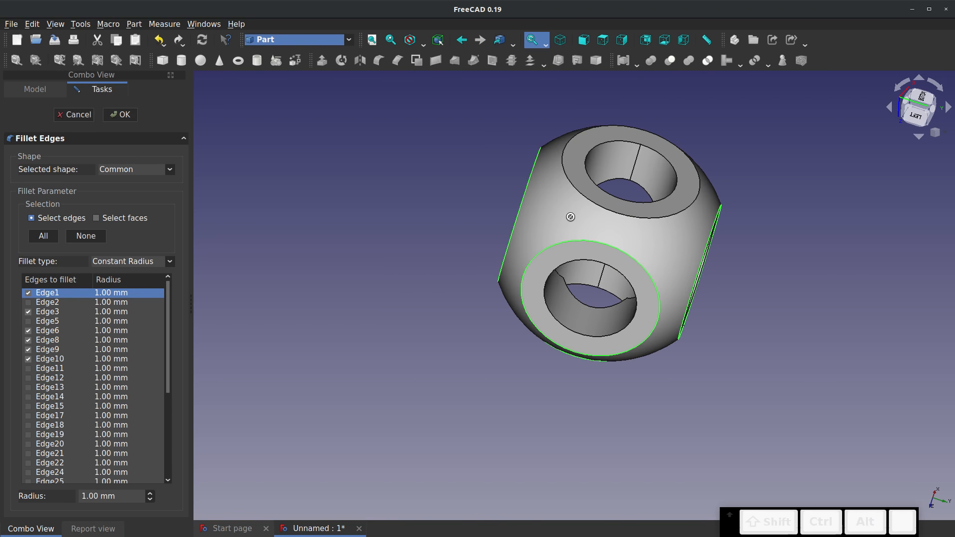
pyautogui.click(578, 196)
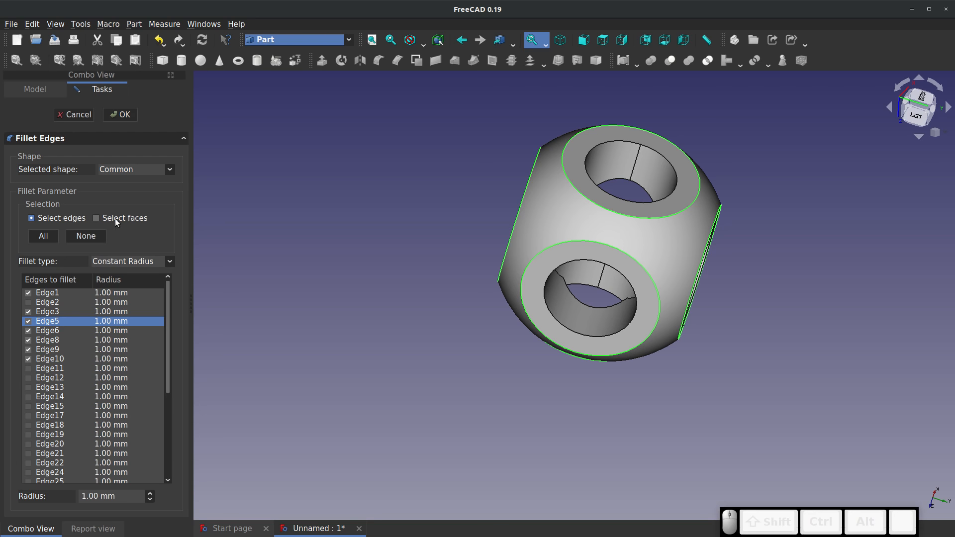
# Reselect Common as the shape to fillet and apply the 1 mm fillet with only Edge5 checked
pyautogui.click(171, 170)
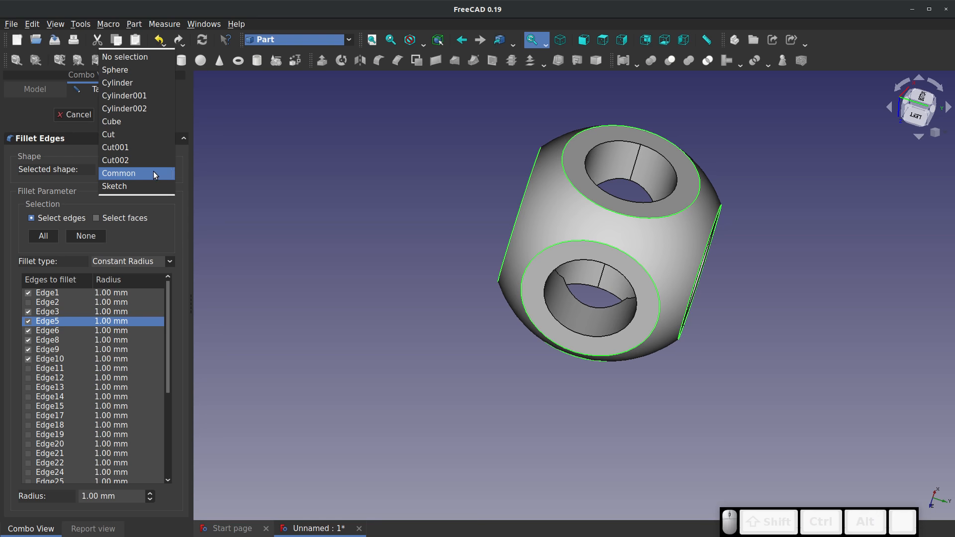
pyautogui.click(153, 172)
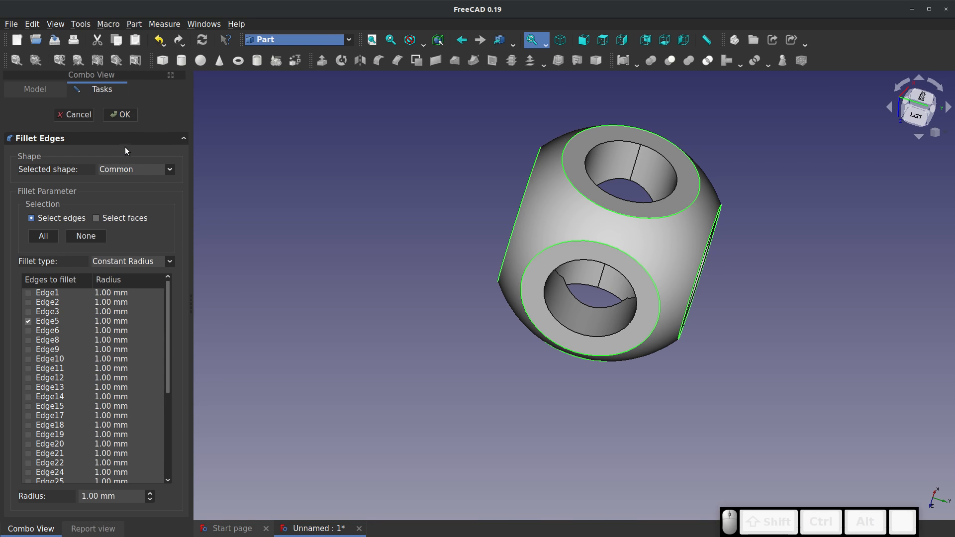
pyautogui.click(131, 113)
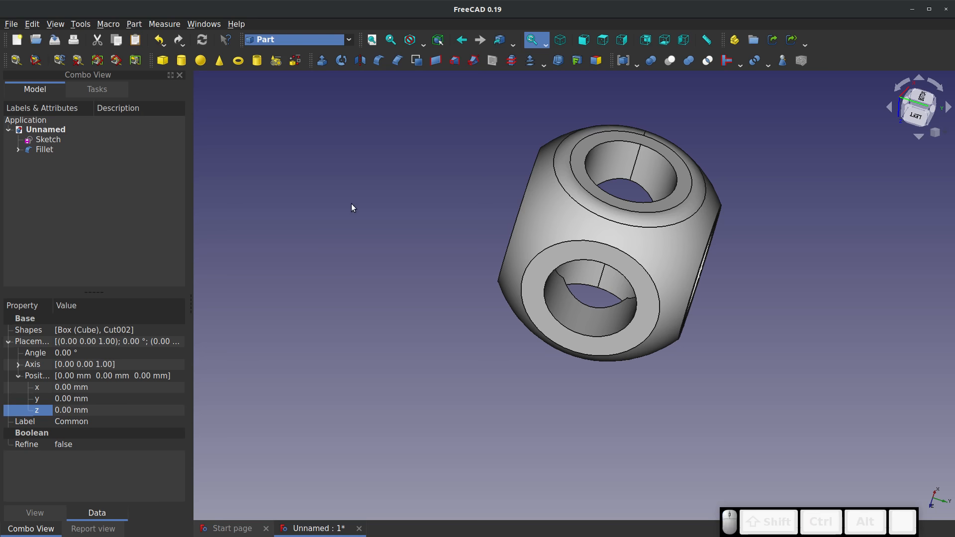
# Edit the fillet to include Edge1, the outer rim of an adjacent flat face, at 1 mm radius
pyautogui.moveTo(542, 235); pyautogui.dragTo(437, 288)
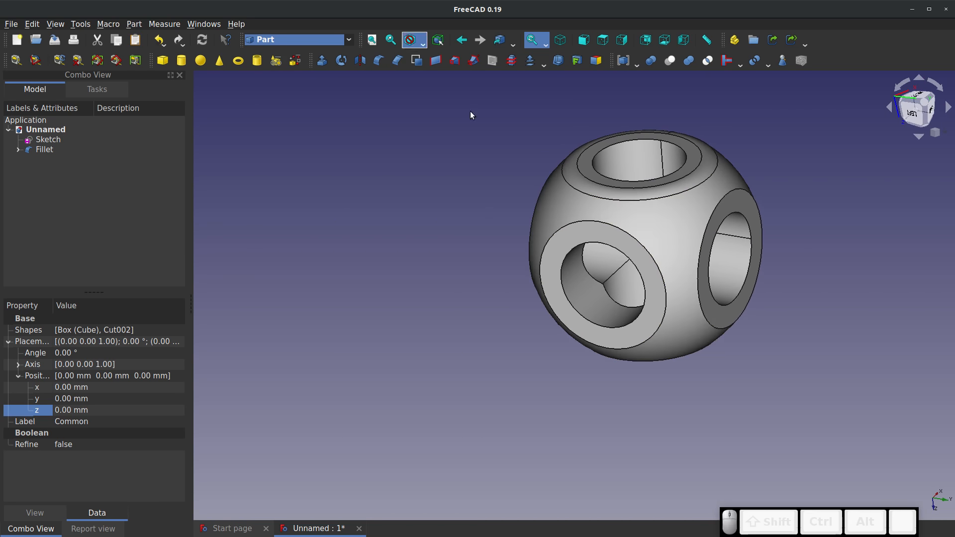
pyautogui.rightClick(25, 151)
pyautogui.click(49, 158)
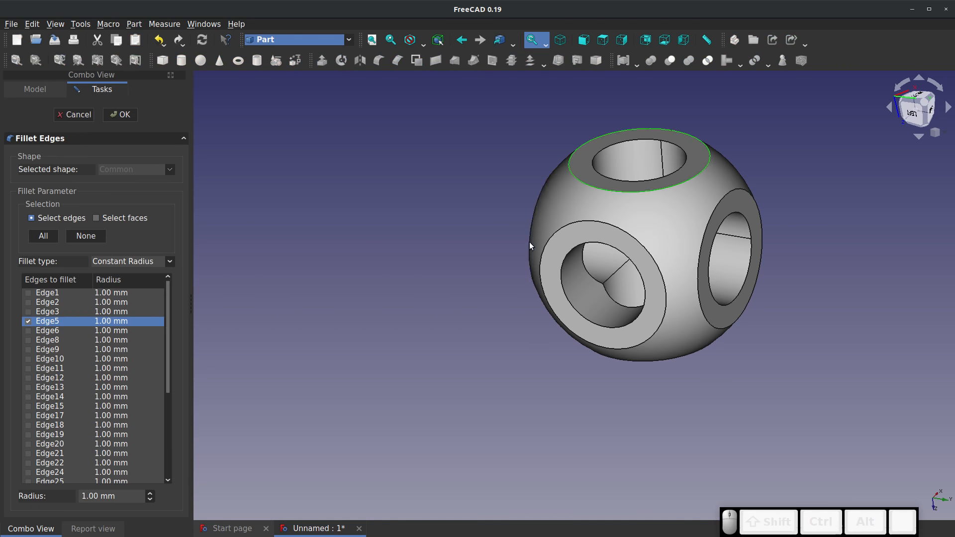
pyautogui.click(656, 261)
pyautogui.click(122, 115)
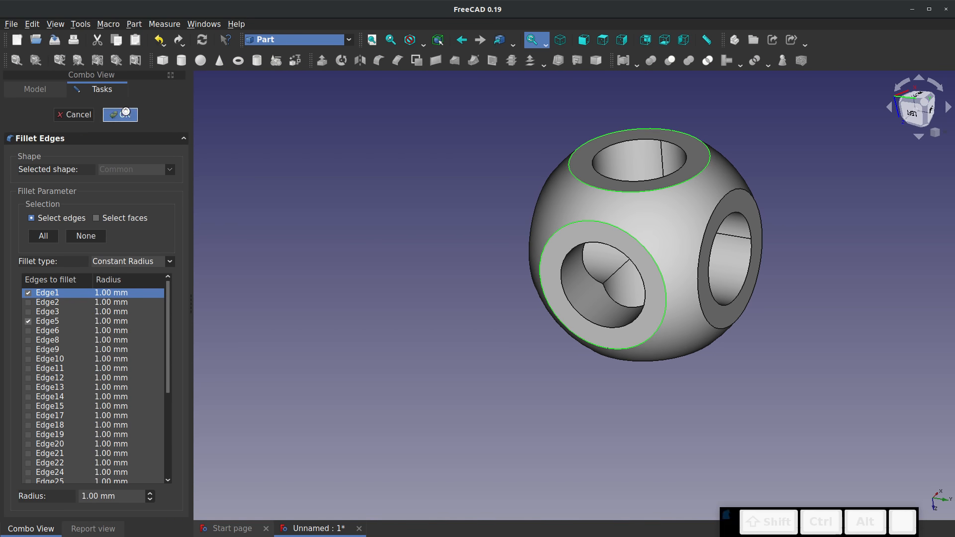
# Edit the fillet on Common to also include the outer rims Edge10, Edge9 and Edge8 at 1 mm radius
pyautogui.rightClick(61, 162)
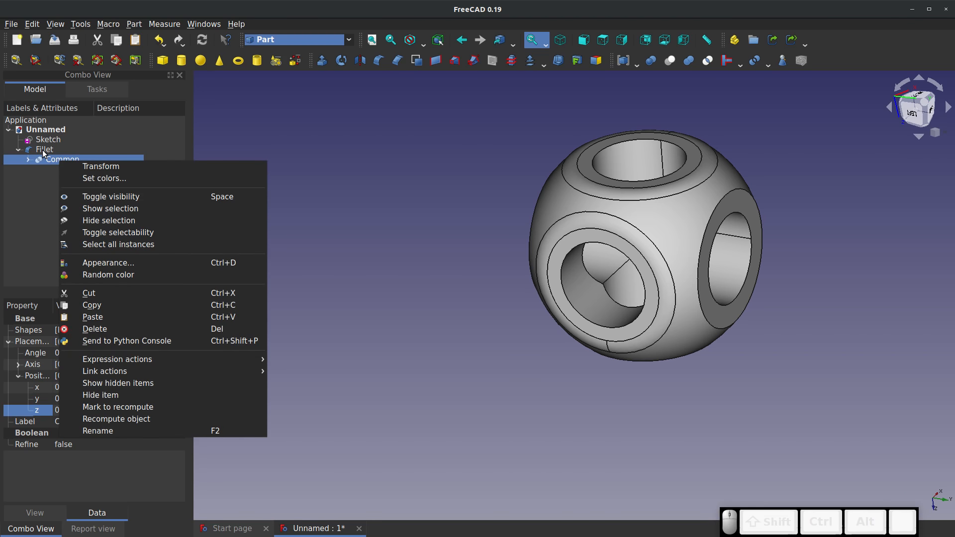
pyautogui.rightClick(43, 150)
pyautogui.click(108, 159)
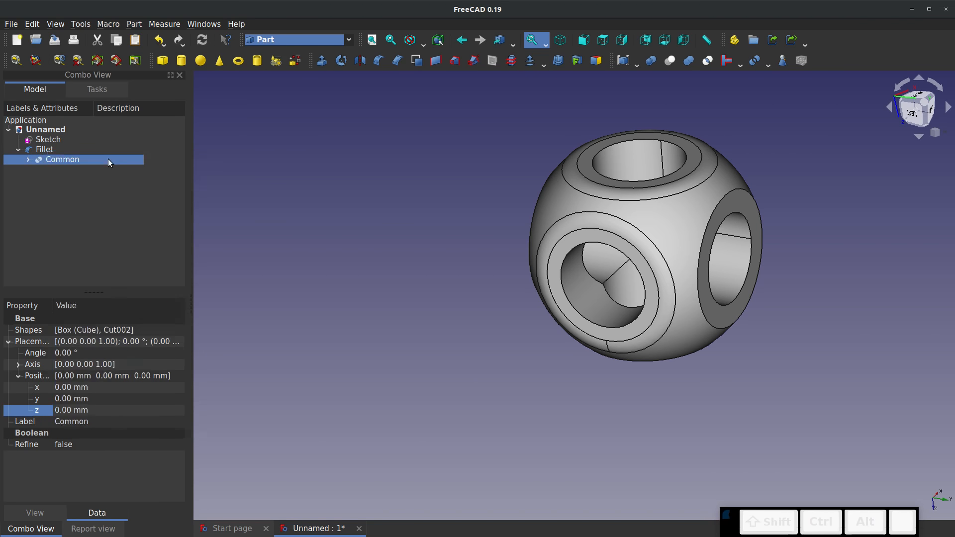
pyautogui.click(717, 201)
pyautogui.moveTo(569, 219); pyautogui.dragTo(726, 259, button='middle')
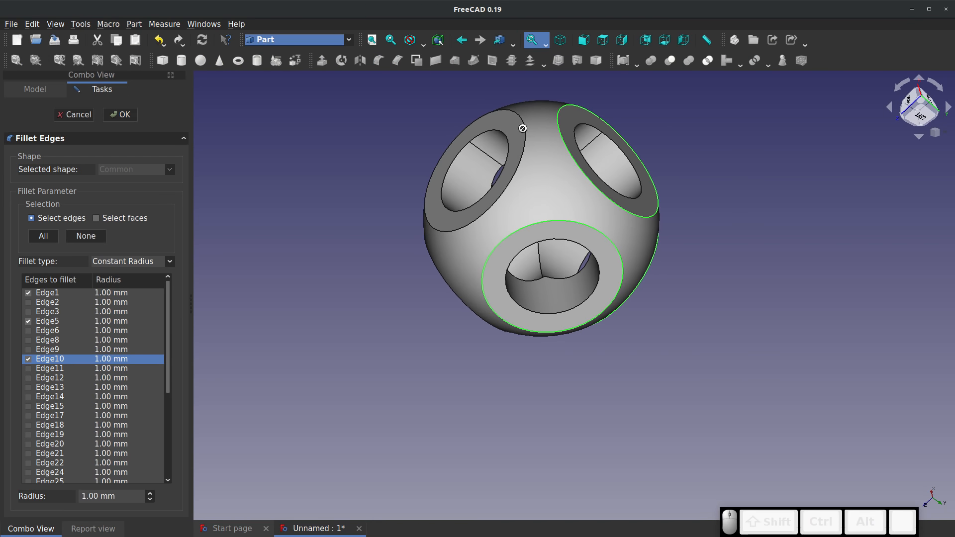
pyautogui.click(523, 131)
pyautogui.moveTo(524, 131); pyautogui.dragTo(456, 144, button='middle')
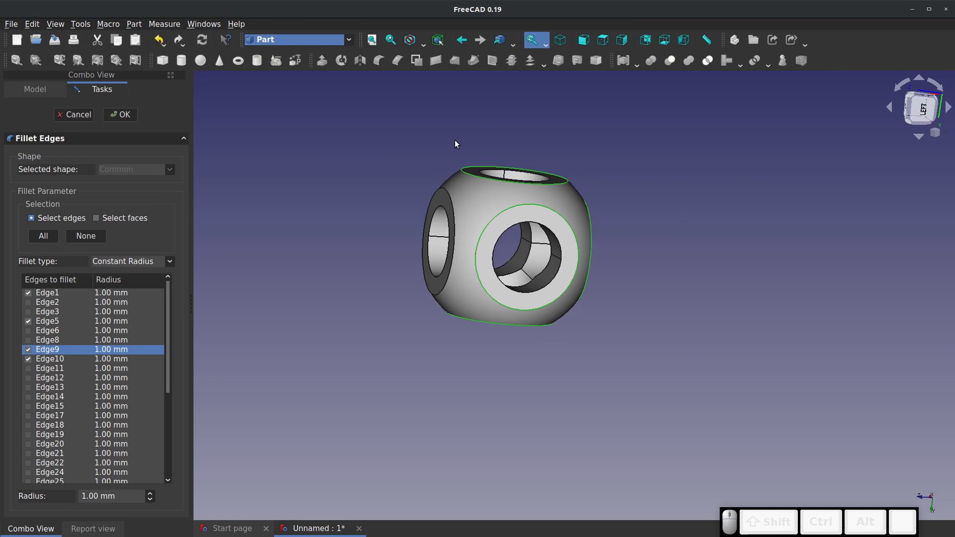
pyautogui.click(451, 203)
pyautogui.moveTo(451, 203); pyautogui.dragTo(407, 180, button='middle')
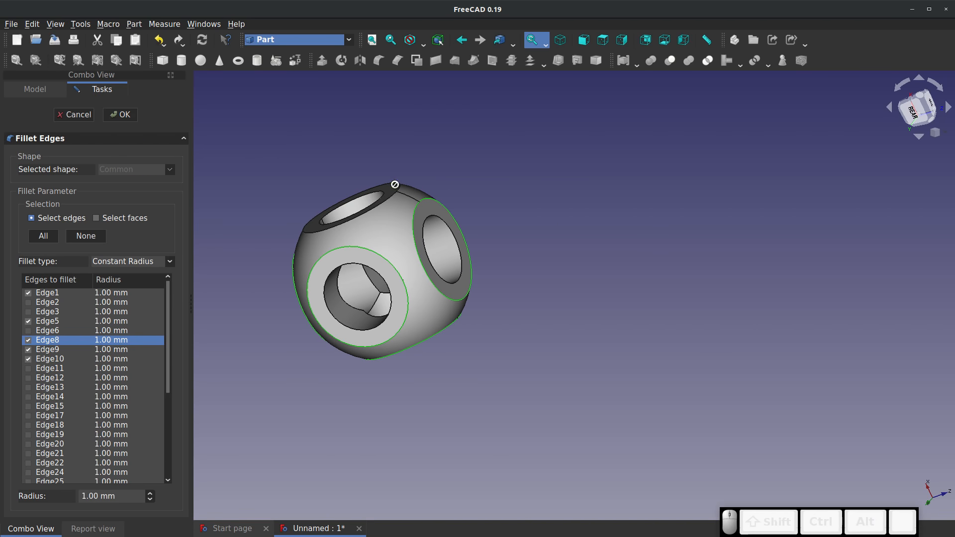
# Add the last flat face's outer rim, Edge3 and Edge6, to the fillet selection and apply the 1 mm fillet
pyautogui.click(398, 185)
pyautogui.click(390, 195)
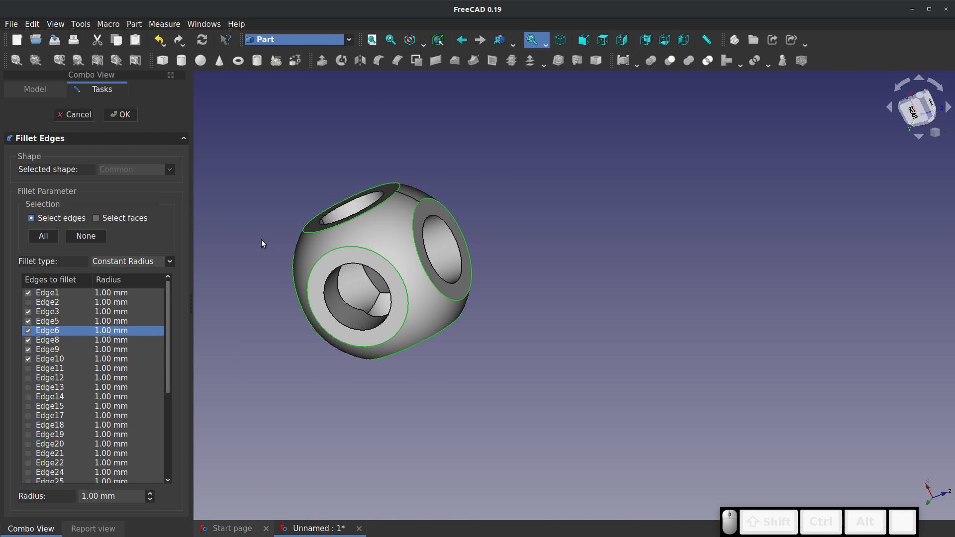
pyautogui.moveTo(261, 239); pyautogui.dragTo(553, 330, button='middle')
pyautogui.scroll(-2, 553, 330)
pyautogui.scroll(2, 252, 213)
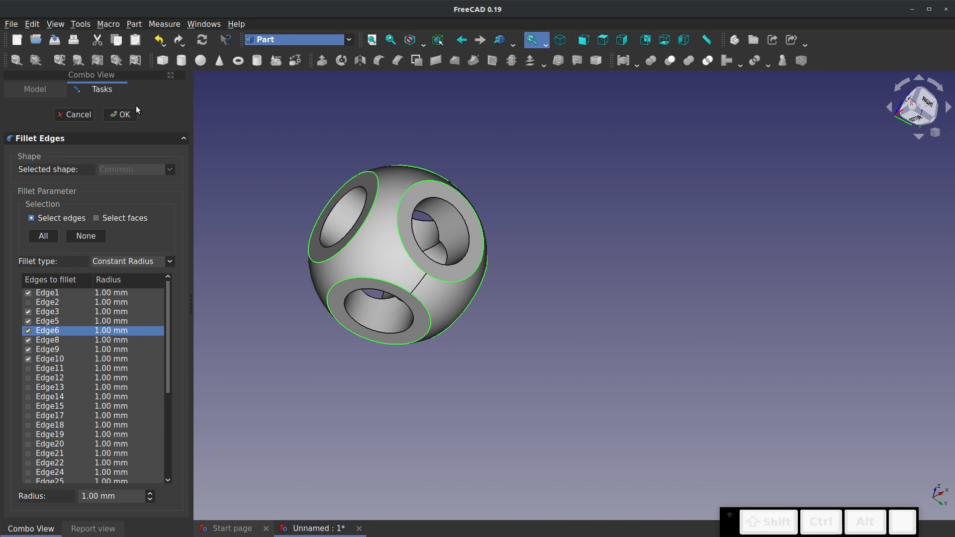
pyautogui.click(130, 114)
pyautogui.scroll(3, 381, 252)
pyautogui.moveTo(381, 253); pyautogui.dragTo(275, 191, button='middle')
pyautogui.click(233, 201)
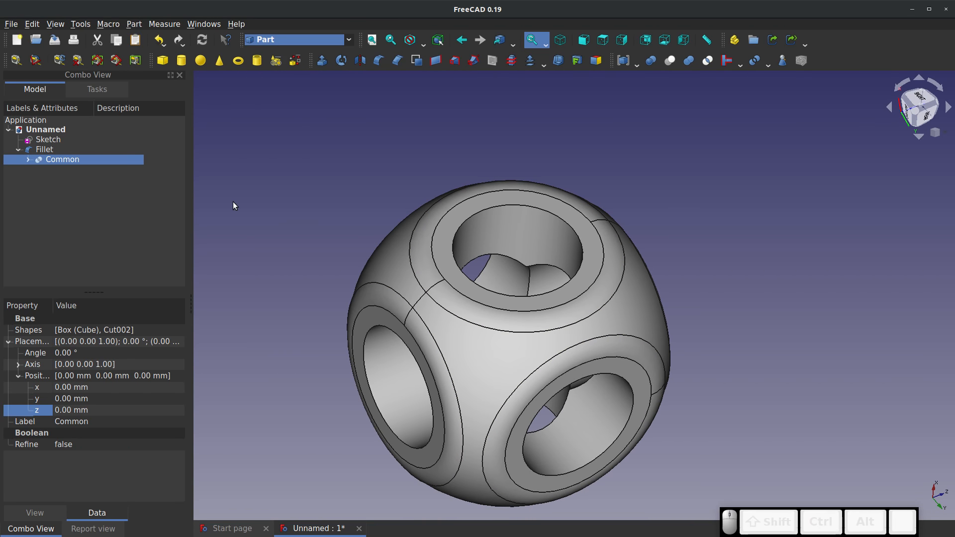
pyautogui.click(373, 161)
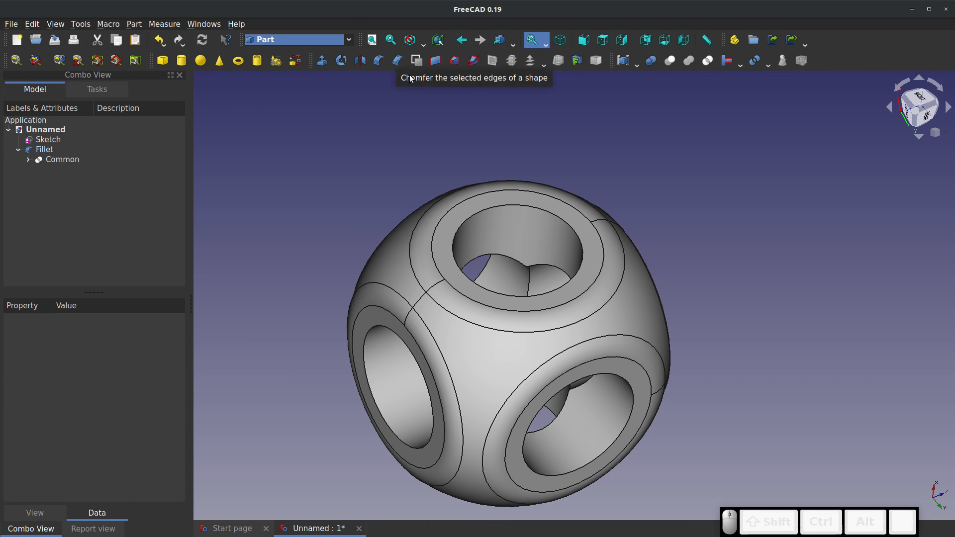
# Chamfer the inner edge of one hole in the filleted body with a constant length of 0.25 mm
pyautogui.click(483, 213)
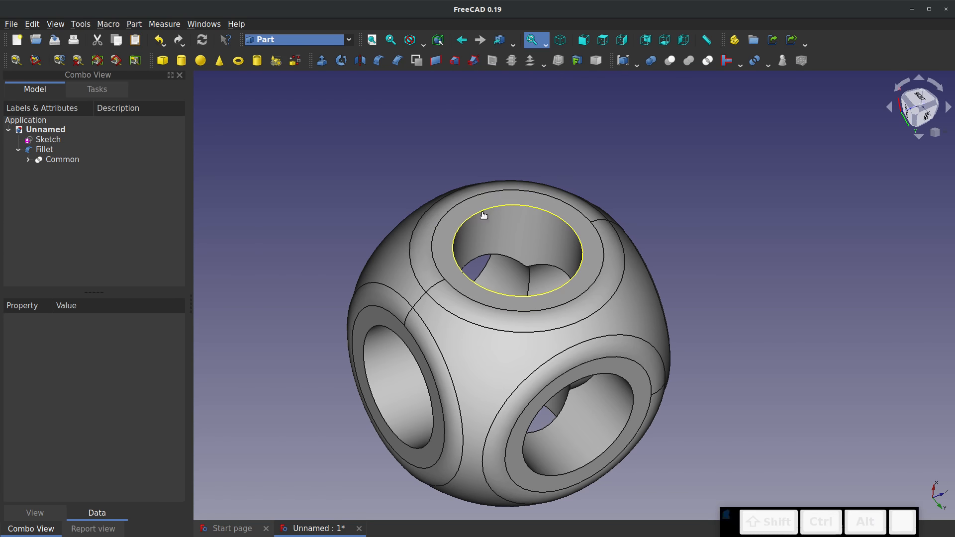
pyautogui.click(397, 60)
pyautogui.tripleClick(117, 497)
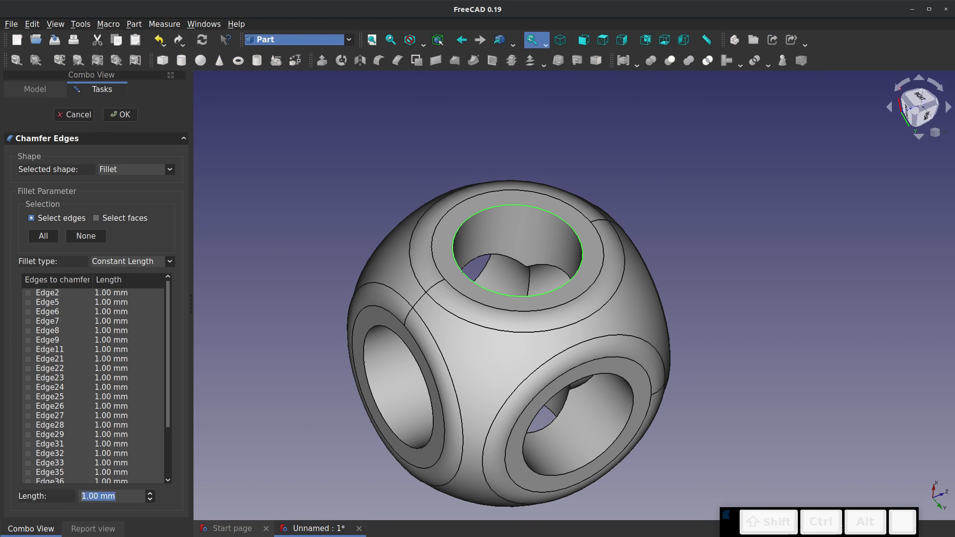
pyautogui.write('0.25')
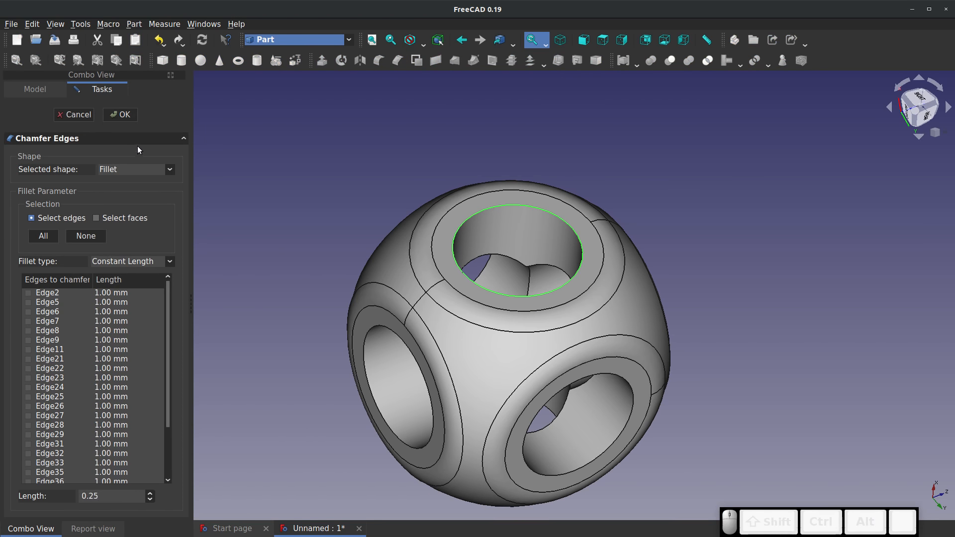
pyautogui.click(120, 114)
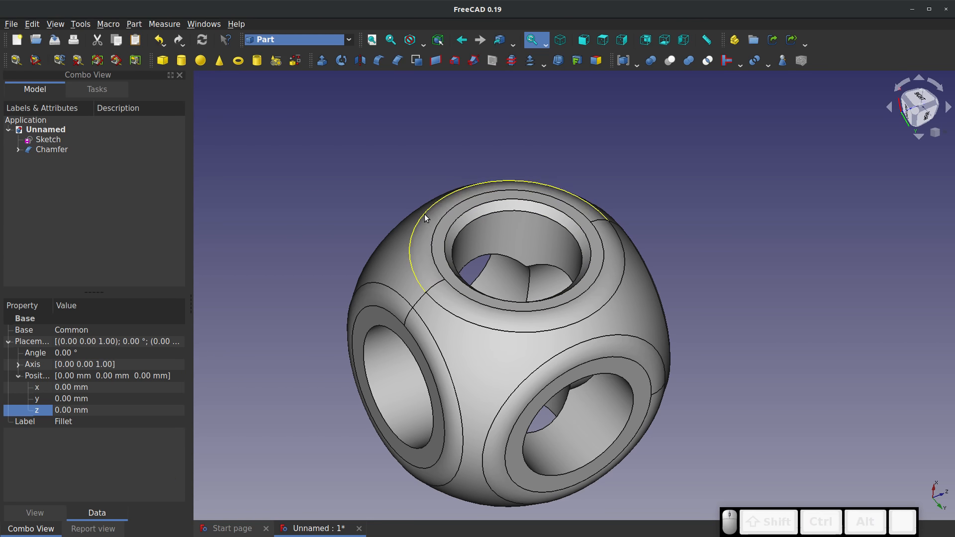
# Edit the chamfer to include the other five hole edges, Edge38, Edge21, Edge2, Edge33 and Edge31, and apply it
pyautogui.rightClick(48, 152)
pyautogui.click(70, 157)
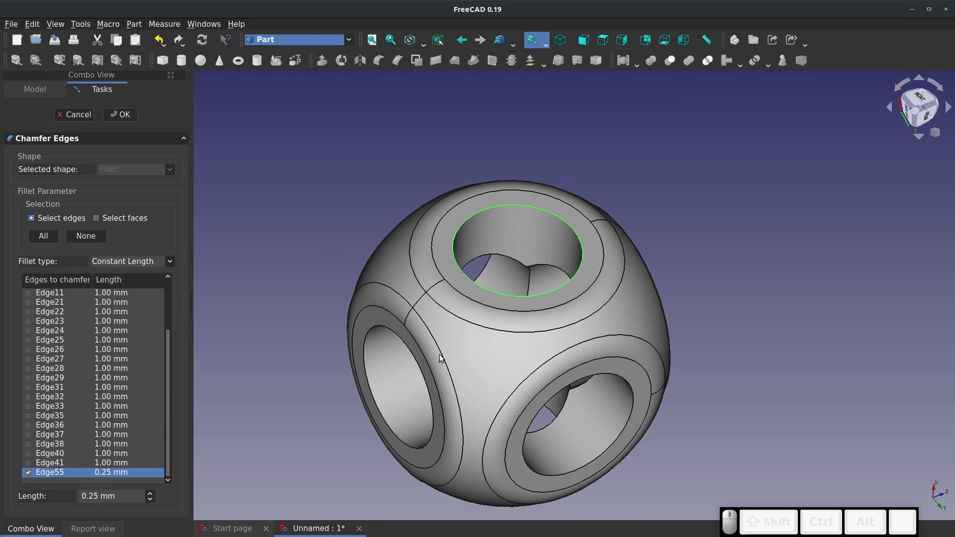
pyautogui.click(391, 331)
pyautogui.click(633, 390)
pyautogui.moveTo(633, 389); pyautogui.dragTo(586, 339)
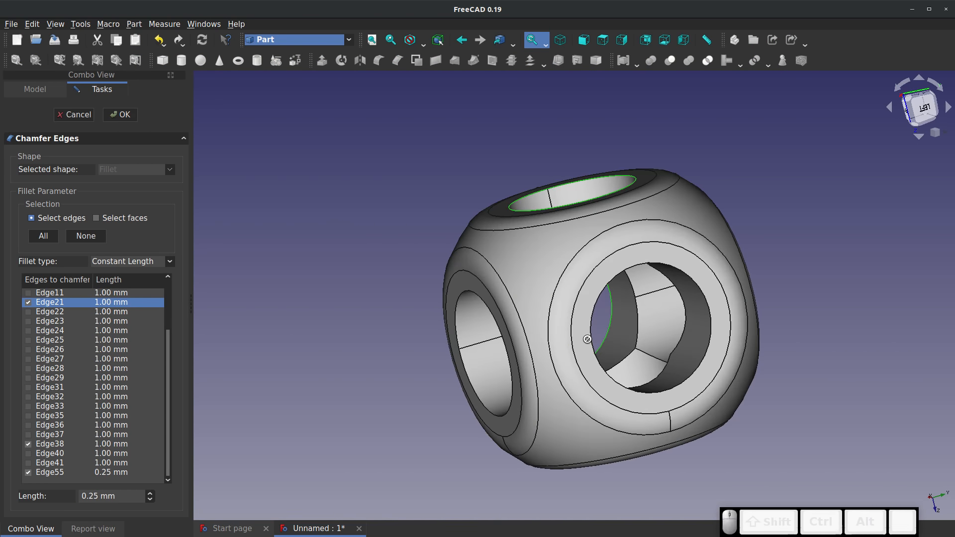
pyautogui.click(591, 340)
pyautogui.click(459, 305)
pyautogui.moveTo(479, 336); pyautogui.dragTo(561, 189, button='right')
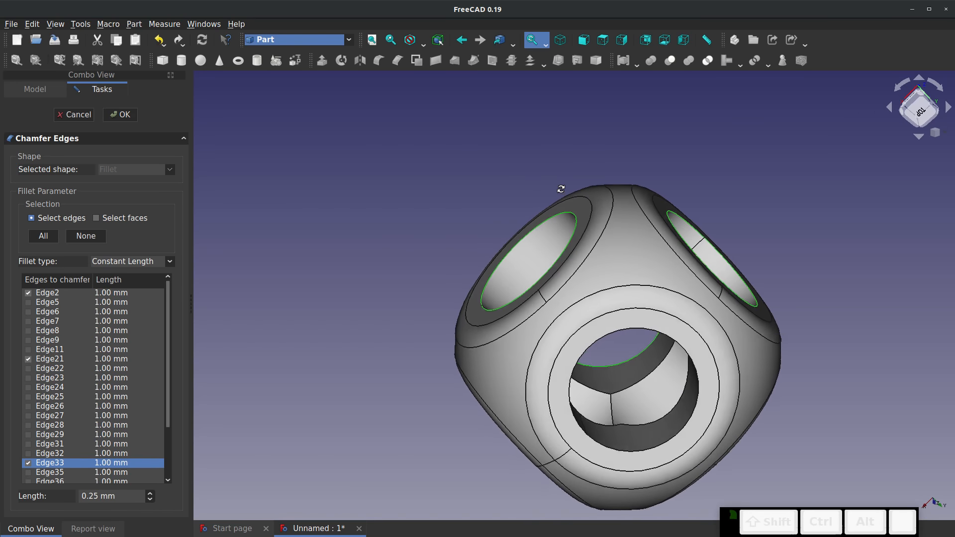
pyautogui.click(574, 369)
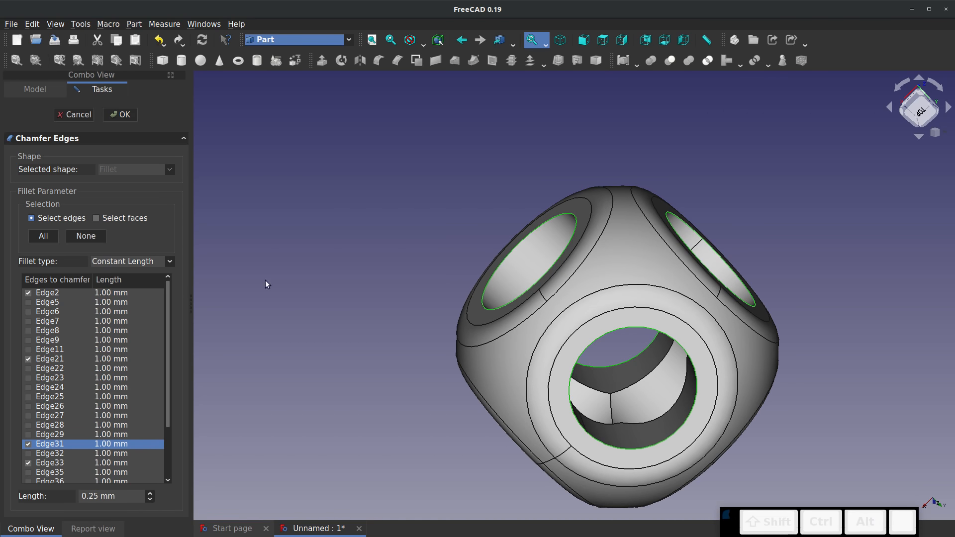
pyautogui.click(120, 114)
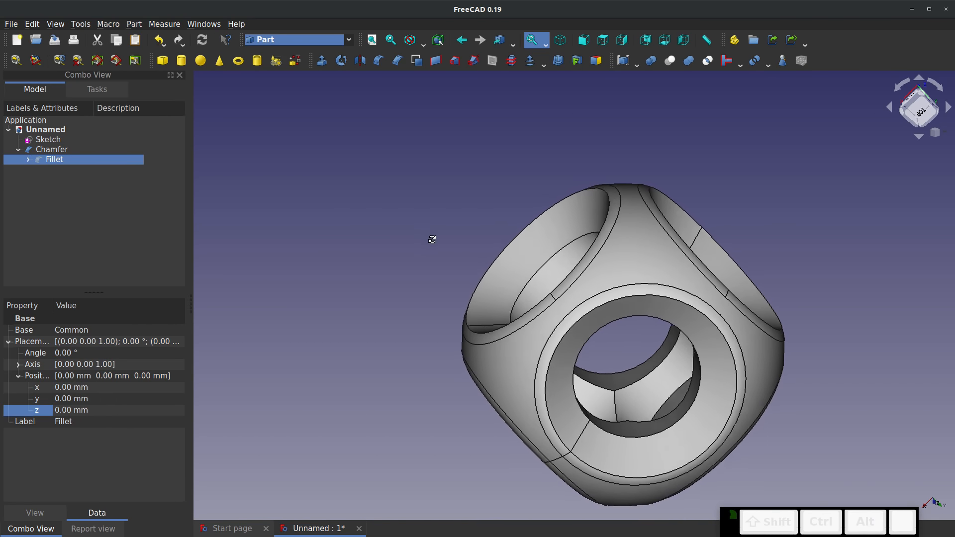
# Edit the chamfer again, set the length of all checked hole edges to 0.25 mm, and apply it
pyautogui.moveTo(433, 239); pyautogui.dragTo(557, 298, button='right')
pyautogui.rightClick(56, 160)
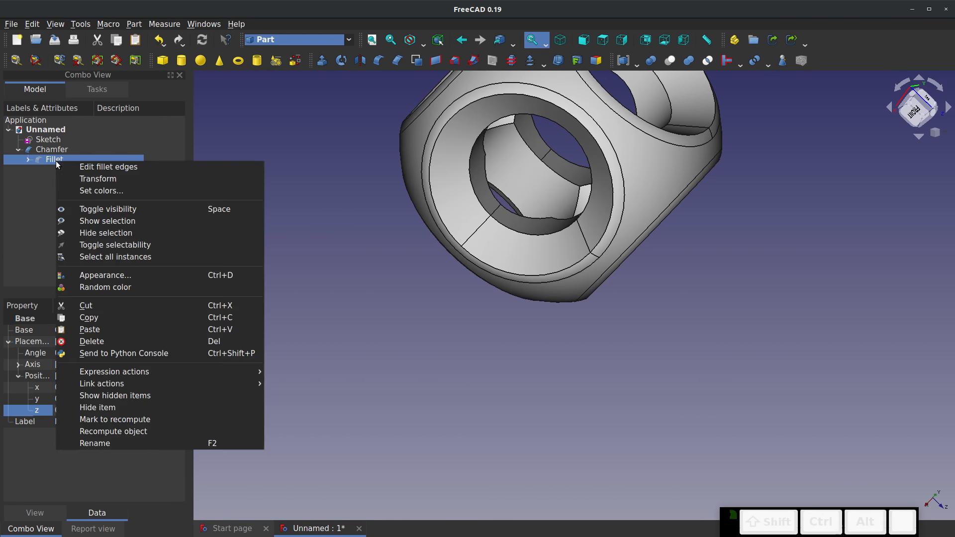
pyautogui.rightClick(52, 153)
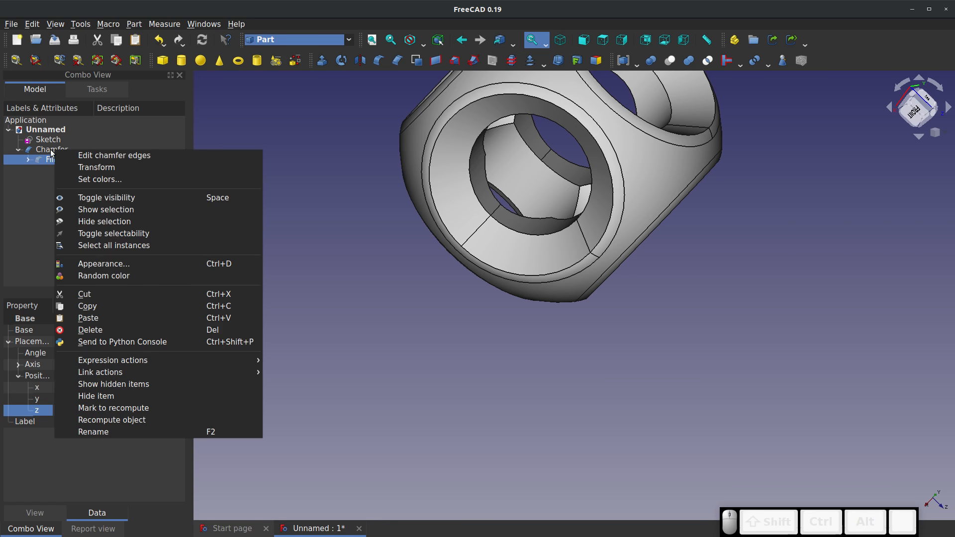
pyautogui.click(60, 155)
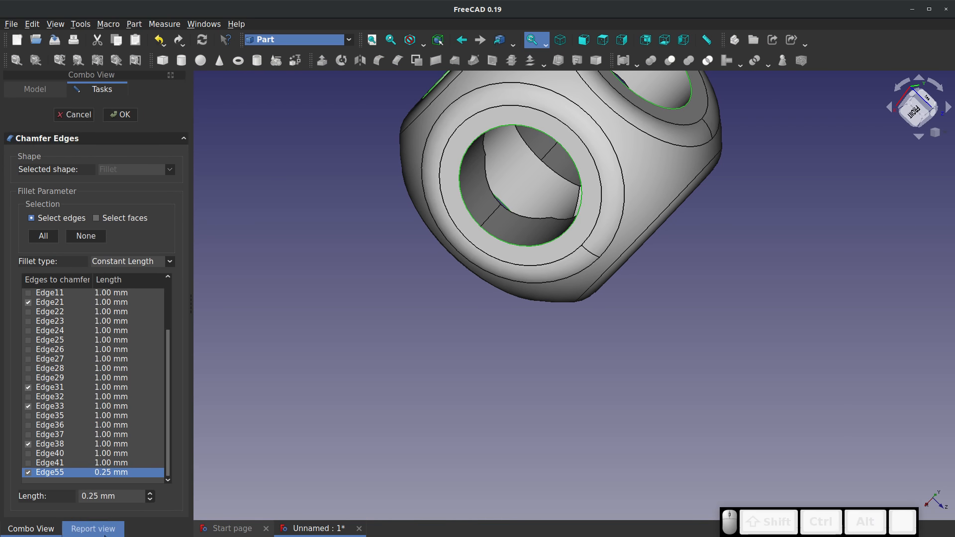
pyautogui.moveTo(118, 497); pyautogui.dragTo(49, 479)
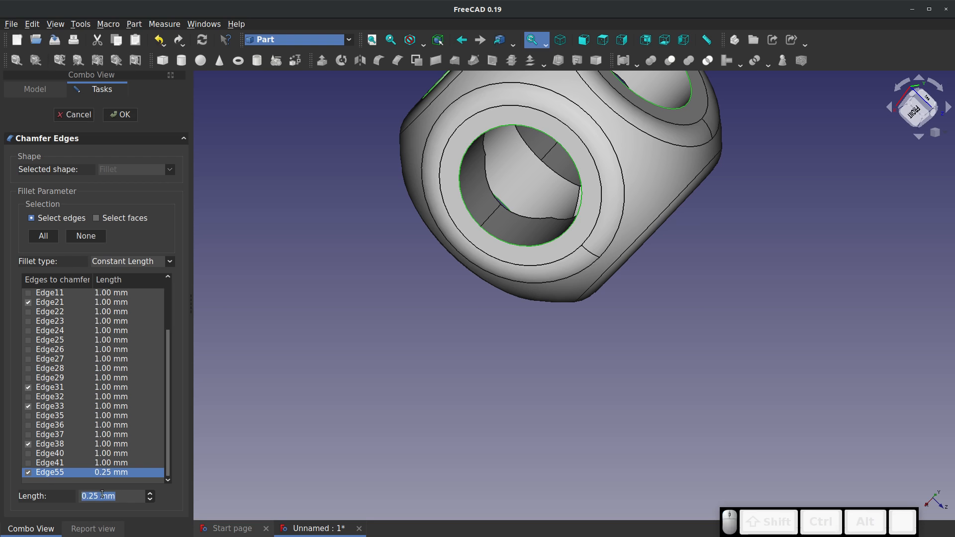
pyautogui.write('0.25')
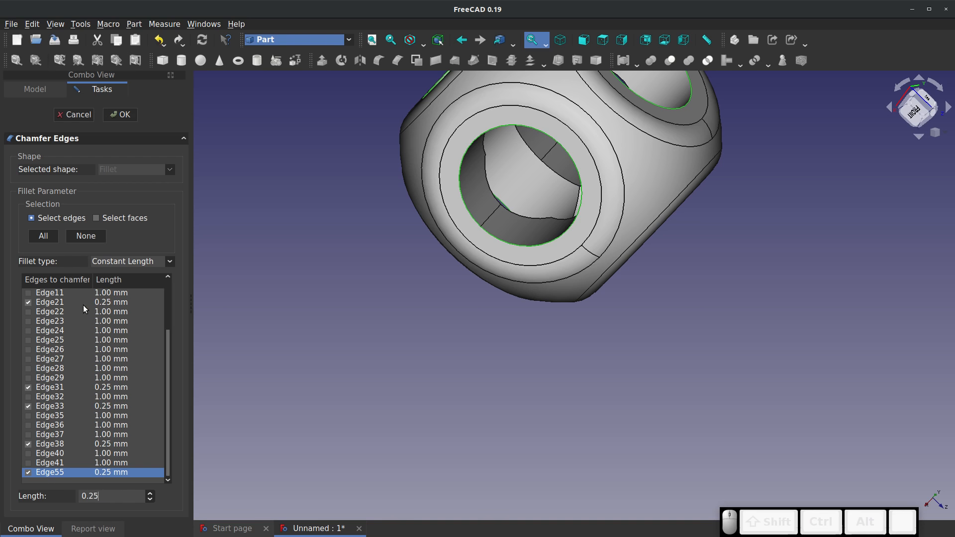
pyautogui.click(120, 114)
pyautogui.scroll(-5, 397, 340)
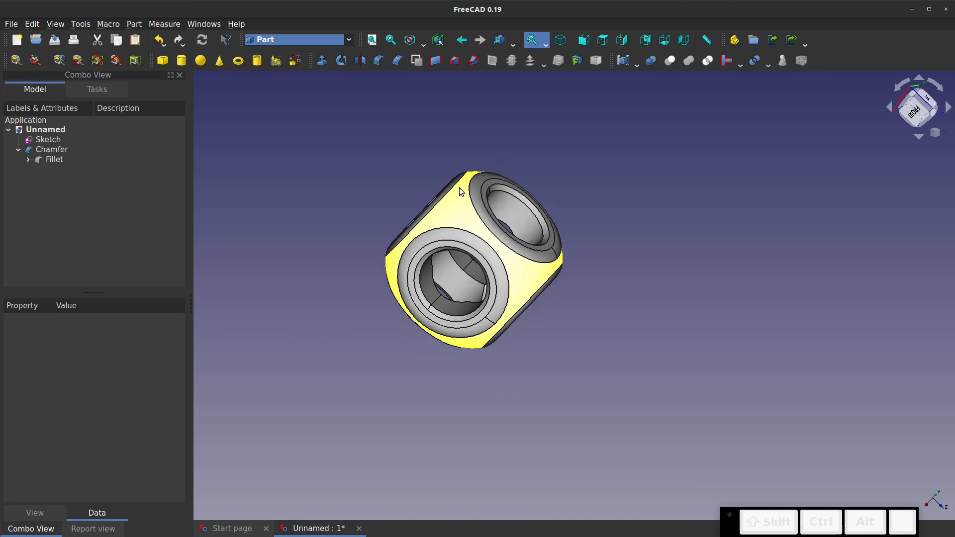
pyautogui.scroll(3, 446, 282)
pyautogui.moveTo(446, 282); pyautogui.dragTo(653, 269, button='middle')
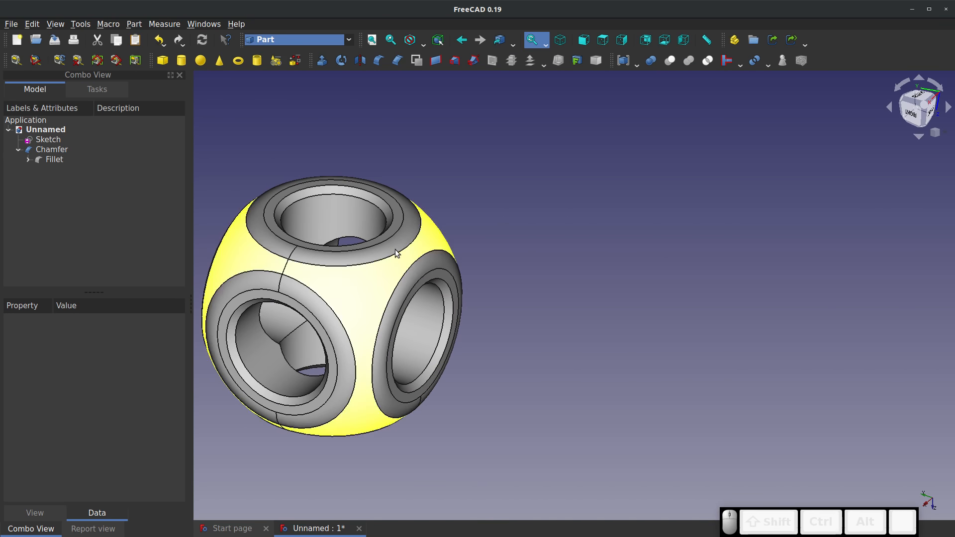
pyautogui.moveTo(261, 344); pyautogui.dragTo(404, 306, button='middle')
pyautogui.scroll(2, 323, 312)
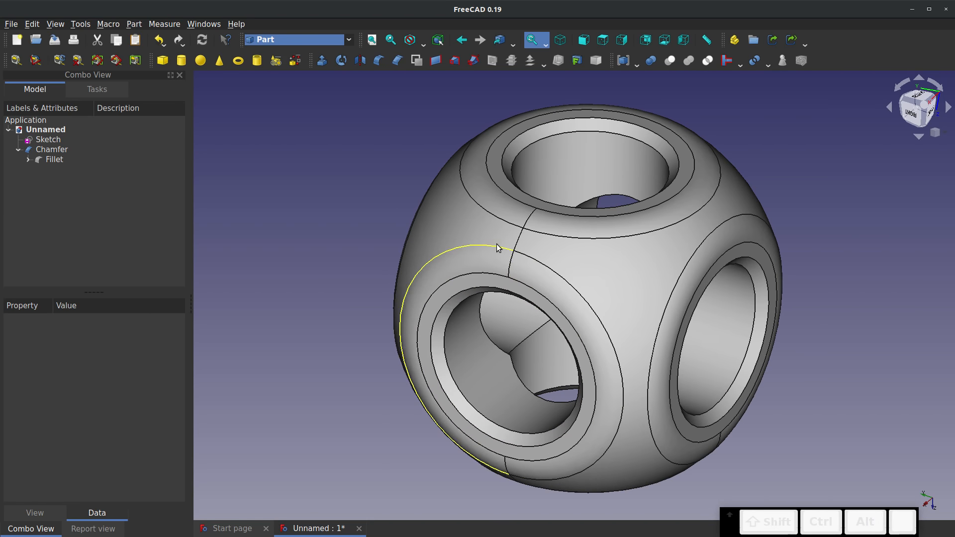
pyautogui.moveTo(584, 319)
pyautogui.mouseDown(button='middle')
pyautogui.moveTo(756, 215)
pyautogui.moveTo(631, 321)
pyautogui.moveTo(600, 319)
pyautogui.mouseUp(button='middle')
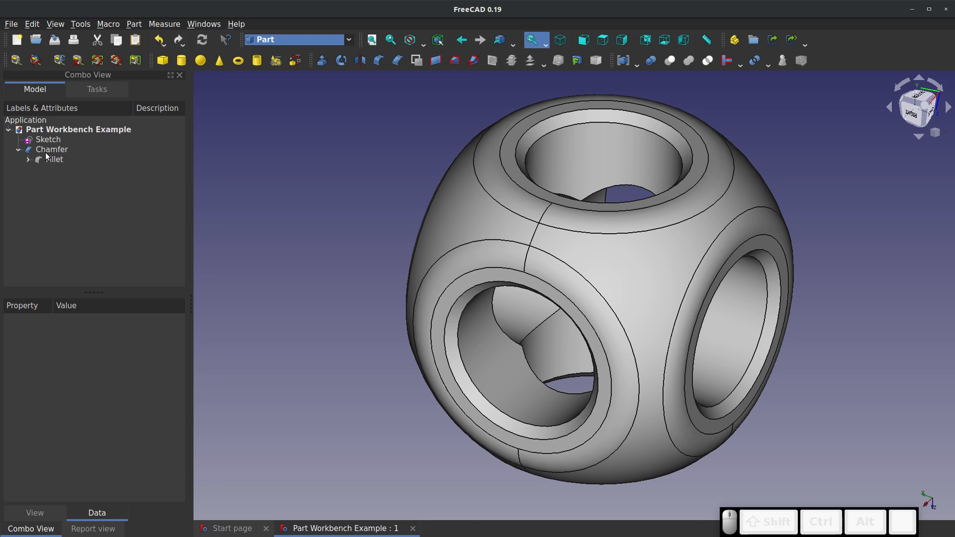
# Collapse the Chamfer branch in the model tree and delete the leftover Sketch from the document
pyautogui.click(46, 152)
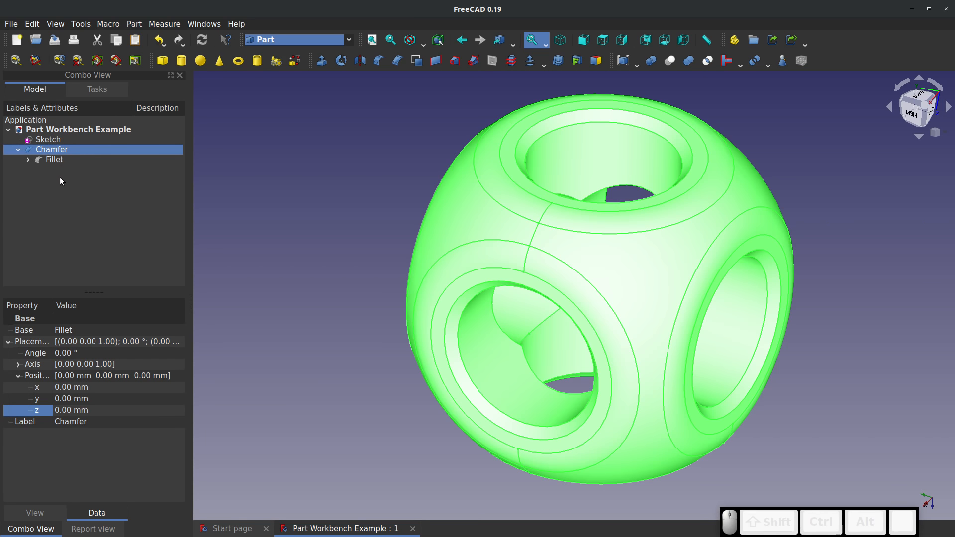
pyautogui.click(32, 166)
pyautogui.click(23, 151)
pyautogui.click(18, 150)
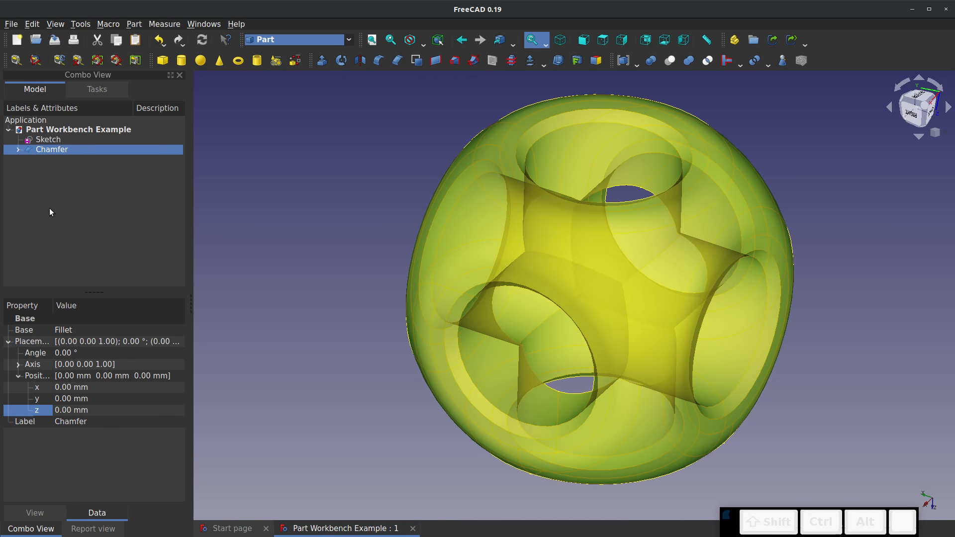
pyautogui.click(49, 208)
pyautogui.click(47, 140)
pyautogui.press('space')
pyautogui.press('space')
pyautogui.press('space')
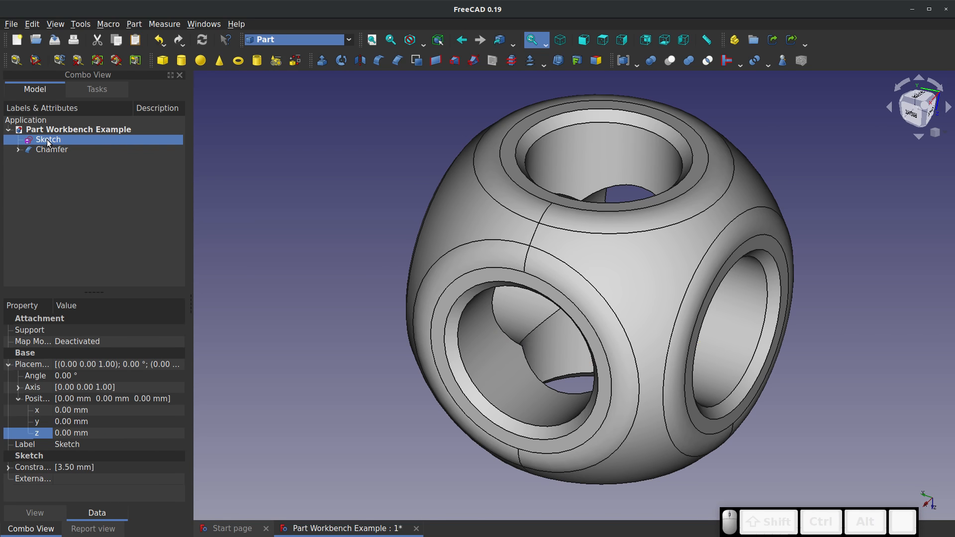
pyautogui.press('space')
pyautogui.press('space')
pyautogui.press('space')
pyautogui.press('space')
pyautogui.press('Delete')
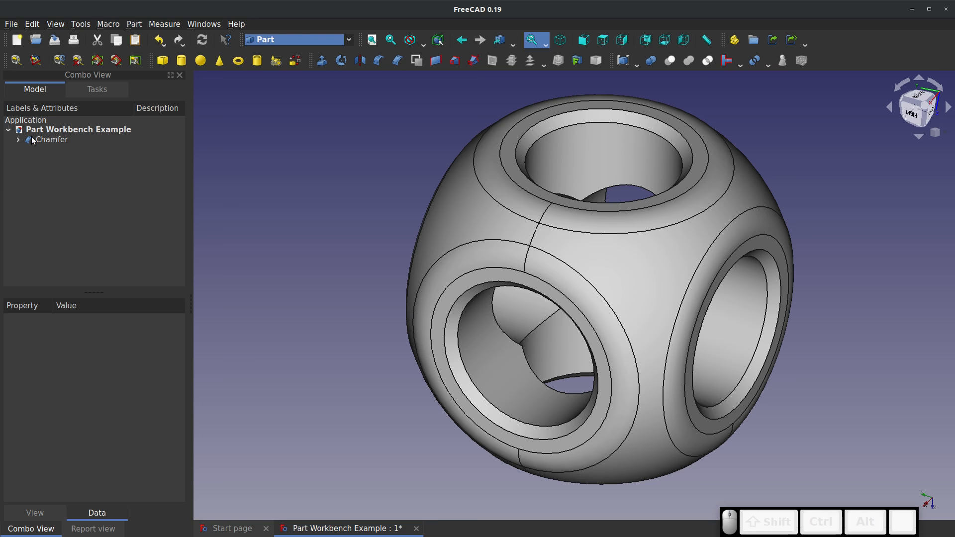
# Expand the Chamfer branch and show Fillet with Chamfer hidden to view the body without the chamfered hole edges
pyautogui.click(43, 140)
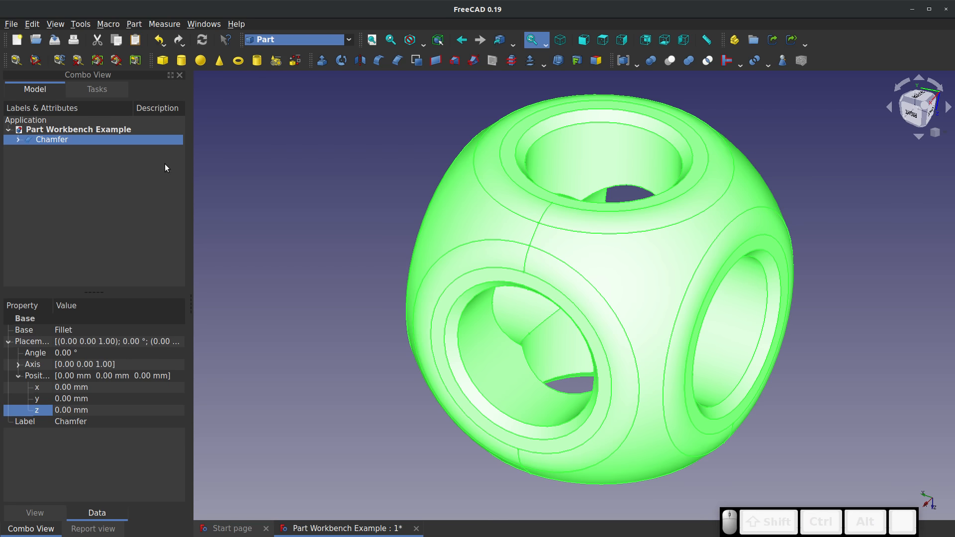
pyautogui.click(379, 208)
pyautogui.click(520, 152)
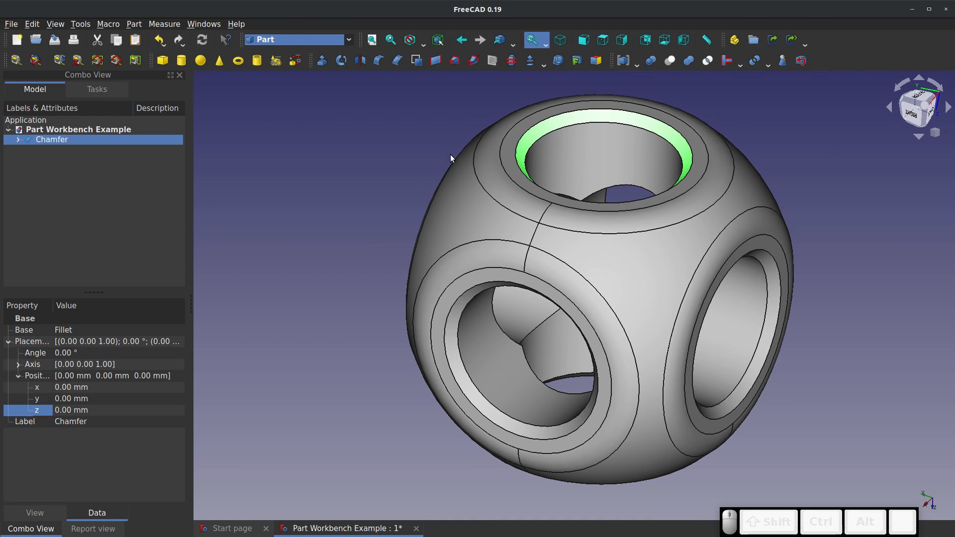
pyautogui.click(18, 139)
pyautogui.click(46, 149)
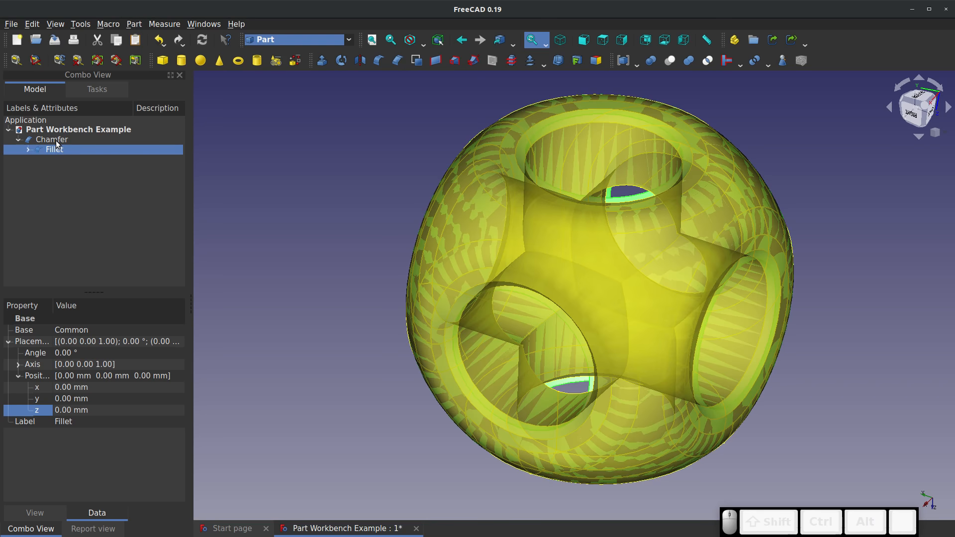
pyautogui.click(57, 142)
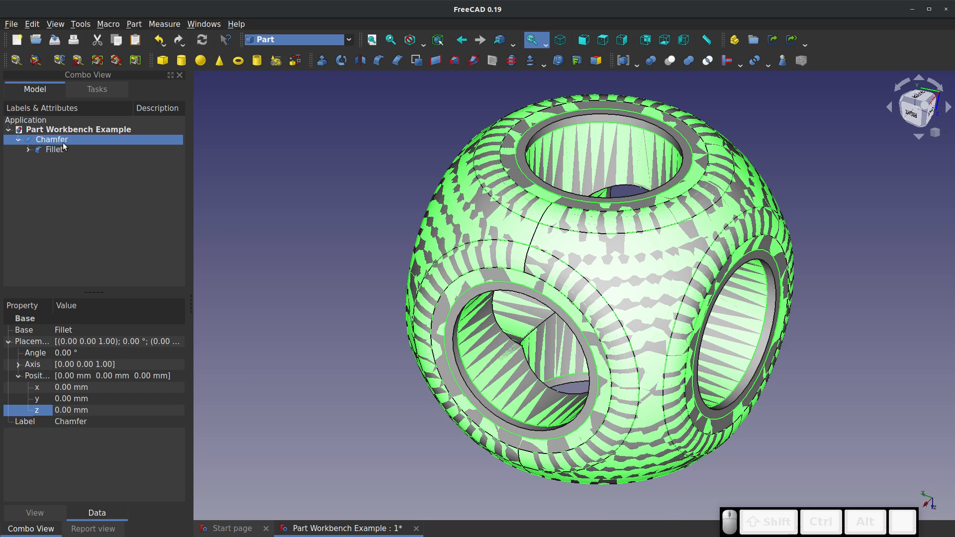
pyautogui.press('space')
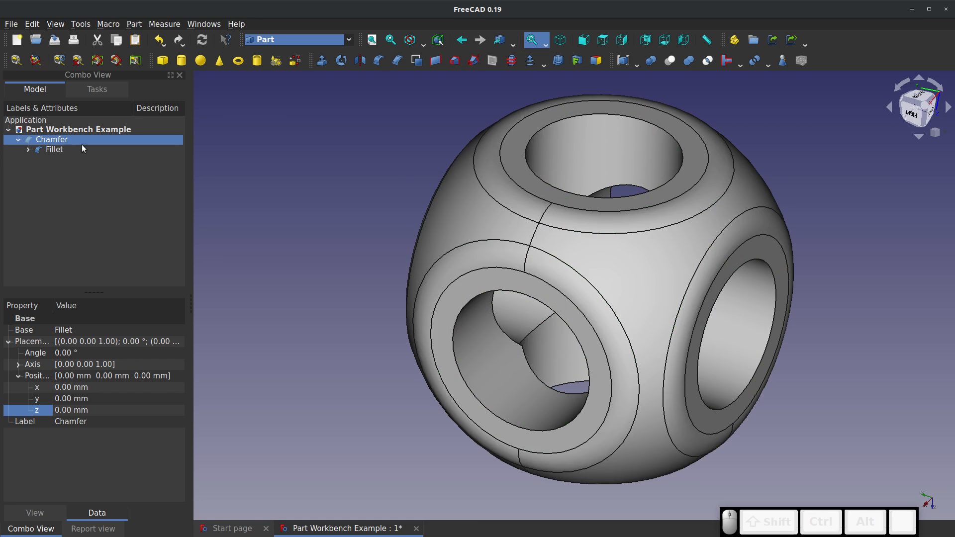
pyautogui.click(389, 277)
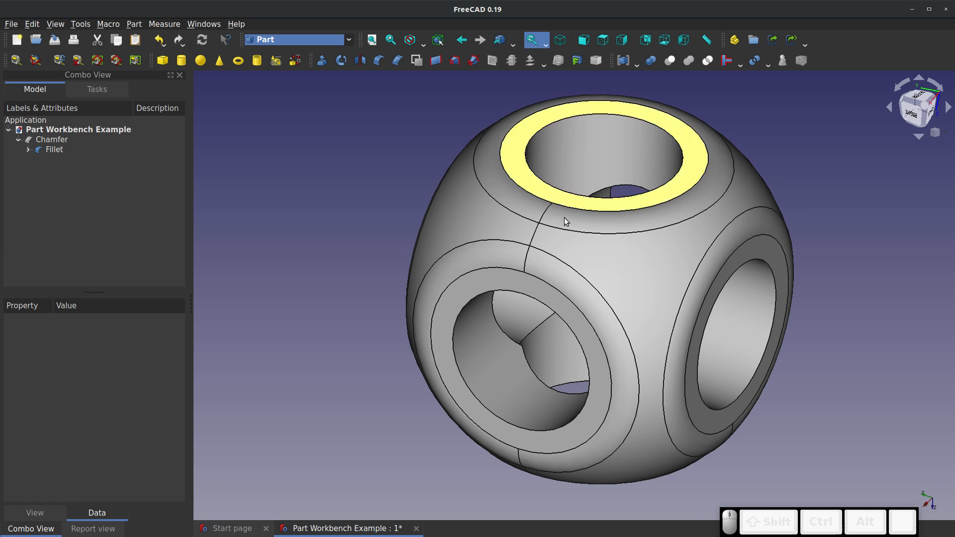
# Expand the Fillet branch, hide Fillet and show Common to view the body before the rims were filleted
pyautogui.click(29, 150)
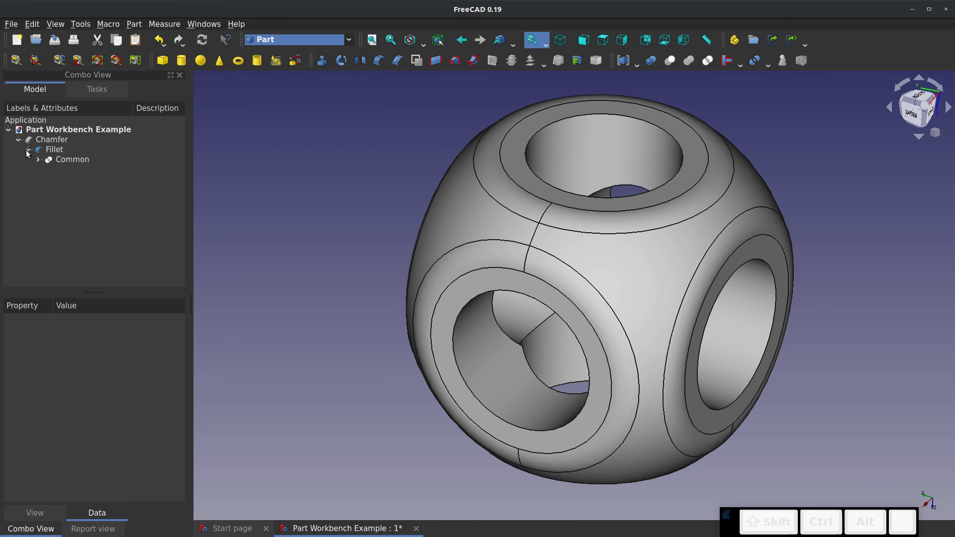
pyautogui.click(76, 159)
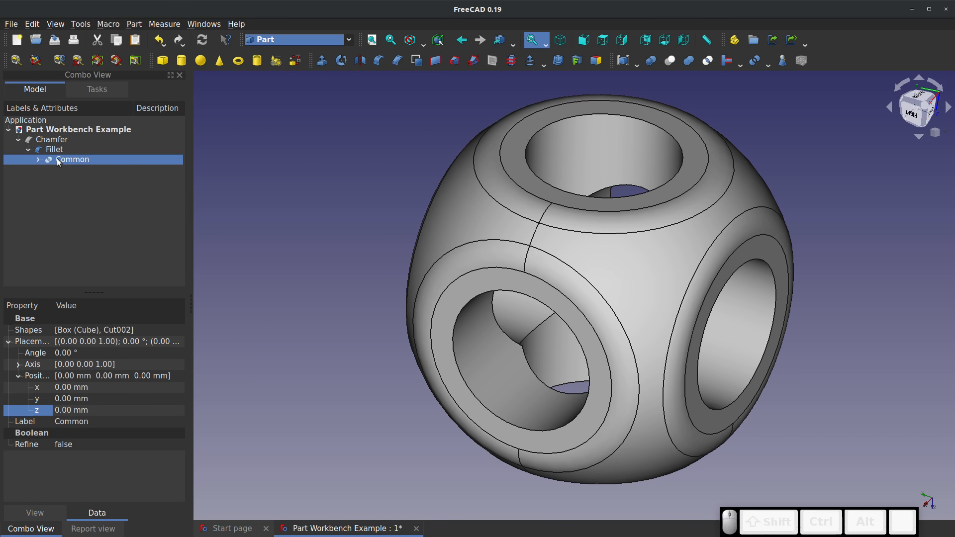
pyautogui.click(57, 149)
pyautogui.press('space')
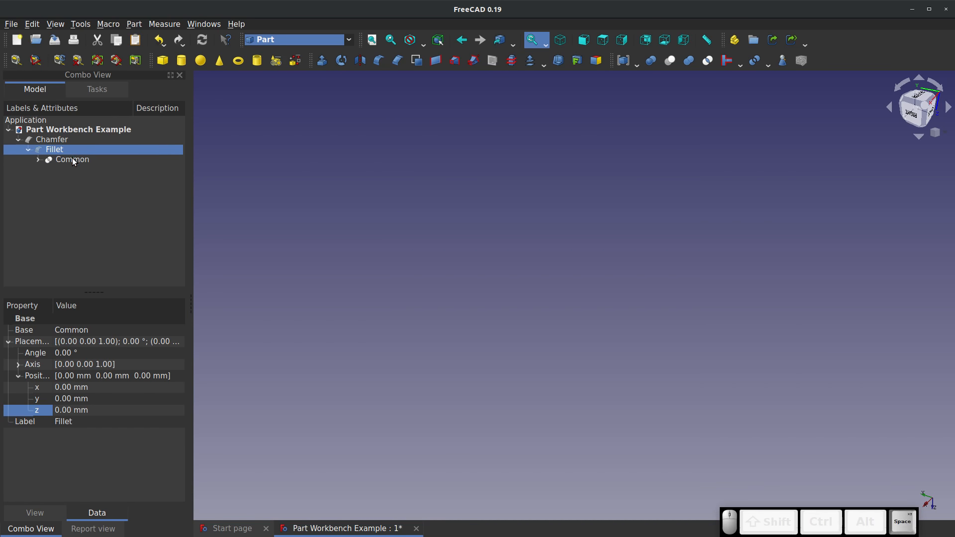
pyautogui.click(73, 158)
pyautogui.press('space')
pyautogui.click(357, 252)
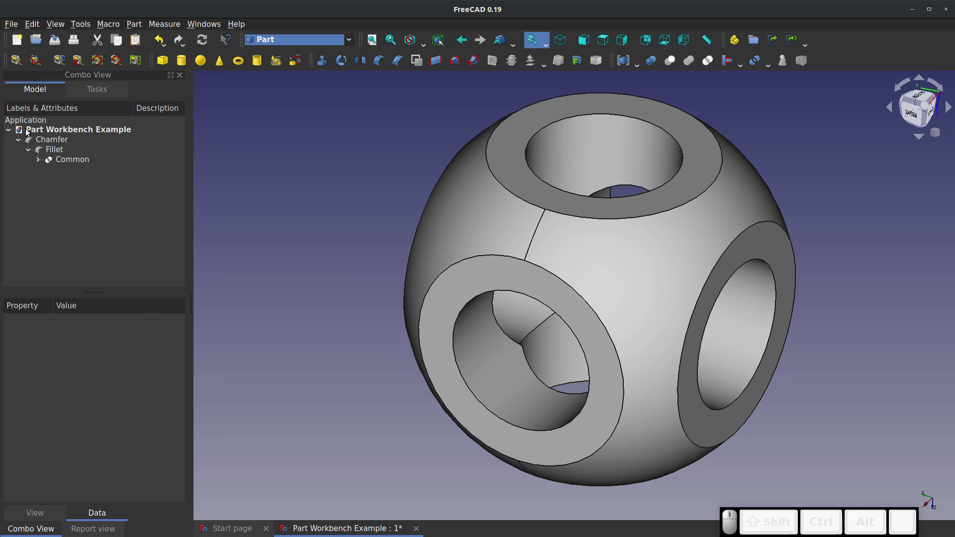
# Expand the Common branch, hide Common, and show its two source shapes, Cube and Cut002
pyautogui.click(37, 160)
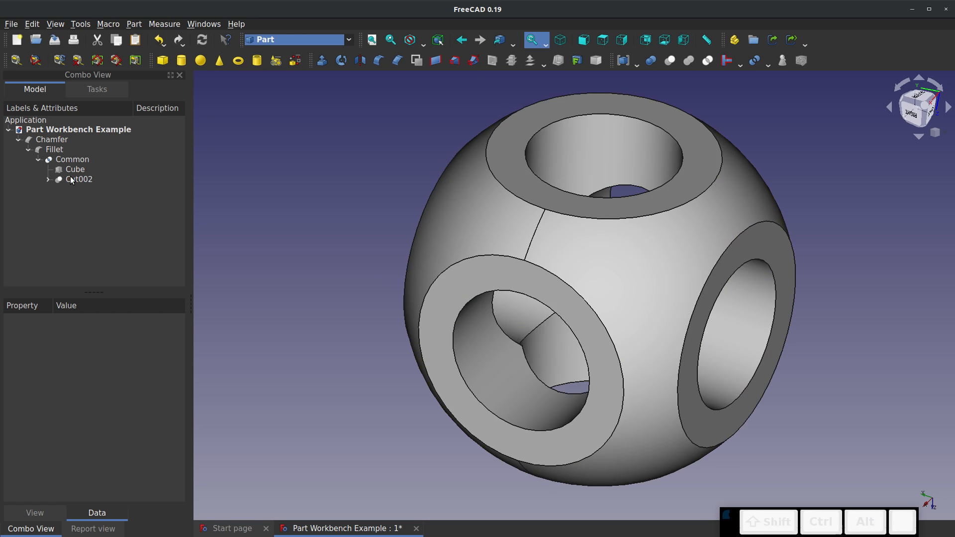
pyautogui.click(71, 160)
pyautogui.press('space')
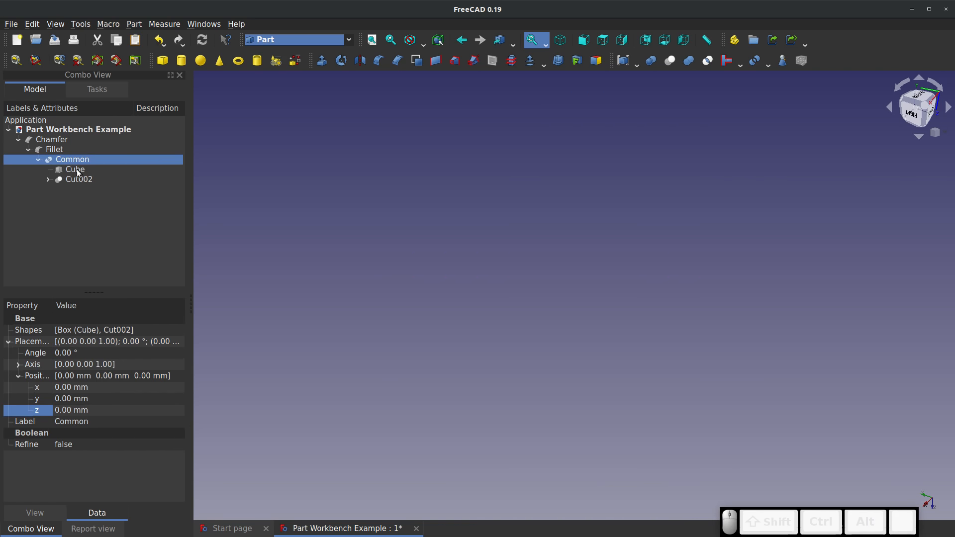
pyautogui.click(79, 171)
pyautogui.press('space')
pyautogui.click(90, 180)
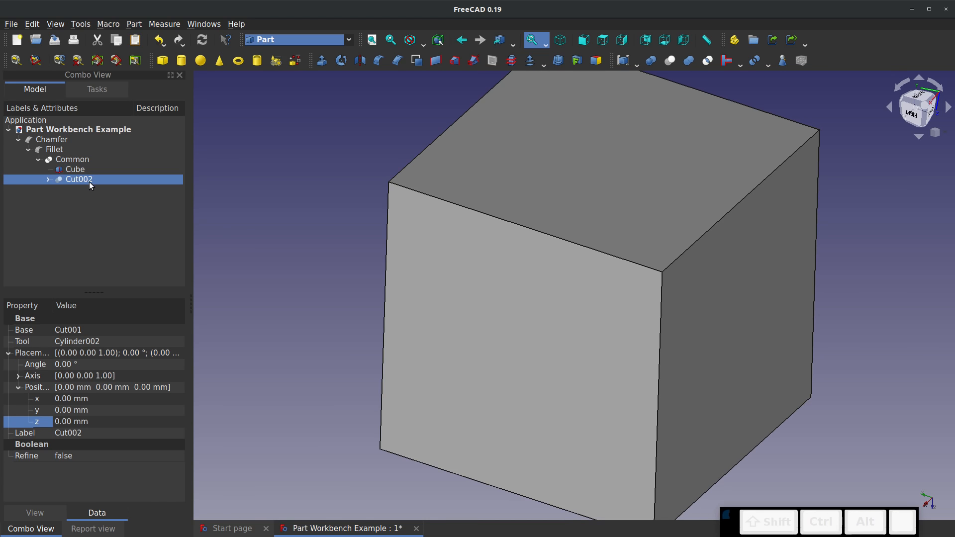
pyautogui.press('space')
pyautogui.click(360, 262)
pyautogui.click(467, 230)
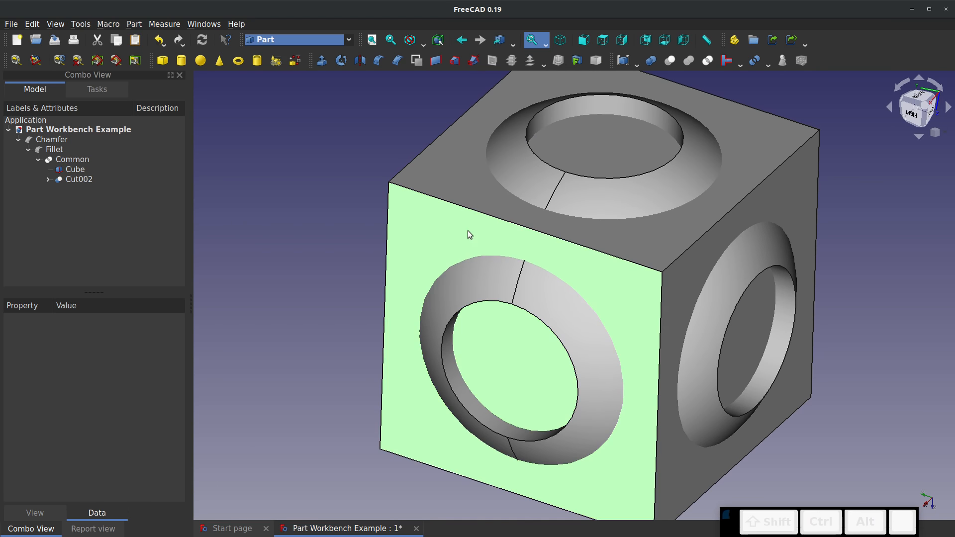
# Inspect the overlap of Cube and Cut002, and hide Cube to view the drilled sphere alone
pyautogui.press('space')
pyautogui.press('space')
pyautogui.click(345, 237)
pyautogui.scroll(-1, 442, 263)
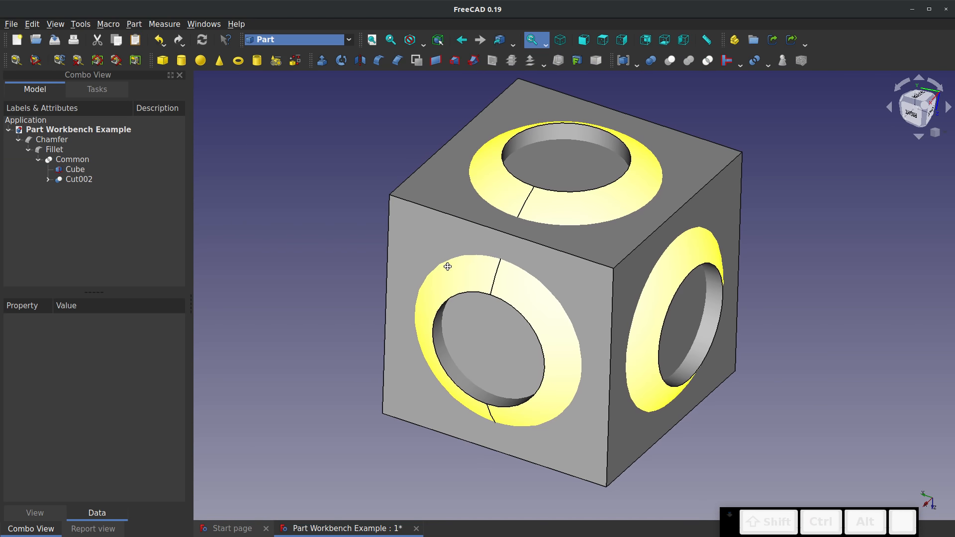
pyautogui.moveTo(447, 266)
pyautogui.mouseDown(button='middle')
pyautogui.moveTo(593, 216)
pyautogui.moveTo(454, 264)
pyautogui.mouseUp(button='middle')
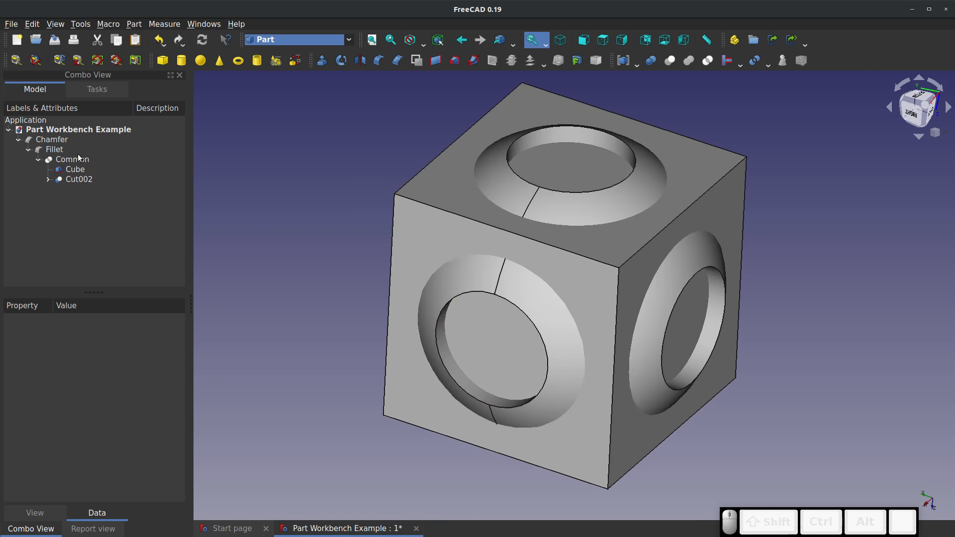
pyautogui.click(70, 180)
pyautogui.click(71, 171)
pyautogui.press('space')
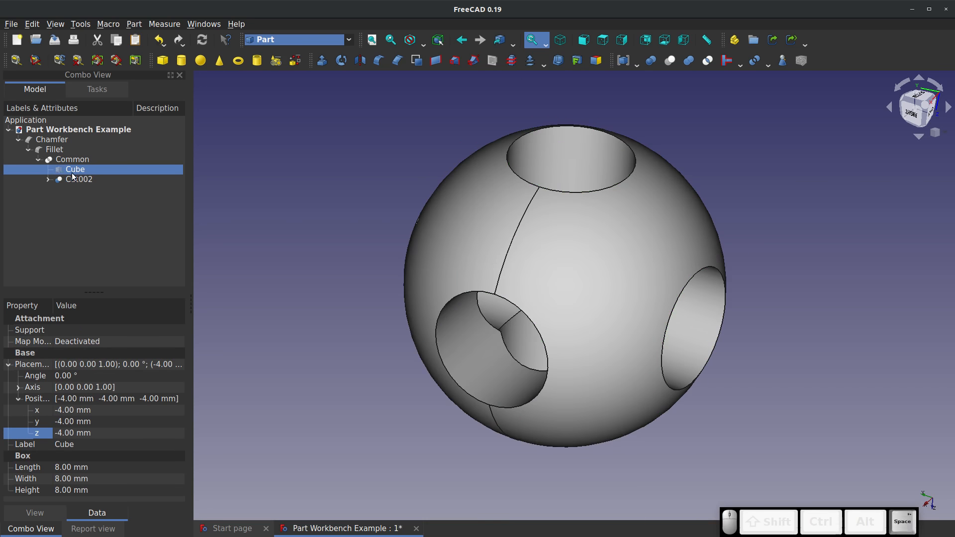
# Expand the Cut002 branch and show Cut001 and Cylinder002 in place of Cut002
pyautogui.click(48, 179)
pyautogui.click(89, 189)
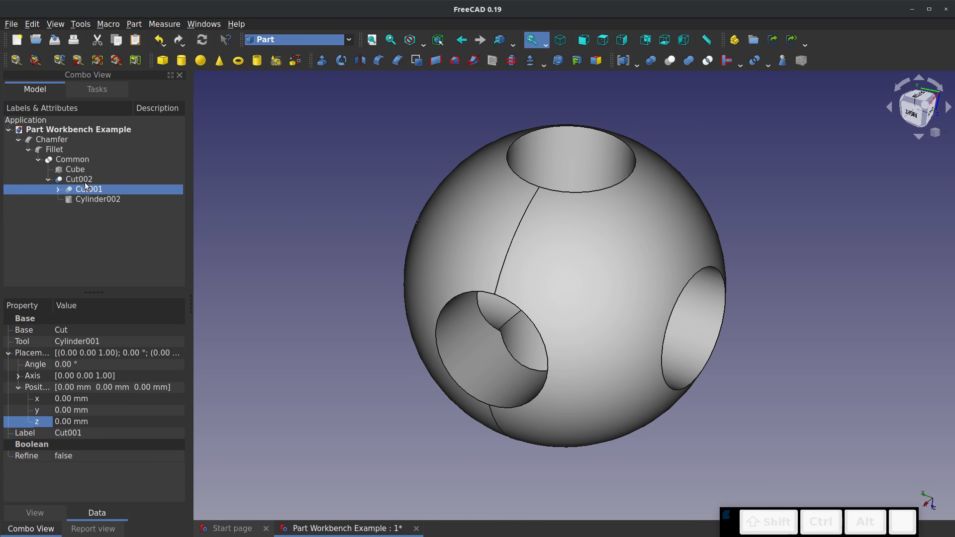
pyautogui.press('space')
pyautogui.press('space')
pyautogui.click(93, 199)
pyautogui.press('space')
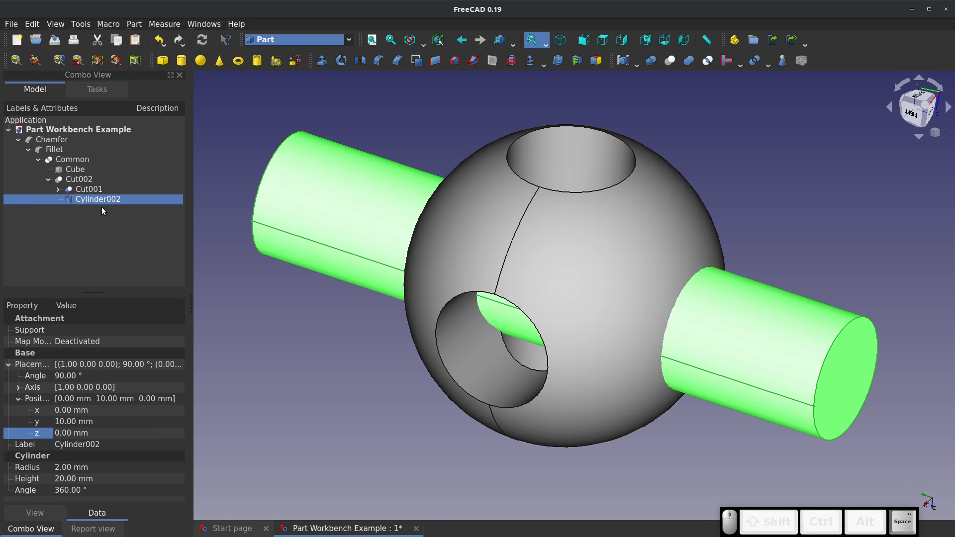
pyautogui.click(183, 238)
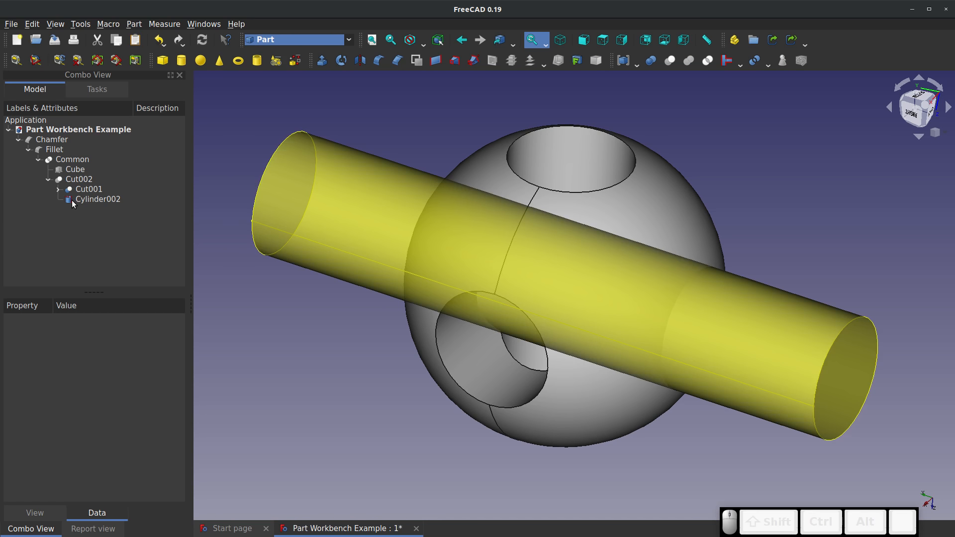
# Show Common again and hide both Cut001 and Cylinder002
pyautogui.click(63, 160)
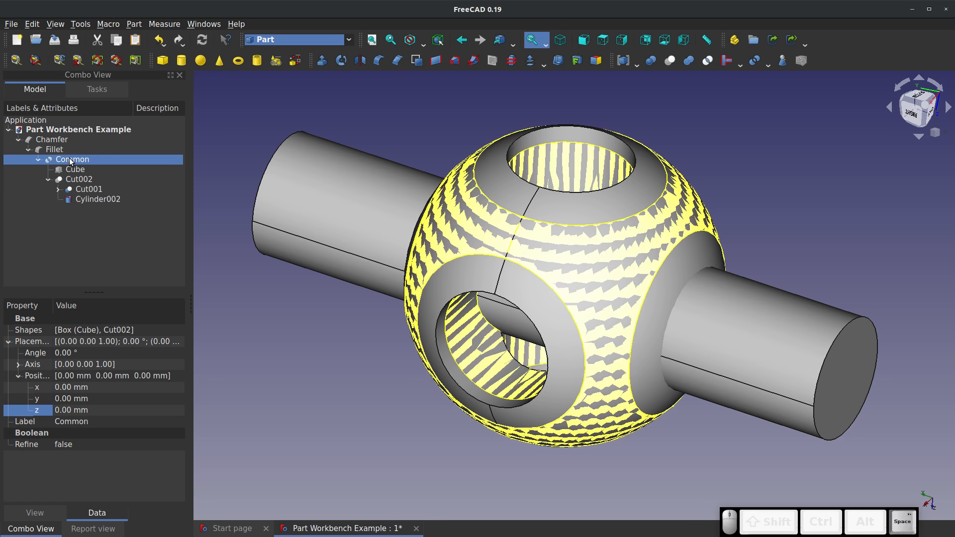
pyautogui.click(88, 195)
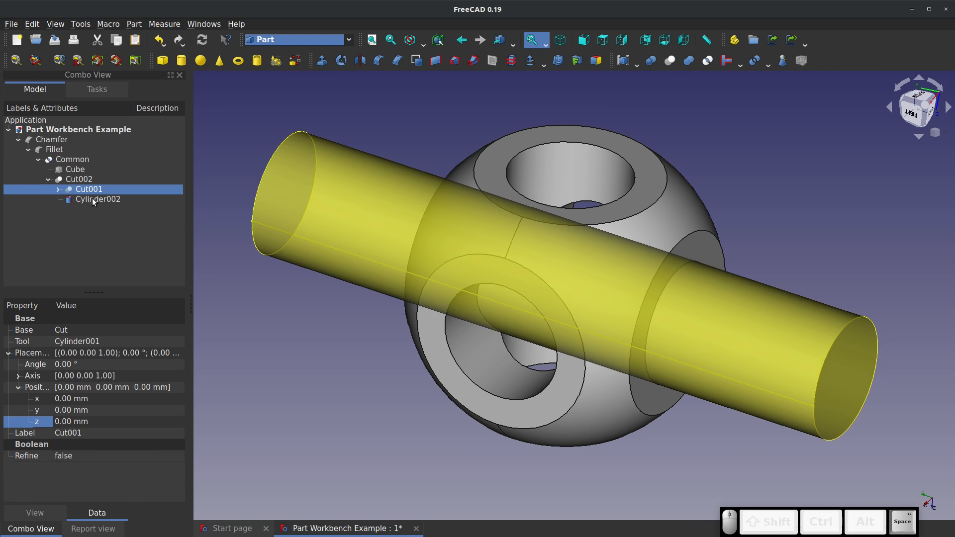
pyautogui.click(91, 202)
pyautogui.click(149, 226)
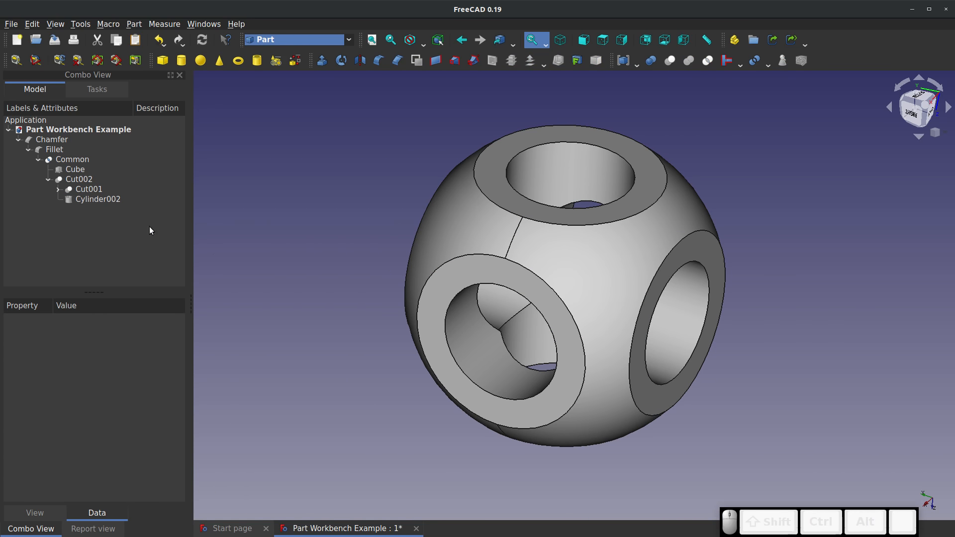
# Expand the Cut001 and Cut branches, briefly show the base Sphere and Cylinder, and hide both again
pyautogui.click(57, 190)
pyautogui.click(69, 199)
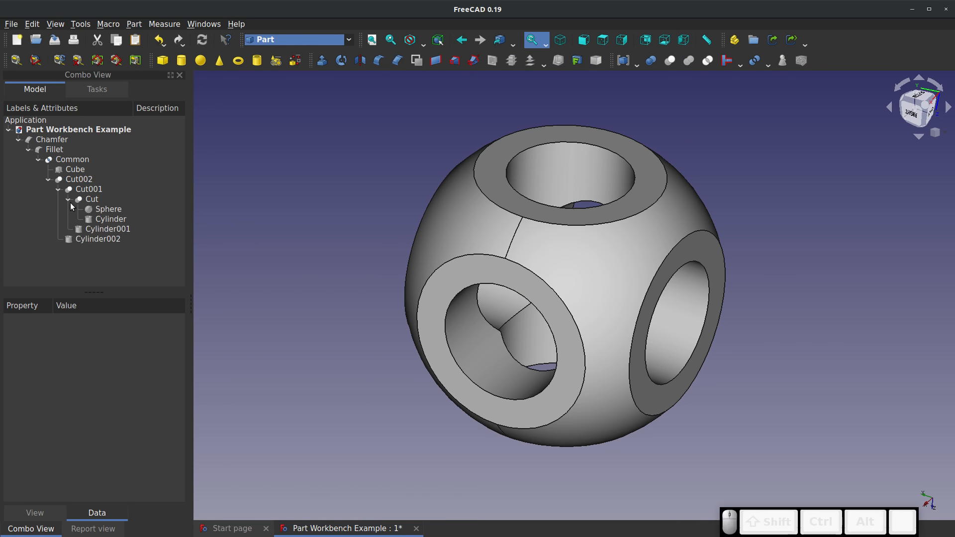
pyautogui.click(102, 210)
pyautogui.click(110, 219)
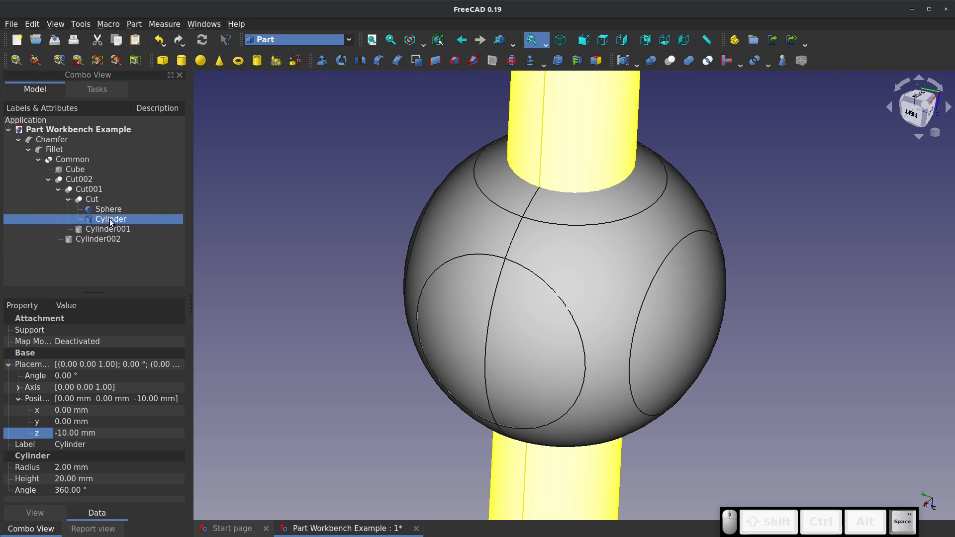
pyautogui.click(110, 211)
pyautogui.press('space')
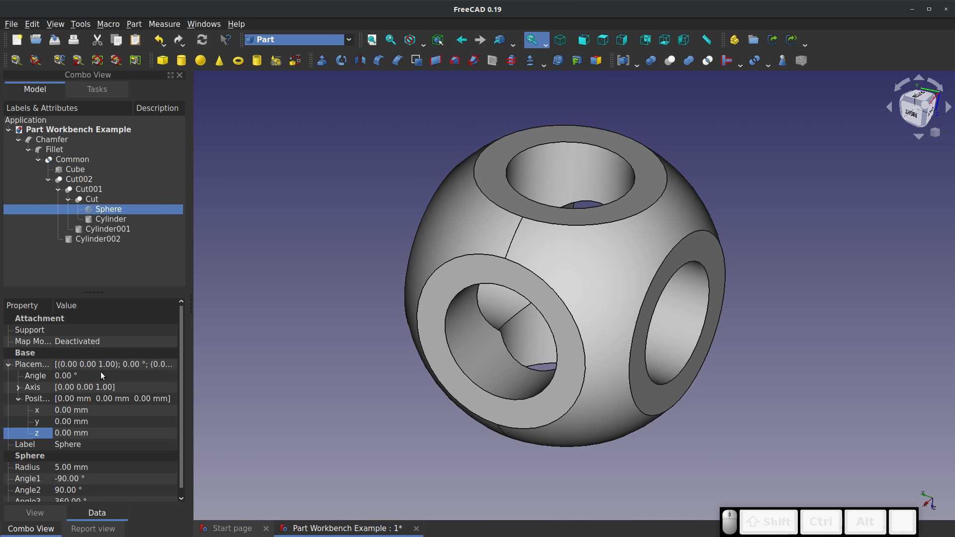
# Try a radius of 6 mm for the base Sphere to test how the dependent features update
pyautogui.click(73, 467)
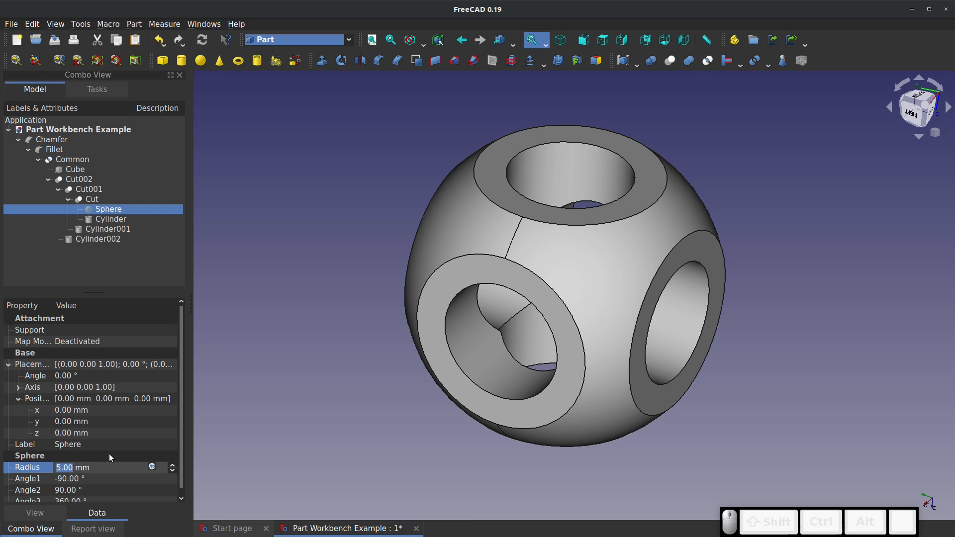
pyautogui.write('6')
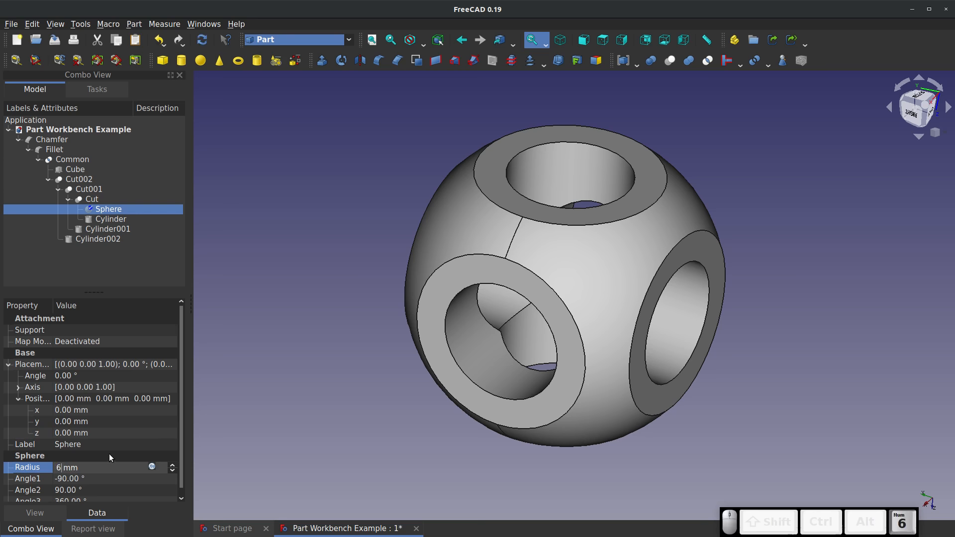
pyautogui.click(249, 309)
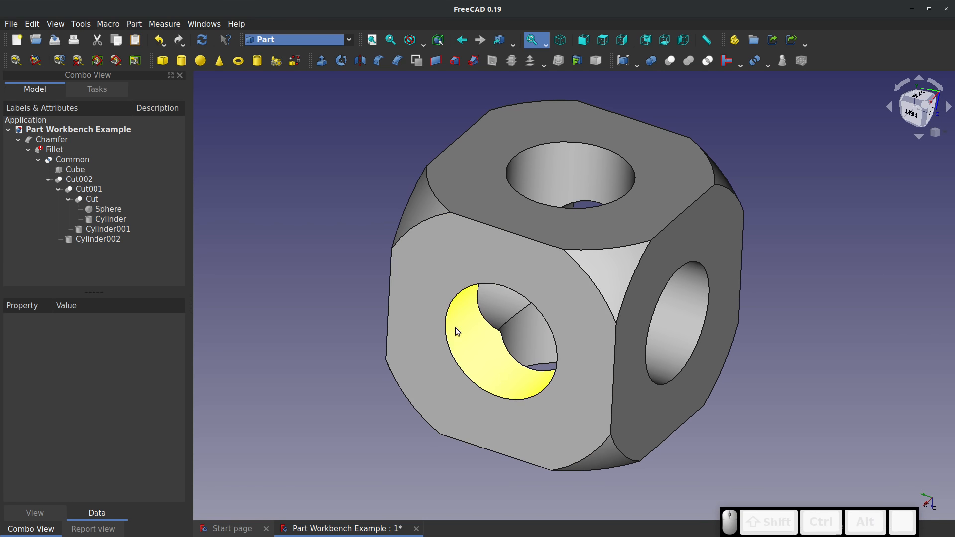
# Collapse the Fillet and Chamfer branches in the model tree and clear the selection
pyautogui.click(46, 150)
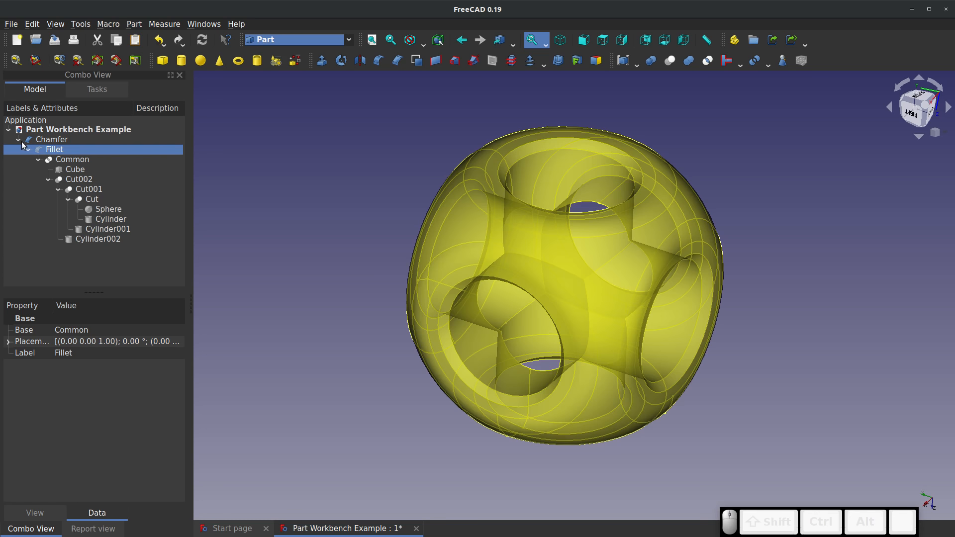
pyautogui.click(29, 150)
pyautogui.click(18, 140)
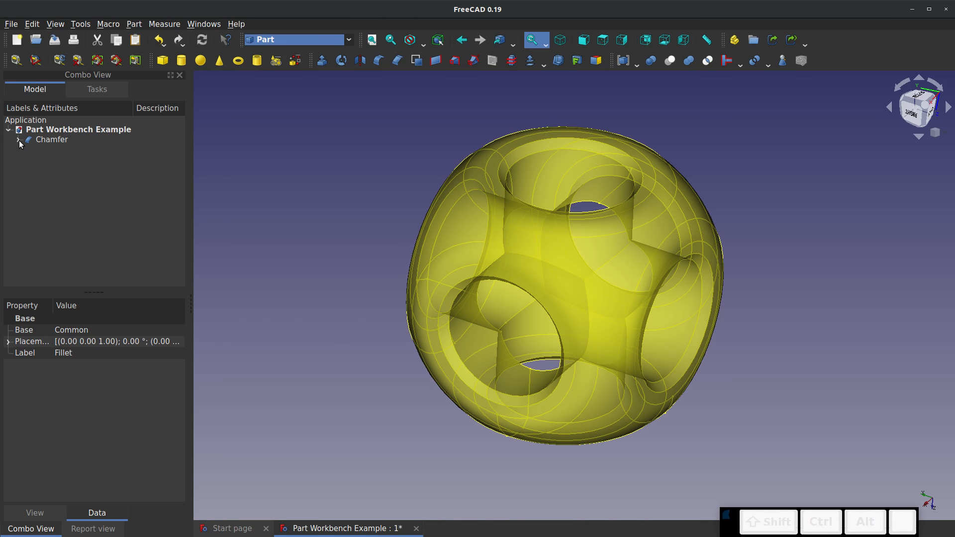
pyautogui.click(344, 263)
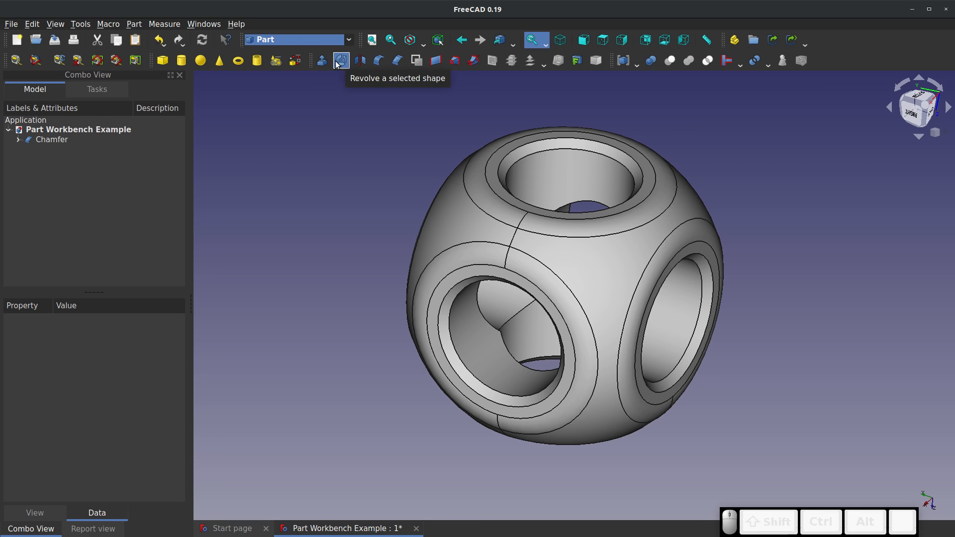
# Switch to the Sketcher workbench and create a new sketch on the XZ plane with zero offset
pyautogui.click(321, 40)
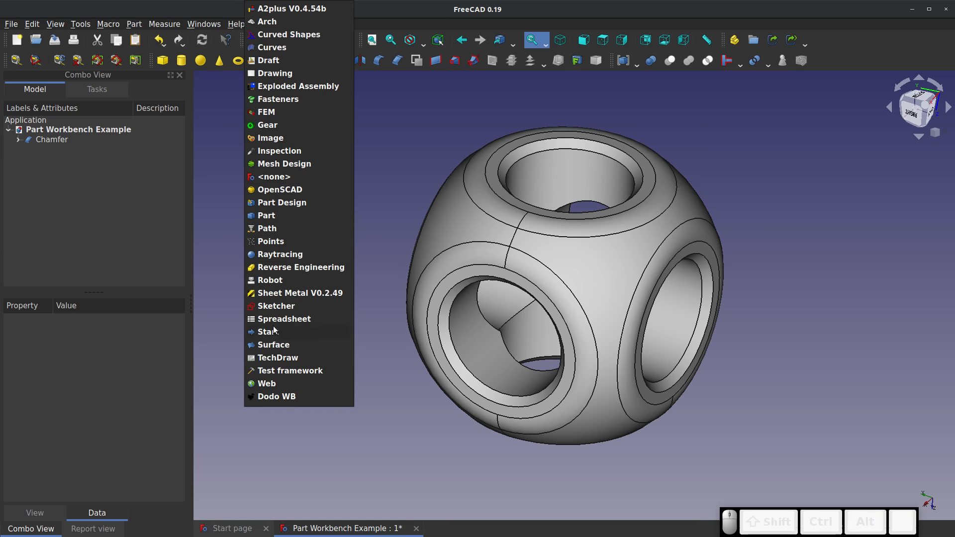
pyautogui.click(276, 307)
pyautogui.click(17, 60)
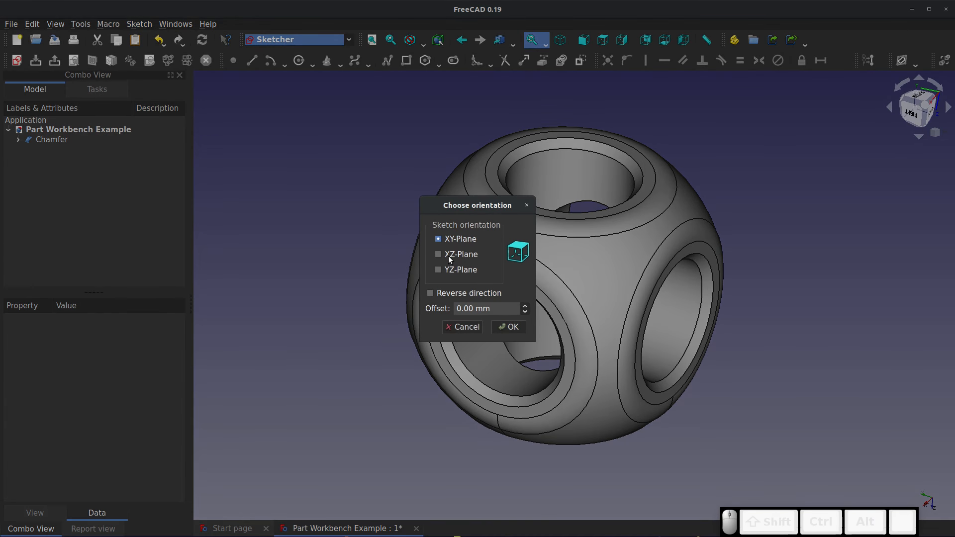
pyautogui.click(454, 255)
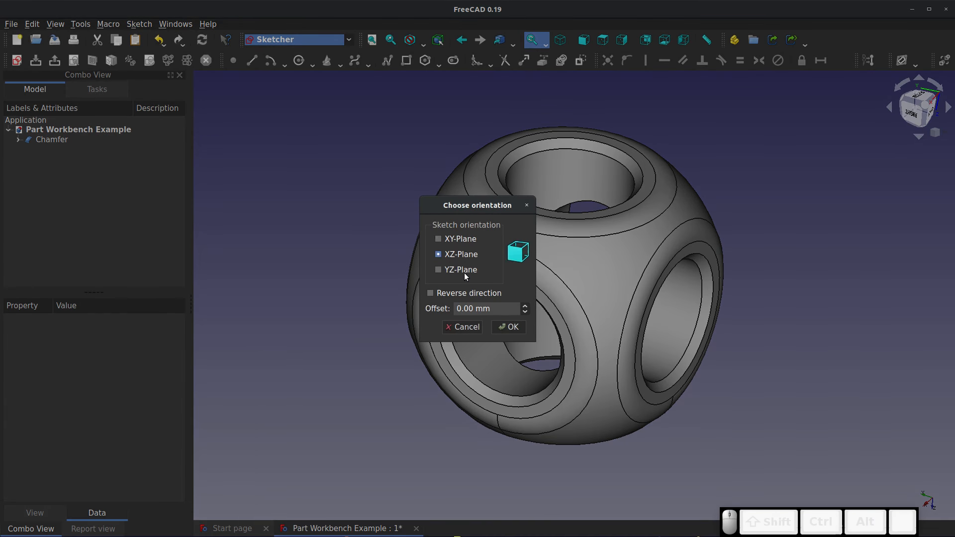
pyautogui.click(509, 326)
# Sketch a circle centred on the X axis about 5.6 mm from the origin, overlapping the body's side, and close the sketch
pyautogui.click(308, 60)
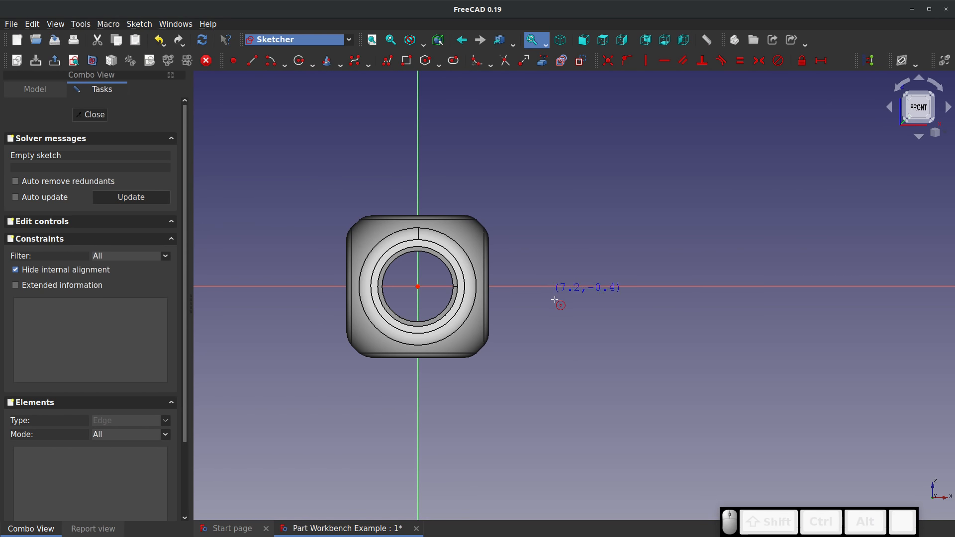
pyautogui.click(518, 286)
pyautogui.click(543, 316)
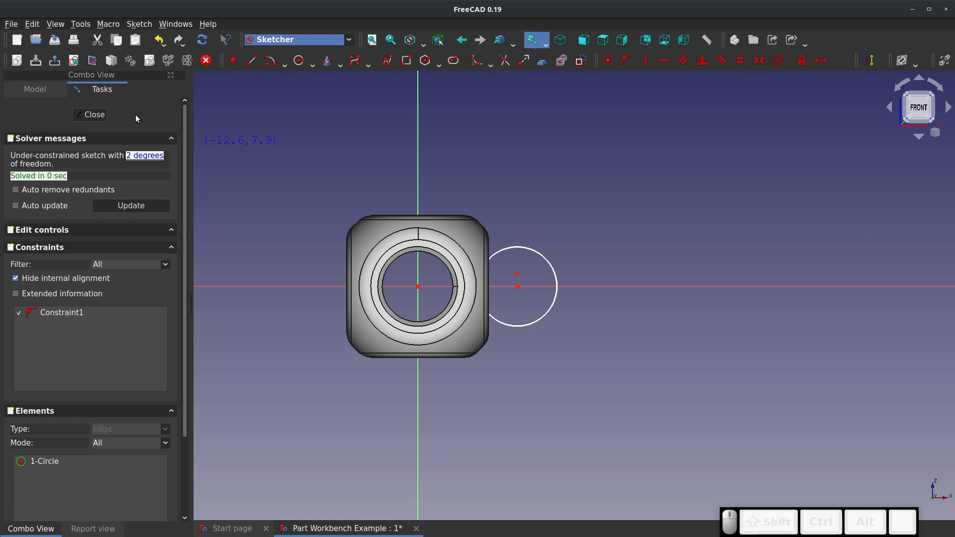
pyautogui.click(90, 115)
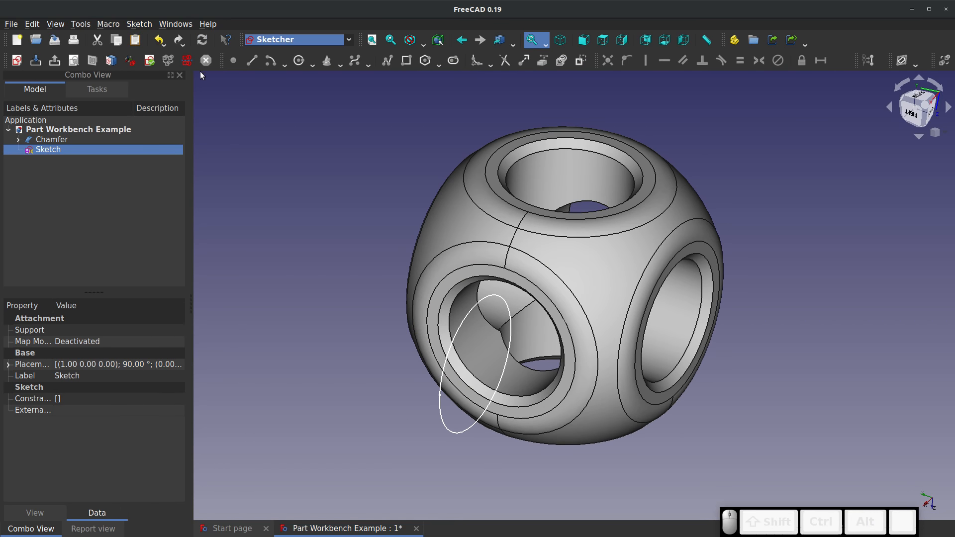
# In the Part workbench, revolve the circle sketch 360° about the Z axis as a solid
pyautogui.click(287, 42)
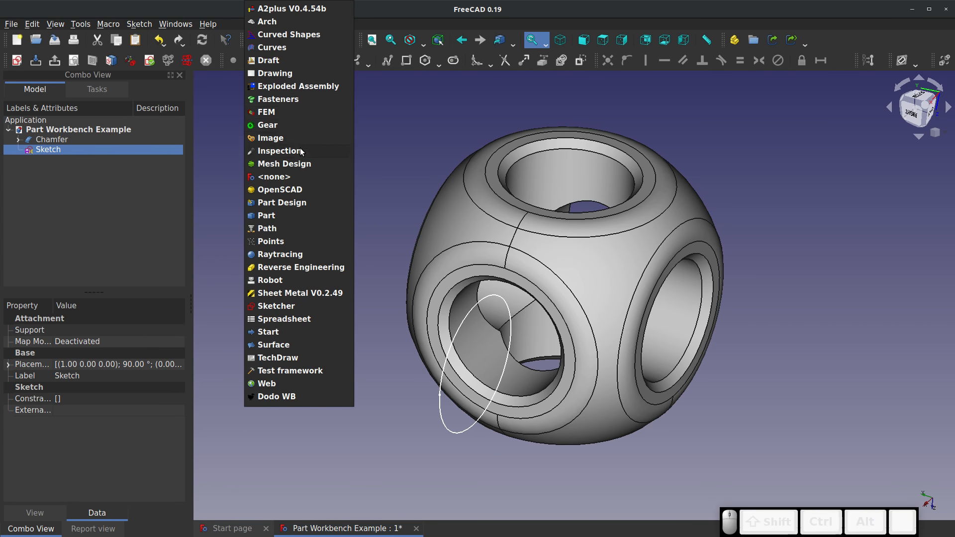
pyautogui.click(285, 214)
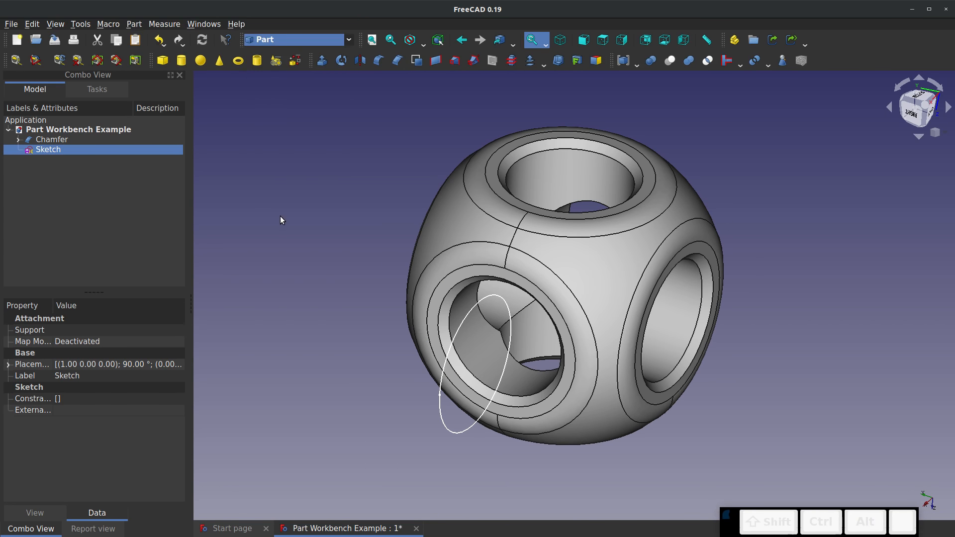
pyautogui.click(341, 60)
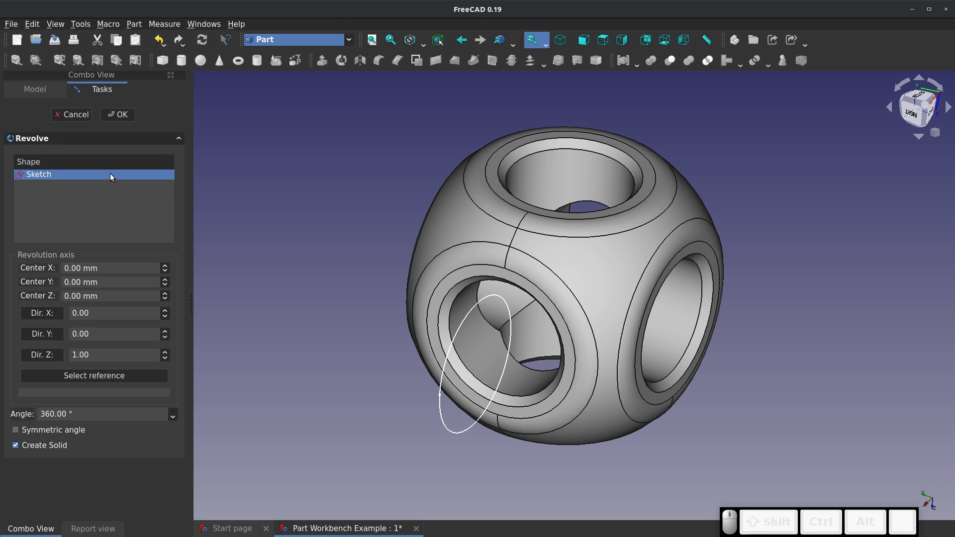
pyautogui.click(118, 115)
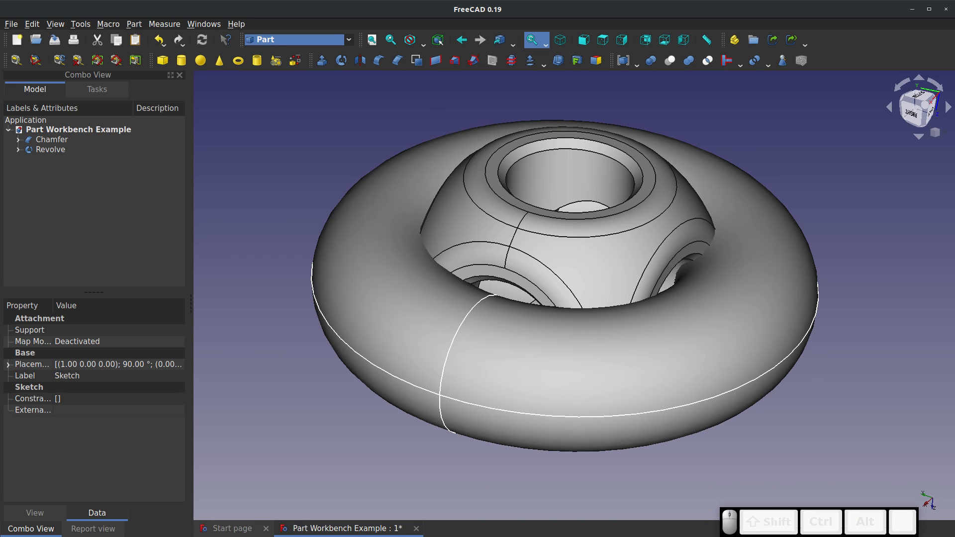
# Cut the Revolve solid from the Chamfer body with a Boolean cut
pyautogui.click(46, 139)
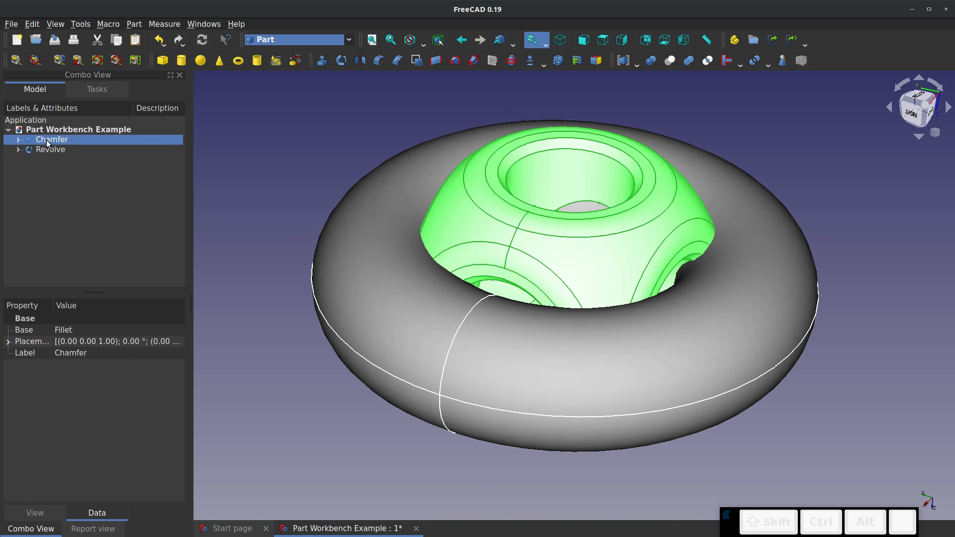
pyautogui.keyDown('ctrl'); pyautogui.click(49, 147); pyautogui.keyUp('ctrl')
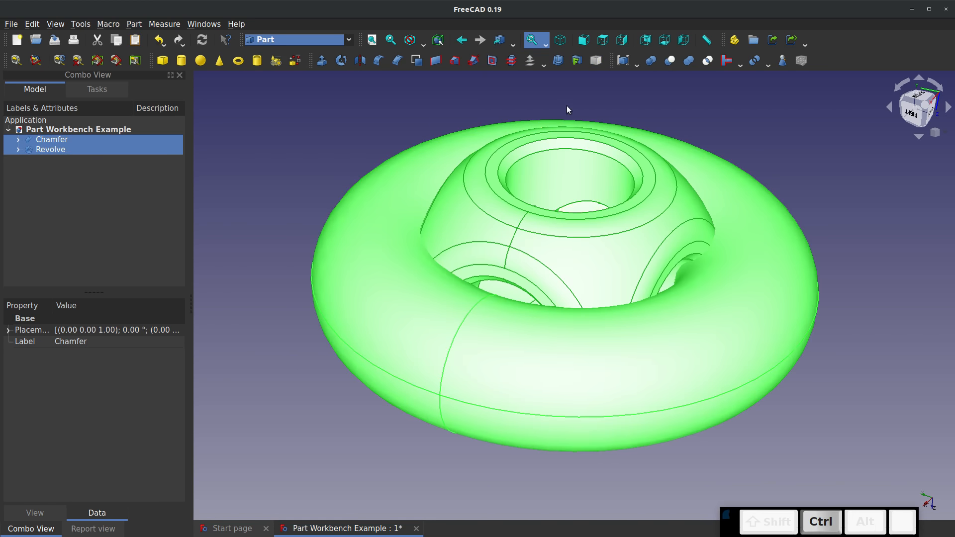
pyautogui.click(669, 60)
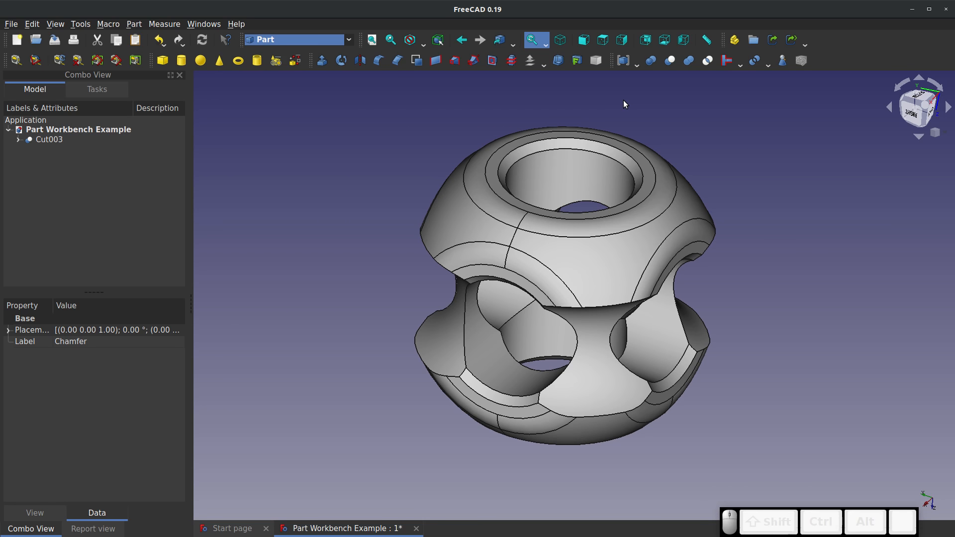
# Expand Cut003 in the model tree and open the available actions for its Revolve feature
pyautogui.moveTo(556, 248); pyautogui.dragTo(552, 226)
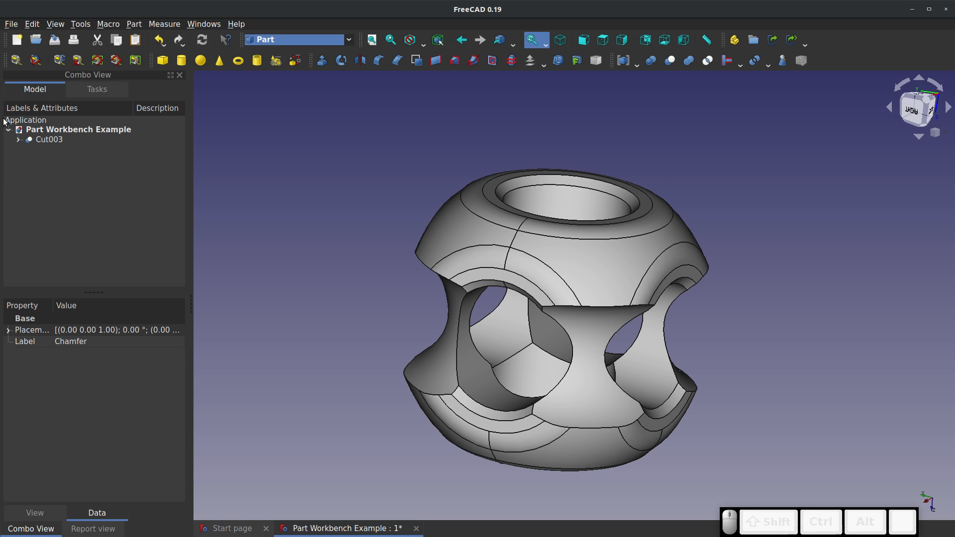
pyautogui.click(18, 139)
pyautogui.click(52, 160)
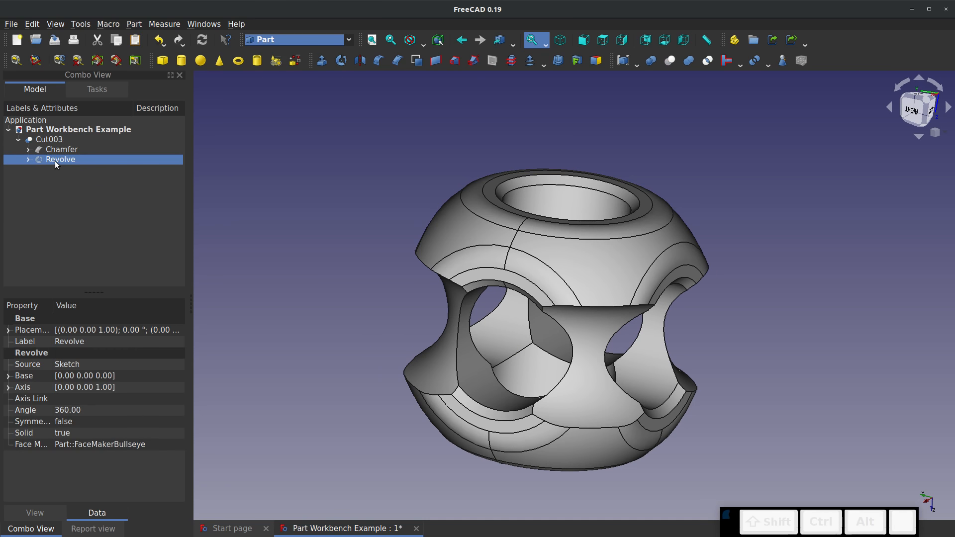
pyautogui.rightClick(56, 163)
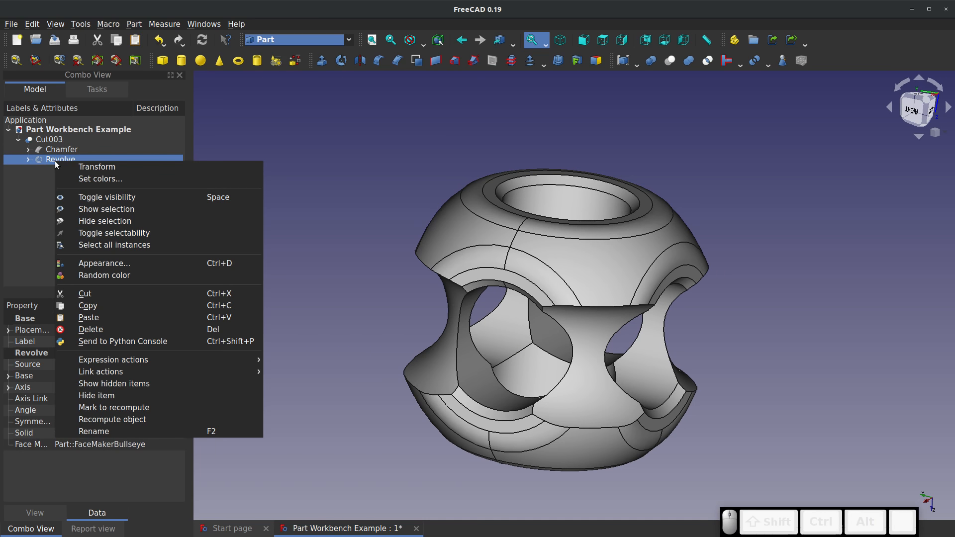
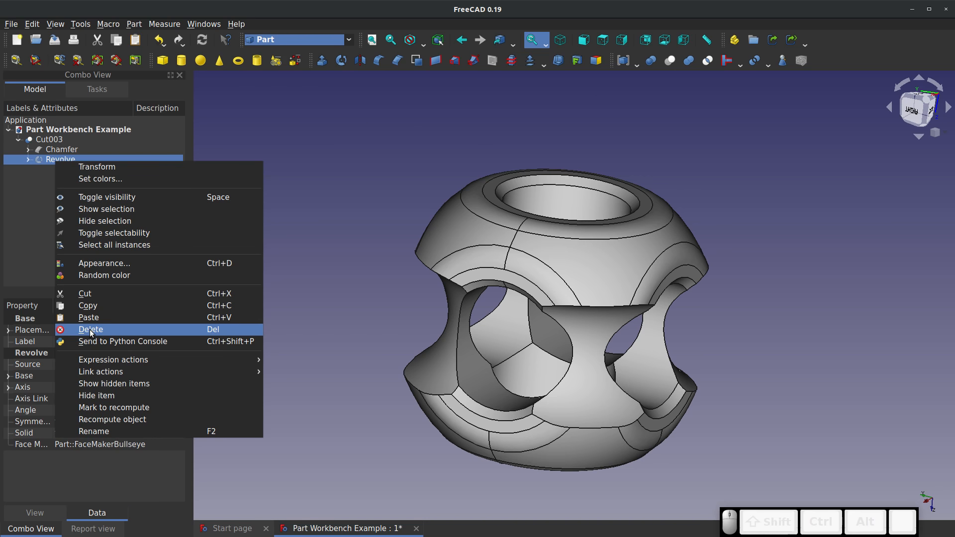
# Delete the Revolve feature and the Cut003 feature, keeping the Chamfer body and the circle sketch
pyautogui.click(149, 329)
pyautogui.click(559, 304)
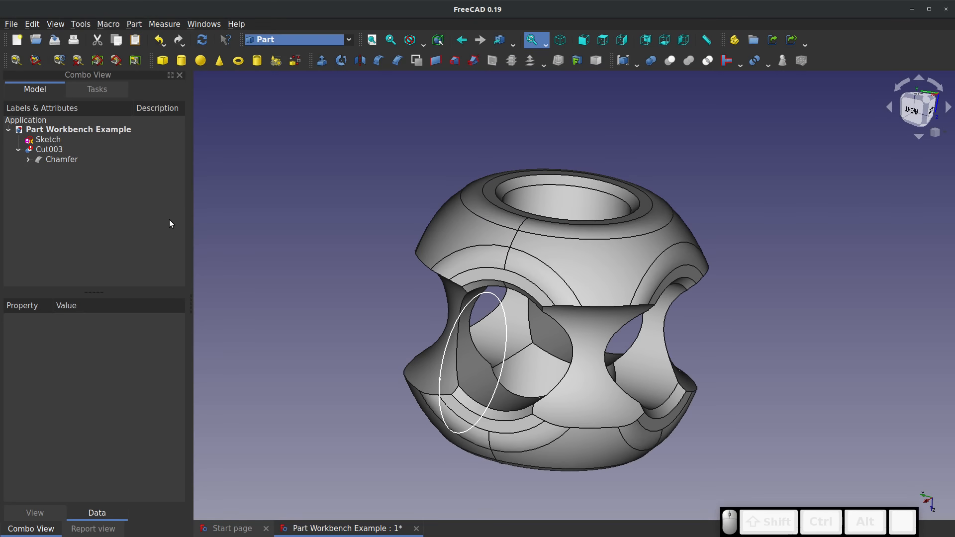
pyautogui.doubleClick(55, 149)
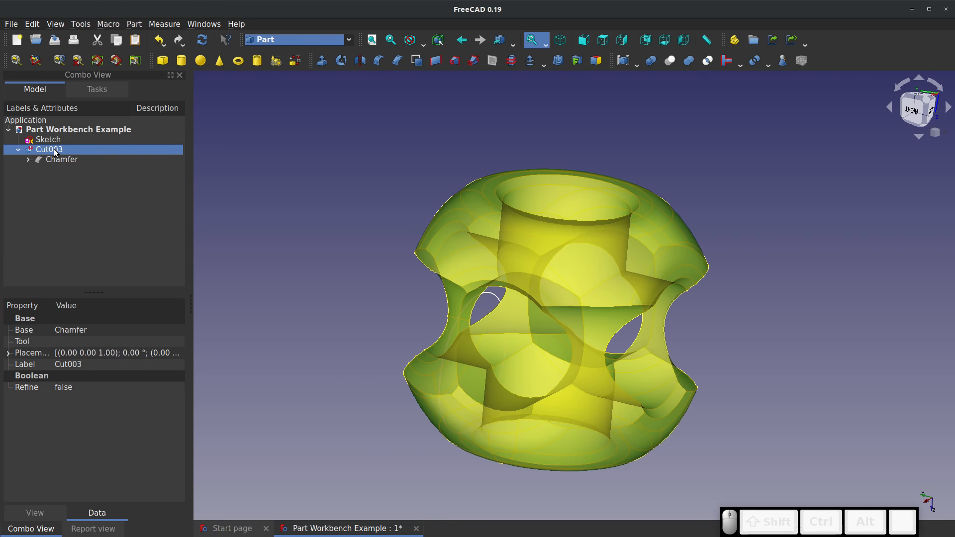
pyautogui.click(93, 115)
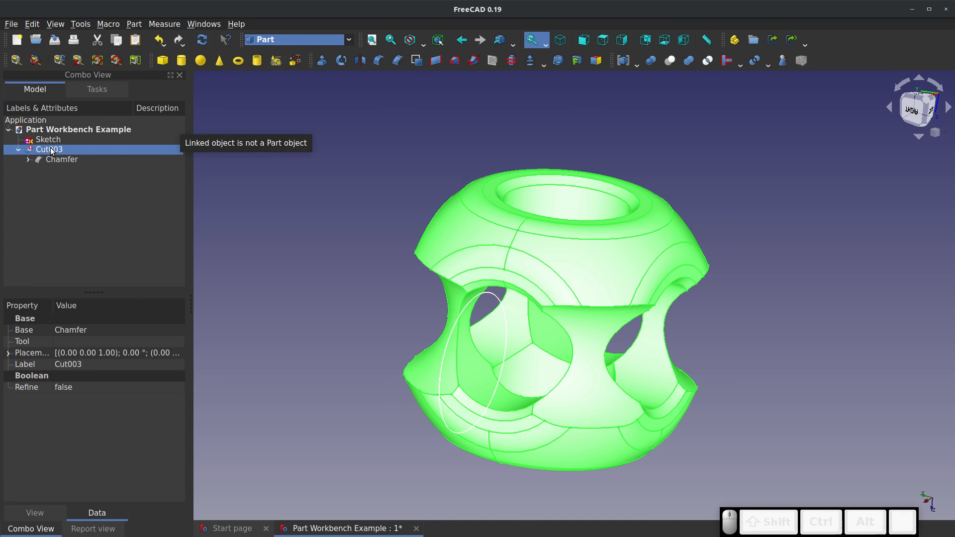
pyautogui.rightClick(51, 148)
pyautogui.click(101, 314)
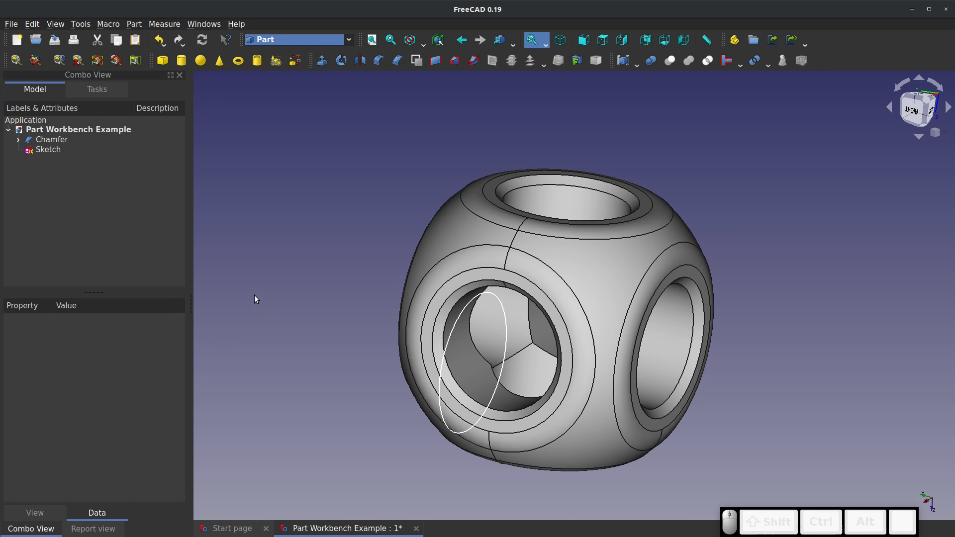
# Revolve the circle sketch 360° about the Z axis as a solid around the Chamfer body
pyautogui.click(63, 151)
pyautogui.click(341, 60)
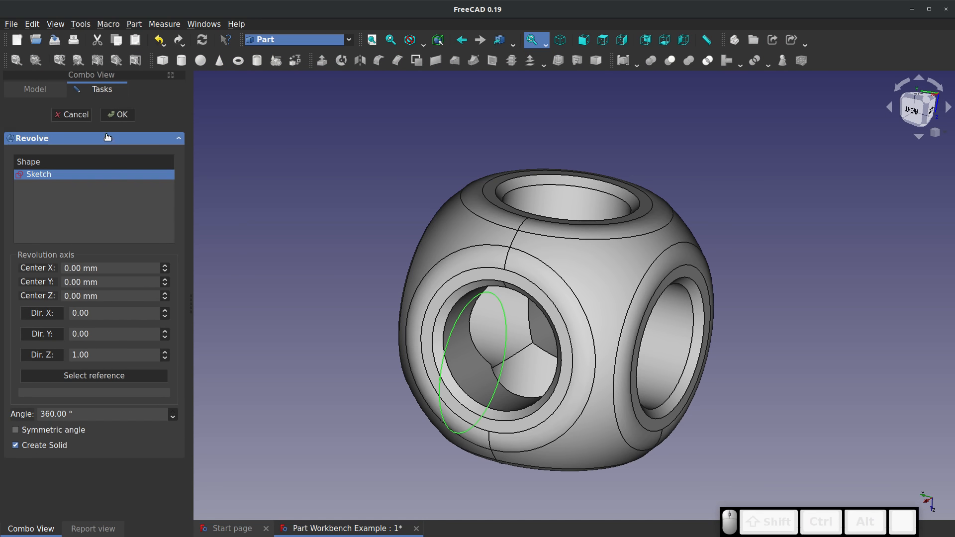
pyautogui.click(118, 115)
pyautogui.click(369, 243)
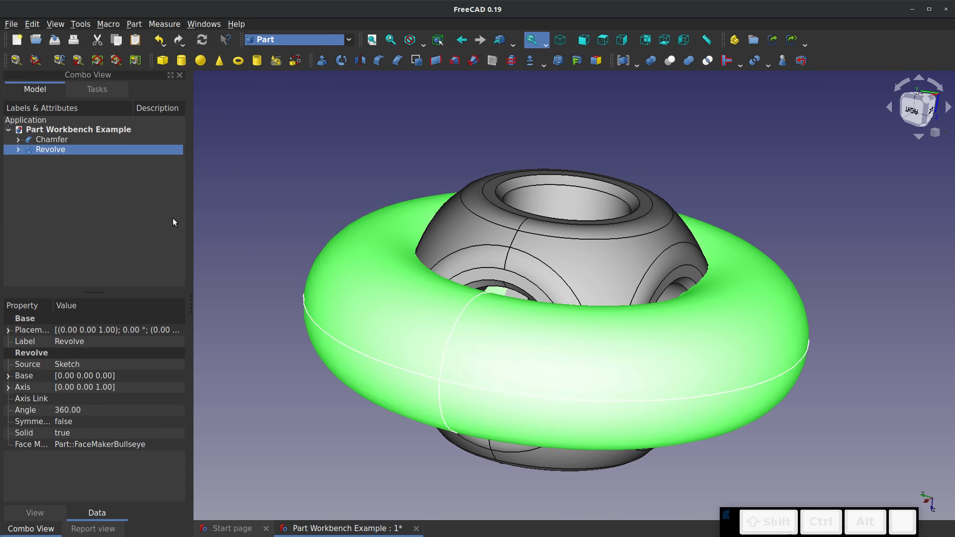
# Expand the Revolve feature's Base and Axis properties to examine their x, y and z components
pyautogui.rightClick(57, 149)
pyautogui.click(39, 203)
pyautogui.click(8, 375)
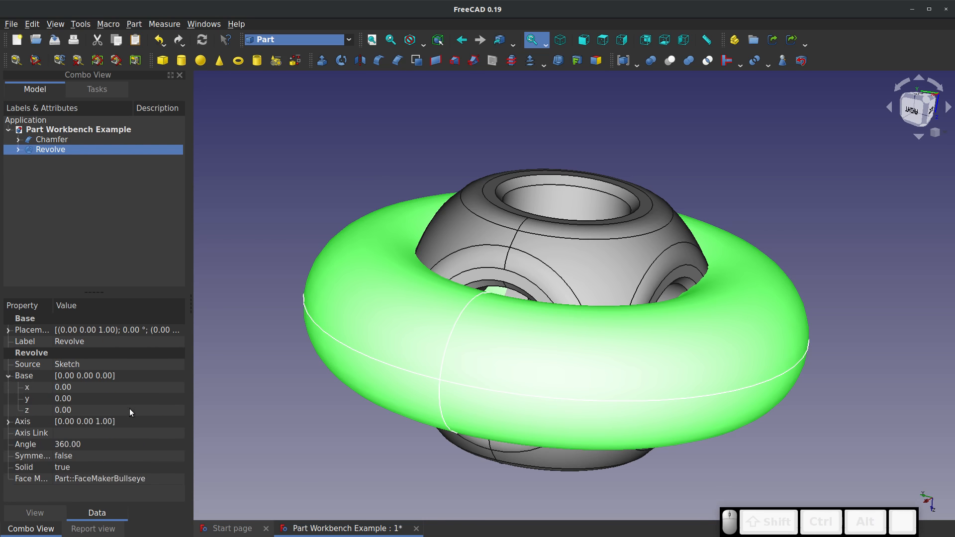
pyautogui.click(8, 421)
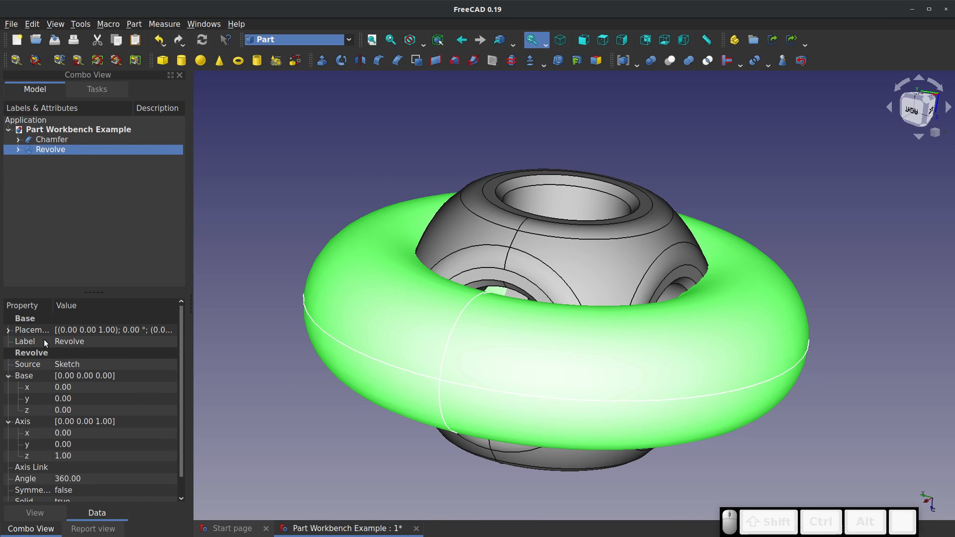
# Transform the Revolve ring by turning it about 90° around its X and Z axes and sliding it along Z partly off the body
pyautogui.rightClick(44, 150)
pyautogui.click(61, 156)
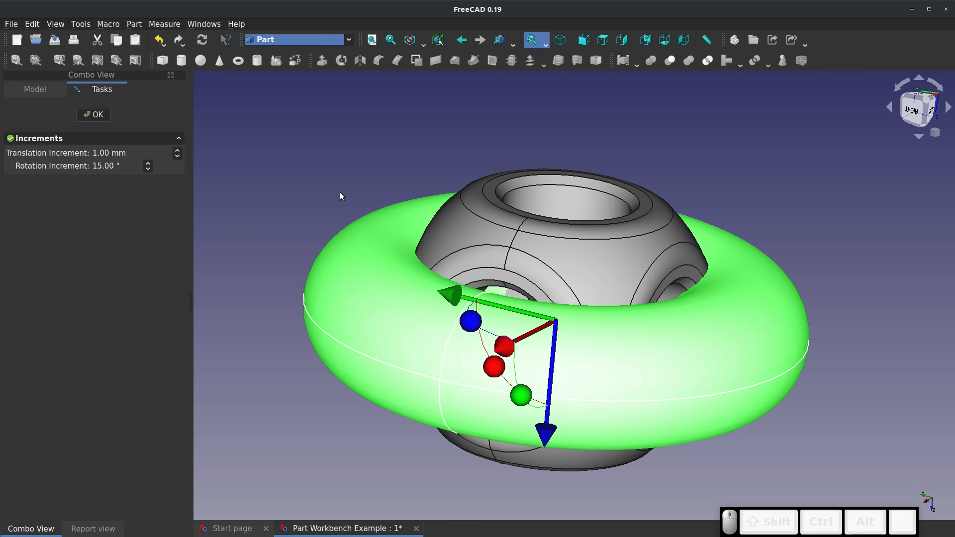
pyautogui.moveTo(449, 352); pyautogui.dragTo(474, 349, button='middle')
pyautogui.moveTo(473, 354); pyautogui.dragTo(609, 407)
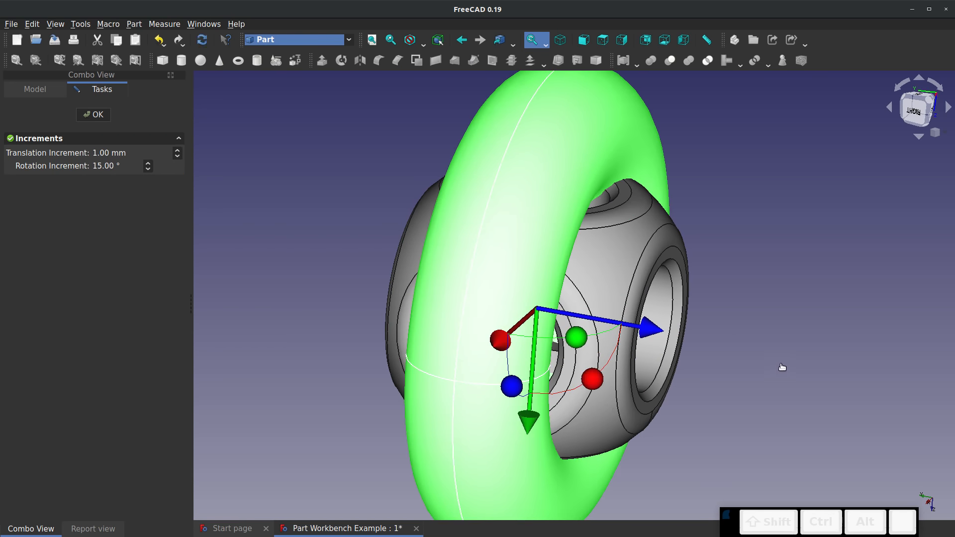
pyautogui.moveTo(656, 333); pyautogui.dragTo(780, 371)
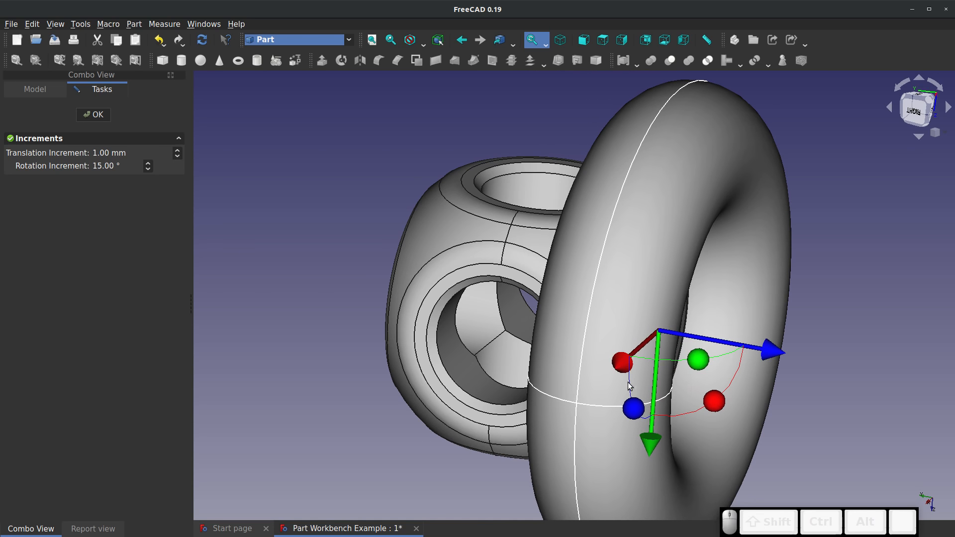
pyautogui.moveTo(632, 407); pyautogui.dragTo(643, 288)
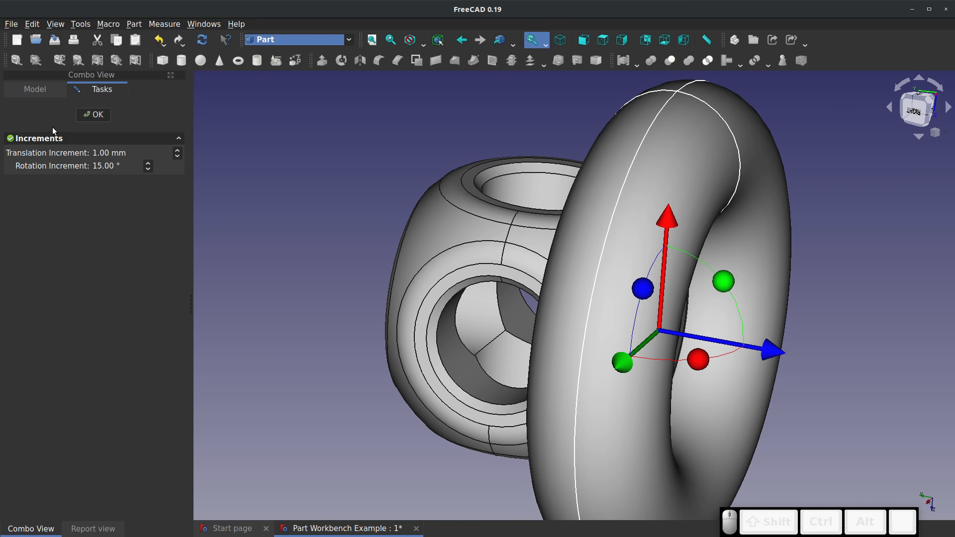
# Set the translation increment to 20 mm and move the ring along its Z axis to the body's far side and back
pyautogui.click(104, 152)
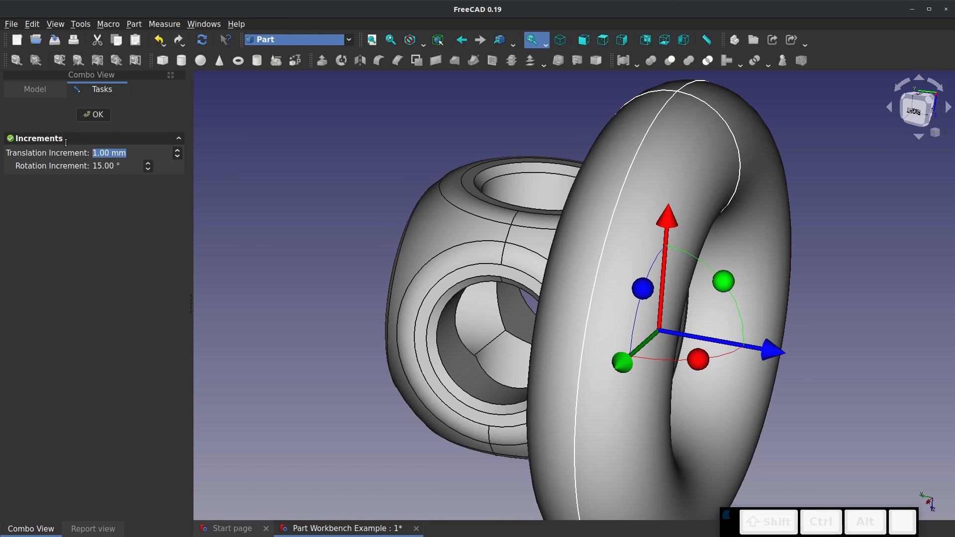
pyautogui.write('20')
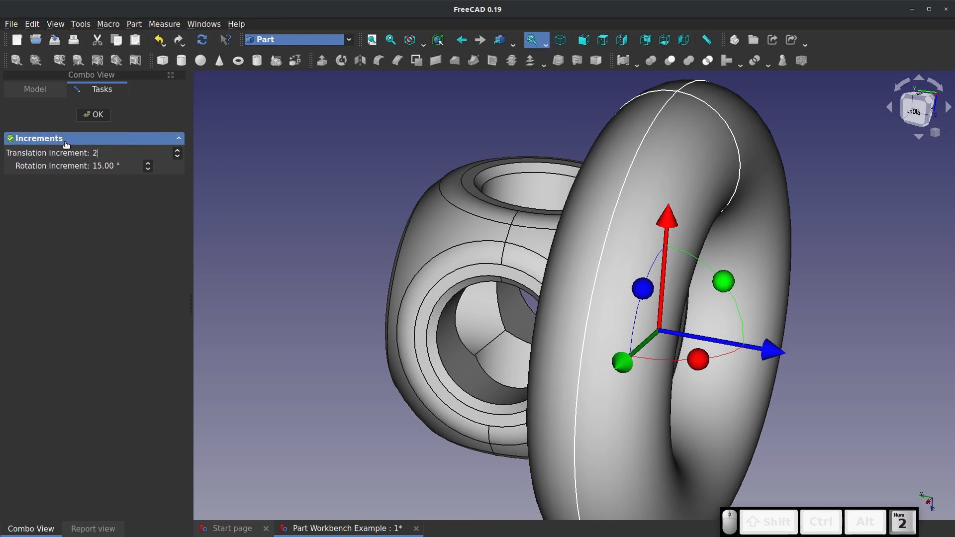
pyautogui.click(88, 276)
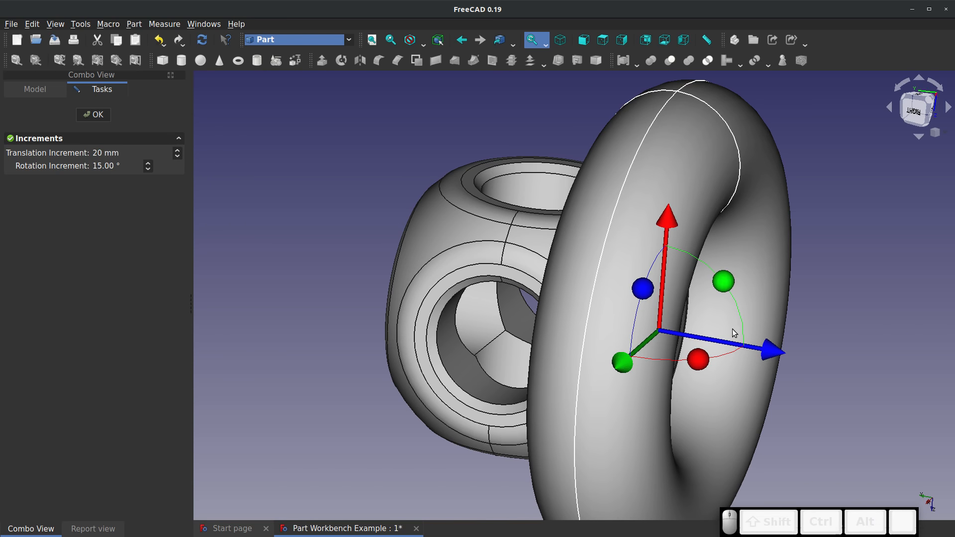
pyautogui.moveTo(766, 343); pyautogui.dragTo(343, 271)
pyautogui.moveTo(767, 352); pyautogui.dragTo(123, 223)
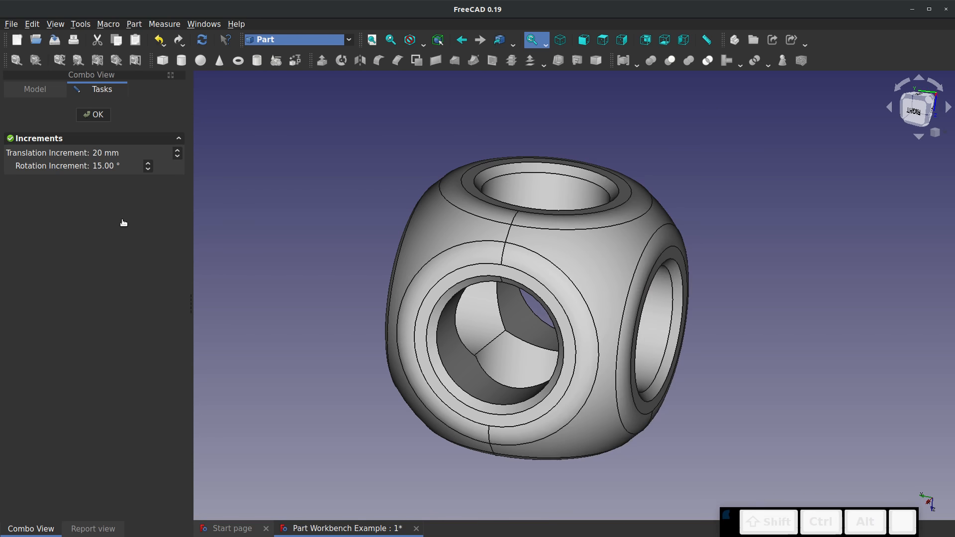
pyautogui.scroll(3, 477, 300)
pyautogui.scroll(-8, 494, 295)
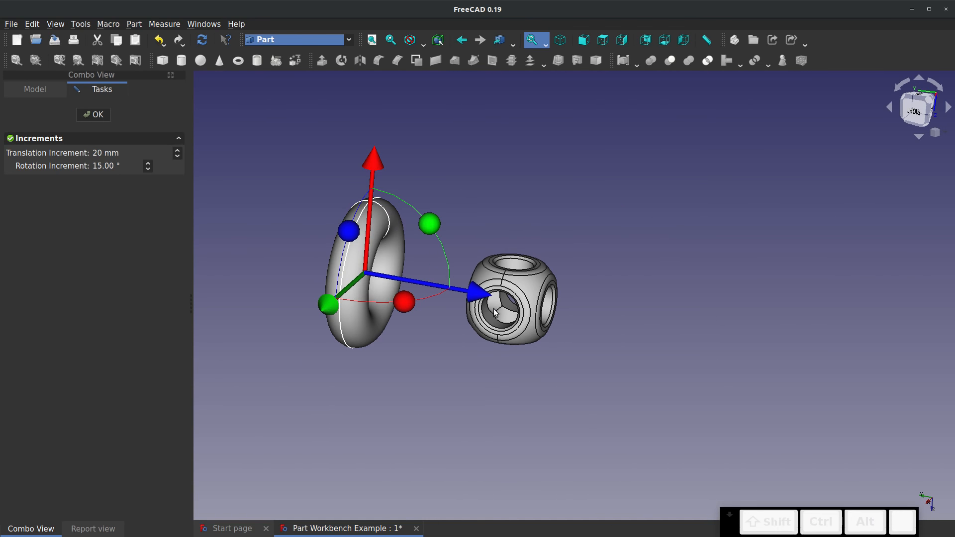
pyautogui.moveTo(460, 279); pyautogui.dragTo(621, 319)
# Set the translation increment to 0.01 mm and finish the transform
pyautogui.click(139, 158)
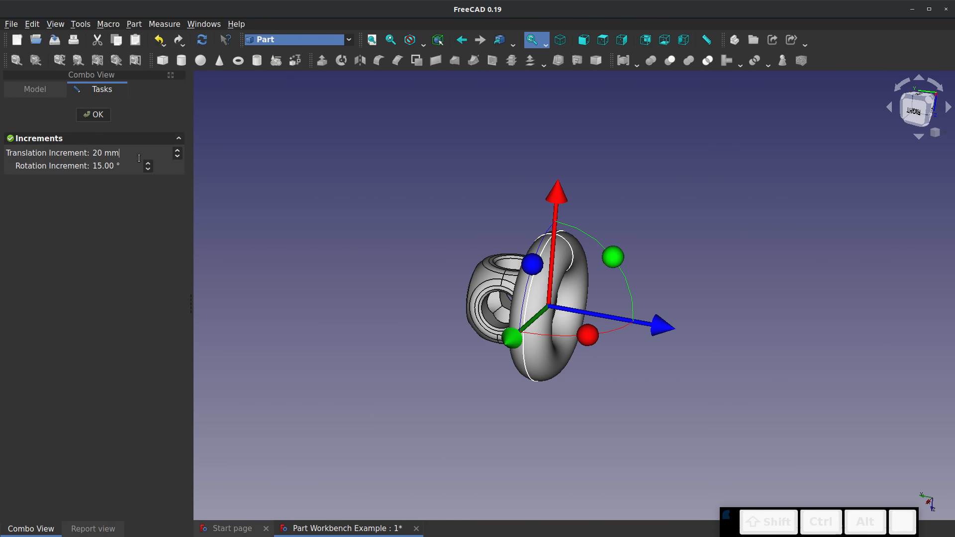
pyautogui.tripleClick(143, 155)
pyautogui.write('0.01')
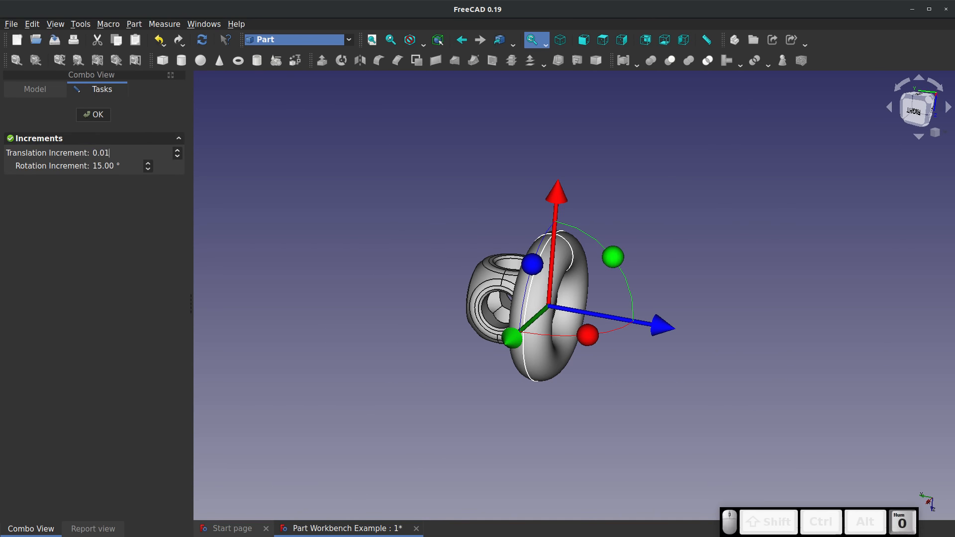
pyautogui.press('Return')
# Transform the Revolve ring again, nudging it along its Z axis and turning it about 90° around its Y axis
pyautogui.rightClick(50, 140)
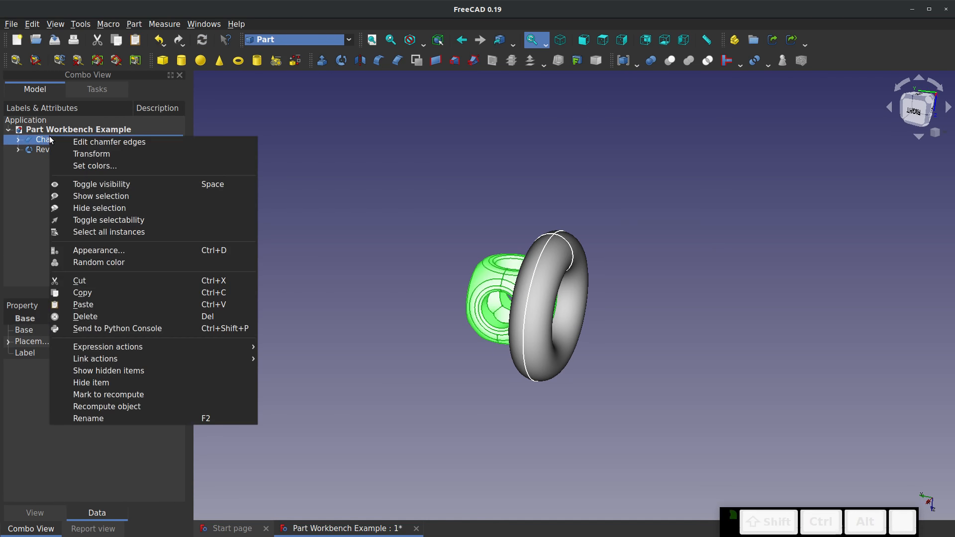
pyautogui.press('Escape')
pyautogui.rightClick(44, 149)
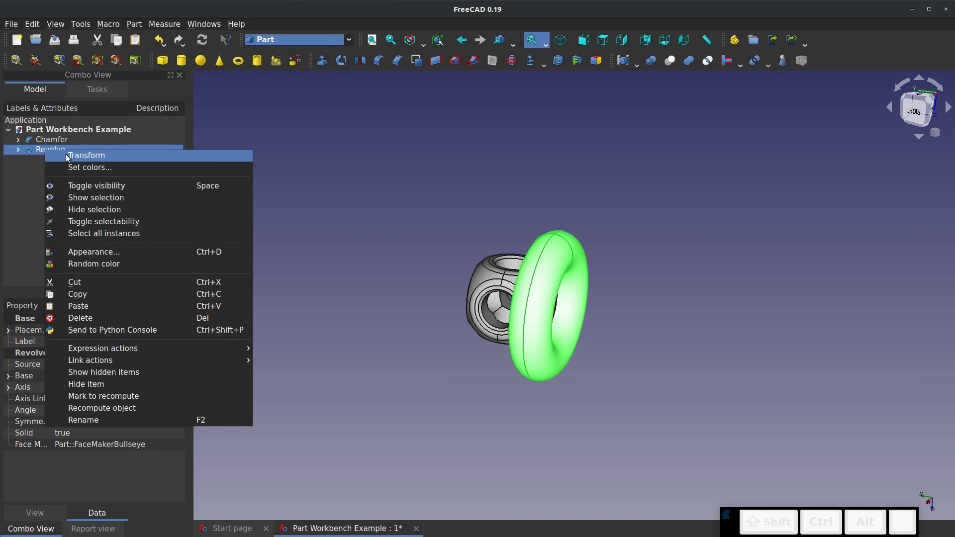
pyautogui.click(65, 155)
pyautogui.moveTo(657, 325)
pyautogui.mouseDown()
pyautogui.moveTo(767, 352)
pyautogui.moveTo(504, 306)
pyautogui.moveTo(678, 338)
pyautogui.moveTo(682, 330)
pyautogui.moveTo(612, 317)
pyautogui.moveTo(662, 326)
pyautogui.mouseUp()
pyautogui.scroll(3, 560, 246)
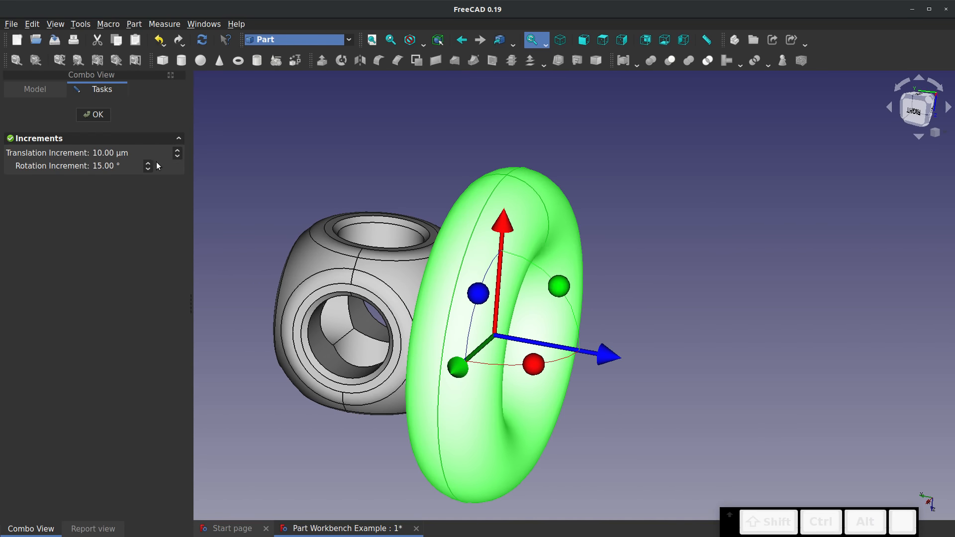
pyautogui.moveTo(551, 290); pyautogui.dragTo(556, 434)
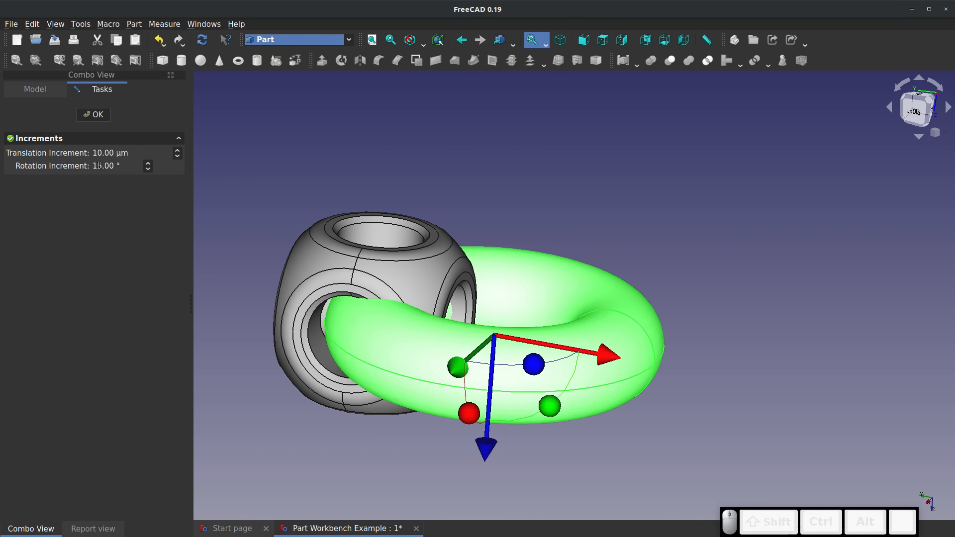
pyautogui.doubleClick(117, 164)
pyautogui.click(93, 114)
# Delete the Revolve solid and its circle sketch, and save the document
pyautogui.click(46, 151)
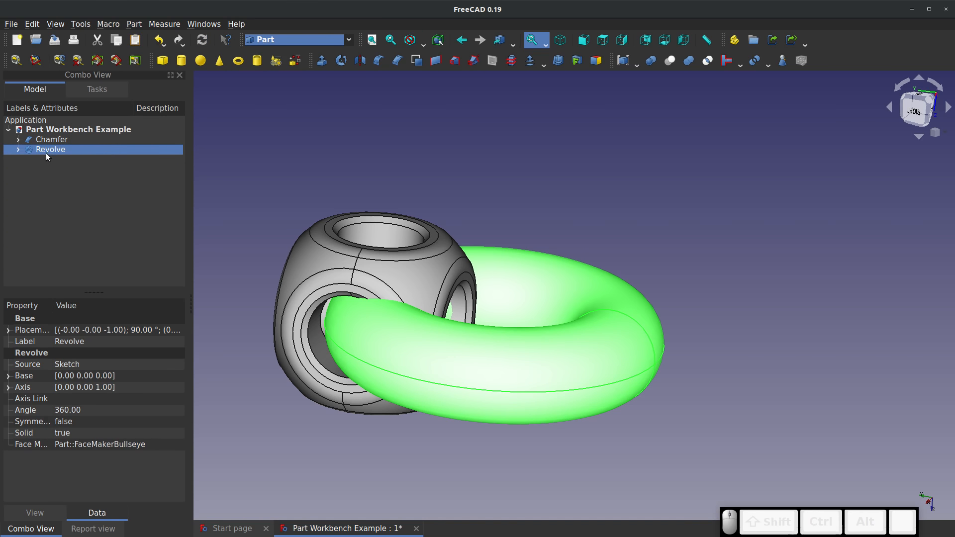
pyautogui.rightClick(46, 152)
pyautogui.click(88, 321)
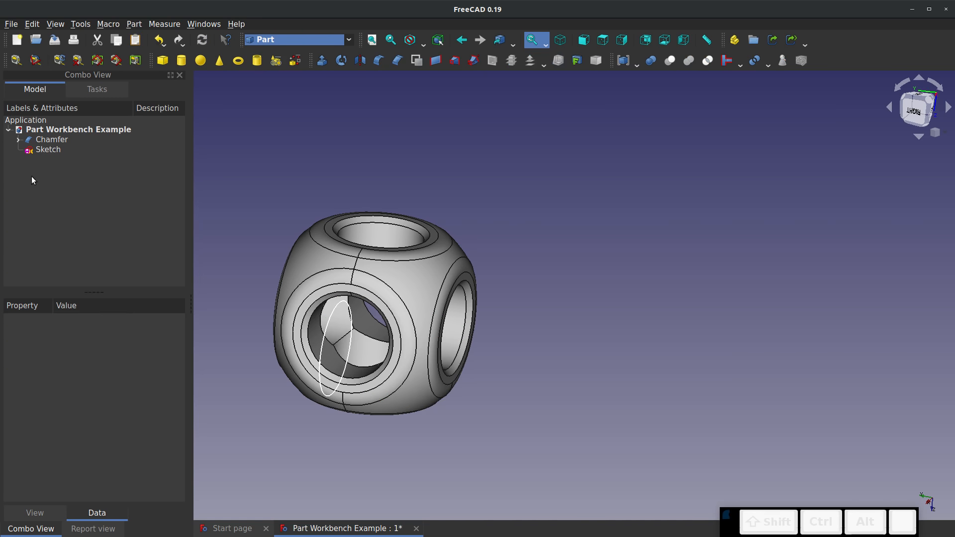
pyautogui.rightClick(42, 150)
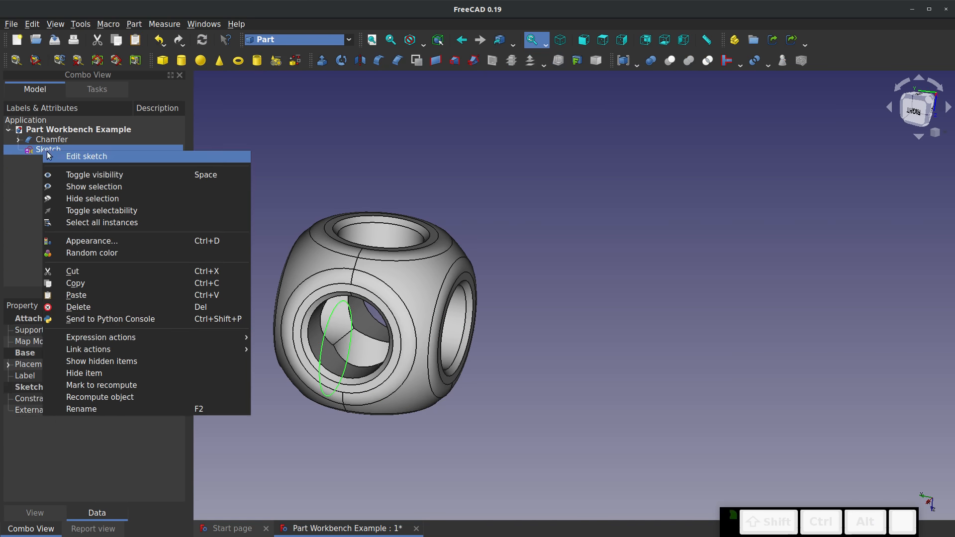
pyautogui.click(91, 307)
pyautogui.click(55, 42)
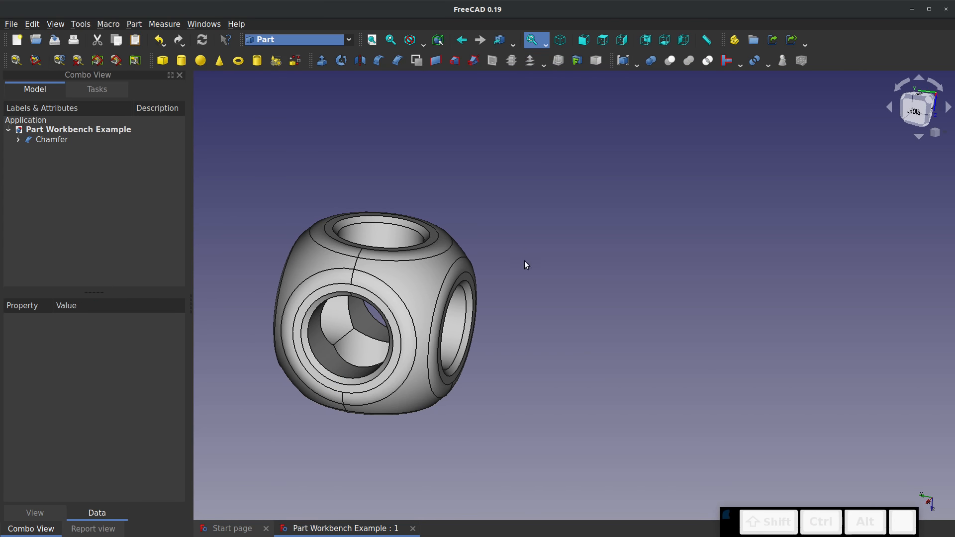
# Transform the Chamfer body, moving it freehand along the Y axis in the negative direction, well clear of the origin
pyautogui.moveTo(371, 259); pyautogui.dragTo(614, 249, button='middle')
pyautogui.scroll(3, 637, 253)
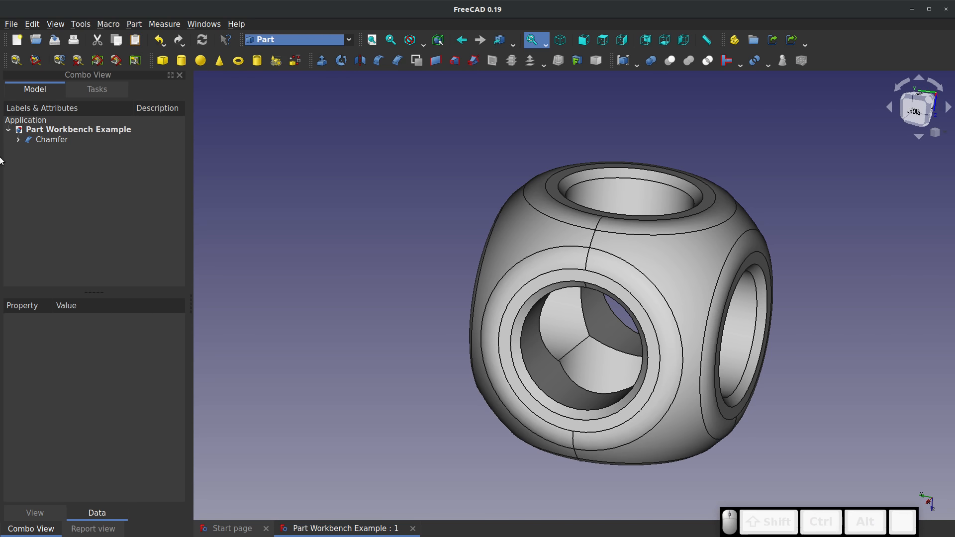
pyautogui.scroll(-4, 269, 174)
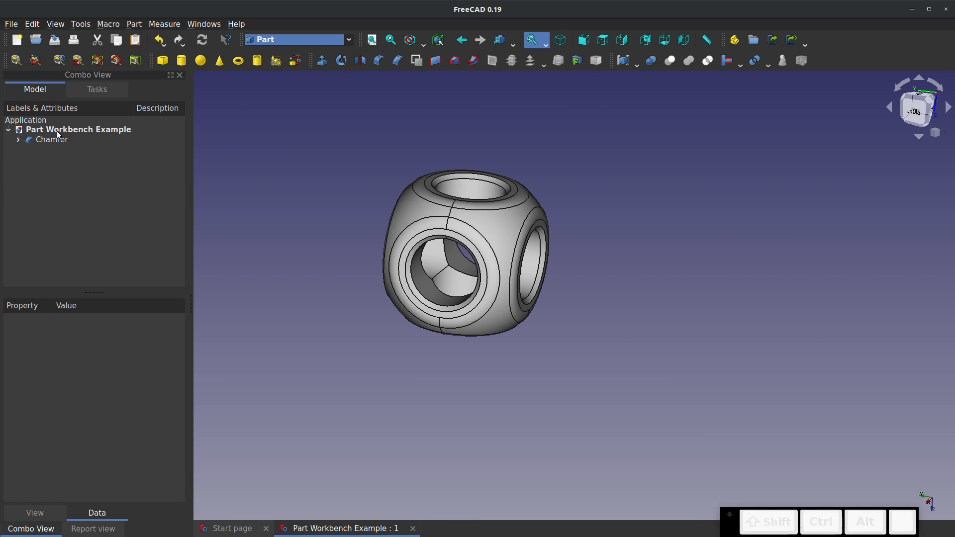
pyautogui.rightClick(53, 140)
pyautogui.click(73, 156)
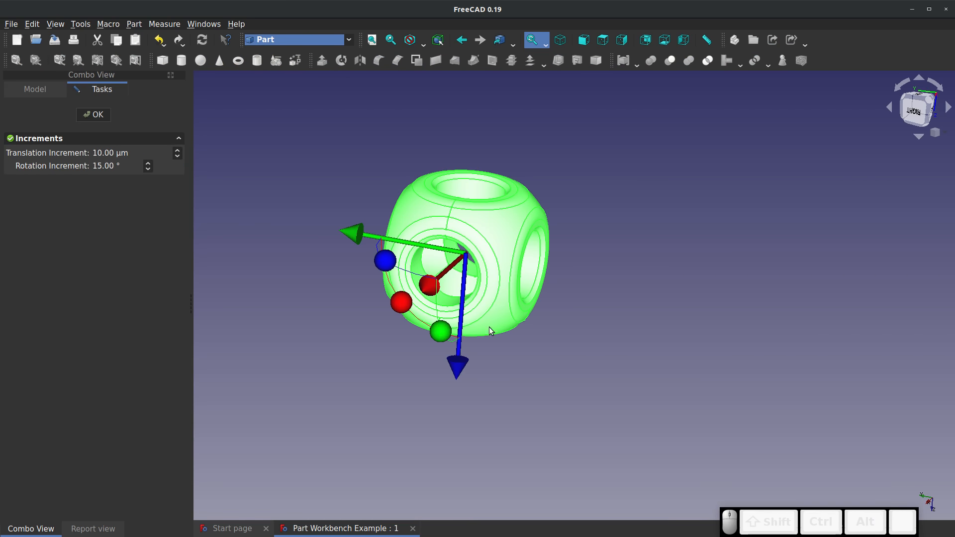
pyautogui.moveTo(340, 234); pyautogui.dragTo(619, 300)
pyautogui.click(93, 115)
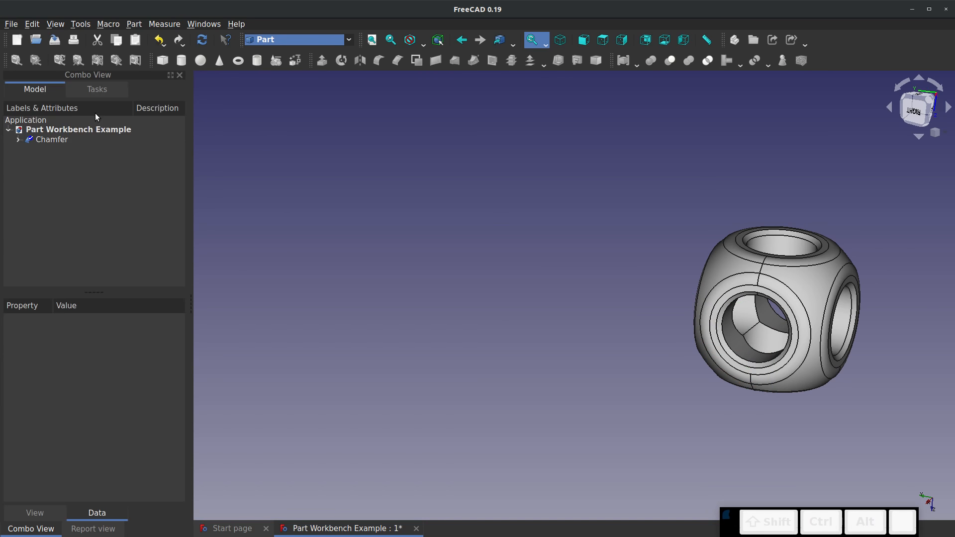
# Mirror the Chamfer body across the XZ plane with the base point at 0, 0, 0
pyautogui.click(52, 139)
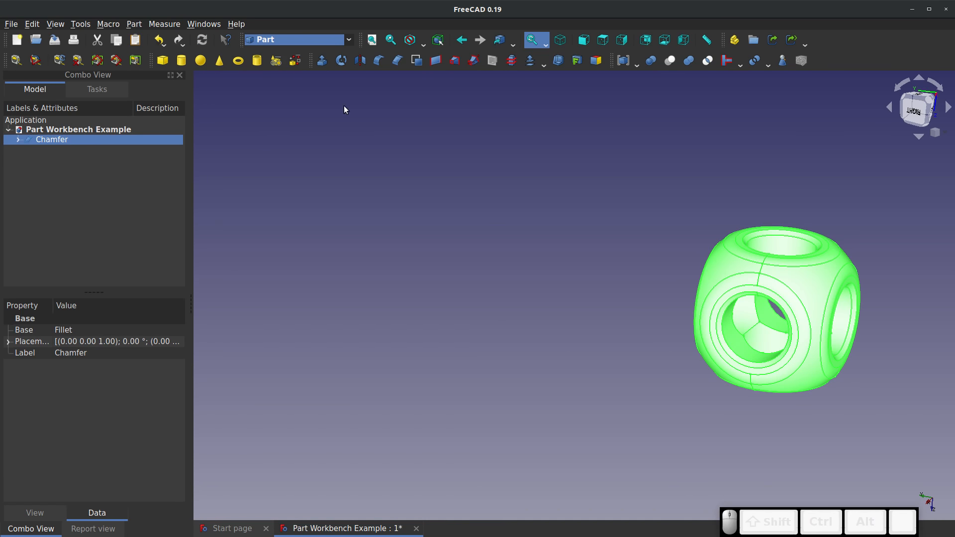
pyautogui.click(359, 60)
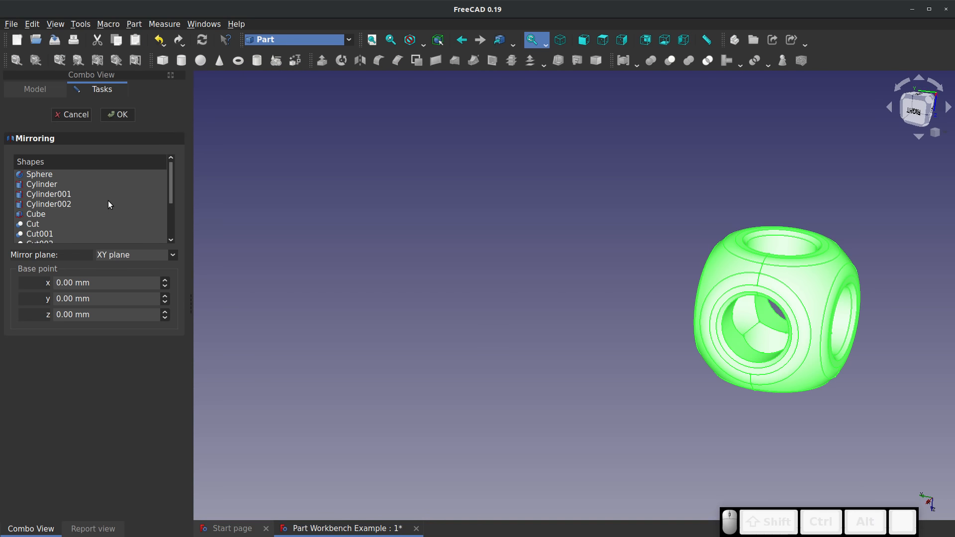
pyautogui.moveTo(171, 186); pyautogui.dragTo(178, 231)
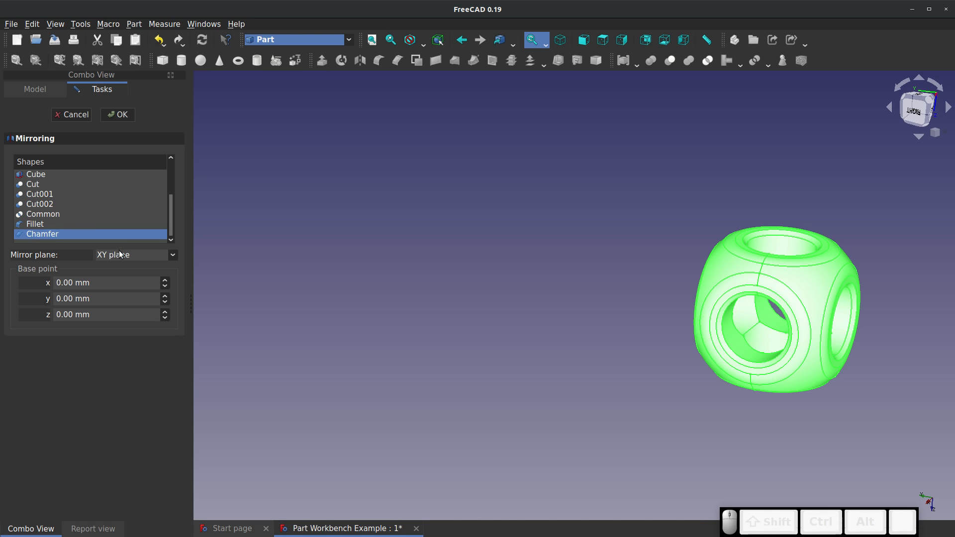
pyautogui.click(159, 254)
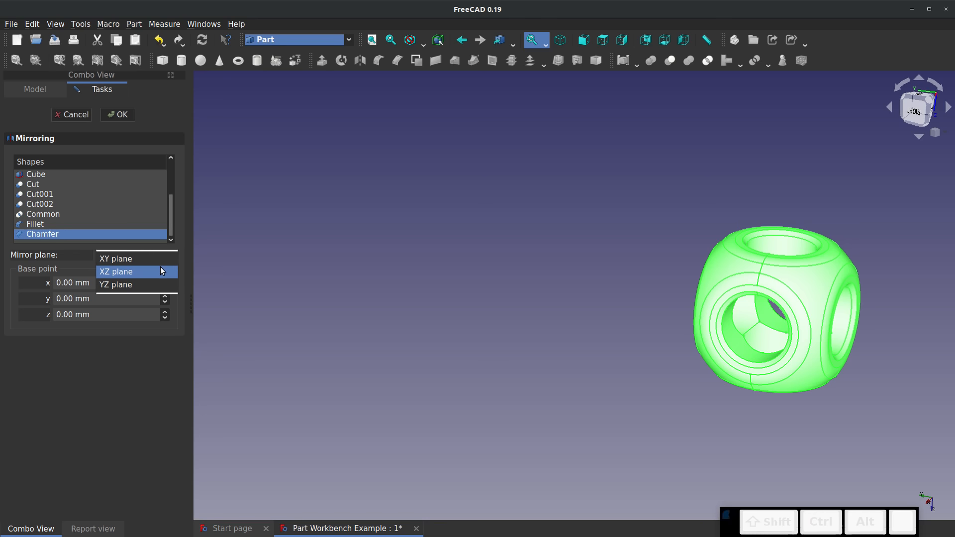
pyautogui.click(160, 268)
pyautogui.click(121, 116)
pyautogui.scroll(-3, 408, 291)
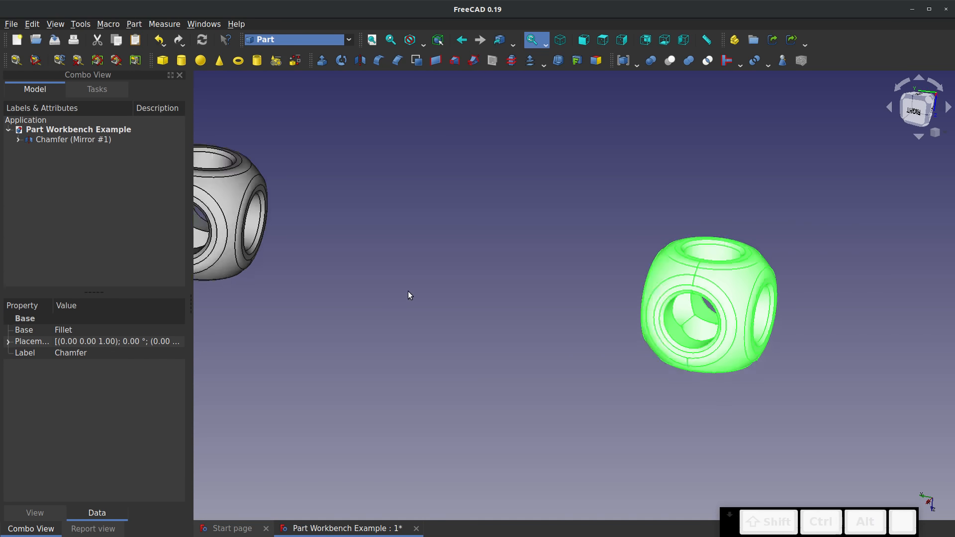
pyautogui.scroll(2, 251, 233)
pyautogui.click(428, 296)
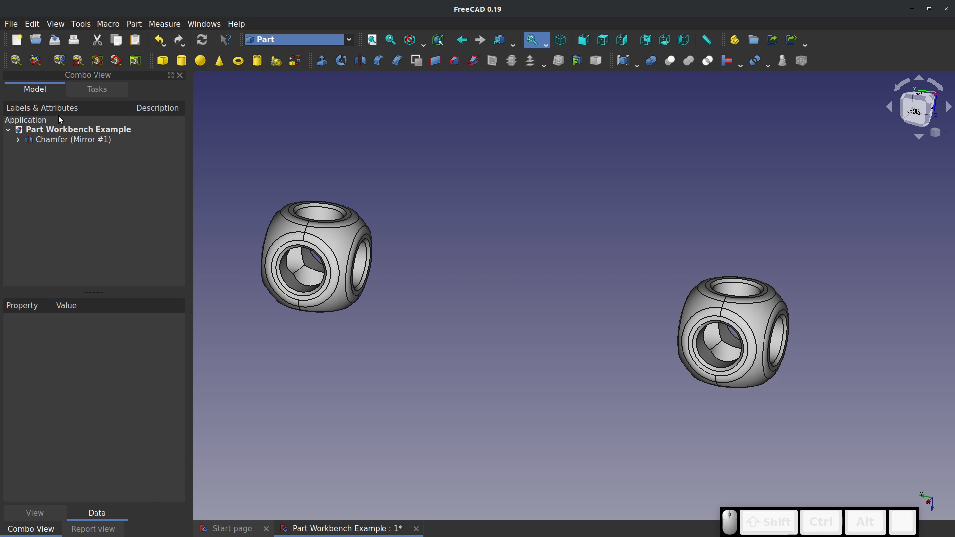
# Delete the mirrored Chamfer copy and undo the earlier move of the Chamfer body
pyautogui.click(72, 141)
pyautogui.rightClick(75, 139)
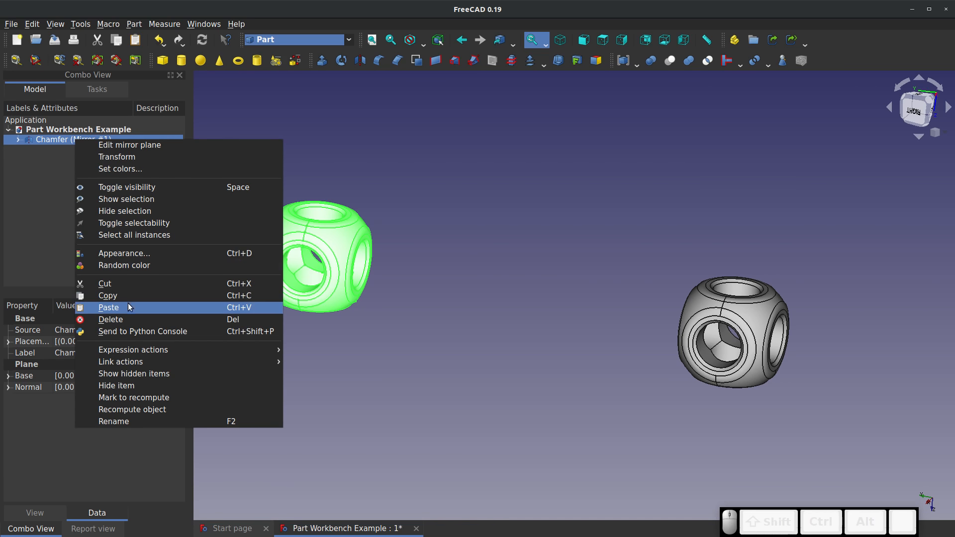
pyautogui.click(128, 315)
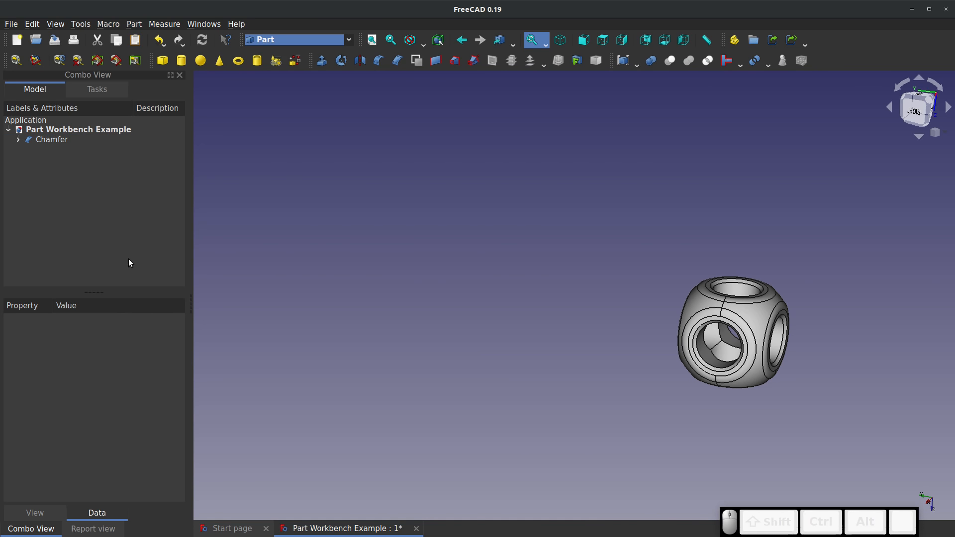
pyautogui.hotkey('ctrl', 'z')
pyautogui.hotkey('ctrl', 'z')
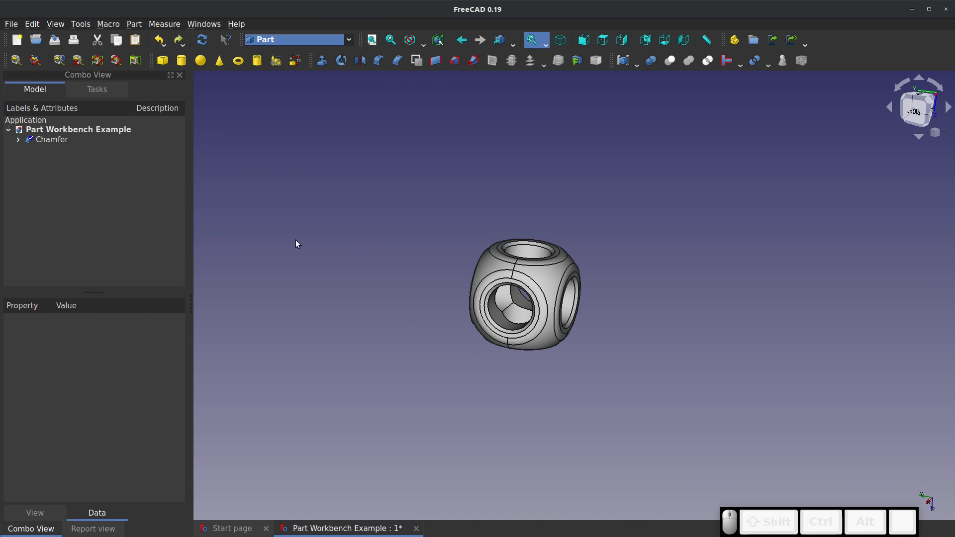
pyautogui.scroll(3, 567, 244)
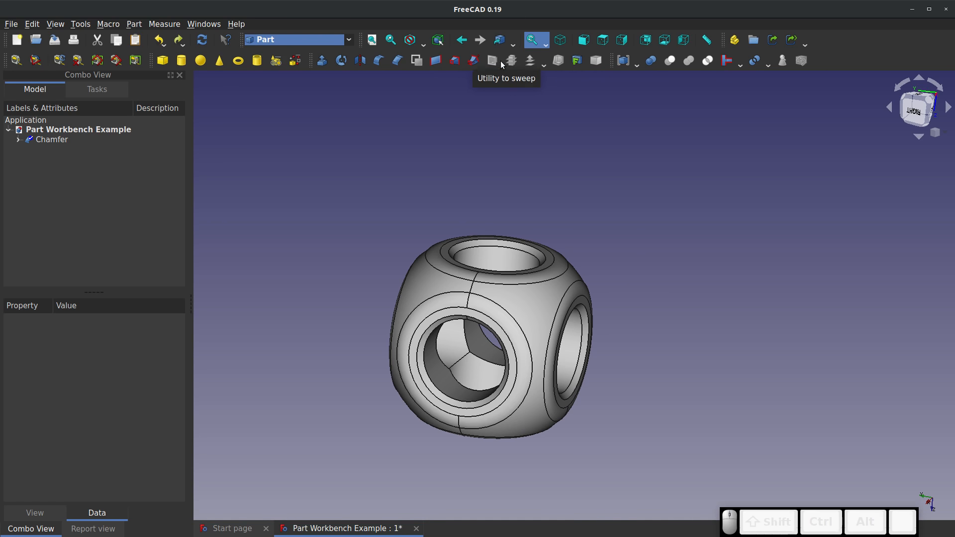
pyautogui.click(395, 145)
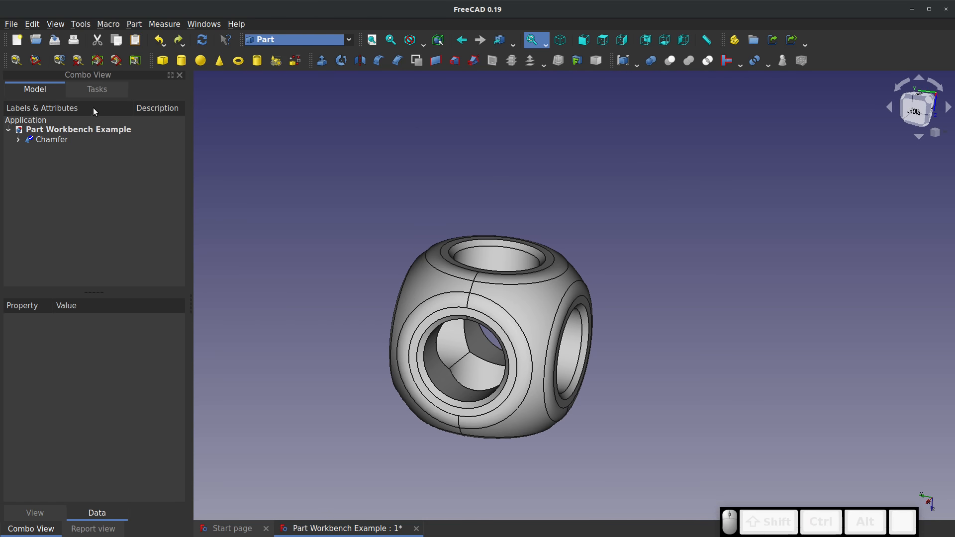
pyautogui.scroll(-2, 431, 223)
pyautogui.click(350, 42)
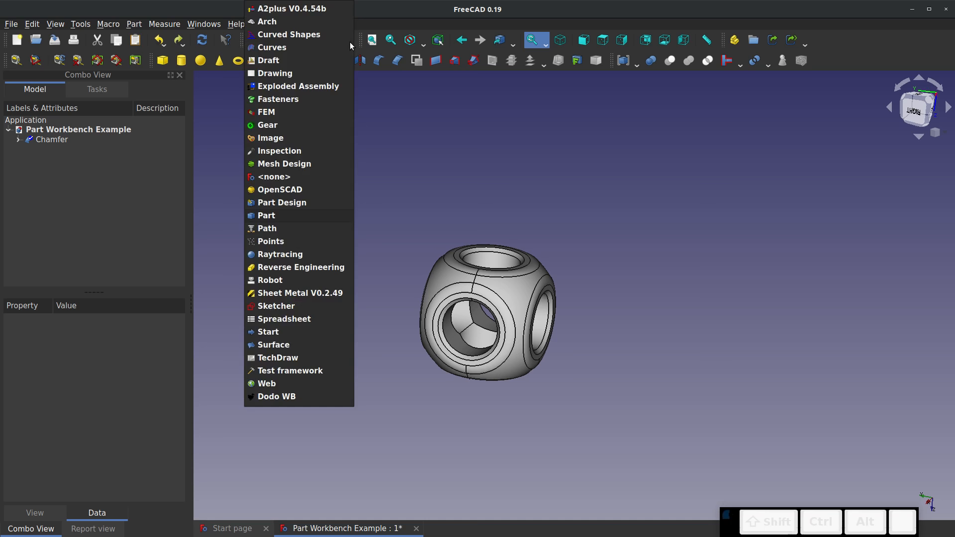
pyautogui.click(240, 137)
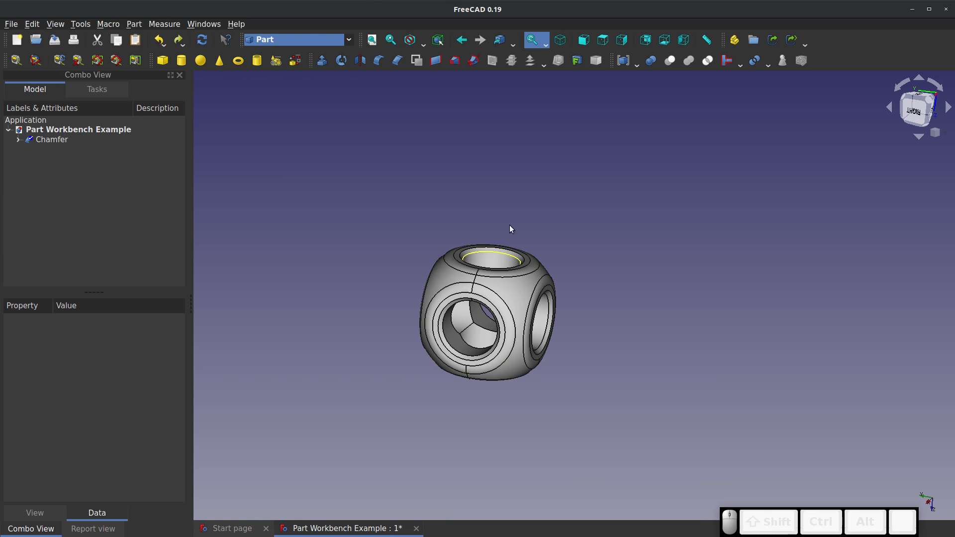
# Switch to the Sketcher workbench and create a new sketch on the XZ plane with a 0 mm offset
pyautogui.click(350, 39)
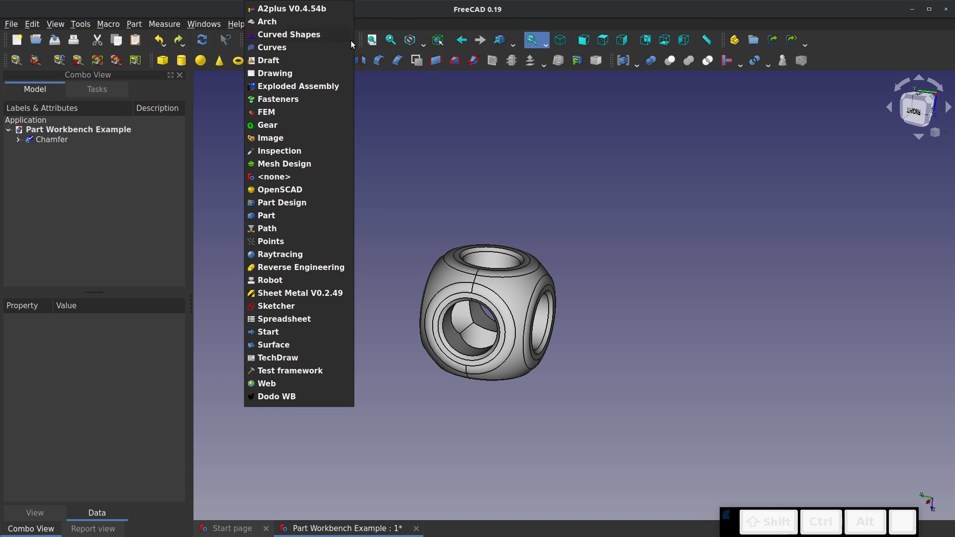
pyautogui.click(272, 306)
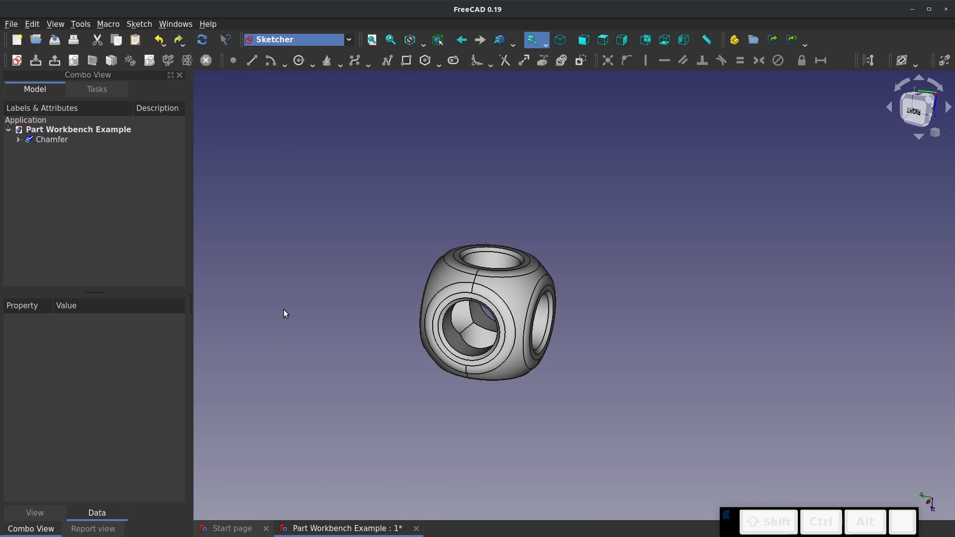
pyautogui.click(17, 60)
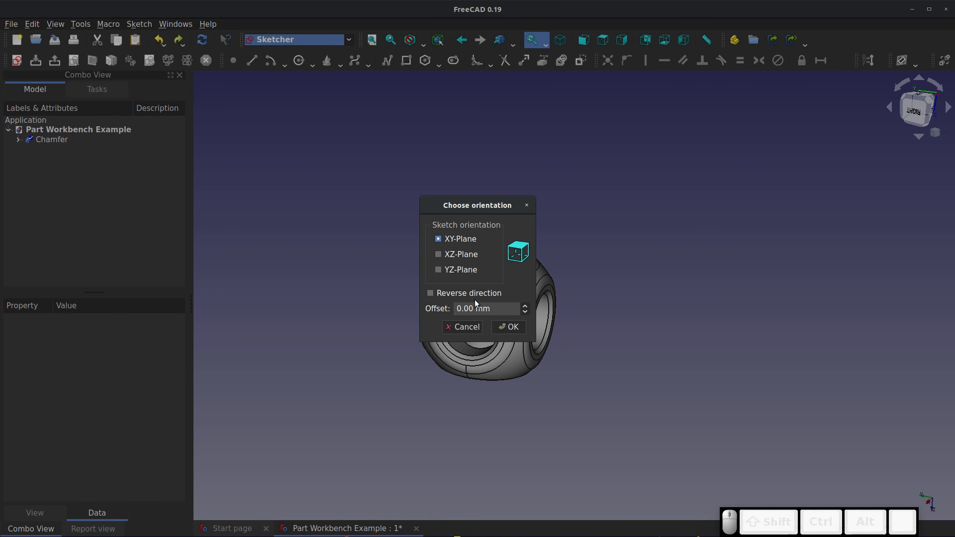
pyautogui.click(441, 270)
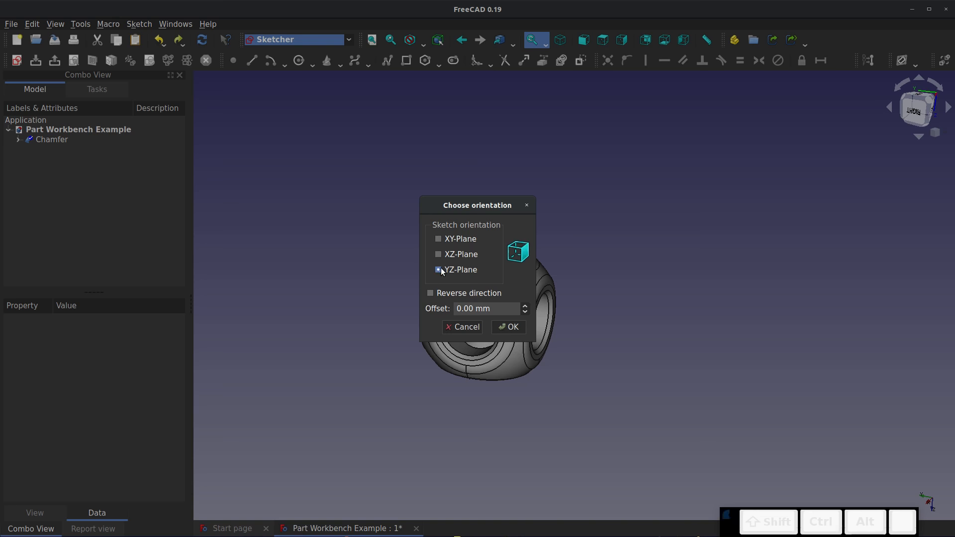
pyautogui.click(449, 255)
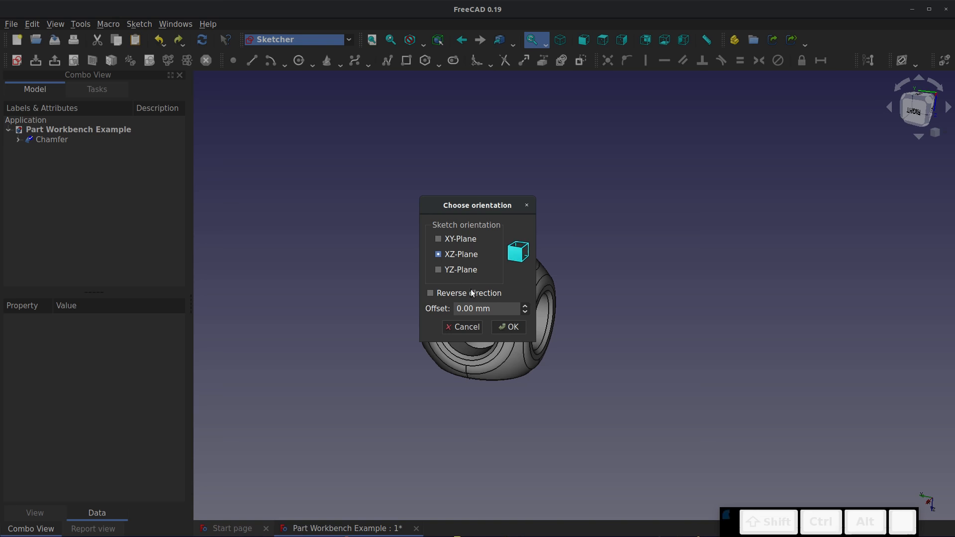
pyautogui.click(518, 327)
# Draw a rectangle above the body, spanning the sketch's vertical axis, and close the sketch
pyautogui.scroll(-3, 515, 351)
pyautogui.click(406, 60)
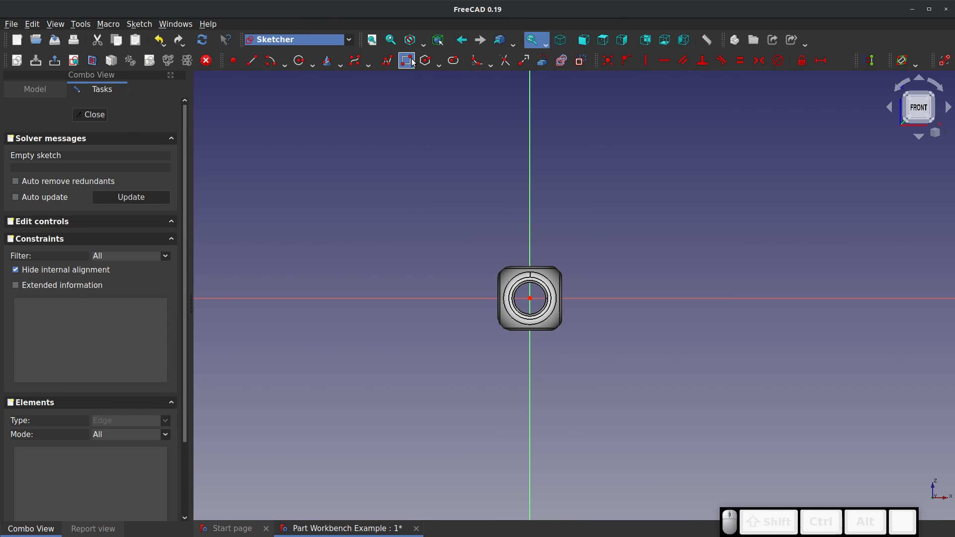
pyautogui.click(462, 112)
pyautogui.click(634, 224)
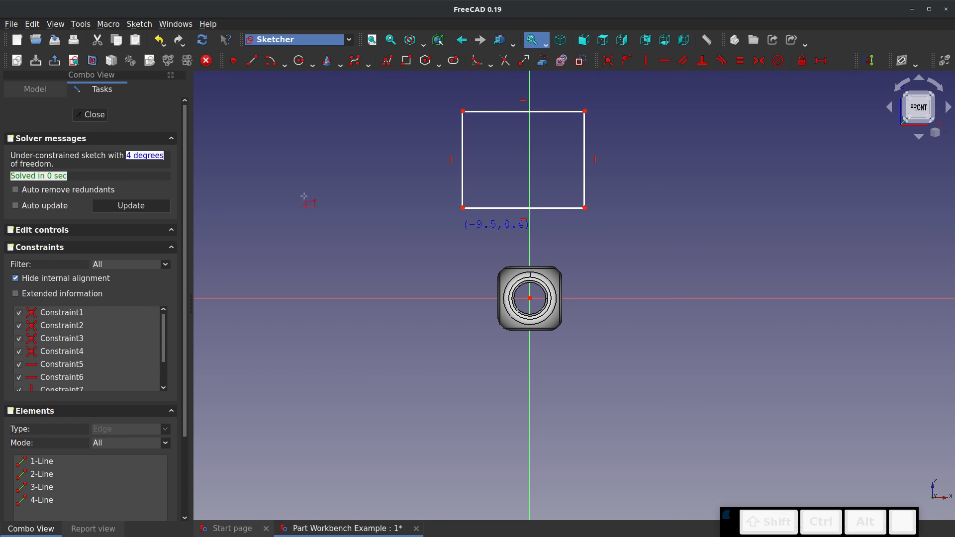
pyautogui.click(91, 115)
# Create a second sketch on the XZ plane with a 50 mm offset and reversed direction
pyautogui.scroll(-4, 375, 303)
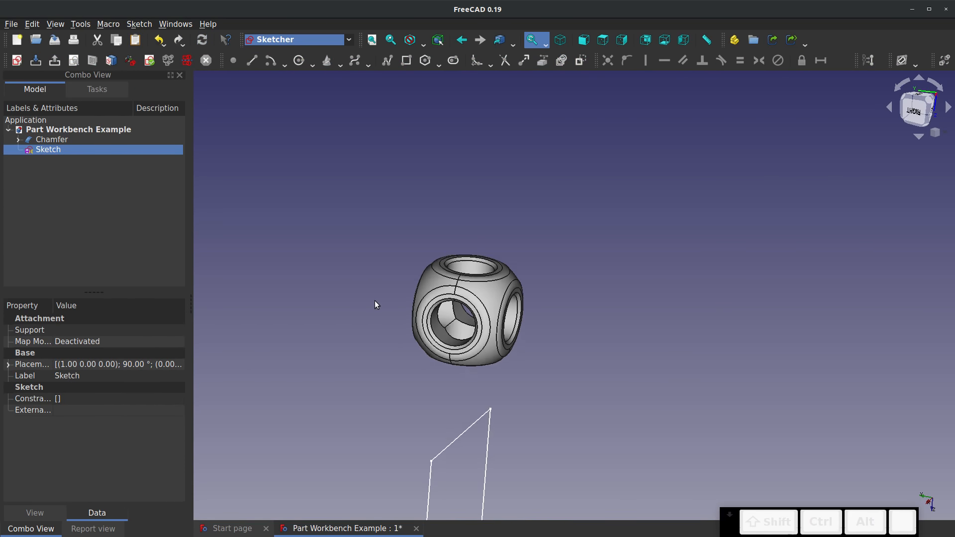
pyautogui.moveTo(514, 419)
pyautogui.mouseDown(button='middle')
pyautogui.moveTo(315, 379)
pyautogui.moveTo(222, 302)
pyautogui.mouseUp(button='middle')
pyautogui.moveTo(222, 302); pyautogui.dragTo(197, 315, button='right')
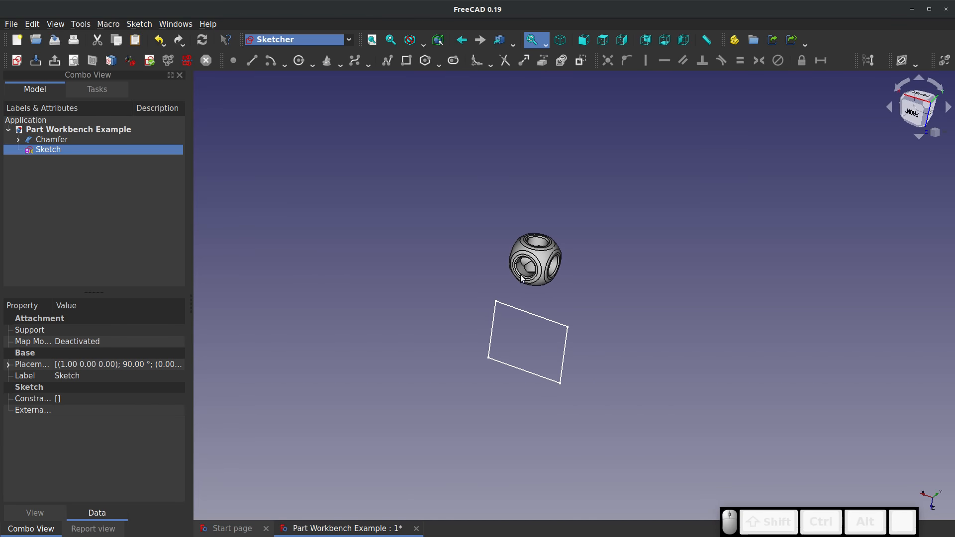
pyautogui.moveTo(526, 272); pyautogui.dragTo(490, 273, button='right')
pyautogui.scroll(2, 661, 234)
pyautogui.moveTo(572, 228)
pyautogui.mouseDown(button='middle')
pyautogui.moveTo(469, 164)
pyautogui.moveTo(448, 215)
pyautogui.mouseUp(button='middle')
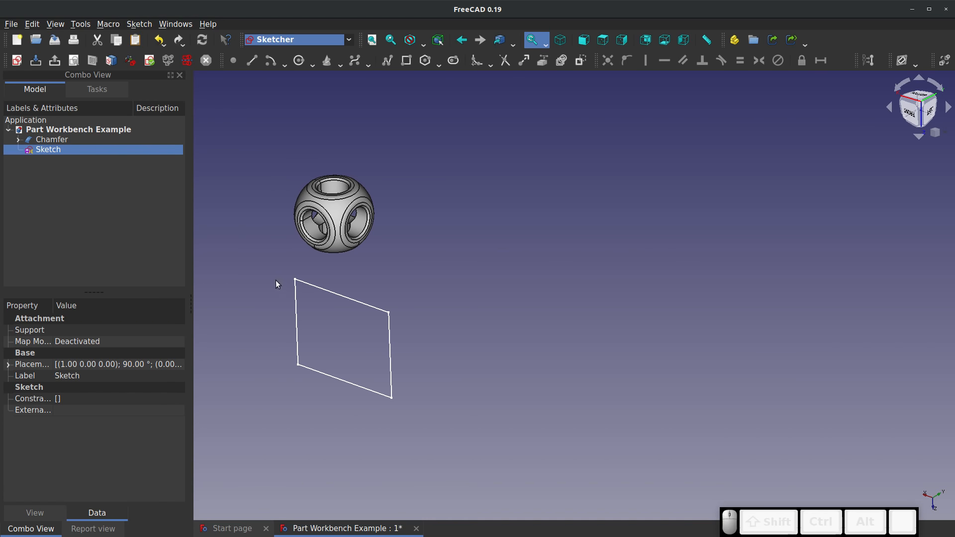
pyautogui.click(238, 165)
pyautogui.click(16, 60)
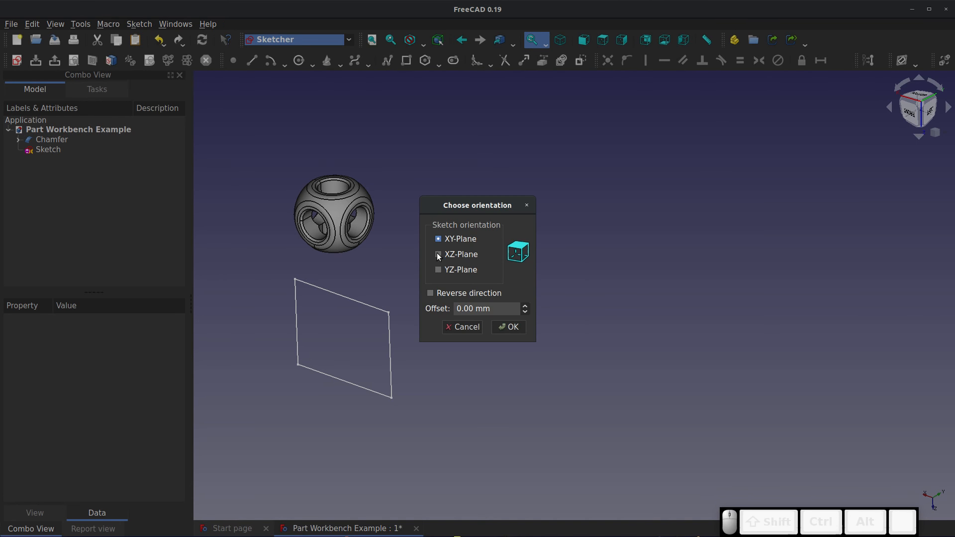
pyautogui.click(438, 255)
pyautogui.moveTo(472, 309); pyautogui.dragTo(426, 299)
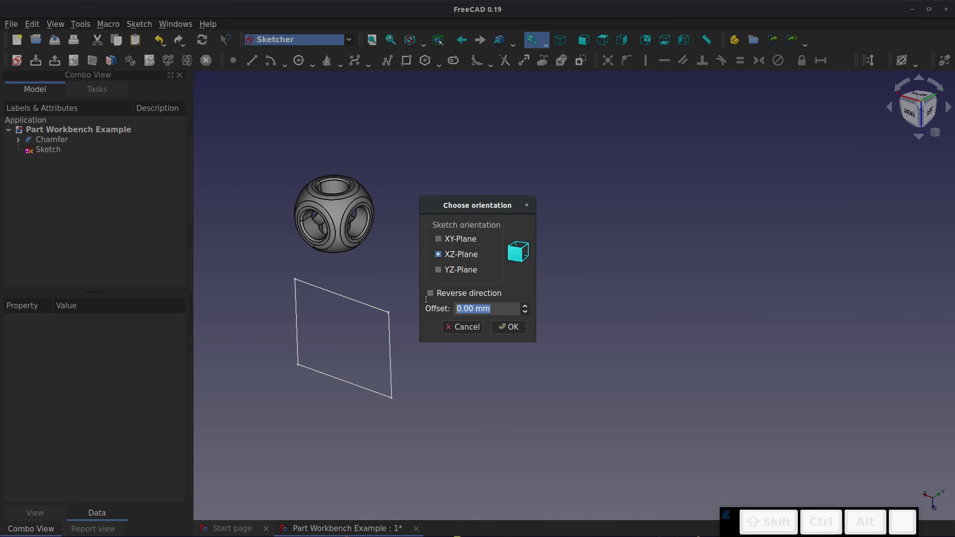
pyautogui.write('50')
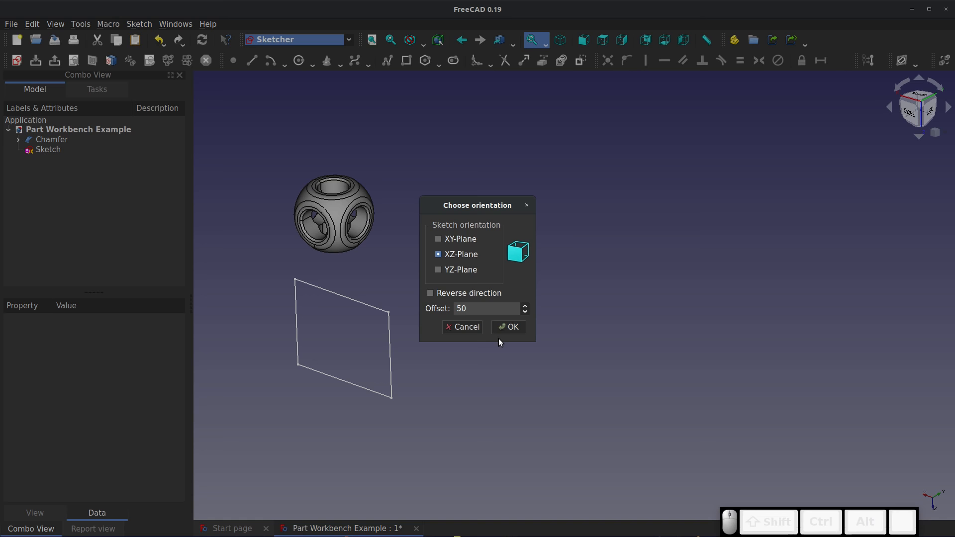
pyautogui.click(431, 293)
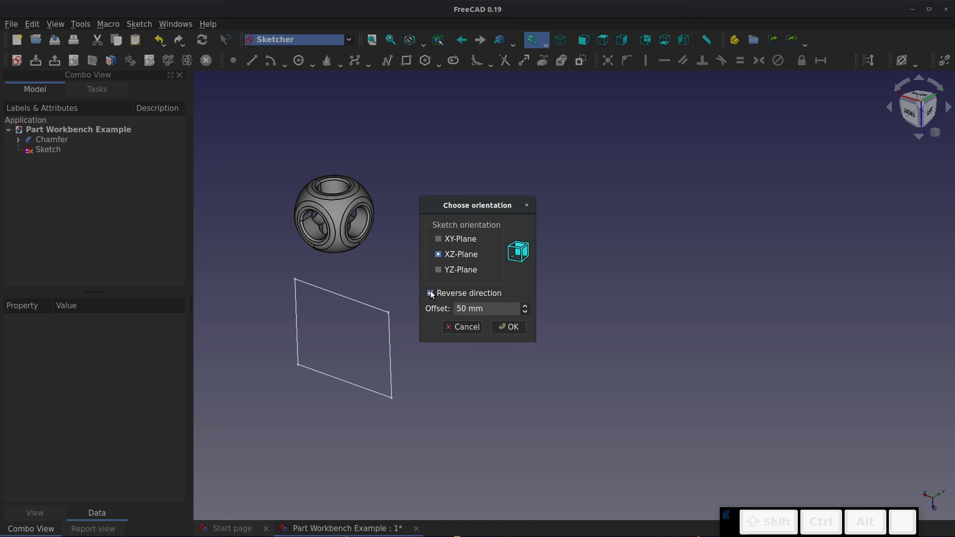
pyautogui.click(509, 328)
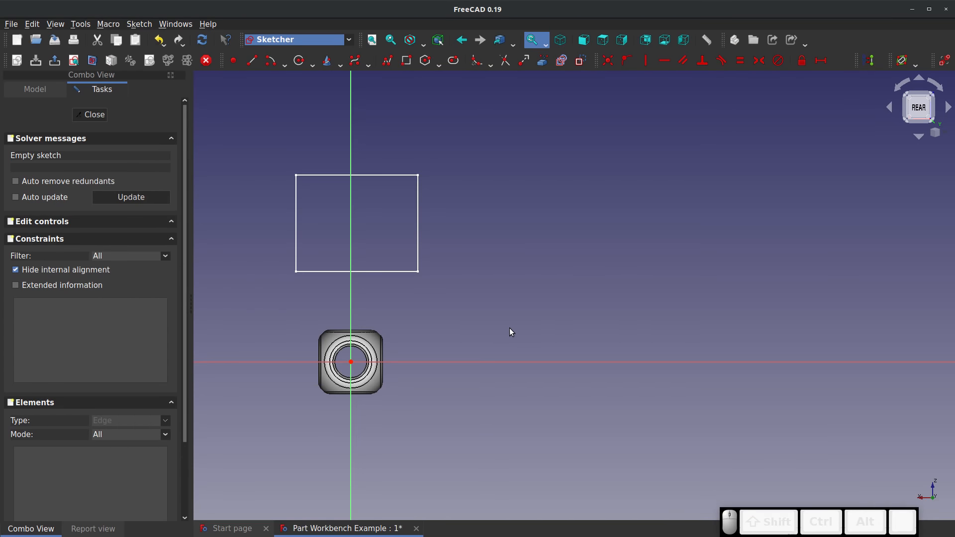
# Draw a tall, narrow rectangle across the vertical axis, above the horizontal axis, in the offset sketch and close it
pyautogui.moveTo(514, 330)
pyautogui.mouseDown(button='middle')
pyautogui.moveTo(339, 369)
pyautogui.moveTo(433, 345)
pyautogui.mouseUp(button='middle')
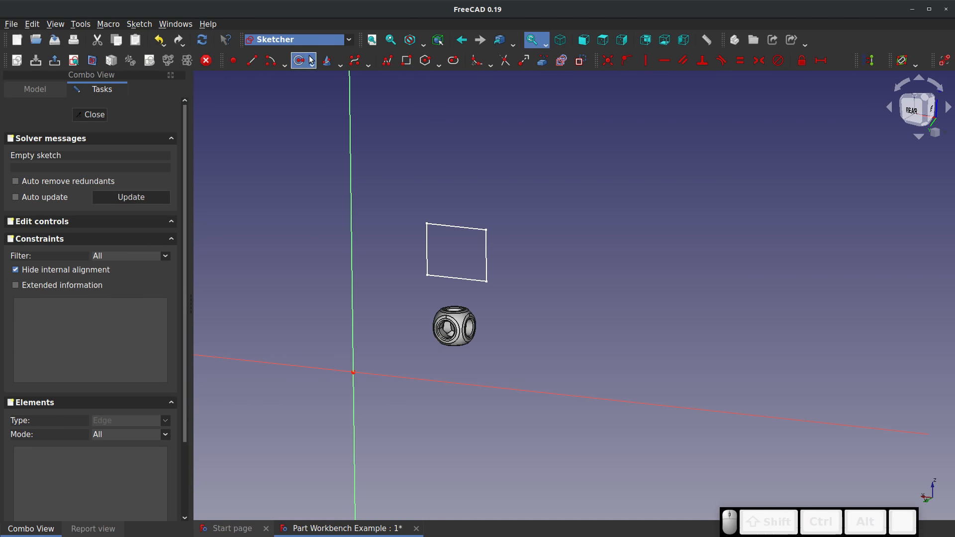
pyautogui.click(406, 61)
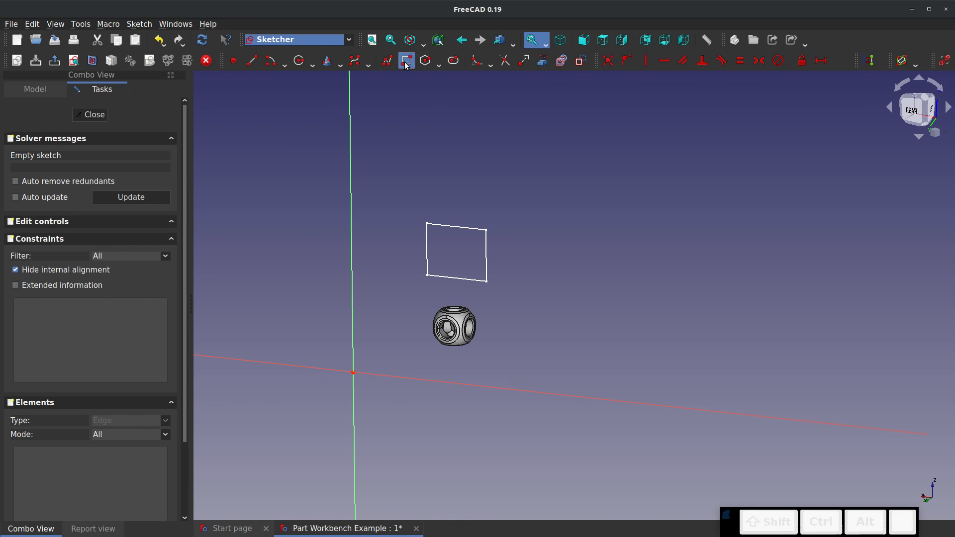
pyautogui.click(329, 165)
pyautogui.click(383, 338)
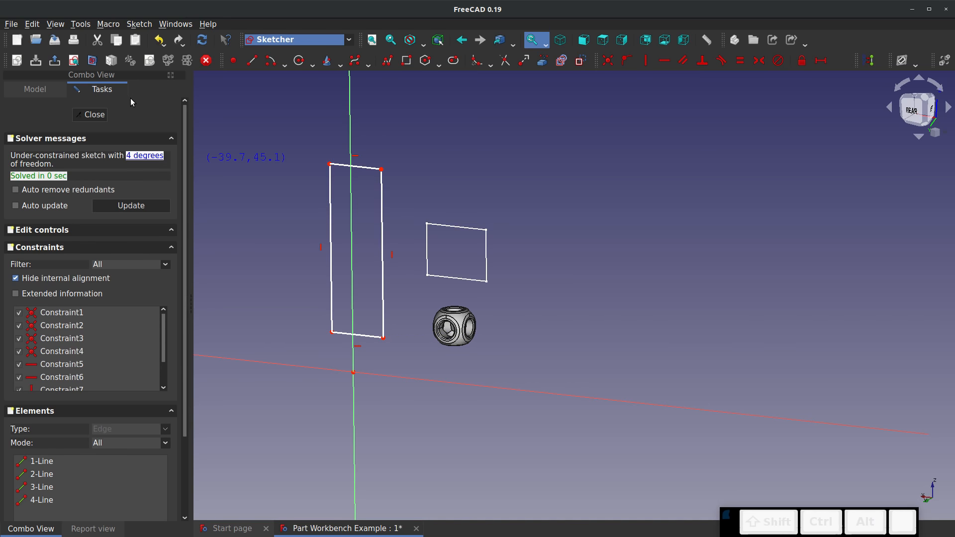
pyautogui.click(93, 117)
pyautogui.click(510, 266)
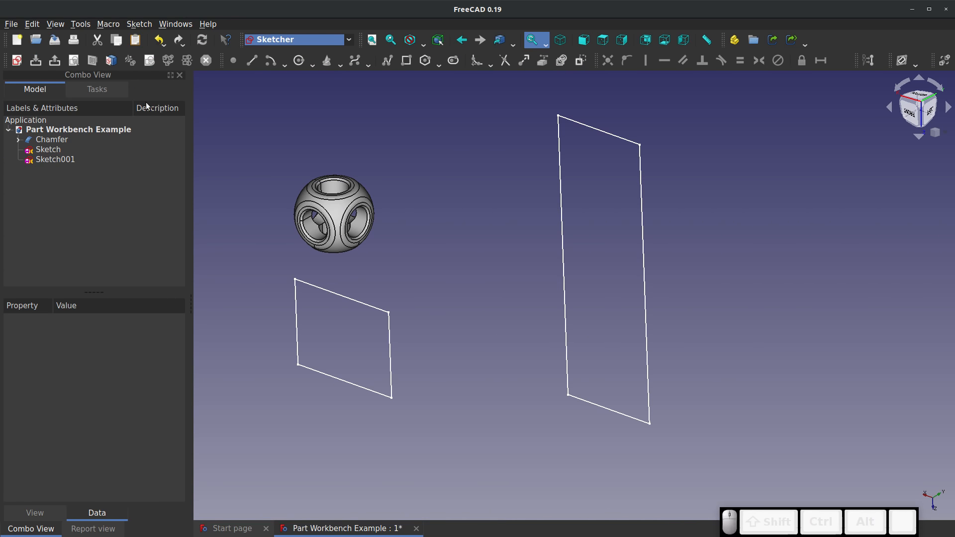
# In the Part workbench, loft a solid between the profiles Sketch and Sketch001
pyautogui.click(345, 44)
pyautogui.click(276, 215)
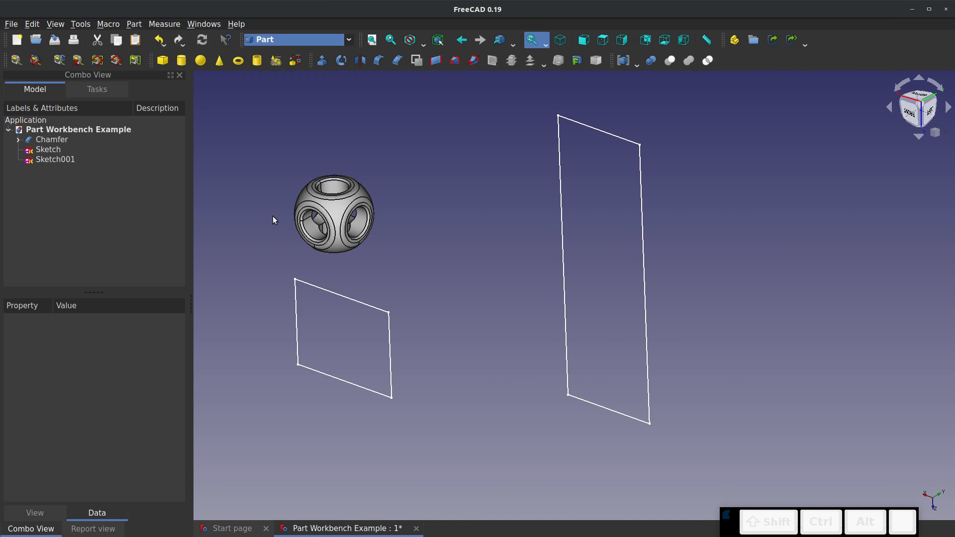
pyautogui.click(455, 63)
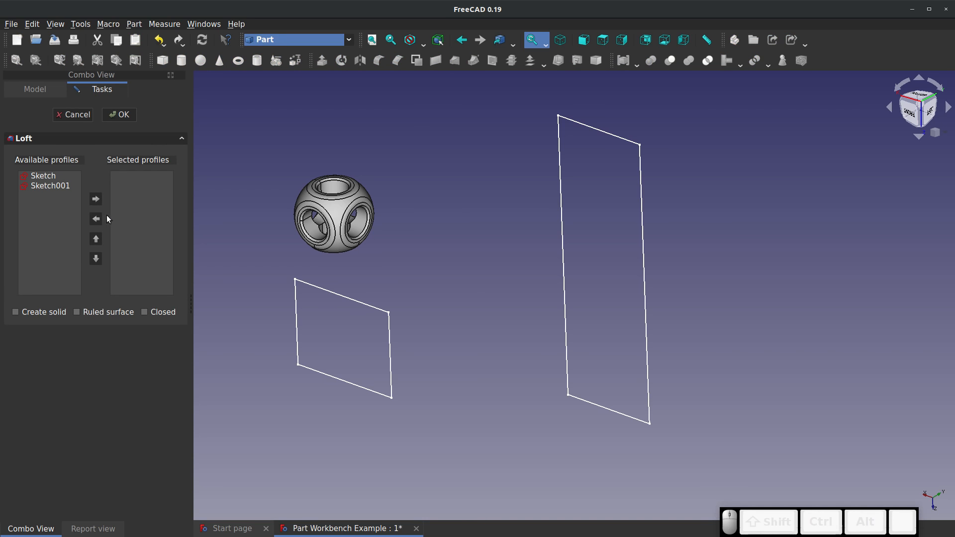
pyautogui.click(52, 178)
pyautogui.click(95, 199)
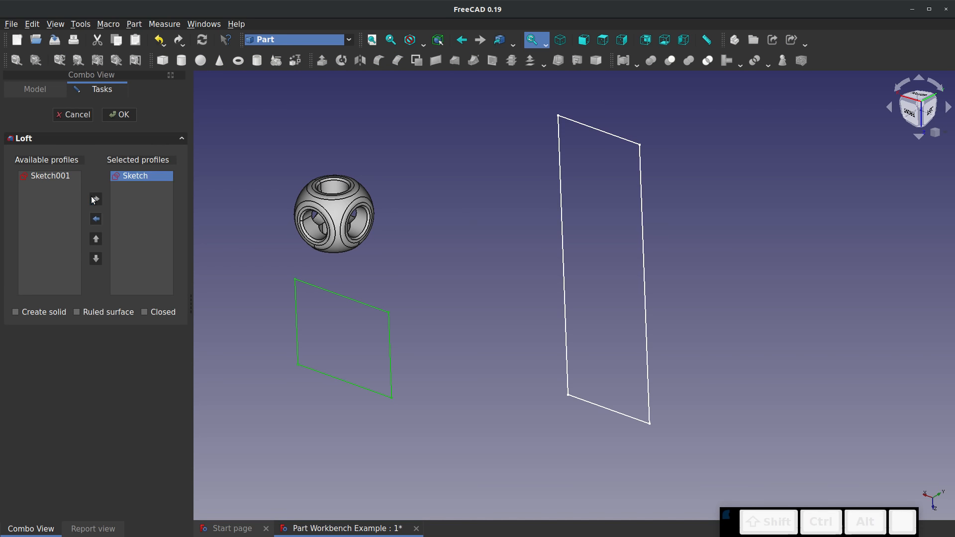
pyautogui.click(47, 177)
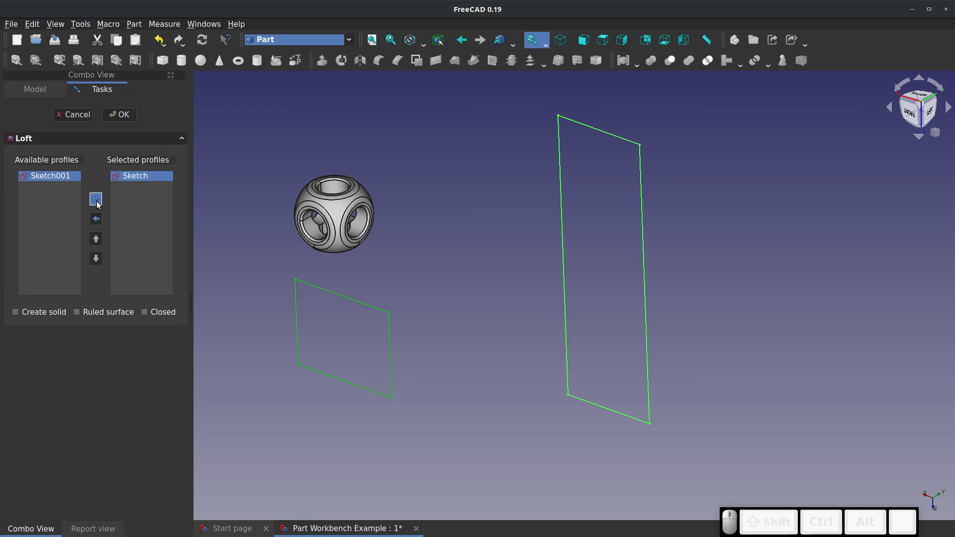
pyautogui.click(95, 199)
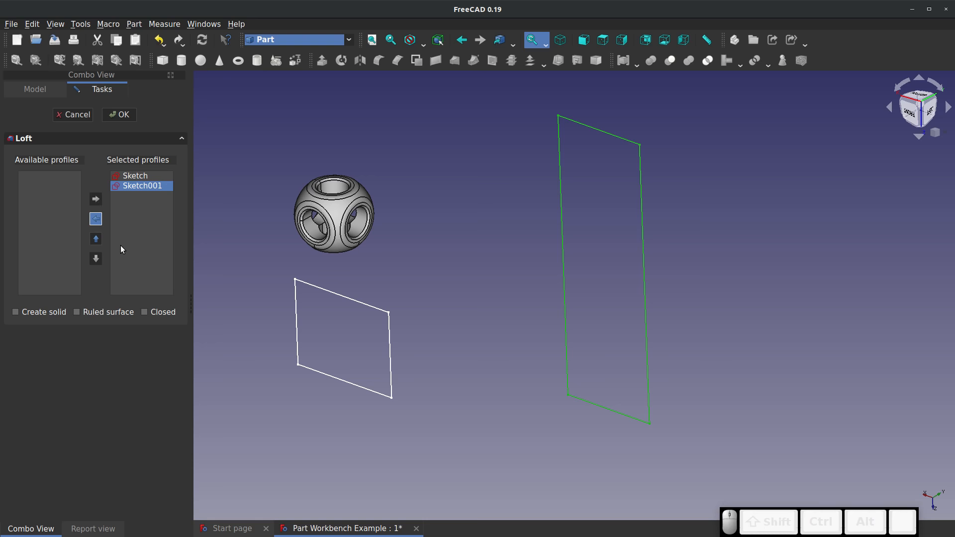
pyautogui.click(15, 312)
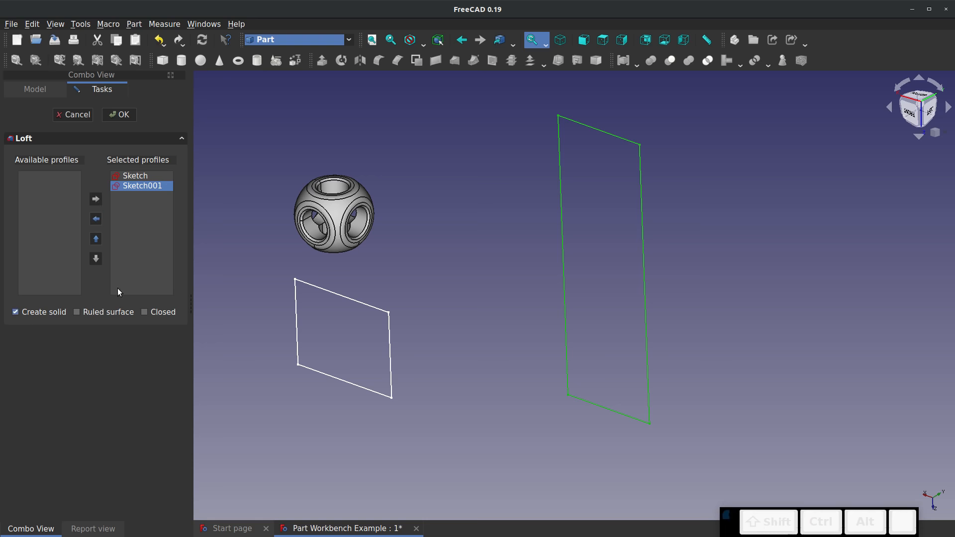
pyautogui.click(119, 115)
pyautogui.click(424, 181)
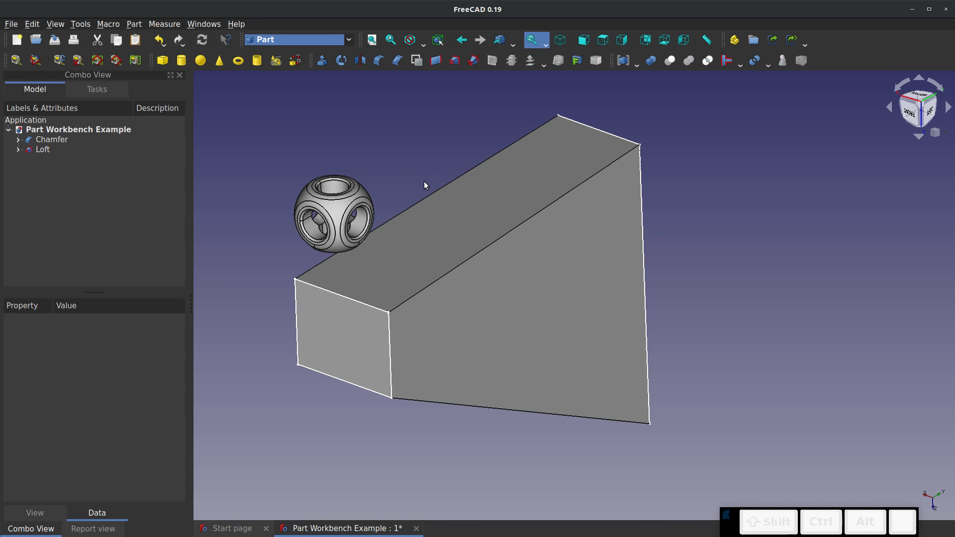
pyautogui.moveTo(424, 181)
pyautogui.mouseDown(button='right')
pyautogui.moveTo(637, 207)
pyautogui.moveTo(339, 170)
pyautogui.moveTo(395, 177)
pyautogui.mouseUp(button='right')
pyautogui.moveTo(639, 294); pyautogui.dragTo(387, 270, button='right')
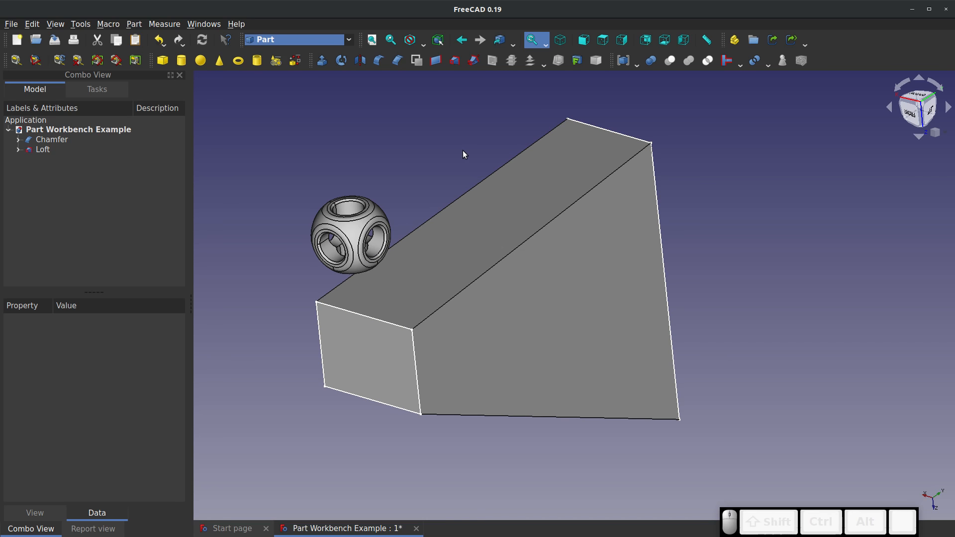
# Delete the loft, keeping its two profile sketches
pyautogui.click(43, 149)
pyautogui.press('Delete')
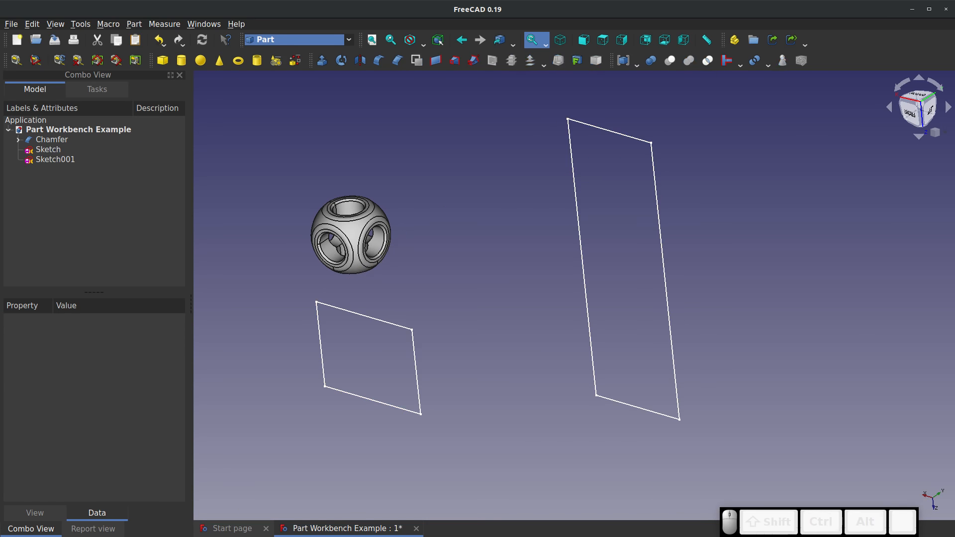
# Switch to the Sketcher workbench and create a new sketch on the XY plane with a 0 mm offset
pyautogui.click(326, 39)
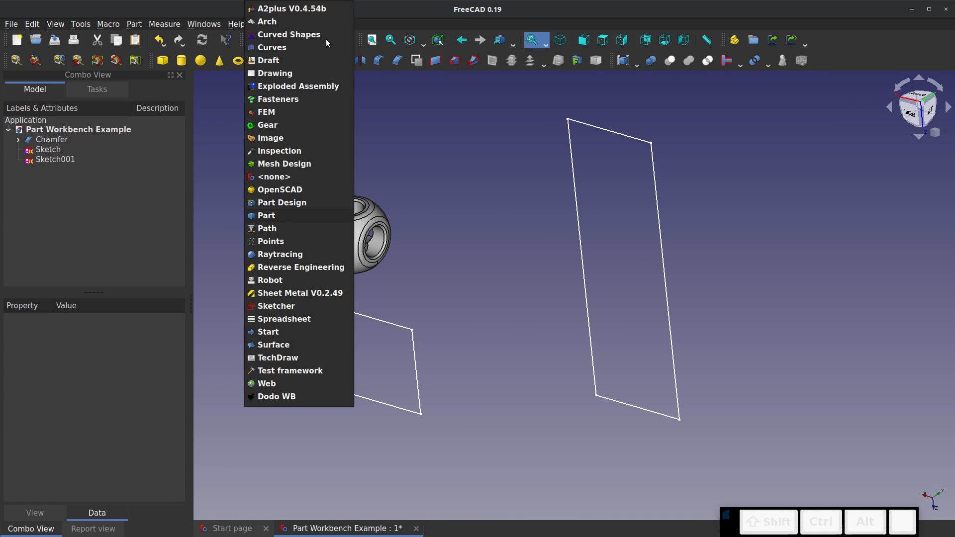
pyautogui.click(264, 311)
pyautogui.click(16, 61)
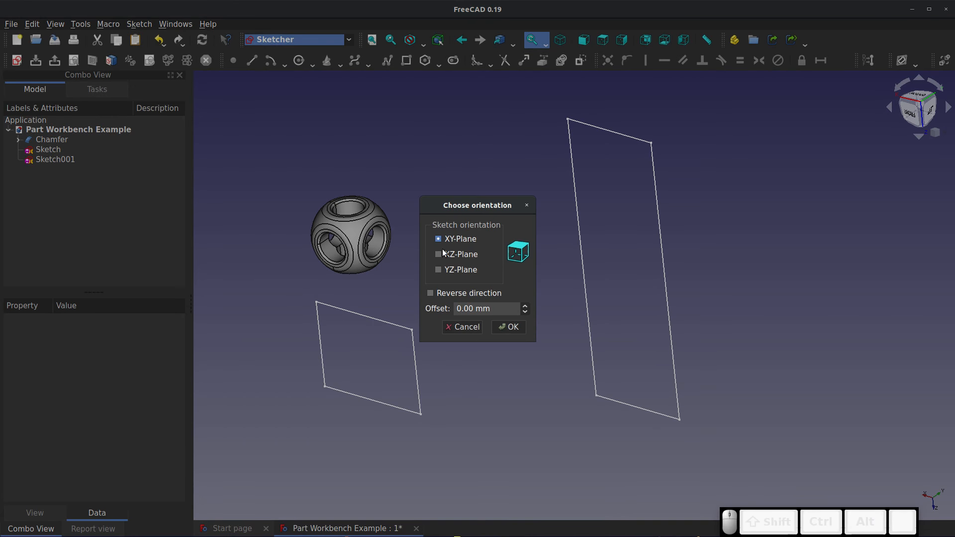
pyautogui.click(508, 327)
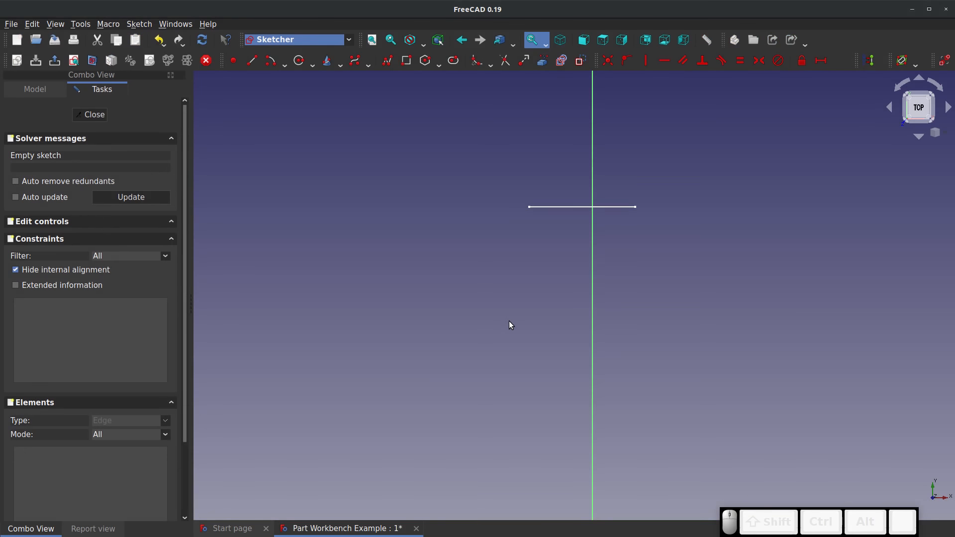
pyautogui.scroll(3, 607, 456)
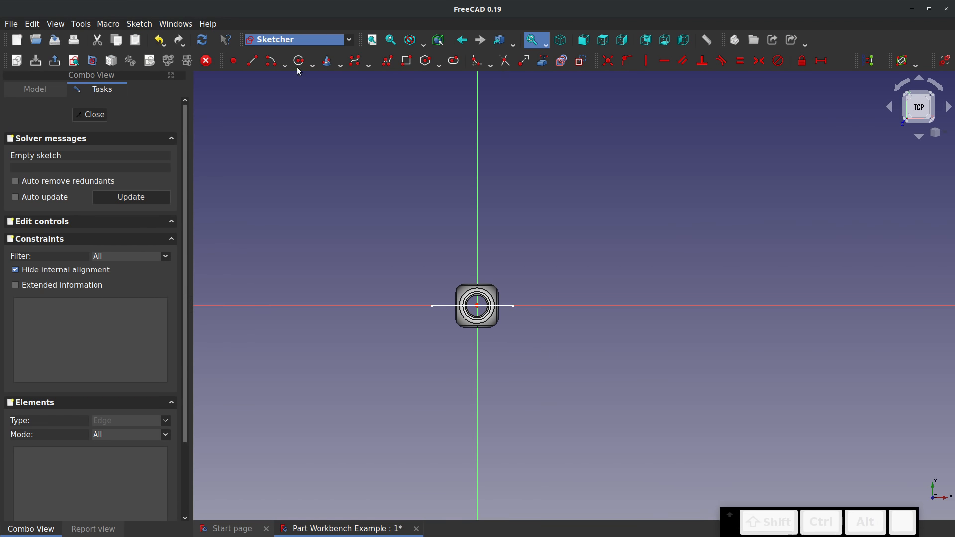
# Draw a line from the origin straight up, ending on the sketch's vertical axis
pyautogui.click(254, 61)
pyautogui.rightClick(449, 224)
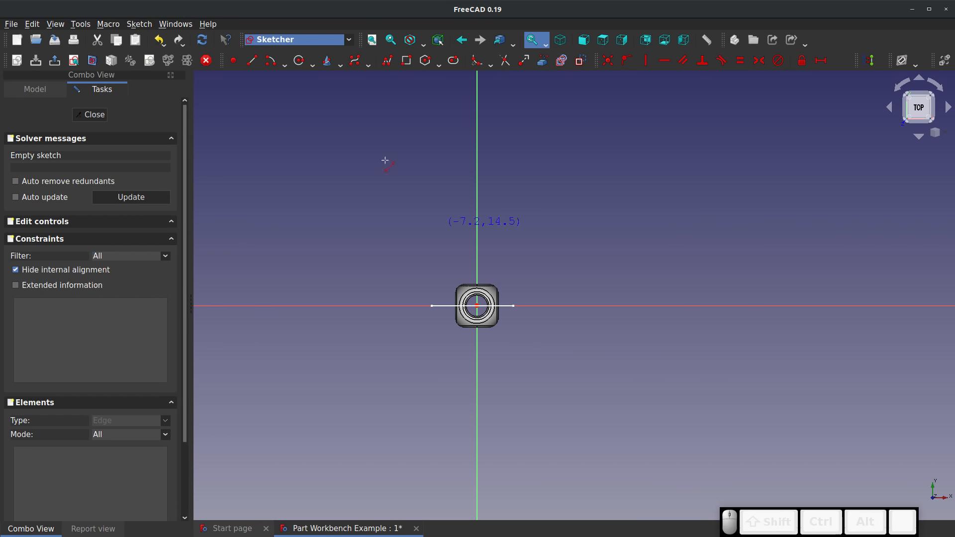
pyautogui.click(275, 61)
pyautogui.click(477, 306)
pyautogui.click(477, 115)
pyautogui.scroll(-5, 398, 313)
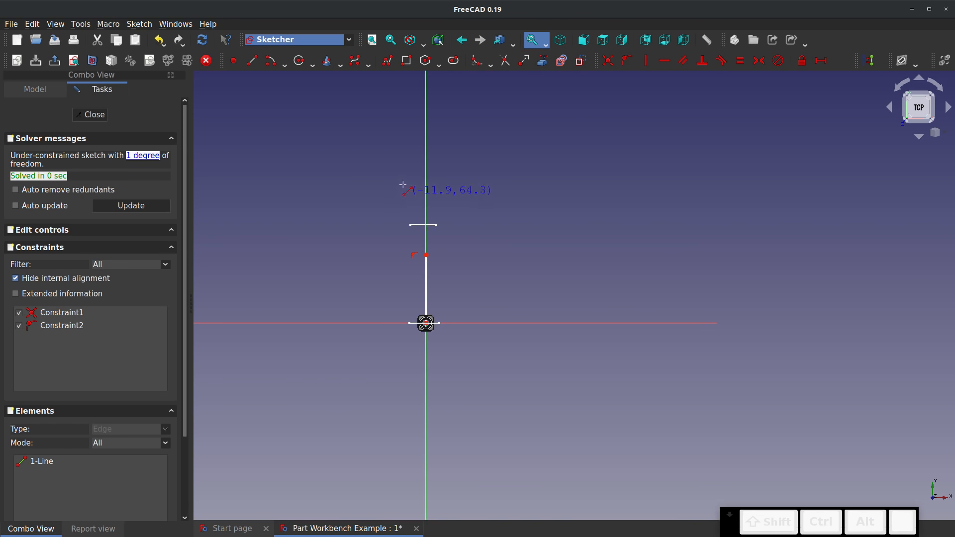
# Draw an arc by centre and endpoints, centred far right of the vertical axis, running upward from the line's upper end
pyautogui.scroll(2, 402, 185)
pyautogui.click(274, 61)
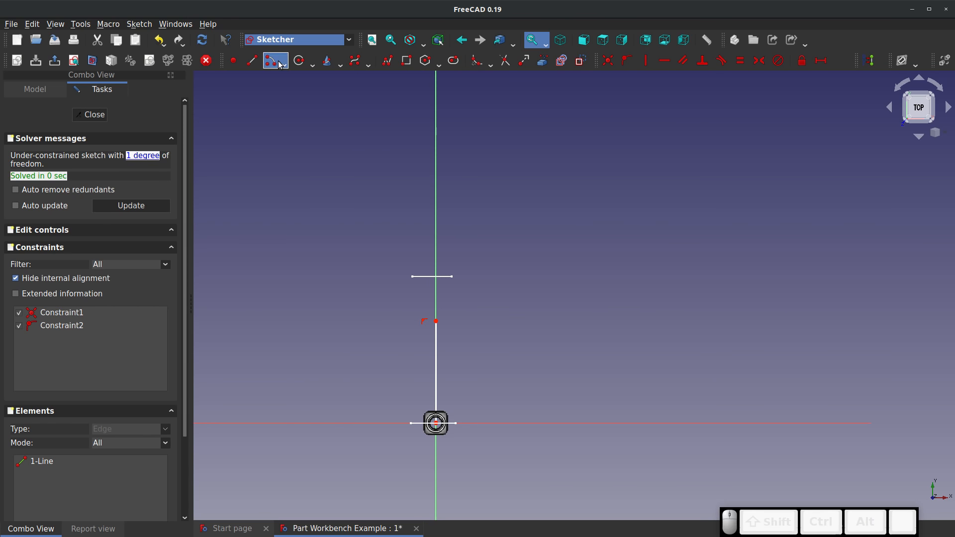
pyautogui.click(767, 263)
pyautogui.click(436, 321)
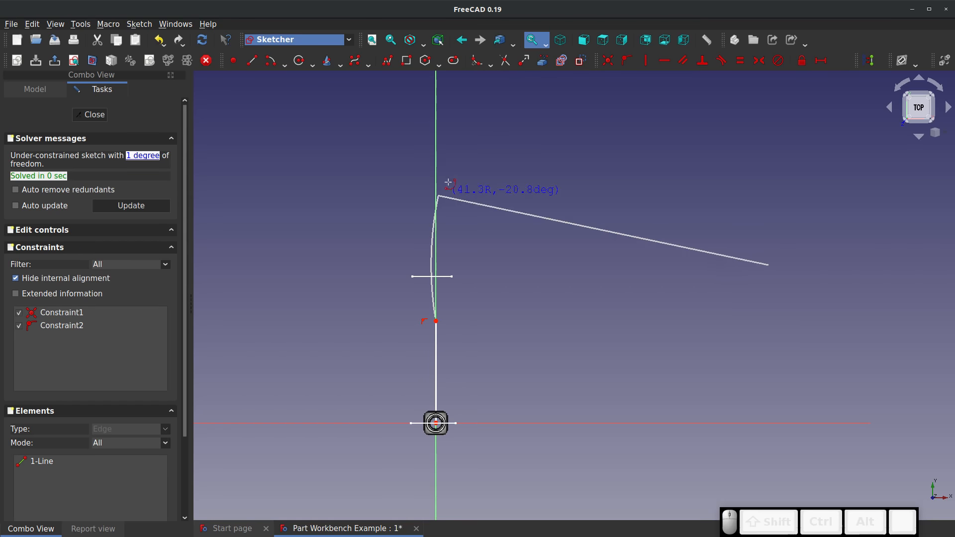
pyautogui.click(455, 124)
pyautogui.scroll(3, 446, 334)
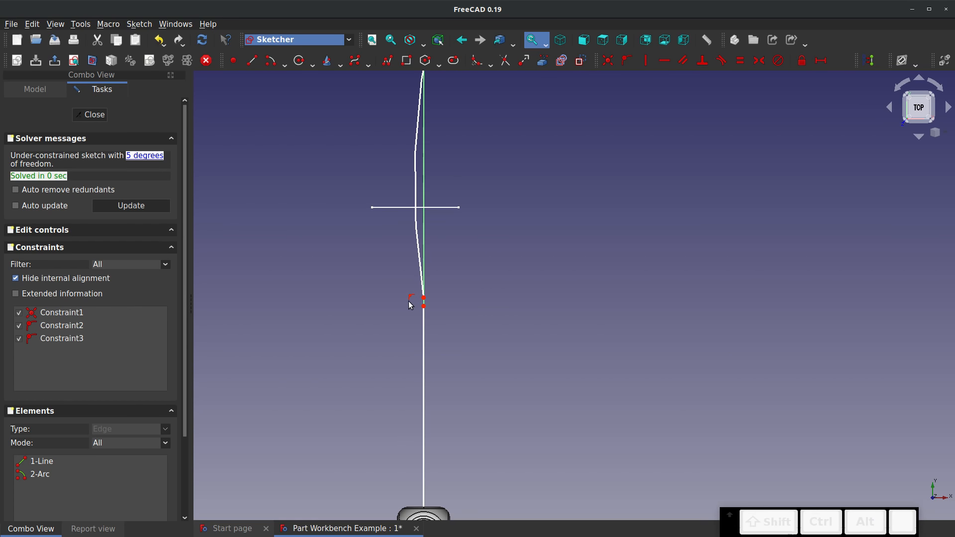
# Constrain the line's upper end and the arc's start horizontally to each other, and make the arc tangent to the line
pyautogui.click(423, 298)
pyautogui.click(423, 306)
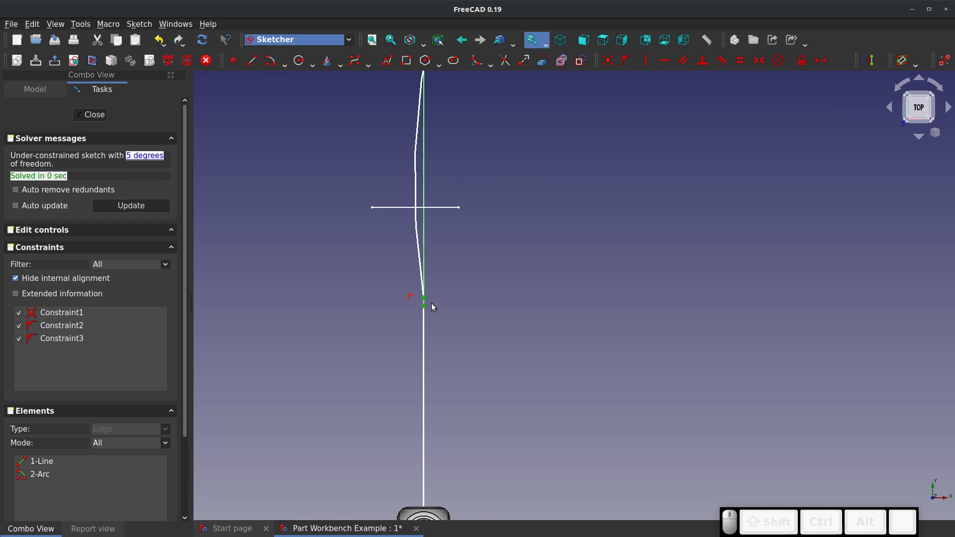
pyautogui.press('h')
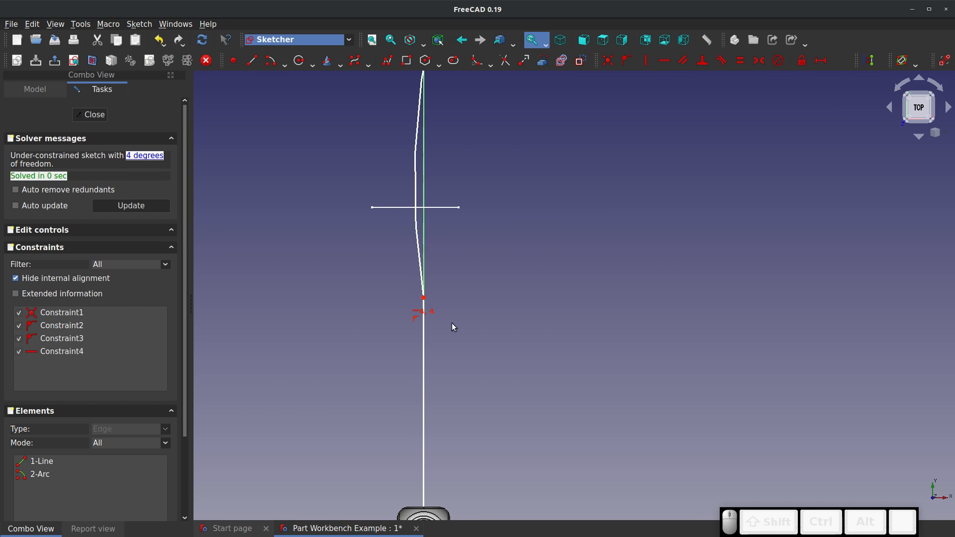
pyautogui.click(420, 277)
pyautogui.click(422, 342)
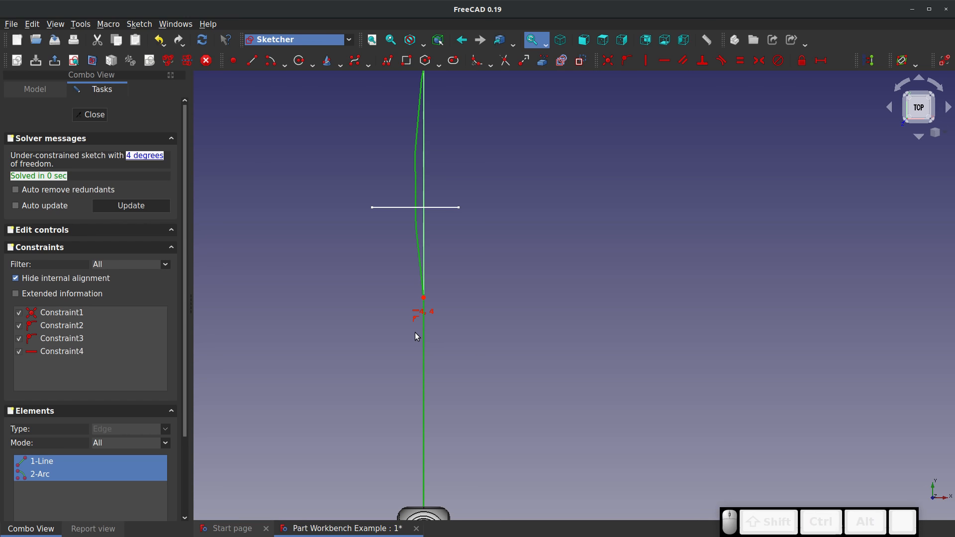
pyautogui.press('t')
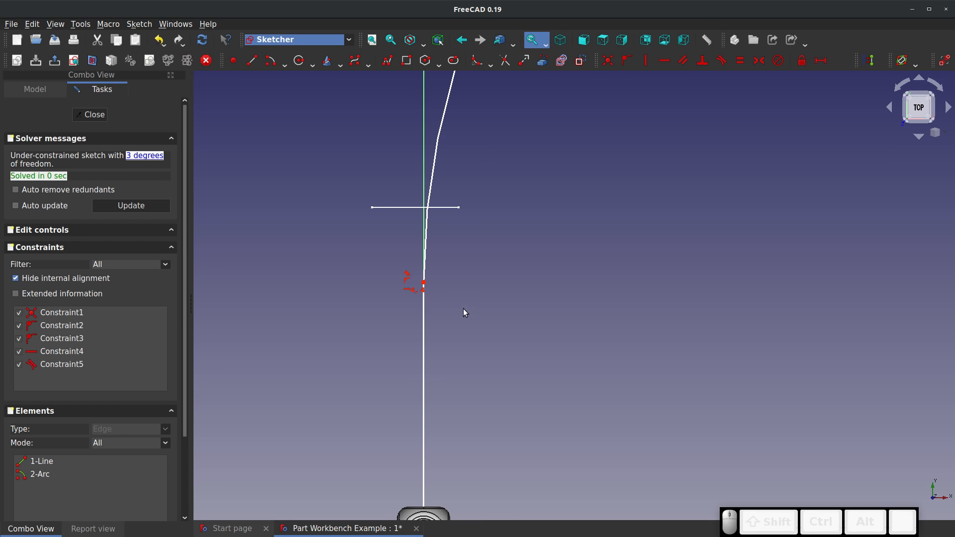
# Reshape the path by moving the line-arc junction farther up the axis and the arc's free end up and right; close the sketch
pyautogui.moveTo(423, 283); pyautogui.dragTo(426, 119)
pyautogui.scroll(-5, 347, 297)
pyautogui.scroll(-1, 347, 297)
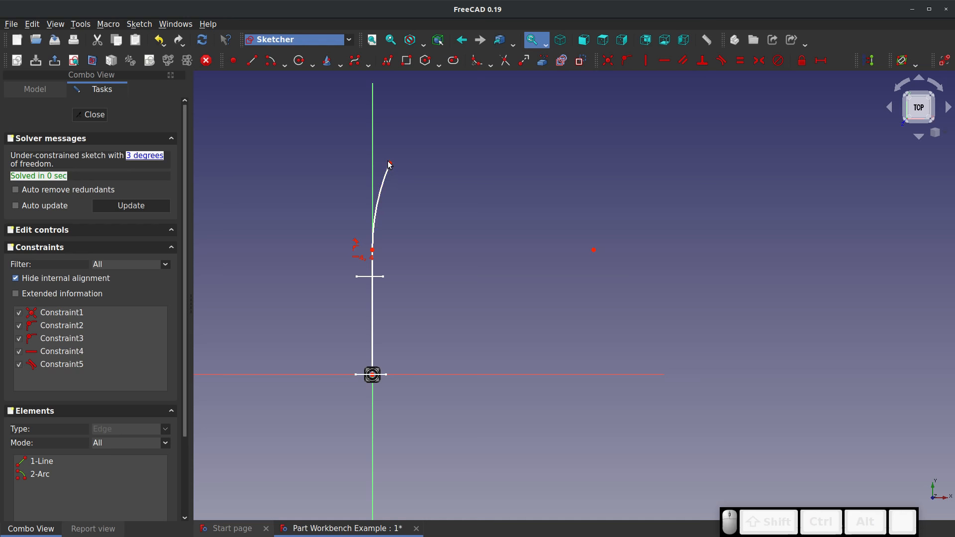
pyautogui.moveTo(389, 163); pyautogui.dragTo(443, 98)
pyautogui.click(90, 115)
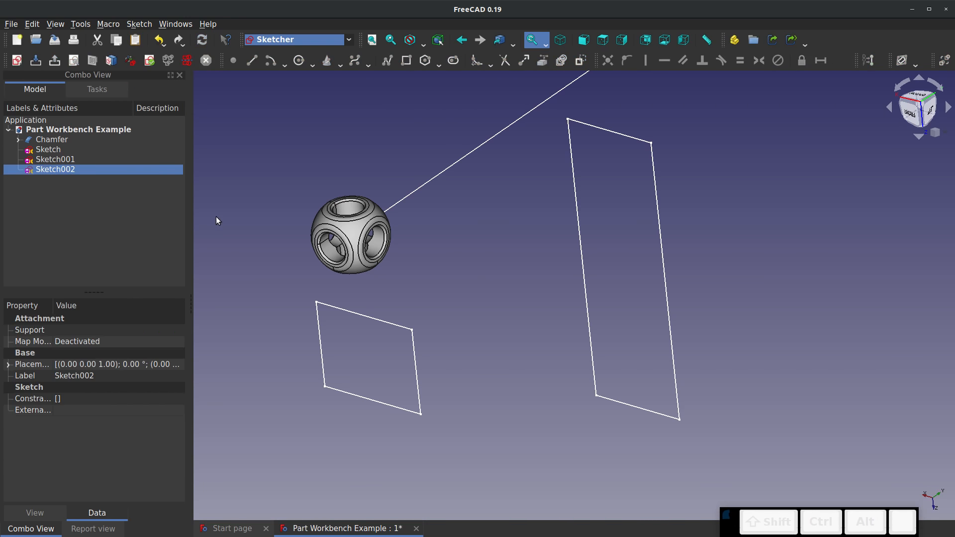
pyautogui.click(457, 300)
pyautogui.scroll(-3, 458, 309)
pyautogui.scroll(-2, 461, 253)
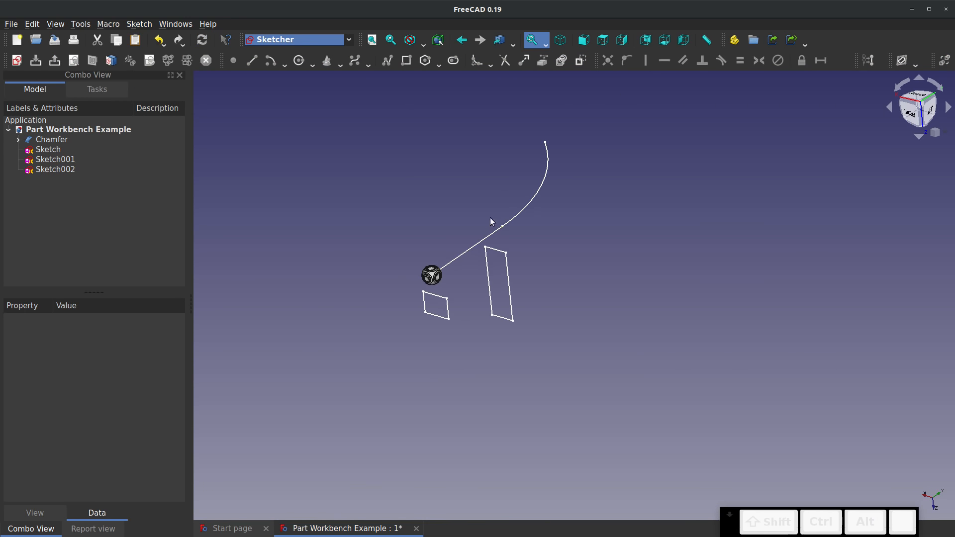
pyautogui.scroll(4, 534, 164)
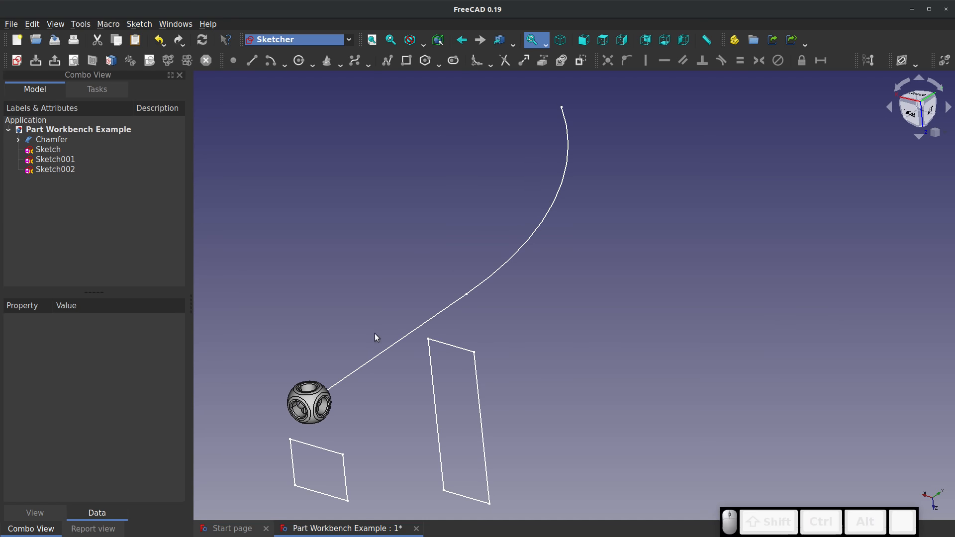
# In the Part workbench, sweep the Sketch profile along the straight line edge of the path sketch, without creating a solid
pyautogui.click(348, 40)
pyautogui.click(292, 216)
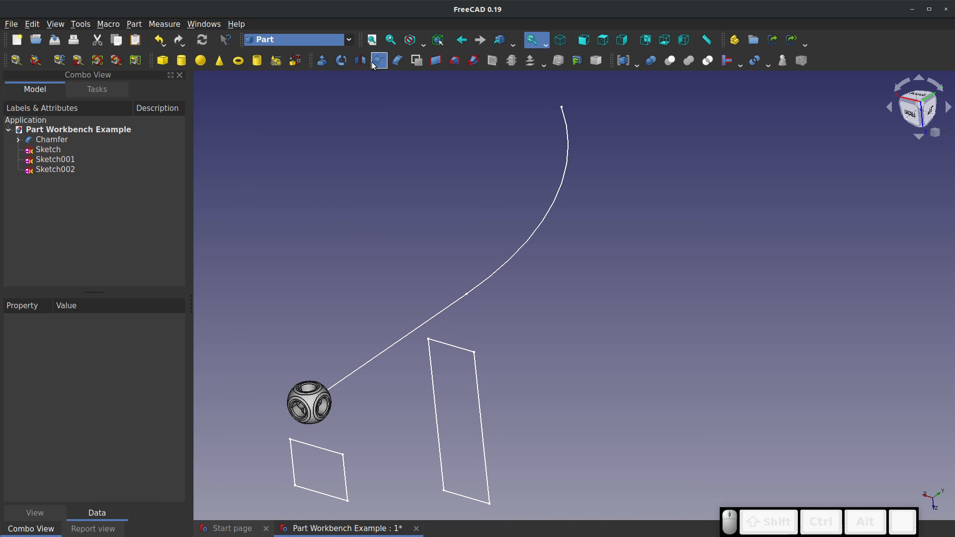
pyautogui.click(474, 61)
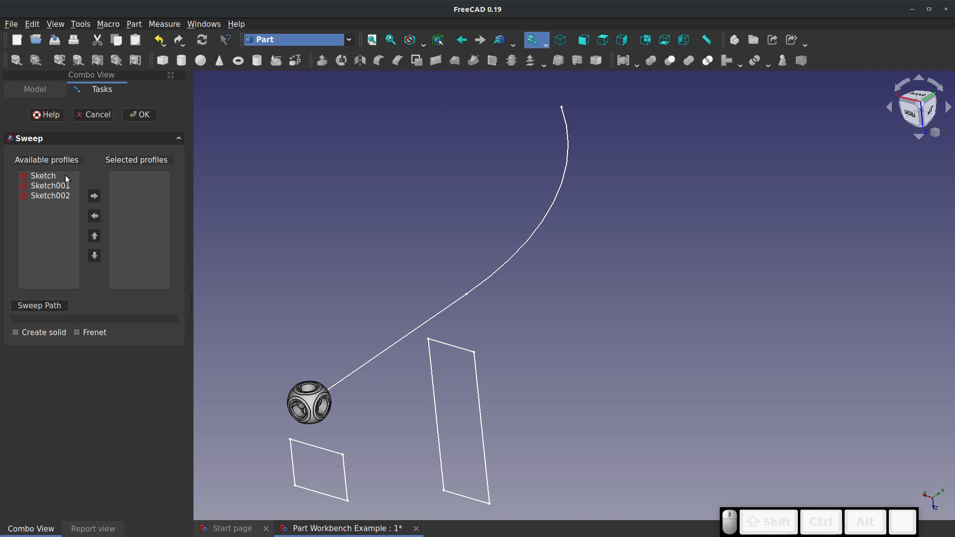
pyautogui.click(46, 176)
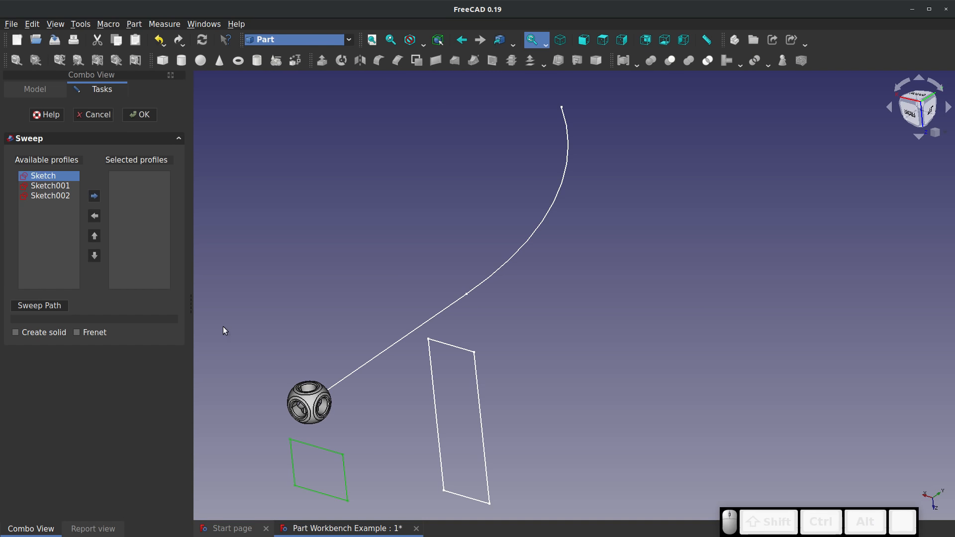
pyautogui.click(94, 195)
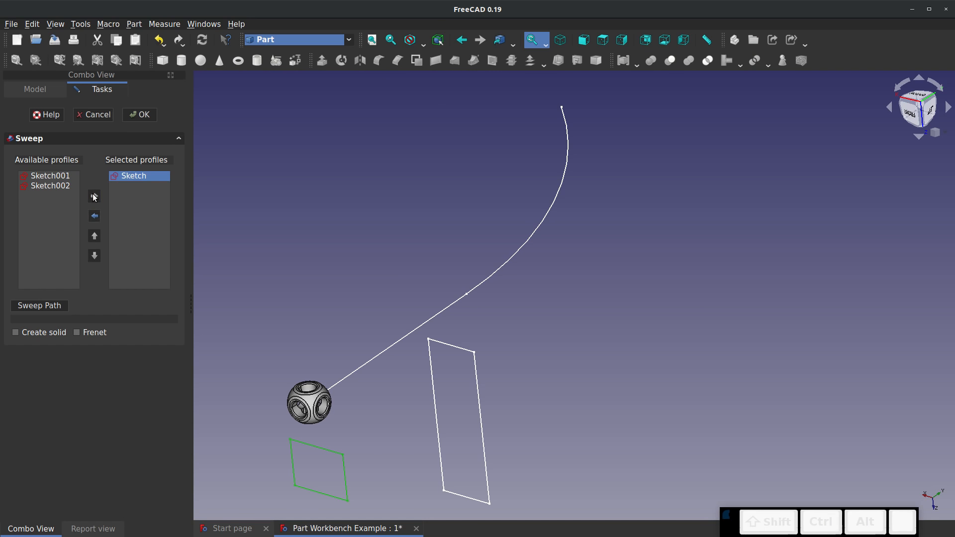
pyautogui.click(48, 307)
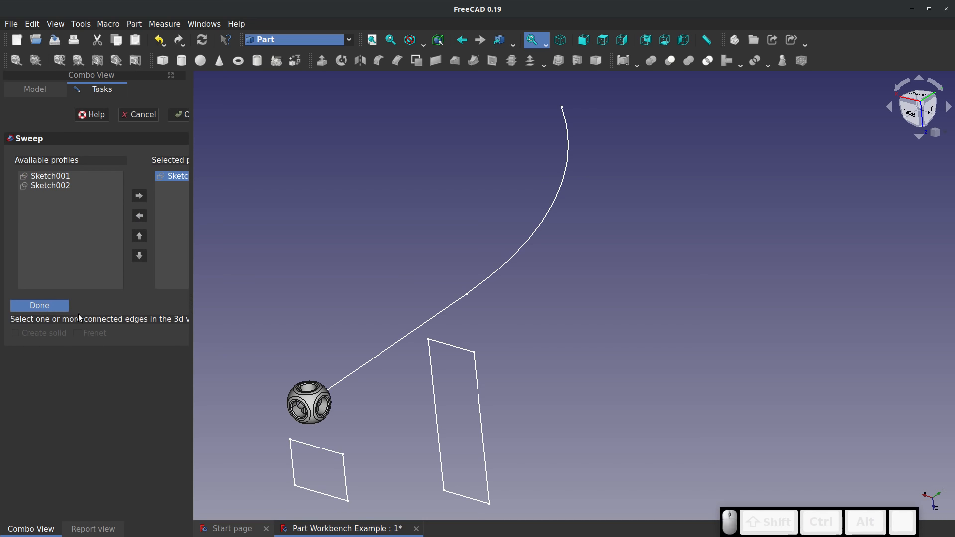
pyautogui.click(355, 369)
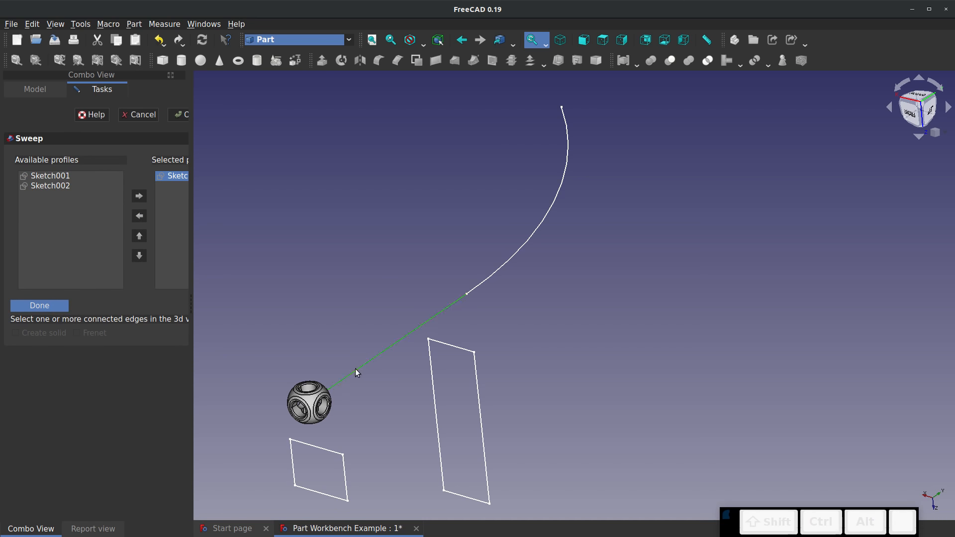
pyautogui.click(49, 304)
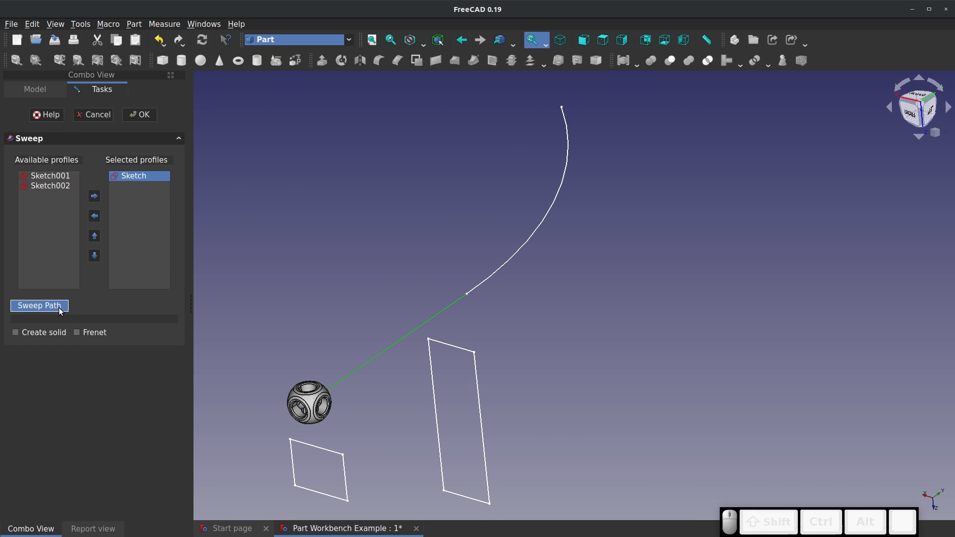
pyautogui.click(146, 119)
pyautogui.moveTo(419, 410)
pyautogui.mouseDown(button='middle')
pyautogui.moveTo(373, 398)
pyautogui.moveTo(379, 383)
pyautogui.moveTo(412, 393)
pyautogui.mouseUp(button='middle')
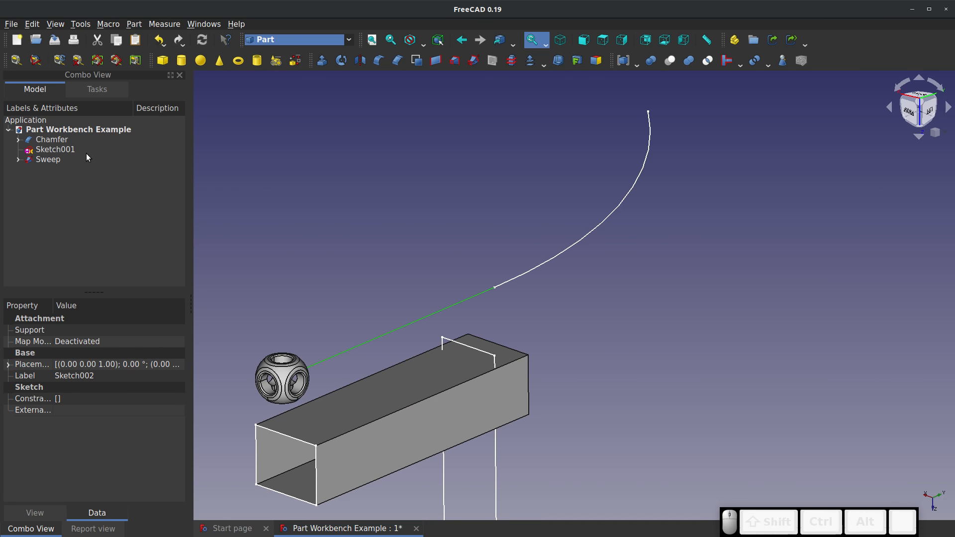
# Delete the existing sweep and sweep the Sketch profile along both the line and arc edges of Sketch002, creating a solid
pyautogui.rightClick(55, 159)
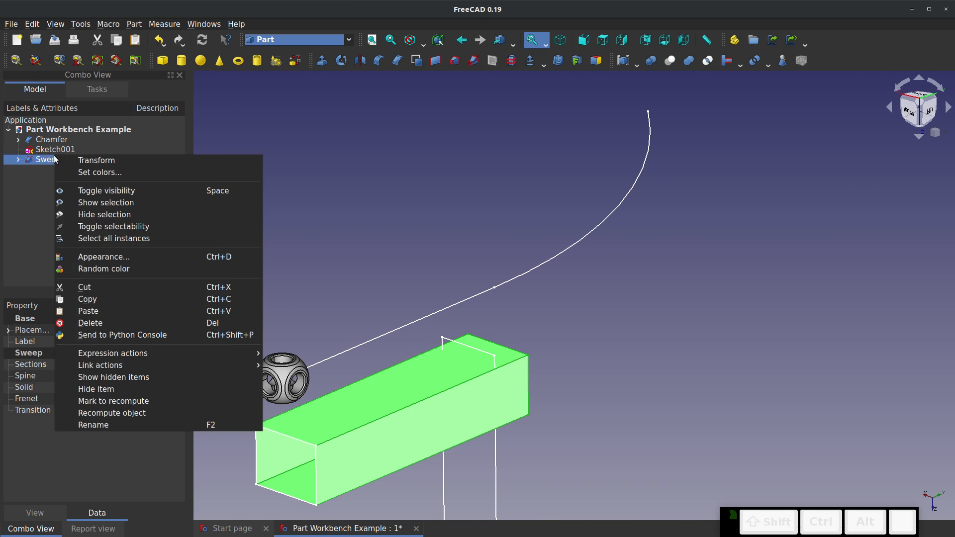
pyautogui.click(78, 324)
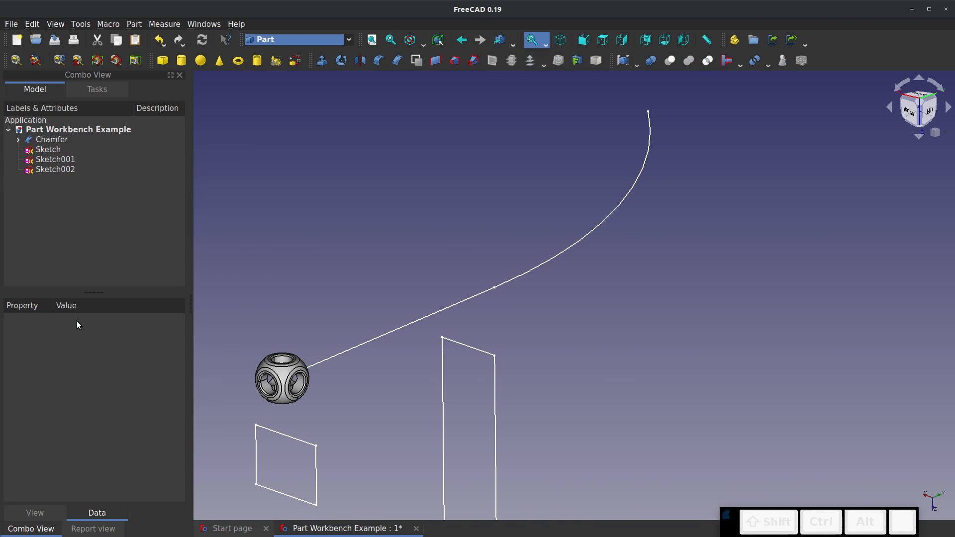
pyautogui.click(473, 61)
pyautogui.click(41, 176)
pyautogui.click(95, 196)
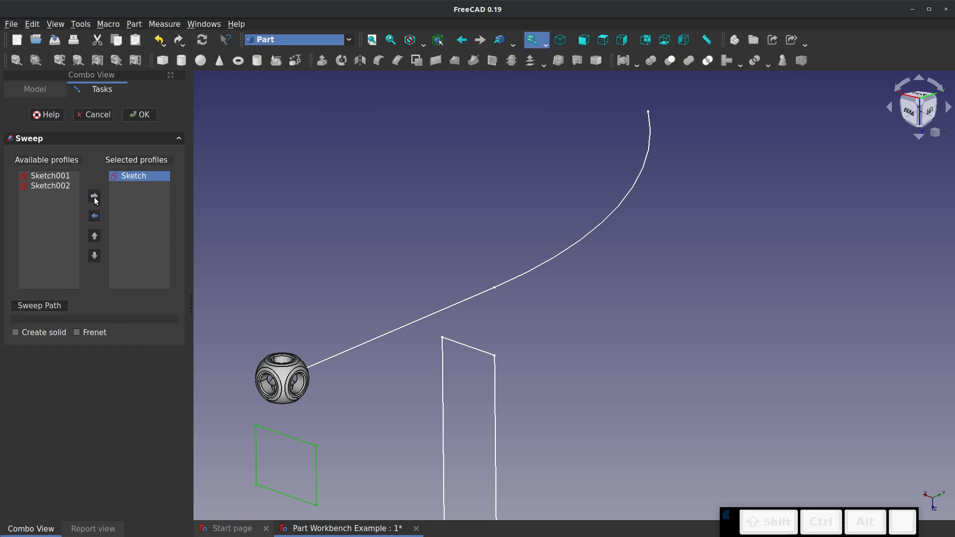
pyautogui.click(37, 306)
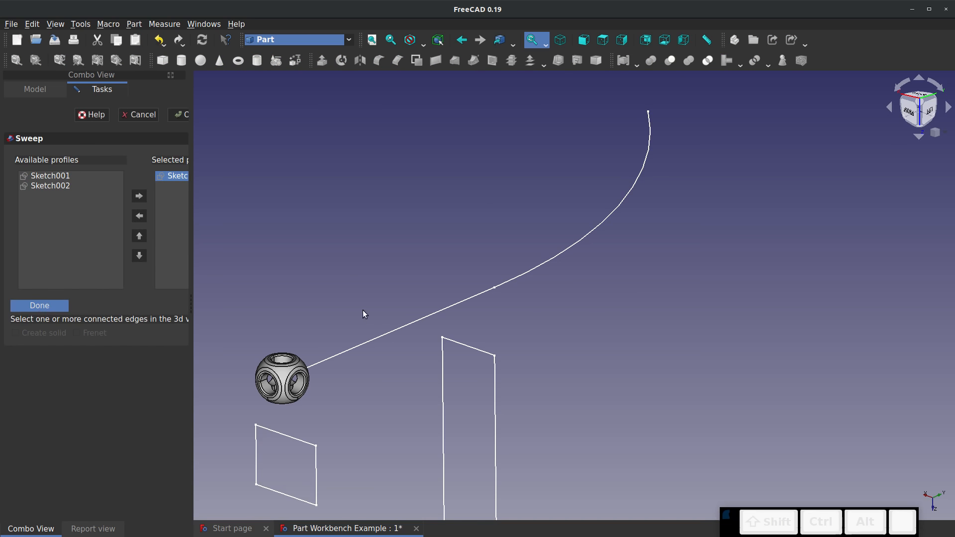
pyautogui.keyDown('ctrl'); pyautogui.click(412, 326); pyautogui.keyUp('ctrl')
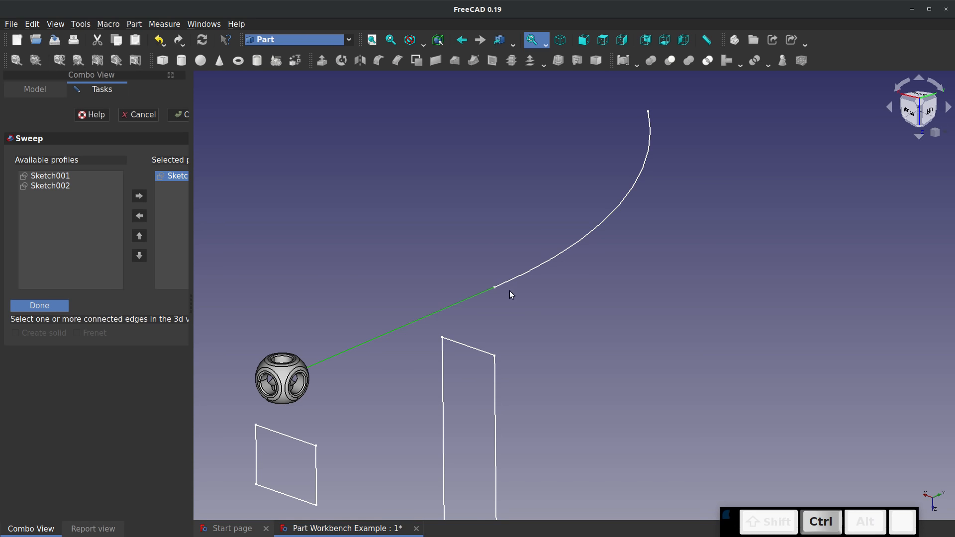
pyautogui.keyDown('ctrl'); pyautogui.click(511, 281); pyautogui.keyUp('ctrl')
pyautogui.click(34, 305)
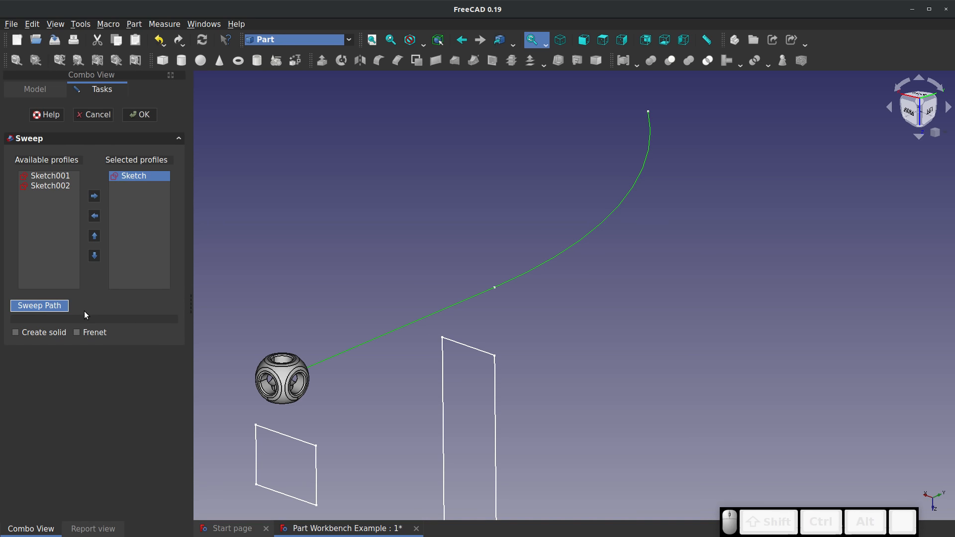
pyautogui.click(16, 332)
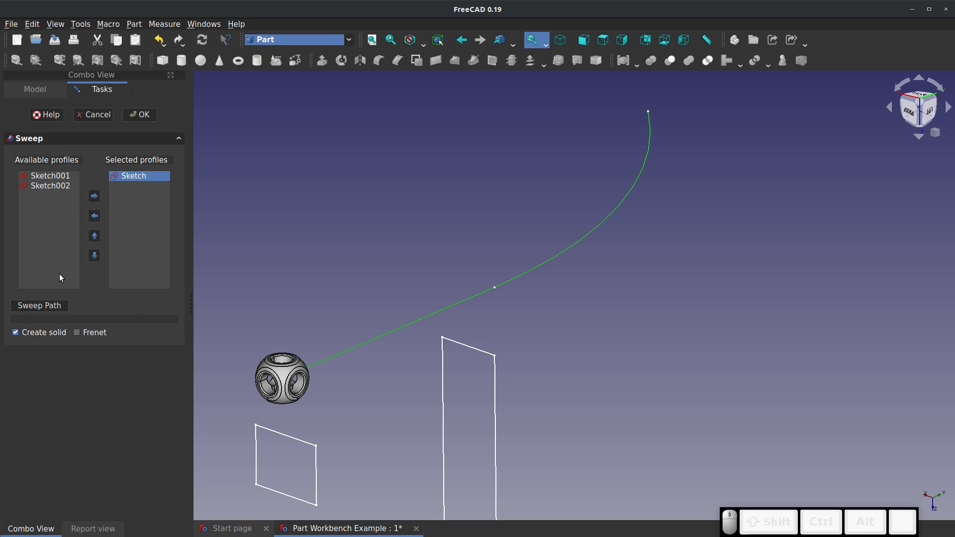
pyautogui.click(140, 115)
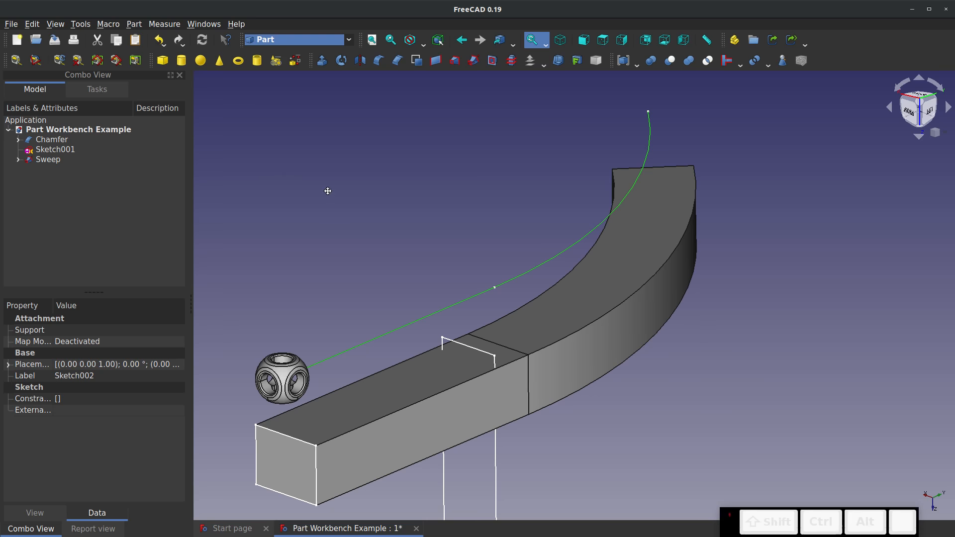
# Examine the solid sweep's curved end, straight section and closed end faces from several sides
pyautogui.moveTo(305, 192); pyautogui.dragTo(568, 351, button='middle')
pyautogui.scroll(3, 316, 145)
pyautogui.moveTo(317, 145); pyautogui.dragTo(394, 286, button='middle')
pyautogui.scroll(-4, 393, 289)
pyautogui.scroll(2, 283, 145)
pyautogui.scroll(4, 294, 149)
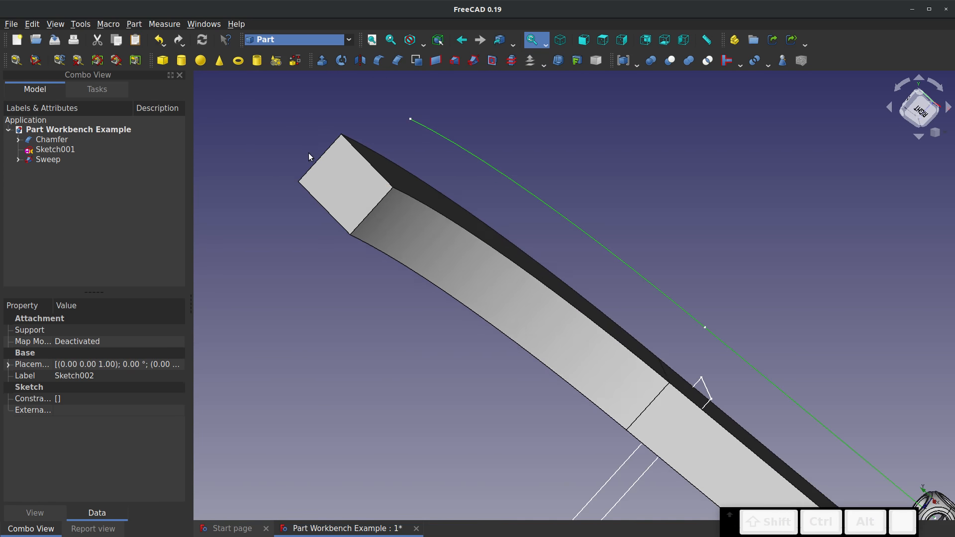
pyautogui.scroll(-6, 309, 154)
pyautogui.moveTo(503, 251); pyautogui.dragTo(228, 210, button='middle')
pyautogui.moveTo(712, 355); pyautogui.dragTo(550, 386, button='middle')
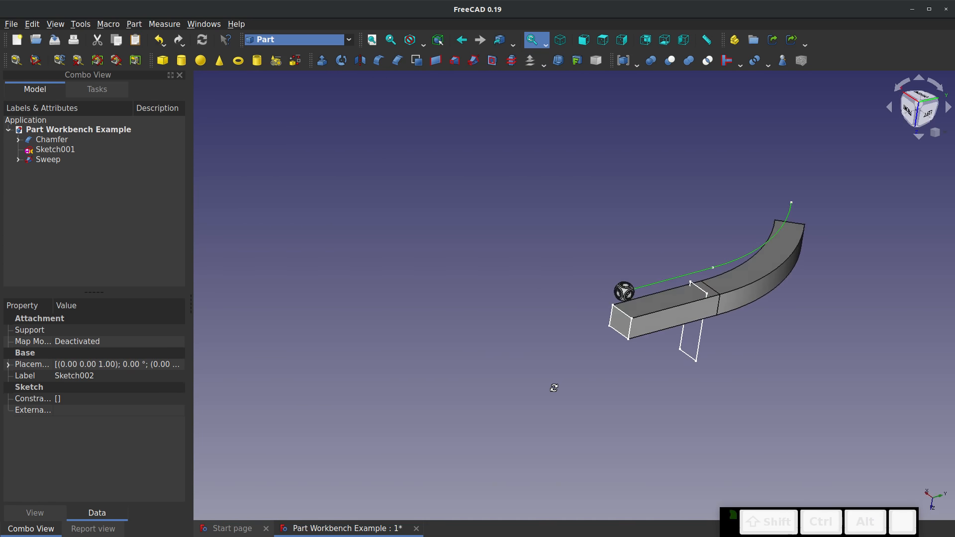
pyautogui.scroll(3, 838, 264)
pyautogui.click(705, 355)
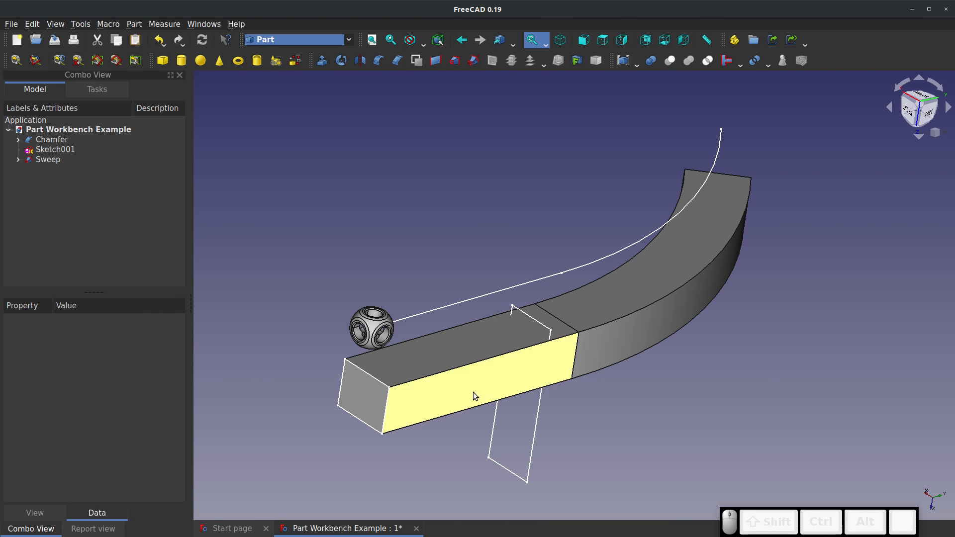
# Delete the sweep and loft between the Sketch and Sketch001 profiles without creating a solid
pyautogui.click(64, 159)
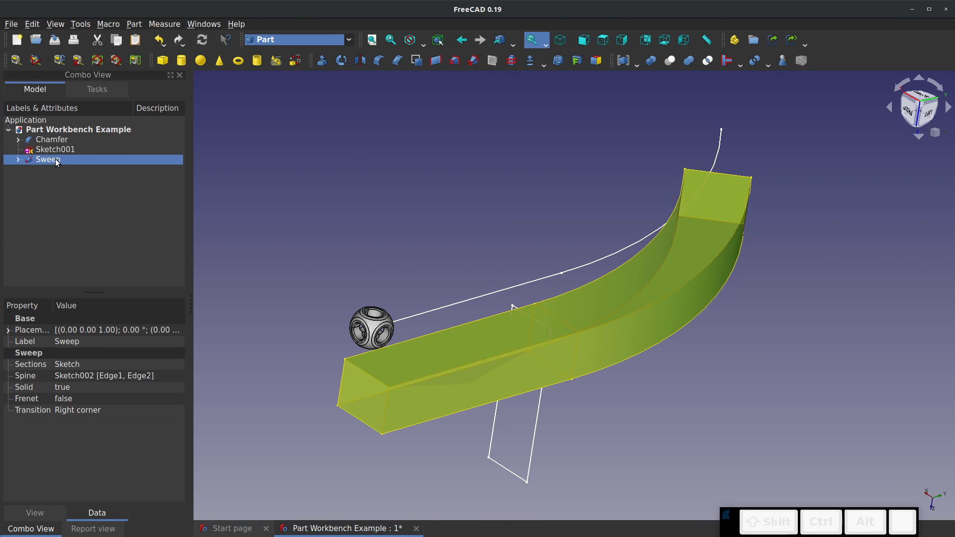
pyautogui.press('Delete')
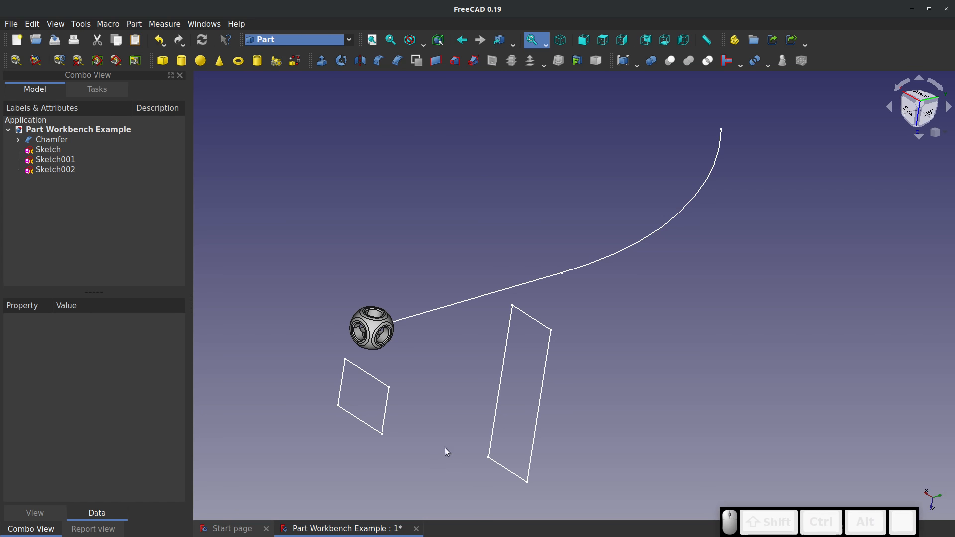
pyautogui.click(454, 60)
pyautogui.click(48, 178)
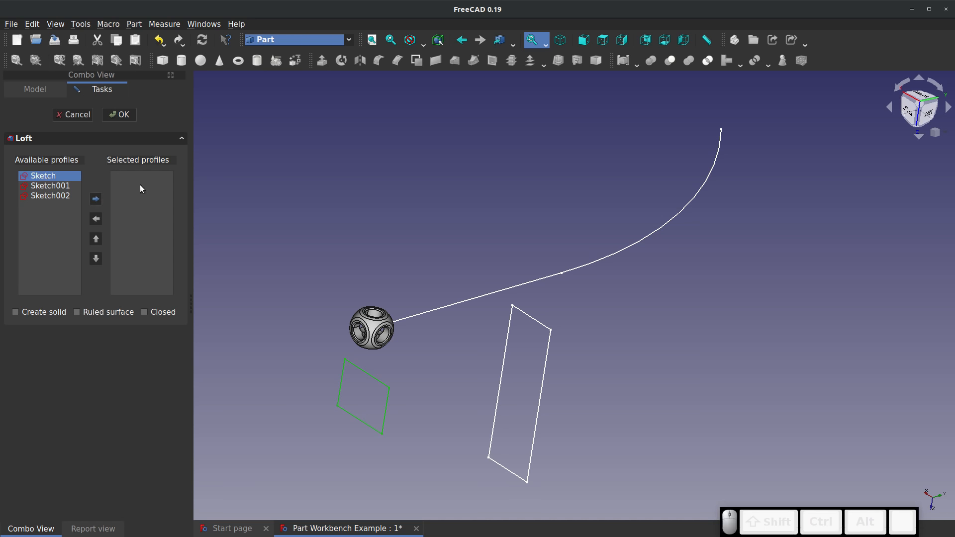
pyautogui.click(94, 199)
pyautogui.click(50, 180)
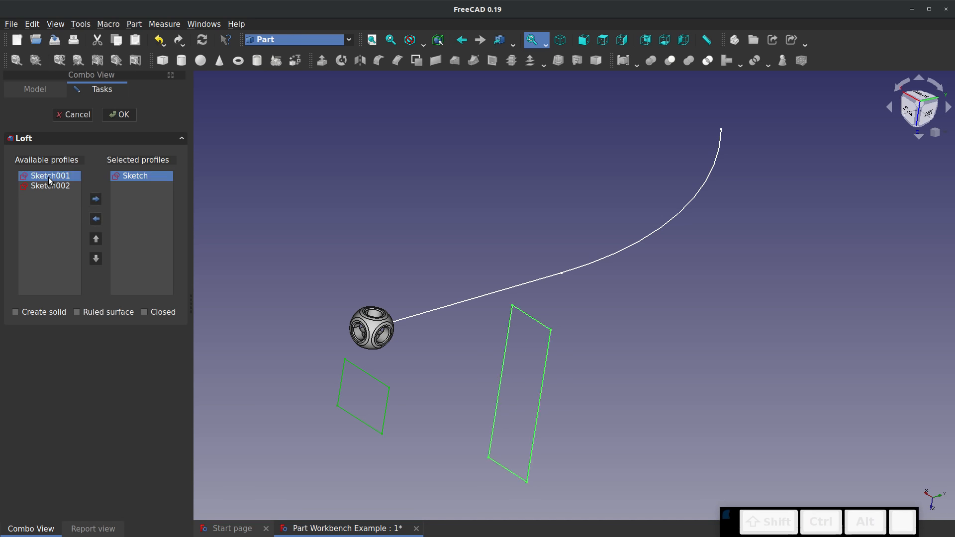
pyautogui.click(96, 200)
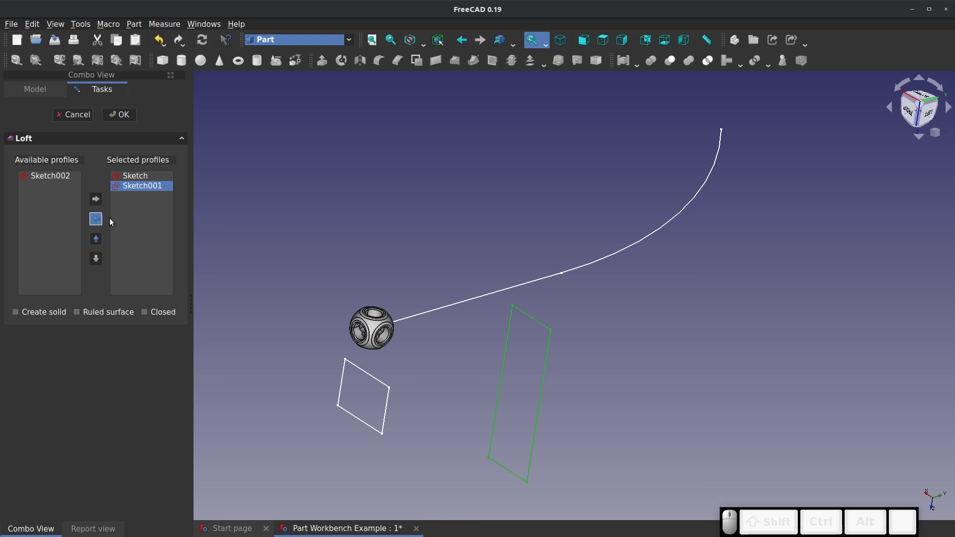
pyautogui.click(119, 115)
# Examine the chamfered body up close, picking the flat ring face around its upper hole
pyautogui.moveTo(356, 268); pyautogui.dragTo(547, 307)
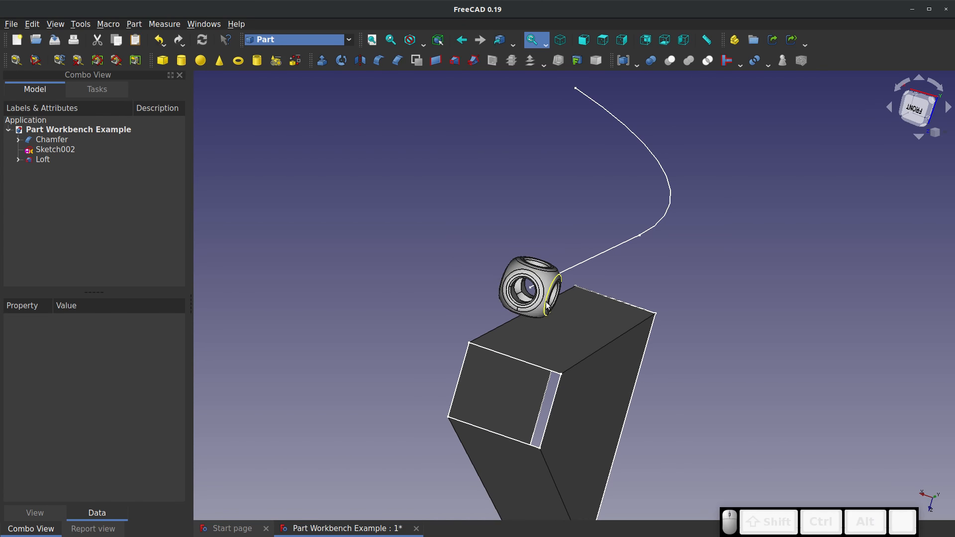
pyautogui.scroll(5, 547, 306)
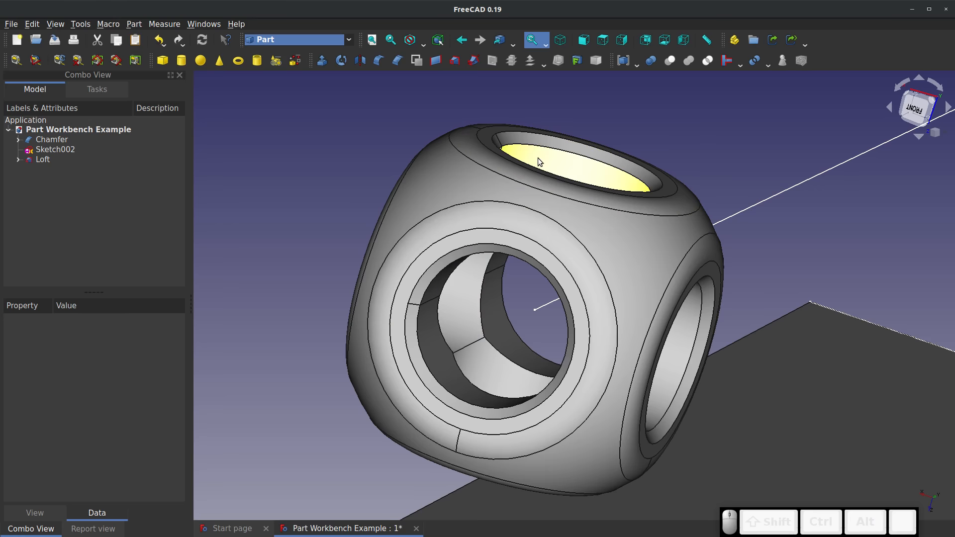
pyautogui.click(499, 133)
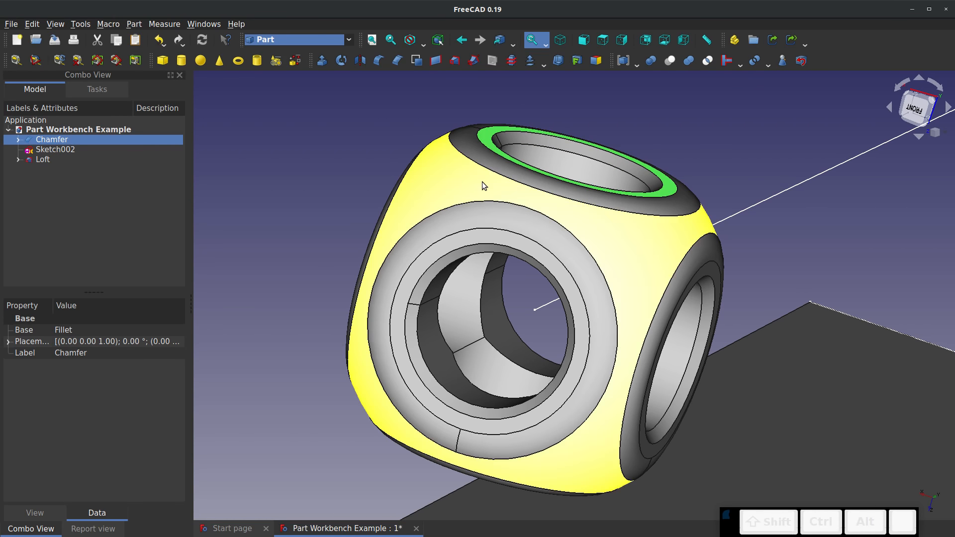
pyautogui.moveTo(481, 183); pyautogui.dragTo(363, 397, button='middle')
# Examine the loft's outer faces and look into its small rectangular opening to check whether the end is capped
pyautogui.scroll(-7, 563, 275)
pyautogui.moveTo(563, 423); pyautogui.dragTo(669, 412, button='middle')
pyautogui.click(583, 359)
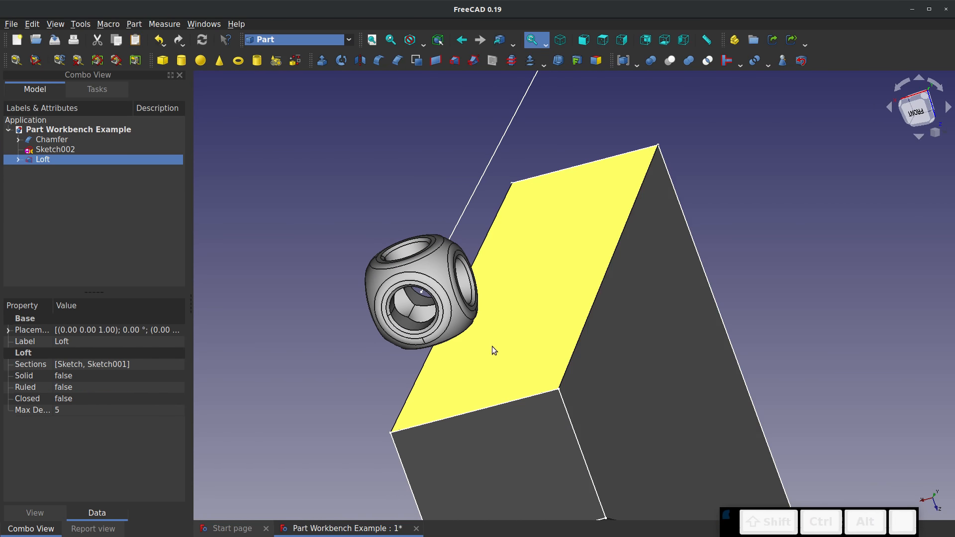
pyautogui.click(430, 467)
pyautogui.scroll(-3, 482, 383)
pyautogui.scroll(3, 522, 445)
pyautogui.click(537, 472)
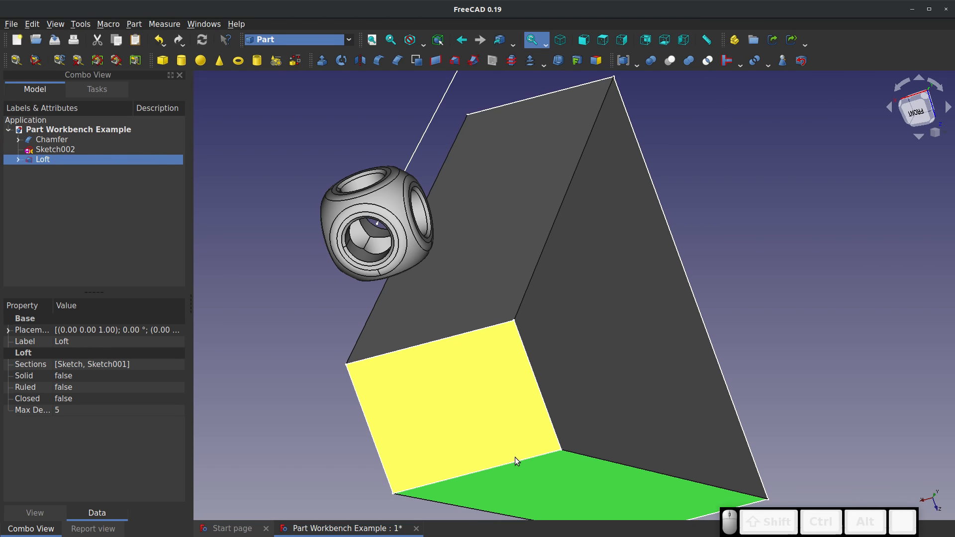
pyautogui.moveTo(515, 457); pyautogui.dragTo(458, 373, button='middle')
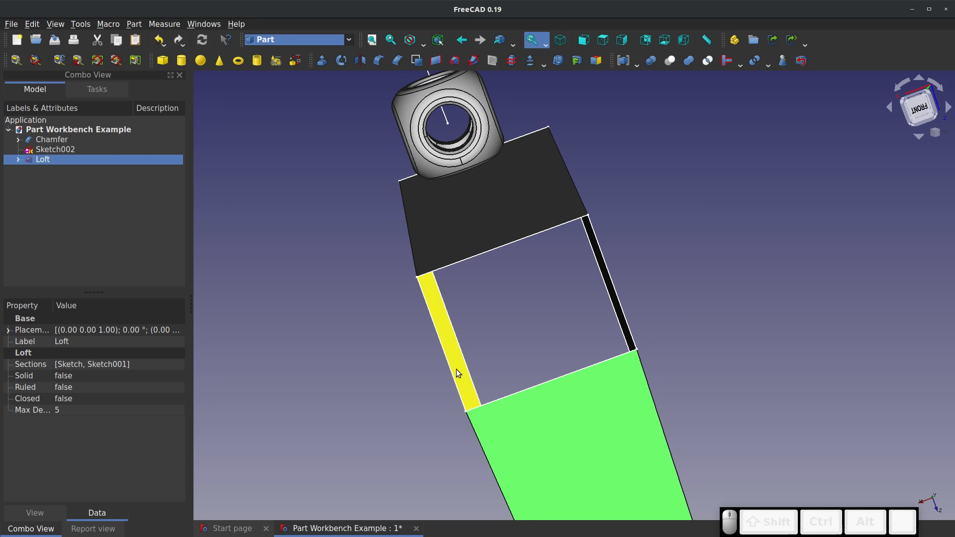
pyautogui.moveTo(580, 336); pyautogui.dragTo(512, 351, button='middle')
pyautogui.click(757, 149)
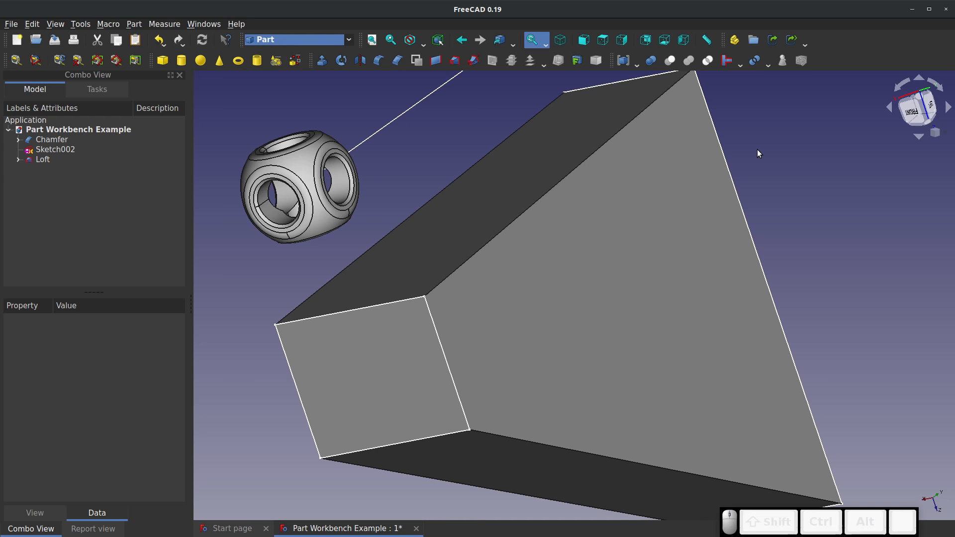
pyautogui.moveTo(668, 213); pyautogui.dragTo(626, 198, button='middle')
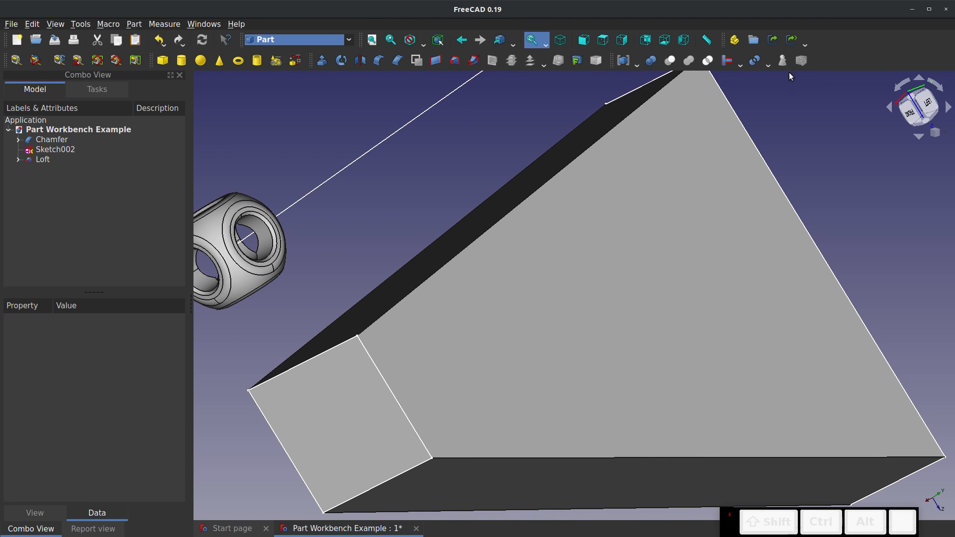
pyautogui.moveTo(784, 97); pyautogui.dragTo(833, 153, button='middle')
pyautogui.scroll(-4, 728, 337)
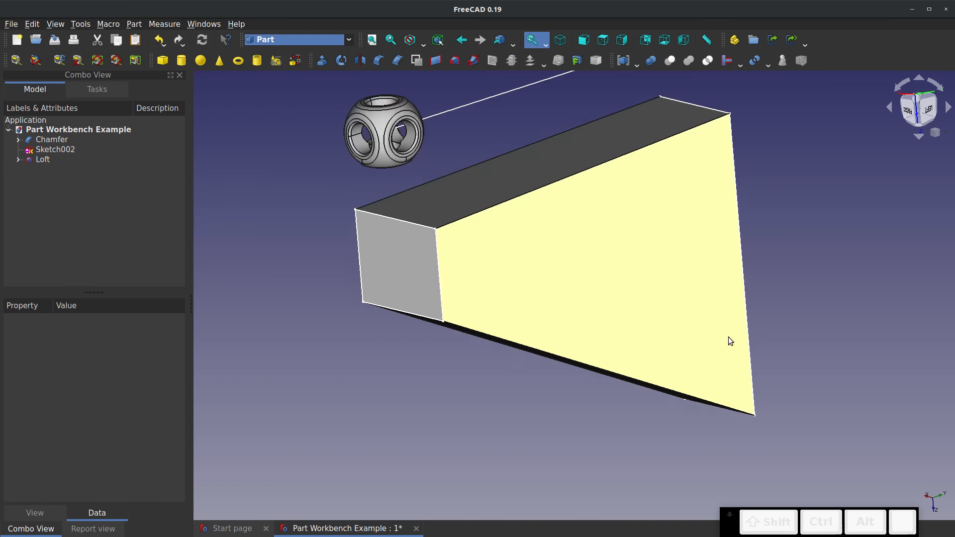
pyautogui.scroll(3, 636, 216)
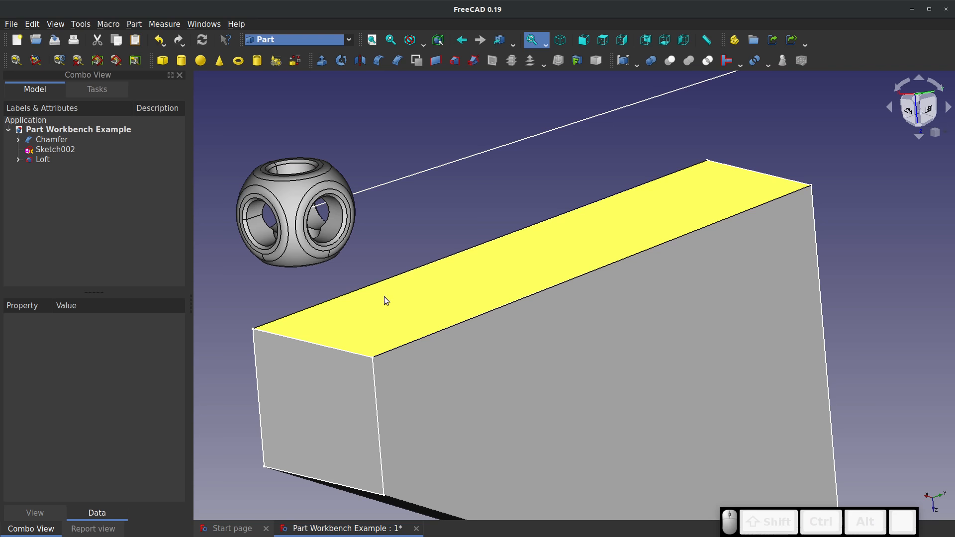
# Inspect the loft's individual surfaces, picking the upper, lower and side faces and looking through the hollow interior
pyautogui.click(386, 338)
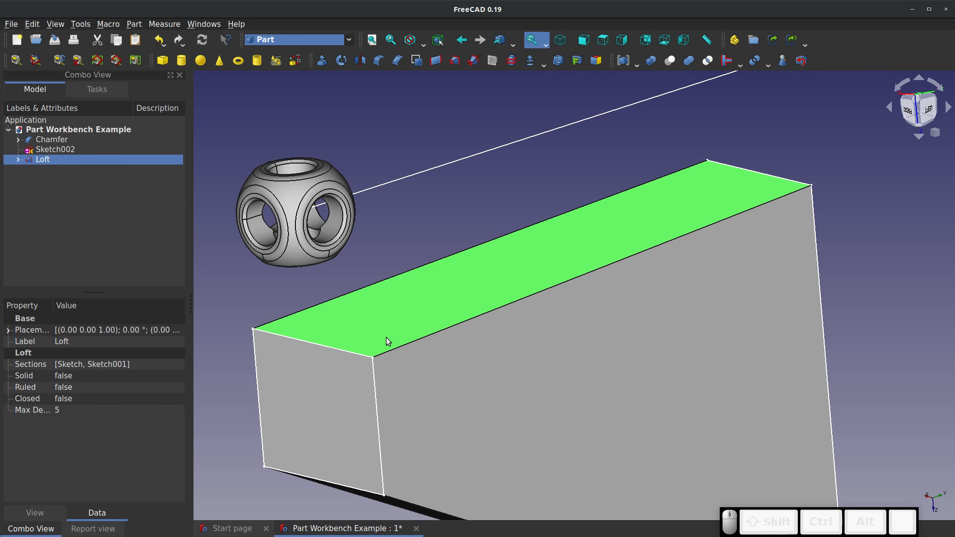
pyautogui.moveTo(452, 393); pyautogui.dragTo(571, 358)
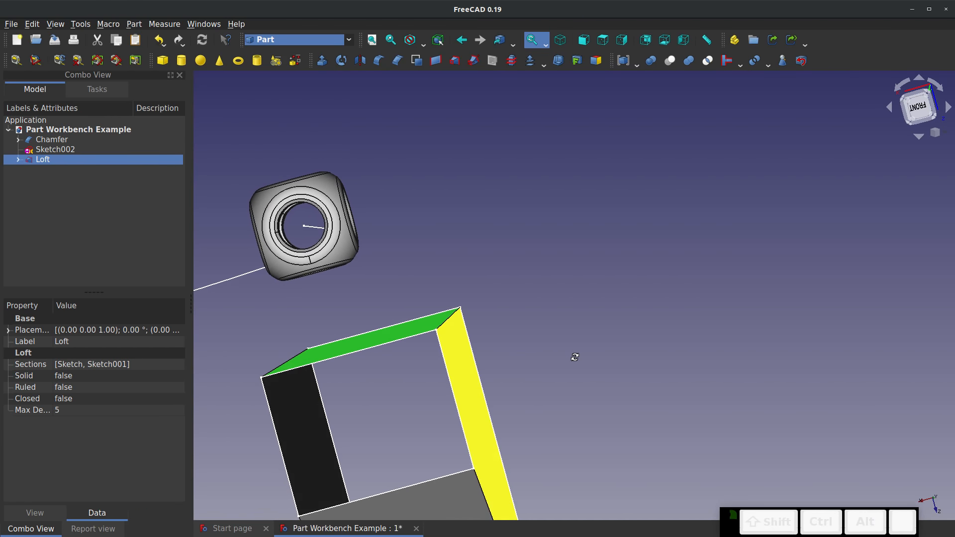
pyautogui.click(477, 398)
pyautogui.scroll(-3, 433, 284)
pyautogui.scroll(5, 408, 442)
pyautogui.click(502, 387)
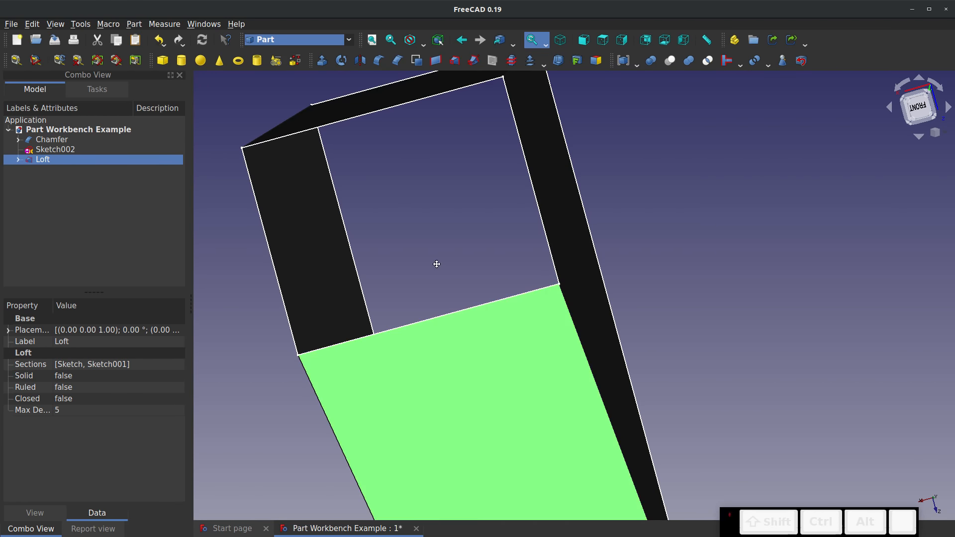
pyautogui.moveTo(436, 264); pyautogui.dragTo(469, 302)
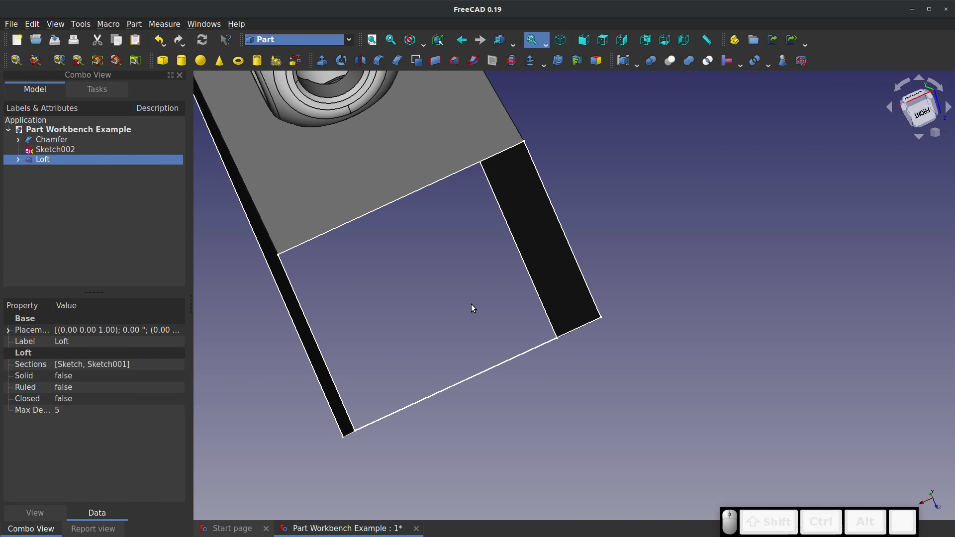
pyautogui.click(344, 197)
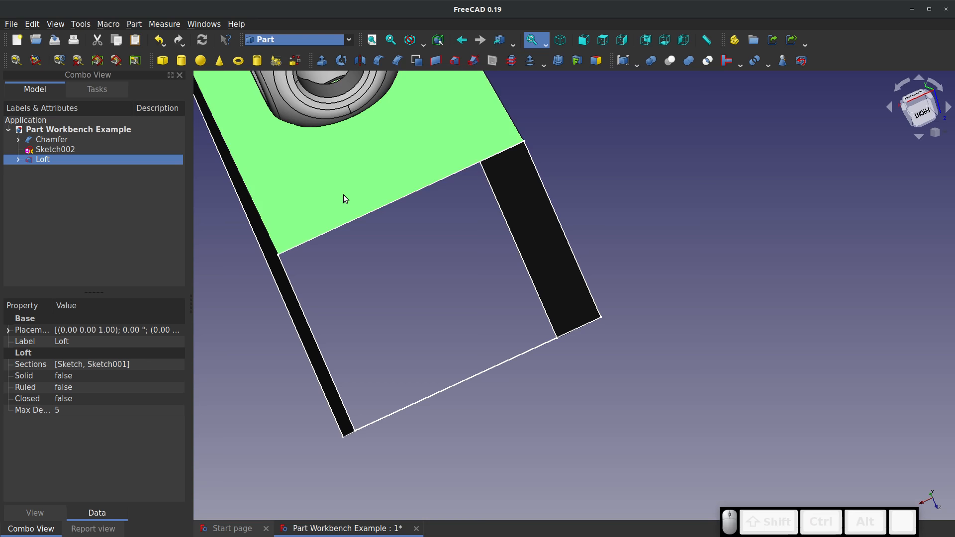
pyautogui.moveTo(388, 288); pyautogui.dragTo(290, 271)
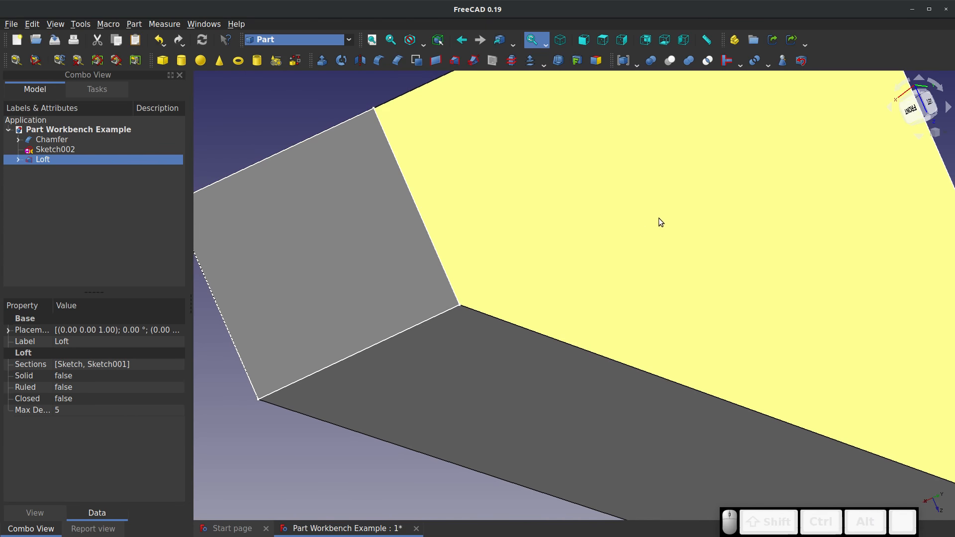
pyautogui.moveTo(660, 222); pyautogui.dragTo(732, 270)
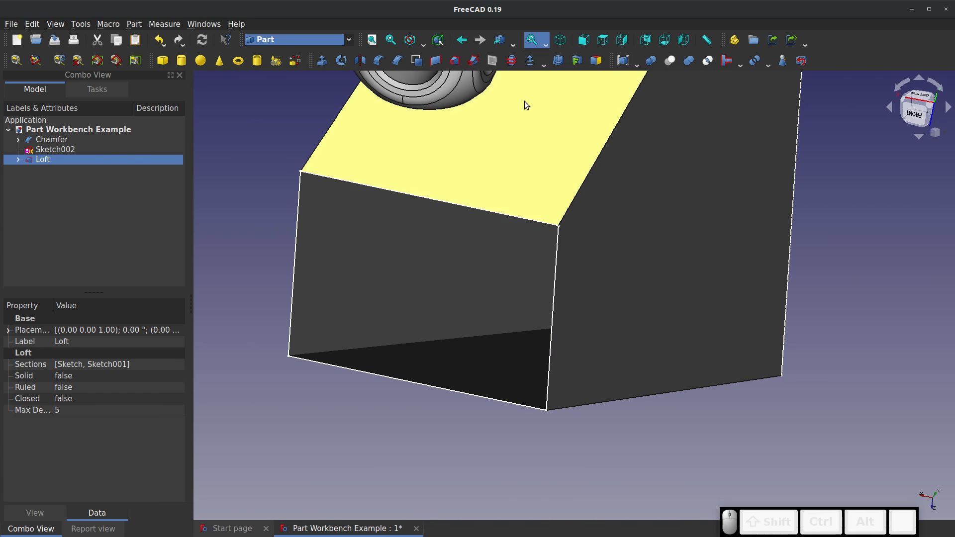
pyautogui.click(567, 259)
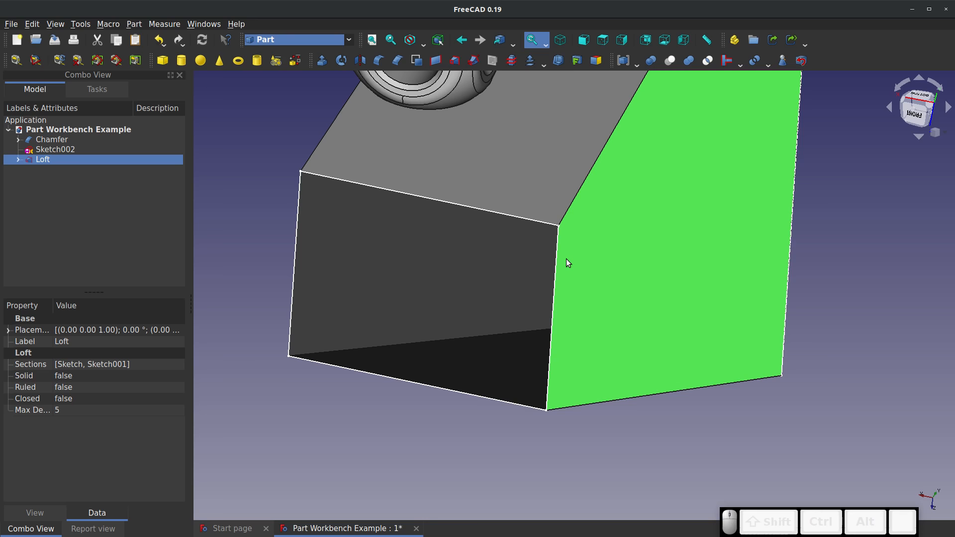
pyautogui.scroll(-3, 502, 246)
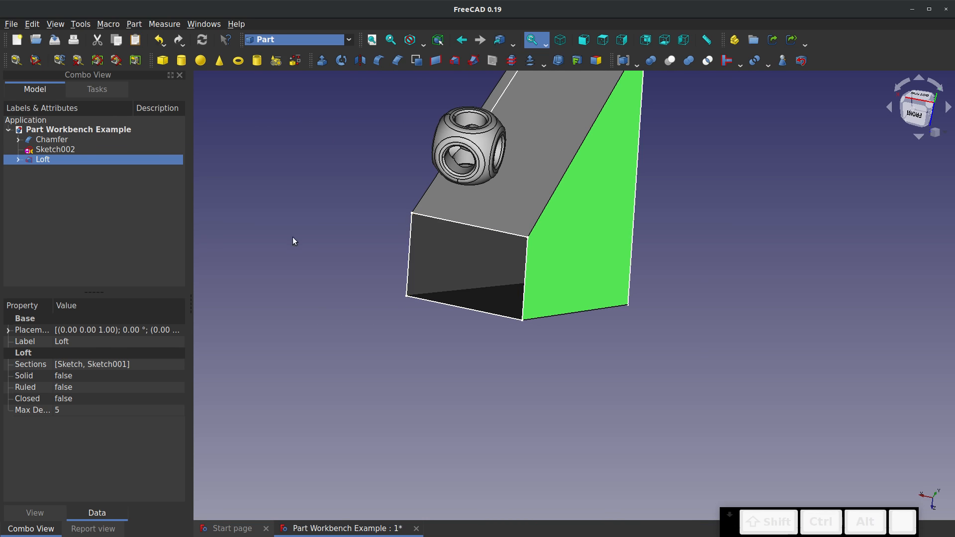
# Delete the Loft and the sketches Sketch002, Sketch001 and Sketch, keeping only the Chamfer object
pyautogui.rightClick(42, 159)
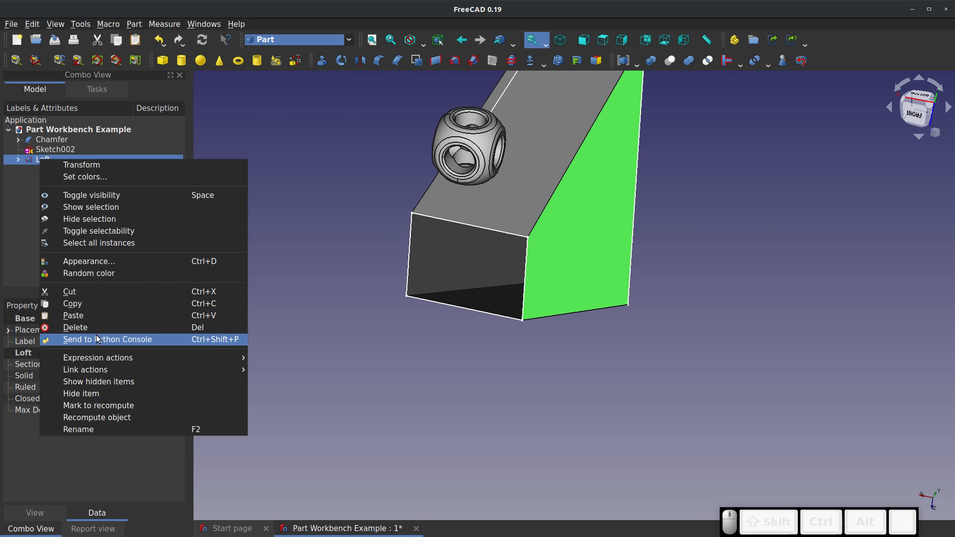
pyautogui.click(97, 327)
pyautogui.rightClick(54, 169)
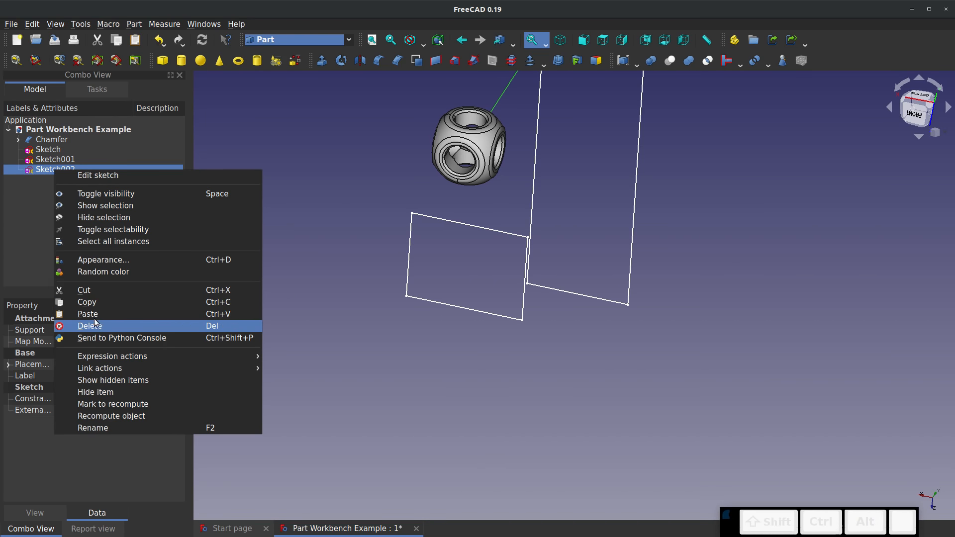
pyautogui.click(95, 324)
pyautogui.rightClick(58, 159)
pyautogui.click(90, 319)
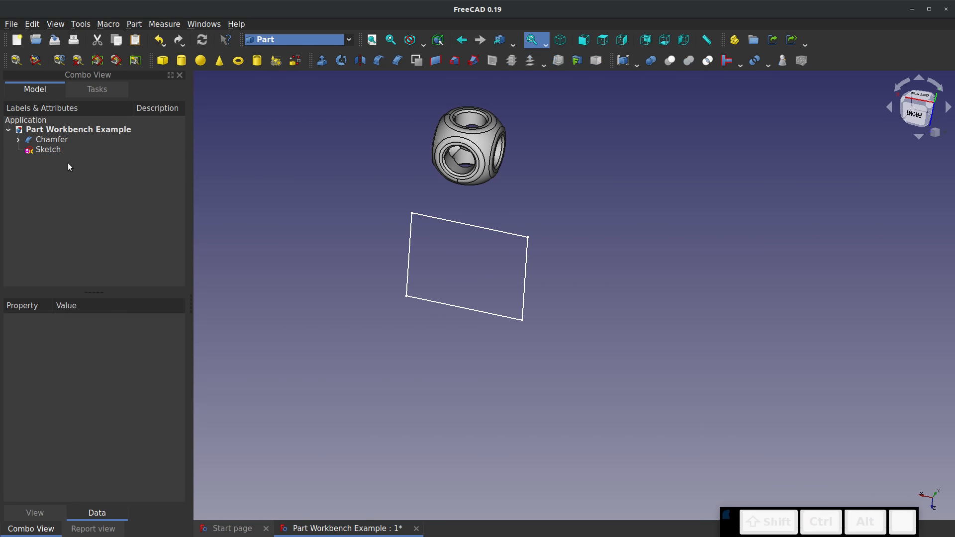
pyautogui.rightClick(47, 148)
pyautogui.click(111, 303)
# Save the Part Workbench Example document and create a new empty document
pyautogui.scroll(-2, 351, 239)
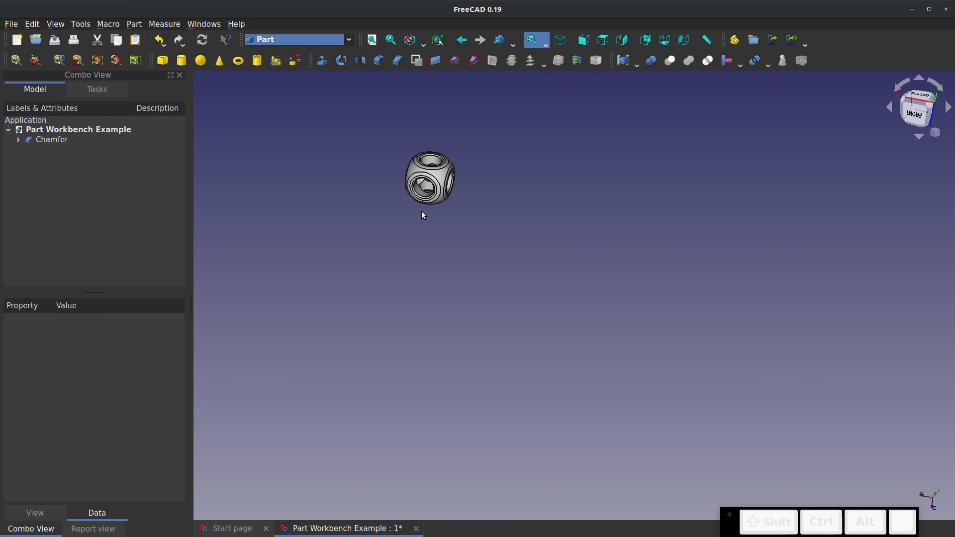
pyautogui.scroll(4, 454, 110)
pyautogui.scroll(3, 249, 284)
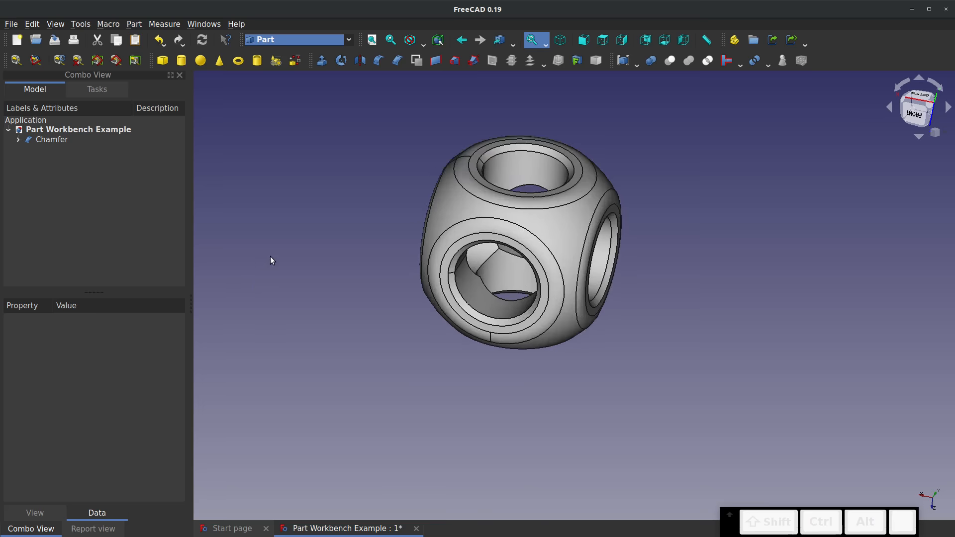
pyautogui.click(53, 39)
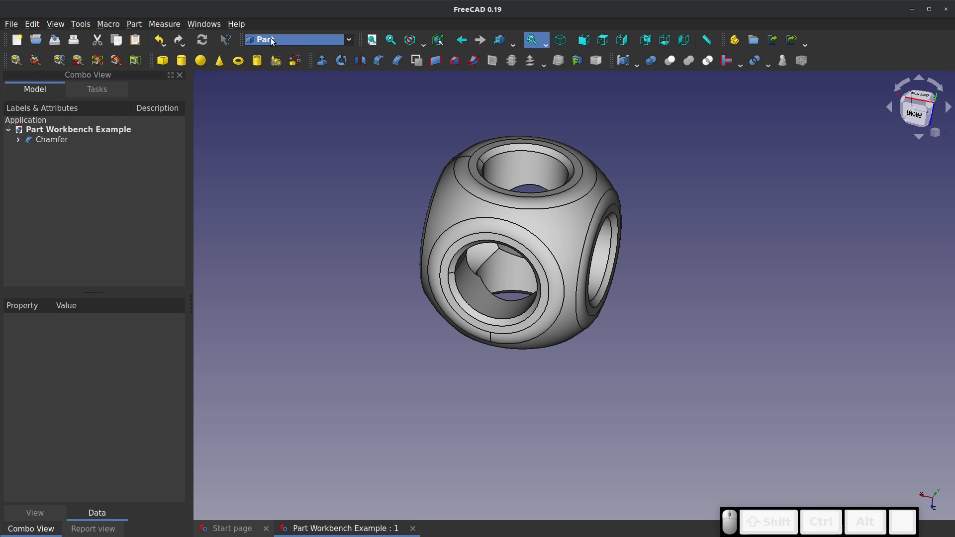
pyautogui.click(17, 40)
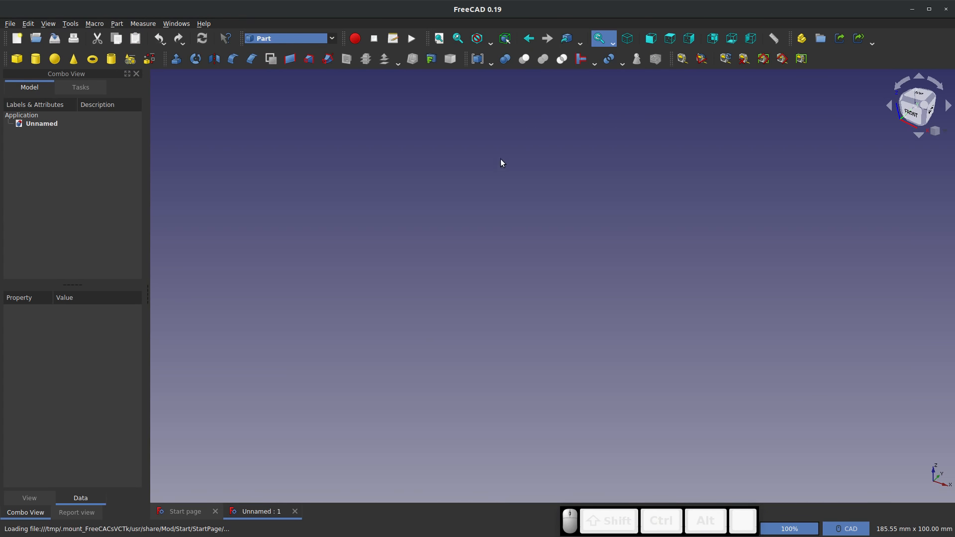
# Switch to the Part Design workbench and start a new body sketch on the XZ plane
pyautogui.click(332, 40)
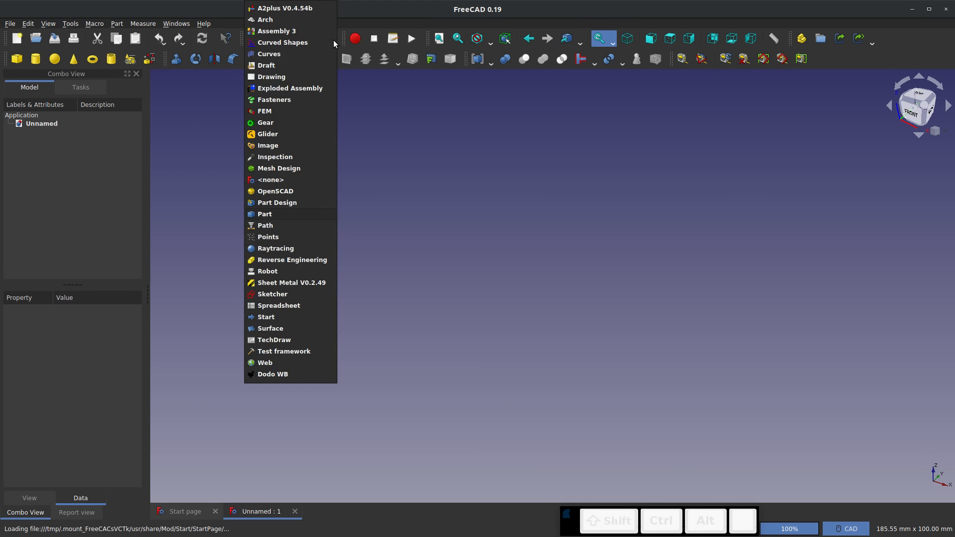
pyautogui.click(214, 203)
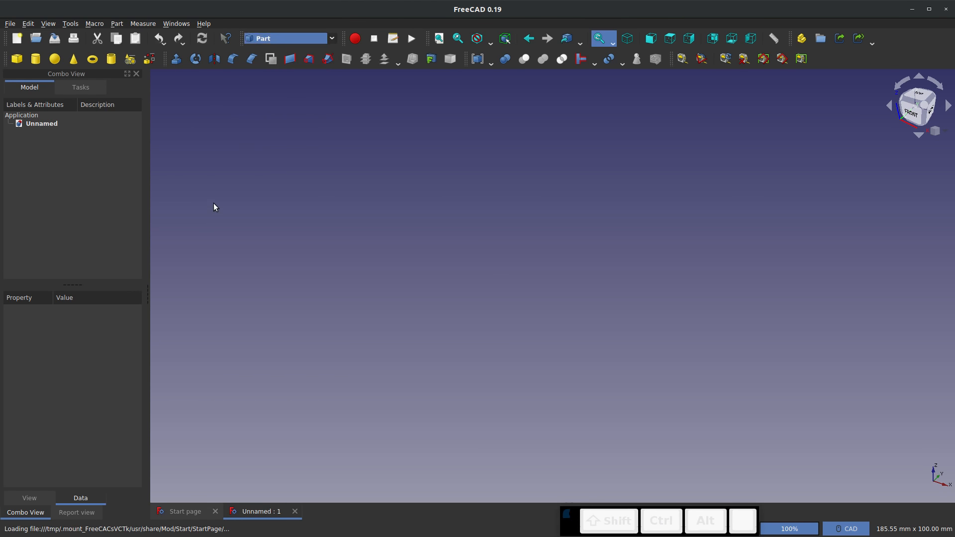
pyautogui.click(331, 39)
pyautogui.click(277, 202)
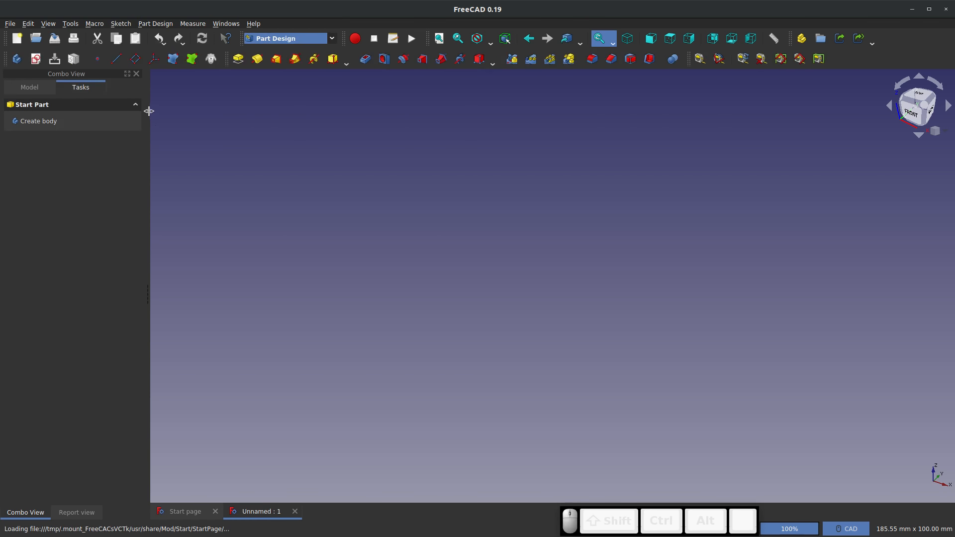
pyautogui.click(35, 59)
pyautogui.click(481, 150)
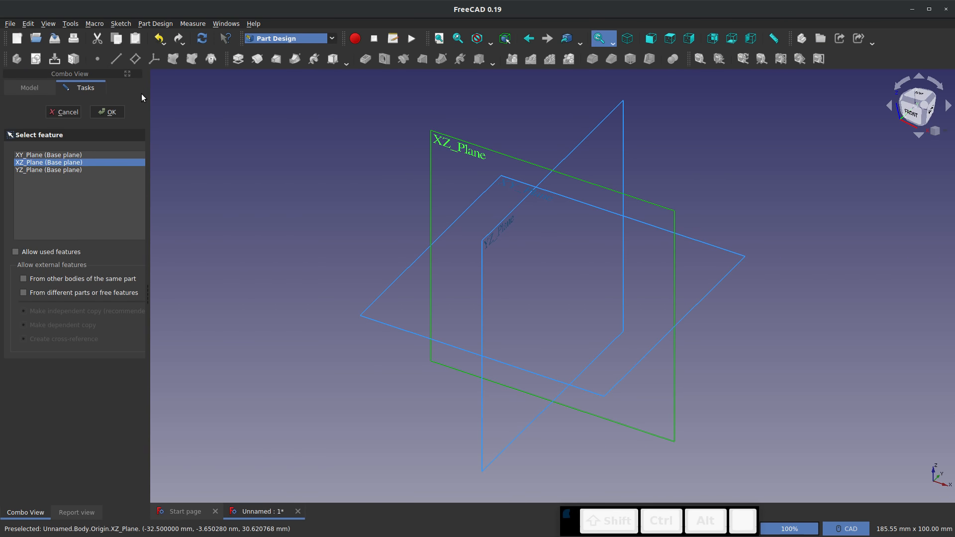
# Sketch a single open arc running from upper left of the origin to just beside it, and close the sketch
pyautogui.click(270, 58)
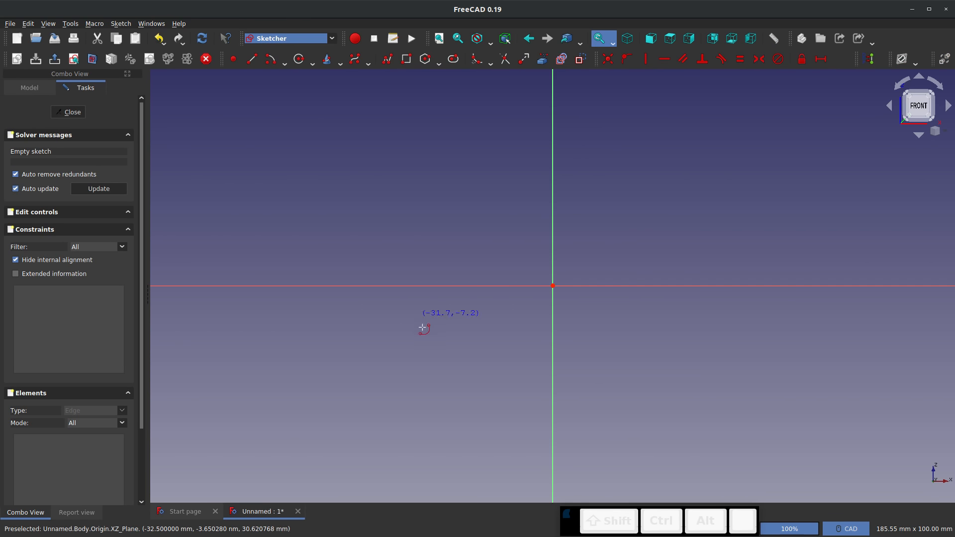
pyautogui.click(427, 360)
pyautogui.click(414, 197)
pyautogui.click(562, 274)
pyautogui.click(70, 112)
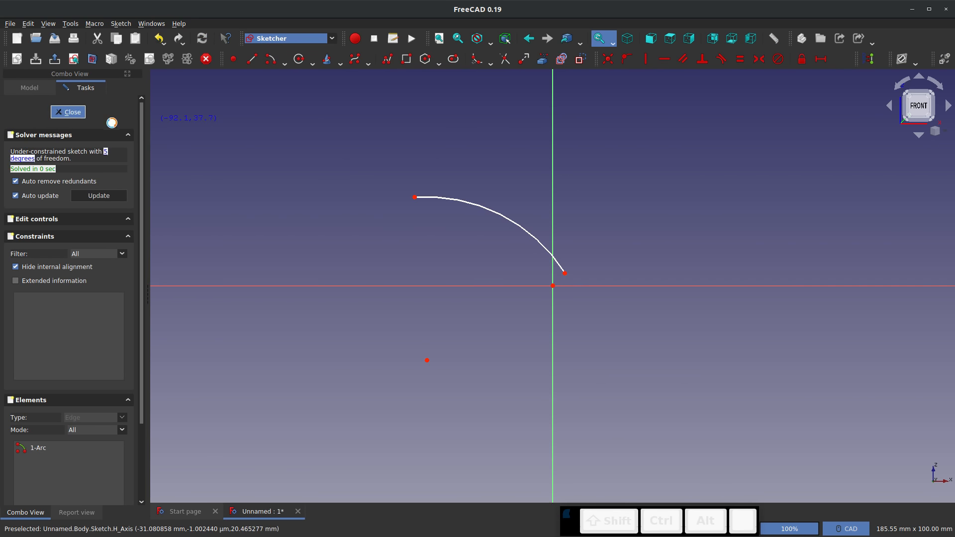
# Try to pad the open arc sketch by 10 mm
pyautogui.click(238, 59)
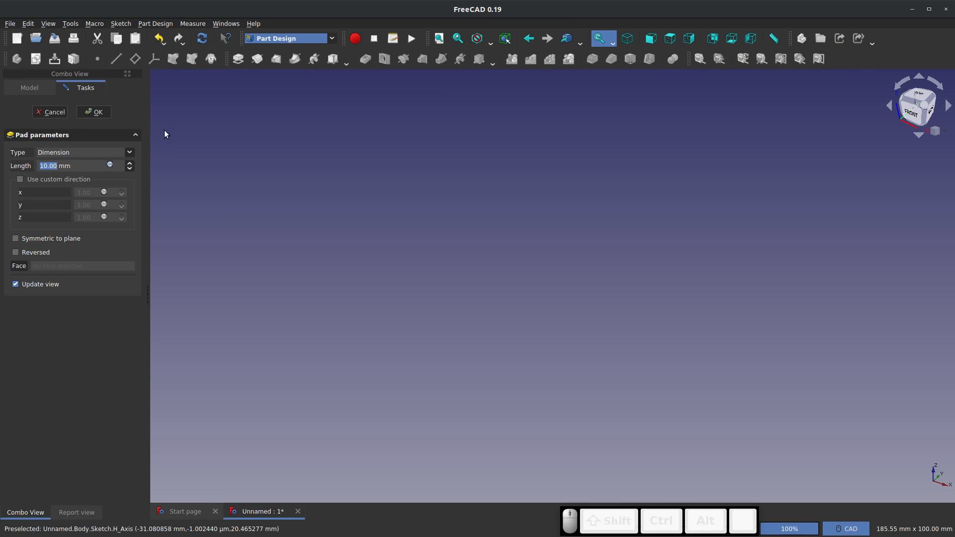
pyautogui.click(94, 112)
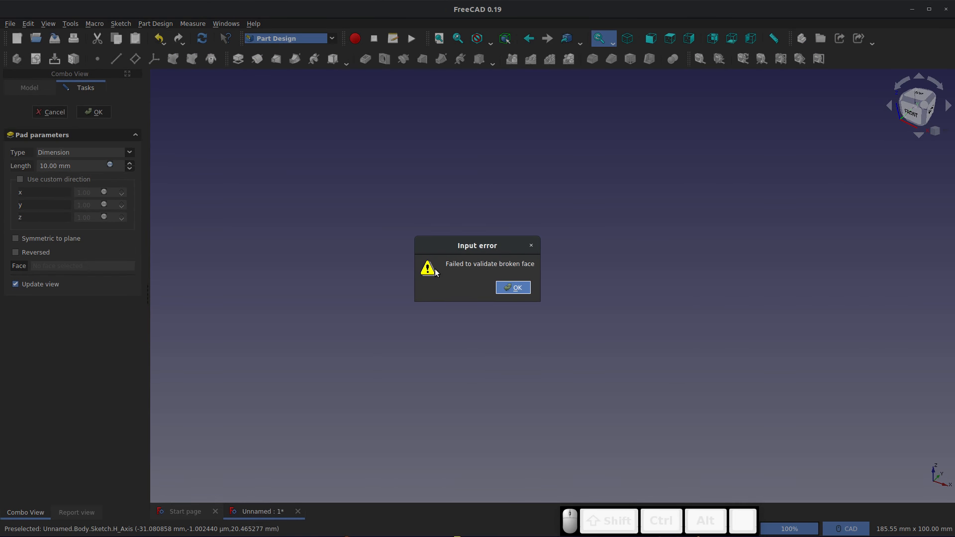
pyautogui.click(513, 287)
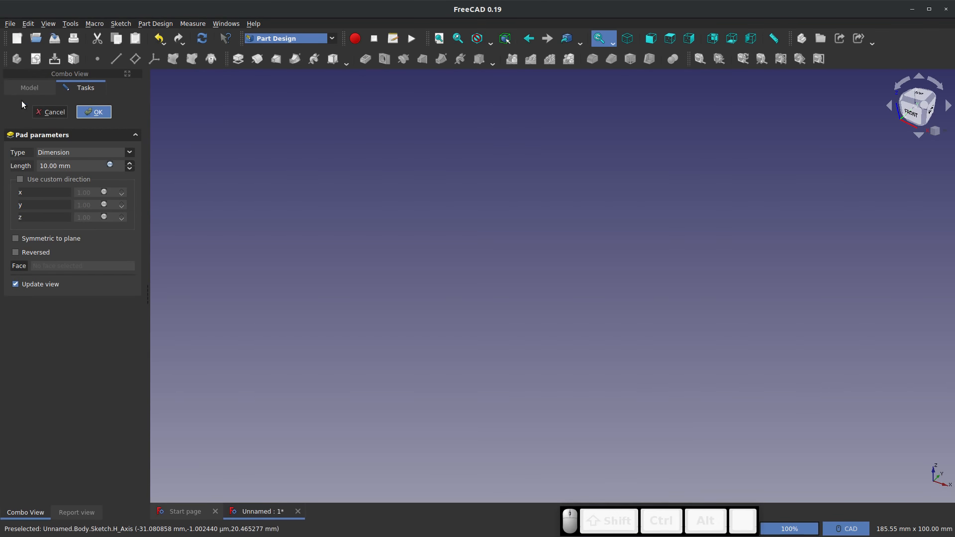
pyautogui.click(40, 107)
# Edit the arc sketch and join the arc's two ends with a straight line about 39 mm long
pyautogui.click(447, 179)
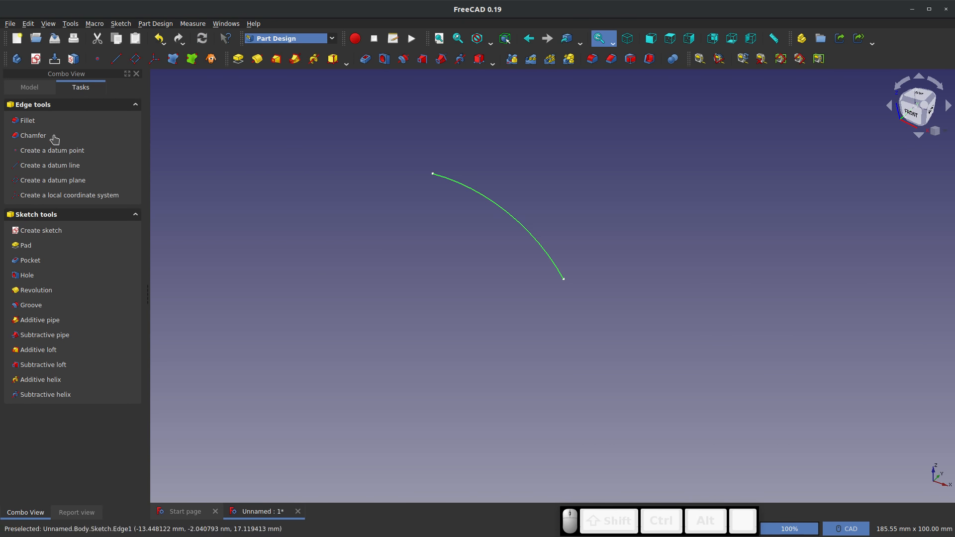
pyautogui.click(28, 93)
pyautogui.rightClick(45, 149)
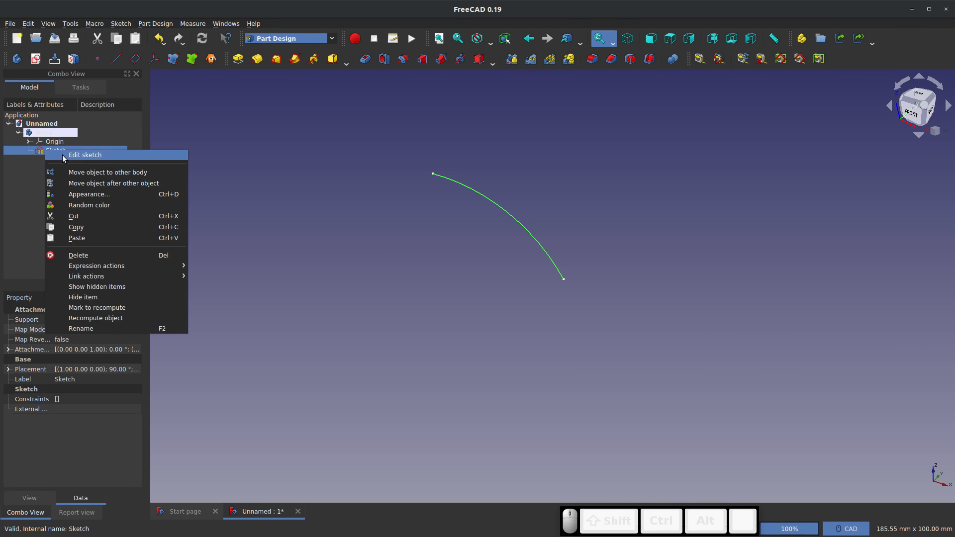
pyautogui.click(61, 155)
pyautogui.click(252, 59)
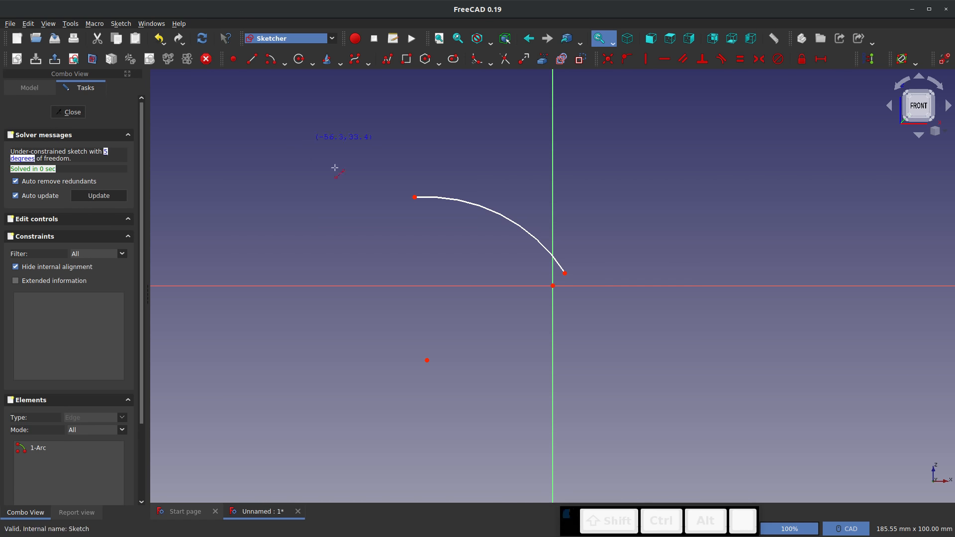
pyautogui.click(414, 198)
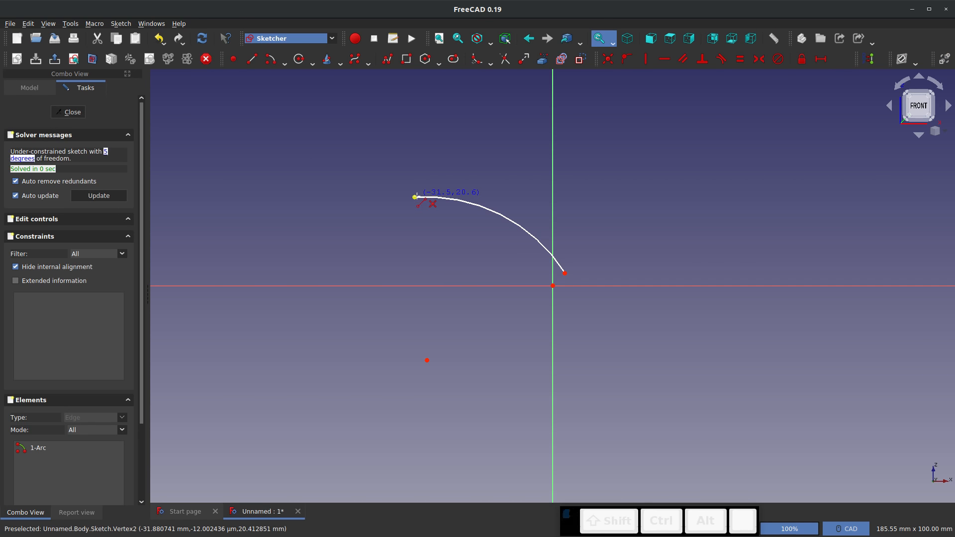
pyautogui.click(565, 273)
pyautogui.click(69, 112)
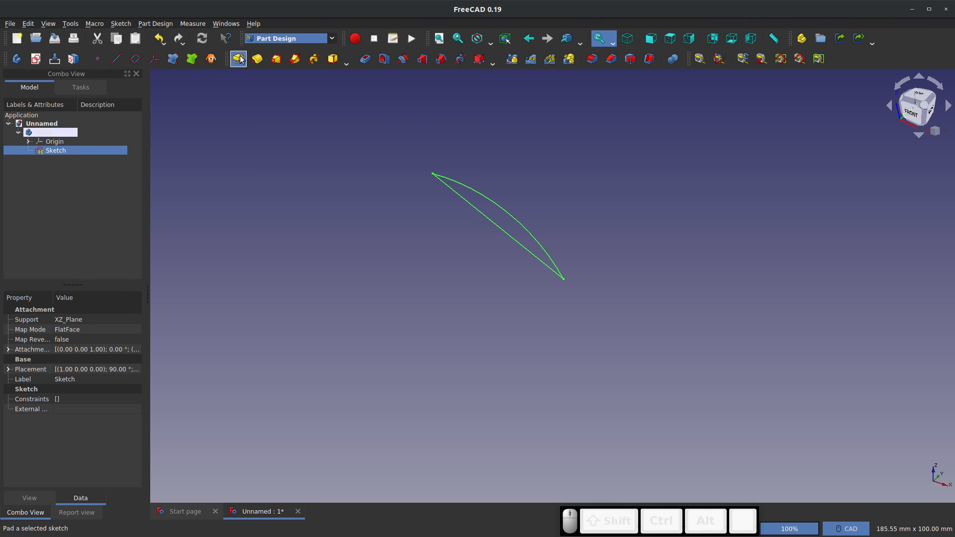
# Pad the closed arc profile by 10 mm and delete the whole body
pyautogui.click(238, 59)
pyautogui.click(94, 112)
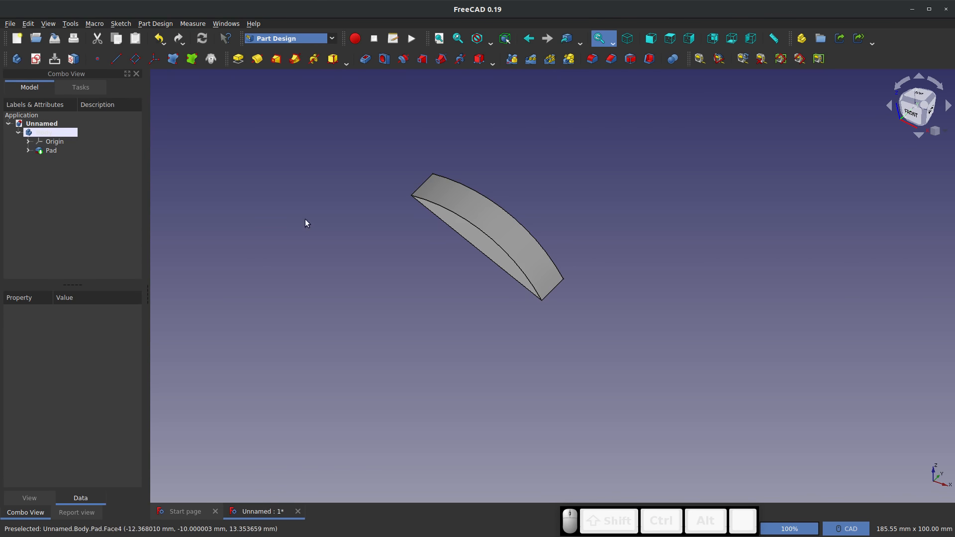
pyautogui.rightClick(50, 129)
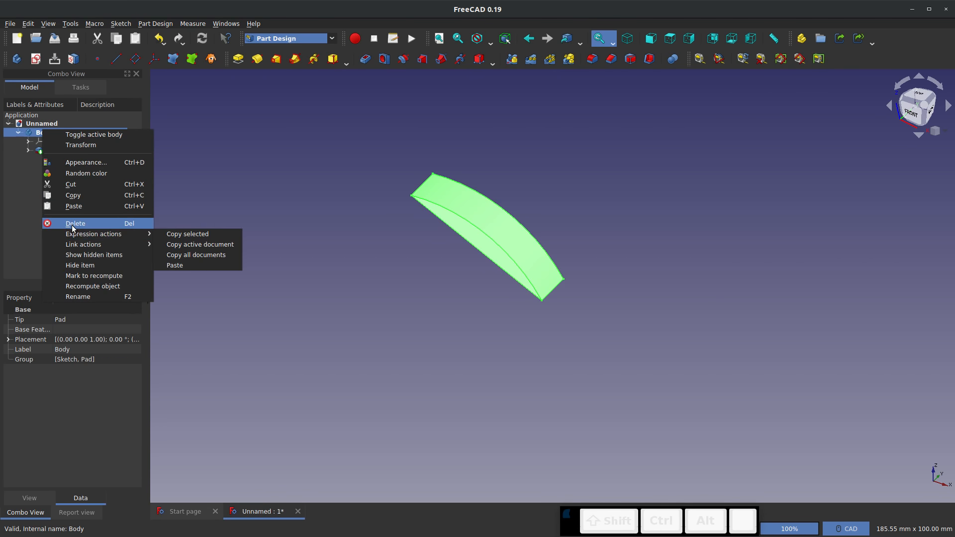
pyautogui.click(60, 224)
# Switch to the Sketcher workbench and create a standalone sketch on the YZ plane
pyautogui.click(330, 38)
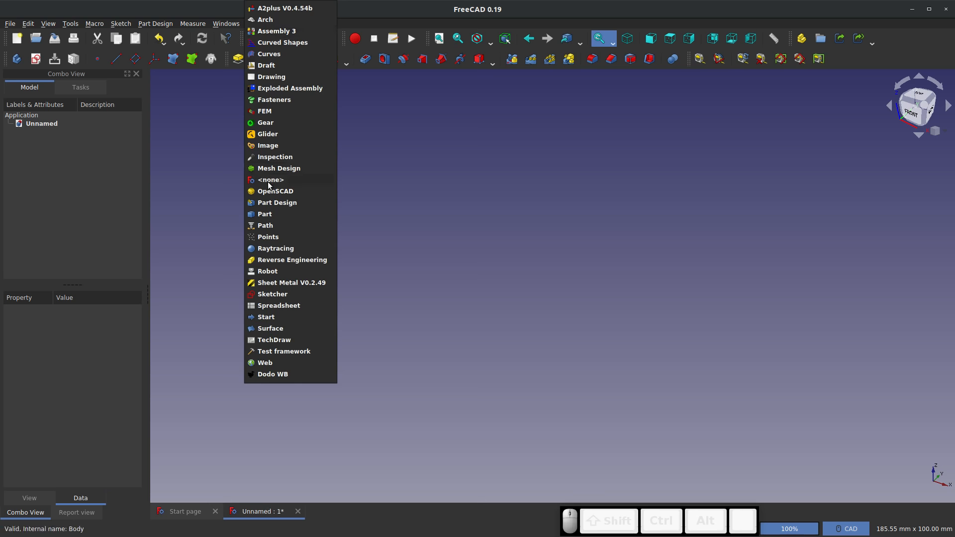
pyautogui.click(266, 214)
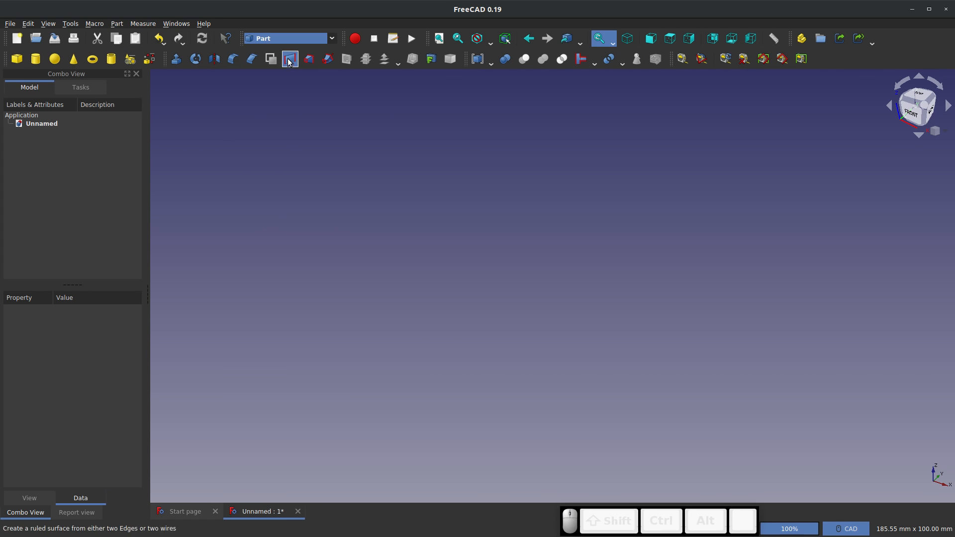
pyautogui.click(280, 41)
pyautogui.click(281, 295)
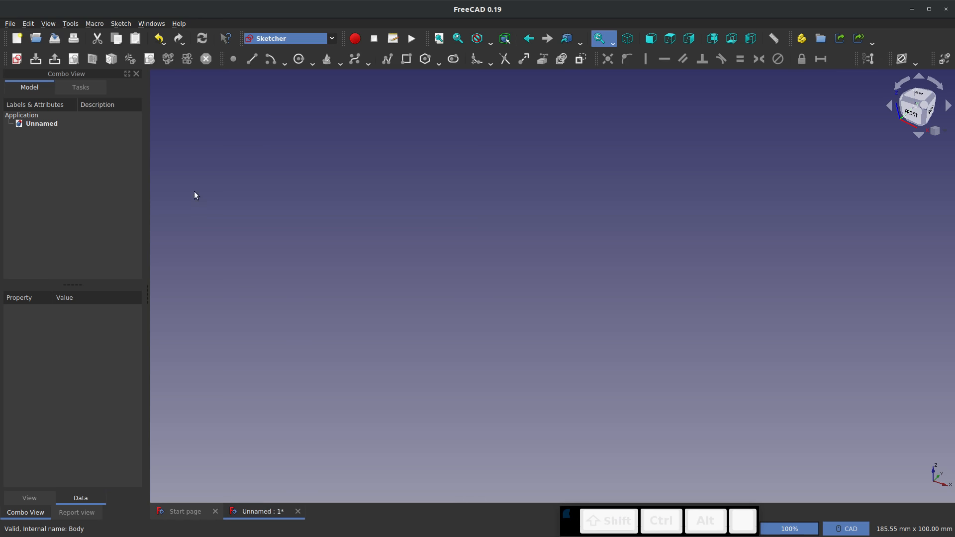
pyautogui.click(16, 58)
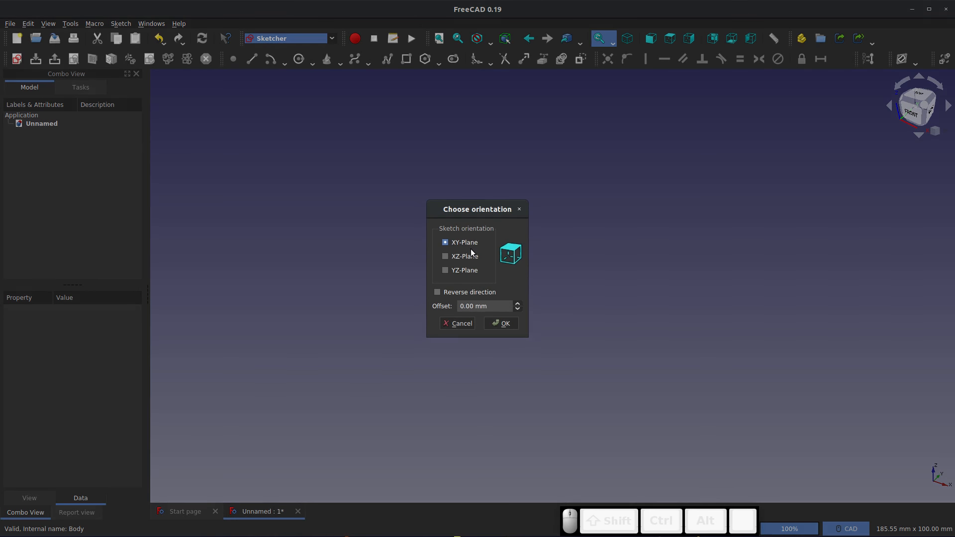
pyautogui.click(444, 270)
pyautogui.click(507, 325)
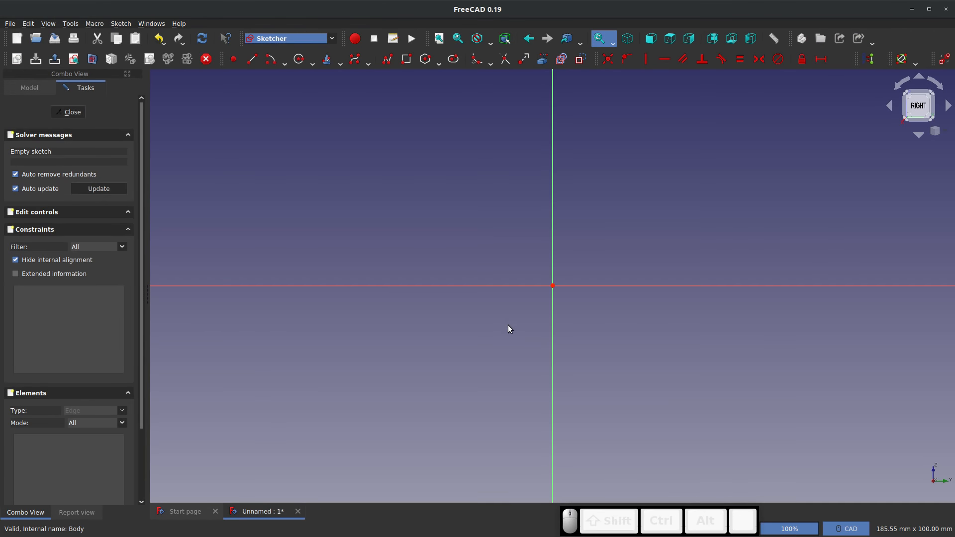
# Sketch two arcs from the origin centred on the vertical axis, radius about 22 mm curving down right and about 39 mm curving down left
pyautogui.click(553, 382)
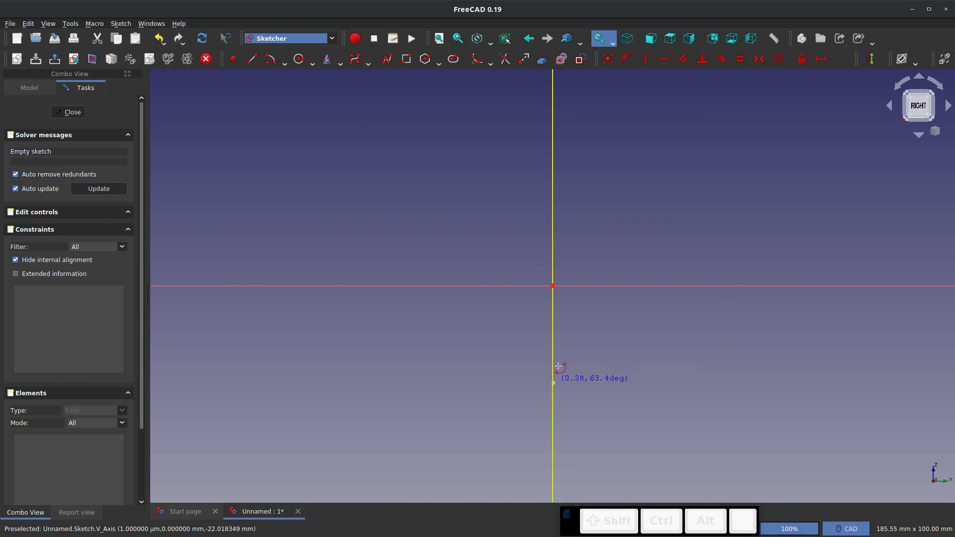
pyautogui.click(553, 286)
pyautogui.click(684, 375)
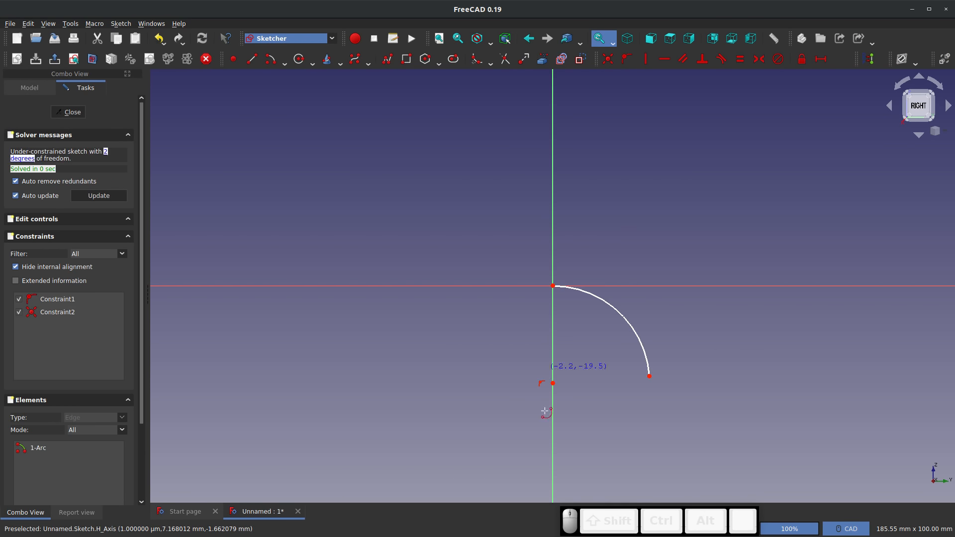
pyautogui.click(553, 453)
pyautogui.click(553, 286)
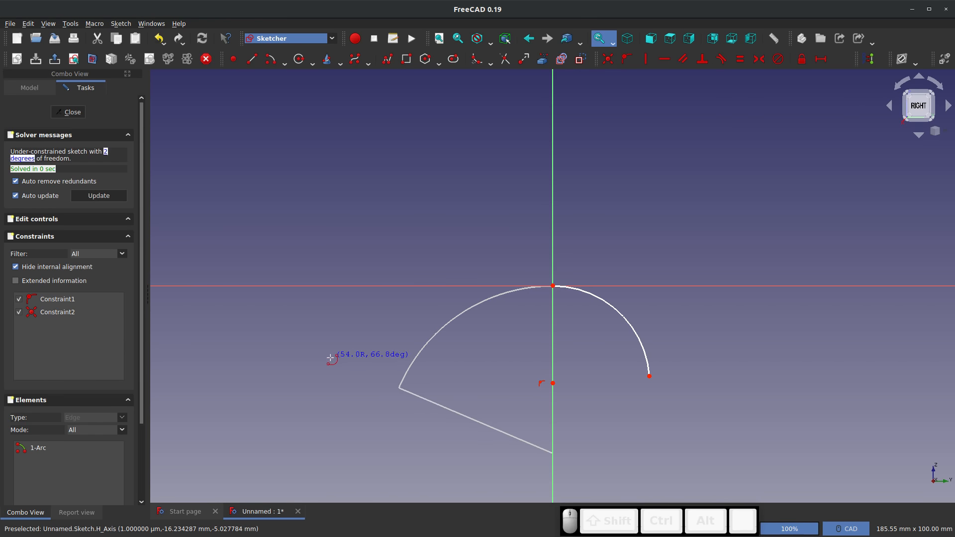
pyautogui.click(400, 383)
pyautogui.press('Escape')
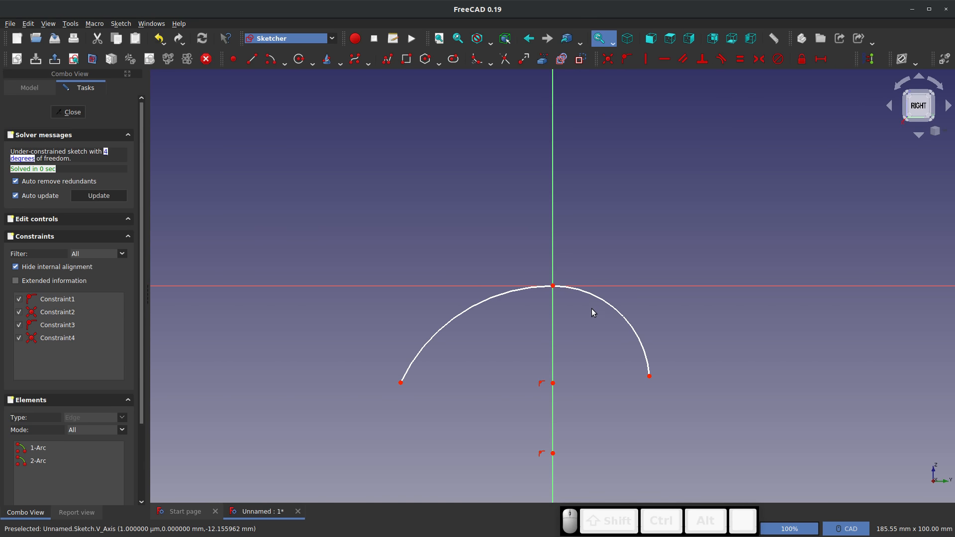
# Constrain the radius of the smaller right-hand arc to 25 mm
pyautogui.hotkey('shift', 'r')
pyautogui.click(610, 305)
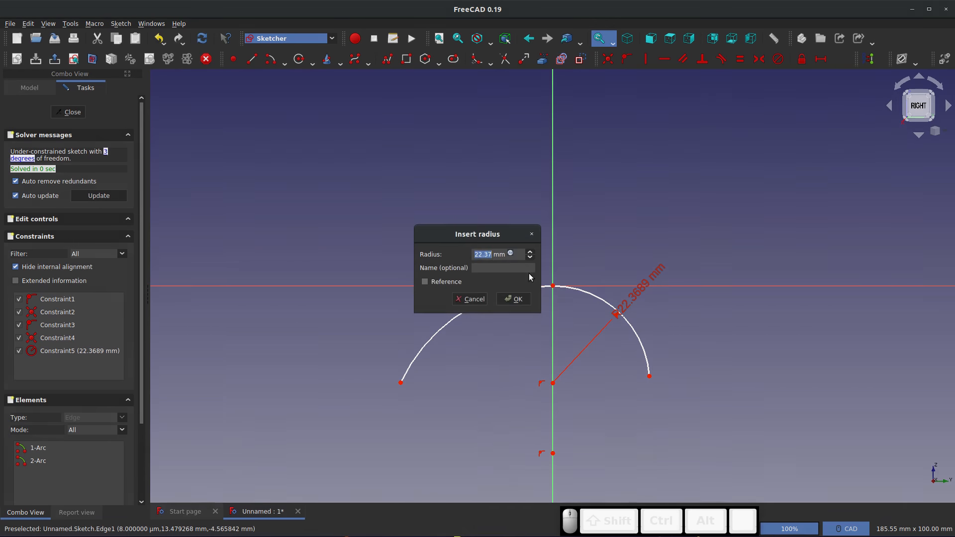
pyautogui.write('25')
pyautogui.press('Return')
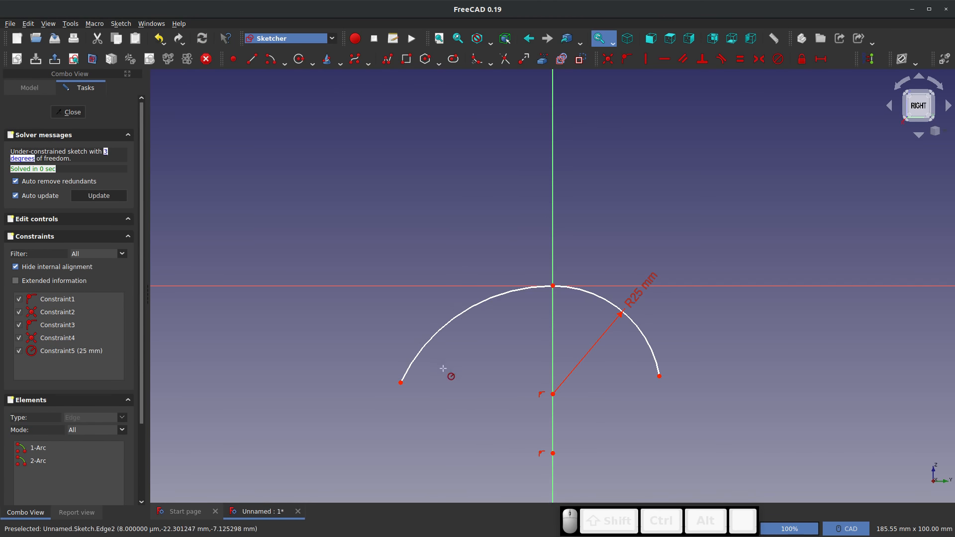
pyautogui.press('Escape')
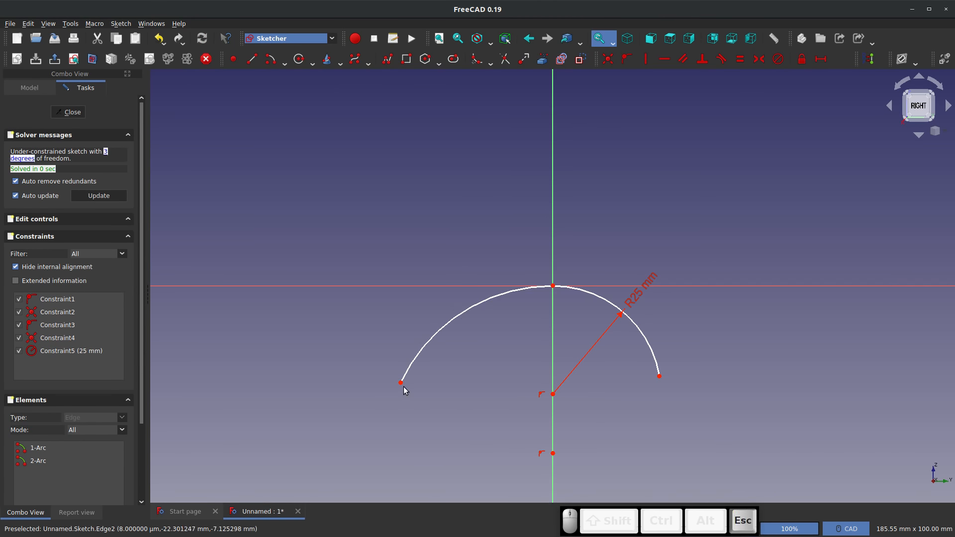
# Constrain the horizontal distance from the origin to the free end of the larger left-hand arc to -50 mm
pyautogui.hotkey('shift', 'h')
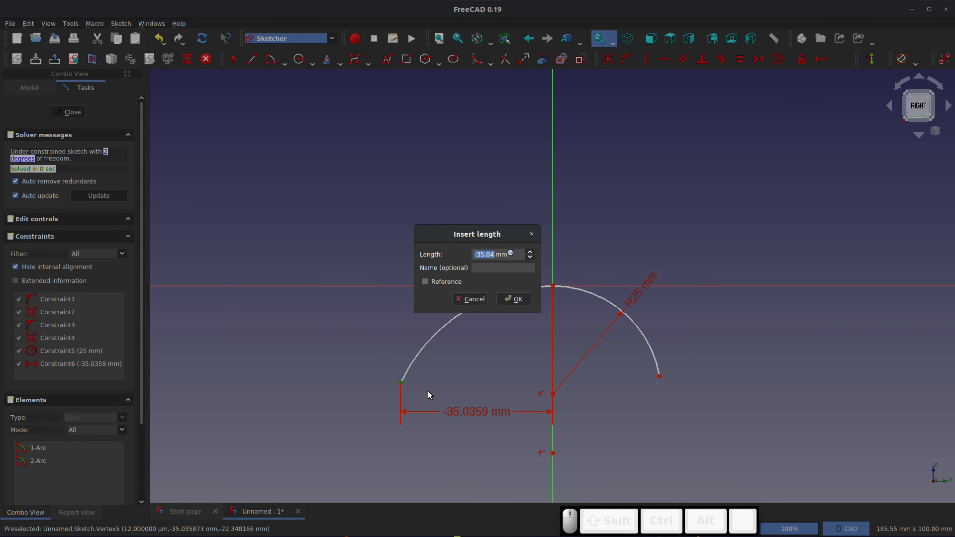
pyautogui.write('-50')
pyautogui.press('Return')
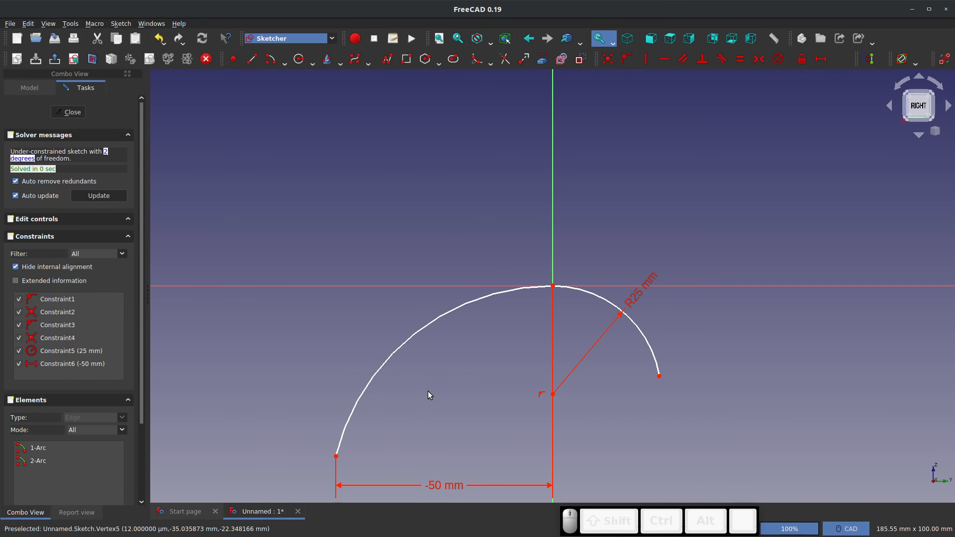
# Align the free ends of both arcs horizontally with the smaller arc's centre and close the sketch
pyautogui.click(336, 456)
pyautogui.click(552, 394)
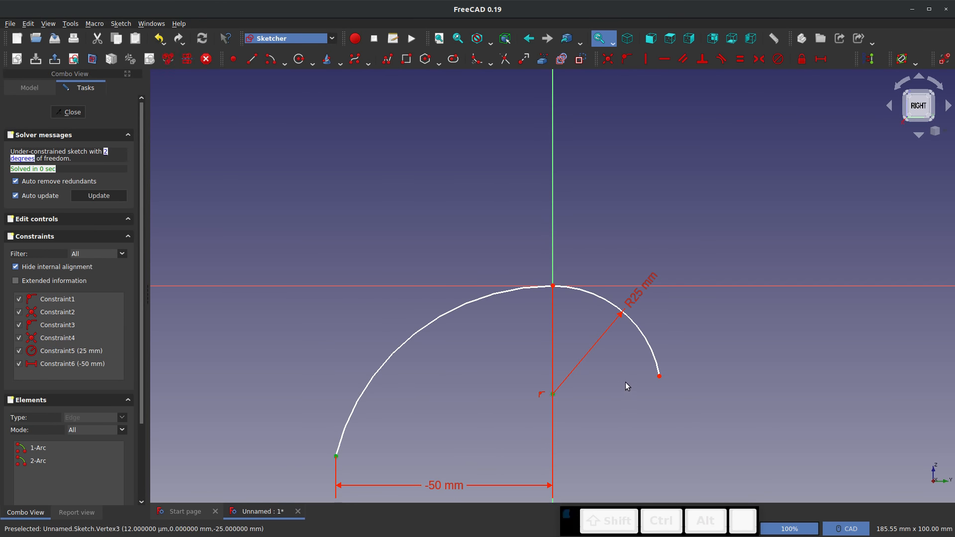
pyautogui.click(657, 377)
pyautogui.click(660, 378)
pyautogui.press('h')
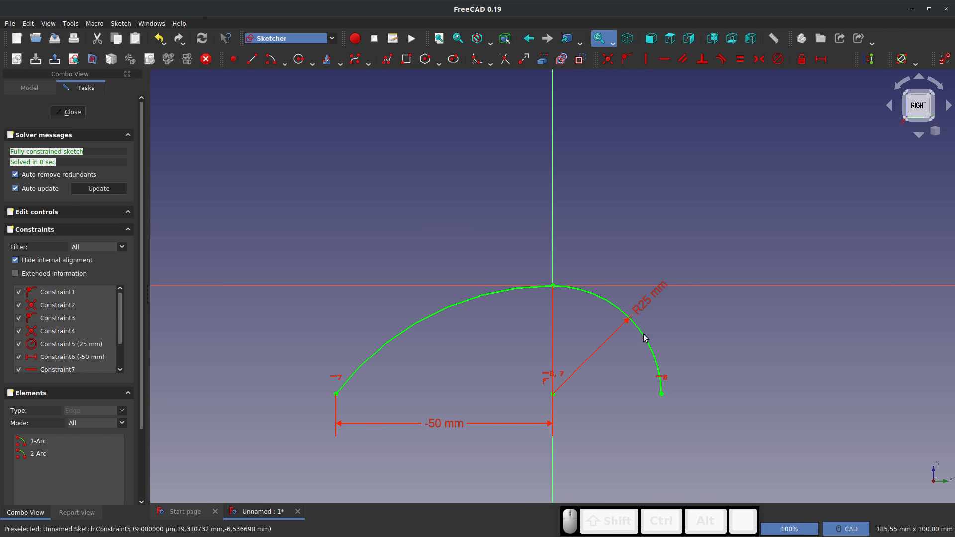
pyautogui.click(69, 112)
pyautogui.click(310, 163)
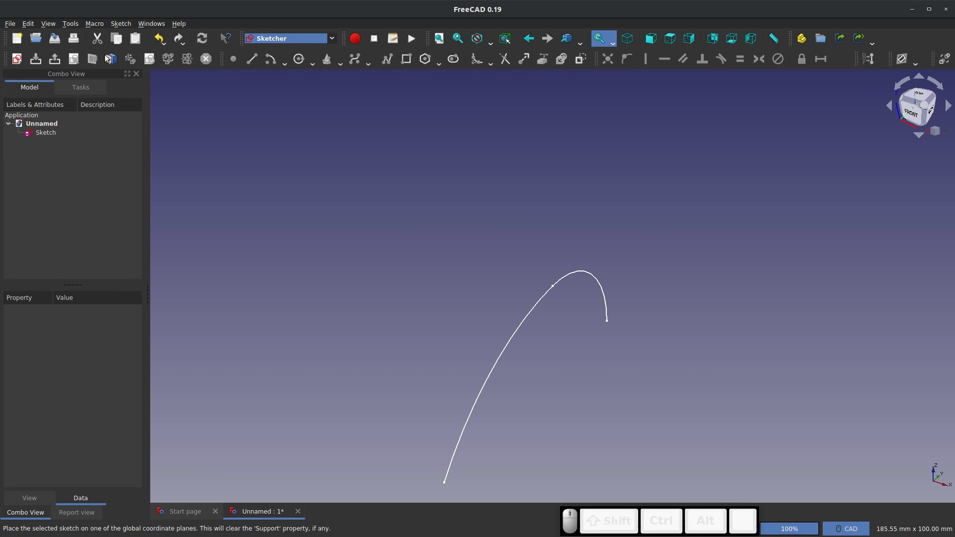
# Create a second standalone sketch on the XZ plane
pyautogui.click(16, 58)
pyautogui.click(445, 257)
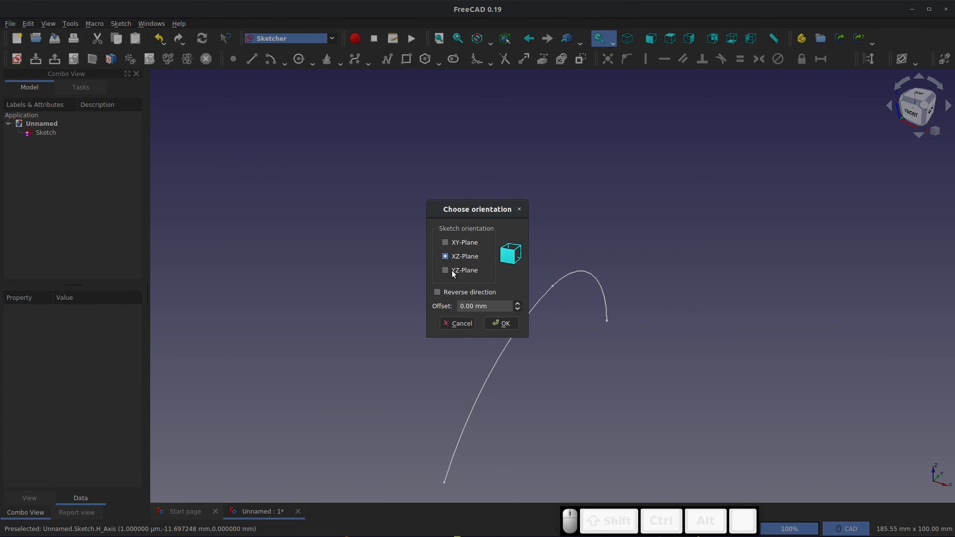
pyautogui.click(503, 323)
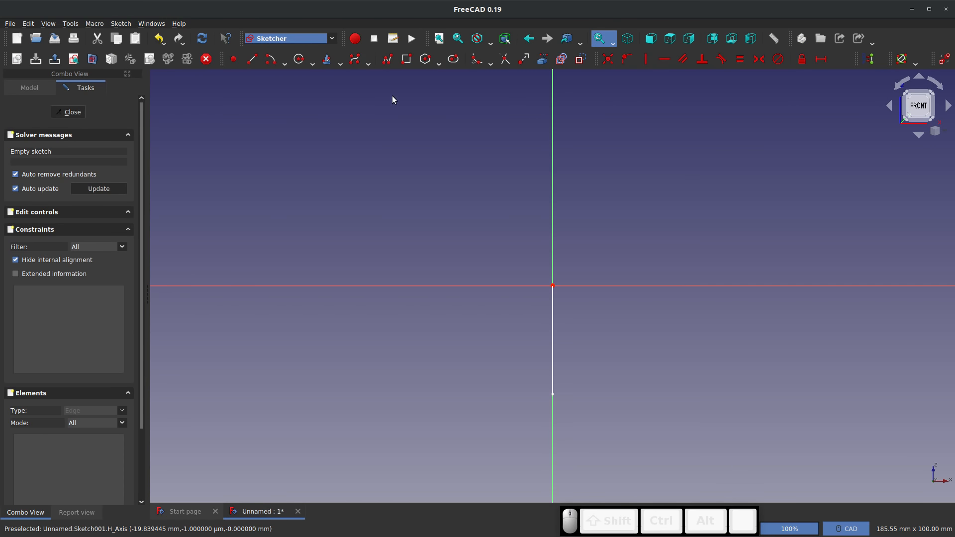
# Sketch a shallow upward-bulging arc across the vertical axis, centred on that axis about 45 mm below the origin
pyautogui.click(280, 60)
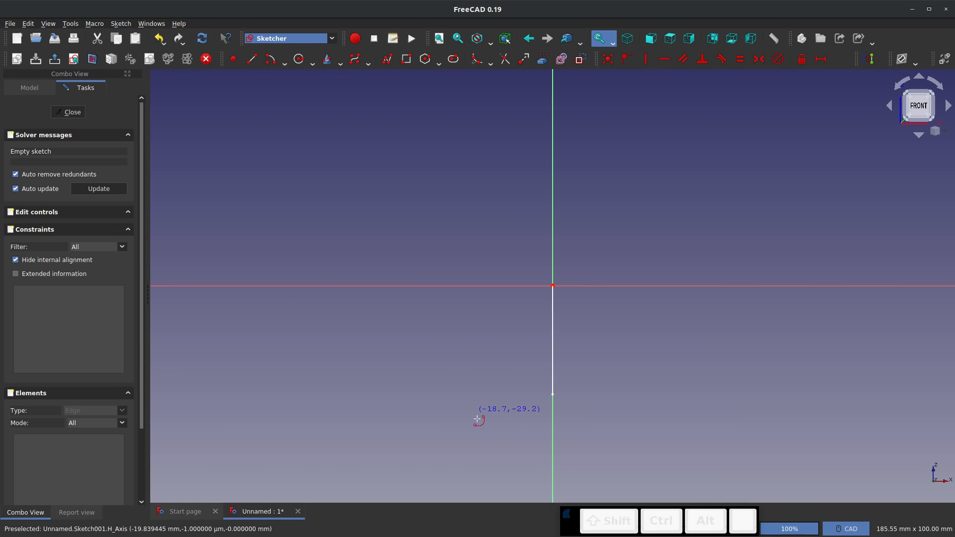
pyautogui.click(552, 478)
pyautogui.click(454, 335)
pyautogui.click(625, 322)
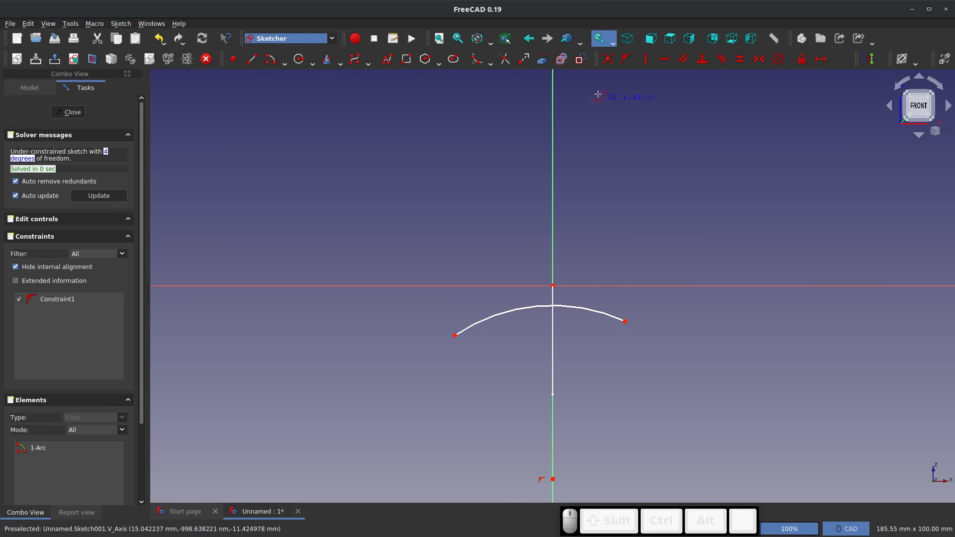
# Constrain the arc to pass through the origin and align its two end points horizontally
pyautogui.click(626, 59)
pyautogui.click(533, 307)
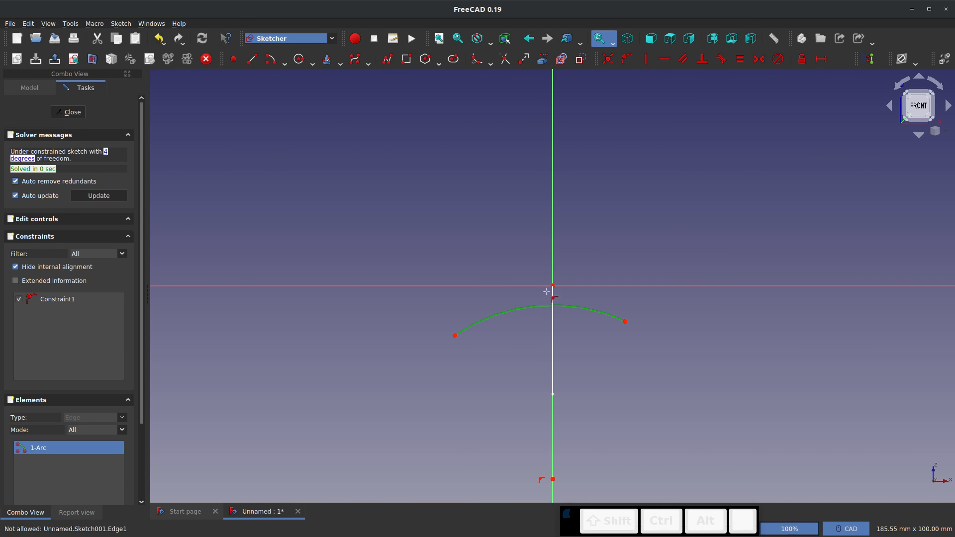
pyautogui.click(553, 285)
pyautogui.press('Escape')
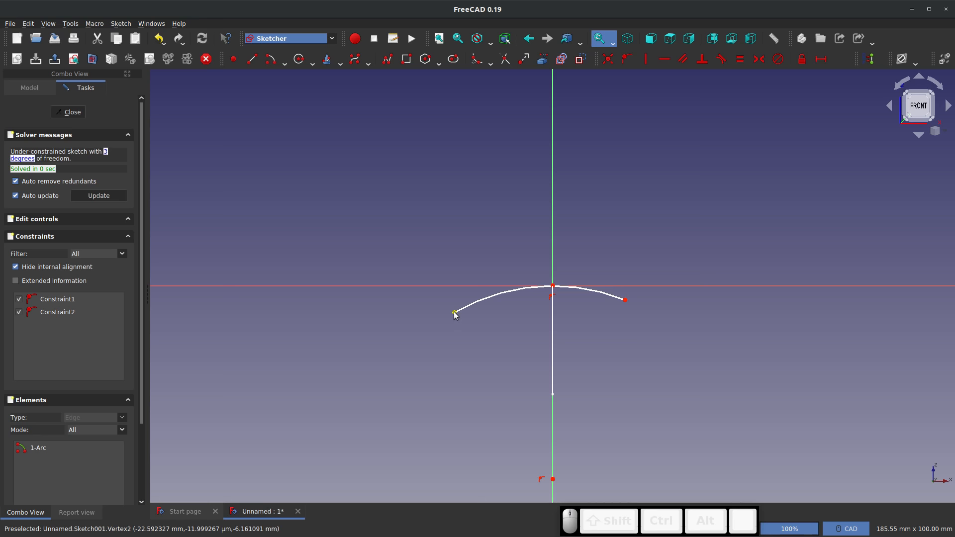
pyautogui.click(454, 312)
pyautogui.press('h')
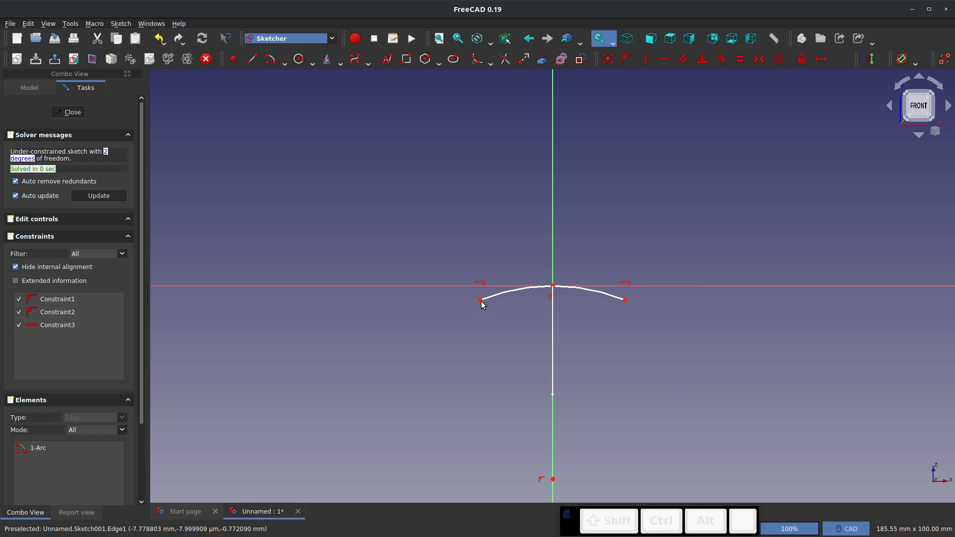
# Constrain the horizontal distance between the arc's two end points to 50 mm
pyautogui.click(480, 300)
pyautogui.click(625, 299)
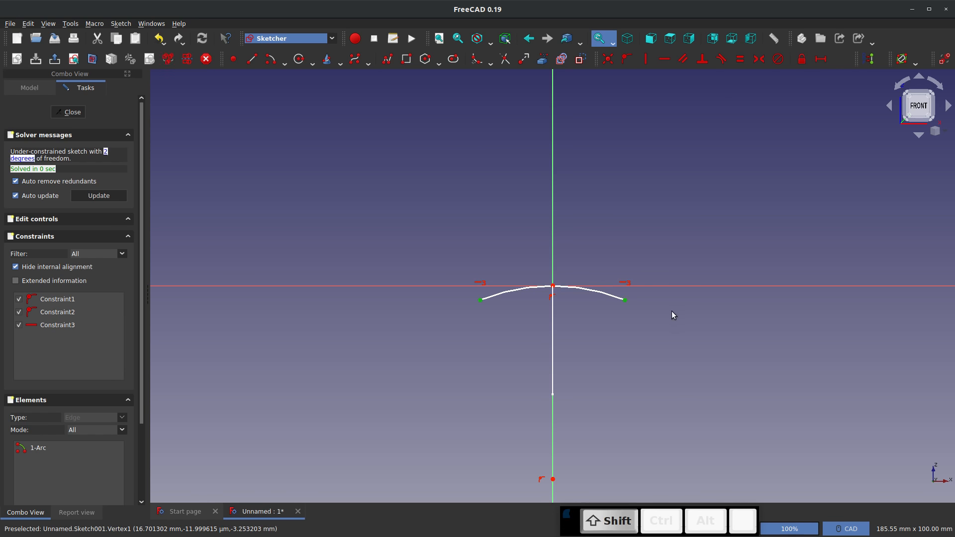
pyautogui.hotkey('shift', 'h')
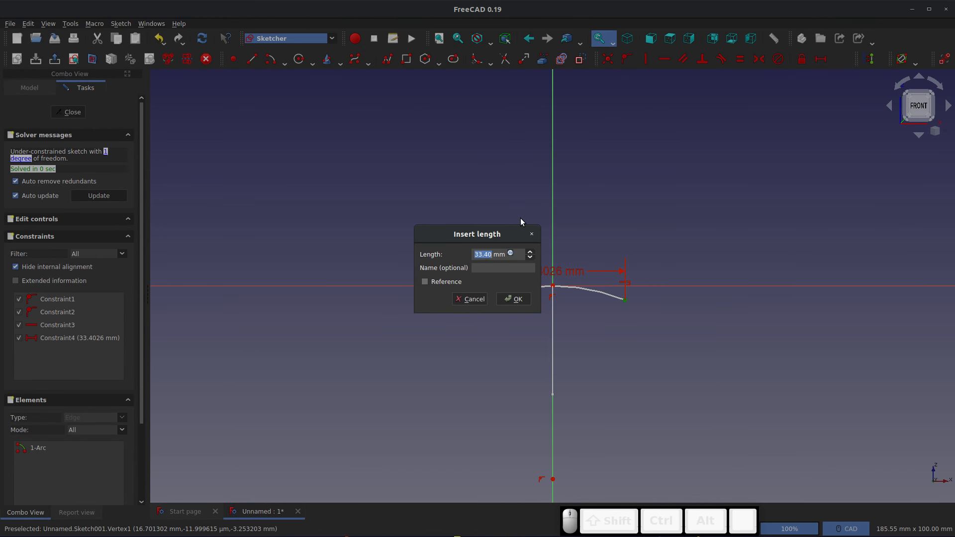
pyautogui.write('50')
pyautogui.press('Return')
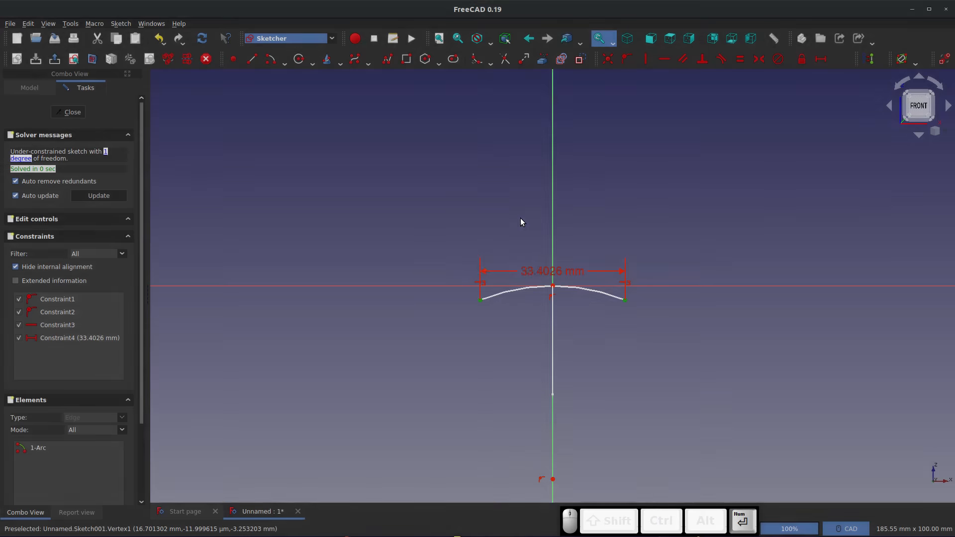
pyautogui.moveTo(661, 320)
pyautogui.mouseDown()
pyautogui.moveTo(696, 363)
pyautogui.moveTo(684, 287)
pyautogui.moveTo(679, 324)
pyautogui.moveTo(682, 303)
pyautogui.mouseUp()
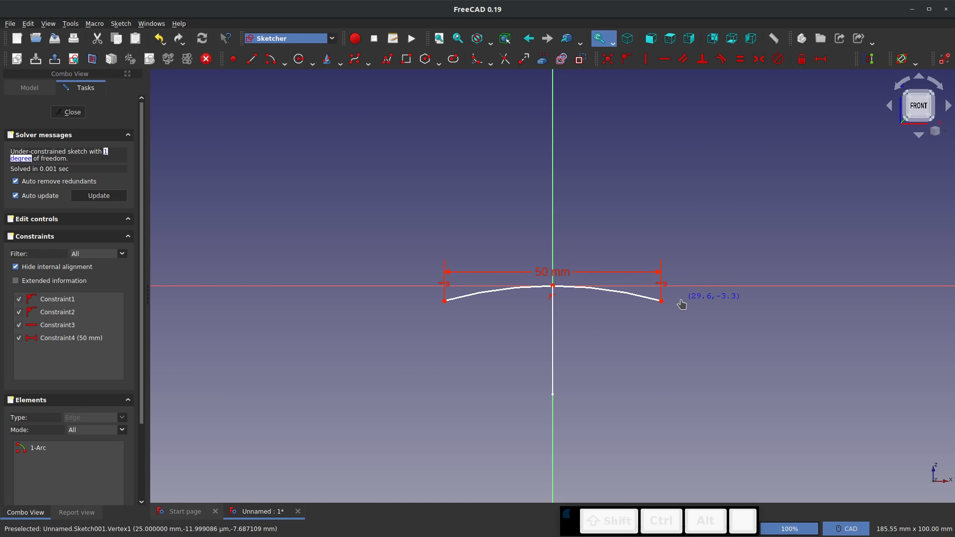
# Constrain the arc's radius to 75 mm and close the sketch
pyautogui.click(589, 293)
pyautogui.hotkey('shift', 'r')
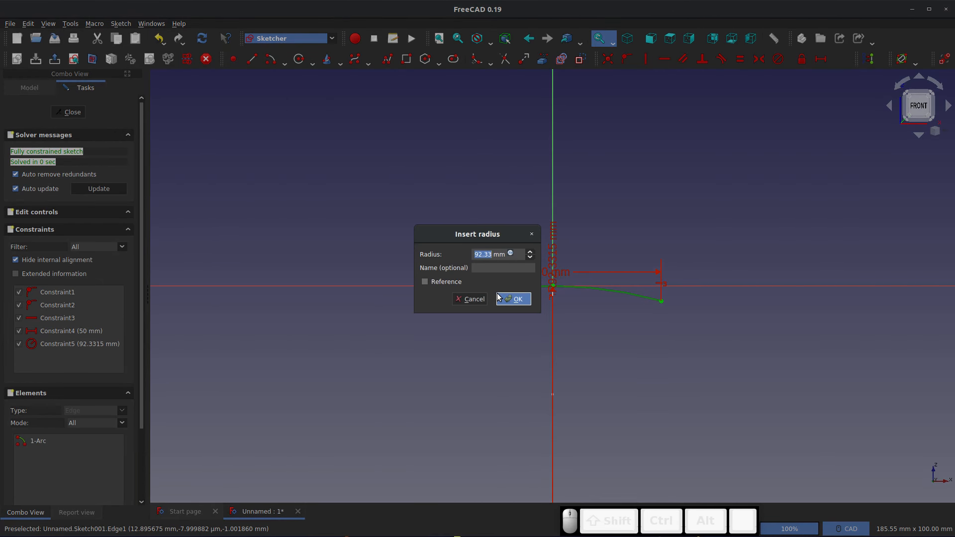
pyautogui.write('75')
pyautogui.click(498, 296)
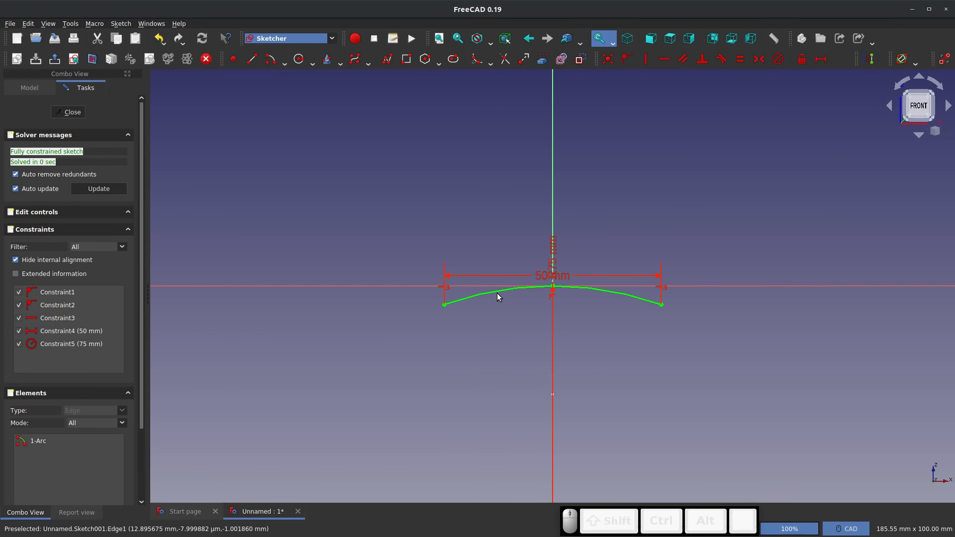
pyautogui.click(69, 112)
# Switch to the Part workbench and start a Sweep with Sketch001 as its profile
pyautogui.moveTo(576, 333)
pyautogui.mouseDown(button='middle')
pyautogui.moveTo(550, 284)
pyautogui.moveTo(539, 304)
pyautogui.moveTo(548, 319)
pyautogui.moveTo(486, 292)
pyautogui.mouseUp(button='middle')
pyautogui.scroll(3, 575, 315)
pyautogui.scroll(-3, 576, 315)
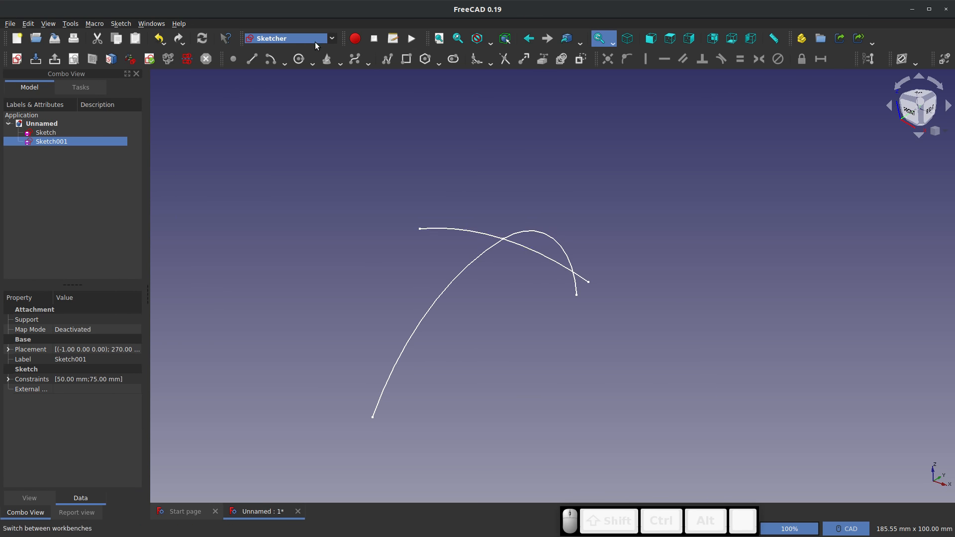
pyautogui.click(332, 38)
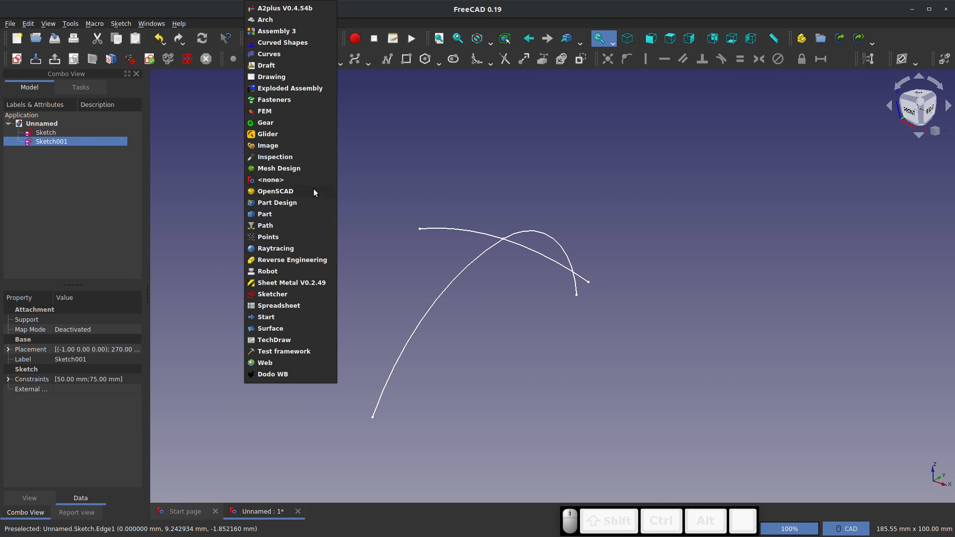
pyautogui.click(274, 215)
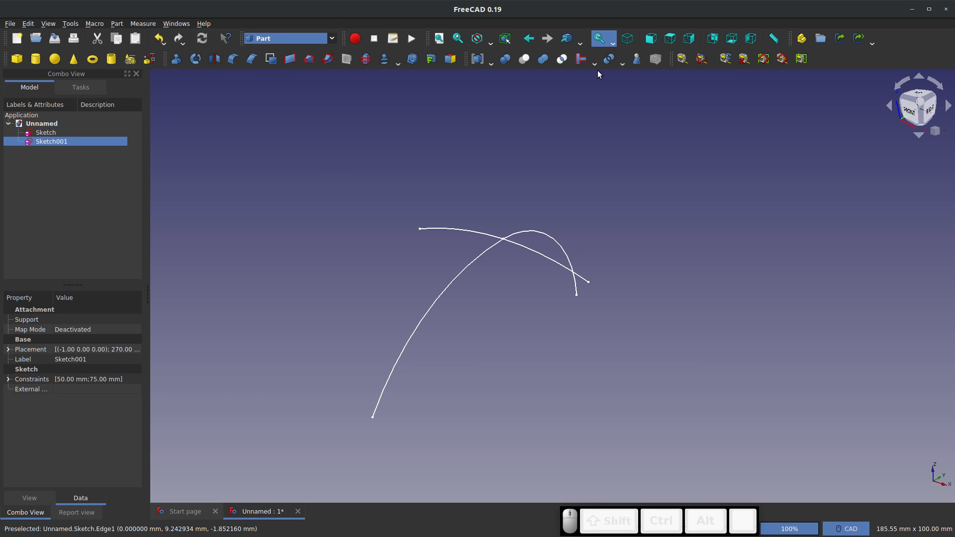
pyautogui.click(332, 59)
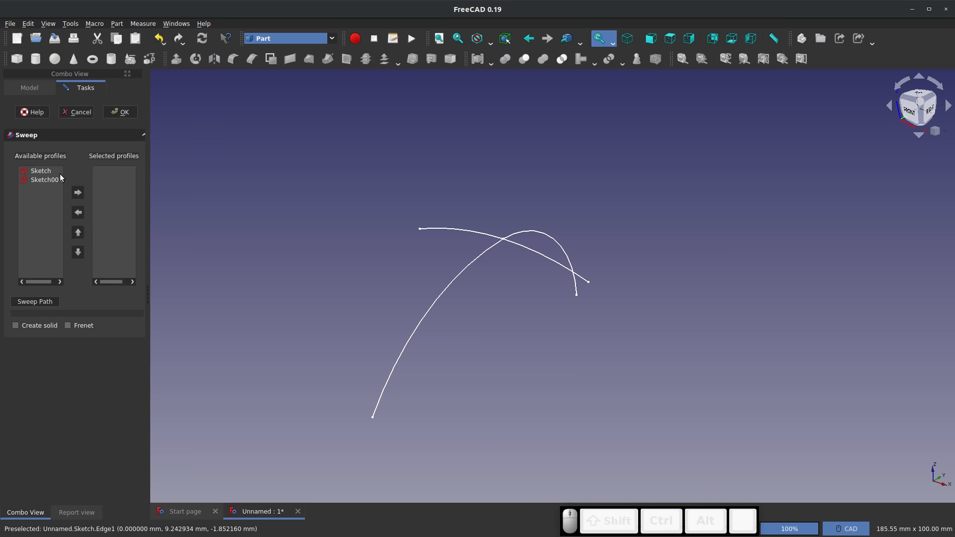
pyautogui.click(37, 172)
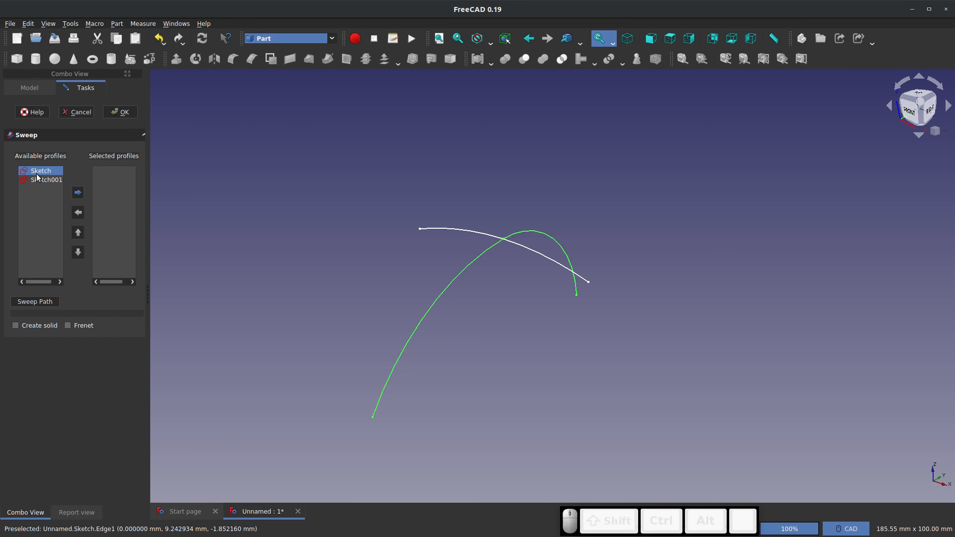
pyautogui.click(40, 180)
pyautogui.click(78, 193)
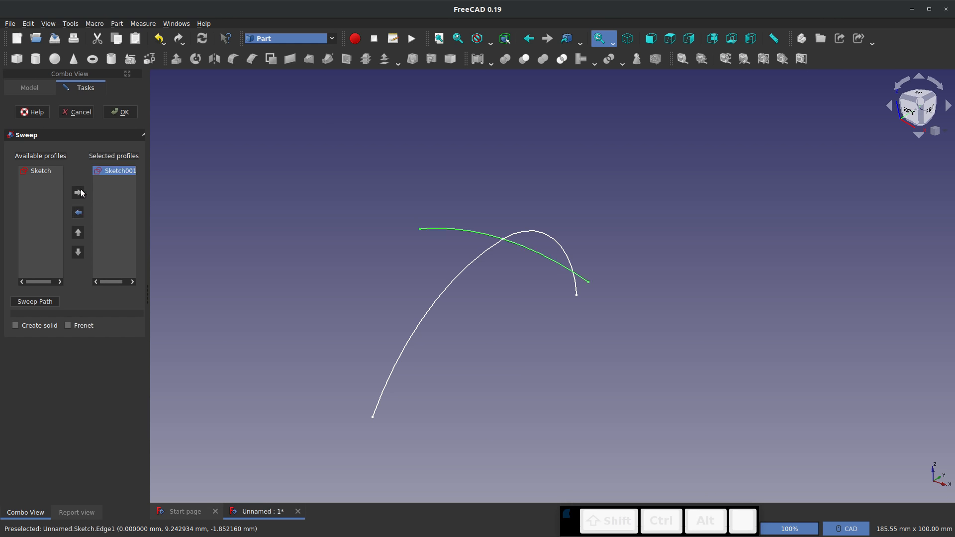
# Use both connected arcs of the first sketch as the sweep path and create the sweep as a surface, not a solid
pyautogui.click(36, 301)
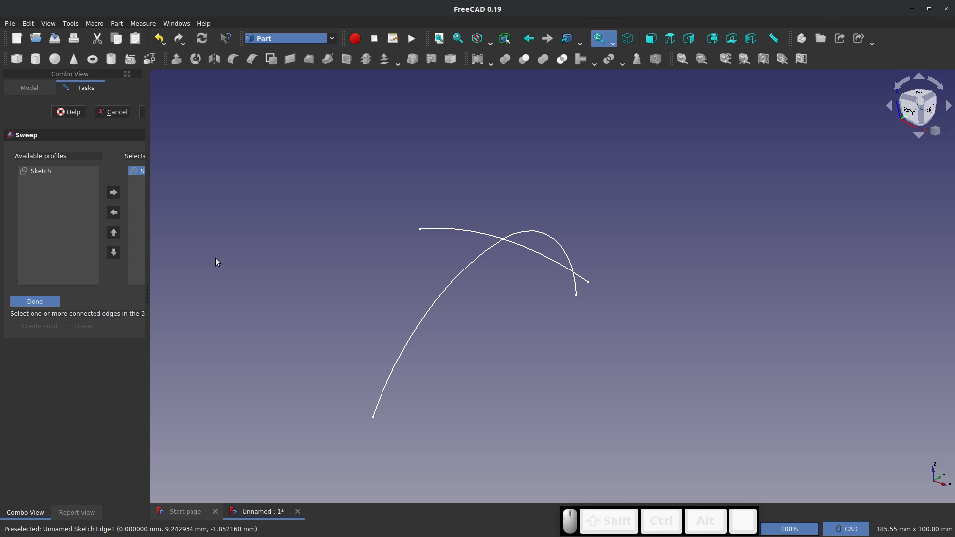
pyautogui.keyDown('ctrl'); pyautogui.click(449, 283); pyautogui.keyUp('ctrl')
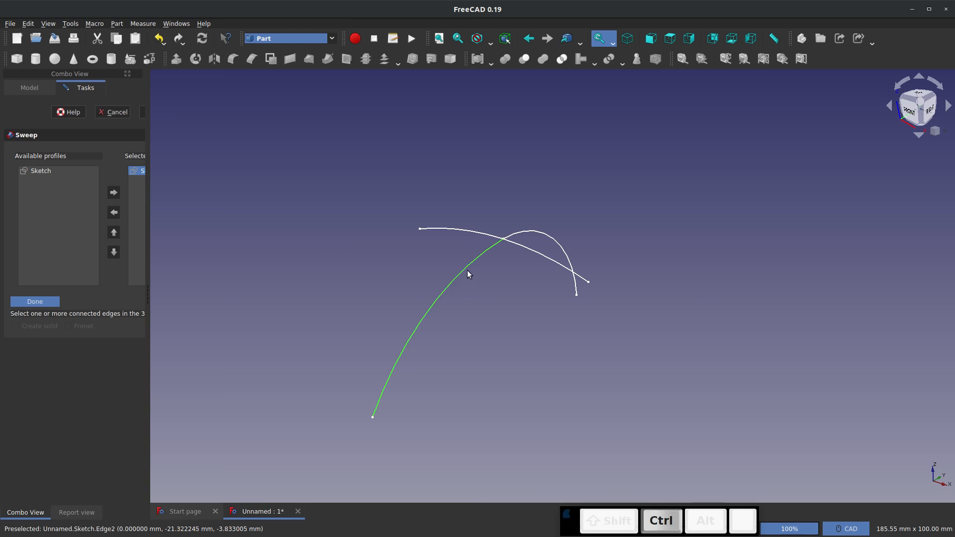
pyautogui.keyDown('ctrl'); pyautogui.click(528, 232); pyautogui.keyUp('ctrl')
pyautogui.click(47, 303)
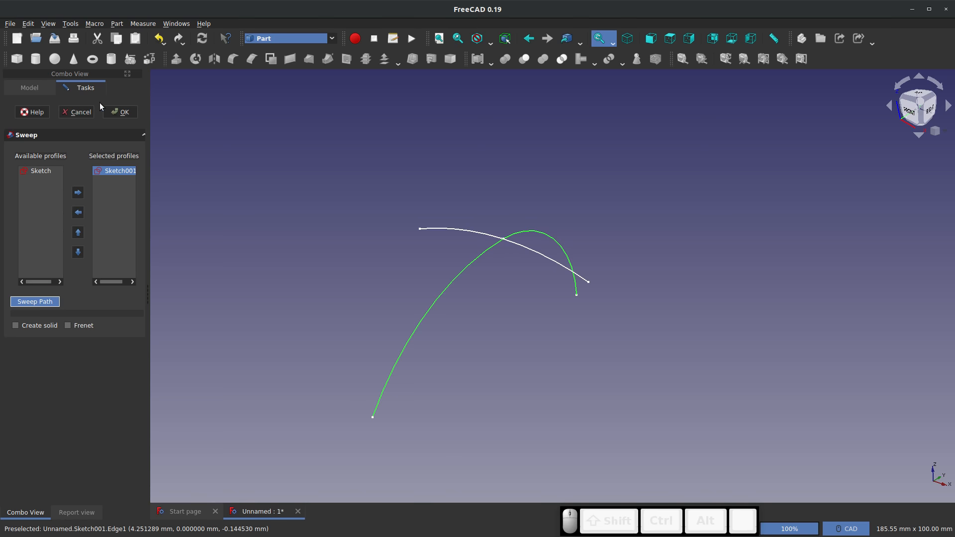
pyautogui.click(120, 112)
# Edit the sweep's profile sketch, Sketch001, set its arc radius to 50 mm and close the sketch
pyautogui.moveTo(527, 334)
pyautogui.mouseDown(button='middle')
pyautogui.moveTo(553, 291)
pyautogui.moveTo(635, 247)
pyautogui.moveTo(469, 311)
pyautogui.moveTo(485, 266)
pyautogui.moveTo(465, 252)
pyautogui.moveTo(588, 321)
pyautogui.moveTo(750, 314)
pyautogui.moveTo(697, 266)
pyautogui.moveTo(530, 366)
pyautogui.moveTo(467, 234)
pyautogui.moveTo(475, 151)
pyautogui.moveTo(487, 171)
pyautogui.mouseUp(button='middle')
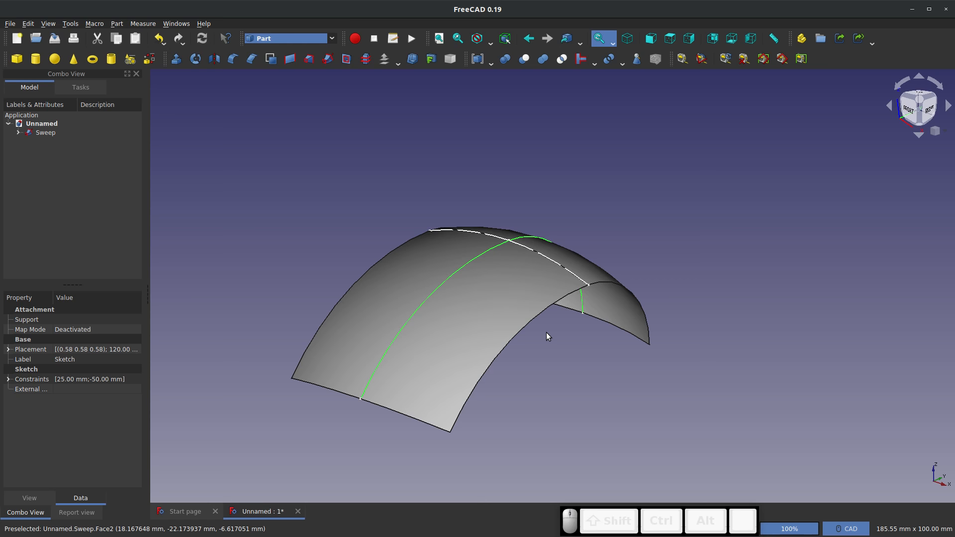
pyautogui.click(44, 134)
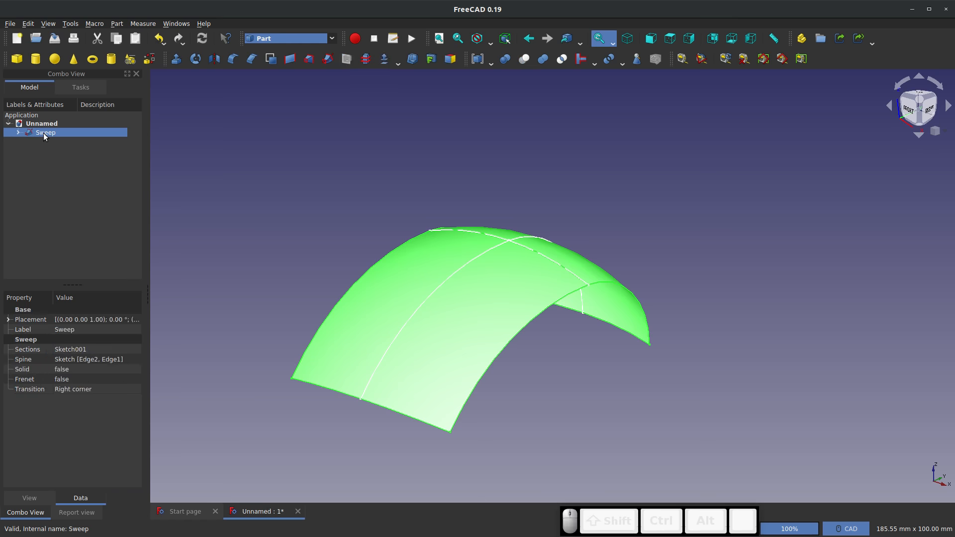
pyautogui.click(18, 133)
pyautogui.click(59, 143)
pyautogui.rightClick(61, 146)
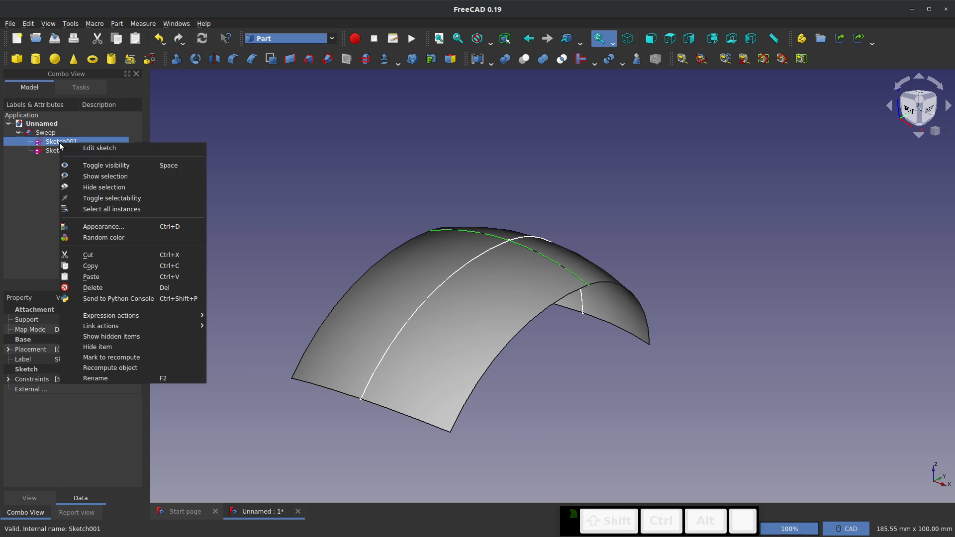
pyautogui.click(98, 147)
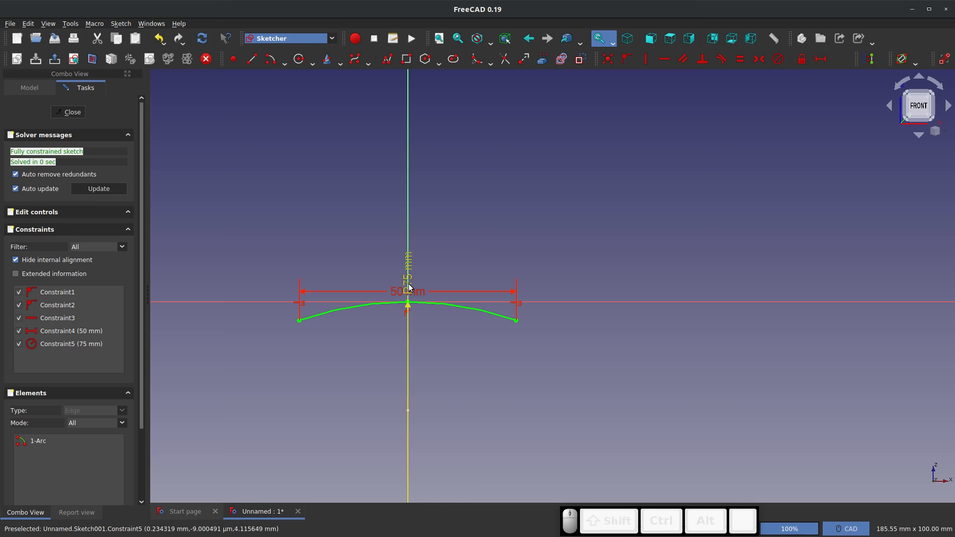
pyautogui.moveTo(407, 272); pyautogui.dragTo(455, 266)
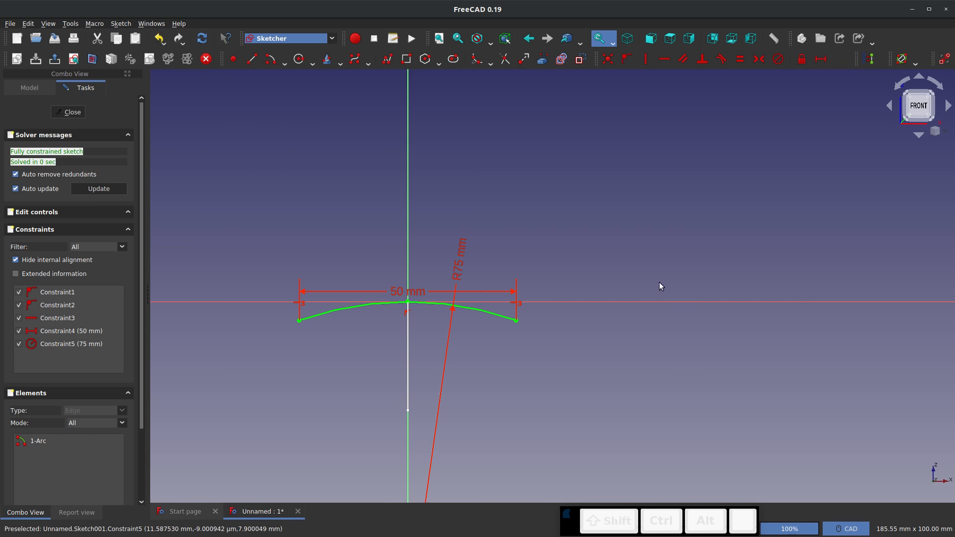
pyautogui.doubleClick(457, 266)
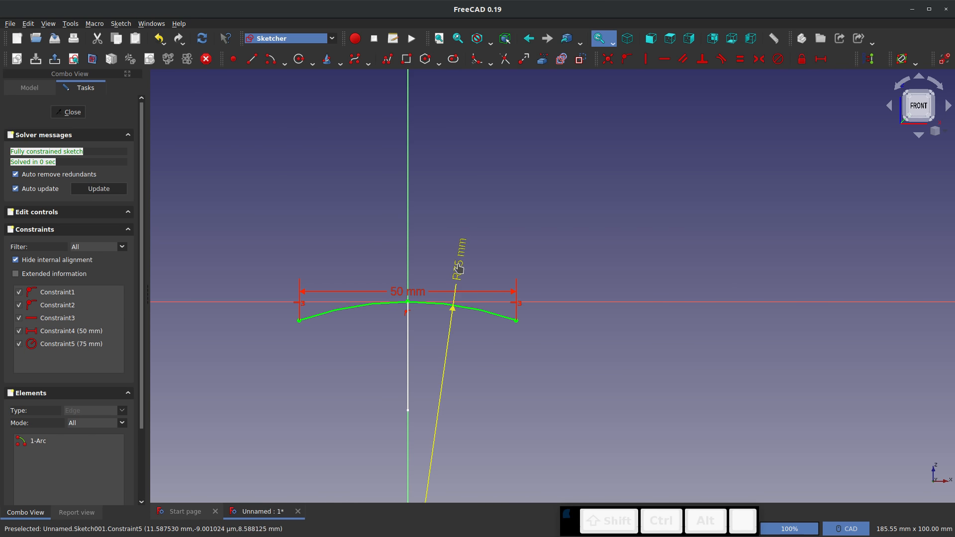
pyautogui.write('50')
pyautogui.press('Return')
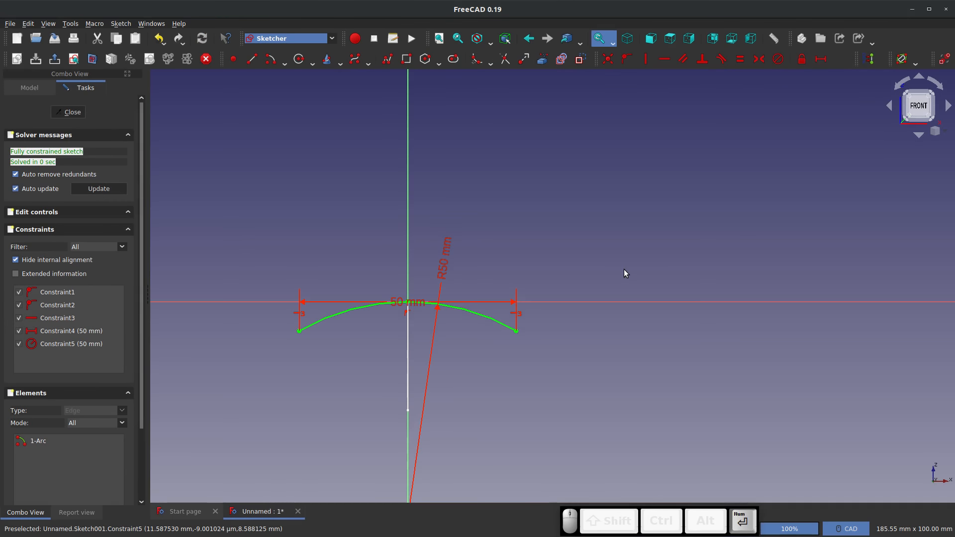
pyautogui.click(68, 112)
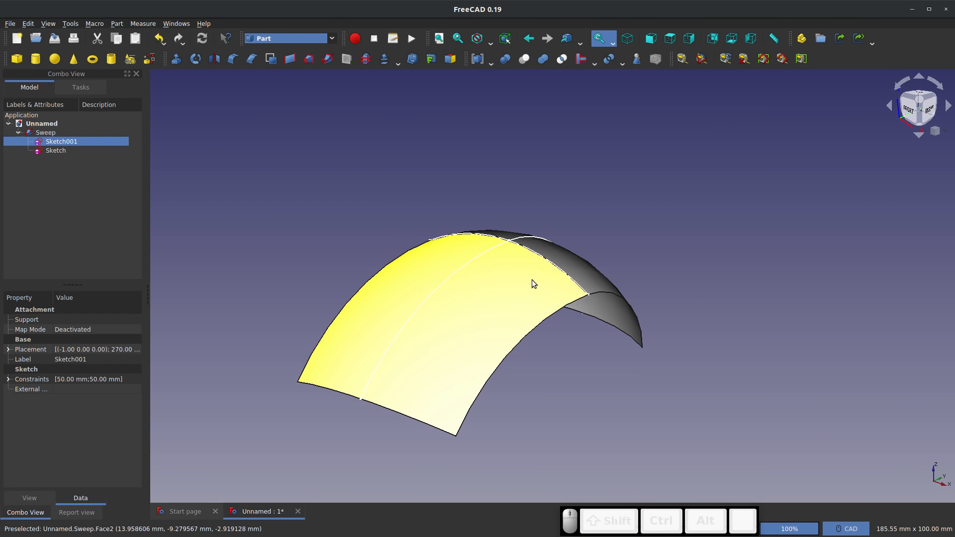
# Switch to the Sketcher workbench and create a new sketch on the XY plane
pyautogui.moveTo(571, 379)
pyautogui.mouseDown(button='middle')
pyautogui.moveTo(671, 332)
pyautogui.moveTo(596, 381)
pyautogui.mouseUp(button='middle')
pyautogui.click(377, 202)
pyautogui.click(328, 39)
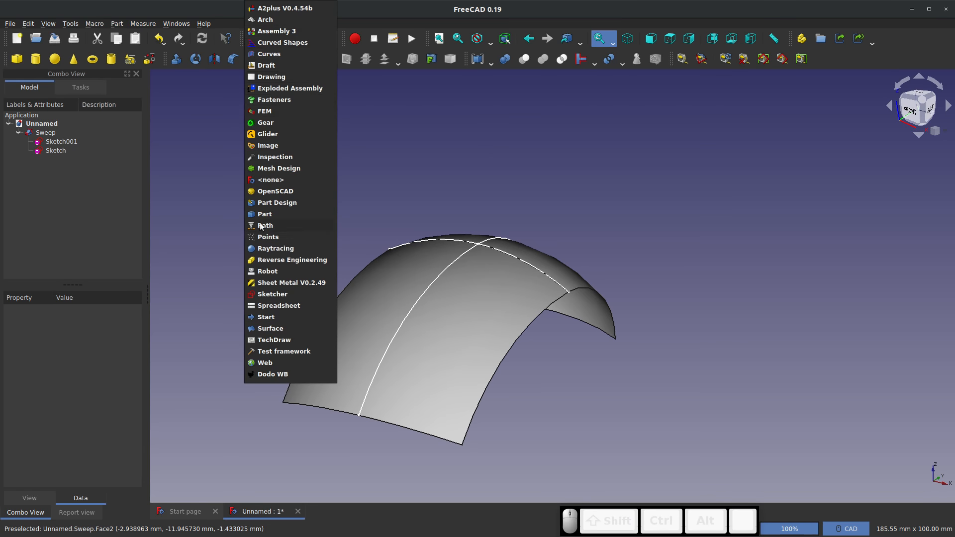
pyautogui.click(281, 294)
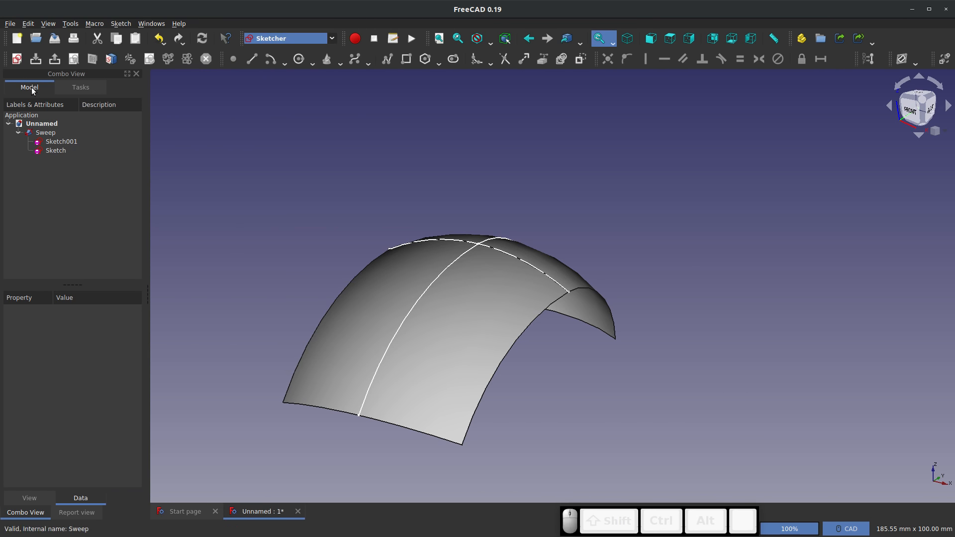
pyautogui.click(17, 59)
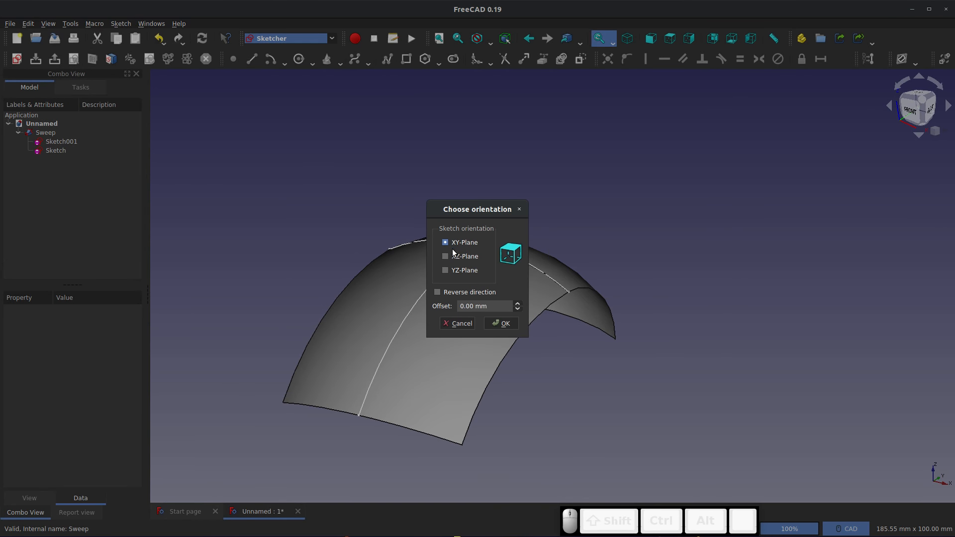
pyautogui.click(502, 324)
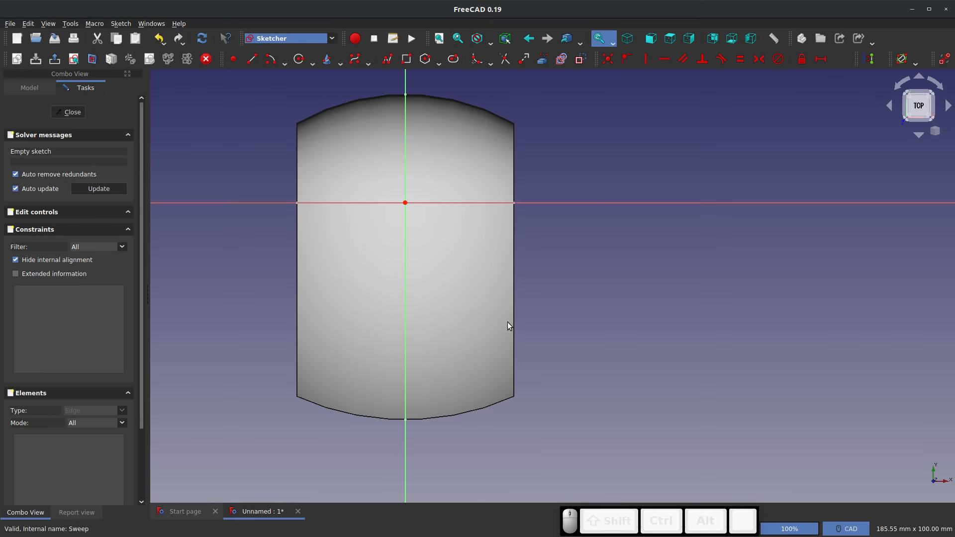
# Draw a vertical slot inside the surface's outline, its lower arc centred on the vertical axis about 28 mm below the origin, and close the sketch
pyautogui.click(453, 59)
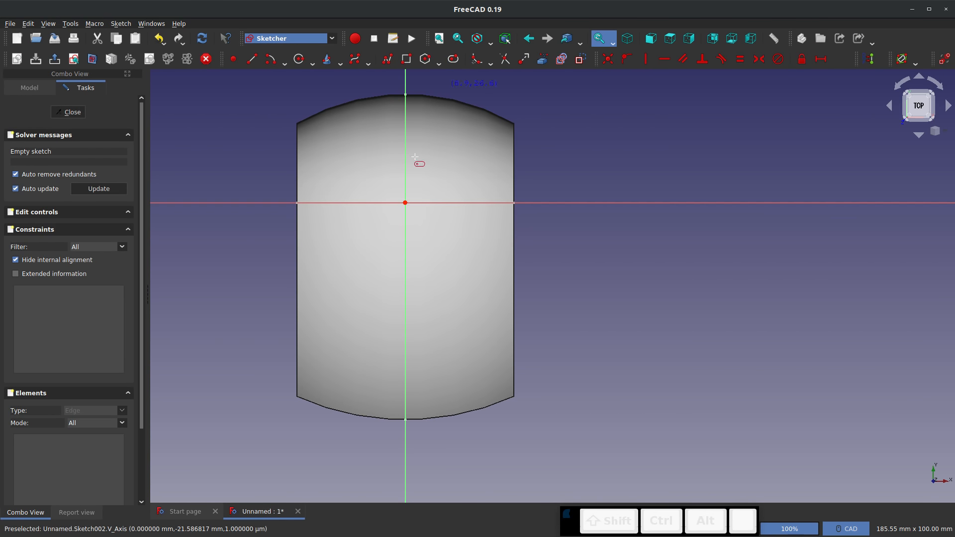
pyautogui.click(406, 326)
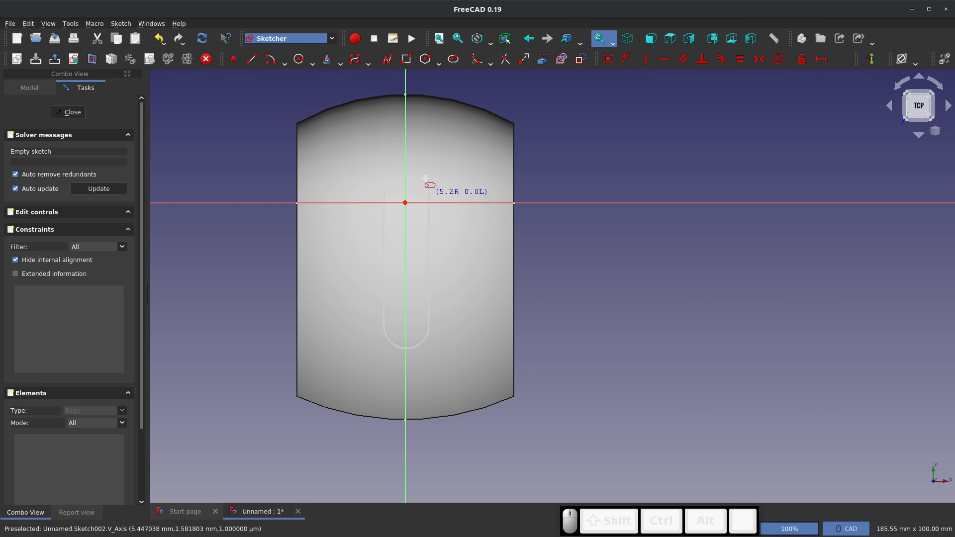
pyautogui.click(483, 189)
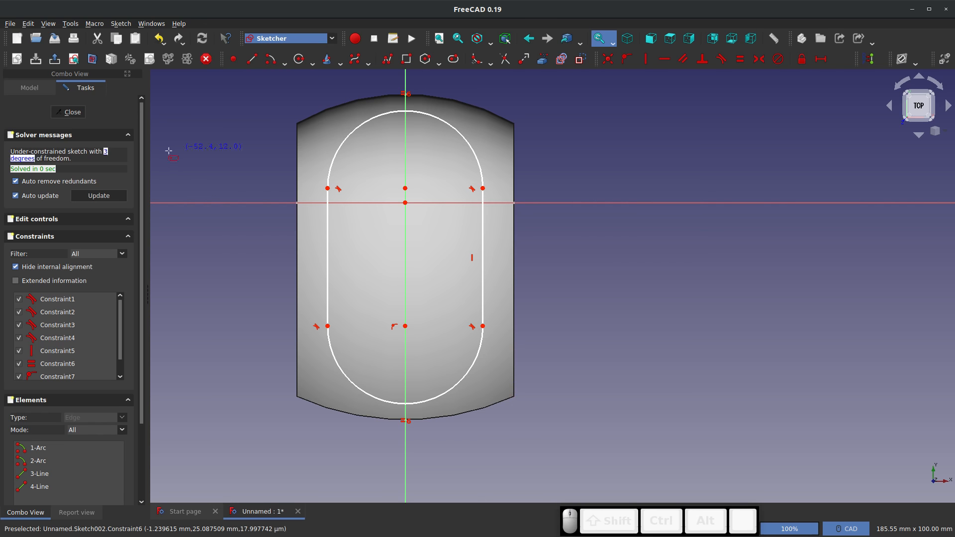
pyautogui.click(71, 112)
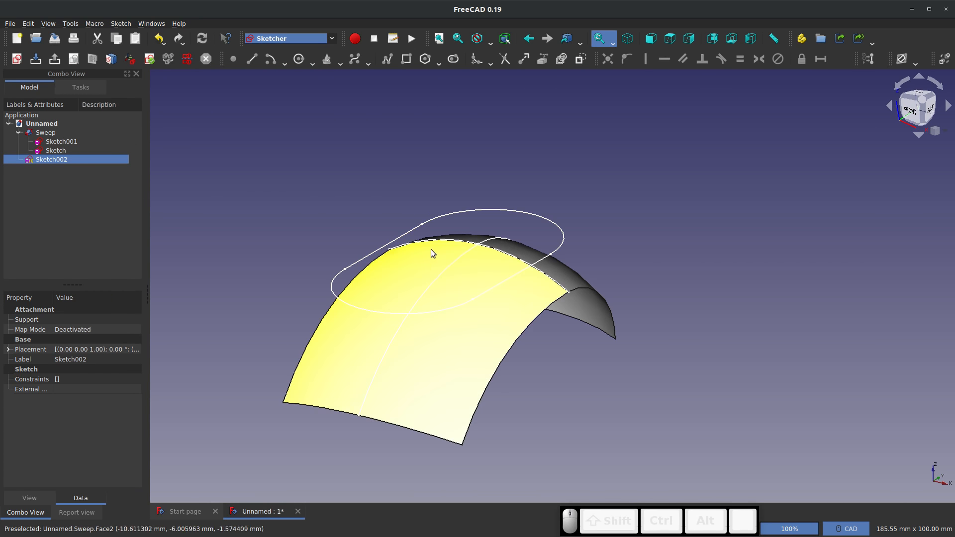
# Switch to the Part workbench and extrude the slot sketch symmetrically by 50 mm as a solid
pyautogui.click(331, 39)
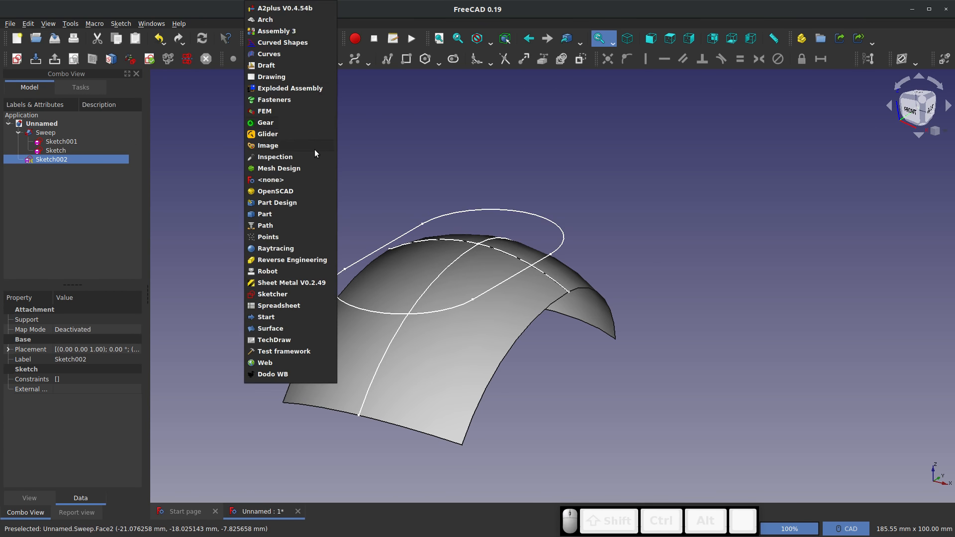
pyautogui.click(282, 213)
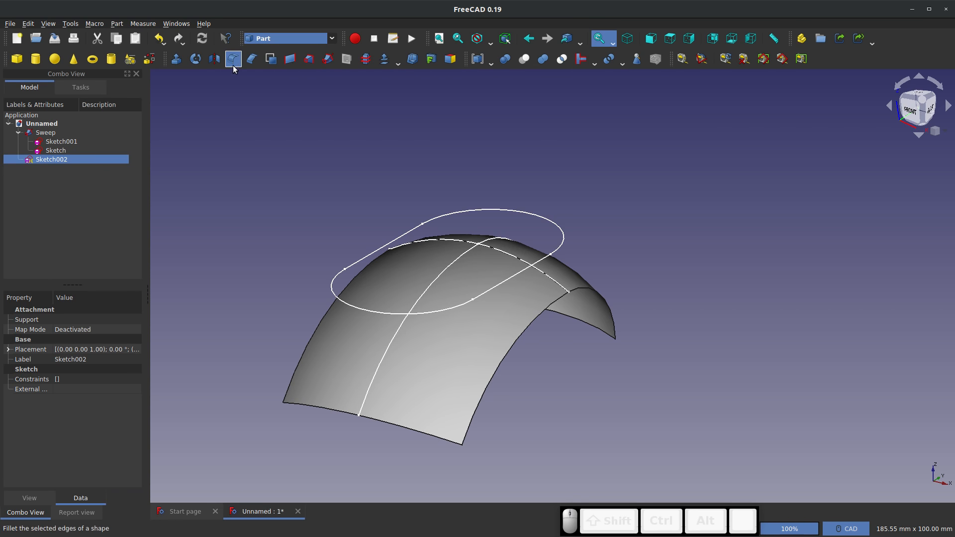
pyautogui.click(179, 59)
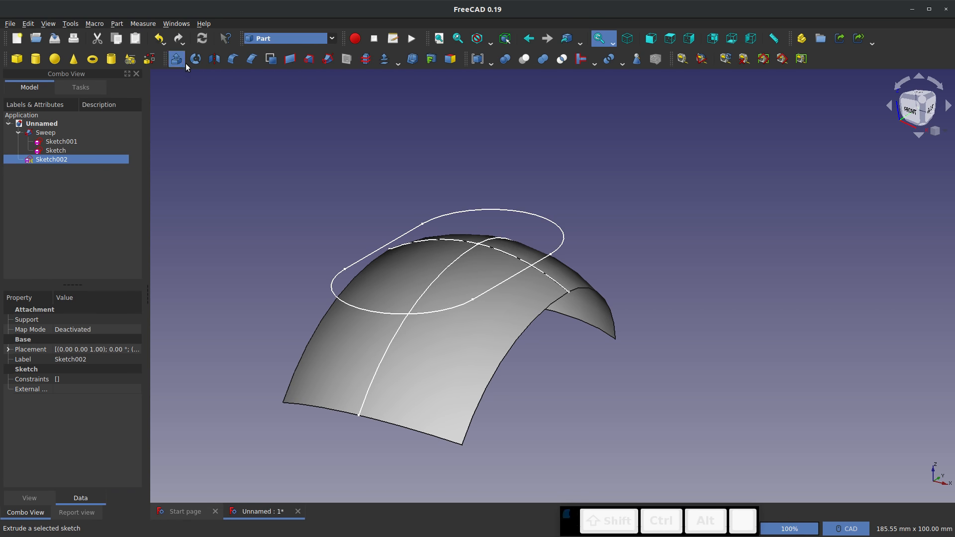
pyautogui.tripleClick(92, 306)
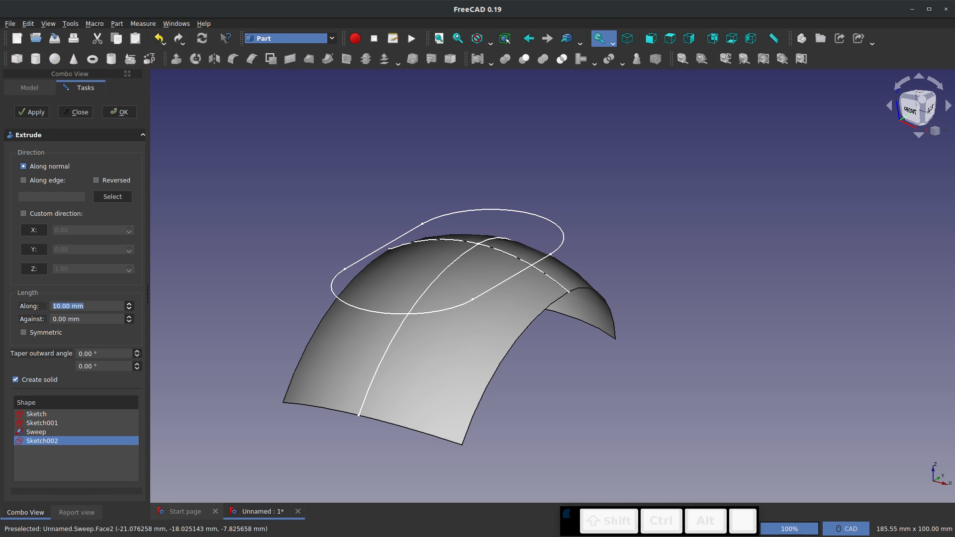
pyautogui.write('50')
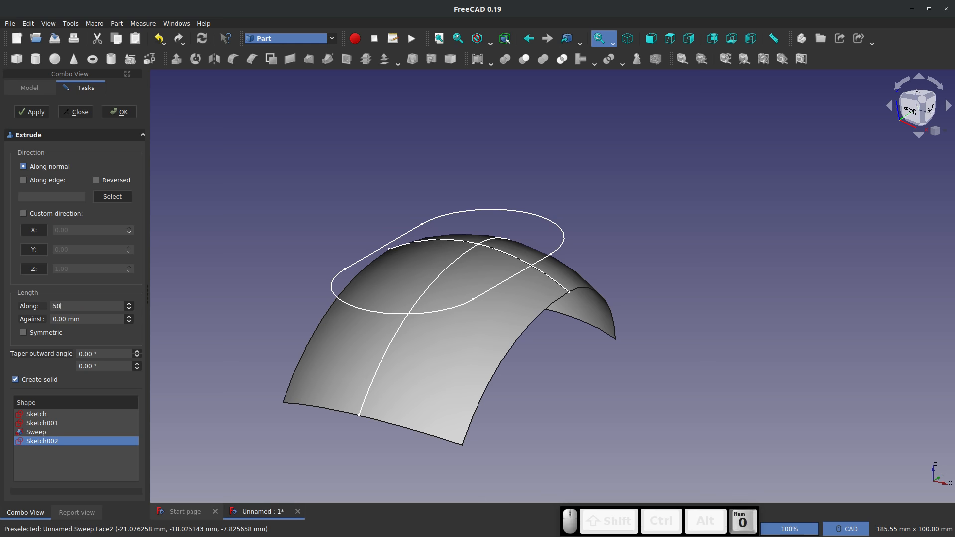
pyautogui.click(23, 333)
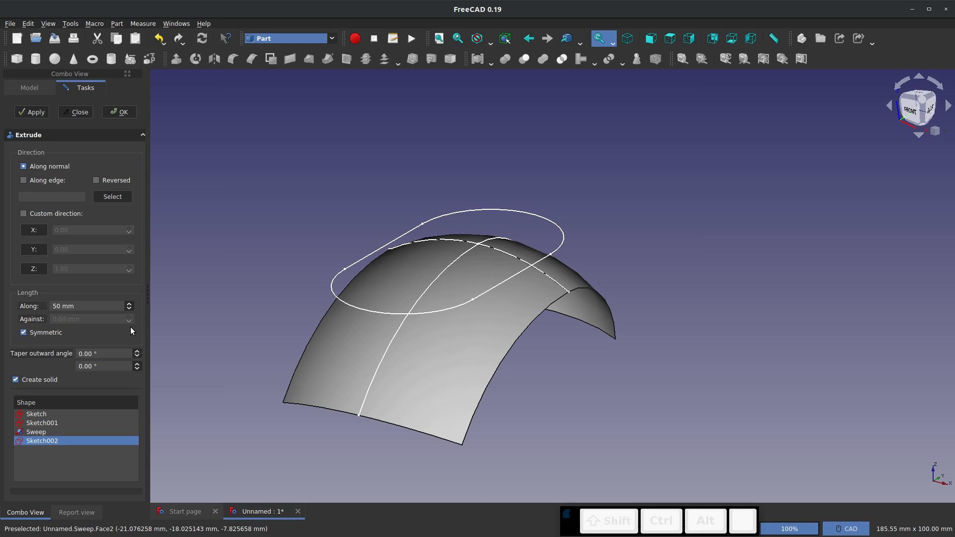
pyautogui.click(119, 112)
pyautogui.moveTo(437, 385); pyautogui.dragTo(411, 345, button='middle')
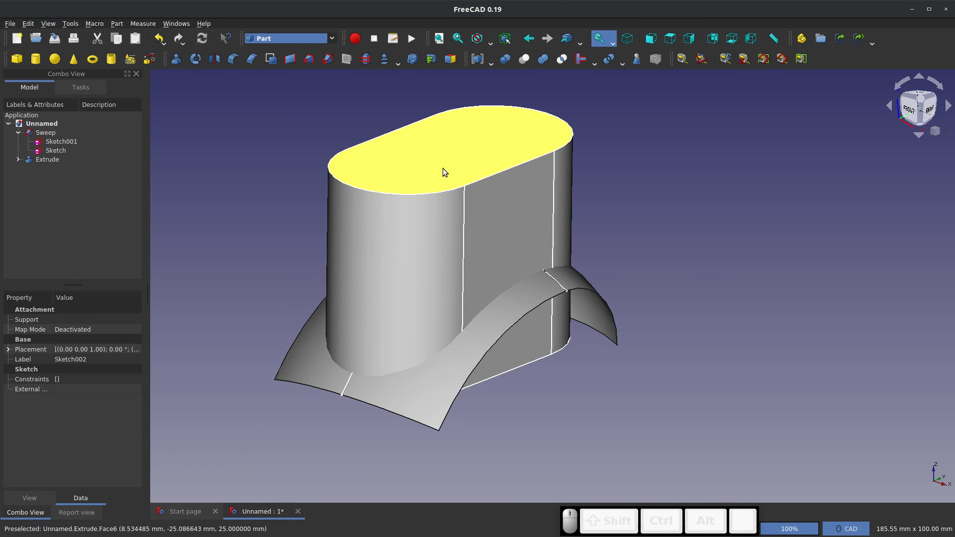
# Try to slice the extruded solid apart with only that solid selected, and clear the selection
pyautogui.rightClick(47, 160)
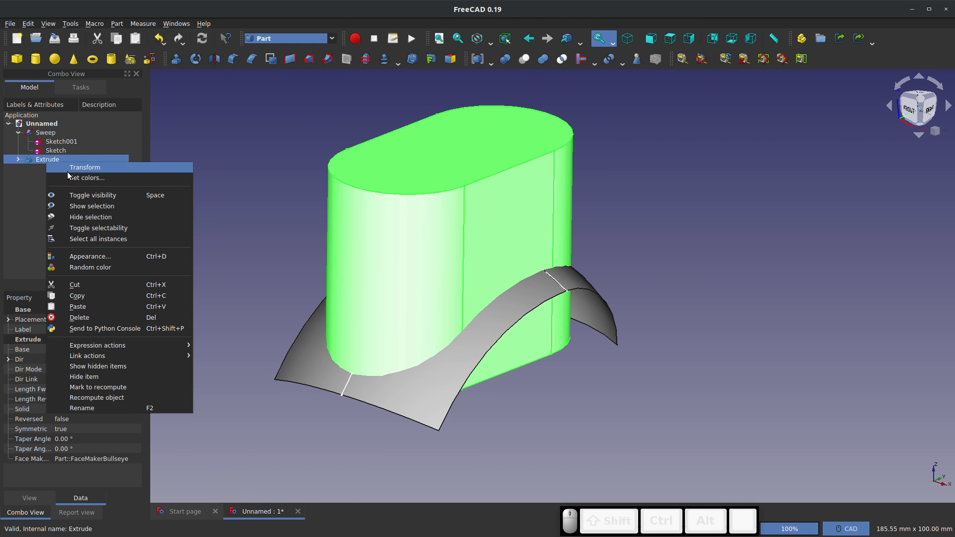
pyautogui.click(18, 191)
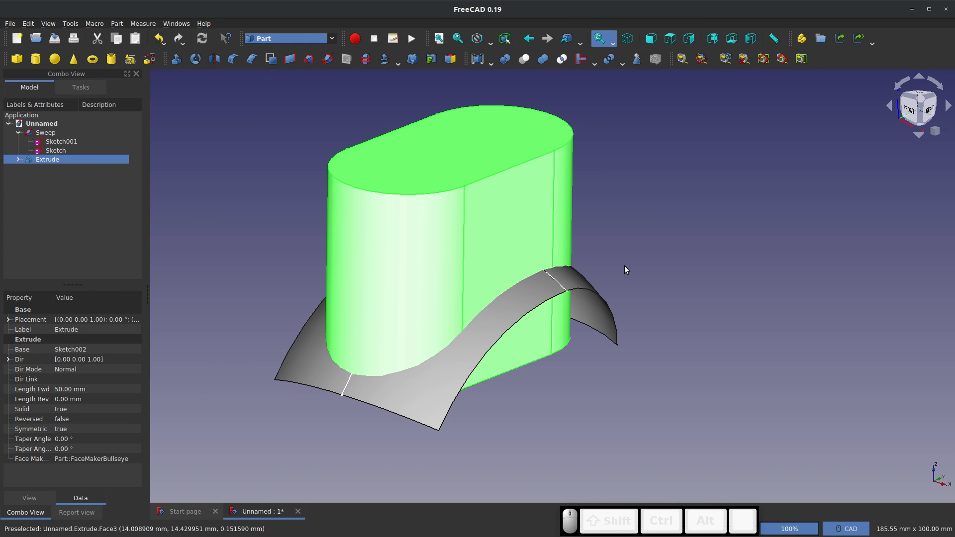
pyautogui.moveTo(466, 329); pyautogui.dragTo(463, 276, button='middle')
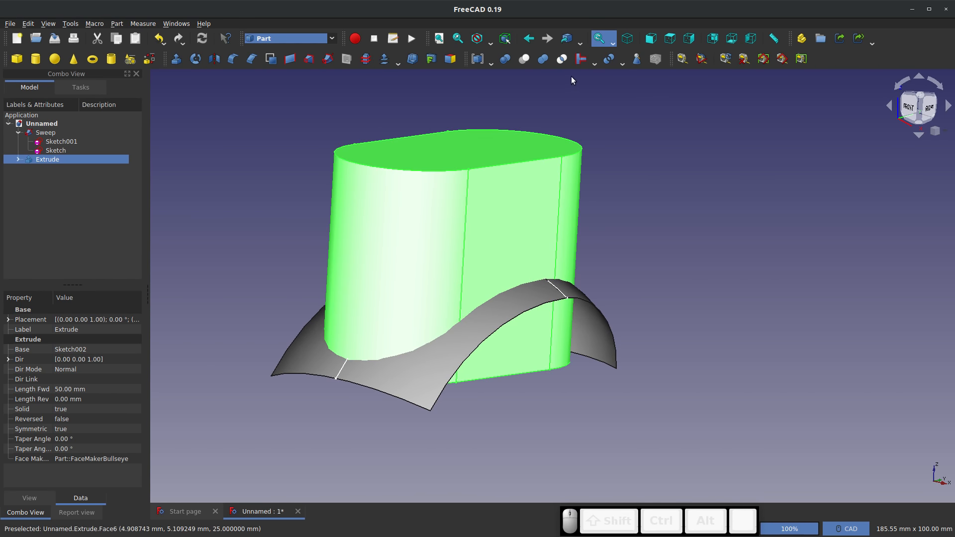
pyautogui.click(621, 63)
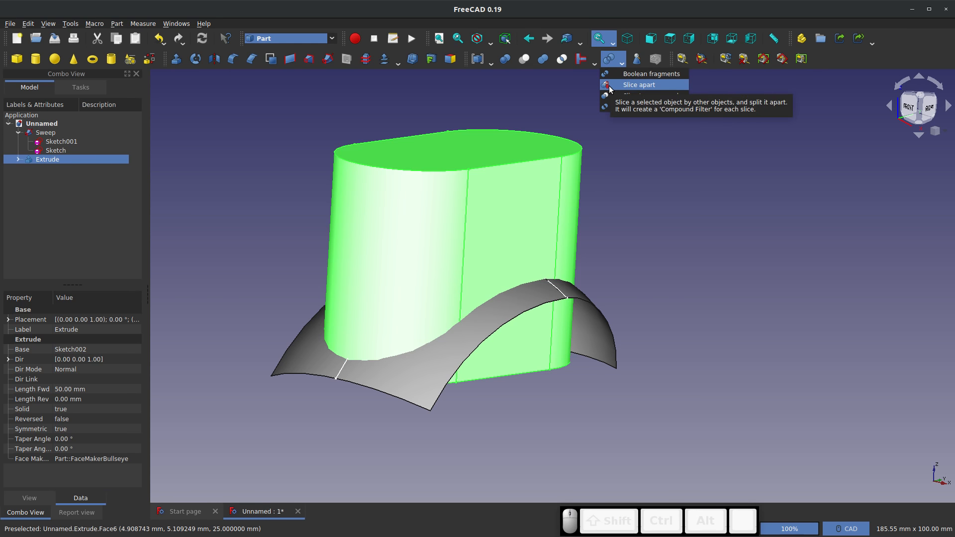
pyautogui.click(638, 85)
pyautogui.click(569, 259)
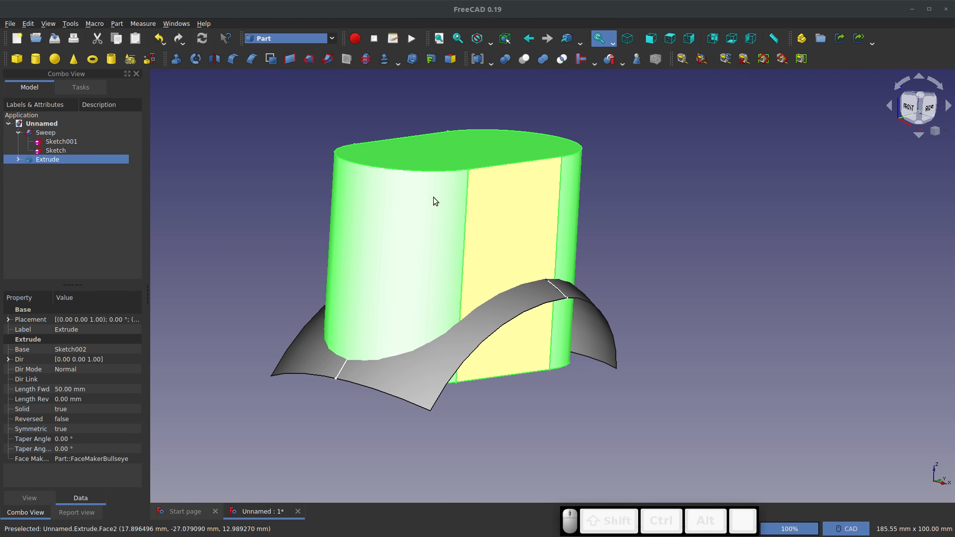
pyautogui.click(250, 207)
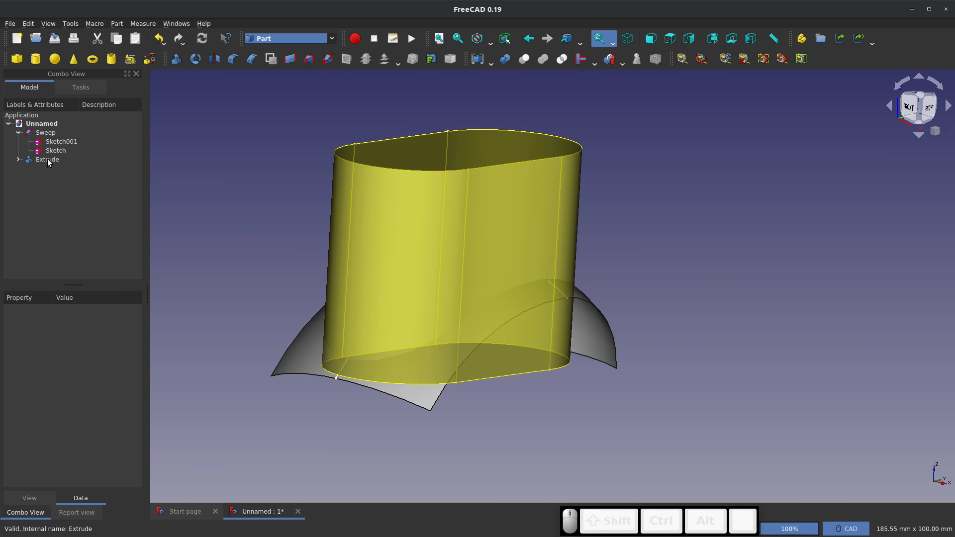
# Slice the extruded solid apart using the swept surface as the cutting object
pyautogui.click(47, 159)
pyautogui.keyDown('ctrl'); pyautogui.click(45, 133); pyautogui.keyUp('ctrl')
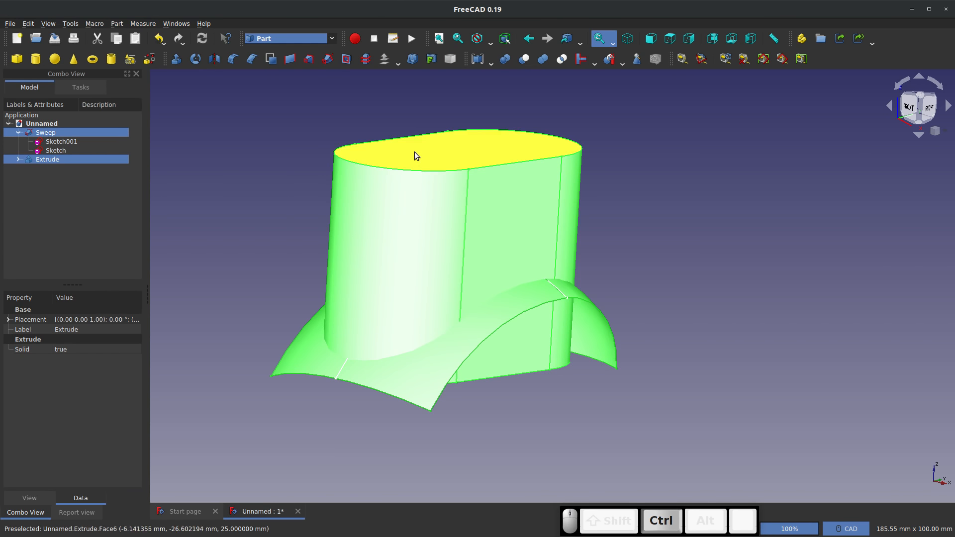
pyautogui.click(47, 224)
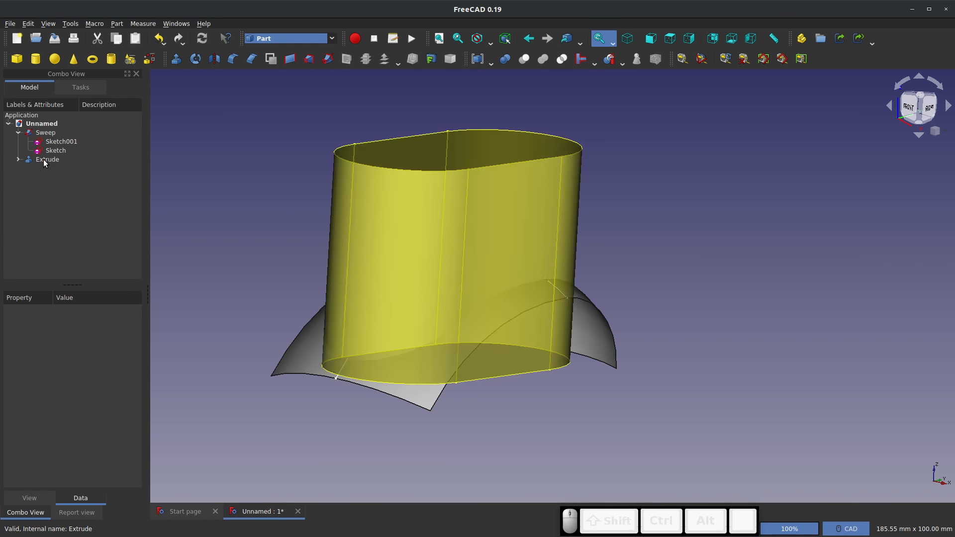
pyautogui.click(43, 159)
pyautogui.keyDown('ctrl'); pyautogui.click(45, 134); pyautogui.keyUp('ctrl')
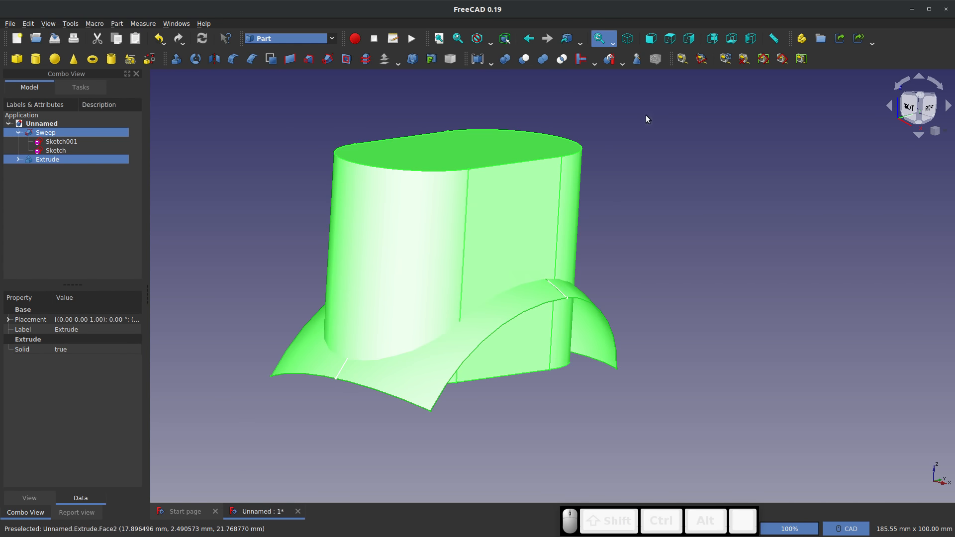
pyautogui.click(608, 61)
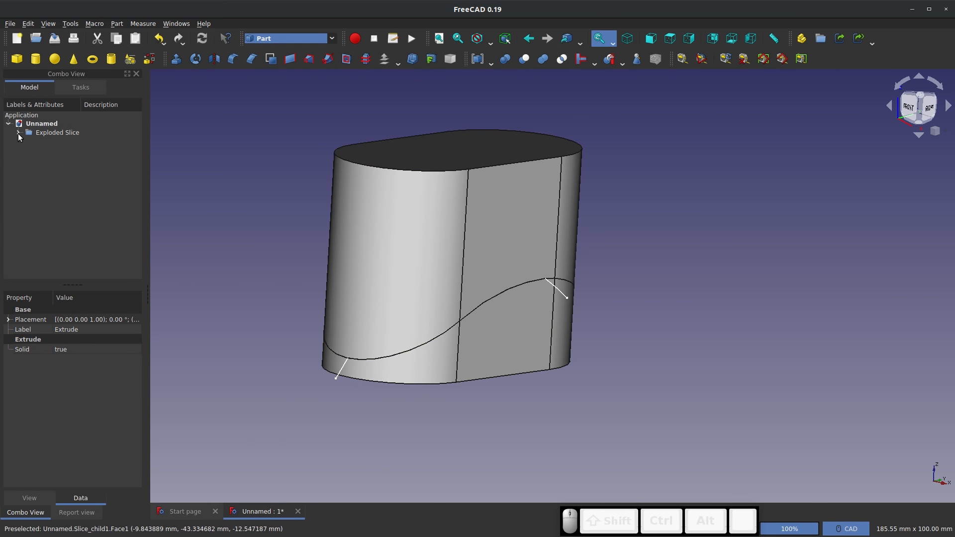
# Identify the two slices in the exploded result and delete the upper one, Slice.1
pyautogui.click(52, 143)
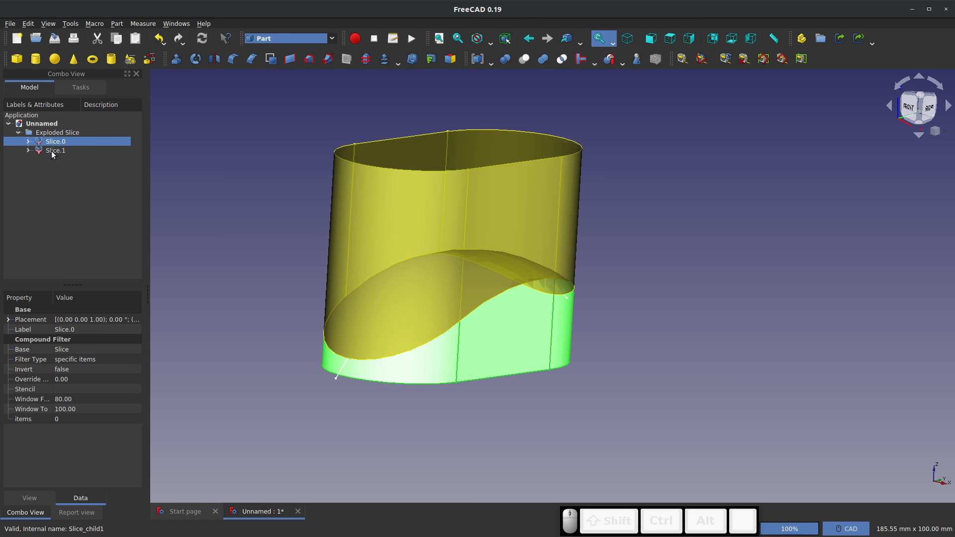
pyautogui.click(52, 152)
pyautogui.click(44, 143)
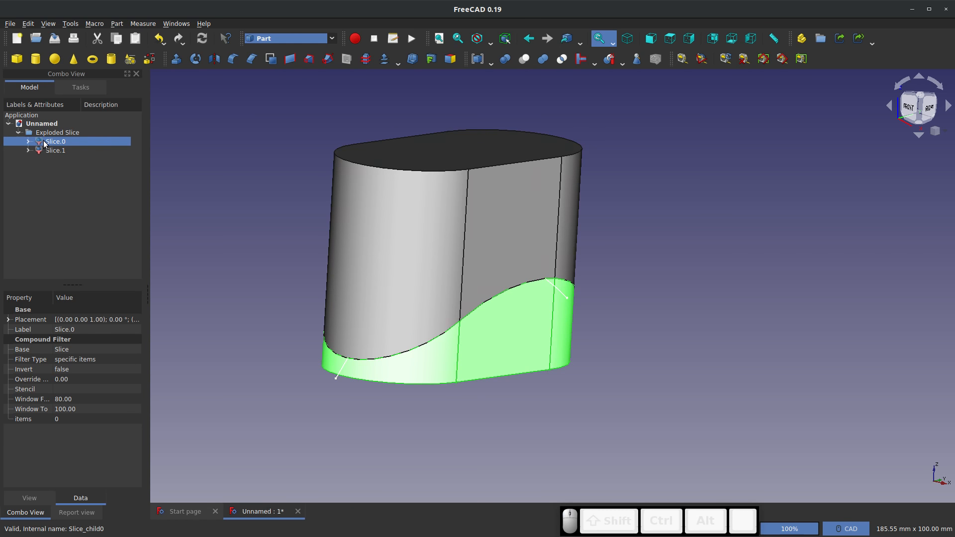
pyautogui.click(56, 151)
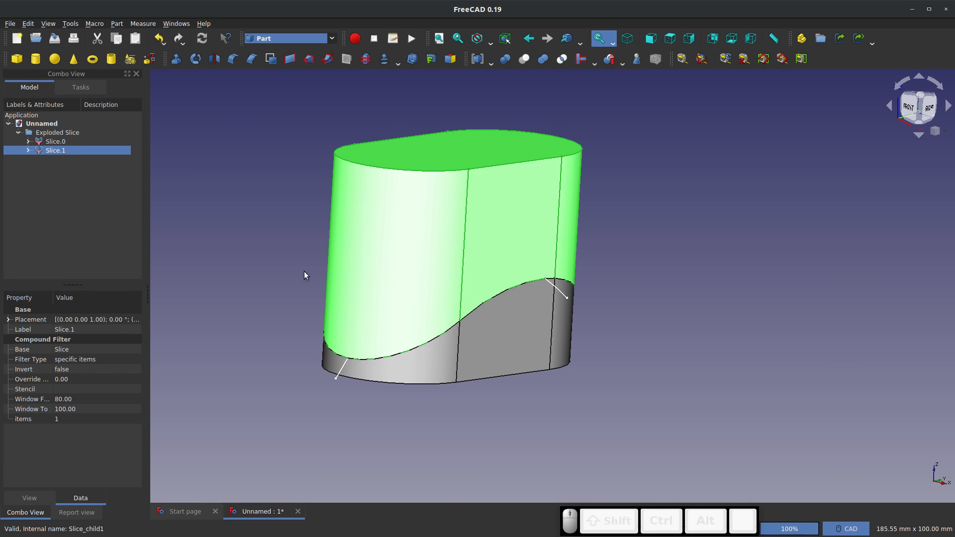
pyautogui.press('Delete')
# Examine the curved top faces and front edge of the remaining slice from several angles and distances
pyautogui.moveTo(515, 329); pyautogui.dragTo(550, 401, button='middle')
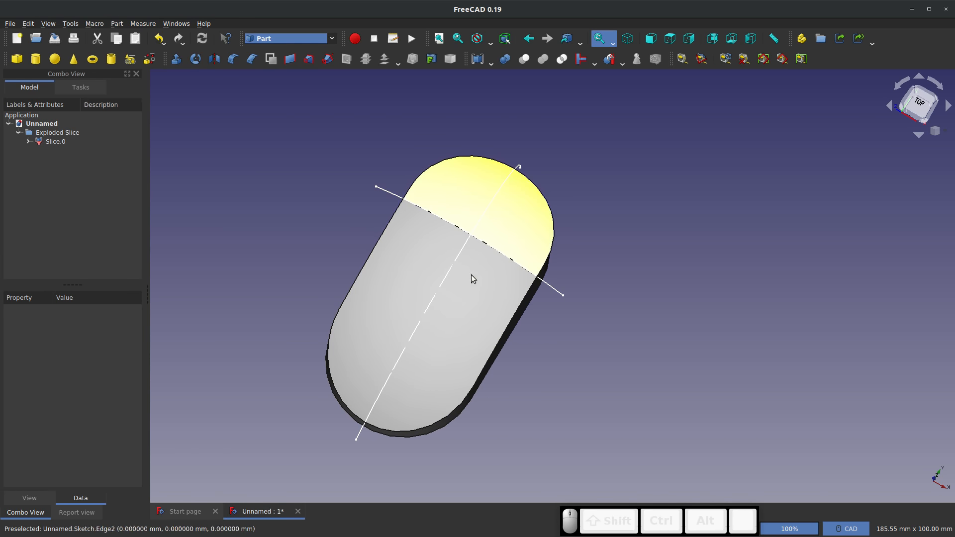
pyautogui.moveTo(454, 310); pyautogui.dragTo(547, 230, button='middle')
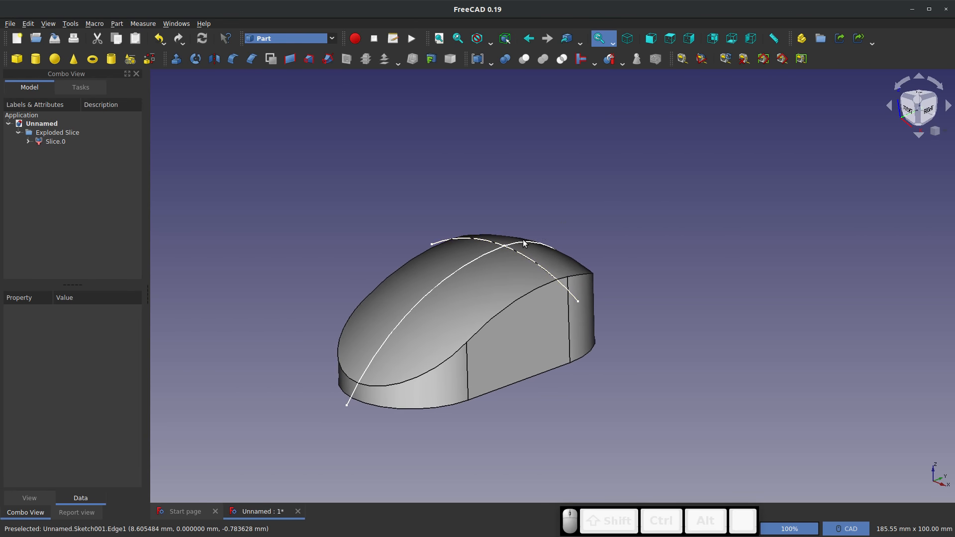
pyautogui.click(483, 294)
pyautogui.scroll(3, 485, 295)
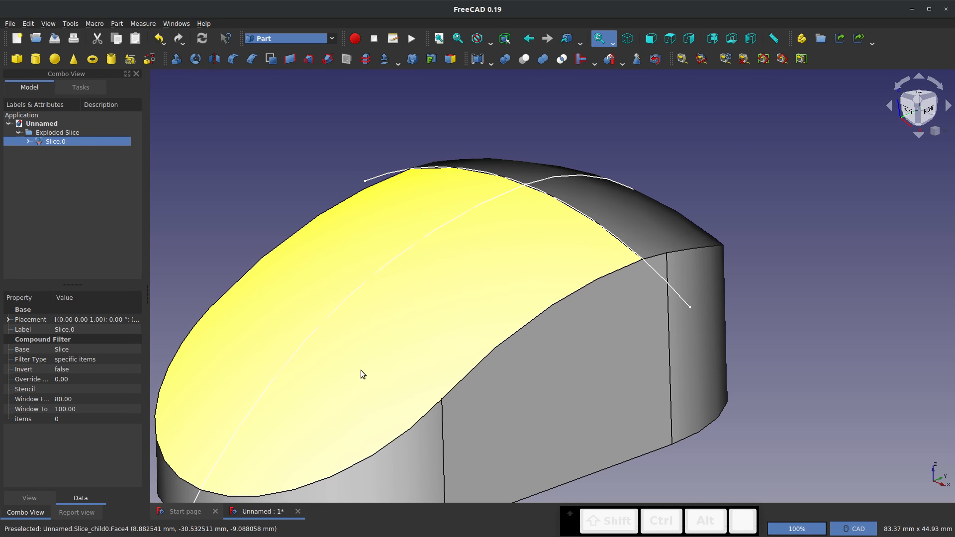
pyautogui.click(622, 211)
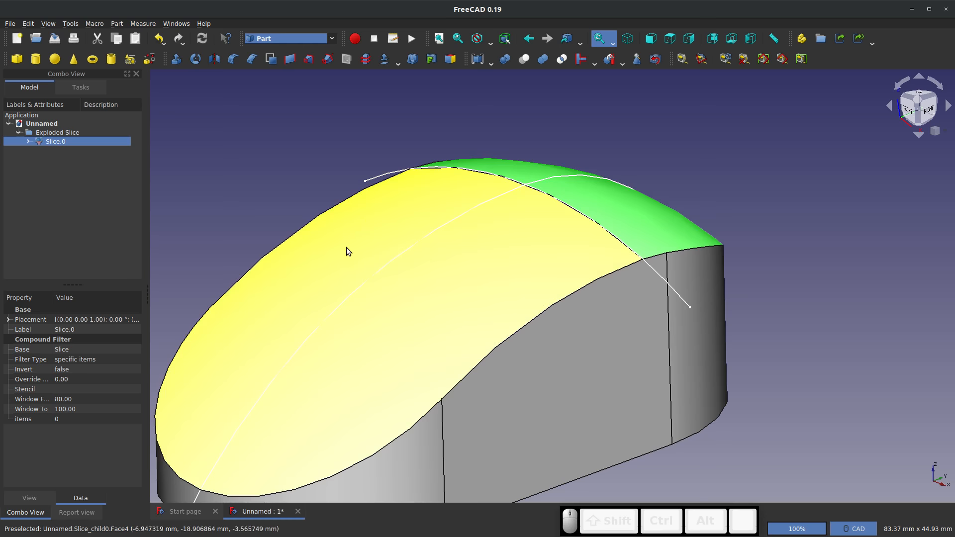
pyautogui.click(364, 262)
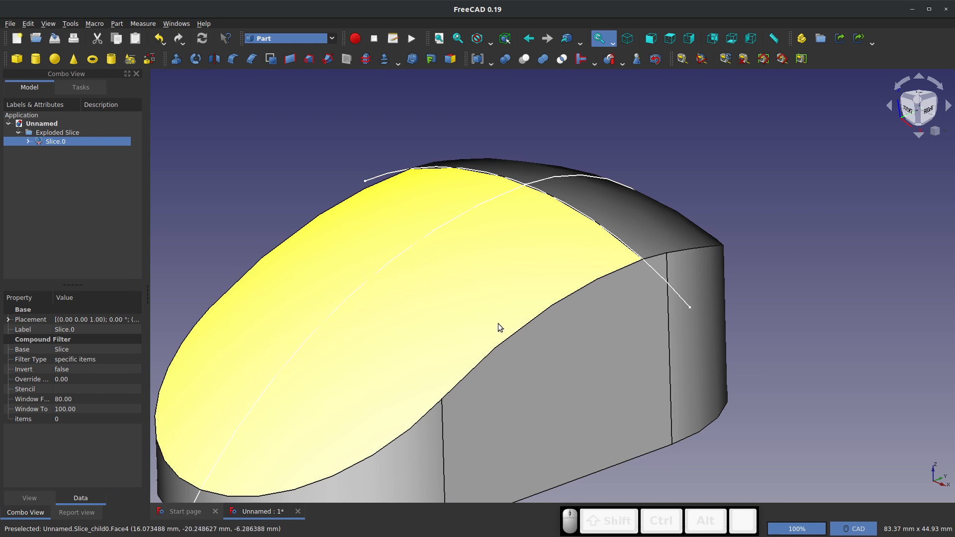
pyautogui.scroll(-3, 518, 275)
pyautogui.moveTo(561, 240); pyautogui.dragTo(403, 320, button='middle')
pyautogui.scroll(5, 404, 320)
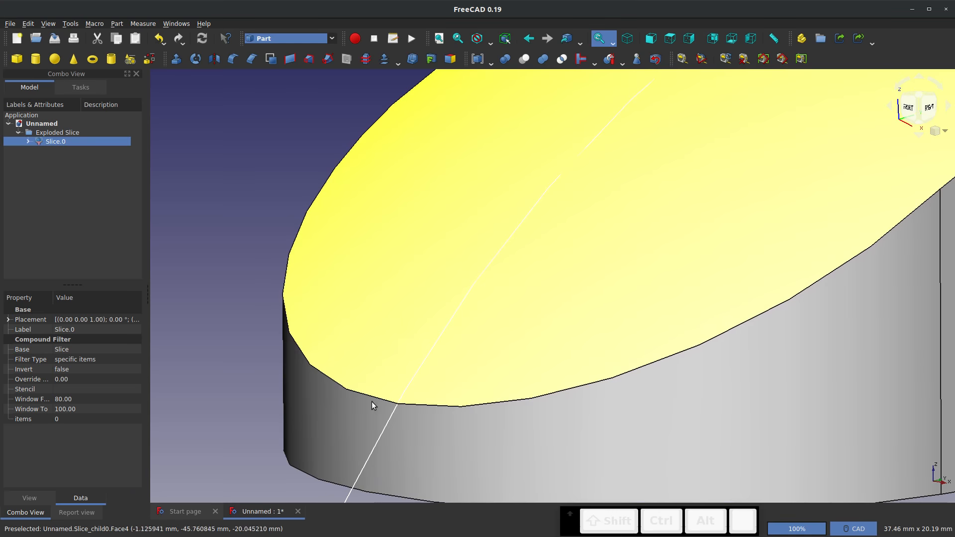
pyautogui.scroll(-5, 402, 407)
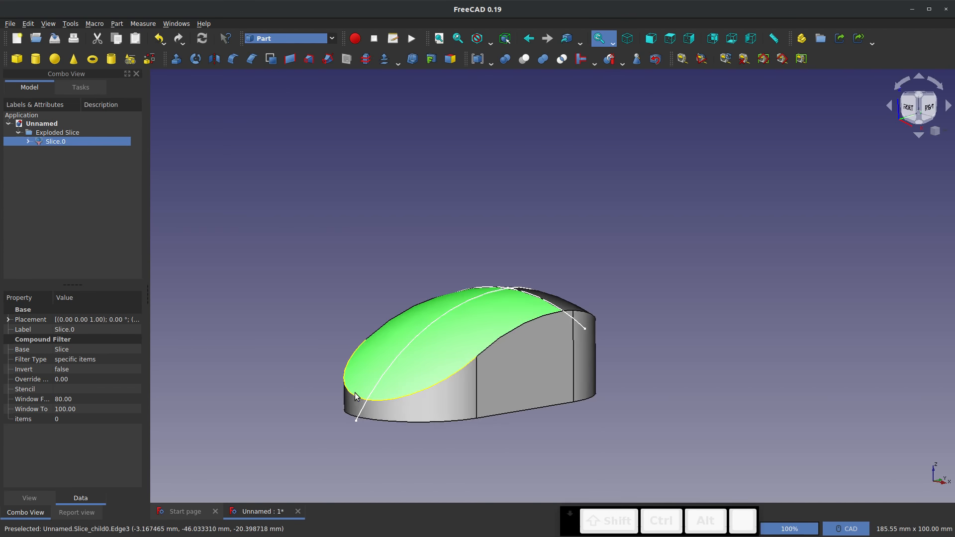
# Examine the rear, flat side and rounded front walls of the remaining slice from several angles, and clear the selection
pyautogui.moveTo(397, 405); pyautogui.dragTo(652, 184, button='middle')
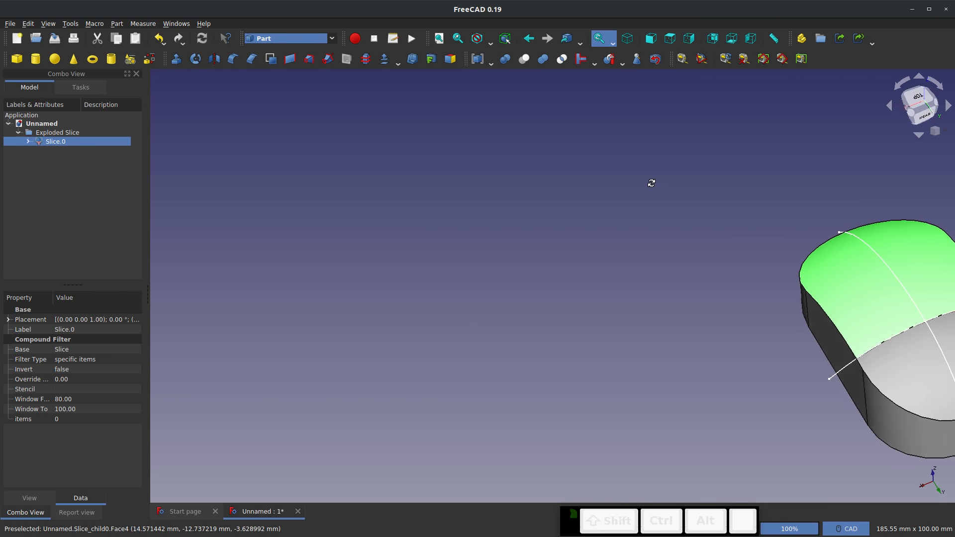
pyautogui.scroll(-4, 718, 323)
pyautogui.scroll(6, 775, 341)
pyautogui.scroll(-3, 685, 288)
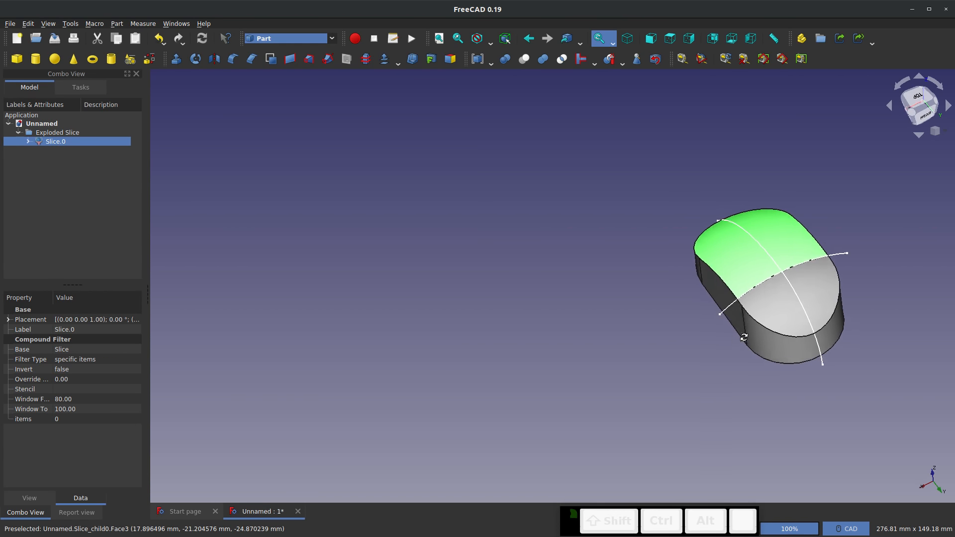
pyautogui.moveTo(681, 298); pyautogui.dragTo(649, 348, button='middle')
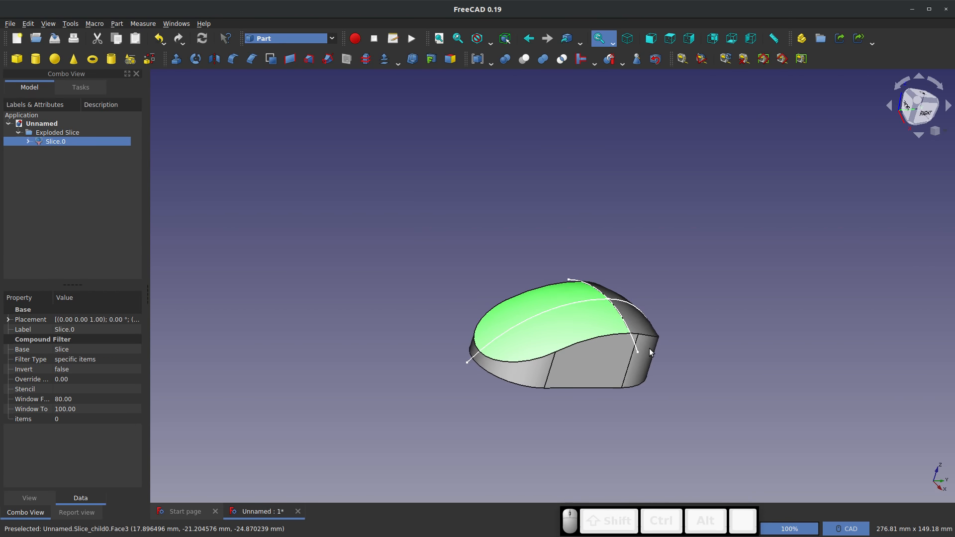
pyautogui.click(599, 357)
pyautogui.moveTo(596, 307); pyautogui.dragTo(468, 359)
pyautogui.moveTo(467, 359); pyautogui.dragTo(294, 409, button='middle')
pyautogui.scroll(5, 572, 435)
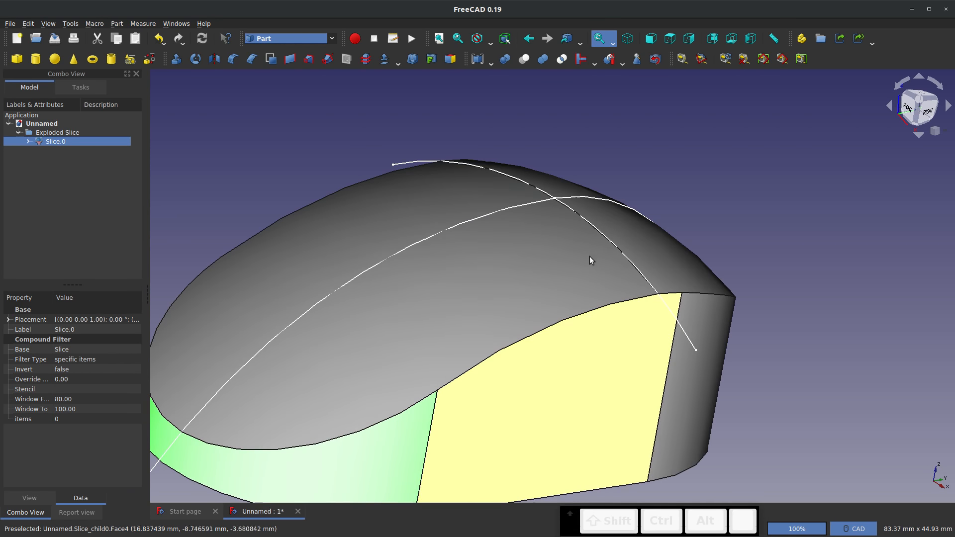
pyautogui.moveTo(590, 260); pyautogui.dragTo(515, 247, button='middle')
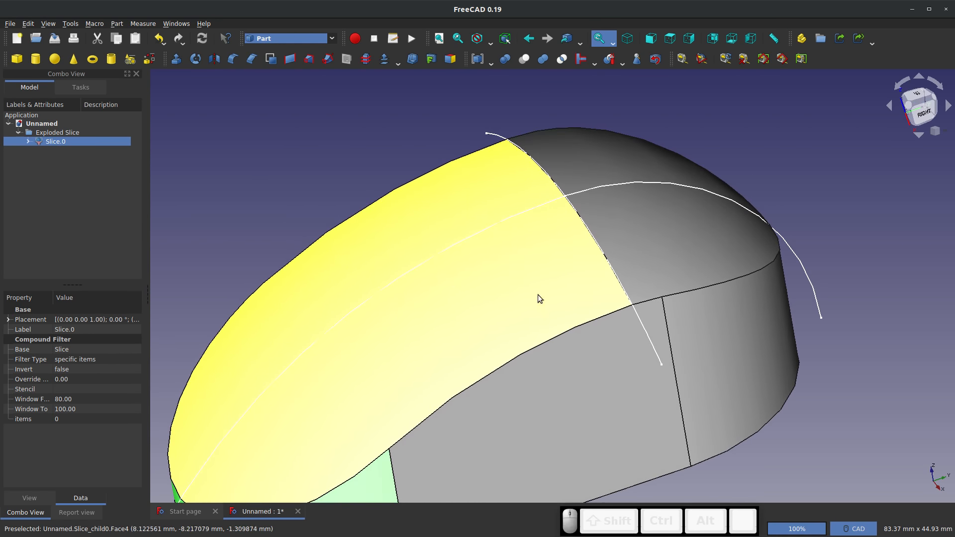
pyautogui.scroll(-2, 804, 231)
pyautogui.click(404, 250)
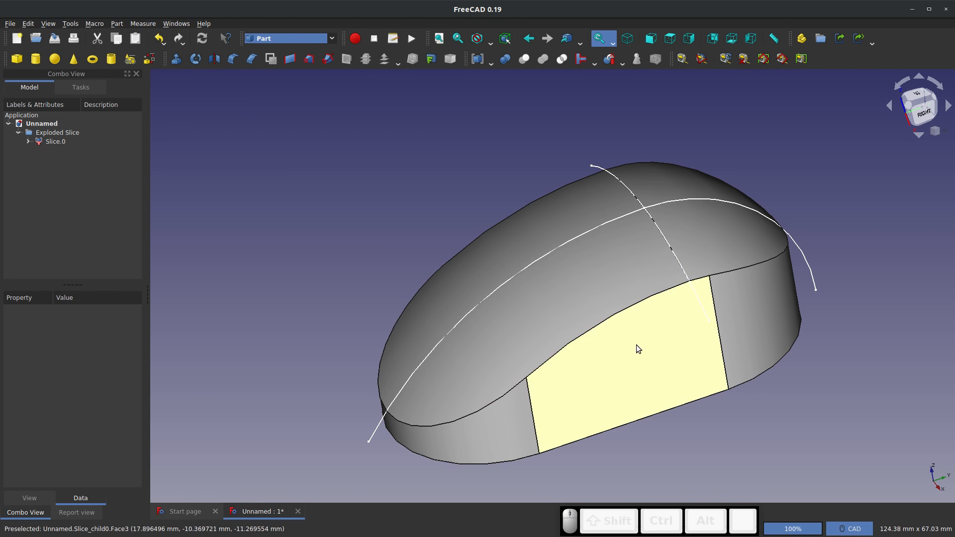
# Inspect the front and rear curved top faces of the slice individually and the seam where they meet
pyautogui.moveTo(658, 354); pyautogui.dragTo(670, 222, button='middle')
pyautogui.click(484, 340)
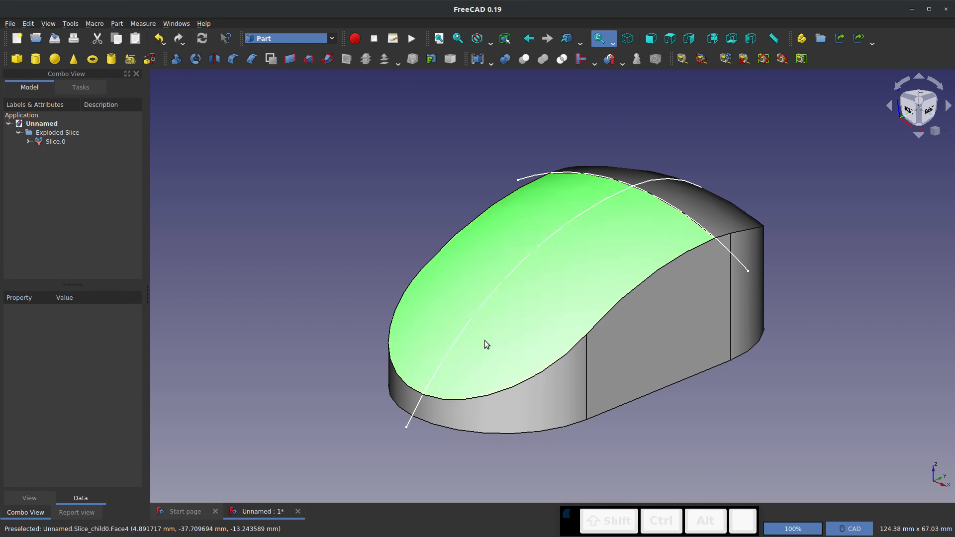
pyautogui.click(731, 206)
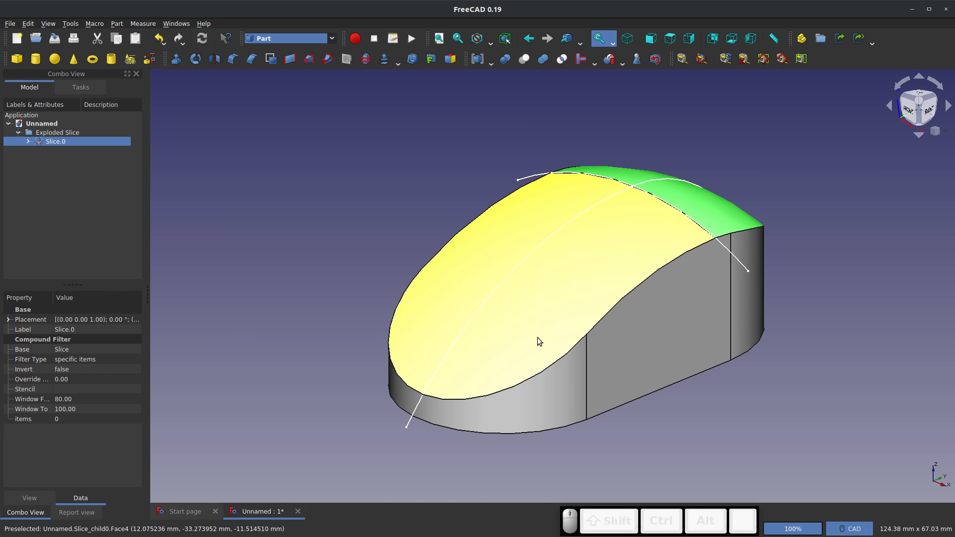
pyautogui.moveTo(537, 337); pyautogui.dragTo(569, 256, button='middle')
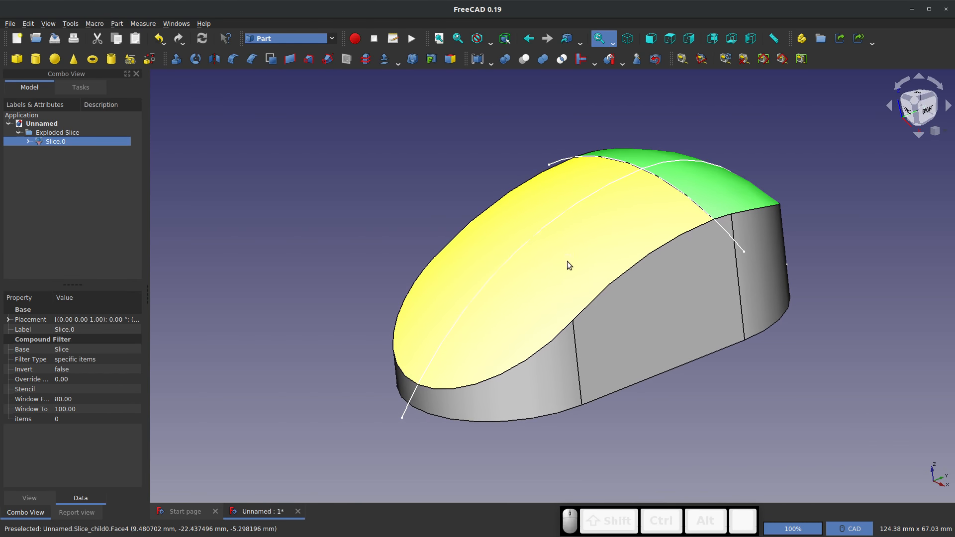
pyautogui.moveTo(603, 158); pyautogui.dragTo(620, 168, button='middle')
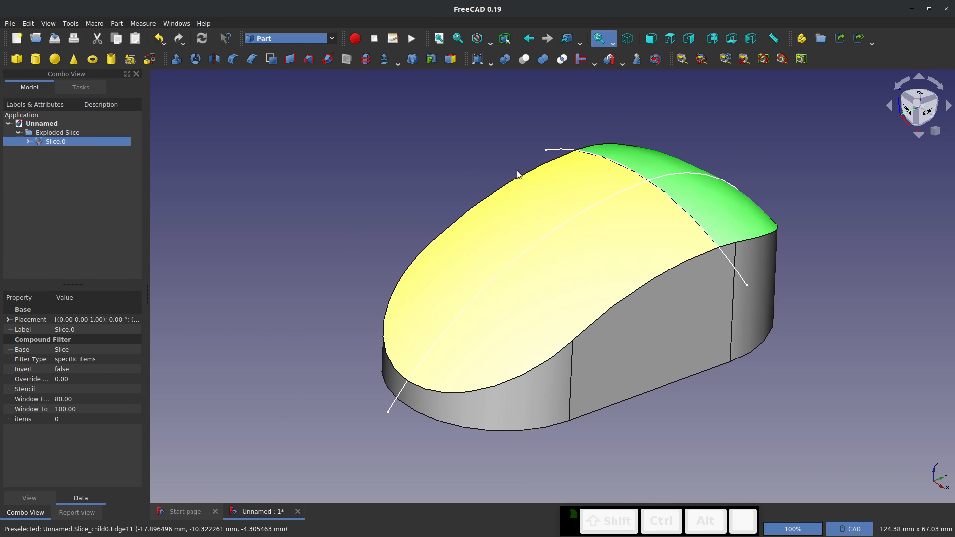
# Hide the sweep's two source sketches, Sketch001 and Sketch, and collapse the model tree to the Exploded Slice group
pyautogui.click(239, 180)
pyautogui.click(28, 142)
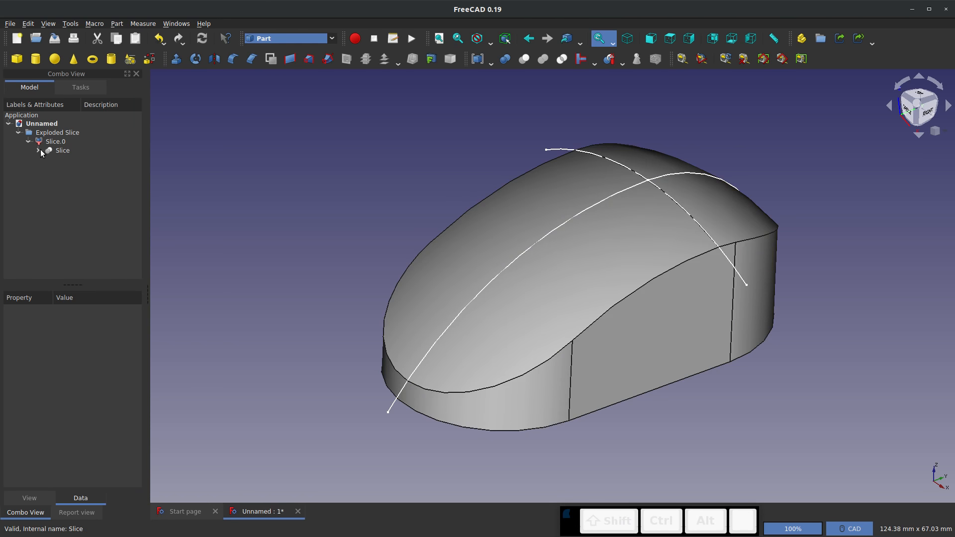
pyautogui.click(39, 150)
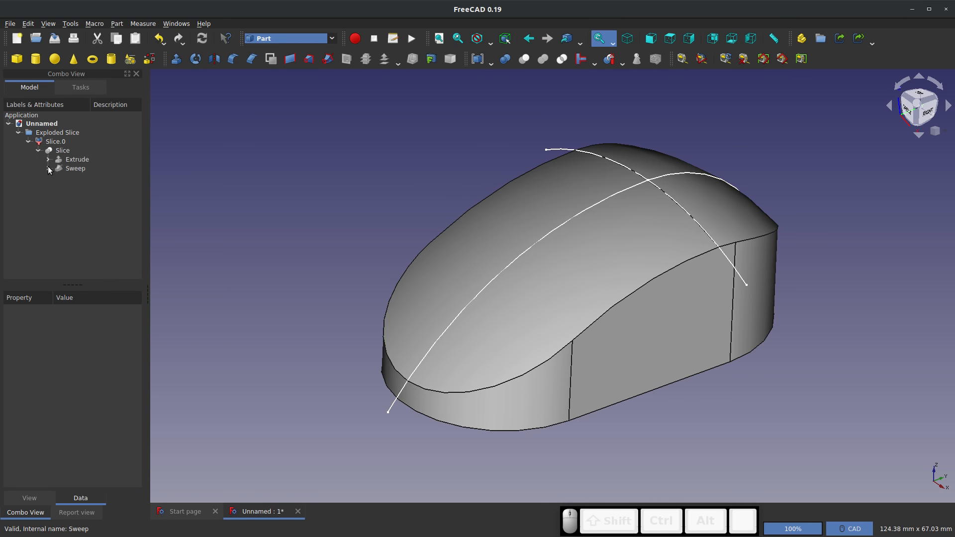
pyautogui.click(49, 168)
pyautogui.click(91, 177)
pyautogui.press('space')
pyautogui.click(86, 186)
pyautogui.press('space')
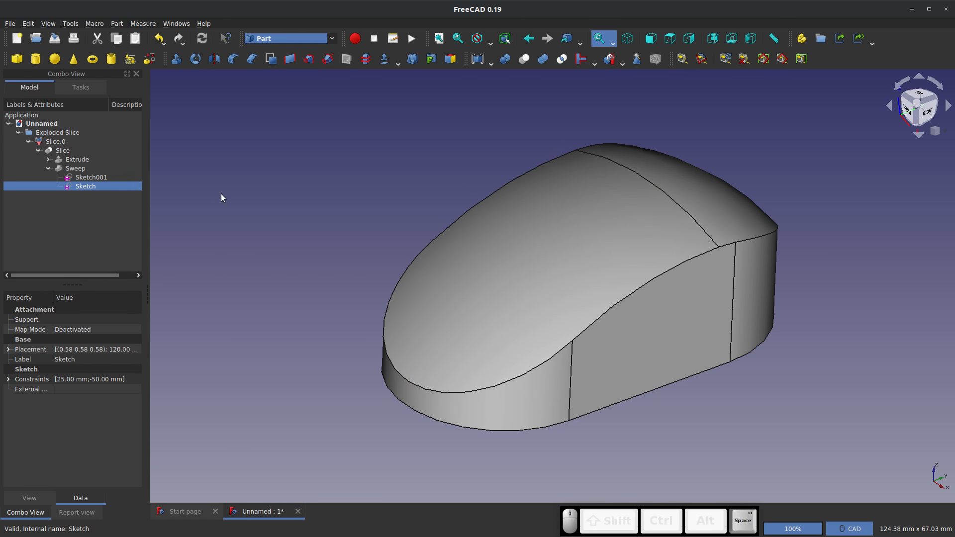
pyautogui.click(222, 198)
pyautogui.click(48, 168)
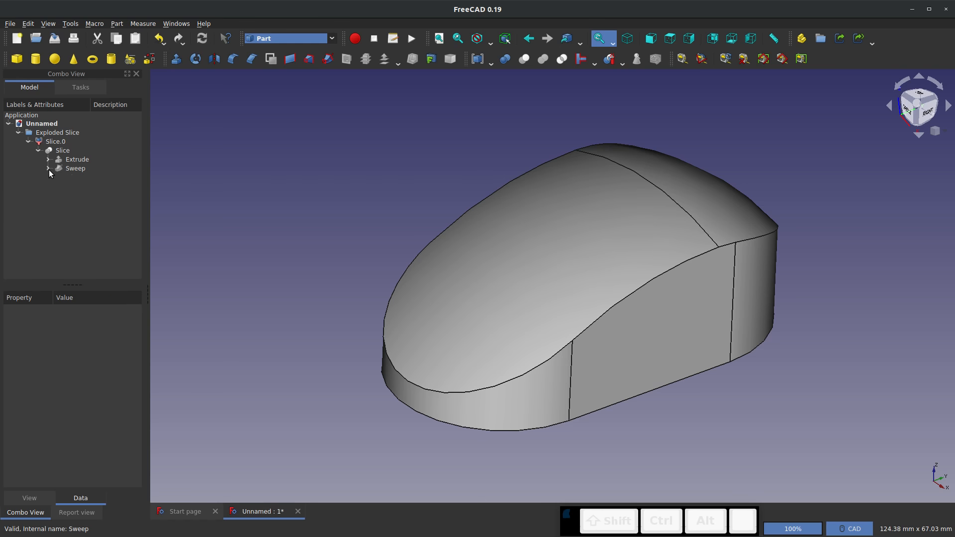
pyautogui.click(28, 142)
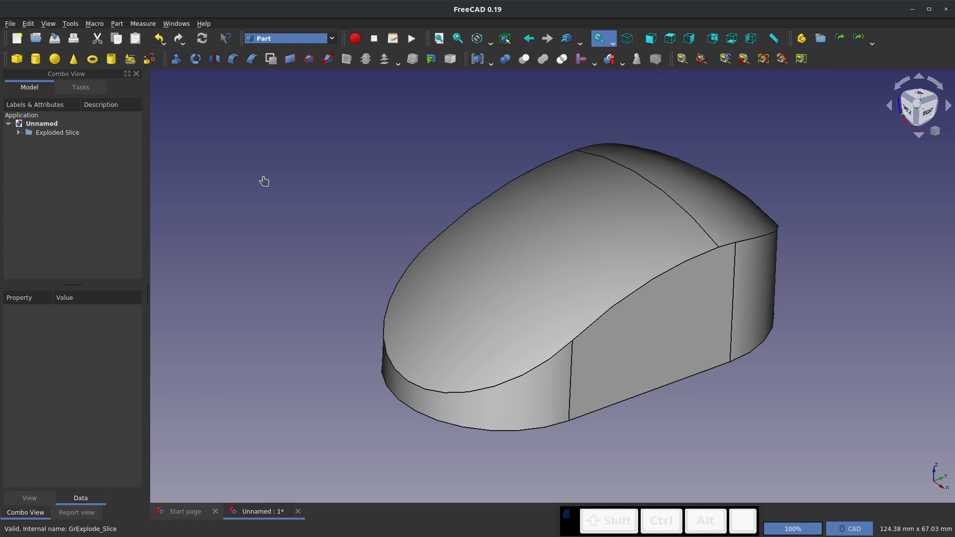
# Inspect the finished mouse-like body without the sketch curves from several distances and angles
pyautogui.scroll(-2, 381, 293)
pyautogui.scroll(4, 616, 250)
pyautogui.moveTo(563, 268); pyautogui.dragTo(553, 239, button='middle')
pyautogui.scroll(-3, 784, 260)
pyautogui.scroll(3, 597, 292)
pyautogui.scroll(1, 696, 230)
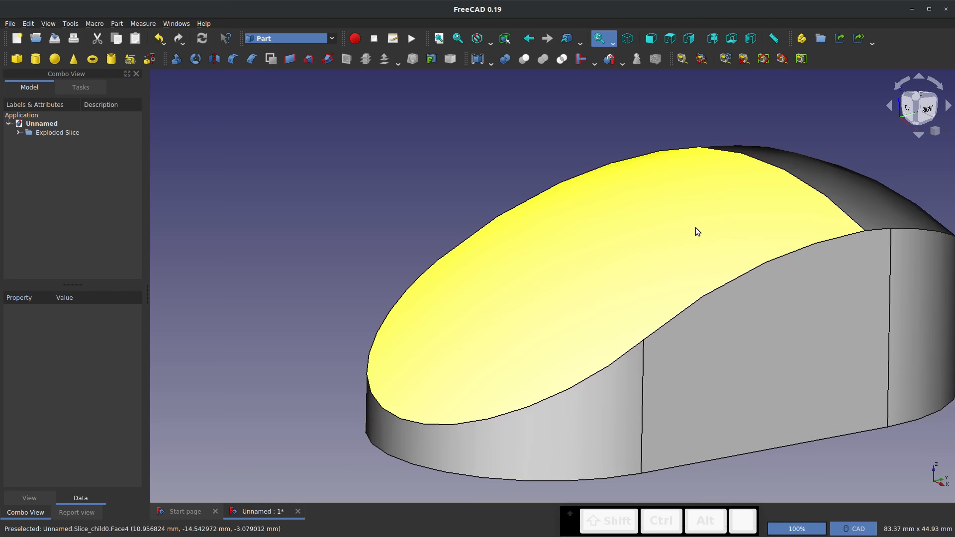
pyautogui.moveTo(697, 230); pyautogui.dragTo(609, 243, button='middle')
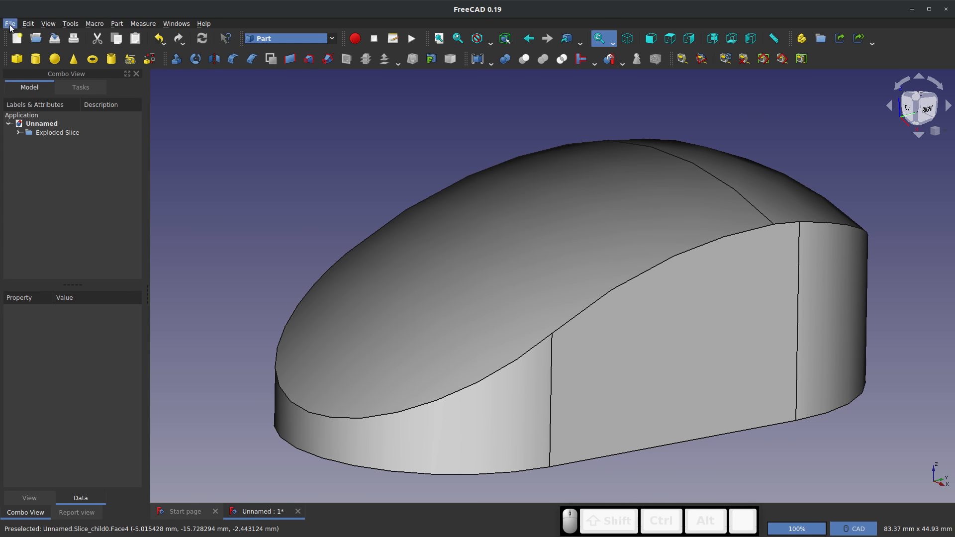
# Save the document under the name Surfacing Example
pyautogui.click(10, 23)
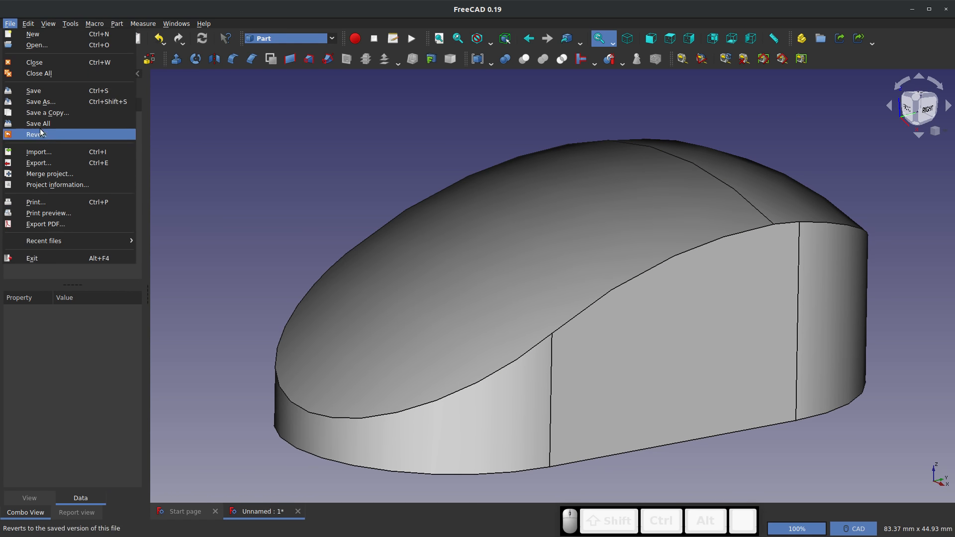
pyautogui.click(43, 91)
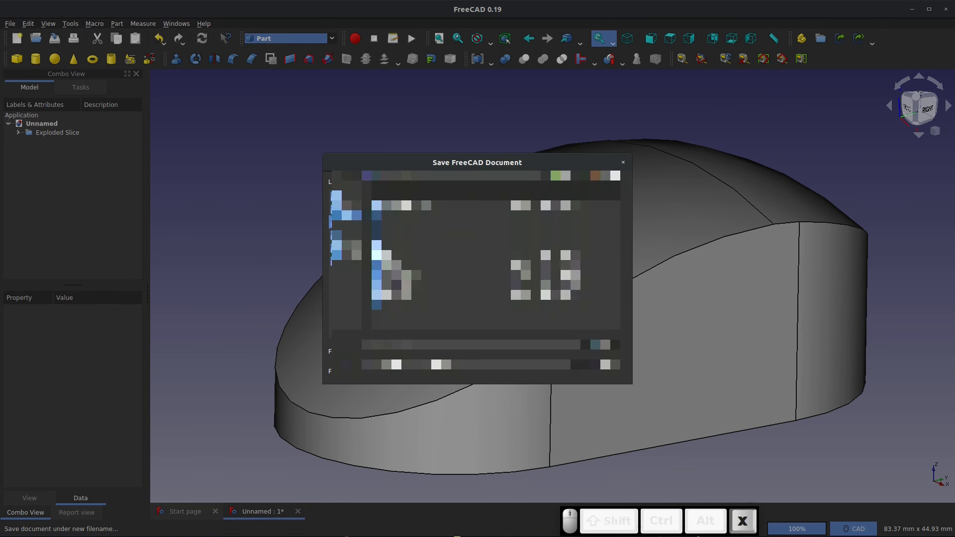
pyautogui.press('Return')
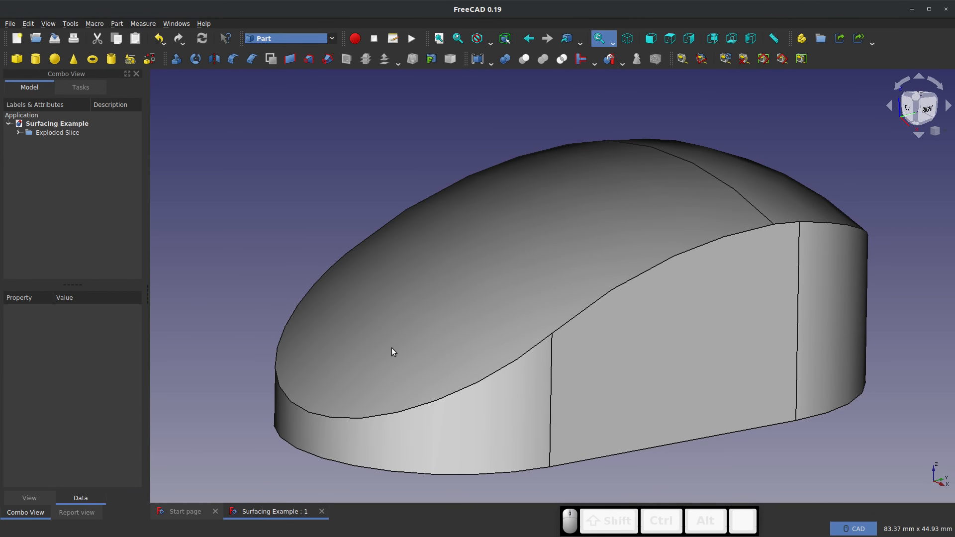
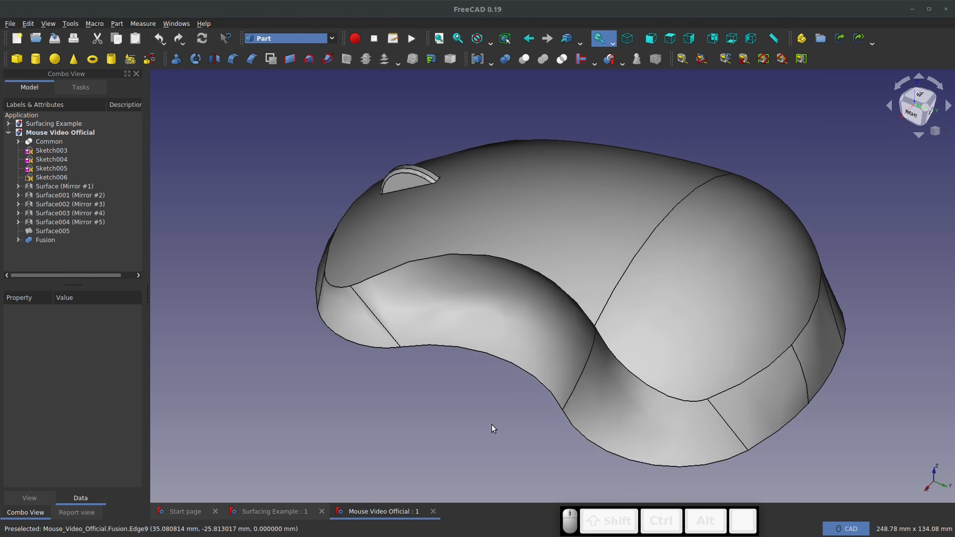
# Inspect the finished mouse body from the front and side, including its side, rear and top faces
pyautogui.moveTo(491, 424); pyautogui.dragTo(767, 355, button='middle')
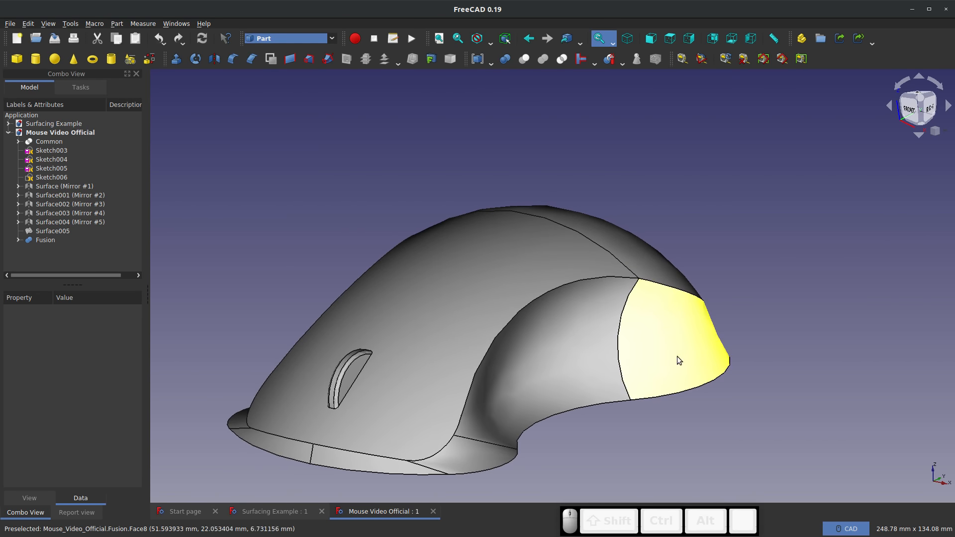
pyautogui.moveTo(678, 358); pyautogui.dragTo(434, 346, button='middle')
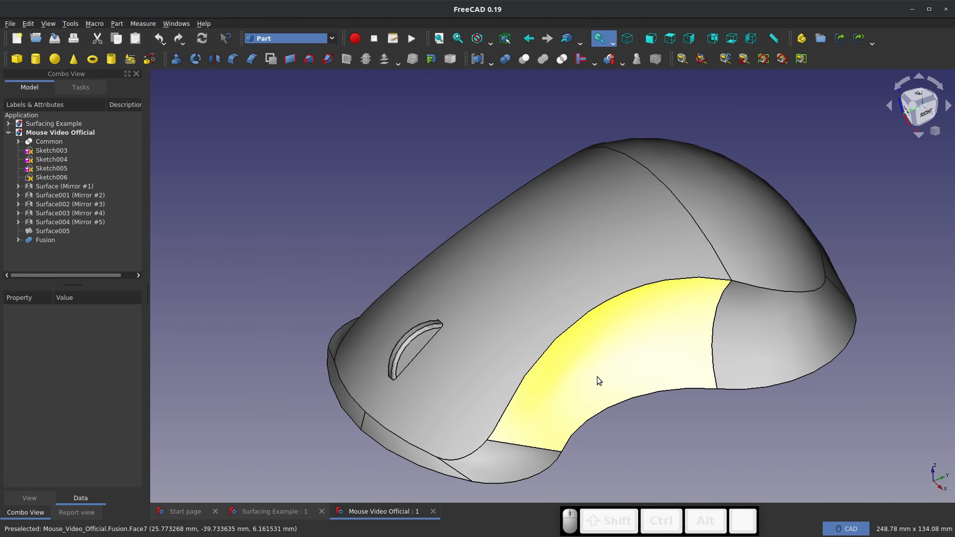
pyautogui.click(597, 377)
pyautogui.click(751, 341)
pyautogui.click(769, 275)
pyautogui.click(583, 268)
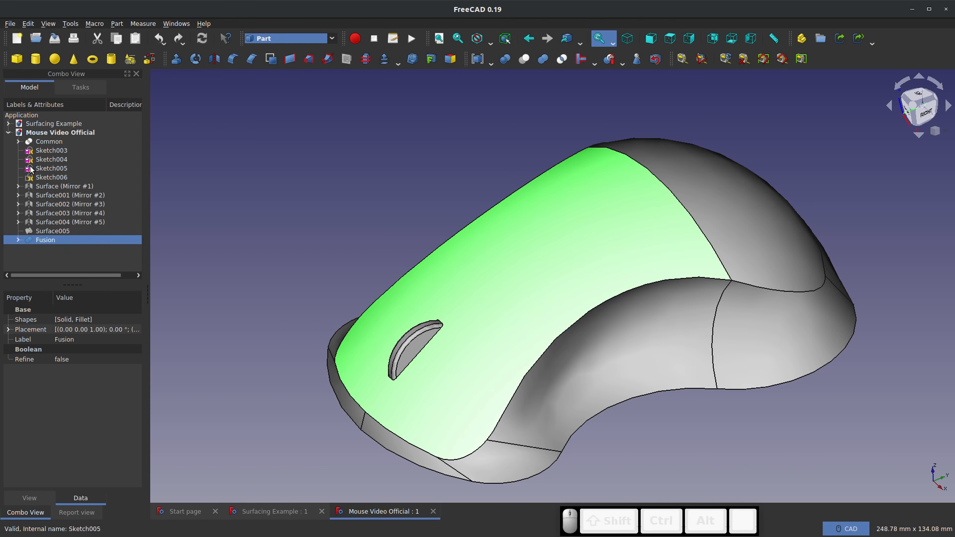
# Delete the Fusion, the Solid and Extrude001 from the Mouse Video Official document
pyautogui.press('Delete')
pyautogui.click(42, 240)
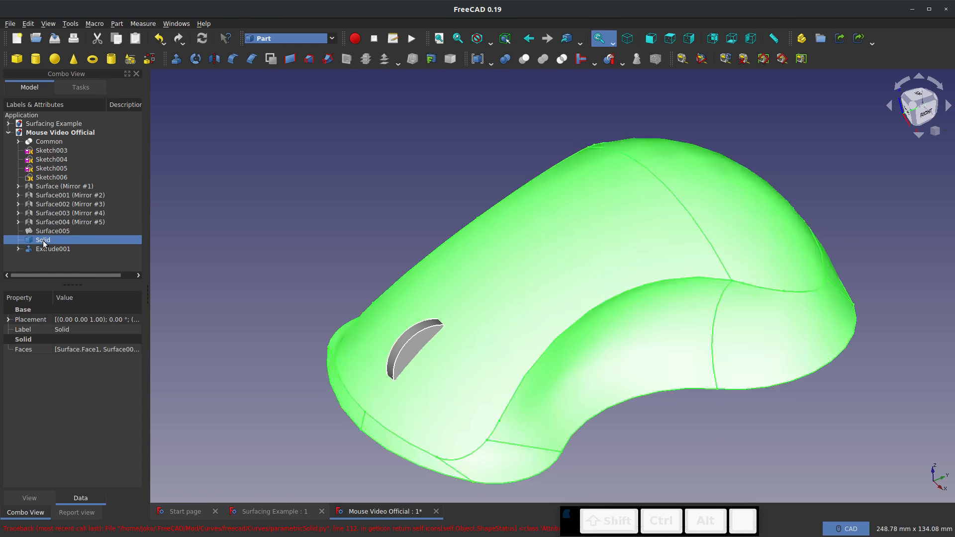
pyautogui.press('Delete')
pyautogui.press('Return')
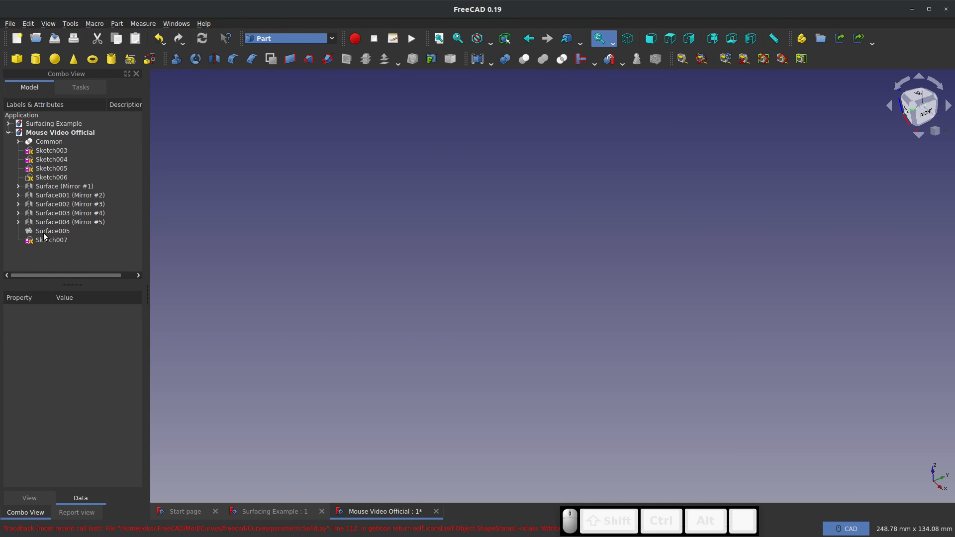
# Delete Surface005 and the five mirrored surfaces, from Mirror #5 back to Mirror #1
pyautogui.click(44, 230)
pyautogui.press('Delete')
pyautogui.click(43, 222)
pyautogui.press('Delete')
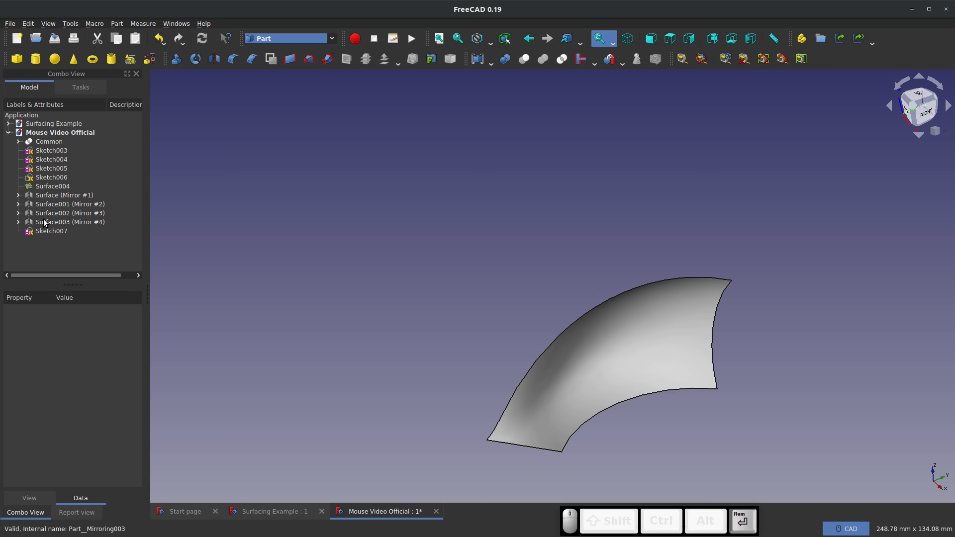
pyautogui.click(43, 220)
pyautogui.press('Delete')
pyautogui.click(43, 220)
pyautogui.press('Delete')
pyautogui.click(43, 222)
pyautogui.press('Delete')
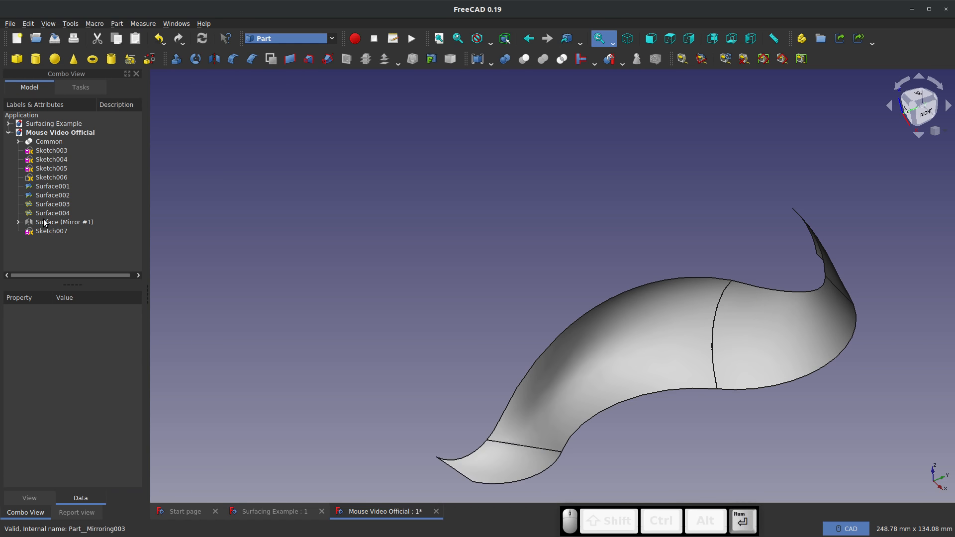
pyautogui.click(43, 221)
pyautogui.press('Delete')
# Delete the remaining surfaces Surface004, Surface003, Surface002, Surface001 and Surface
pyautogui.click(43, 219)
pyautogui.press('Delete')
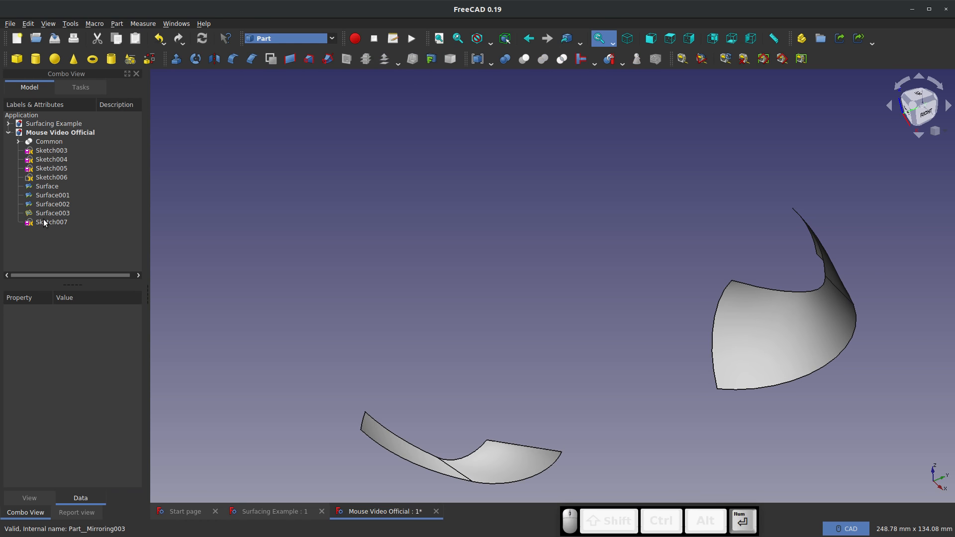
pyautogui.click(43, 213)
pyautogui.press('Delete')
pyautogui.click(43, 204)
pyautogui.press('Delete')
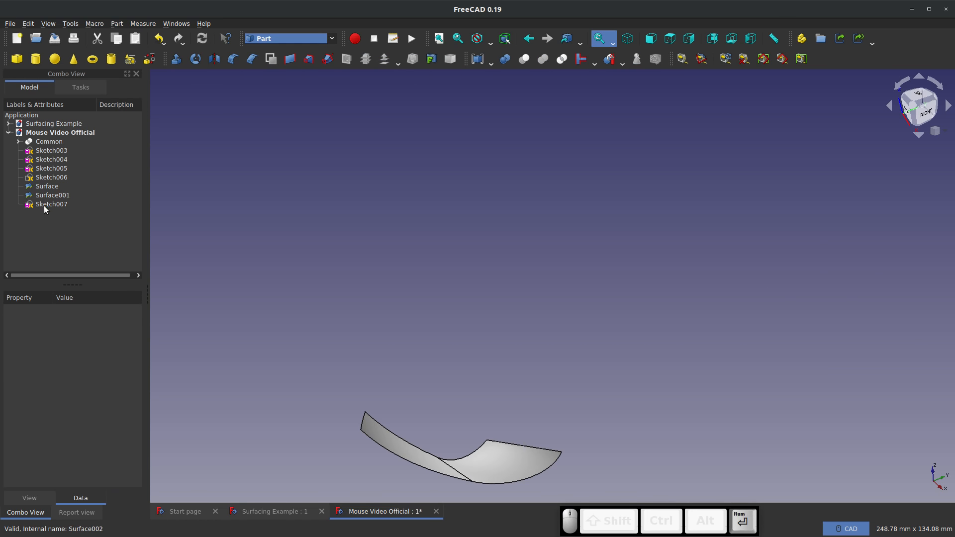
pyautogui.click(44, 195)
pyautogui.press('Delete')
pyautogui.click(44, 187)
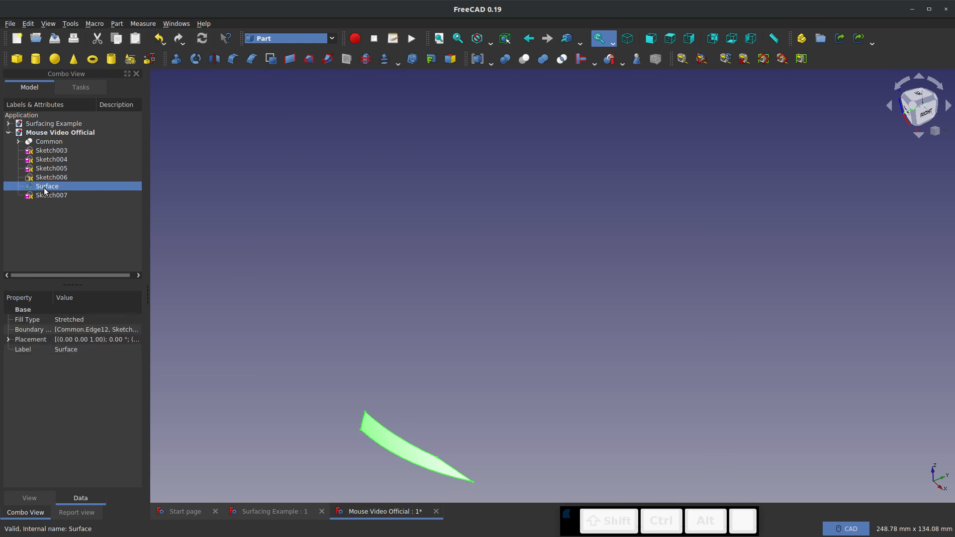
pyautogui.press('Delete')
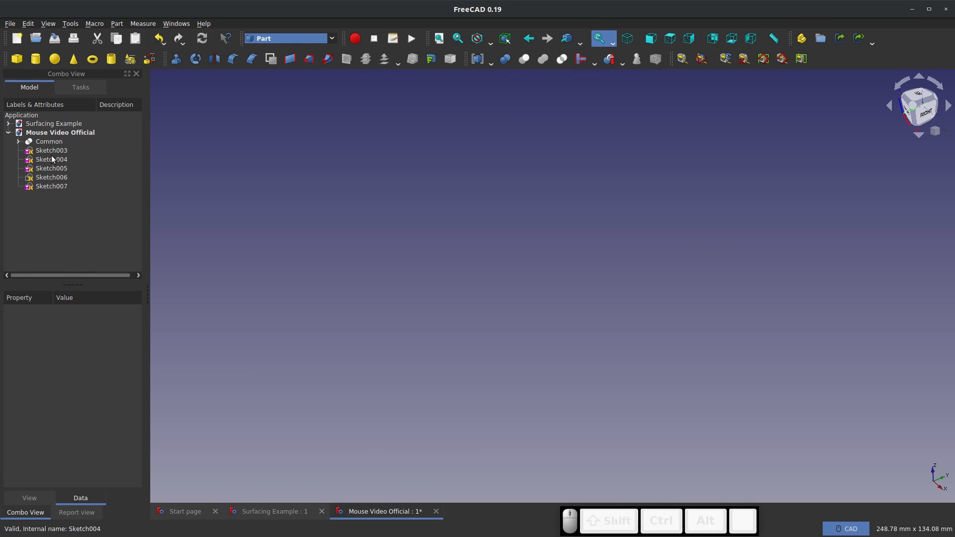
# Expand the Common object and delete it, accepting that dependent sketches might break
pyautogui.click(47, 140)
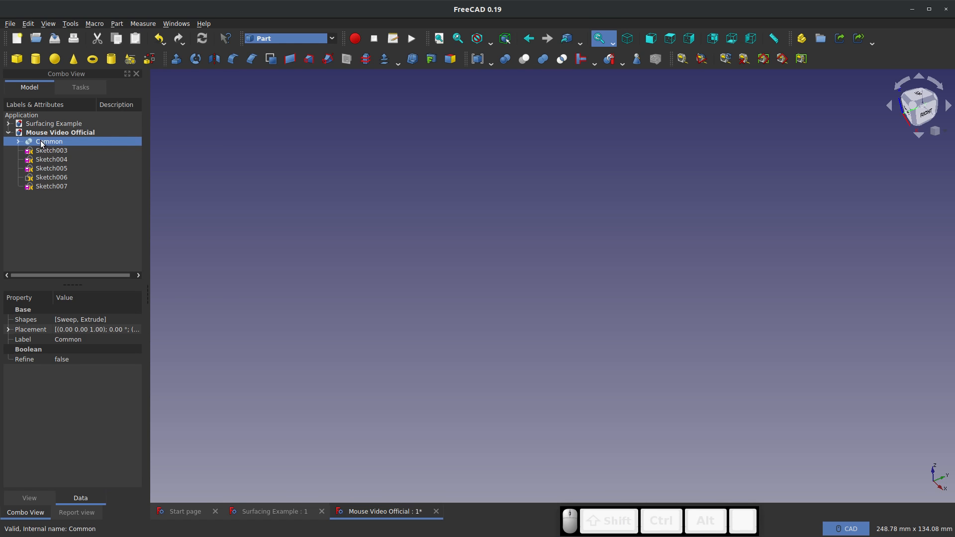
pyautogui.click(41, 151)
pyautogui.click(41, 142)
pyautogui.press('KP_Enter')
pyautogui.click(19, 142)
pyautogui.rightClick(51, 144)
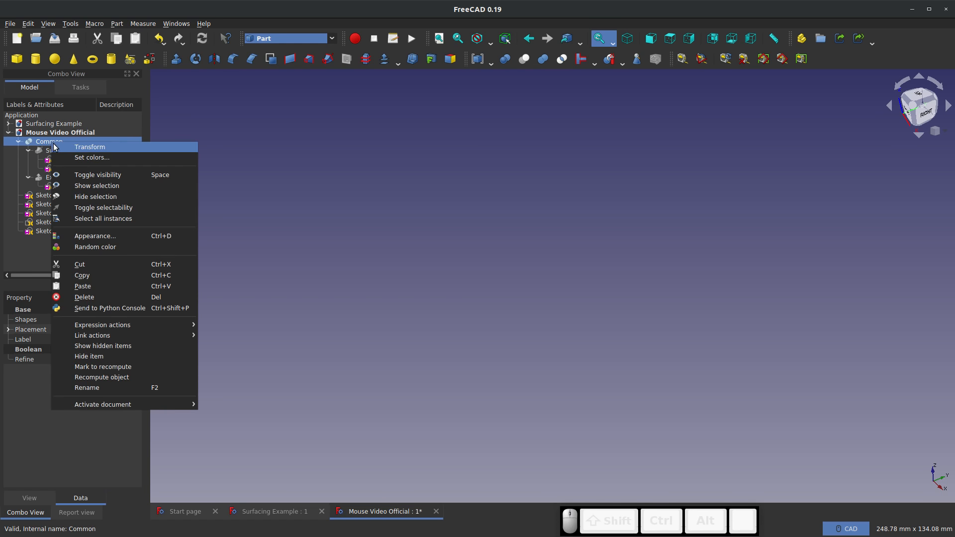
pyautogui.click(71, 297)
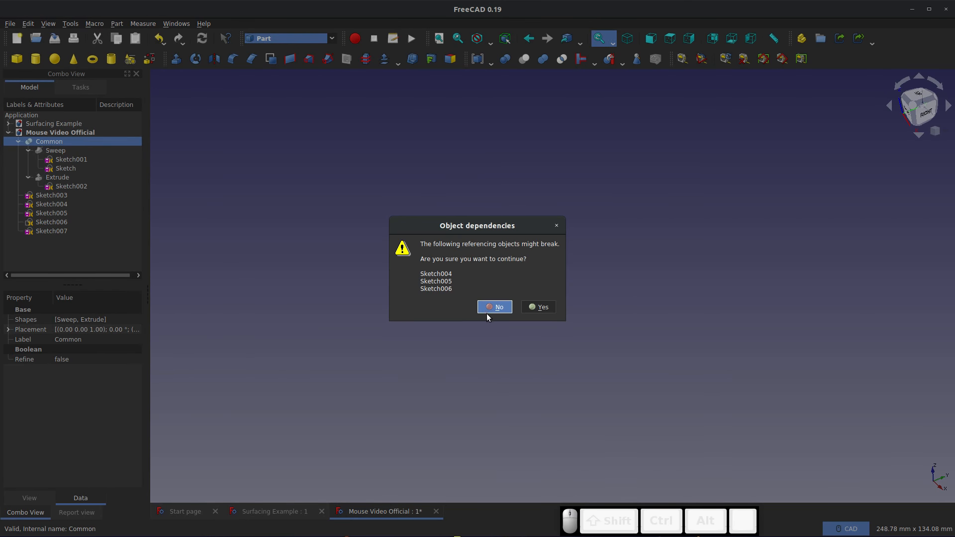
pyautogui.click(535, 309)
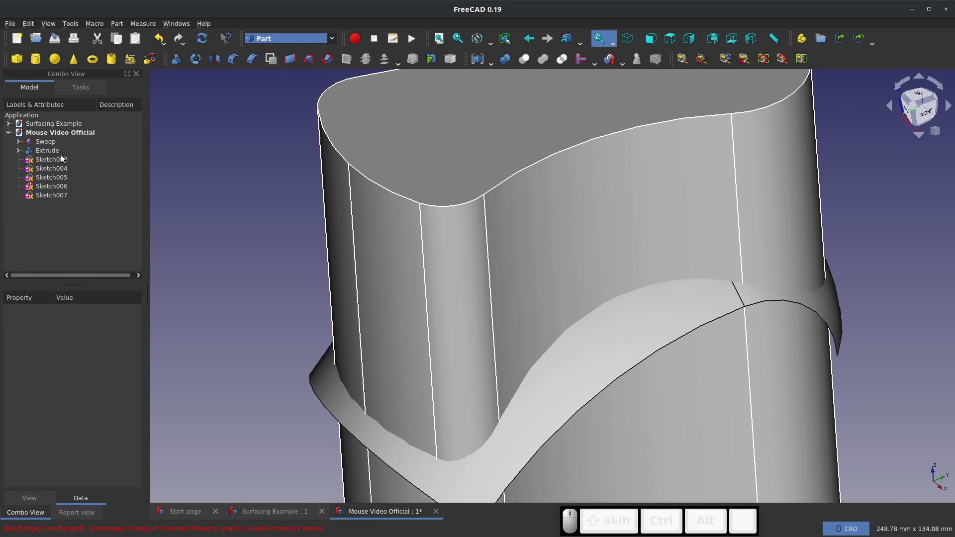
# Delete the original Extrude and Sweep so that only the sketches remain
pyautogui.click(45, 150)
pyautogui.press('Delete')
pyautogui.click(46, 142)
pyautogui.press('Delete')
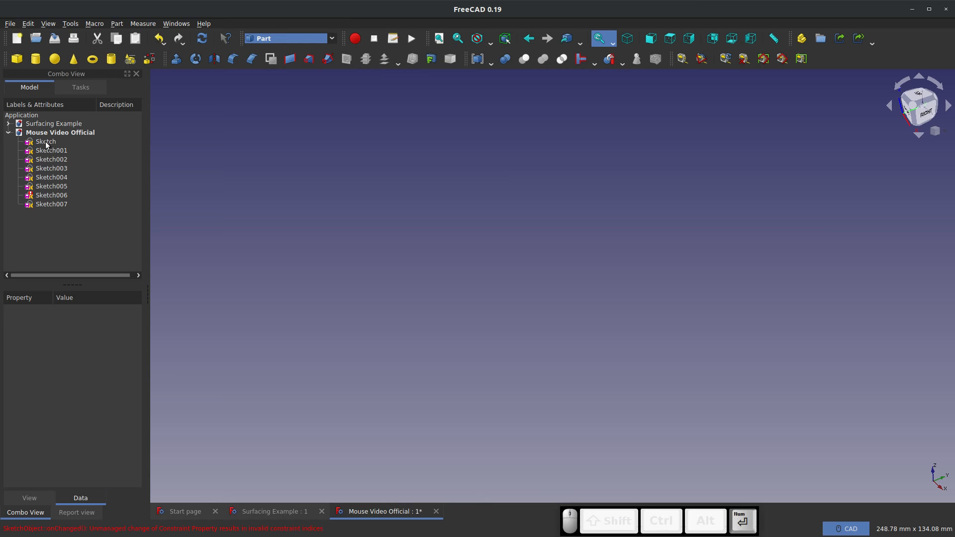
# Make all the sketches from Sketch through Sketch007 visible
pyautogui.click(46, 143)
pyautogui.press('space')
pyautogui.click(49, 151)
pyautogui.press('space')
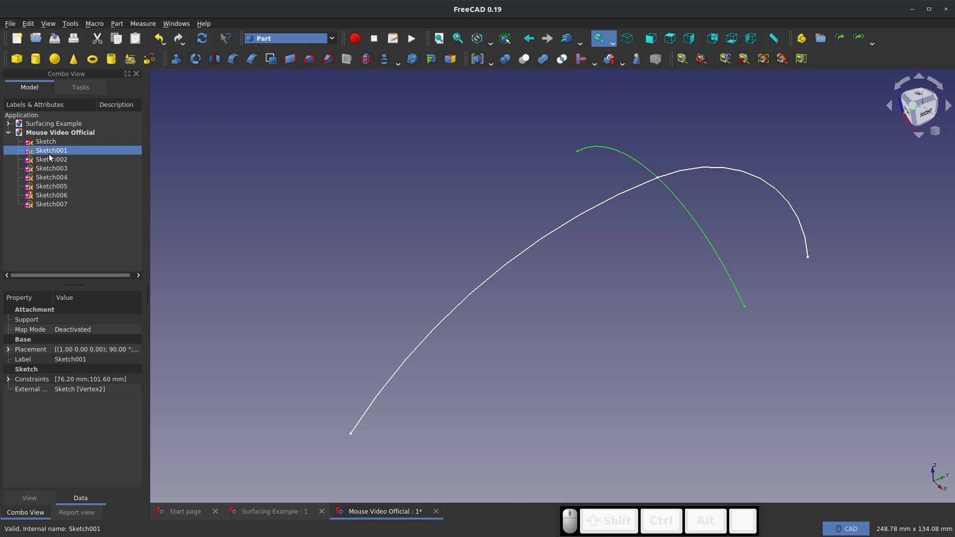
pyautogui.click(62, 160)
pyautogui.press('space')
pyautogui.click(62, 168)
pyautogui.press('space')
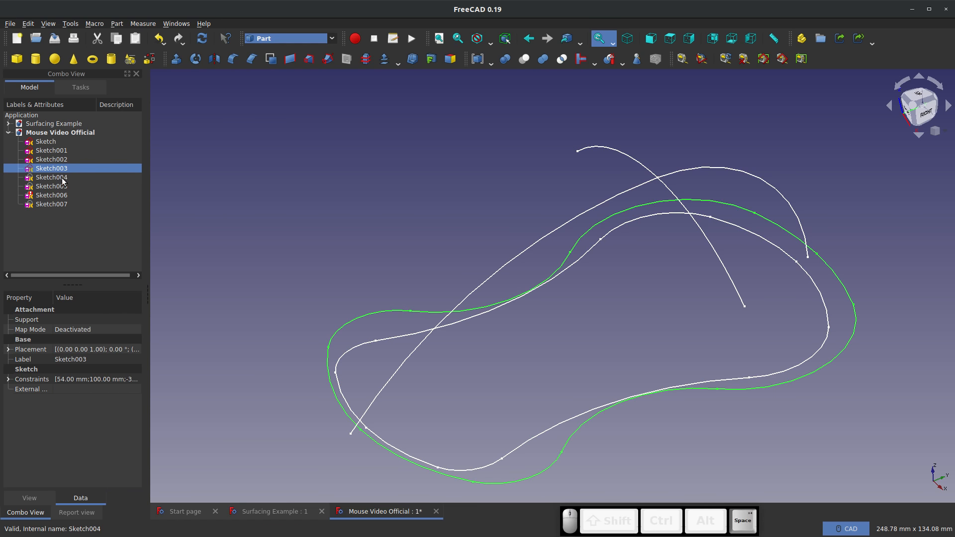
pyautogui.click(53, 177)
pyautogui.click(55, 186)
pyautogui.press('space')
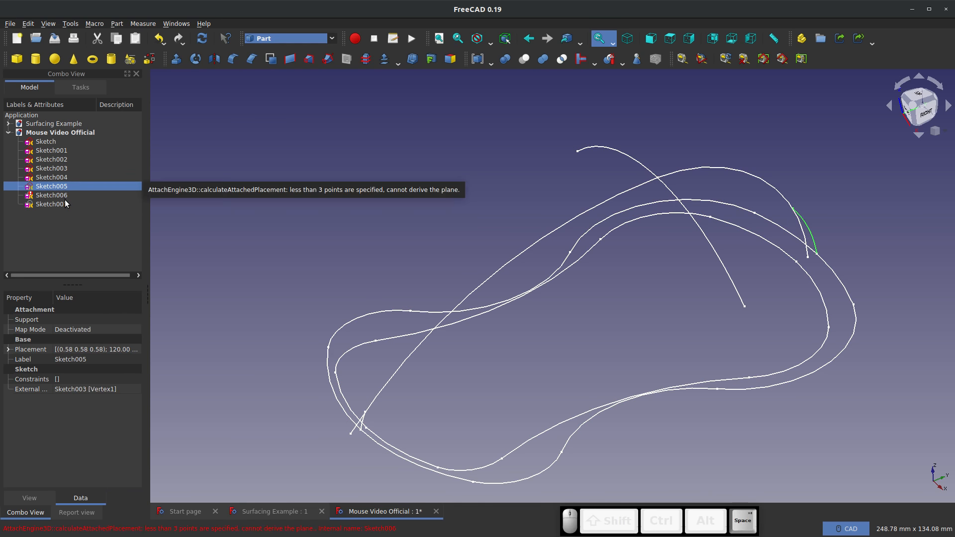
pyautogui.click(59, 195)
pyautogui.press('space')
pyautogui.click(280, 212)
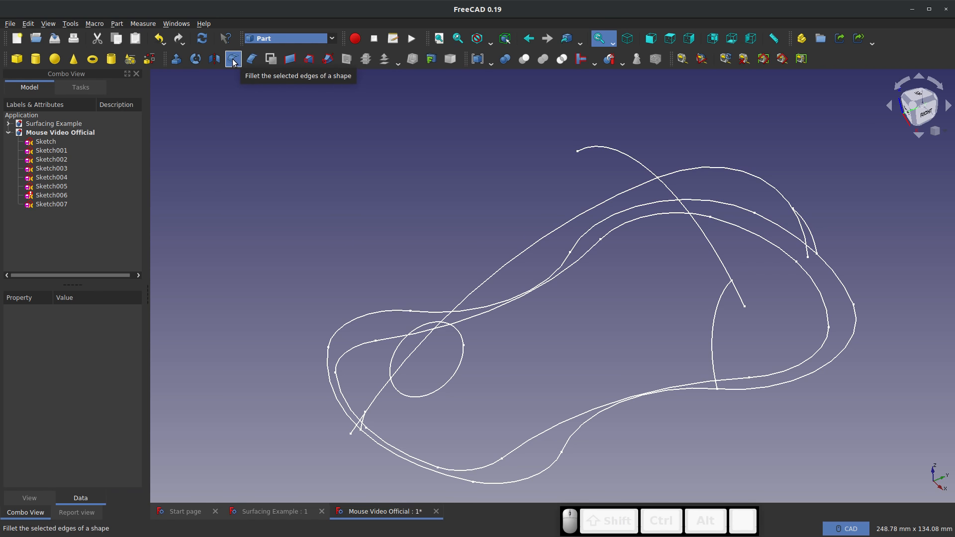
# Sweep the Sketch001 profile along both connected edges of Sketch as a surface, without creating a solid
pyautogui.click(327, 59)
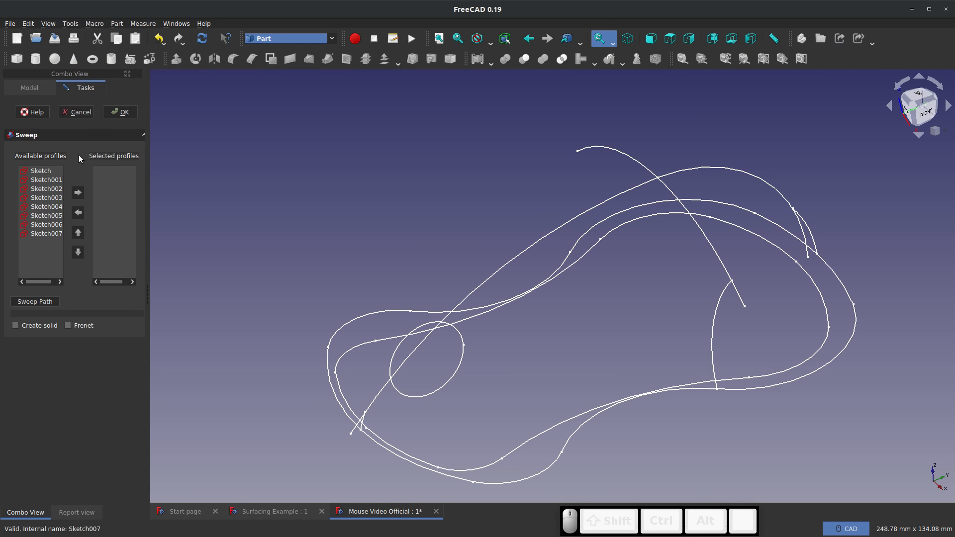
pyautogui.click(44, 170)
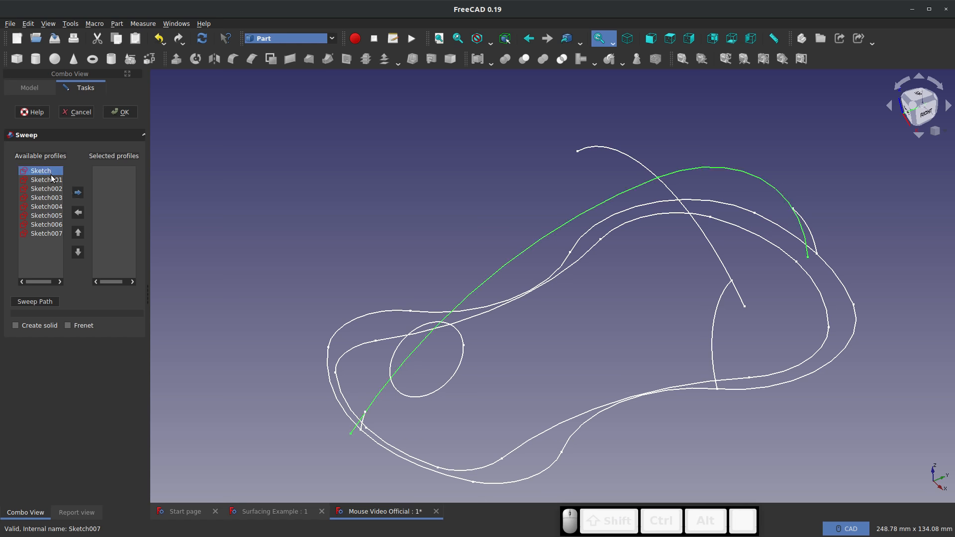
pyautogui.click(51, 179)
pyautogui.click(78, 193)
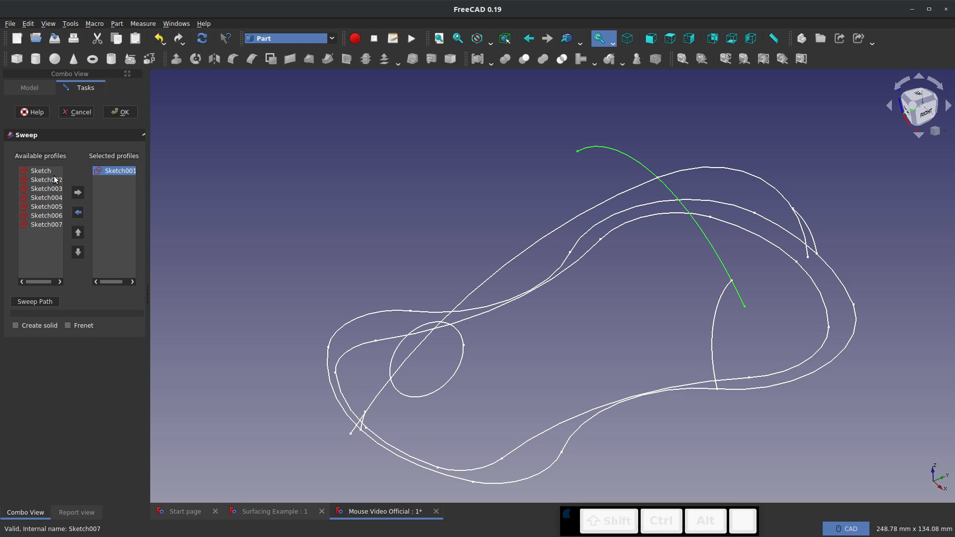
pyautogui.click(30, 302)
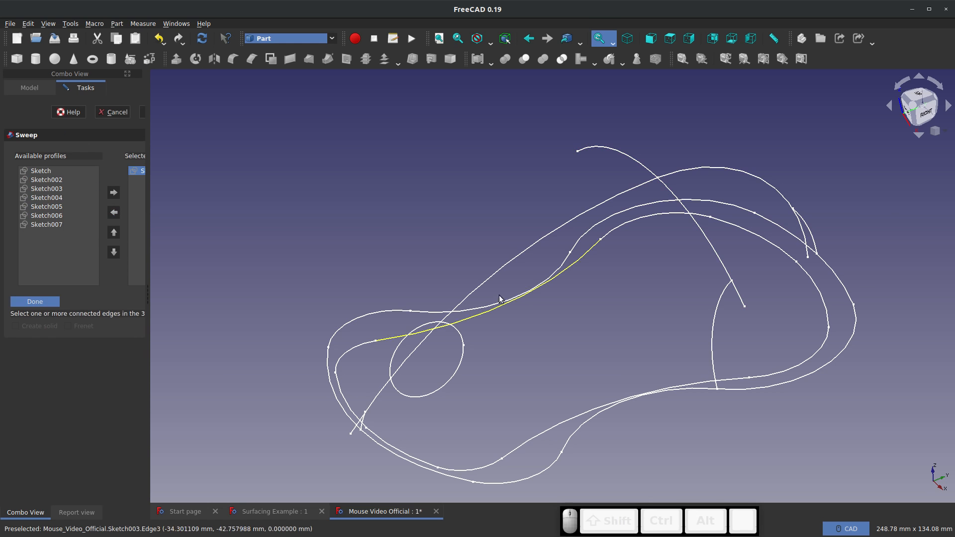
pyautogui.click(507, 262)
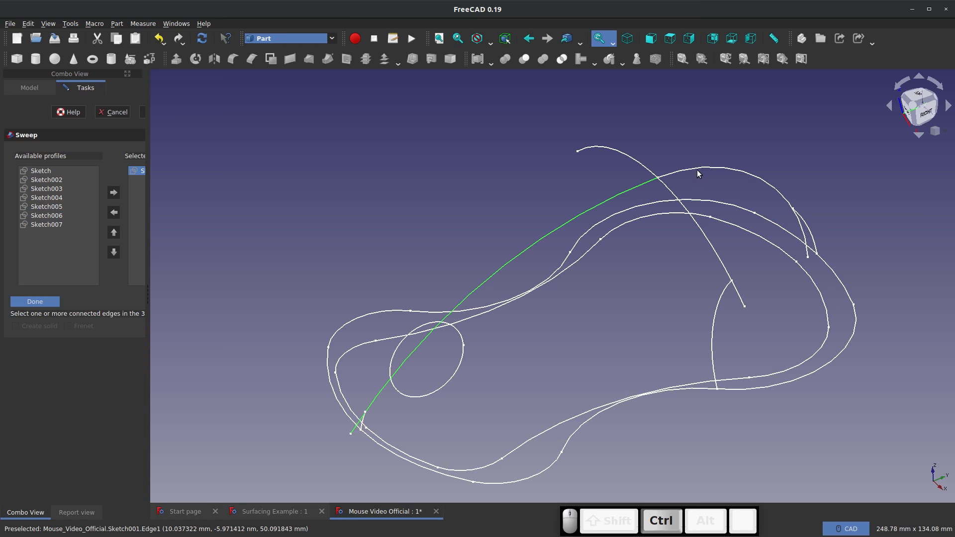
pyautogui.keyDown('ctrl'); pyautogui.click(698, 174); pyautogui.keyUp('ctrl')
pyautogui.click(43, 302)
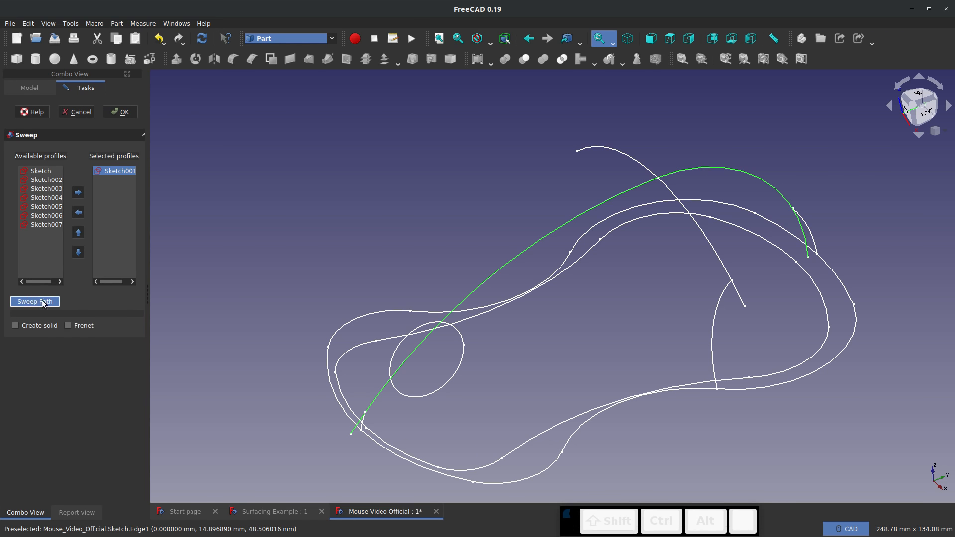
pyautogui.click(120, 112)
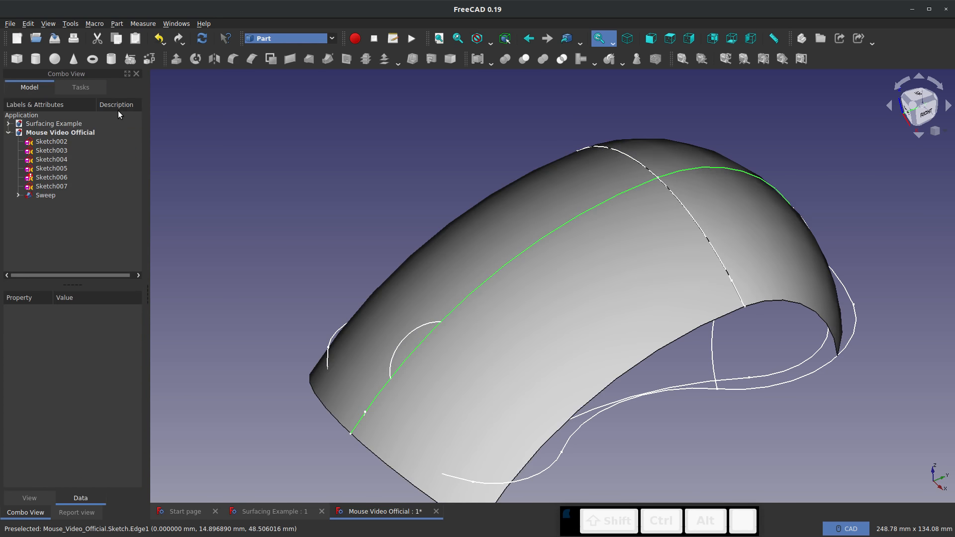
pyautogui.click(784, 367)
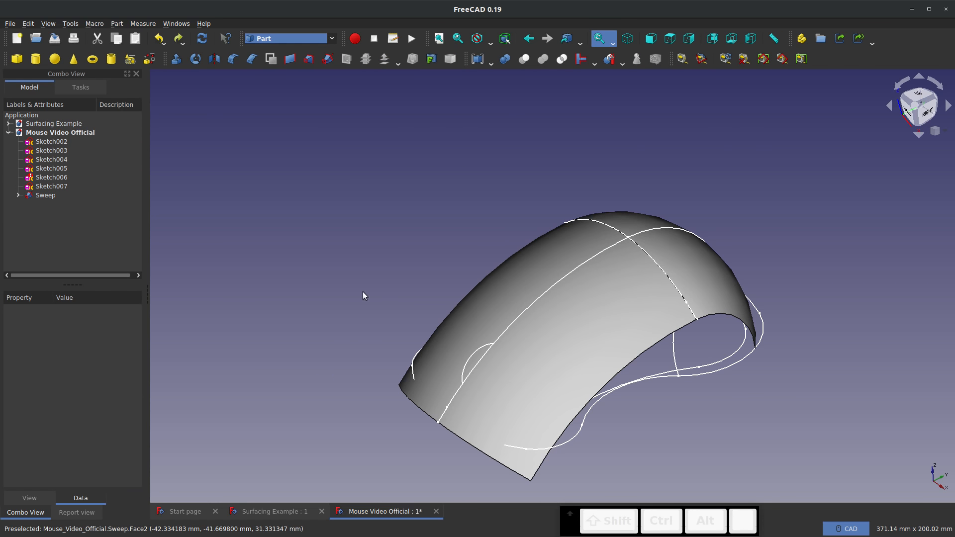
# Extrude Sketch002 symmetrically along its normal by 200 mm as a solid
pyautogui.scroll(2, 383, 285)
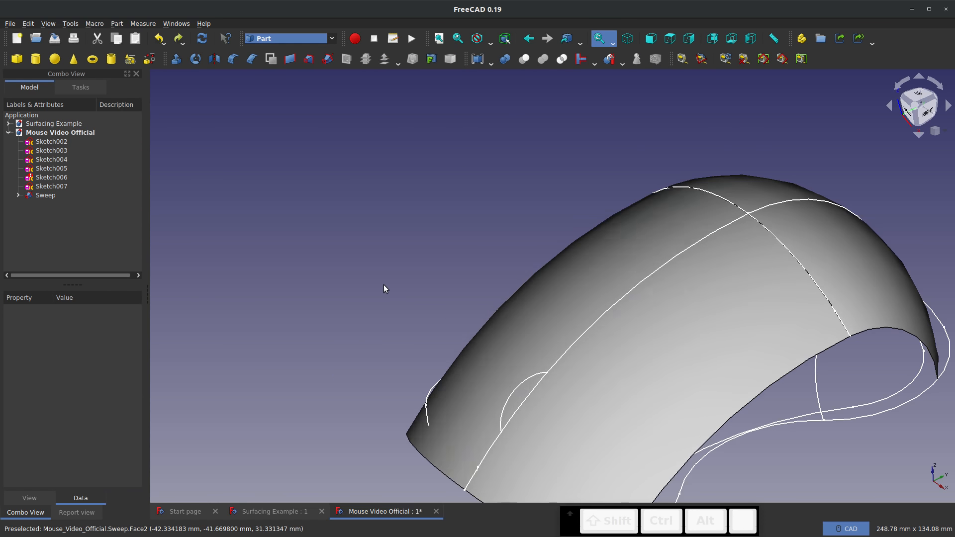
pyautogui.scroll(-2, 376, 222)
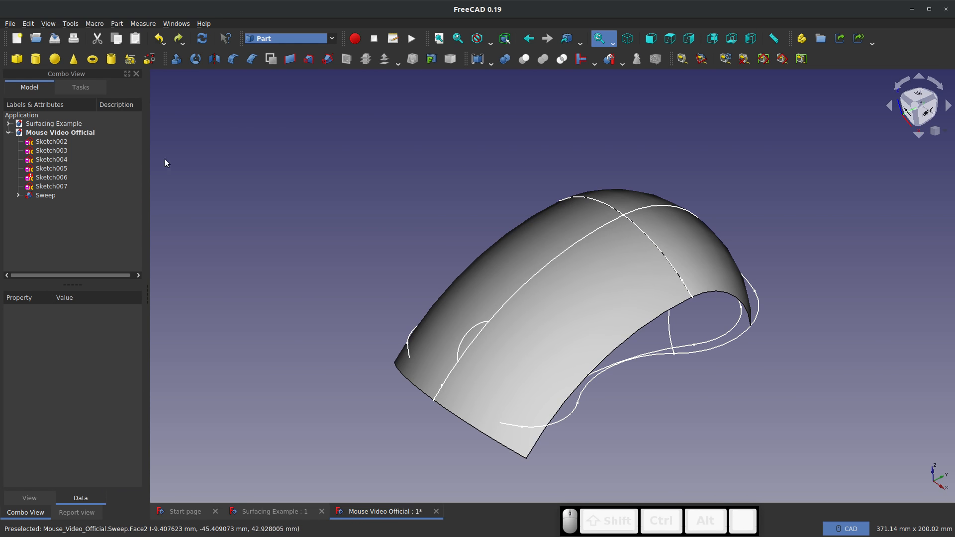
pyautogui.click(45, 141)
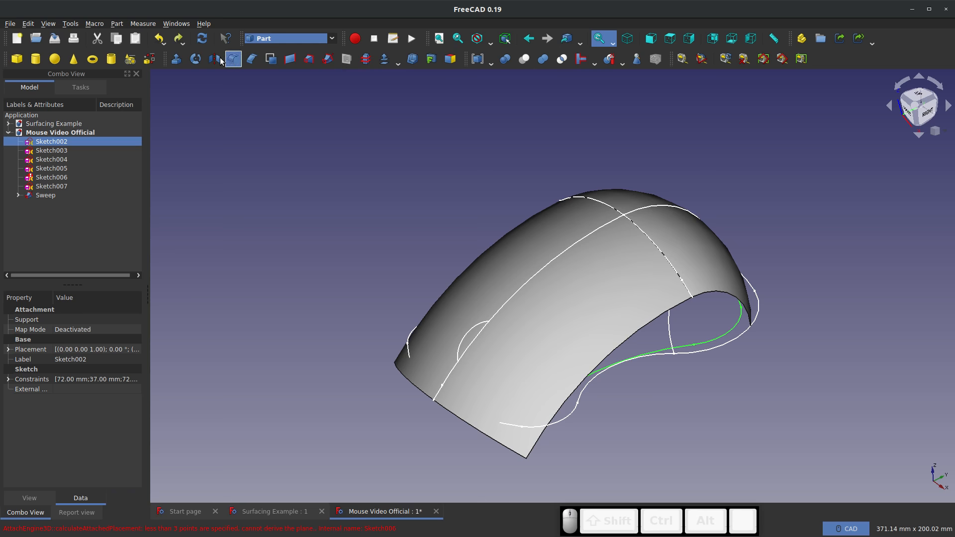
pyautogui.click(177, 59)
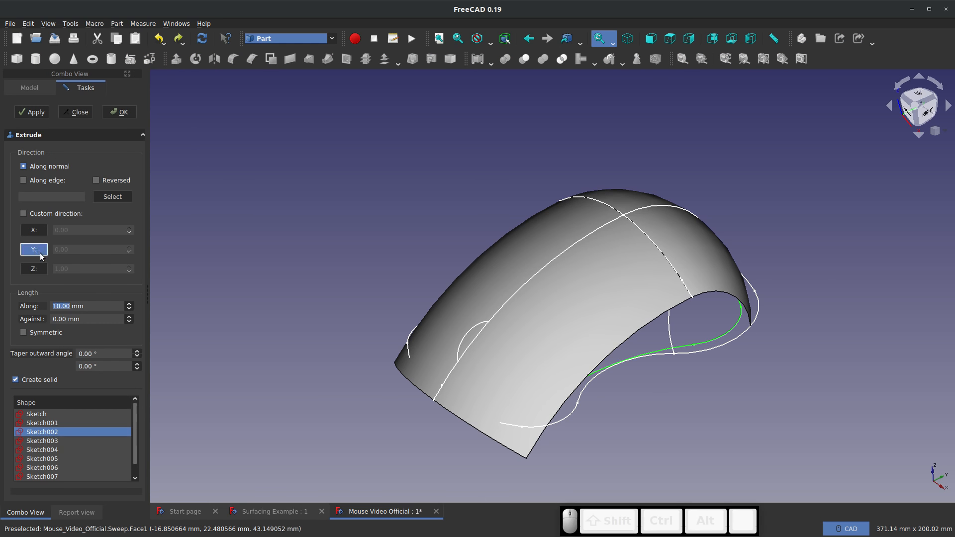
pyautogui.tripleClick(100, 307)
pyautogui.write('200')
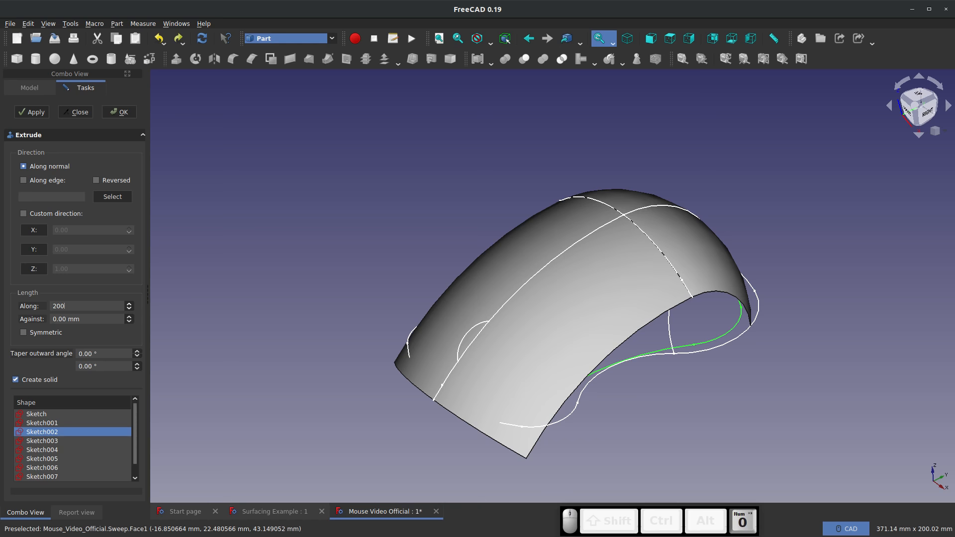
pyautogui.click(24, 333)
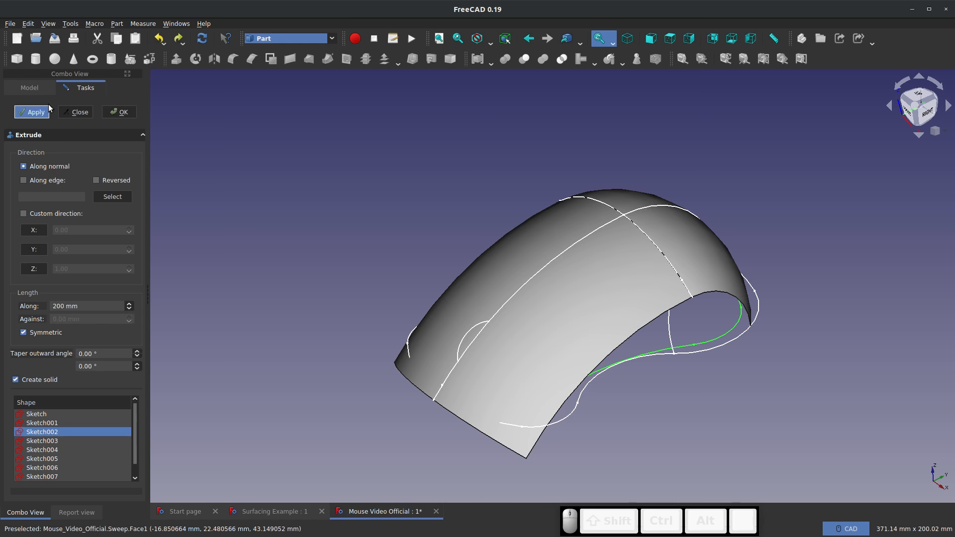
pyautogui.click(111, 111)
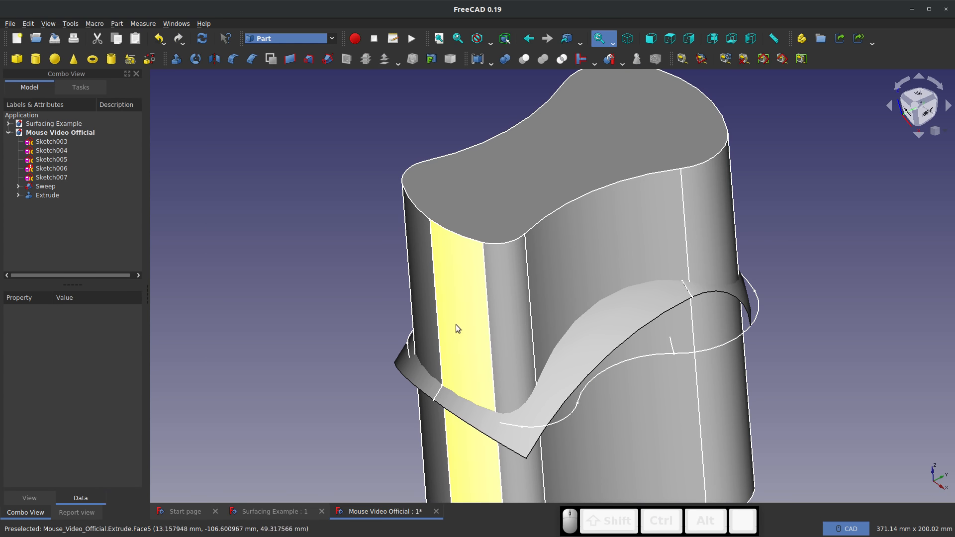
# Create a boolean intersection of the Sweep surface and the Extrude solid to trim the mouse's top surface
pyautogui.click(45, 188)
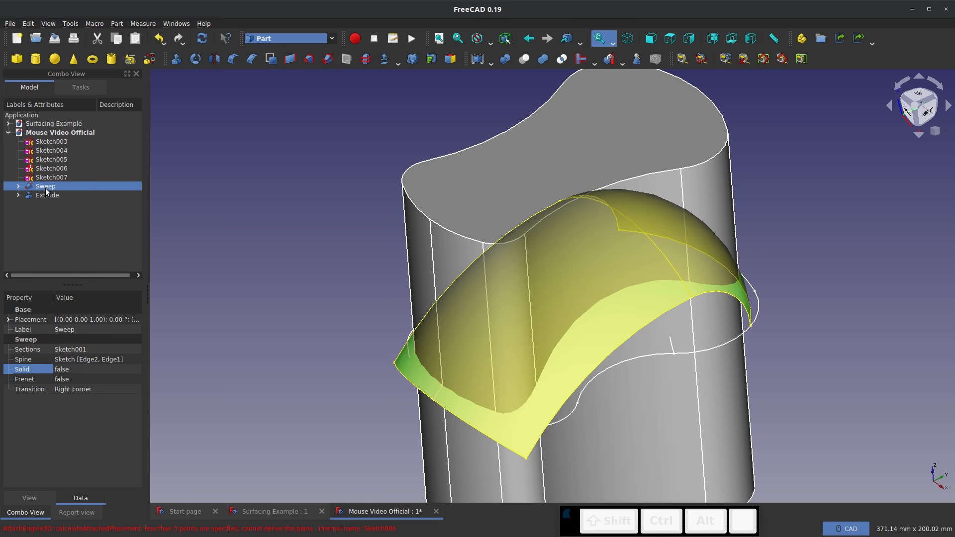
pyautogui.keyDown('ctrl'); pyautogui.click(45, 195); pyautogui.keyUp('ctrl')
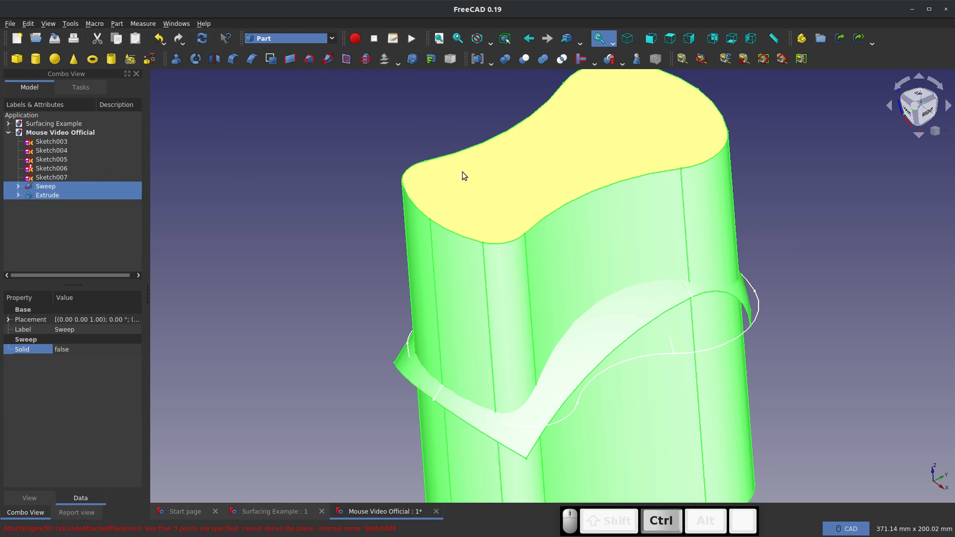
pyautogui.click(563, 59)
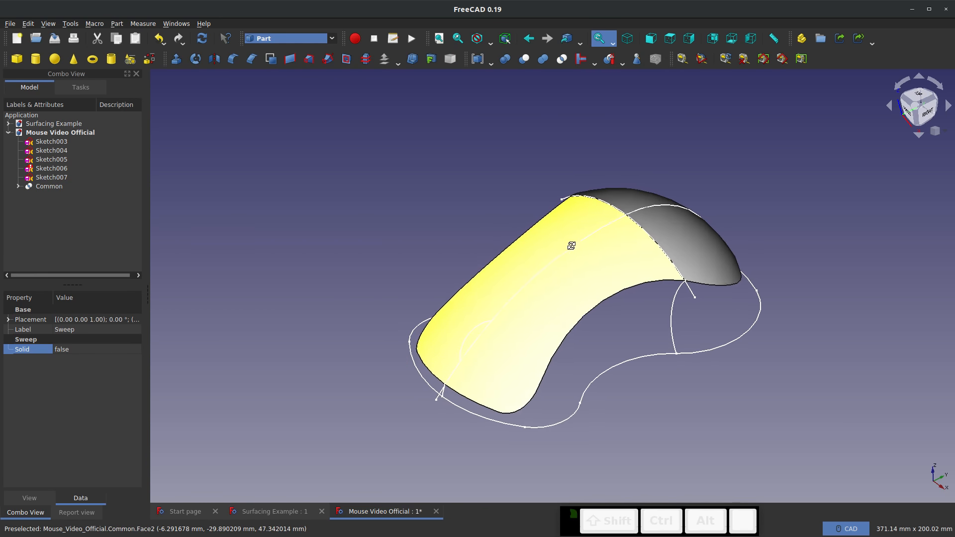
pyautogui.moveTo(570, 243); pyautogui.dragTo(571, 219, button='middle')
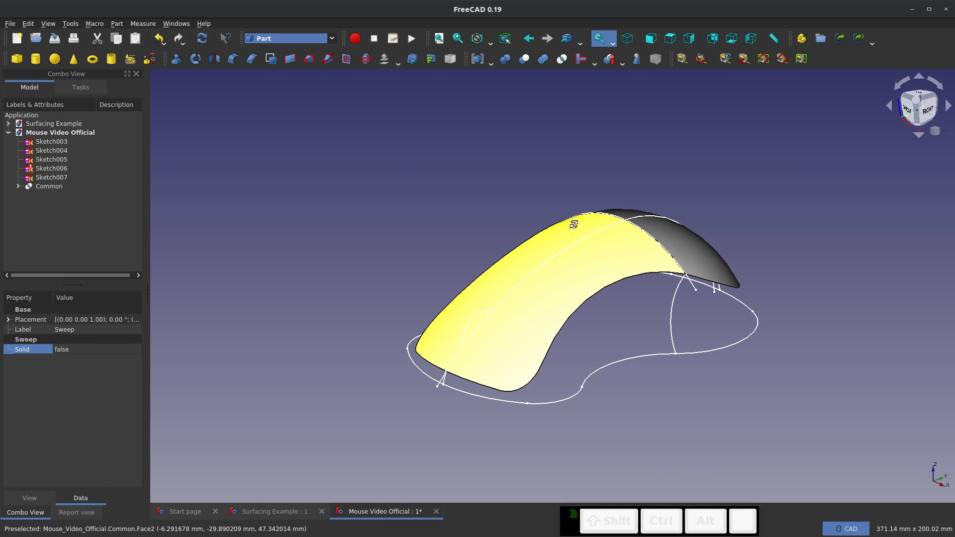
pyautogui.click(456, 231)
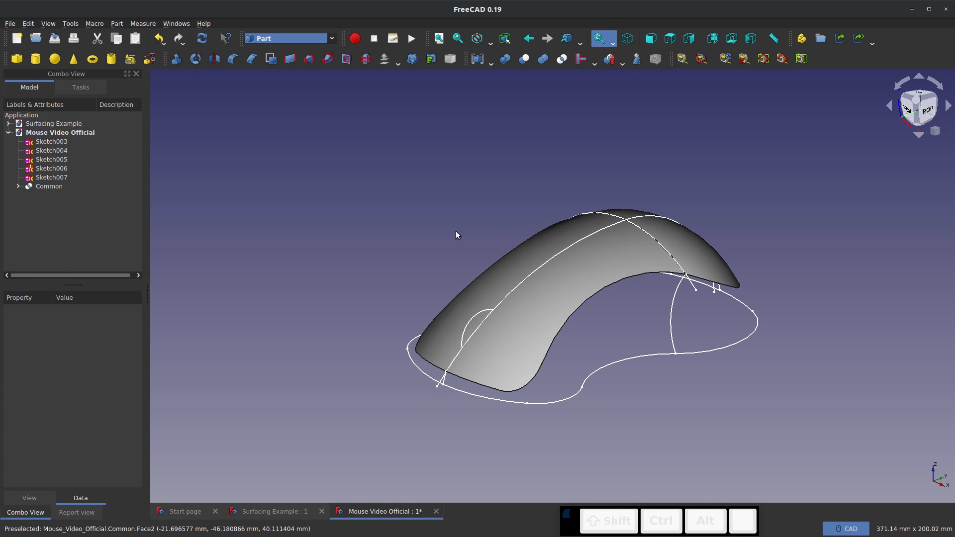
pyautogui.scroll(2, 632, 291)
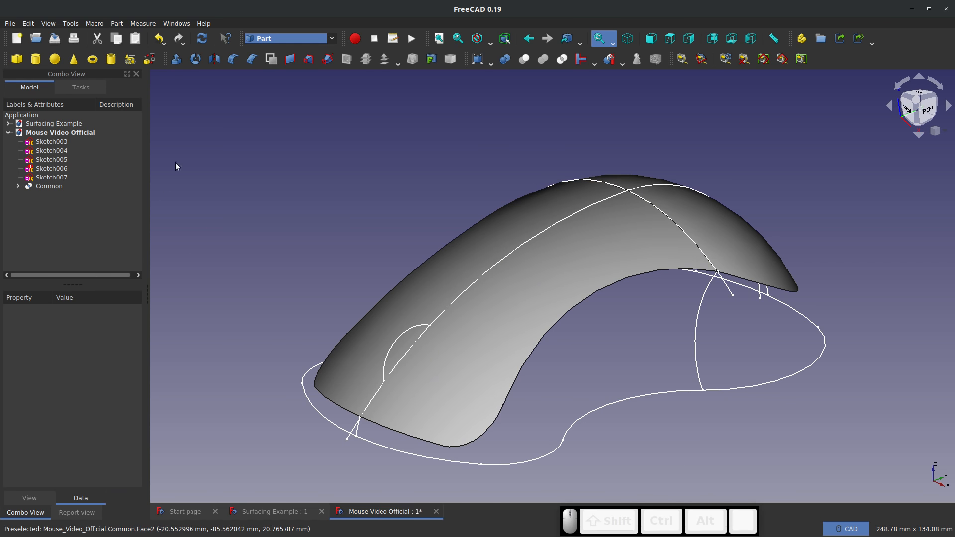
# Start a filled surface in the Surface workbench with Sketch003's Edge6 through Edge10 as its boundary edges
pyautogui.click(332, 39)
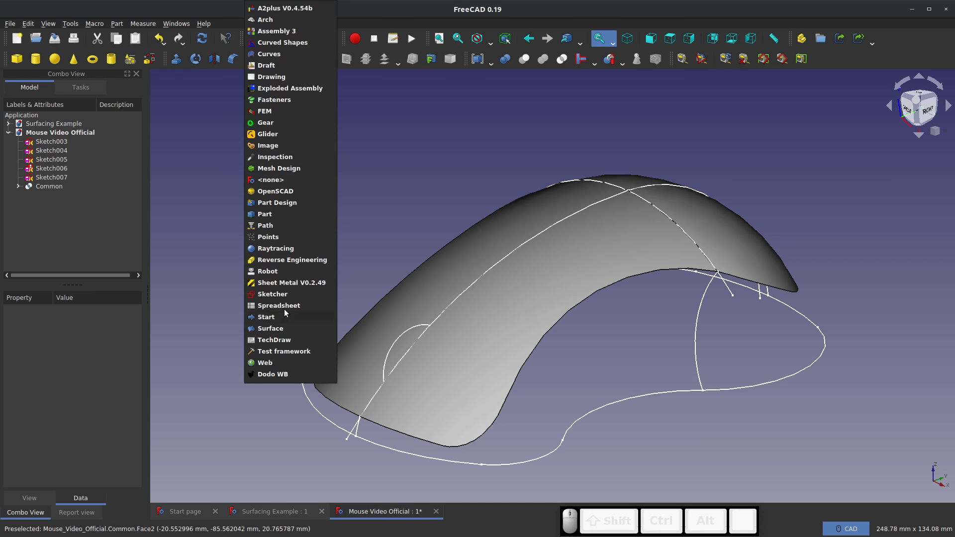
pyautogui.click(262, 329)
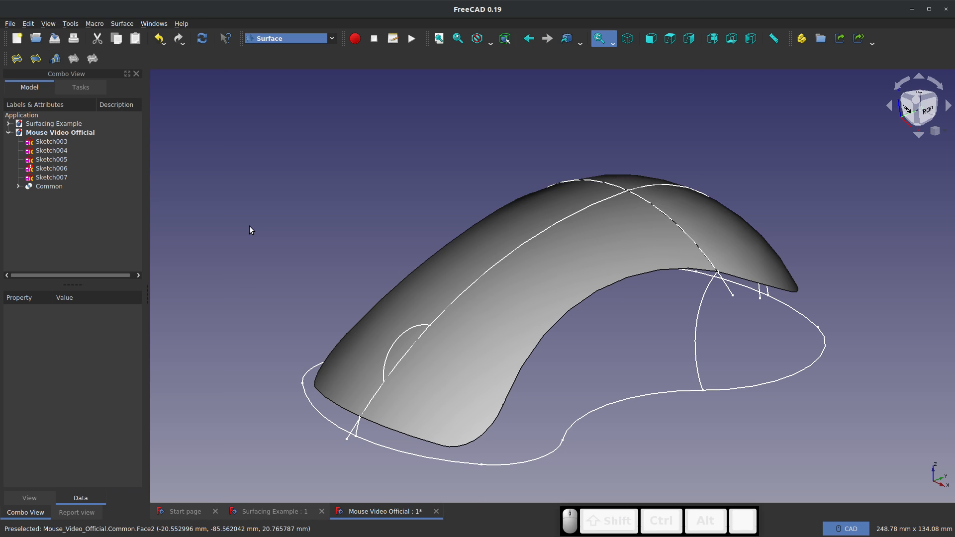
pyautogui.click(17, 59)
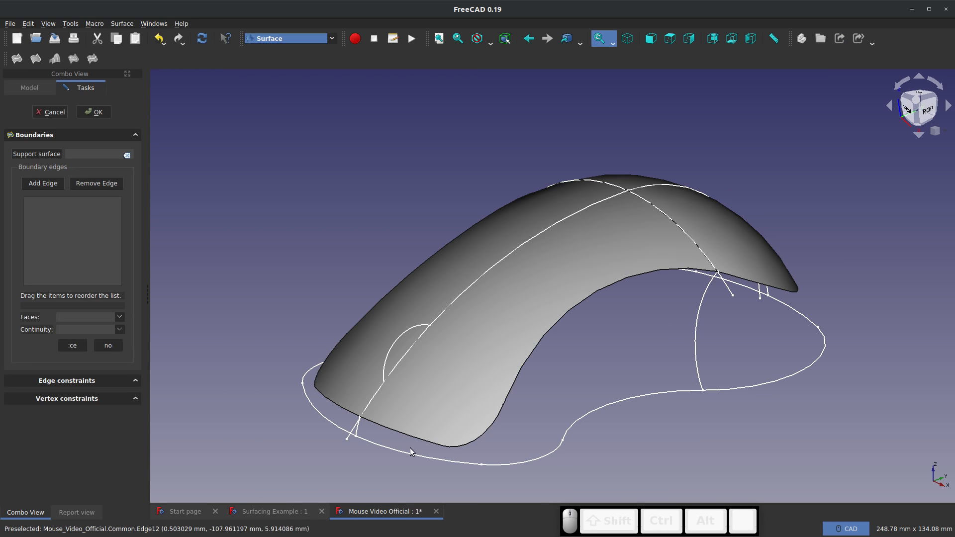
pyautogui.click(35, 184)
pyautogui.click(458, 463)
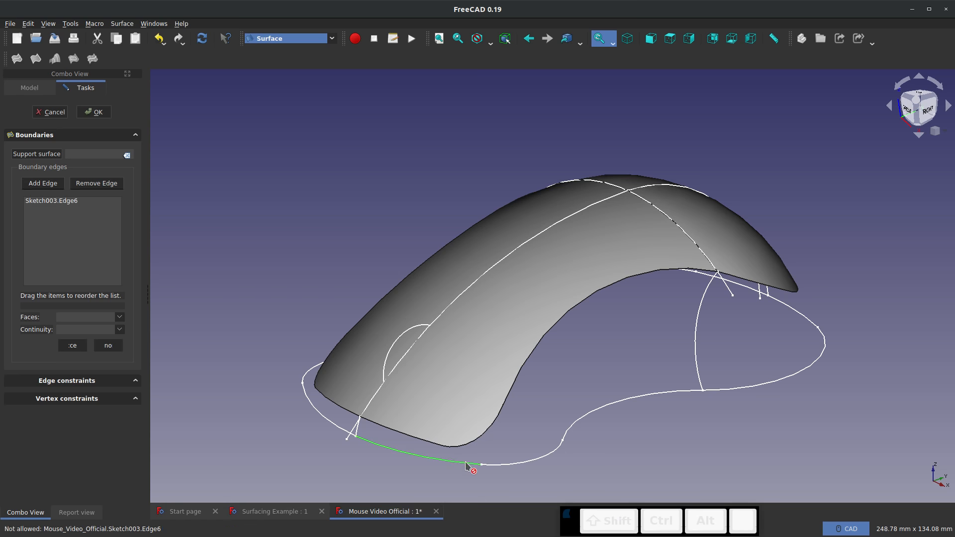
pyautogui.click(511, 464)
pyautogui.click(565, 437)
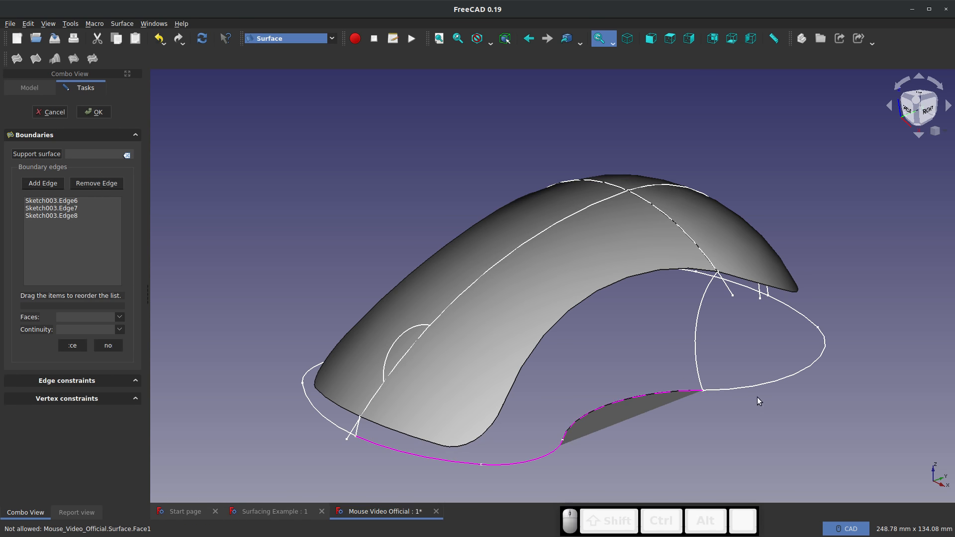
pyautogui.click(771, 383)
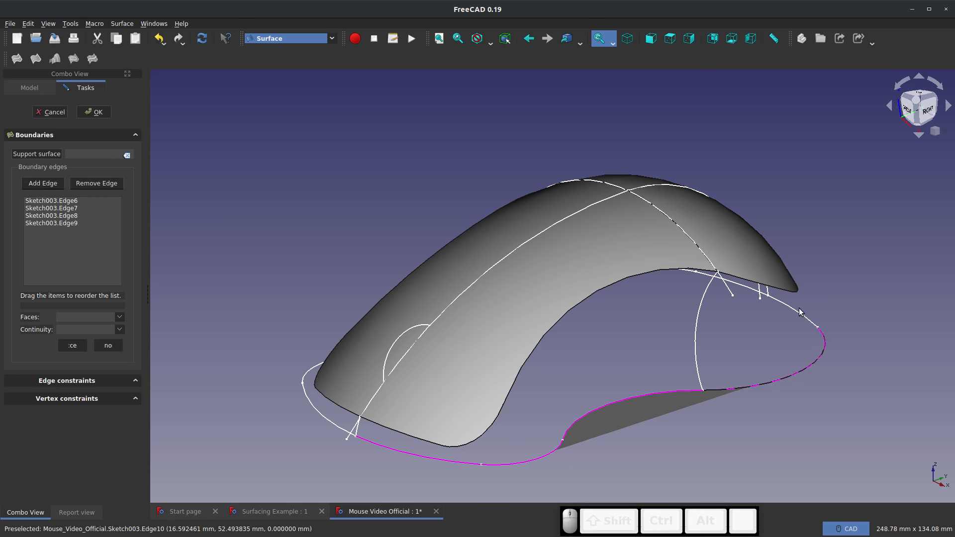
pyautogui.click(800, 315)
# Add Sketch003's Edge1 through Edge5 to close the boundary and create the filled base surface
pyautogui.moveTo(734, 333); pyautogui.dragTo(721, 323, button='middle')
pyautogui.click(752, 330)
pyautogui.click(715, 331)
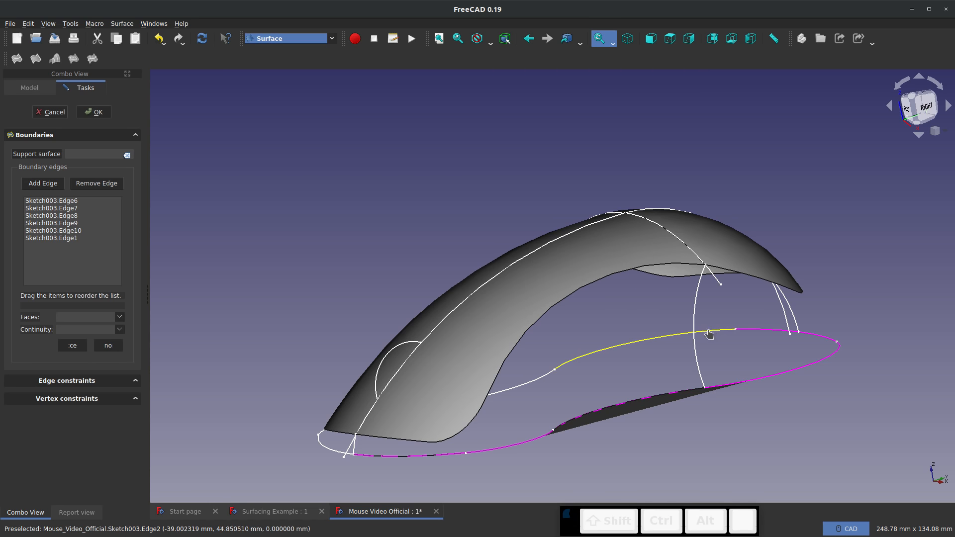
pyautogui.click(544, 377)
pyautogui.moveTo(517, 396); pyautogui.dragTo(308, 462, button='middle')
pyautogui.click(353, 465)
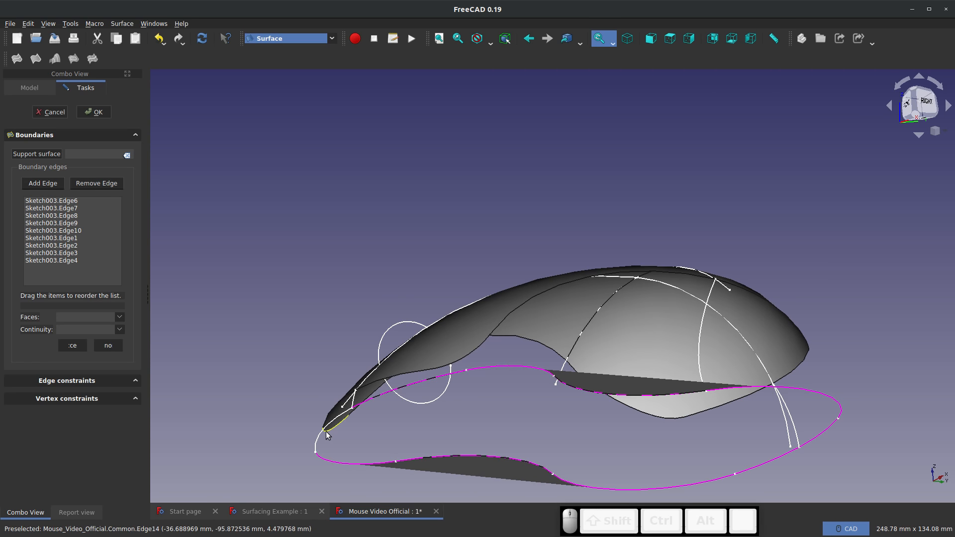
pyautogui.click(323, 435)
pyautogui.moveTo(512, 400)
pyautogui.mouseDown(button='middle')
pyautogui.moveTo(524, 398)
pyautogui.moveTo(508, 435)
pyautogui.moveTo(515, 451)
pyautogui.mouseUp(button='middle')
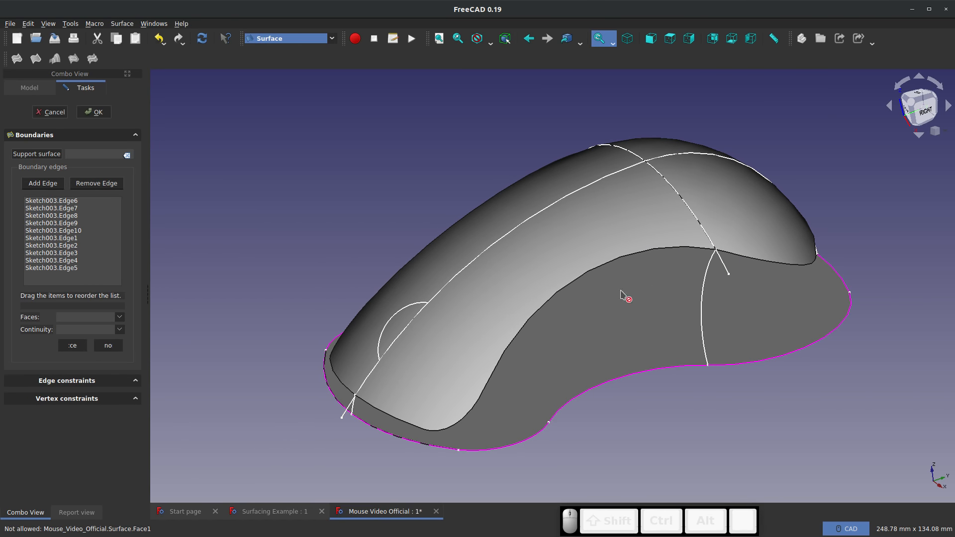
pyautogui.moveTo(552, 365); pyautogui.dragTo(529, 361, button='middle')
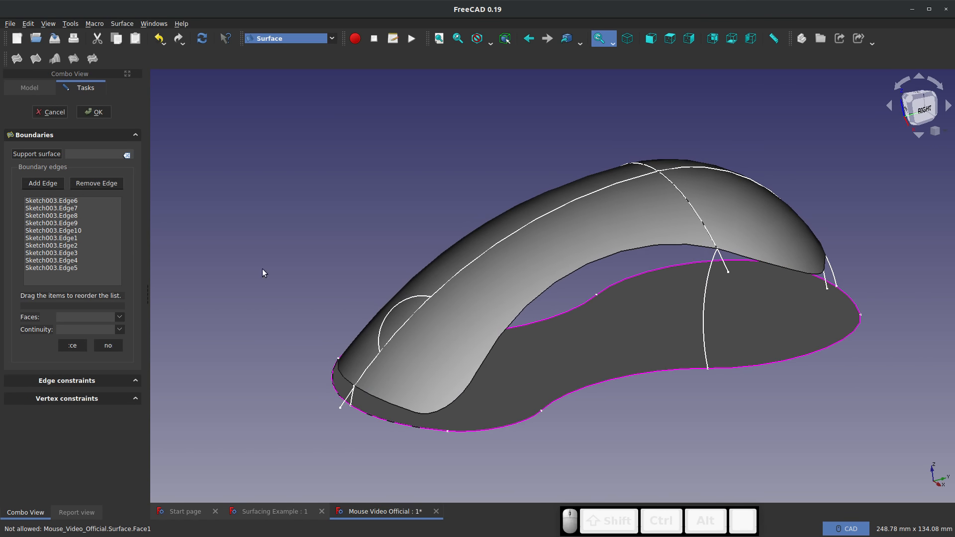
pyautogui.click(91, 118)
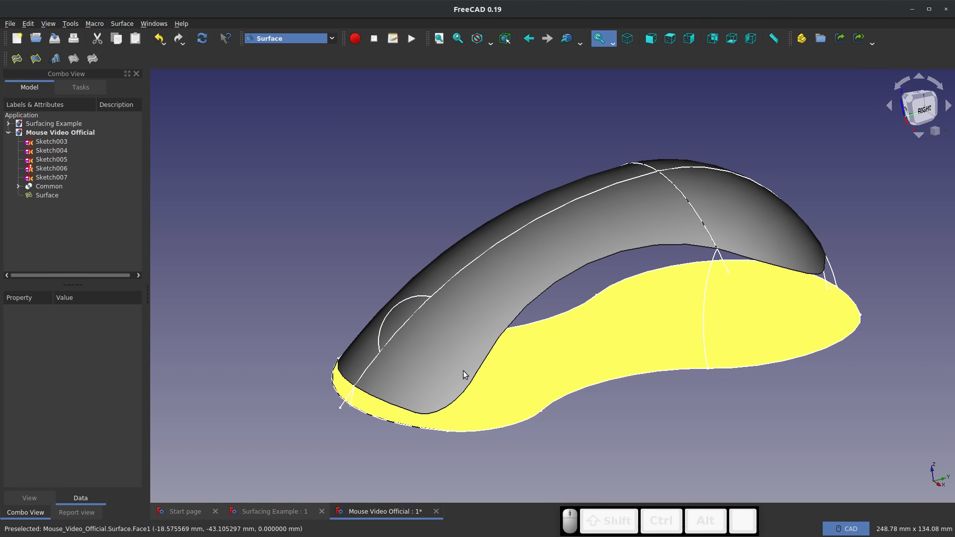
# Create a Stretch fill surface from boundary curves Sketch004.Edge1, Surface.Edge1 and Common.Edge12 at the mouse's front
pyautogui.moveTo(538, 426); pyautogui.dragTo(559, 448, button='middle')
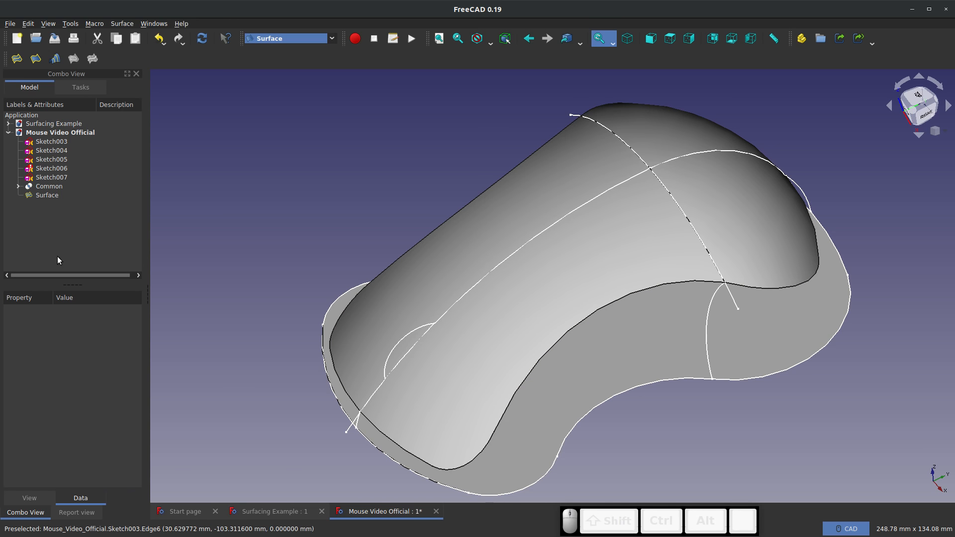
pyautogui.click(36, 59)
pyautogui.scroll(-2, 282, 121)
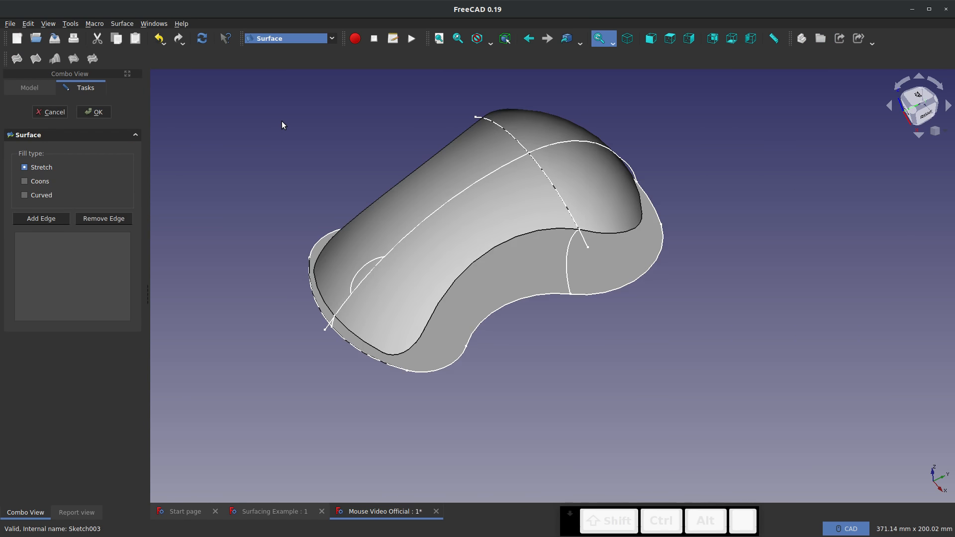
pyautogui.scroll(4, 338, 327)
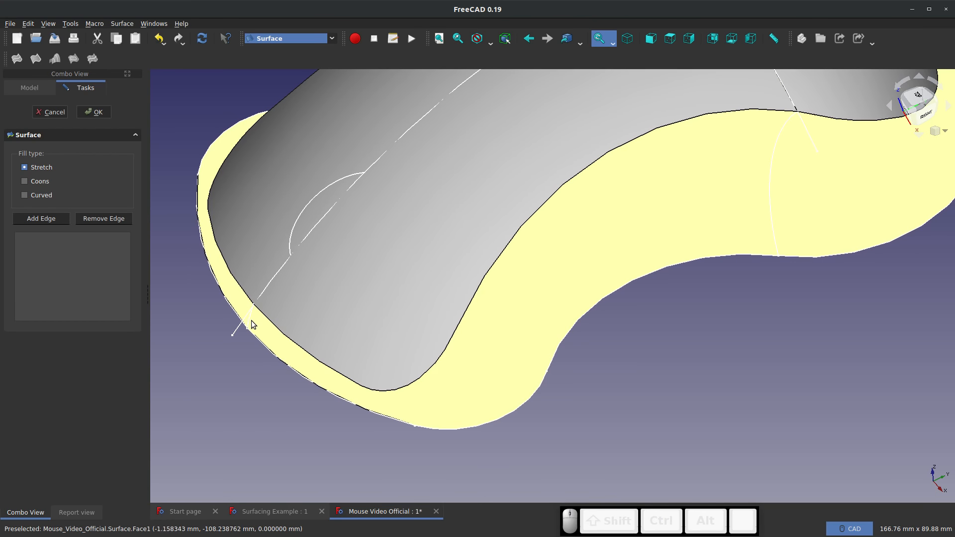
pyautogui.click(250, 320)
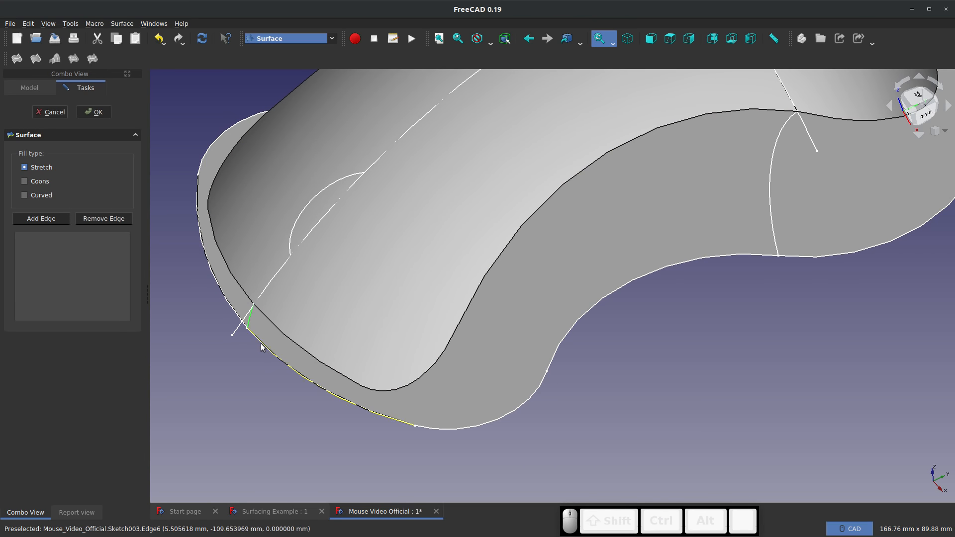
pyautogui.click(262, 347)
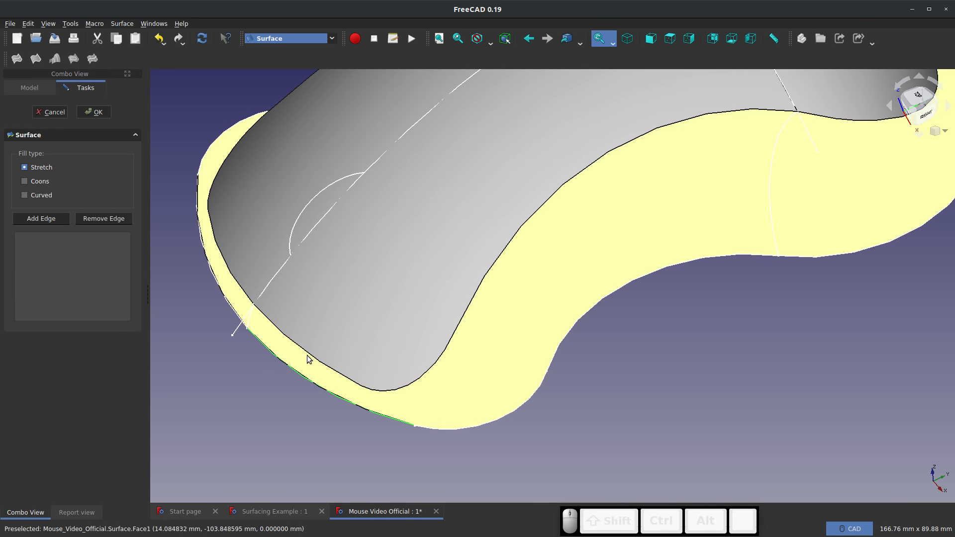
pyautogui.moveTo(311, 375); pyautogui.dragTo(150, 286, button='middle')
pyautogui.click(41, 218)
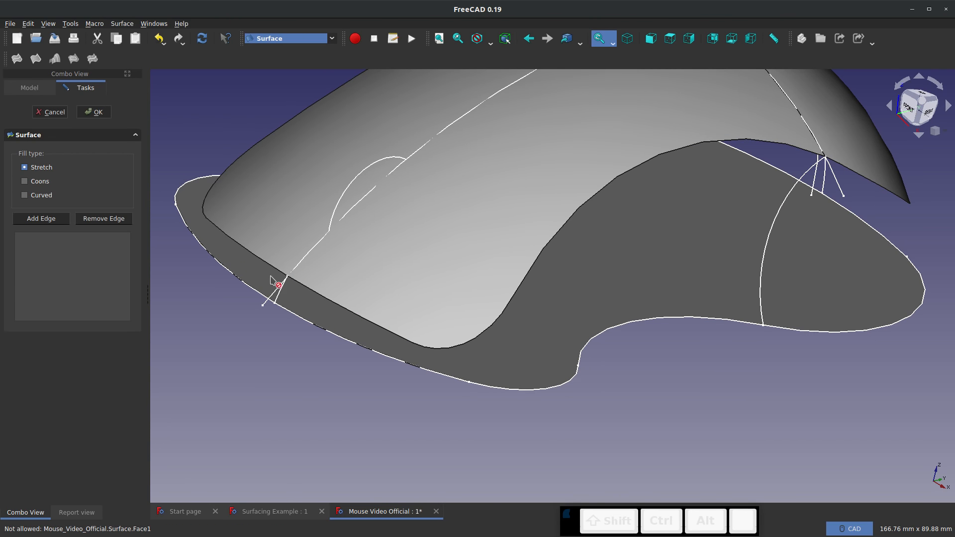
pyautogui.click(280, 293)
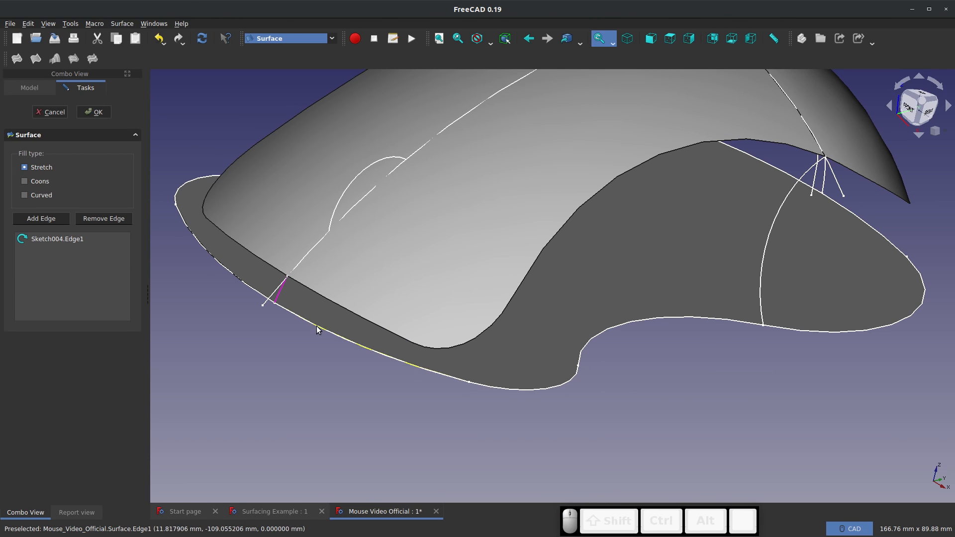
pyautogui.click(318, 329)
pyautogui.click(350, 309)
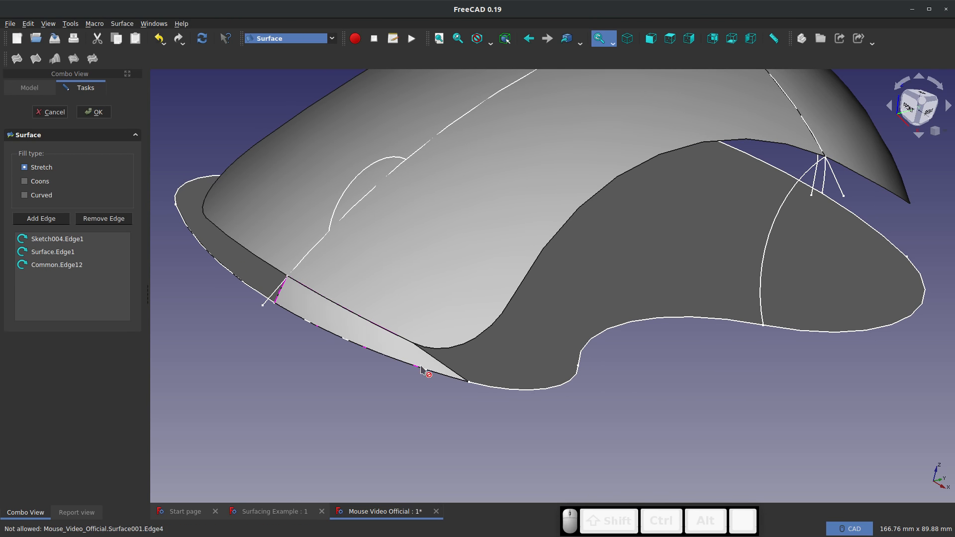
pyautogui.moveTo(421, 366); pyautogui.dragTo(388, 360, button='middle')
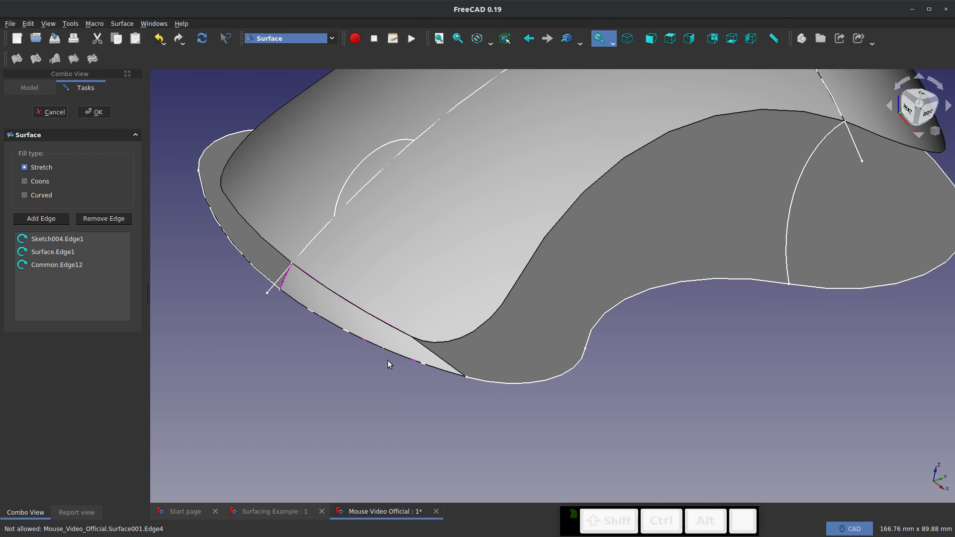
pyautogui.click(90, 112)
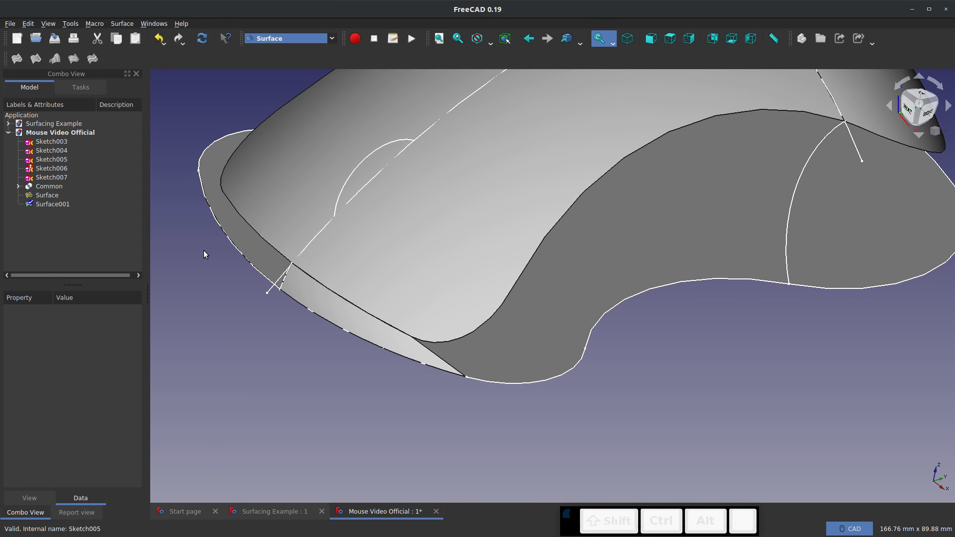
# Create the adjoining front corner surface with Stretch fill from boundary curves Sketch003.Edge7, Surface001.Edge3 and Common.Edge11
pyautogui.click(54, 58)
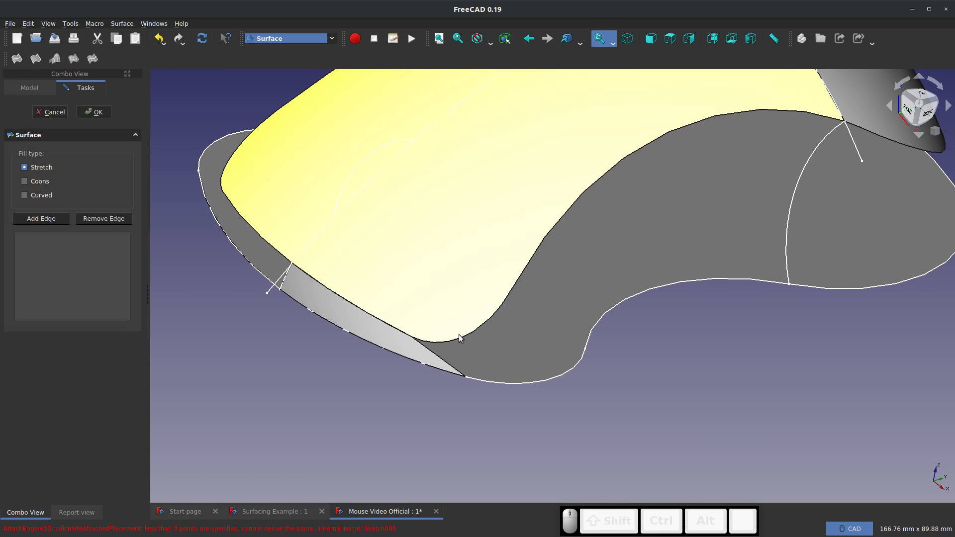
pyautogui.click(458, 336)
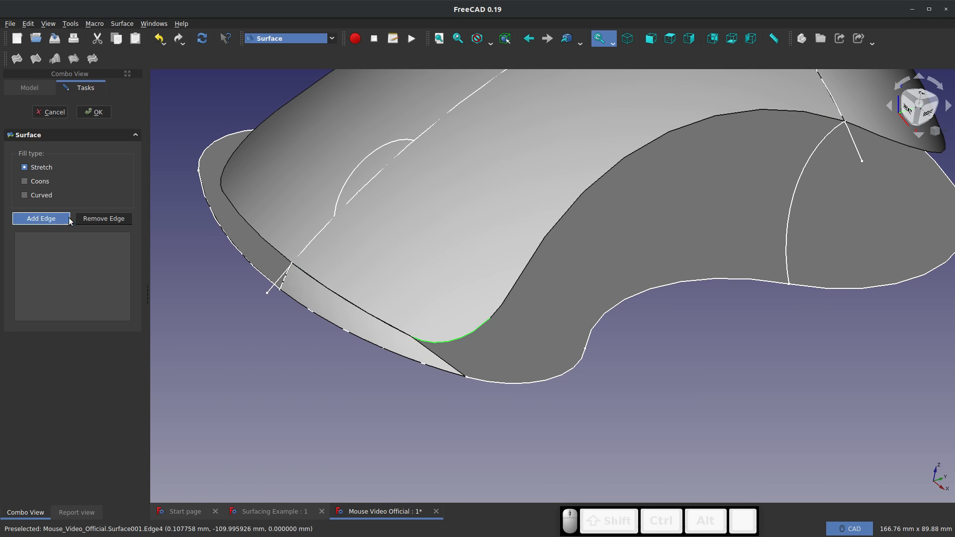
pyautogui.click(490, 383)
pyautogui.click(442, 359)
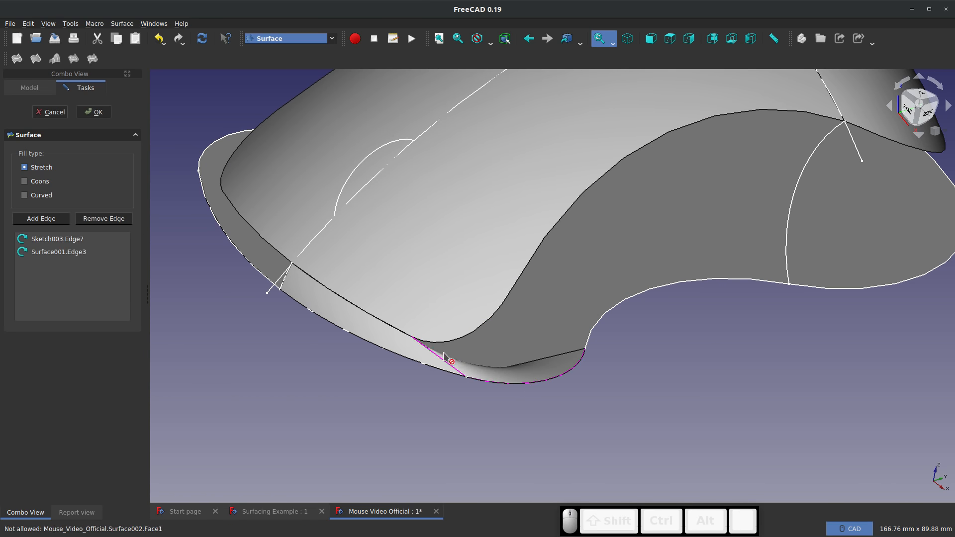
pyautogui.click(458, 338)
pyautogui.moveTo(458, 338)
pyautogui.mouseDown(button='middle')
pyautogui.moveTo(500, 347)
pyautogui.moveTo(342, 303)
pyautogui.moveTo(476, 345)
pyautogui.mouseUp(button='middle')
pyautogui.scroll(-4, 454, 346)
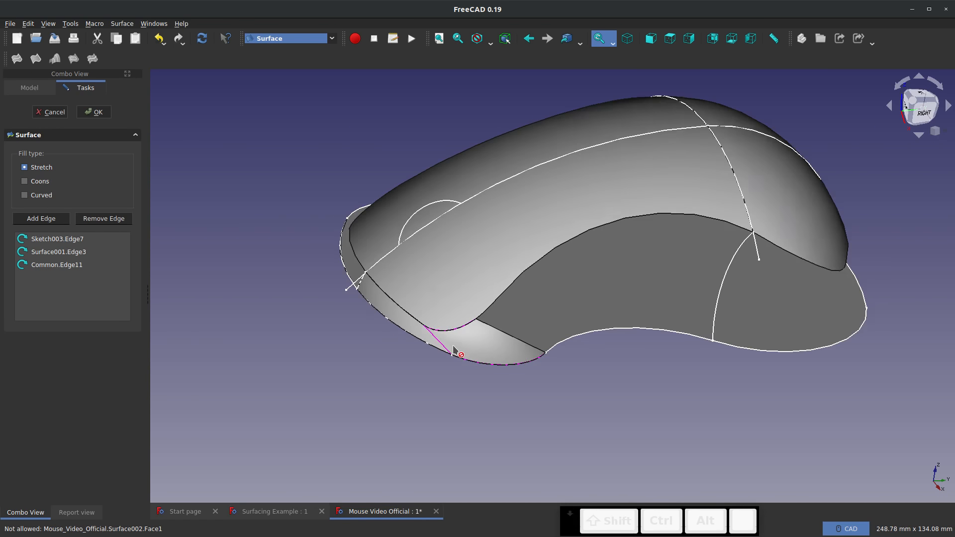
pyautogui.click(95, 114)
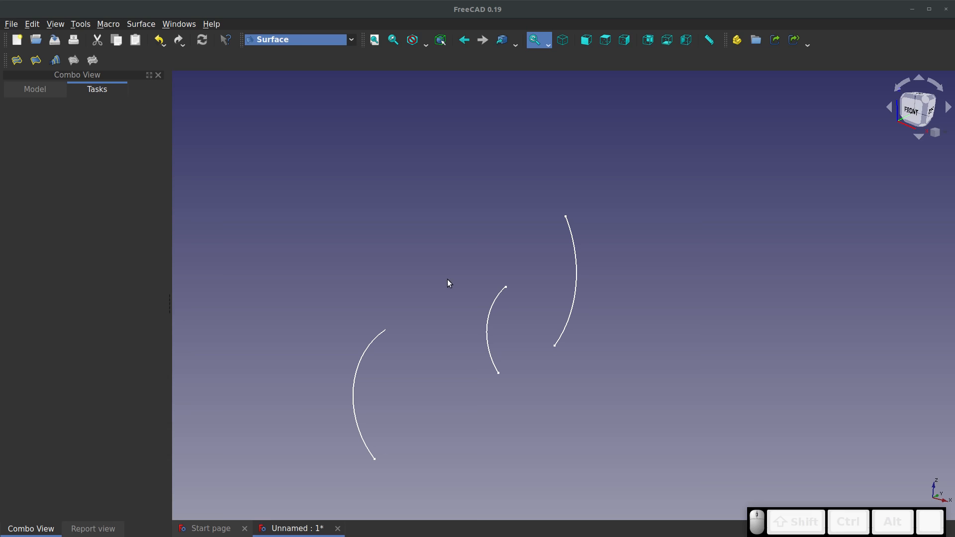
# Create a sections surface through Sketch001.Edge1, Sketch.Edge1 and Sketch002.Edge1
pyautogui.moveTo(482, 266); pyautogui.dragTo(479, 319, button='middle')
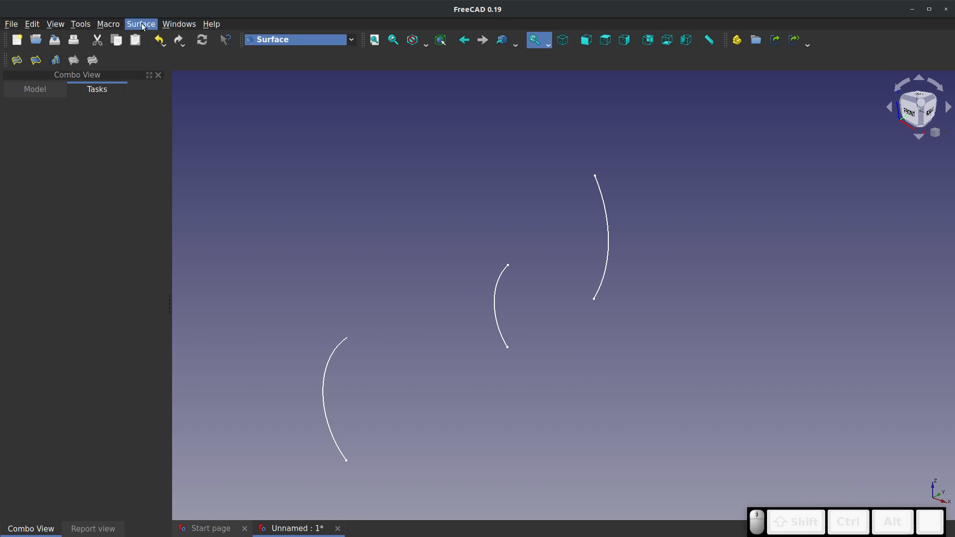
pyautogui.click(54, 60)
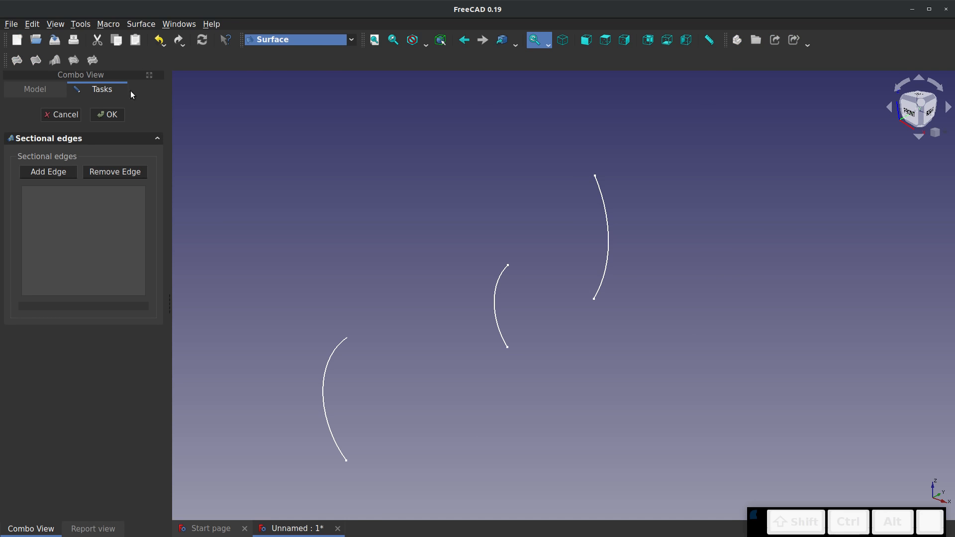
pyautogui.click(115, 172)
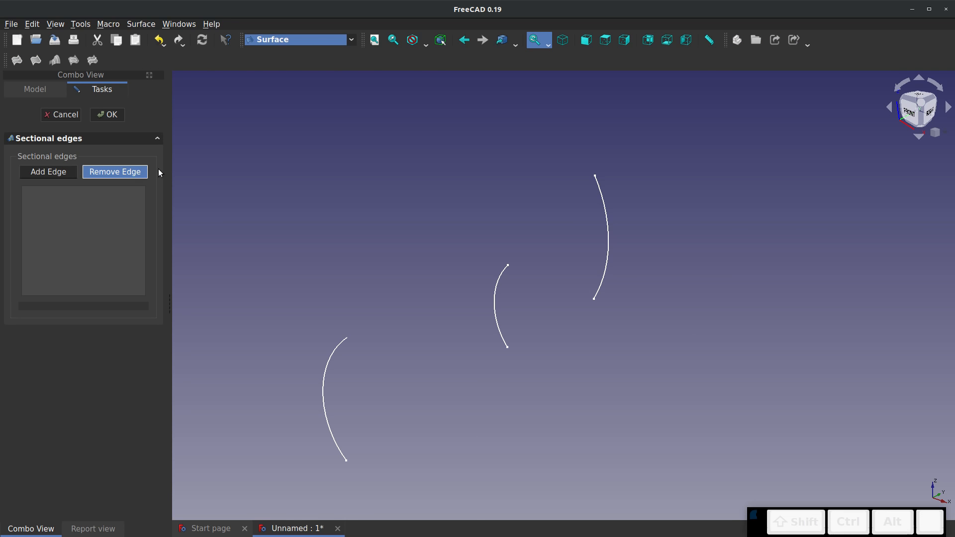
pyautogui.click(598, 183)
pyautogui.click(507, 269)
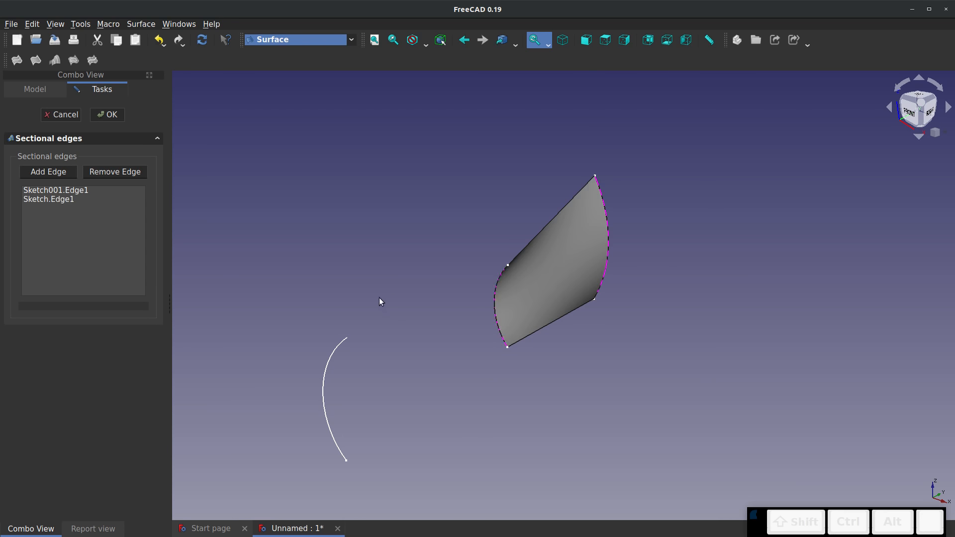
pyautogui.click(338, 350)
pyautogui.moveTo(335, 347)
pyautogui.mouseDown()
pyautogui.moveTo(472, 347)
pyautogui.moveTo(552, 333)
pyautogui.moveTo(277, 390)
pyautogui.moveTo(312, 458)
pyautogui.moveTo(583, 390)
pyautogui.moveTo(674, 315)
pyautogui.moveTo(403, 336)
pyautogui.moveTo(237, 256)
pyautogui.mouseUp()
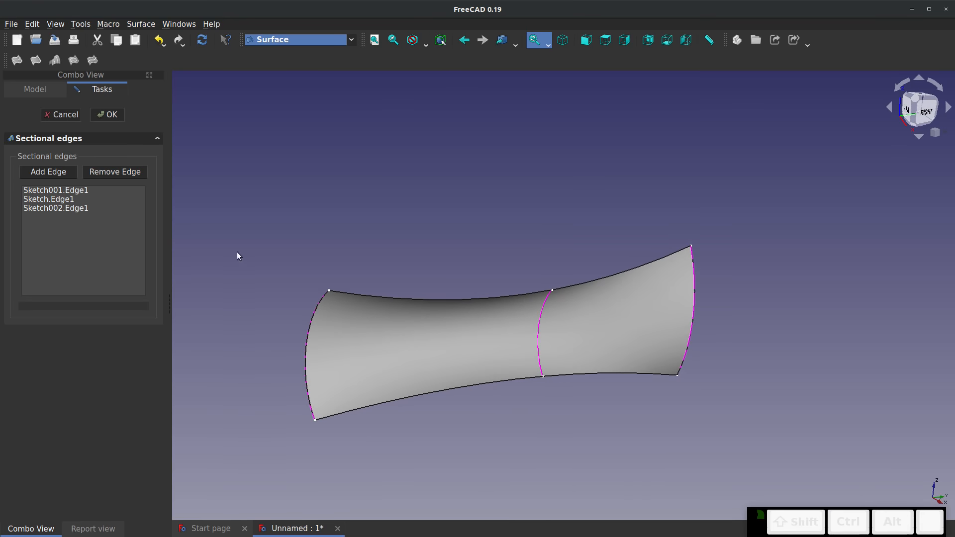
pyautogui.click(108, 114)
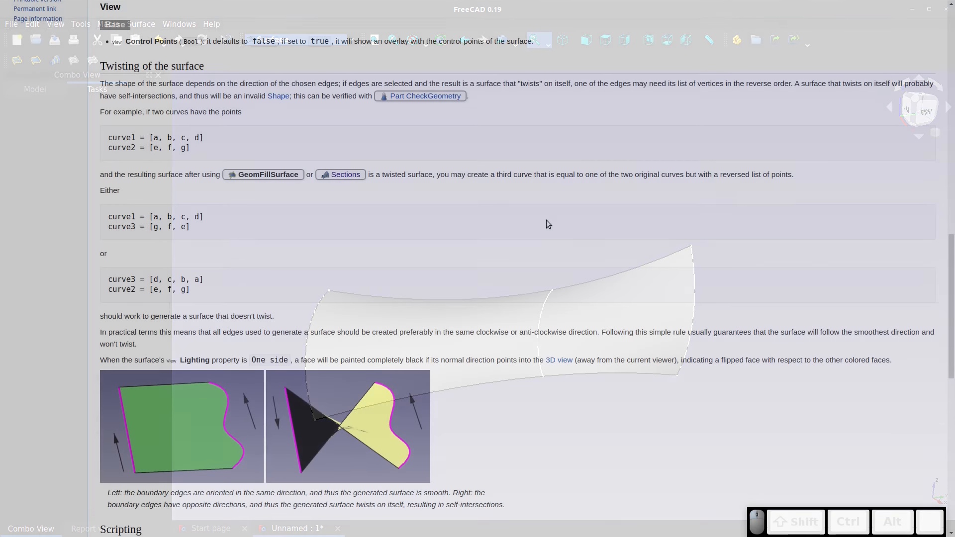
# Review the documentation section on twisting of the surface
pyautogui.scroll(3, 546, 220)
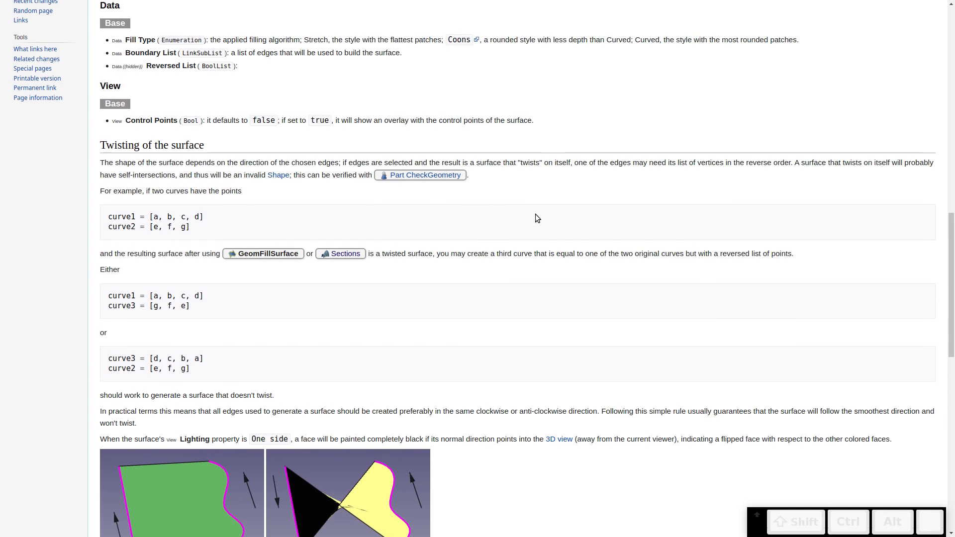
pyautogui.scroll(-3, 147, 210)
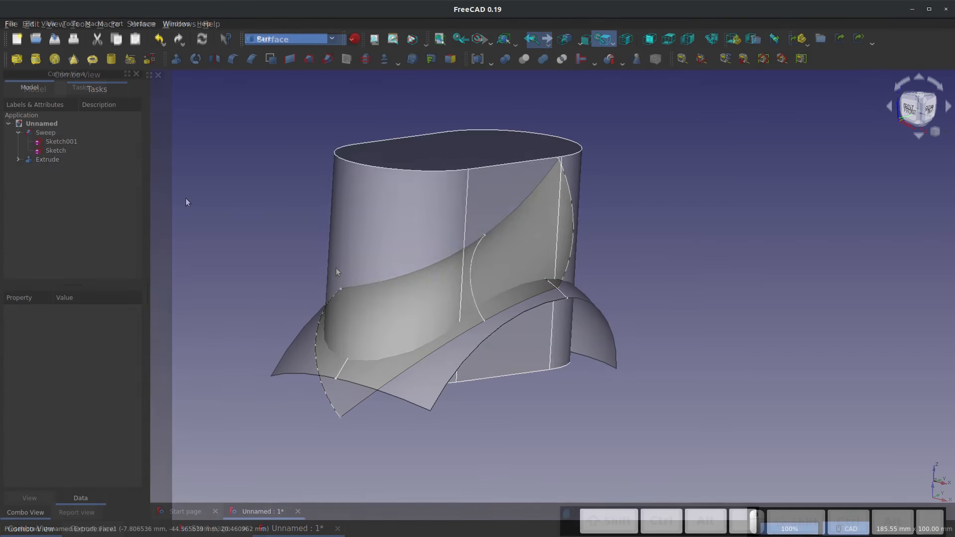
# Slice the Extrude apart with the Sweep surface and select each resulting piece in turn
pyautogui.click(47, 159)
pyautogui.keyDown('ctrl'); pyautogui.click(45, 133); pyautogui.keyUp('ctrl')
pyautogui.click(610, 59)
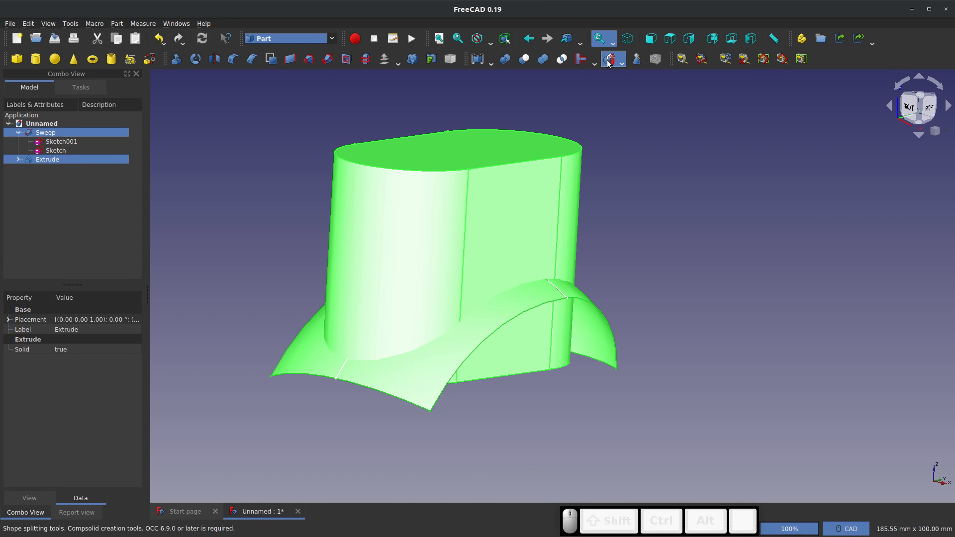
pyautogui.click(18, 133)
pyautogui.click(50, 140)
pyautogui.click(53, 149)
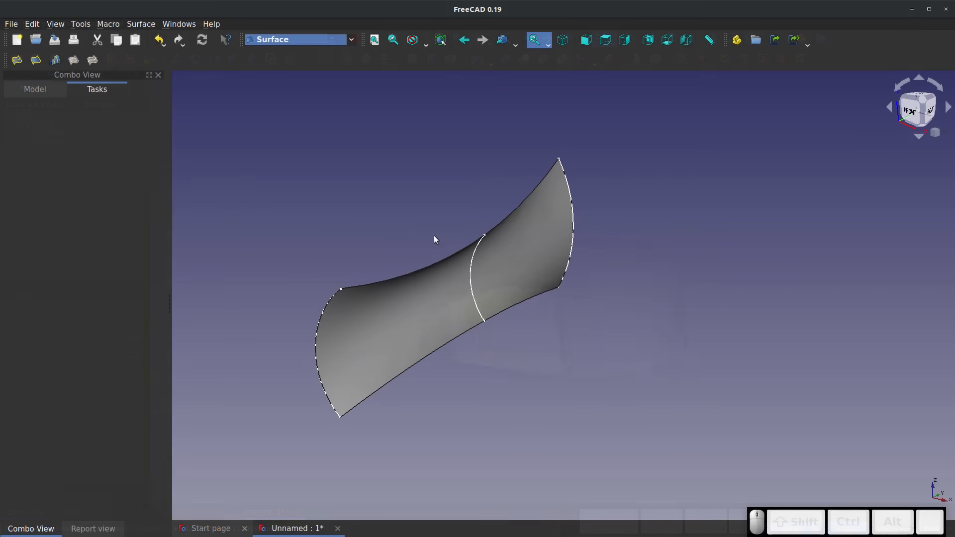
# Switch to the Part workbench and start a 3D Offset of the sections surface
pyautogui.click(355, 41)
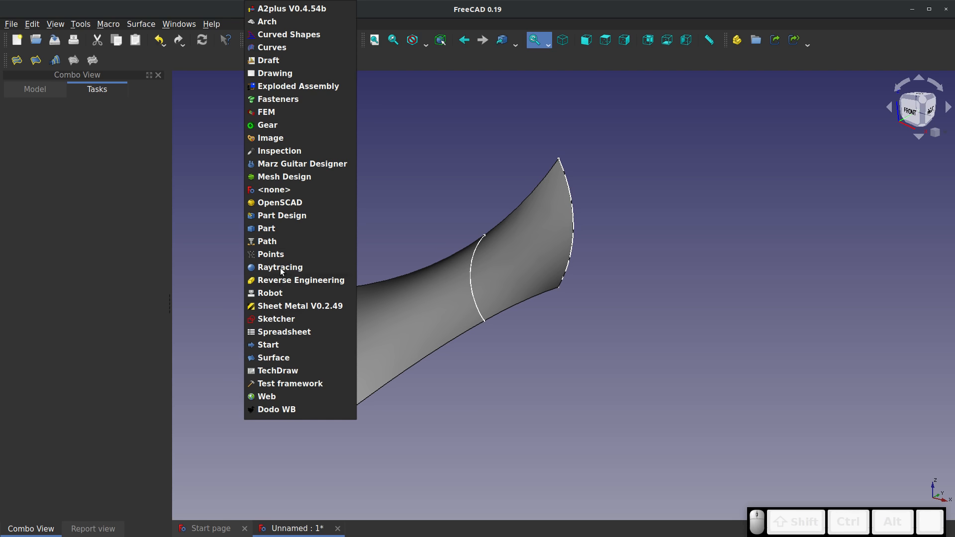
pyautogui.click(266, 229)
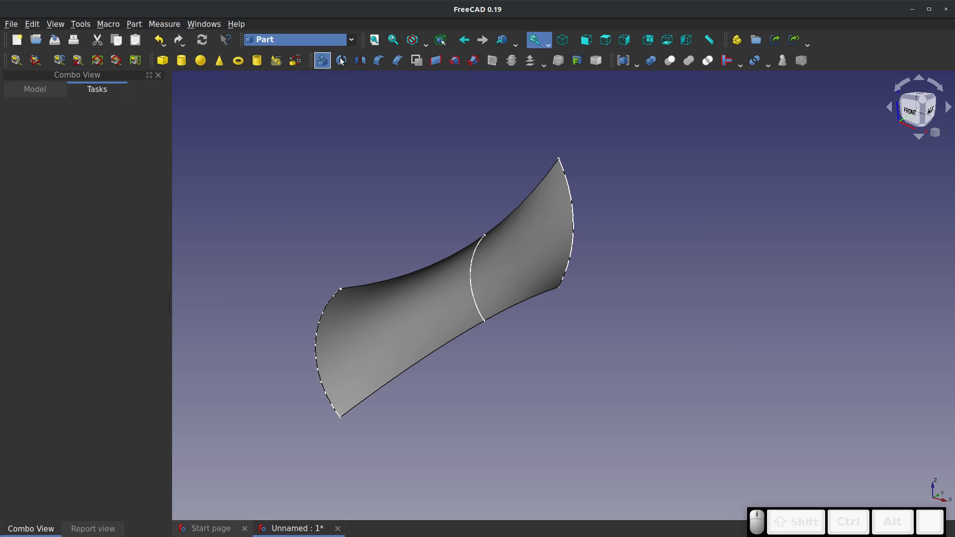
pyautogui.click(505, 249)
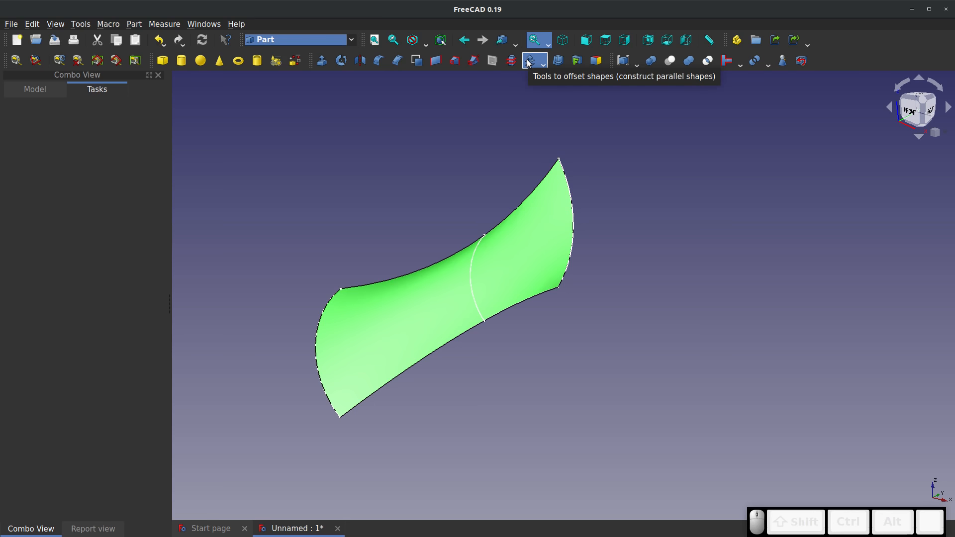
pyautogui.click(546, 67)
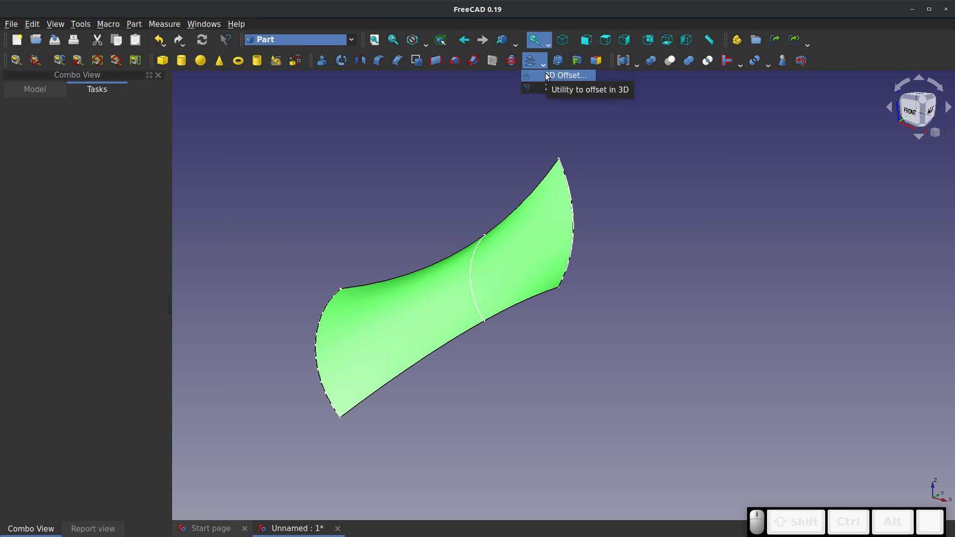
pyautogui.click(547, 76)
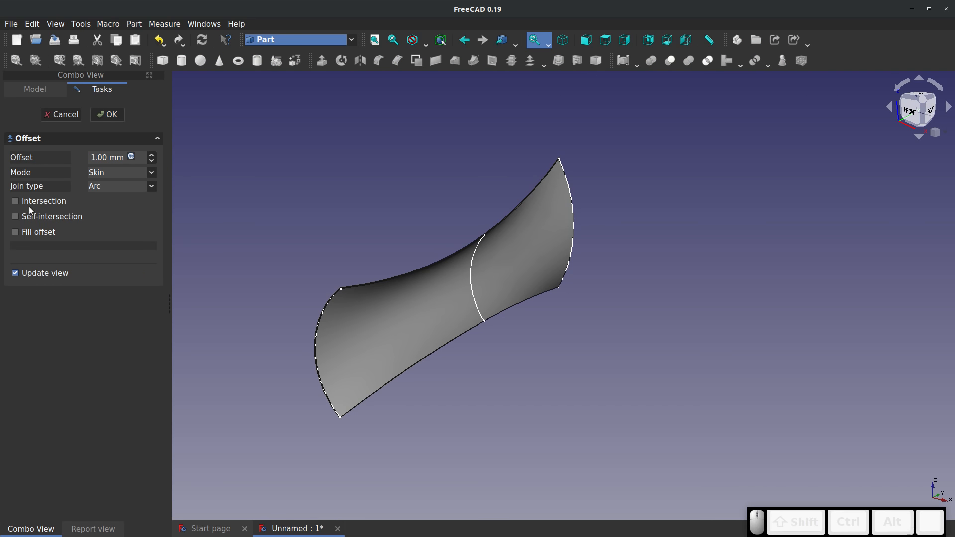
# Create the offset at 3 mm in Skin mode with Arc joins and Fill offset enabled
pyautogui.click(16, 232)
pyautogui.click(122, 158)
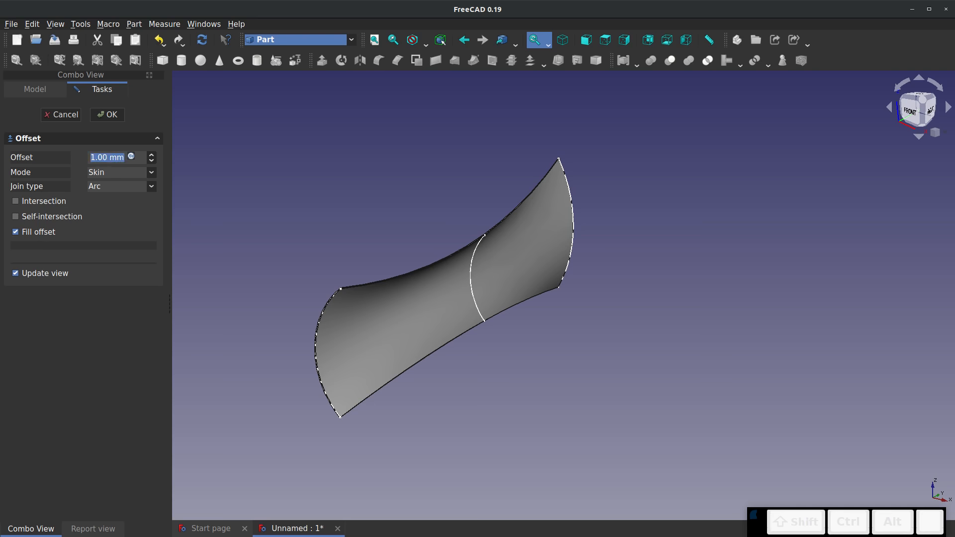
pyautogui.write('3')
pyautogui.scroll(3, 420, 273)
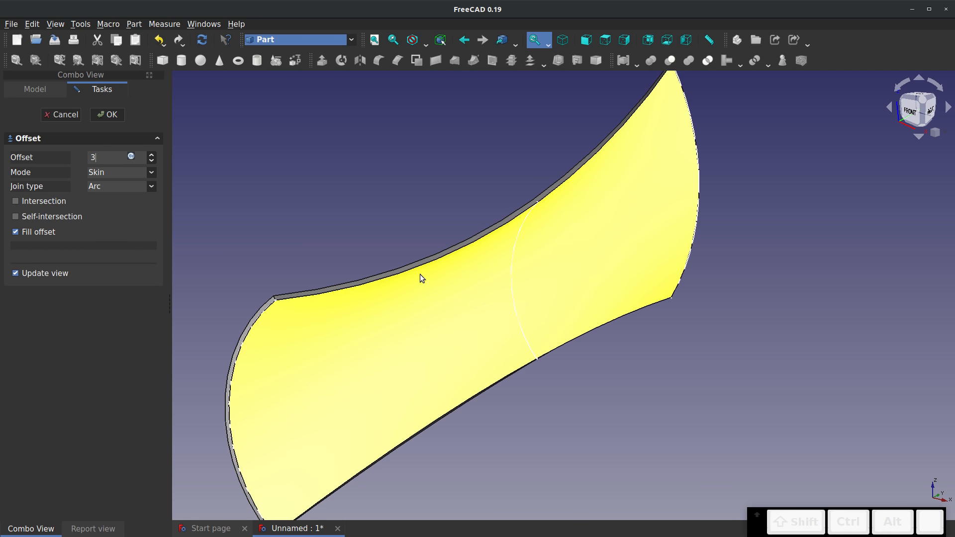
pyautogui.scroll(1, 419, 273)
pyautogui.moveTo(234, 266); pyautogui.dragTo(667, 255, button='right')
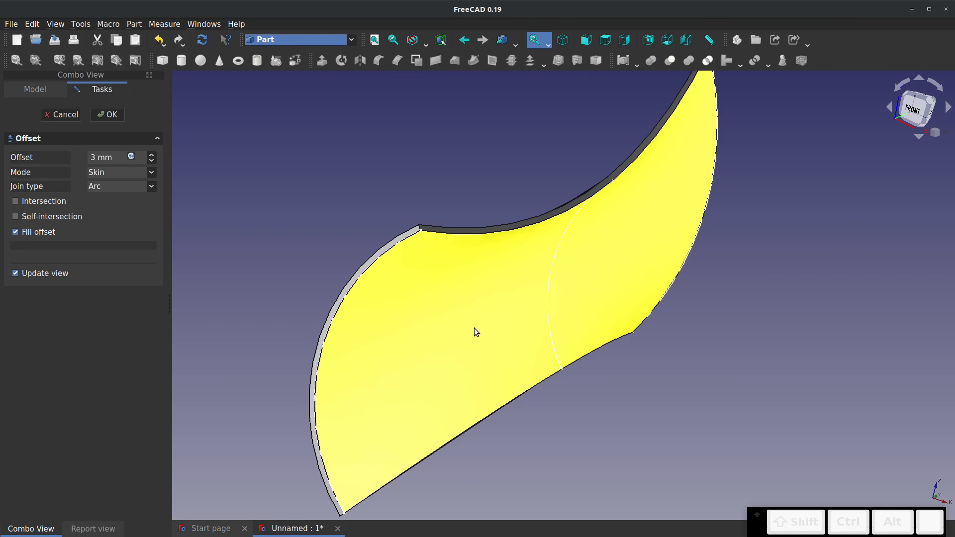
pyautogui.scroll(2, 467, 252)
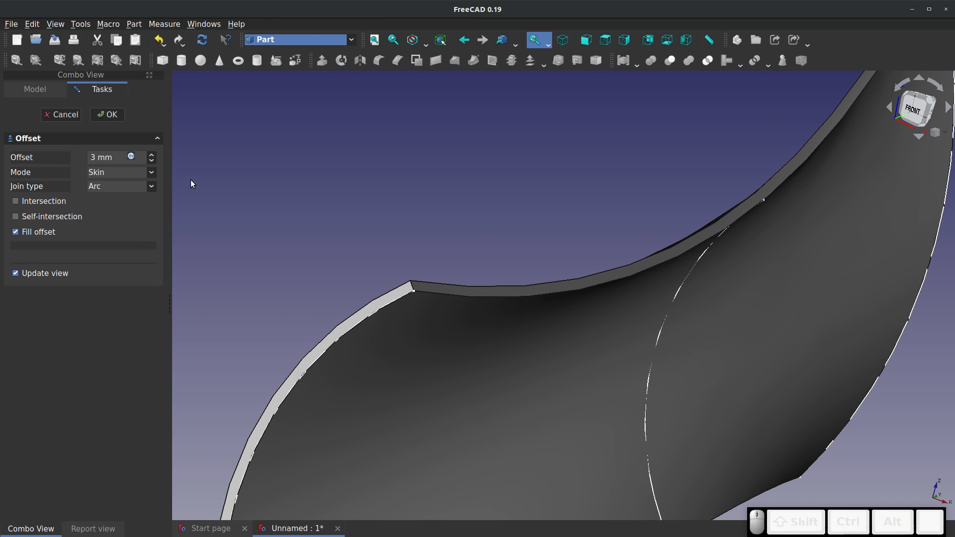
pyautogui.click(114, 118)
pyautogui.scroll(-3, 468, 205)
pyautogui.moveTo(489, 253); pyautogui.dragTo(457, 264, button='right')
pyautogui.scroll(-3, 457, 264)
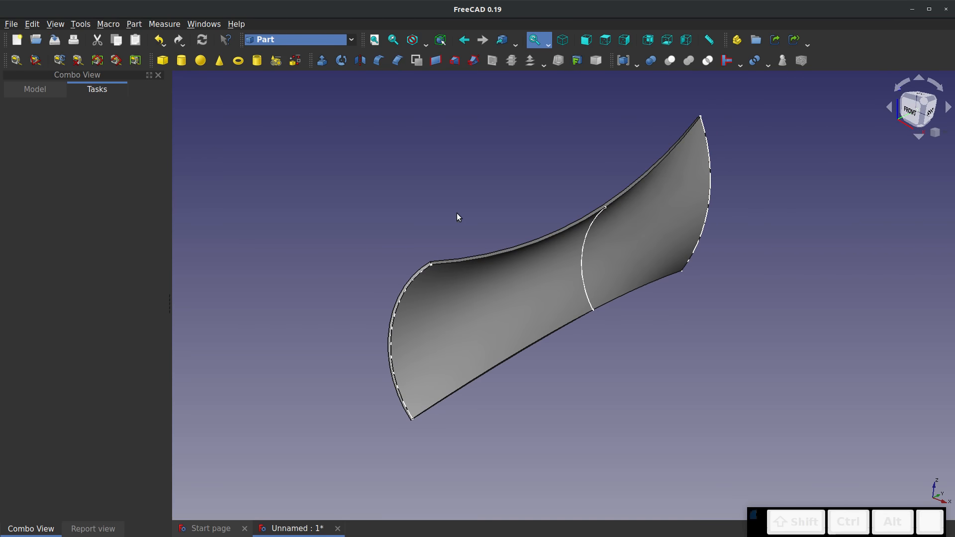
# Reopen the Offset object for editing and turn off Fill offset
pyautogui.click(35, 89)
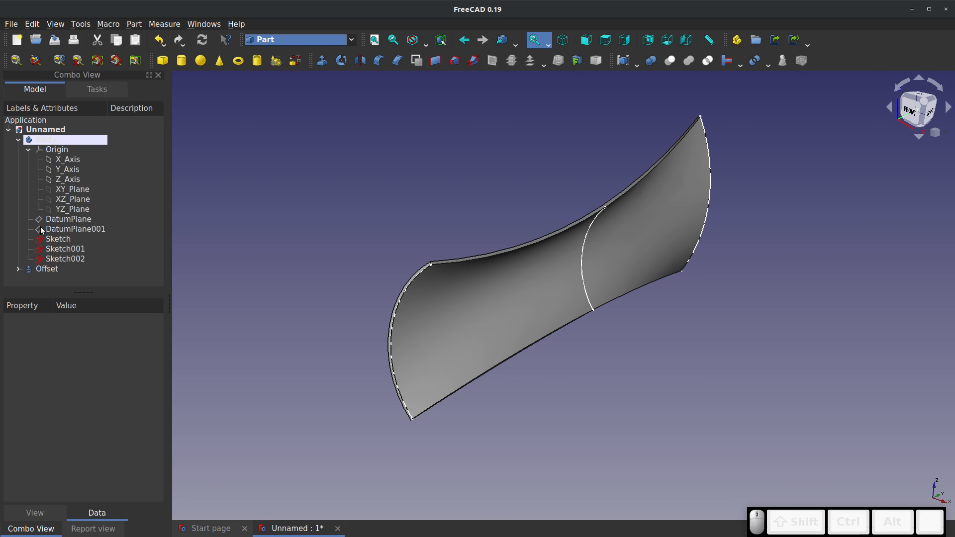
pyautogui.click(42, 268)
pyautogui.rightClick(42, 267)
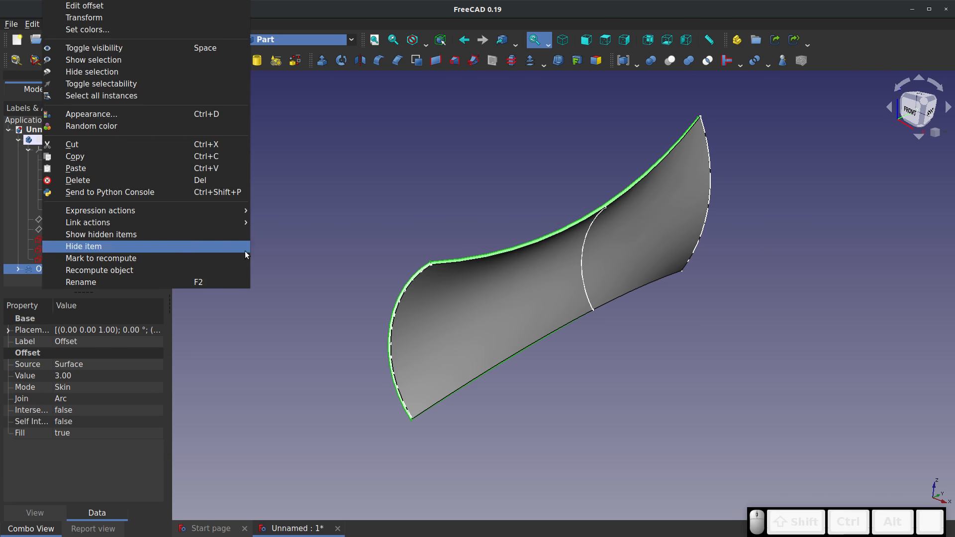
pyautogui.click(371, 252)
pyautogui.click(19, 269)
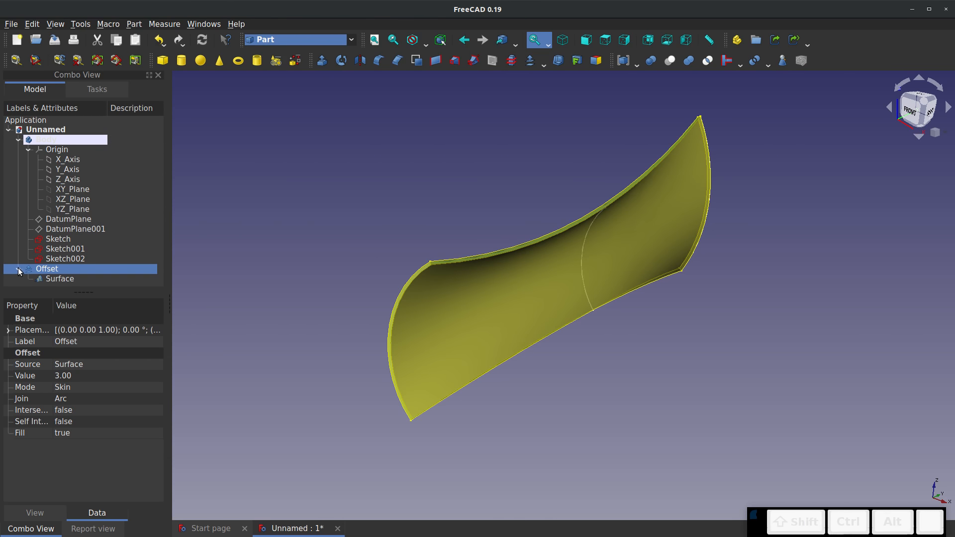
pyautogui.rightClick(48, 278)
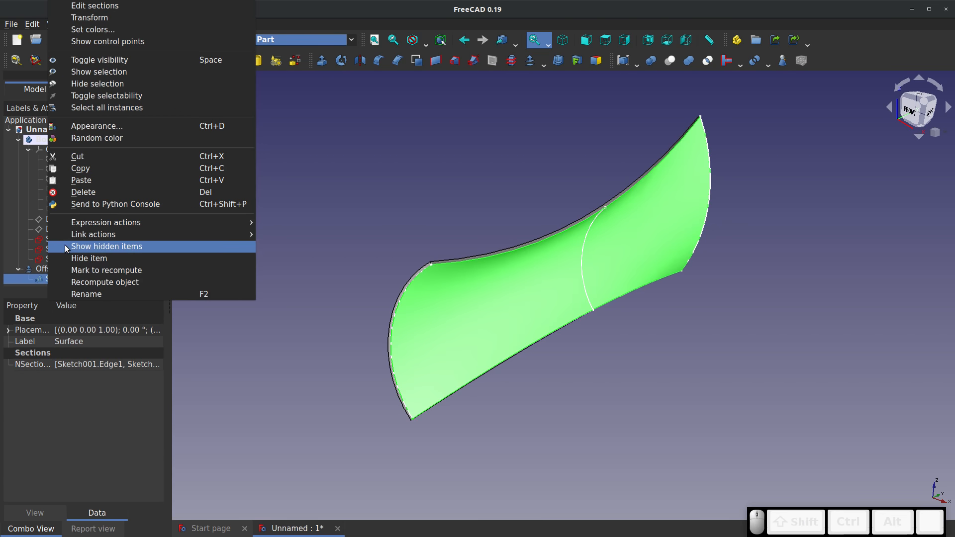
pyautogui.doubleClick(35, 269)
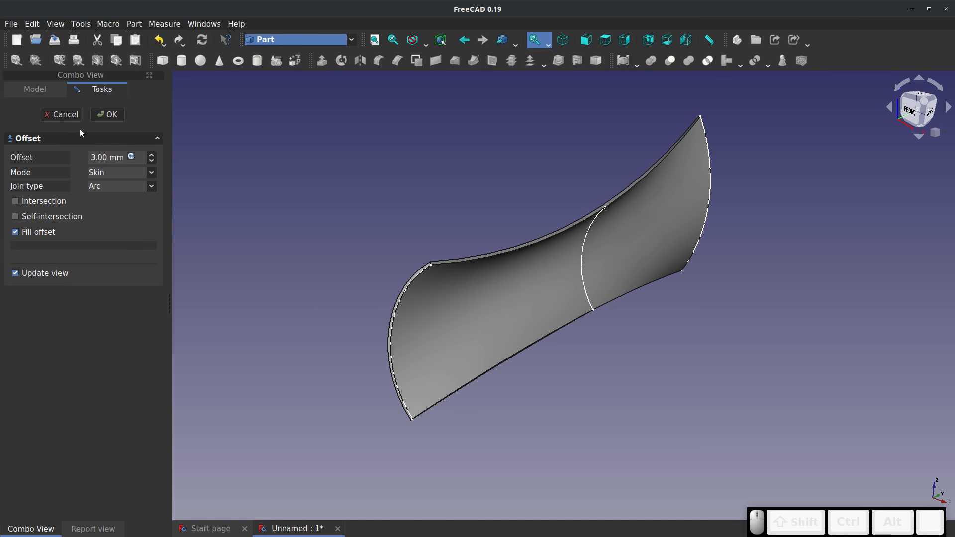
pyautogui.click(16, 231)
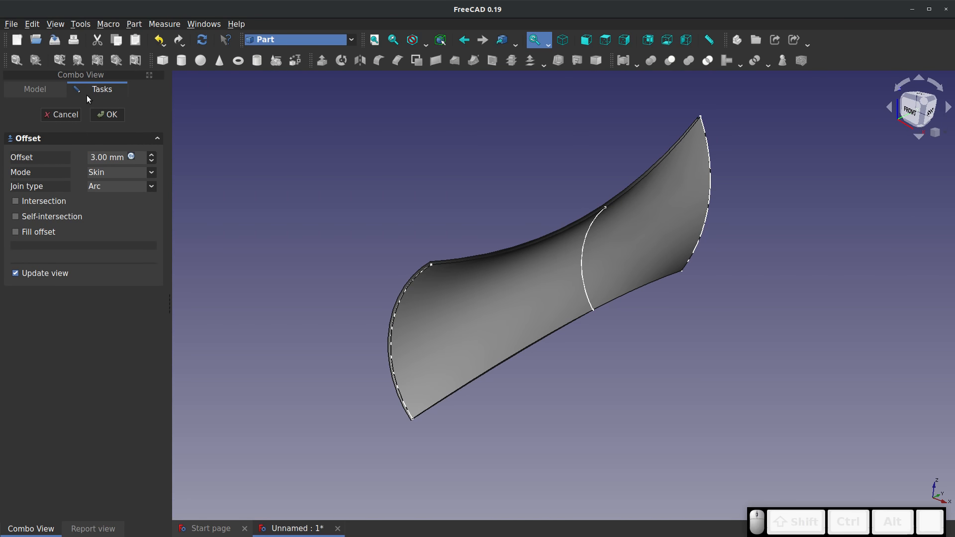
pyautogui.click(107, 115)
# Examine the open gap between the sections surface and its offset copy along the edges and corners
pyautogui.scroll(5, 391, 306)
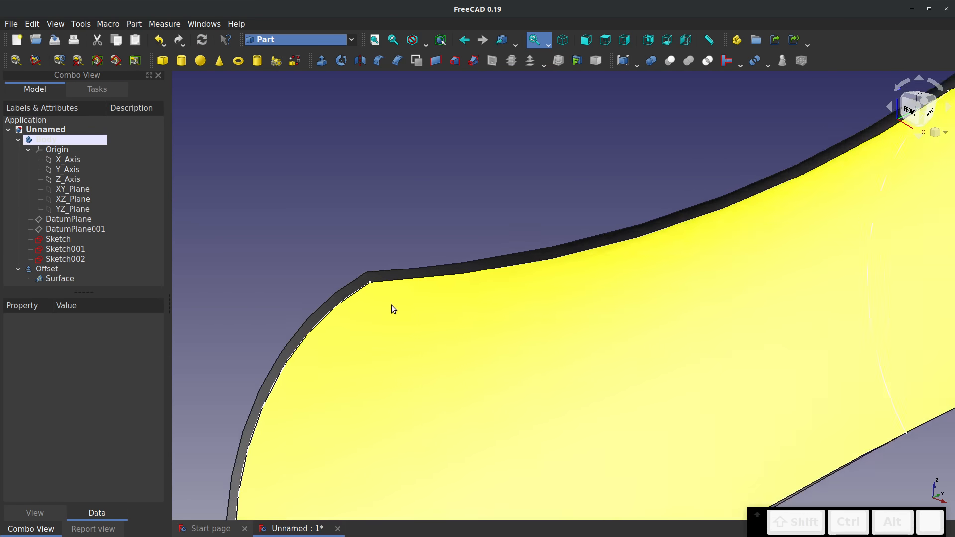
pyautogui.moveTo(377, 301); pyautogui.dragTo(612, 298, button='middle')
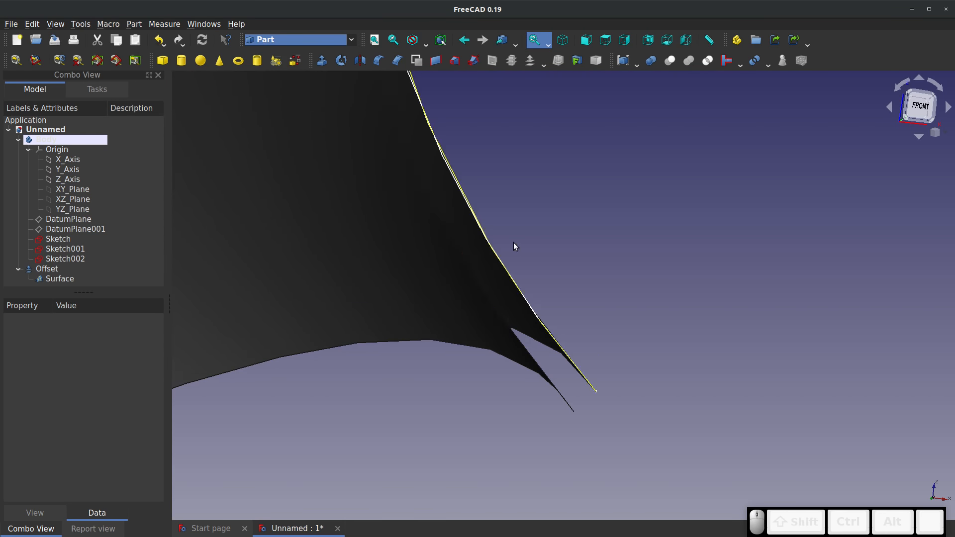
pyautogui.moveTo(519, 268); pyautogui.dragTo(520, 113, button='middle')
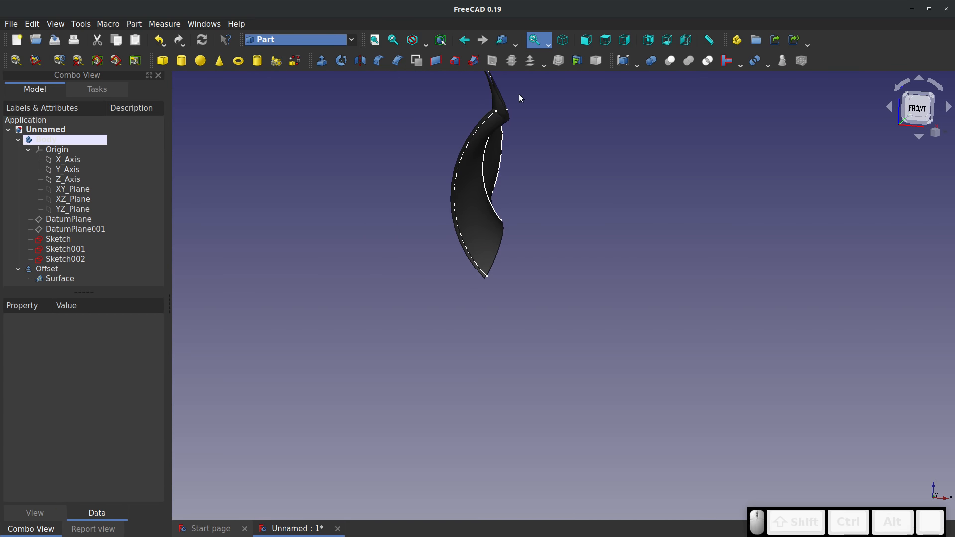
pyautogui.scroll(2, 519, 94)
pyautogui.scroll(3, 518, 94)
pyautogui.moveTo(547, 327); pyautogui.dragTo(581, 322, button='middle')
pyautogui.scroll(-4, 504, 341)
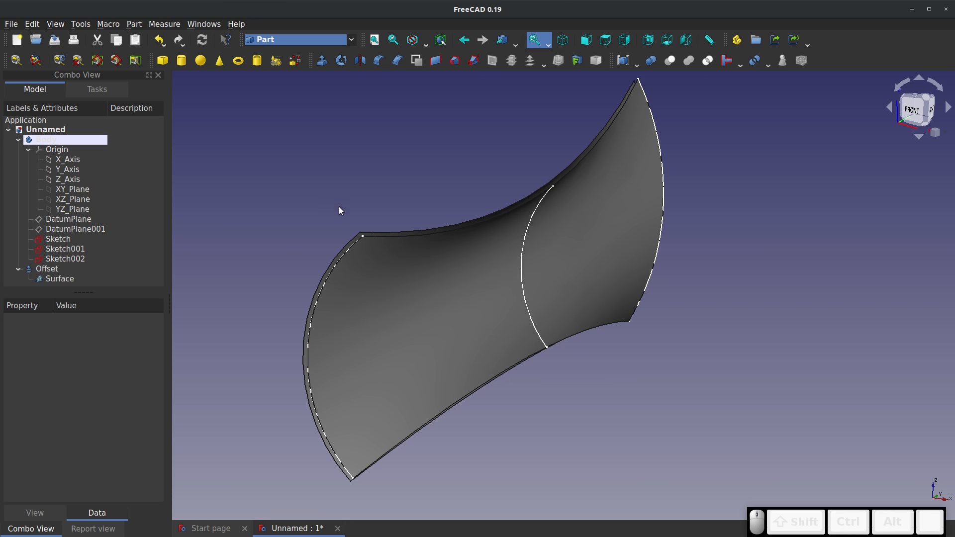
pyautogui.scroll(5, 331, 235)
pyautogui.scroll(-5, 366, 237)
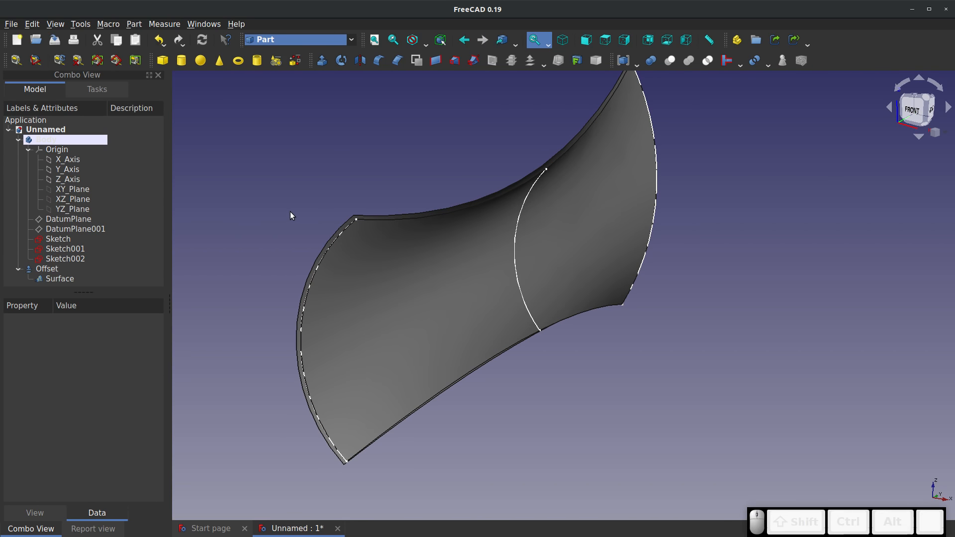
pyautogui.scroll(3, 362, 222)
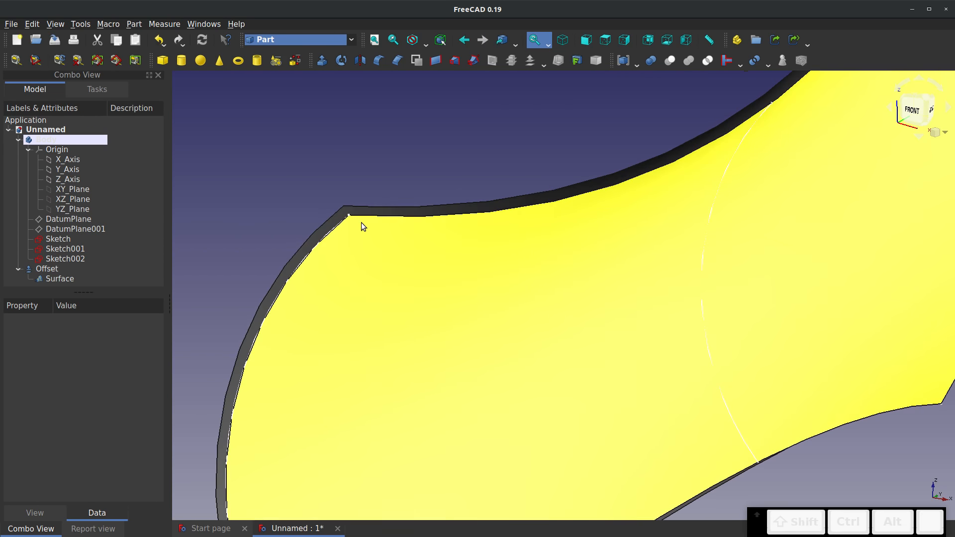
# Switch to the Surface workbench and fill the gap at the near curved end with a Stretch boundary surface between Surface.Edge4 and Offset.Edge4
pyautogui.click(351, 40)
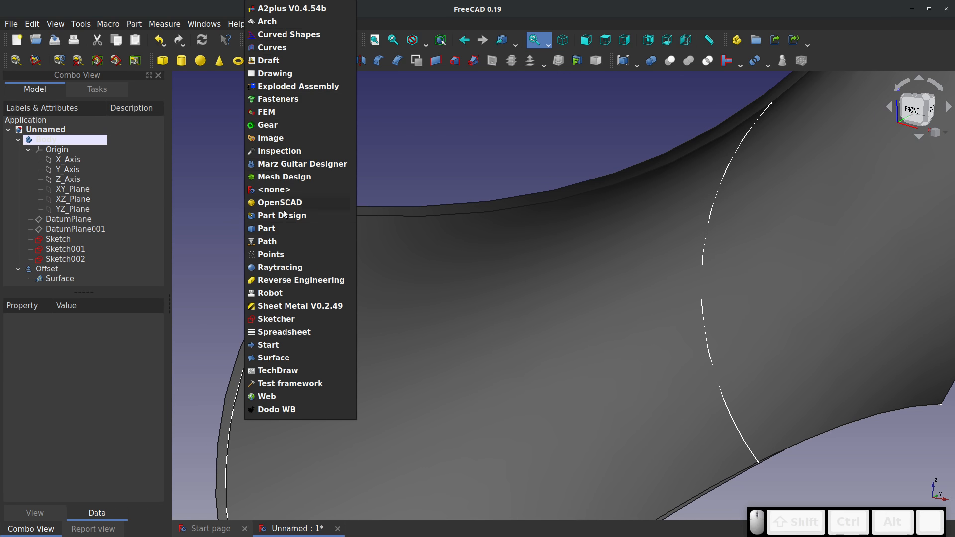
pyautogui.click(273, 358)
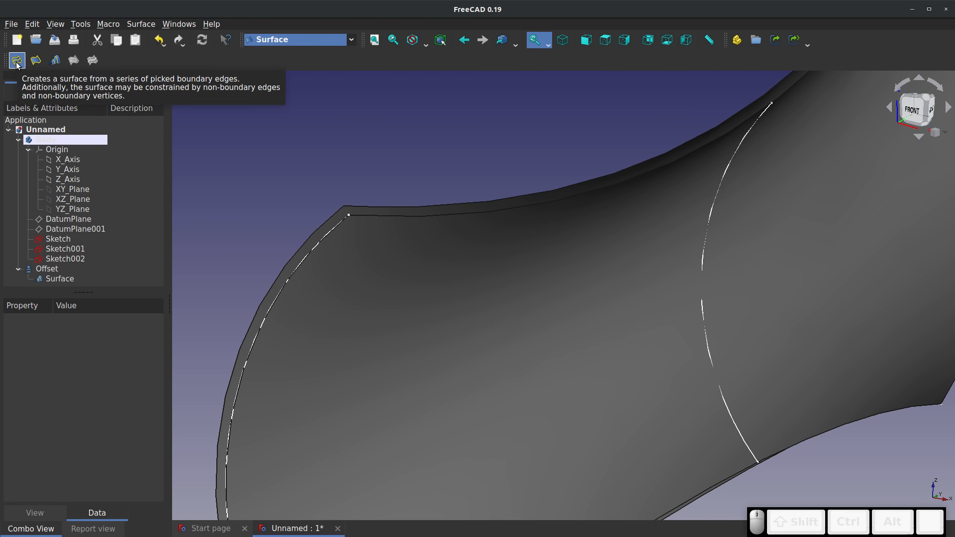
pyautogui.click(42, 64)
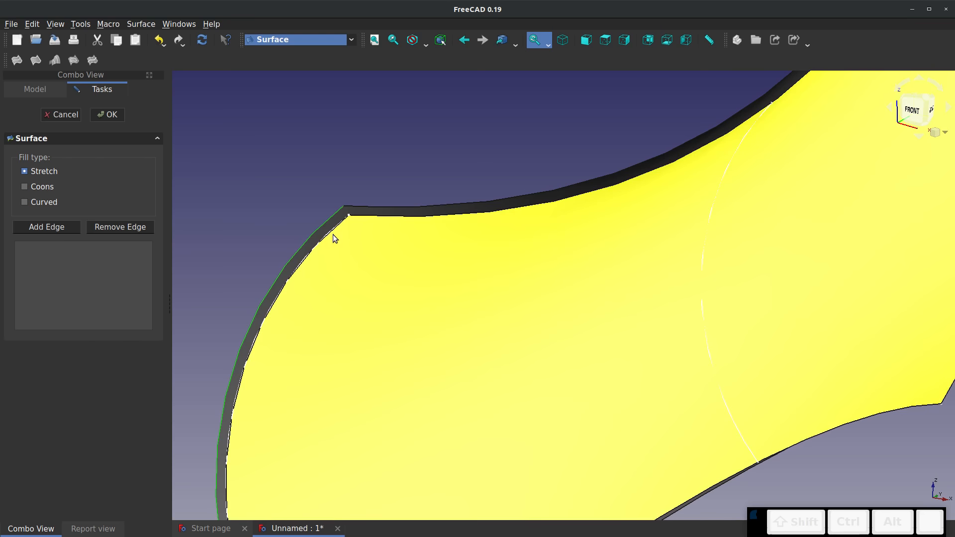
pyautogui.click(326, 231)
pyautogui.click(47, 227)
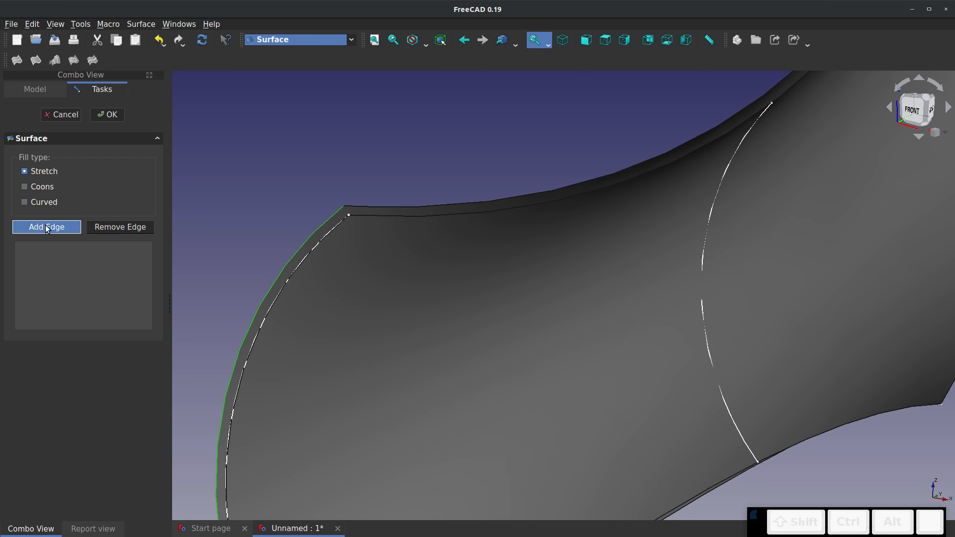
pyautogui.click(321, 242)
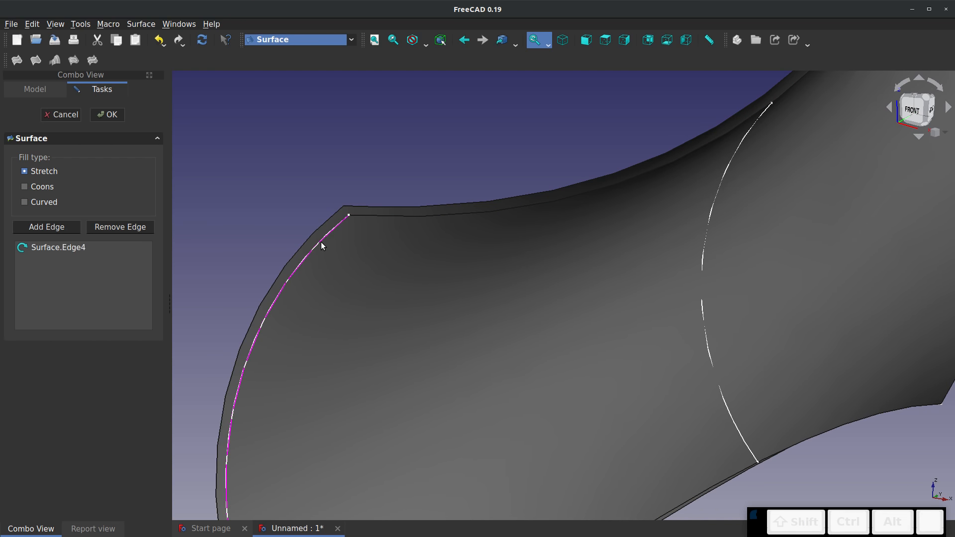
pyautogui.click(315, 237)
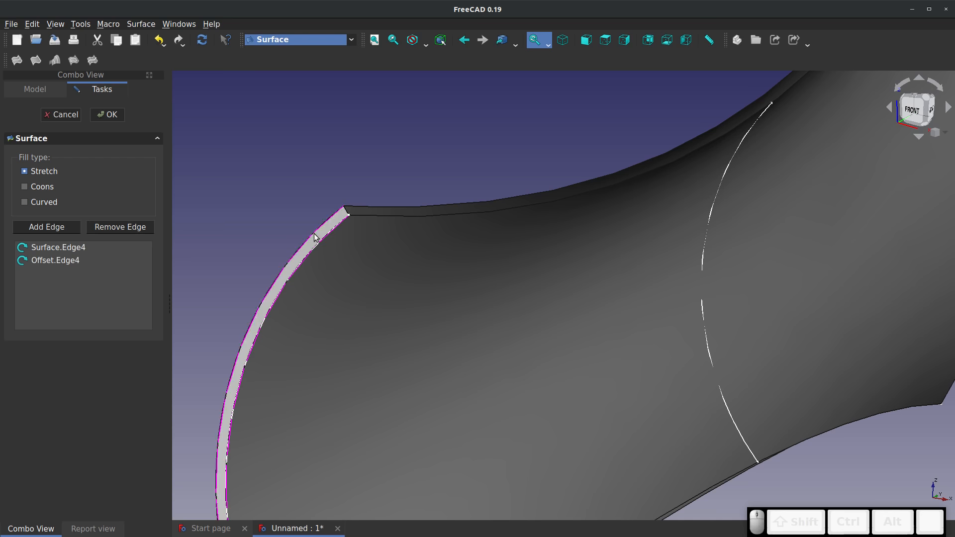
pyautogui.click(106, 115)
# Fill the gap along the upper long side with a Stretch boundary surface from Offset.Edge1, Surface.Edge1 and the adjoining fill's short edge, Surface001.Edge1
pyautogui.click(23, 65)
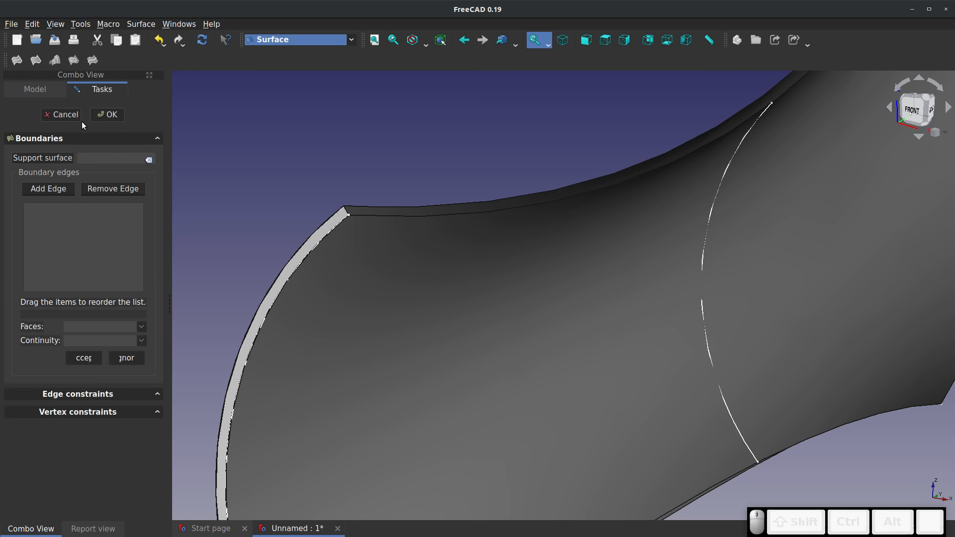
pyautogui.click(74, 116)
pyautogui.click(35, 60)
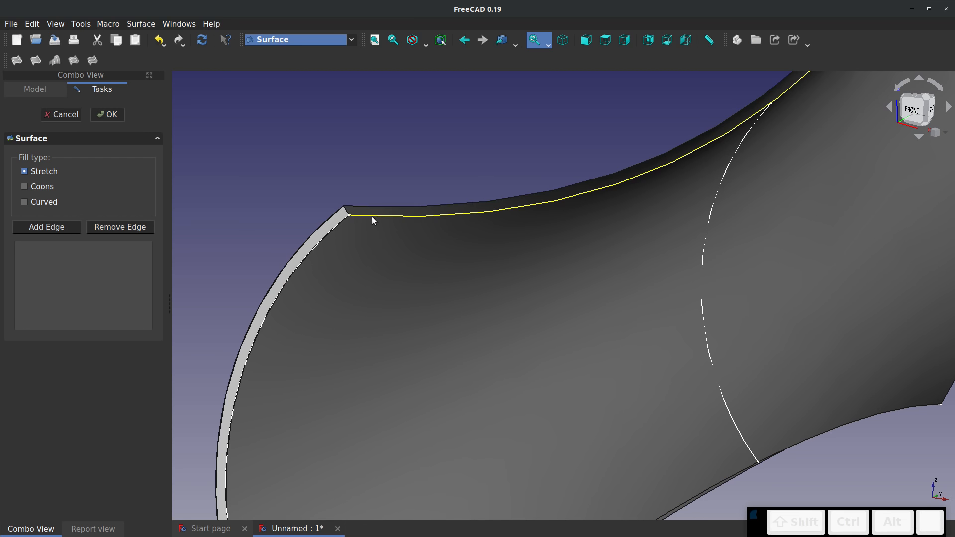
pyautogui.scroll(3, 372, 216)
pyautogui.click(369, 216)
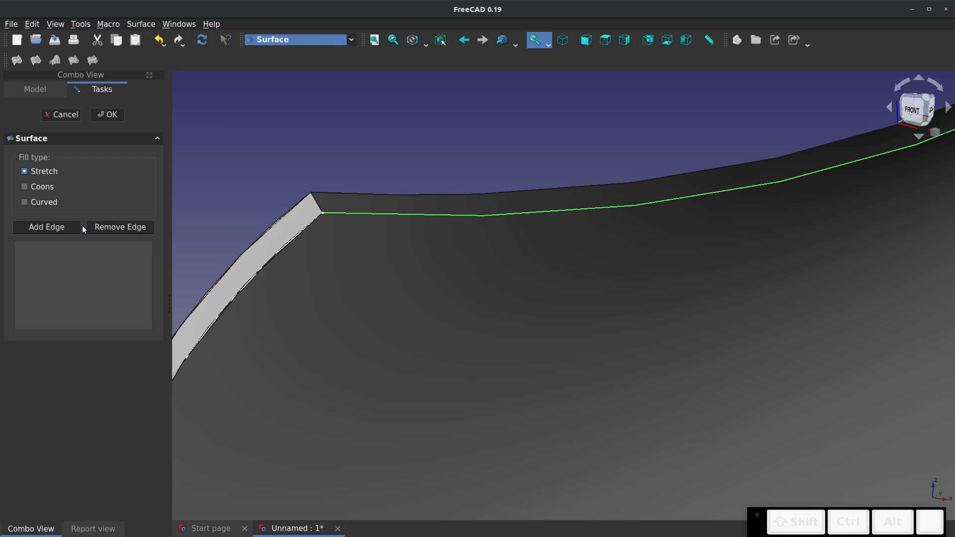
pyautogui.click(334, 195)
pyautogui.click(343, 215)
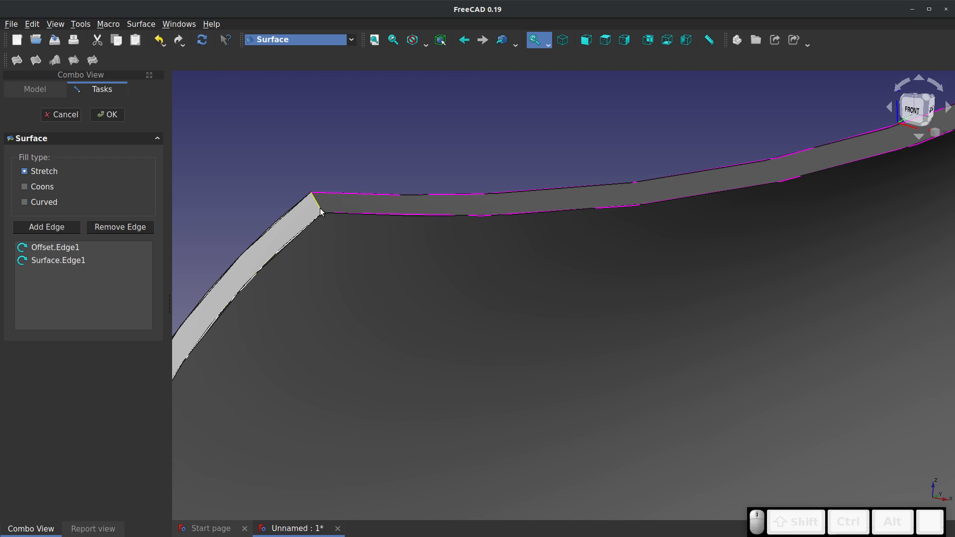
pyautogui.click(320, 209)
pyautogui.scroll(-5, 264, 205)
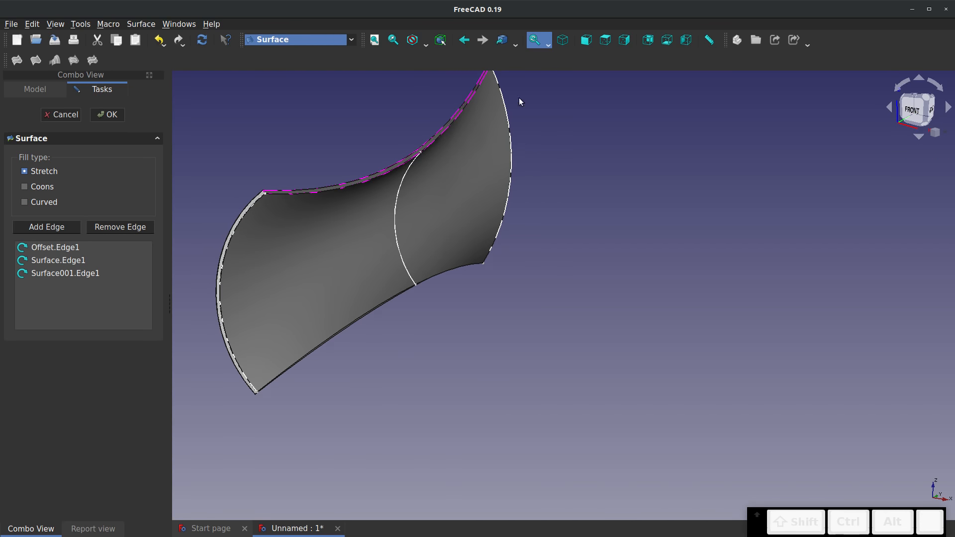
pyautogui.scroll(4, 497, 139)
pyautogui.moveTo(493, 146); pyautogui.dragTo(346, 374, button='middle')
pyautogui.scroll(8, 331, 188)
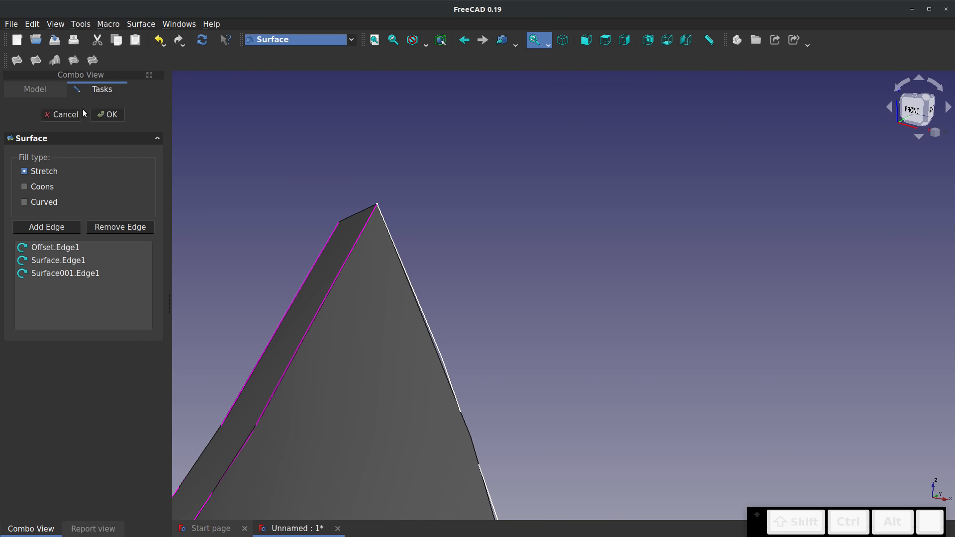
pyautogui.click(107, 114)
# Start a Stretch boundary fill at the far curved end with the long-side fill's short edge, Surface002.Edge1, and the arc edge Surface.Edge2
pyautogui.moveTo(320, 176); pyautogui.dragTo(627, 304, button='middle')
pyautogui.scroll(2, 501, 331)
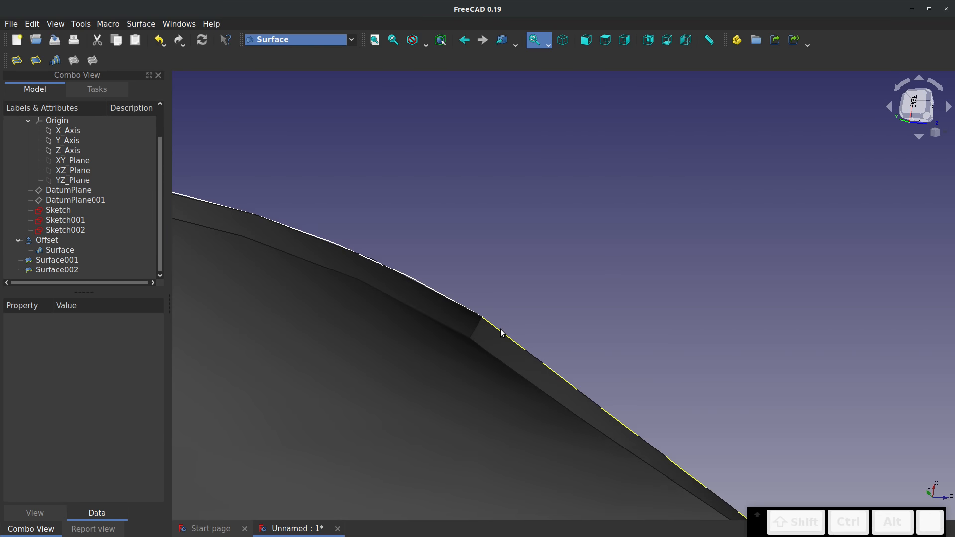
pyautogui.moveTo(501, 332); pyautogui.dragTo(437, 323, button='middle')
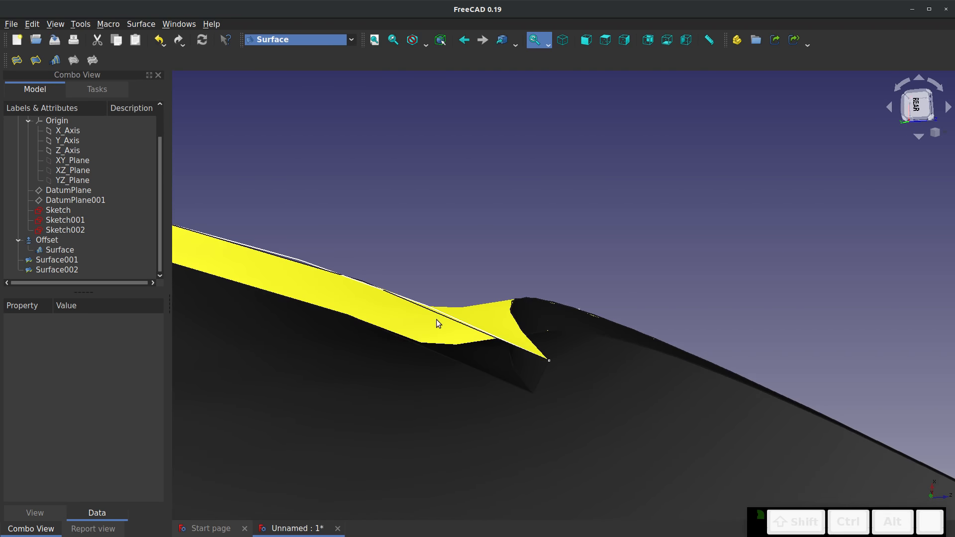
pyautogui.scroll(1, 437, 319)
pyautogui.click(36, 60)
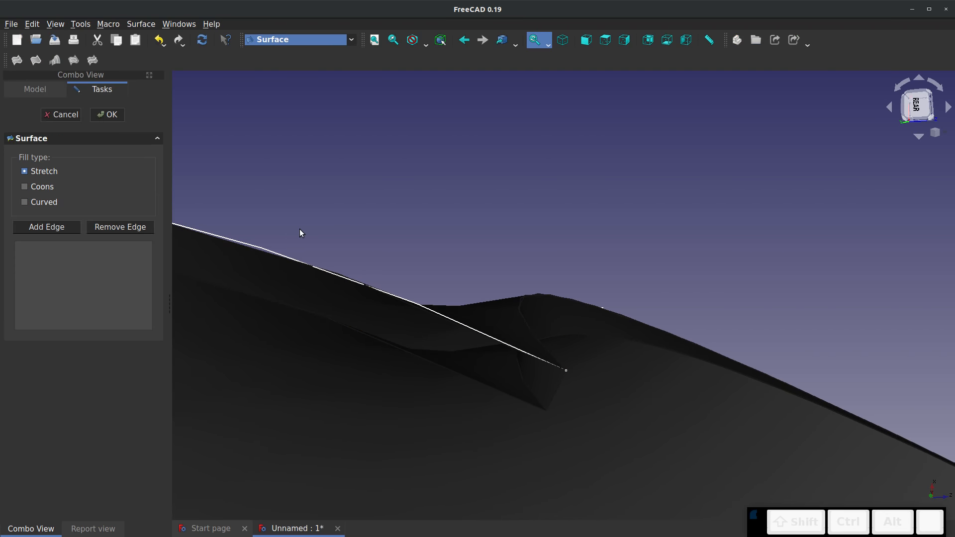
pyautogui.click(382, 290)
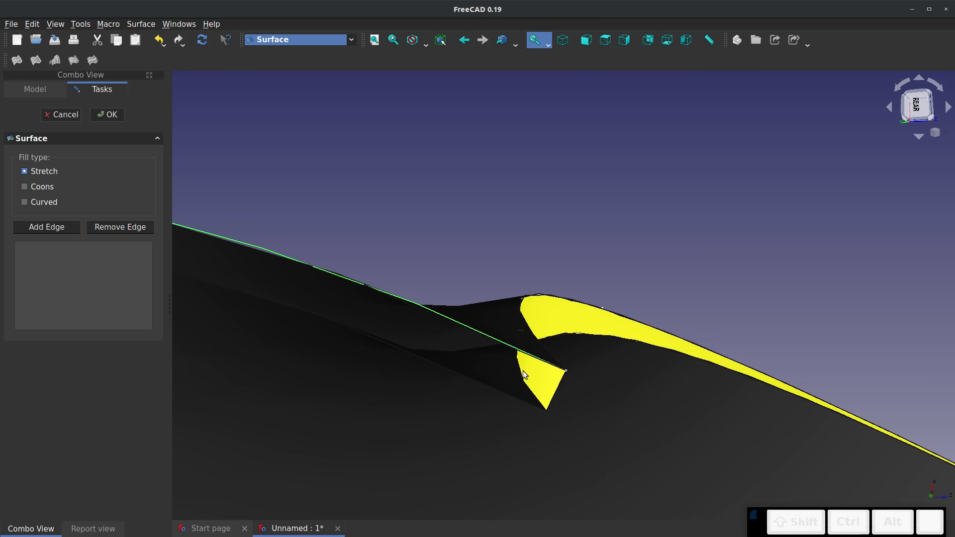
pyautogui.click(59, 228)
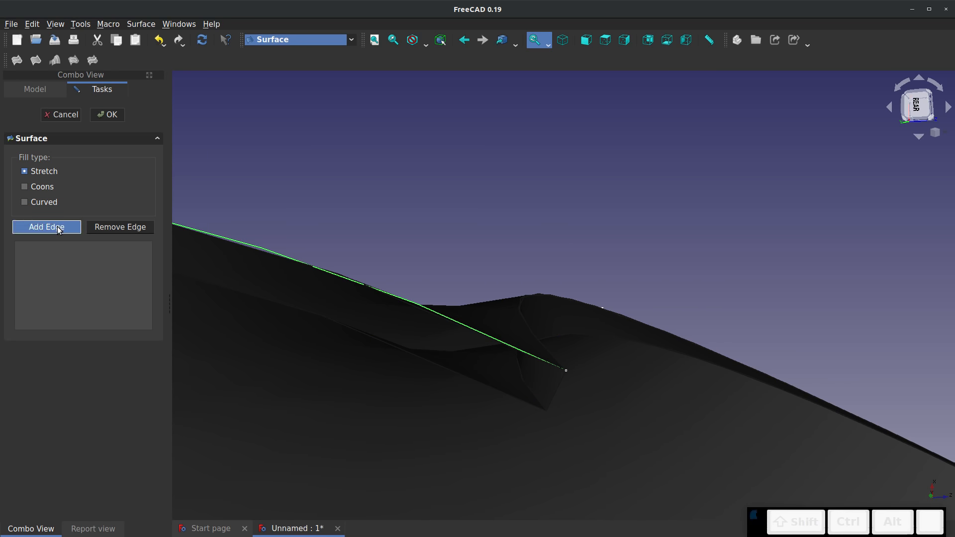
pyautogui.click(433, 311)
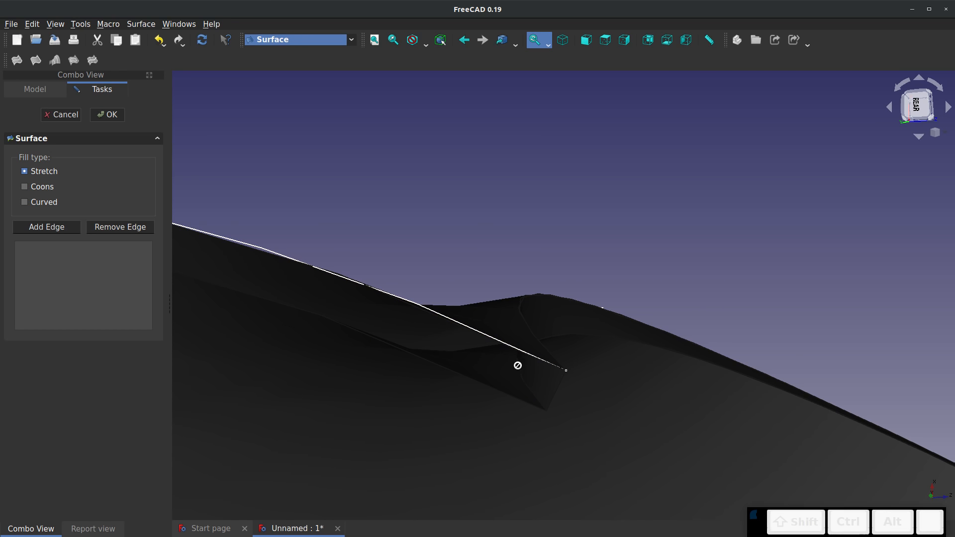
pyautogui.click(557, 388)
pyautogui.click(543, 365)
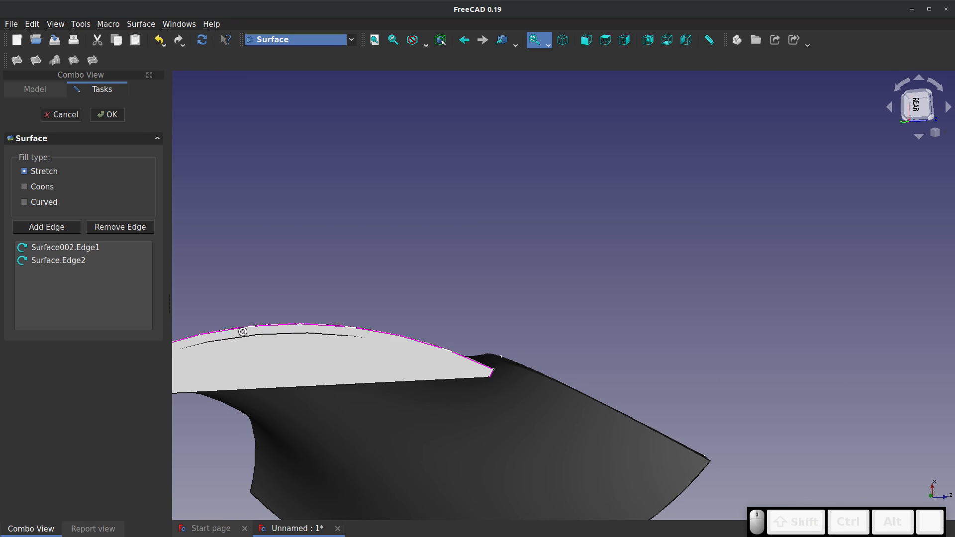
# Add the offset's far arc, Offset.Edge2, to the boundary edges and accept the far-end fill
pyautogui.scroll(3, 241, 330)
pyautogui.click(298, 335)
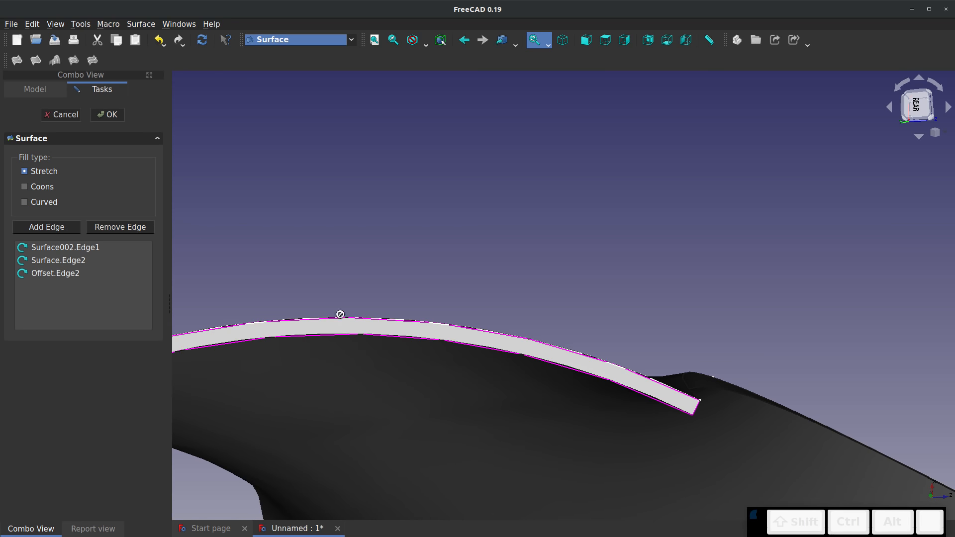
pyautogui.scroll(-4, 339, 313)
pyautogui.moveTo(357, 309); pyautogui.dragTo(452, 301, button='middle')
pyautogui.scroll(7, 268, 353)
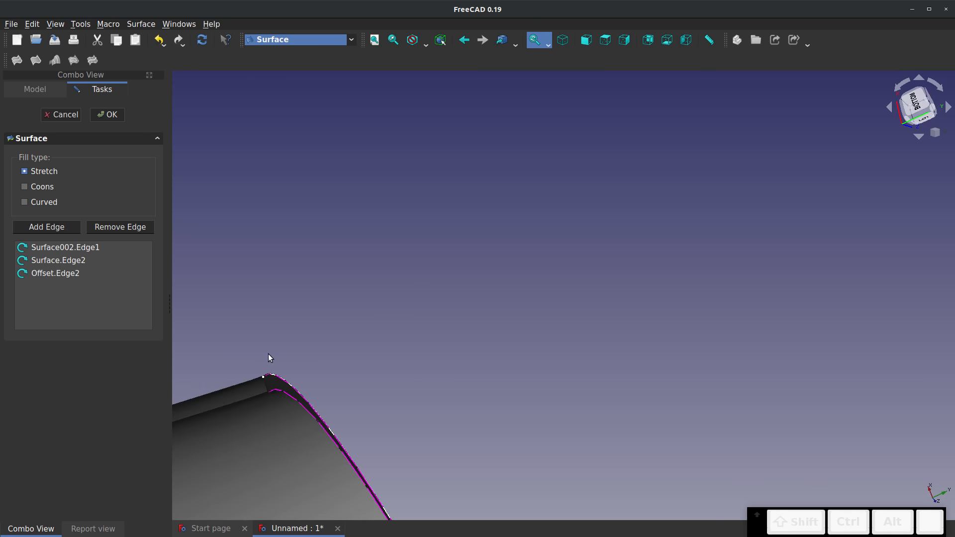
pyautogui.moveTo(269, 357); pyautogui.dragTo(818, 106, button='middle')
pyautogui.click(103, 110)
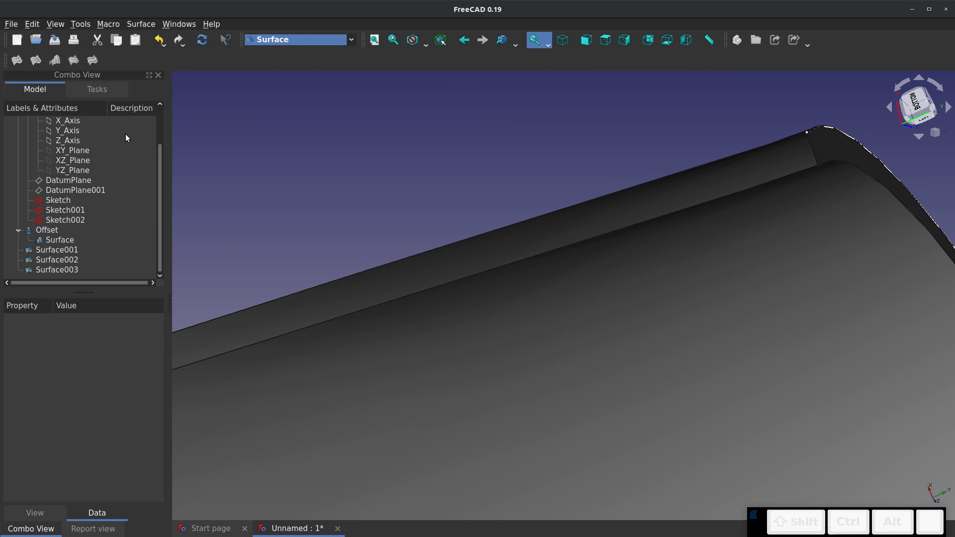
# Start a Stretch boundary fill along the remaining open long side with the edges Surface.Edge3 and Offset.Edge3
pyautogui.scroll(-5, 570, 174)
pyautogui.moveTo(253, 295); pyautogui.dragTo(267, 370, button='middle')
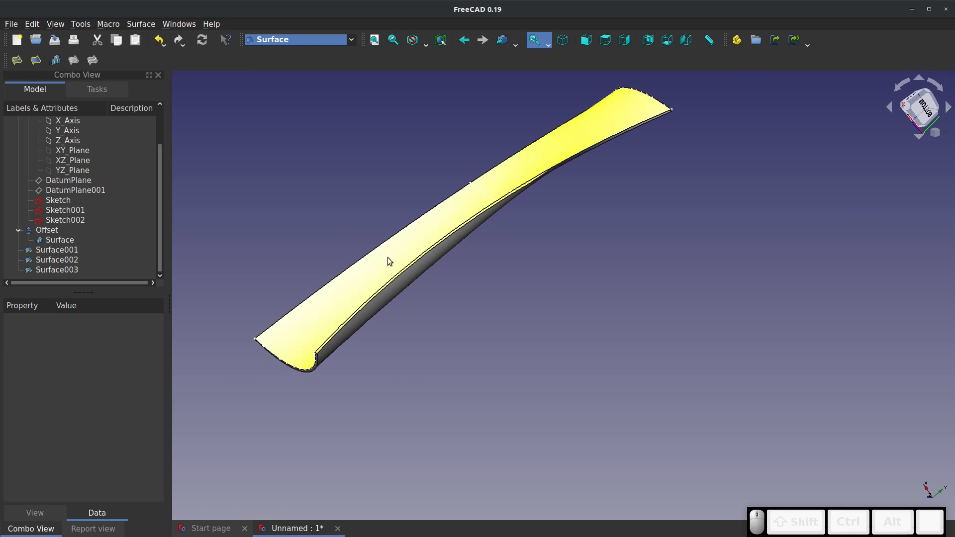
pyautogui.scroll(5, 647, 130)
pyautogui.scroll(4, 657, 199)
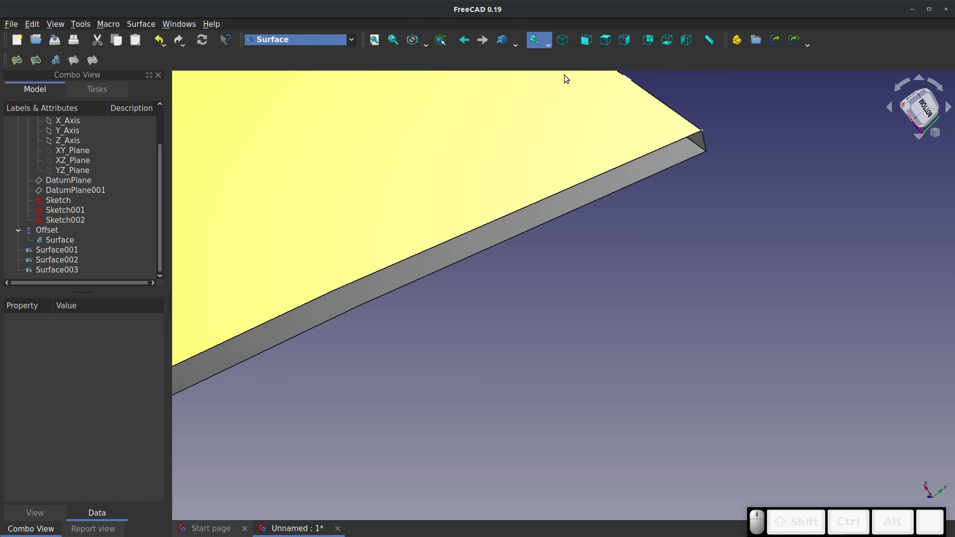
pyautogui.click(35, 60)
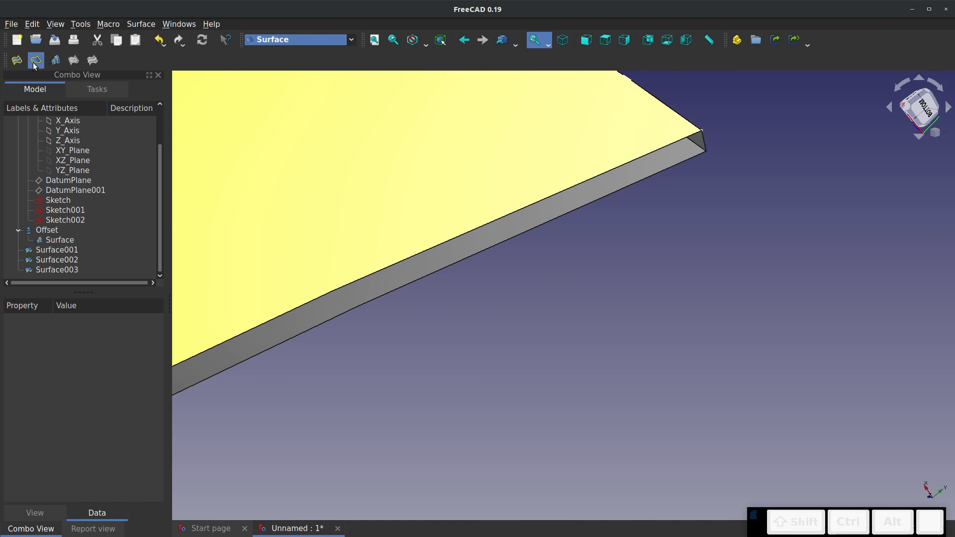
pyautogui.click(689, 138)
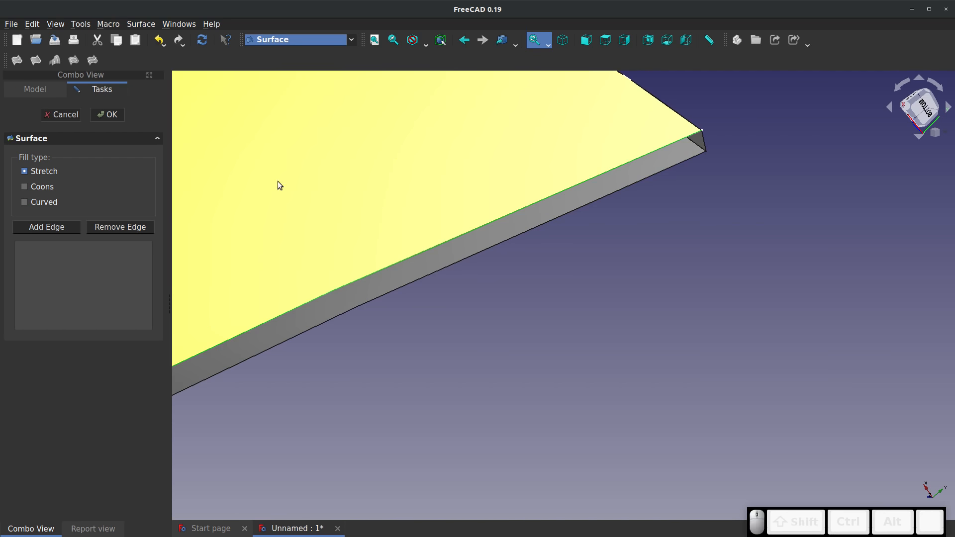
pyautogui.click(311, 300)
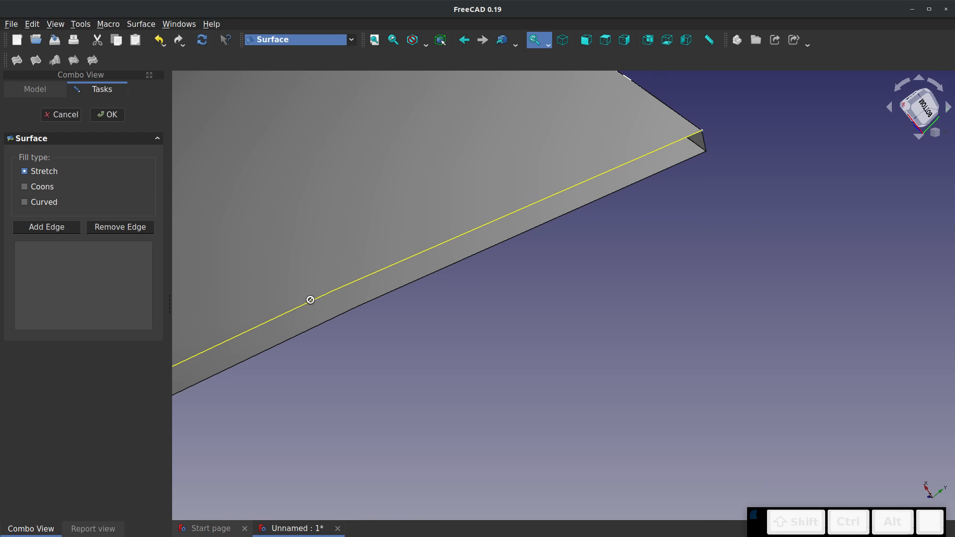
pyautogui.click(262, 326)
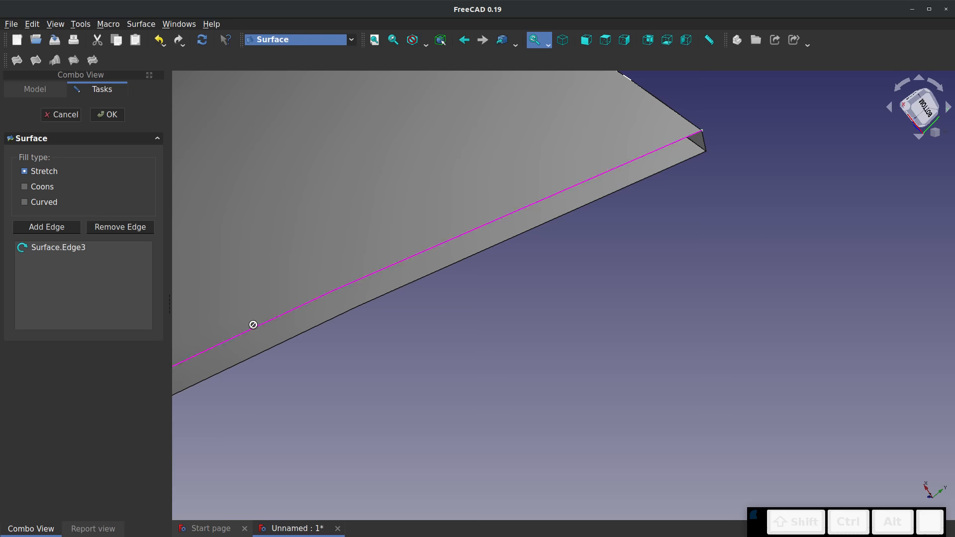
pyautogui.click(282, 345)
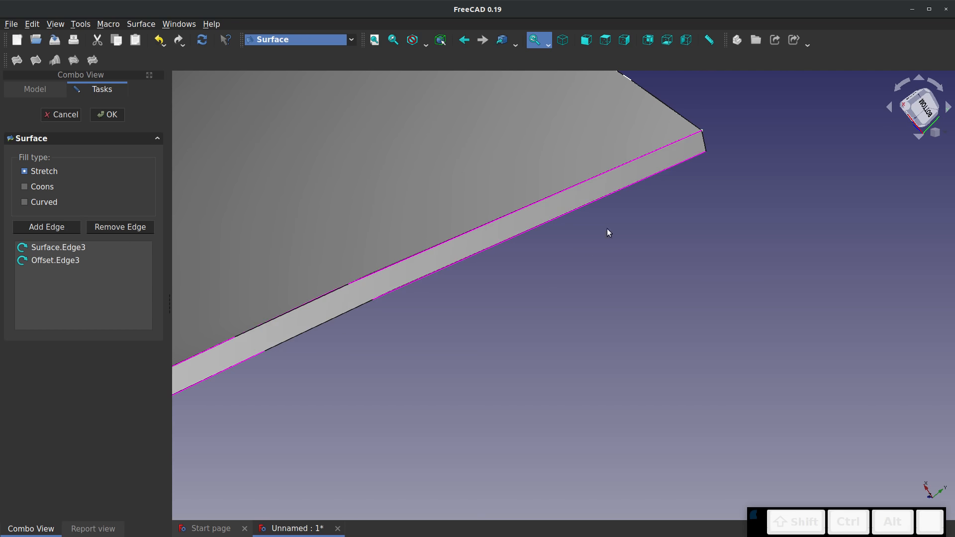
# Add the short edges of both end fills, Surface003.Edge3 and Surface001.Edge3, and accept the last side fill
pyautogui.click(703, 143)
pyautogui.scroll(-5, 831, 116)
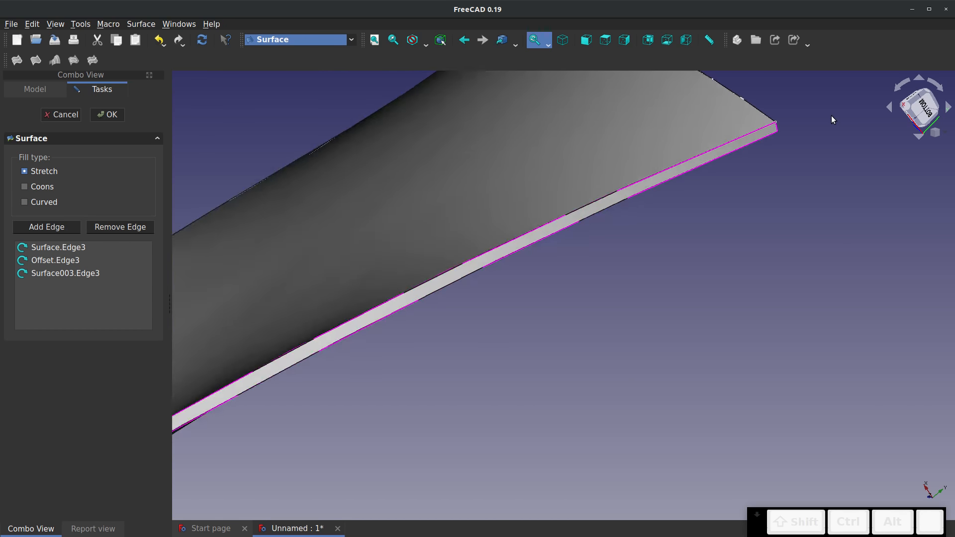
pyautogui.scroll(6, 297, 484)
pyautogui.scroll(3, 259, 473)
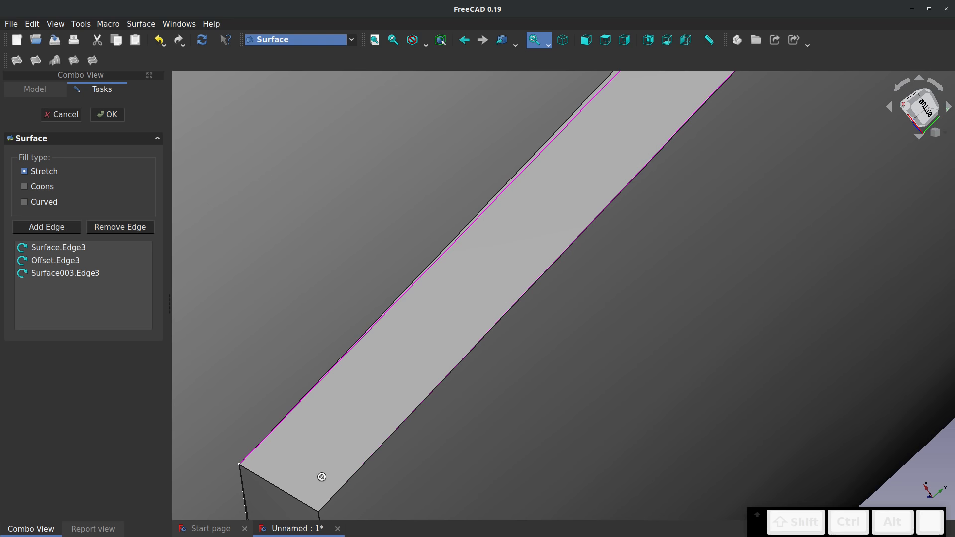
pyautogui.click(297, 491)
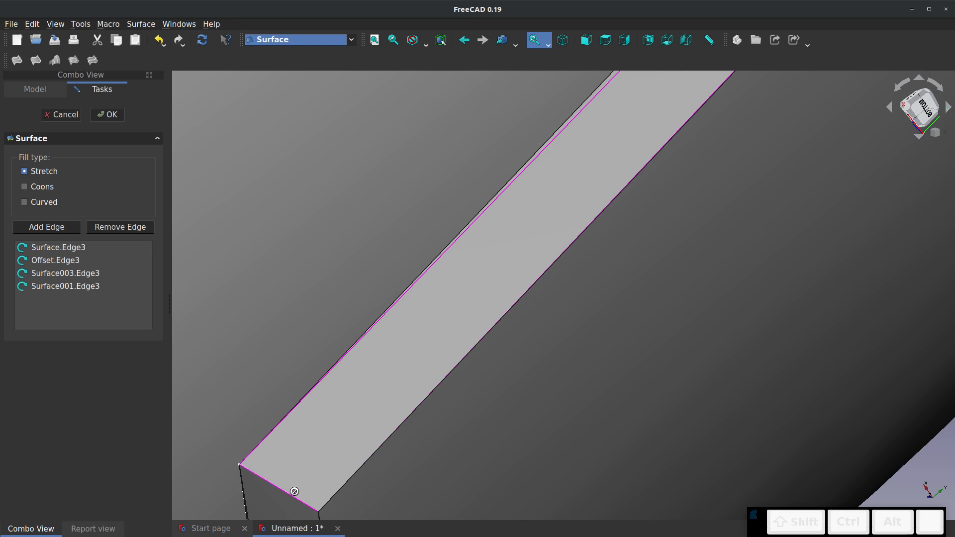
pyautogui.click(106, 114)
# Switch to the Curves workbench
pyautogui.scroll(-4, 467, 317)
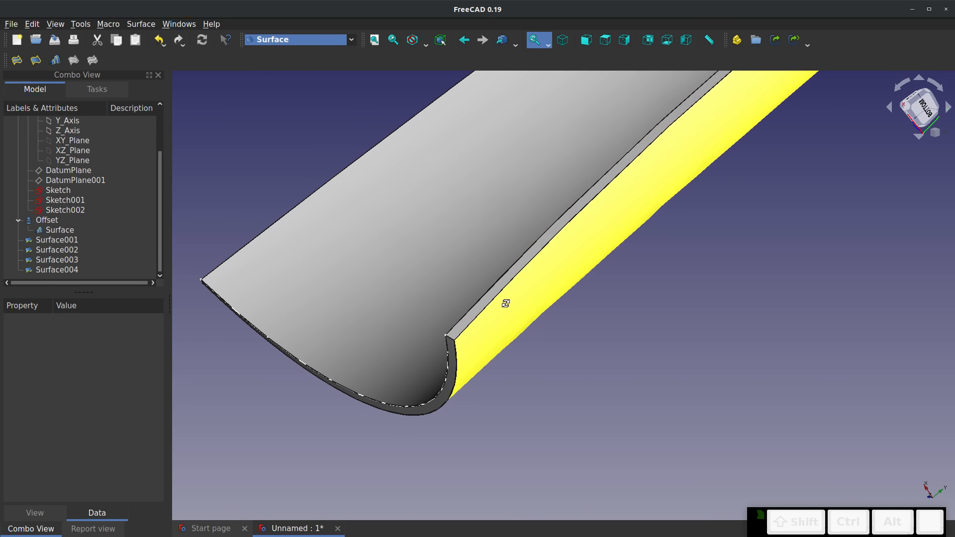
pyautogui.moveTo(505, 303); pyautogui.dragTo(682, 136, button='middle')
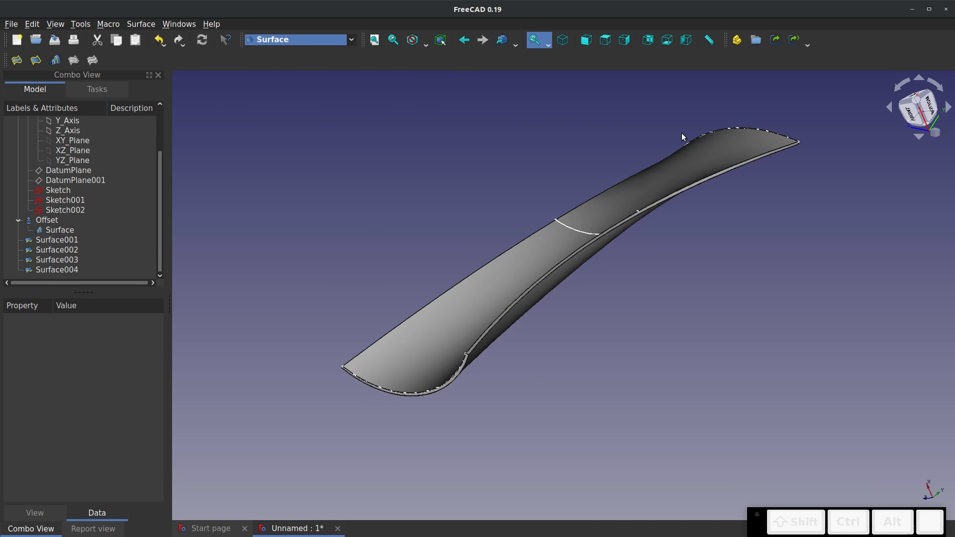
pyautogui.scroll(1, 681, 133)
pyautogui.click(351, 40)
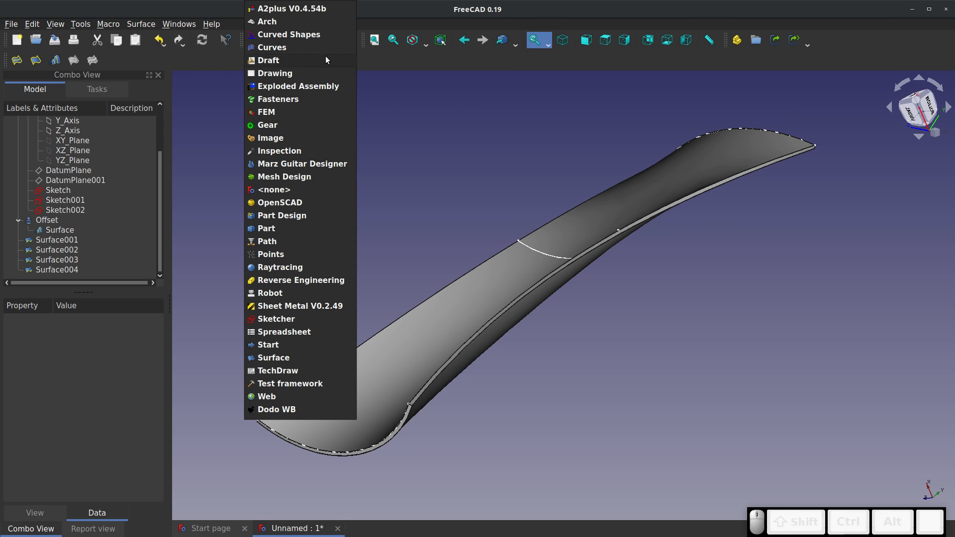
pyautogui.click(275, 48)
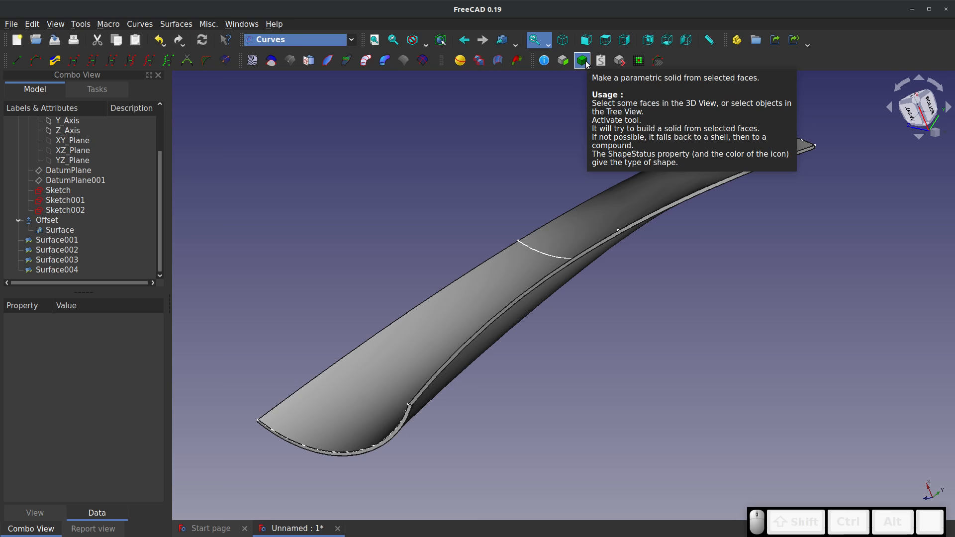
# Make a parametric solid from Surface, Offset and the four fills Surface001 to Surface004, and highlight the new solid to check it
pyautogui.keyDown('ctrl'); pyautogui.click(53, 241); pyautogui.keyUp('ctrl')
pyautogui.keyDown('ctrl'); pyautogui.click(54, 250); pyautogui.keyUp('ctrl')
pyautogui.keyDown('ctrl'); pyautogui.click(56, 260); pyautogui.keyUp('ctrl')
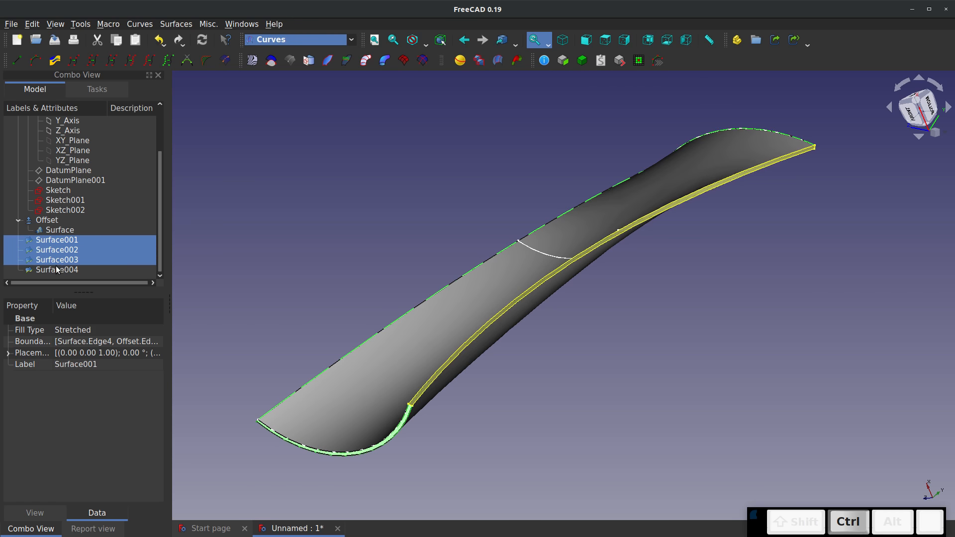
pyautogui.keyDown('ctrl'); pyautogui.click(56, 270); pyautogui.keyUp('ctrl')
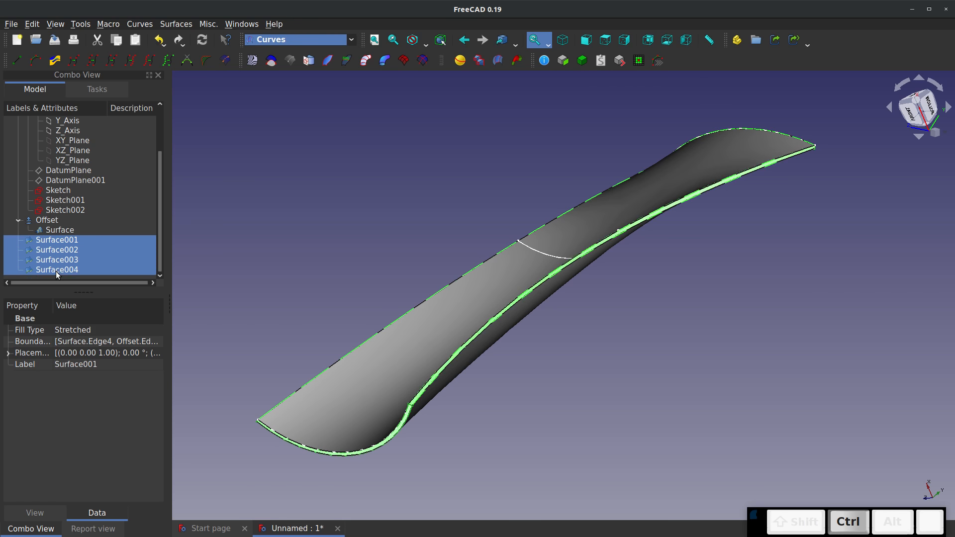
pyautogui.keyDown('ctrl'); pyautogui.click(65, 232); pyautogui.keyUp('ctrl')
pyautogui.keyDown('ctrl'); pyautogui.click(56, 222); pyautogui.keyUp('ctrl')
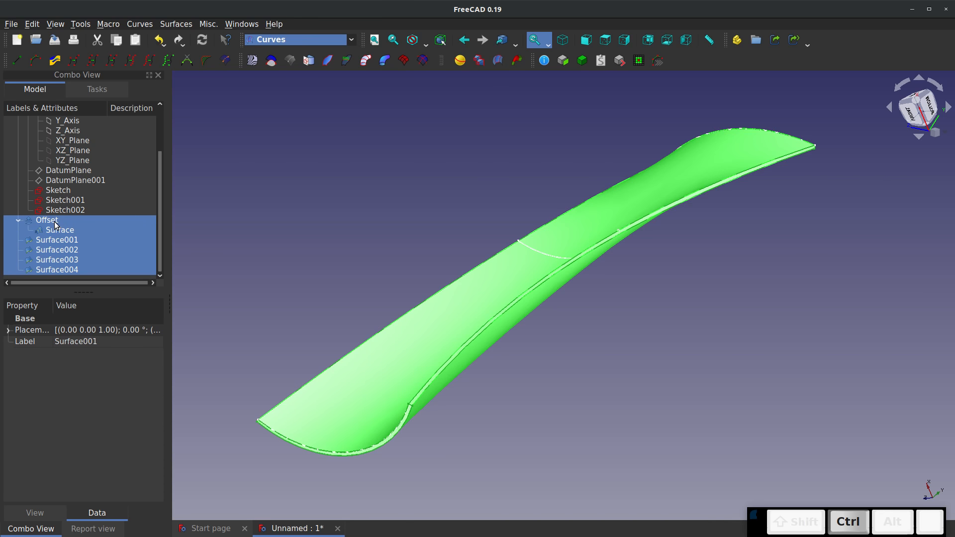
pyautogui.moveTo(562, 176); pyautogui.dragTo(574, 197)
pyautogui.moveTo(573, 196); pyautogui.dragTo(571, 171, button='right')
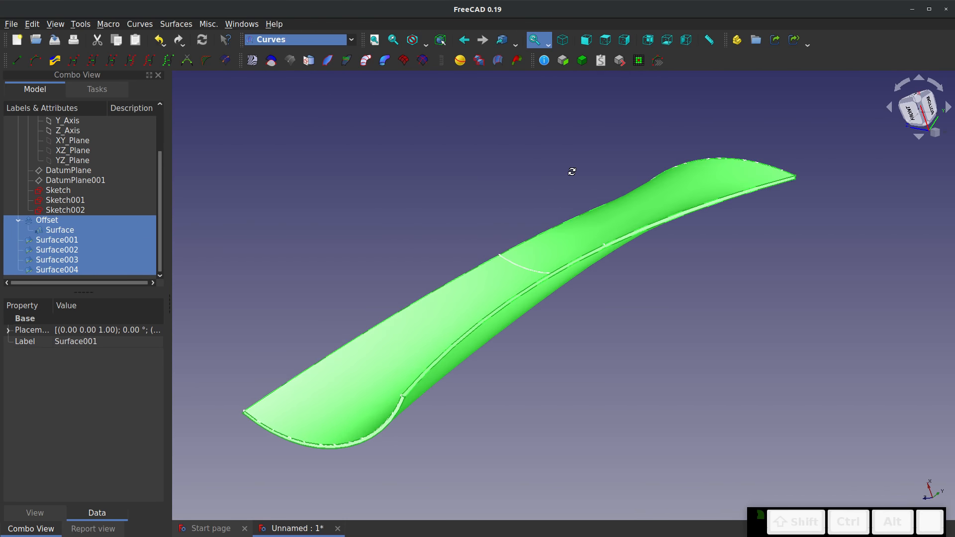
pyautogui.click(585, 60)
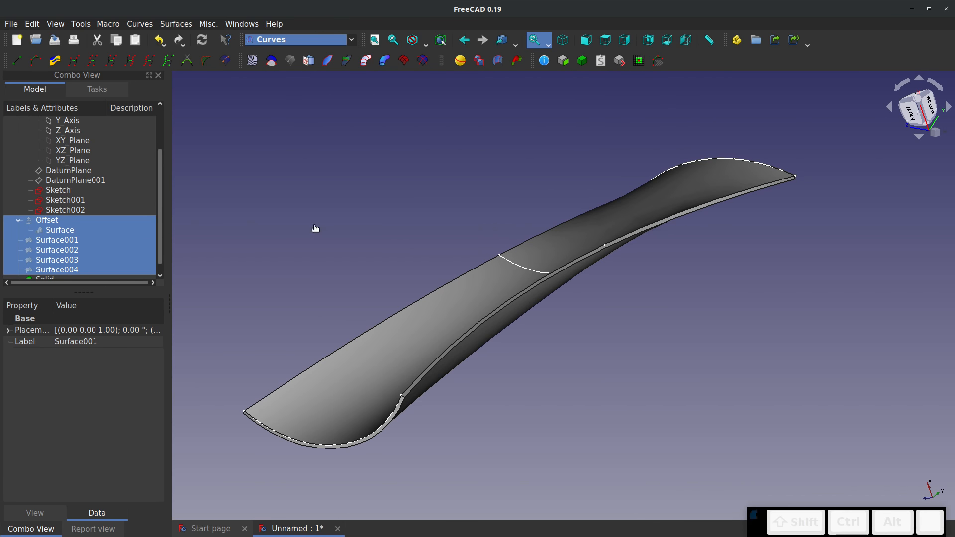
pyautogui.click(76, 268)
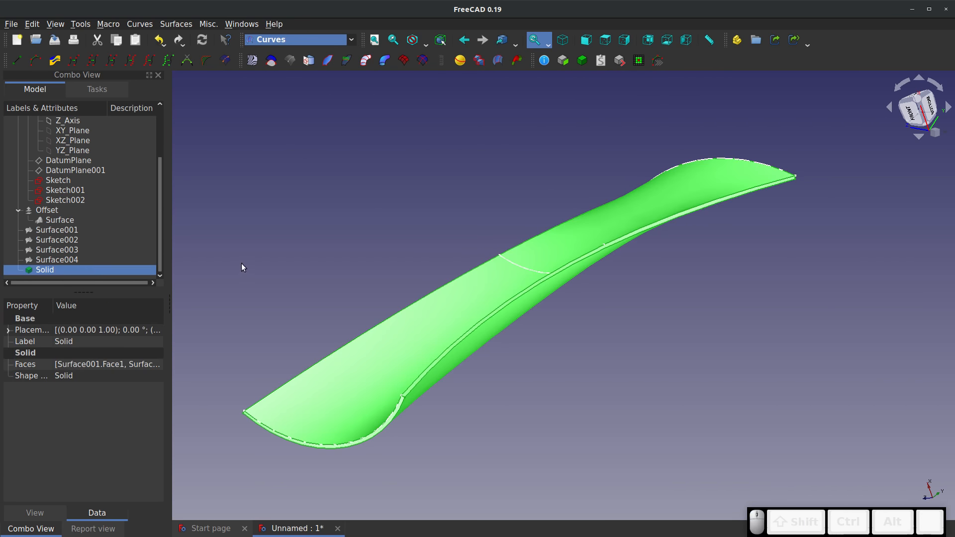
pyautogui.click(271, 256)
# Create a new sketch in the Sketcher workbench on the YZ-Plane with zero offset
pyautogui.moveTo(480, 286); pyautogui.dragTo(606, 315, button='middle')
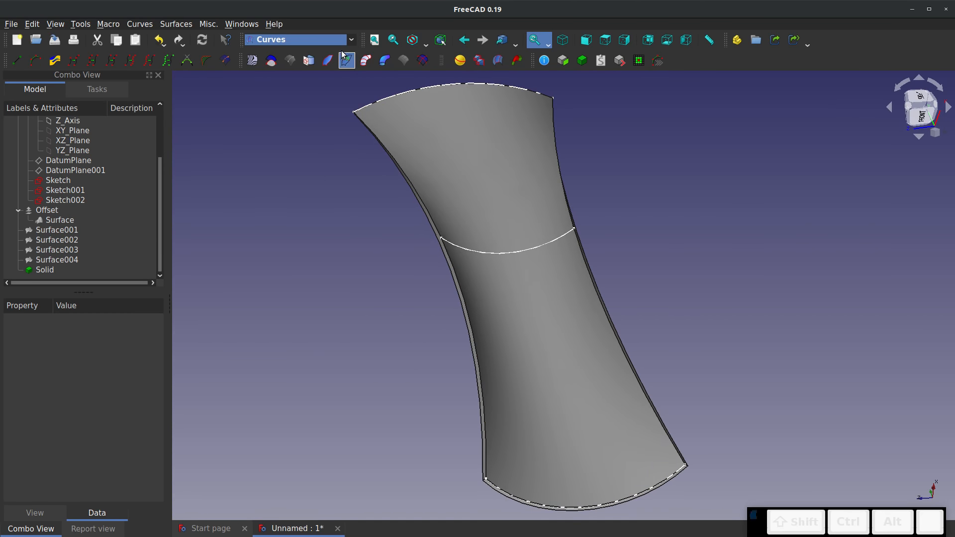
pyautogui.click(348, 40)
pyautogui.click(276, 319)
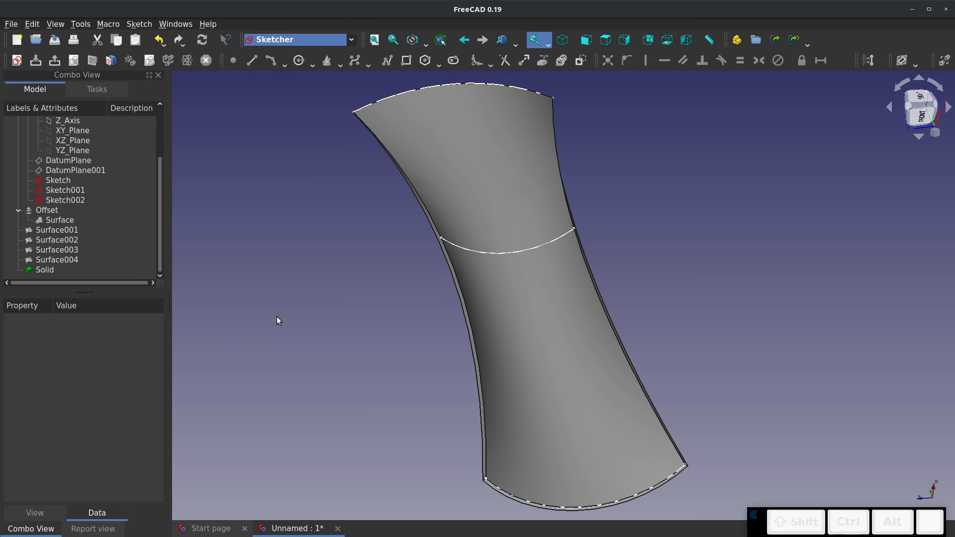
pyautogui.click(17, 60)
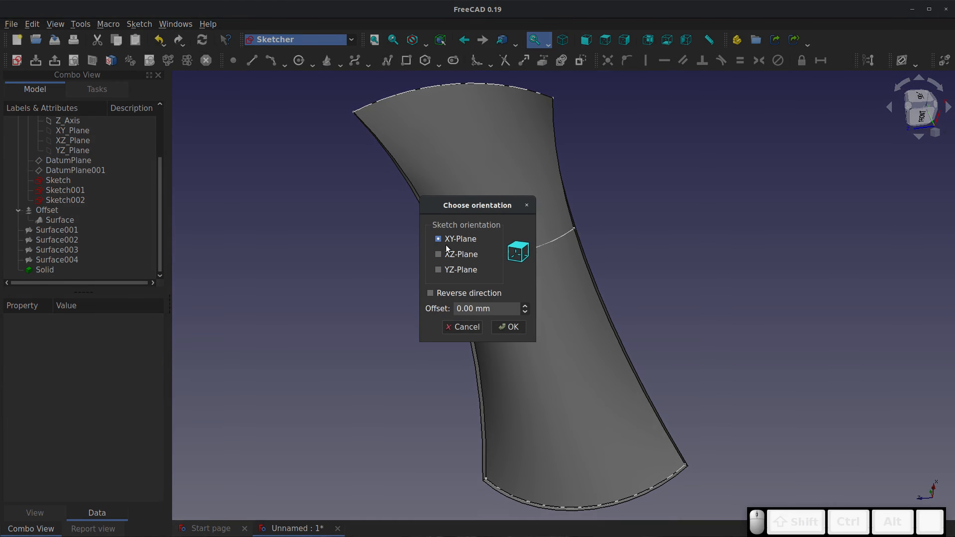
pyautogui.click(438, 269)
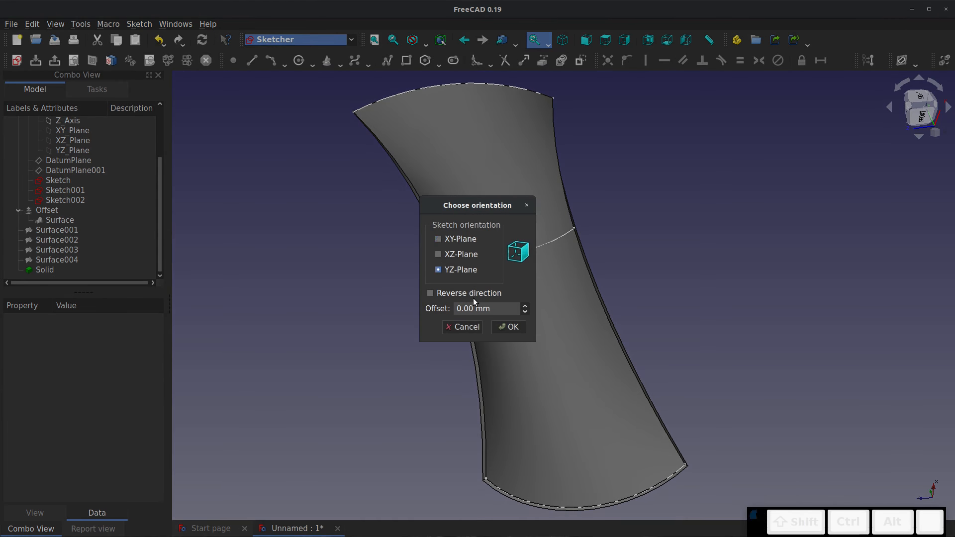
pyautogui.click(508, 327)
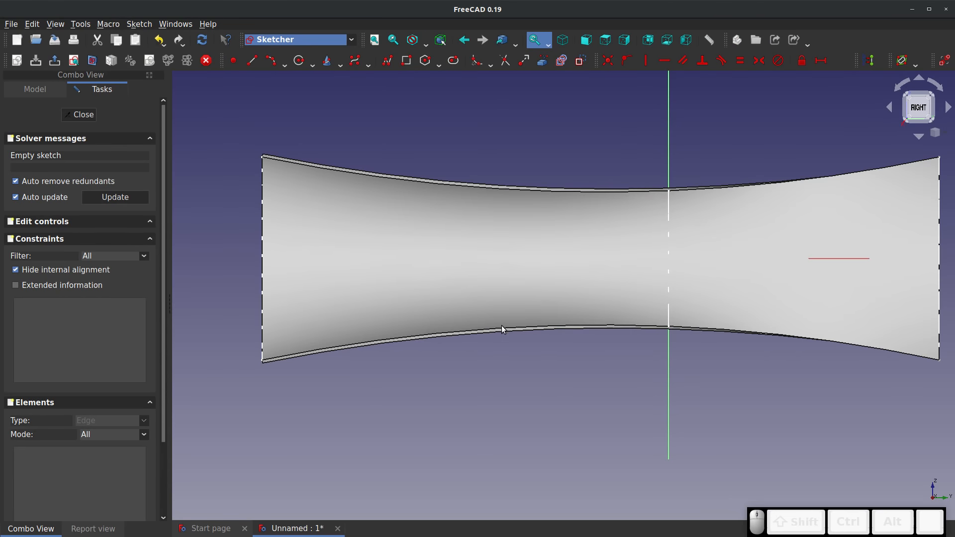
# Sketch a circle on the shell's narrow waist beside the middle arc, switch to the Part workbench and close the sketch
pyautogui.click(299, 60)
pyautogui.click(557, 256)
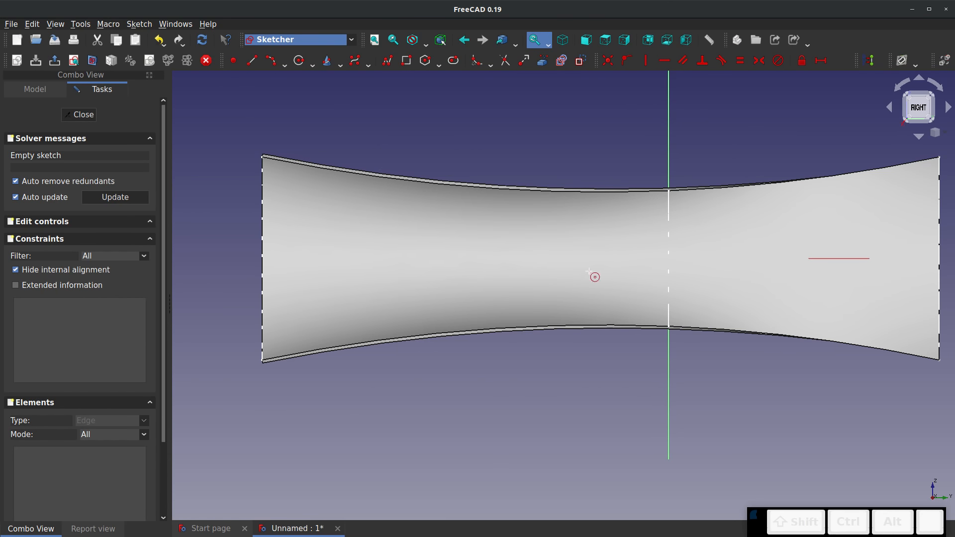
pyautogui.click(590, 269)
pyautogui.moveTo(326, 241); pyautogui.dragTo(607, 280, button='middle')
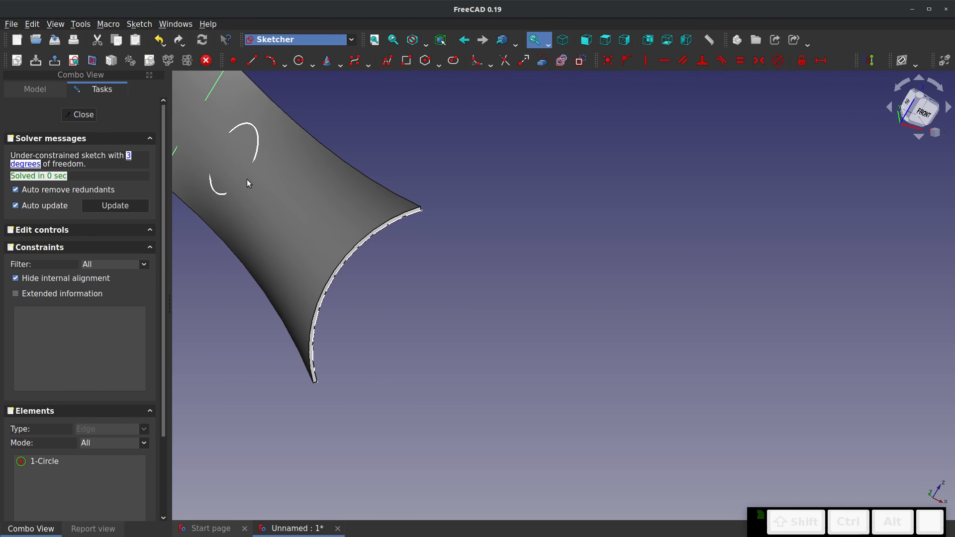
pyautogui.click(355, 41)
pyautogui.click(270, 232)
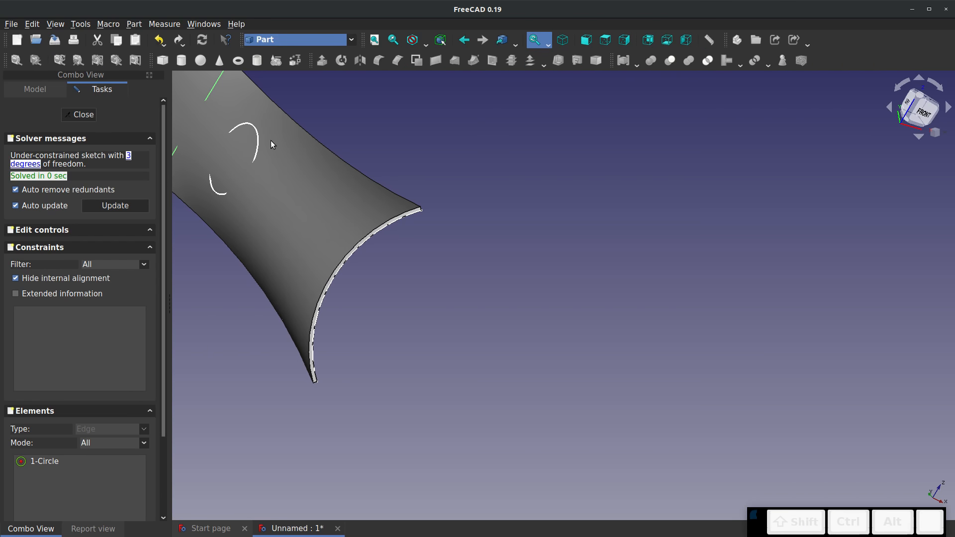
pyautogui.click(78, 115)
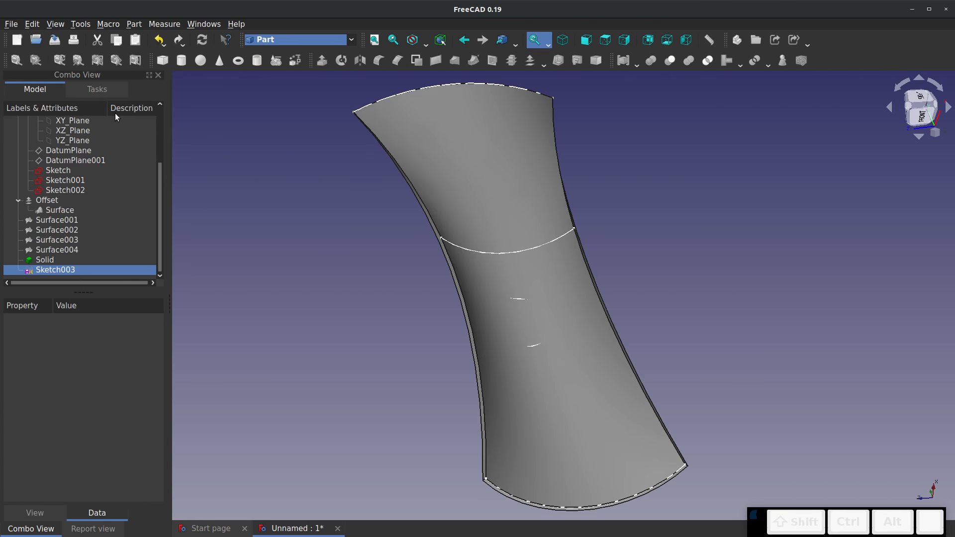
# Extrude the circle sketch symmetrically along its normal by 50 mm as a solid
pyautogui.click(320, 61)
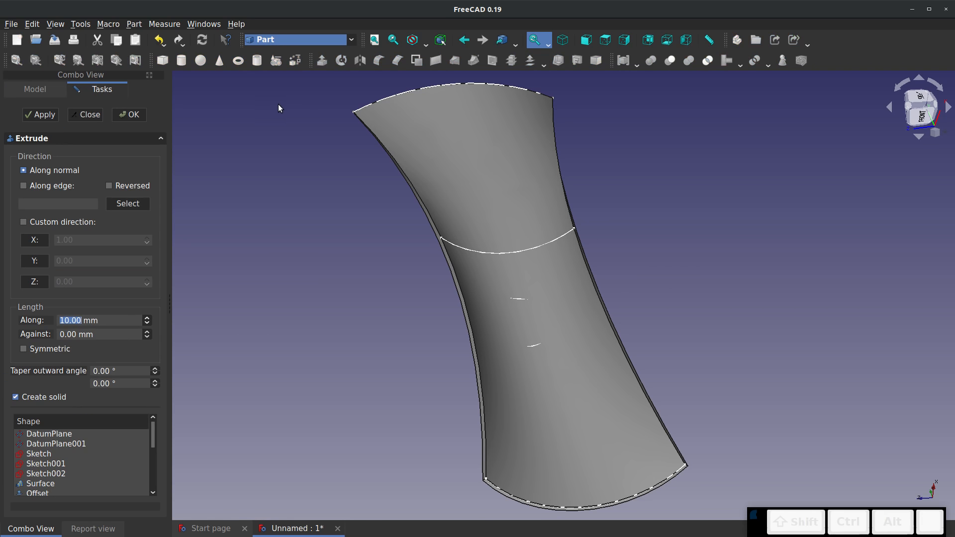
pyautogui.click(28, 348)
pyautogui.write('50')
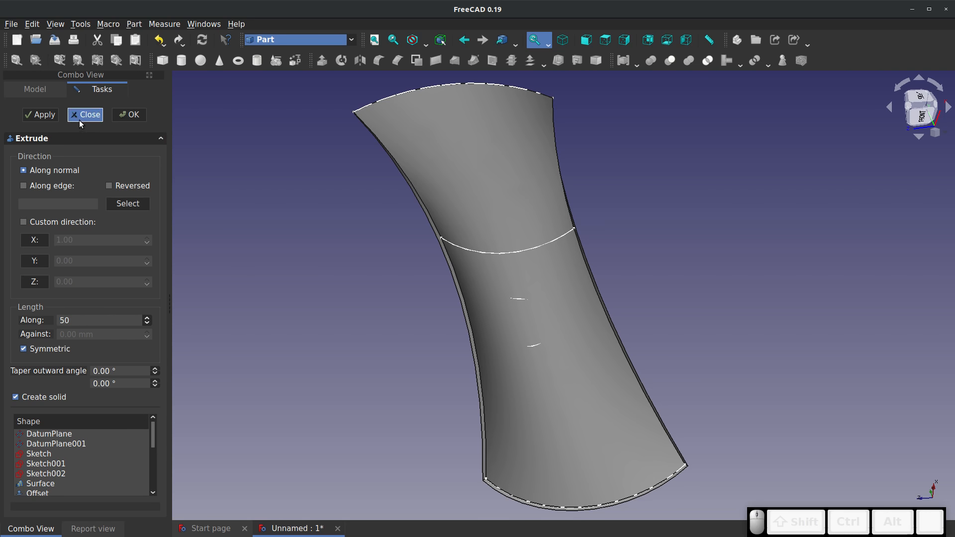
pyautogui.click(132, 118)
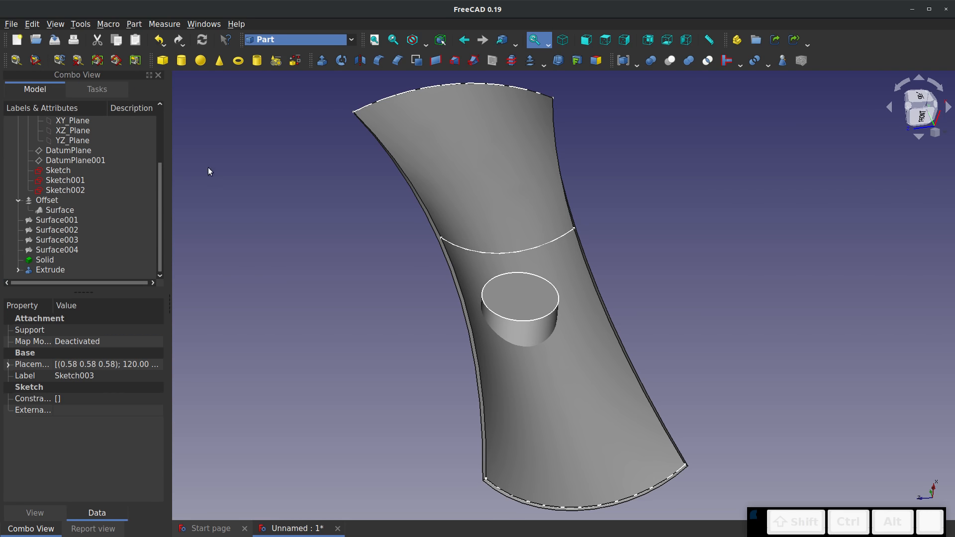
# Cut the extruded cylinder from the shell solid
pyautogui.moveTo(383, 393); pyautogui.dragTo(466, 301, button='middle')
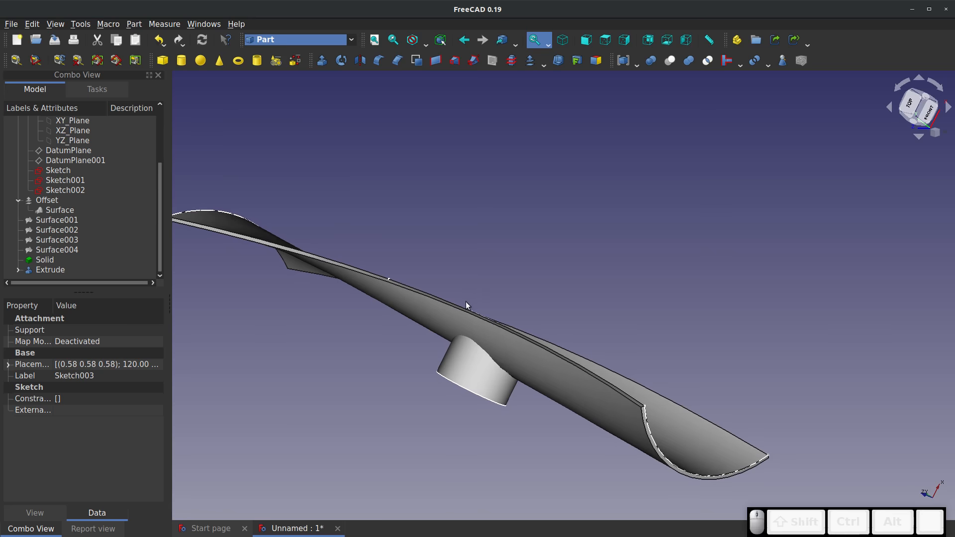
pyautogui.click(42, 260)
pyautogui.keyDown('ctrl'); pyautogui.click(44, 272); pyautogui.keyUp('ctrl')
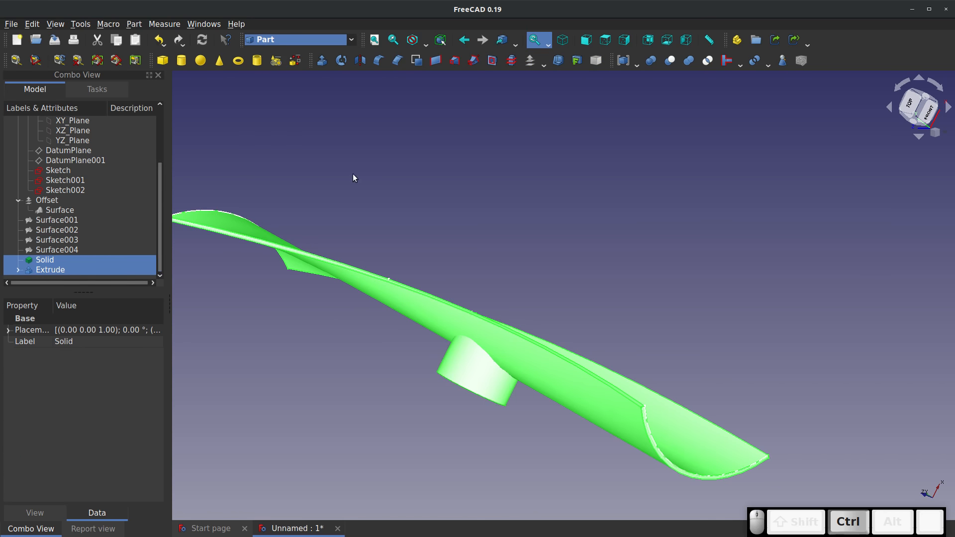
pyautogui.click(669, 61)
# Examine the wall of the cut hole and the whole shell from several angles
pyautogui.moveTo(495, 316); pyautogui.dragTo(404, 460, button='middle')
pyautogui.scroll(9, 416, 446)
pyautogui.click(470, 374)
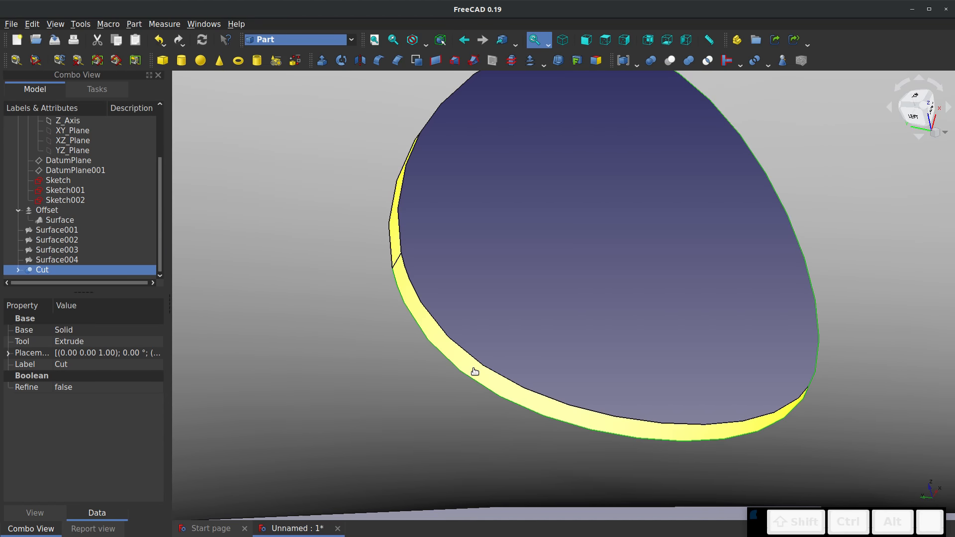
pyautogui.moveTo(426, 286); pyautogui.dragTo(378, 285, button='middle')
pyautogui.scroll(-6, 360, 284)
pyautogui.moveTo(478, 284); pyautogui.dragTo(358, 334, button='middle')
pyautogui.moveTo(402, 267); pyautogui.dragTo(610, 232, button='middle')
pyautogui.scroll(3, 509, 266)
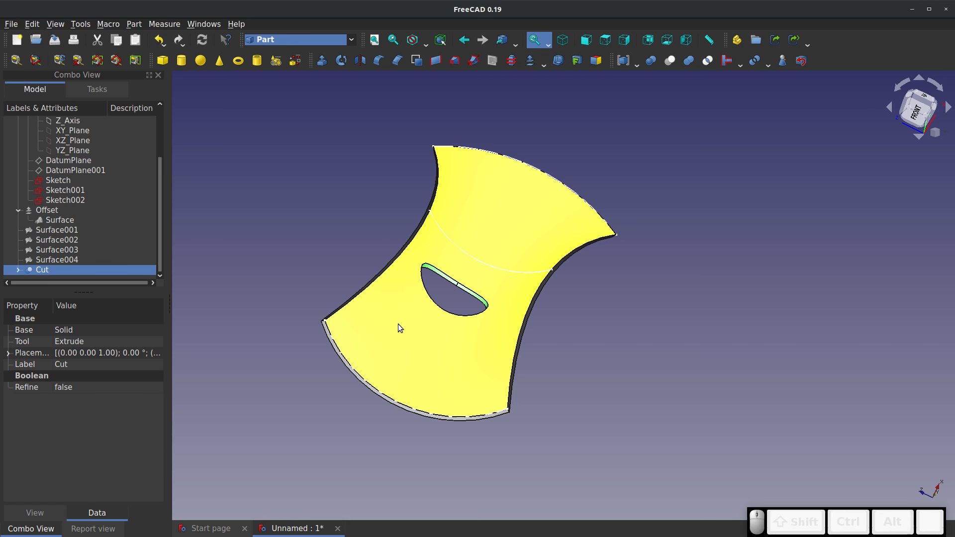
pyautogui.scroll(5, 319, 354)
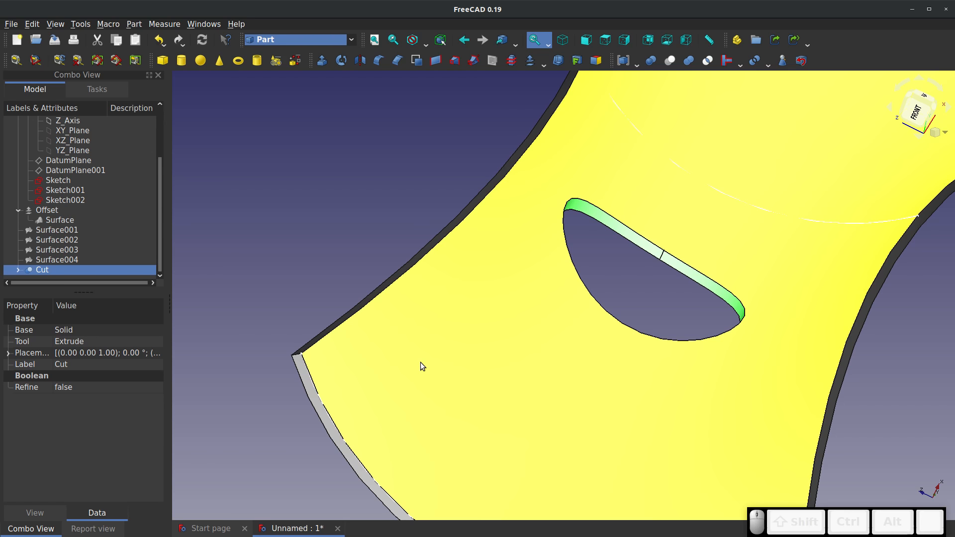
pyautogui.scroll(-10, 419, 362)
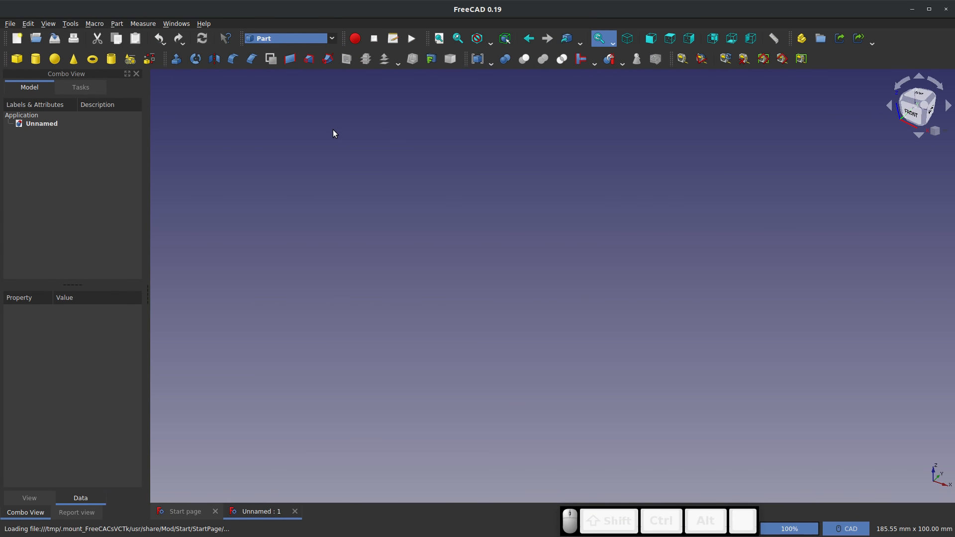
# Start a Helix geometric primitive with a pitch of 10 mm and a height of 100 mm
pyautogui.click(130, 63)
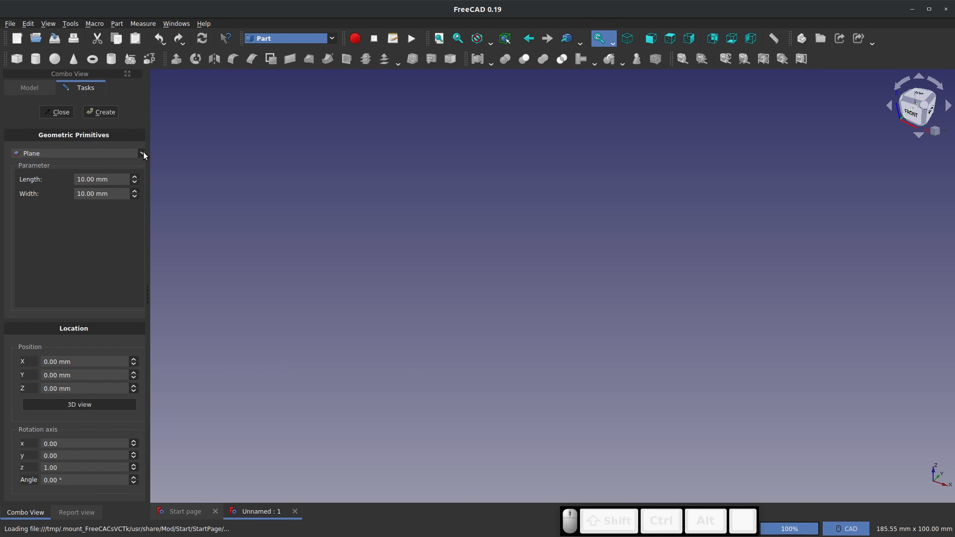
pyautogui.click(142, 154)
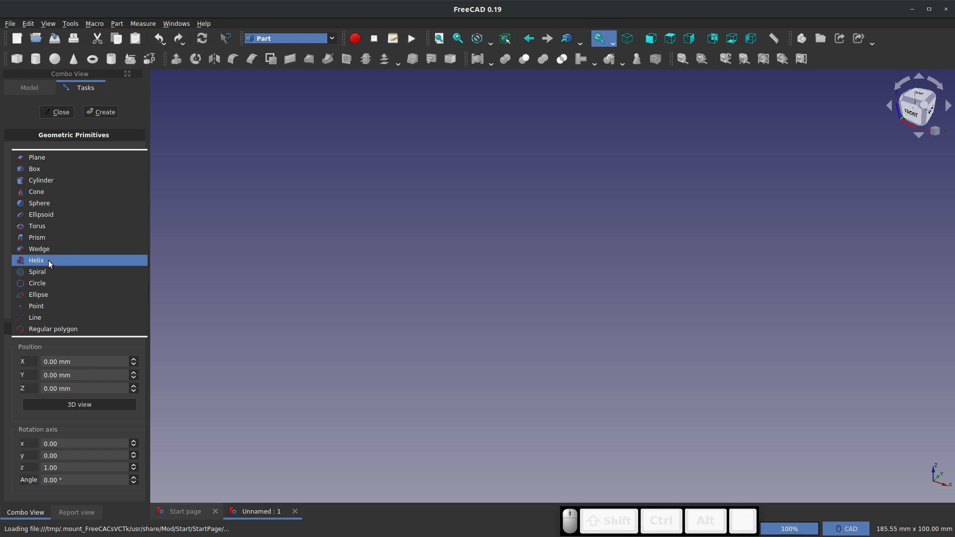
pyautogui.click(34, 261)
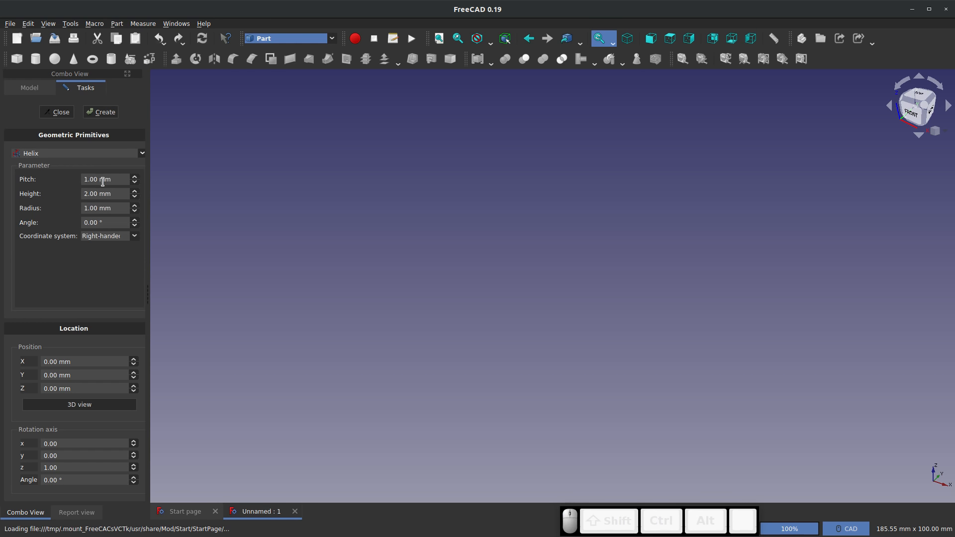
pyautogui.moveTo(115, 181); pyautogui.dragTo(67, 181)
pyautogui.write('10')
pyautogui.click(99, 197)
pyautogui.moveTo(115, 193); pyautogui.dragTo(51, 191)
pyautogui.write('100')
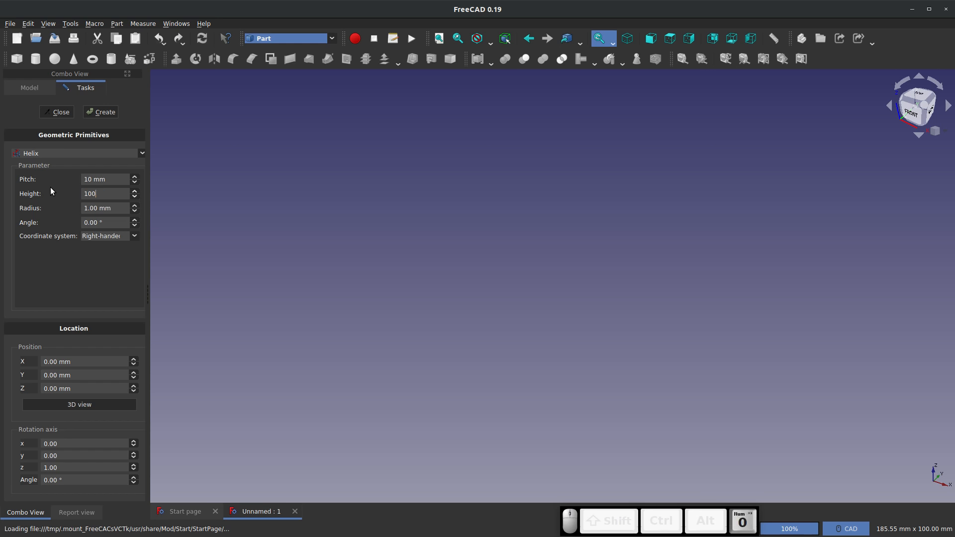
# Set the helix radius to 50 mm and its angle to 45°, and create the helix
pyautogui.press('Tab')
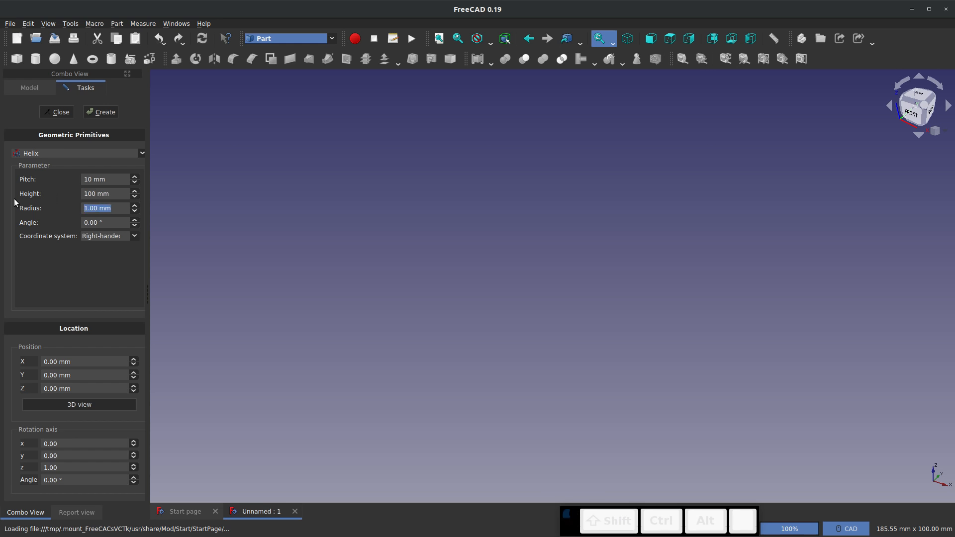
pyautogui.write('50')
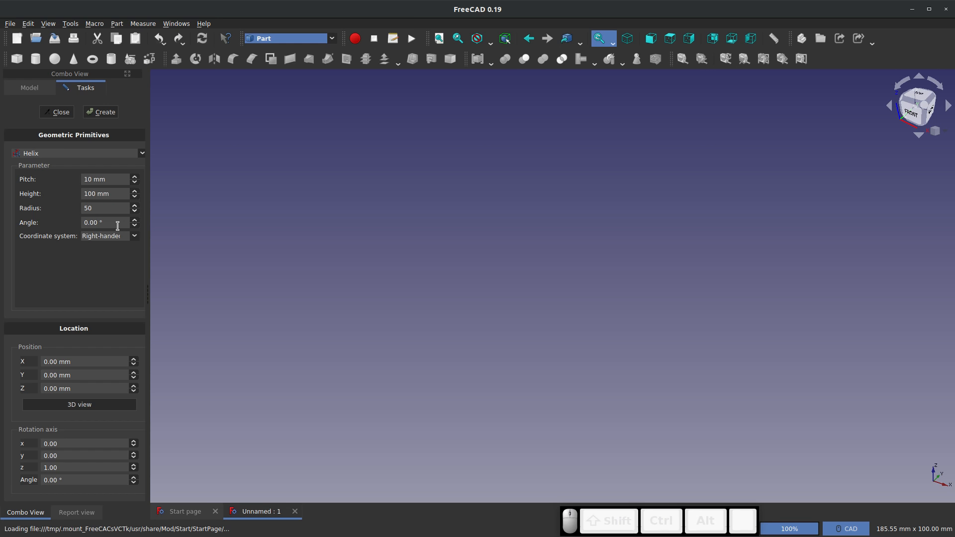
pyautogui.press('Tab')
pyautogui.write('45')
pyautogui.click(116, 118)
pyautogui.moveTo(466, 341); pyautogui.dragTo(592, 368, button='middle')
# Finish creating primitives and delete the duplicate second helix from the model
pyautogui.click(101, 112)
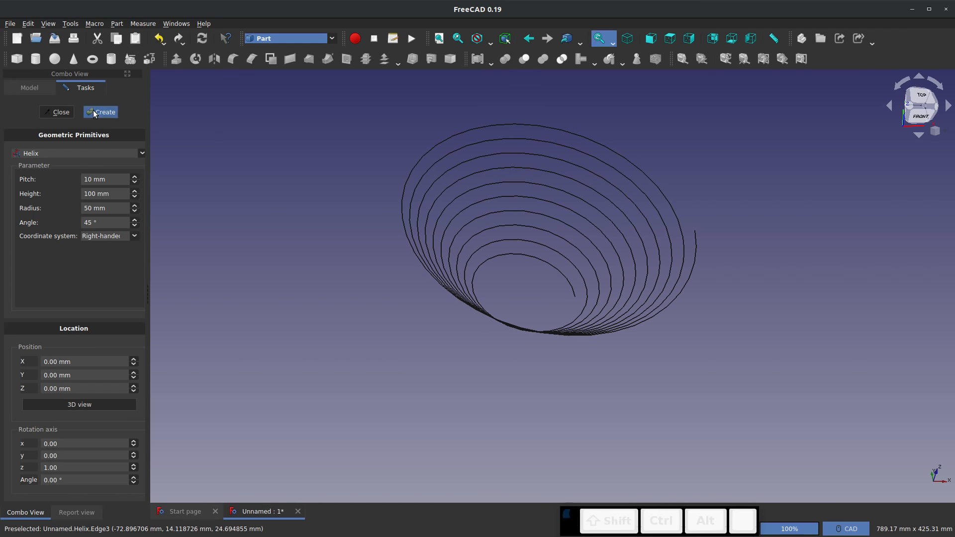
pyautogui.click(56, 112)
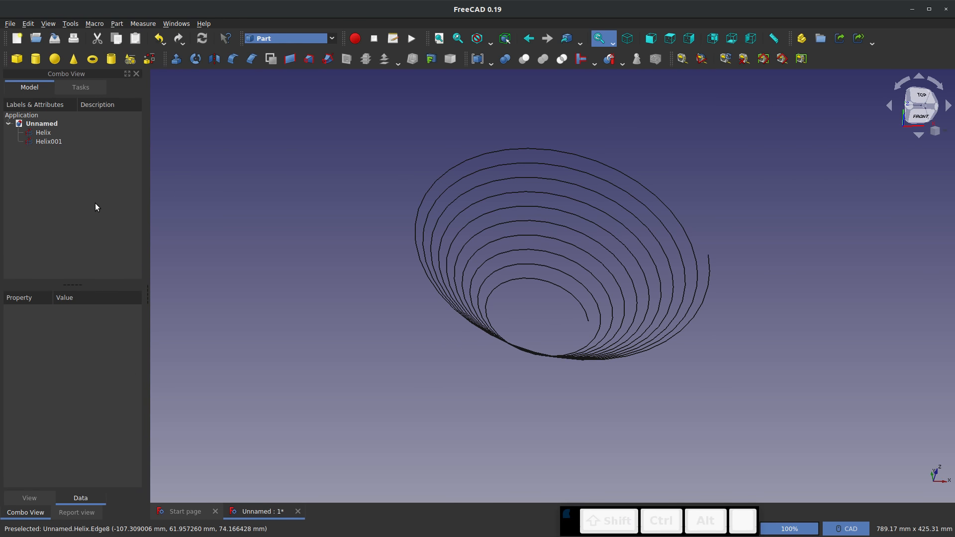
pyautogui.rightClick(46, 143)
pyautogui.click(80, 332)
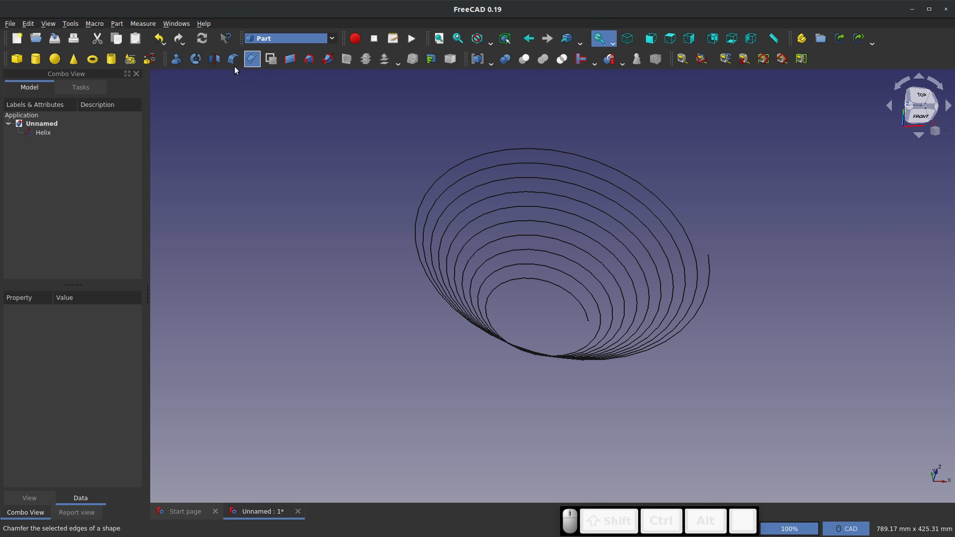
# Switch to the Sketcher workbench and create a new sketch on the XZ-Plane
pyautogui.click(288, 38)
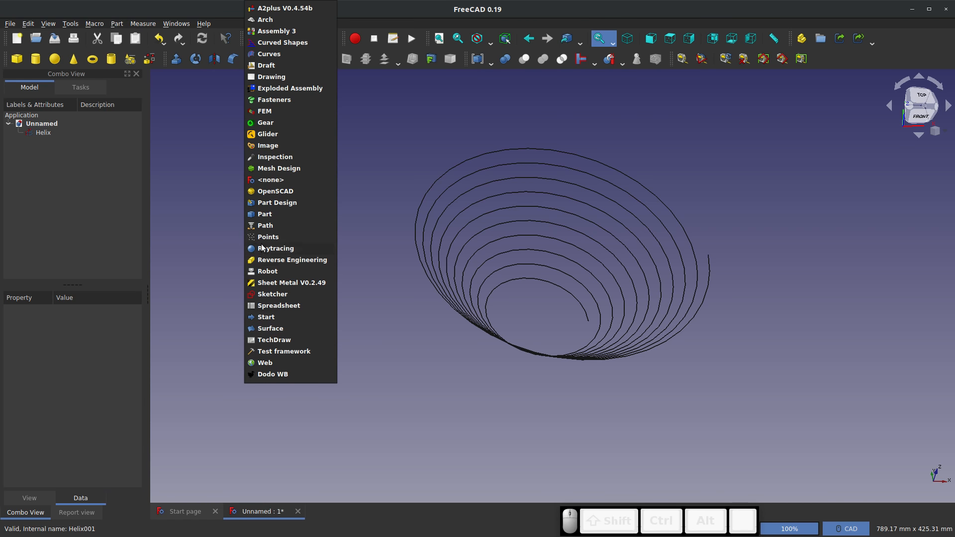
pyautogui.click(275, 294)
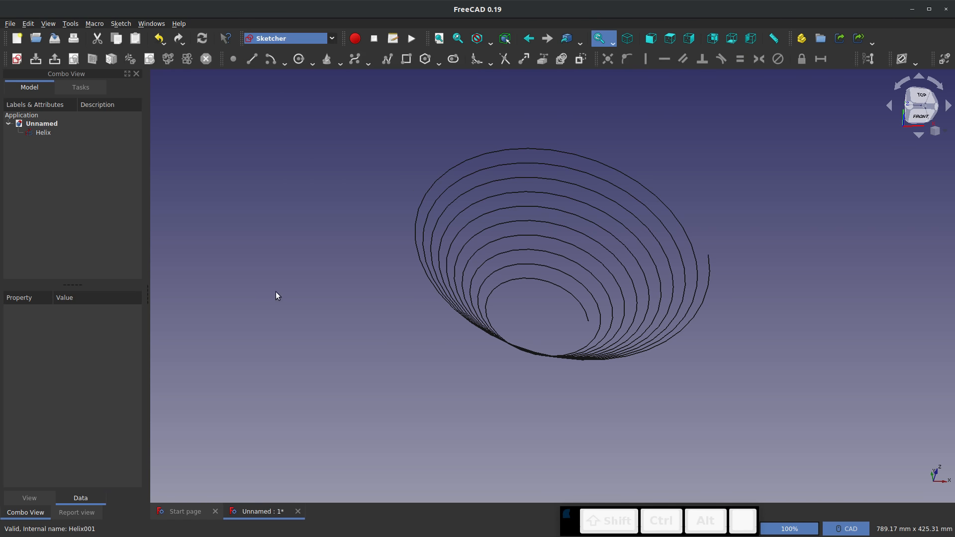
pyautogui.click(16, 58)
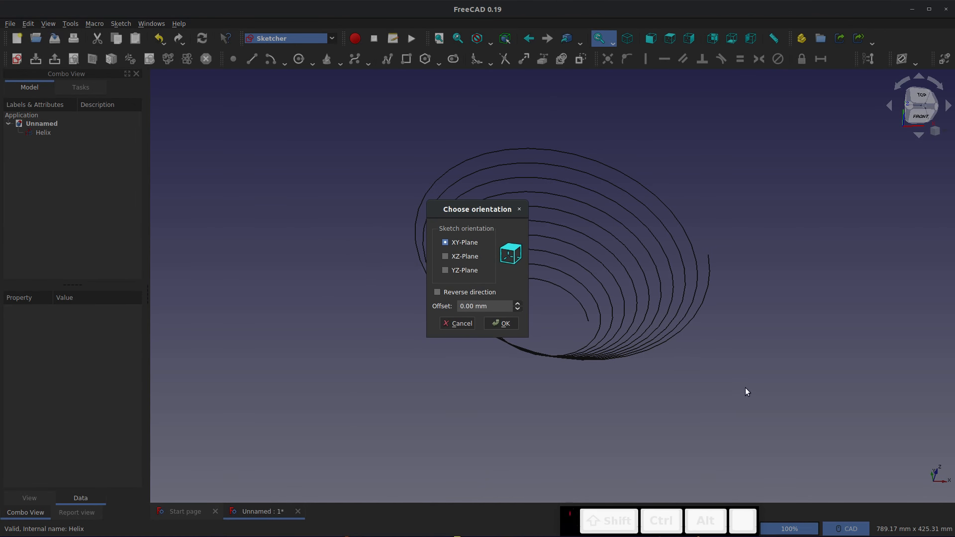
pyautogui.click(445, 257)
pyautogui.click(500, 323)
# Link the helix's lower start point into the sketch as external geometry, undoing the mistaken link to the helix edge
pyautogui.moveTo(573, 355)
pyautogui.mouseDown(button='middle')
pyautogui.moveTo(567, 364)
pyautogui.moveTo(576, 349)
pyautogui.mouseUp(button='middle')
pyautogui.scroll(6, 637, 317)
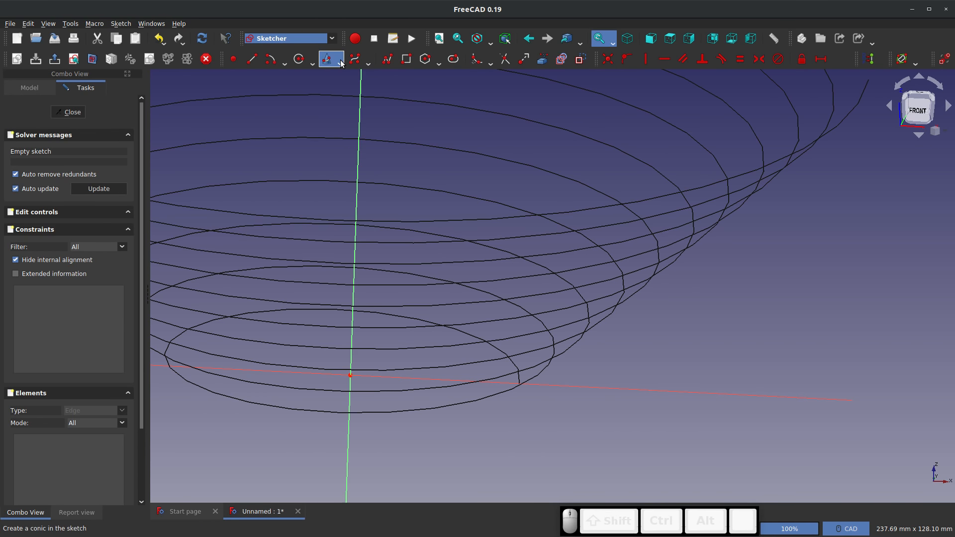
pyautogui.click(543, 60)
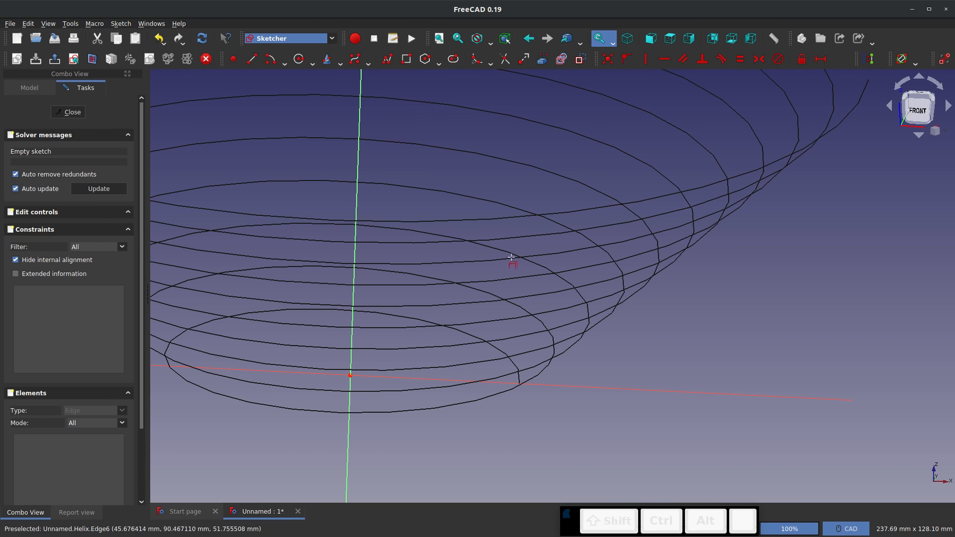
pyautogui.click(520, 387)
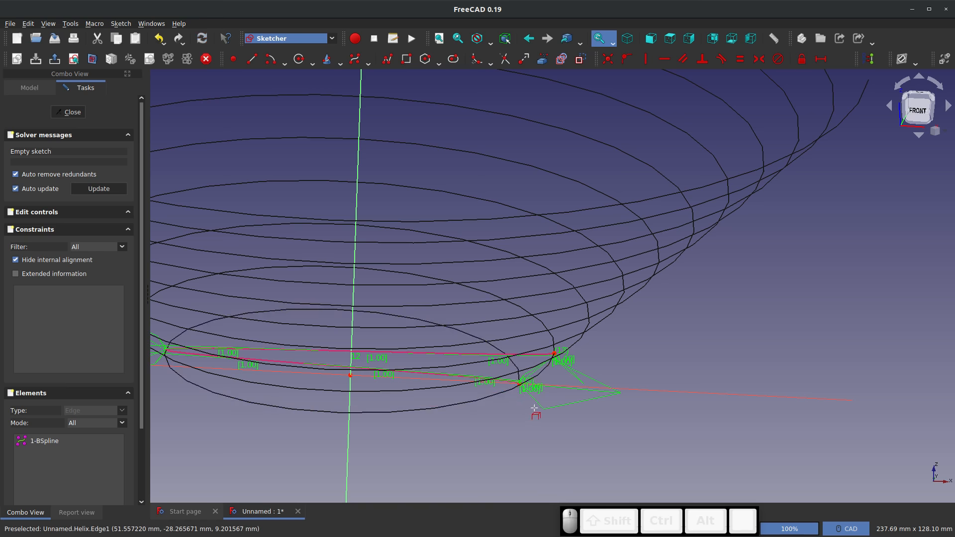
pyautogui.hotkey('ctrl', 'z')
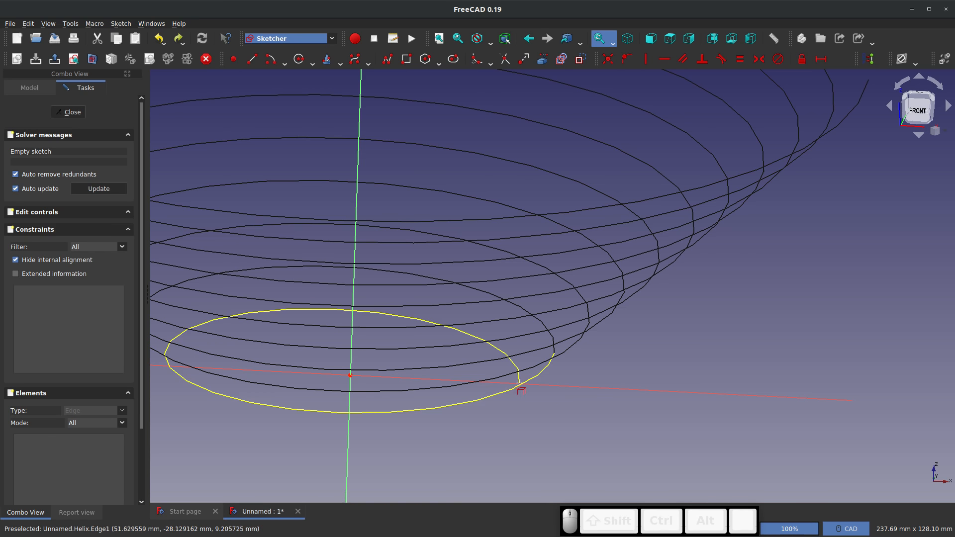
pyautogui.moveTo(520, 385); pyautogui.dragTo(517, 409, button='middle')
pyautogui.scroll(4, 513, 429)
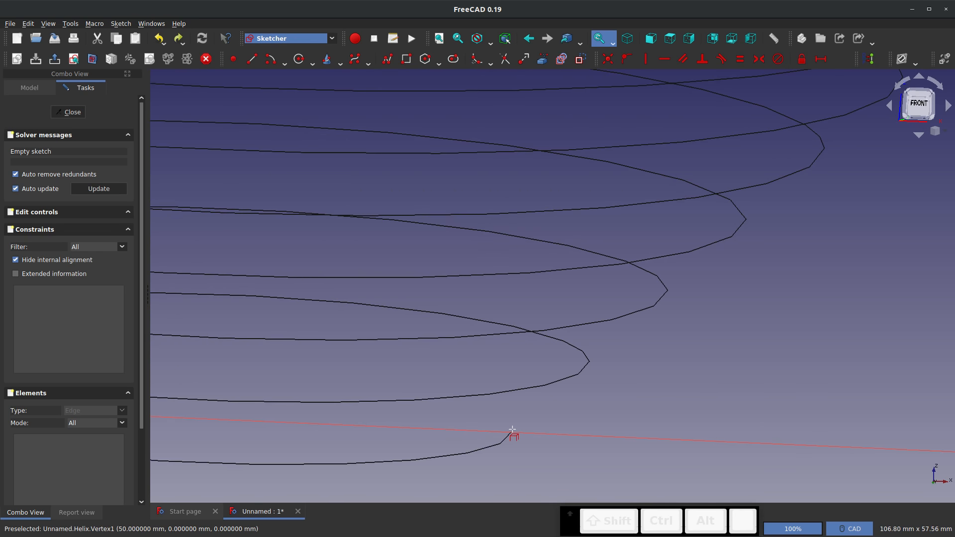
pyautogui.click(511, 431)
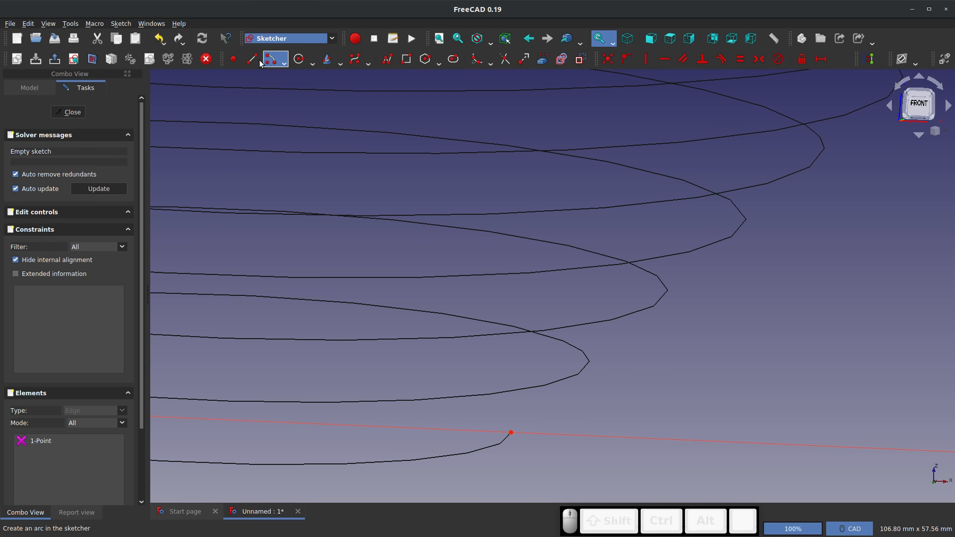
# Draw a hexagon about 5.1 mm across flats centred on the helix's start point and constrain its upper side horizontal
pyautogui.click(423, 64)
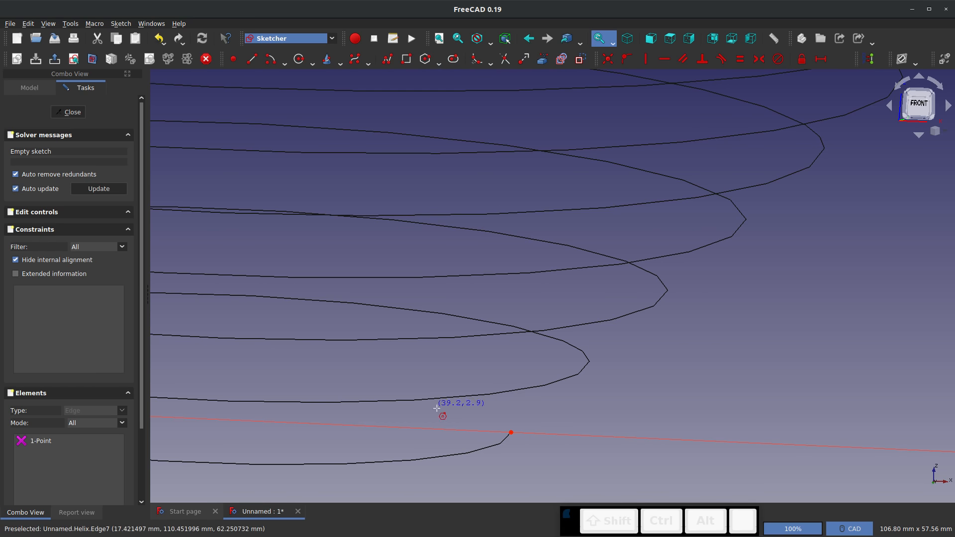
pyautogui.click(510, 432)
pyautogui.click(509, 410)
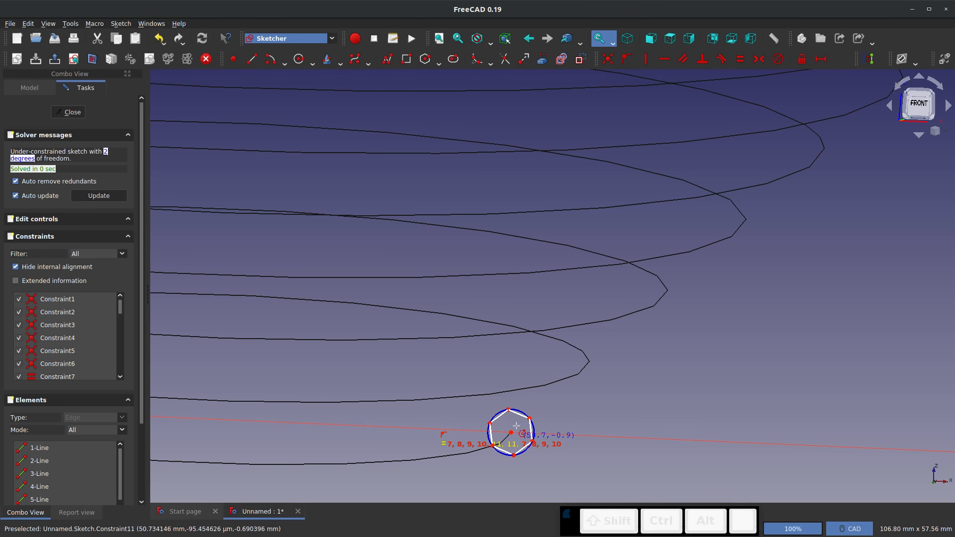
pyautogui.press('Escape')
pyautogui.click(516, 415)
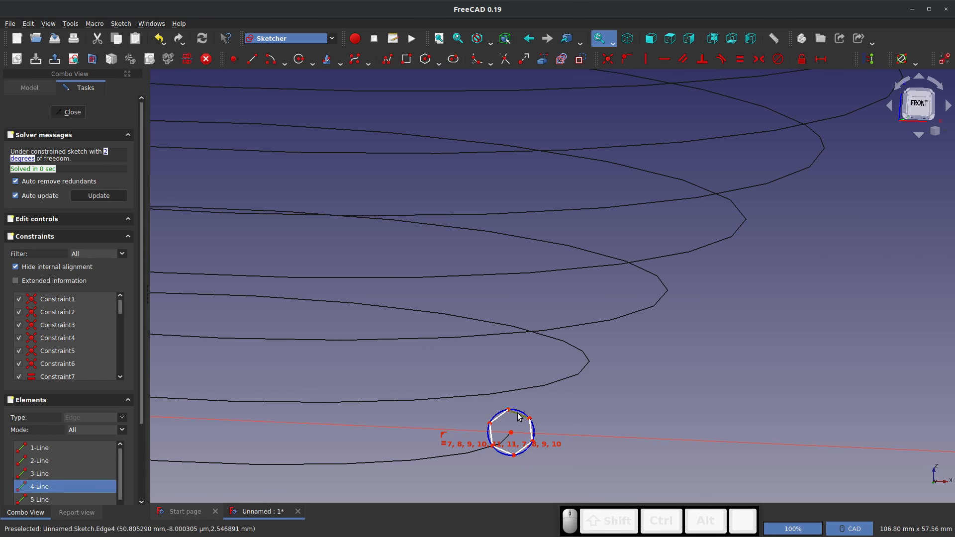
pyautogui.press('h')
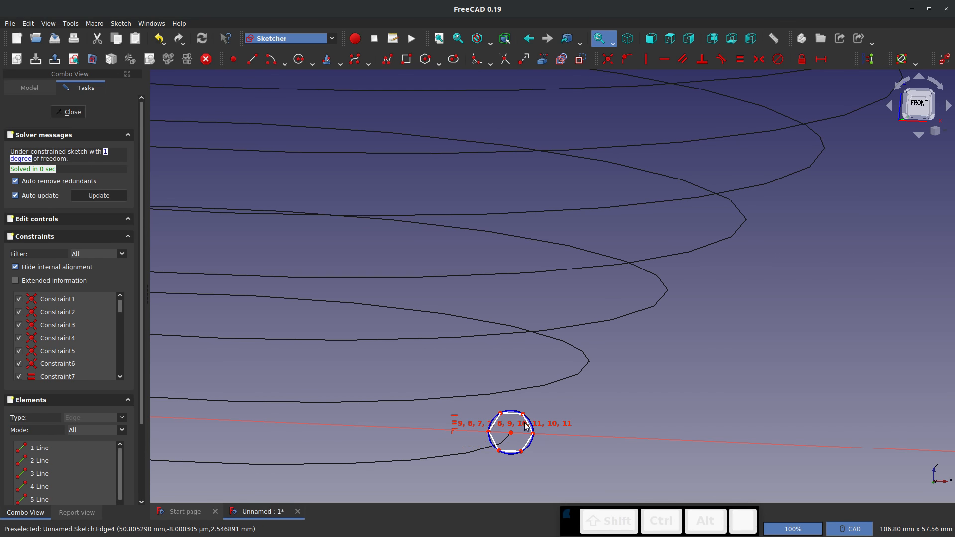
# Constrain the vertical distance between the hexagon's upper and lower corners to 5 mm and close the sketch
pyautogui.click(527, 448)
pyautogui.scroll(5, 523, 455)
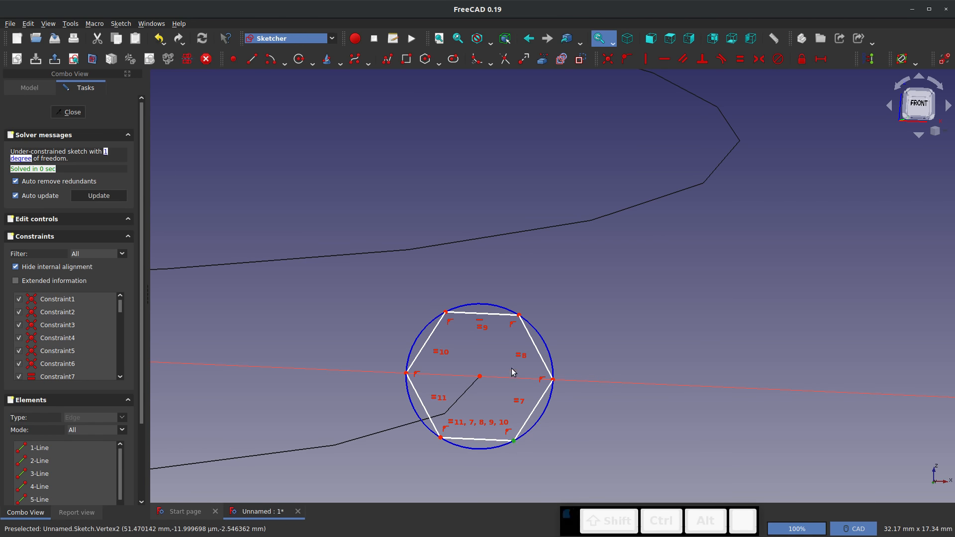
pyautogui.click(520, 319)
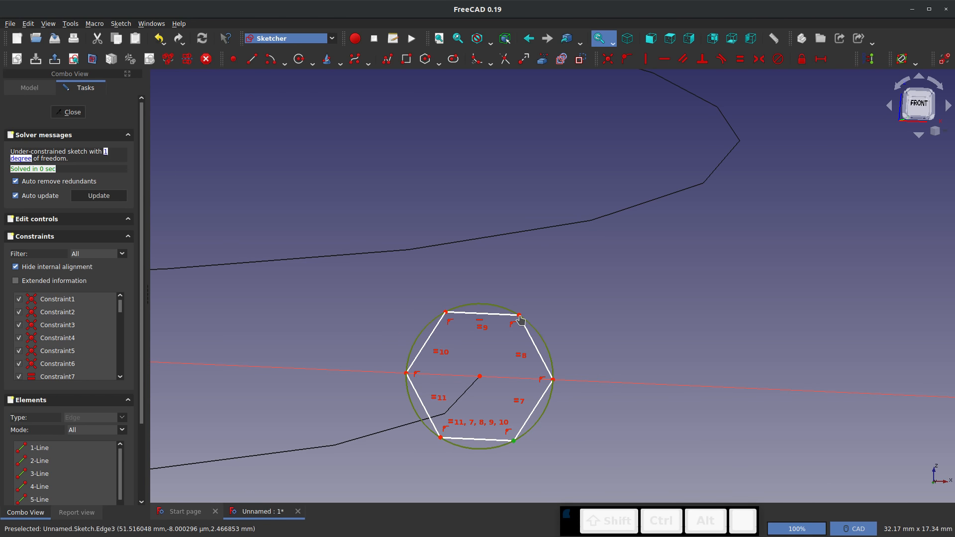
pyautogui.click(520, 317)
pyautogui.click(519, 317)
pyautogui.hotkey('shift', 'v')
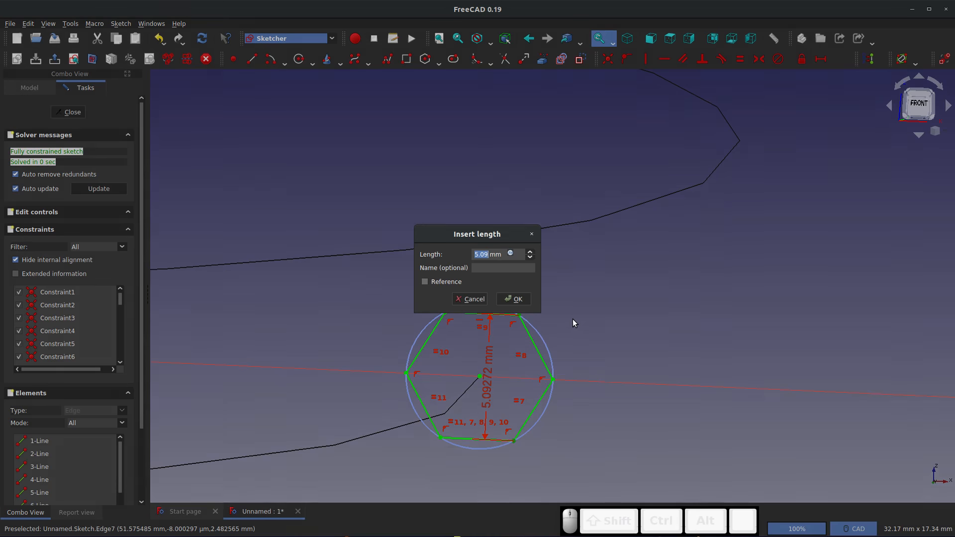
pyautogui.press('Return')
pyautogui.scroll(-4, 499, 215)
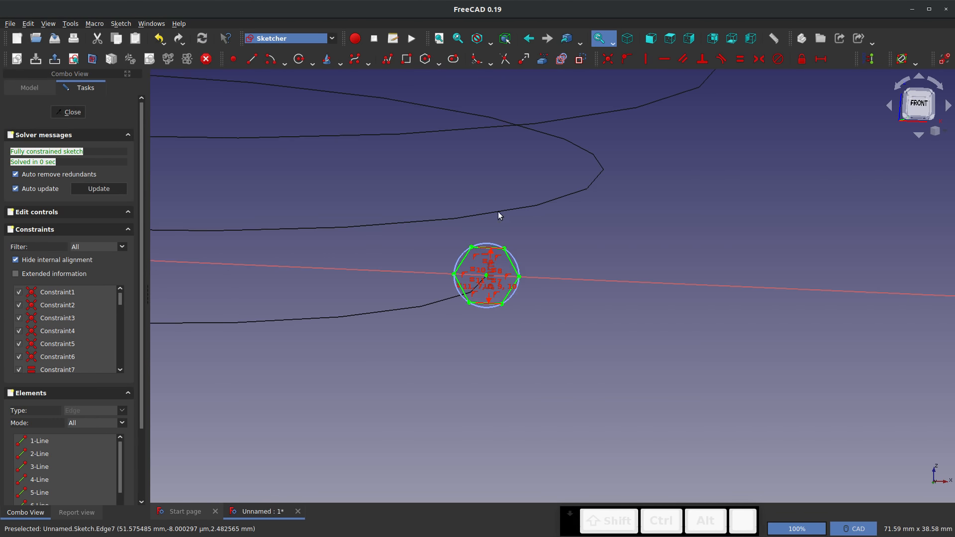
pyautogui.scroll(-4, 499, 215)
pyautogui.moveTo(505, 326); pyautogui.dragTo(470, 351, button='middle')
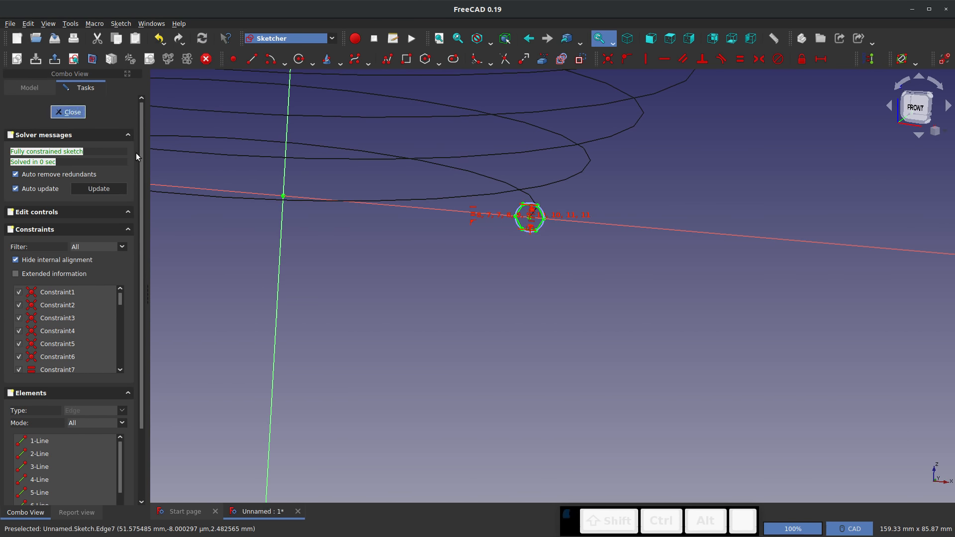
pyautogui.press('Escape')
# Switch to the Part workbench and start a Sweep with the hexagon sketch as its profile
pyautogui.scroll(3, 596, 308)
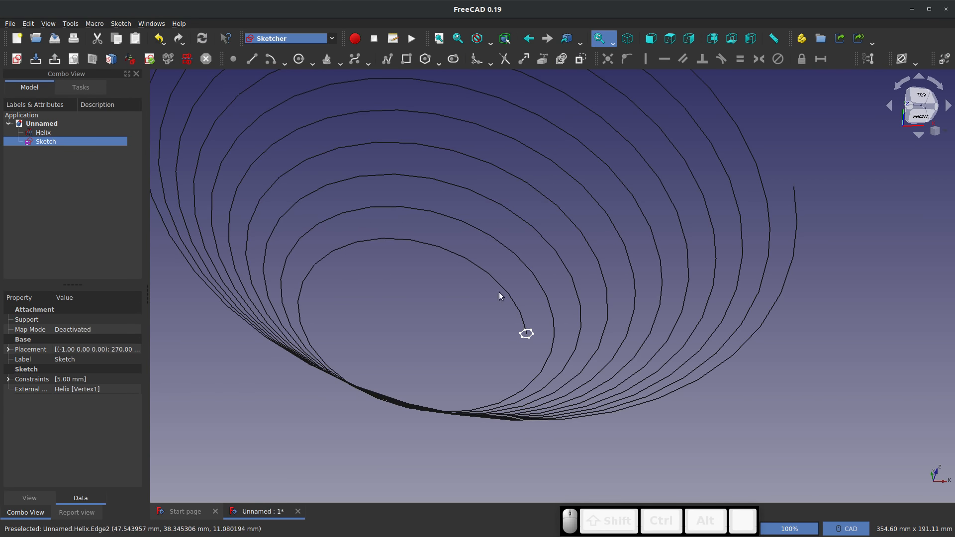
pyautogui.click(297, 41)
pyautogui.click(268, 215)
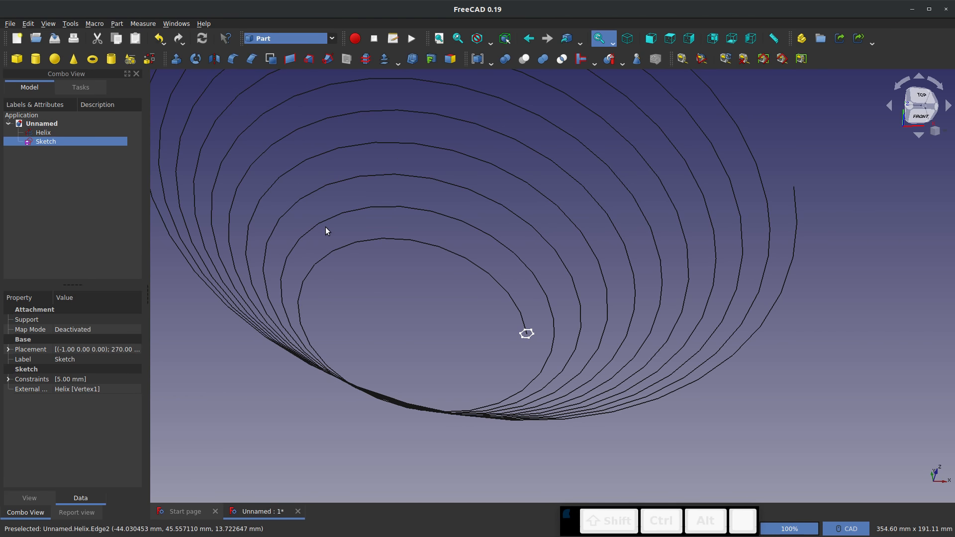
pyautogui.click(326, 59)
pyautogui.click(37, 180)
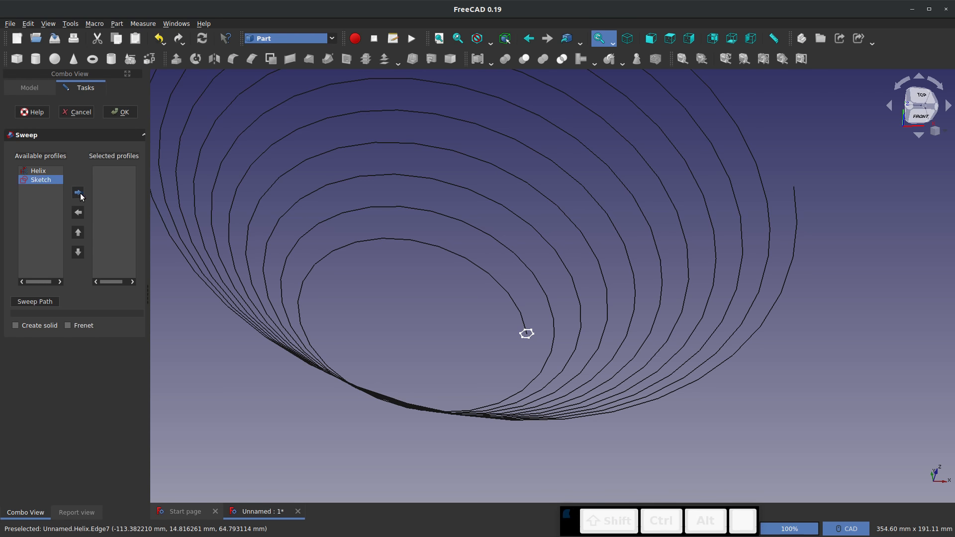
pyautogui.click(78, 193)
# Pick all turns of the conical helix as the sweep path and create the hexagon sweep
pyautogui.click(54, 301)
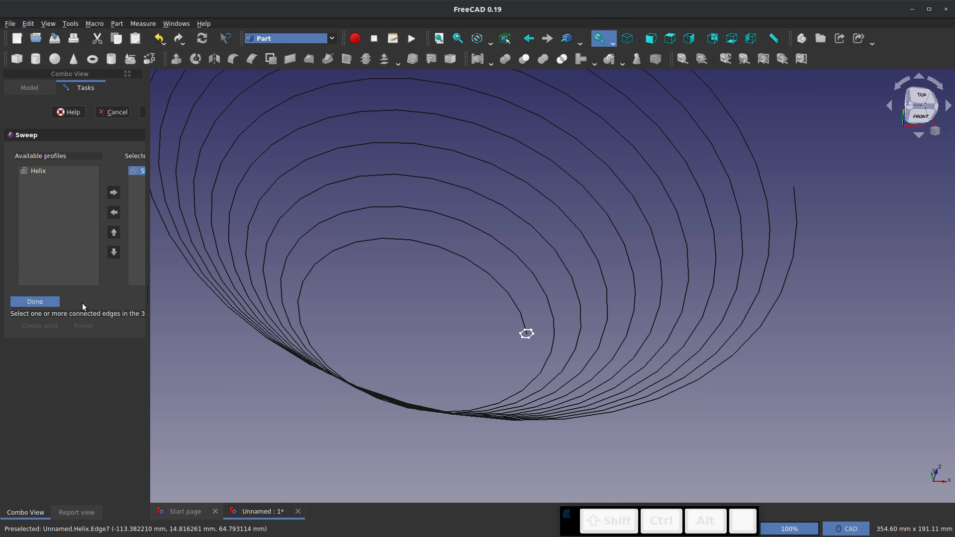
pyautogui.keyDown('ctrl'); pyautogui.click(506, 290); pyautogui.keyUp('ctrl')
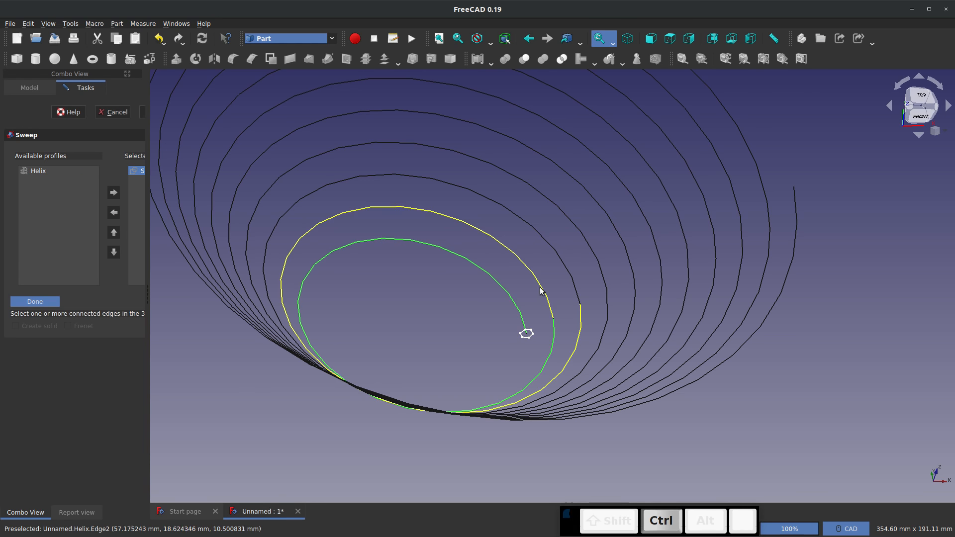
pyautogui.keyDown('ctrl'); pyautogui.click(541, 290); pyautogui.keyUp('ctrl')
pyautogui.keyDown('ctrl'); pyautogui.click(605, 278); pyautogui.keyUp('ctrl')
pyautogui.keyDown('ctrl'); pyautogui.click(605, 277); pyautogui.keyUp('ctrl')
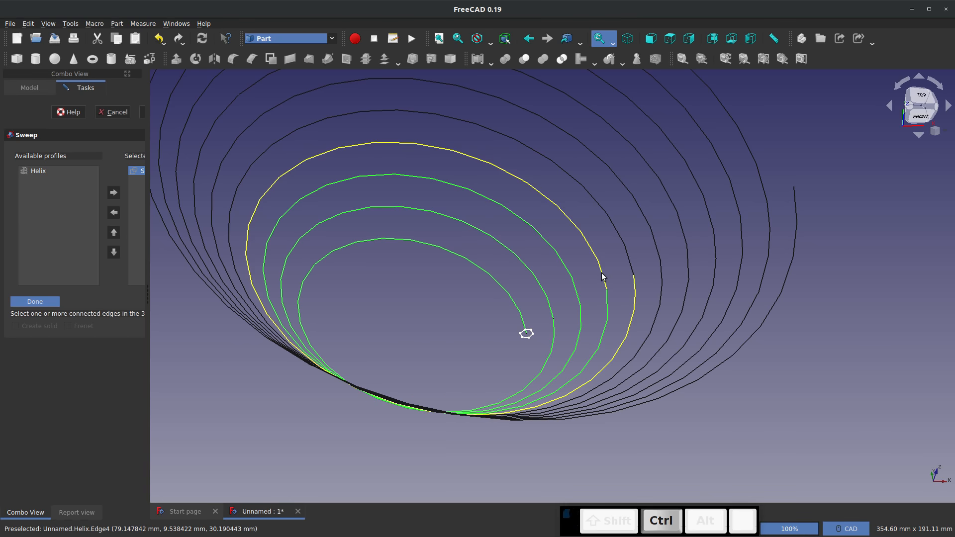
pyautogui.keyDown('ctrl'); pyautogui.click(631, 262); pyautogui.keyUp('ctrl')
pyautogui.keyDown('ctrl'); pyautogui.click(654, 248); pyautogui.keyUp('ctrl')
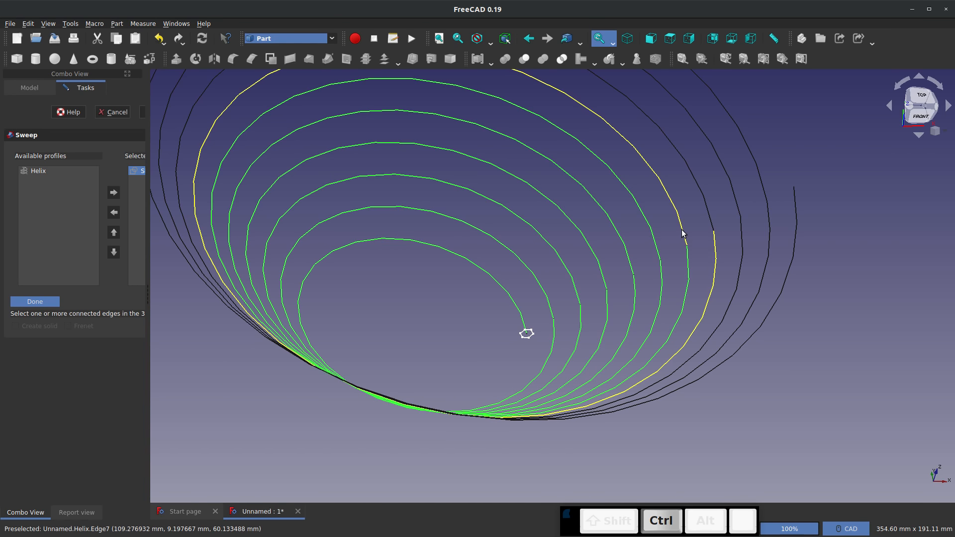
pyautogui.keyDown('ctrl'); pyautogui.click(682, 228); pyautogui.keyUp('ctrl')
pyautogui.keyDown('ctrl'); pyautogui.click(710, 221); pyautogui.keyUp('ctrl')
pyautogui.keyDown('ctrl'); pyautogui.click(738, 204); pyautogui.keyUp('ctrl')
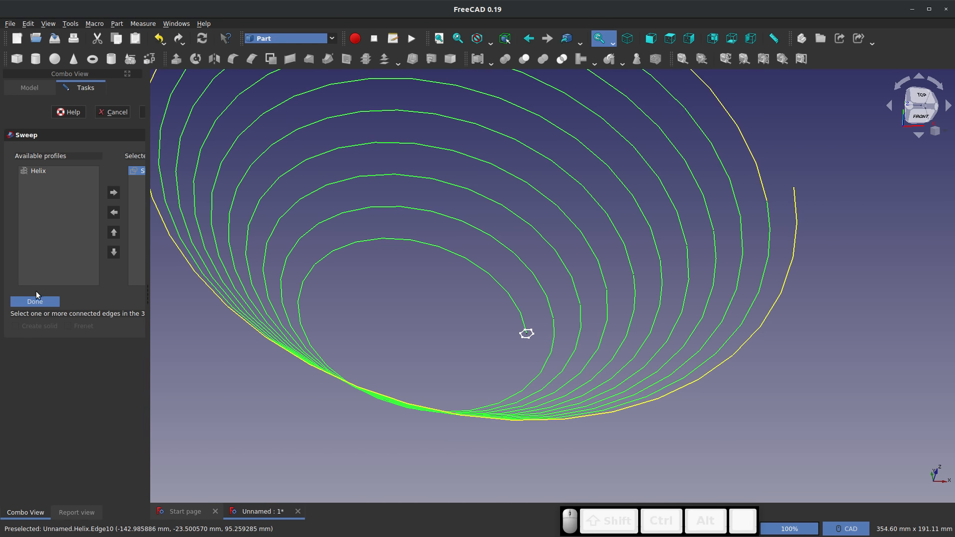
pyautogui.click(36, 301)
pyautogui.click(125, 111)
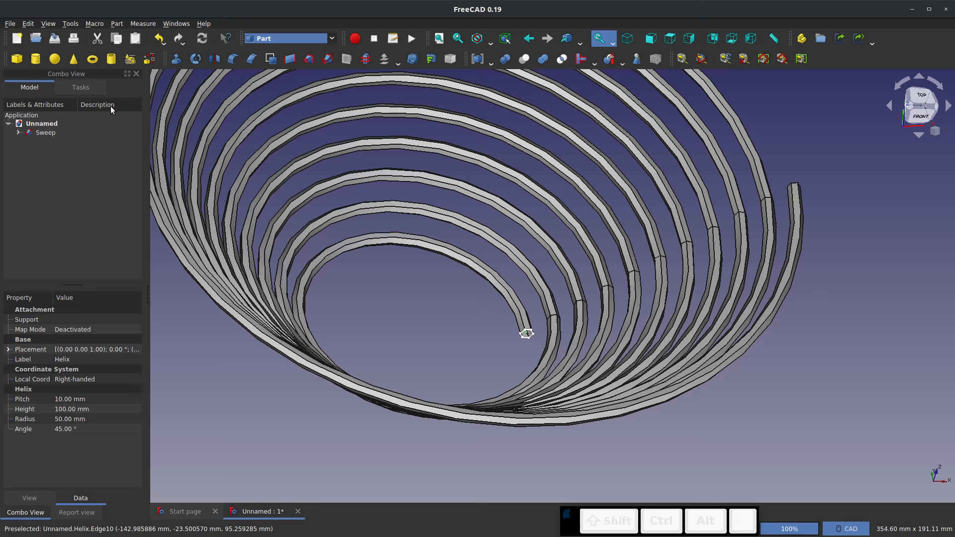
# Set the sweep's Solid property to true
pyautogui.moveTo(465, 280); pyautogui.dragTo(417, 295, button='middle')
pyautogui.scroll(14, 521, 341)
pyautogui.scroll(-14, 507, 379)
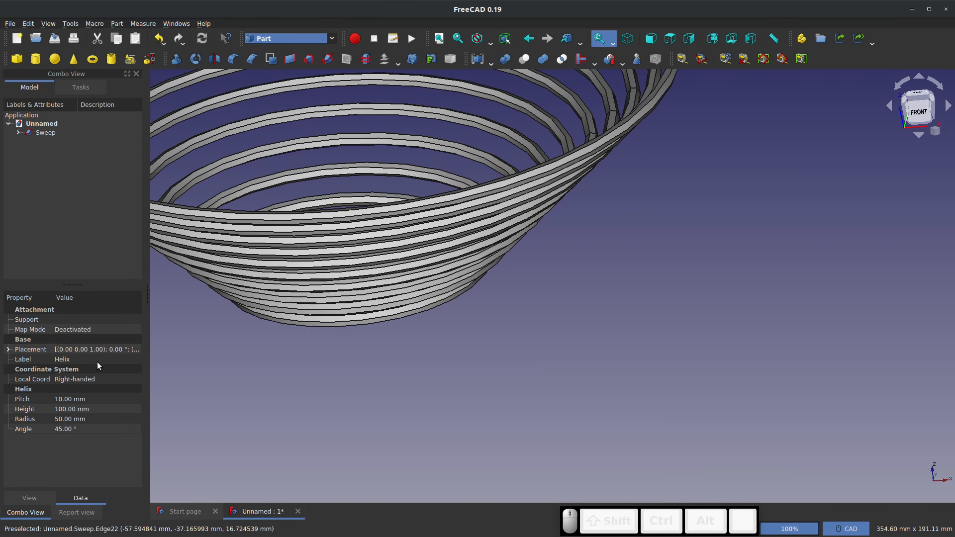
pyautogui.click(43, 133)
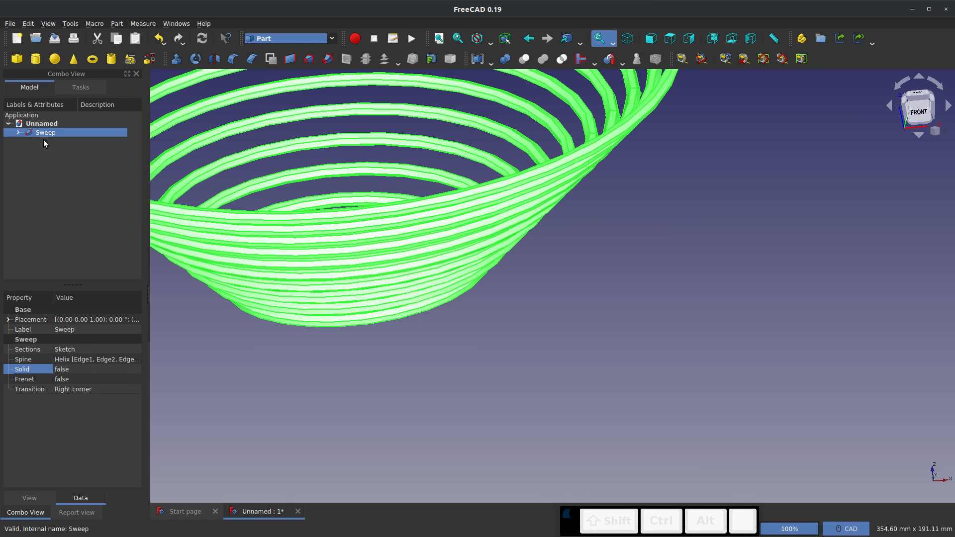
pyautogui.click(73, 369)
pyautogui.click(79, 368)
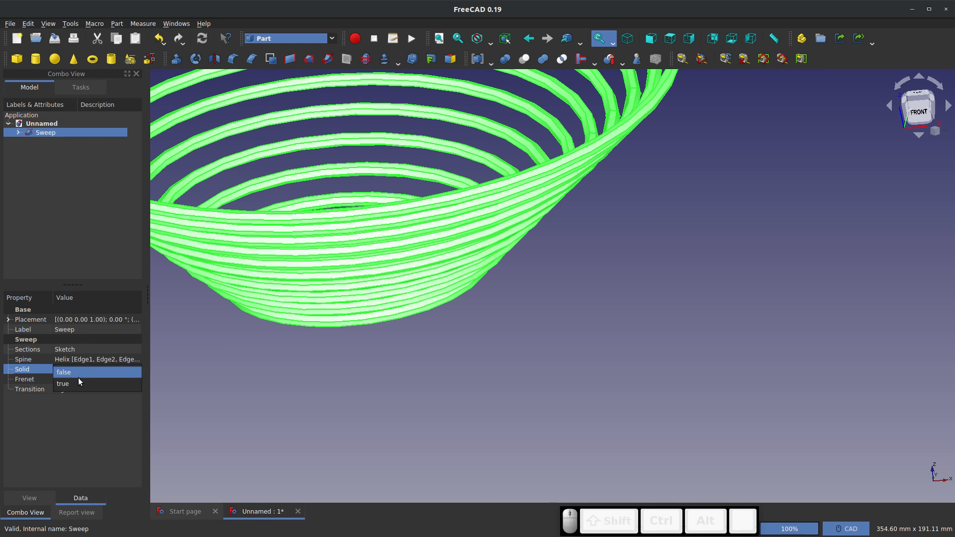
pyautogui.click(79, 378)
pyautogui.click(293, 384)
# Examine the closed hexagonal end face at the sweep's lower start and the overall shape of the coils
pyautogui.moveTo(388, 274); pyautogui.dragTo(486, 405, button='middle')
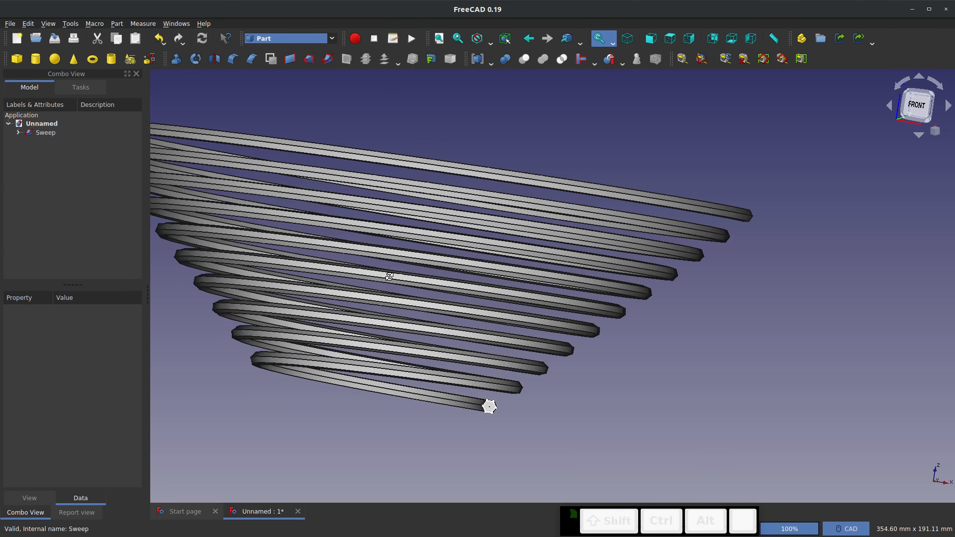
pyautogui.scroll(-8, 485, 405)
pyautogui.scroll(5, 395, 204)
pyautogui.scroll(-8, 457, 293)
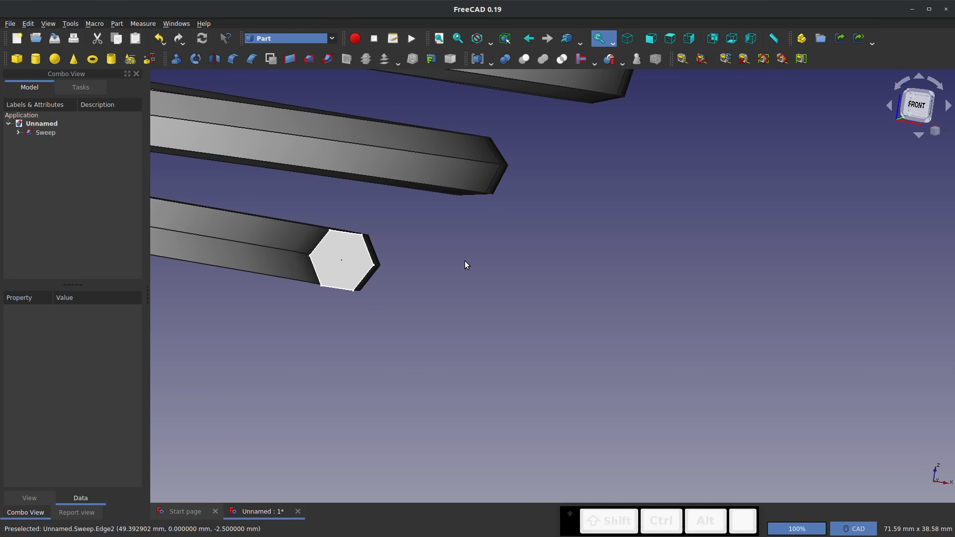
pyautogui.scroll(-4, 324, 259)
pyautogui.scroll(-12, 395, 261)
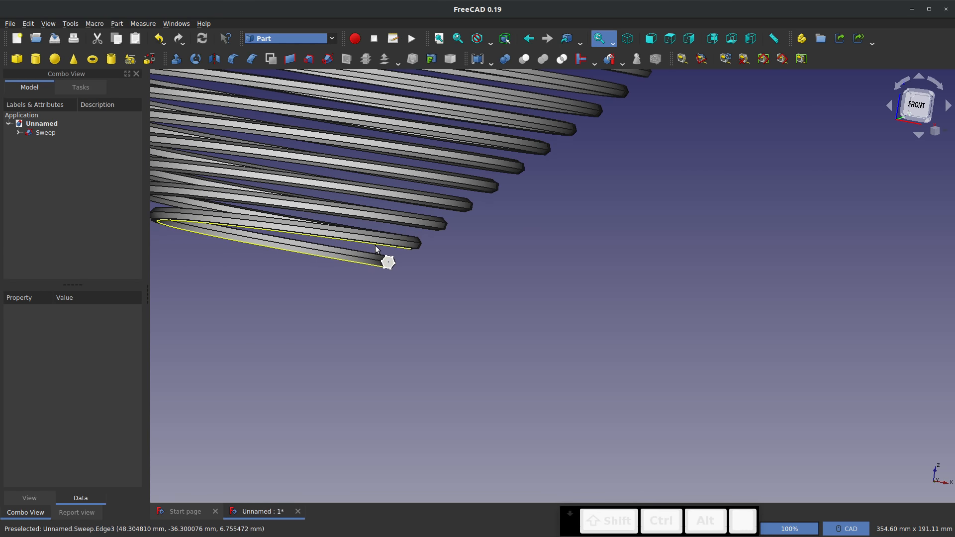
pyautogui.scroll(-4, 376, 250)
pyautogui.moveTo(345, 132); pyautogui.dragTo(433, 156, button='middle')
pyautogui.scroll(-3, 400, 215)
pyautogui.moveTo(362, 235); pyautogui.dragTo(496, 267, button='middle')
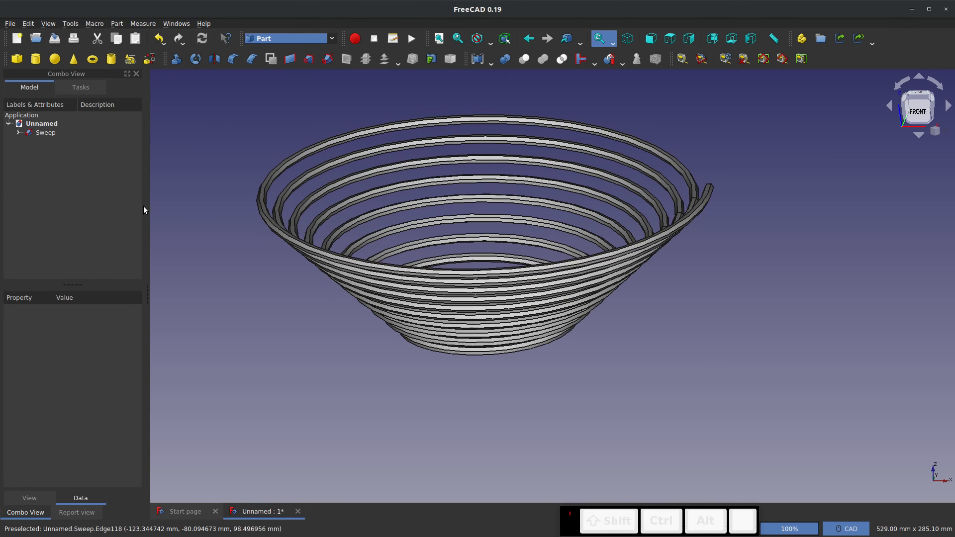
# Set the sweep's Frenet property to true
pyautogui.click(58, 134)
pyautogui.click(24, 380)
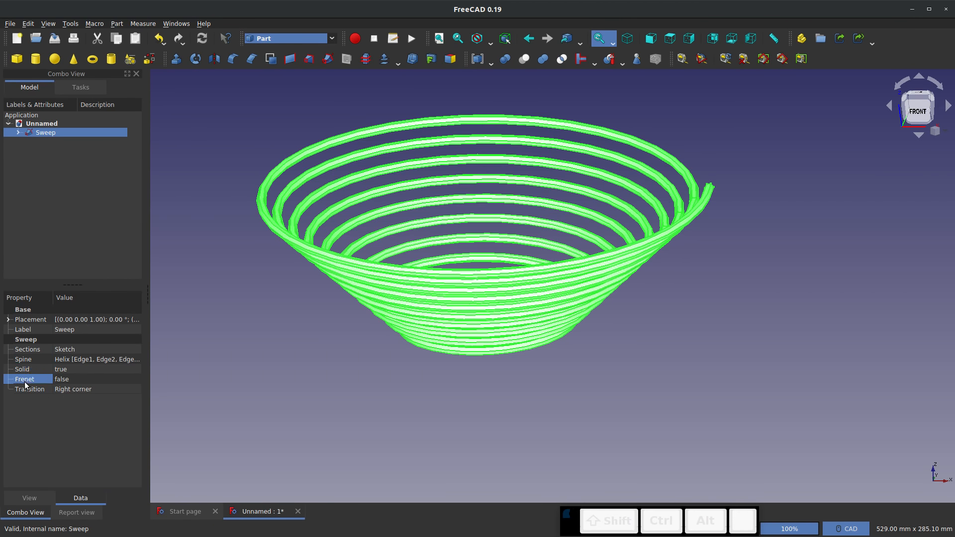
pyautogui.click(132, 380)
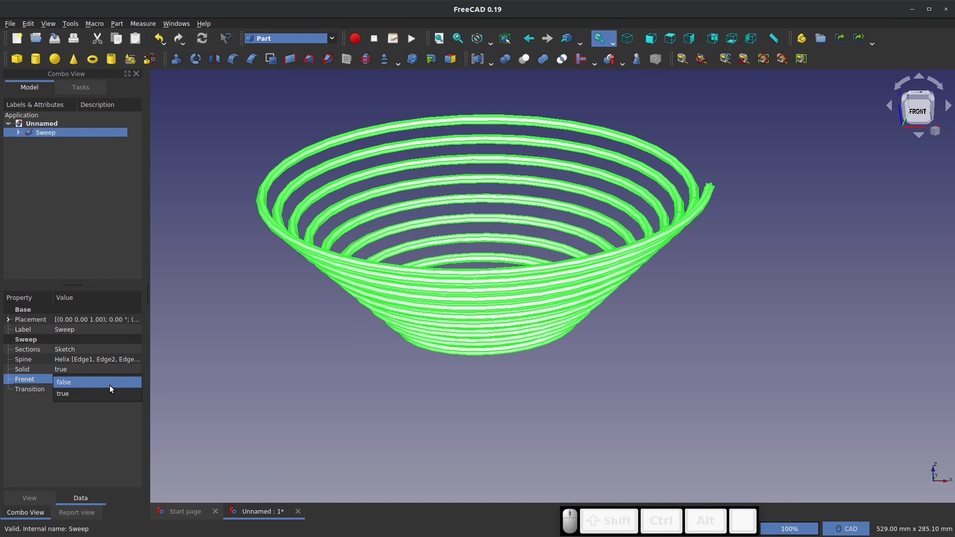
pyautogui.click(90, 393)
pyautogui.click(271, 394)
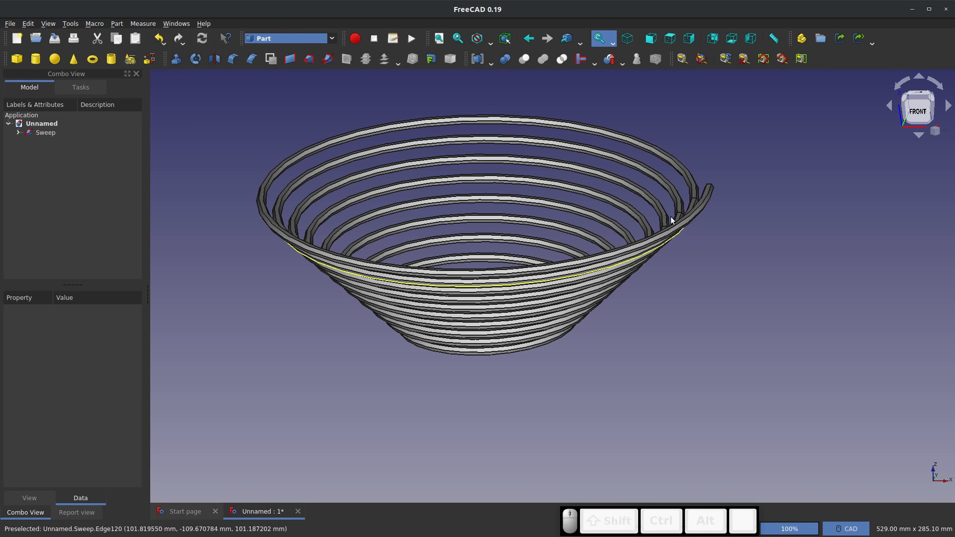
# Examine the upper end and inner coils of the Frenet sweep from several angles
pyautogui.scroll(6, 667, 214)
pyautogui.scroll(-8, 517, 228)
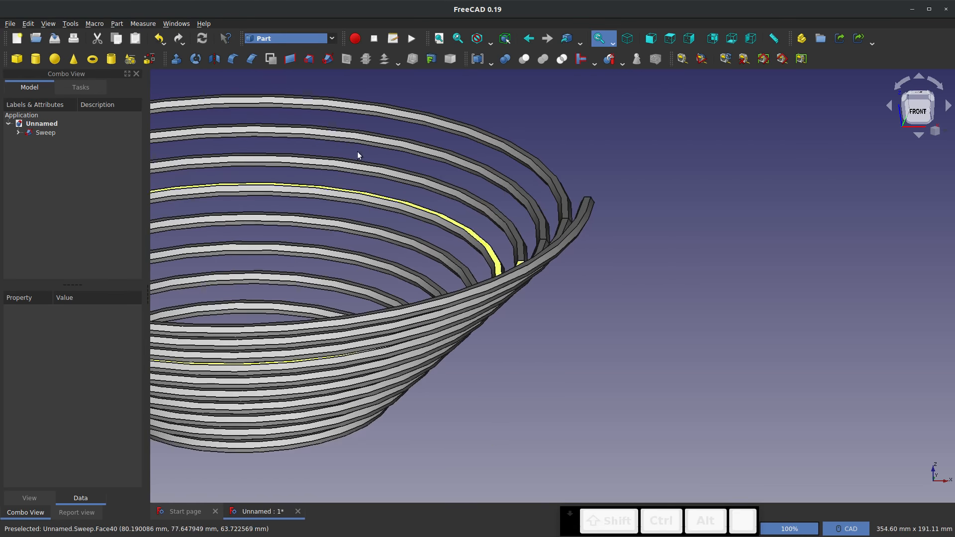
pyautogui.scroll(2, 558, 229)
pyautogui.moveTo(558, 230); pyautogui.dragTo(562, 249, button='middle')
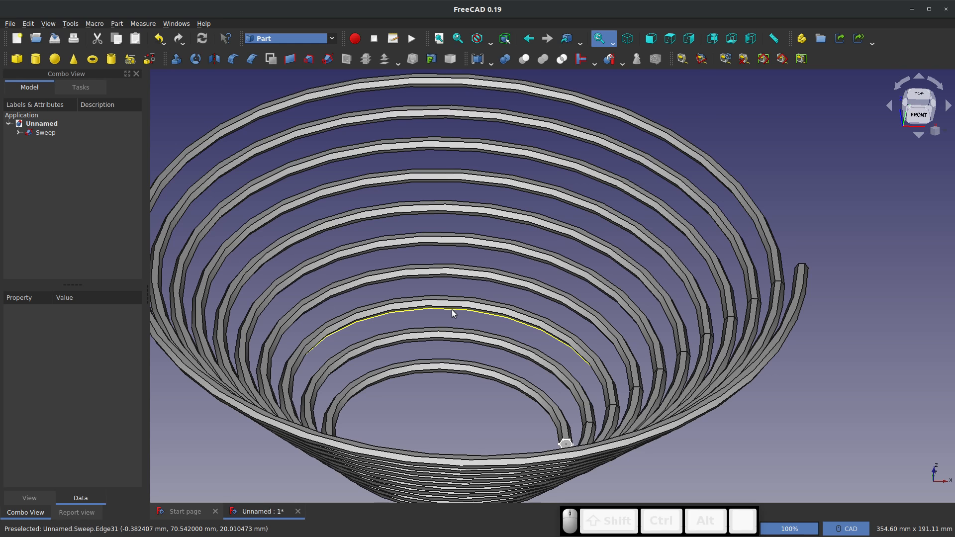
pyautogui.scroll(-6, 451, 310)
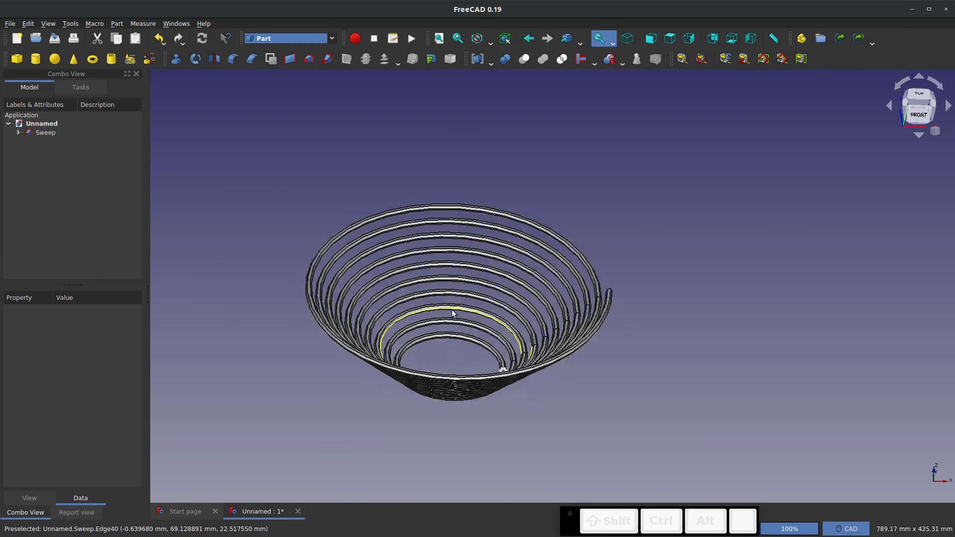
pyautogui.scroll(2, 463, 306)
pyautogui.moveTo(463, 306); pyautogui.dragTo(493, 278, button='middle')
# Review the Create shape options and the list of geometric primitives without creating anything
pyautogui.click(149, 59)
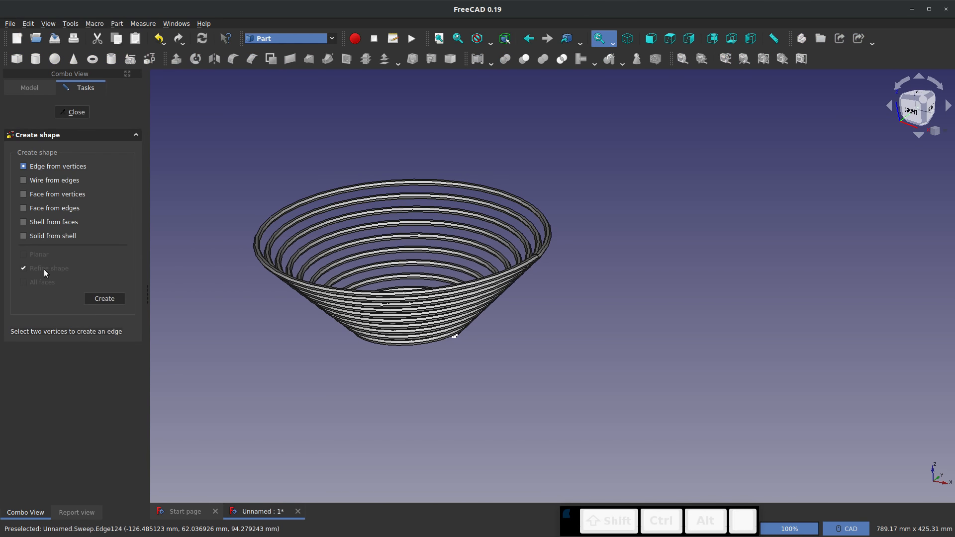
pyautogui.click(71, 113)
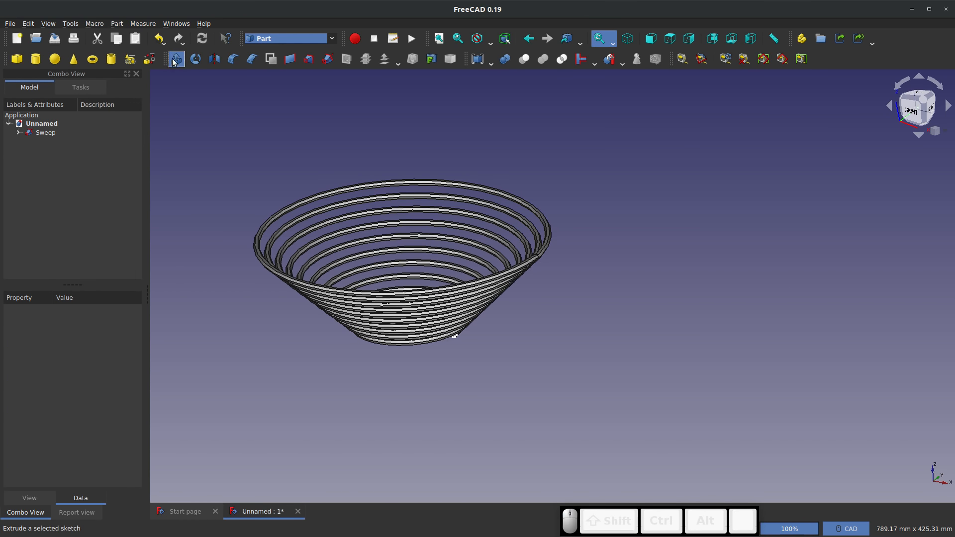
pyautogui.click(147, 61)
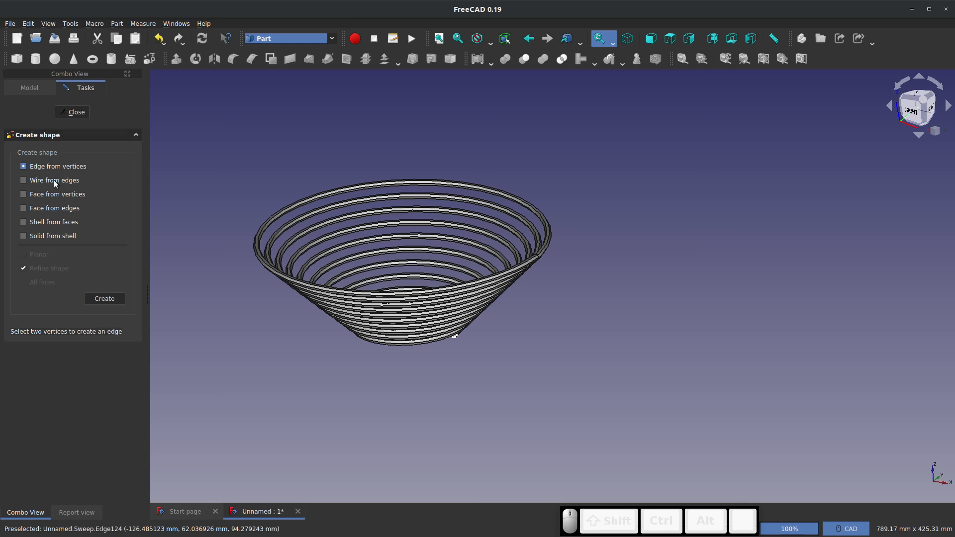
pyautogui.click(73, 112)
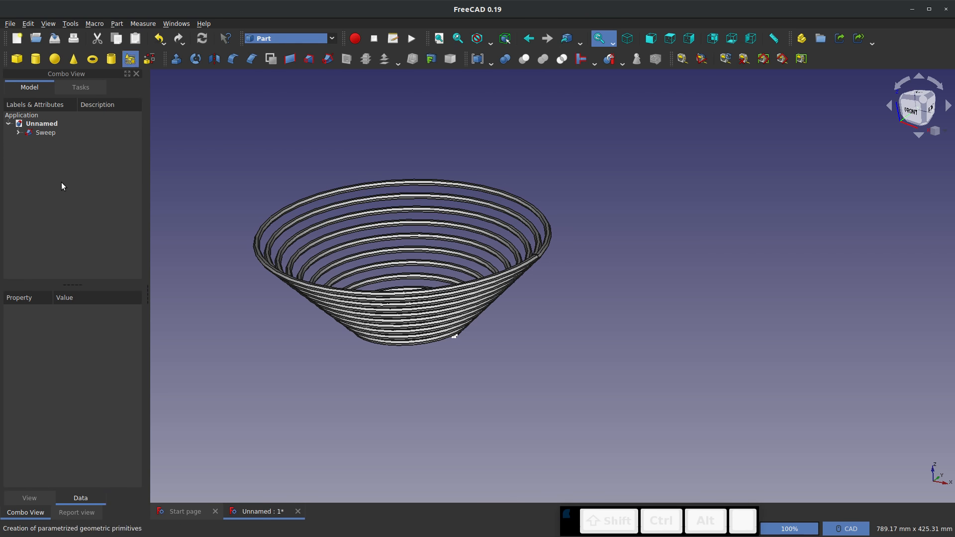
pyautogui.click(57, 157)
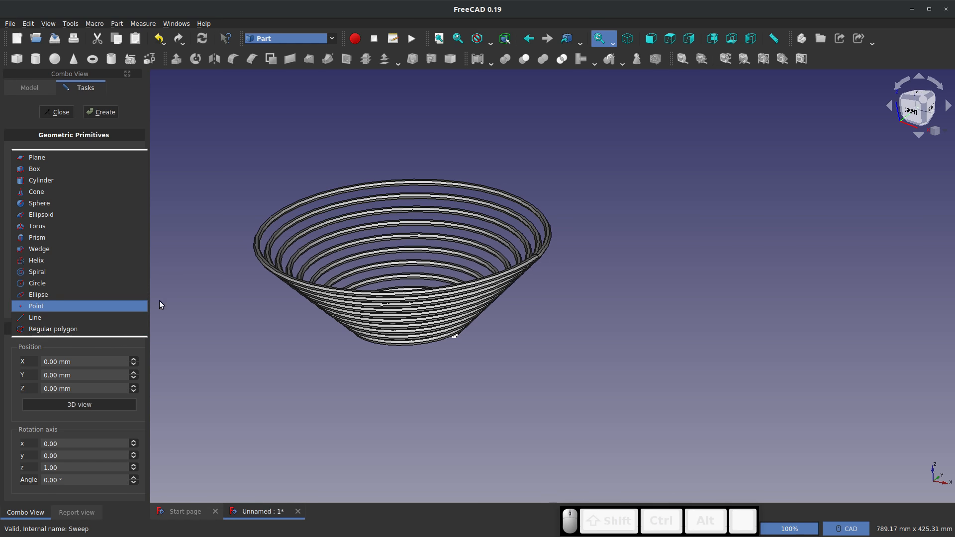
pyautogui.click(184, 247)
pyautogui.click(57, 111)
pyautogui.moveTo(505, 298); pyautogui.dragTo(393, 291, button='middle')
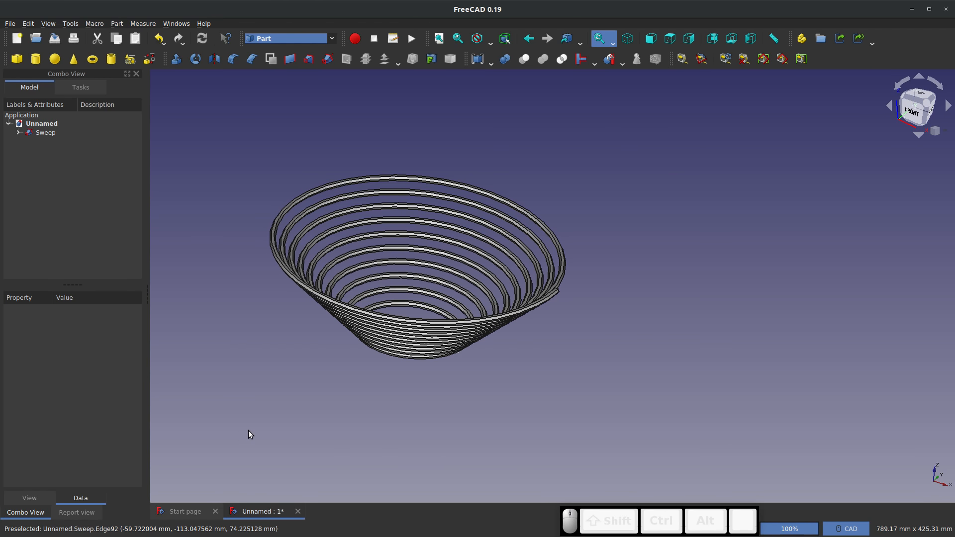
# Save the document as Part Helix Example and close it
pyautogui.click(10, 24)
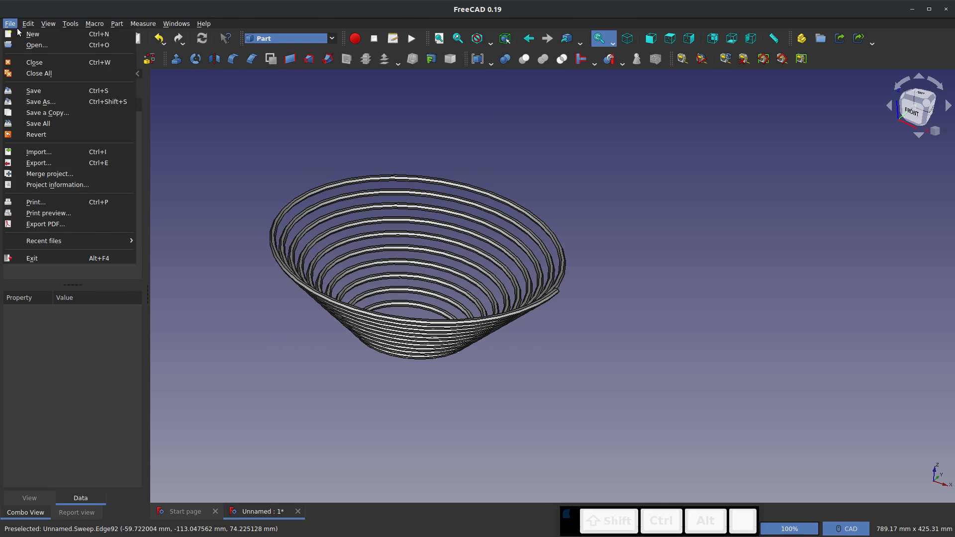
pyautogui.click(43, 97)
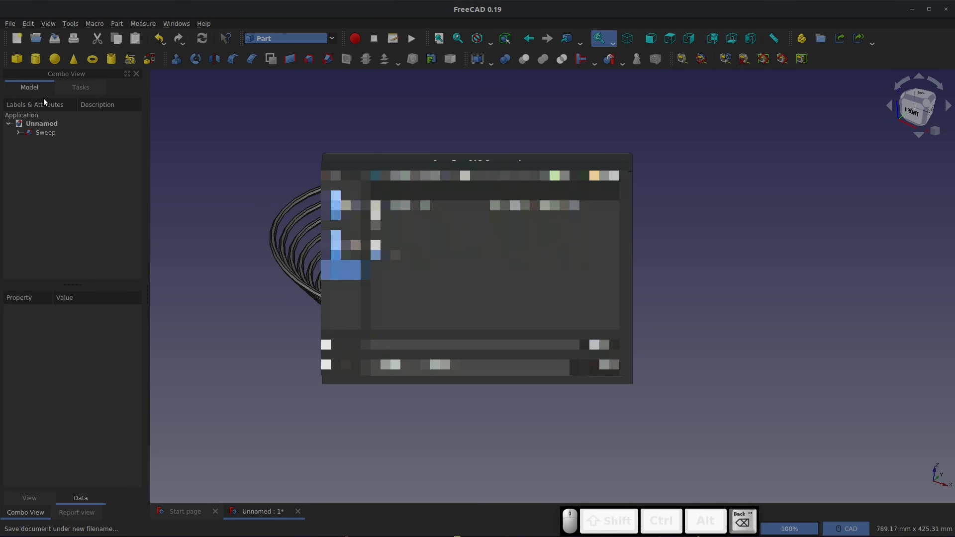
pyautogui.write('AHx')
pyautogui.press('Return')
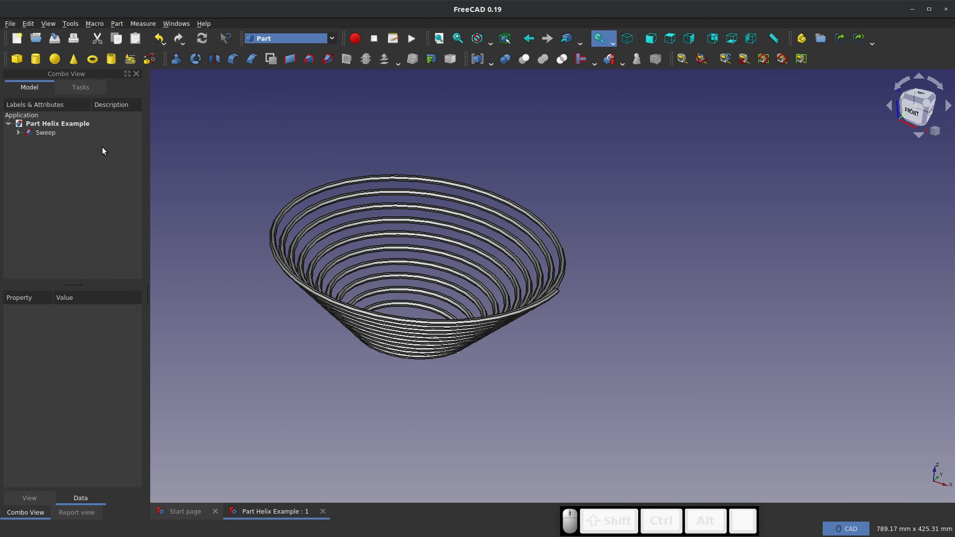
pyautogui.click(320, 512)
# Create a new document and start a sketch on the YZ-Plane in the Sketcher workbench
pyautogui.click(17, 39)
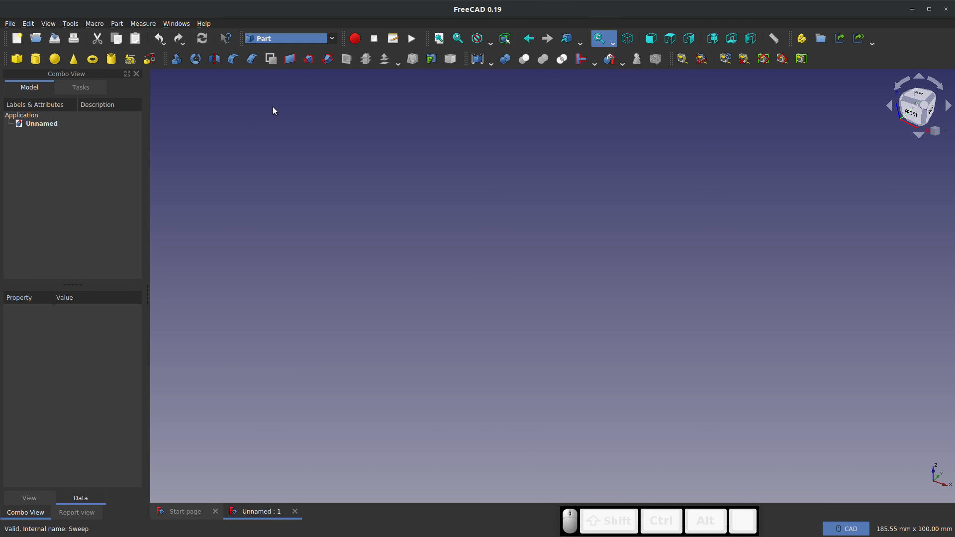
pyautogui.click(285, 38)
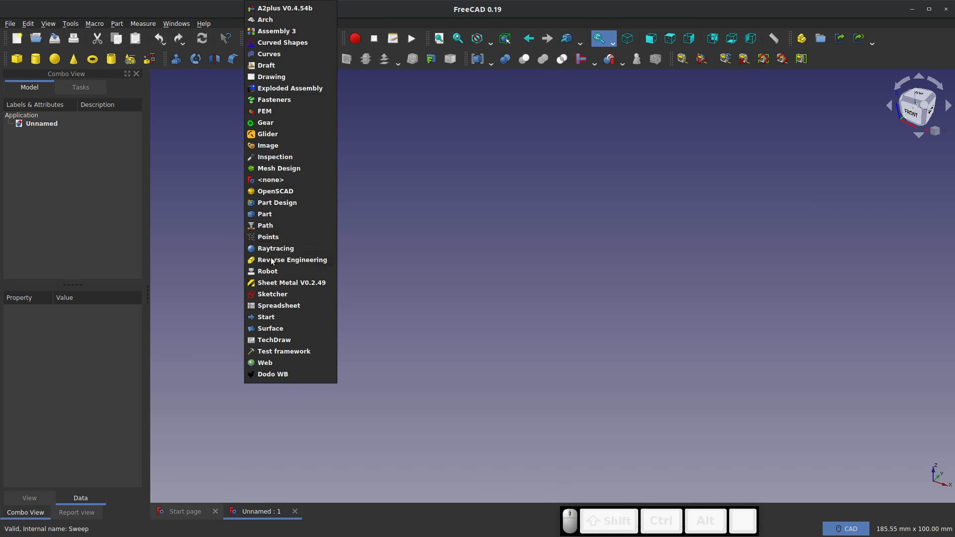
pyautogui.click(280, 297)
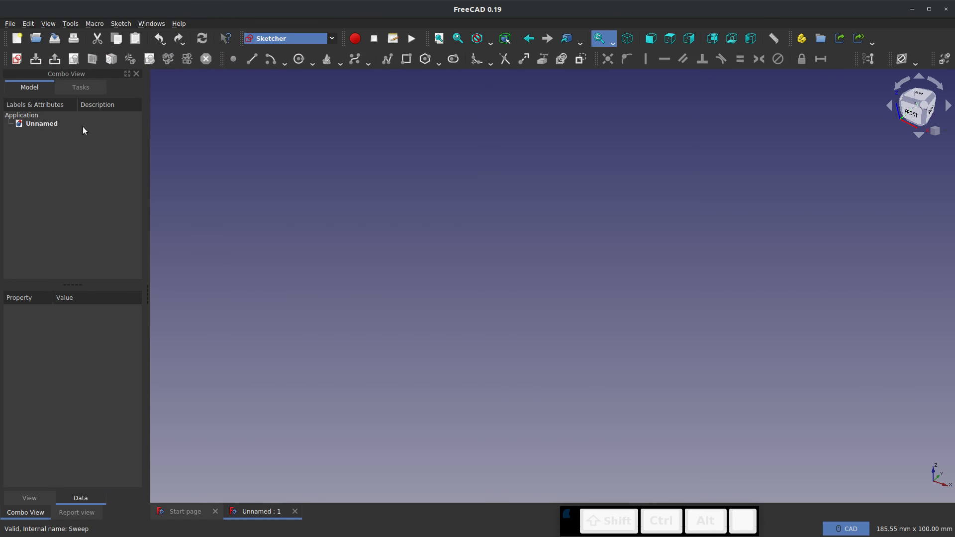
pyautogui.click(17, 59)
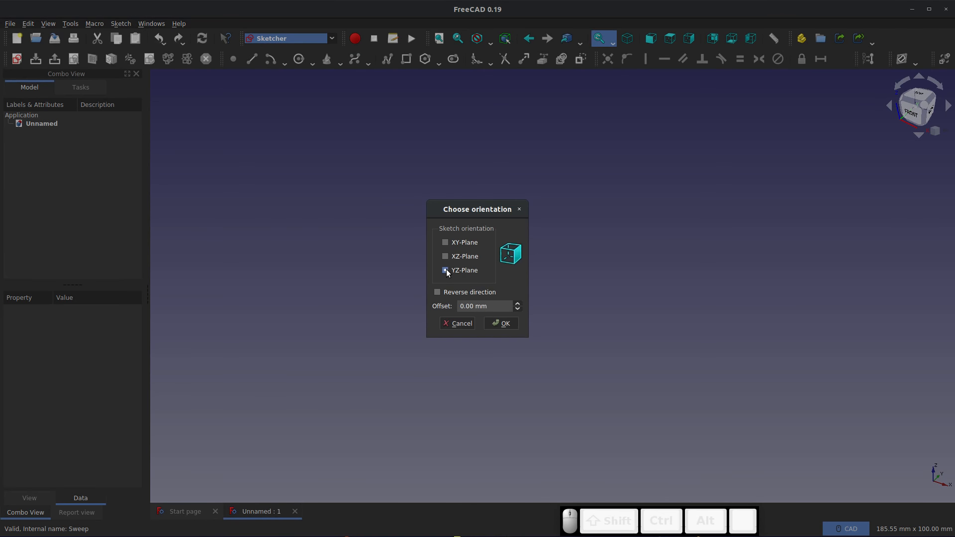
pyautogui.click(504, 323)
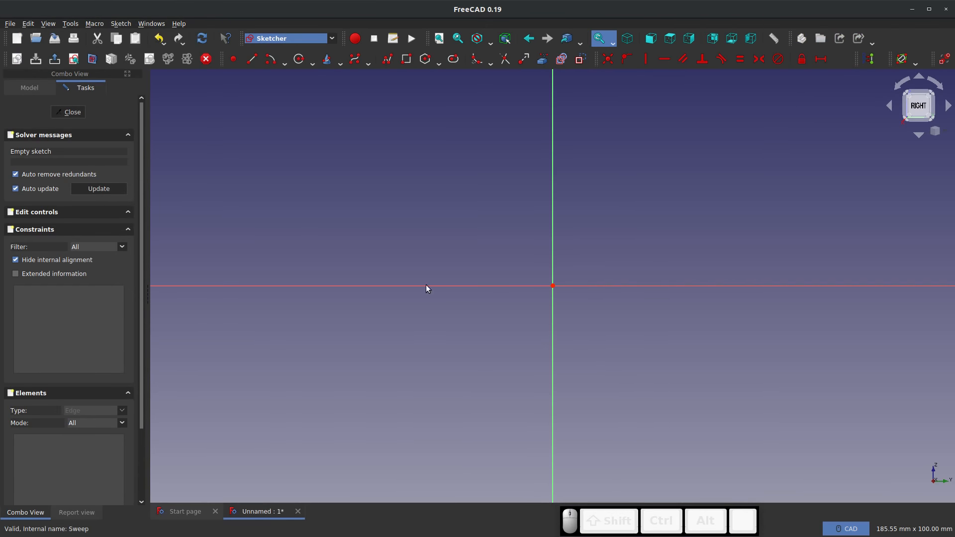
# Sketch an open, wavy B-spline with seven control points, about 175 mm tall, beside the vertical axis on its negative side
pyautogui.scroll(-3, 452, 260)
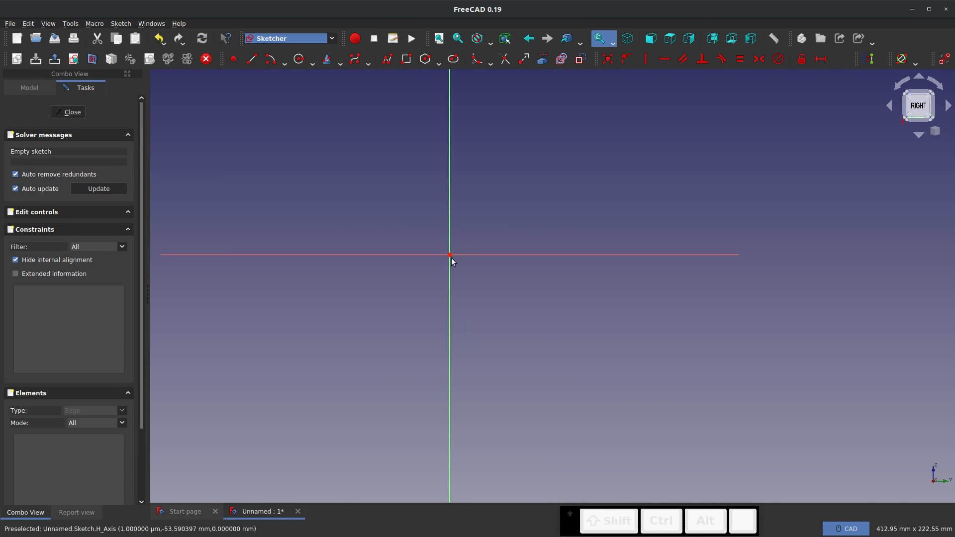
pyautogui.click(354, 59)
pyautogui.click(330, 427)
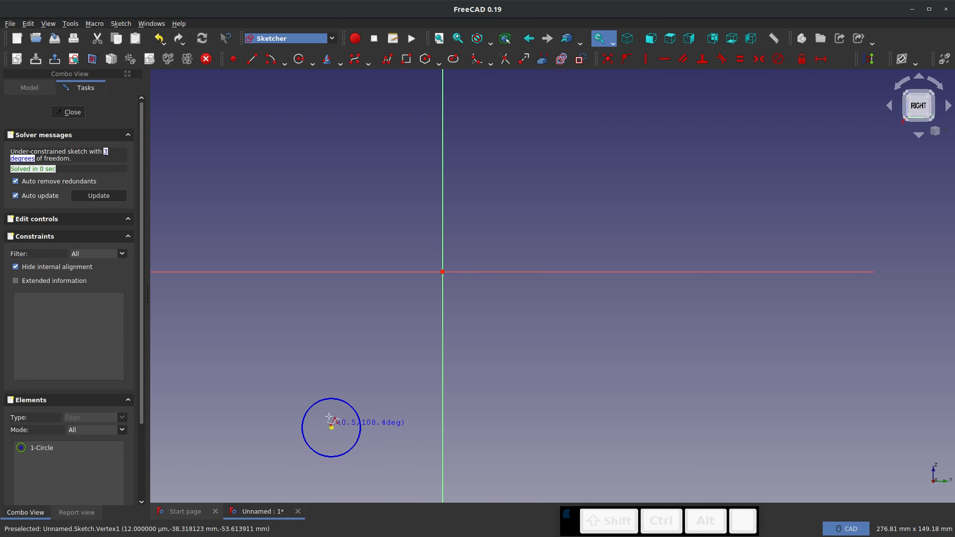
pyautogui.click(386, 361)
pyautogui.click(319, 320)
pyautogui.click(393, 215)
pyautogui.click(268, 143)
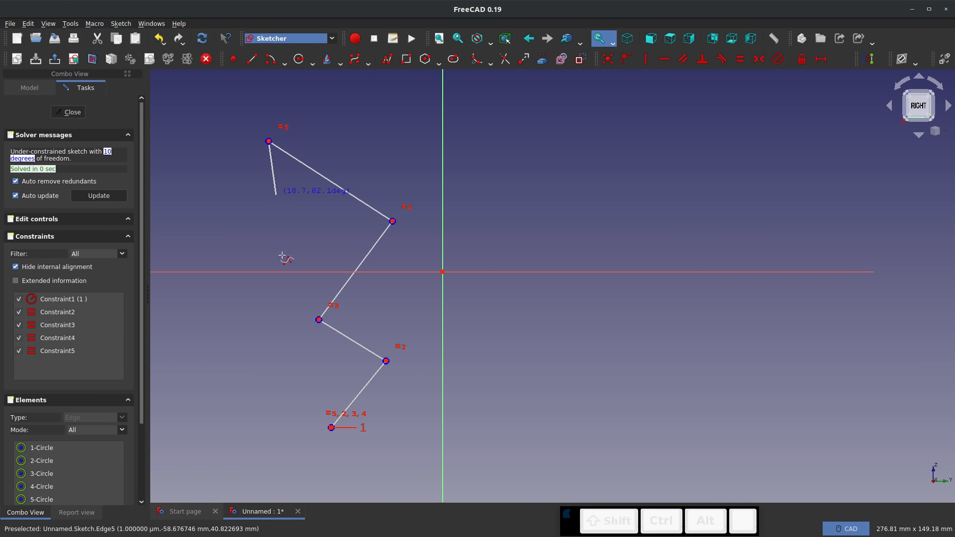
pyautogui.scroll(-5, 277, 370)
pyautogui.click(315, 217)
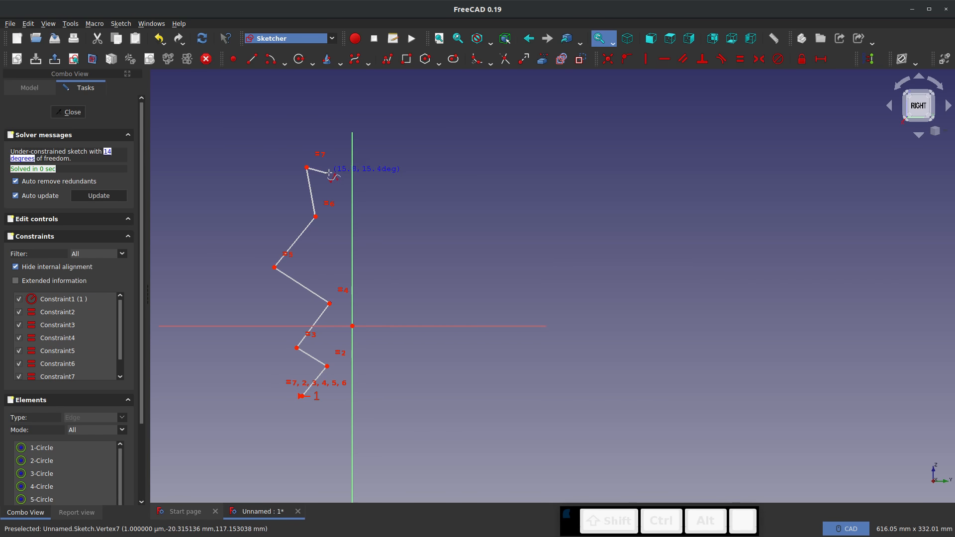
pyautogui.click(307, 168)
pyautogui.press('Escape')
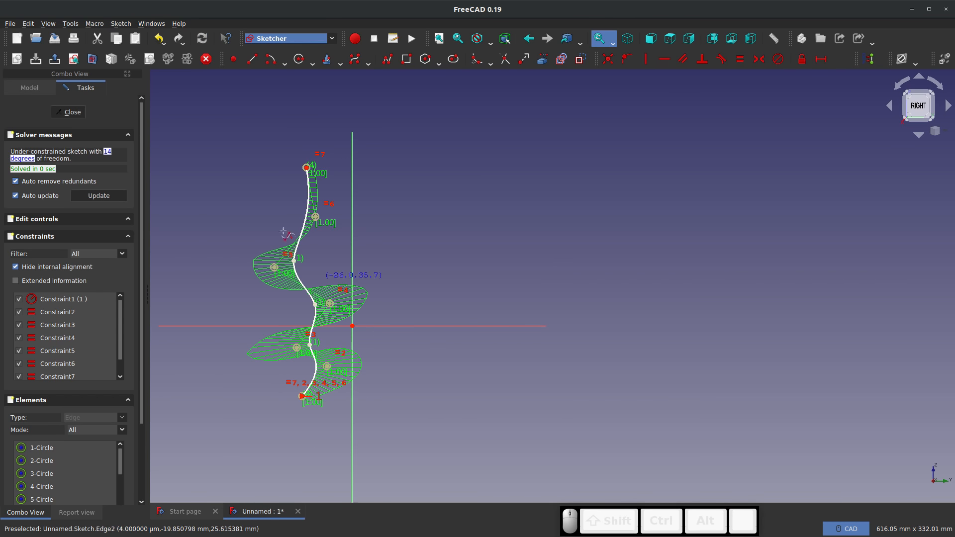
# Close the profile with horizontal lines from both B-spline ends and a vertical line about 176 mm long, and leave the sketch
pyautogui.click(252, 59)
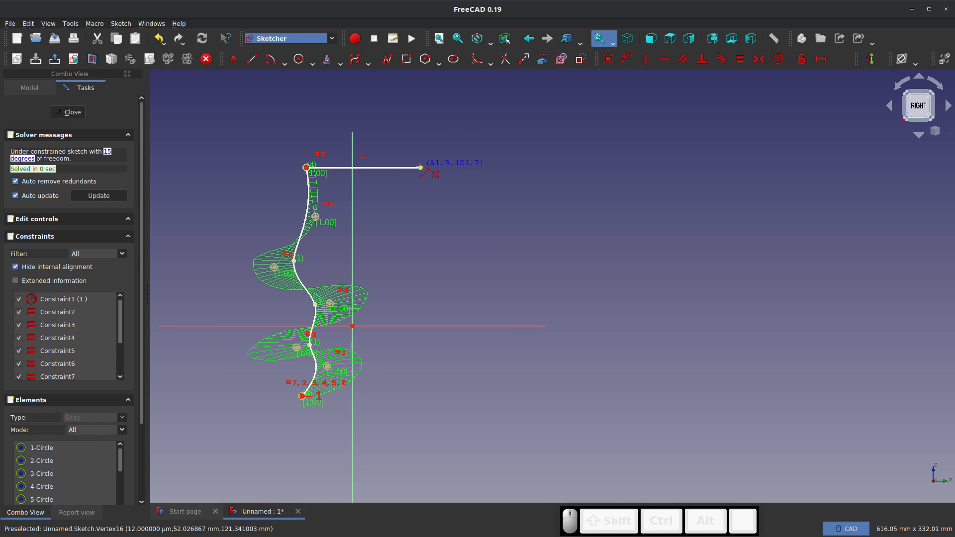
pyautogui.click(420, 167)
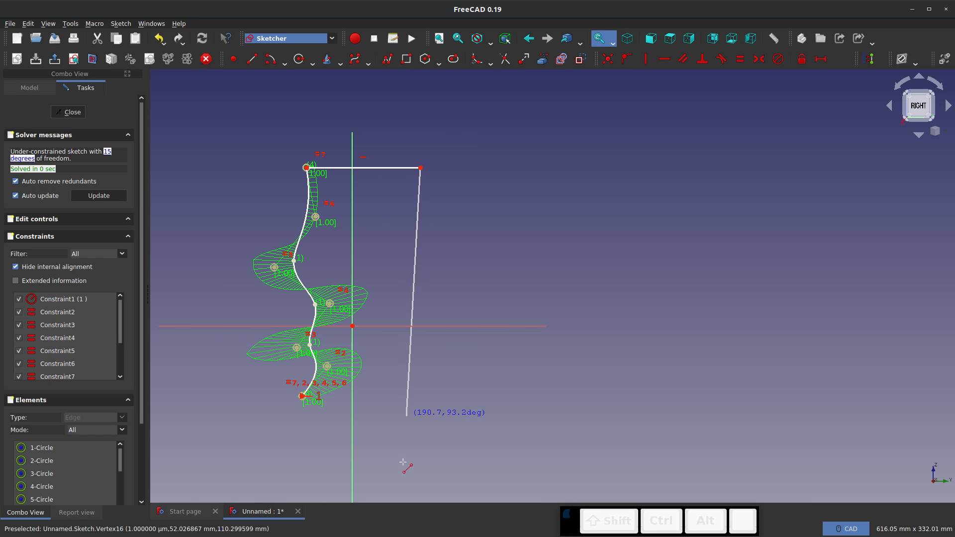
pyautogui.click(420, 400)
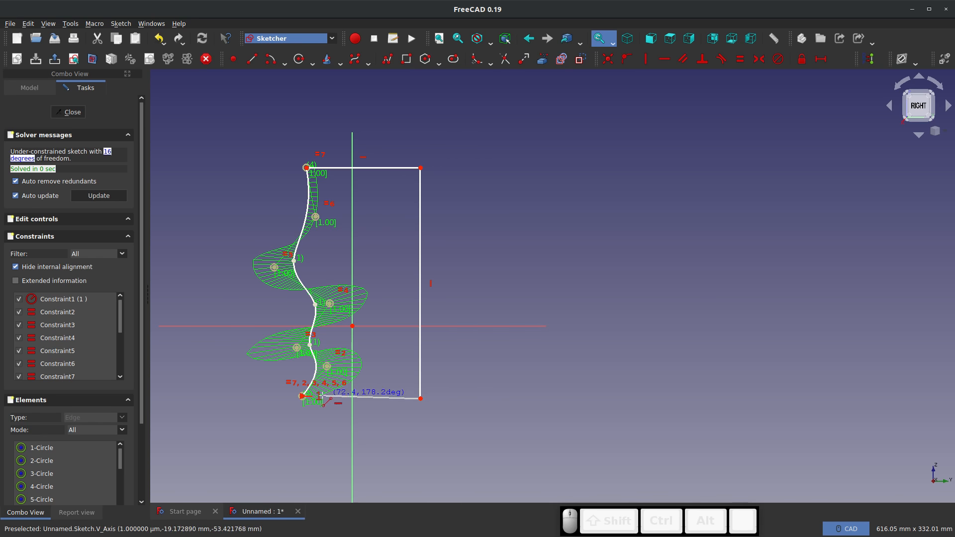
pyautogui.scroll(5, 304, 397)
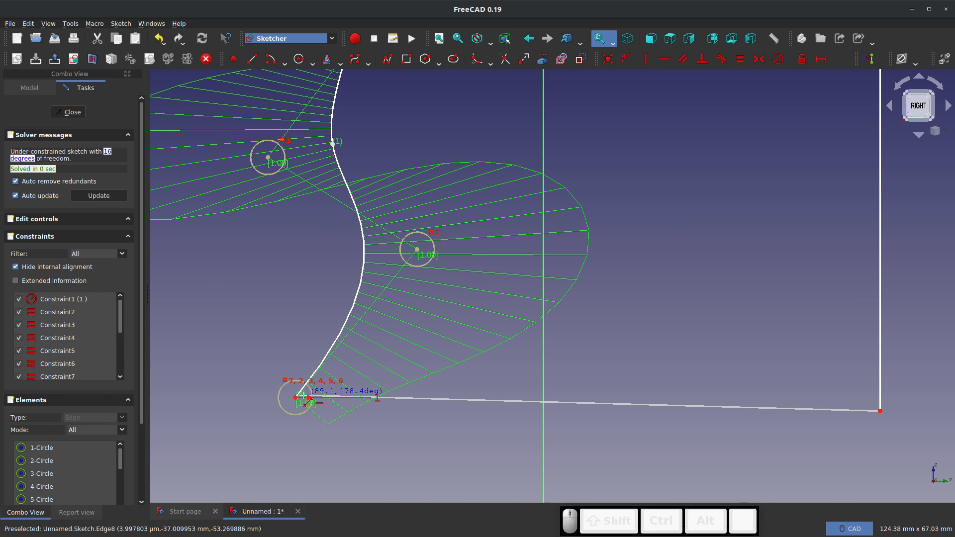
pyautogui.click(297, 397)
pyautogui.scroll(-5, 258, 422)
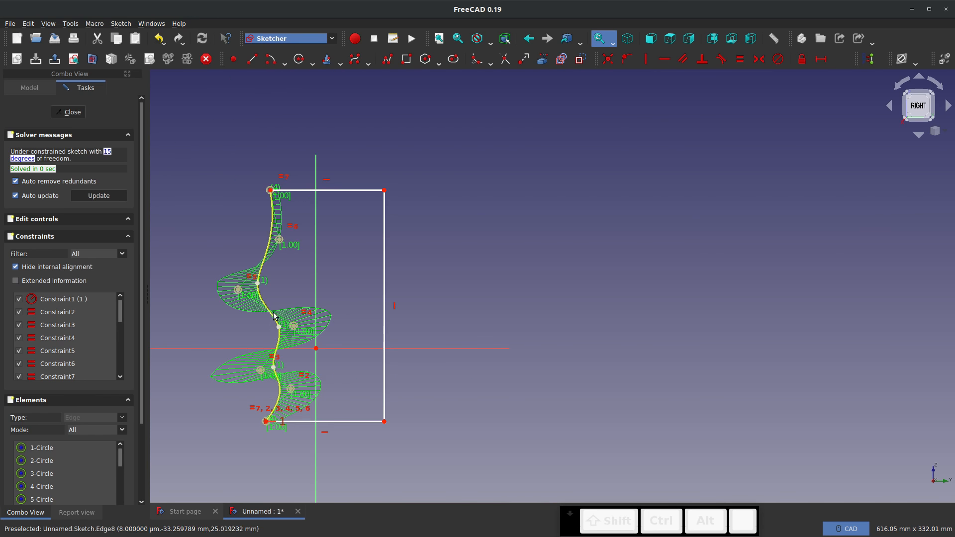
pyautogui.press('Escape')
pyautogui.click(70, 112)
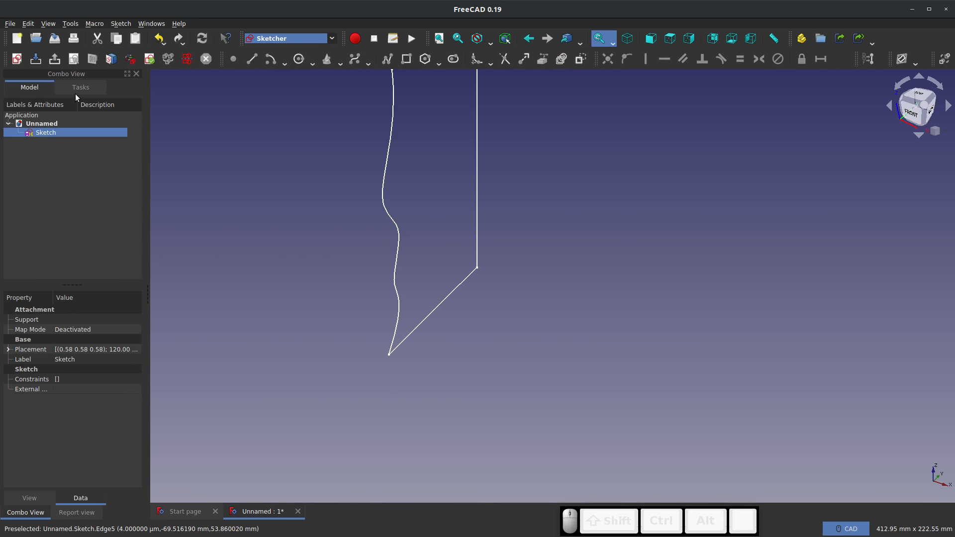
# Switch to the Part workbench and extrude the sketch 50 mm along its normal as a solid
pyautogui.scroll(-4, 358, 304)
pyautogui.scroll(2, 415, 235)
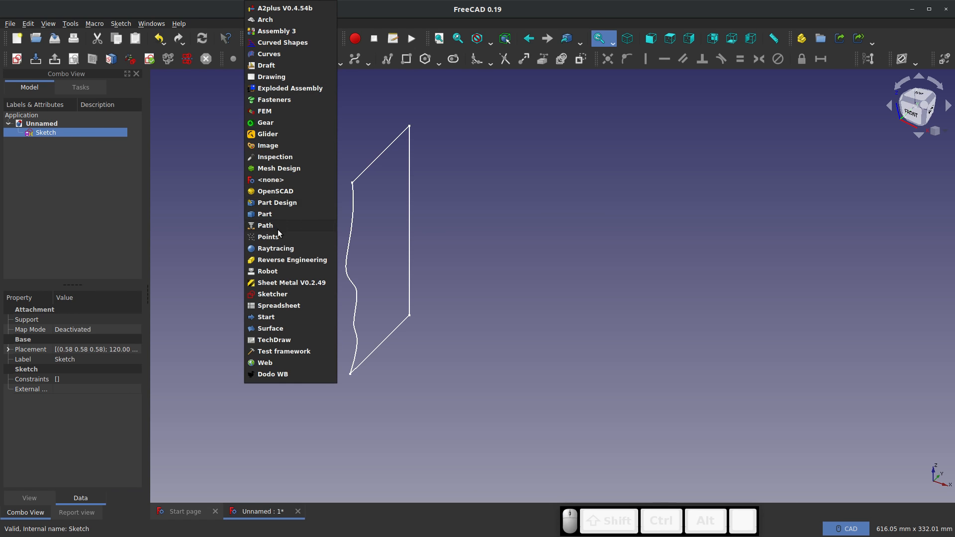
pyautogui.click(265, 213)
pyautogui.click(176, 59)
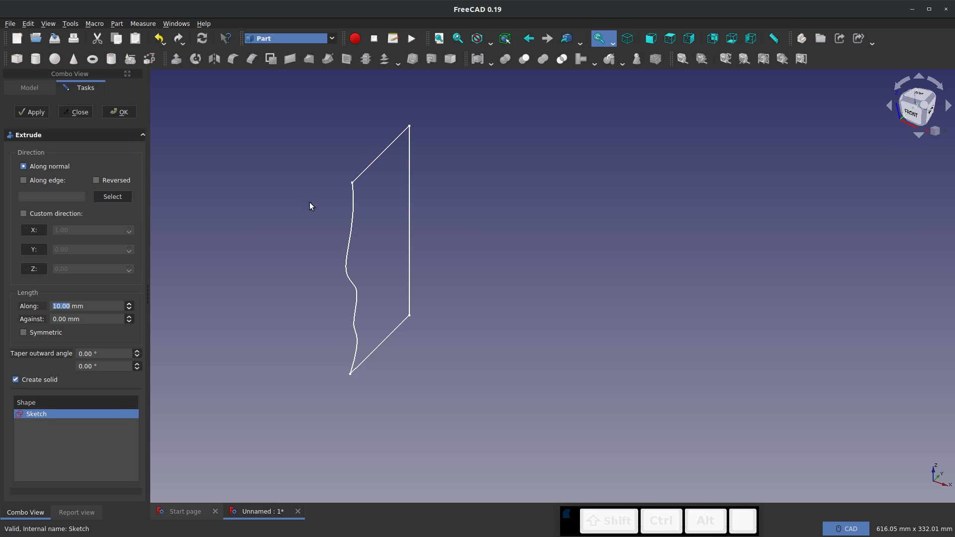
pyautogui.write('50')
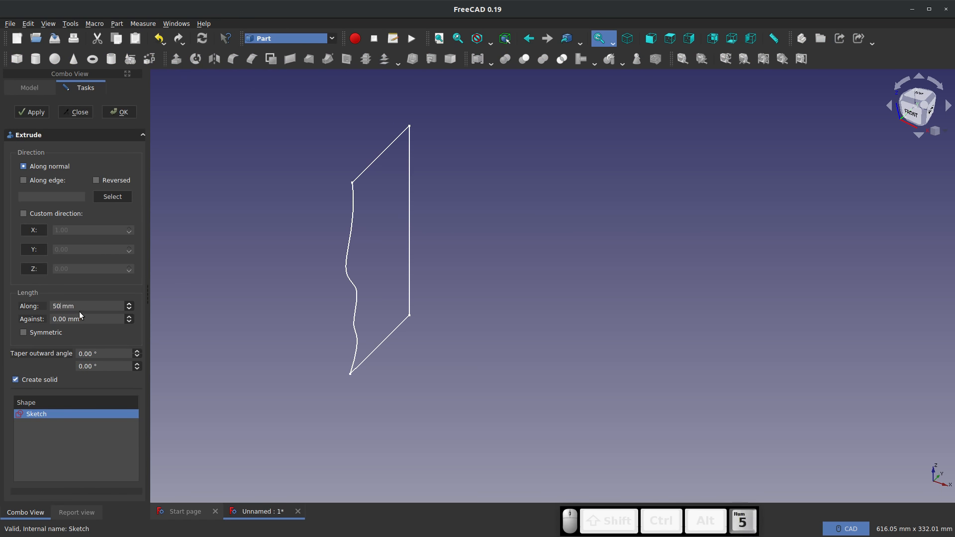
pyautogui.click(114, 117)
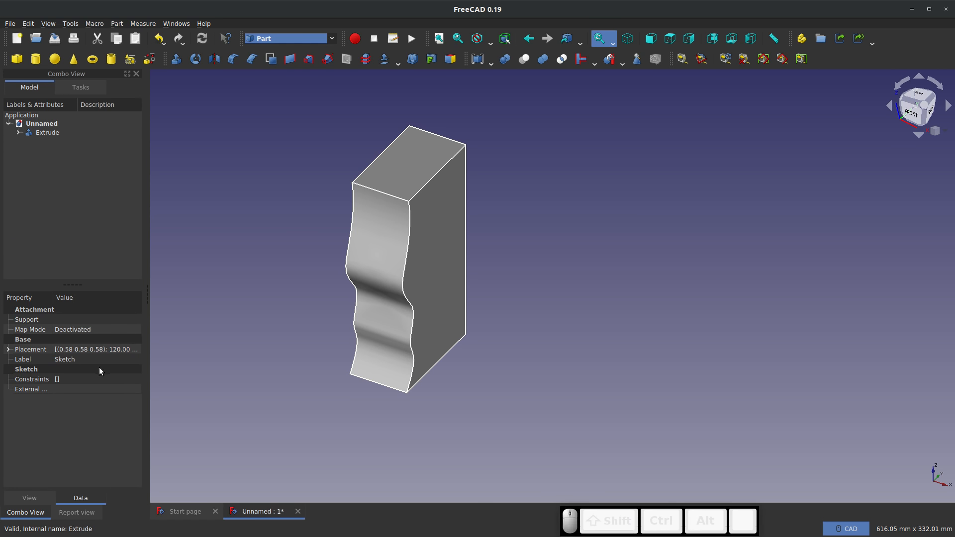
# Set the extrusion's forward length to 200 mm and inspect the wavy front face of the widened block
pyautogui.click(44, 133)
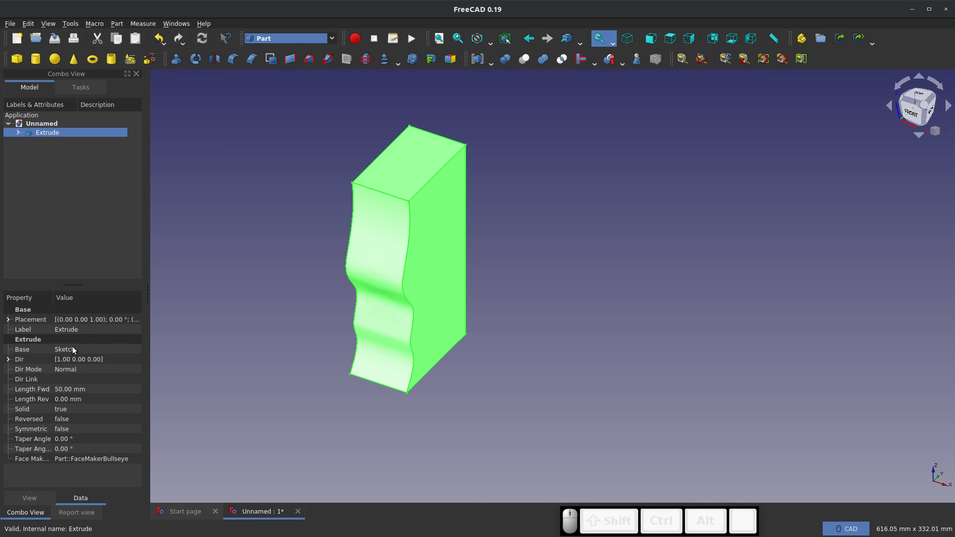
pyautogui.click(74, 388)
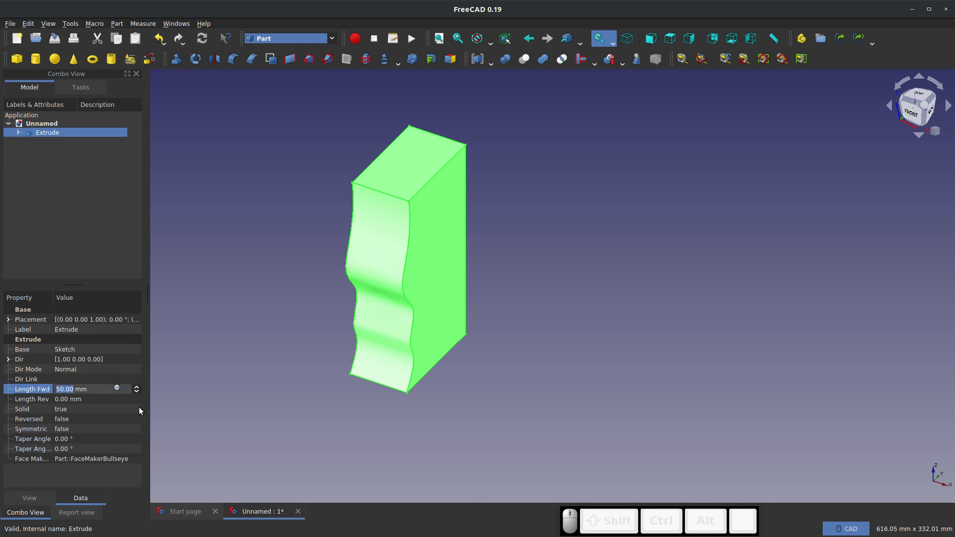
pyautogui.write('200')
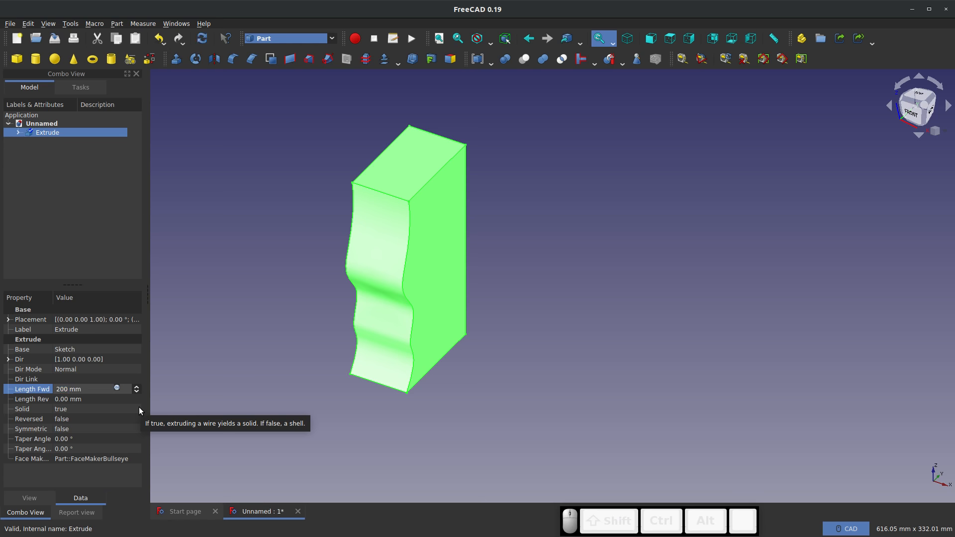
pyautogui.press('Return')
pyautogui.click(232, 276)
pyautogui.moveTo(362, 332); pyautogui.dragTo(481, 324, button='middle')
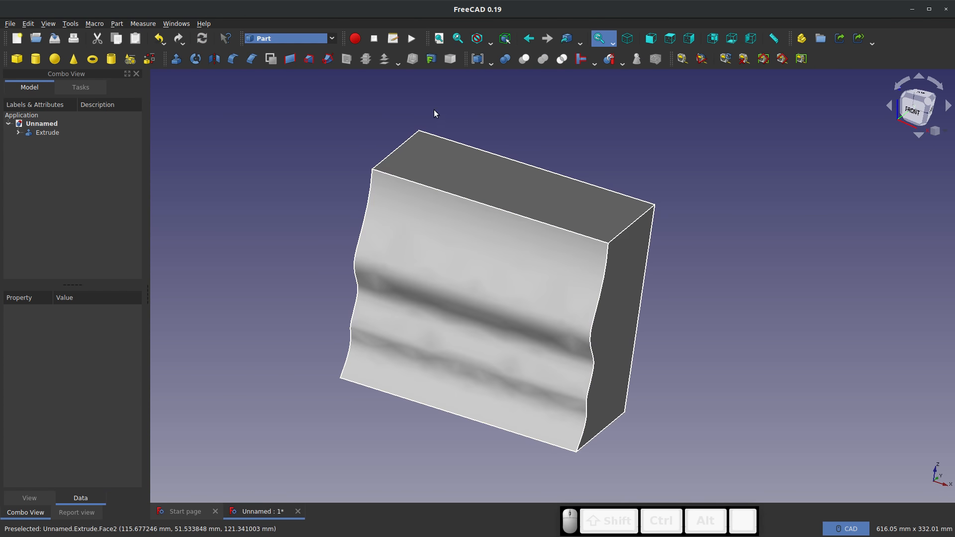
pyautogui.moveTo(435, 118); pyautogui.dragTo(454, 352, button='middle')
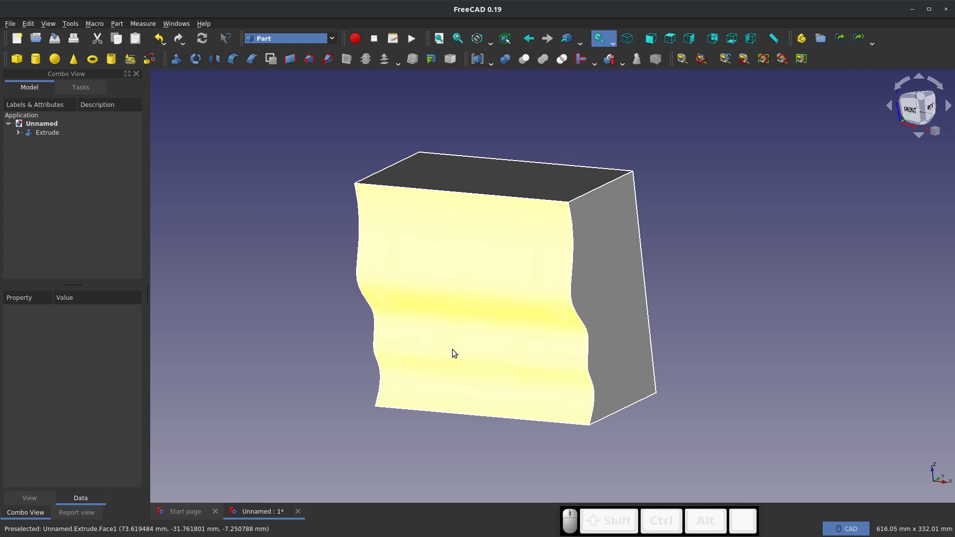
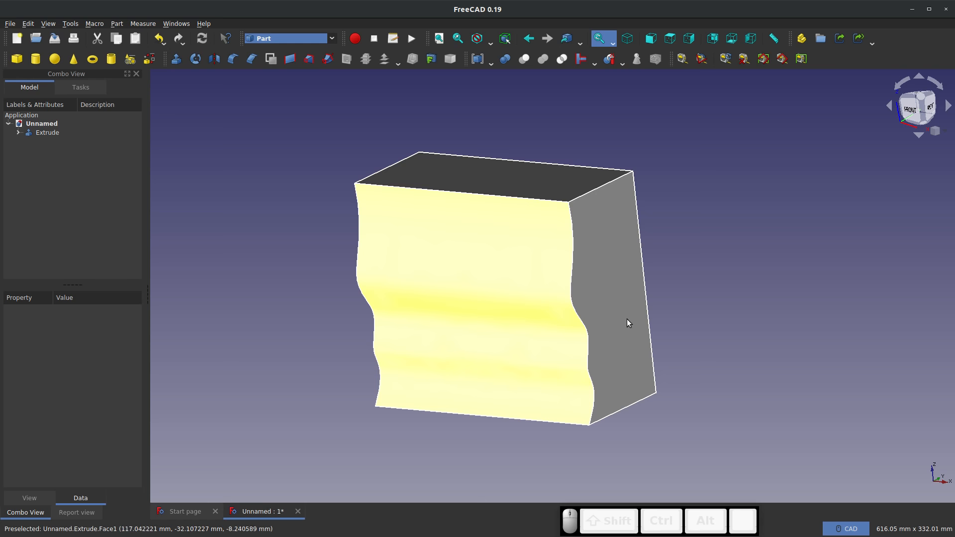
# Switch to the Sketcher workbench, create an empty sketch on the XZ-Plane with a 100 mm offset, and leave it
pyautogui.click(332, 39)
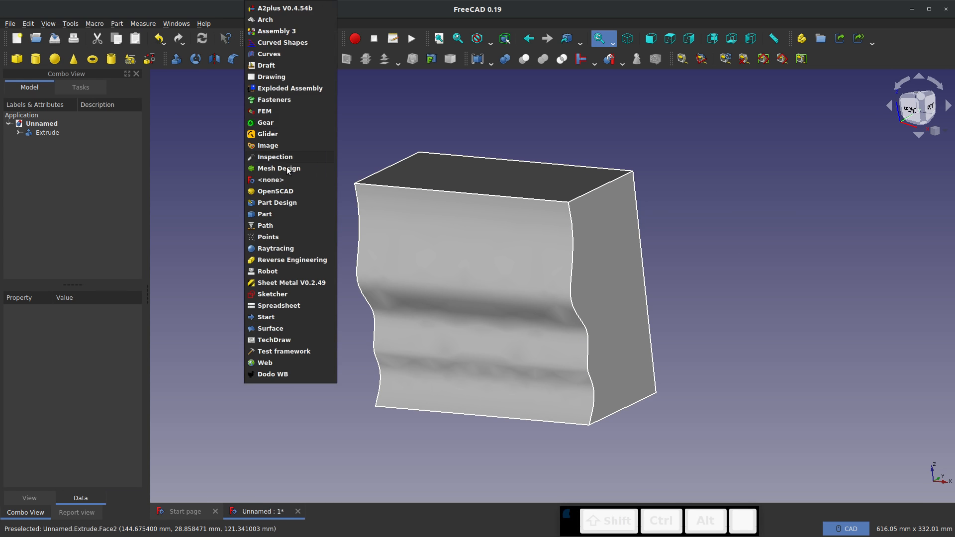
pyautogui.click(292, 298)
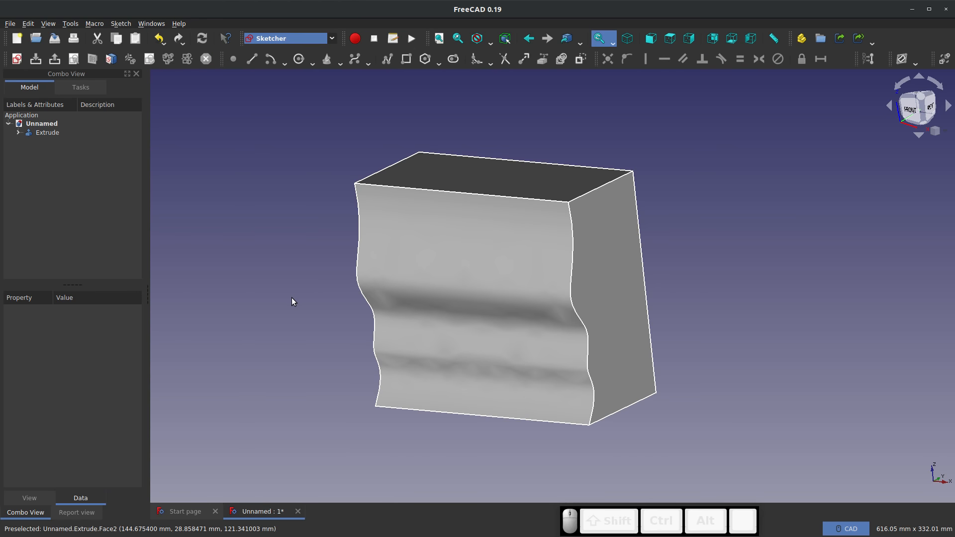
pyautogui.click(17, 61)
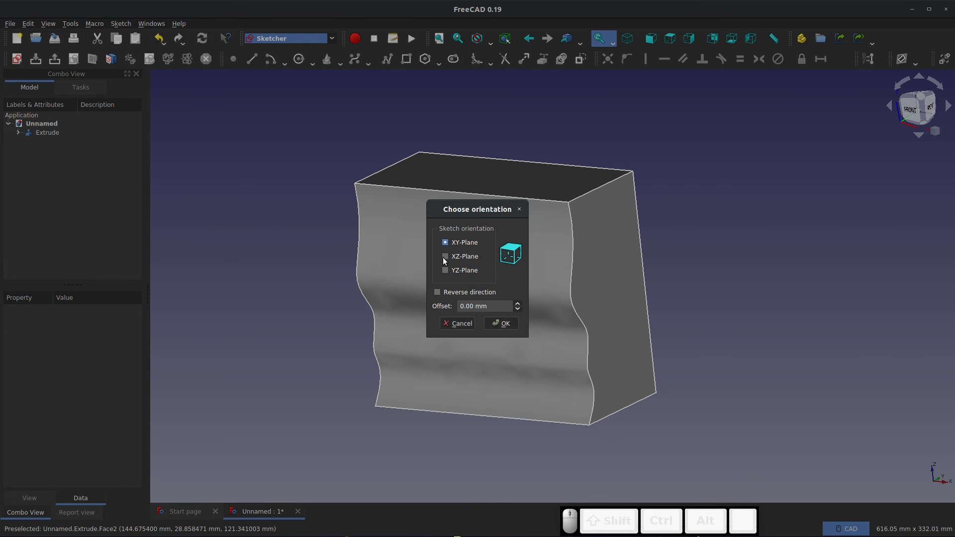
pyautogui.click(444, 258)
pyautogui.moveTo(500, 307); pyautogui.dragTo(301, 272)
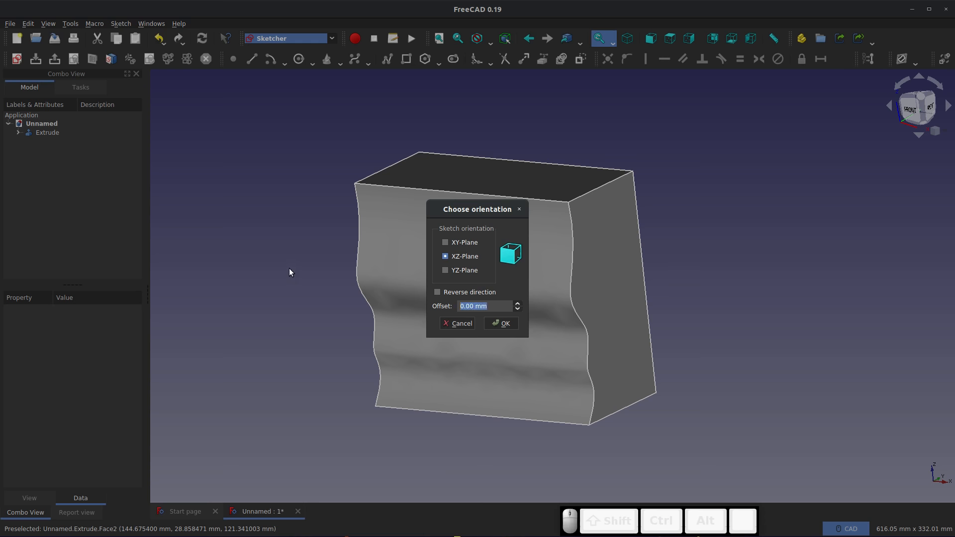
pyautogui.write('50')
pyautogui.press('BackSpace')
pyautogui.press('BackSpace')
pyautogui.write('100')
pyautogui.click(500, 324)
pyautogui.moveTo(501, 324)
pyautogui.mouseDown(button='middle')
pyautogui.moveTo(596, 336)
pyautogui.moveTo(771, 320)
pyautogui.moveTo(687, 315)
pyautogui.moveTo(22, 71)
pyautogui.mouseUp(button='middle')
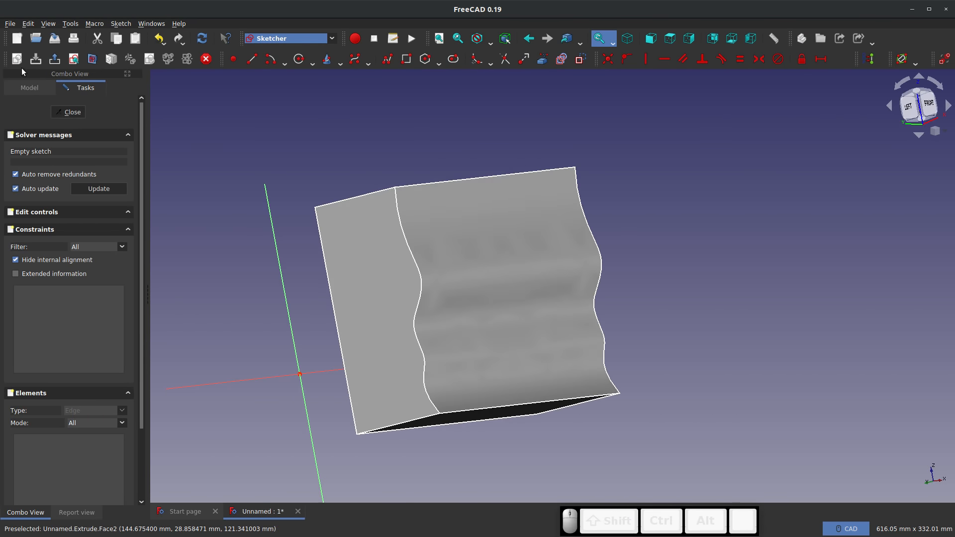
pyautogui.click(61, 113)
# Set the y position of the new sketch's placement to -100 mm so its plane lies in front of the wavy face
pyautogui.rightClick(36, 143)
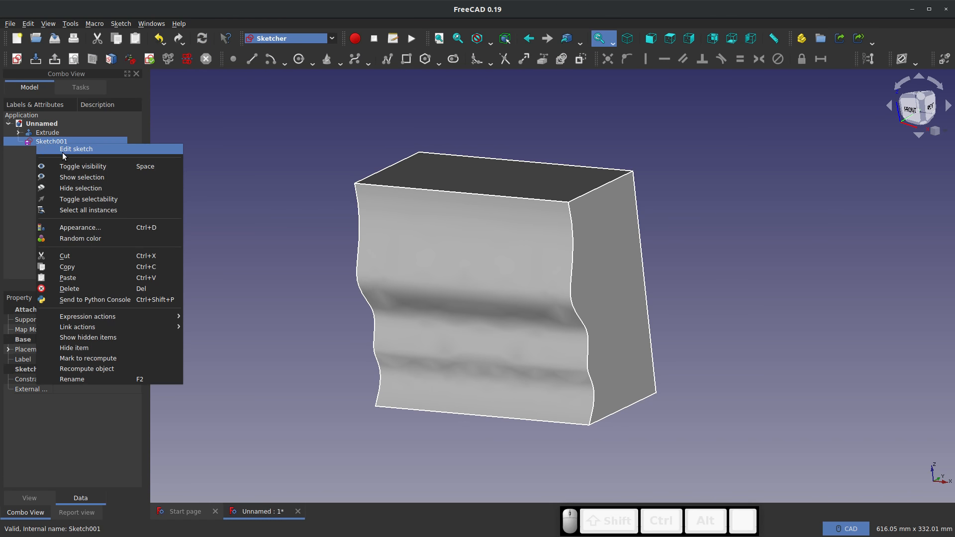
pyautogui.click(13, 397)
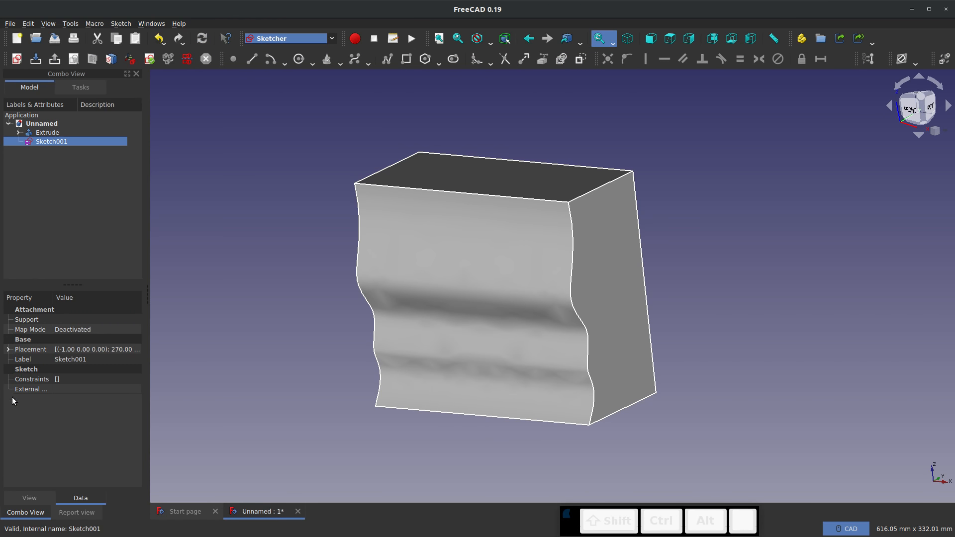
pyautogui.doubleClick(22, 351)
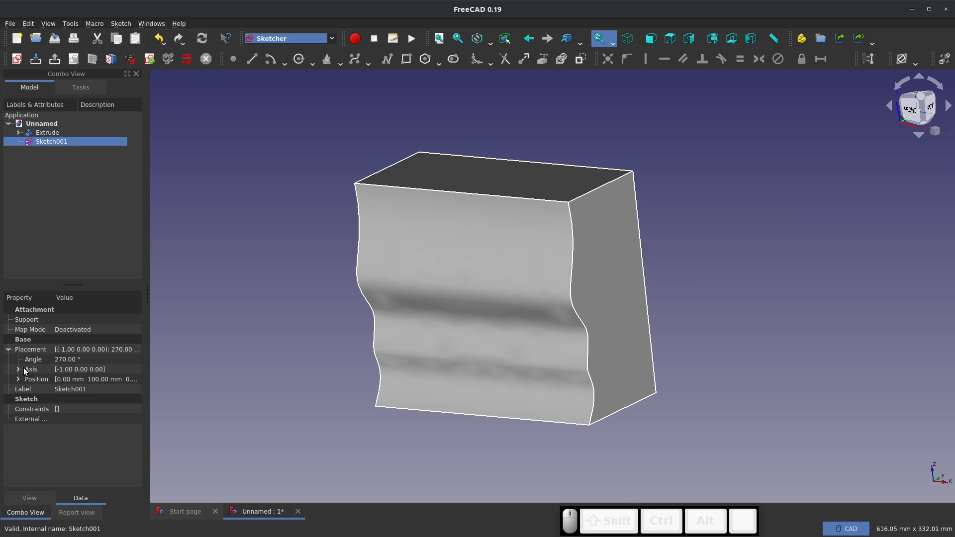
pyautogui.click(19, 379)
pyautogui.click(52, 401)
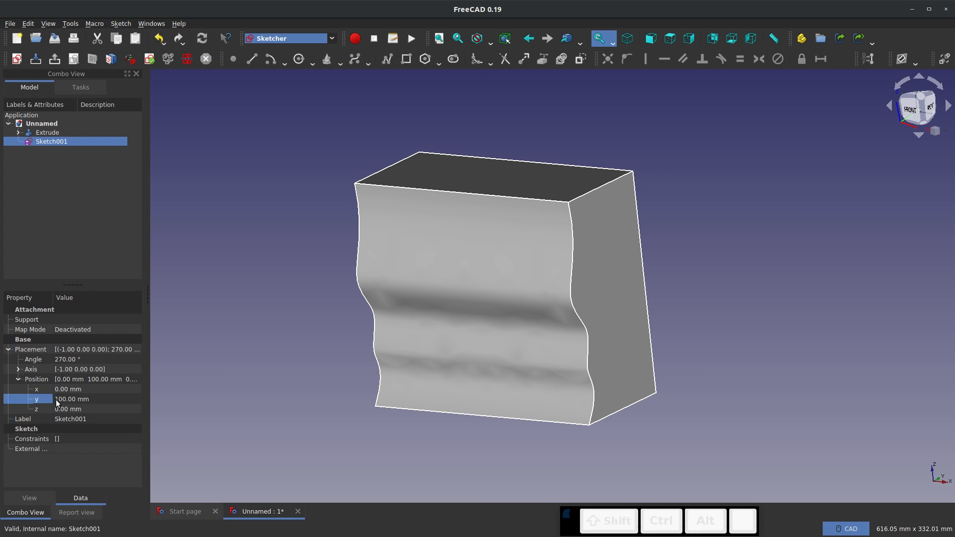
pyautogui.click(56, 401)
pyautogui.press('Left')
pyautogui.press('Left')
pyautogui.press('Left')
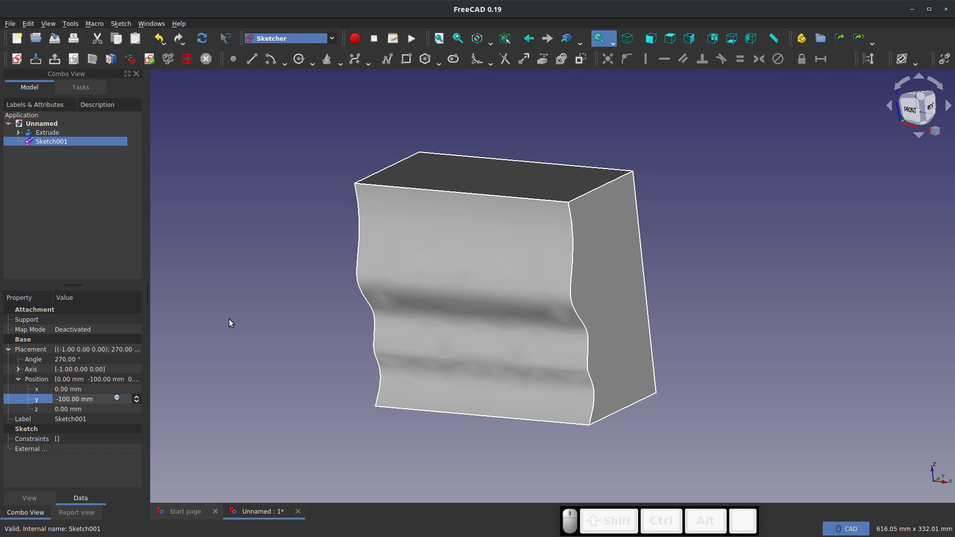
pyautogui.click(188, 301)
# Sketch a hexagon about 90 mm across flats in front of the wavy face, check its placement, and leave the sketch
pyautogui.doubleClick(51, 141)
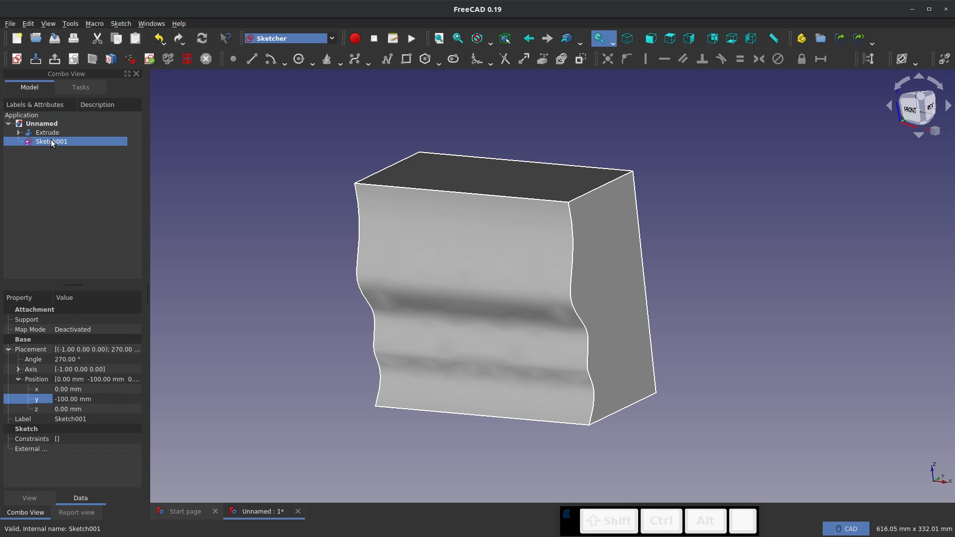
pyautogui.moveTo(268, 280)
pyautogui.mouseDown(button='middle')
pyautogui.moveTo(370, 303)
pyautogui.moveTo(513, 296)
pyautogui.moveTo(394, 264)
pyautogui.moveTo(174, 258)
pyautogui.moveTo(74, 273)
pyautogui.moveTo(145, 293)
pyautogui.moveTo(213, 292)
pyautogui.moveTo(754, 216)
pyautogui.mouseUp(button='middle')
pyautogui.click(924, 101)
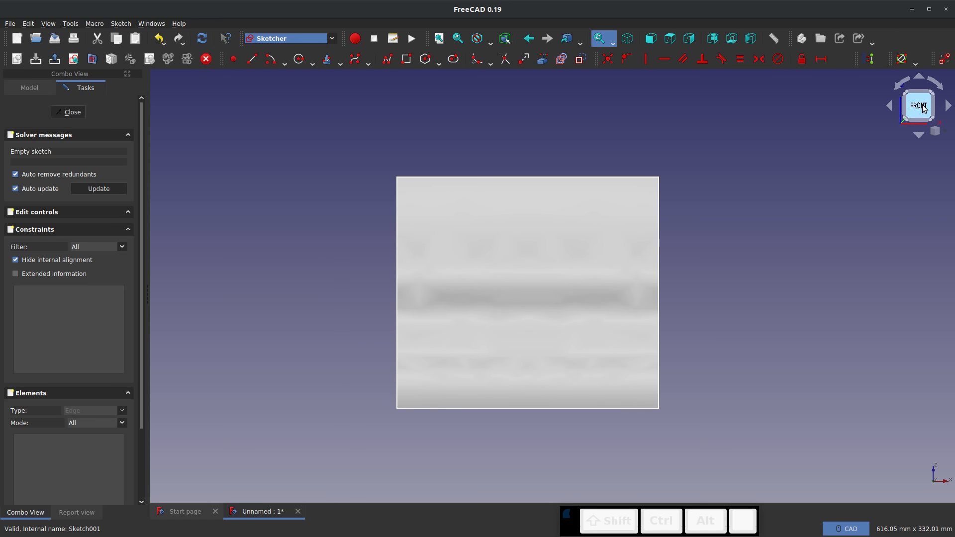
pyautogui.click(425, 59)
pyautogui.click(580, 328)
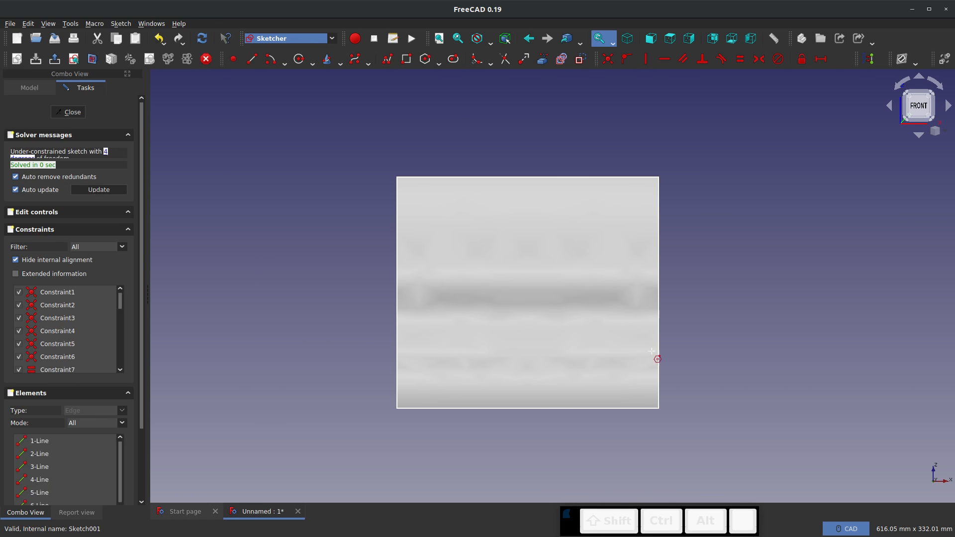
pyautogui.moveTo(690, 317); pyautogui.dragTo(653, 327, button='middle')
pyautogui.moveTo(460, 243)
pyautogui.mouseDown(button='middle')
pyautogui.moveTo(496, 241)
pyautogui.moveTo(502, 199)
pyautogui.mouseUp(button='middle')
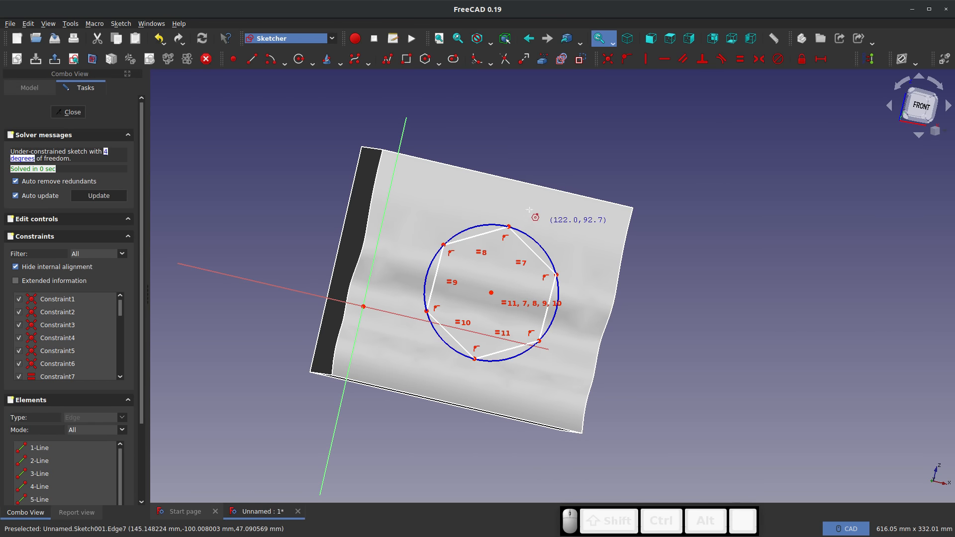
pyautogui.moveTo(464, 159); pyautogui.dragTo(557, 291, button='middle')
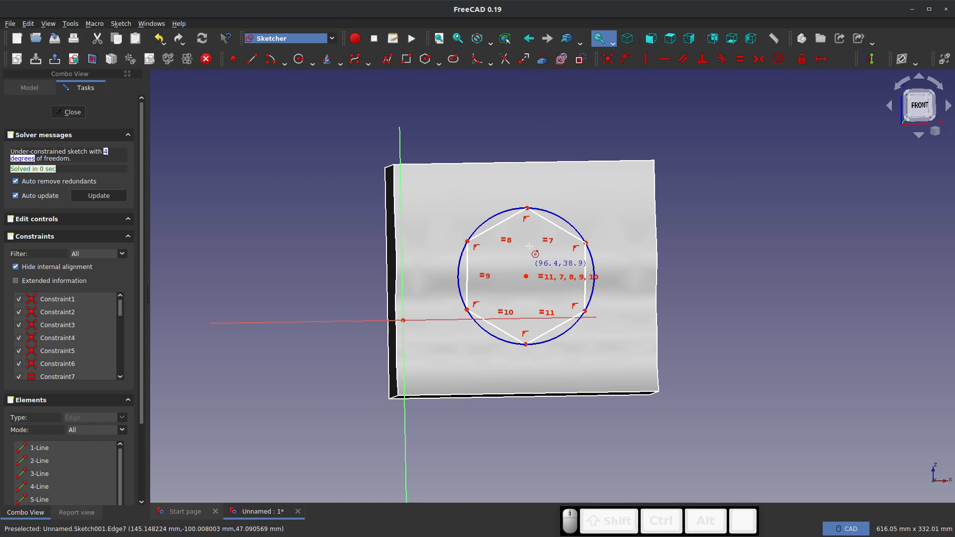
pyautogui.moveTo(625, 278); pyautogui.dragTo(524, 268, button='middle')
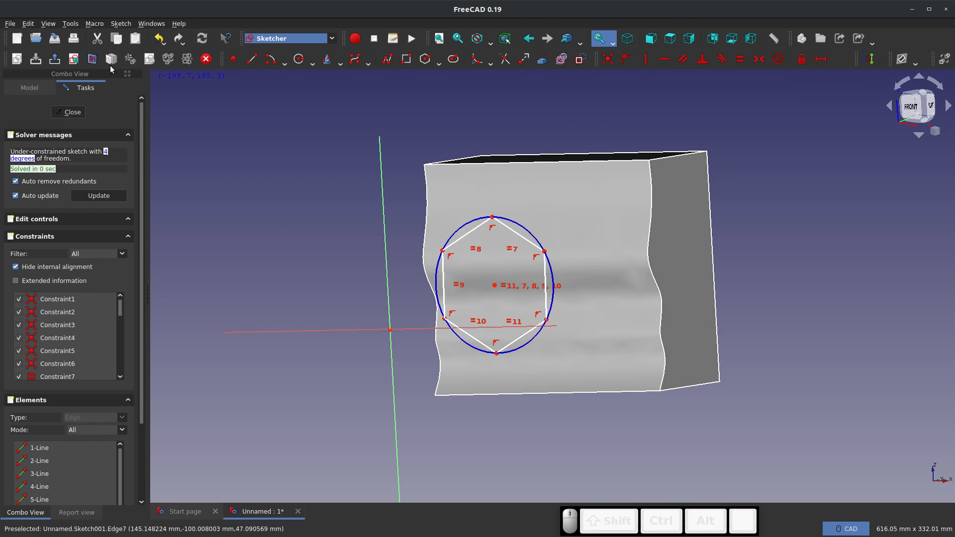
pyautogui.click(69, 112)
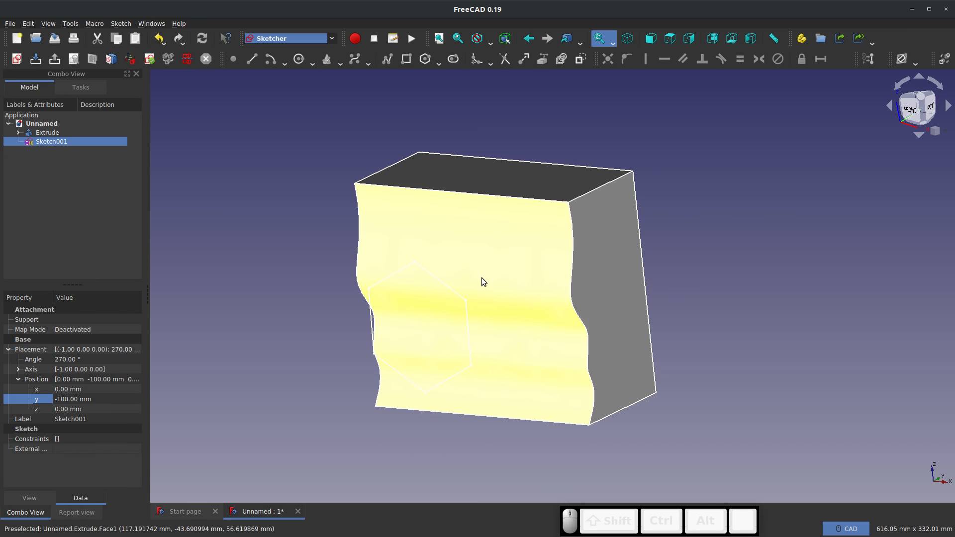
# Switch to the Surface workbench and fill the hexagon with a surface bounded by its six sketch edges
pyautogui.click(326, 38)
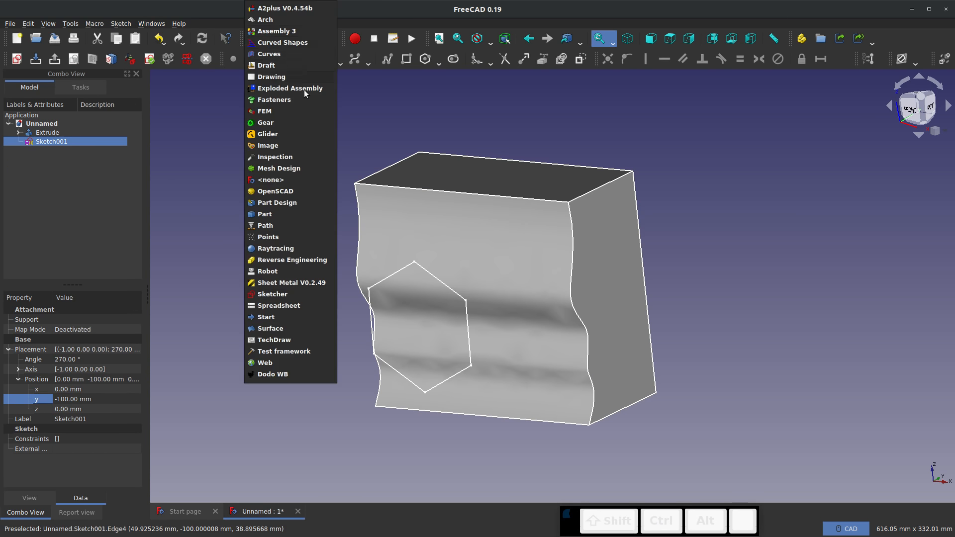
pyautogui.click(267, 329)
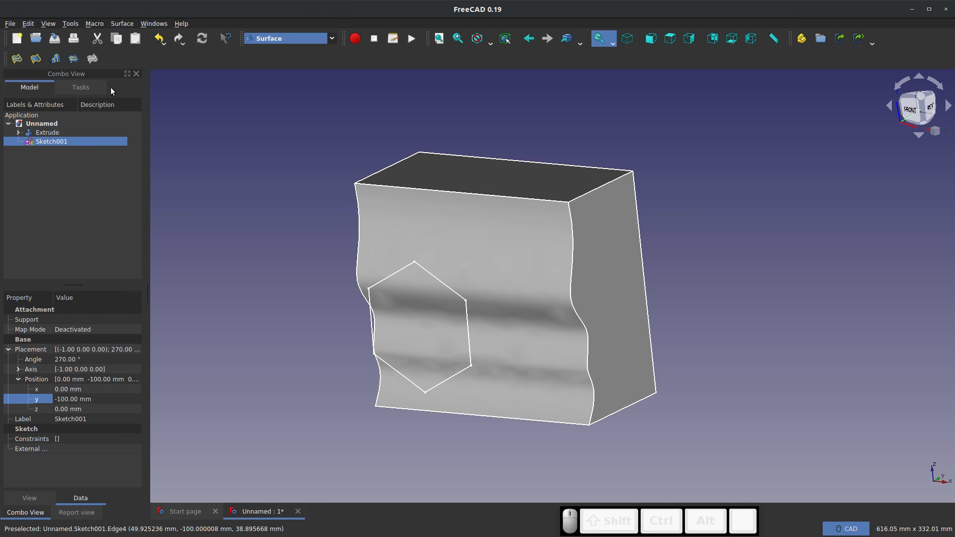
pyautogui.click(21, 64)
pyautogui.click(50, 157)
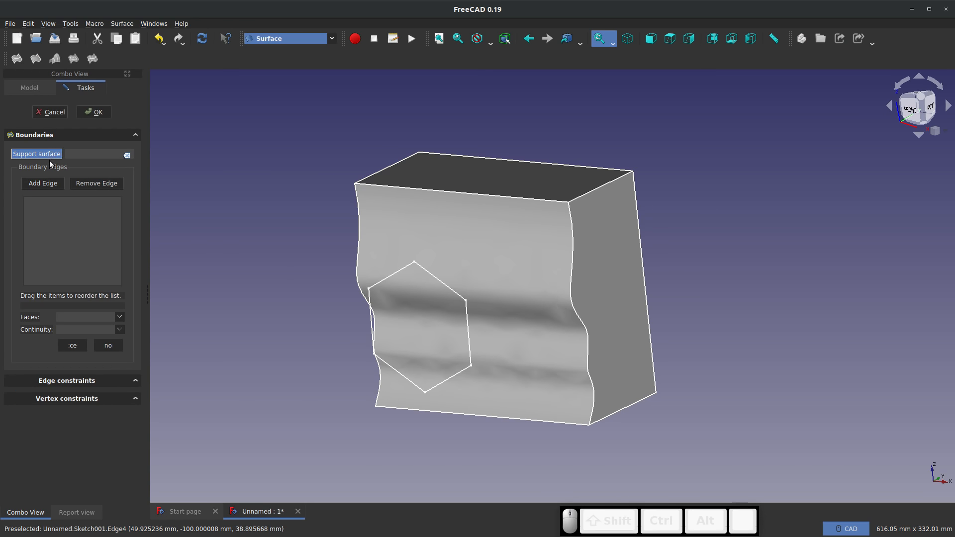
pyautogui.click(45, 184)
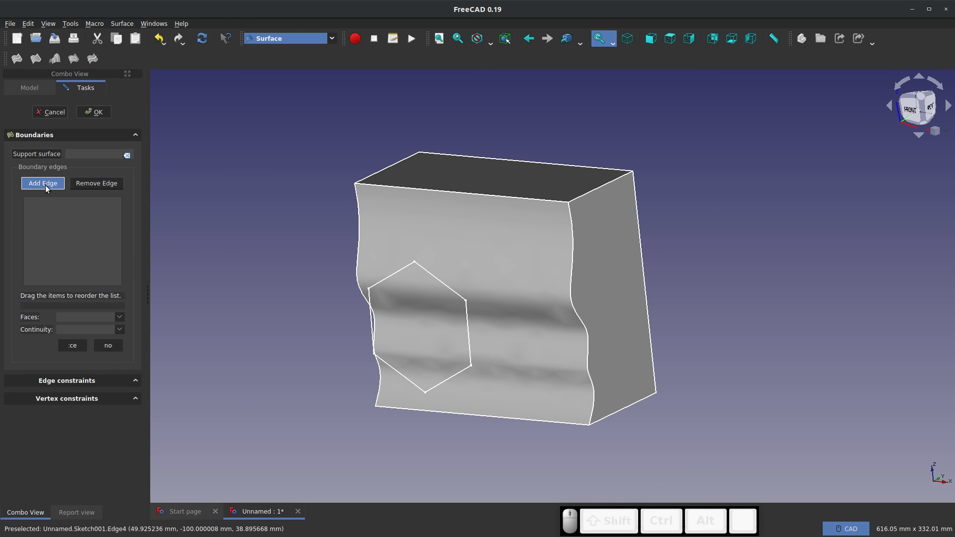
pyautogui.click(382, 282)
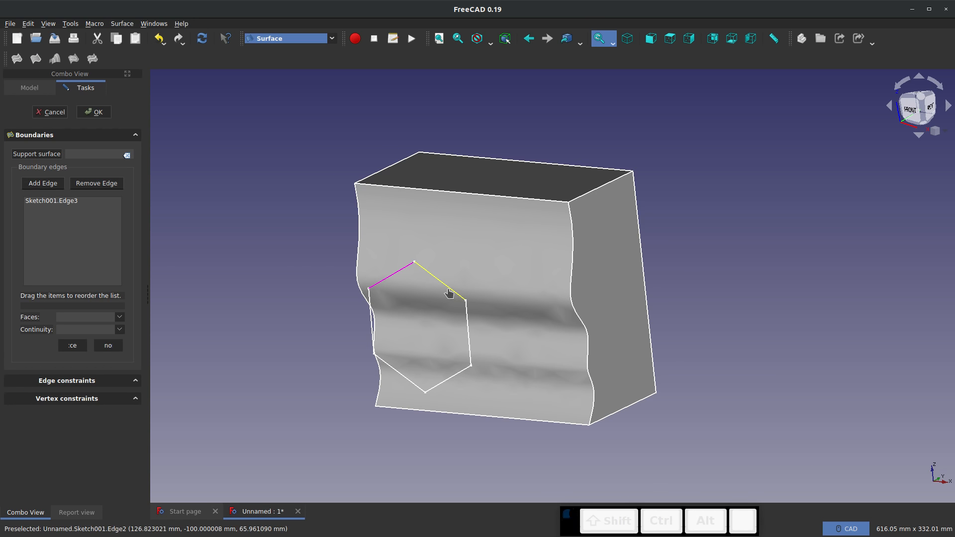
pyautogui.click(449, 289)
pyautogui.click(467, 326)
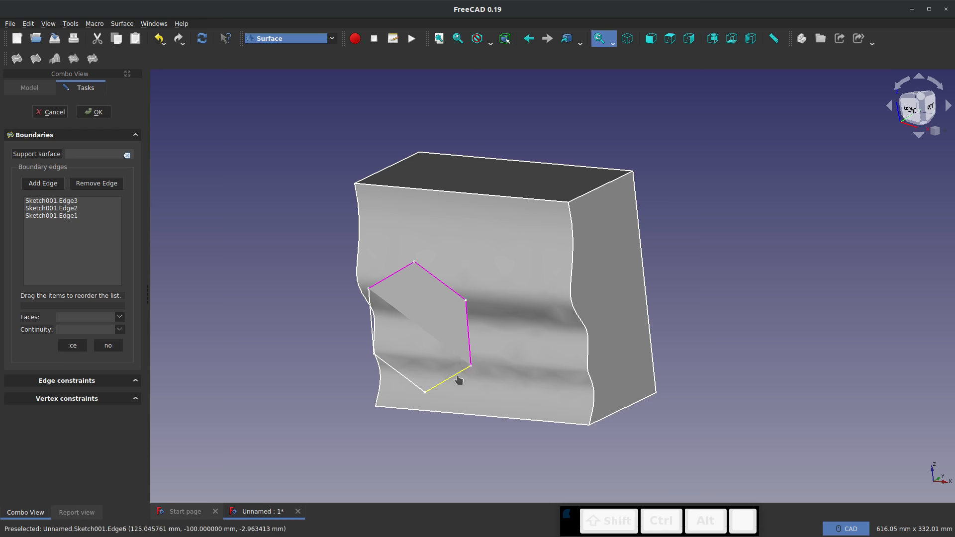
pyautogui.click(458, 373)
pyautogui.click(405, 378)
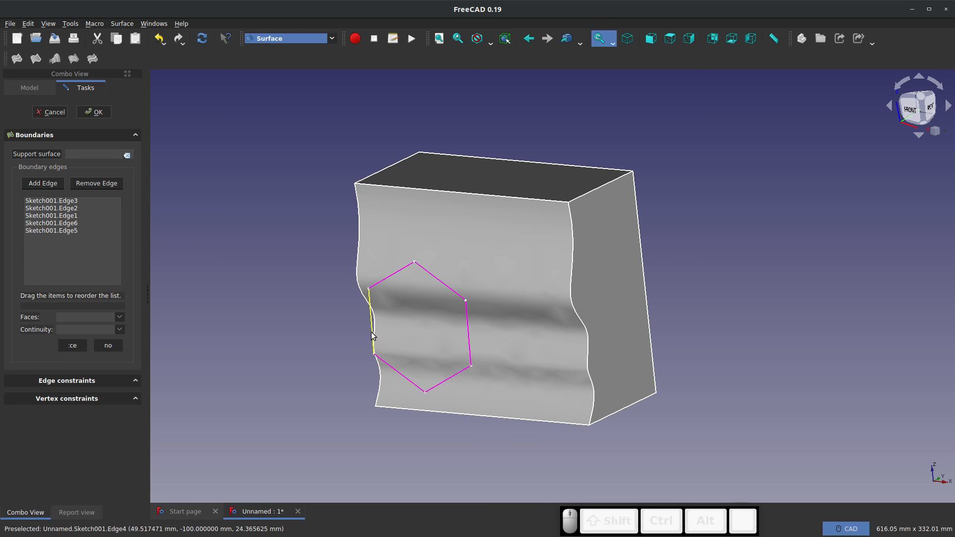
pyautogui.click(372, 322)
pyautogui.moveTo(290, 315)
pyautogui.mouseDown(button='middle')
pyautogui.moveTo(233, 322)
pyautogui.moveTo(363, 324)
pyautogui.moveTo(298, 323)
pyautogui.moveTo(322, 323)
pyautogui.mouseUp(button='middle')
pyautogui.click(93, 112)
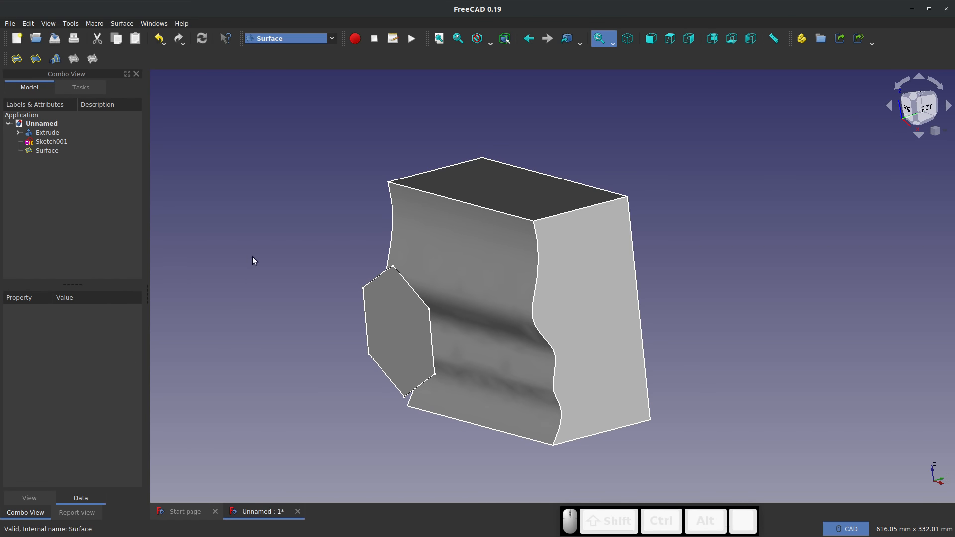
# Switch to the Part workbench, start a projection on surface, and choose the block's wavy face as the projection surface
pyautogui.click(279, 38)
pyautogui.click(261, 216)
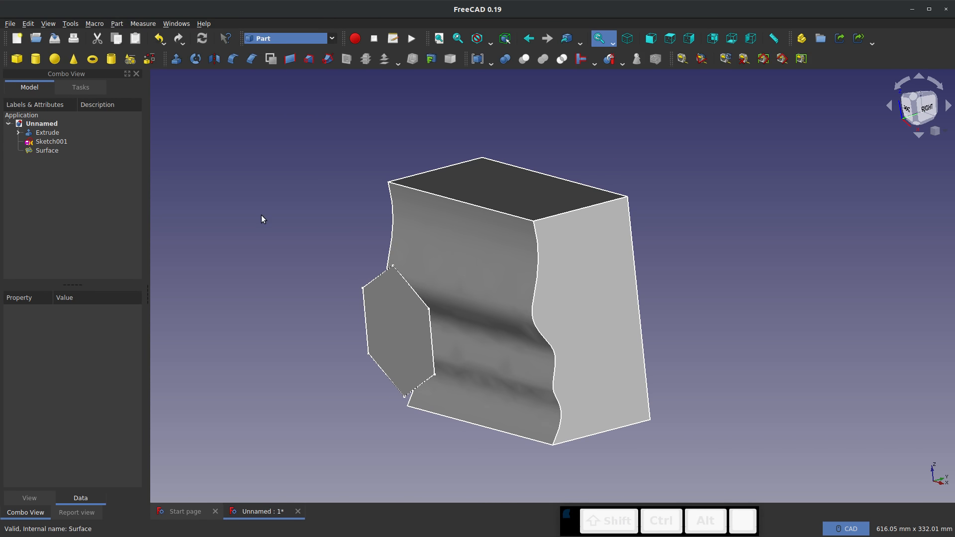
pyautogui.click(430, 59)
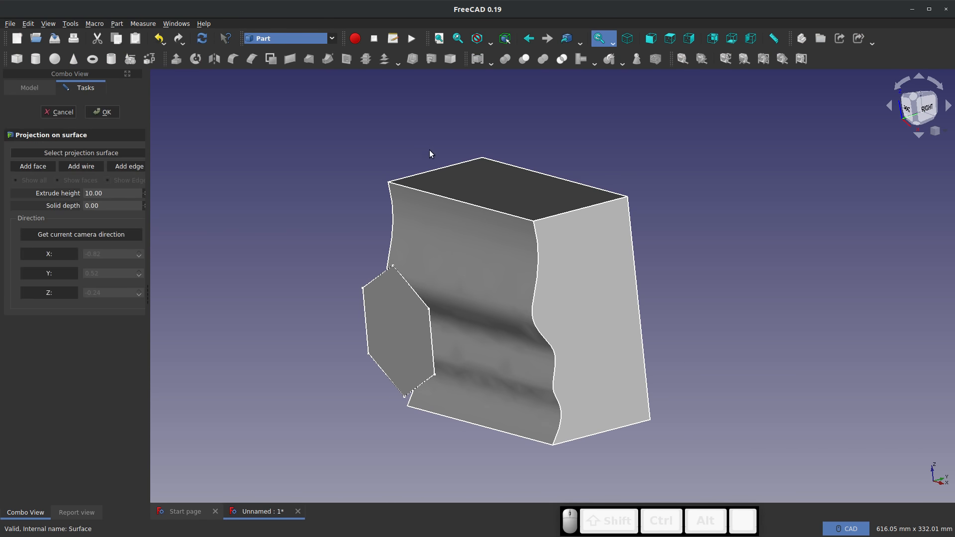
pyautogui.click(70, 153)
pyautogui.click(408, 248)
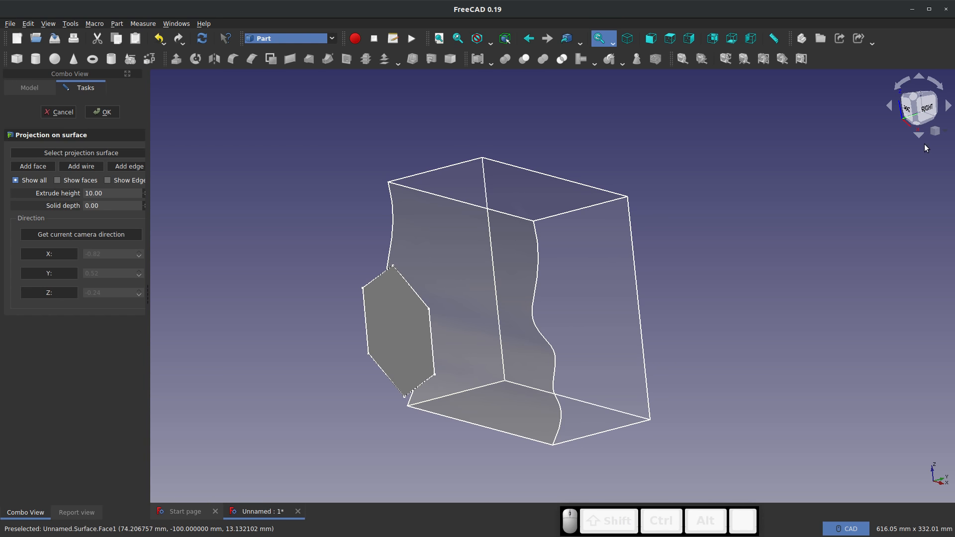
# Take the projection direction from the camera in the exact front view
pyautogui.click(909, 135)
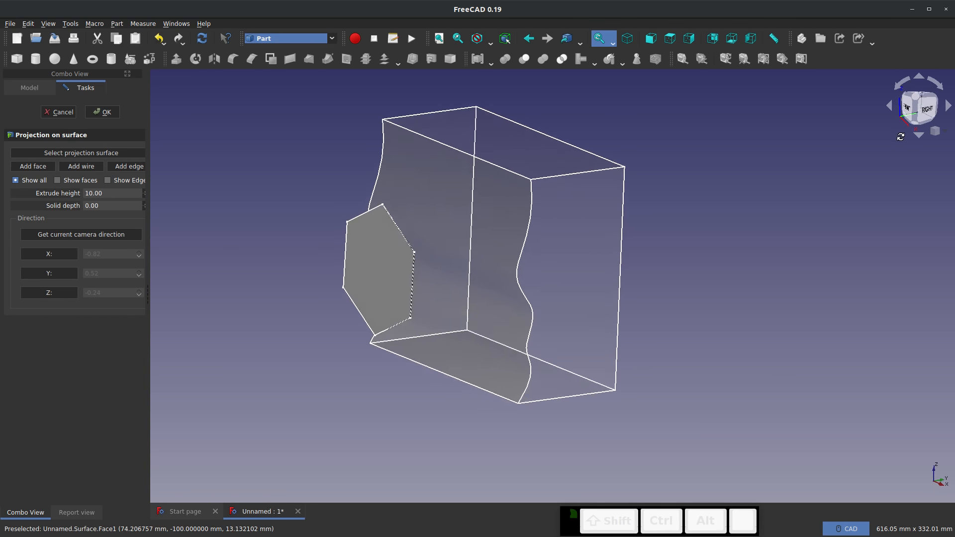
pyautogui.click(909, 111)
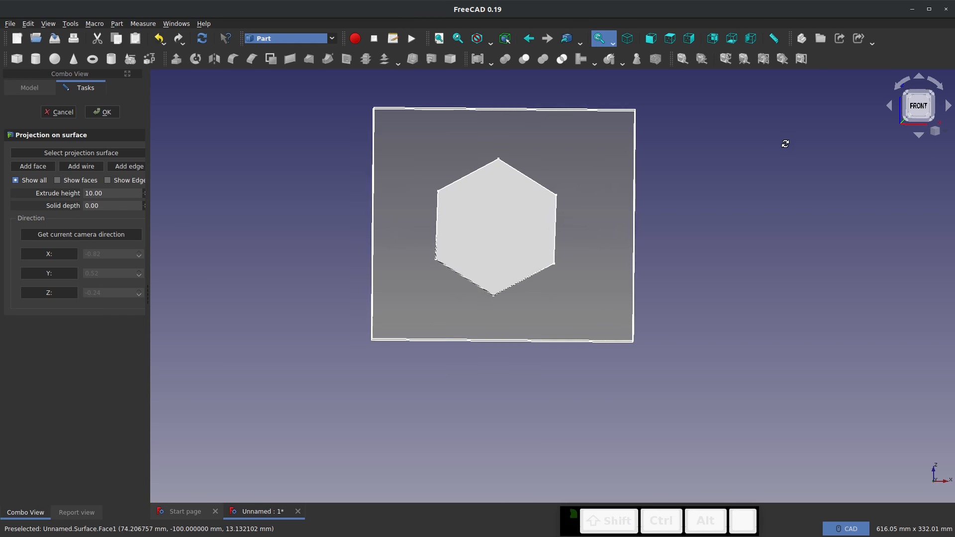
pyautogui.click(918, 108)
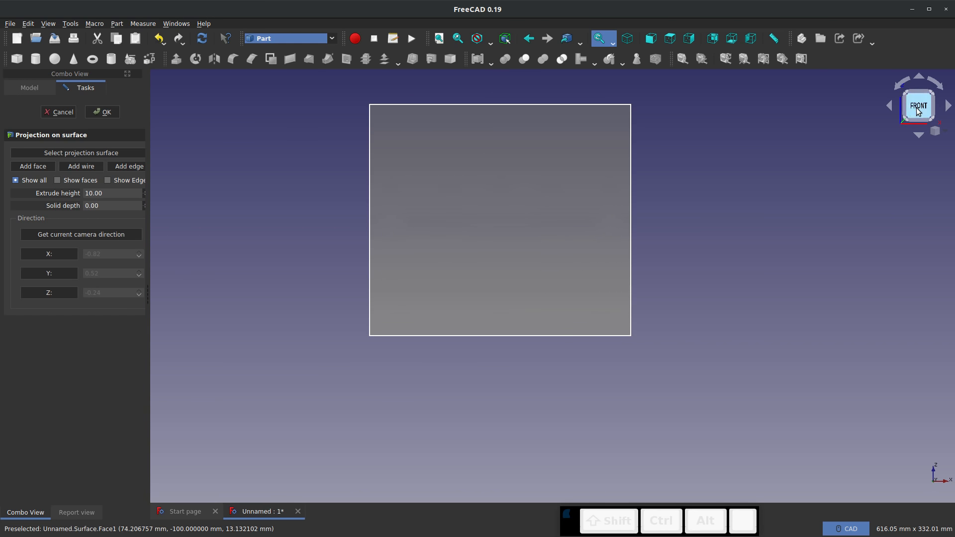
pyautogui.click(73, 235)
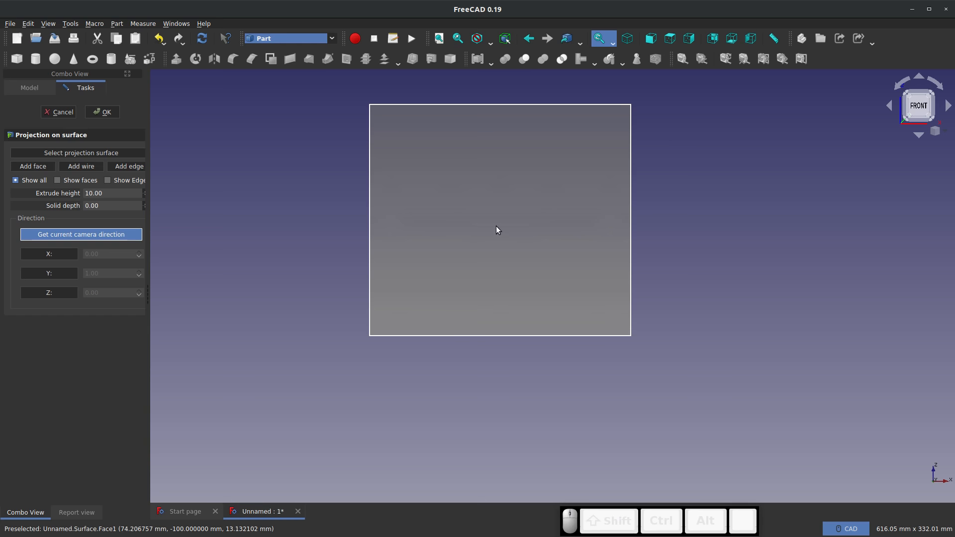
pyautogui.moveTo(575, 239); pyautogui.dragTo(744, 239, button='middle')
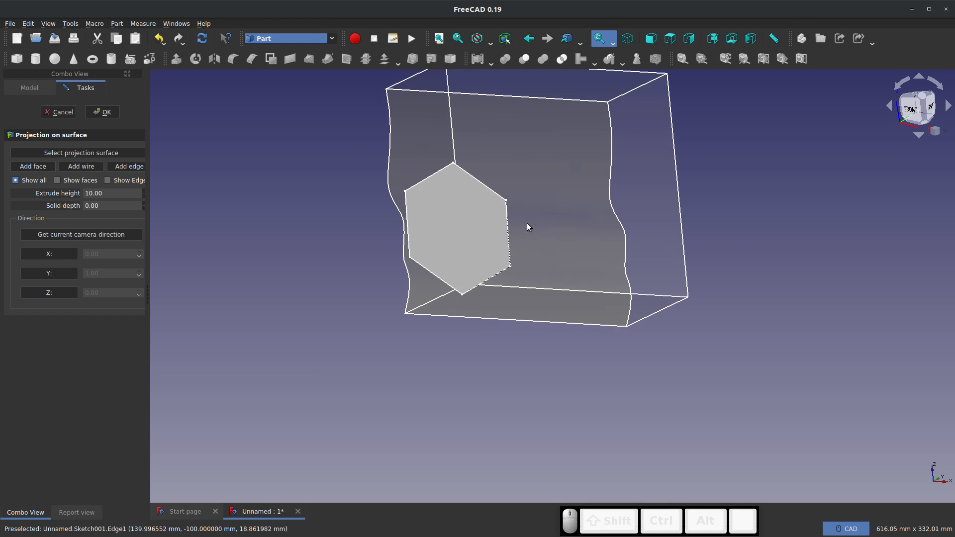
# Add the hexagonal surface as the face to project and accept the projection with an extrude height of 10
pyautogui.click(33, 166)
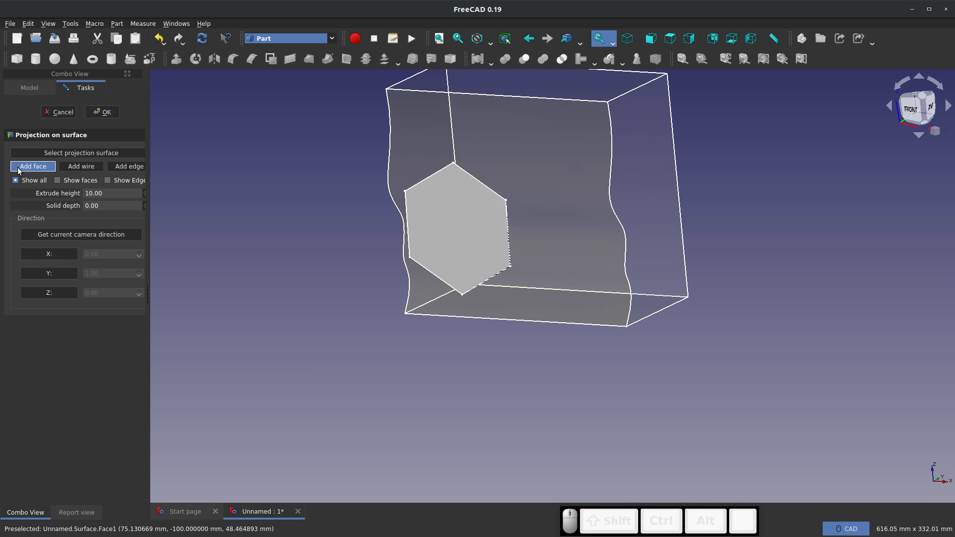
pyautogui.click(452, 248)
pyautogui.moveTo(667, 273); pyautogui.dragTo(518, 212, button='middle')
pyautogui.scroll(3, 517, 211)
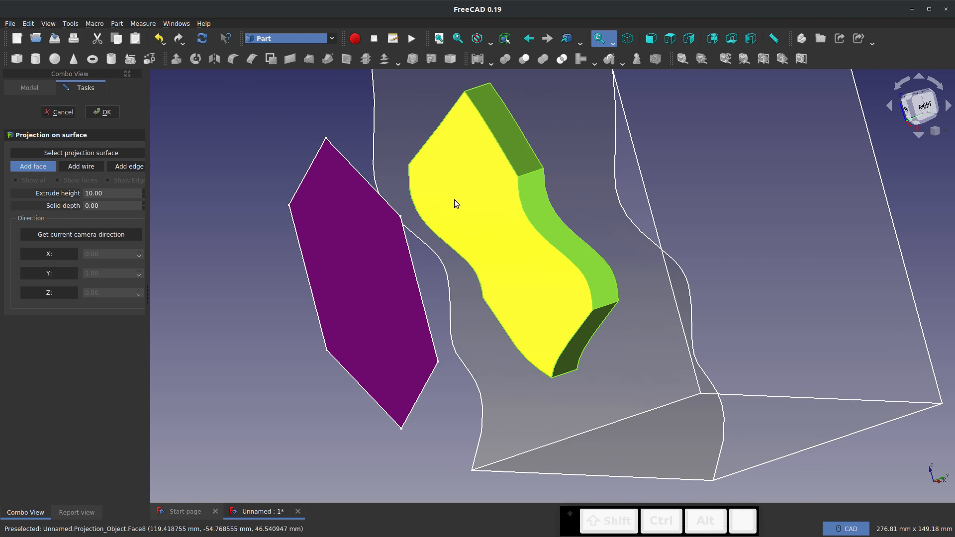
pyautogui.click(105, 112)
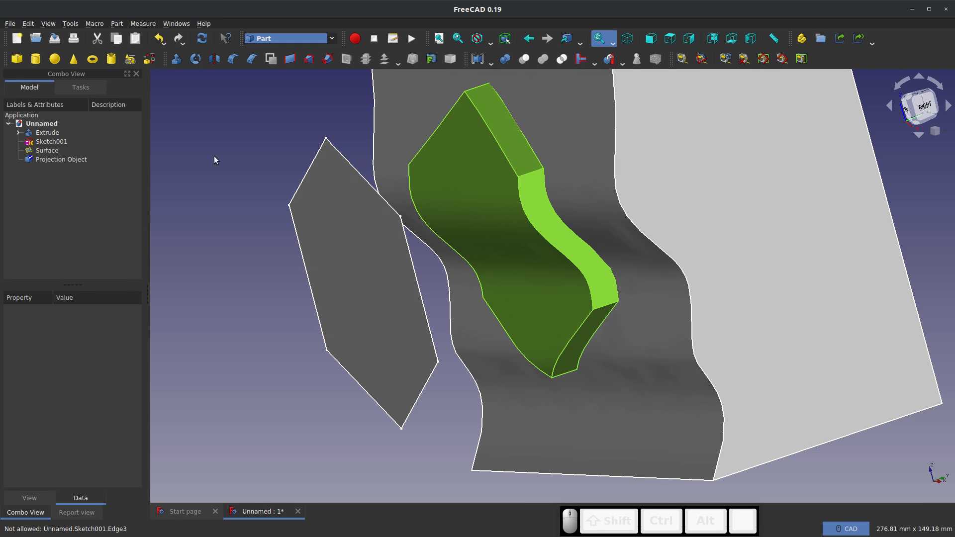
# Hide the flat hexagonal surface and its source sketch so only the block and the projected solid are displayed
pyautogui.scroll(-2, 694, 249)
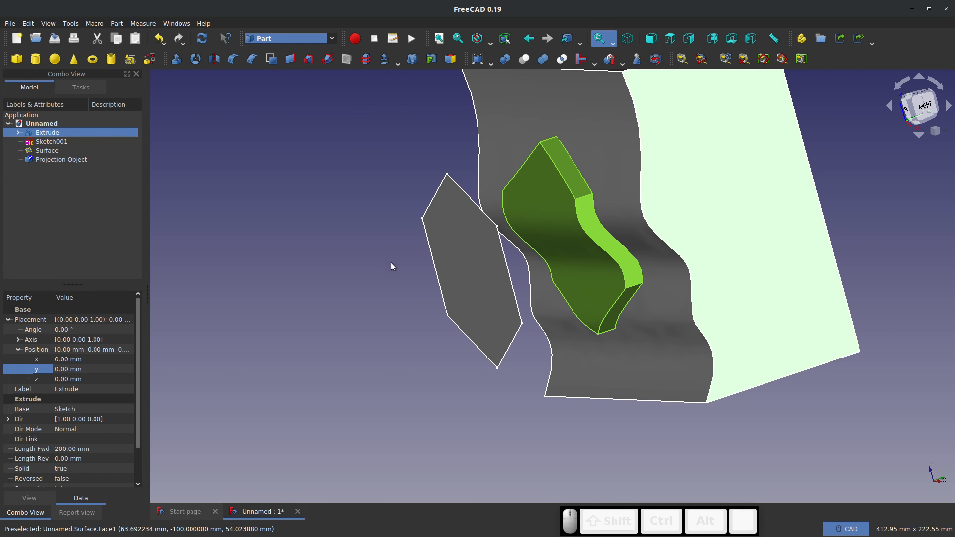
pyautogui.click(446, 270)
pyautogui.press('space')
pyautogui.click(435, 270)
pyautogui.press('space')
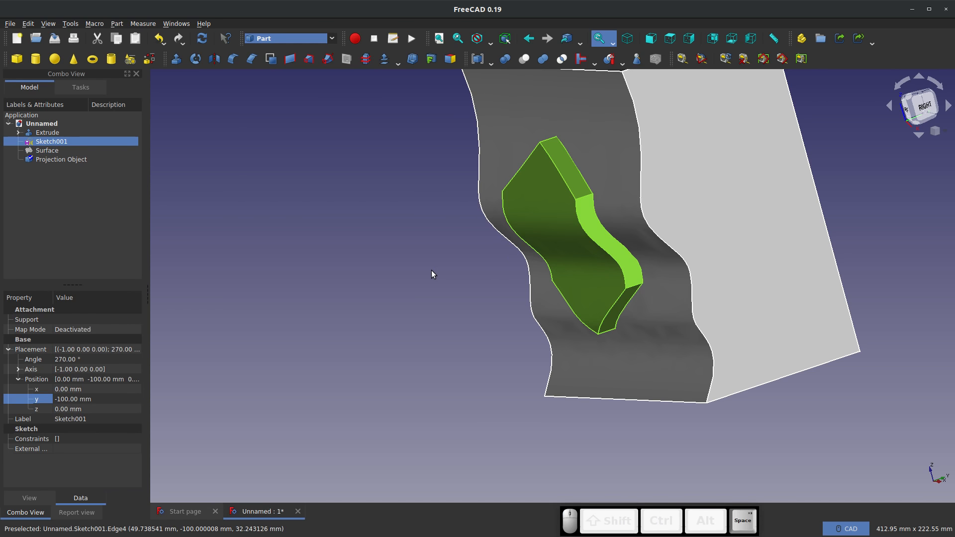
pyautogui.moveTo(471, 257)
pyautogui.mouseDown(button='middle')
pyautogui.moveTo(504, 202)
pyautogui.moveTo(464, 227)
pyautogui.mouseUp(button='middle')
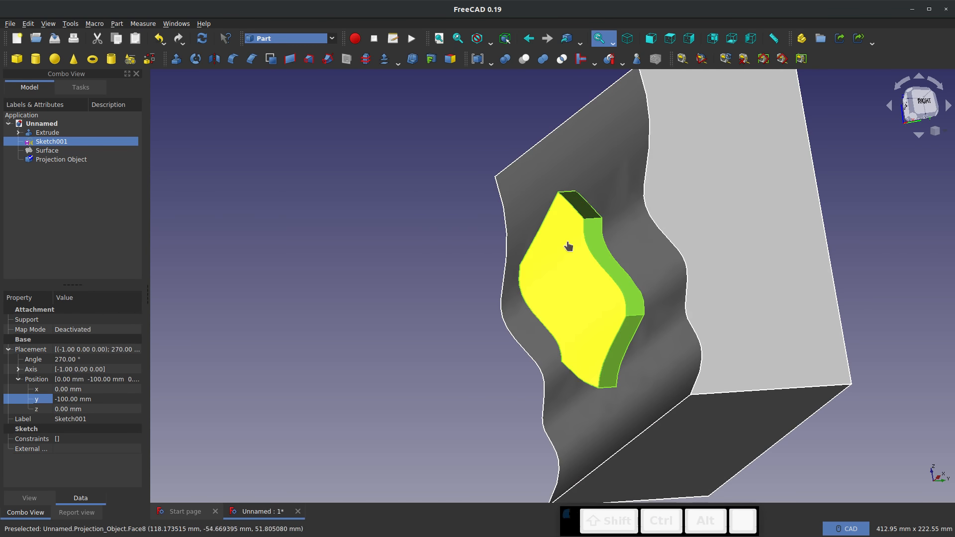
# Highlight the projected hexagon and the extruded block in turn to examine them as separate objects
pyautogui.click(567, 245)
pyautogui.click(42, 166)
pyautogui.click(47, 160)
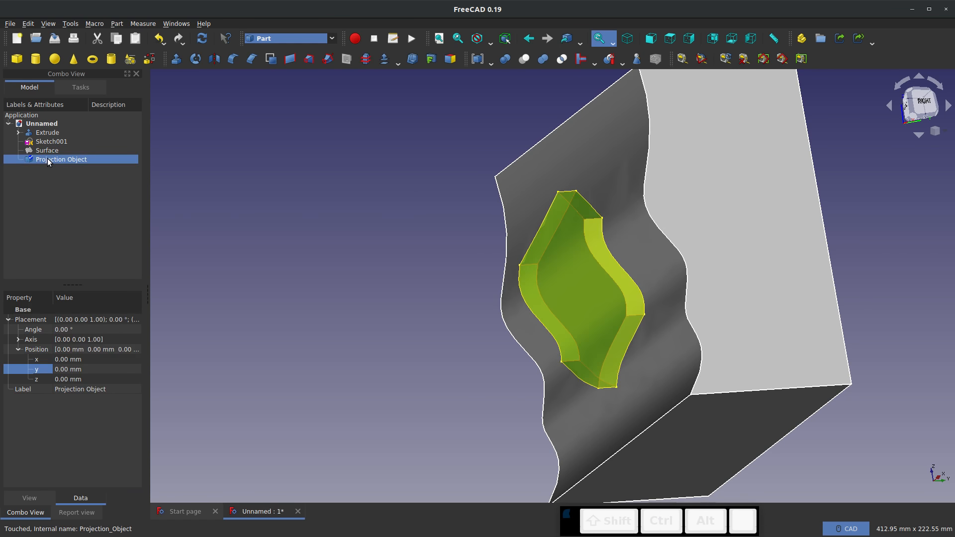
pyautogui.click(38, 220)
pyautogui.click(46, 132)
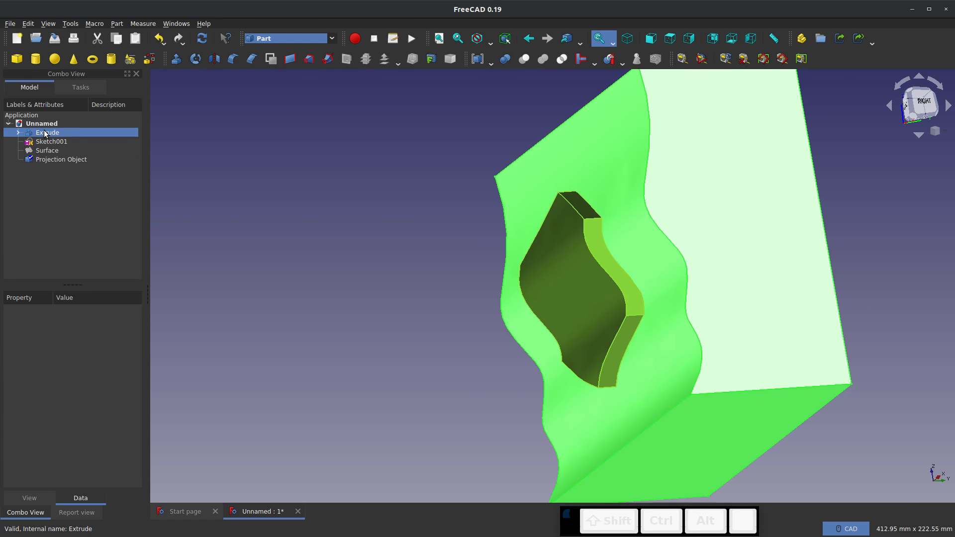
pyautogui.click(16, 201)
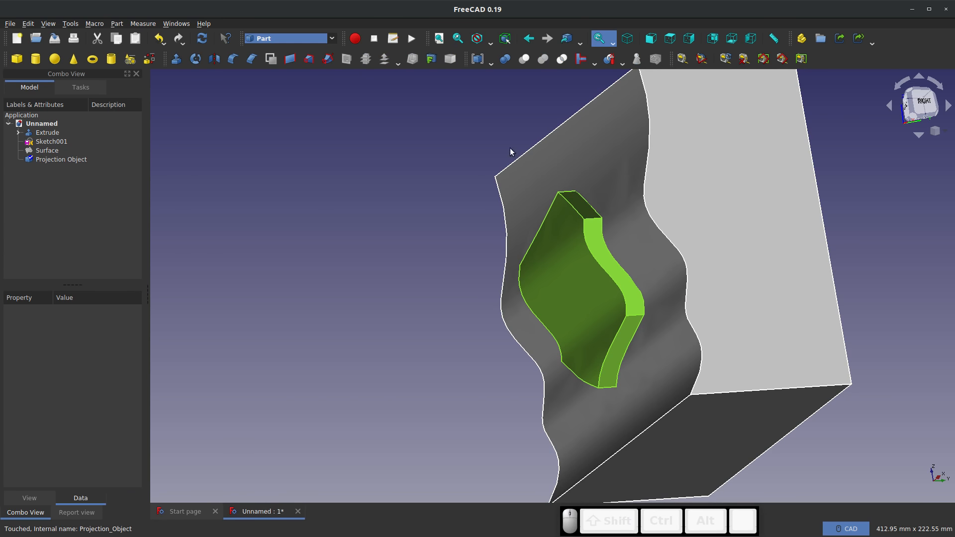
pyautogui.click(565, 290)
pyautogui.keyDown('ctrl'); pyautogui.click(604, 166); pyautogui.keyUp('ctrl')
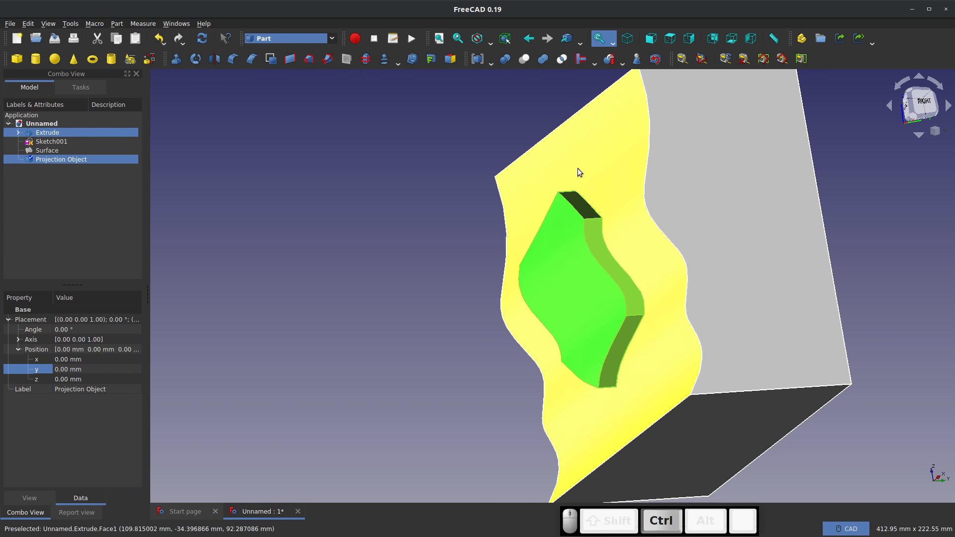
pyautogui.click(118, 186)
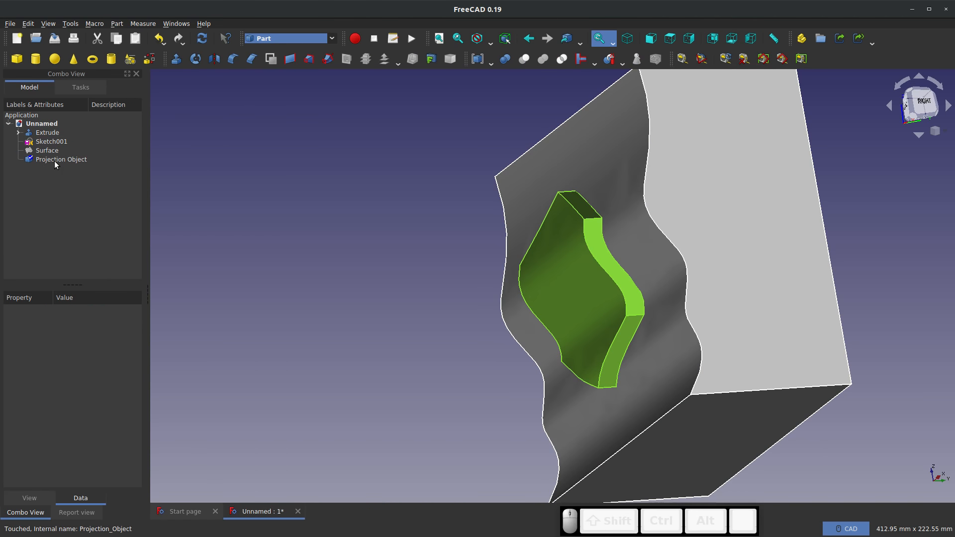
# Fuse the projected hexagon and the extruded block into one solid with a Boolean union
pyautogui.click(55, 159)
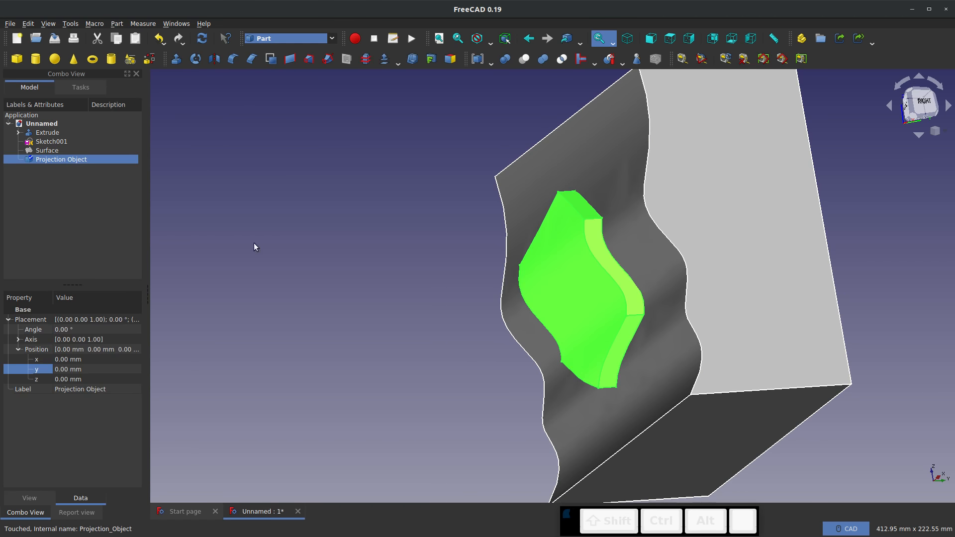
pyautogui.keyDown('ctrl'); pyautogui.click(48, 133); pyautogui.keyUp('ctrl')
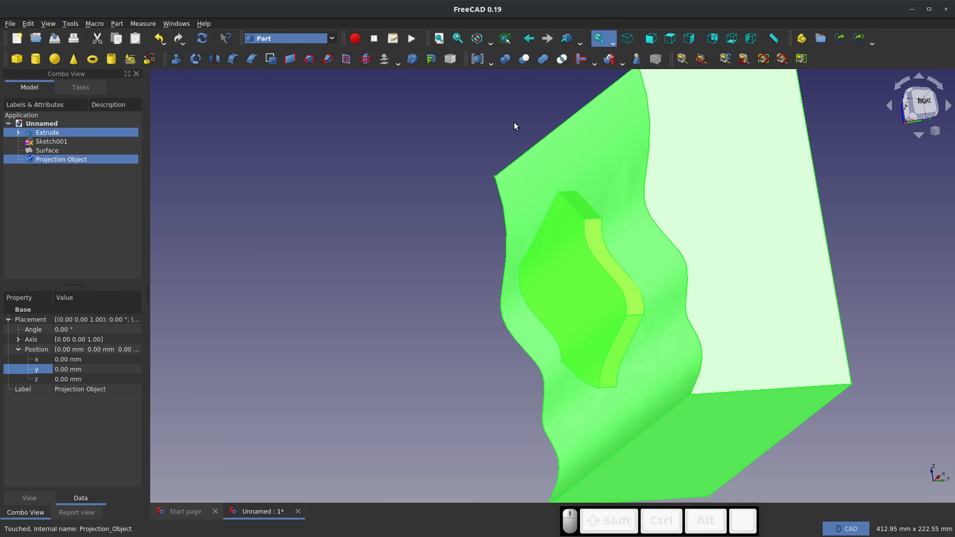
pyautogui.click(544, 59)
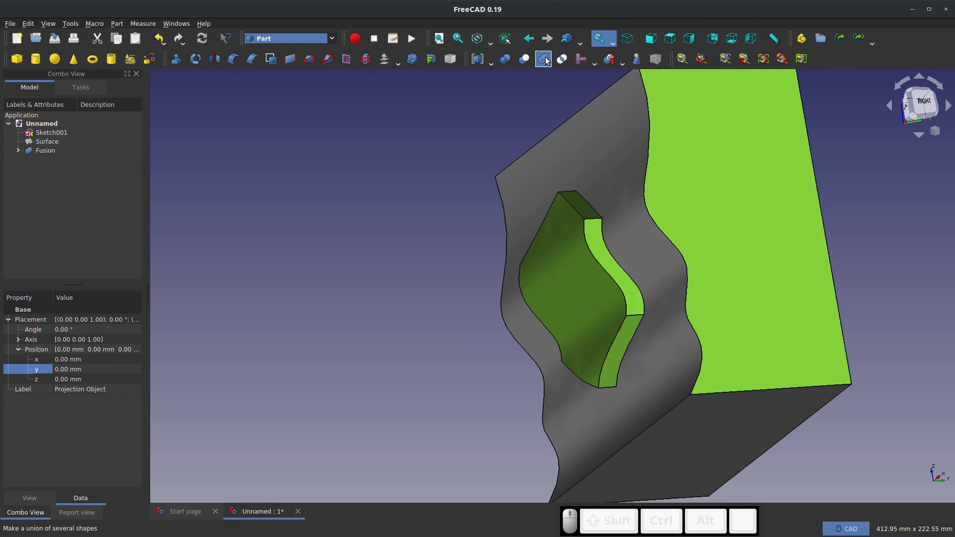
pyautogui.click(366, 273)
# Examine the fused solid from several angles, checking the raised hexagon against the wavy face
pyautogui.click(604, 243)
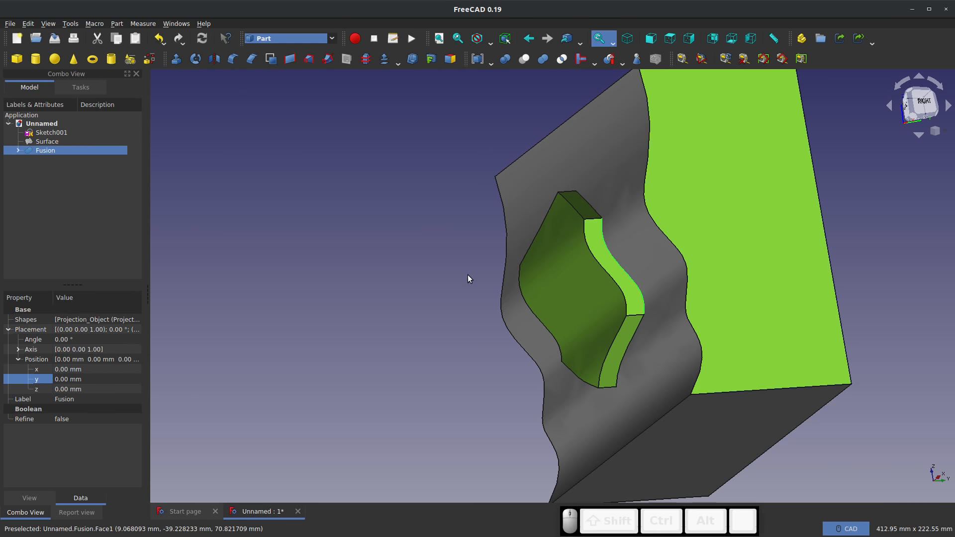
pyautogui.moveTo(469, 277); pyautogui.dragTo(571, 296, button='middle')
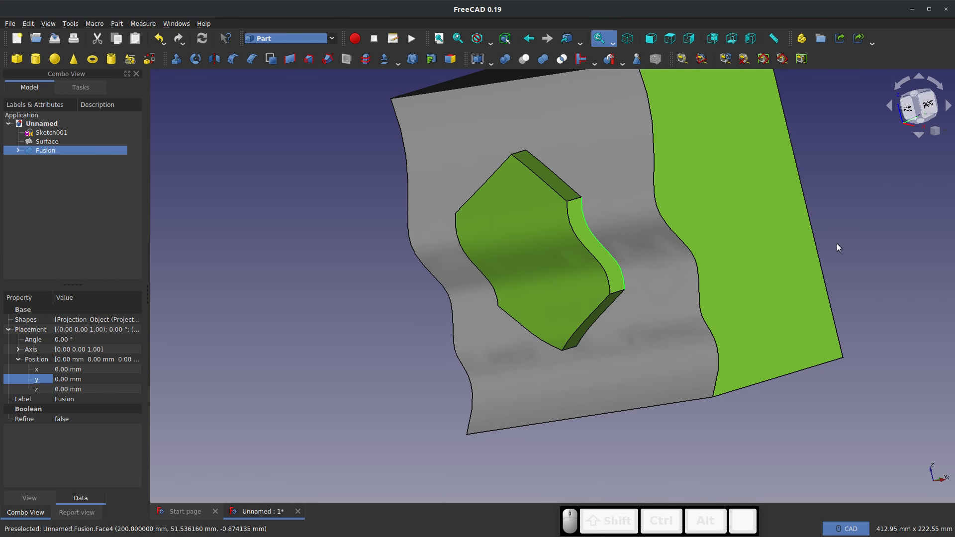
pyautogui.click(290, 259)
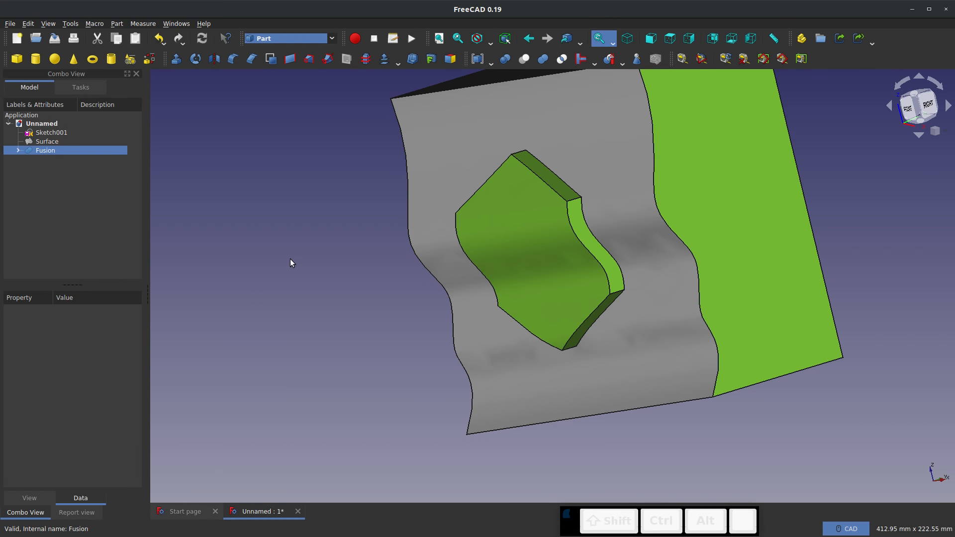
pyautogui.scroll(-4, 347, 312)
pyautogui.moveTo(580, 243); pyautogui.dragTo(639, 279, button='middle')
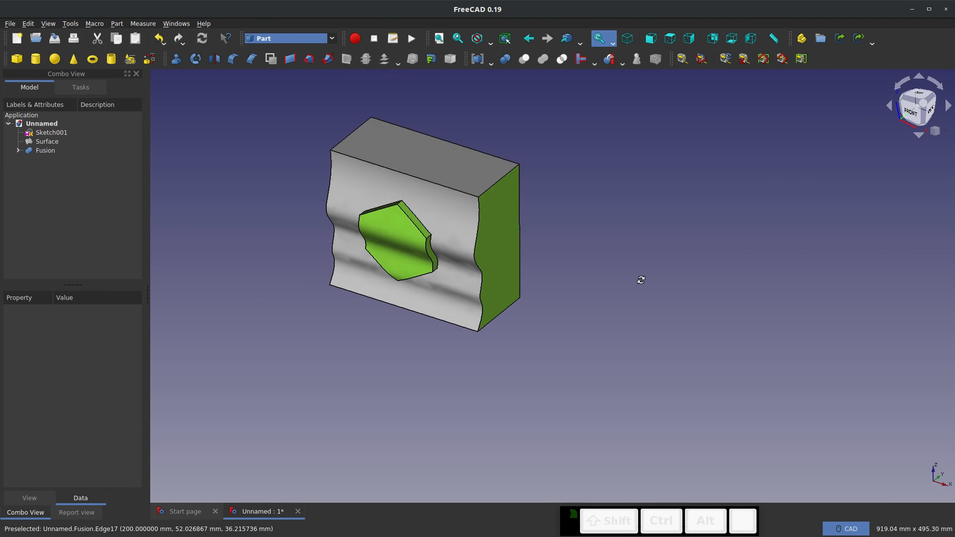
pyautogui.scroll(-5, 394, 248)
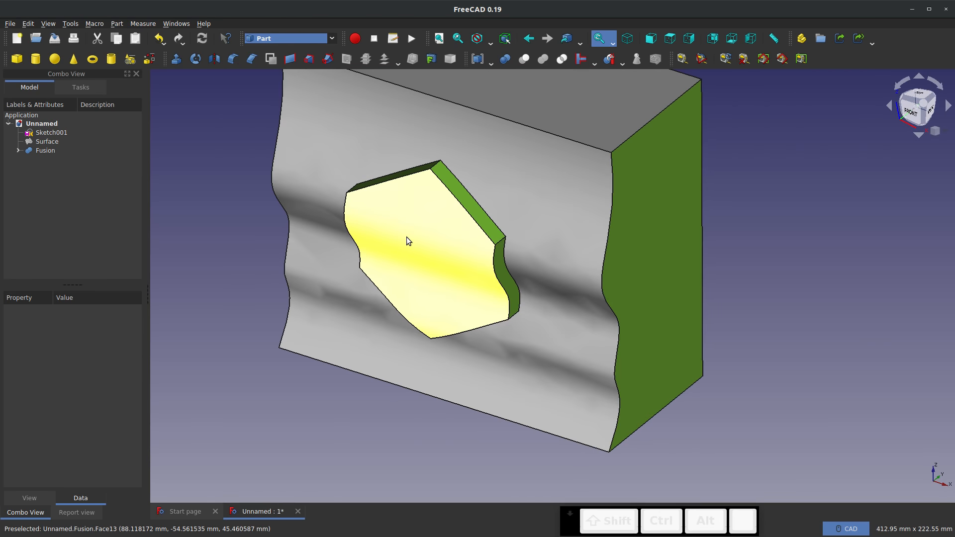
pyautogui.moveTo(395, 226); pyautogui.dragTo(519, 239, button='middle')
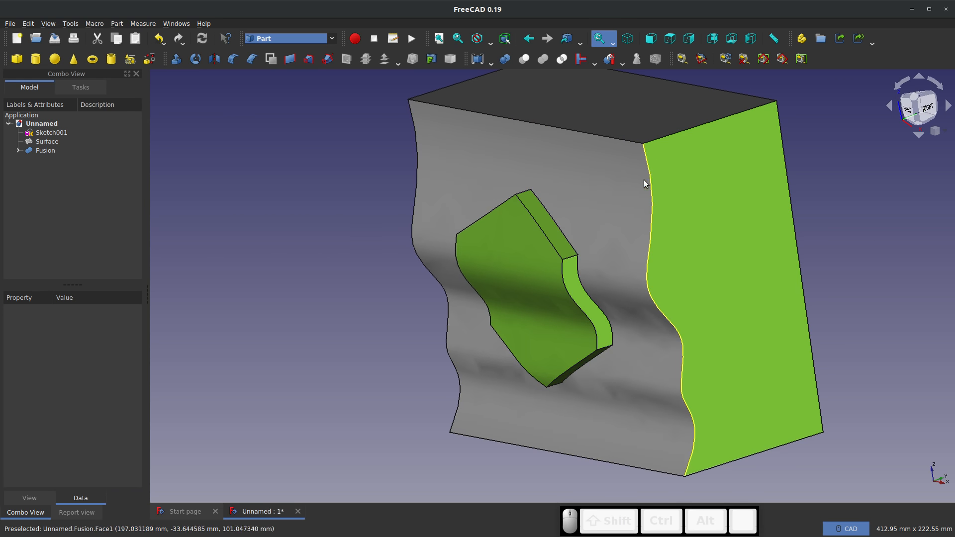
pyautogui.click(639, 209)
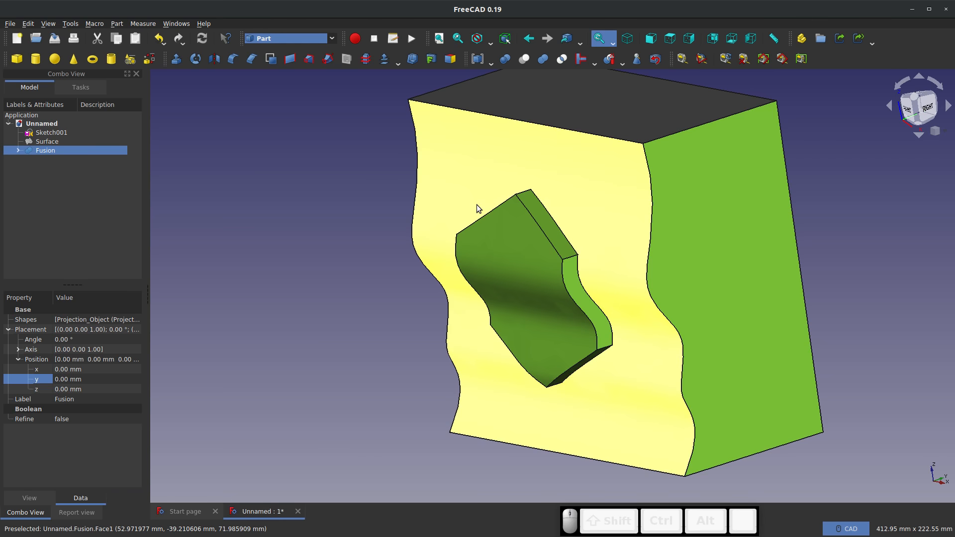
pyautogui.click(362, 329)
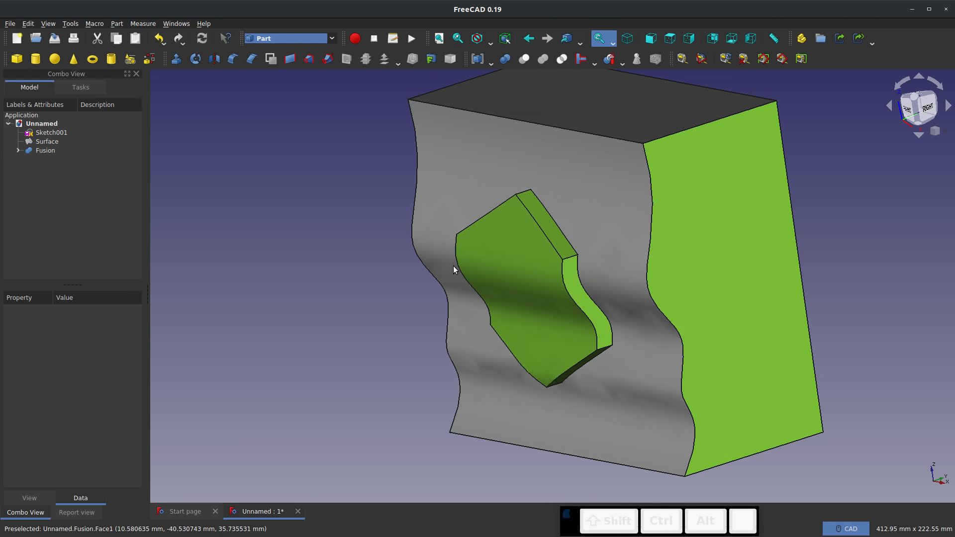
pyautogui.moveTo(452, 269); pyautogui.dragTo(670, 247, button='middle')
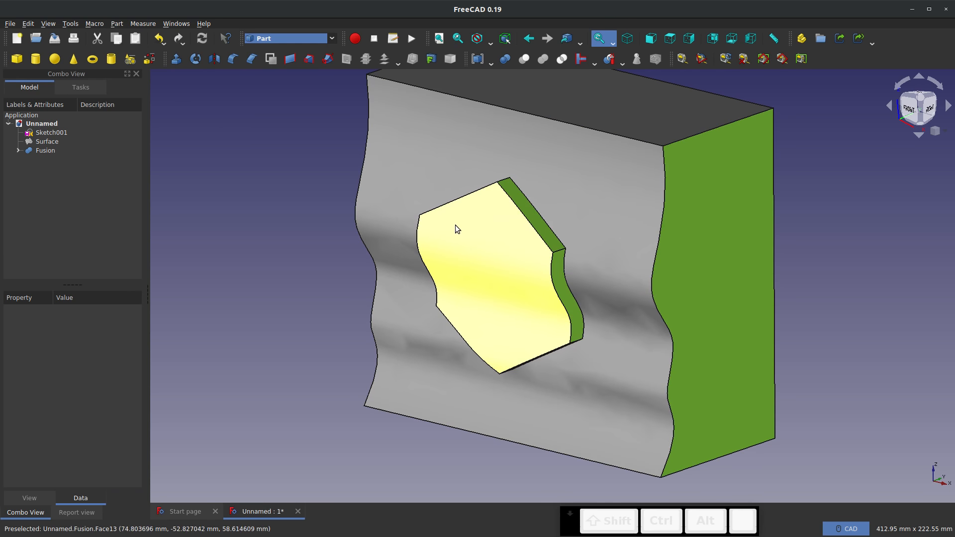
pyautogui.scroll(-5, 454, 225)
pyautogui.scroll(3, 473, 219)
pyautogui.scroll(3, 473, 222)
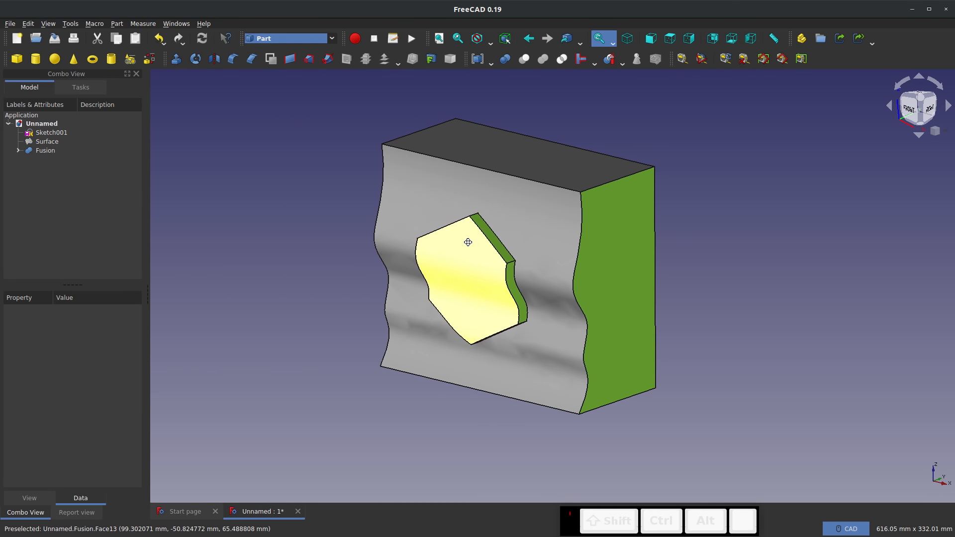
pyautogui.scroll(-3, 469, 242)
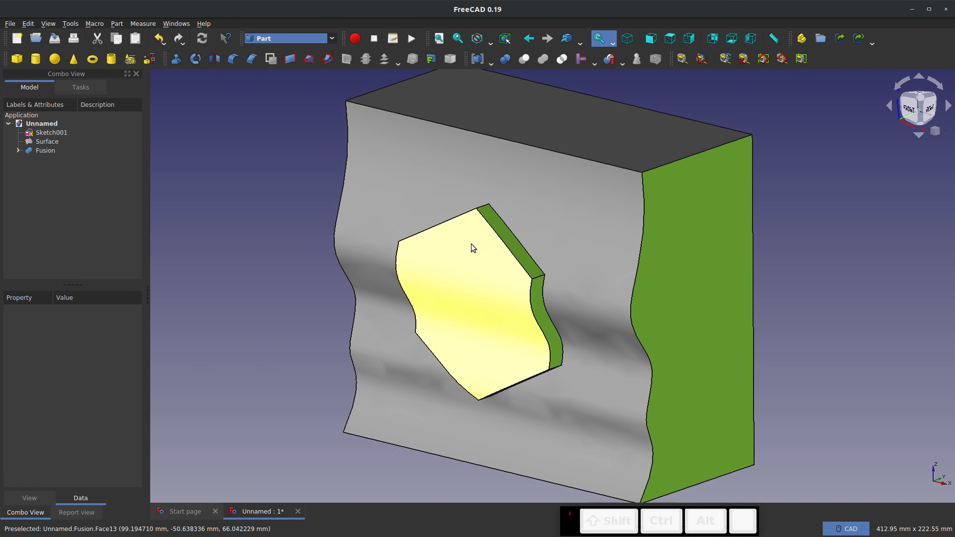
pyautogui.click(445, 298)
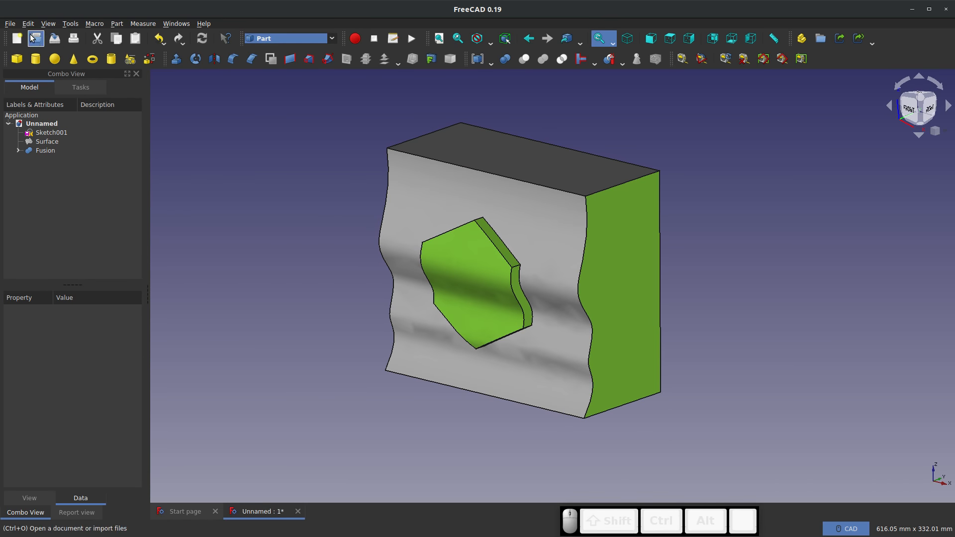
# Save the document under the name Projection Example
pyautogui.click(10, 24)
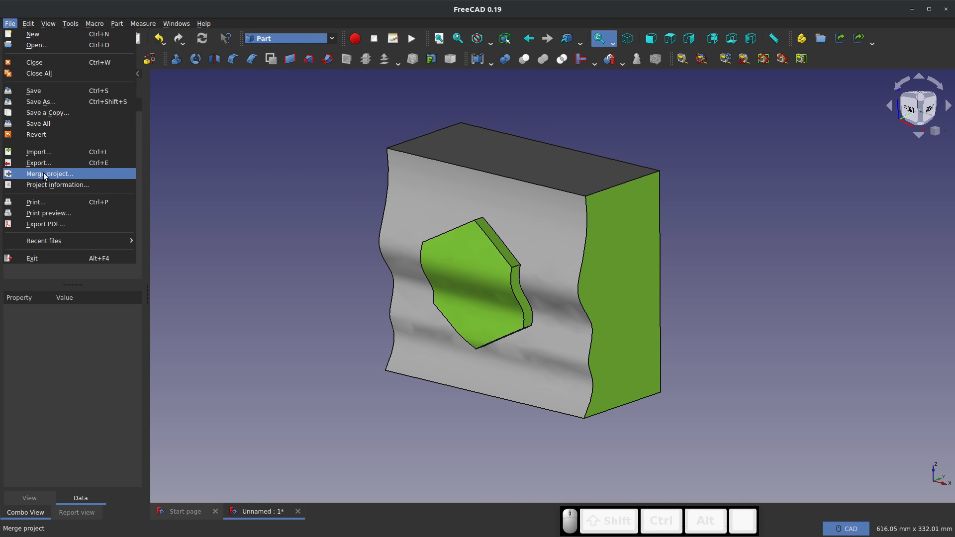
pyautogui.click(49, 101)
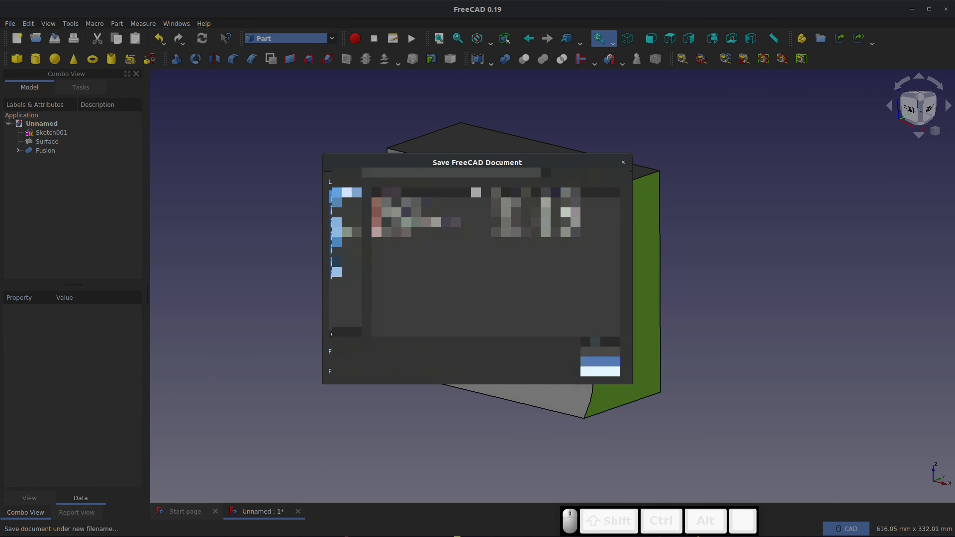
pyautogui.click(599, 342)
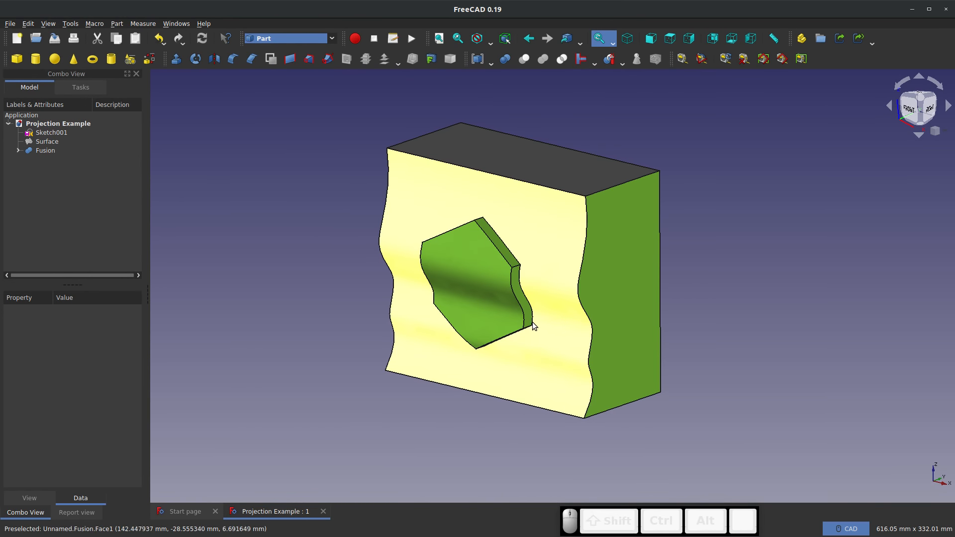
pyautogui.click(348, 192)
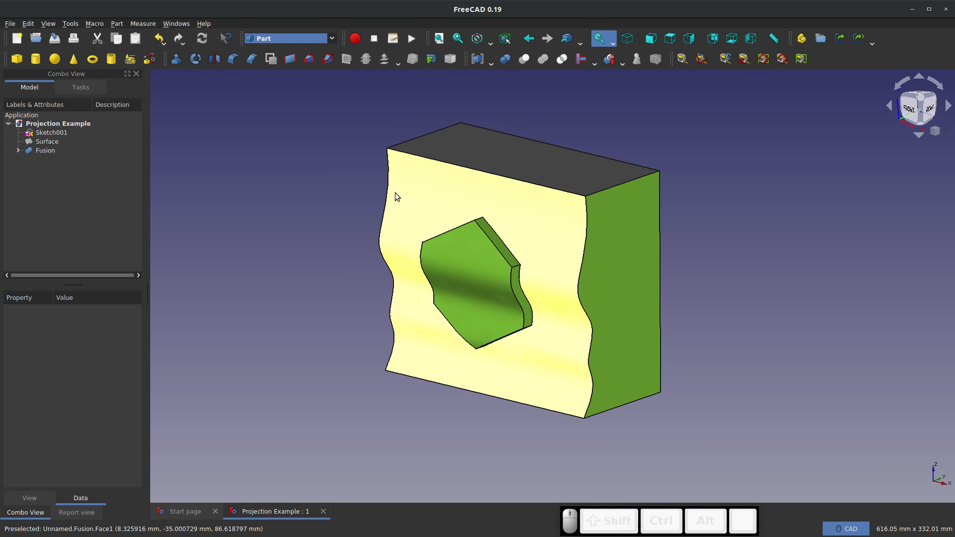
# Create a new empty document and switch to the Curved Shapes workbench
pyautogui.click(17, 39)
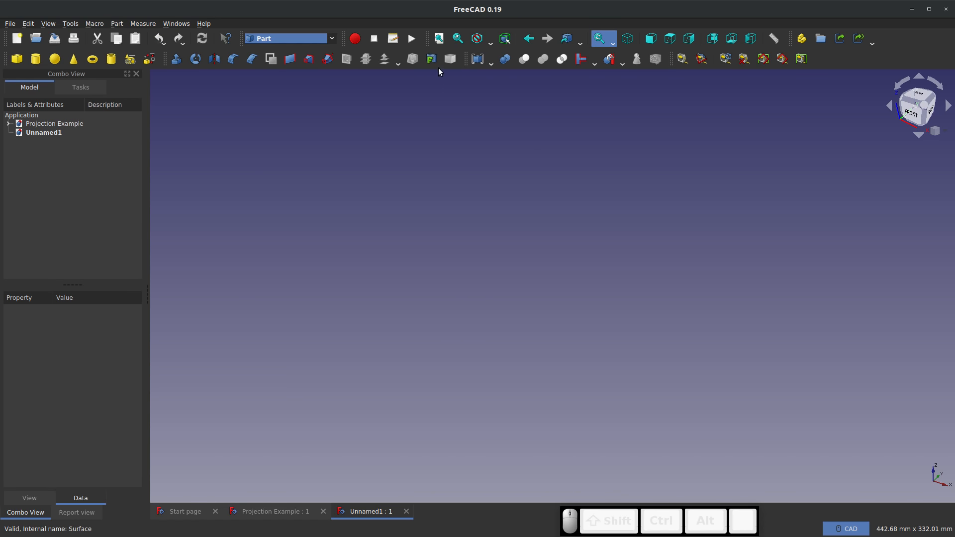
pyautogui.click(617, 135)
pyautogui.click(332, 40)
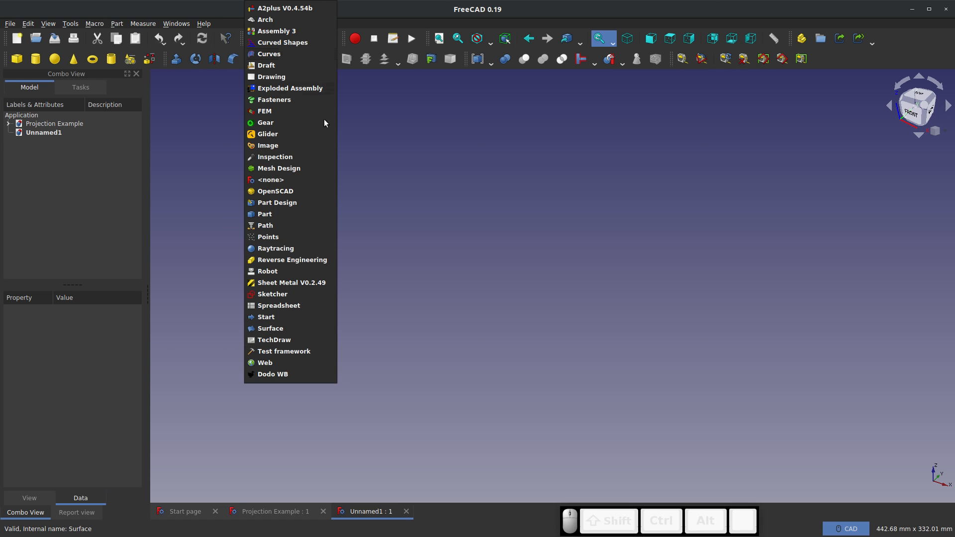
pyautogui.click(278, 42)
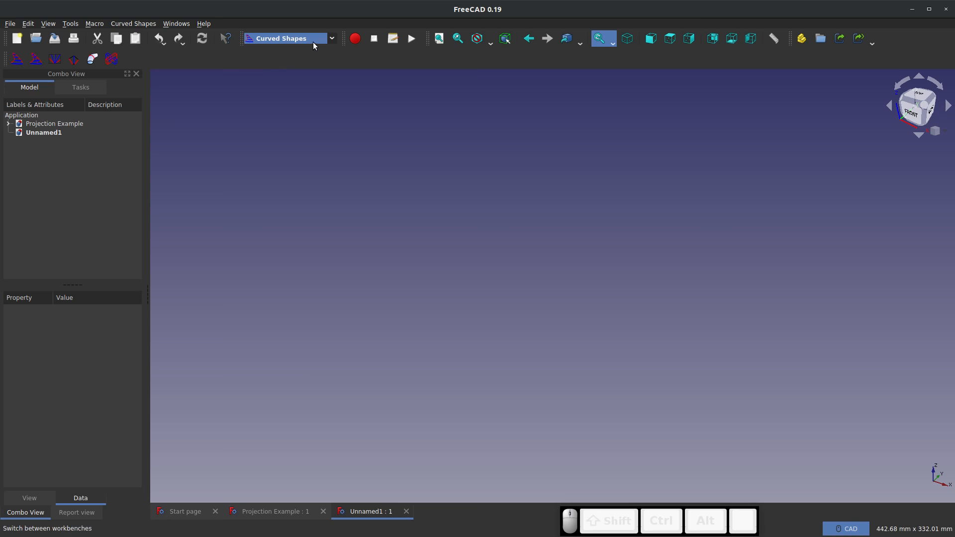
pyautogui.click(331, 41)
pyautogui.click(215, 176)
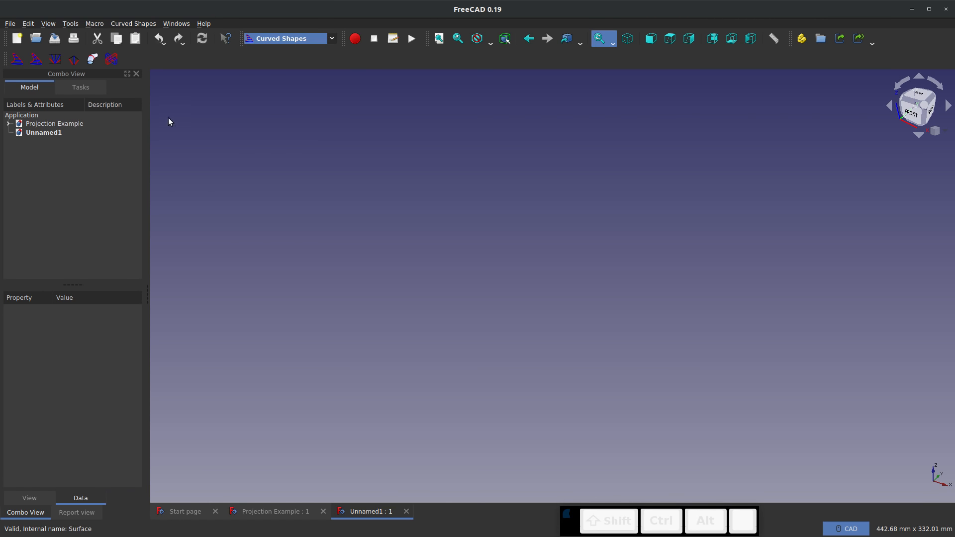
# Open the Addon Manager, accept the unofficial-addons warning, and look up the Marz entry in the workbench list
pyautogui.click(70, 24)
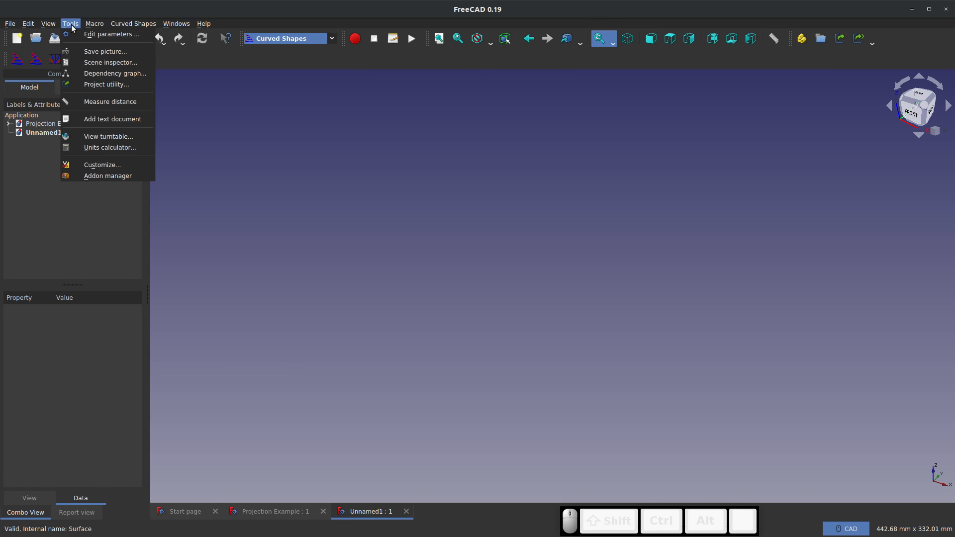
pyautogui.click(100, 176)
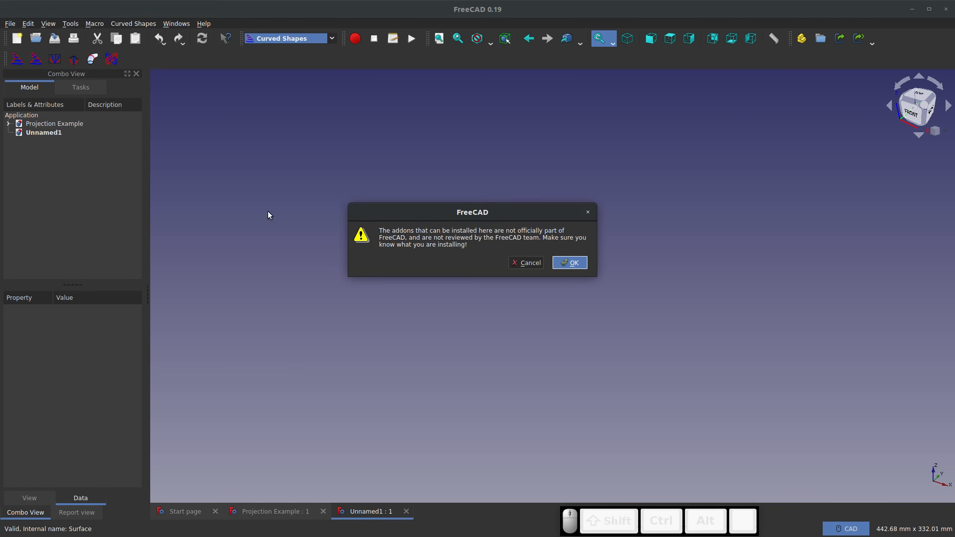
pyautogui.click(496, 236)
pyautogui.tripleClick(496, 235)
pyautogui.click(569, 263)
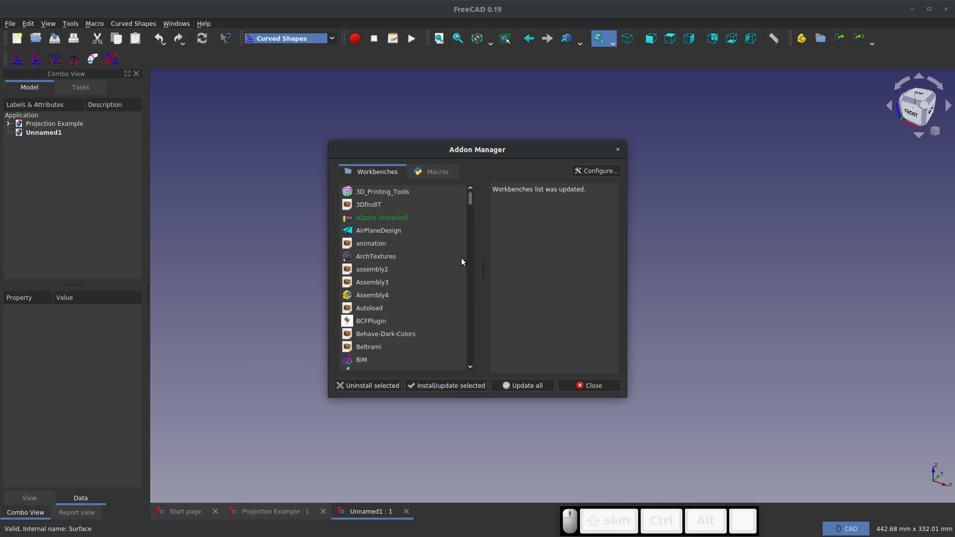
pyautogui.moveTo(469, 200); pyautogui.dragTo(470, 291)
pyautogui.click(414, 246)
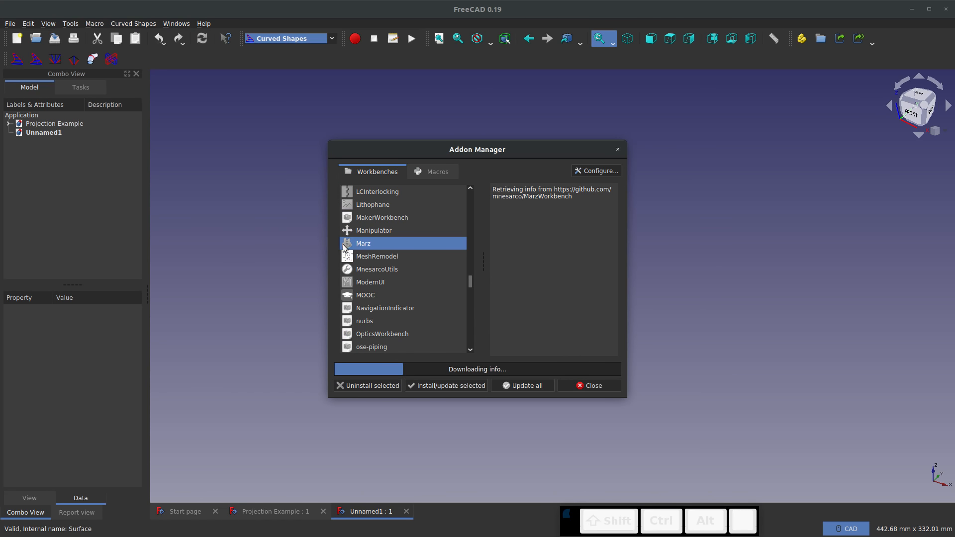
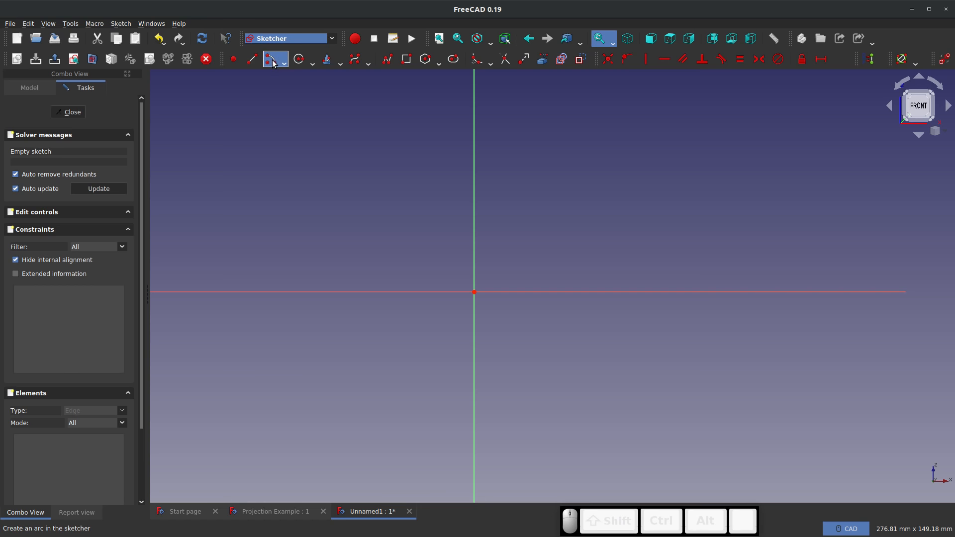
# Sketch a semicircular arc of about 15 mm radius centred on the origin, with both ends on the vertical axis
pyautogui.click(273, 61)
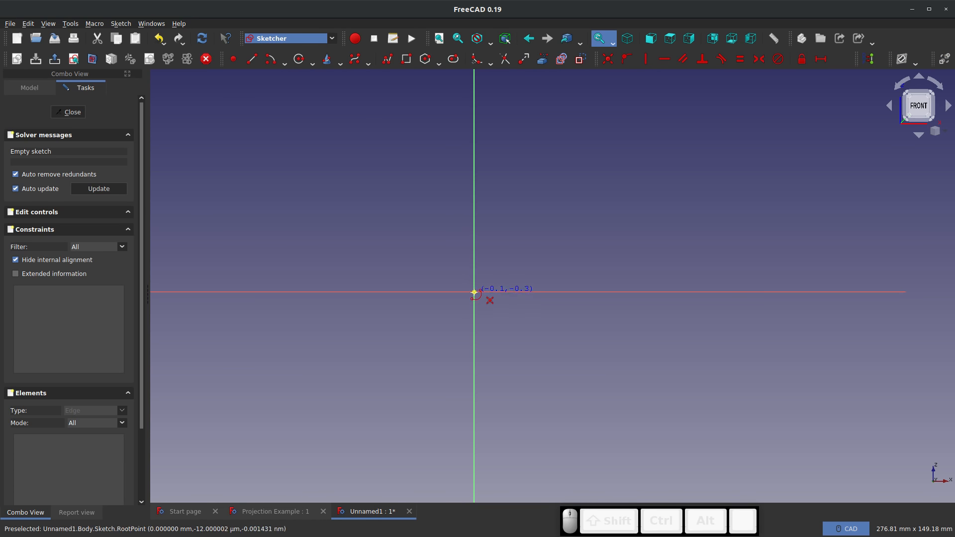
pyautogui.click(474, 292)
pyautogui.click(473, 247)
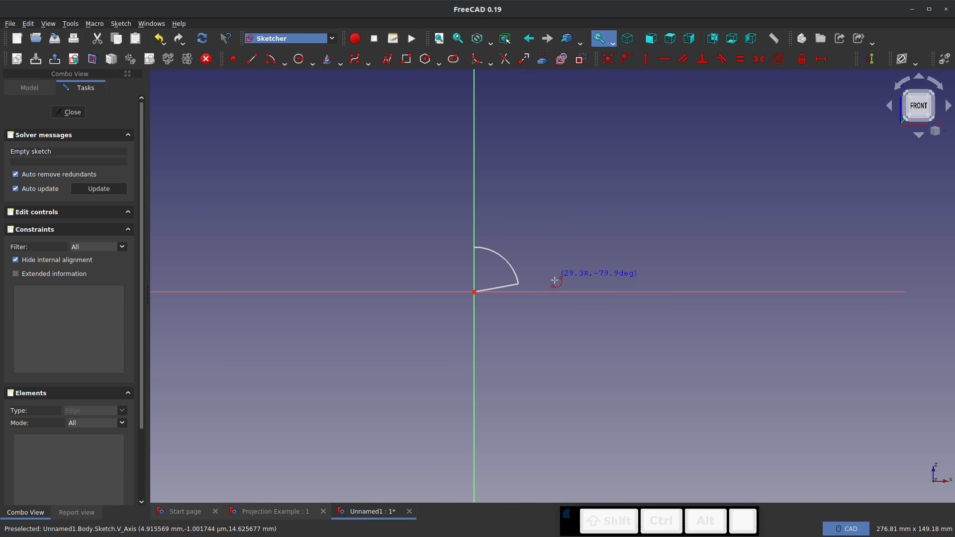
pyautogui.click(476, 348)
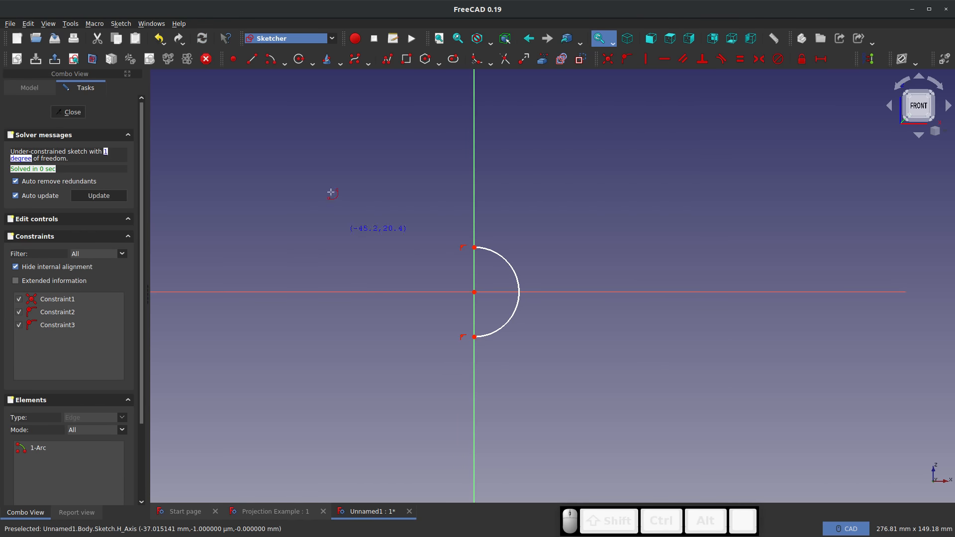
# Sketch a horizontal line about 95 mm long leftward from the arc's lower end
pyautogui.click(252, 59)
pyautogui.click(474, 336)
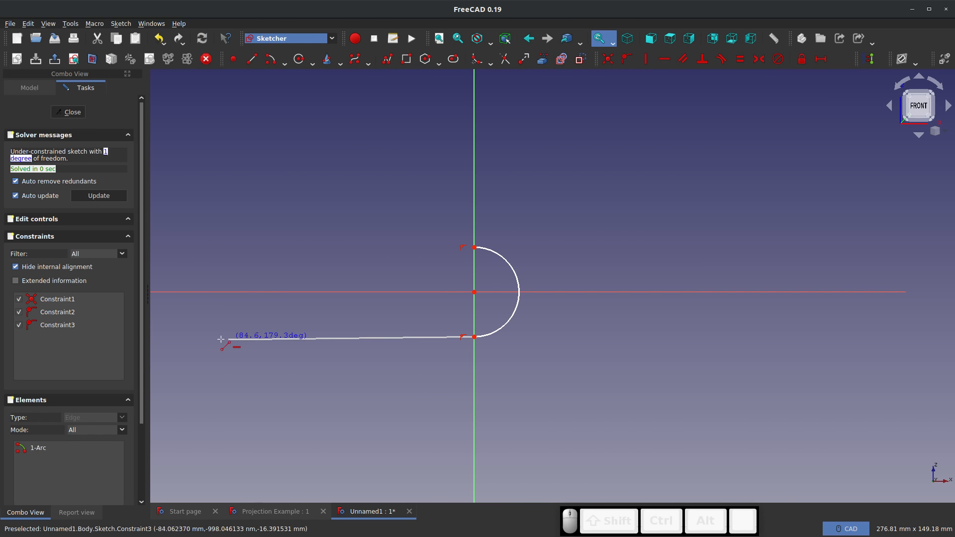
pyautogui.click(194, 336)
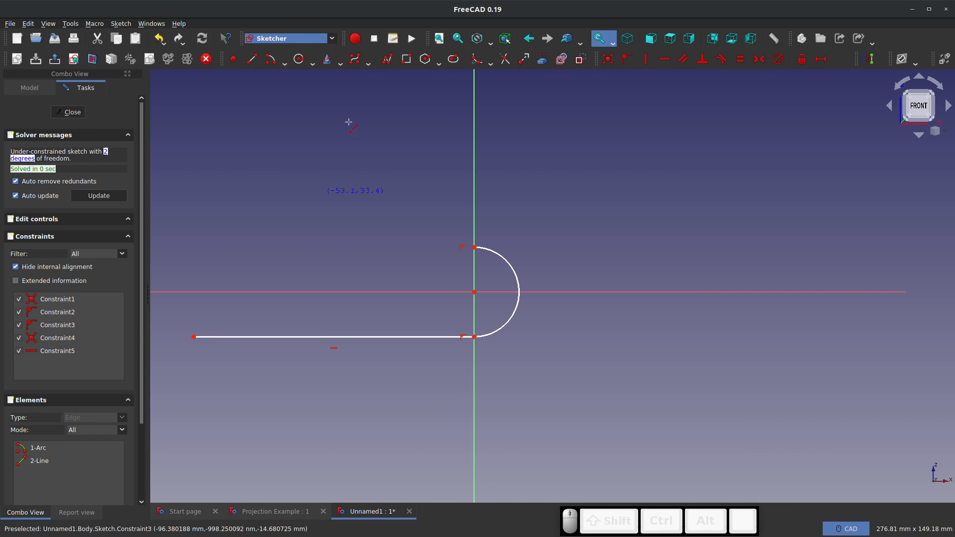
pyautogui.click(270, 59)
pyautogui.click(473, 248)
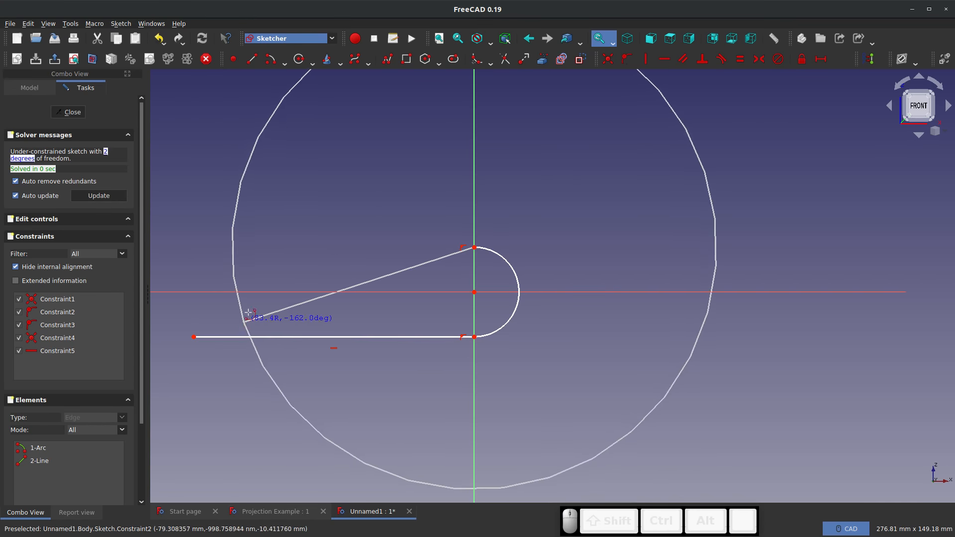
pyautogui.press('Escape')
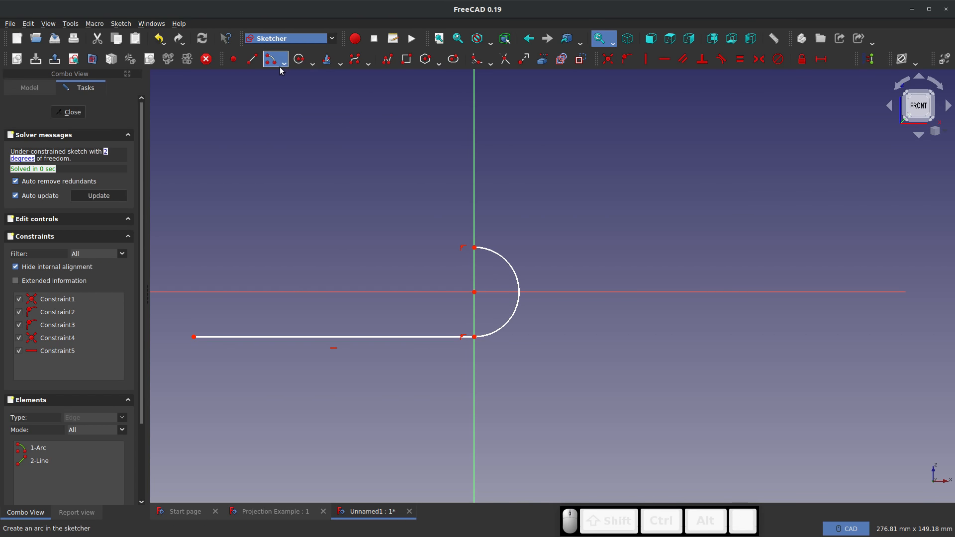
# Close the profile with a shallow three-point arc from the semicircle's upper end to the line's free end, bulging upward
pyautogui.click(285, 65)
pyautogui.click(308, 83)
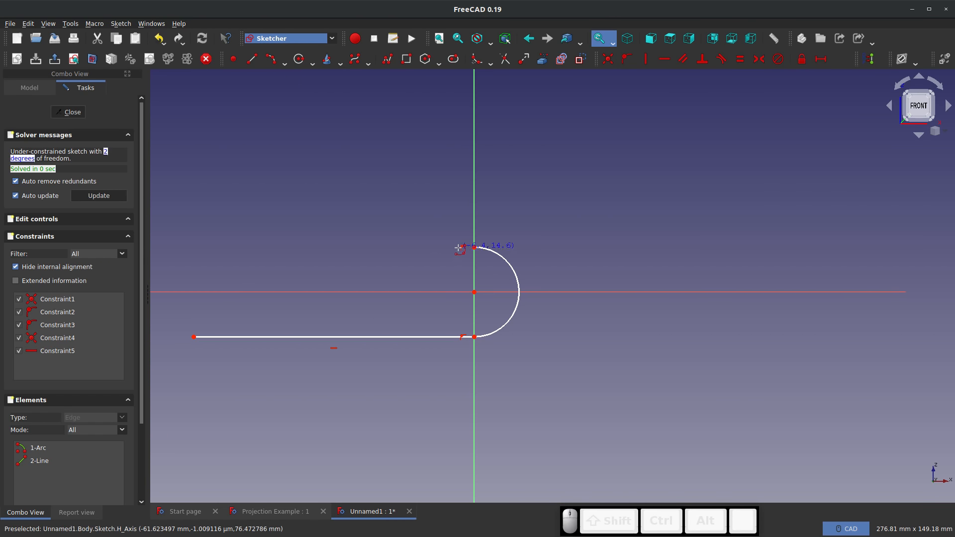
pyautogui.click(474, 247)
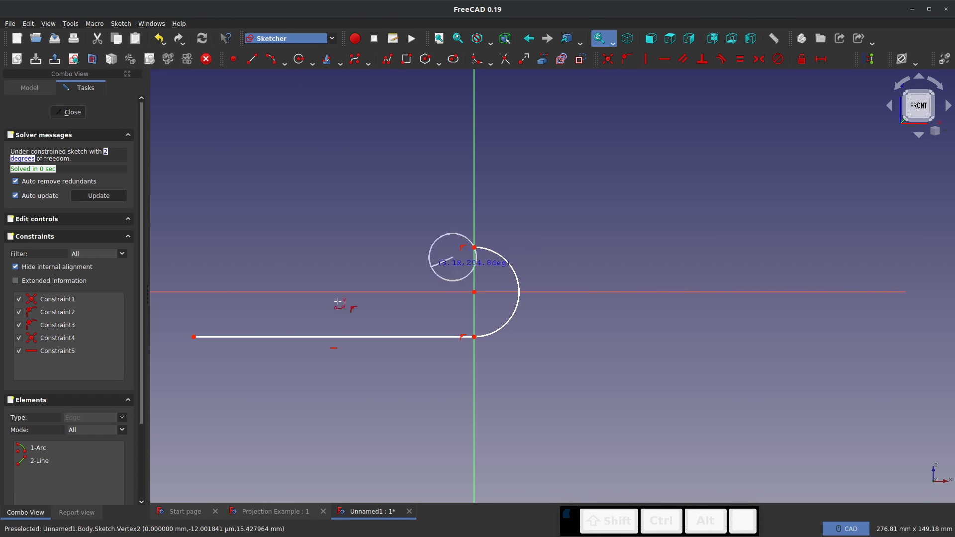
pyautogui.click(193, 337)
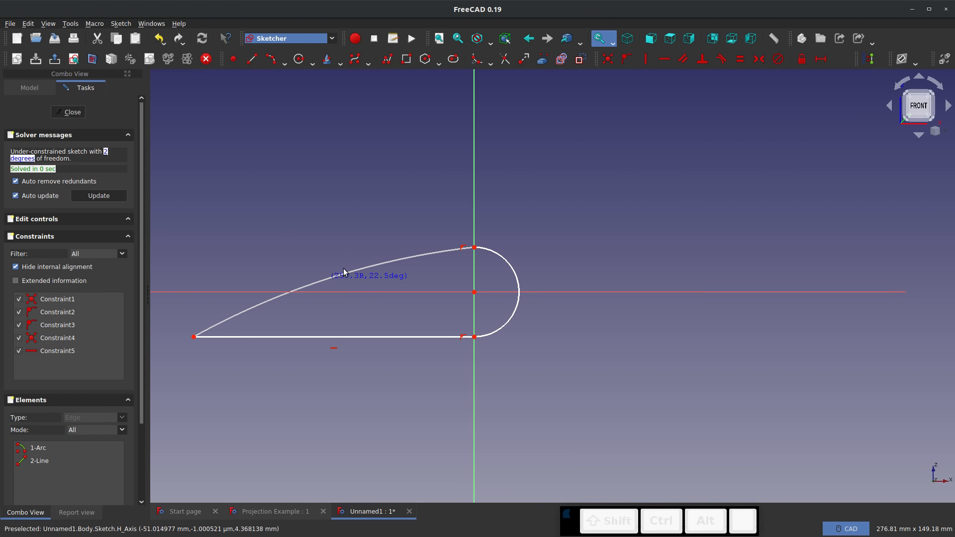
pyautogui.click(336, 273)
pyautogui.press('Escape')
# Make the shallow upper arc tangent to the semicircular arc
pyautogui.press('t')
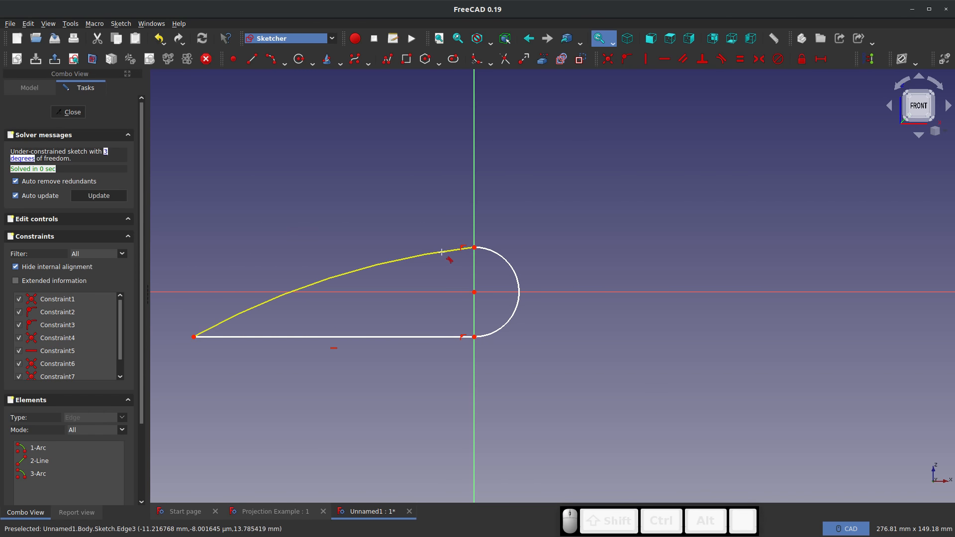
pyautogui.click(455, 250)
pyautogui.click(502, 257)
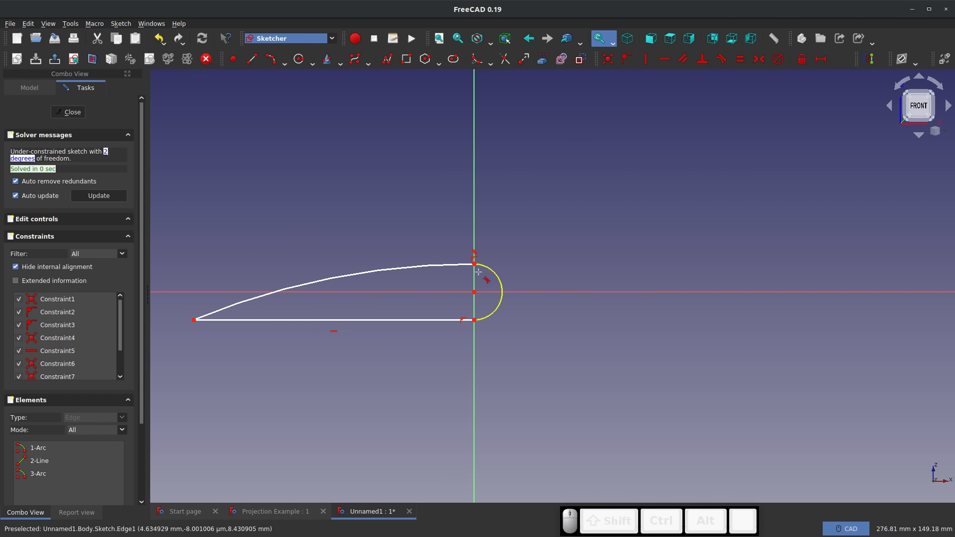
pyautogui.press('Escape')
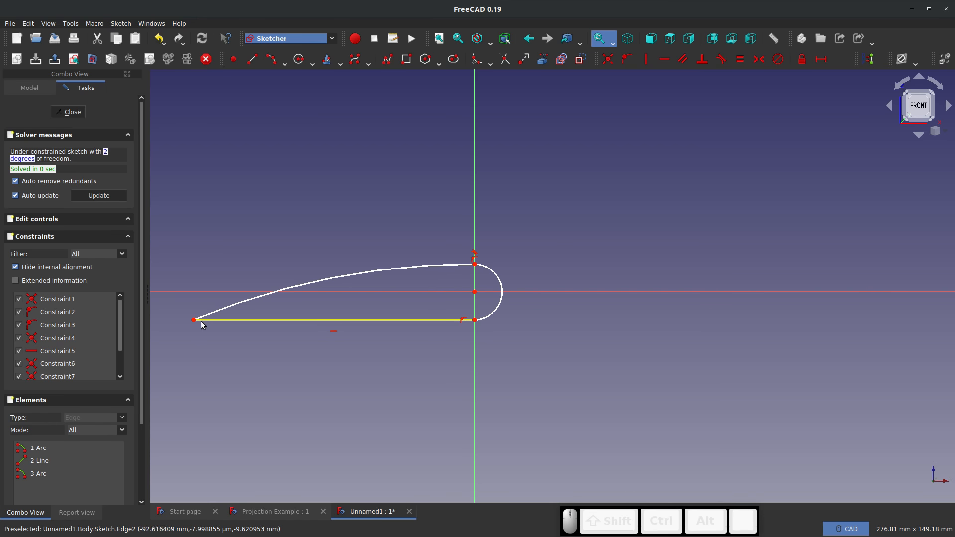
pyautogui.moveTo(194, 320); pyautogui.dragTo(197, 320)
pyautogui.click(475, 294)
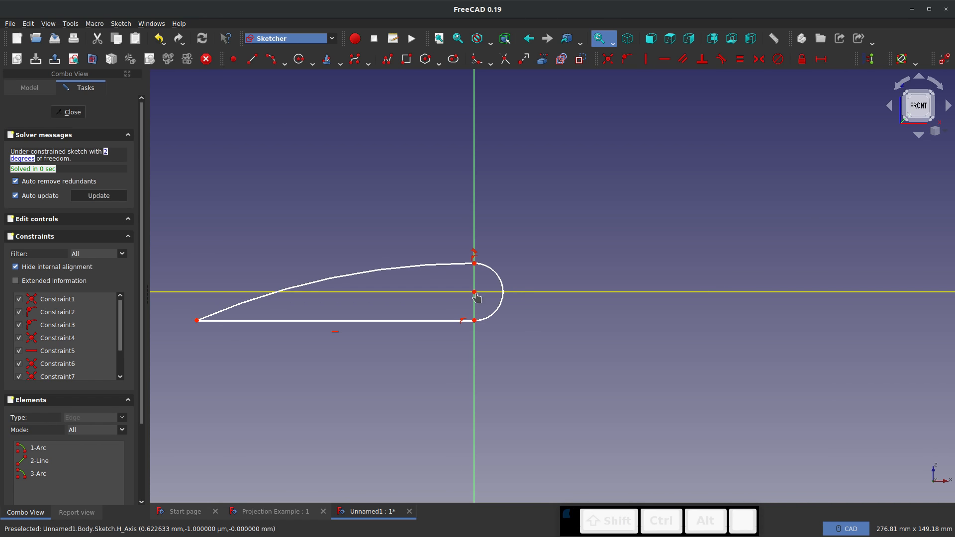
pyautogui.keyDown('shift'); pyautogui.click(474, 293); pyautogui.keyUp('shift')
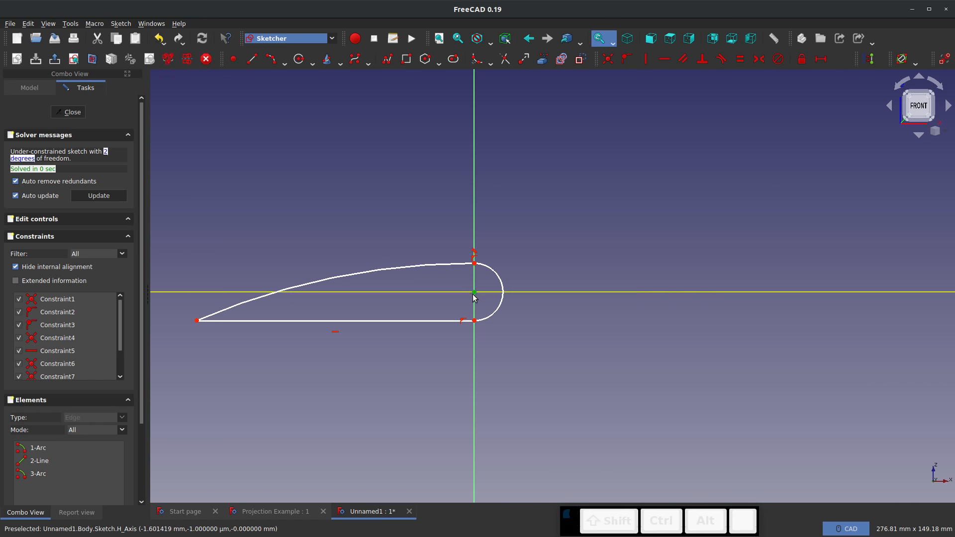
pyautogui.hotkey('shift', 'h')
pyautogui.click(480, 300)
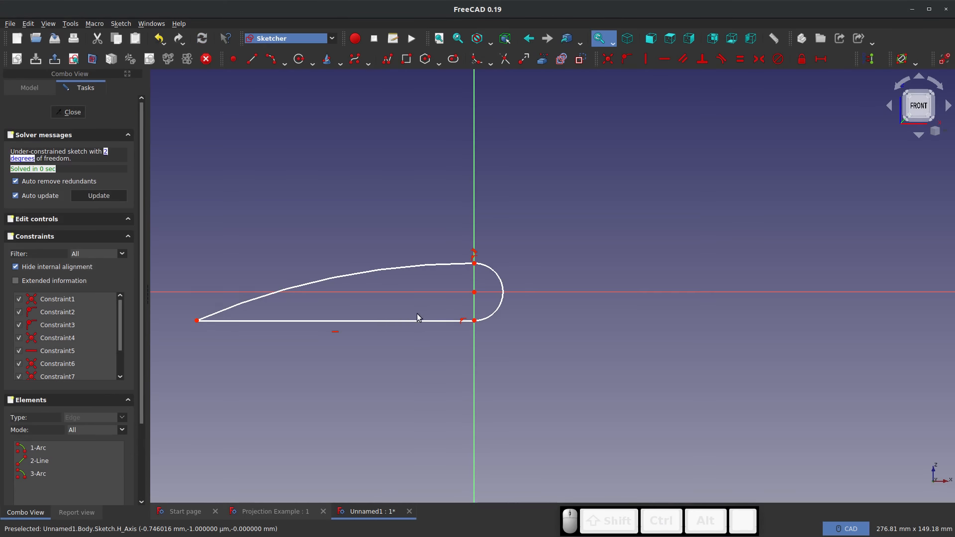
# Constrain the profile's pointed corner to a horizontal distance of -200 mm from the origin
pyautogui.click(196, 321)
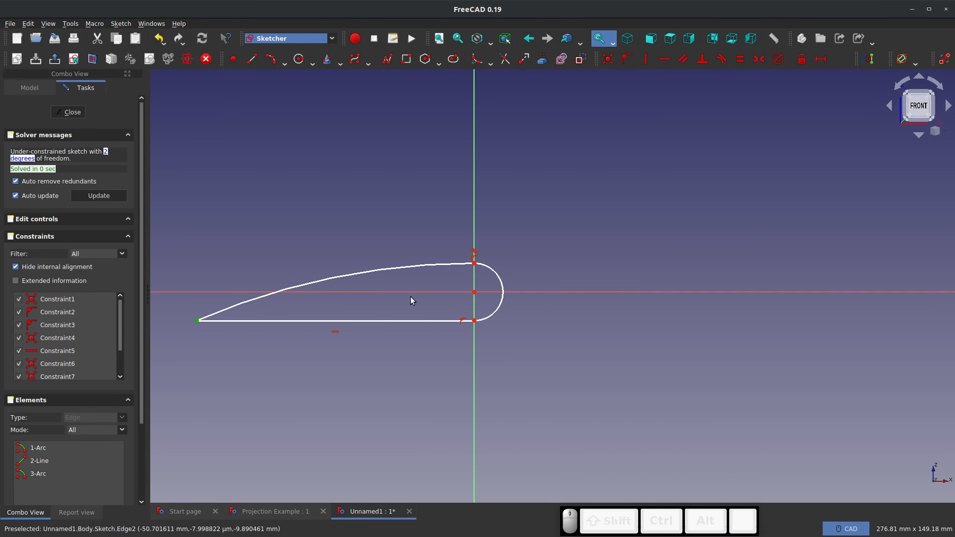
pyautogui.hotkey('shift', 'h')
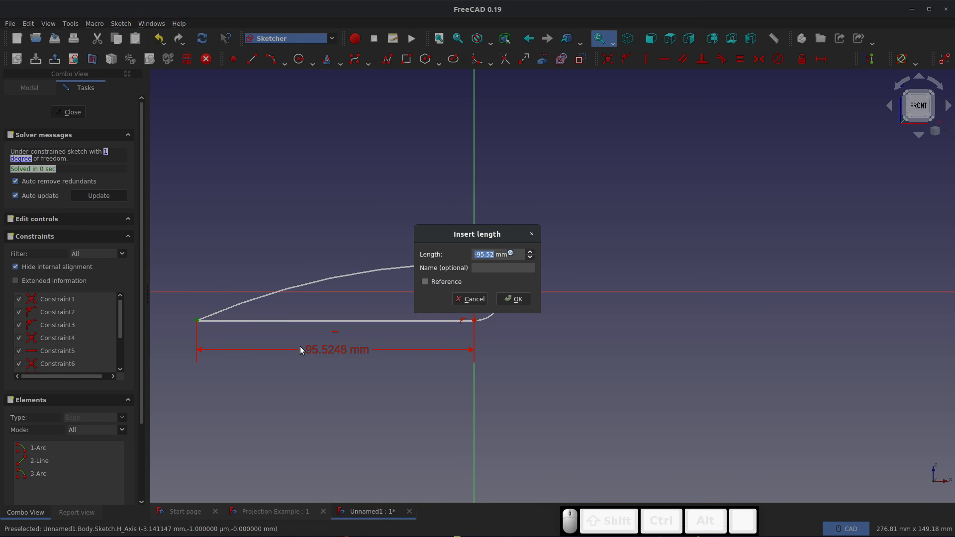
pyautogui.write('-200')
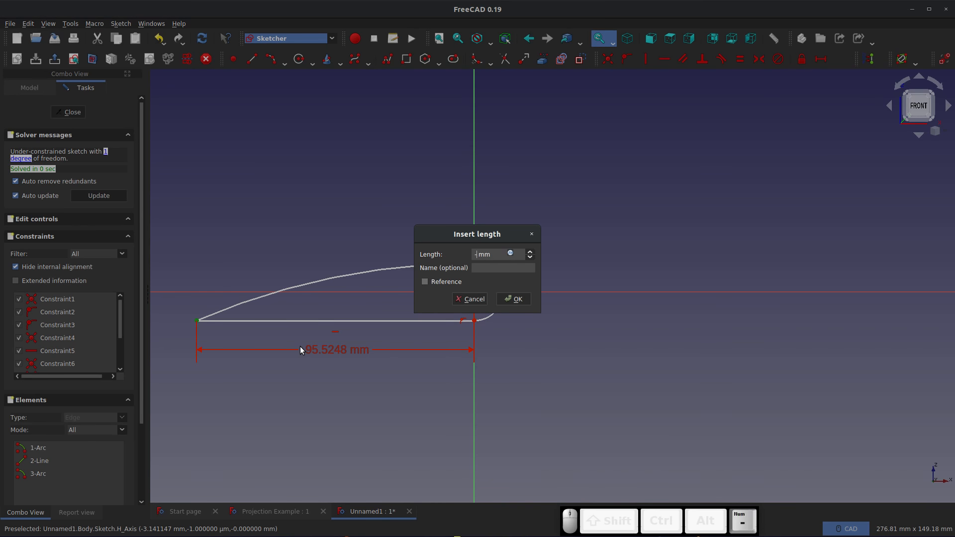
pyautogui.press('Return')
# Set the radius of the semicircular arc to 10 mm
pyautogui.scroll(-5, 610, 348)
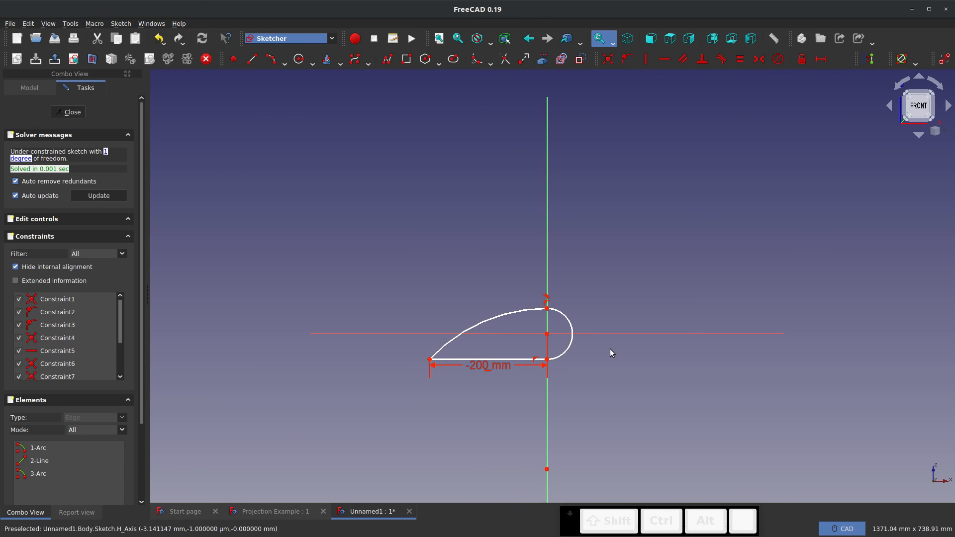
pyautogui.scroll(2, 581, 339)
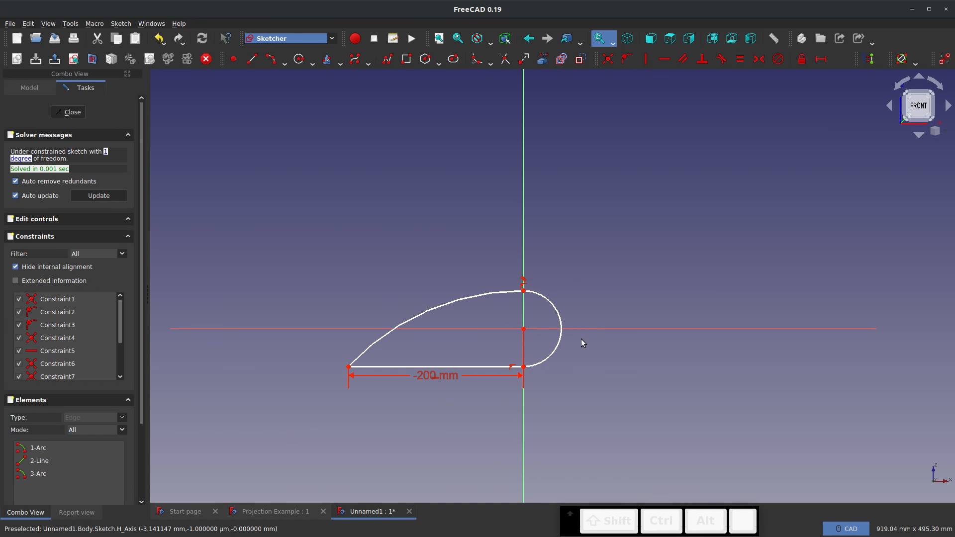
pyautogui.click(559, 312)
pyautogui.hotkey('shift', 'r')
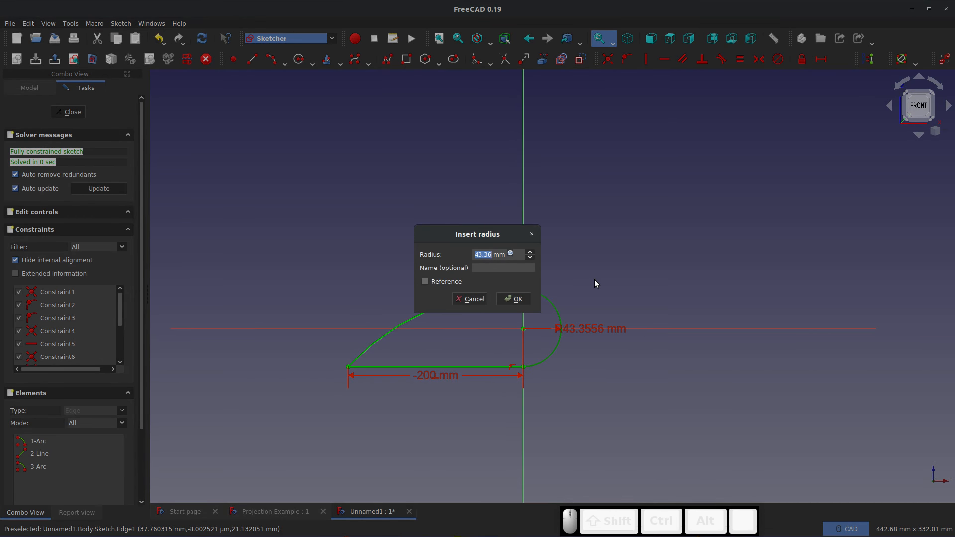
pyautogui.write('10')
pyautogui.press('Return')
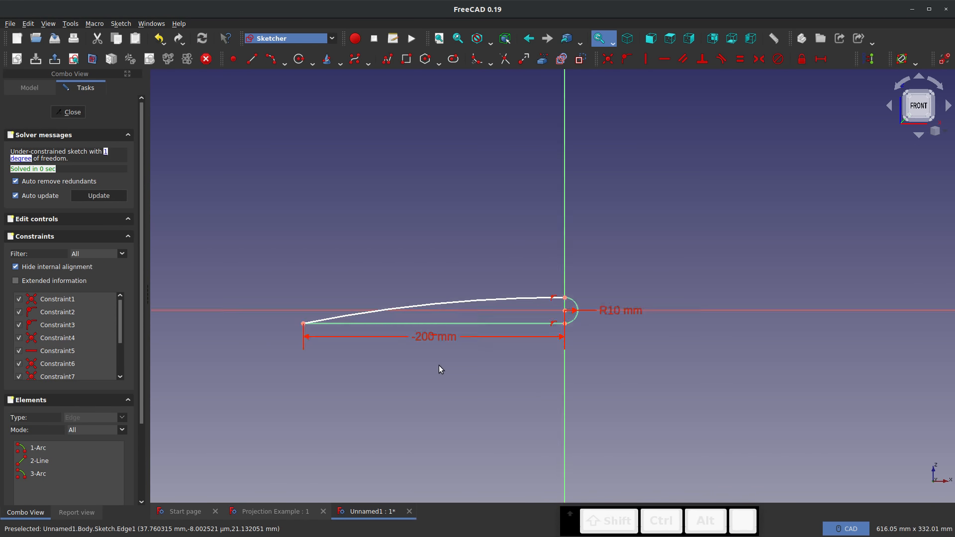
# Set the radius of the long upper arc to 1000 mm
pyautogui.scroll(4, 438, 369)
pyautogui.scroll(-2, 509, 315)
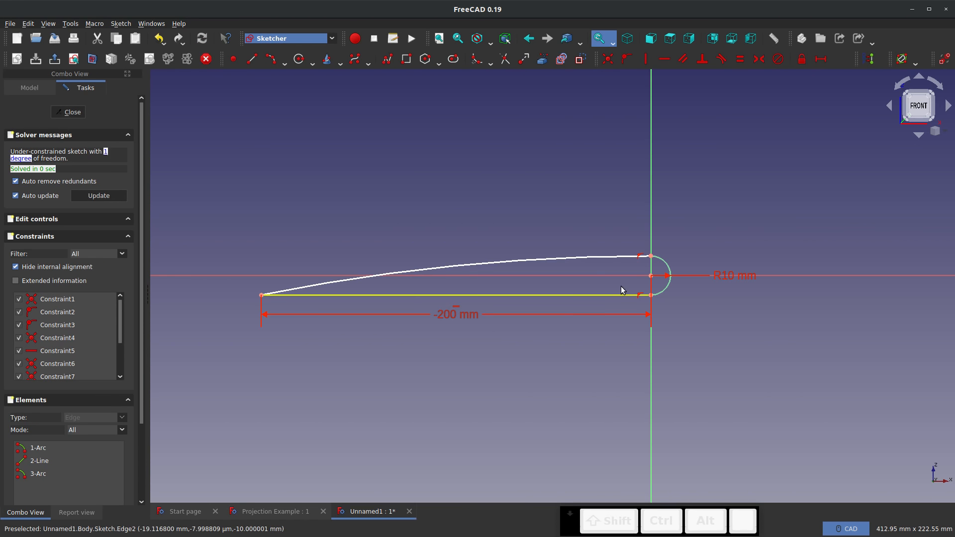
pyautogui.click(550, 258)
pyautogui.hotkey('shift', 'r')
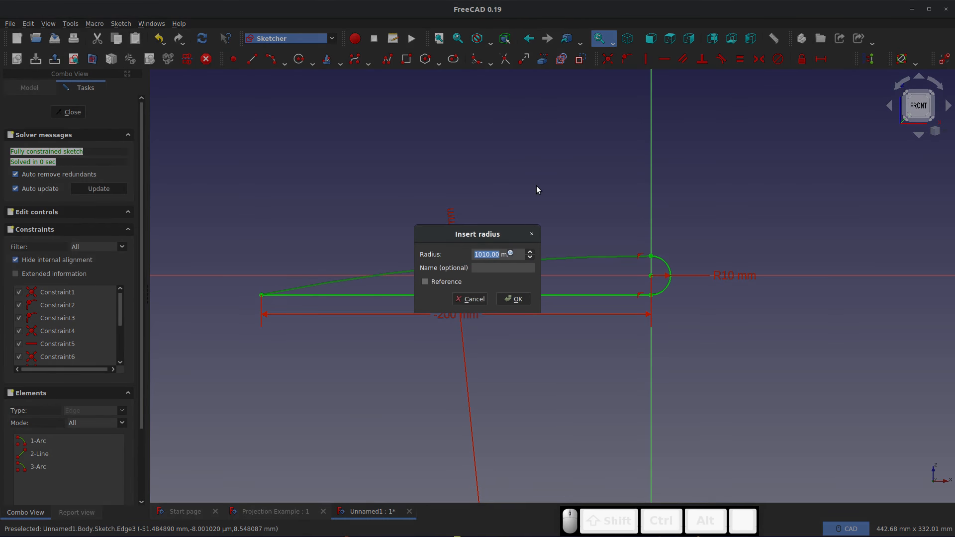
pyautogui.write('1000')
pyautogui.press('Return')
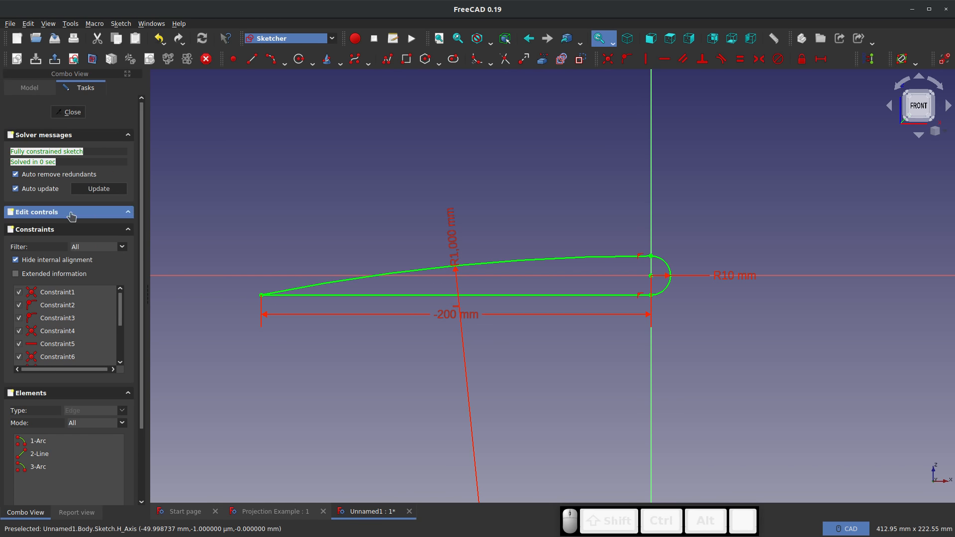
# Close the sketch and inspect the profile's rounded end, picking out the long upper arc
pyautogui.click(70, 111)
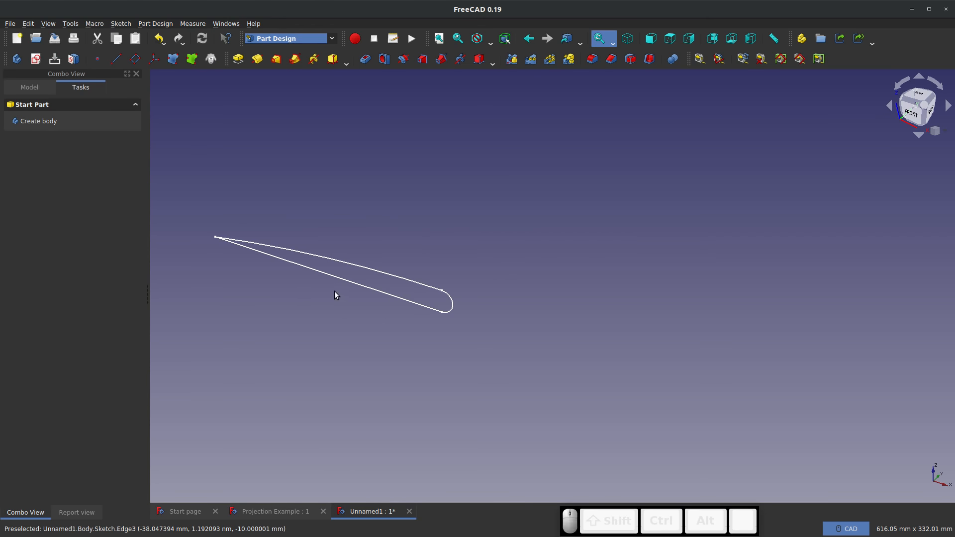
pyautogui.scroll(4, 382, 287)
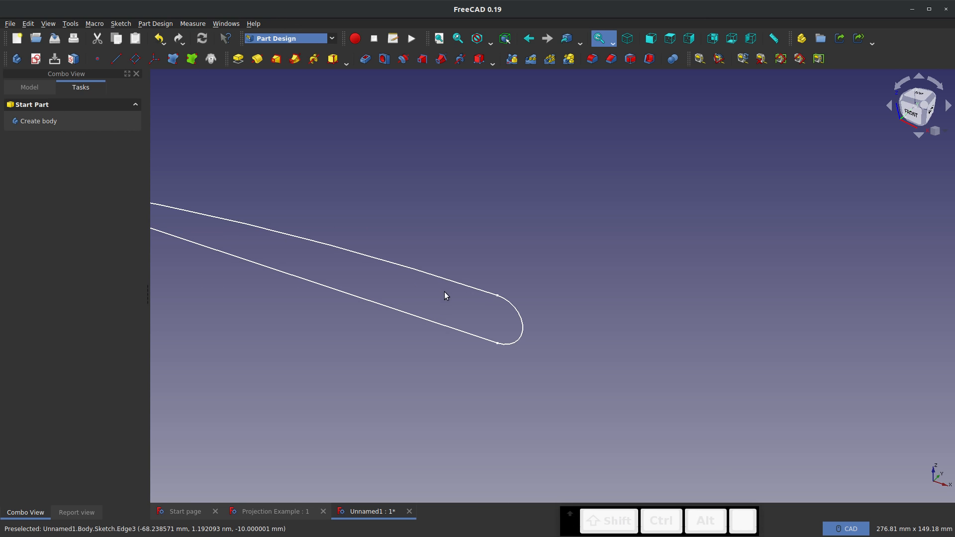
pyautogui.click(481, 292)
# Reopen the profile sketch for editing and convert the 10 mm semicircular arc to construction geometry
pyautogui.click(30, 87)
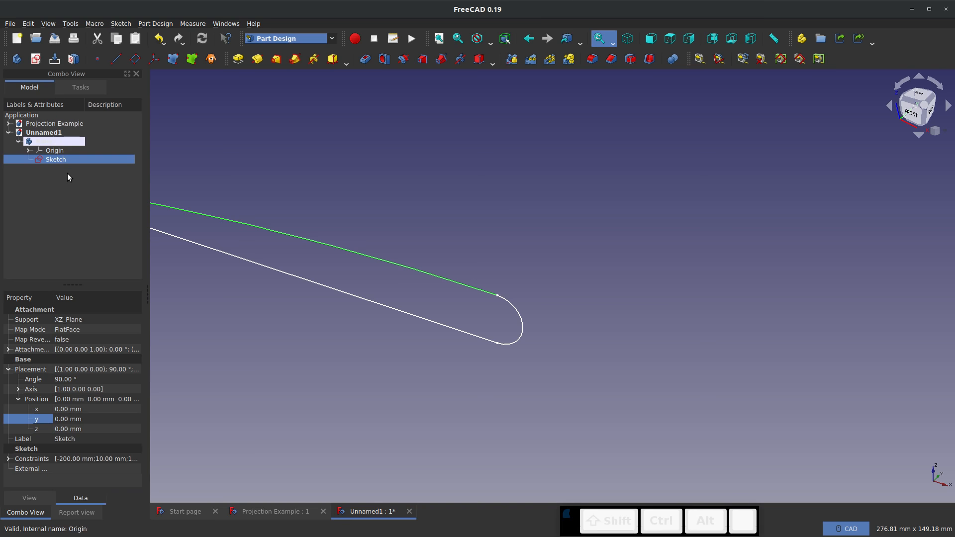
pyautogui.rightClick(55, 162)
pyautogui.click(77, 170)
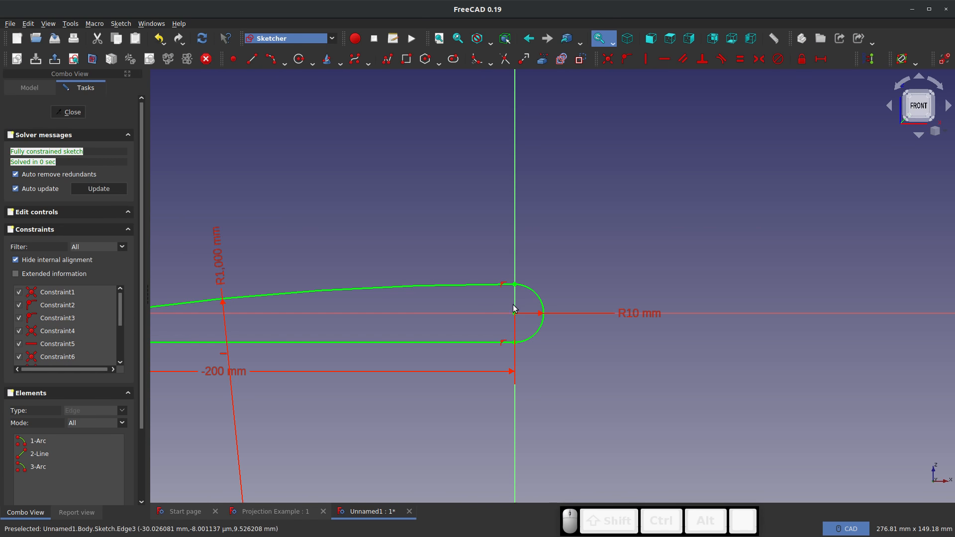
pyautogui.click(538, 303)
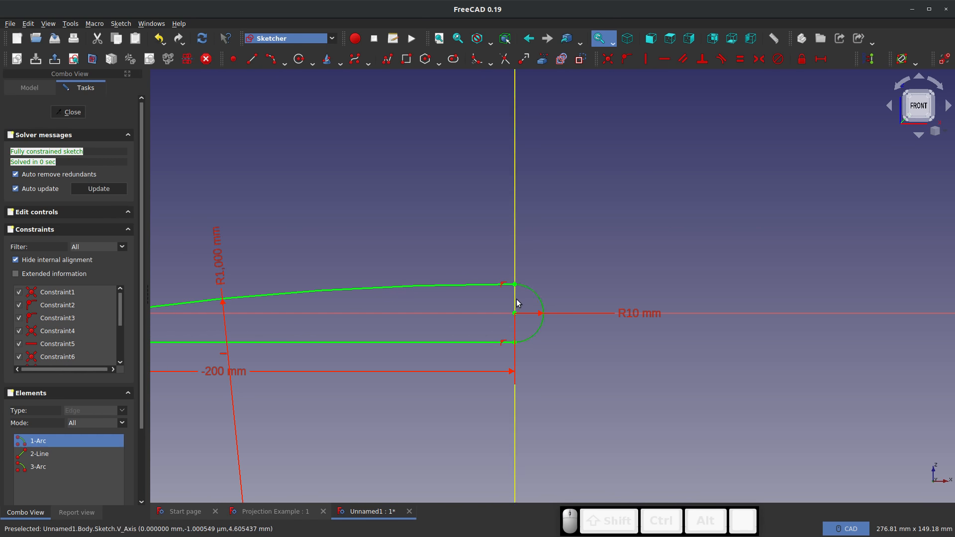
pyautogui.click(577, 78)
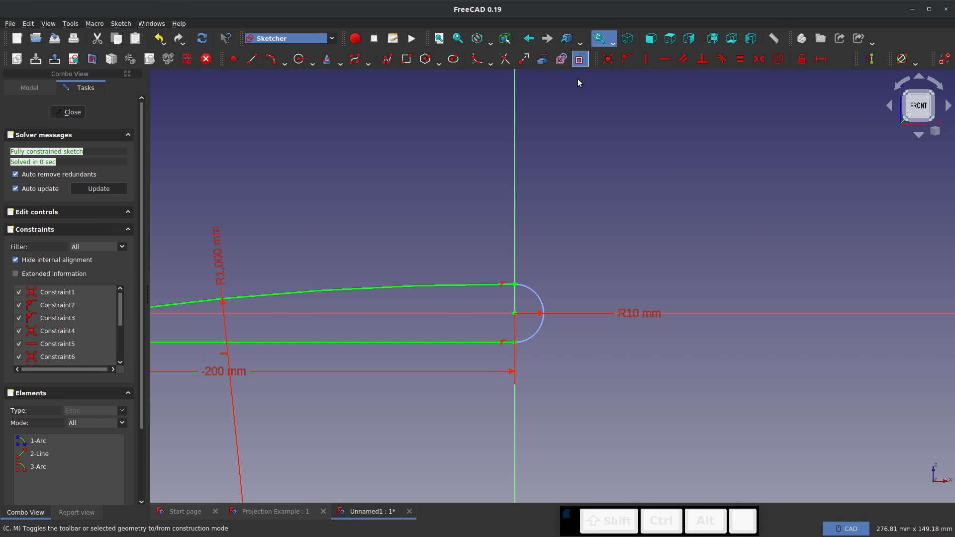
# Trace the construction semicircle with two arcs centred on the origin, one from its lower end and one from its upper end, ending near the horizontal axis
pyautogui.scroll(2, 547, 347)
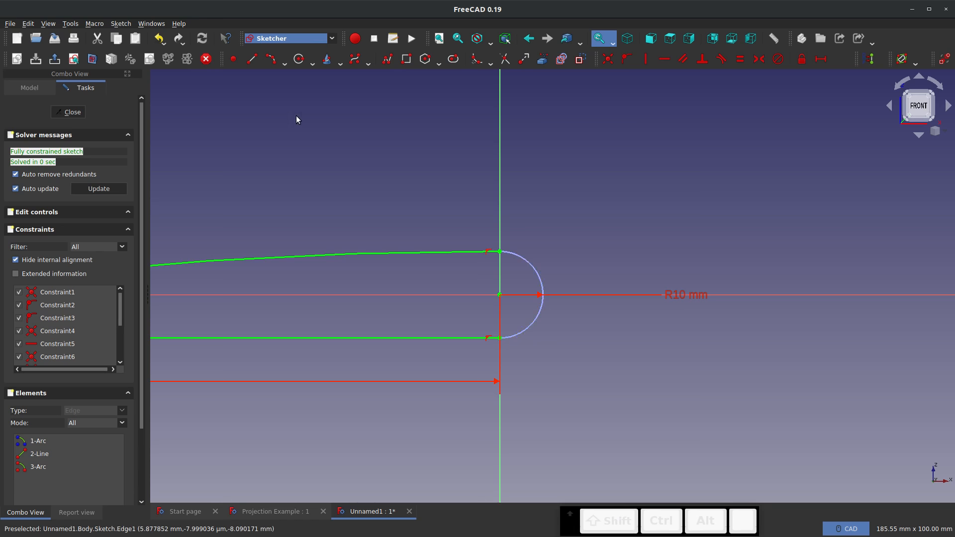
pyautogui.click(285, 63)
pyautogui.click(291, 73)
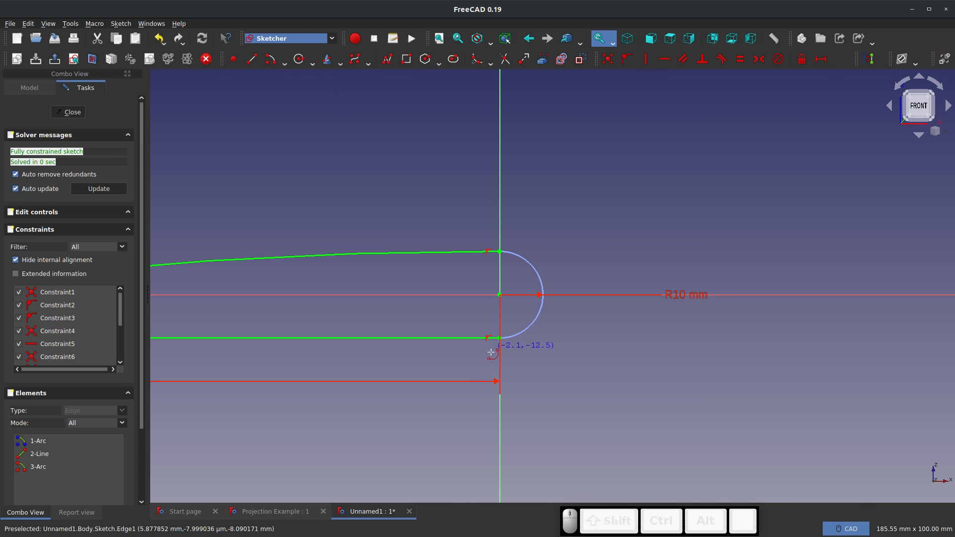
pyautogui.click(500, 295)
pyautogui.click(500, 338)
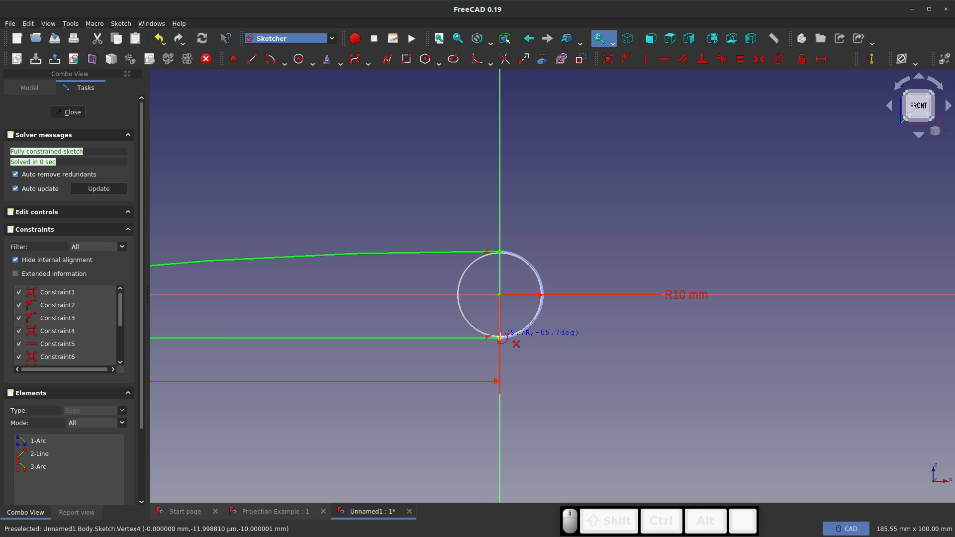
pyautogui.click(541, 314)
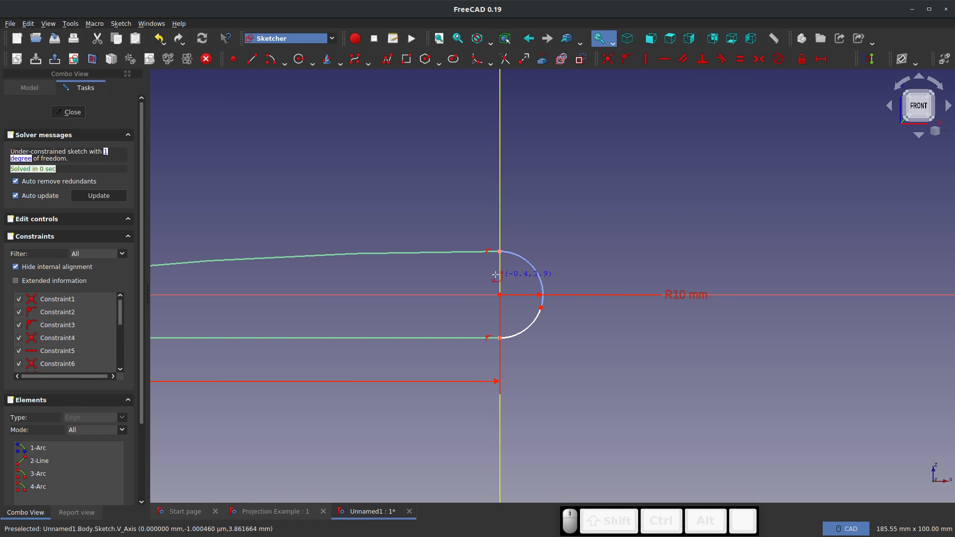
pyautogui.click(500, 295)
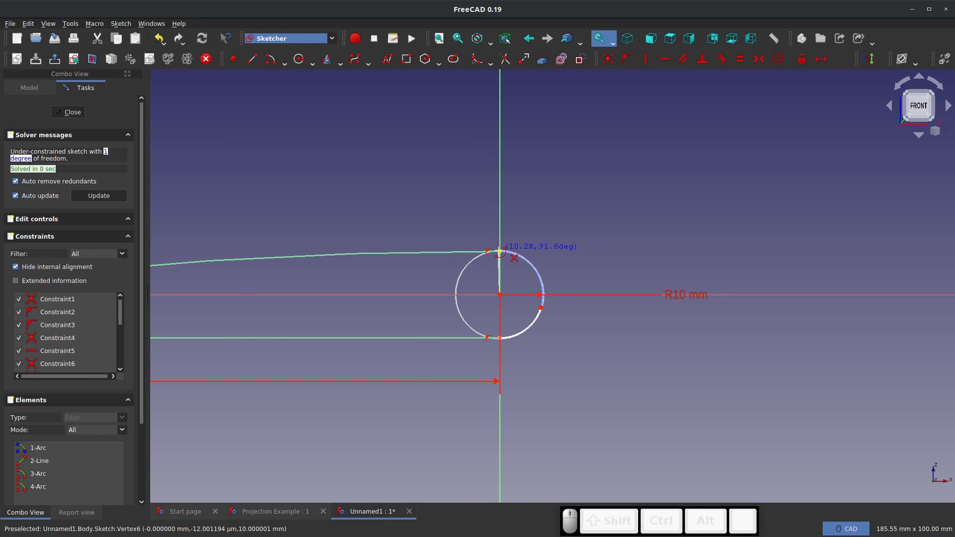
pyautogui.click(500, 252)
pyautogui.click(542, 287)
pyautogui.press('Escape')
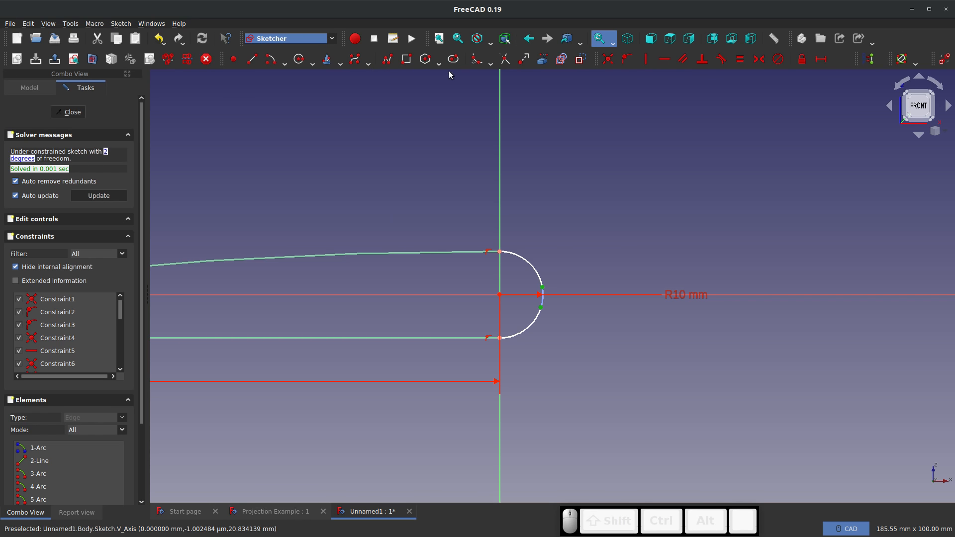
# Make the free ends of the two arcs coincident and constrain their joint horizontally to the arc centre
pyautogui.click(608, 59)
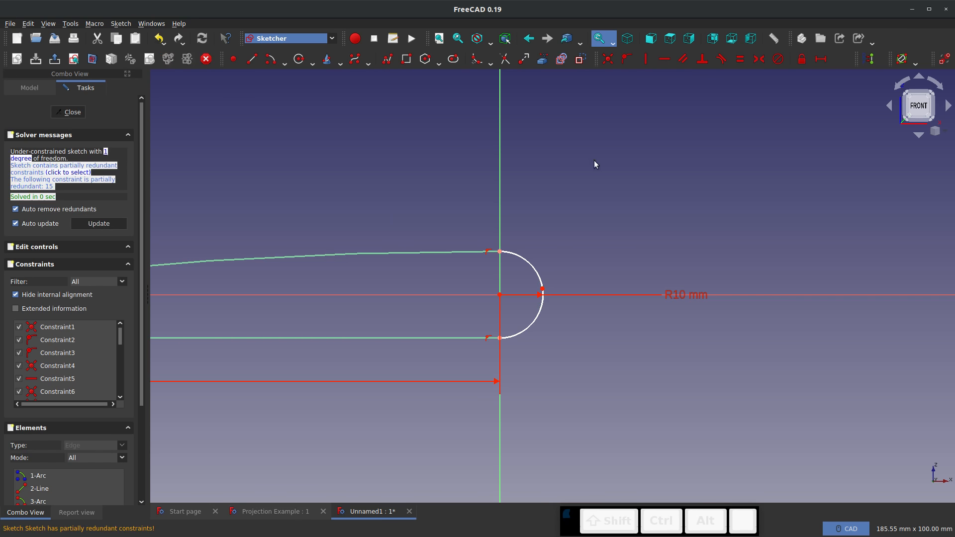
pyautogui.click(543, 294)
pyautogui.click(518, 295)
pyautogui.click(500, 295)
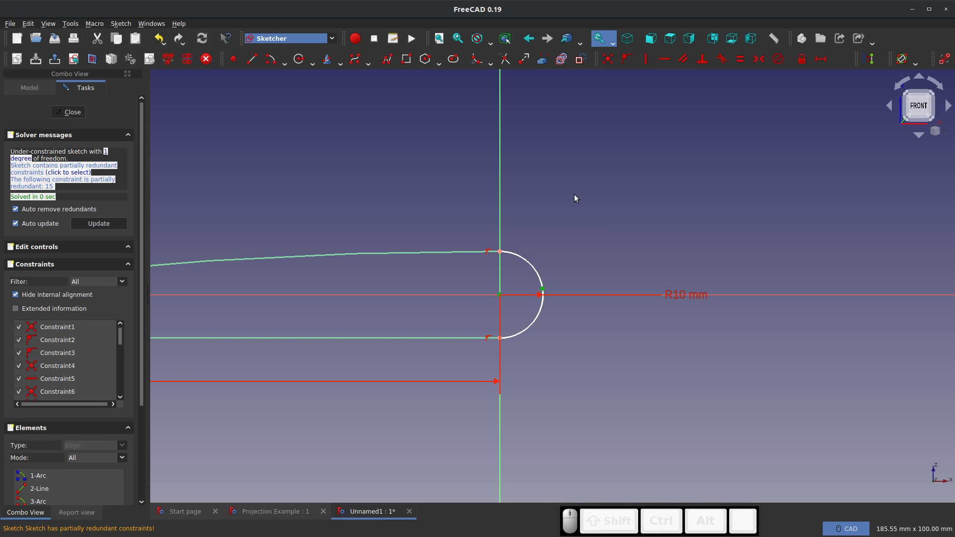
pyautogui.click(663, 59)
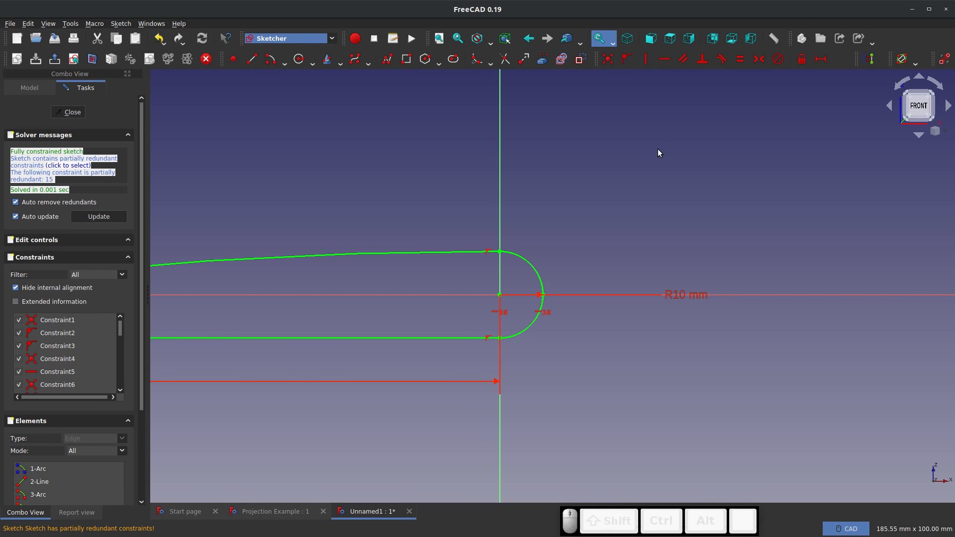
# Examine the joint between the two arcs, the corners of the rounded end and the pointed tail of the profile
pyautogui.scroll(10, 539, 297)
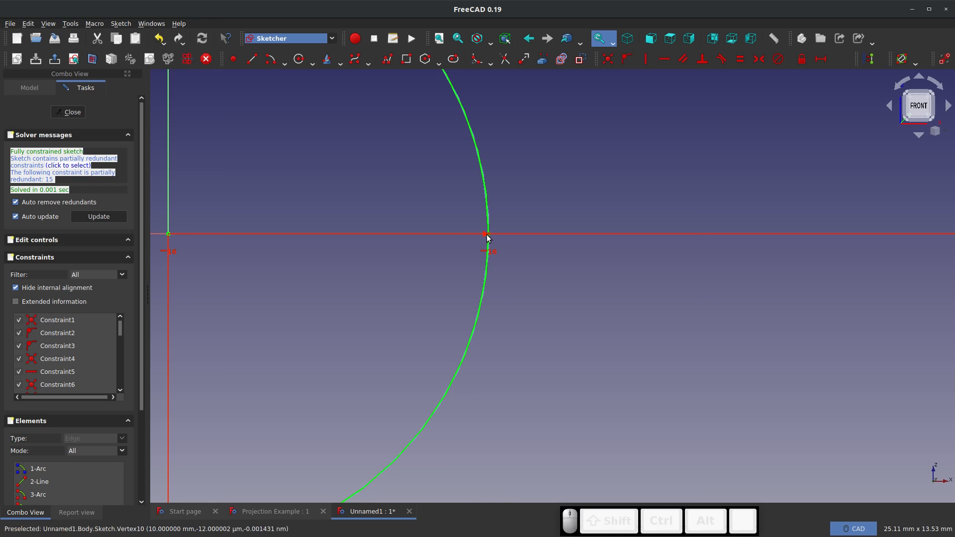
pyautogui.scroll(-12, 487, 238)
pyautogui.scroll(5, 226, 247)
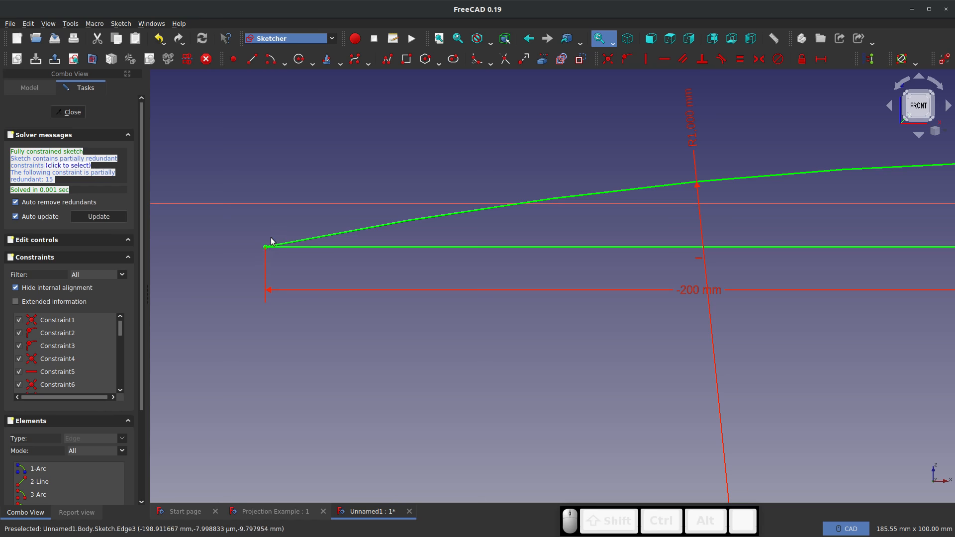
pyautogui.scroll(-4, 250, 224)
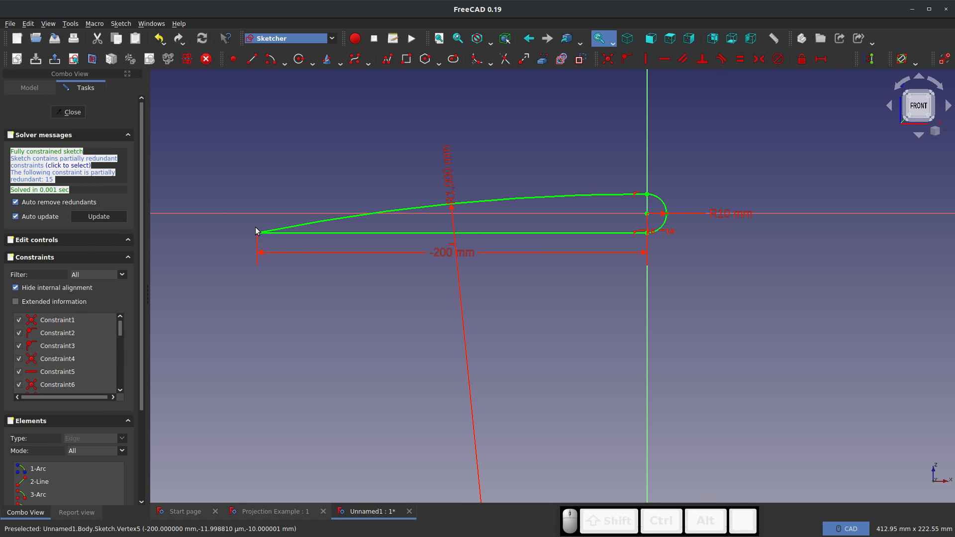
pyautogui.scroll(4, 672, 219)
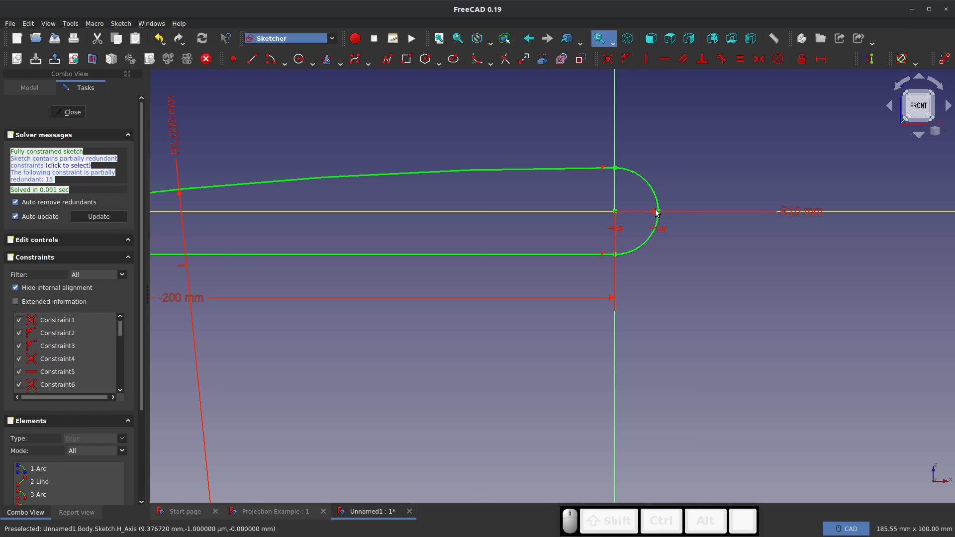
pyautogui.scroll(-2, 654, 211)
pyautogui.scroll(4, 612, 249)
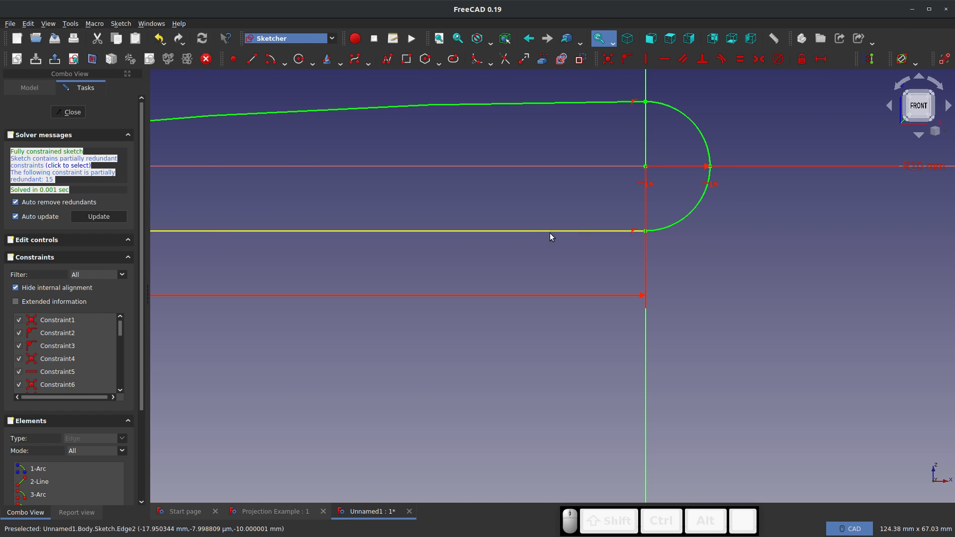
pyautogui.scroll(-2, 606, 248)
pyautogui.scroll(4, 637, 171)
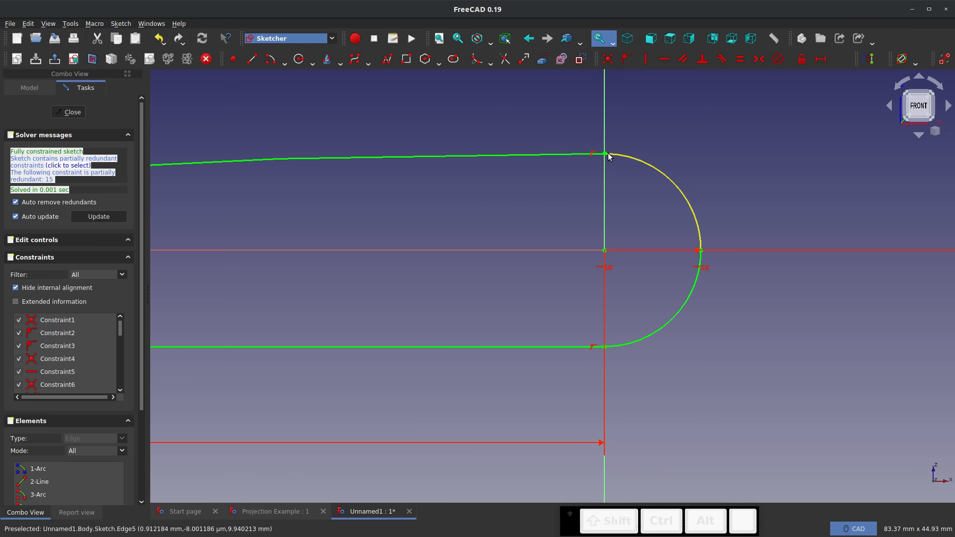
pyautogui.scroll(-8, 647, 164)
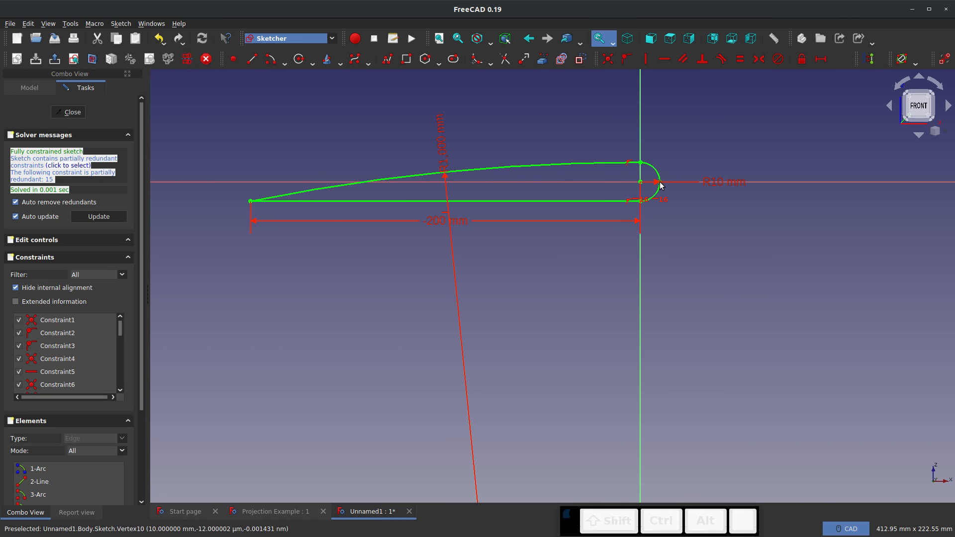
pyautogui.scroll(10, 659, 185)
pyautogui.scroll(-12, 661, 185)
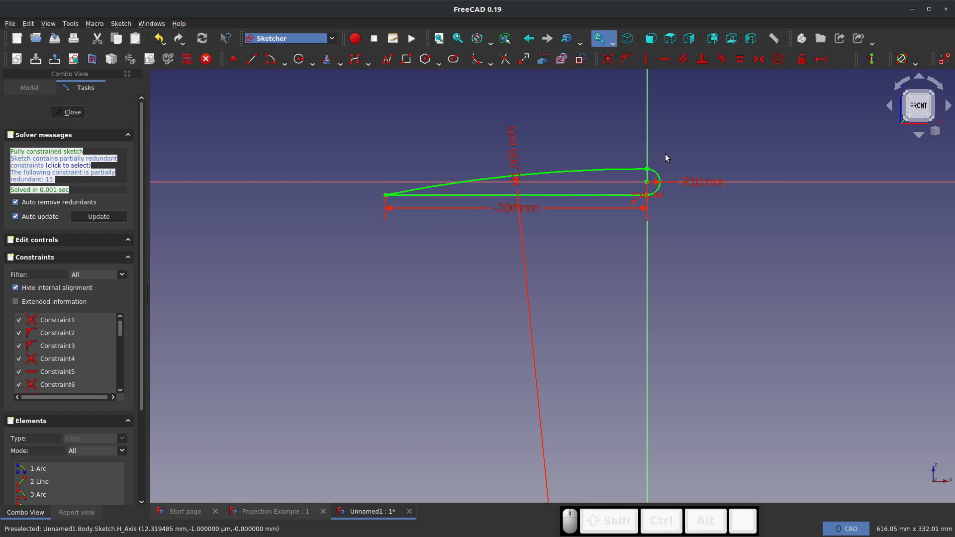
pyautogui.click(647, 169)
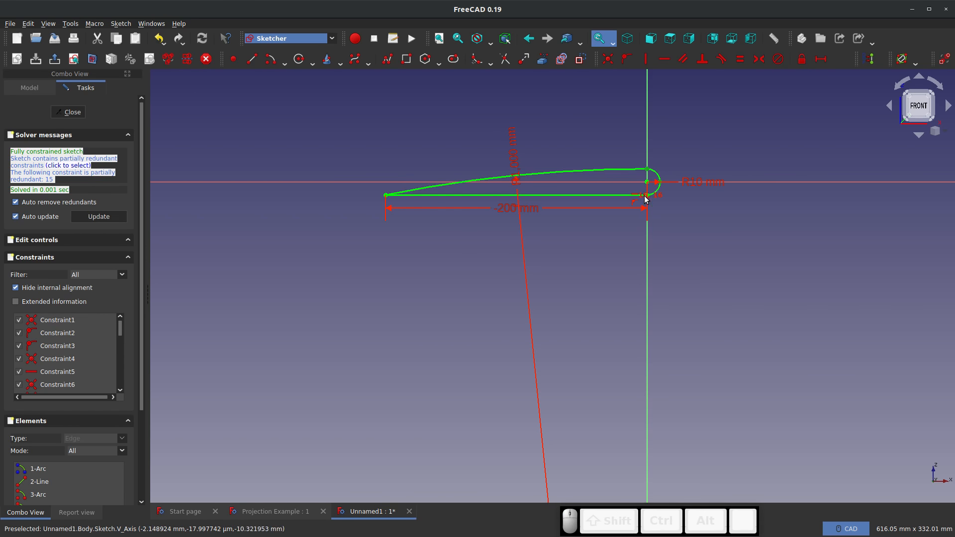
pyautogui.scroll(2, 645, 200)
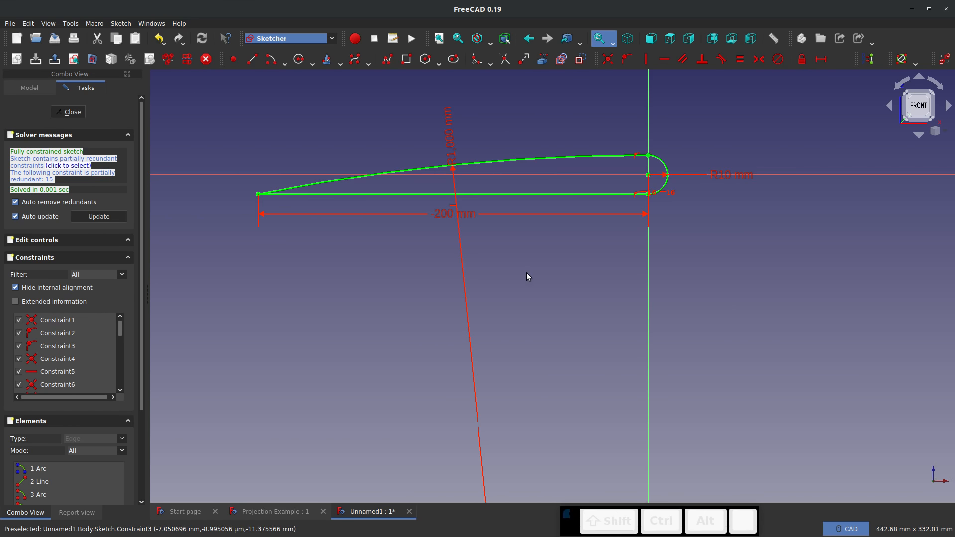
# Close the profile sketch, look at it from the top and start a new sketch on the XY plane
pyautogui.click(70, 112)
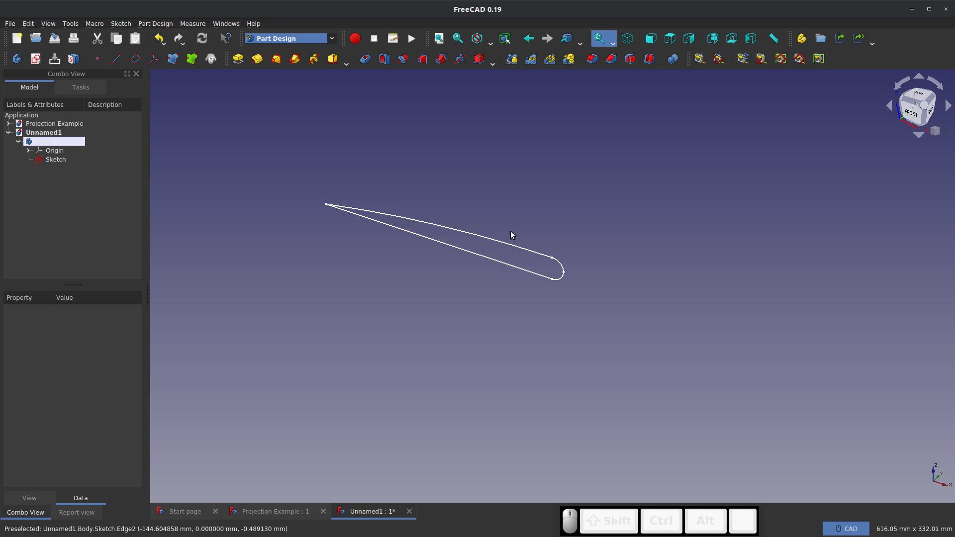
pyautogui.moveTo(585, 220); pyautogui.dragTo(573, 280, button='middle')
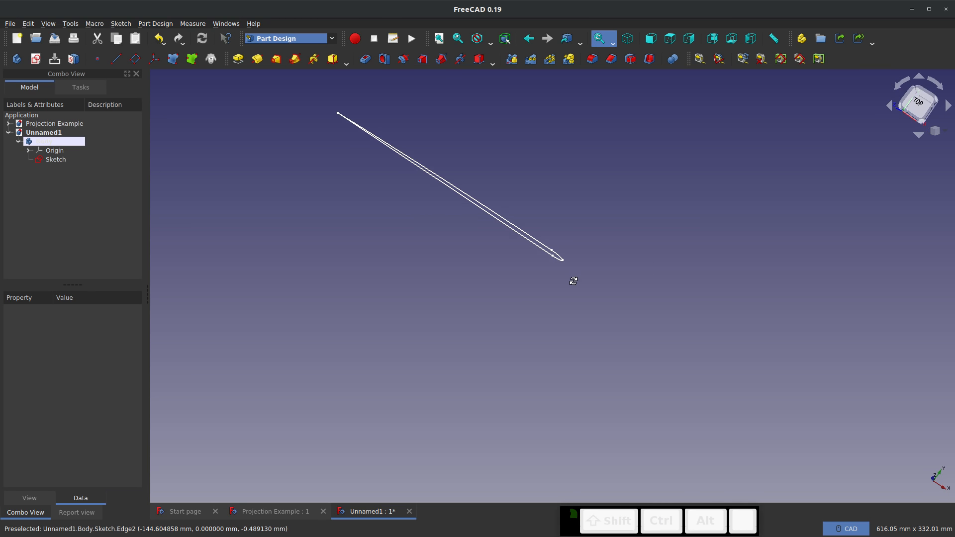
pyautogui.click(913, 103)
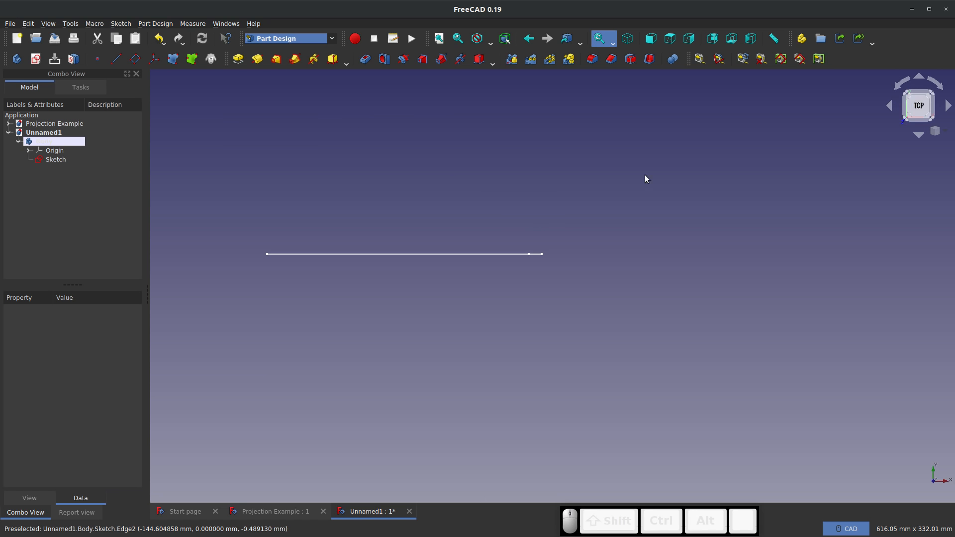
pyautogui.click(36, 59)
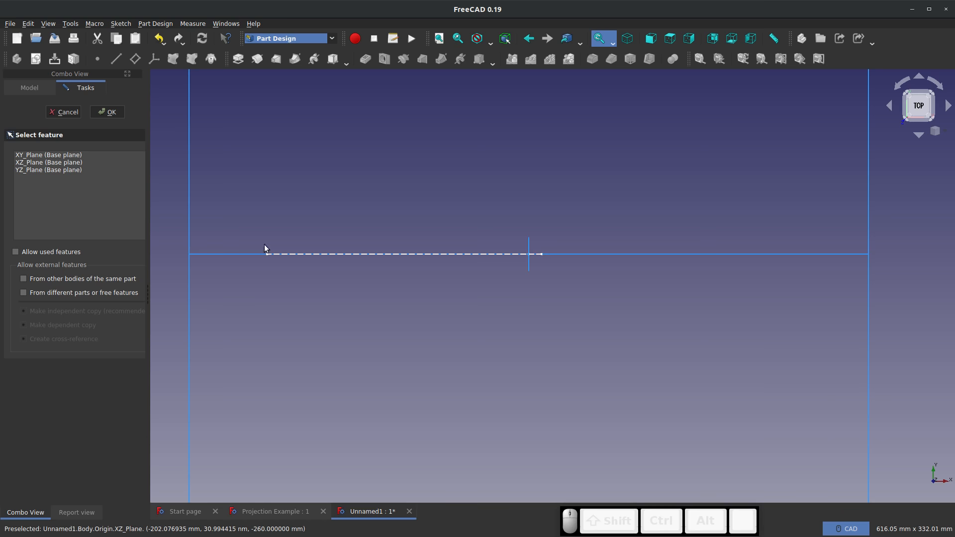
pyautogui.click(118, 113)
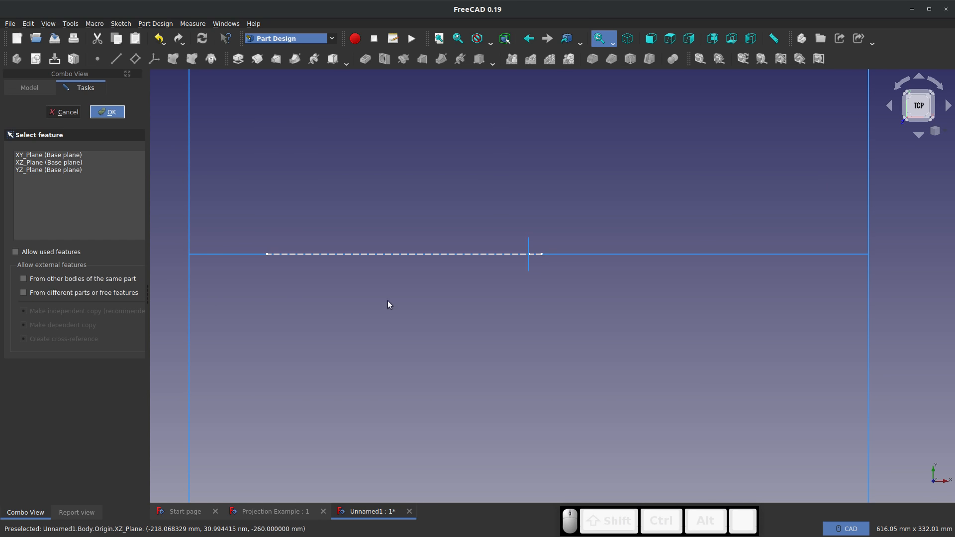
pyautogui.click(38, 156)
pyautogui.click(110, 116)
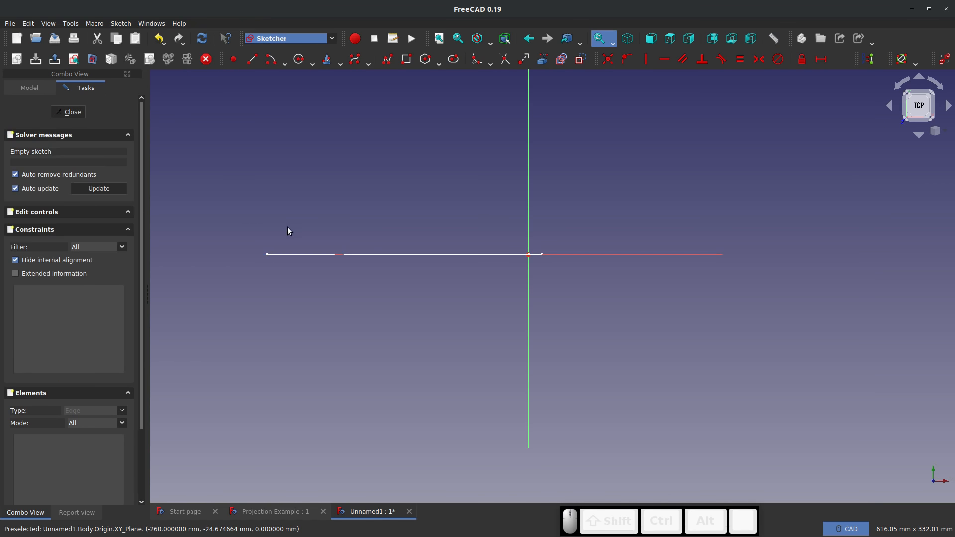
# Link the profile's rounded tip point and its pointed tail point into the new sketch as external geometry
pyautogui.scroll(2, 385, 158)
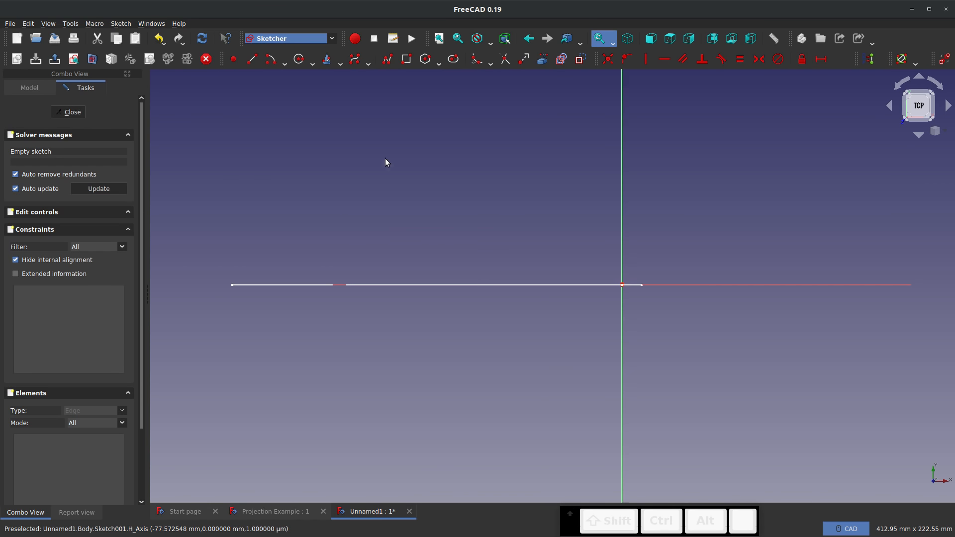
pyautogui.click(542, 58)
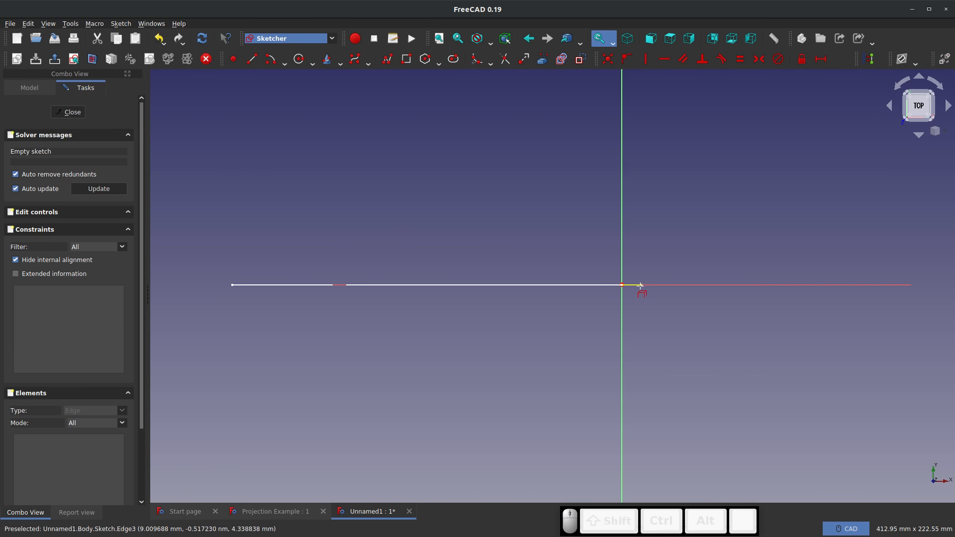
pyautogui.click(641, 285)
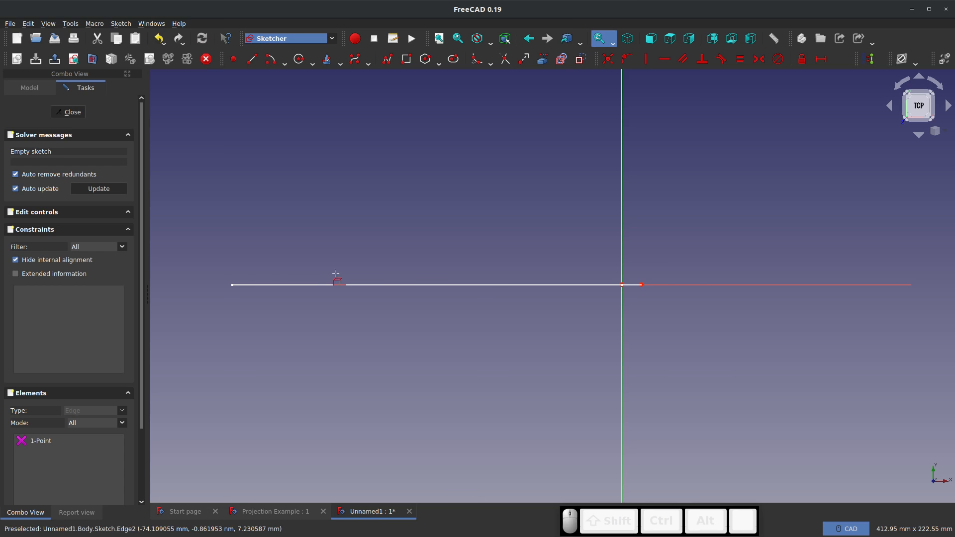
pyautogui.click(231, 285)
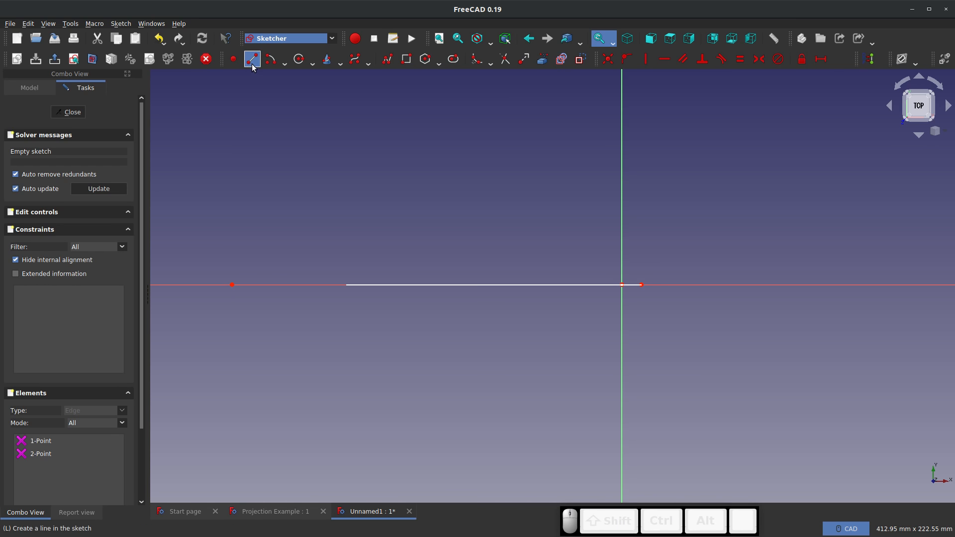
# Draw a B-spline with five control points from the tail point to the rounded tip, its highest control point about 508 mm above the horizontal axis
pyautogui.click(354, 60)
pyautogui.scroll(-8, 342, 393)
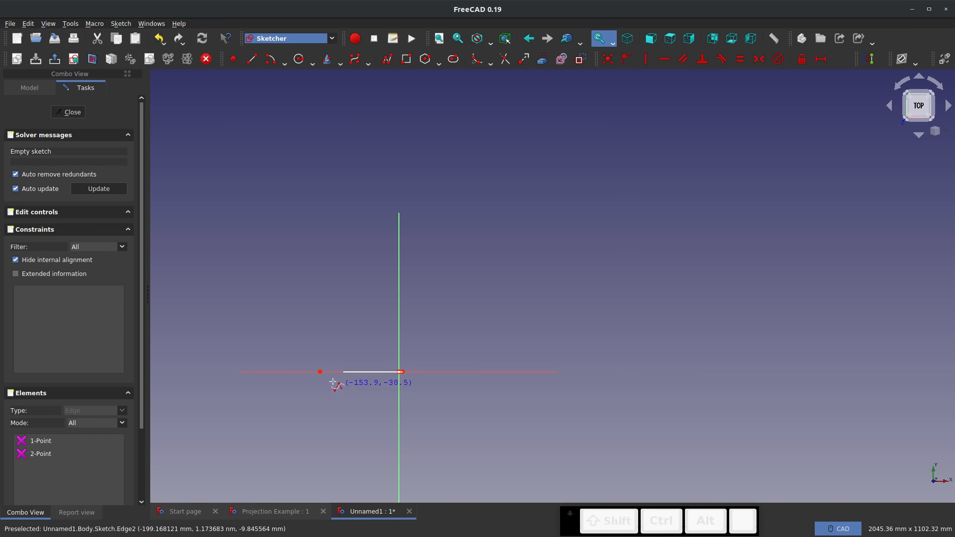
pyautogui.click(319, 372)
pyautogui.click(325, 269)
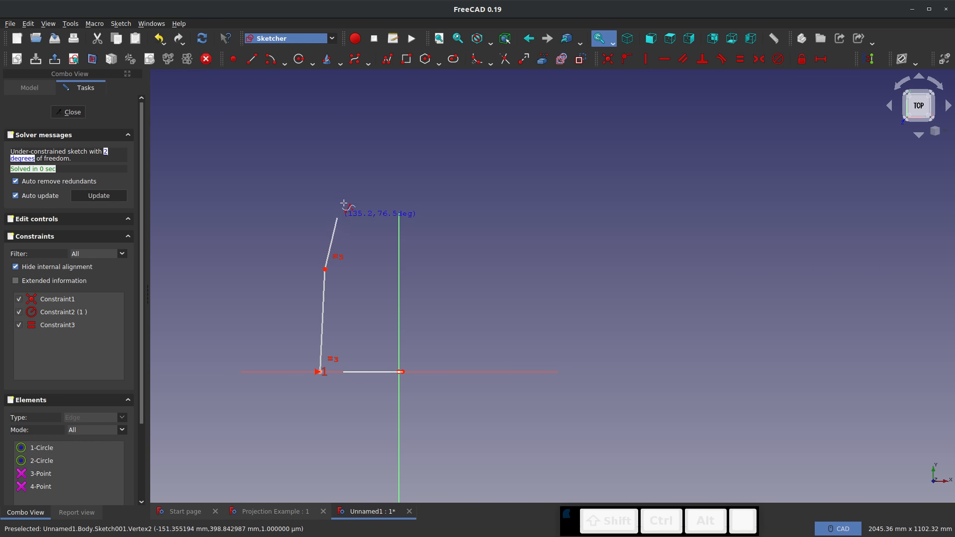
pyautogui.click(360, 172)
pyautogui.click(405, 237)
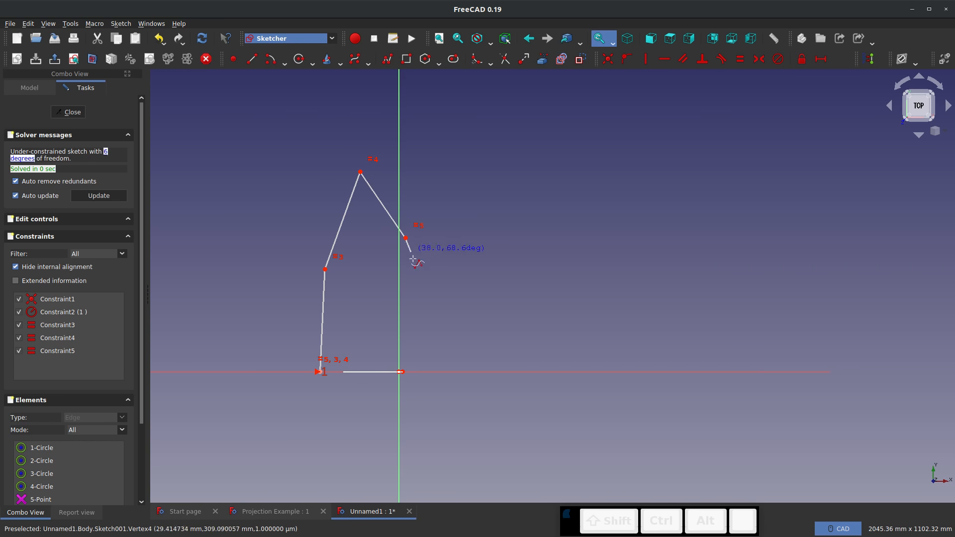
pyautogui.click(401, 371)
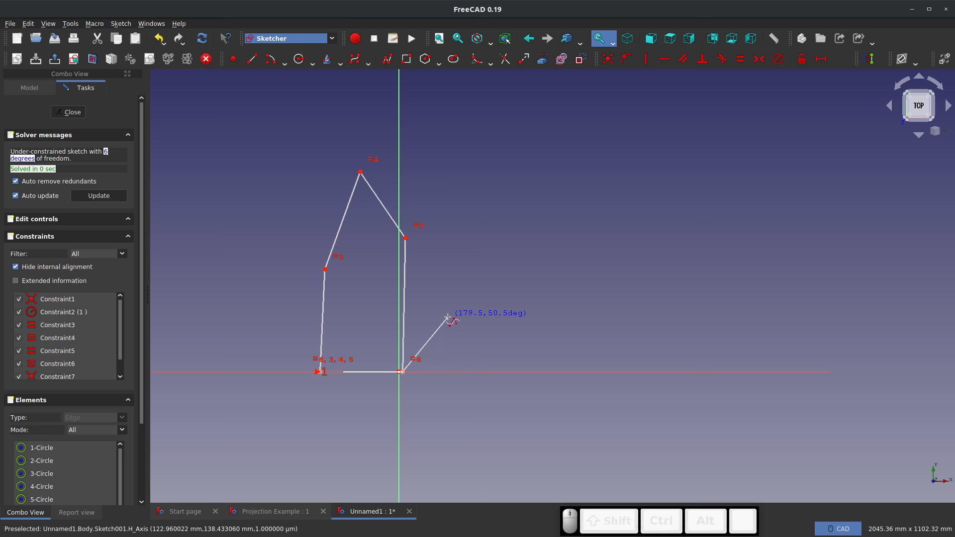
pyautogui.press('Escape')
pyautogui.scroll(7, 385, 381)
pyautogui.scroll(-7, 352, 414)
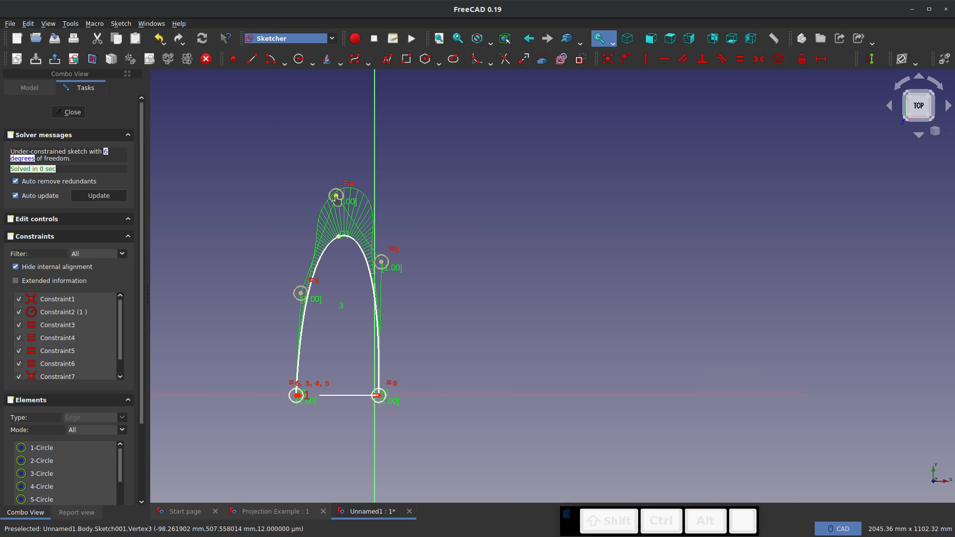
# Reshape the B-spline by moving its topmost control point much farther up and sideways past the tail point
pyautogui.moveTo(336, 196); pyautogui.dragTo(323, 7)
pyautogui.moveTo(320, 4); pyautogui.dragTo(232, 7)
pyautogui.scroll(15, 381, 395)
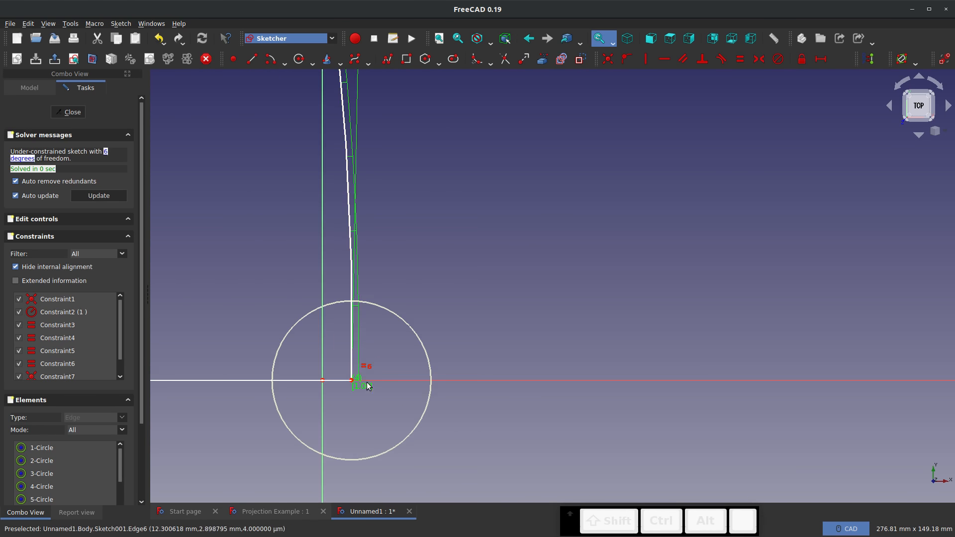
pyautogui.scroll(10, 282, 341)
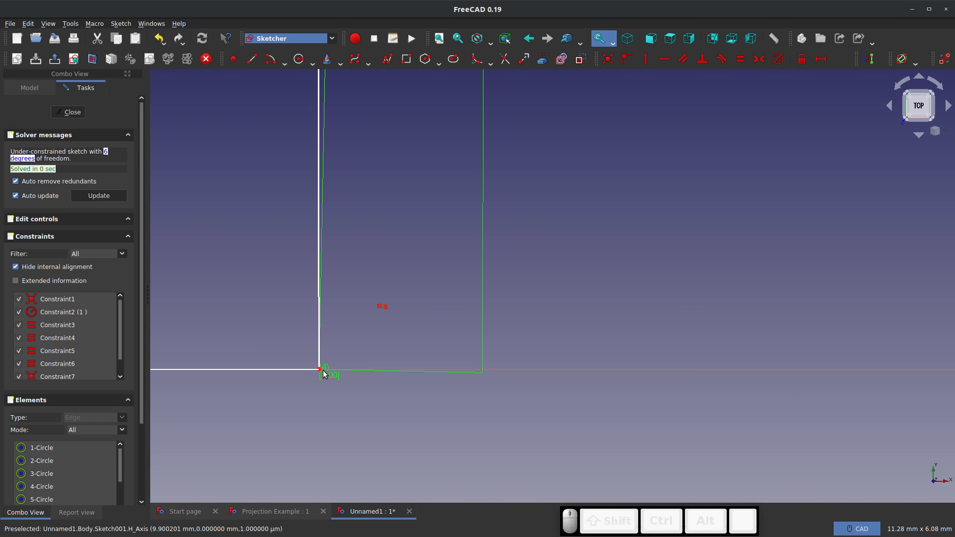
# Stretch the B-spline outline on the XY plane by moving its topmost control point farther up and slightly outward
pyautogui.scroll(-20, 332, 409)
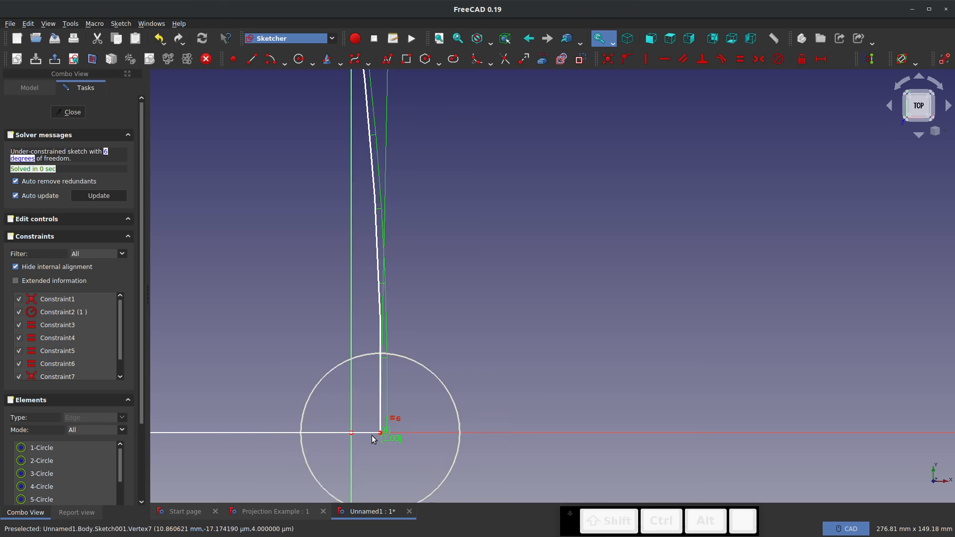
pyautogui.scroll(10, 309, 278)
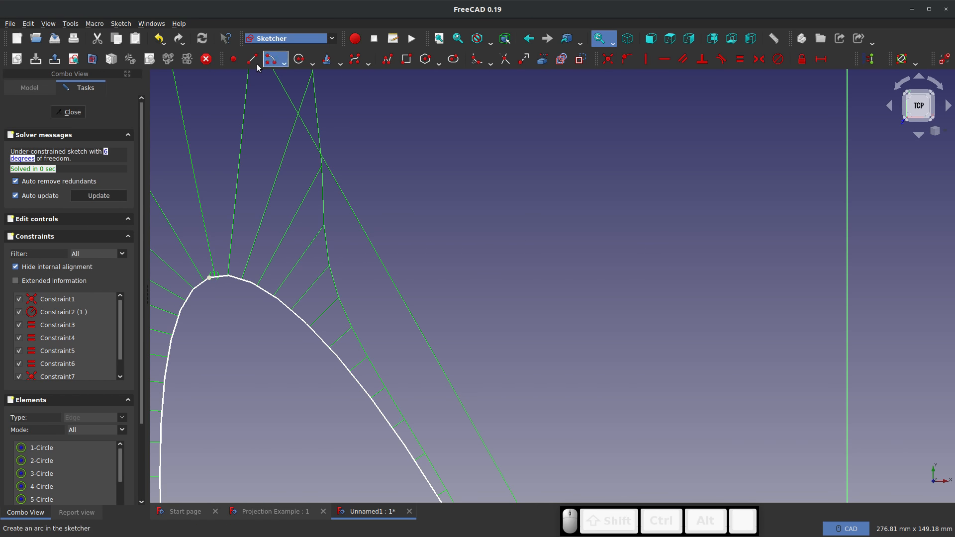
pyautogui.click(233, 58)
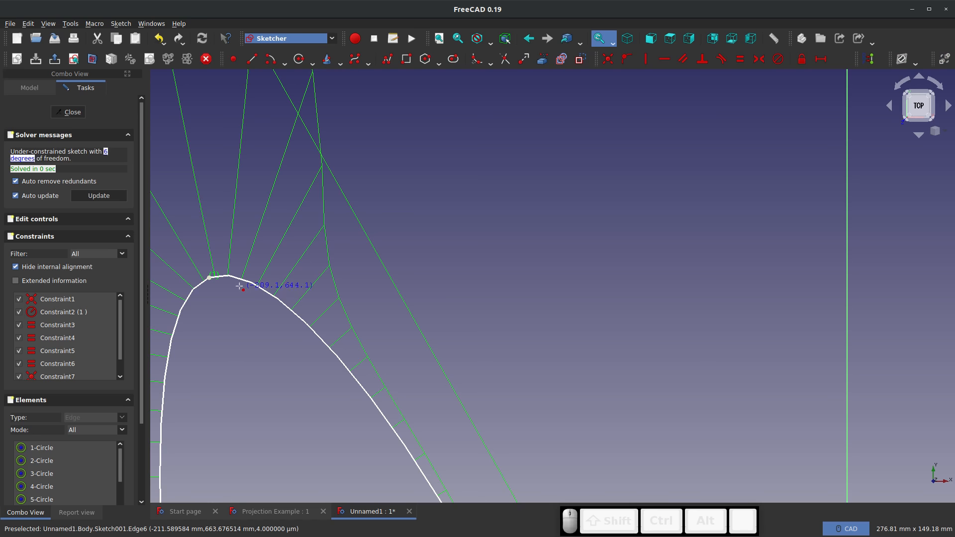
pyautogui.press('Escape')
pyautogui.scroll(-7, 279, 300)
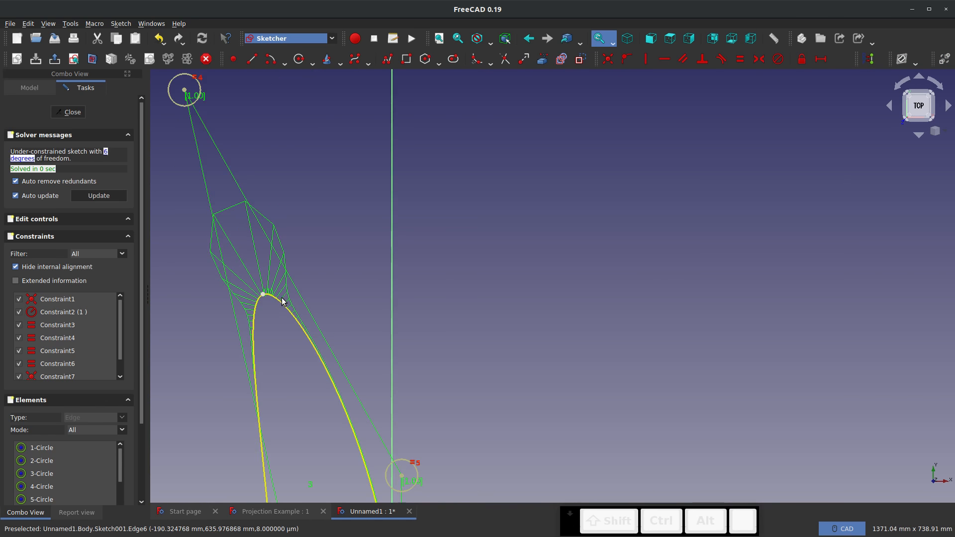
pyautogui.press('Escape')
pyautogui.moveTo(185, 90); pyautogui.dragTo(172, 4)
pyautogui.scroll(5, 263, 248)
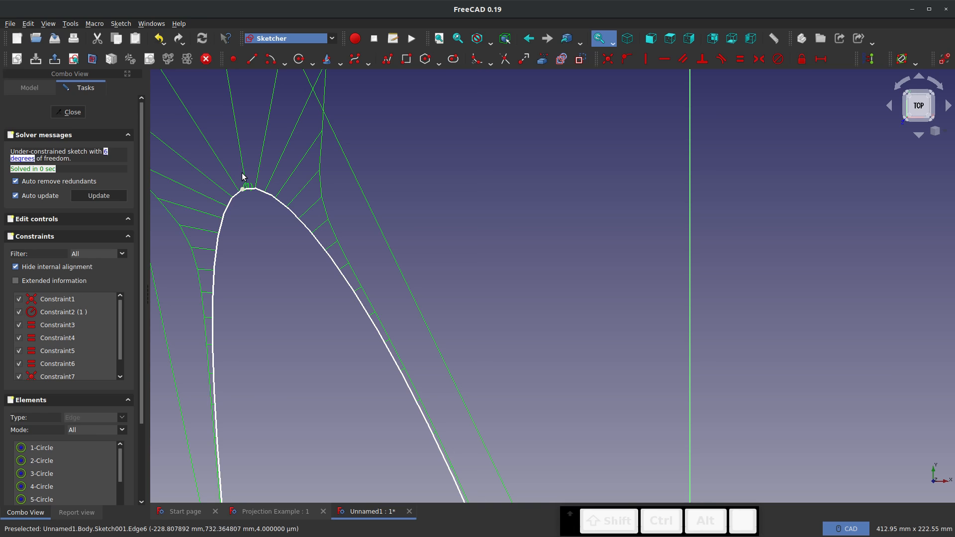
pyautogui.scroll(-8, 244, 187)
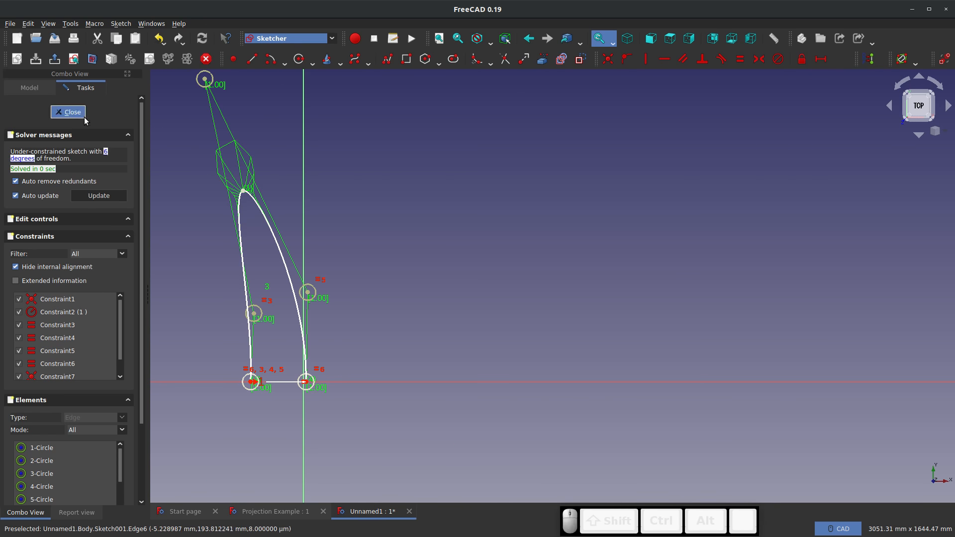
# Close the outline sketch and start a new sketch on the YZ plane
pyautogui.press('Escape')
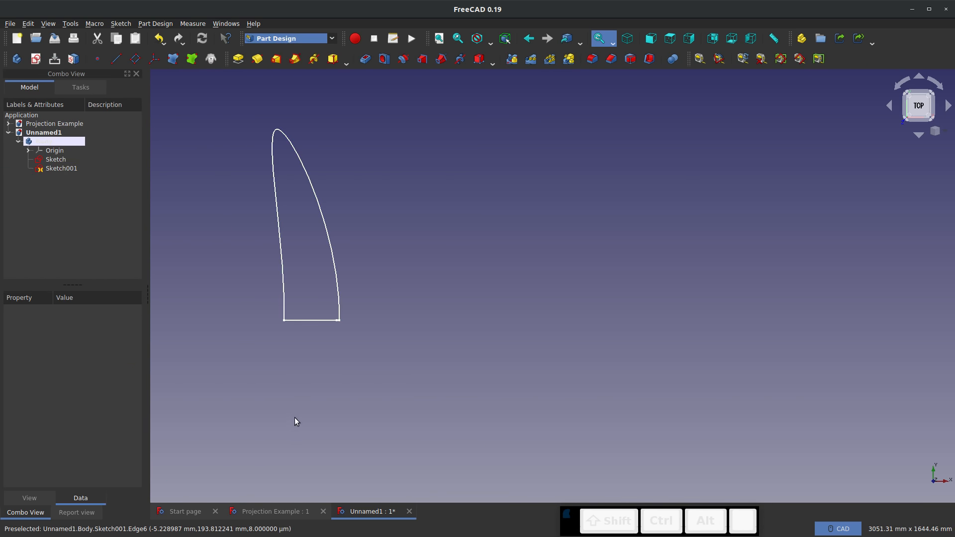
pyautogui.moveTo(291, 374); pyautogui.dragTo(446, 467, button='middle')
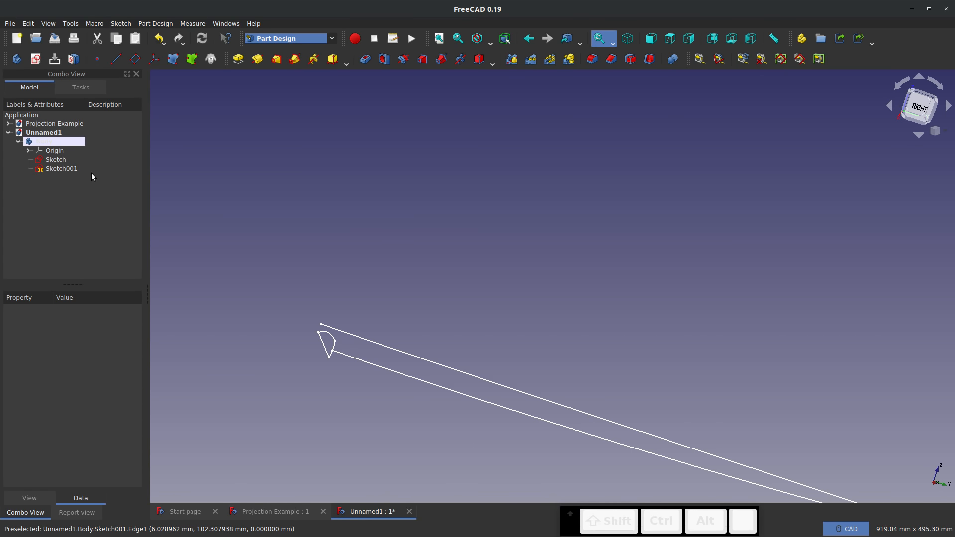
pyautogui.click(35, 60)
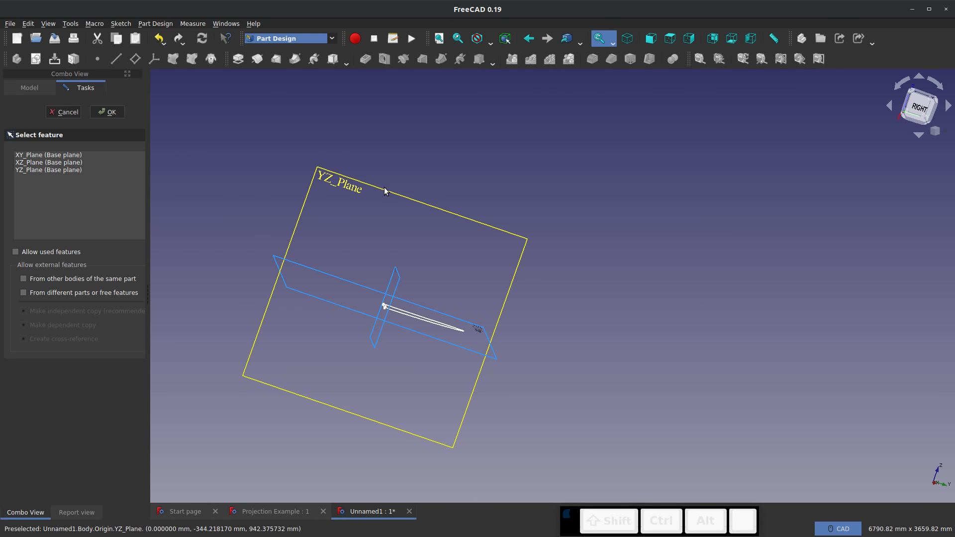
pyautogui.click(385, 189)
pyautogui.click(108, 112)
# Link the profile's upper point and its lower edge on the vertical axis into the new sketch as external geometry
pyautogui.scroll(15, 439, 365)
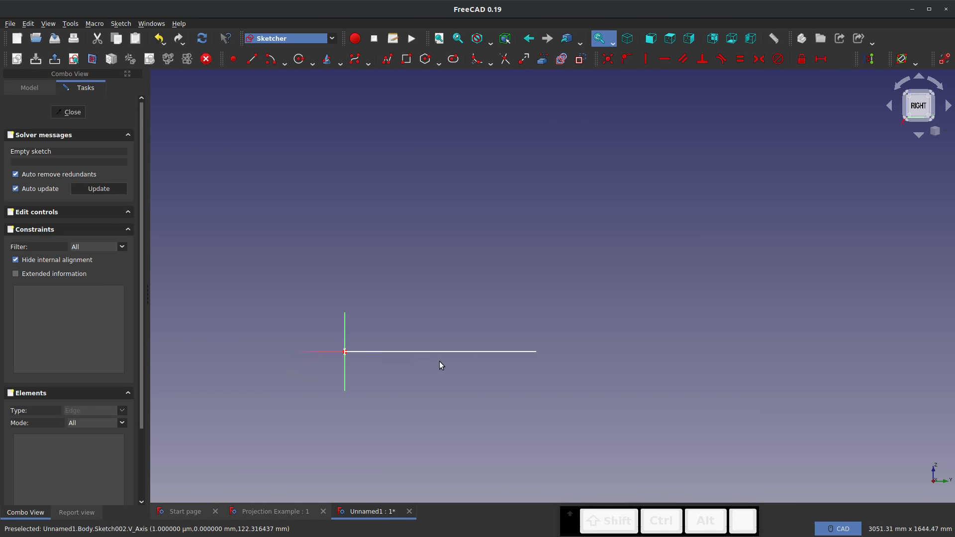
pyautogui.scroll(-6, 276, 329)
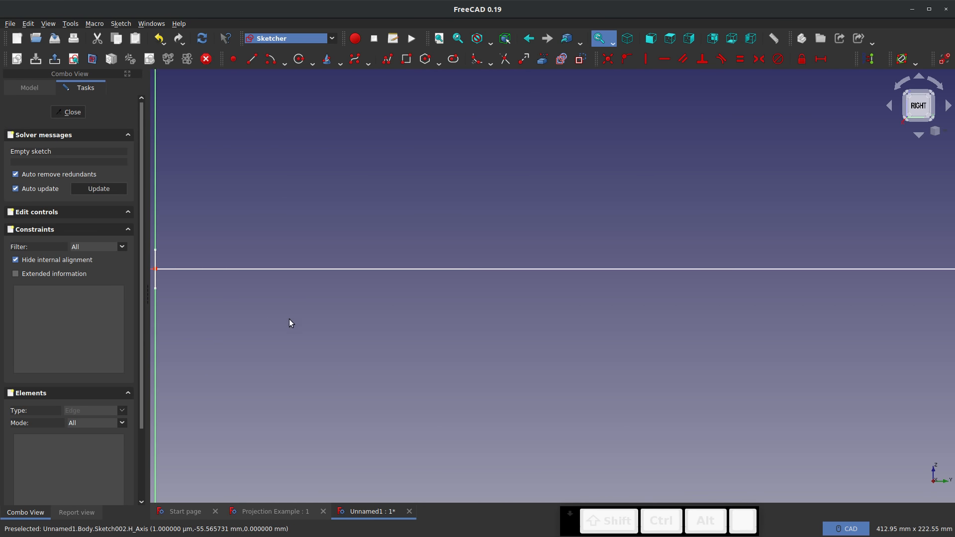
pyautogui.scroll(10, 235, 295)
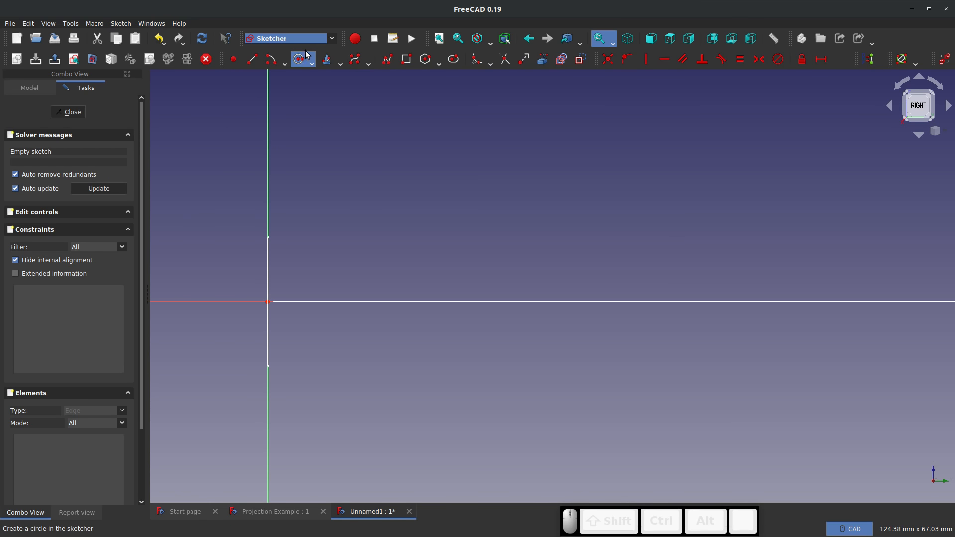
pyautogui.click(407, 58)
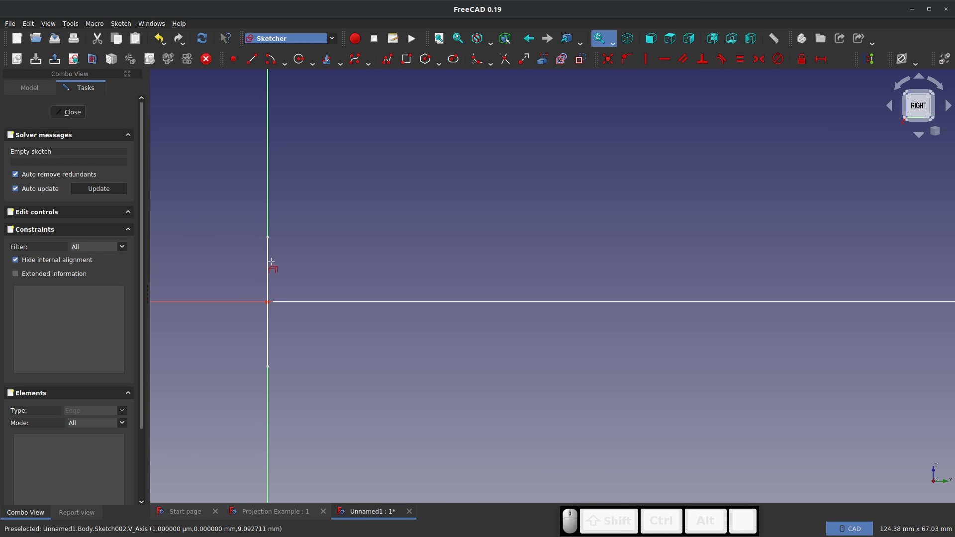
pyautogui.click(268, 237)
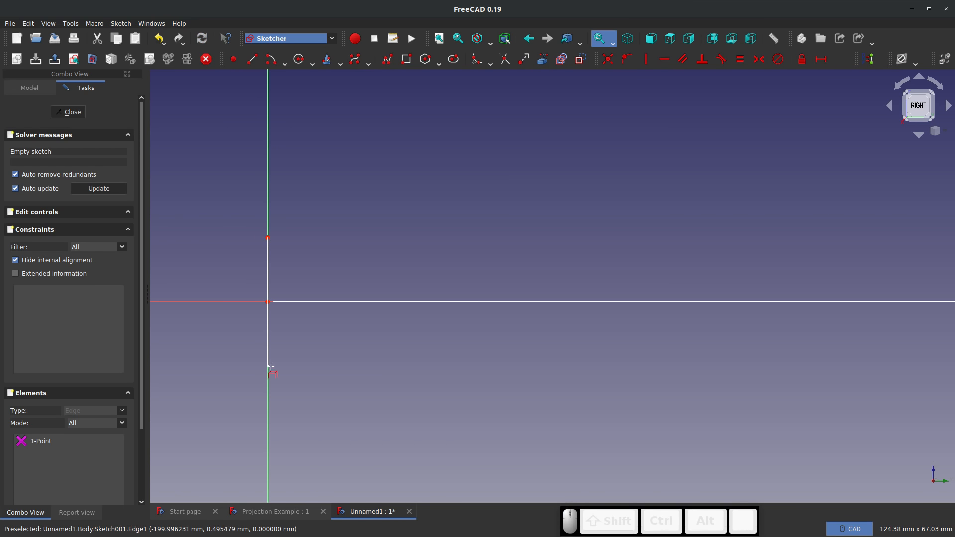
pyautogui.click(268, 367)
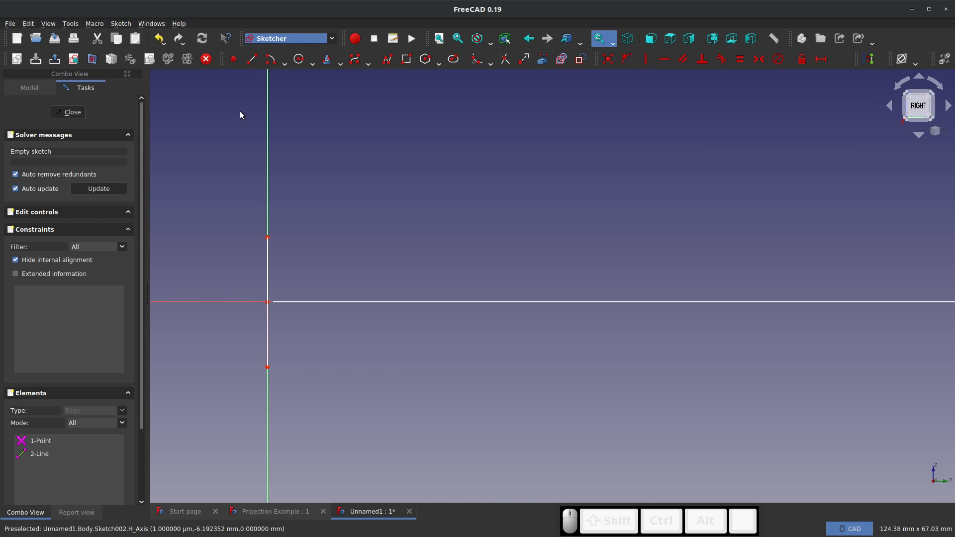
# Draw a B-spline with six control points from the linked upper point to the lower one, its highest control point about 58 mm above the horizontal axis
pyautogui.click(354, 58)
pyautogui.click(268, 237)
pyautogui.scroll(-12, 253, 321)
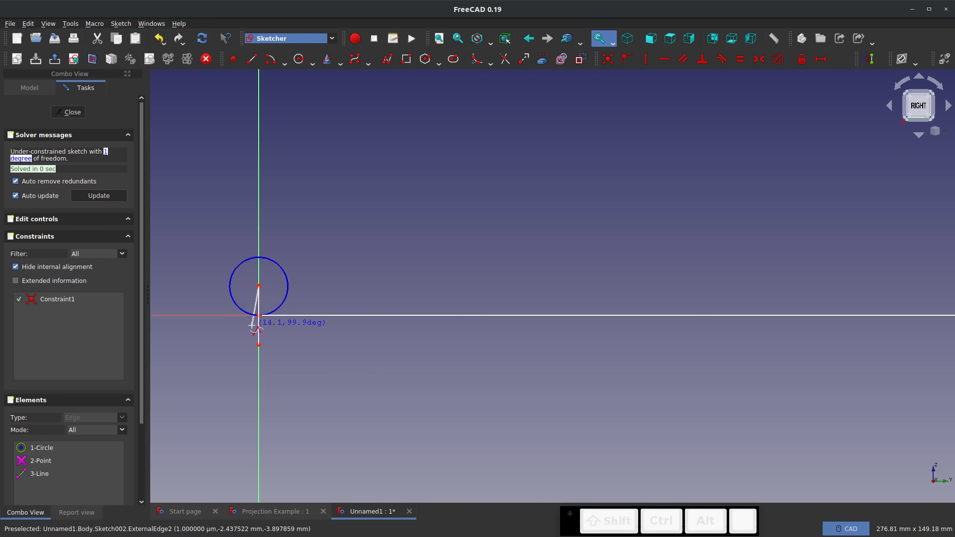
pyautogui.click(491, 303)
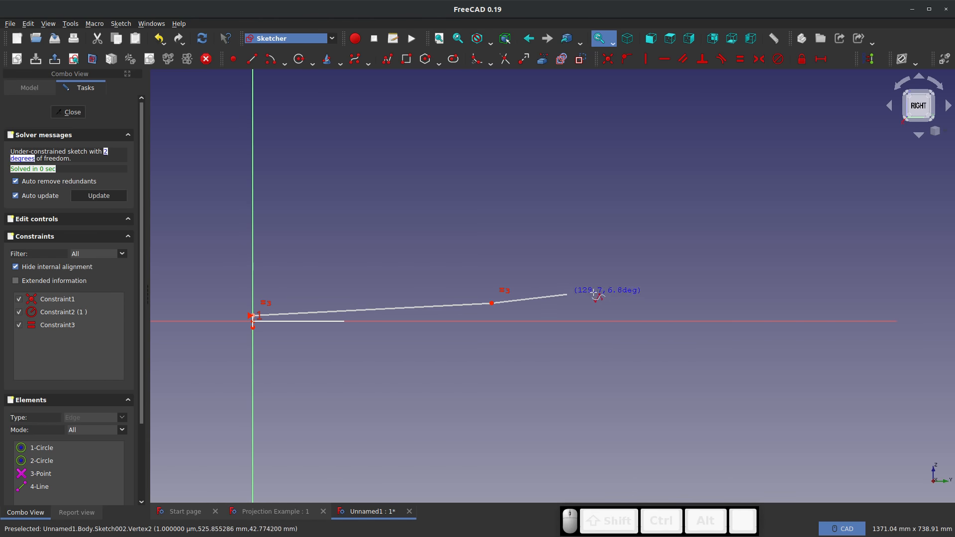
pyautogui.click(659, 287)
pyautogui.click(703, 320)
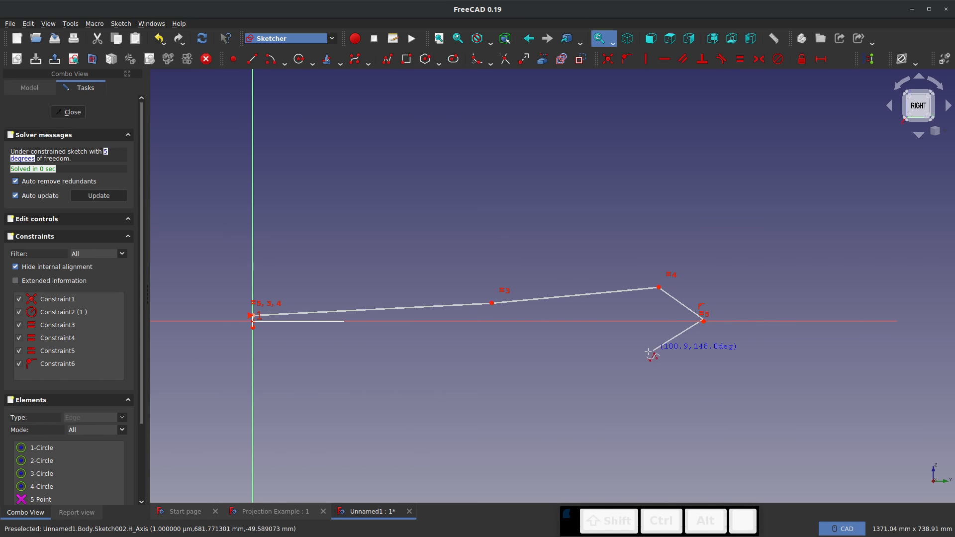
pyautogui.click(573, 325)
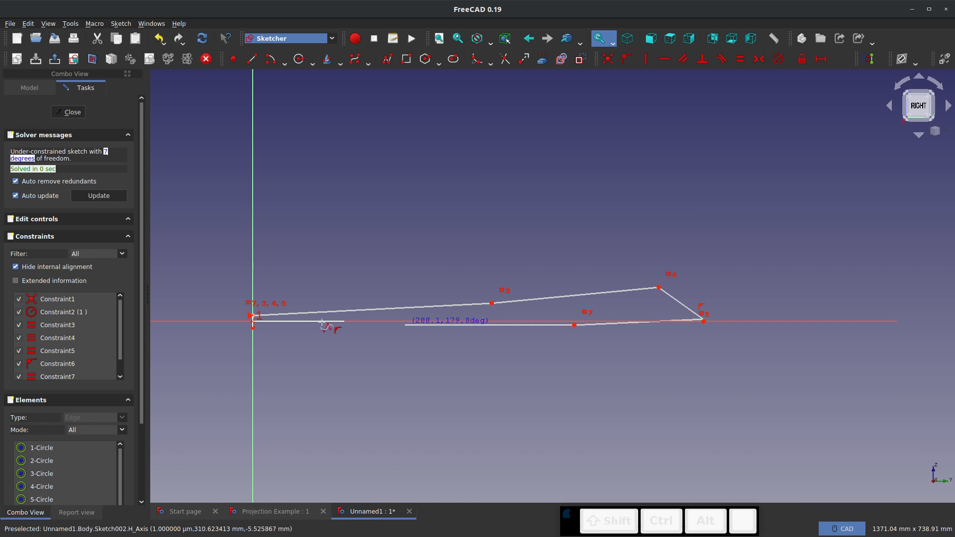
pyautogui.click(254, 328)
pyautogui.press('Escape')
pyautogui.press('Escape')
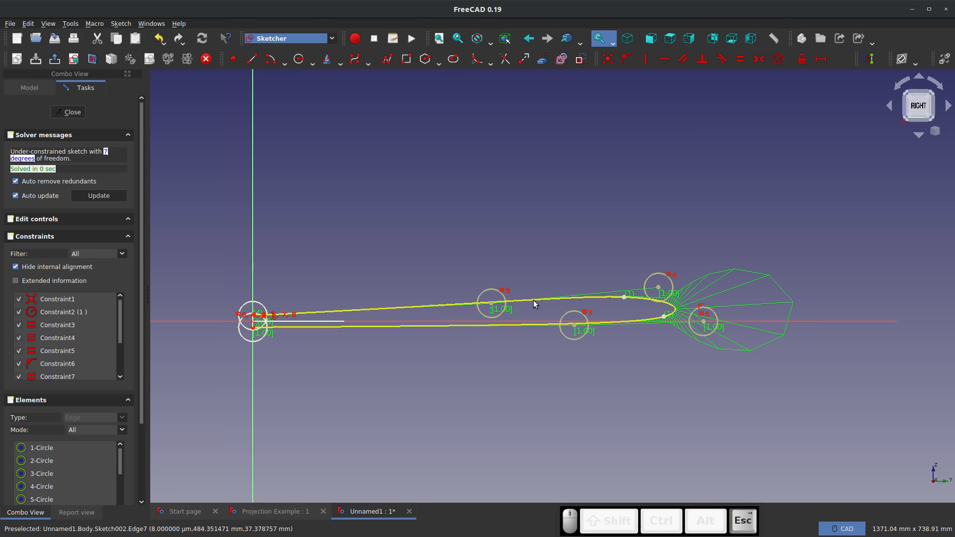
# Reshape the underside of the B-spline by raising its lower middle control point above the horizontal axis
pyautogui.scroll(2, 577, 324)
pyautogui.moveTo(596, 331); pyautogui.dragTo(603, 313)
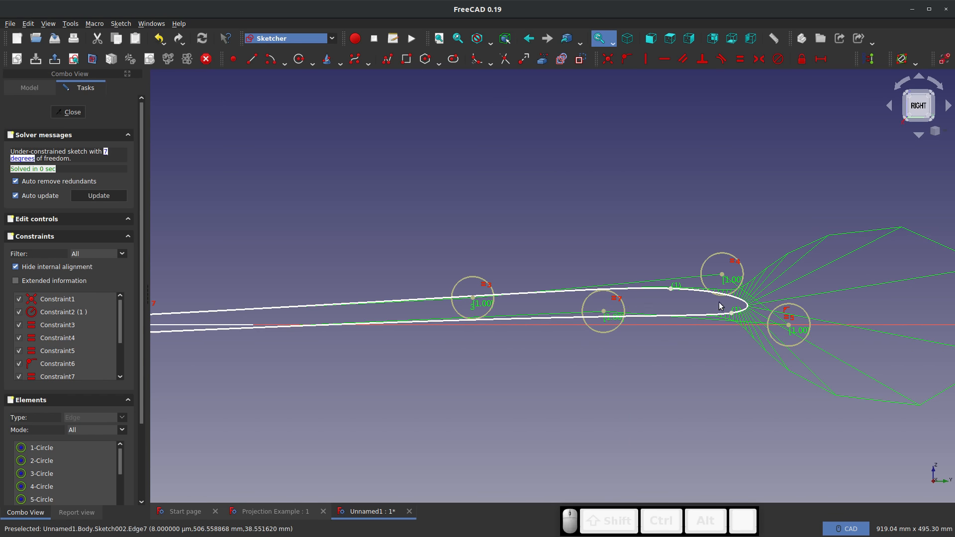
pyautogui.scroll(2, 706, 310)
pyautogui.scroll(-4, 692, 313)
pyautogui.scroll(1, 665, 307)
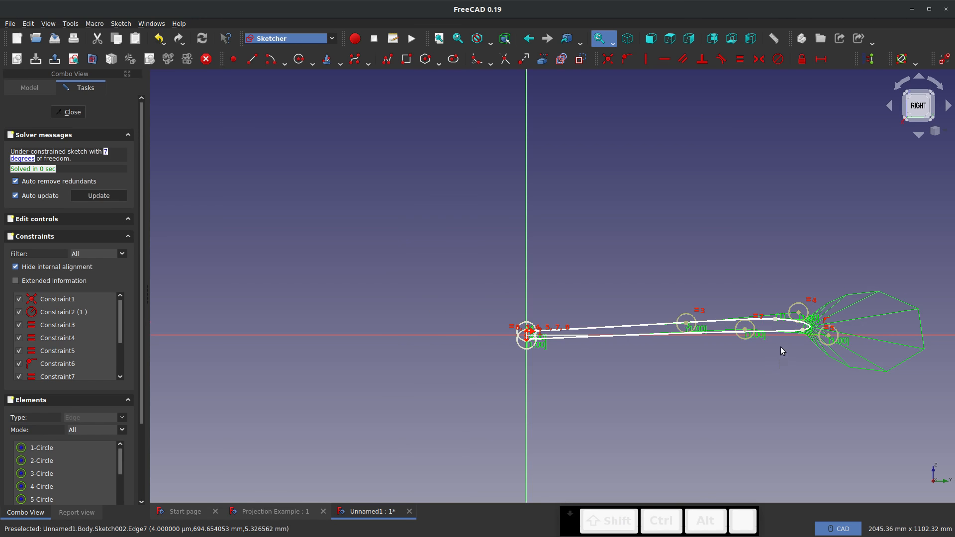
# Try to link the XY-plane outline curve near its tip into the YZ sketch as external geometry
pyautogui.moveTo(780, 348)
pyautogui.mouseDown(button='middle')
pyautogui.moveTo(756, 373)
pyautogui.moveTo(774, 361)
pyautogui.mouseUp(button='middle')
pyautogui.moveTo(855, 287); pyautogui.dragTo(599, 246, button='middle')
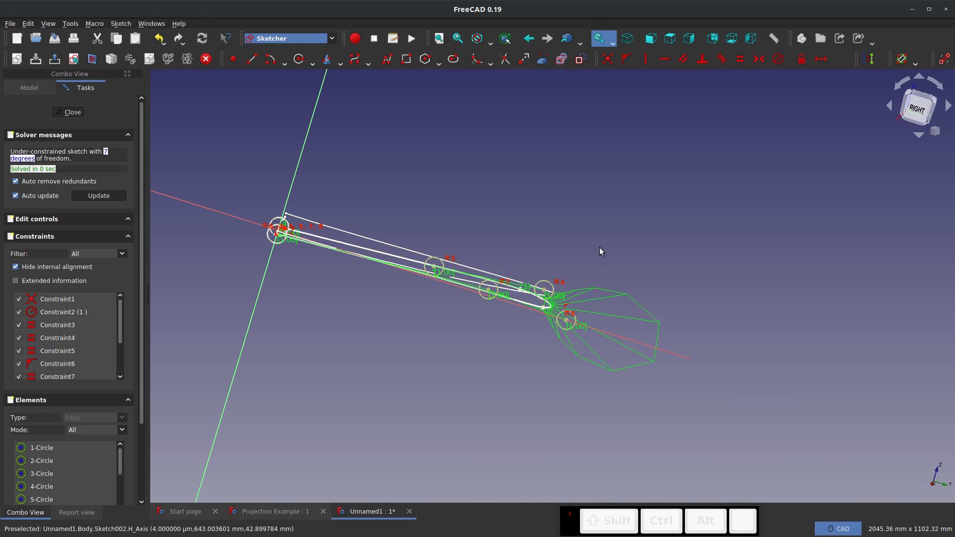
pyautogui.scroll(8, 582, 268)
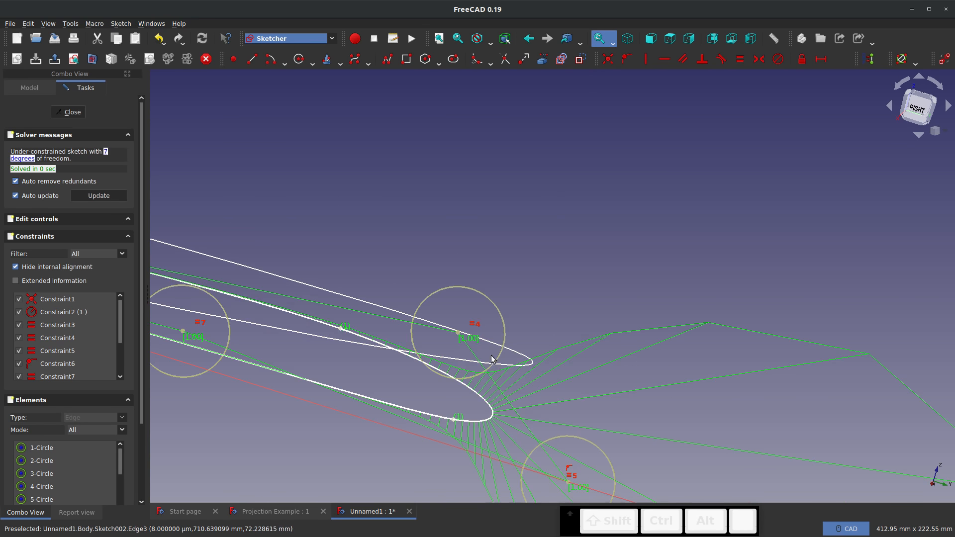
pyautogui.click(545, 58)
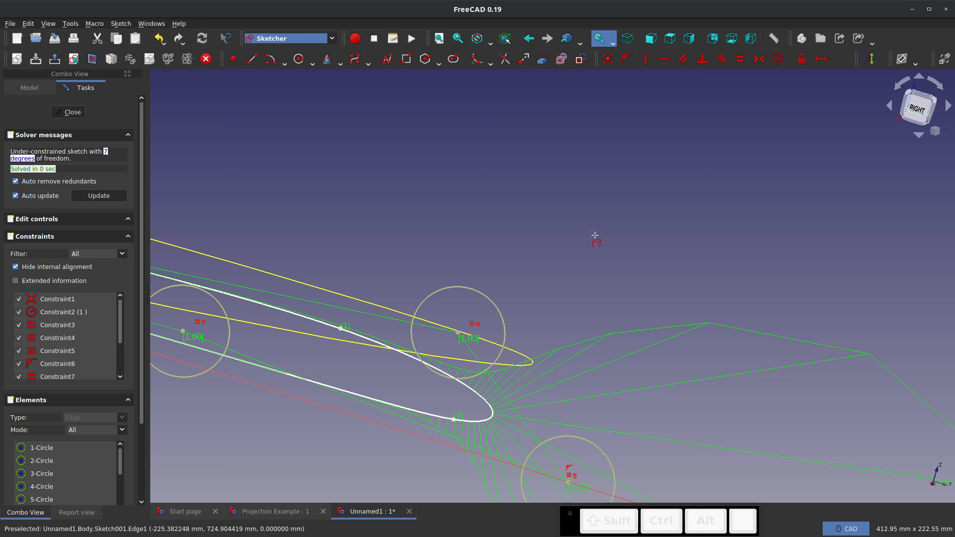
pyautogui.scroll(-8, 593, 241)
pyautogui.scroll(8, 511, 195)
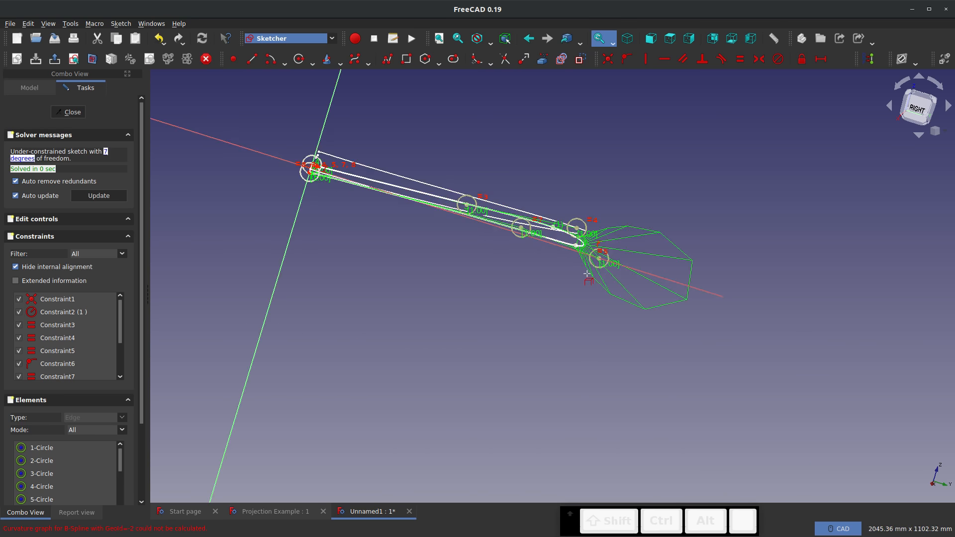
pyautogui.click(897, 109)
pyautogui.scroll(-3, 587, 300)
pyautogui.scroll(5, 557, 234)
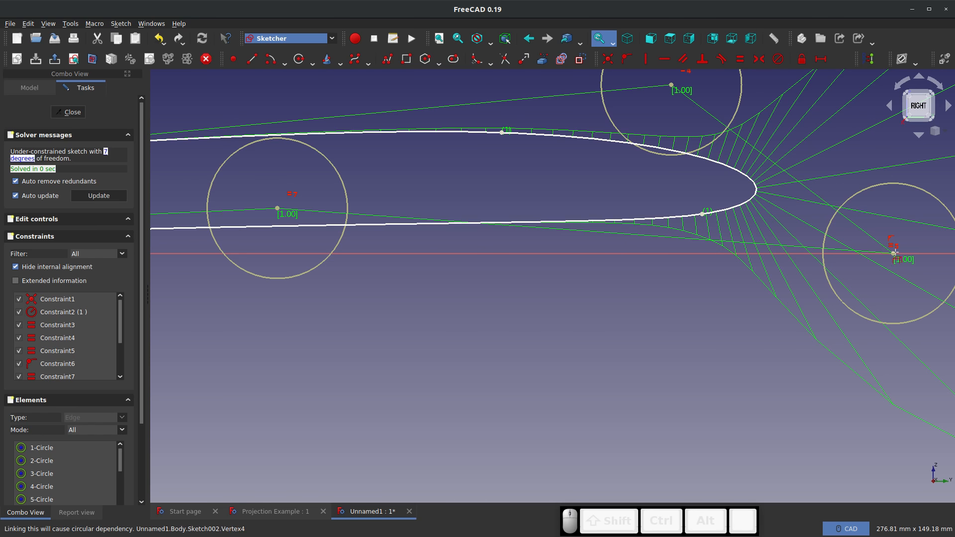
pyautogui.scroll(-4, 506, 311)
pyautogui.moveTo(447, 303)
pyautogui.mouseDown(button='middle')
pyautogui.moveTo(688, 335)
pyautogui.moveTo(785, 315)
pyautogui.moveTo(652, 313)
pyautogui.moveTo(673, 316)
pyautogui.moveTo(514, 334)
pyautogui.mouseUp(button='middle')
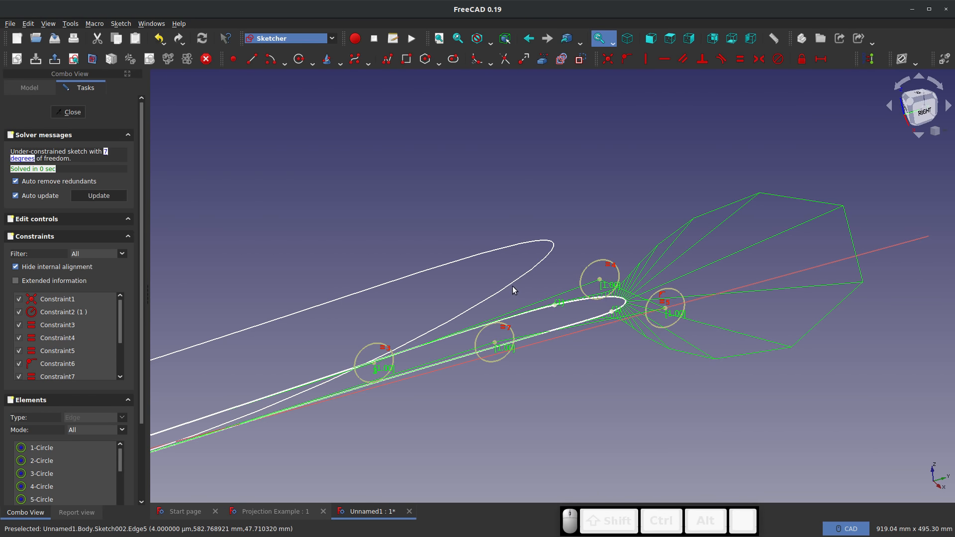
pyautogui.click(542, 59)
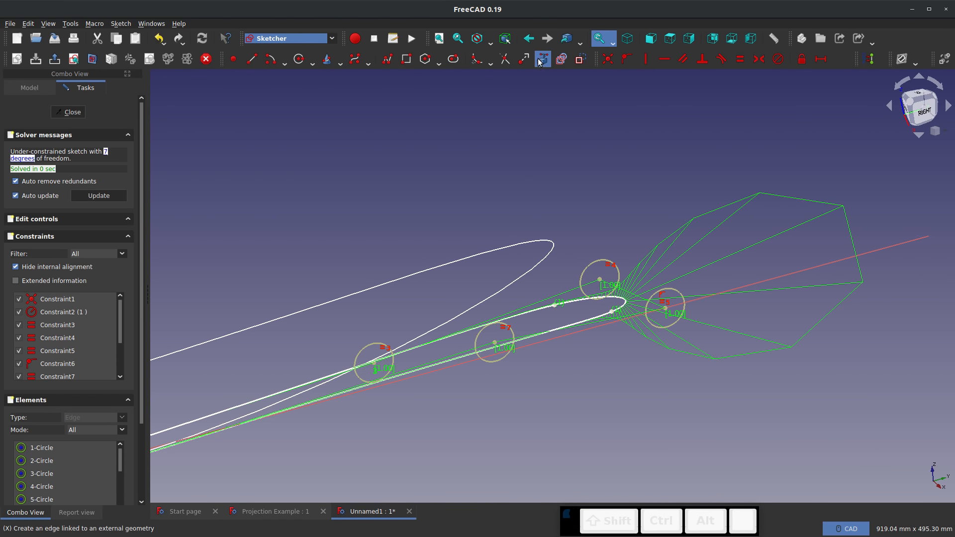
pyautogui.click(510, 244)
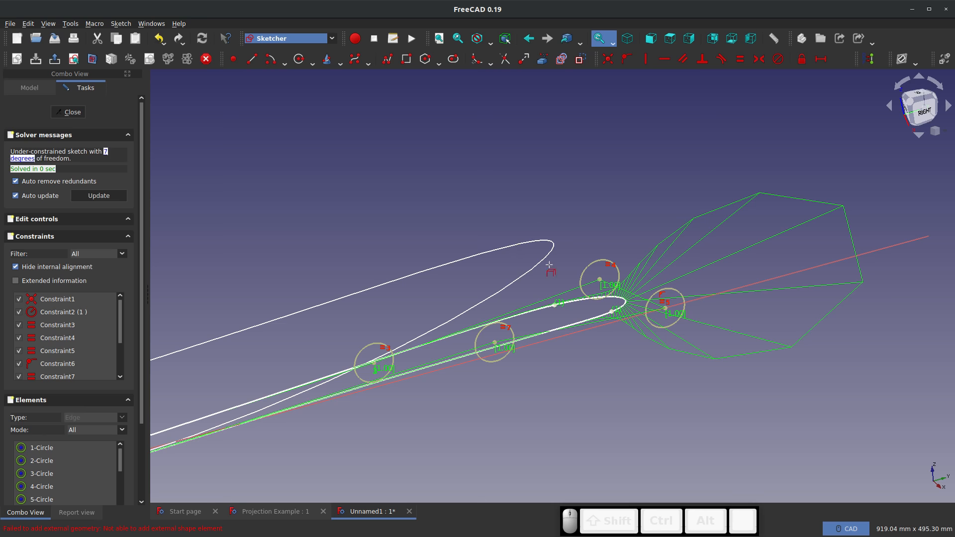
# Lengthen the side B-spline by moving its outermost control point farther out along the horizontal axis
pyautogui.moveTo(537, 270)
pyautogui.mouseDown(button='middle')
pyautogui.moveTo(500, 228)
pyautogui.moveTo(487, 234)
pyautogui.moveTo(496, 227)
pyautogui.mouseUp(button='middle')
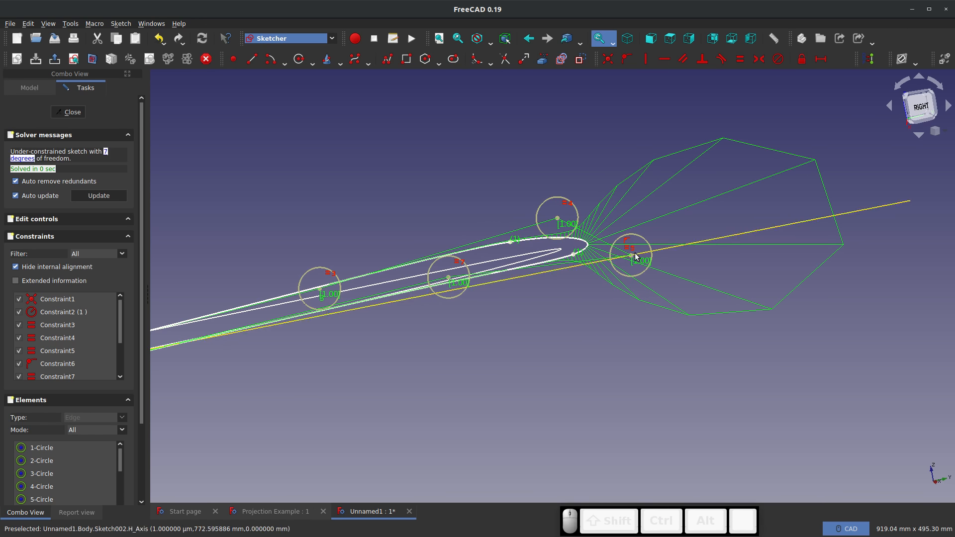
pyautogui.moveTo(665, 255); pyautogui.dragTo(645, 256)
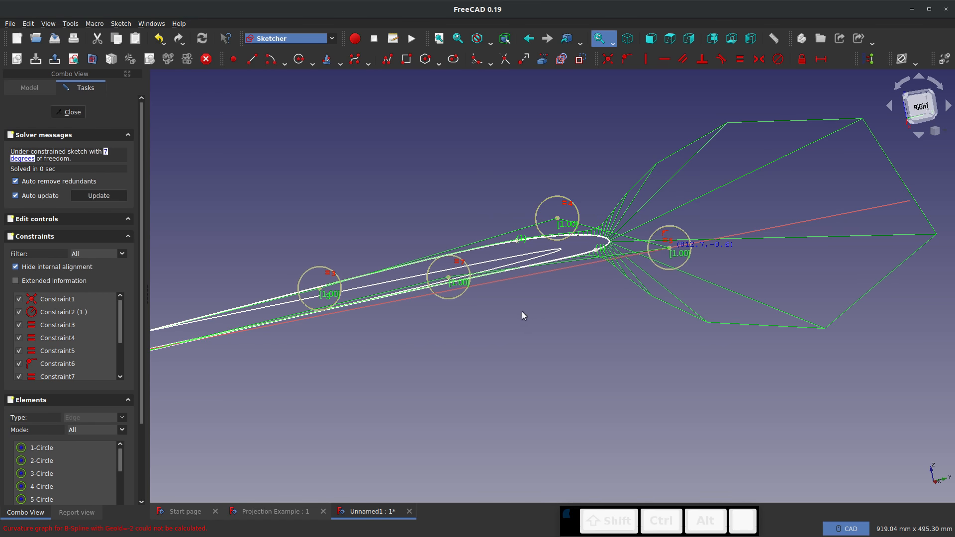
pyautogui.click(523, 341)
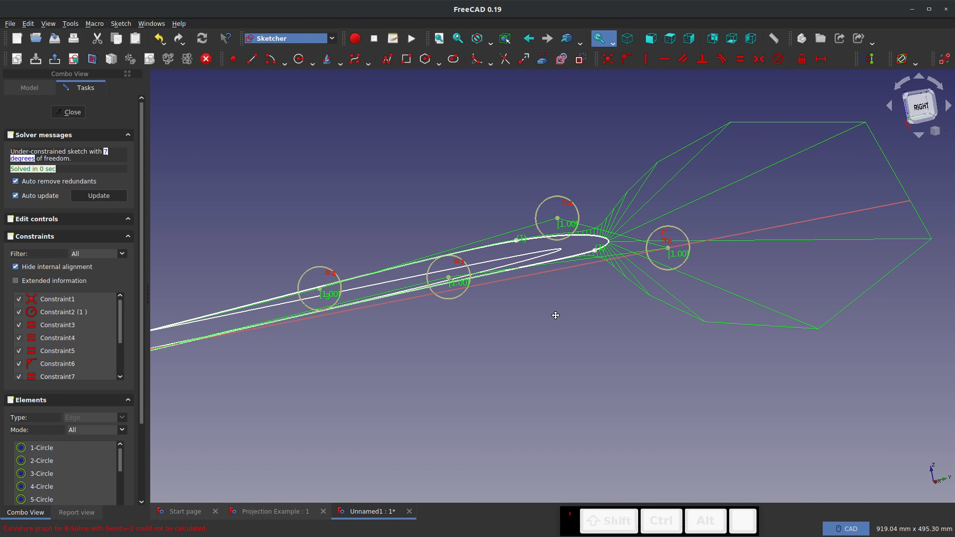
# Close the YZ-plane sketch and view the profile together with both outline curves at an angle
pyautogui.moveTo(553, 313); pyautogui.dragTo(600, 366, button='middle')
pyautogui.scroll(-5, 600, 369)
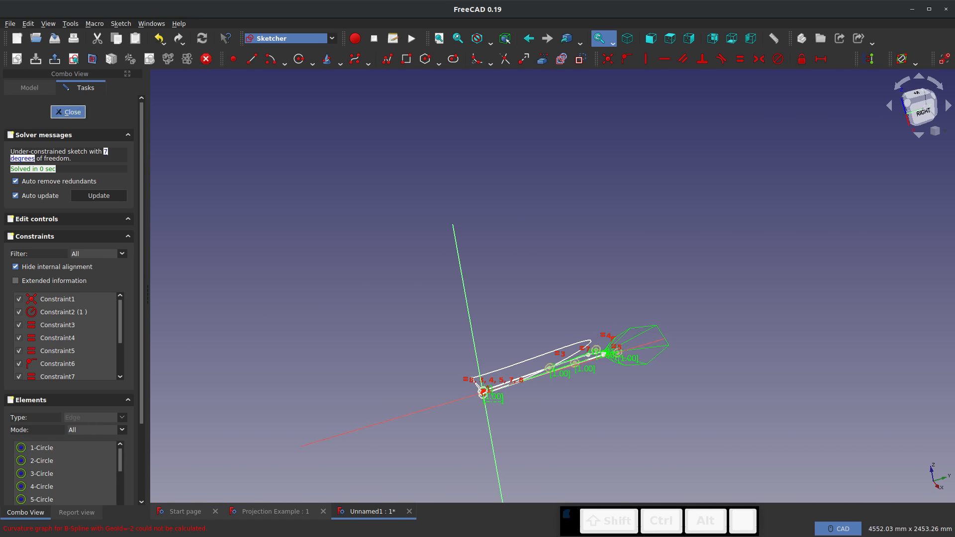
pyautogui.click(68, 112)
pyautogui.scroll(2, 409, 342)
pyautogui.click(409, 341)
pyautogui.scroll(6, 377, 318)
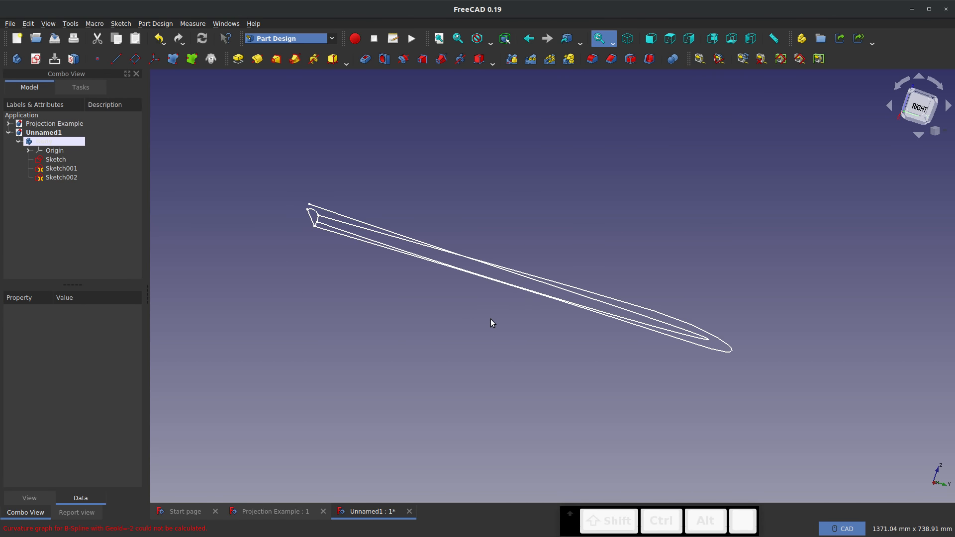
# View the profile and both outline curves from the front right, and switch to the Curved Shapes workbench
pyautogui.moveTo(490, 321)
pyautogui.mouseDown(button='middle')
pyautogui.moveTo(582, 288)
pyautogui.moveTo(614, 341)
pyautogui.moveTo(658, 366)
pyautogui.moveTo(576, 339)
pyautogui.moveTo(545, 345)
pyautogui.moveTo(554, 456)
pyautogui.moveTo(468, 407)
pyautogui.moveTo(442, 409)
pyautogui.moveTo(494, 300)
pyautogui.moveTo(492, 316)
pyautogui.mouseUp(button='middle')
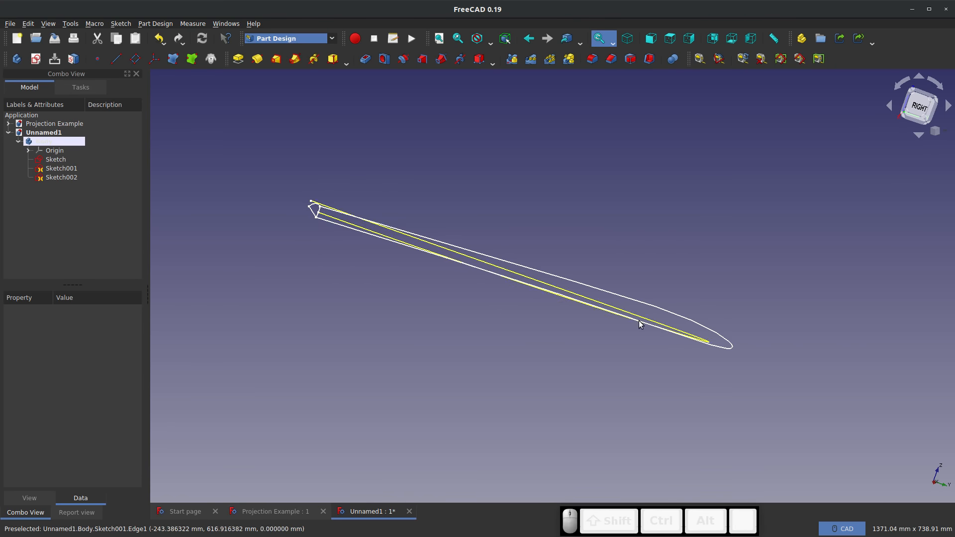
pyautogui.moveTo(646, 324); pyautogui.dragTo(552, 303, button='middle')
pyautogui.moveTo(410, 244); pyautogui.dragTo(460, 127, button='middle')
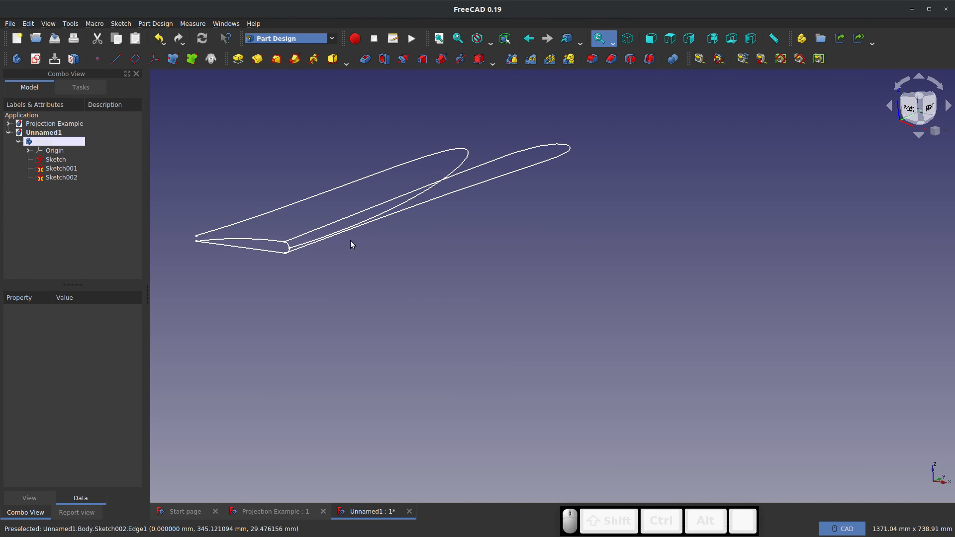
pyautogui.click(332, 39)
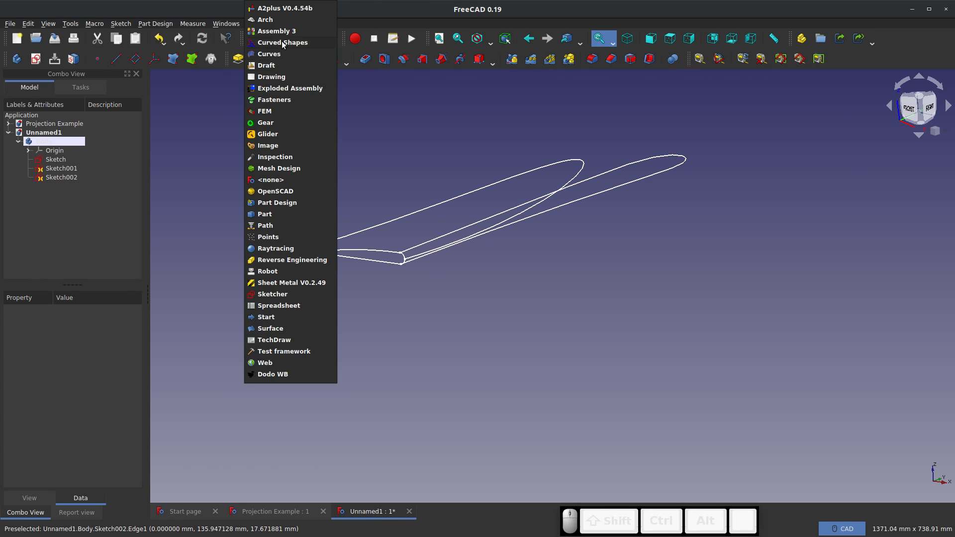
pyautogui.click(282, 43)
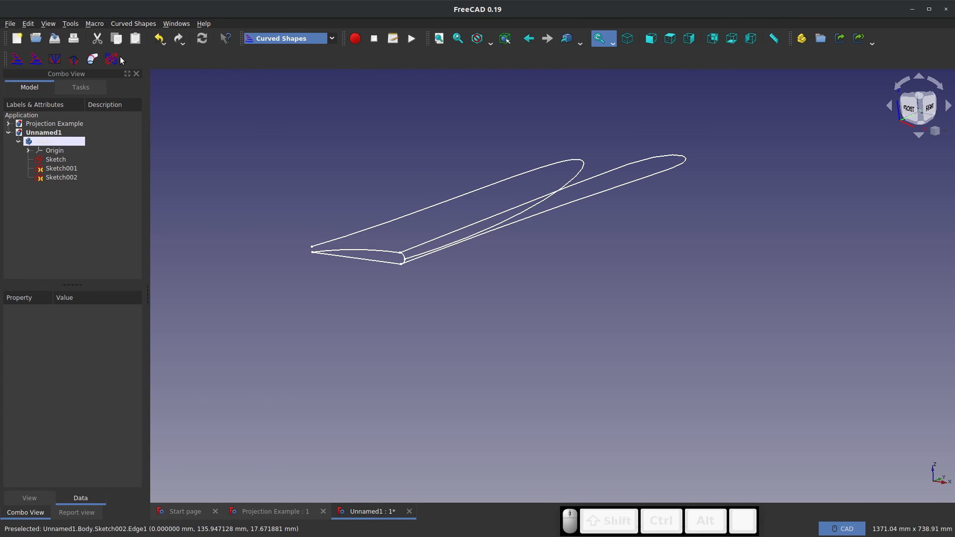
pyautogui.click(20, 63)
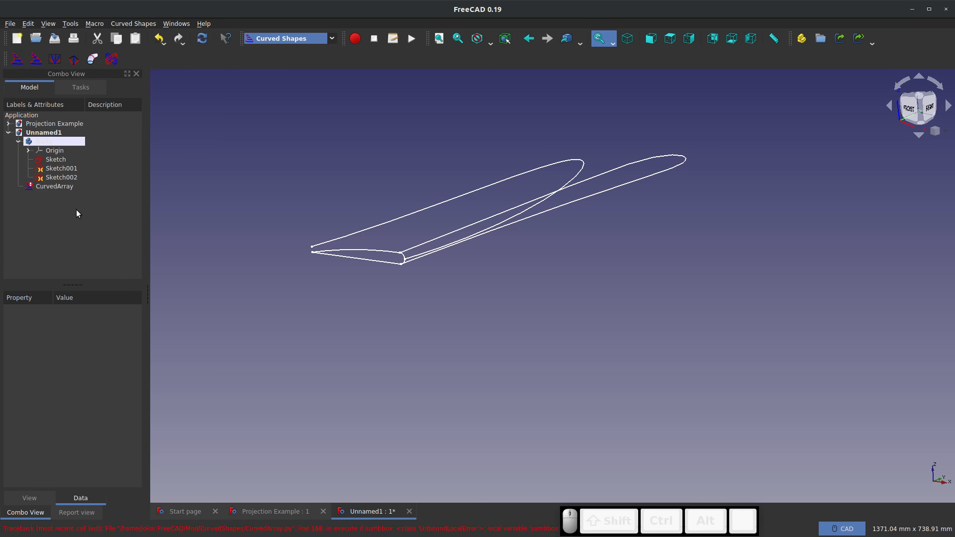
pyautogui.click(50, 187)
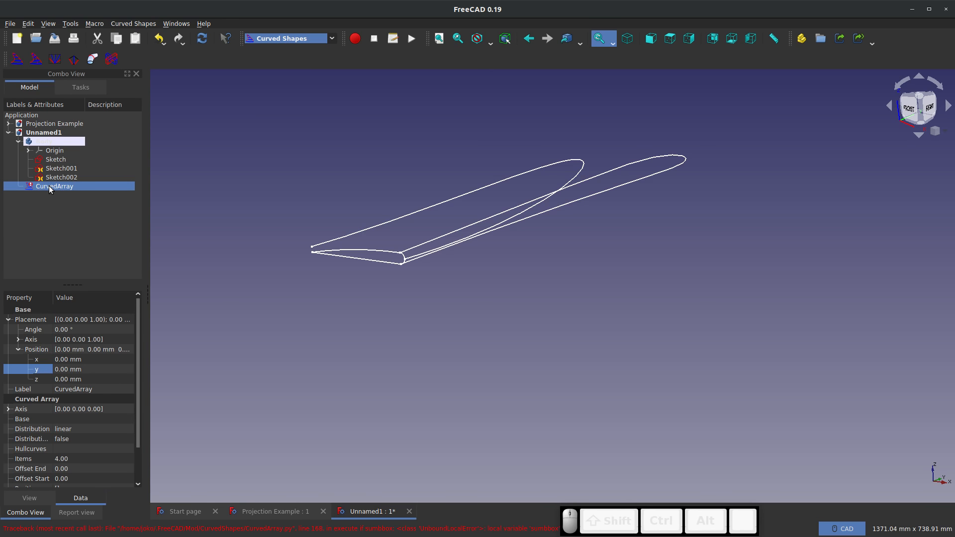
pyautogui.rightClick(50, 188)
pyautogui.click(86, 352)
pyautogui.rightClick(48, 186)
pyautogui.click(76, 344)
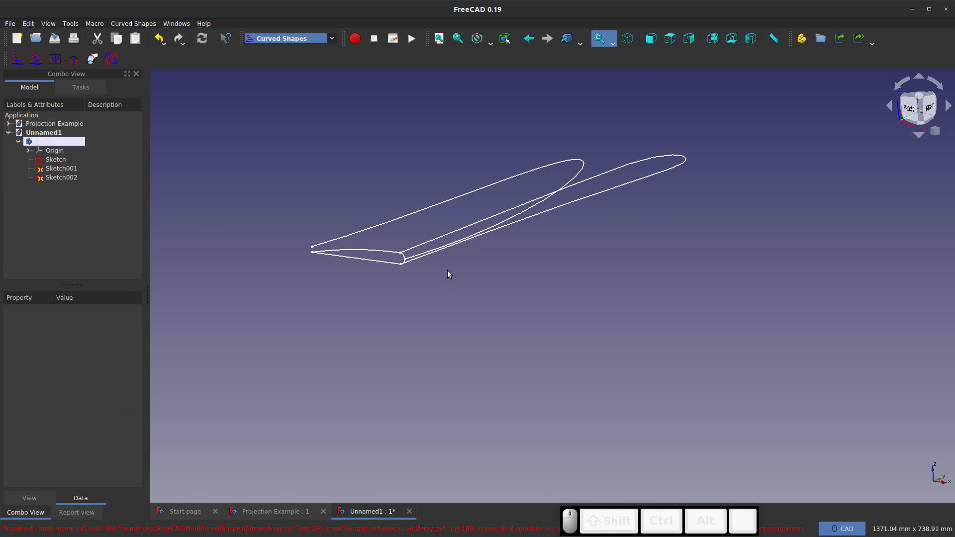
# Create a Curved Array of the XZ-plane profile Sketch, bounded by the outline sketches Sketch001 and Sketch002
pyautogui.click(55, 159)
pyautogui.scroll(4, 355, 280)
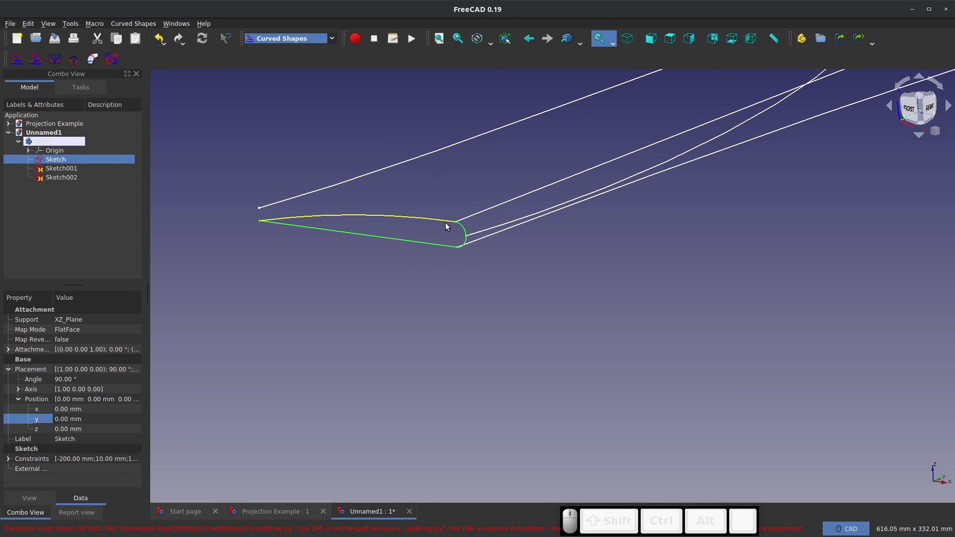
pyautogui.scroll(-4, 249, 301)
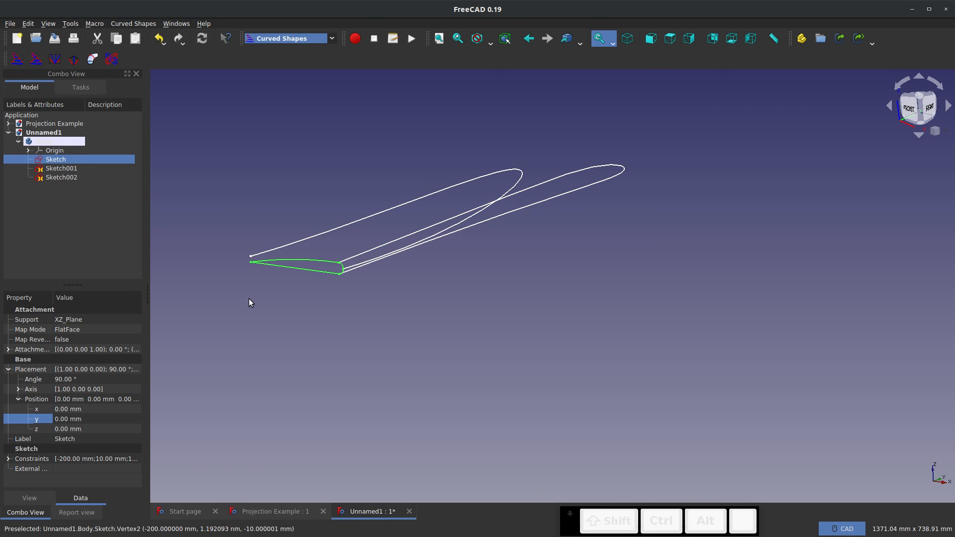
pyautogui.keyDown('ctrl'); pyautogui.click(60, 169); pyautogui.keyUp('ctrl')
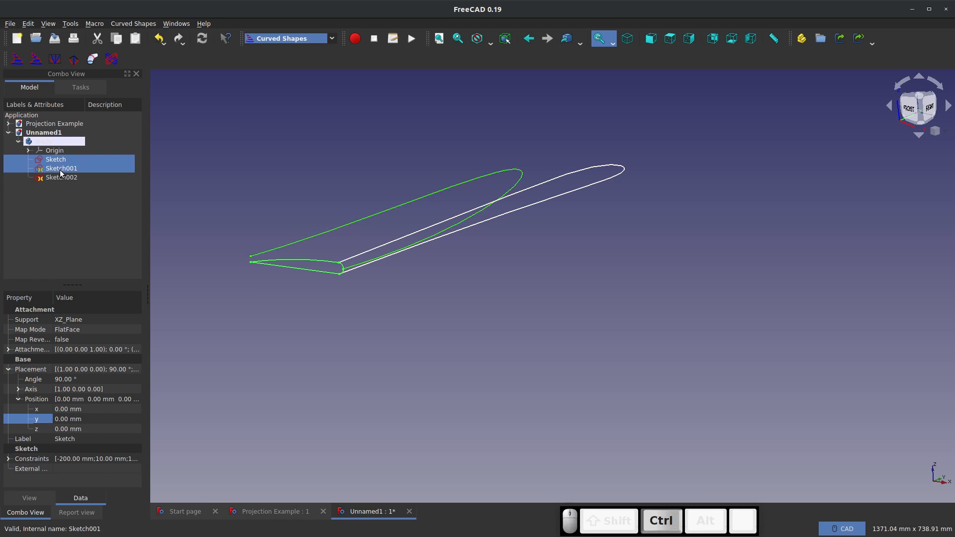
pyautogui.keyDown('ctrl'); pyautogui.click(60, 176); pyautogui.keyUp('ctrl')
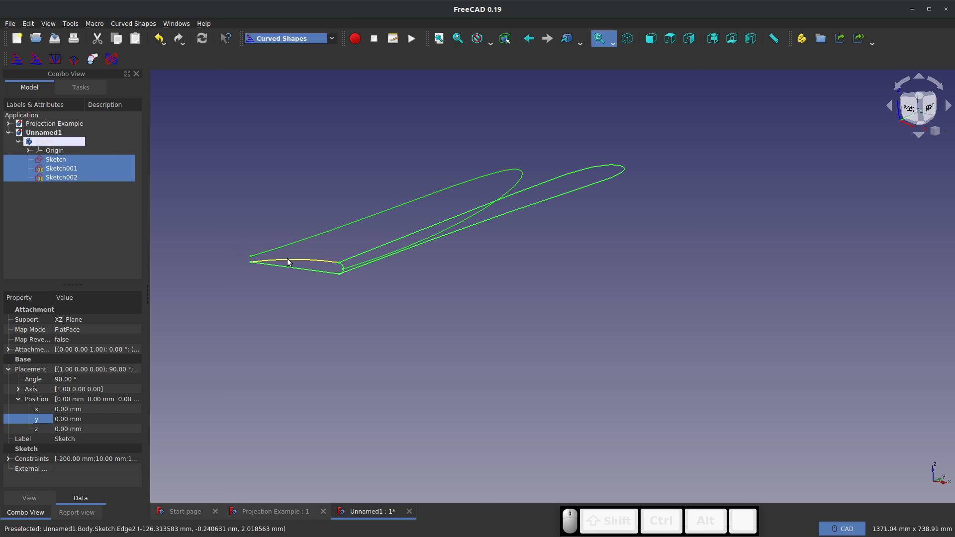
pyautogui.click(17, 59)
# Examine how the arrayed profile ribs fit between the two outline curves from root to tip
pyautogui.moveTo(510, 268)
pyautogui.mouseDown(button='middle')
pyautogui.moveTo(411, 284)
pyautogui.moveTo(469, 268)
pyautogui.moveTo(533, 273)
pyautogui.mouseUp(button='middle')
pyautogui.click(472, 235)
pyautogui.scroll(4, 460, 156)
pyautogui.moveTo(423, 147); pyautogui.dragTo(502, 181, button='middle')
pyautogui.scroll(-6, 411, 328)
pyautogui.scroll(6, 384, 230)
pyautogui.moveTo(340, 216); pyautogui.dragTo(195, 219, button='middle')
pyautogui.scroll(-4, 234, 219)
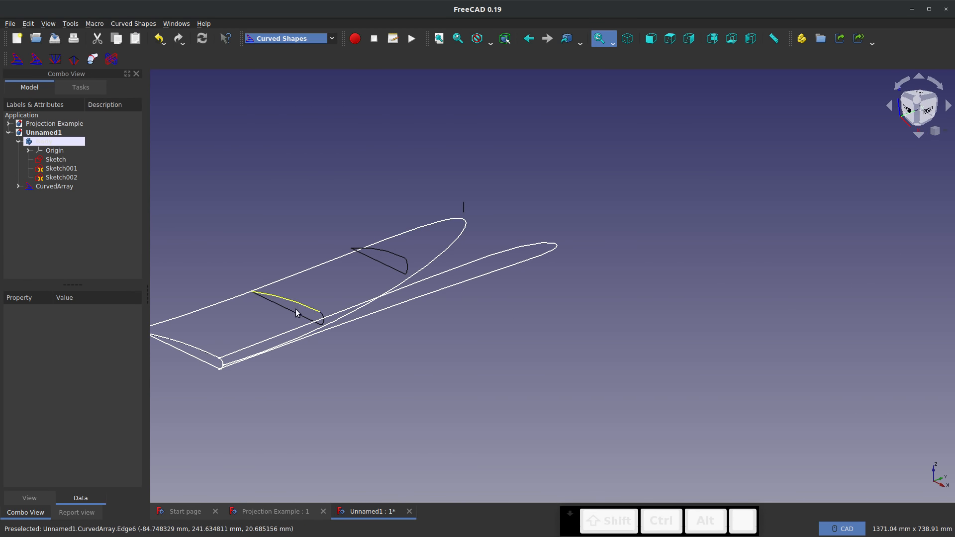
# Turn the curved array into a solid body by setting its Solid property to true
pyautogui.click(70, 188)
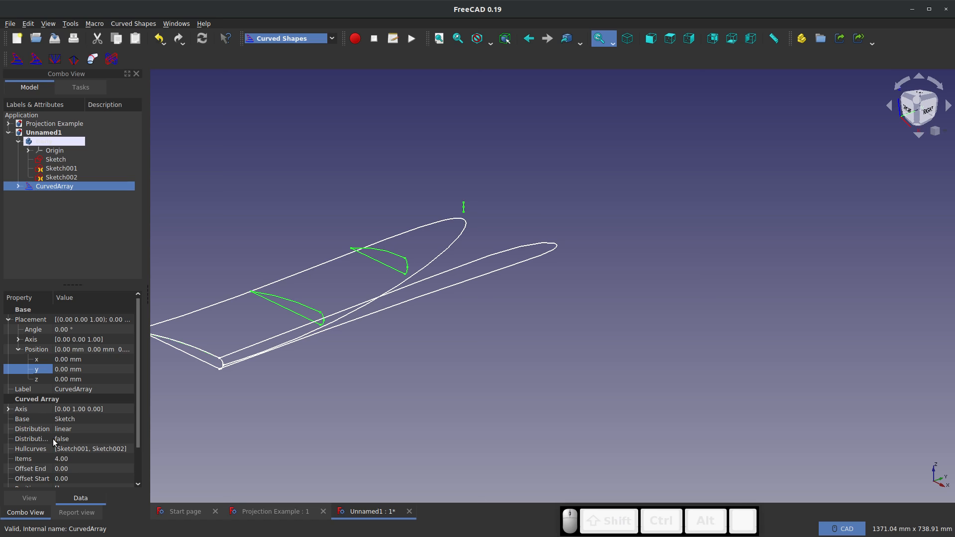
pyautogui.scroll(-3, 79, 448)
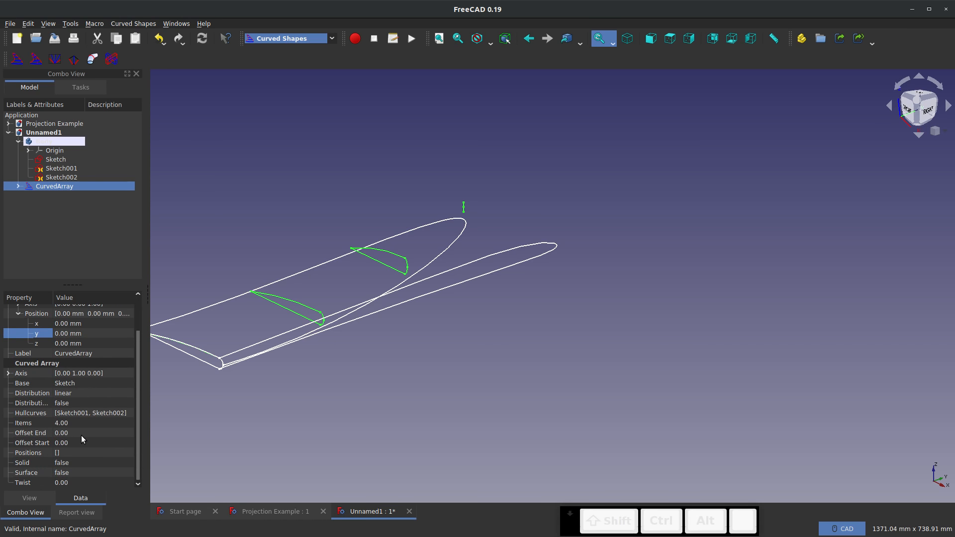
pyautogui.click(82, 463)
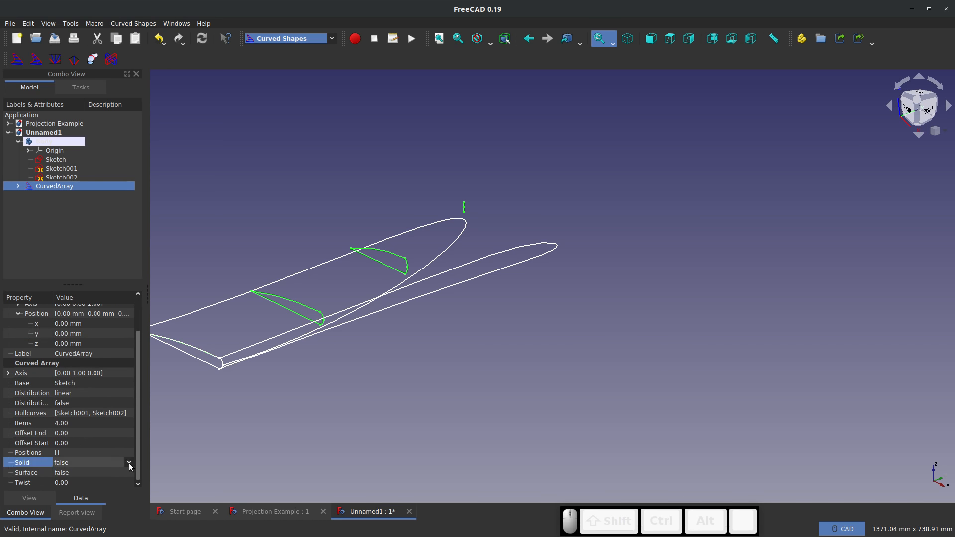
pyautogui.click(128, 463)
pyautogui.click(86, 479)
pyautogui.click(390, 425)
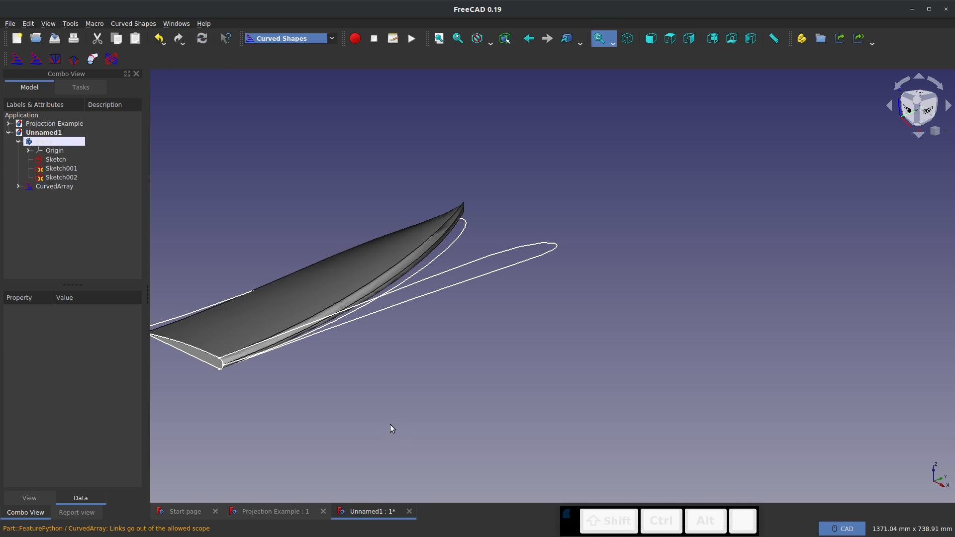
# Examine from the right side and from above how the solid wing's tip follows the outline curves
pyautogui.moveTo(390, 424); pyautogui.dragTo(342, 355, button='middle')
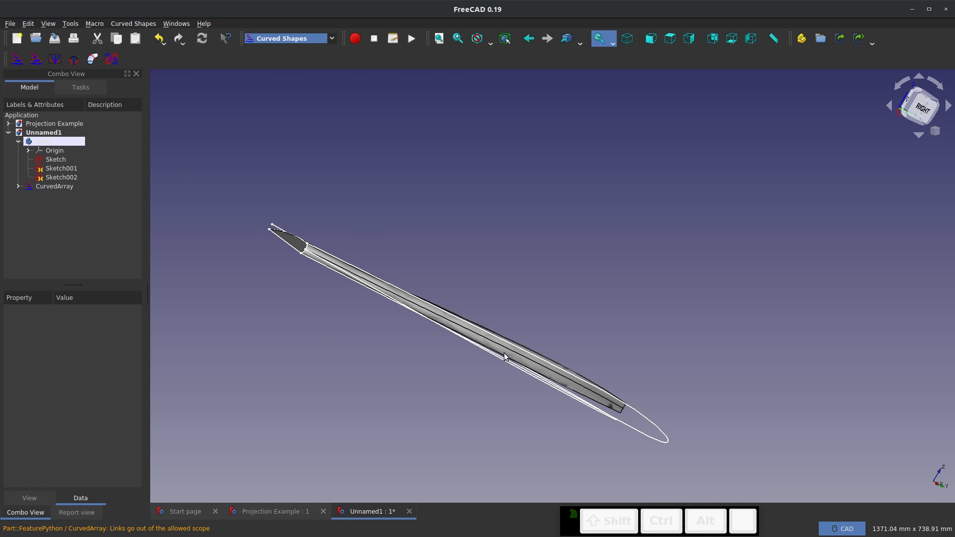
pyautogui.click(910, 107)
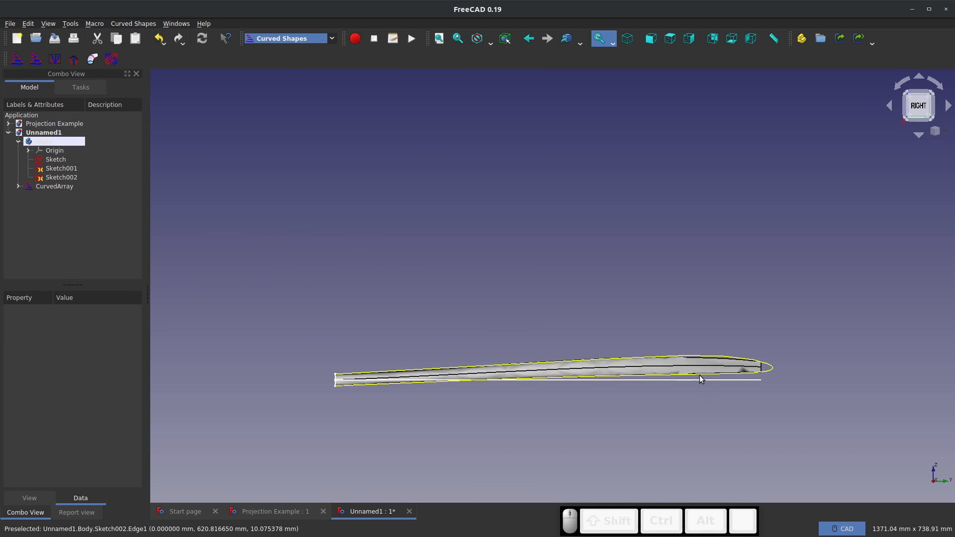
pyautogui.scroll(2, 701, 379)
pyautogui.scroll(-4, 730, 373)
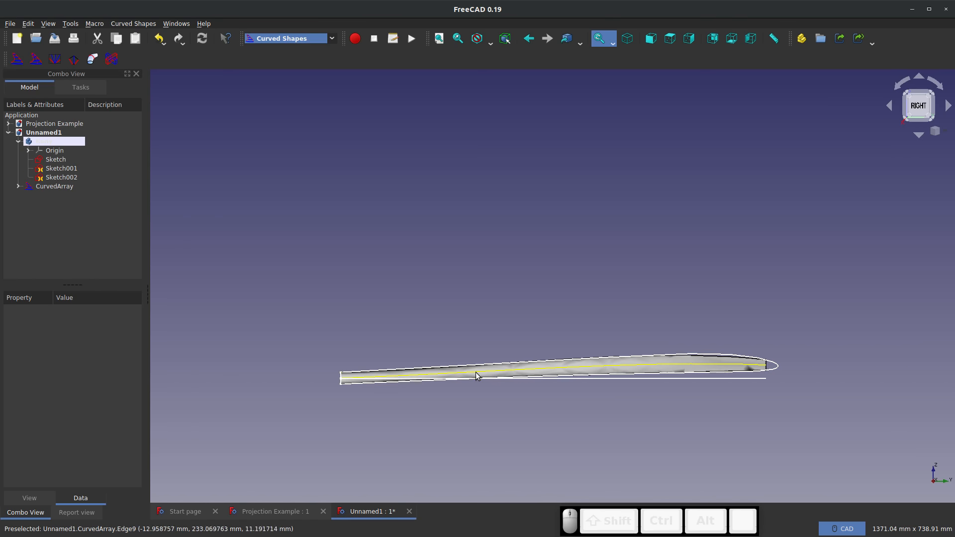
pyautogui.moveTo(546, 383); pyautogui.dragTo(560, 501, button='middle')
pyautogui.scroll(3, 685, 175)
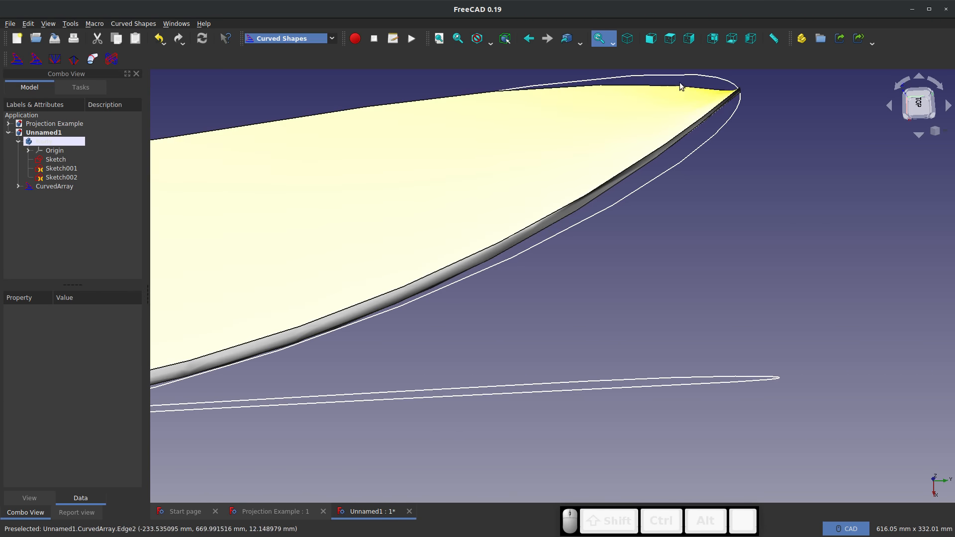
pyautogui.scroll(-5, 680, 87)
pyautogui.moveTo(650, 145); pyautogui.dragTo(593, 172, button='middle')
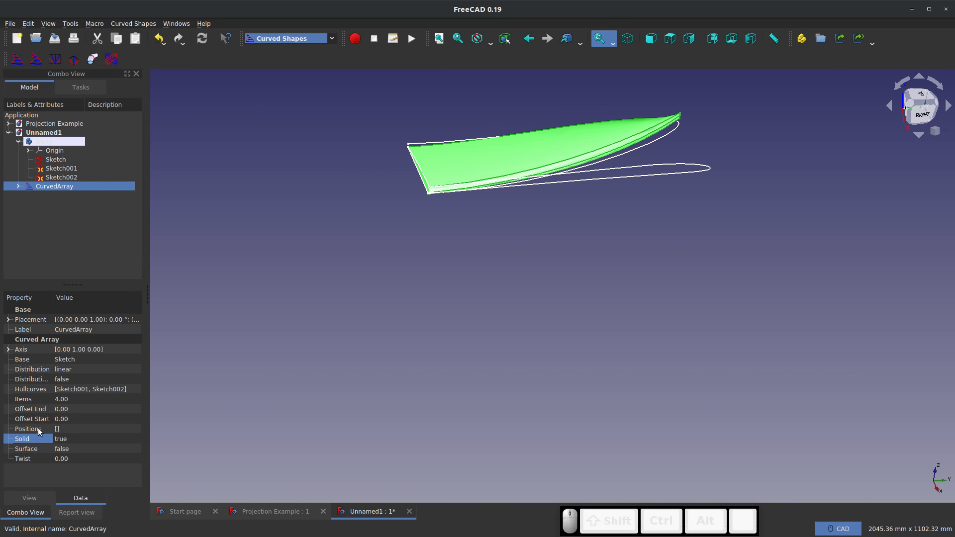
# Set the curved array's number of items to 50
pyautogui.click(61, 399)
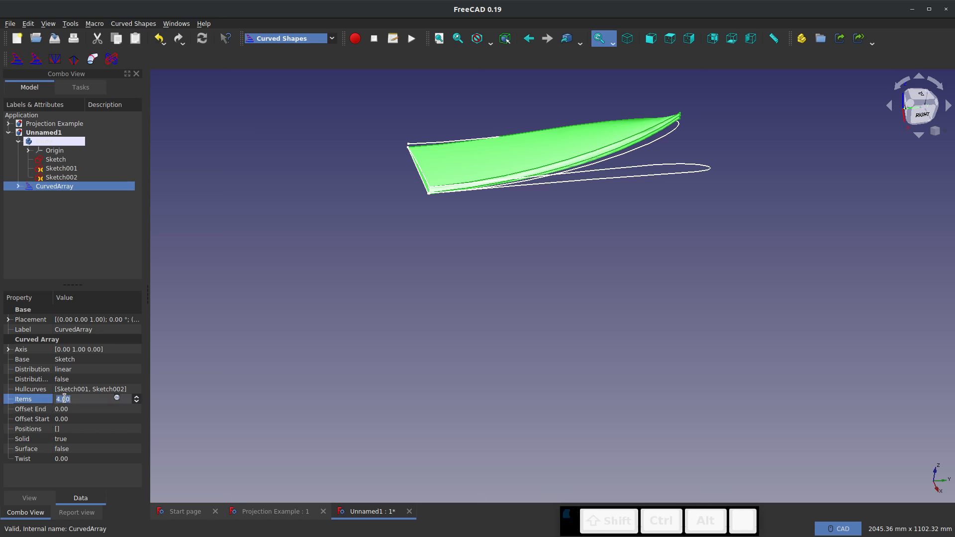
pyautogui.write('50')
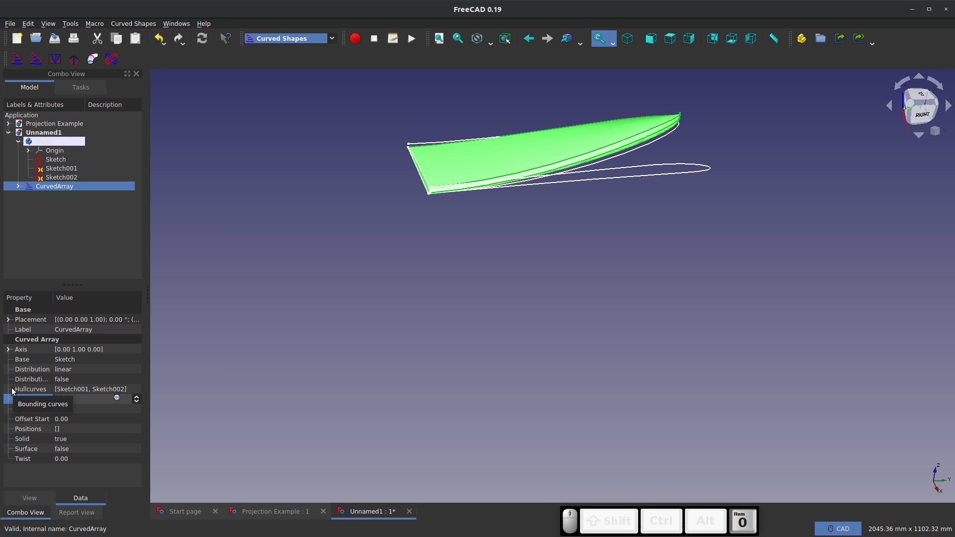
pyautogui.click(299, 219)
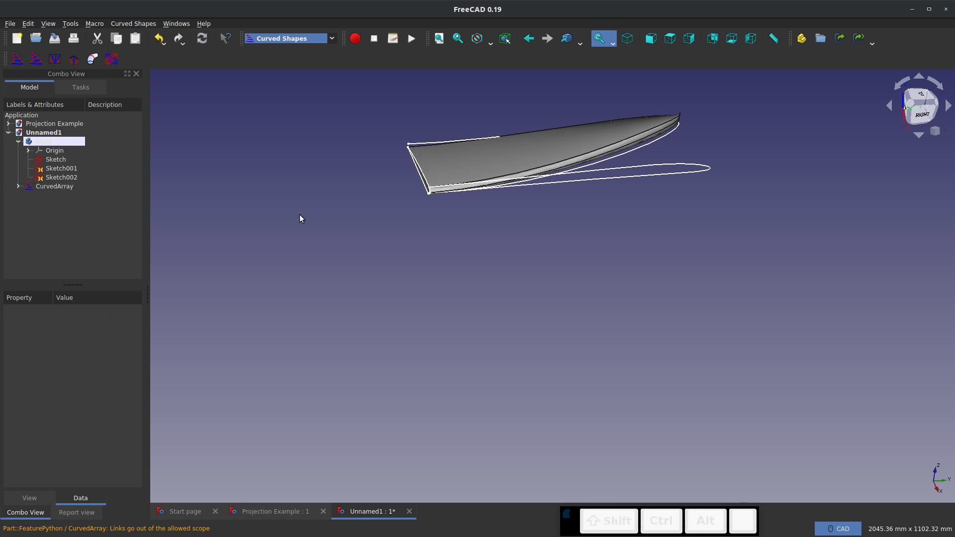
# Set the curved array's Solid property to false and inspect the individual ribs near the wing tip
pyautogui.click(40, 186)
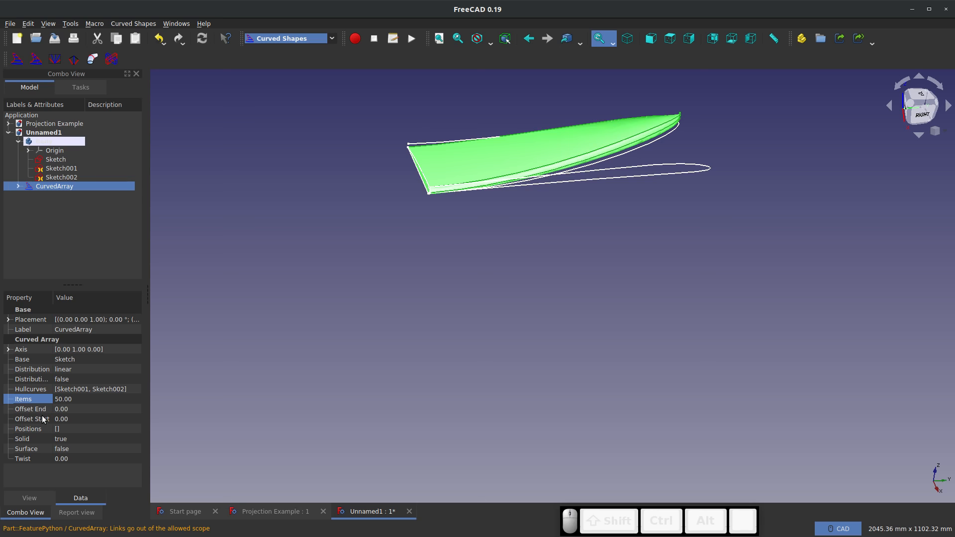
pyautogui.click(28, 440)
pyautogui.click(79, 438)
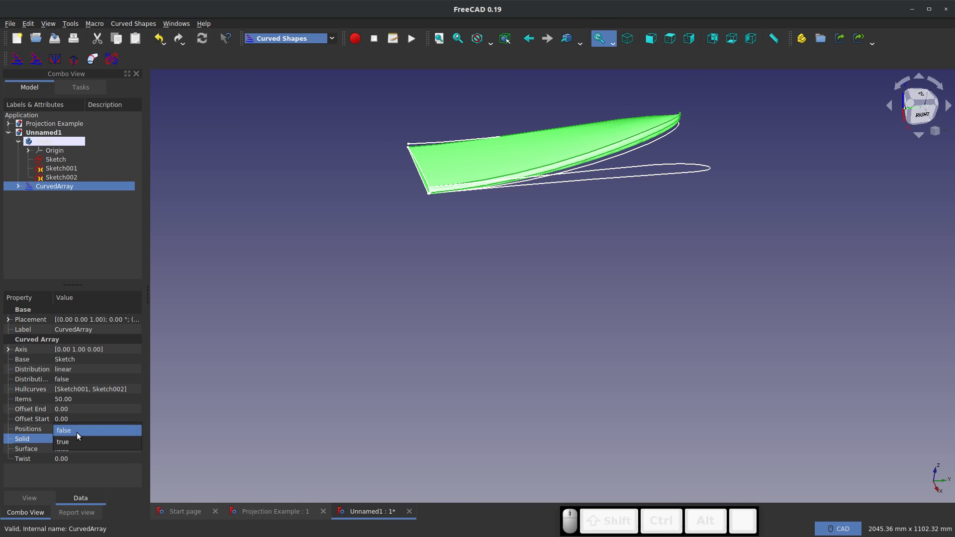
pyautogui.click(76, 431)
pyautogui.click(439, 366)
pyautogui.scroll(4, 639, 84)
pyautogui.moveTo(614, 207); pyautogui.dragTo(595, 320, button='middle')
pyautogui.scroll(10, 596, 320)
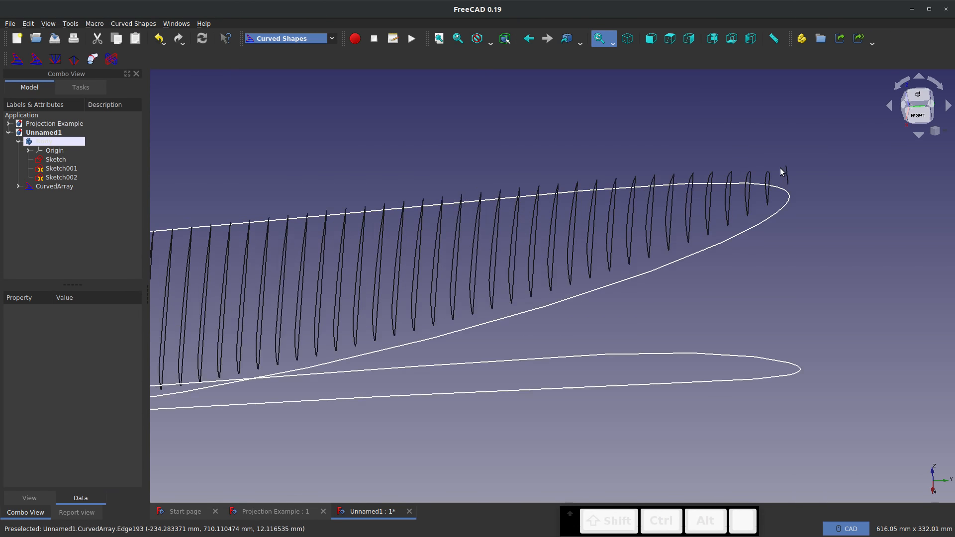
pyautogui.moveTo(778, 218); pyautogui.dragTo(786, 192, button='middle')
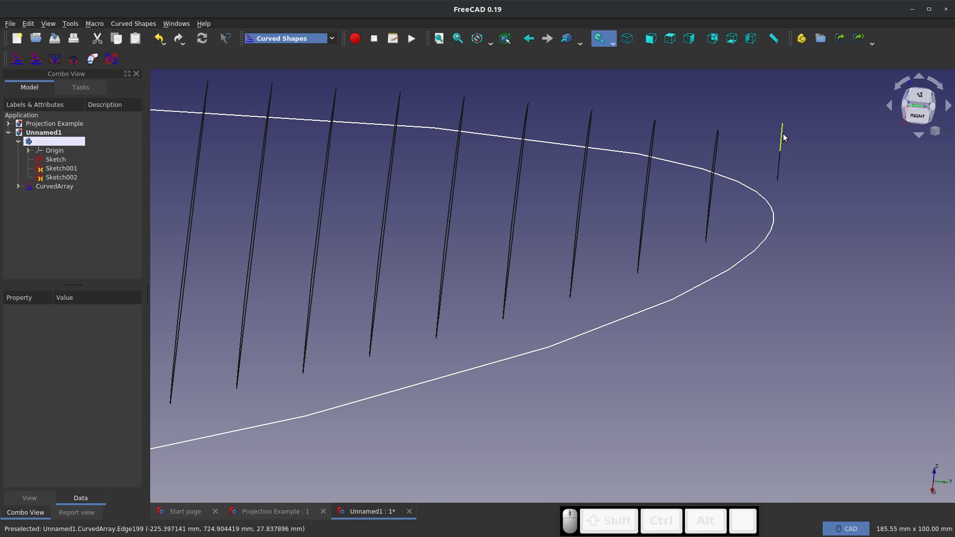
pyautogui.scroll(-10, 778, 202)
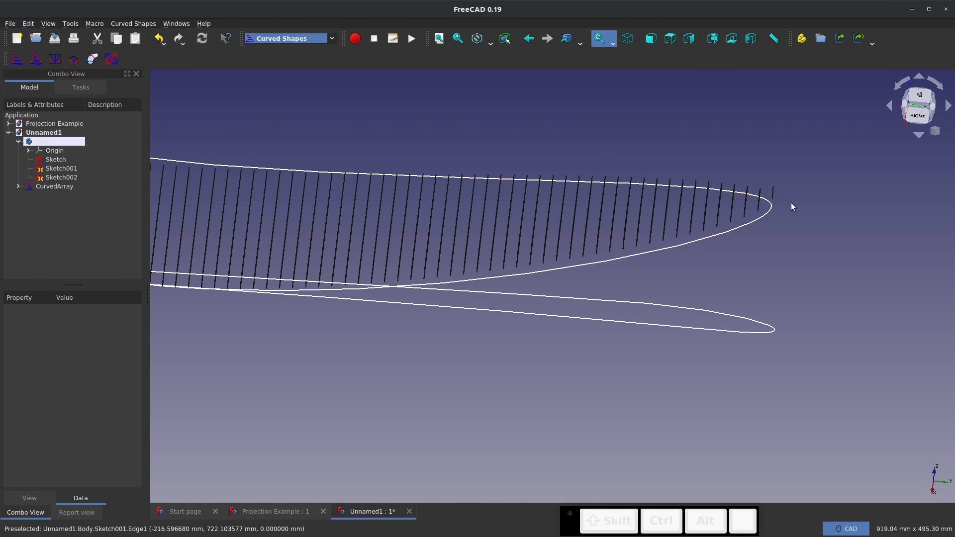
# Set the curved array's Solid property back to true and inspect the wing tip against the outline curve
pyautogui.click(64, 186)
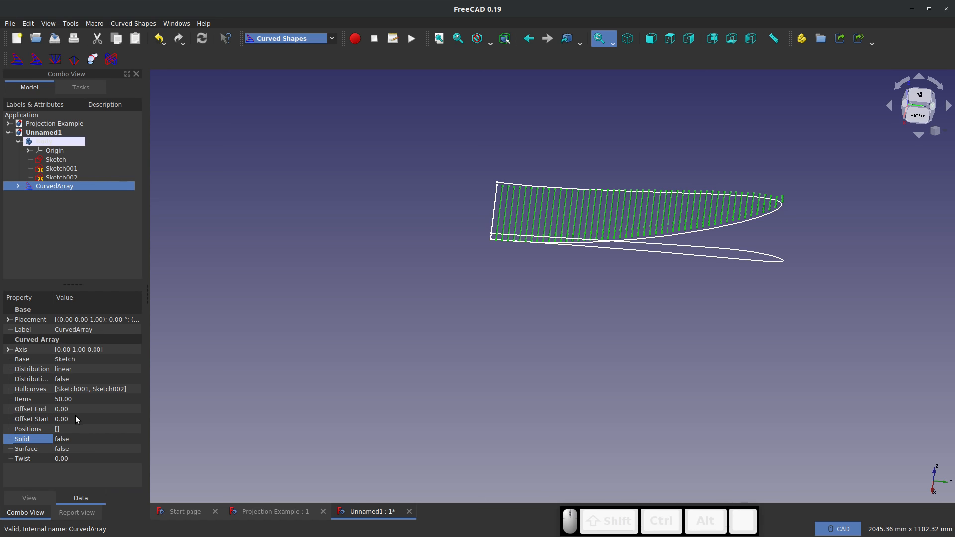
pyautogui.click(64, 439)
pyautogui.click(65, 440)
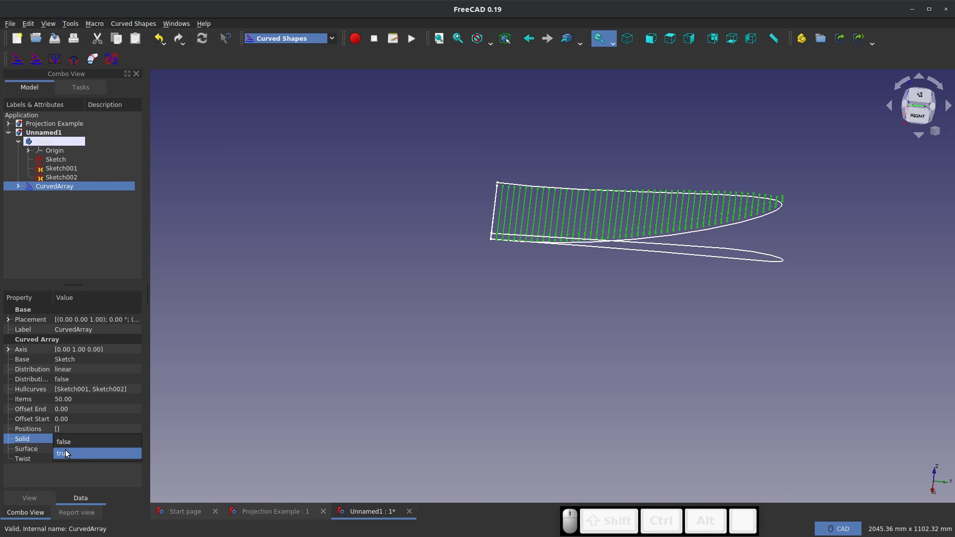
pyautogui.click(65, 453)
pyautogui.click(846, 193)
pyautogui.scroll(5, 789, 223)
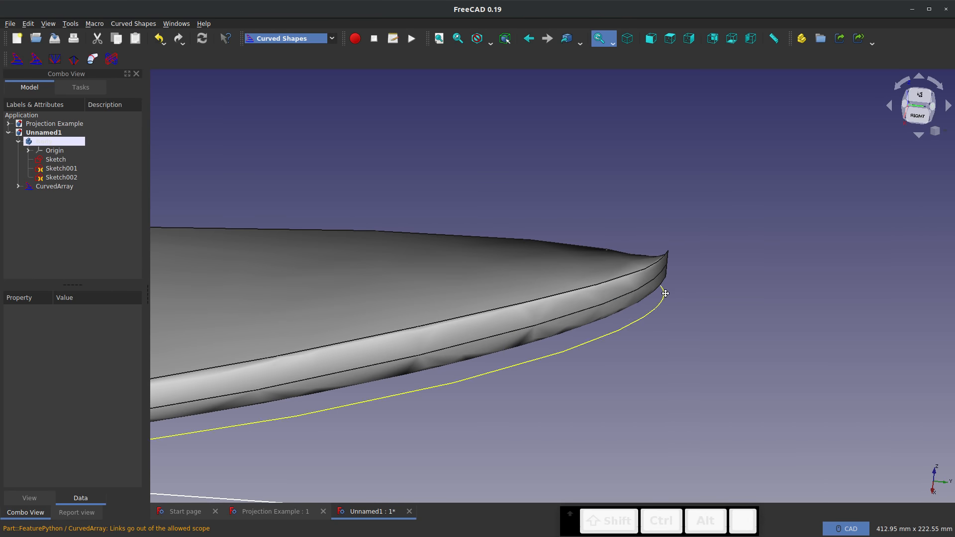
pyautogui.moveTo(665, 294)
pyautogui.mouseDown(button='middle')
pyautogui.moveTo(558, 331)
pyautogui.moveTo(424, 348)
pyautogui.moveTo(761, 286)
pyautogui.mouseUp(button='middle')
pyautogui.scroll(-6, 779, 252)
pyautogui.scroll(2, 630, 238)
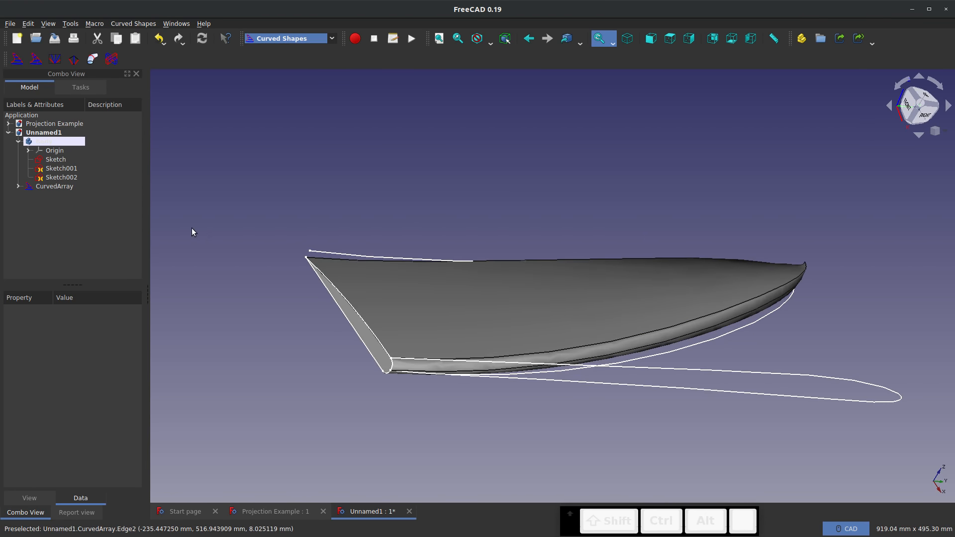
# Set the curved array's Offset End to 0.1 and inspect the wing tip up close
pyautogui.click(54, 186)
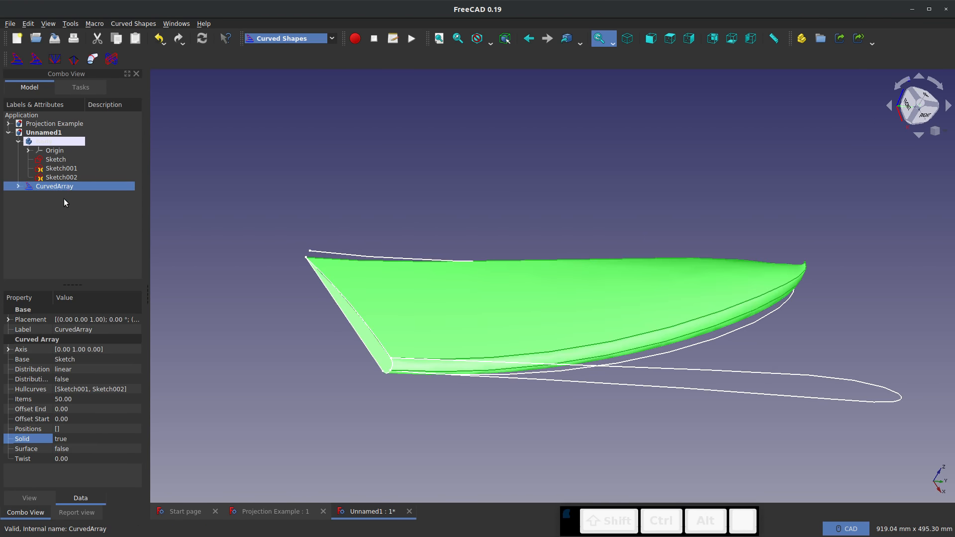
pyautogui.click(64, 408)
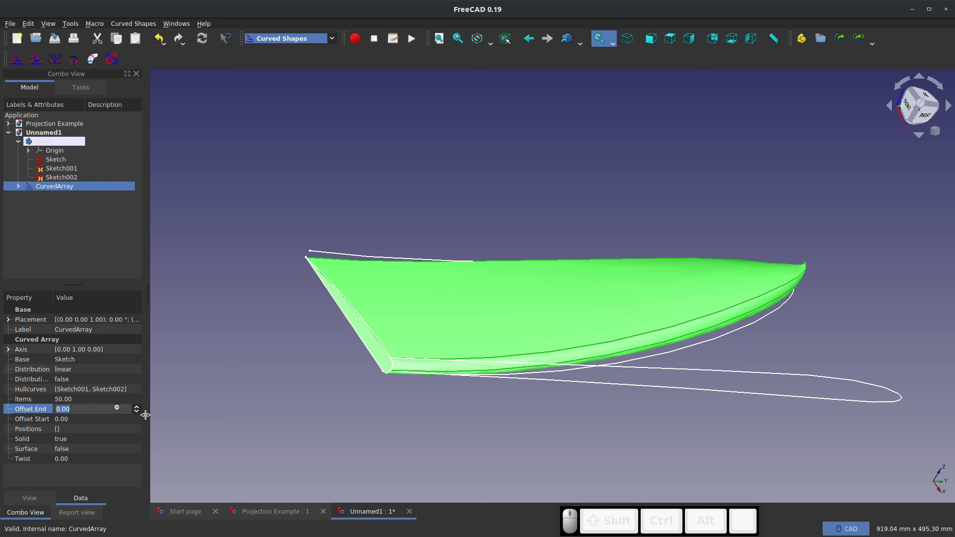
pyautogui.write('.1')
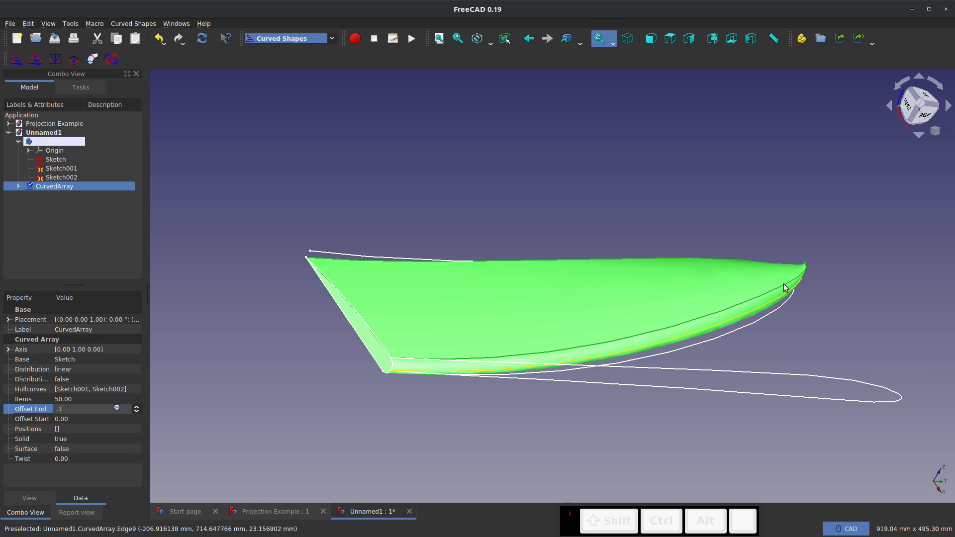
pyautogui.moveTo(784, 288); pyautogui.dragTo(431, 359, button='middle')
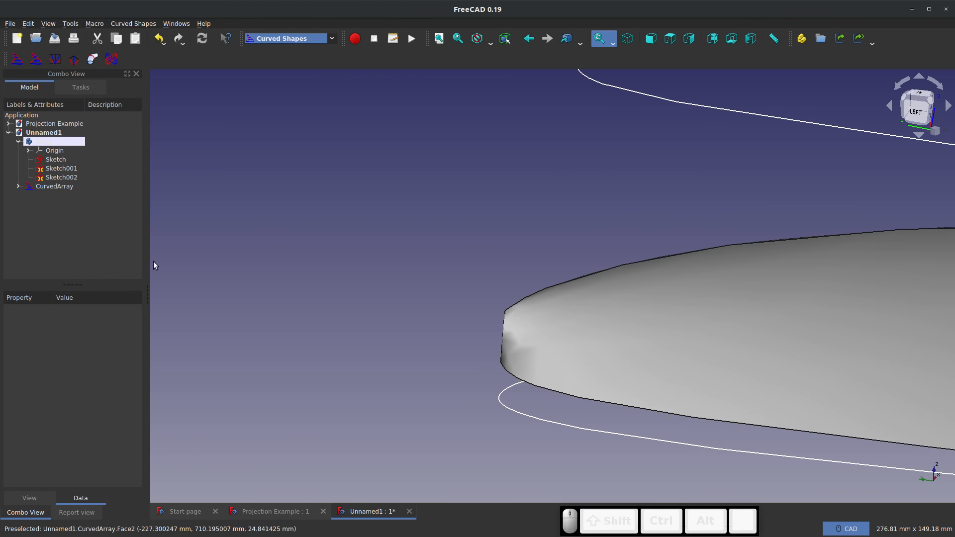
# Increase the curved array's Offset End to 0.2 and inspect the wing tip at an angle
pyautogui.click(69, 187)
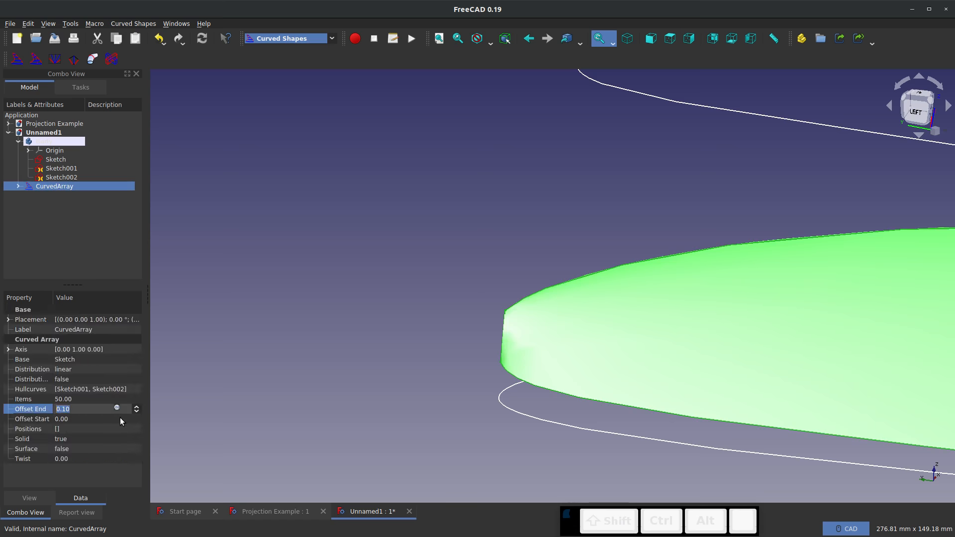
pyautogui.write('0.2')
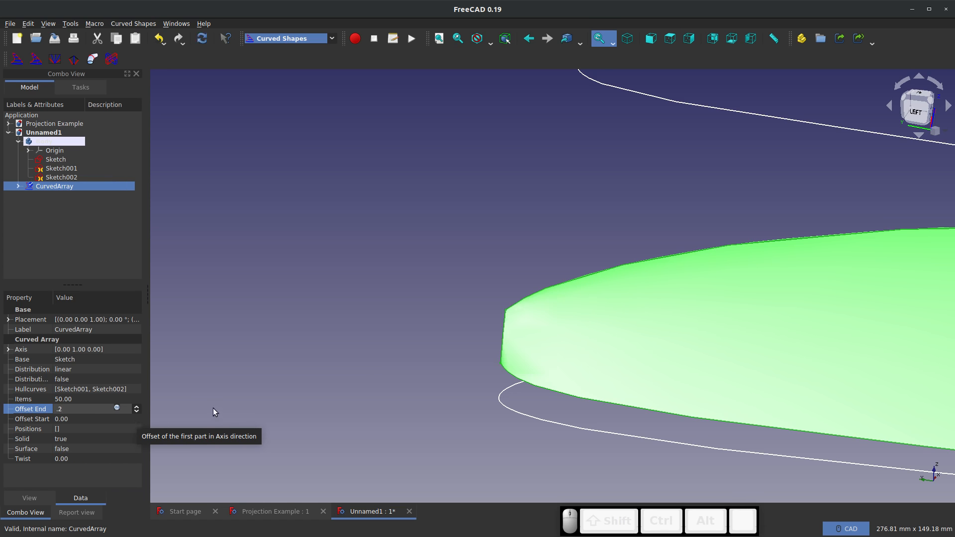
pyautogui.click(380, 398)
pyautogui.moveTo(379, 397); pyautogui.dragTo(312, 294, button='middle')
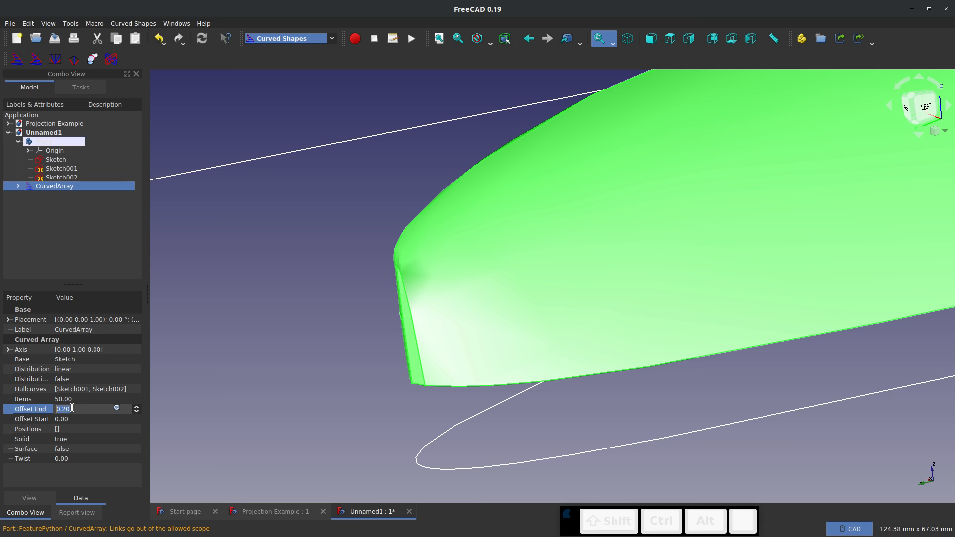
# Set the curved array's Offset End to 0.35 and inspect the whole wing against its outline curves
pyautogui.write('.35')
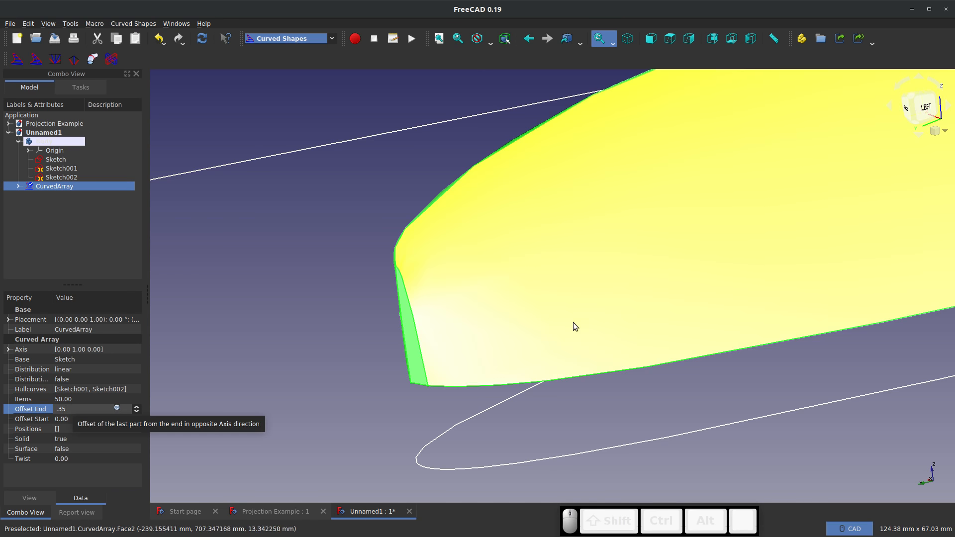
pyautogui.click(390, 337)
pyautogui.moveTo(448, 323); pyautogui.dragTo(839, 333, button='middle')
pyautogui.scroll(-18, 737, 329)
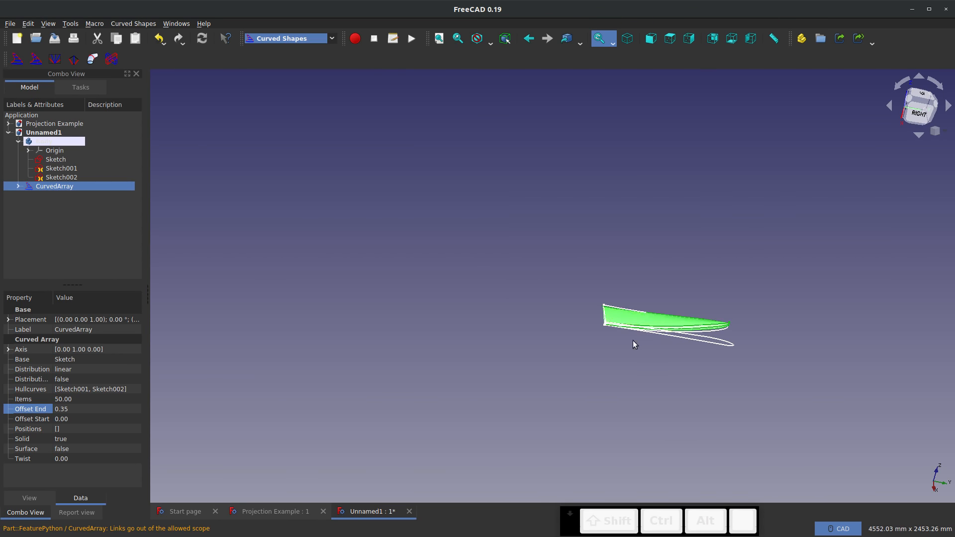
pyautogui.moveTo(633, 340)
pyautogui.mouseDown(button='middle')
pyautogui.moveTo(748, 362)
pyautogui.moveTo(765, 308)
pyautogui.moveTo(597, 258)
pyautogui.moveTo(621, 345)
pyautogui.mouseUp(button='middle')
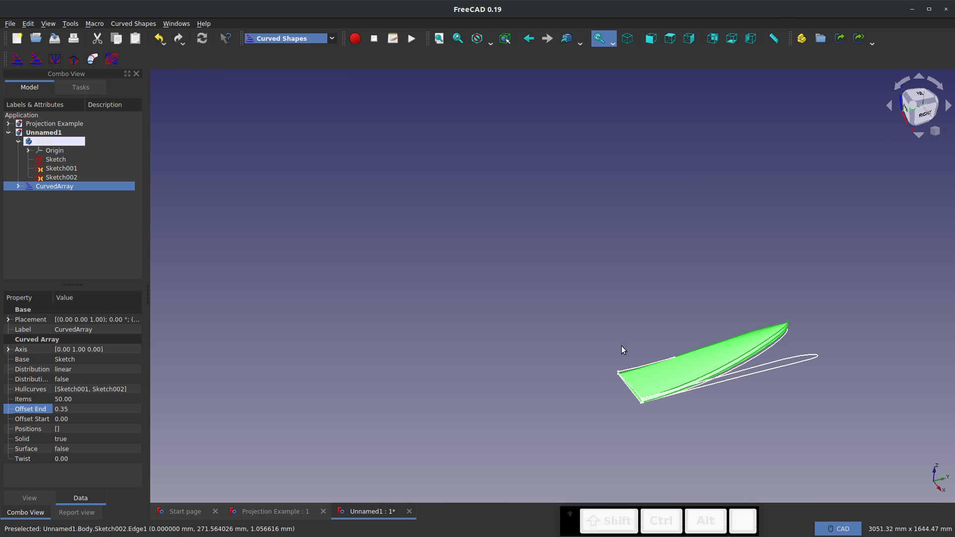
pyautogui.scroll(4, 800, 391)
pyautogui.scroll(4, 798, 390)
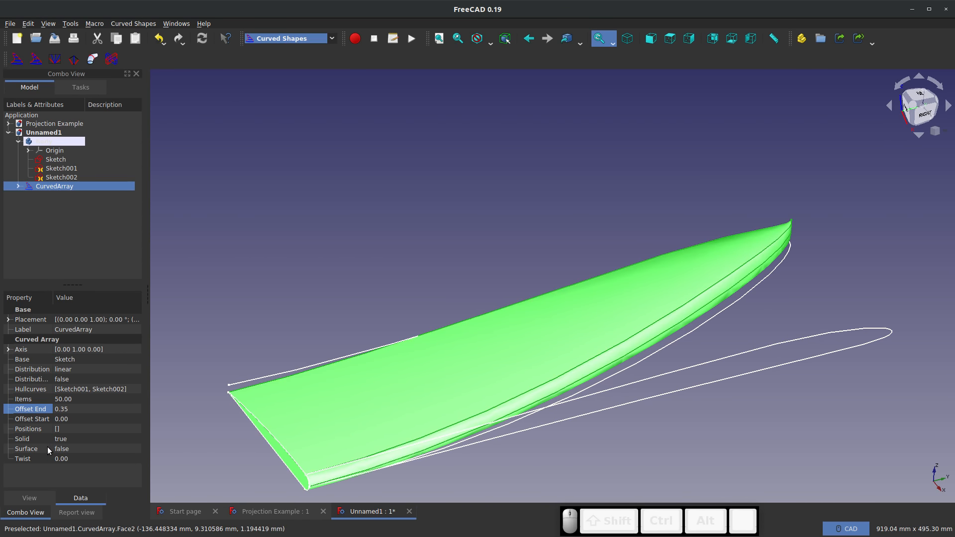
# Set the curved array's Solid property to false and its Surface property to true, and inspect the wing from several angles
pyautogui.click(80, 453)
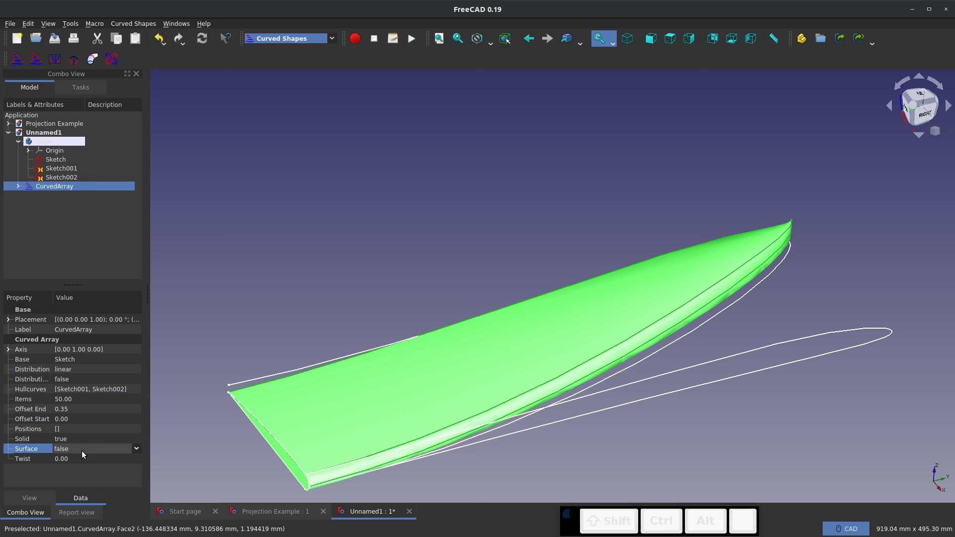
pyautogui.click(88, 441)
pyautogui.click(80, 429)
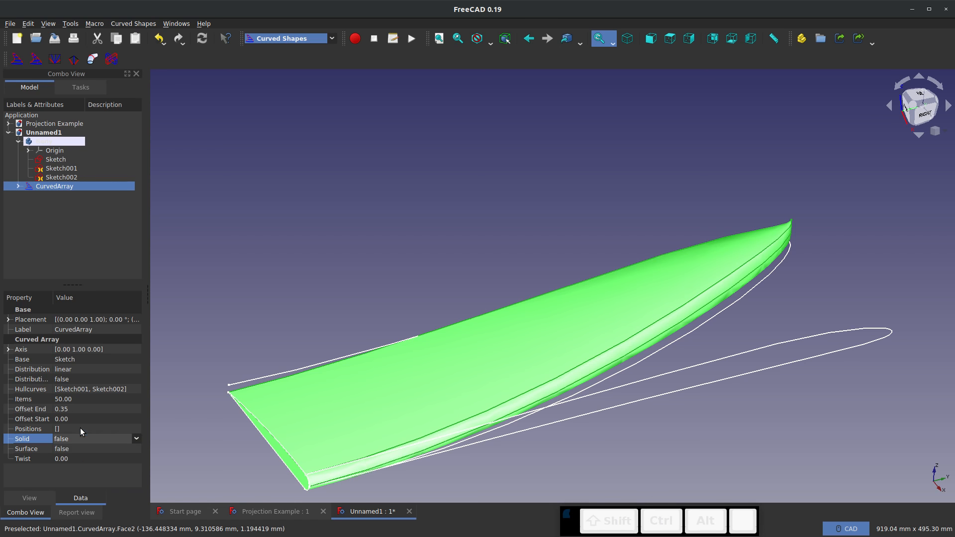
pyautogui.click(76, 449)
pyautogui.click(75, 451)
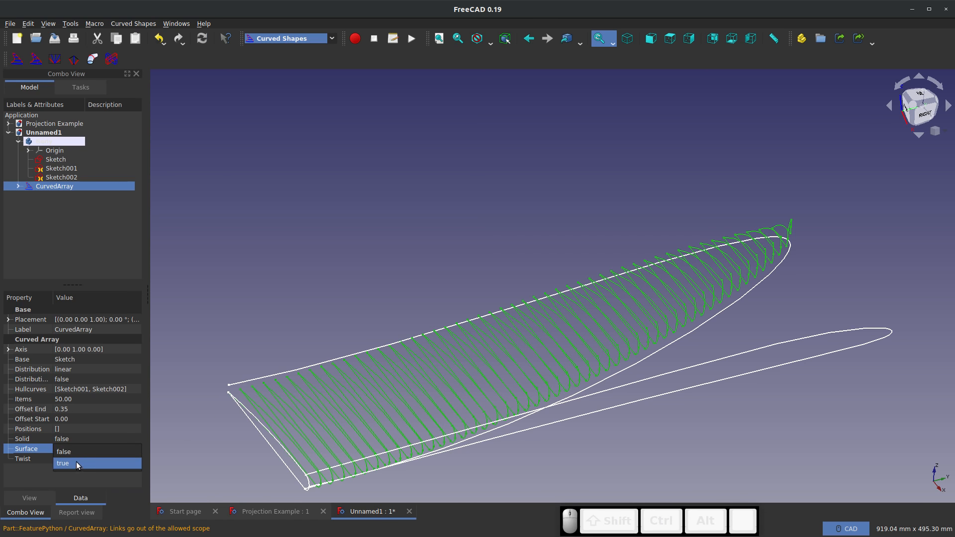
pyautogui.click(76, 462)
pyautogui.click(259, 480)
pyautogui.moveTo(322, 481); pyautogui.dragTo(167, 520, button='middle')
pyautogui.moveTo(456, 343); pyautogui.dragTo(176, 279, button='middle')
pyautogui.click(70, 188)
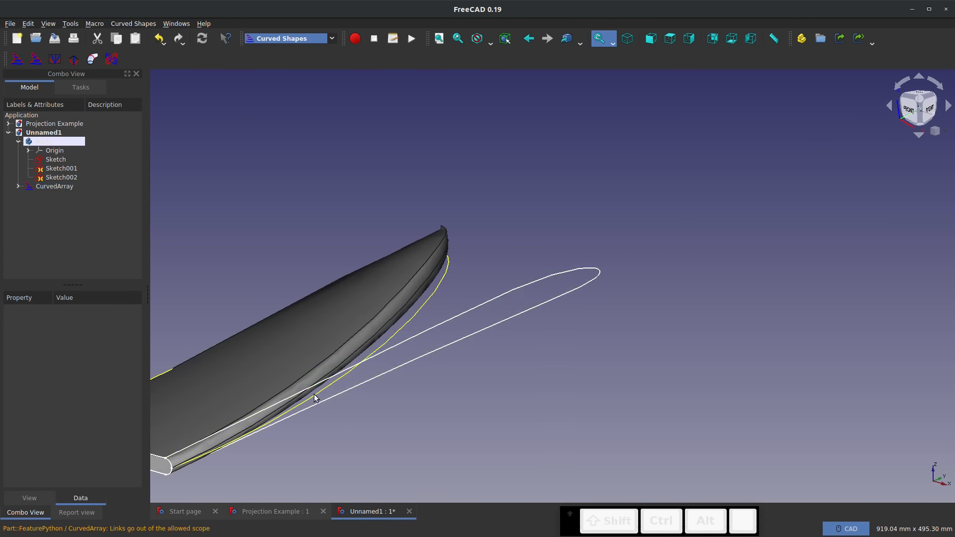
pyautogui.moveTo(315, 397); pyautogui.dragTo(442, 367, button='middle')
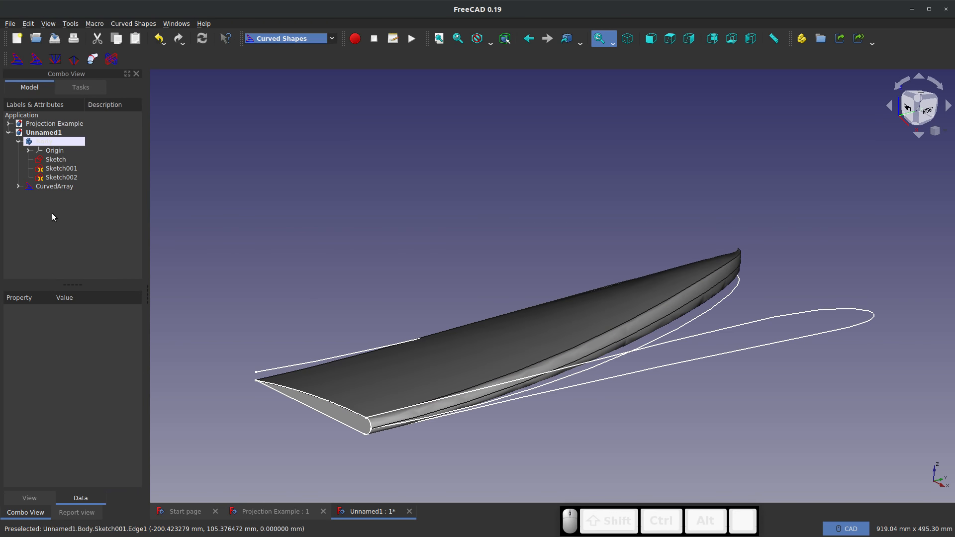
# Set the curved array's Twist to 10 degrees and inspect the root of the wing
pyautogui.click(55, 186)
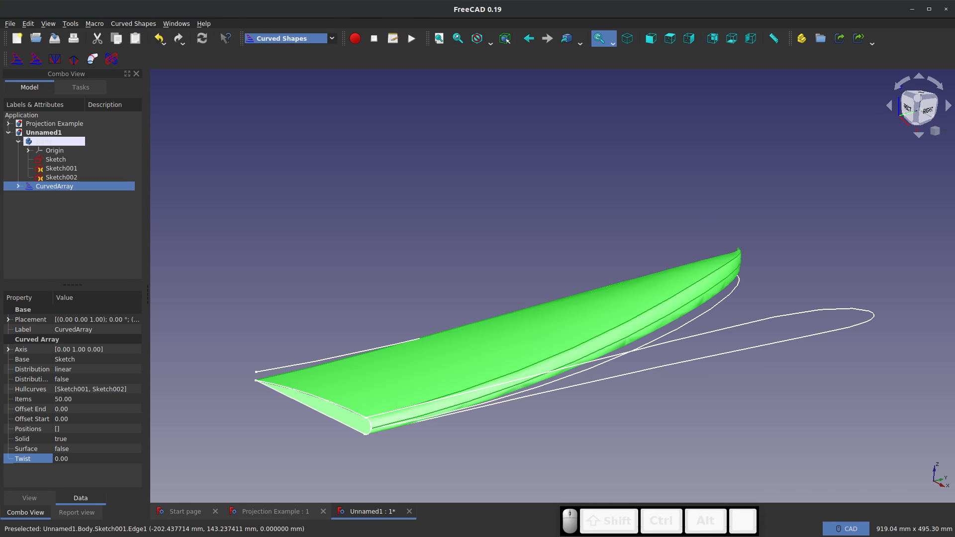
pyautogui.click(72, 457)
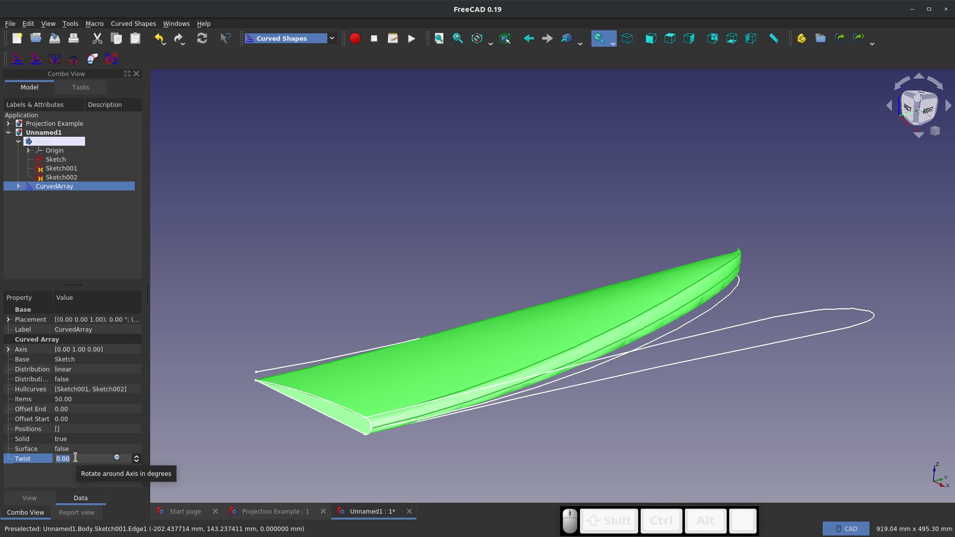
pyautogui.write('10')
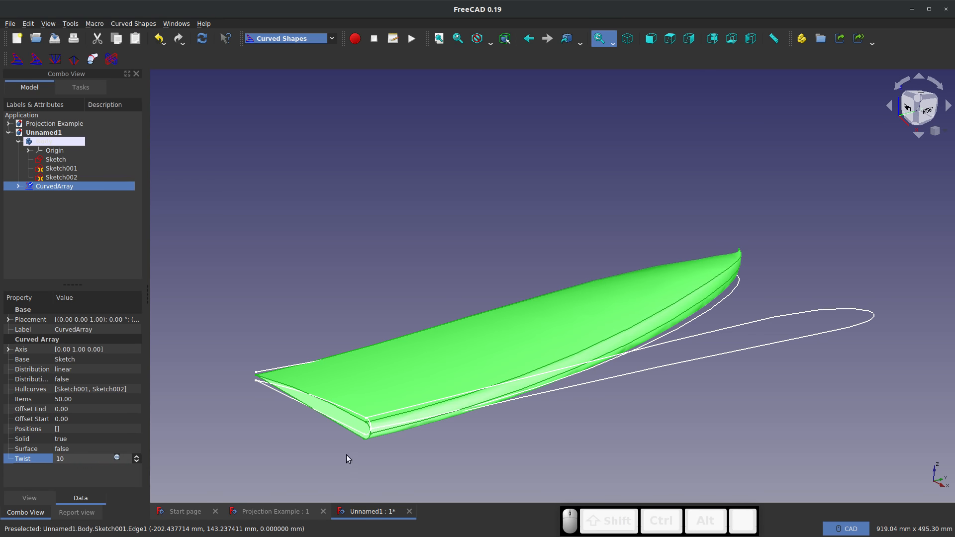
pyautogui.moveTo(346, 454); pyautogui.dragTo(384, 433, button='middle')
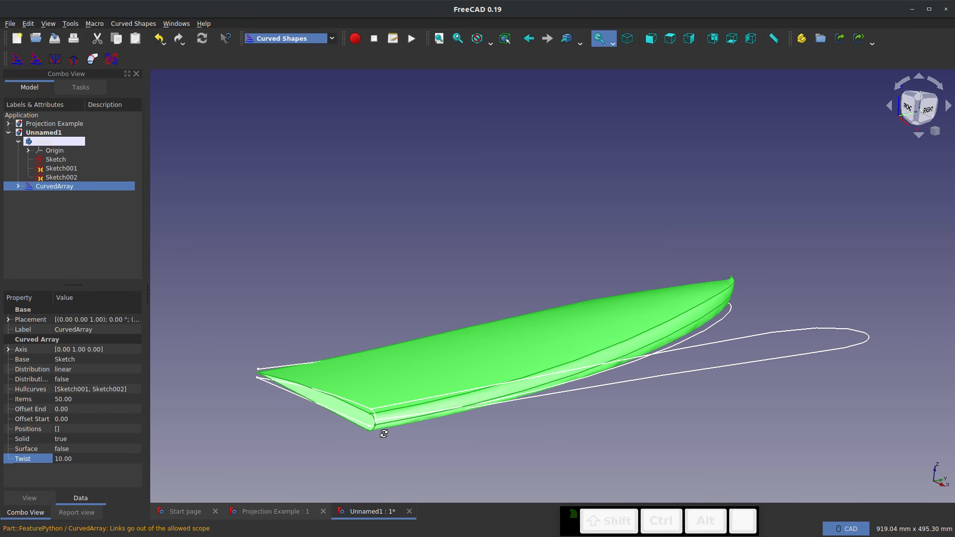
# Set the curved array's Twist to 1000 degrees and view the spiralling shape from the side
pyautogui.click(90, 458)
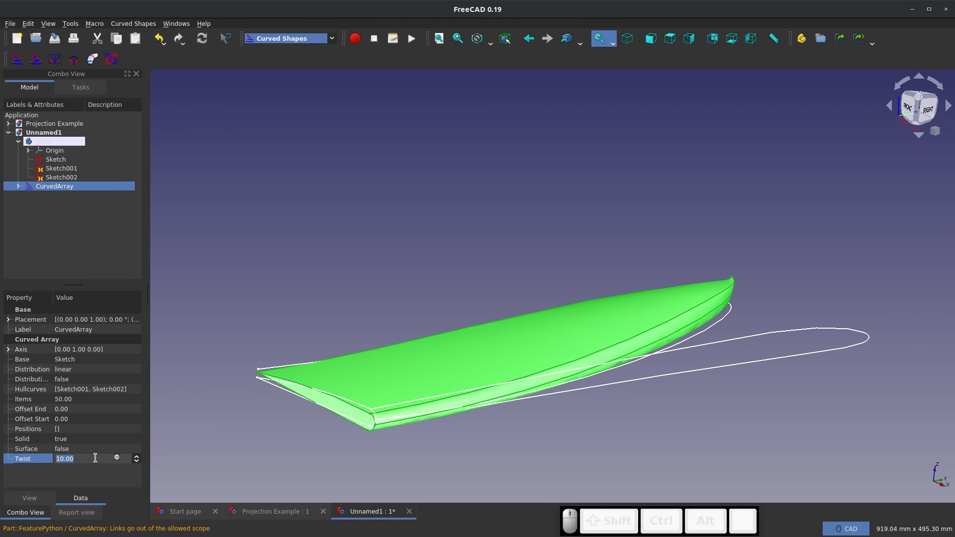
pyautogui.write('1000')
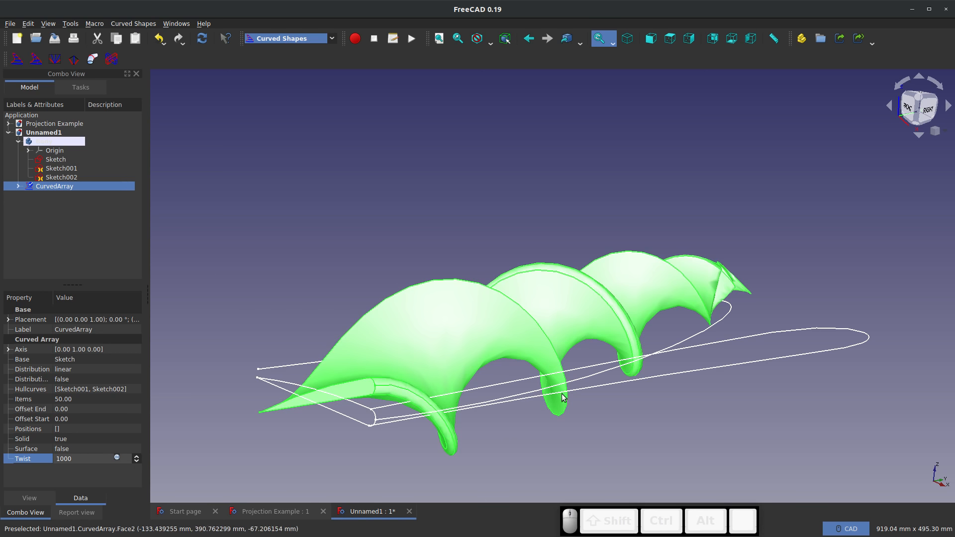
pyautogui.moveTo(582, 384); pyautogui.dragTo(80, 453, button='middle')
# Reduce the curved array's Twist to 500 degrees and inspect the twisted wing
pyautogui.click(64, 458)
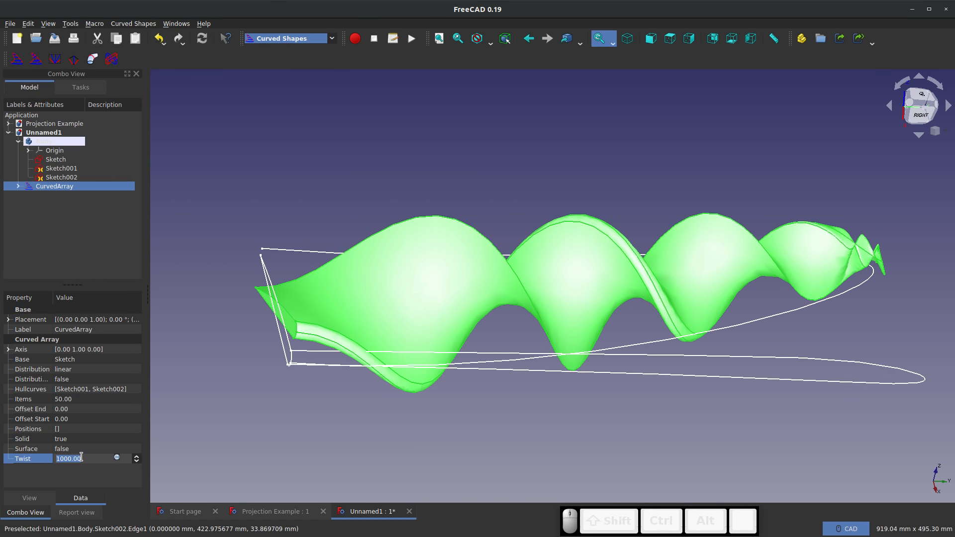
pyautogui.write('500')
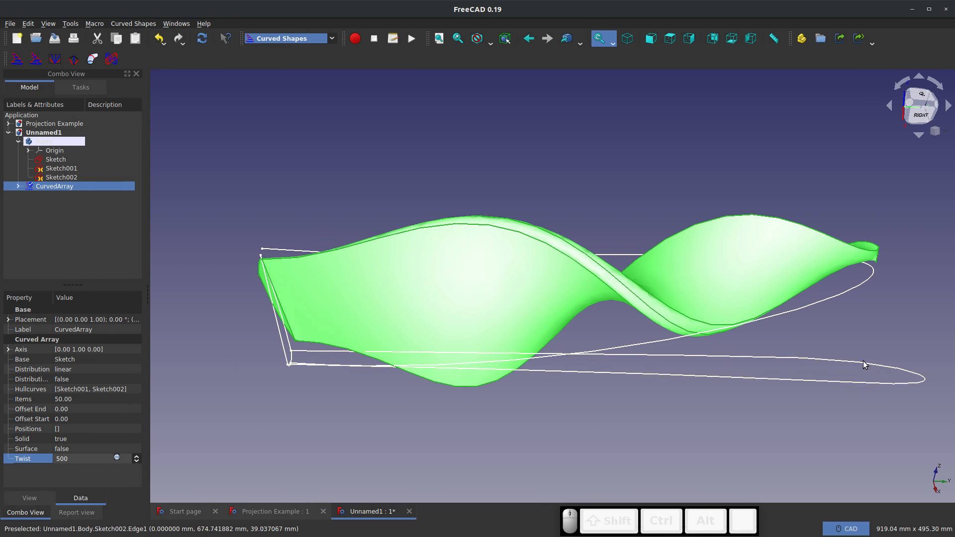
pyautogui.moveTo(863, 362); pyautogui.dragTo(361, 400, button='middle')
pyautogui.scroll(4, 679, 304)
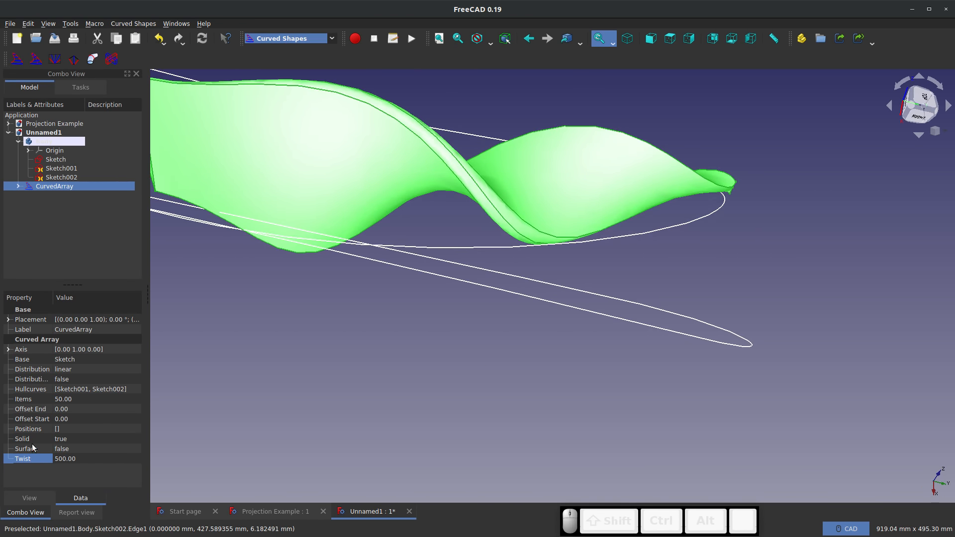
# Reset the curved array's Twist to 0 and deselect the wing
pyautogui.click(70, 459)
pyautogui.write('0')
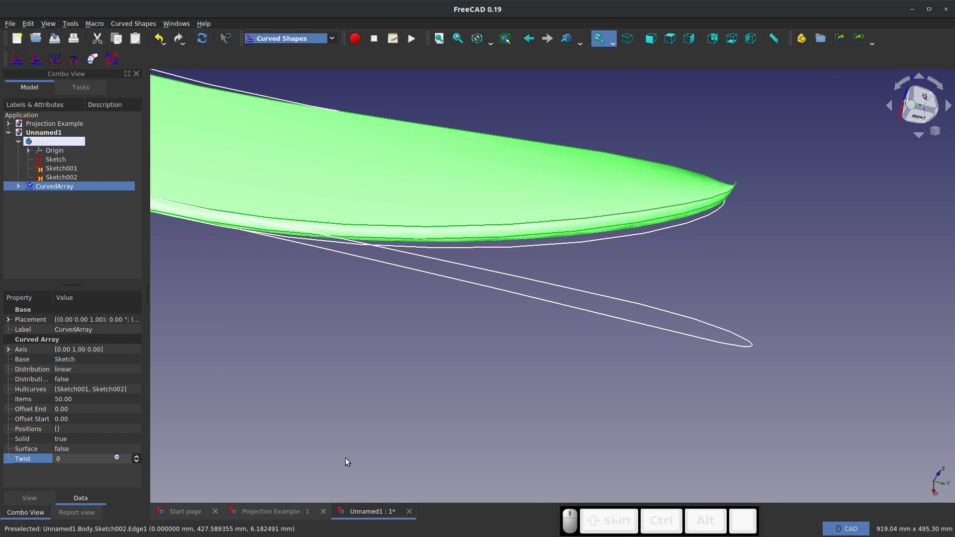
pyautogui.click(287, 373)
pyautogui.scroll(-6, 288, 376)
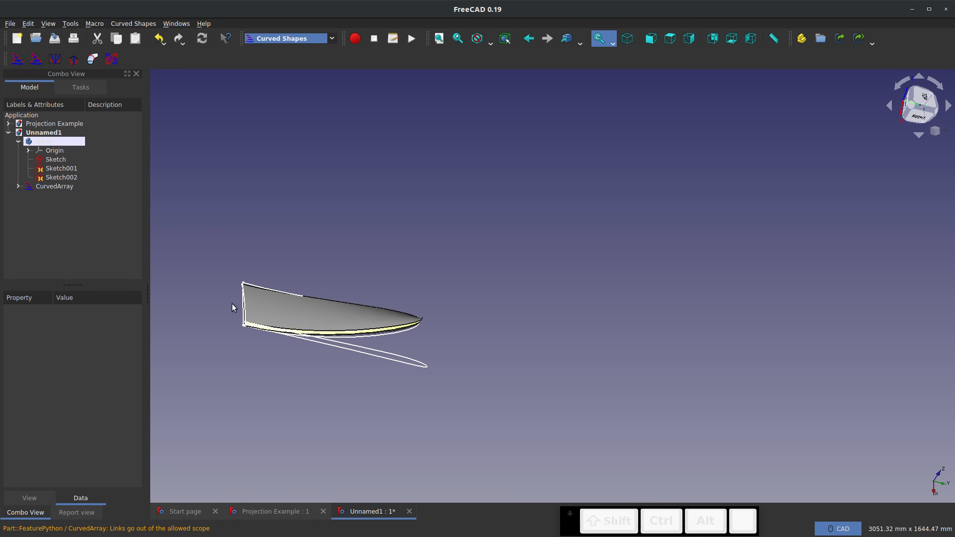
# Edit Sketch002, raise the B-spline's upper middle control point to about (404, 62), close the sketch and view the wing from the right
pyautogui.click(62, 178)
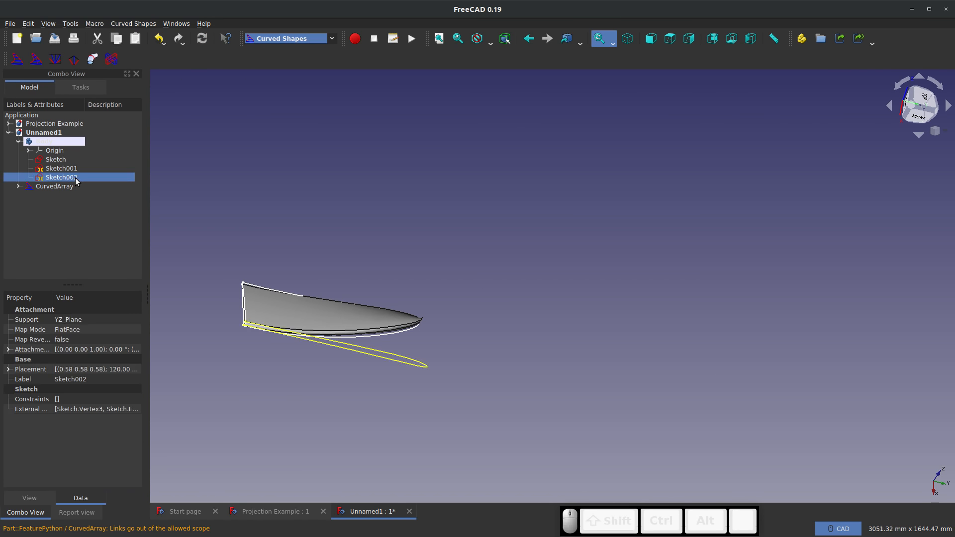
pyautogui.rightClick(76, 178)
pyautogui.click(102, 182)
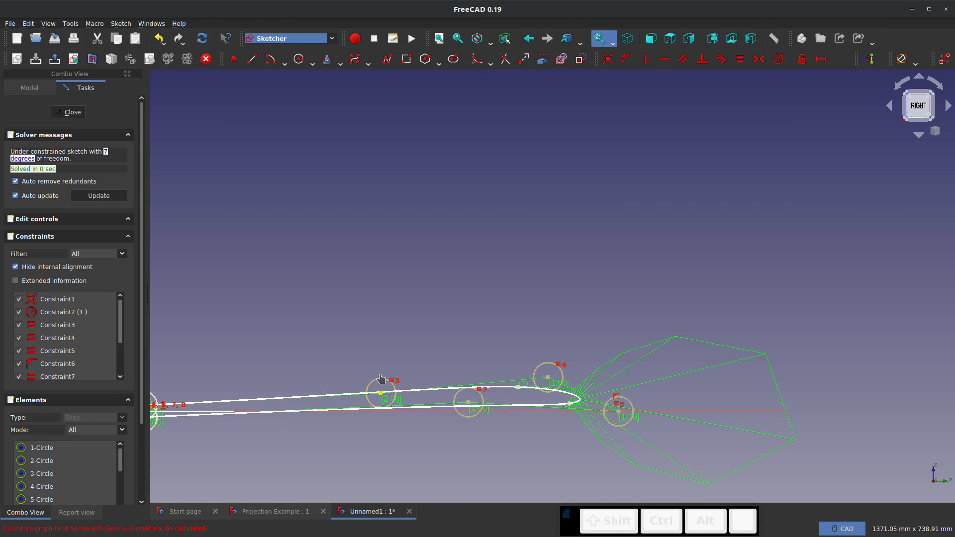
pyautogui.moveTo(380, 379); pyautogui.dragTo(379, 376)
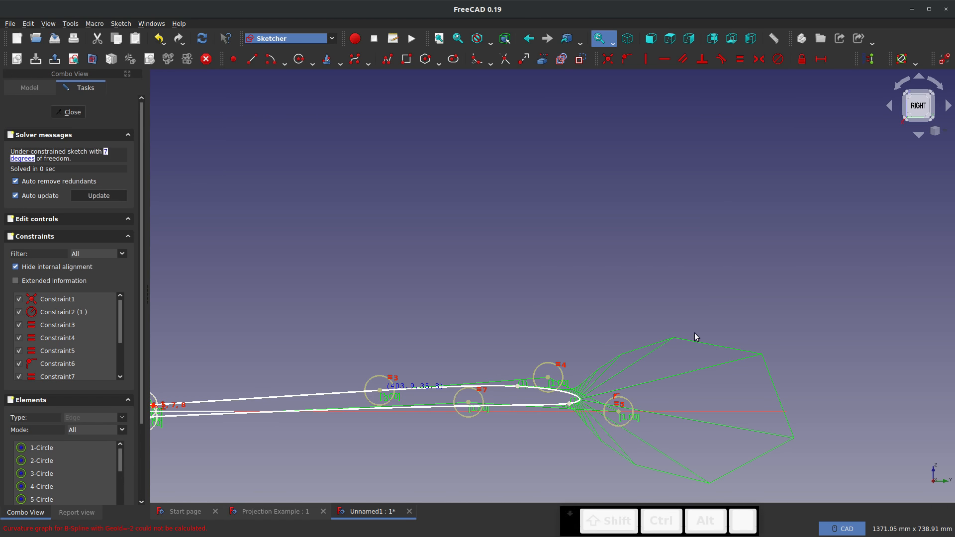
pyautogui.scroll(-3, 569, 299)
pyautogui.scroll(8, 547, 297)
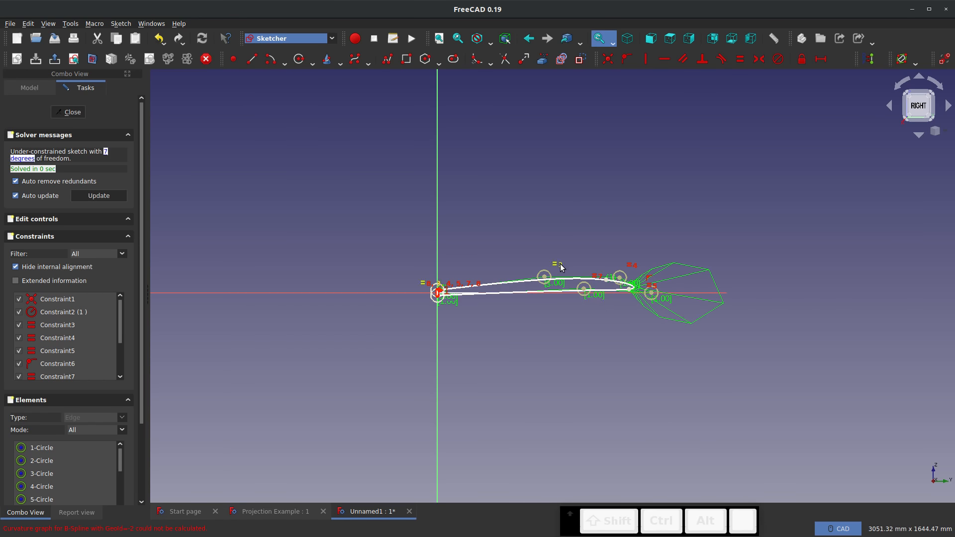
pyautogui.moveTo(505, 306); pyautogui.dragTo(507, 304)
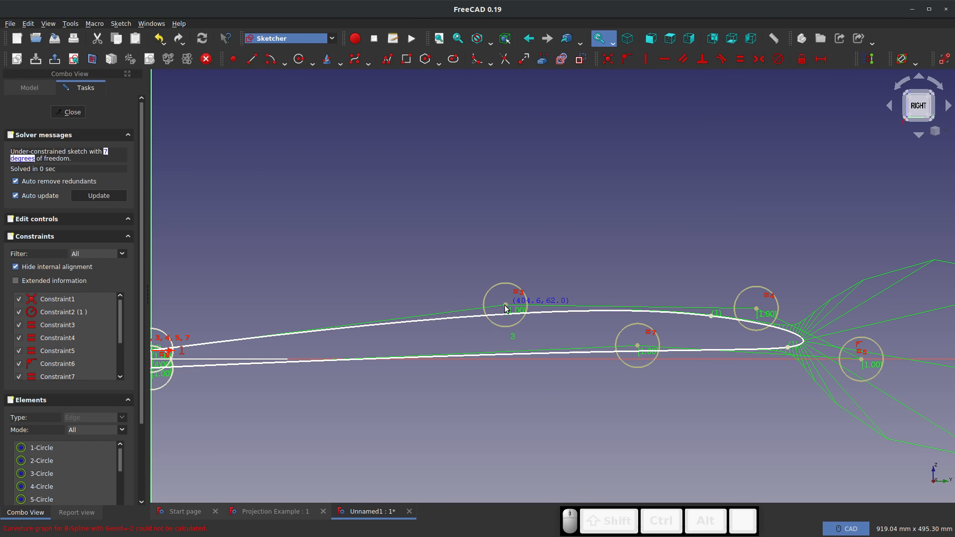
pyautogui.moveTo(505, 307); pyautogui.dragTo(510, 309)
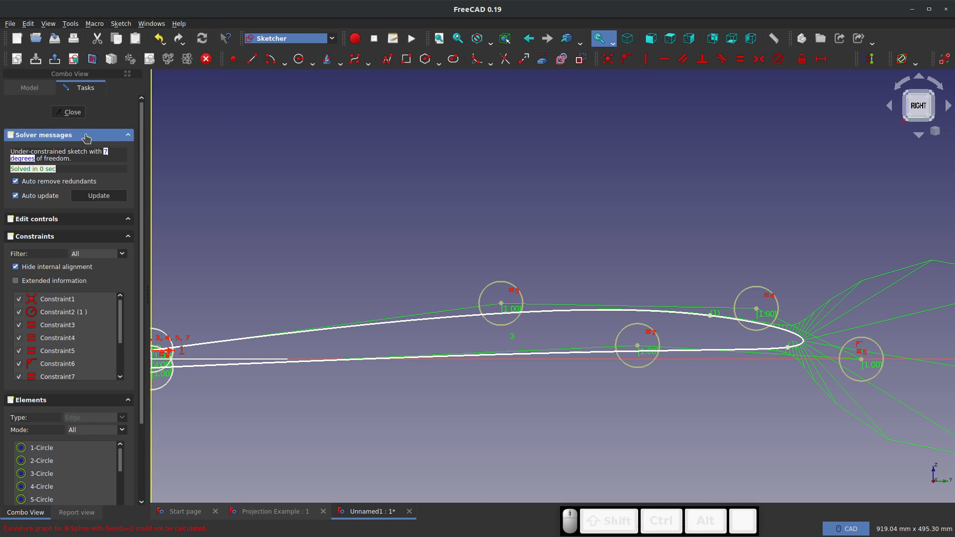
pyautogui.click(71, 113)
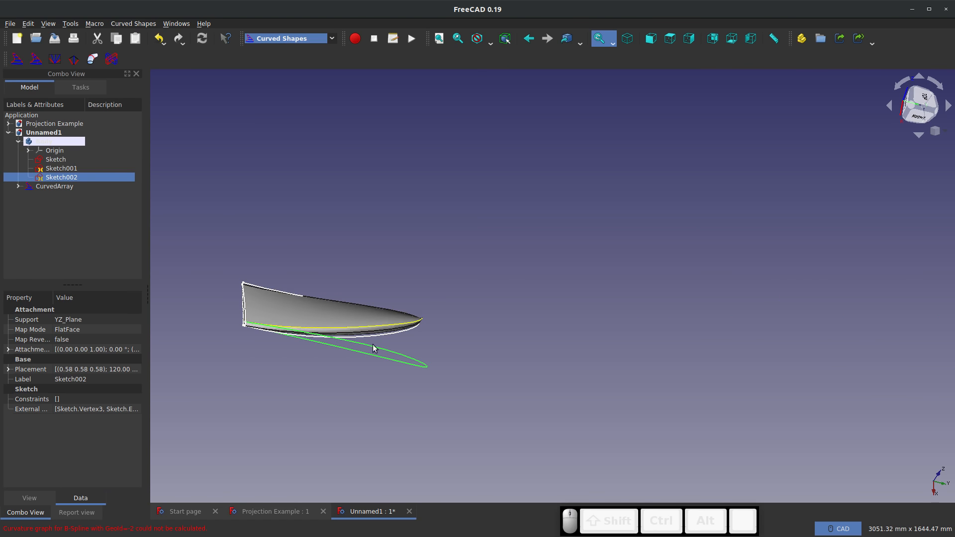
pyautogui.moveTo(372, 344); pyautogui.dragTo(428, 292, button='middle')
pyautogui.click(918, 107)
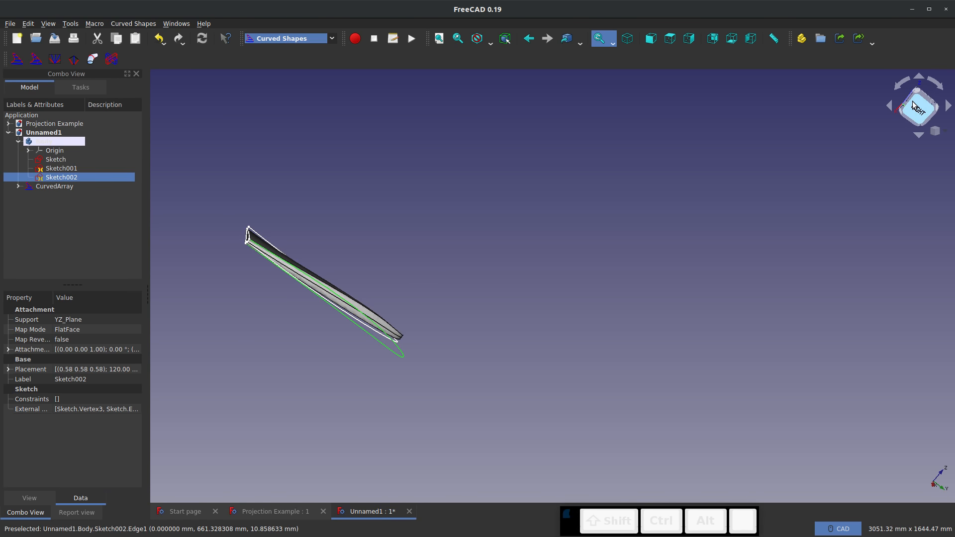
# Enable Skip recomputes for the Unnamed1 document
pyautogui.scroll(4, 355, 430)
pyautogui.moveTo(349, 432); pyautogui.dragTo(443, 270, button='middle')
pyautogui.rightClick(46, 133)
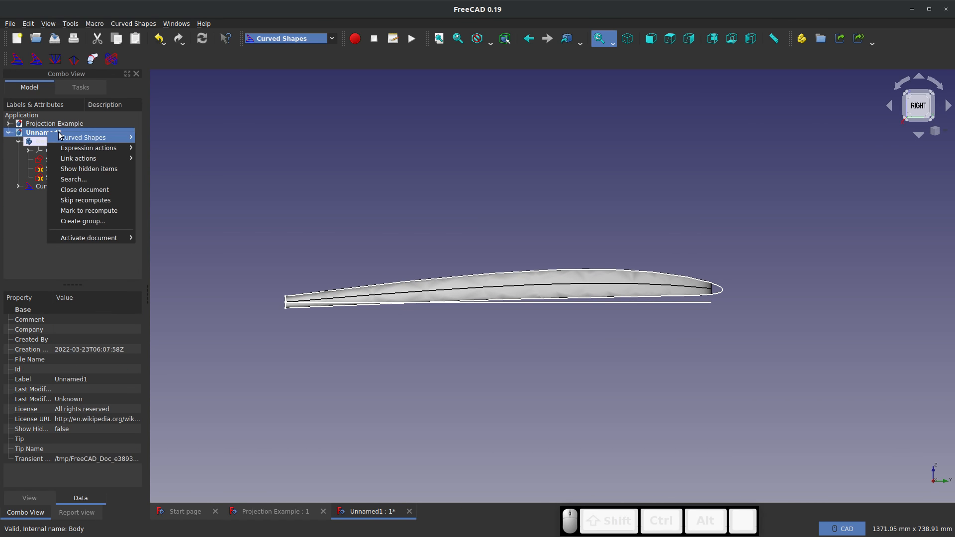
pyautogui.moveTo(54, 135)
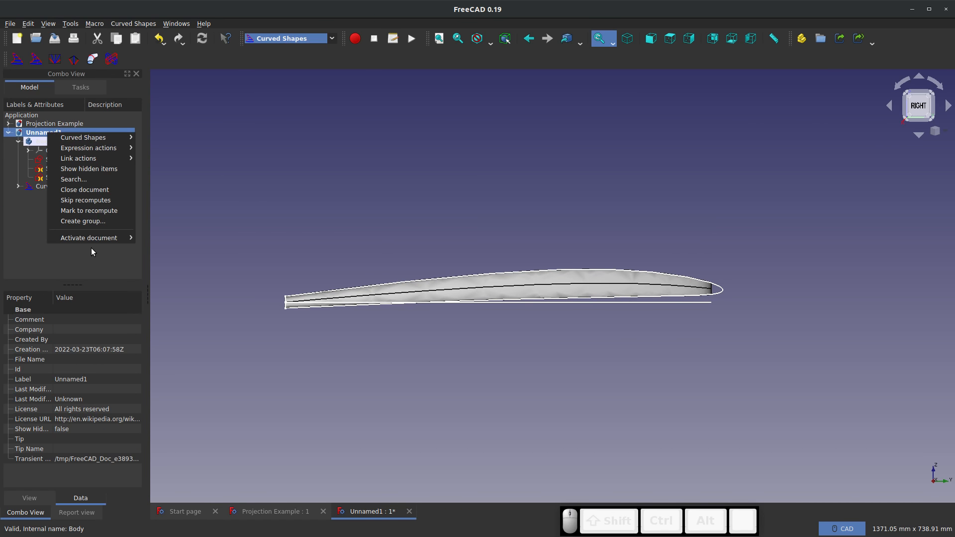
pyautogui.click(4, 238)
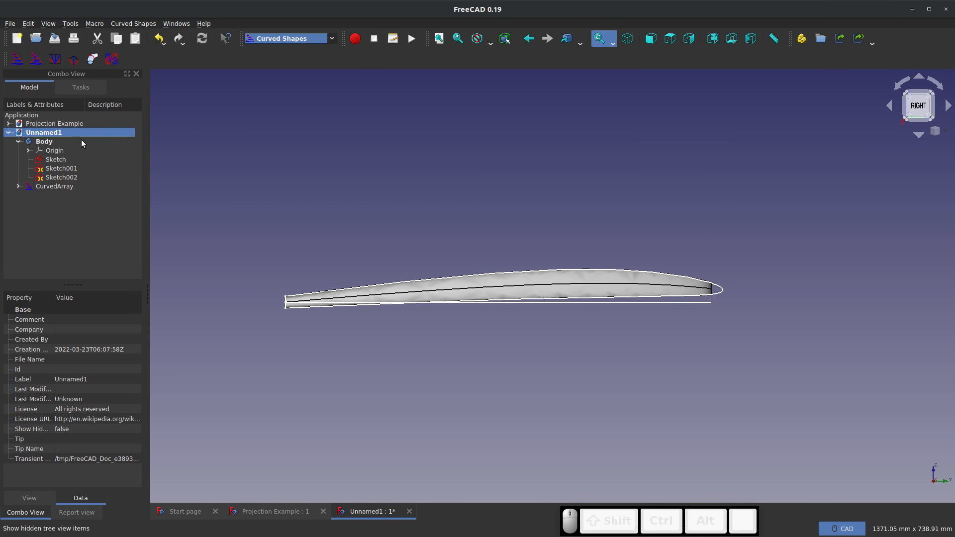
pyautogui.rightClick(53, 134)
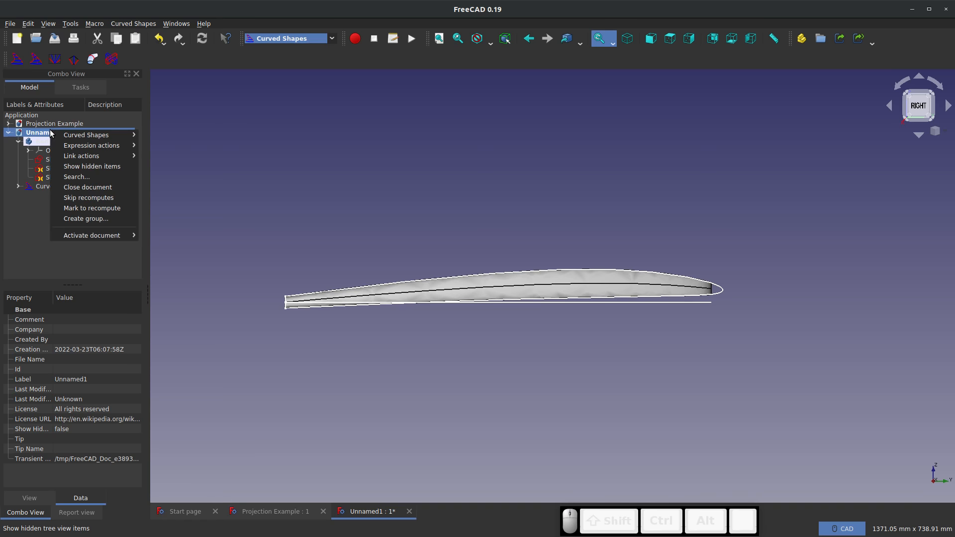
pyautogui.click(86, 200)
pyautogui.click(85, 238)
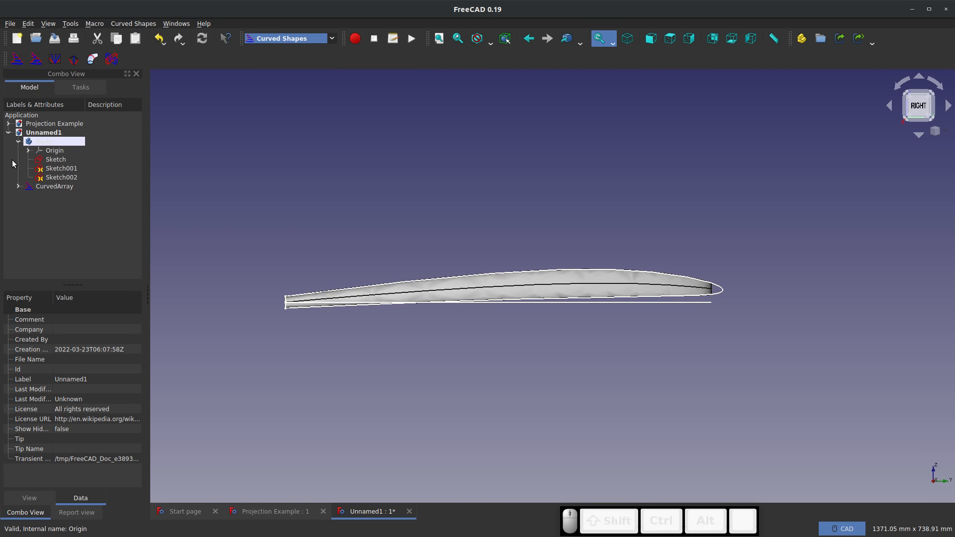
# Open Sketch002 for editing and raise the B-spline's upper middle control point to about (433, 108)
pyautogui.click(54, 169)
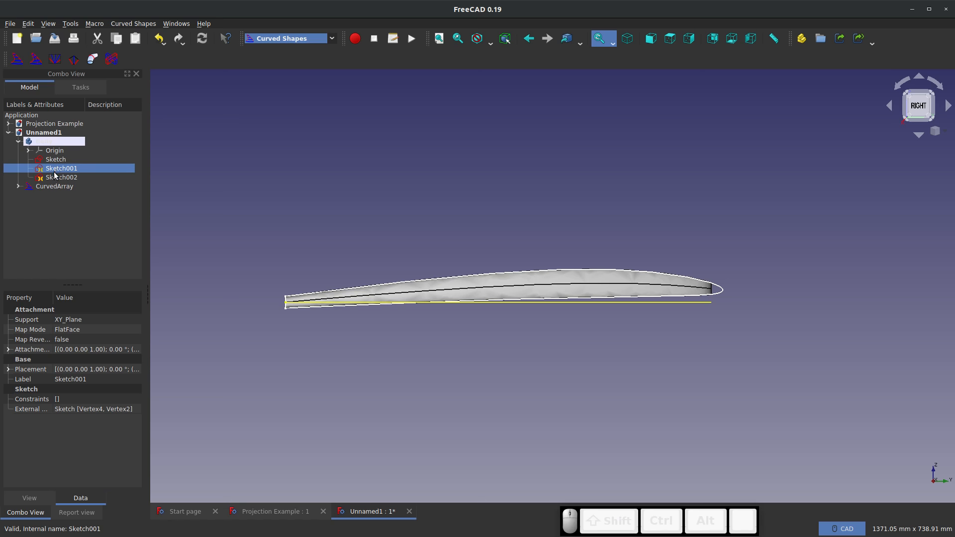
pyautogui.click(54, 175)
pyautogui.rightClick(54, 175)
pyautogui.click(78, 178)
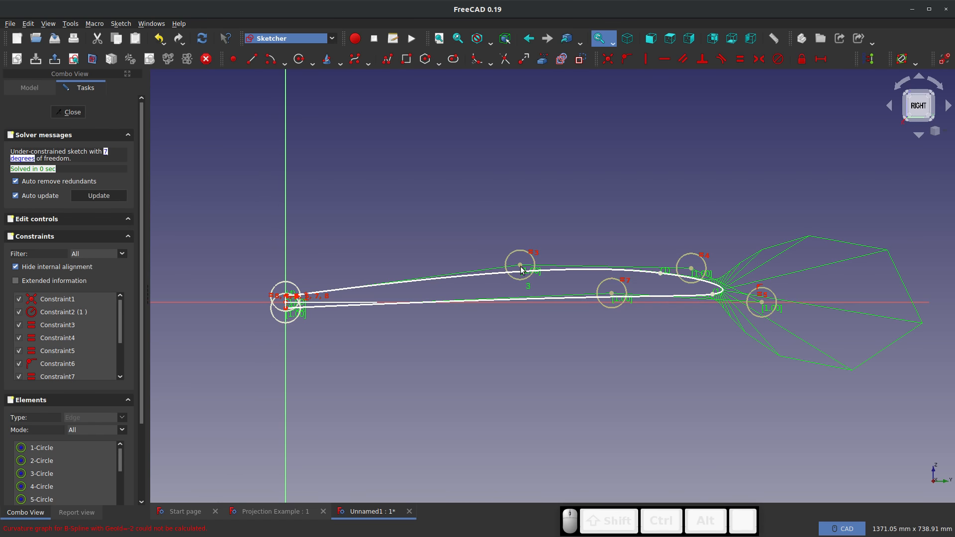
pyautogui.click(520, 266)
pyautogui.moveTo(540, 242); pyautogui.dragTo(527, 258)
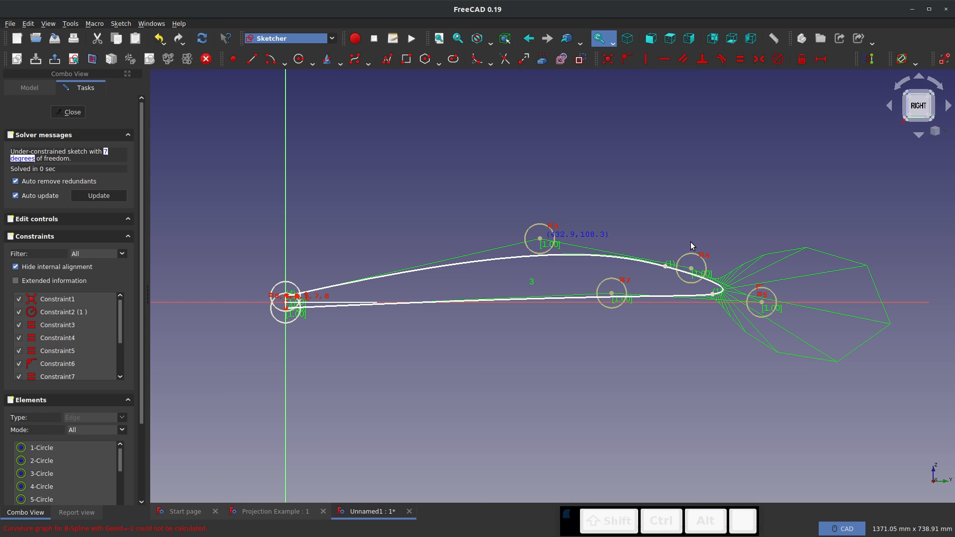
# Raise the upper control point near the tip and move the lower one up to about (559, 130), then close the sketch
pyautogui.moveTo(691, 254); pyautogui.dragTo(680, 233)
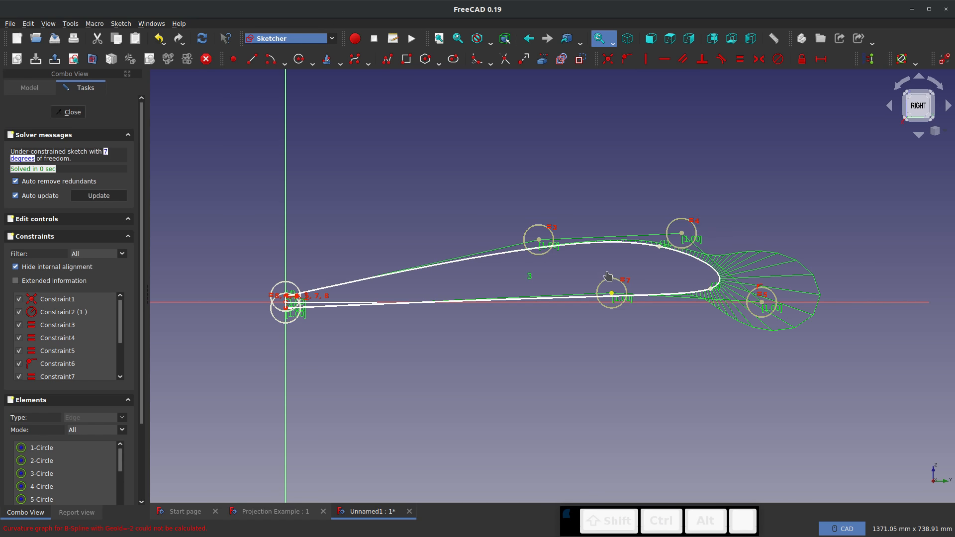
pyautogui.moveTo(607, 274); pyautogui.dragTo(607, 249)
pyautogui.moveTo(607, 249); pyautogui.dragTo(615, 228)
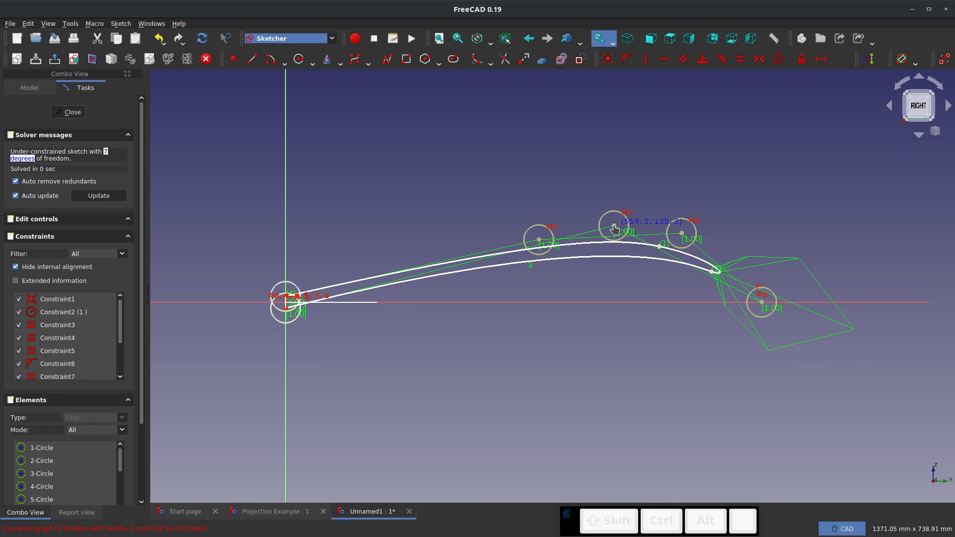
pyautogui.click(75, 115)
pyautogui.click(481, 353)
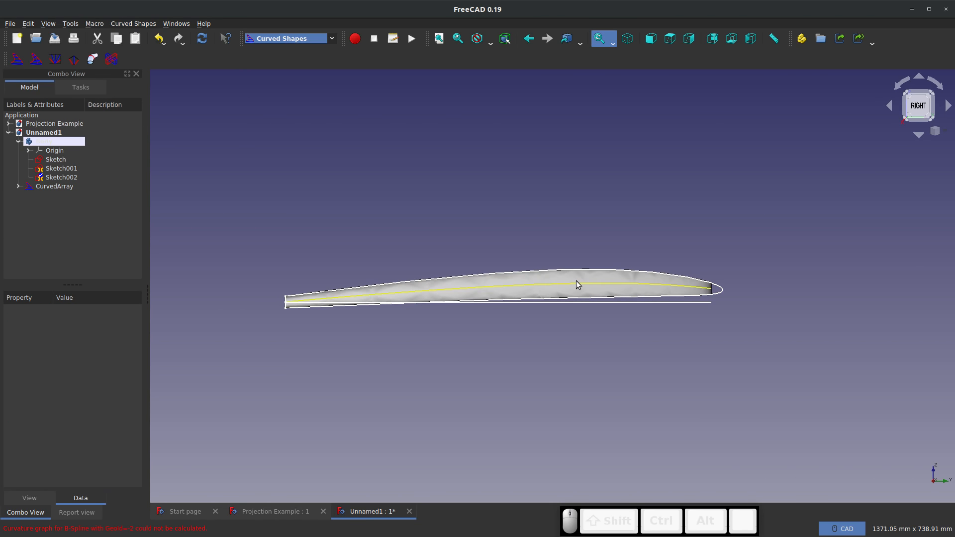
# Recompute the document so the wing follows the edited side outline, and inspect the arched shape from the side
pyautogui.moveTo(479, 311); pyautogui.dragTo(527, 350, button='middle')
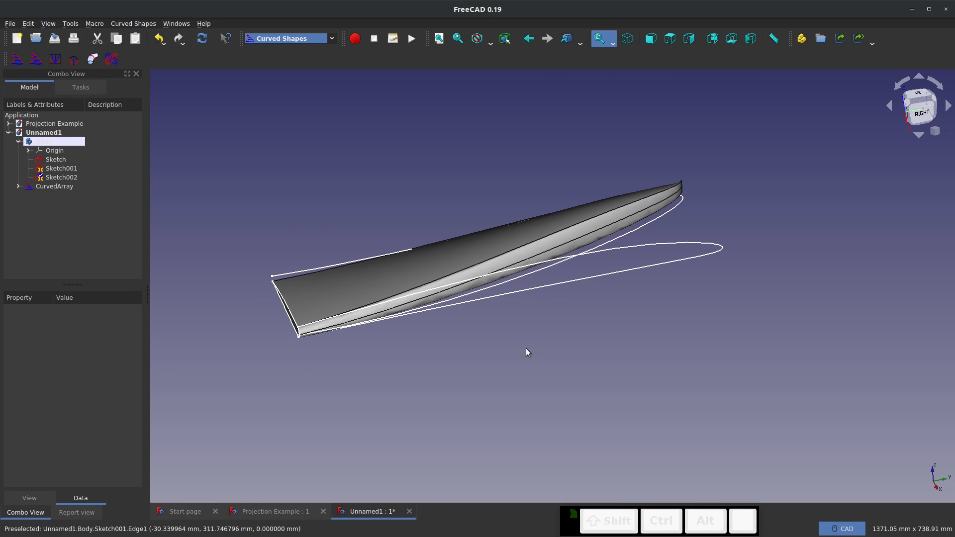
pyautogui.click(203, 40)
pyautogui.moveTo(537, 301); pyautogui.dragTo(518, 240, button='middle')
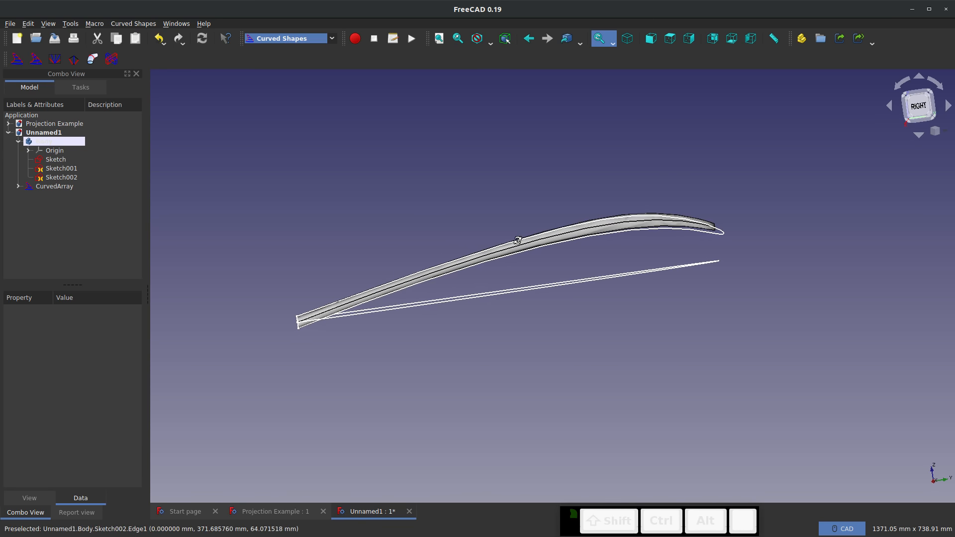
pyautogui.moveTo(279, 324); pyautogui.dragTo(639, 264, button='middle')
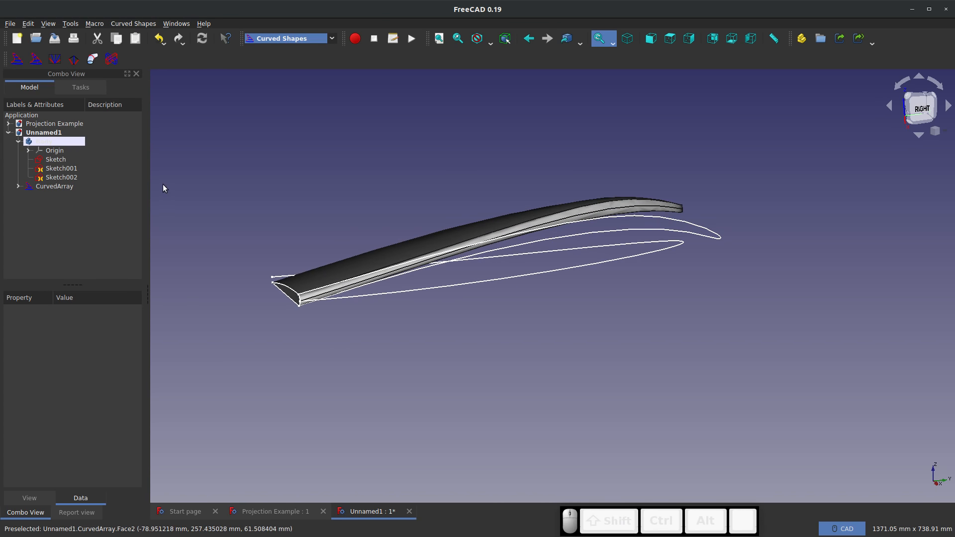
# Set the arched wing's curved array Twist to 1000 degrees
pyautogui.rightClick(42, 187)
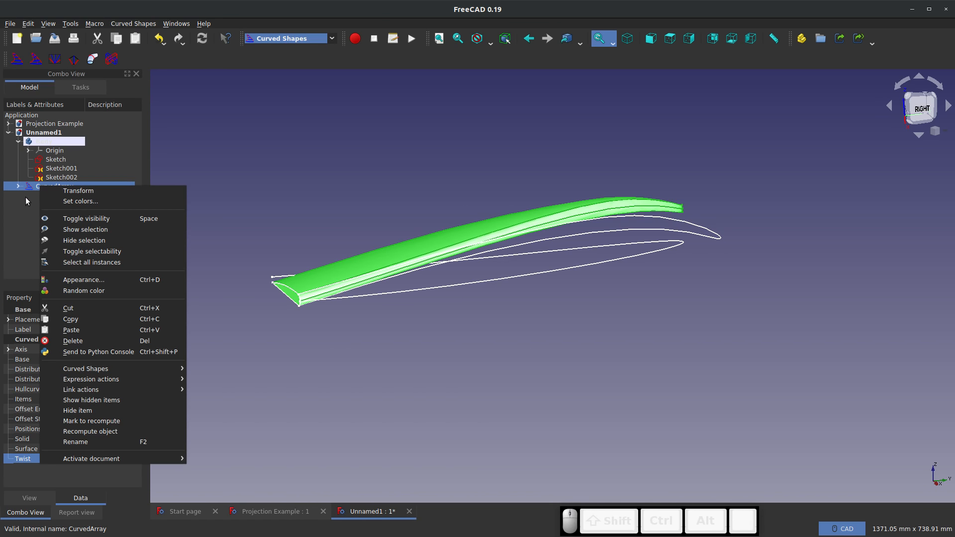
pyautogui.click(26, 199)
pyautogui.click(91, 459)
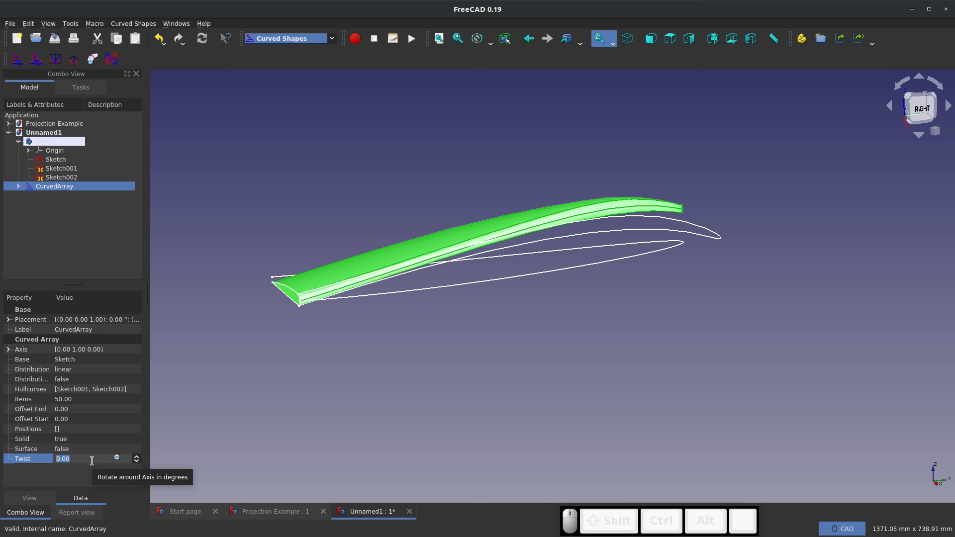
pyautogui.write('1000')
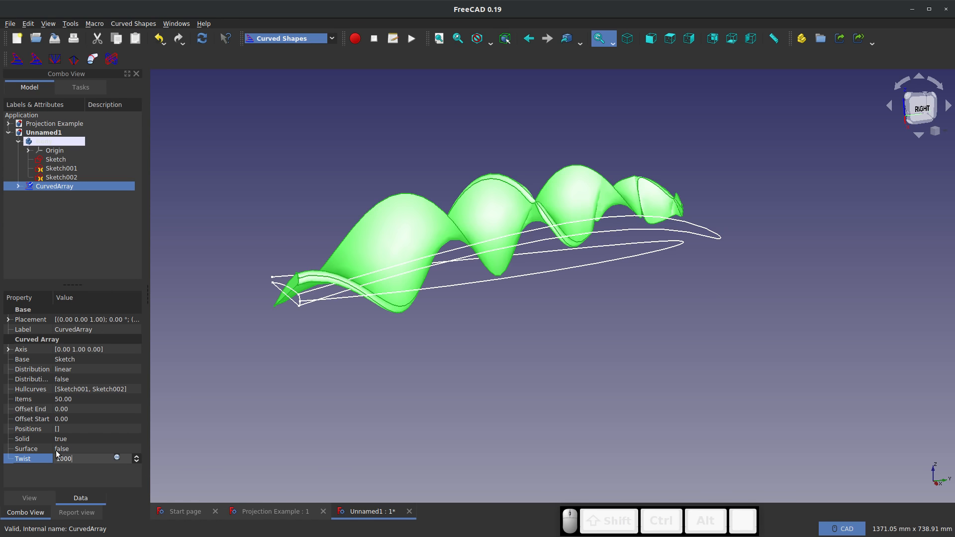
# Reduce the curved array's Twist to 200 degrees, inspect the twisted wing and deselect it
pyautogui.press('BackSpace')
pyautogui.press('BackSpace')
pyautogui.press('BackSpace')
pyautogui.press('BackSpace')
pyautogui.write('200')
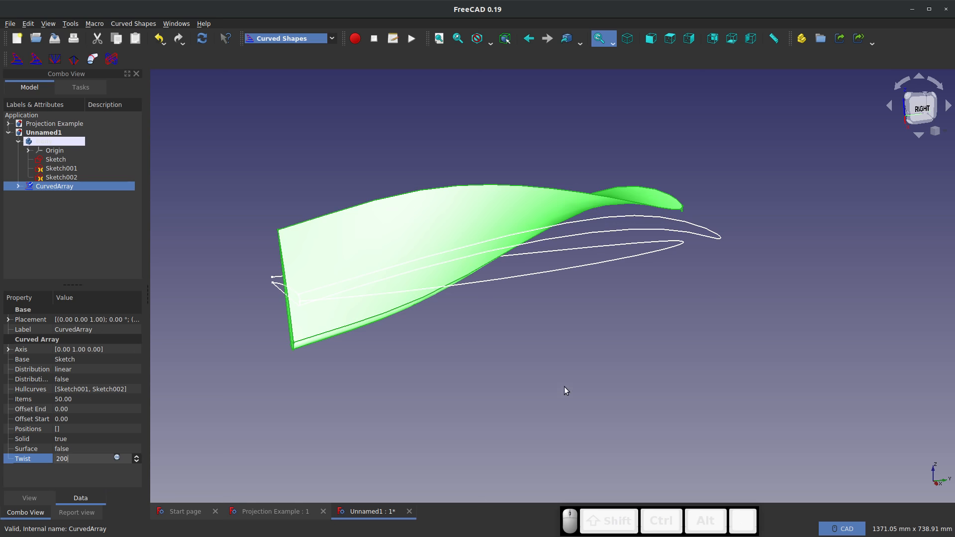
pyautogui.moveTo(565, 391); pyautogui.dragTo(226, 173, button='middle')
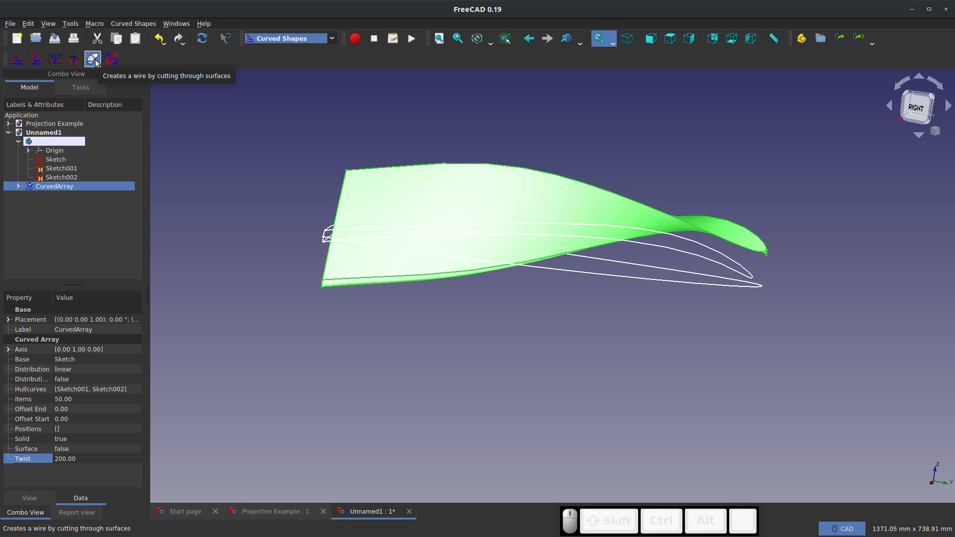
pyautogui.click(236, 158)
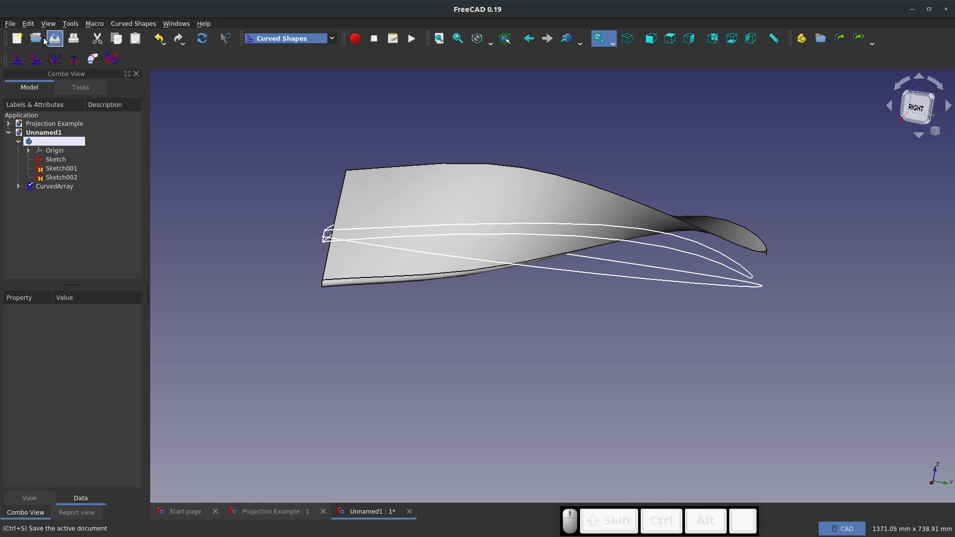
# Return the curved array's Twist to 0 and view the untwisted arched wing
pyautogui.click(55, 186)
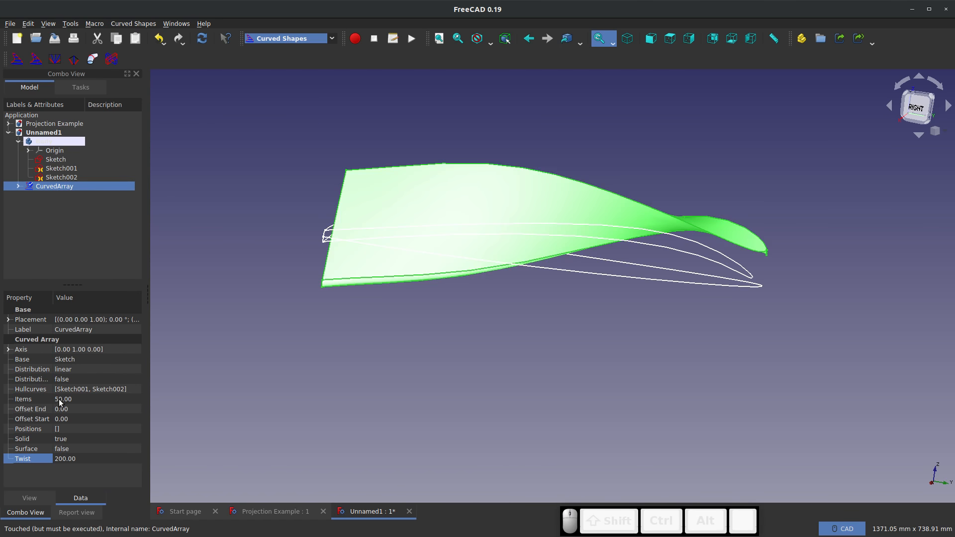
pyautogui.click(72, 458)
pyautogui.write('000')
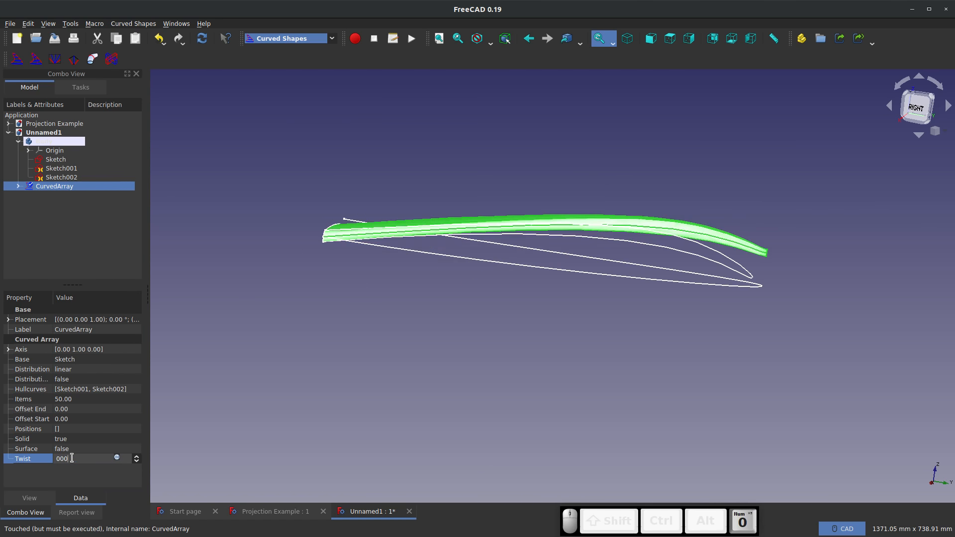
pyautogui.click(309, 426)
pyautogui.moveTo(332, 398); pyautogui.dragTo(383, 412, button='middle')
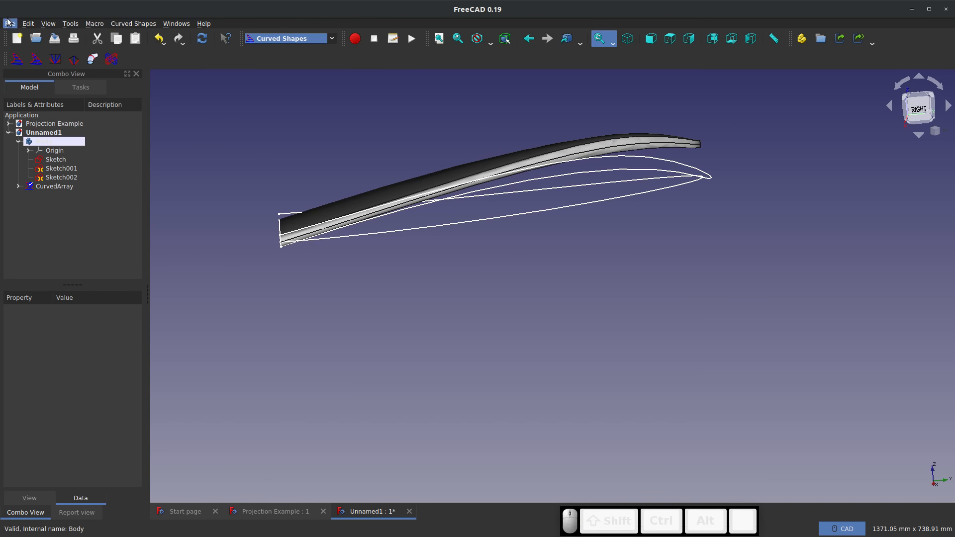
# Save the document under the new file name Curved shapes Example
pyautogui.click(10, 23)
pyautogui.click(44, 102)
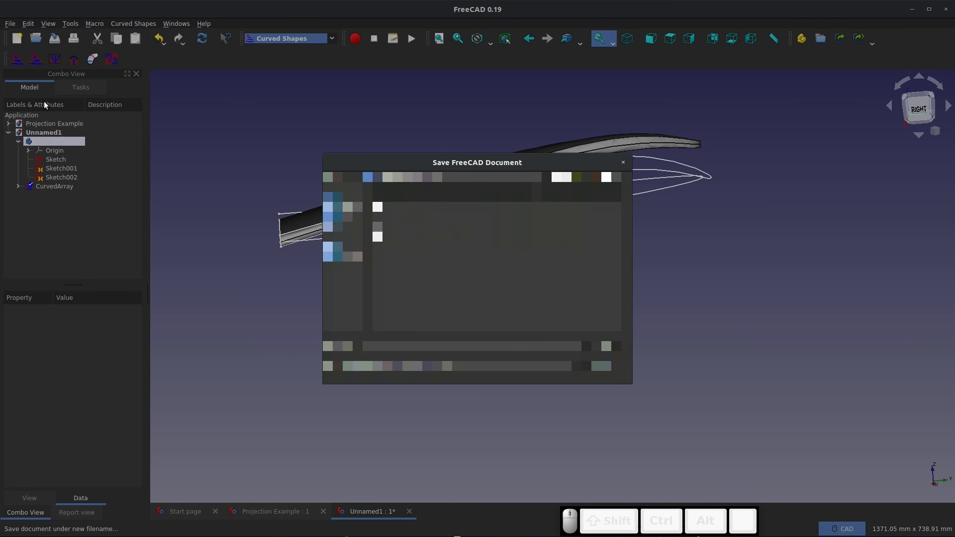
pyautogui.press('Return')
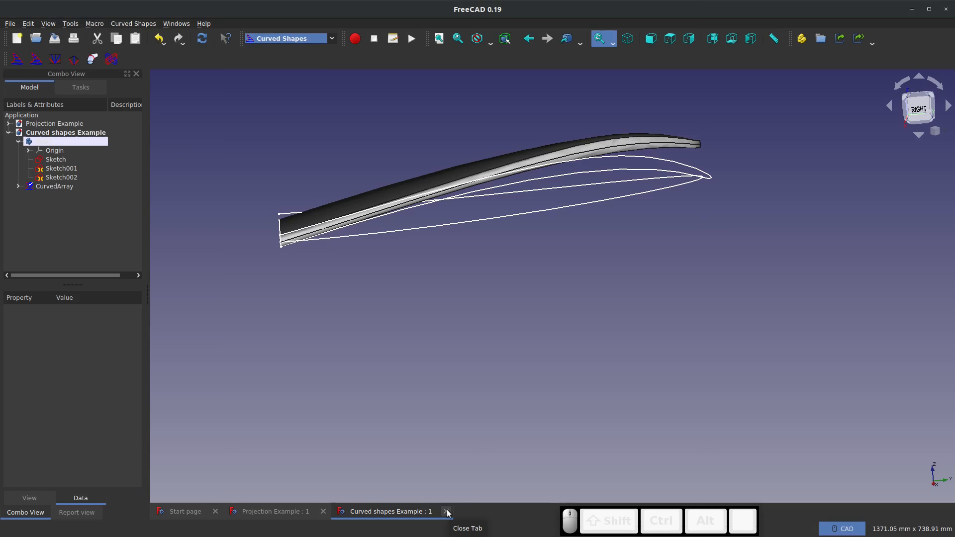
# Switch to the Part workbench and add a cylinder primitive to the wing document
pyautogui.moveTo(576, 309); pyautogui.dragTo(537, 158, button='middle')
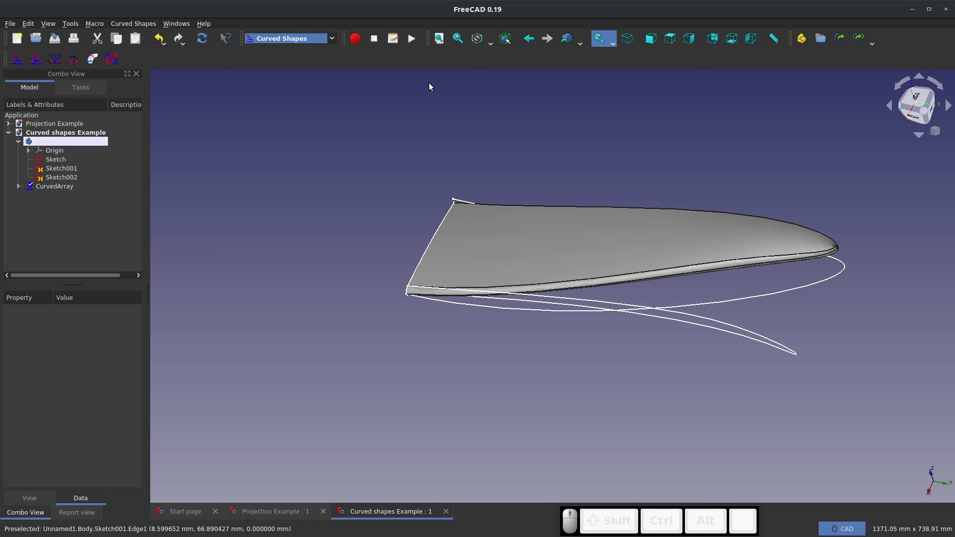
pyautogui.click(544, 266)
pyautogui.click(294, 225)
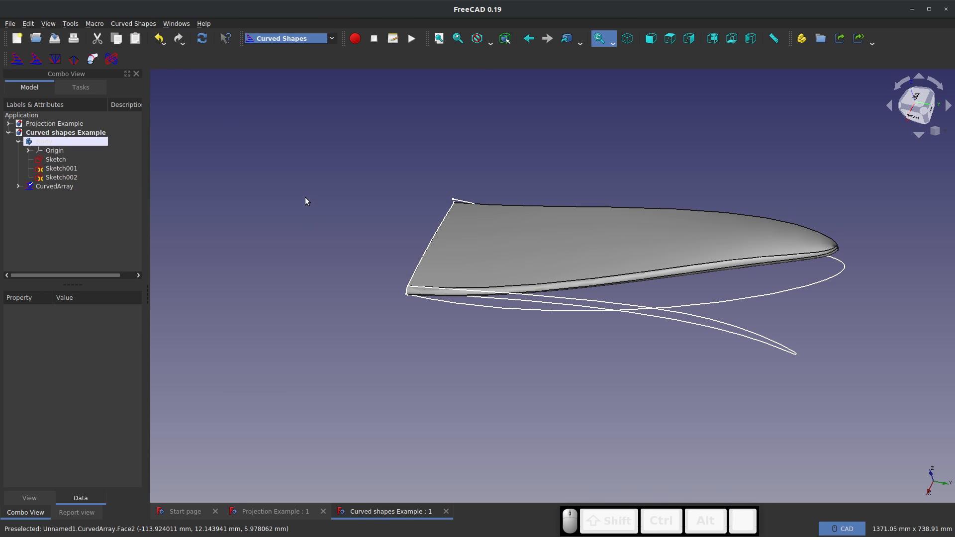
pyautogui.click(331, 39)
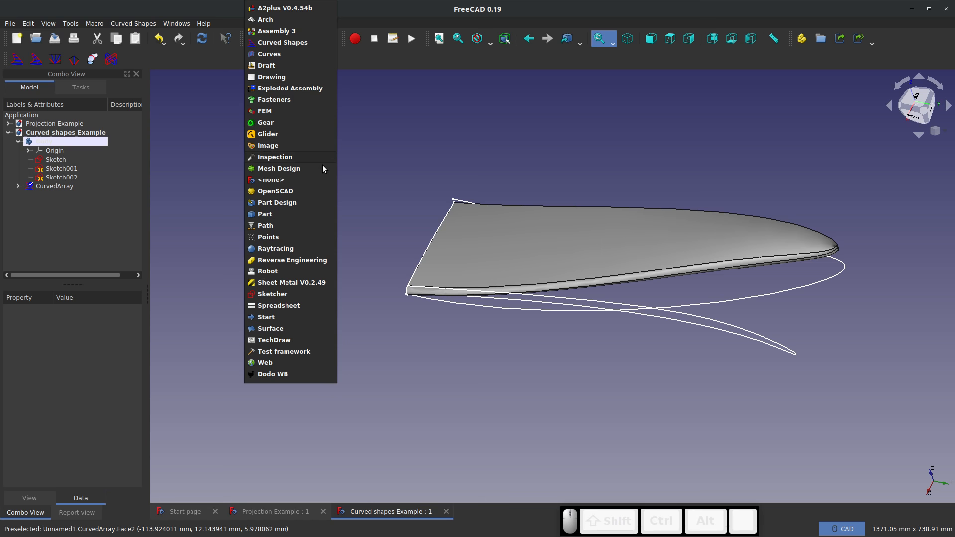
pyautogui.click(272, 212)
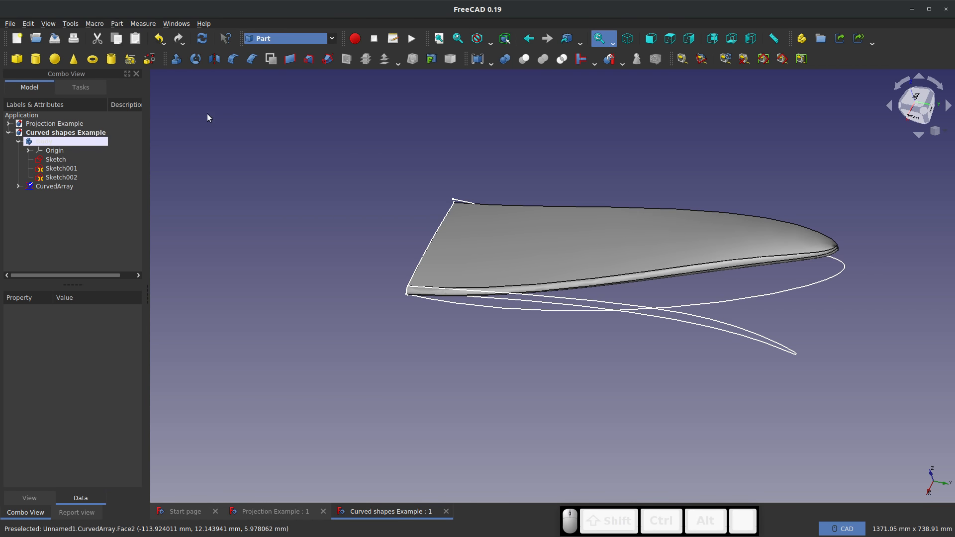
pyautogui.click(36, 59)
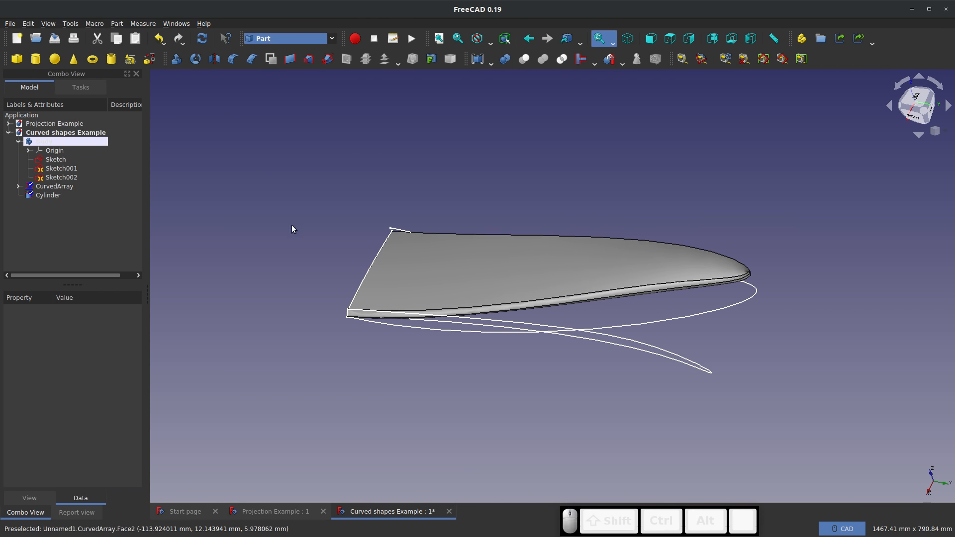
# Set the new cylinder's radius to 50 mm after first trying 100 mm
pyautogui.moveTo(422, 284); pyautogui.dragTo(587, 275, button='middle')
pyautogui.click(46, 195)
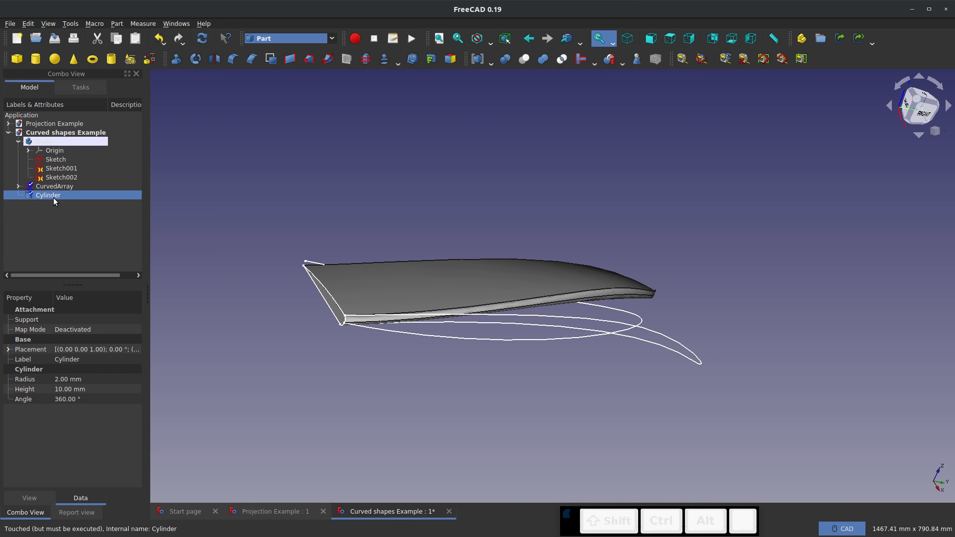
pyautogui.click(62, 378)
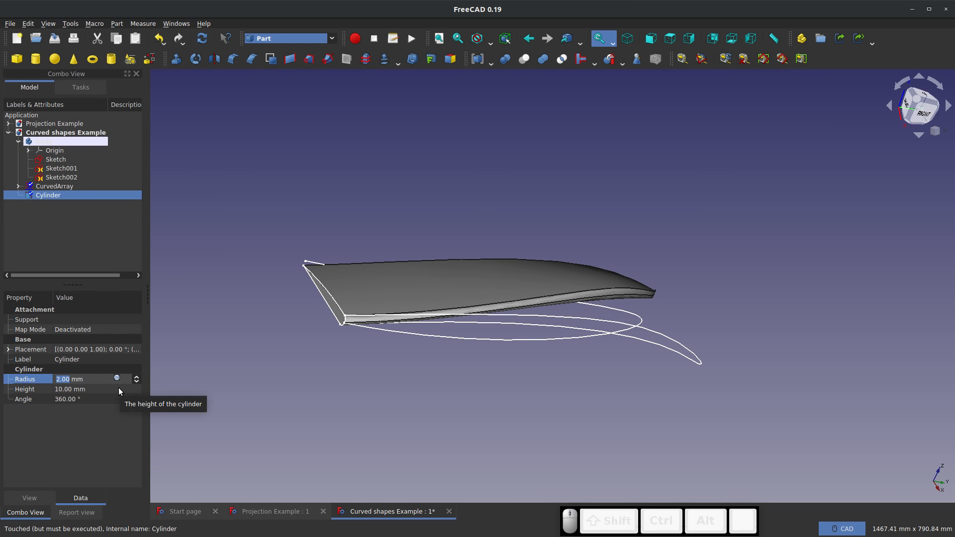
pyautogui.write('100')
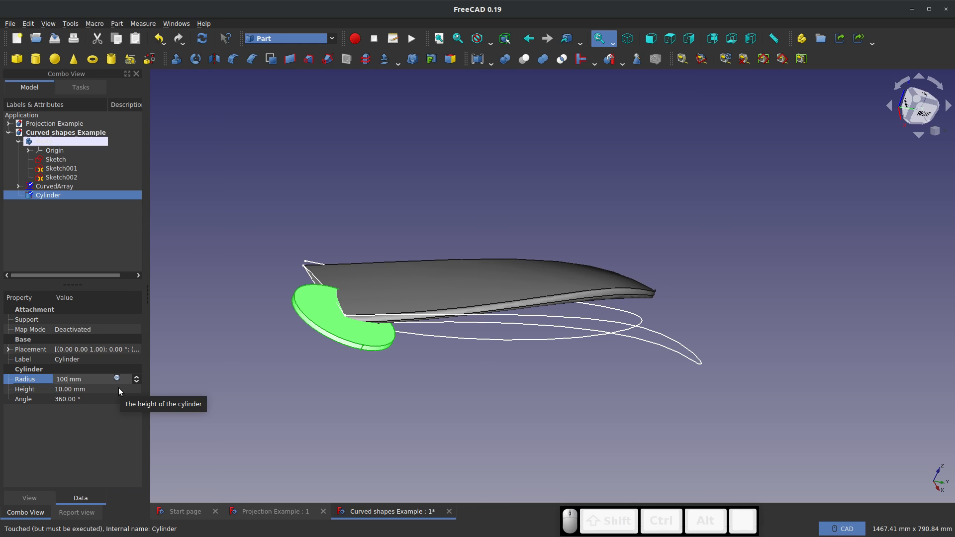
pyautogui.press('BackSpace')
pyautogui.press('BackSpace')
pyautogui.press('BackSpace')
pyautogui.write('50')
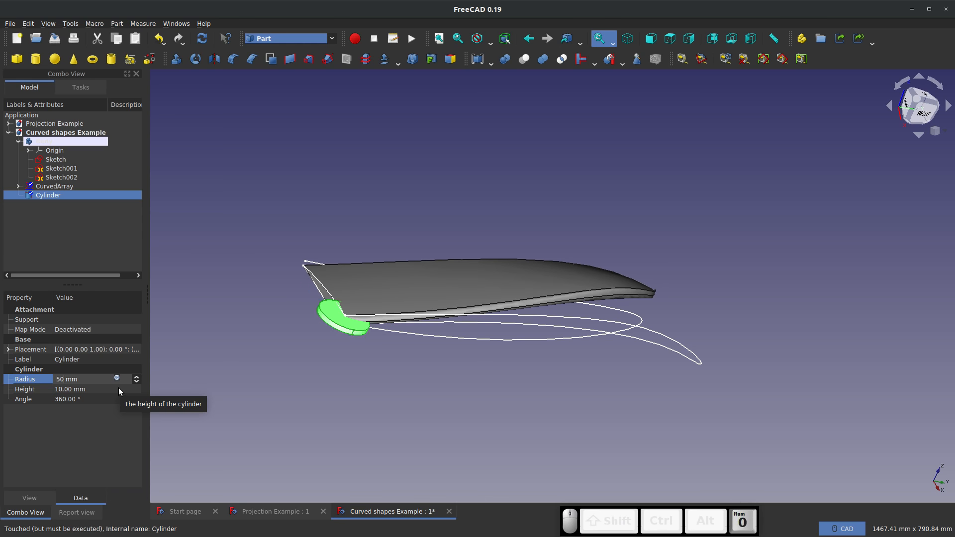
pyautogui.click(25, 399)
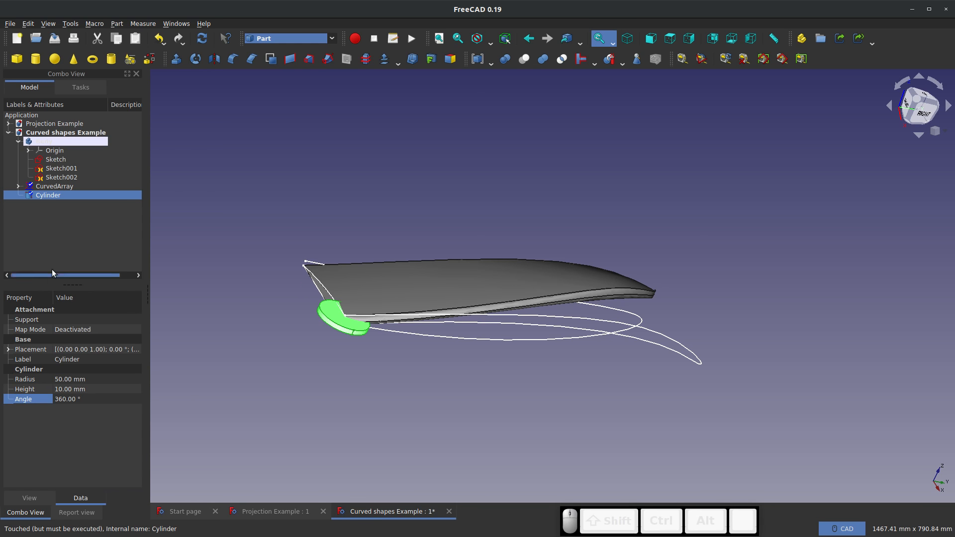
# Rotate the cylinder 90° about the Y axis using the Transform manipulator and accept the new orientation
pyautogui.rightClick(55, 193)
pyautogui.click(90, 210)
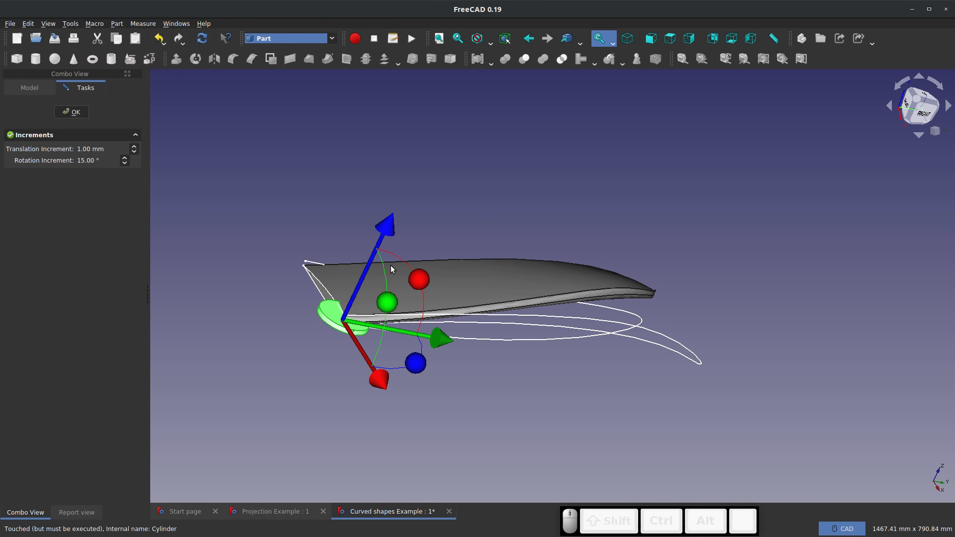
pyautogui.moveTo(389, 306); pyautogui.dragTo(343, 398)
pyautogui.press('1')
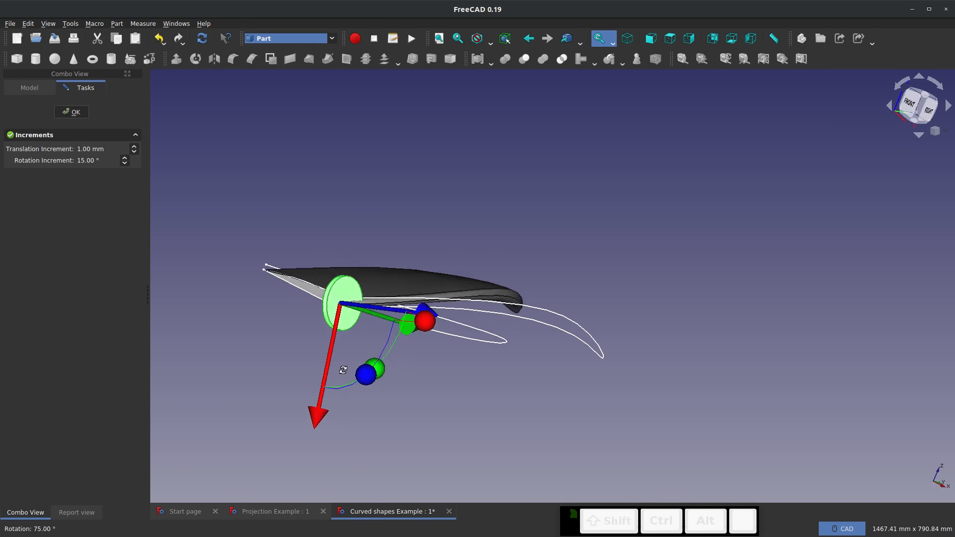
pyautogui.moveTo(346, 308); pyautogui.dragTo(338, 313)
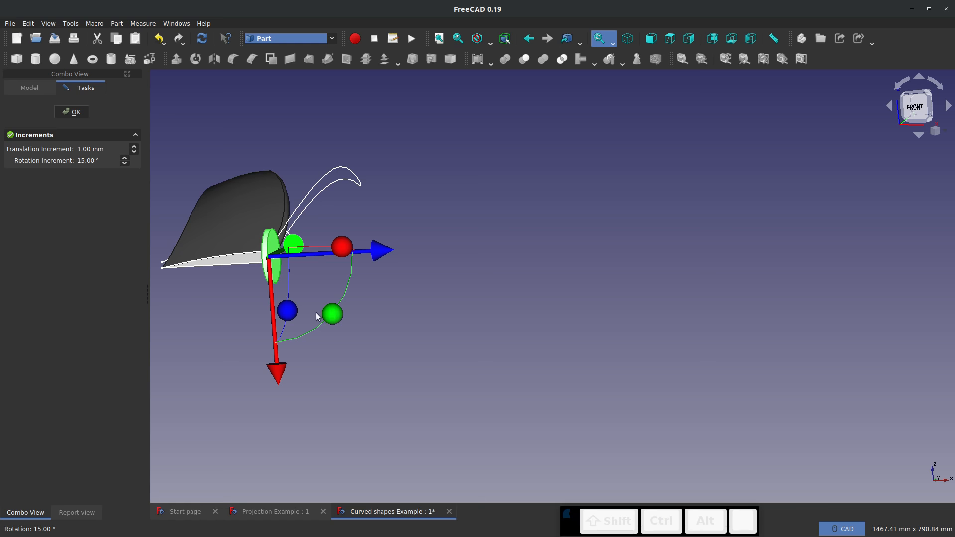
pyautogui.click(71, 112)
# Set the rotated cylinder's height to 500 mm
pyautogui.moveTo(324, 319); pyautogui.dragTo(191, 366, button='middle')
pyautogui.moveTo(664, 193); pyautogui.dragTo(721, 256, button='middle')
pyautogui.scroll(-4, 620, 320)
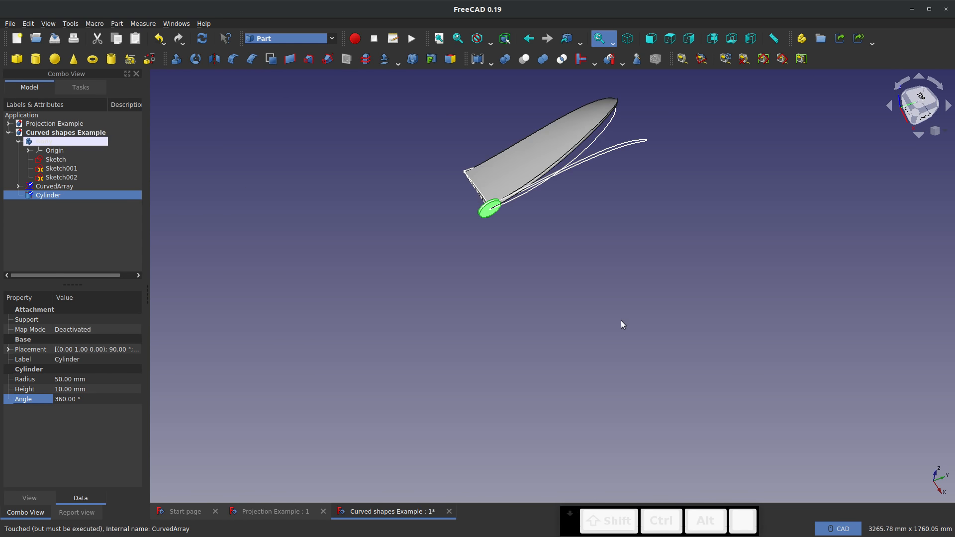
pyautogui.scroll(4, 514, 108)
pyautogui.moveTo(568, 205); pyautogui.dragTo(539, 147, button='middle')
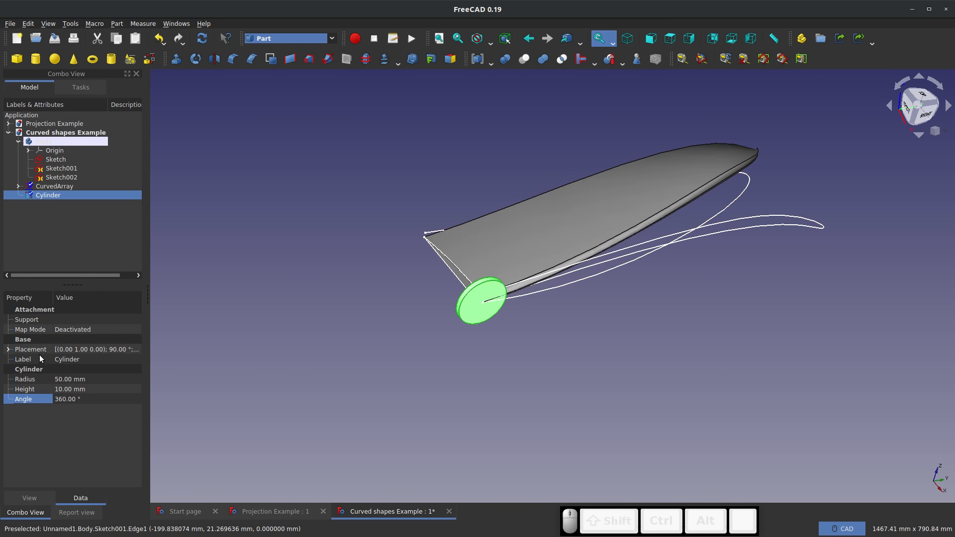
pyautogui.click(67, 392)
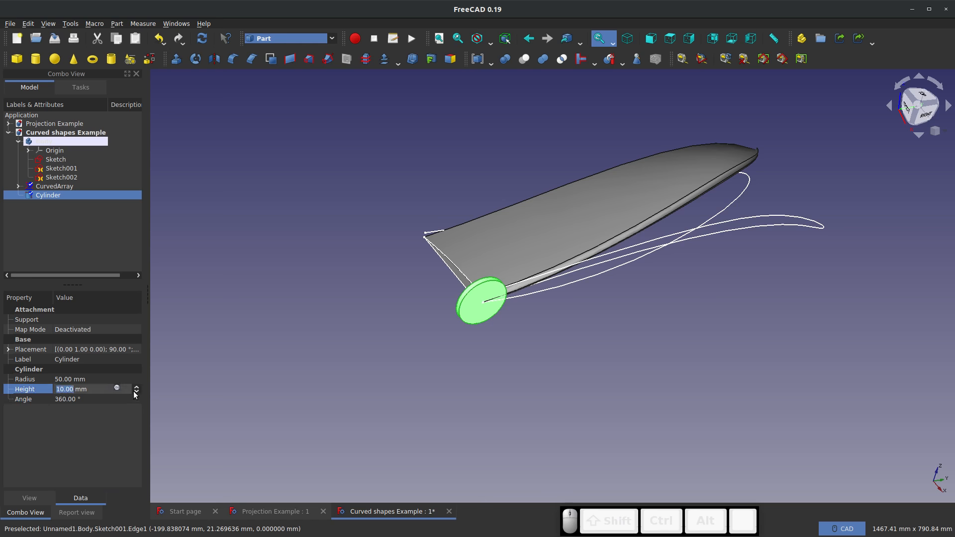
pyautogui.write('500')
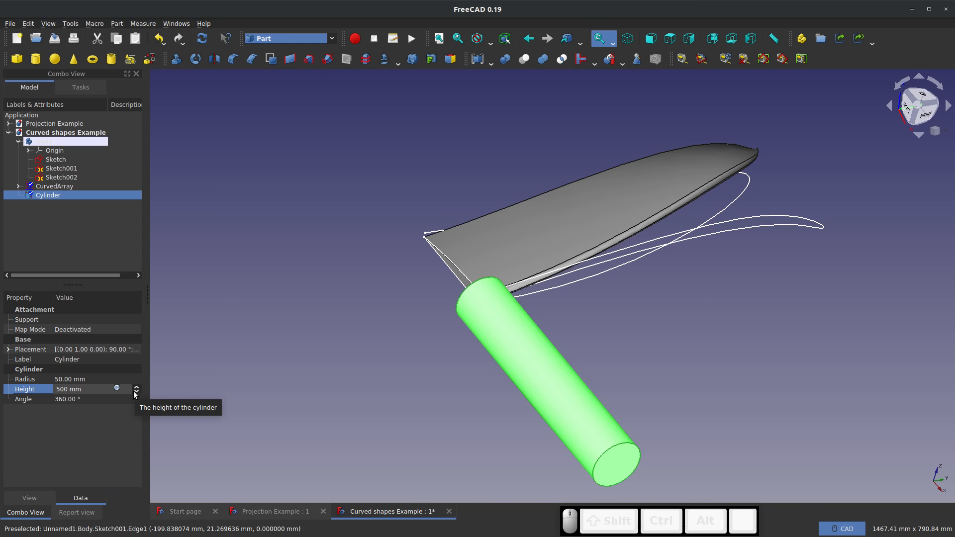
pyautogui.press('Left')
pyautogui.press('Left')
pyautogui.press('Left')
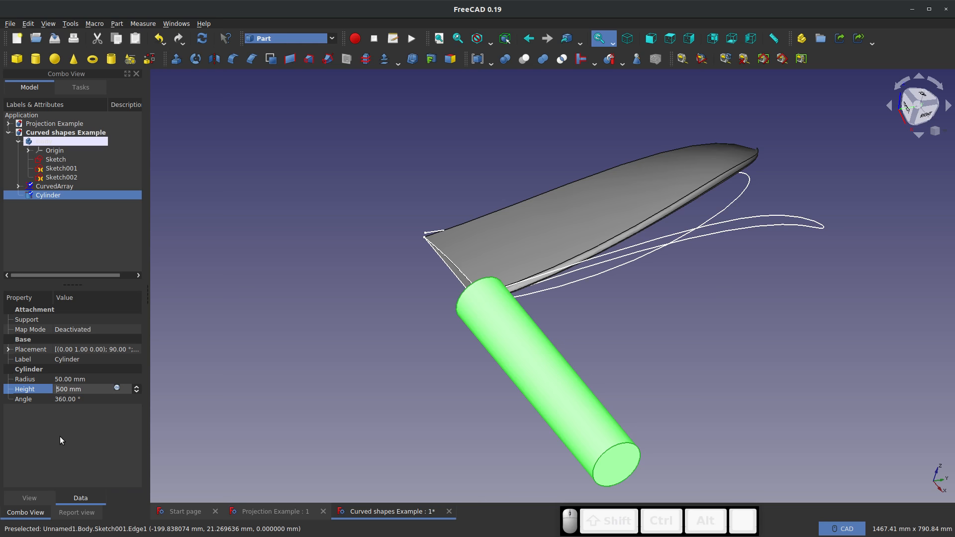
pyautogui.press('-')
pyautogui.click(81, 414)
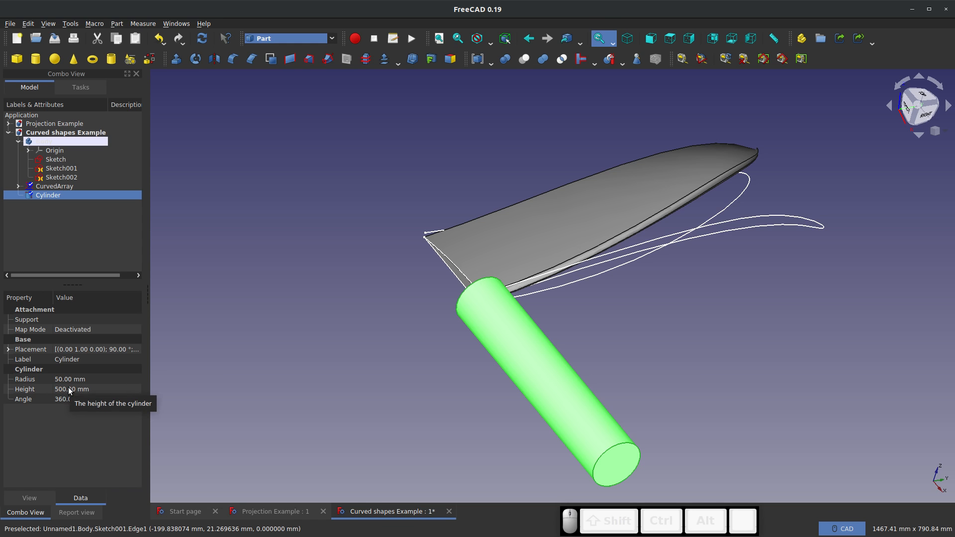
# Transform the cylinder by moving it -310 mm along its own axis so it spans the wing root
pyautogui.rightClick(53, 195)
pyautogui.click(88, 210)
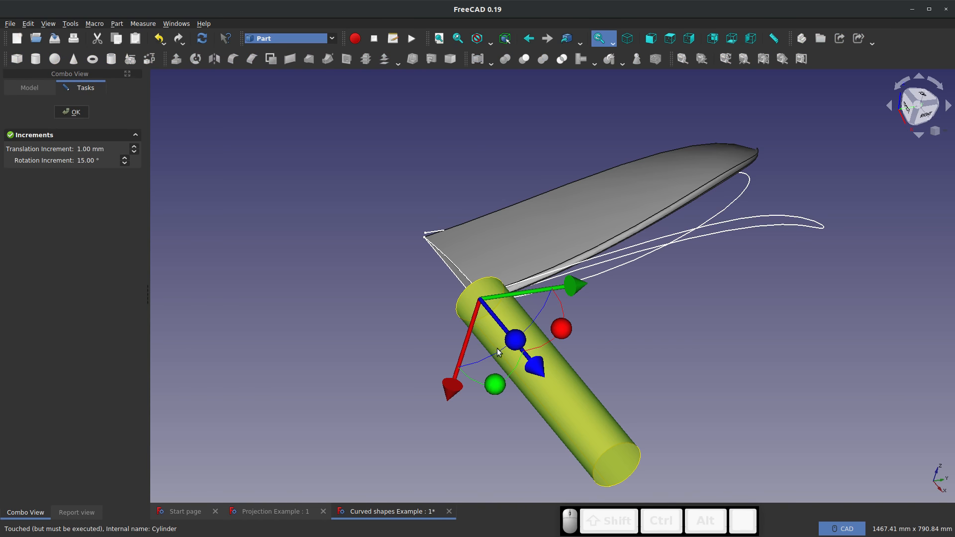
pyautogui.moveTo(533, 363); pyautogui.dragTo(449, 263)
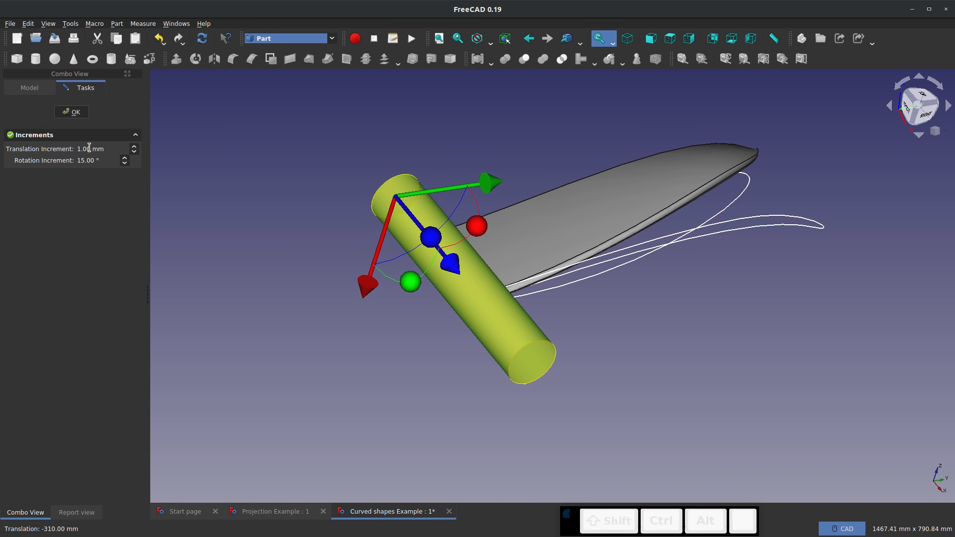
pyautogui.click(72, 112)
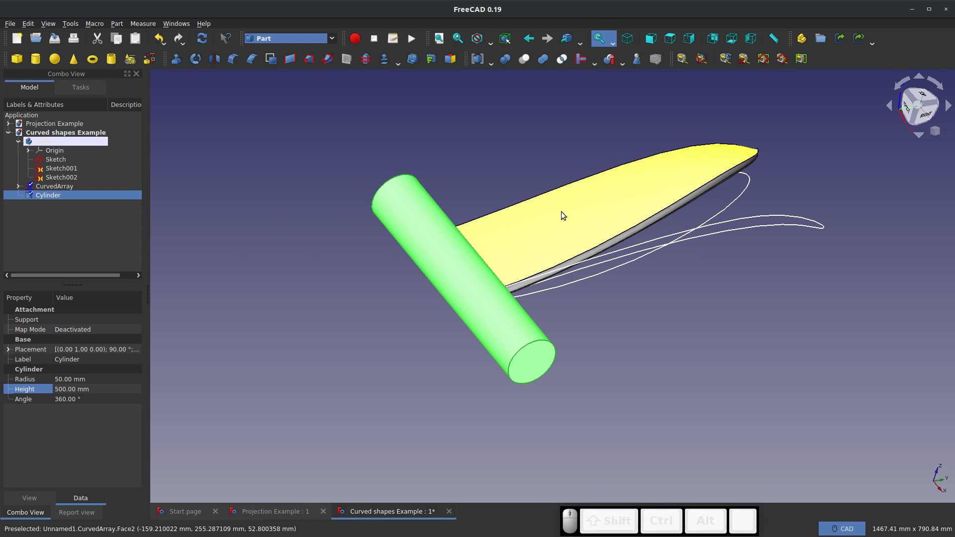
# Try to fuse the cylinder and the curved array wing with a Boolean union
pyautogui.keyDown('ctrl'); pyautogui.click(64, 187); pyautogui.keyUp('ctrl')
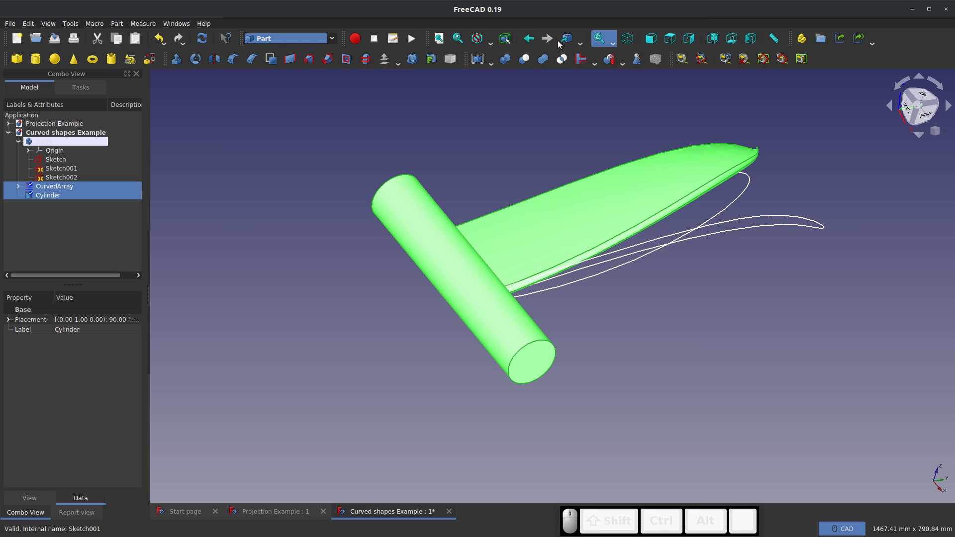
pyautogui.click(542, 59)
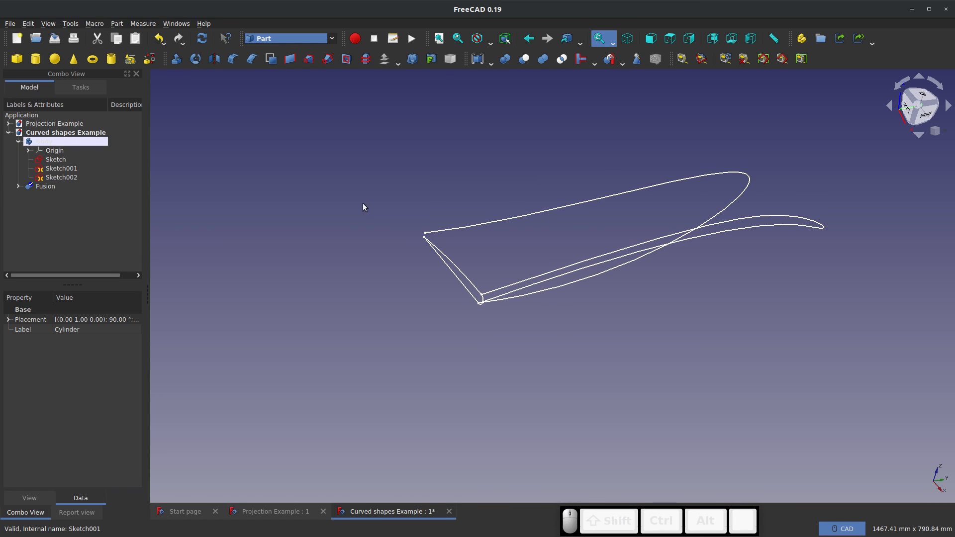
pyautogui.moveTo(386, 232); pyautogui.dragTo(257, 224, button='middle')
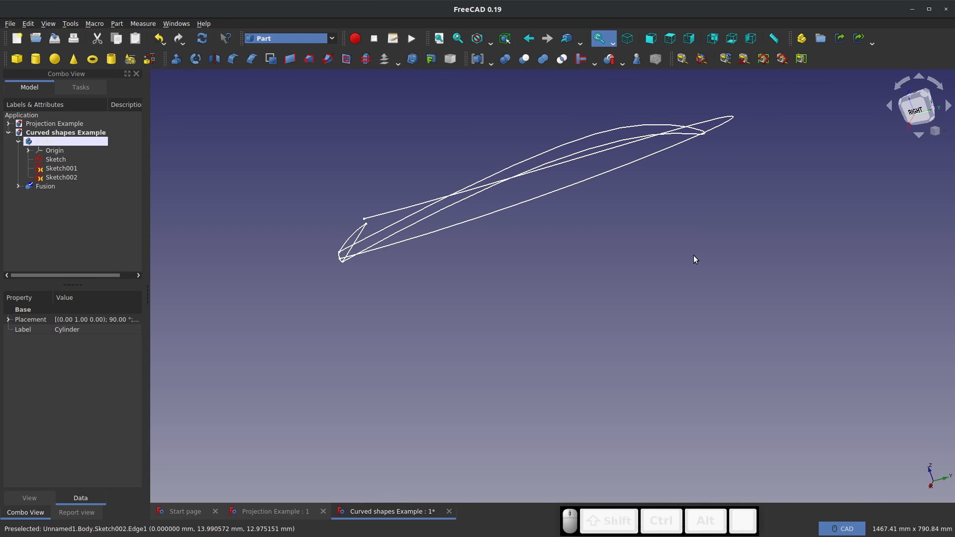
pyautogui.moveTo(694, 254); pyautogui.dragTo(715, 250, button='middle')
pyautogui.rightClick(661, 302)
pyautogui.click(632, 242)
# Delete the fusion object to bring back the separate wing and cylinder
pyautogui.click(39, 186)
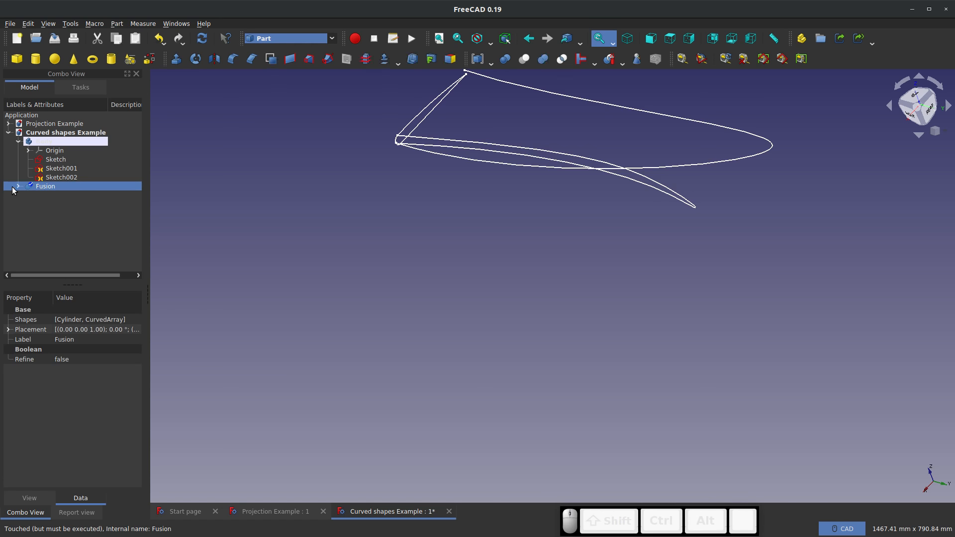
pyautogui.click(18, 186)
pyautogui.rightClick(35, 188)
pyautogui.click(82, 342)
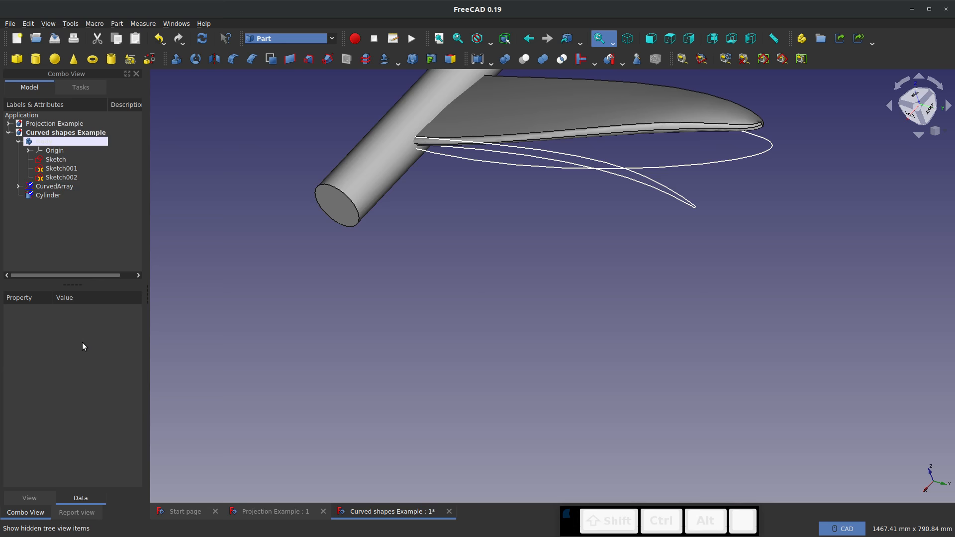
# Set the cylinder's radius to 100 mm so it overlaps more of the wing root
pyautogui.scroll(-4, 351, 317)
pyautogui.scroll(4, 431, 214)
pyautogui.moveTo(380, 258); pyautogui.dragTo(422, 251, button='middle')
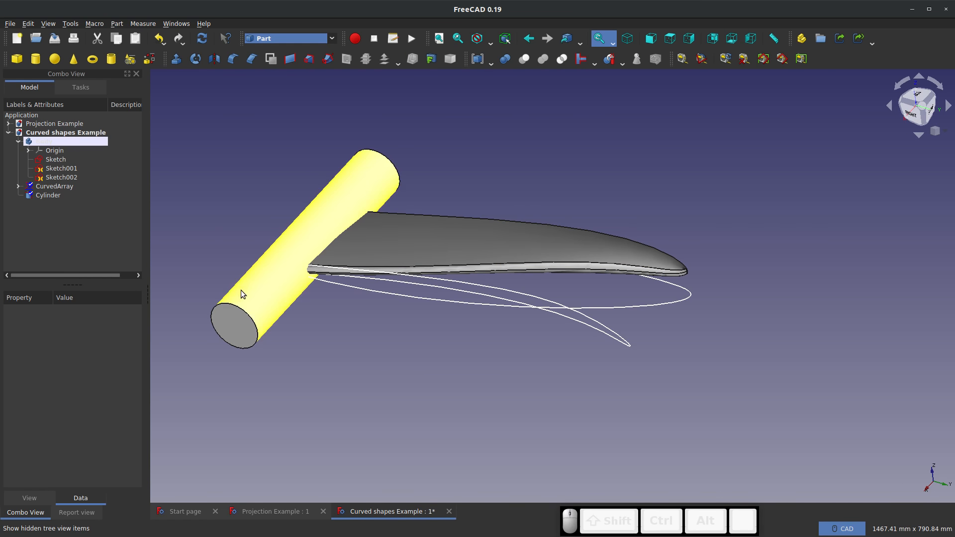
pyautogui.moveTo(246, 291)
pyautogui.mouseDown(button='middle')
pyautogui.moveTo(454, 252)
pyautogui.moveTo(277, 303)
pyautogui.moveTo(263, 296)
pyautogui.mouseUp(button='middle')
pyautogui.click(259, 297)
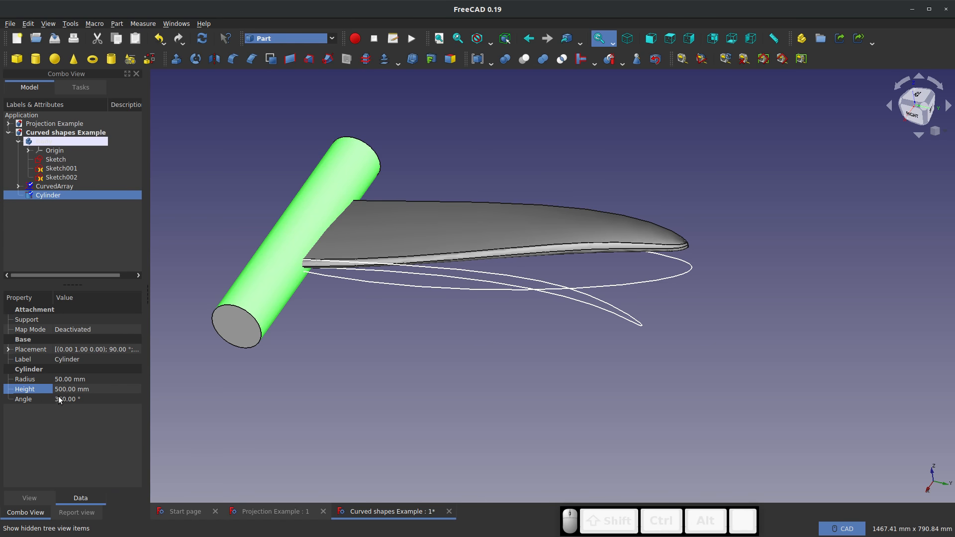
pyautogui.click(62, 379)
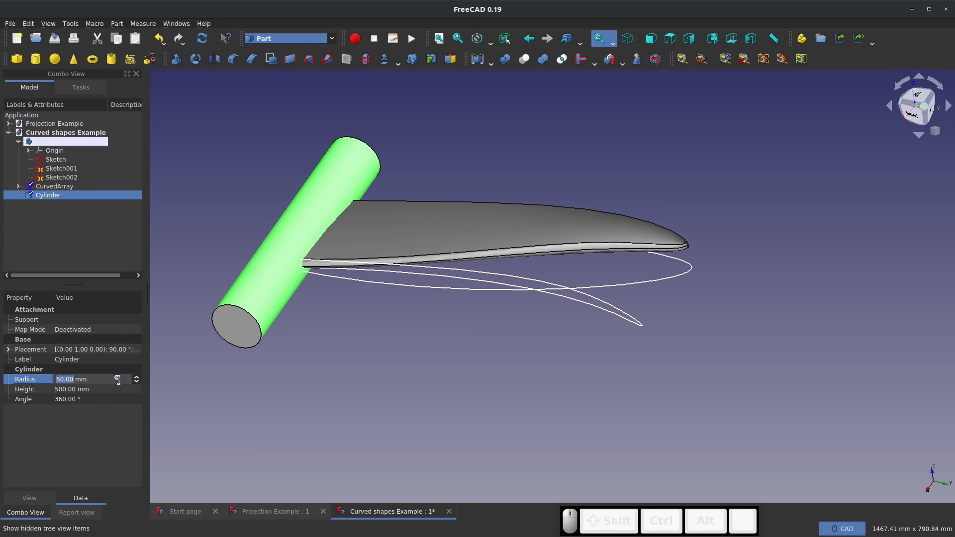
pyautogui.write('100')
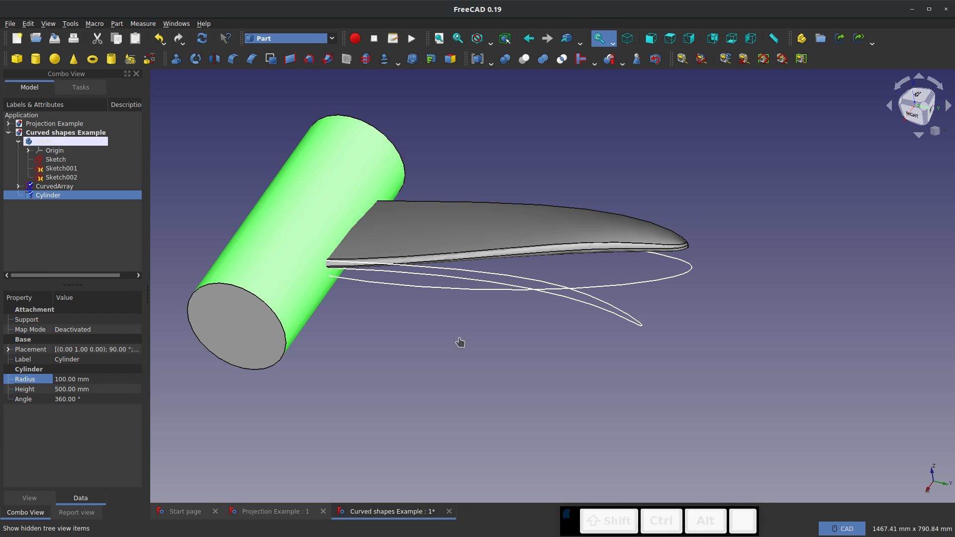
pyautogui.click(458, 341)
# Try to fuse the curved array with the enlarged cylinder, and remove the resulting fusion object
pyautogui.click(53, 187)
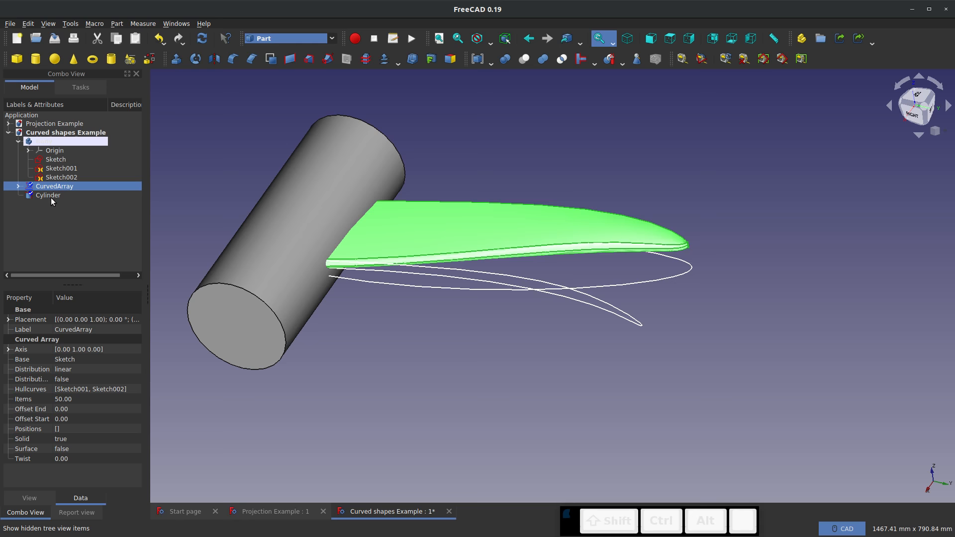
pyautogui.keyDown('ctrl'); pyautogui.click(50, 195); pyautogui.keyUp('ctrl')
pyautogui.click(538, 64)
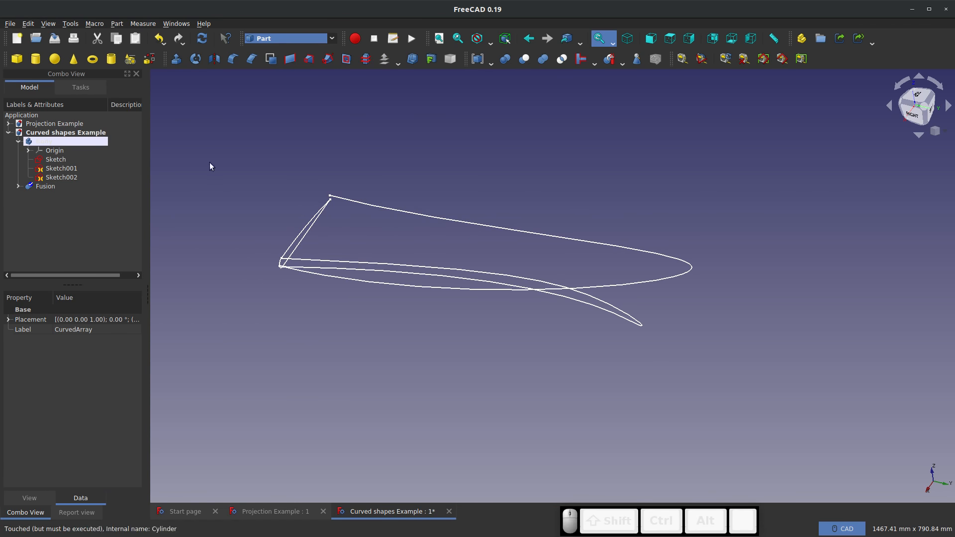
pyautogui.click(46, 188)
pyautogui.hotkey('ctrl', 'z')
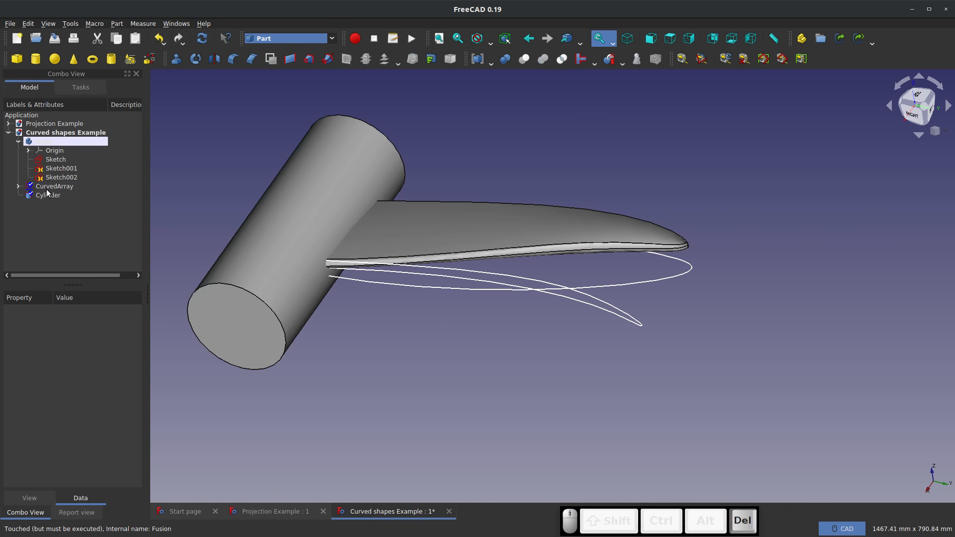
# Examine where the wing meets the cylinder and inspect the wing tip's edges and faces up close
pyautogui.moveTo(620, 256); pyautogui.dragTo(313, 283, button='middle')
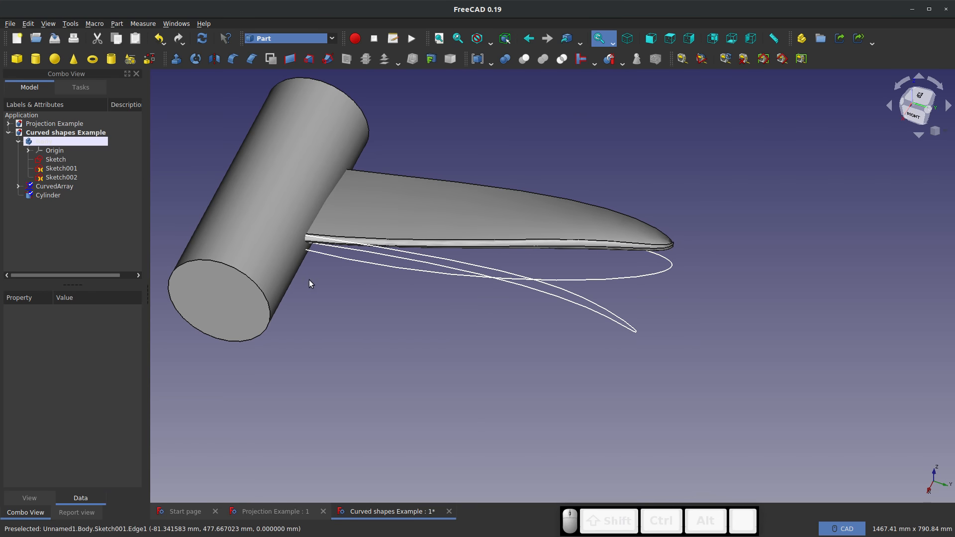
pyautogui.moveTo(309, 279); pyautogui.dragTo(469, 280, button='middle')
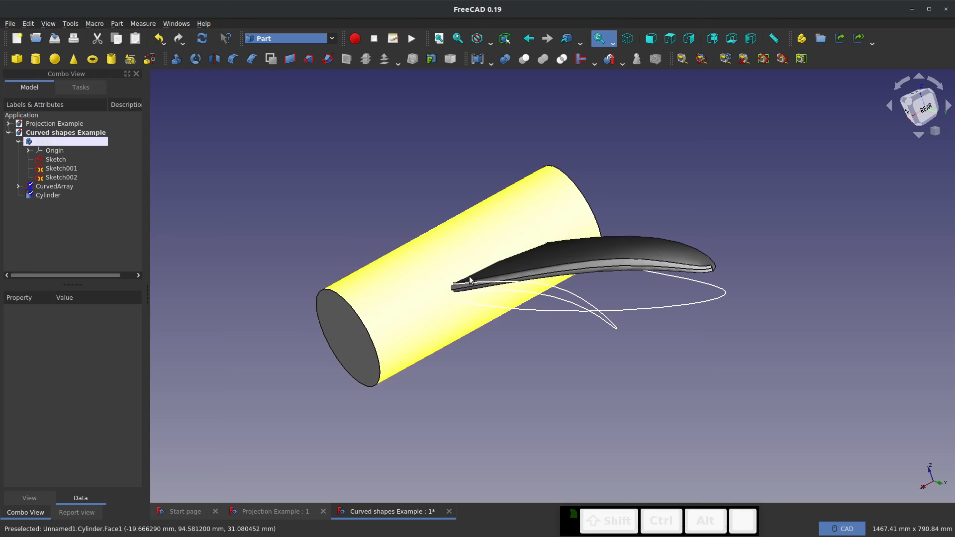
pyautogui.moveTo(447, 183); pyautogui.dragTo(541, 189, button='middle')
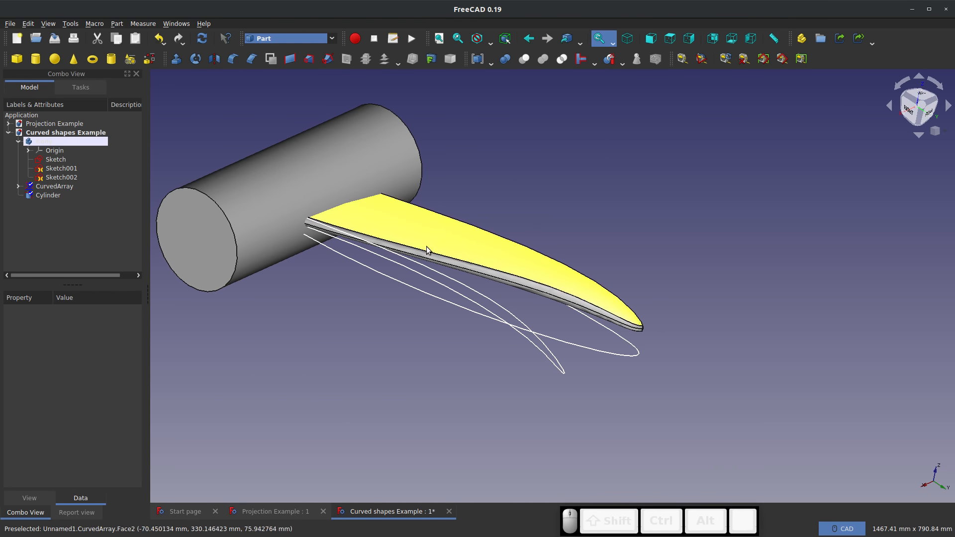
pyautogui.scroll(2, 289, 205)
pyautogui.click(436, 312)
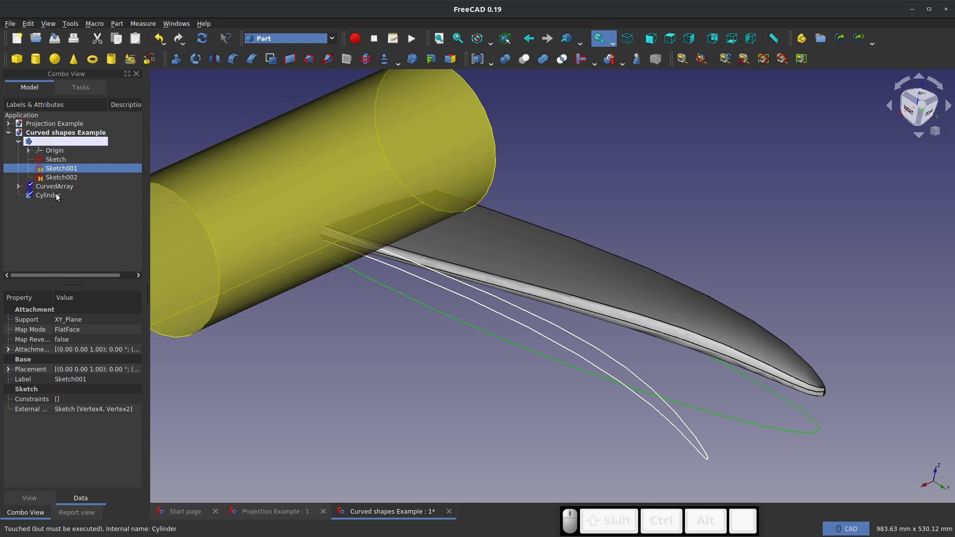
pyautogui.click(383, 376)
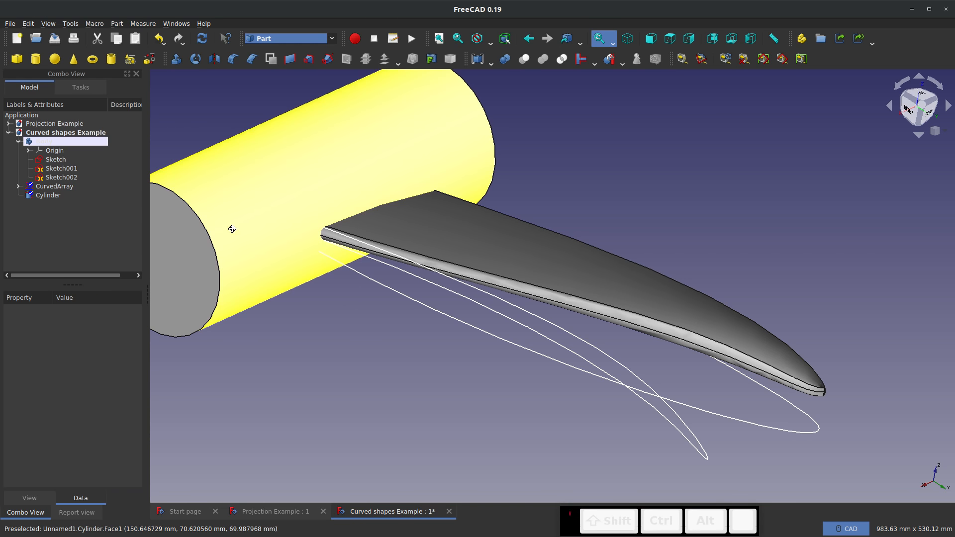
pyautogui.moveTo(232, 228)
pyautogui.mouseDown(button='middle')
pyautogui.moveTo(356, 229)
pyautogui.moveTo(234, 240)
pyautogui.mouseUp(button='middle')
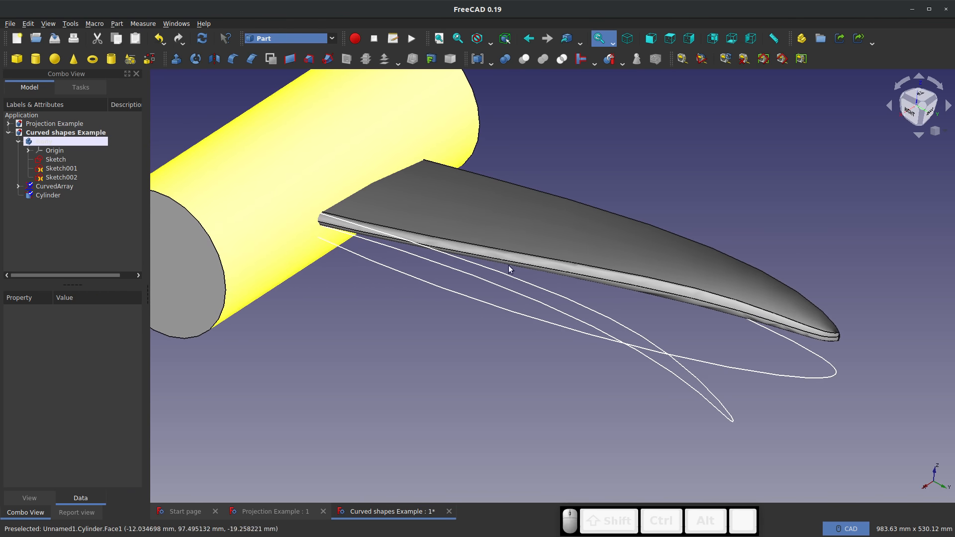
pyautogui.moveTo(508, 268); pyautogui.dragTo(434, 283, button='middle')
pyautogui.scroll(5, 697, 328)
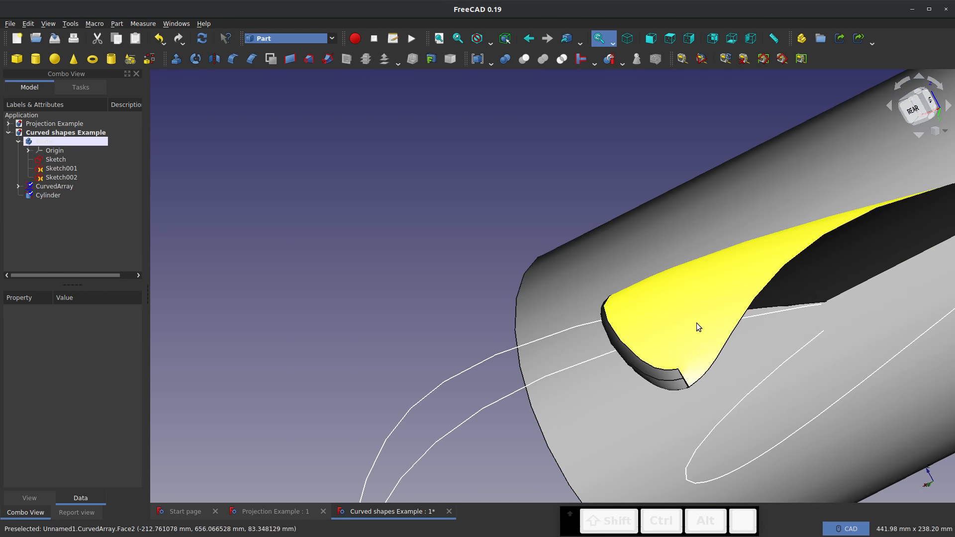
pyautogui.scroll(10, 680, 385)
pyautogui.scroll(2, 690, 296)
pyautogui.moveTo(649, 275); pyautogui.dragTo(816, 298, button='middle')
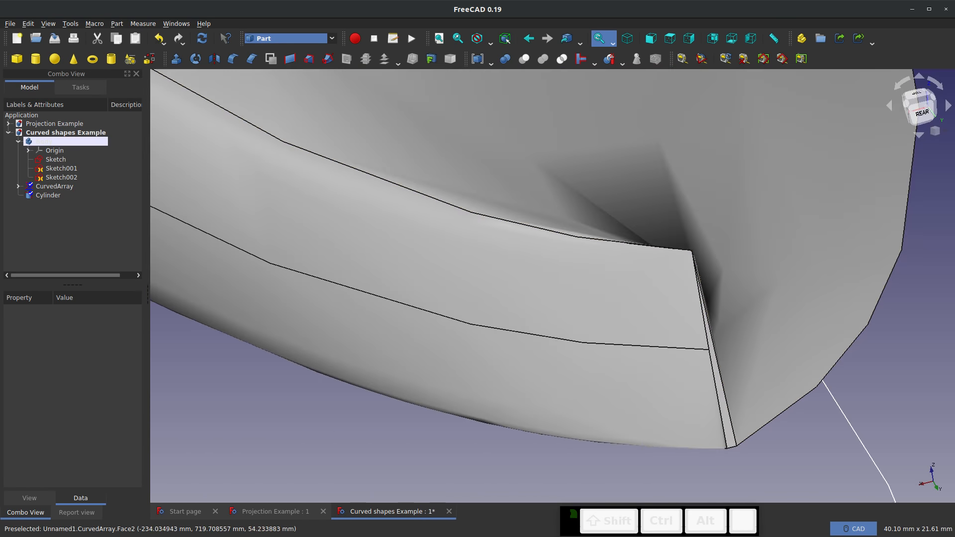
pyautogui.scroll(-10, 591, 320)
pyautogui.scroll(3, 500, 368)
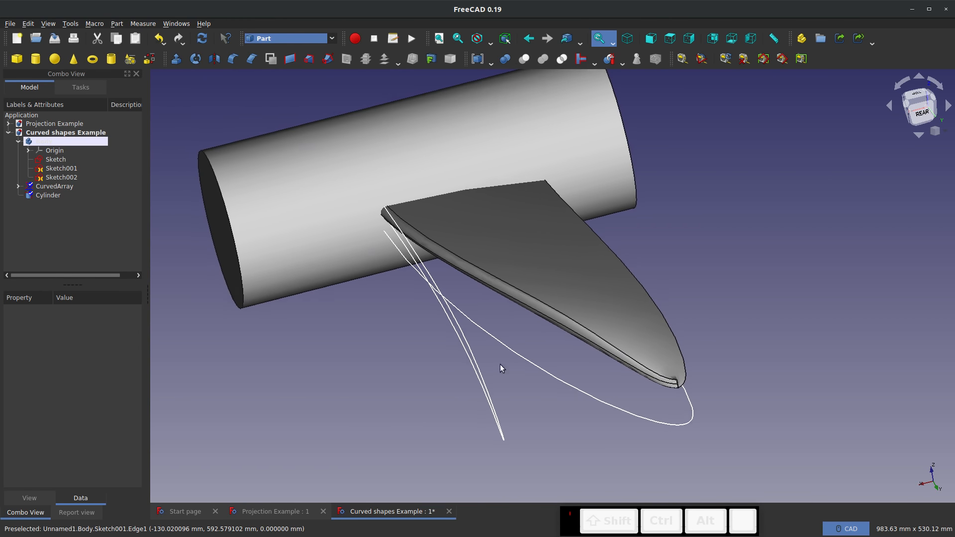
# Run the geometry check on the curved array wing and close the check results
pyautogui.click(54, 186)
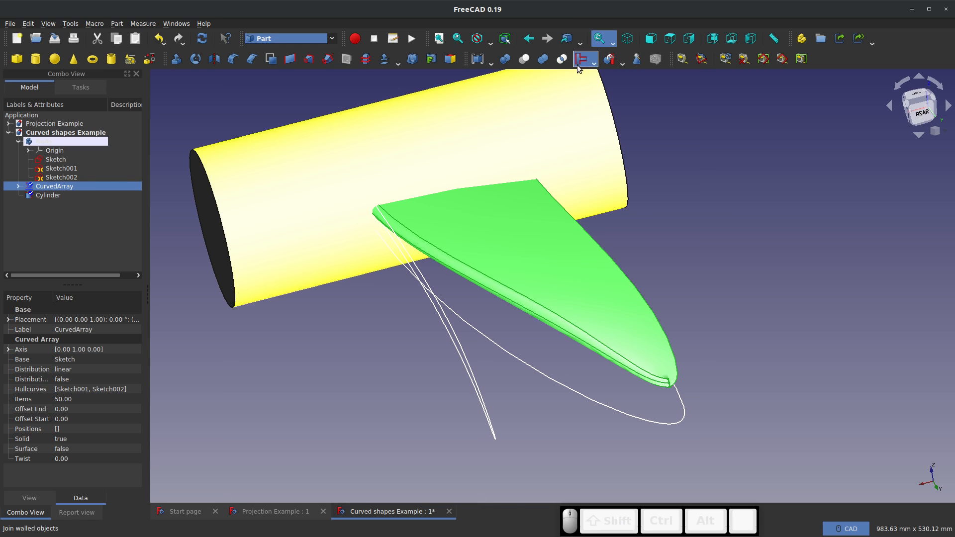
pyautogui.click(636, 59)
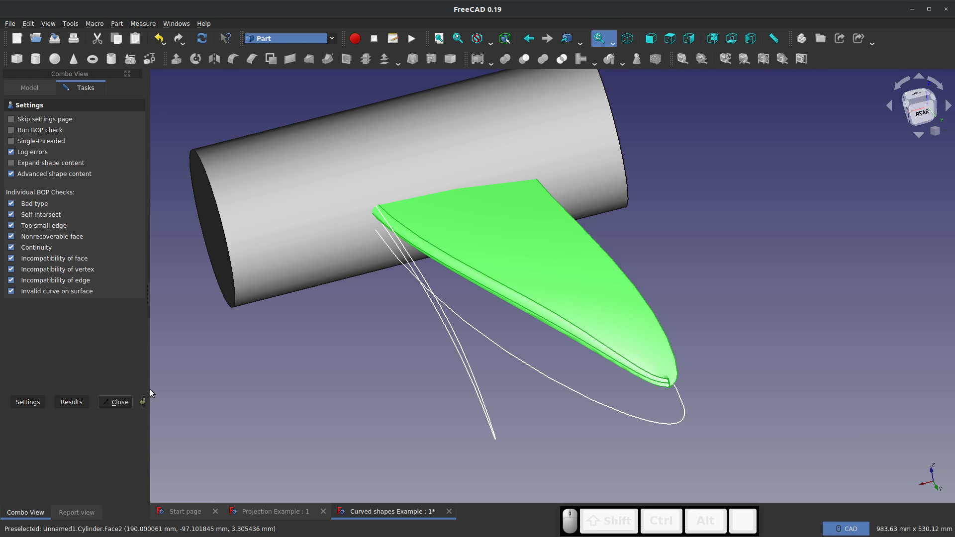
pyautogui.moveTo(150, 387); pyautogui.dragTo(199, 392)
pyautogui.click(164, 402)
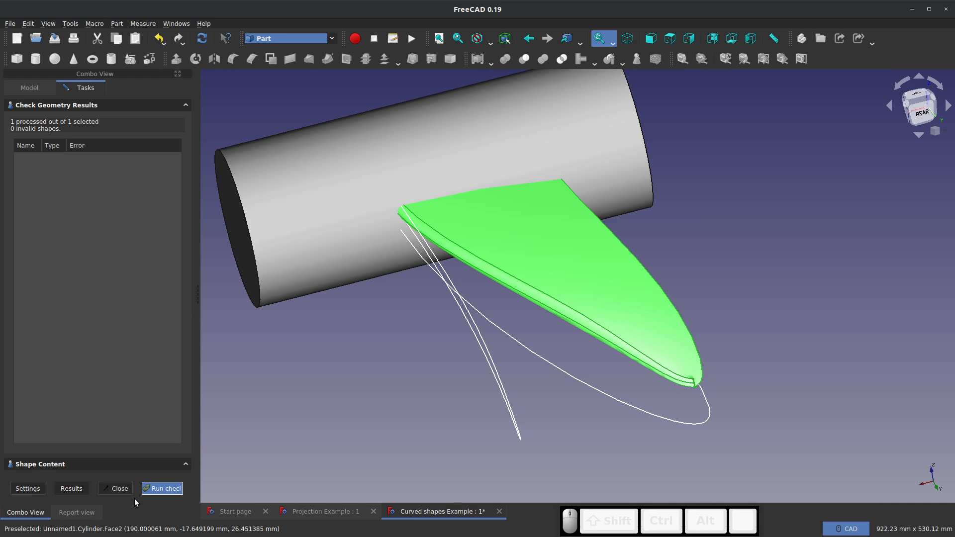
pyautogui.click(117, 490)
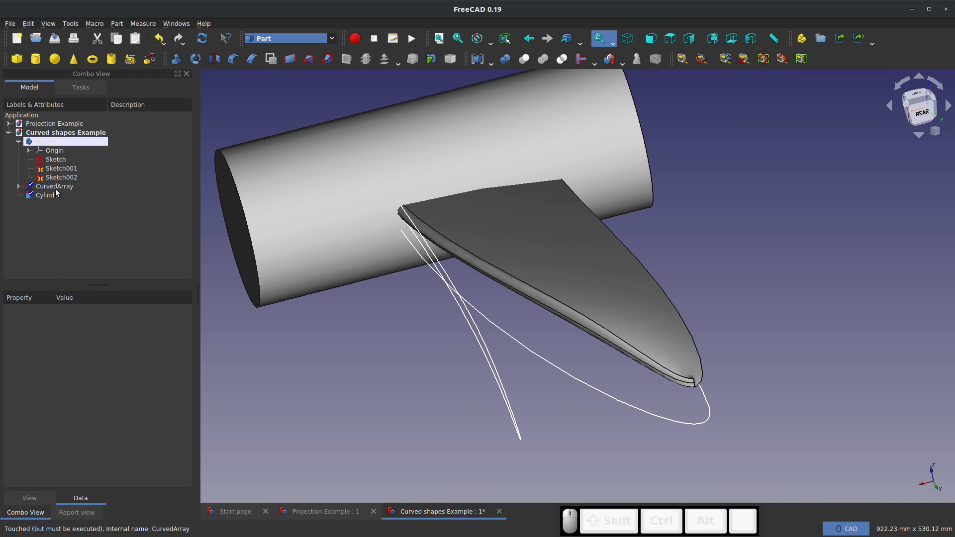
# Recompute the curved array and recheck its geometry with the BOP check enabled, reviewing its shape content before closing the check
pyautogui.click(52, 187)
pyautogui.click(201, 38)
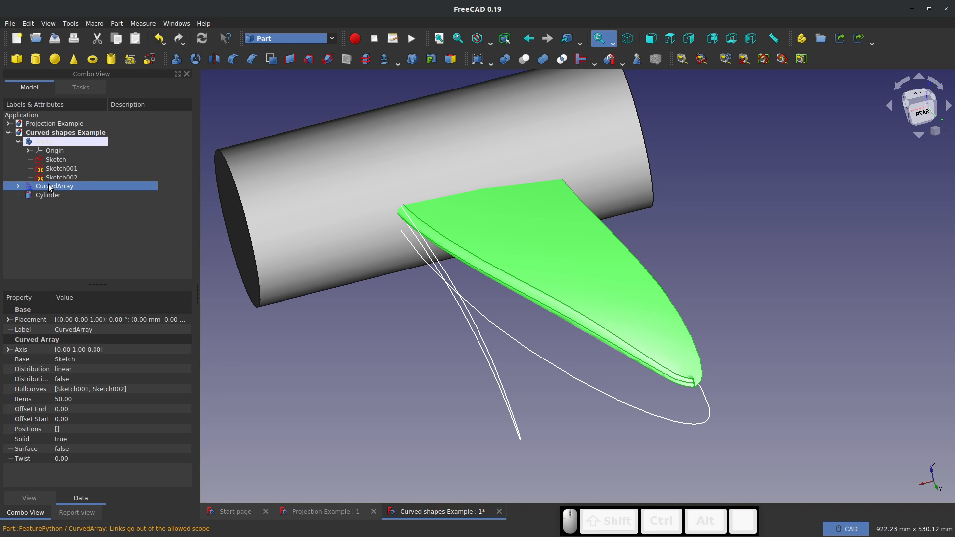
pyautogui.click(636, 58)
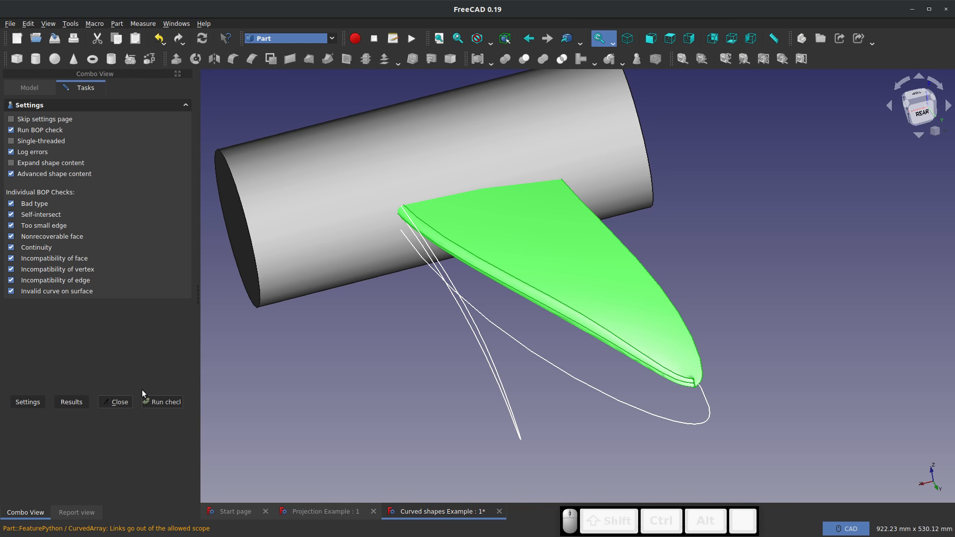
pyautogui.click(162, 402)
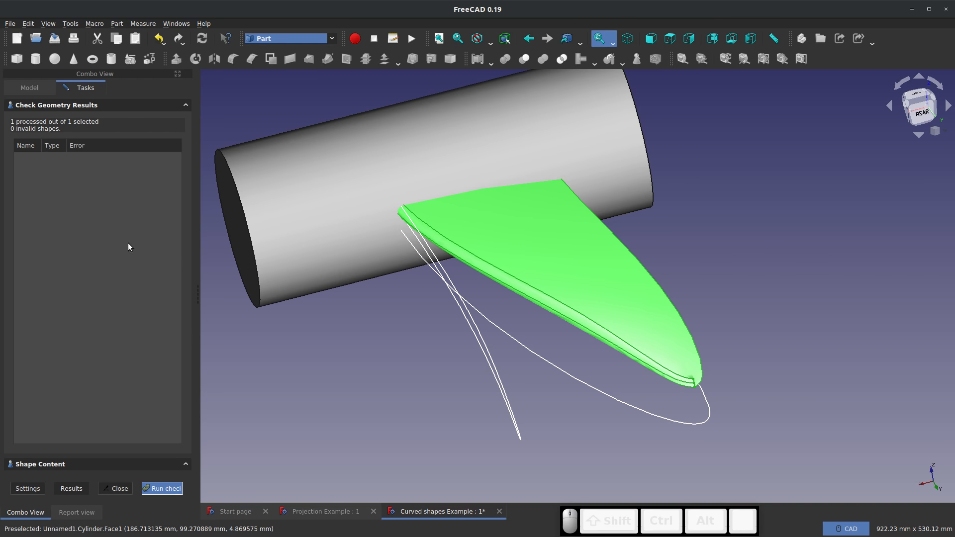
pyautogui.click(185, 468)
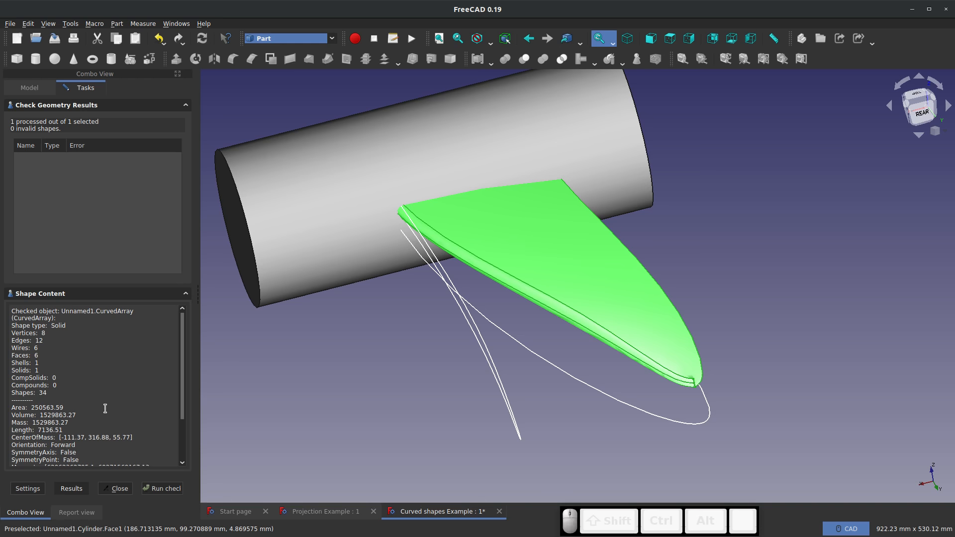
pyautogui.click(116, 488)
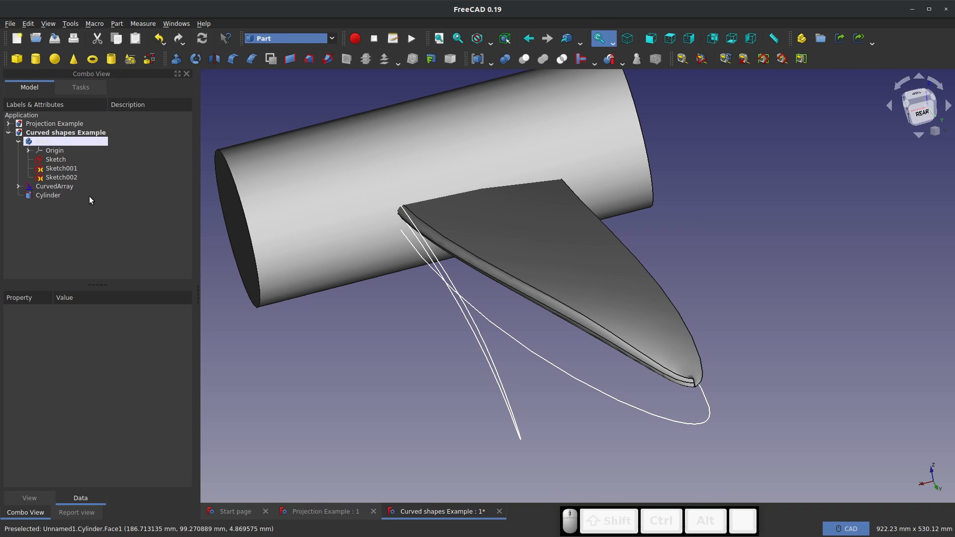
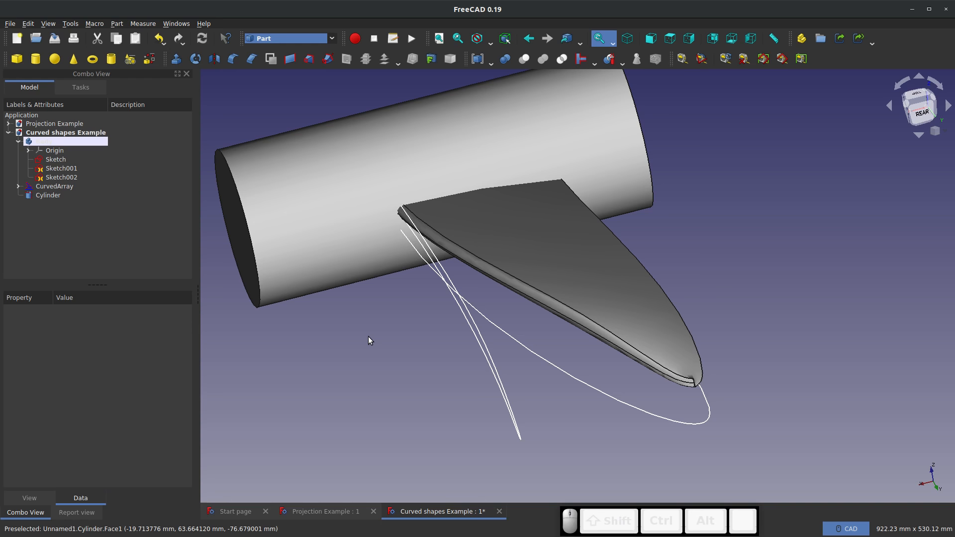
# Set the Offset End of the CurvedArray wing to 10
pyautogui.moveTo(507, 262); pyautogui.dragTo(555, 269, button='middle')
pyautogui.scroll(3, 560, 223)
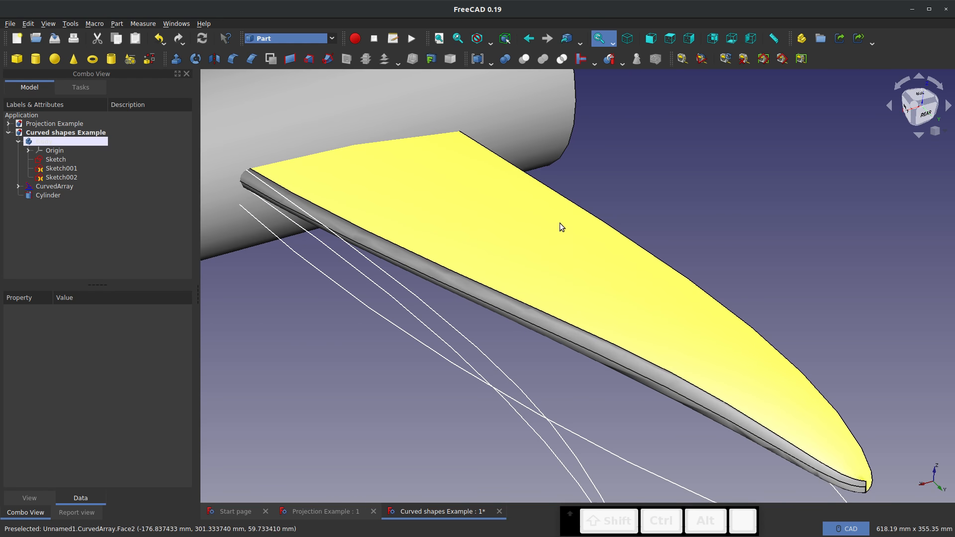
pyautogui.scroll(-2, 559, 227)
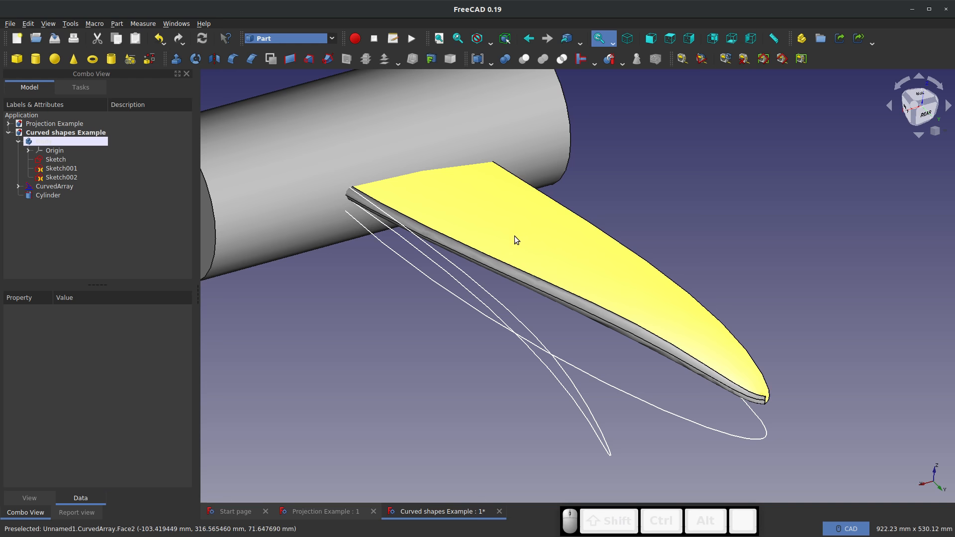
pyautogui.click(18, 185)
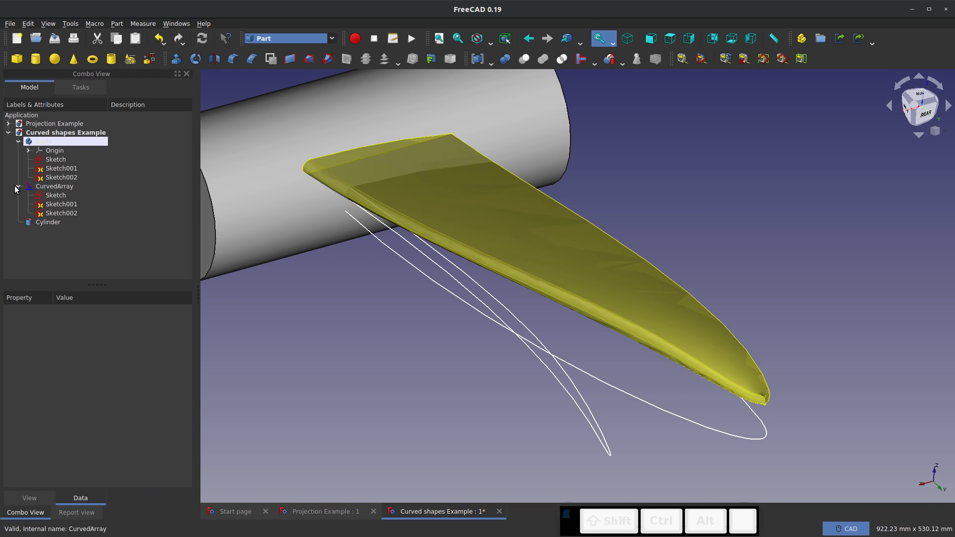
pyautogui.click(51, 186)
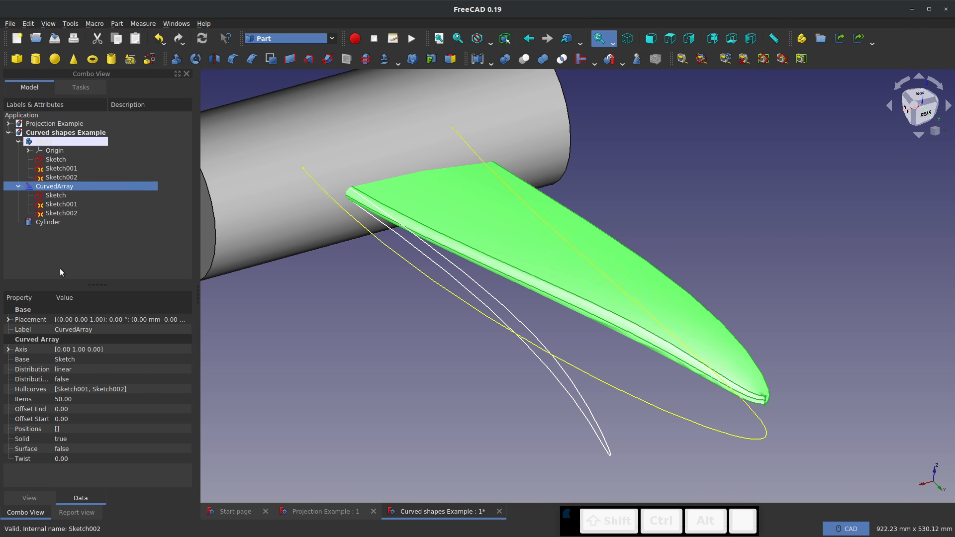
pyautogui.click(70, 412)
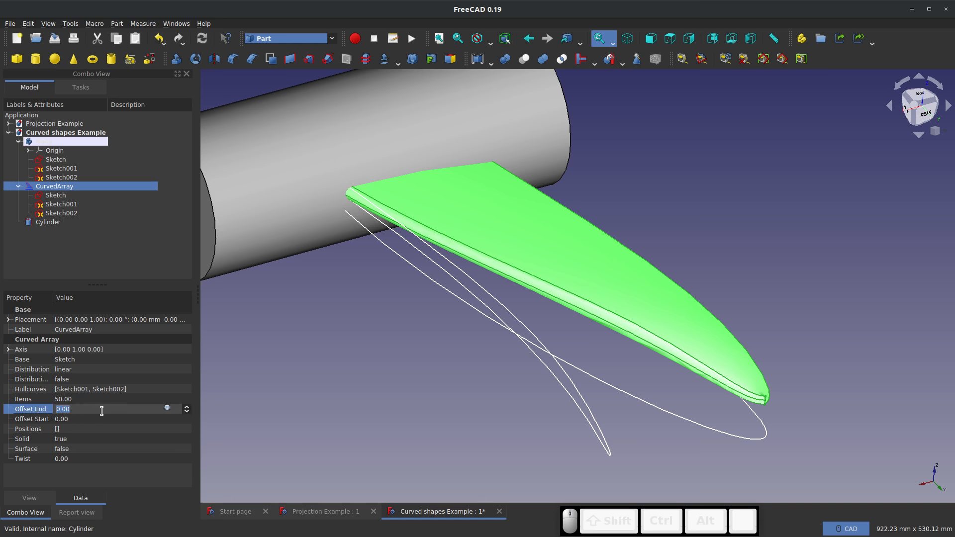
pyautogui.write('10')
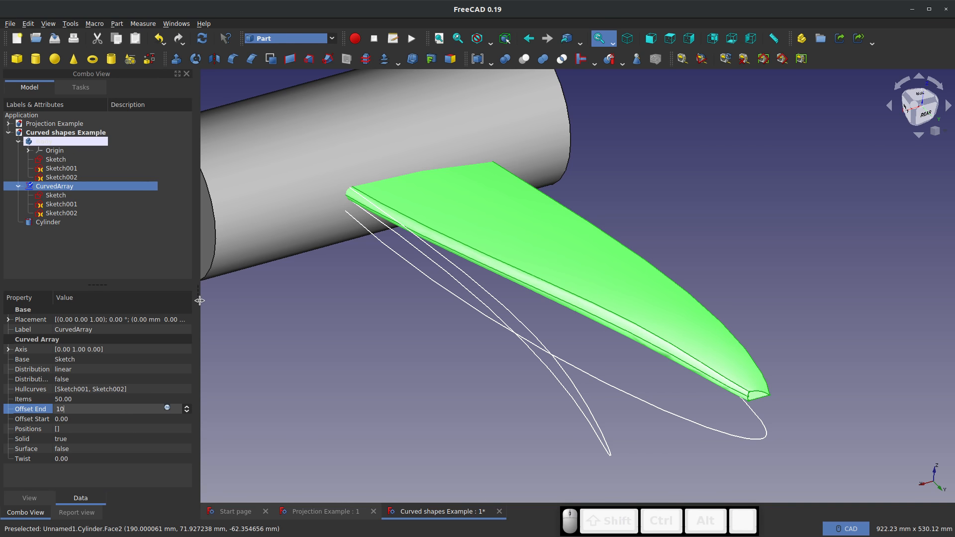
pyautogui.scroll(5, 764, 398)
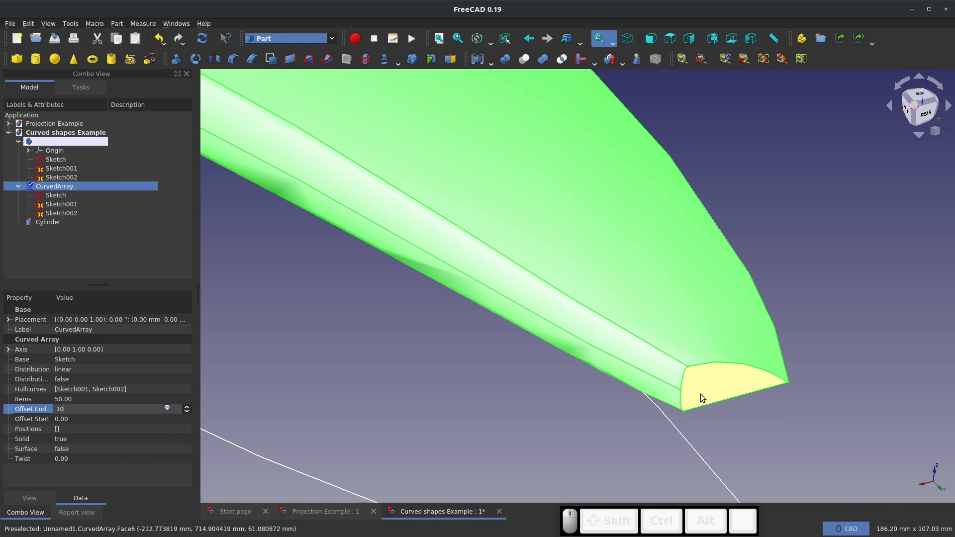
pyautogui.scroll(-5, 697, 409)
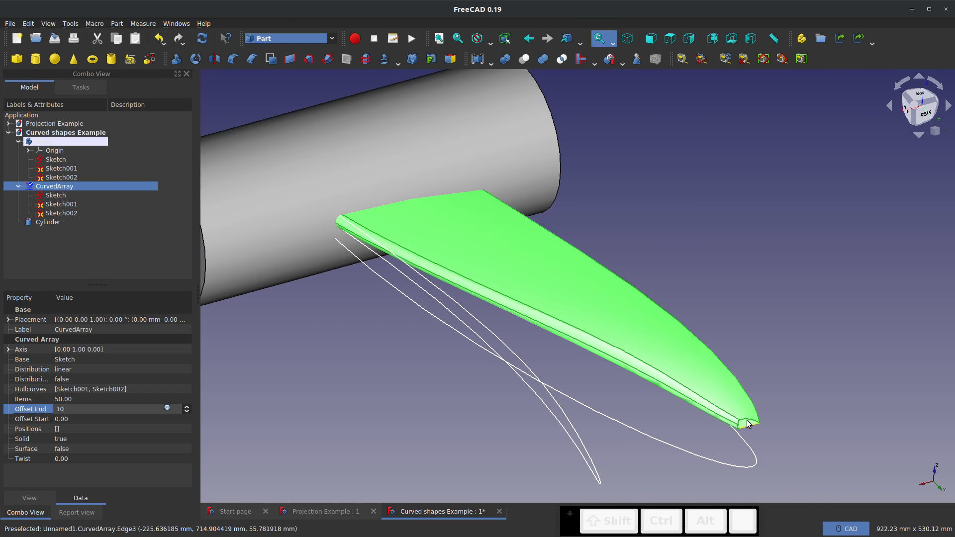
pyautogui.click(324, 351)
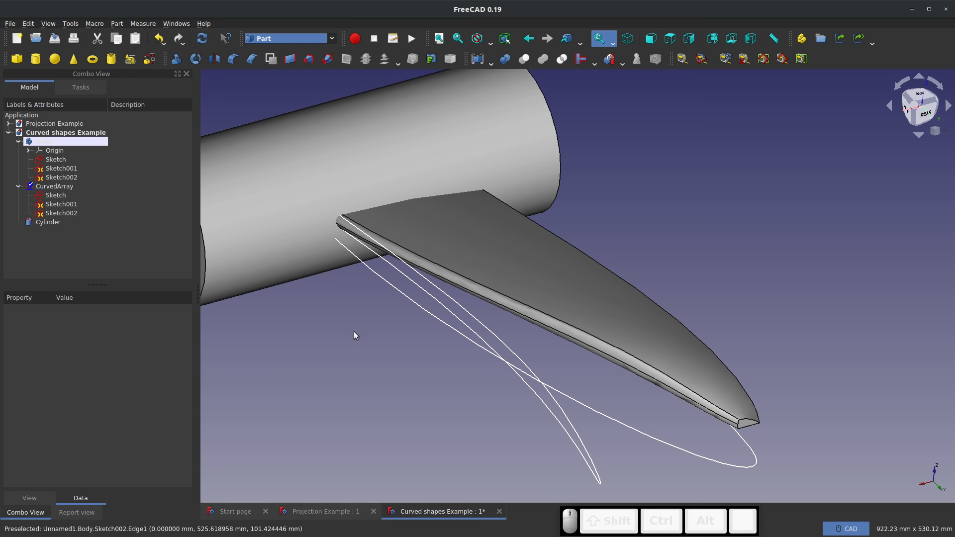
# Make a union of the cylinder and the CurvedArray wing, and delete the resulting fusion
pyautogui.moveTo(608, 380); pyautogui.dragTo(615, 412, button='middle')
pyautogui.click(48, 222)
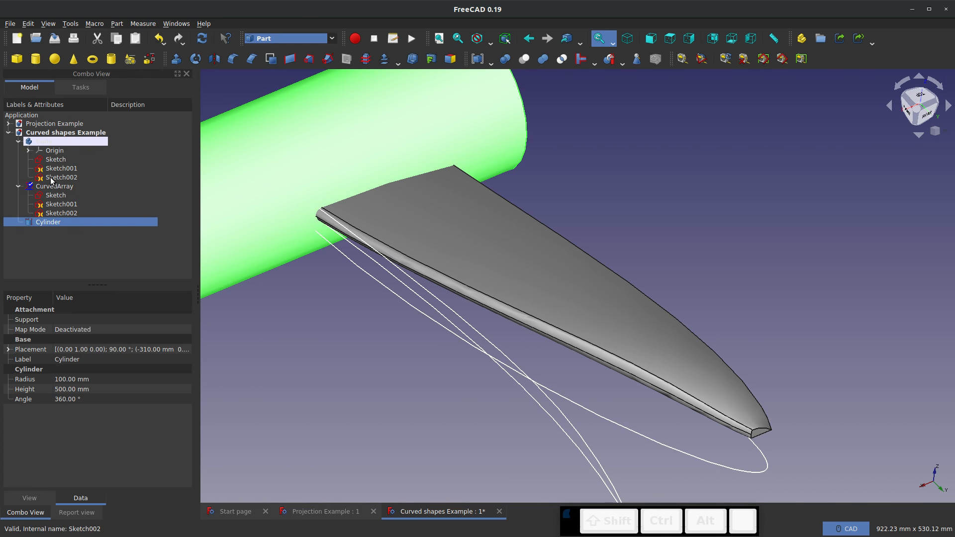
pyautogui.keyDown('ctrl'); pyautogui.click(53, 186); pyautogui.keyUp('ctrl')
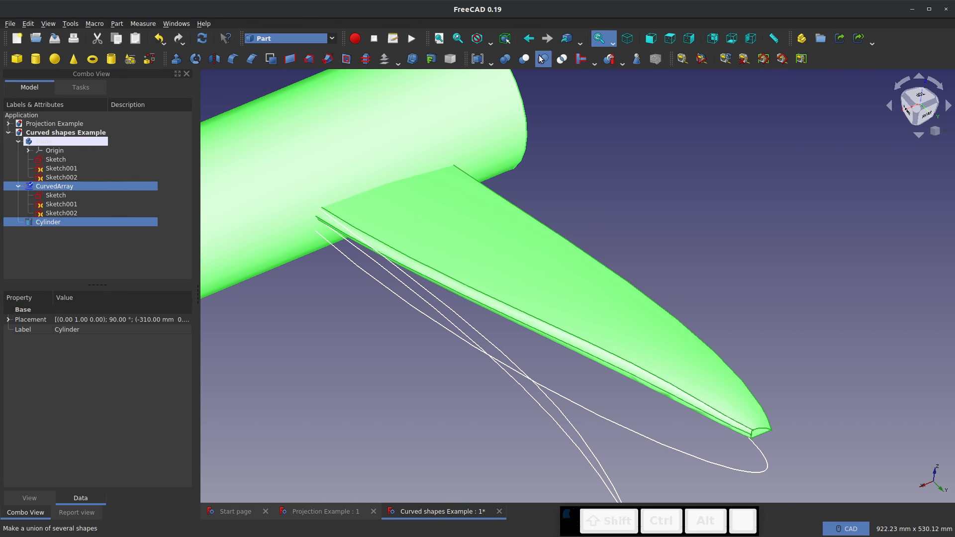
pyautogui.click(542, 58)
pyautogui.rightClick(40, 188)
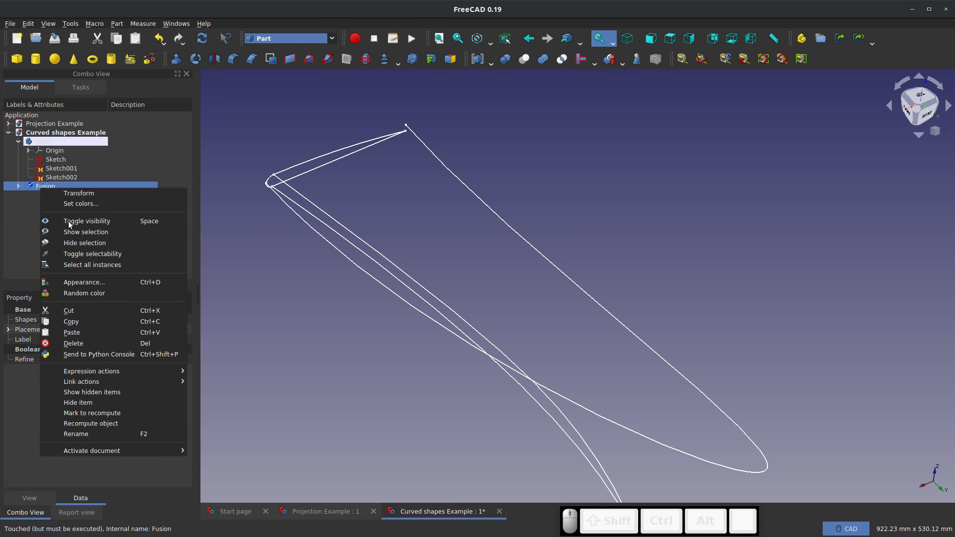
pyautogui.click(73, 344)
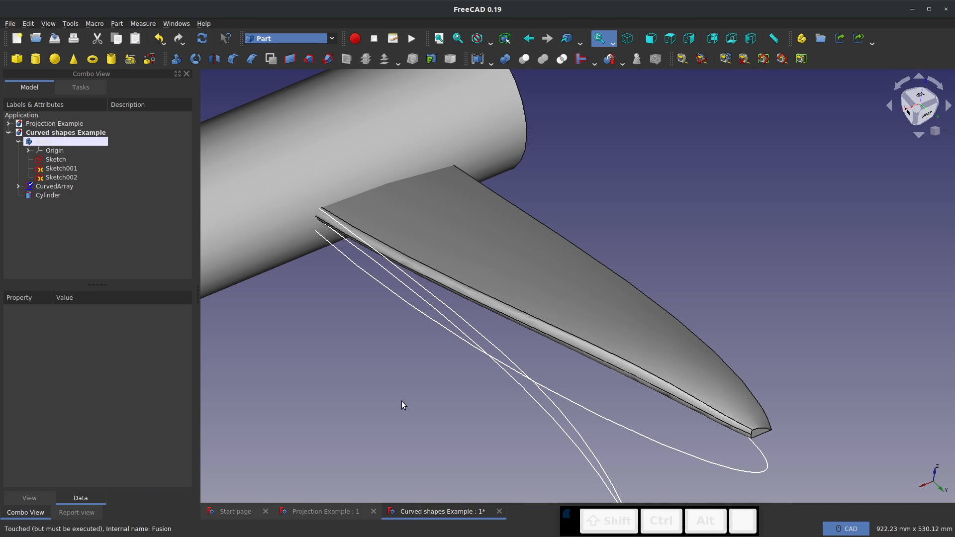
# Hide the cylinder and inspect the exposed root of the wing
pyautogui.scroll(-6, 427, 412)
pyautogui.scroll(6, 412, 377)
pyautogui.moveTo(409, 360); pyautogui.dragTo(534, 371, button='middle')
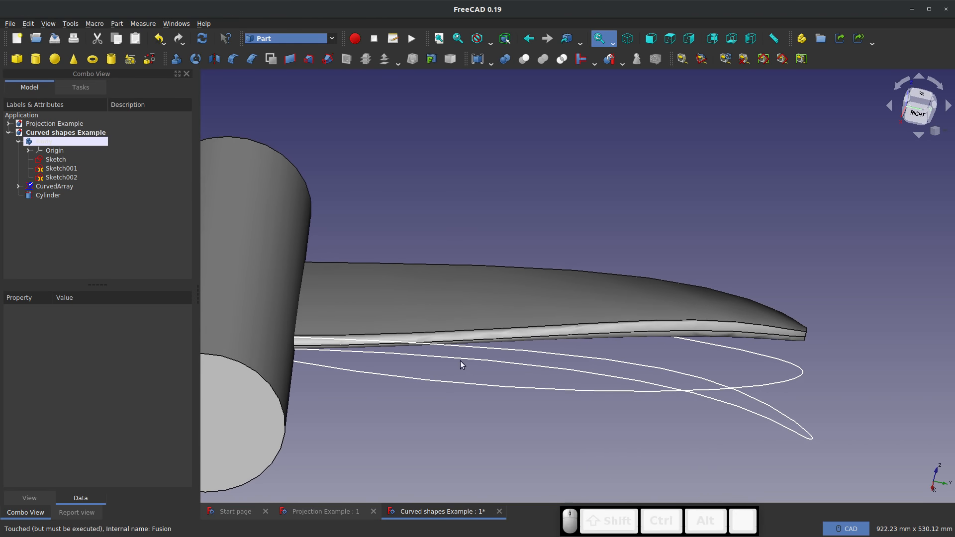
pyautogui.moveTo(461, 365); pyautogui.dragTo(552, 390, button='middle')
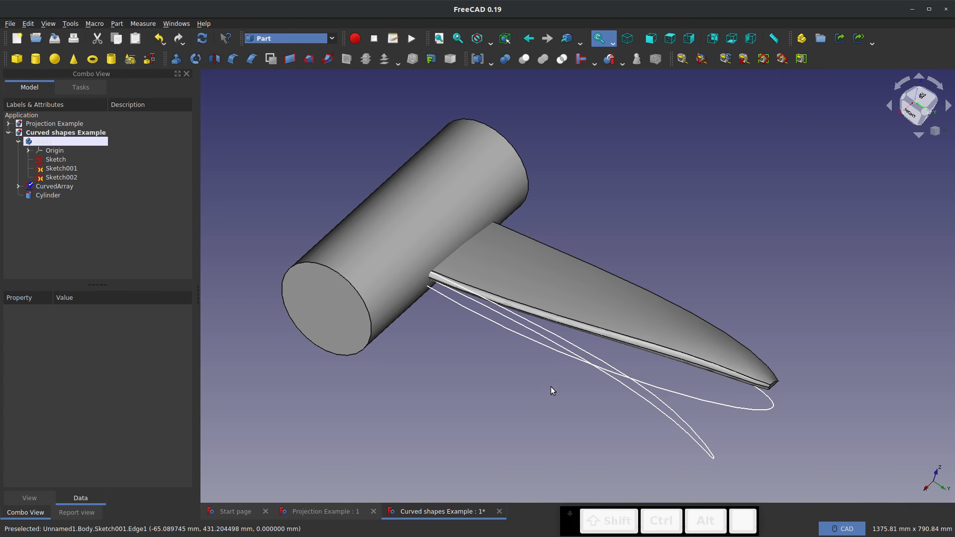
pyautogui.scroll(2, 527, 175)
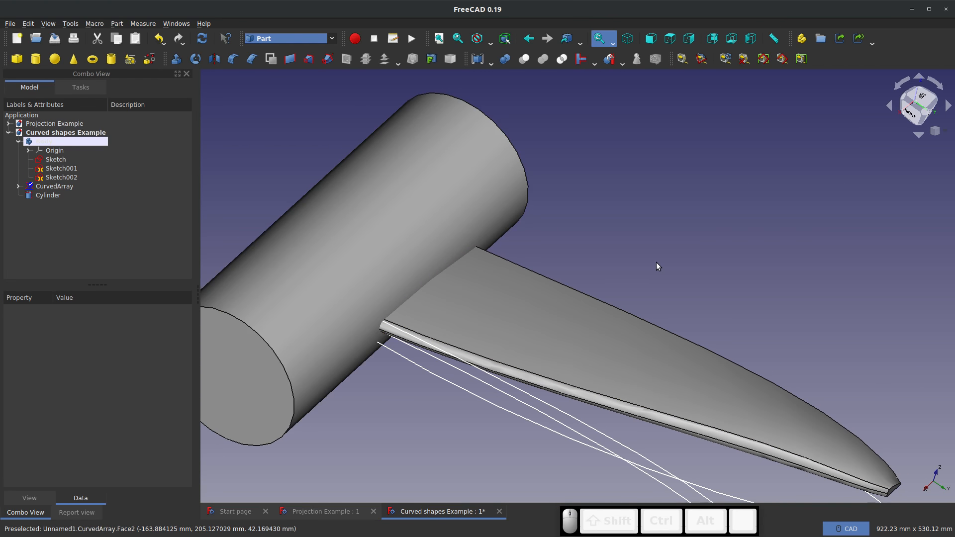
pyautogui.click(360, 252)
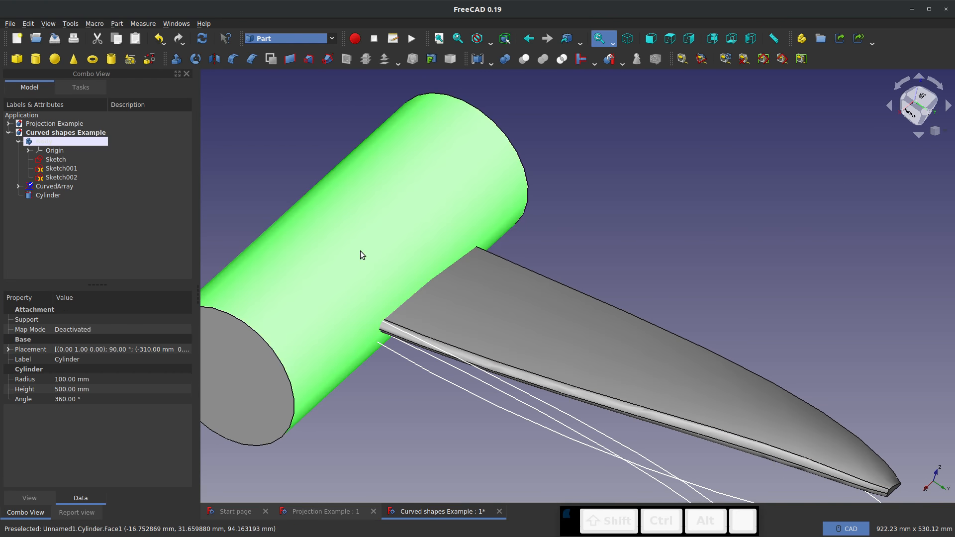
pyautogui.press('space')
pyautogui.moveTo(365, 258); pyautogui.dragTo(786, 338, button='middle')
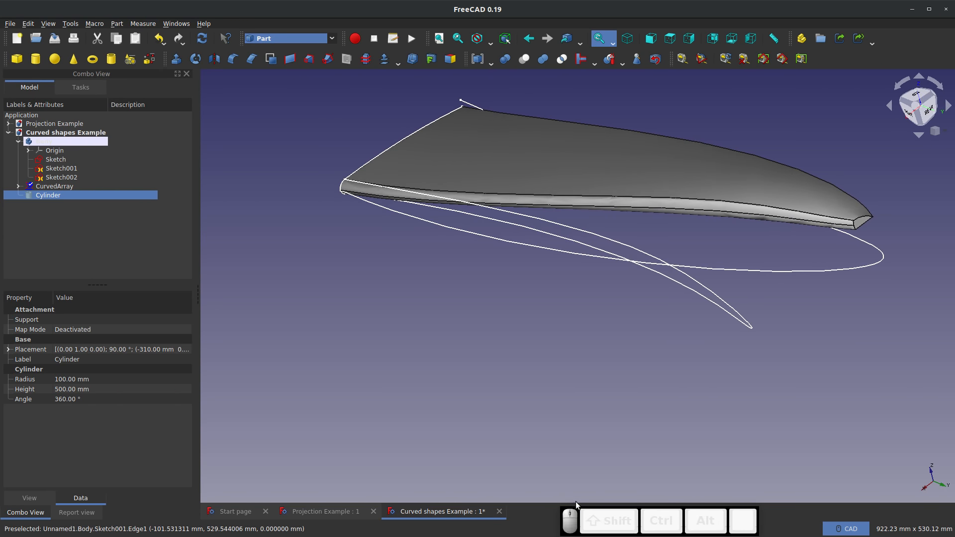
# Close the Curved shapes Example and Projection Example documents and create a new empty document
pyautogui.click(499, 511)
pyautogui.click(575, 295)
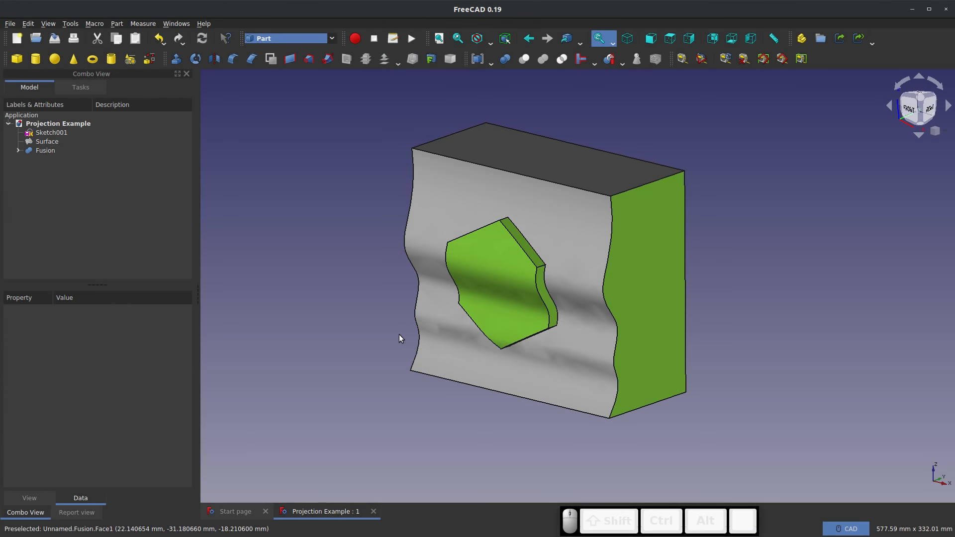
pyautogui.click(374, 511)
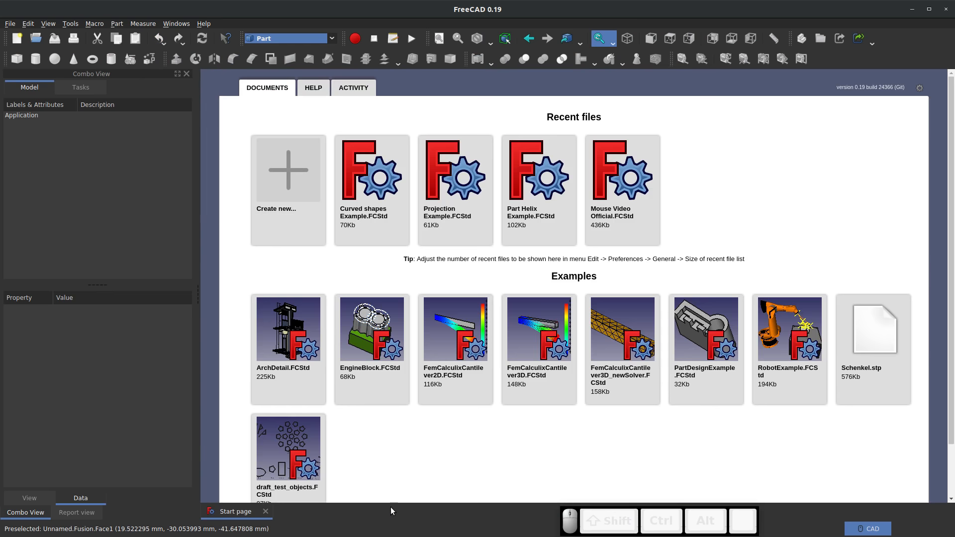
pyautogui.click(306, 223)
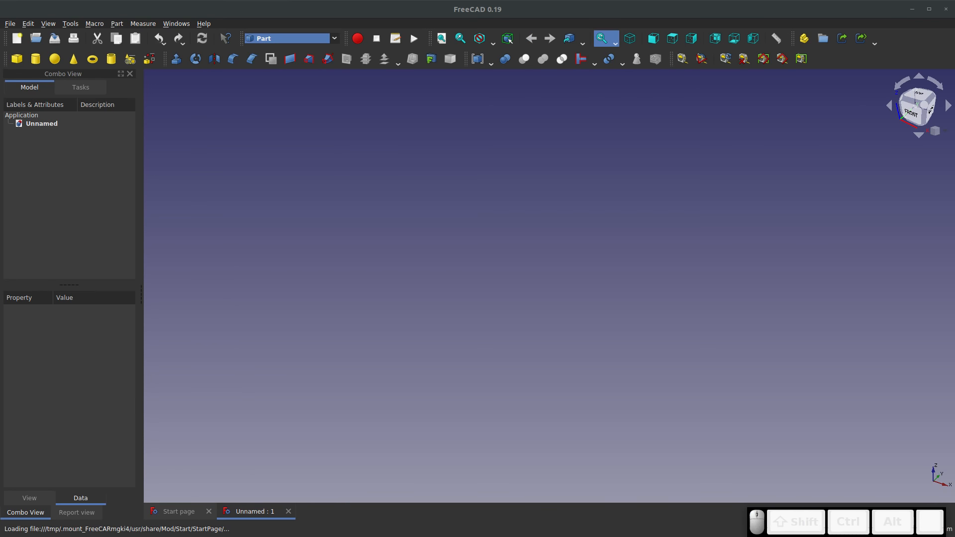
# Switch to the Part Design workbench and start a new sketch on the XY plane of a new body
pyautogui.click(333, 38)
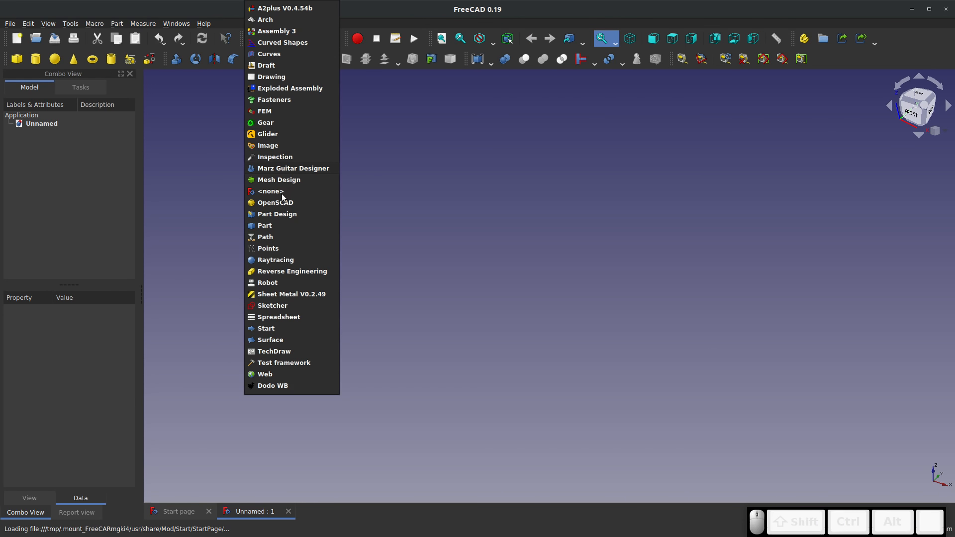
pyautogui.click(277, 215)
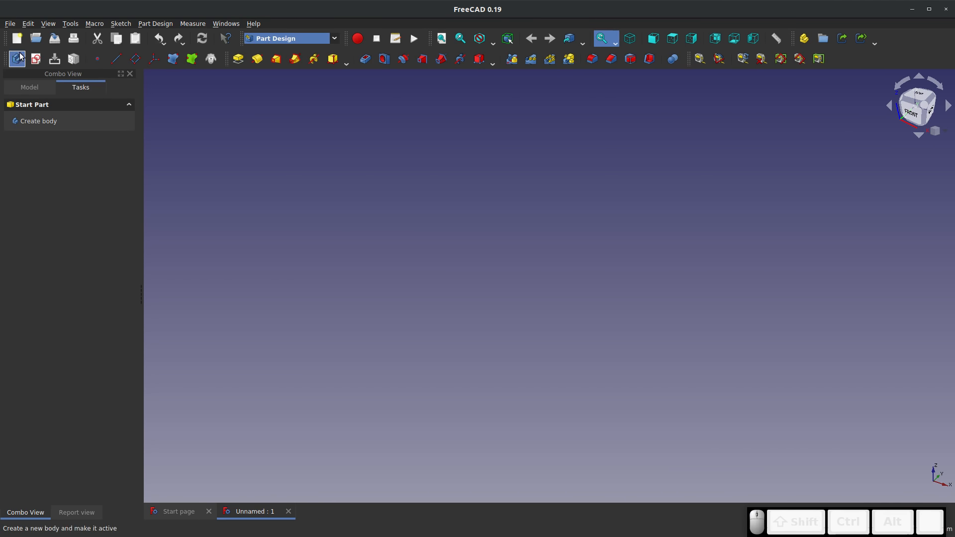
pyautogui.click(35, 59)
pyautogui.click(441, 237)
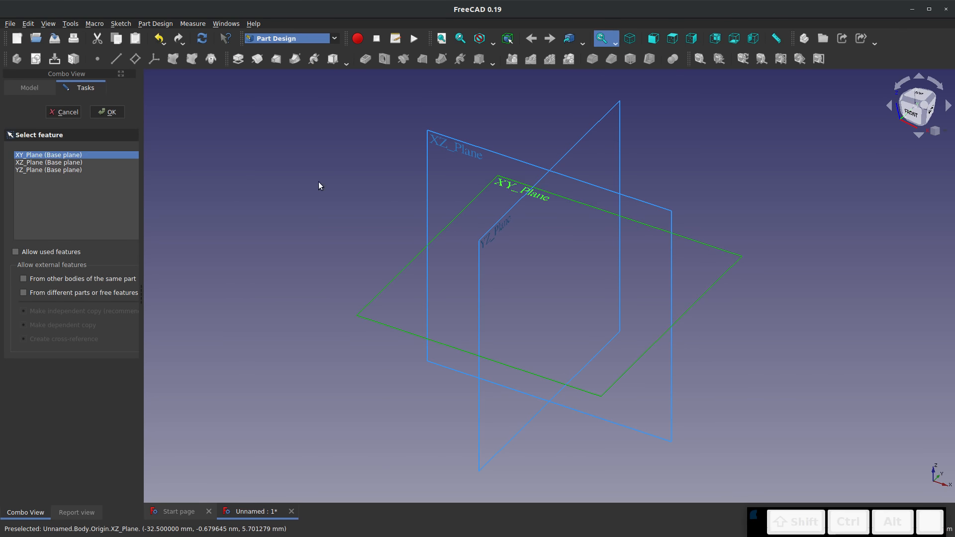
pyautogui.click(107, 112)
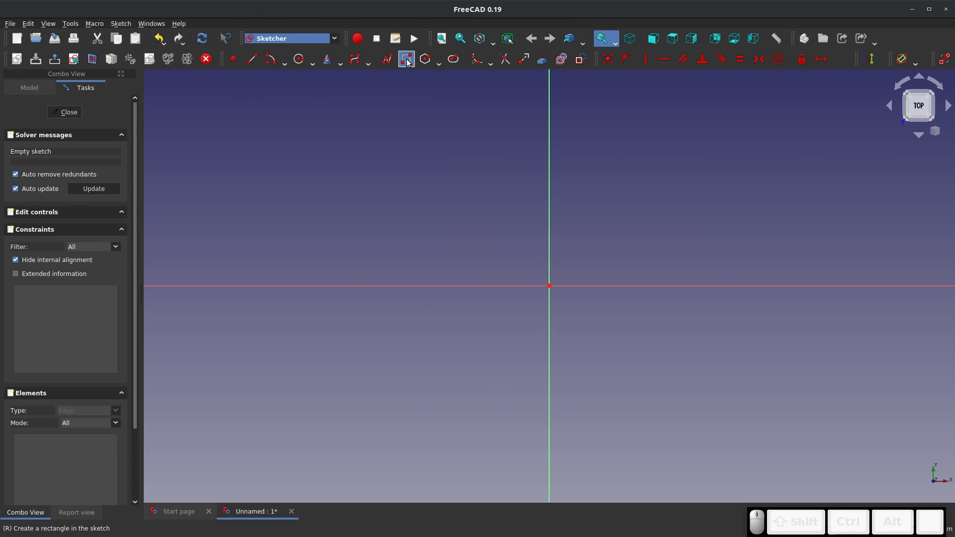
# Sketch a rectangle that encloses the origin
pyautogui.click(363, 139)
pyautogui.click(683, 411)
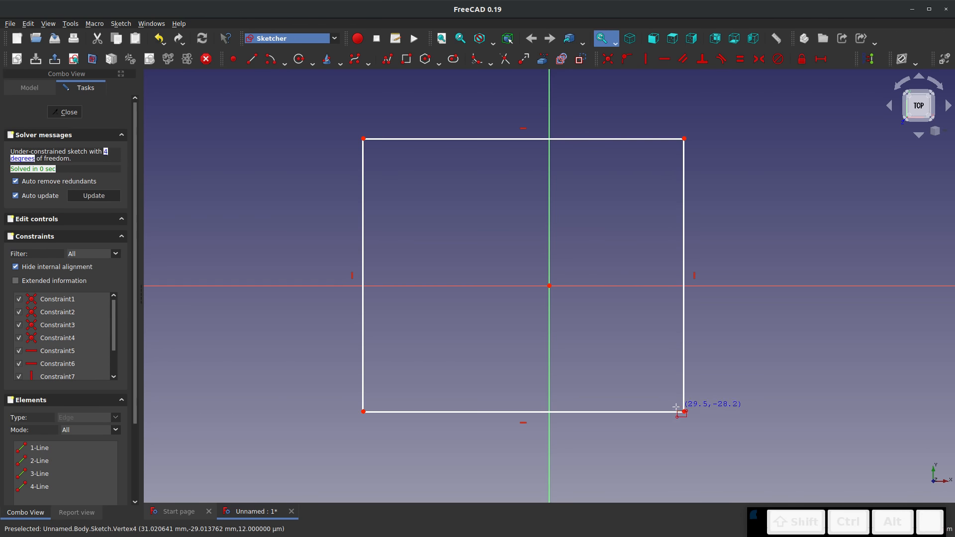
pyautogui.press('Escape')
# Constrain two opposite rectangle corners symmetric about the origin and stretch the rectangle to about 103 by 58 mm
pyautogui.click(684, 139)
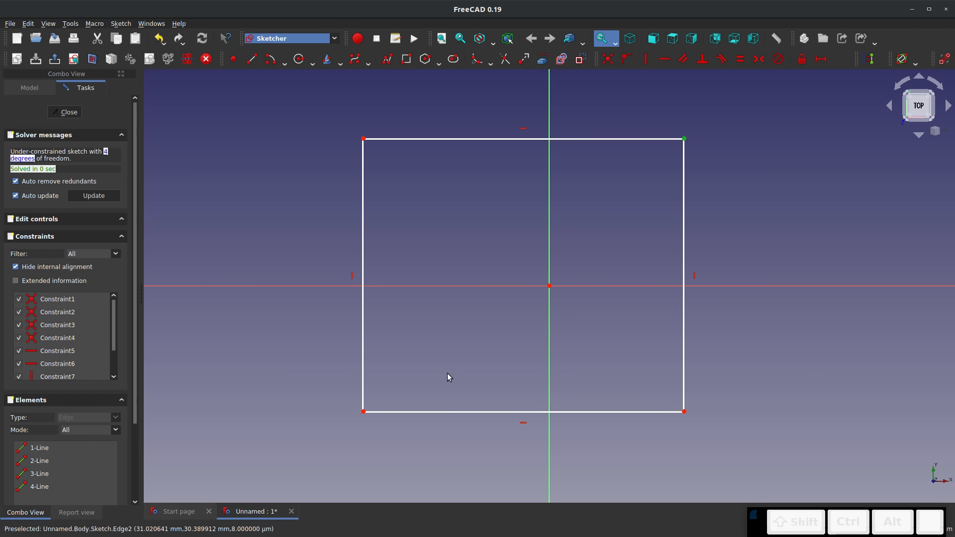
pyautogui.click(363, 411)
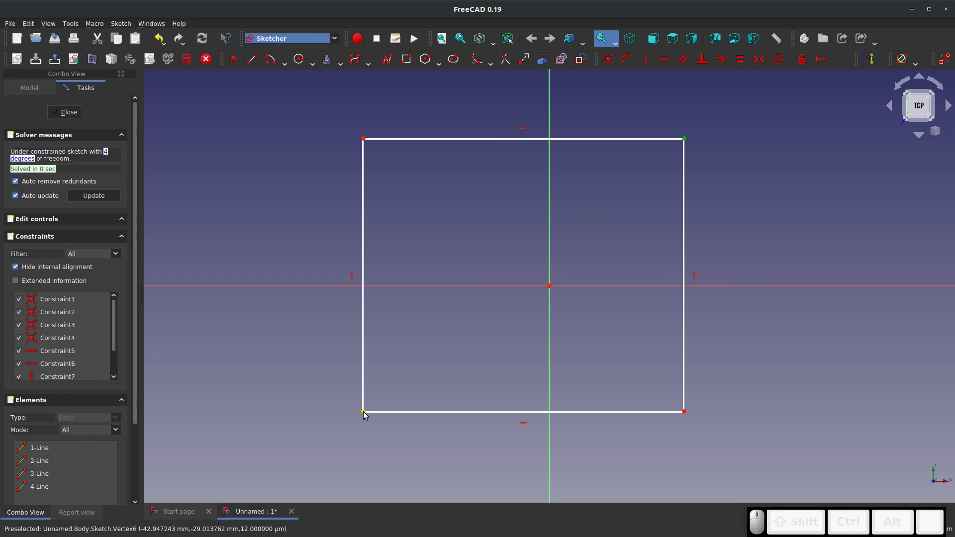
pyautogui.click(552, 287)
pyautogui.press('s')
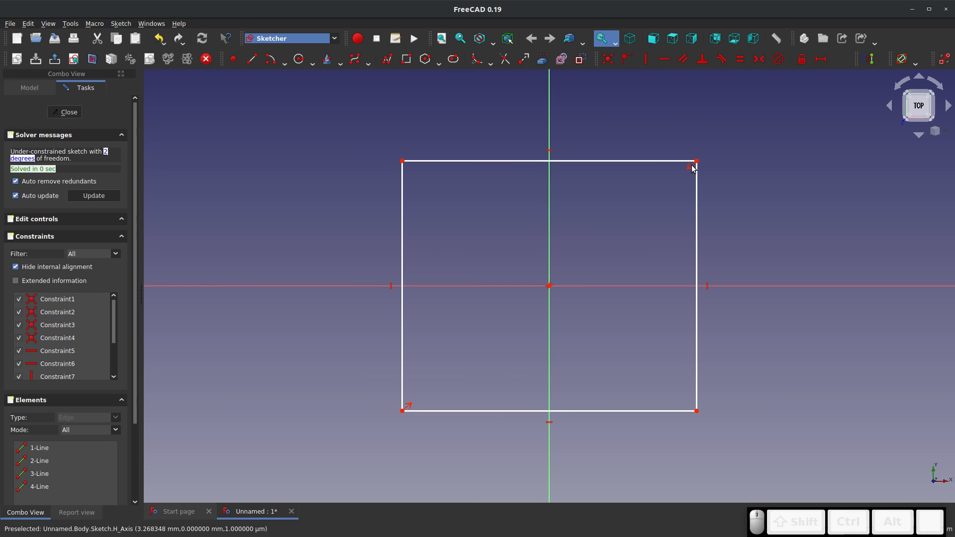
pyautogui.moveTo(697, 164); pyautogui.dragTo(772, 160)
# Constrain the length of the rectangle's left vertical side to 75 mm
pyautogui.click(326, 207)
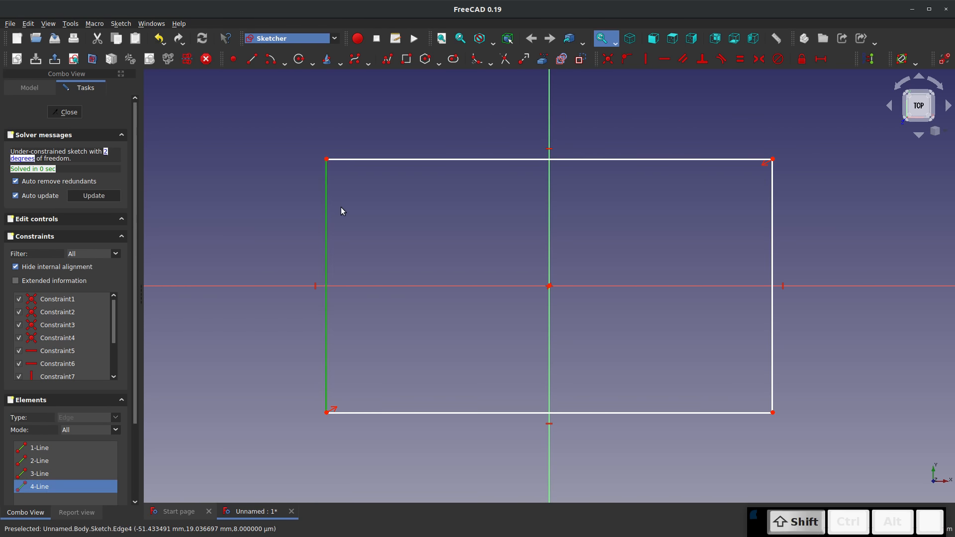
pyautogui.press('i')
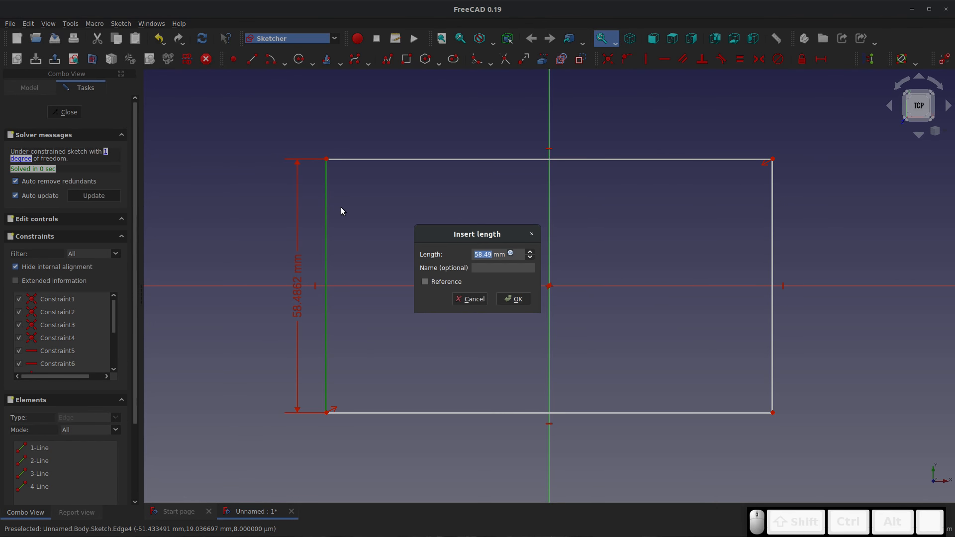
pyautogui.write('75')
pyautogui.press('Return')
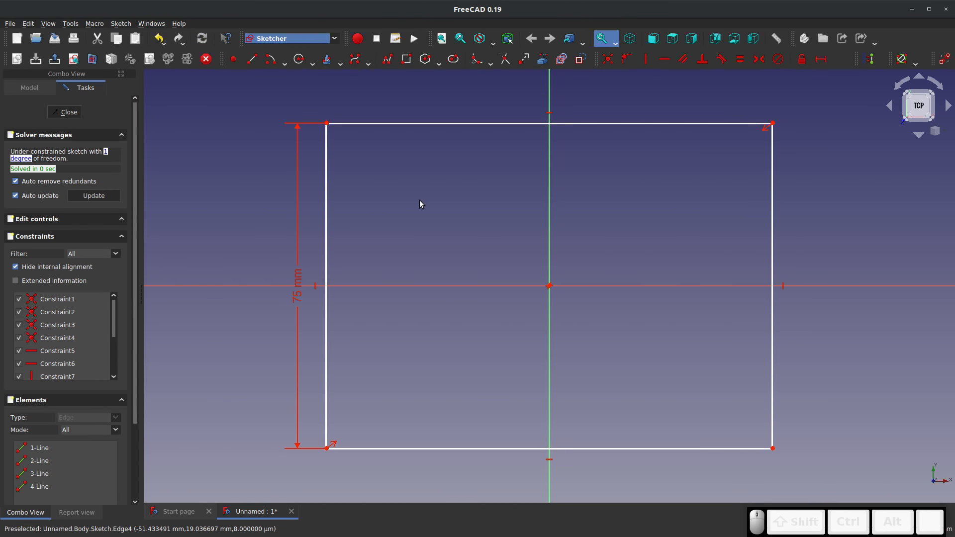
# Constrain the length of the rectangle's upper horizontal side to 150 mm
pyautogui.click(464, 124)
pyautogui.write('l')
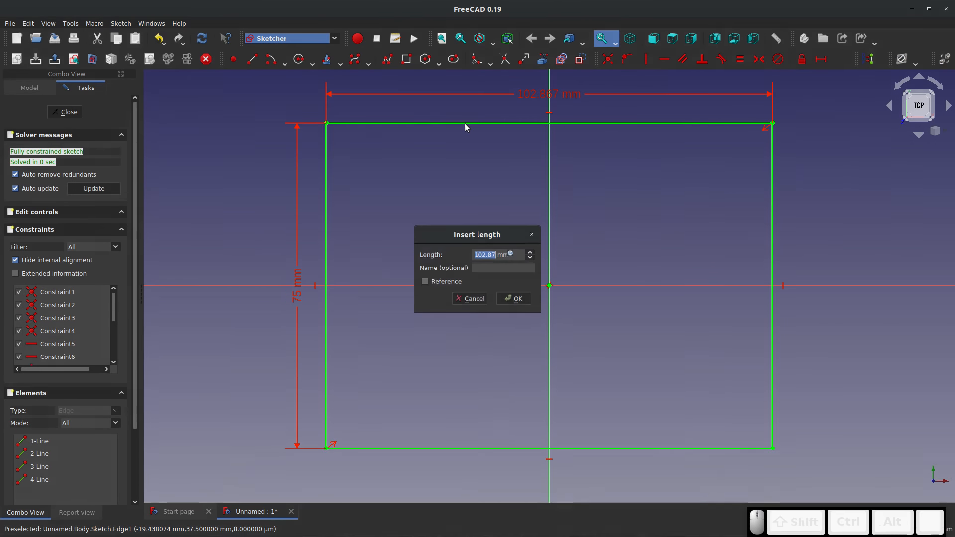
pyautogui.write('10')
pyautogui.press('BackSpace')
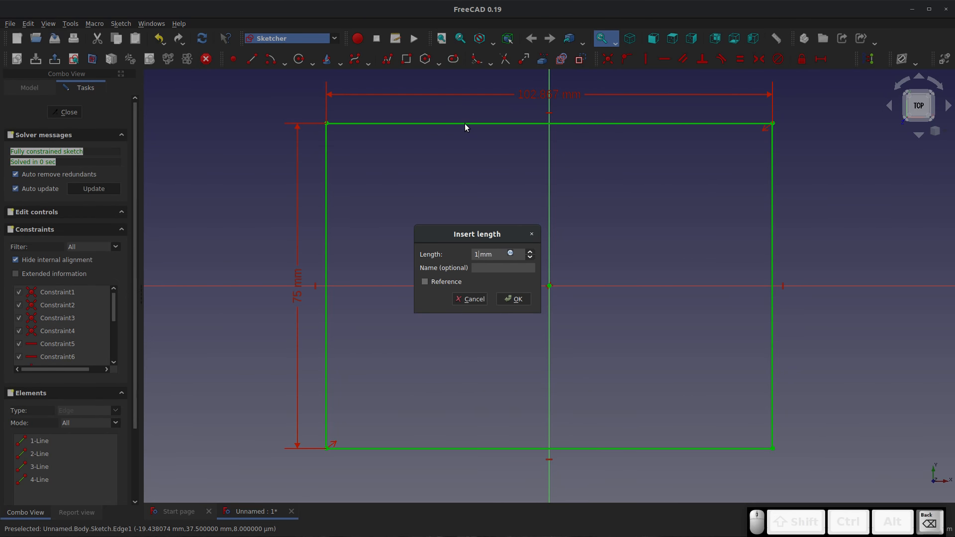
pyautogui.write('50')
pyautogui.press('Return')
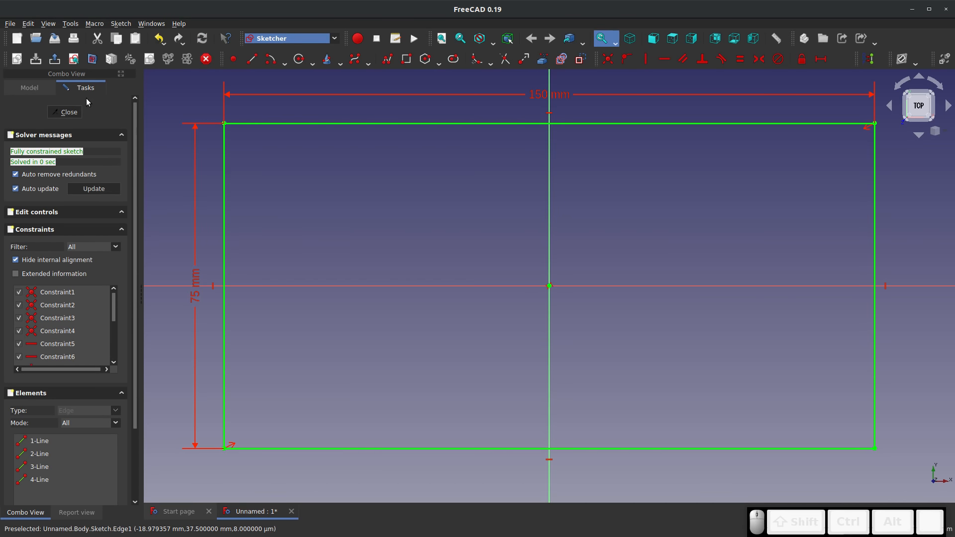
# Finish the rectangle sketch and pad it to a length of 15 mm
pyautogui.click(65, 112)
pyautogui.click(238, 59)
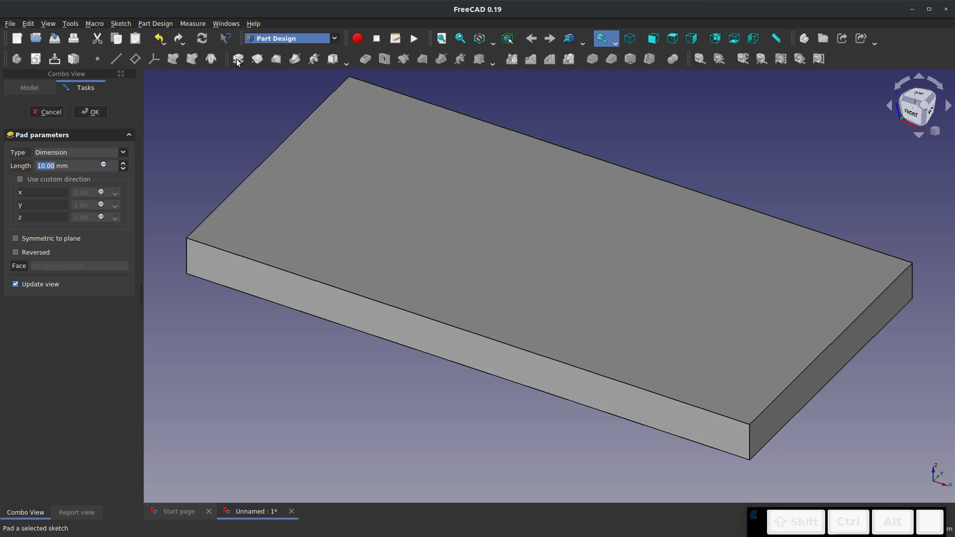
pyautogui.write('15')
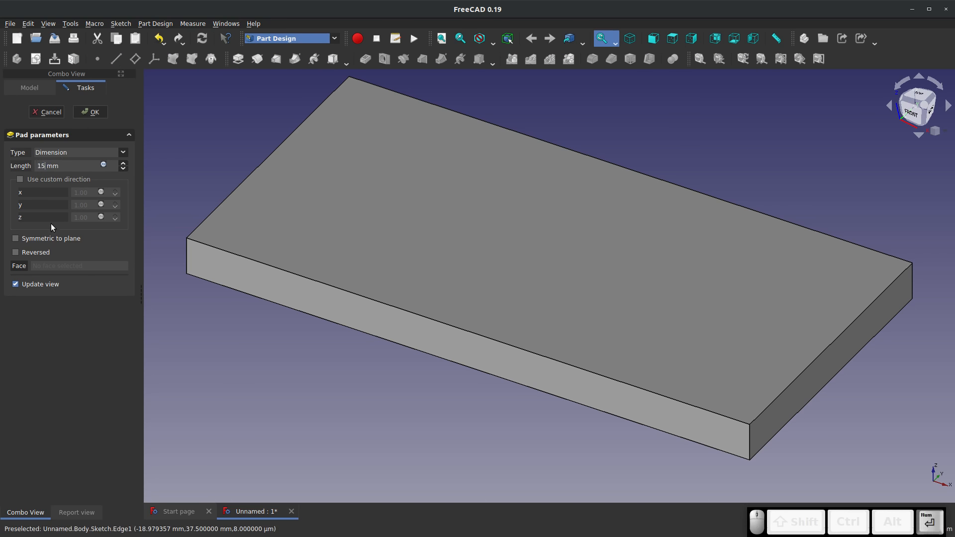
pyautogui.press('Return')
# Hollow the pad from its top face with a 3 mm Thickness made inwards
pyautogui.click(361, 227)
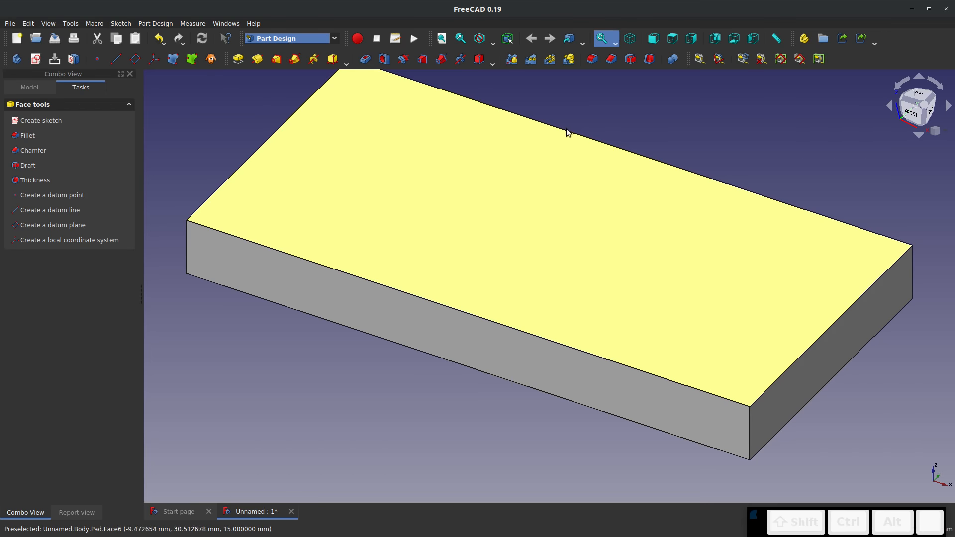
pyautogui.click(649, 60)
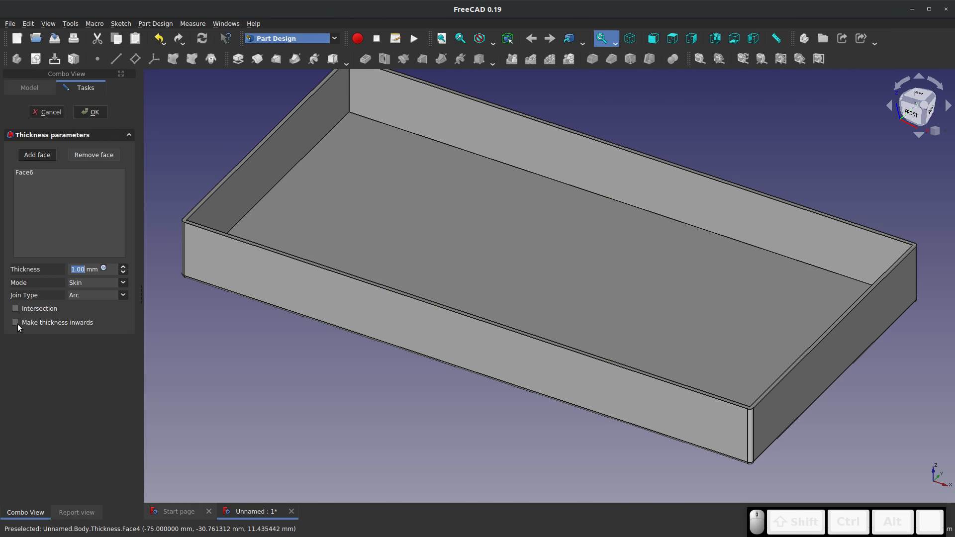
pyautogui.click(15, 322)
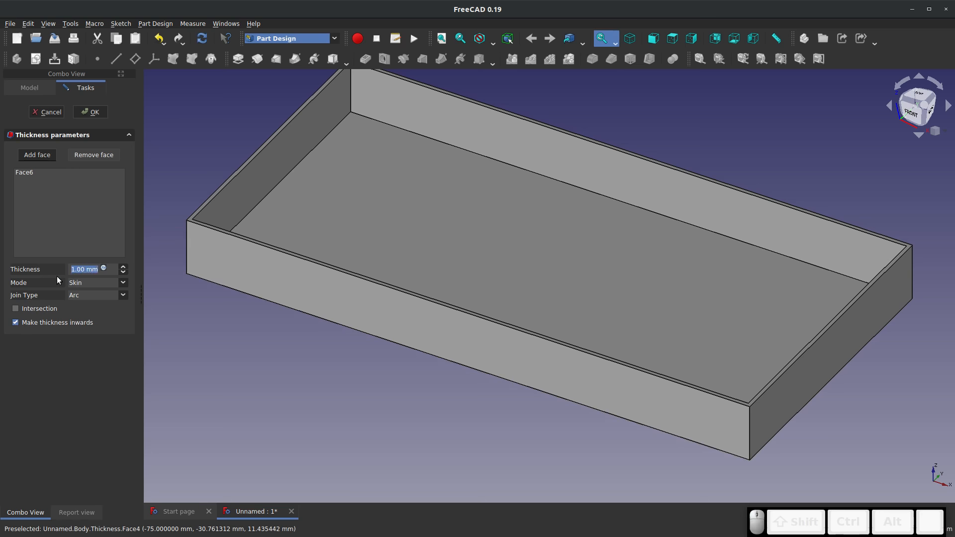
pyautogui.write('3')
pyautogui.click(91, 112)
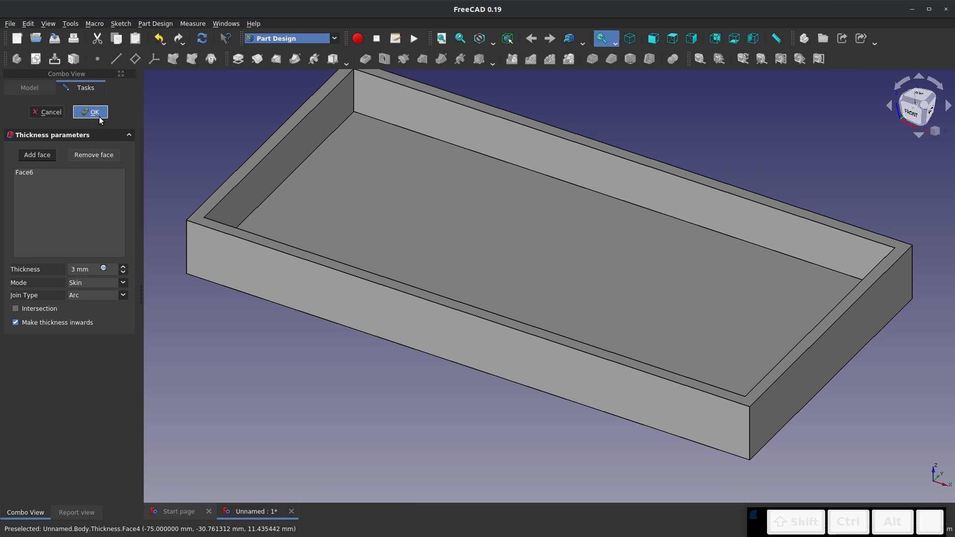
# Fillet the four inner vertical corner edges of the tray with an 11 mm radius
pyautogui.click(354, 98)
pyautogui.scroll(3, 354, 98)
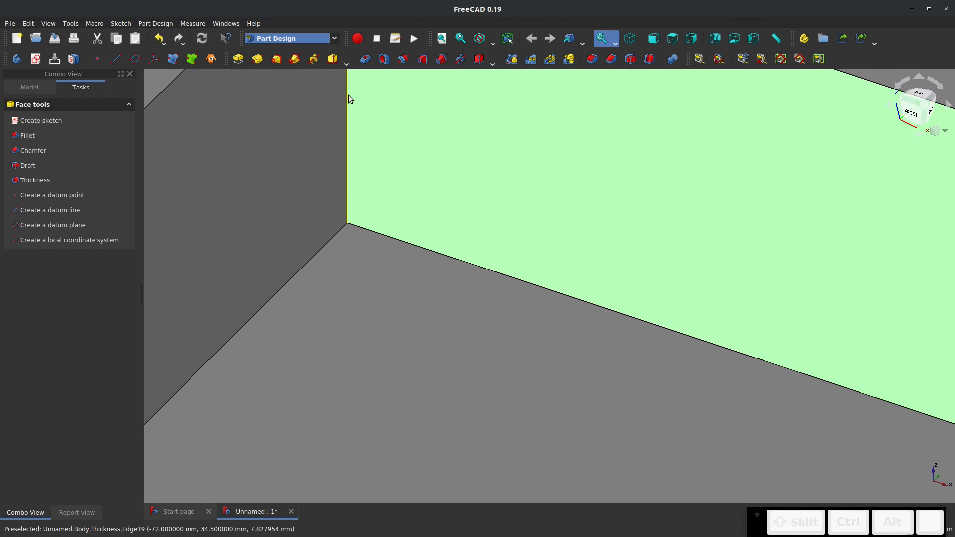
pyautogui.click(347, 96)
pyautogui.scroll(-10, 341, 141)
pyautogui.moveTo(472, 354); pyautogui.dragTo(626, 245, button='middle')
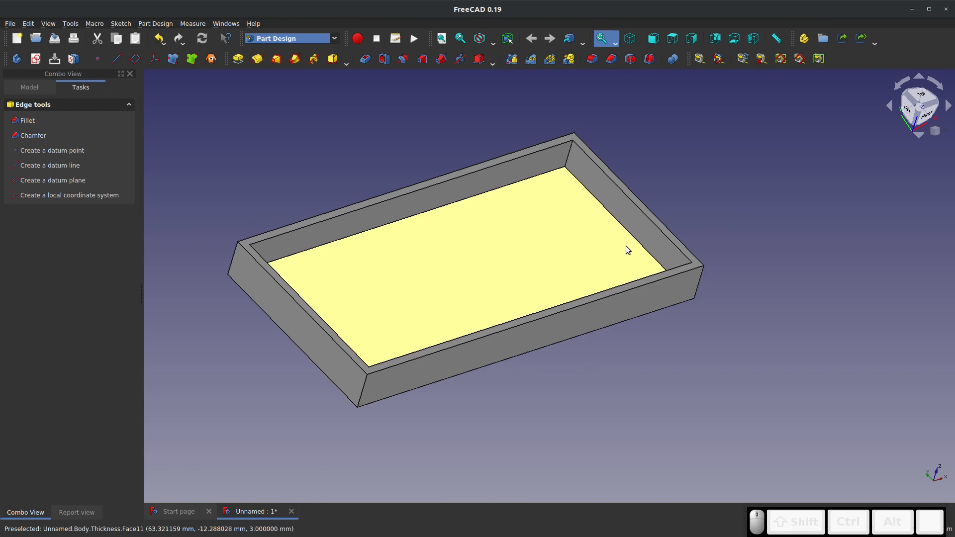
pyautogui.scroll(10, 579, 158)
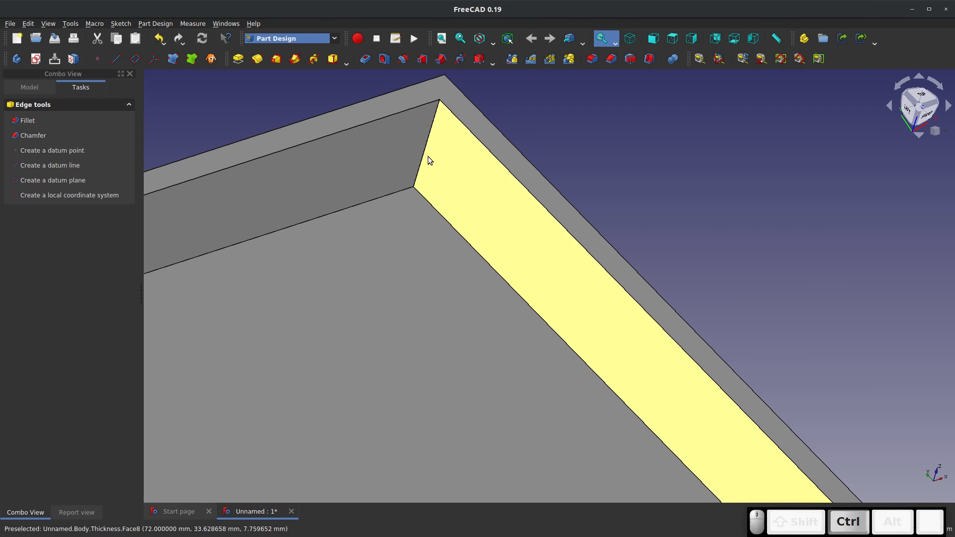
pyautogui.moveTo(424, 202); pyautogui.dragTo(560, 303, button='middle')
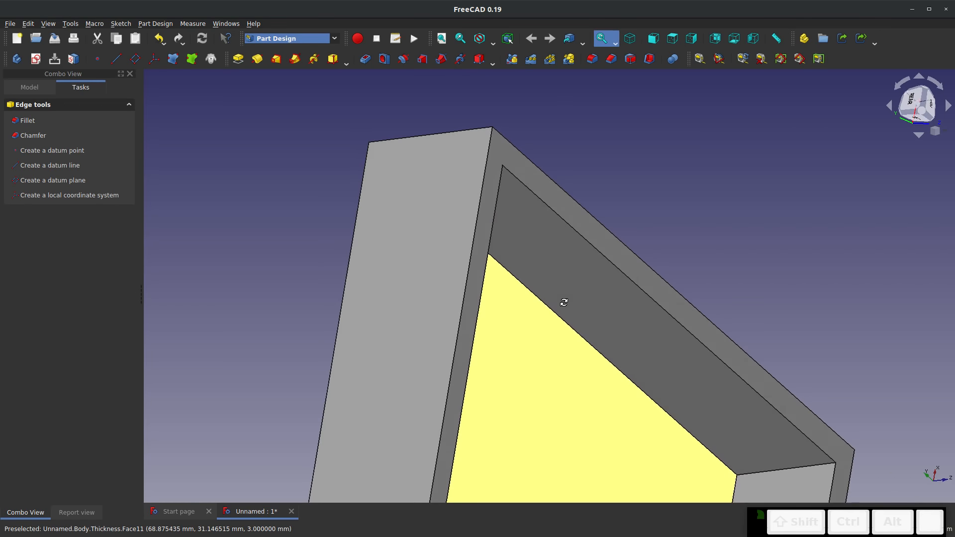
pyautogui.keyDown('ctrl'); pyautogui.click(806, 468); pyautogui.keyUp('ctrl')
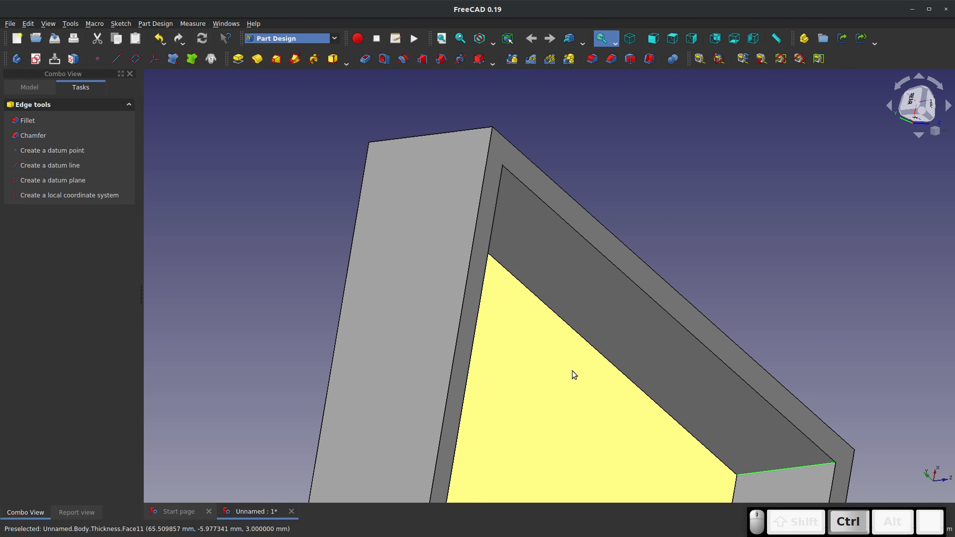
pyautogui.scroll(-12, 539, 323)
pyautogui.moveTo(540, 338); pyautogui.dragTo(492, 433, button='middle')
pyautogui.scroll(15, 545, 355)
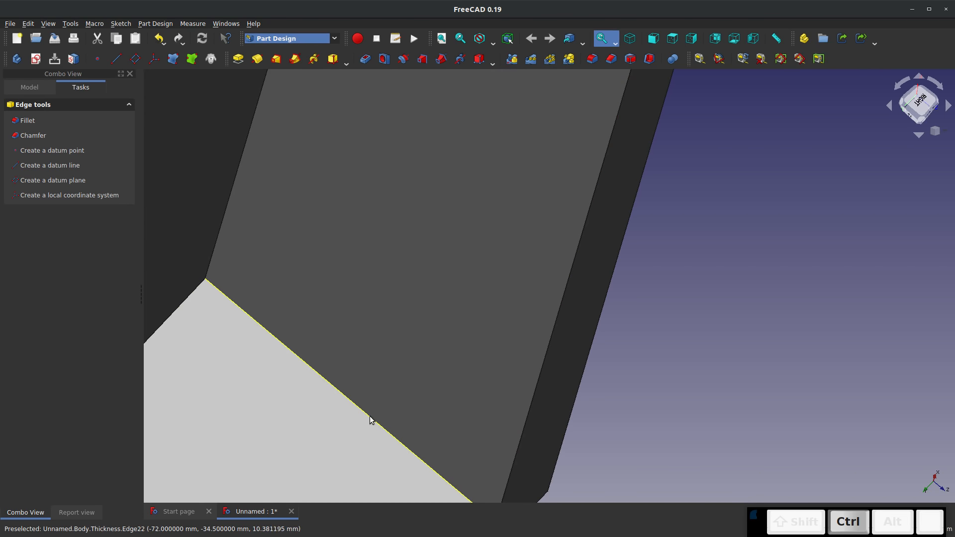
pyautogui.keyDown('ctrl'); pyautogui.click(369, 420); pyautogui.keyUp('ctrl')
pyautogui.scroll(-12, 369, 420)
pyautogui.click(592, 59)
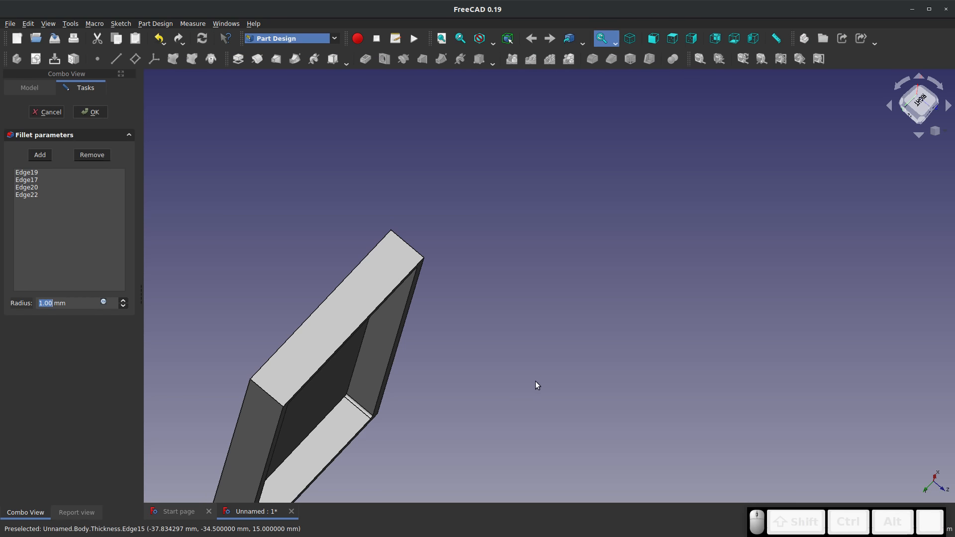
pyautogui.moveTo(536, 385); pyautogui.dragTo(108, 220, button='middle')
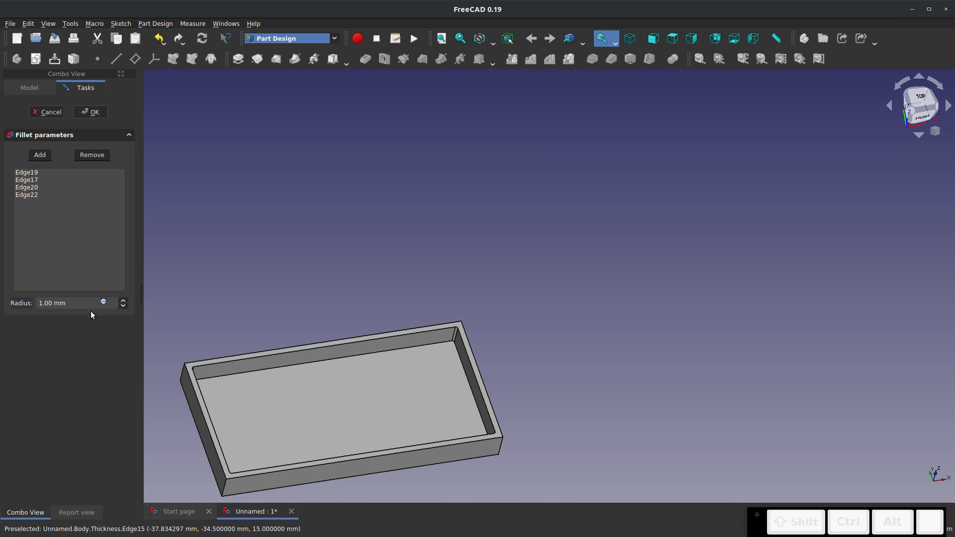
pyautogui.click(65, 303)
pyautogui.write('11')
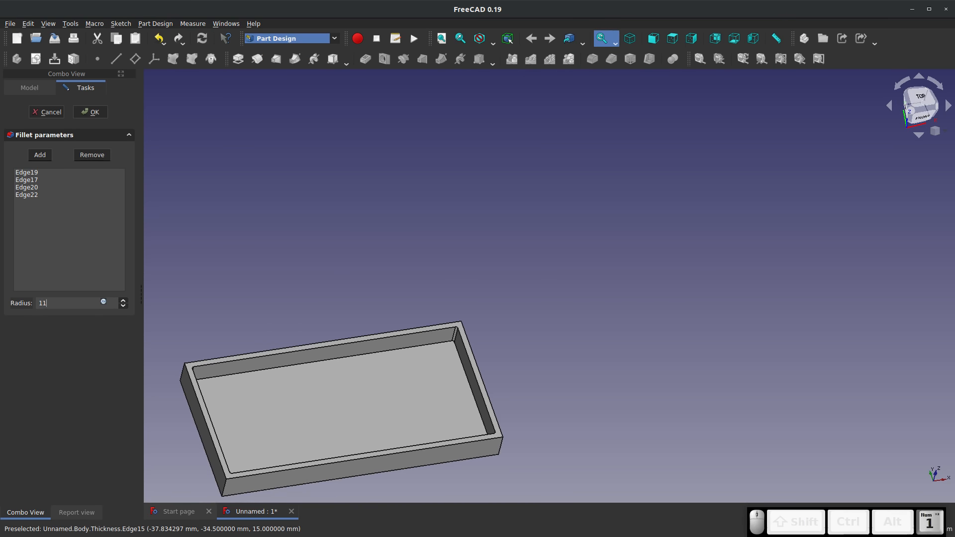
pyautogui.press('Return')
pyautogui.moveTo(332, 384); pyautogui.dragTo(335, 321, button='middle')
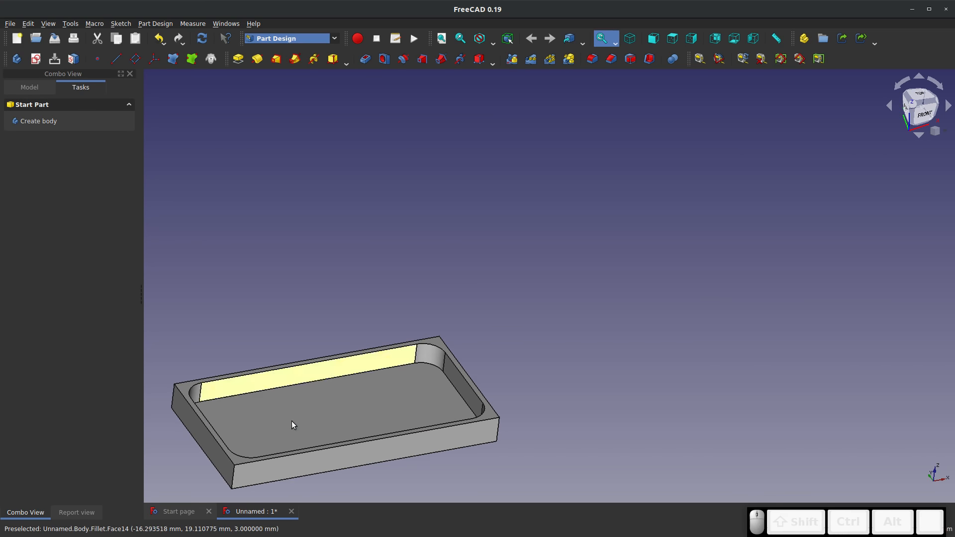
pyautogui.moveTo(292, 422); pyautogui.dragTo(452, 299, button='middle')
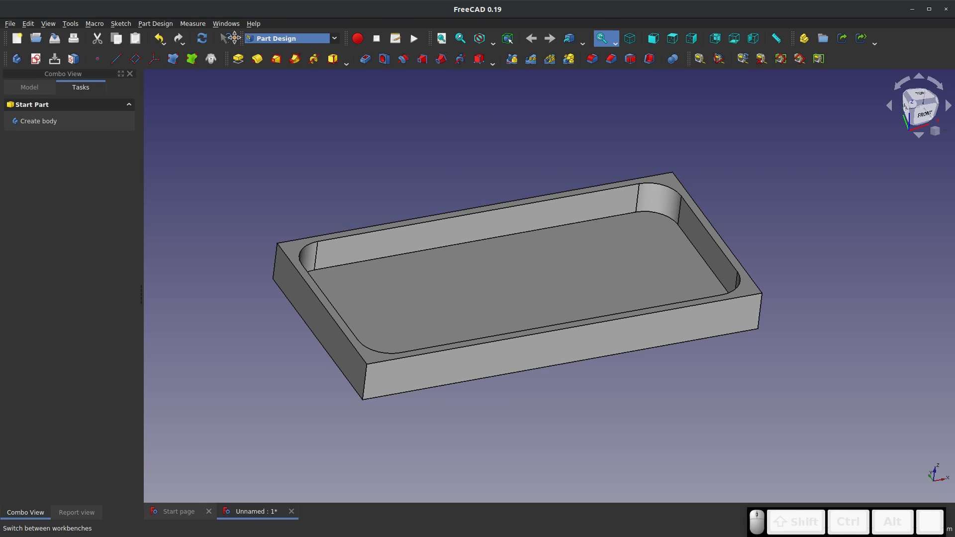
# Switch to the Path workbench and create a job for the body without a template
pyautogui.click(16, 59)
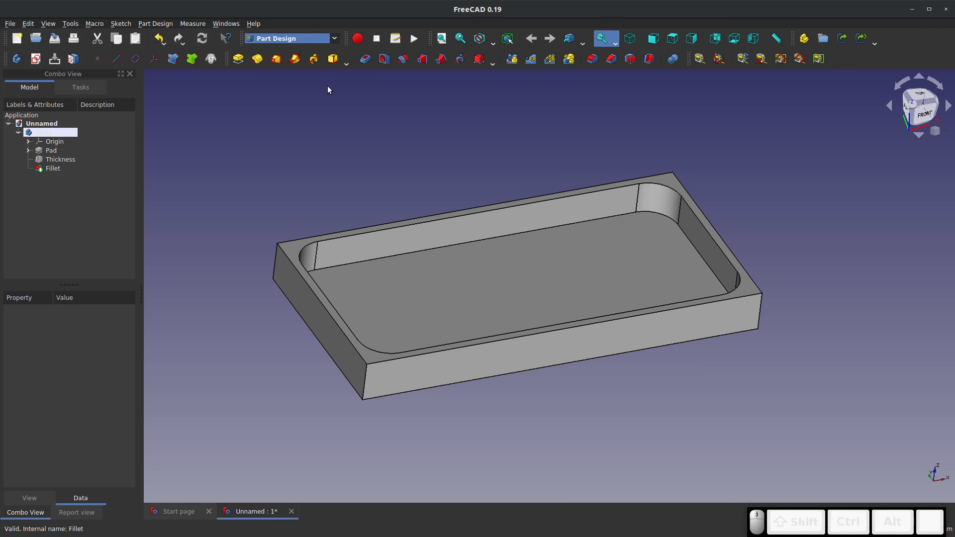
pyautogui.click(333, 38)
pyautogui.click(271, 239)
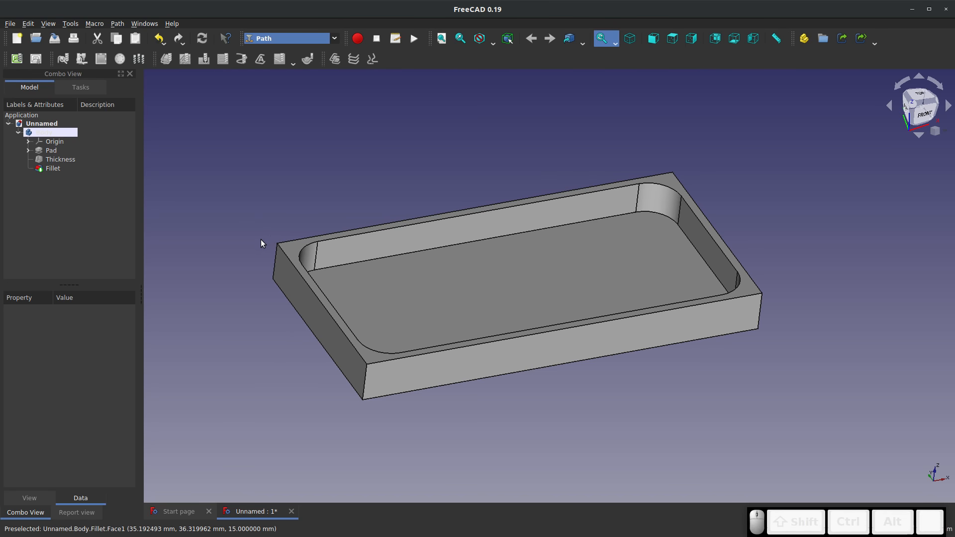
pyautogui.click(17, 60)
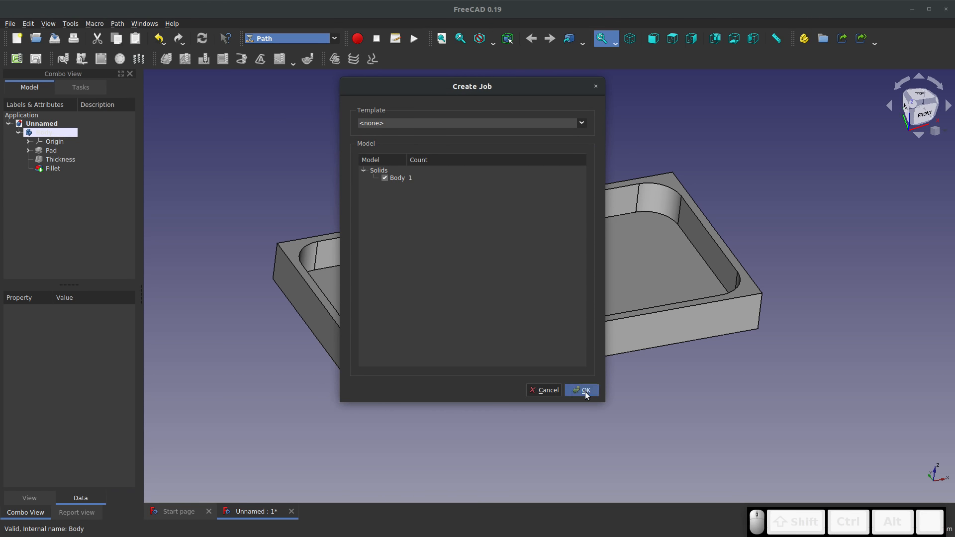
pyautogui.click(583, 390)
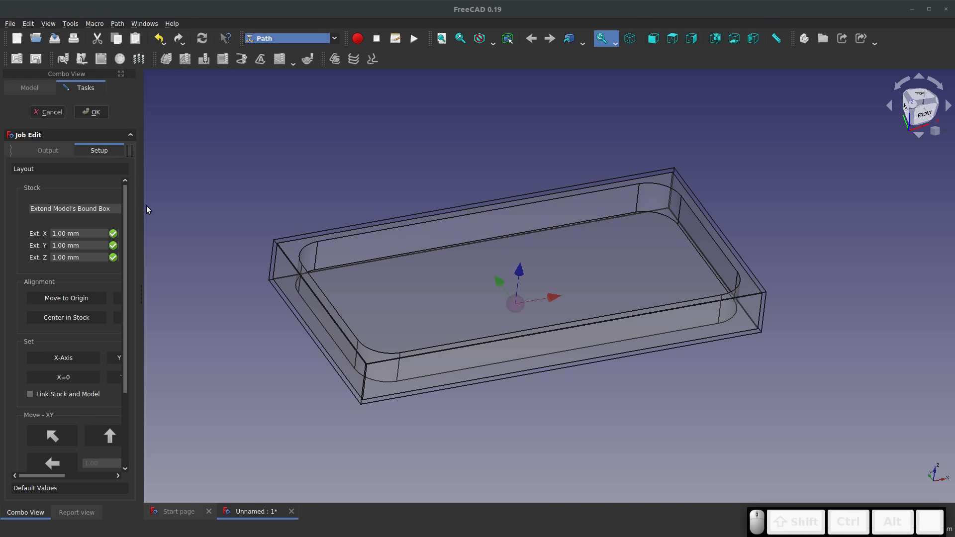
# Try extending the job's stock 100 mm above the model in Z, and set that extension back to 1 mm
pyautogui.moveTo(141, 237); pyautogui.dragTo(358, 240)
pyautogui.moveTo(819, 215); pyautogui.dragTo(838, 149, button='middle')
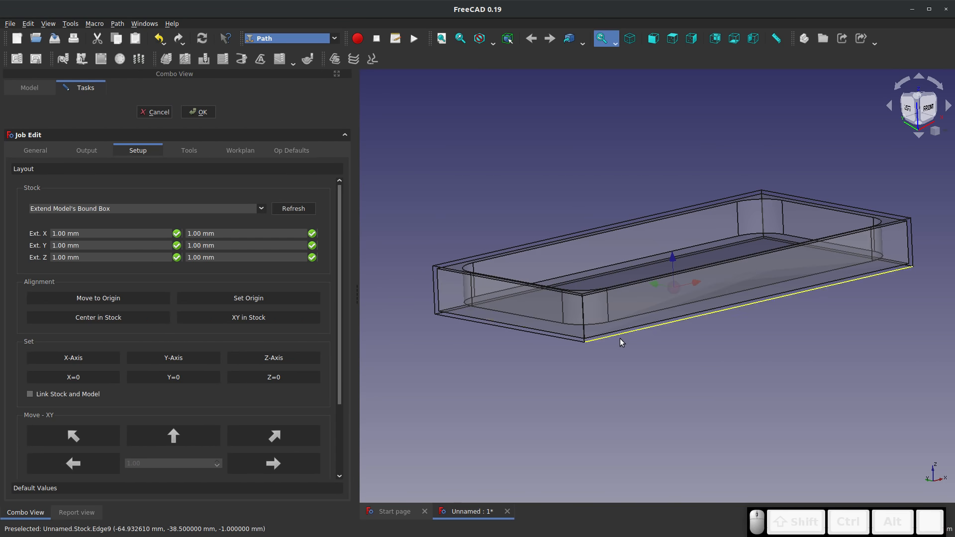
pyautogui.scroll(5, 635, 199)
pyautogui.scroll(2, 634, 199)
pyautogui.moveTo(580, 282)
pyautogui.mouseDown(button='middle')
pyautogui.moveTo(575, 263)
pyautogui.moveTo(597, 277)
pyautogui.mouseUp(button='middle')
pyautogui.scroll(-8, 593, 260)
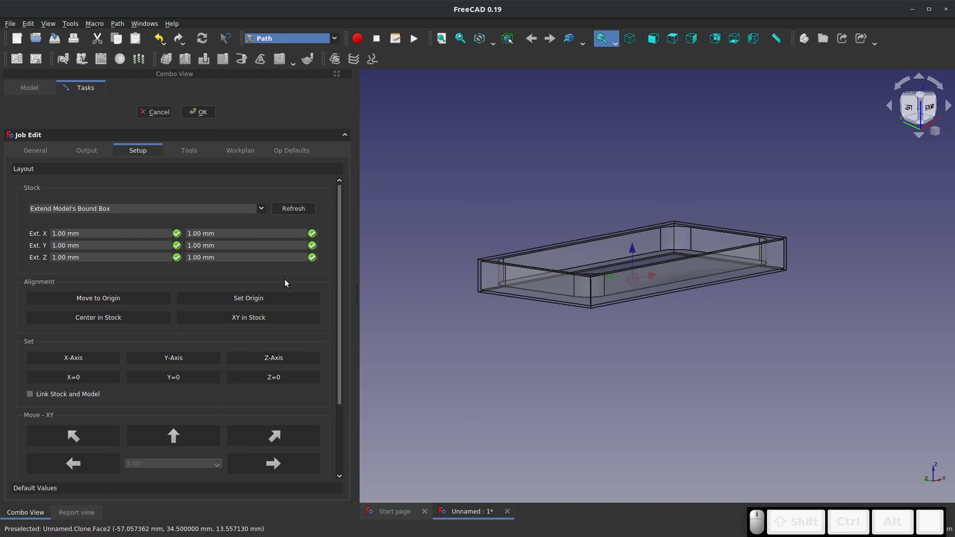
pyautogui.tripleClick(226, 259)
pyautogui.write('100')
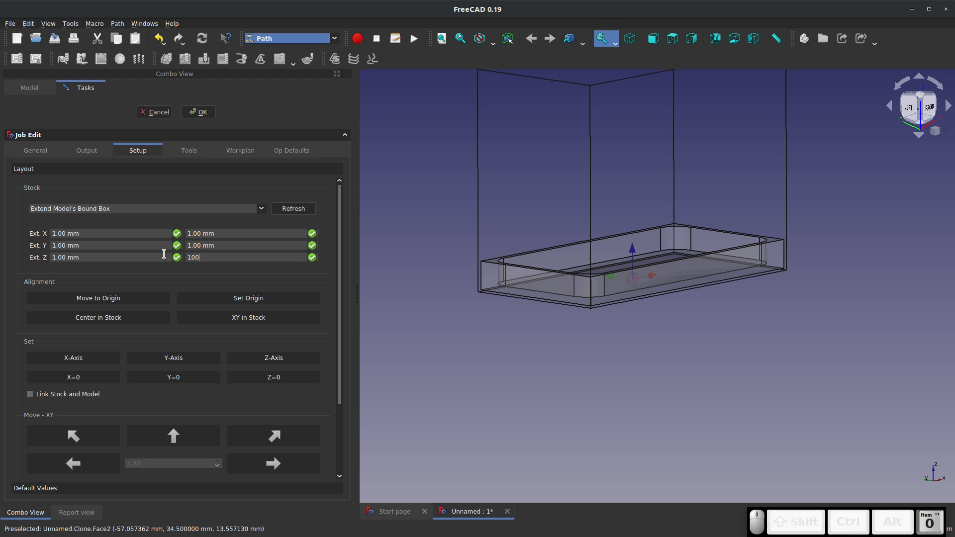
pyautogui.scroll(-2, 452, 341)
pyautogui.scroll(2, 538, 168)
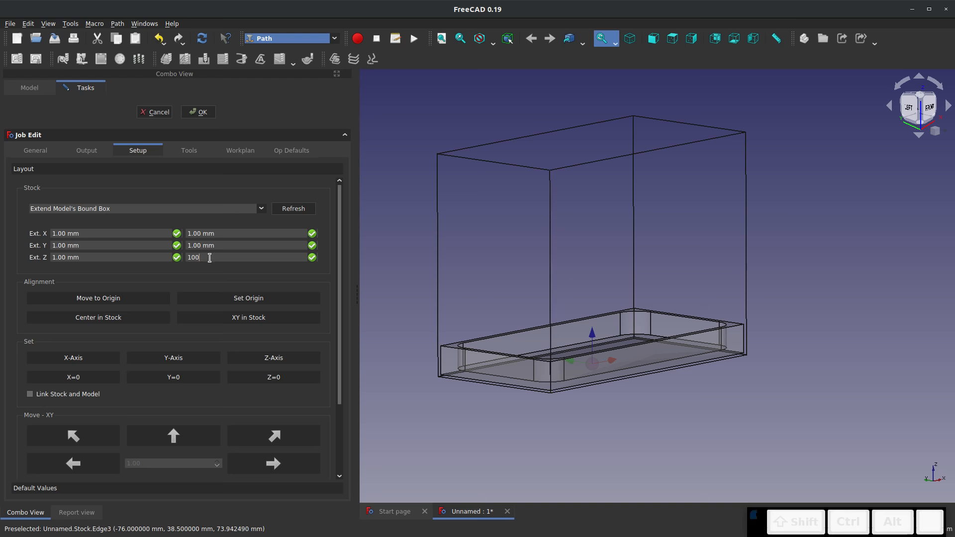
pyautogui.moveTo(241, 259); pyautogui.dragTo(51, 246)
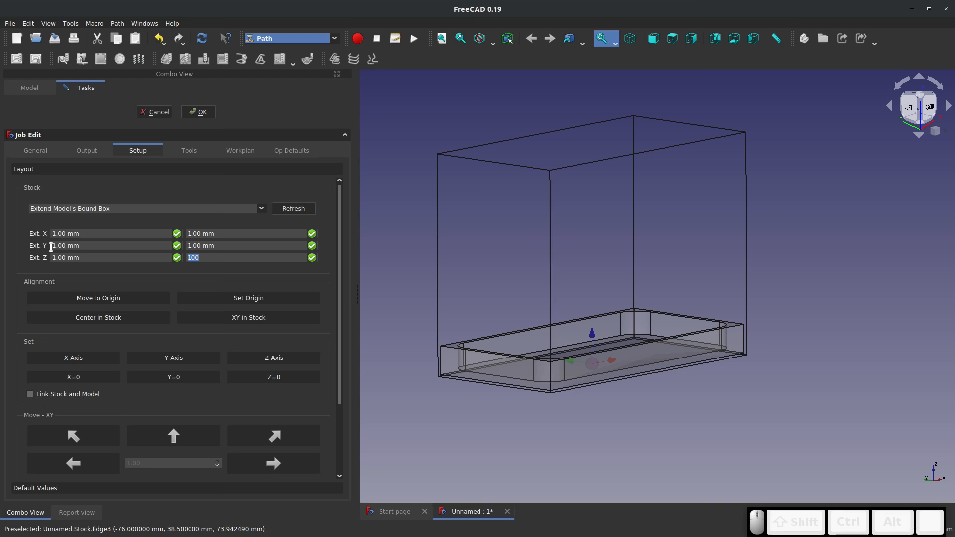
pyautogui.write('1')
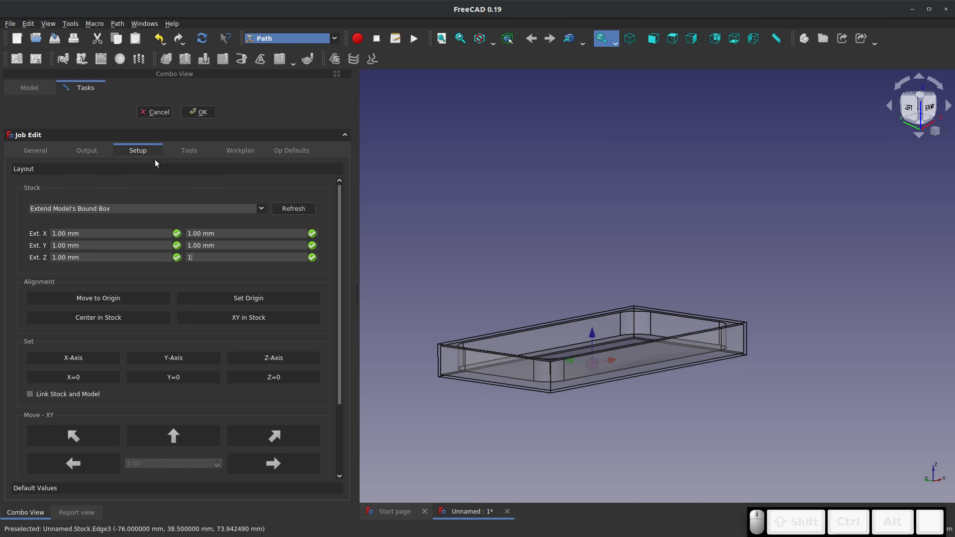
# Accept the job setup with the stock extending the model's bounding box by 1 mm
pyautogui.click(198, 112)
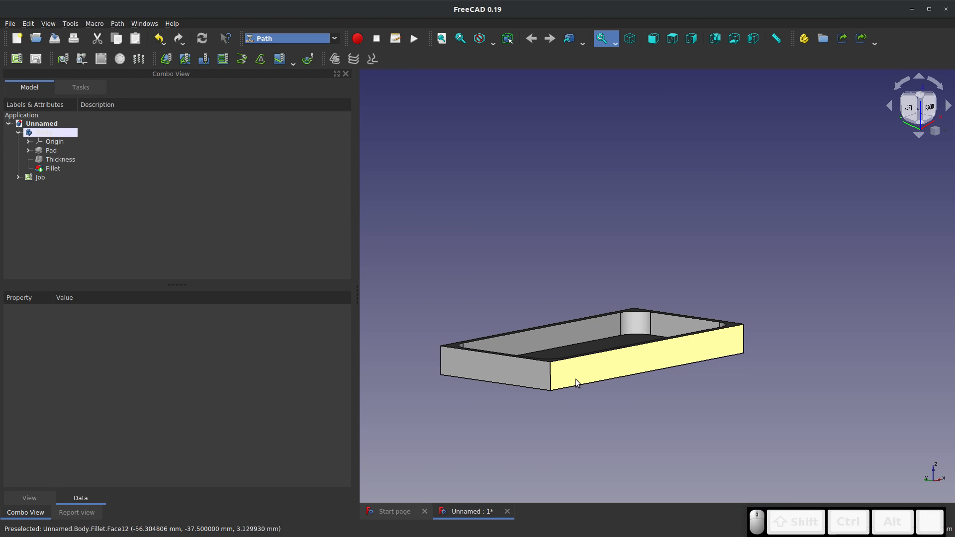
pyautogui.moveTo(575, 379); pyautogui.dragTo(466, 383, button='middle')
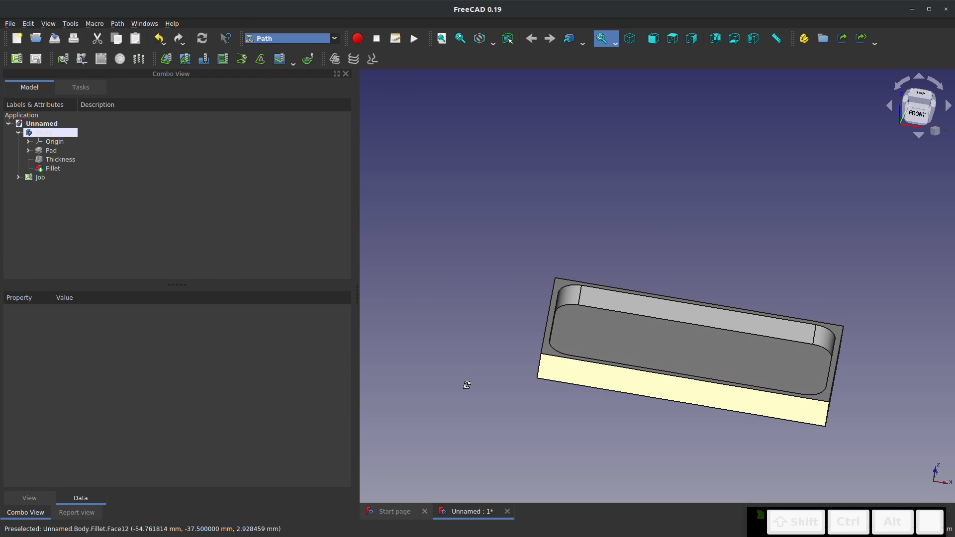
pyautogui.rightClick(512, 285)
pyautogui.moveTo(512, 284); pyautogui.dragTo(488, 282, button='middle')
pyautogui.middleClick(489, 282)
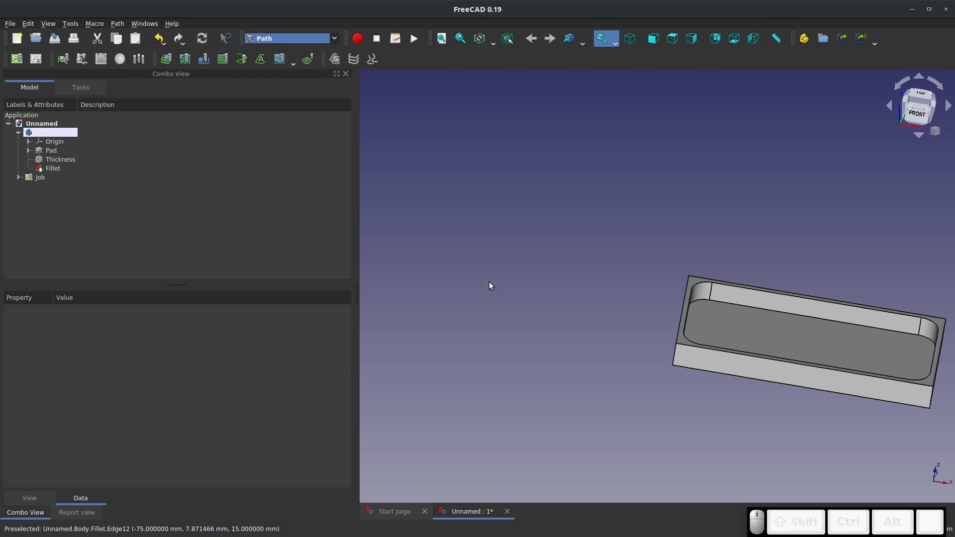
pyautogui.moveTo(701, 298); pyautogui.dragTo(594, 288, button='middle')
pyautogui.scroll(2, 594, 288)
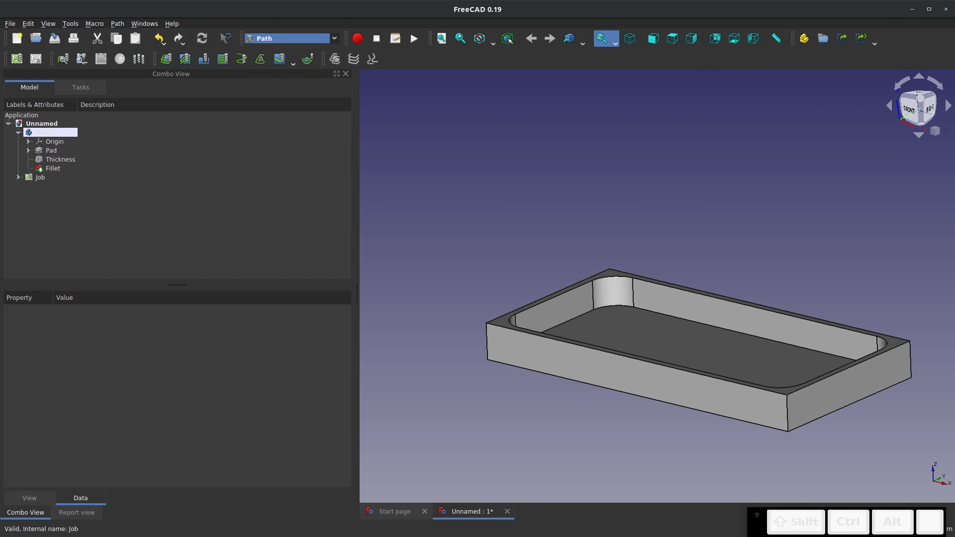
# Open the Endmill tool bit of the job's default tool controller for editing
pyautogui.click(17, 177)
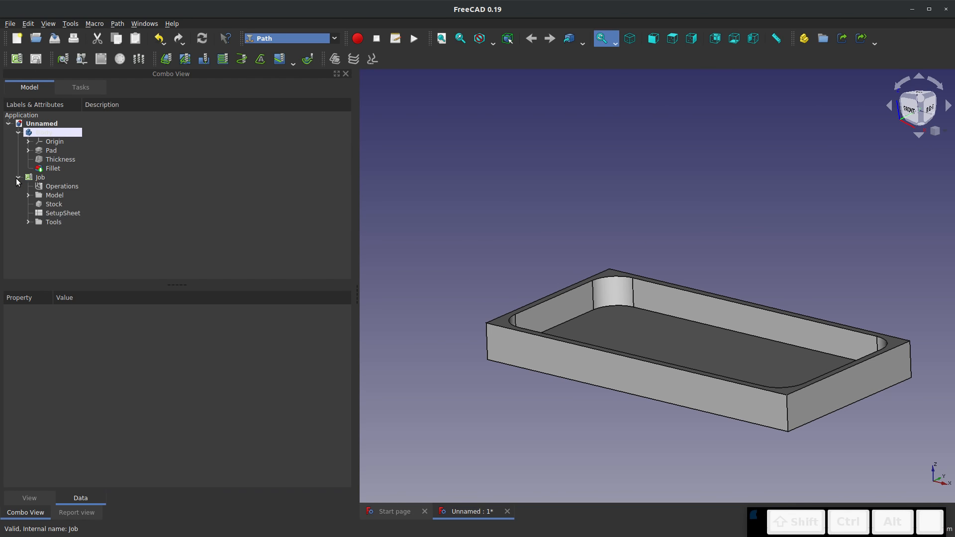
pyautogui.click(50, 223)
pyautogui.click(29, 222)
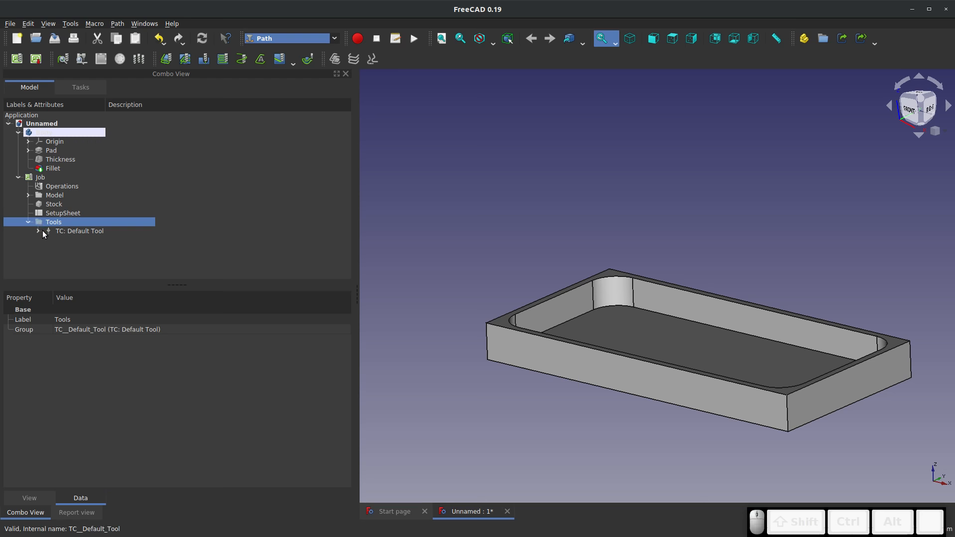
pyautogui.click(43, 230)
pyautogui.click(77, 241)
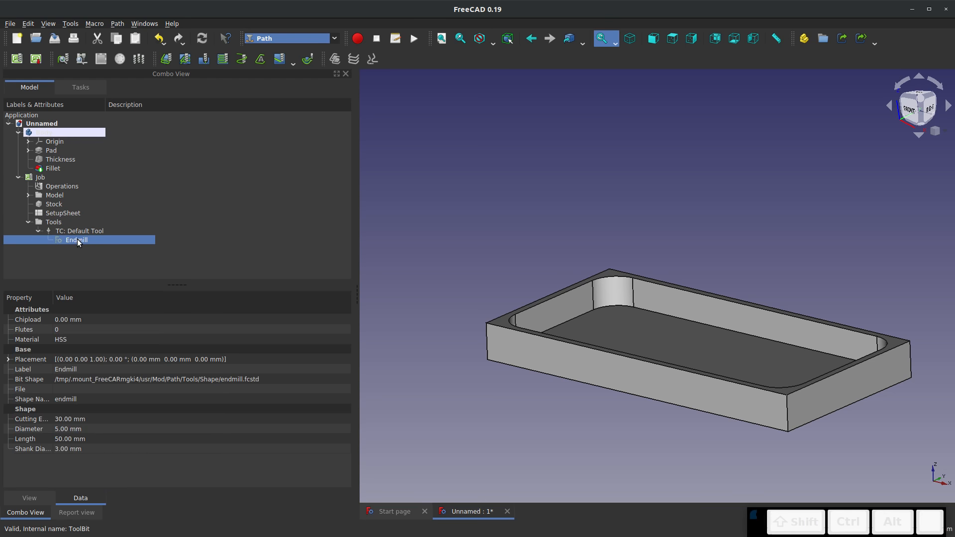
pyautogui.doubleClick(77, 241)
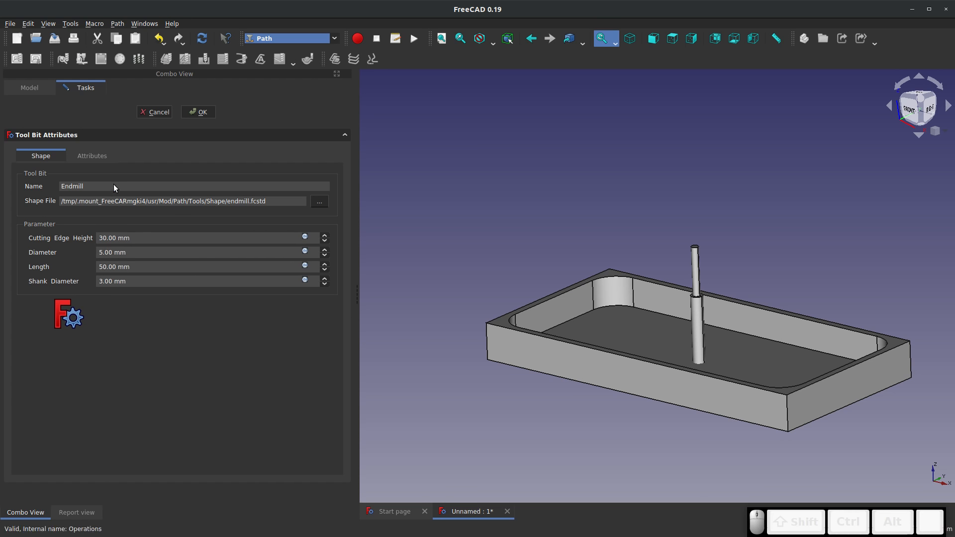
# Try setting the end mill's flute count to 2 and then to 4
pyautogui.click(96, 157)
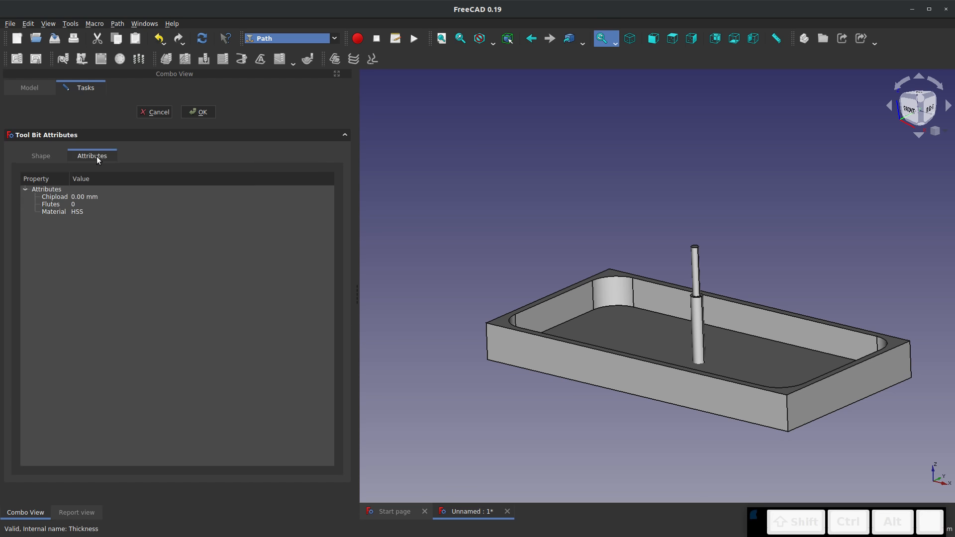
pyautogui.click(71, 204)
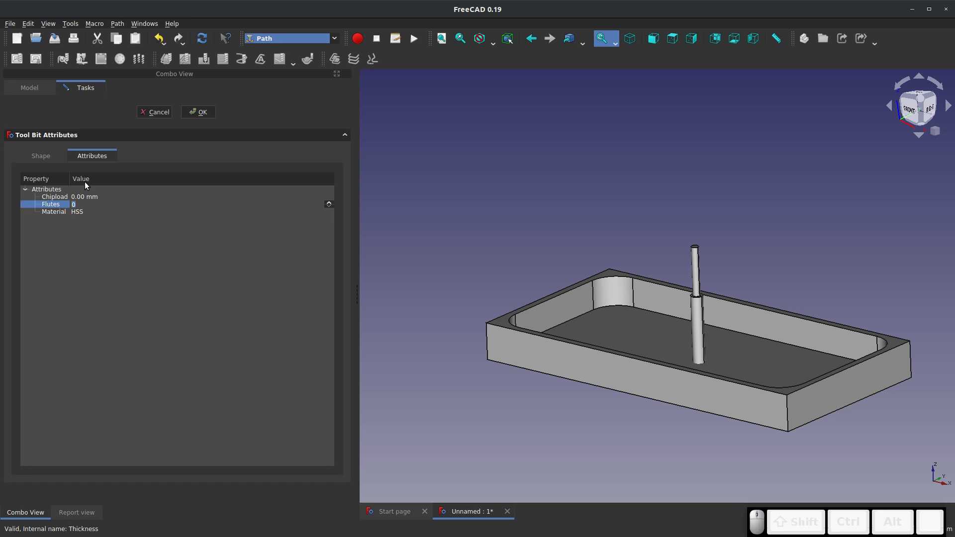
pyautogui.click(69, 222)
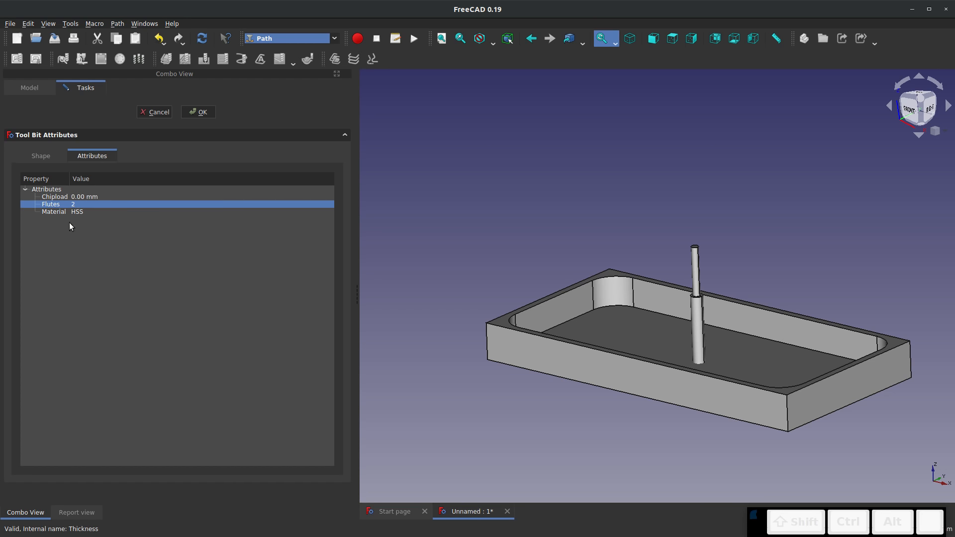
pyautogui.click(74, 201)
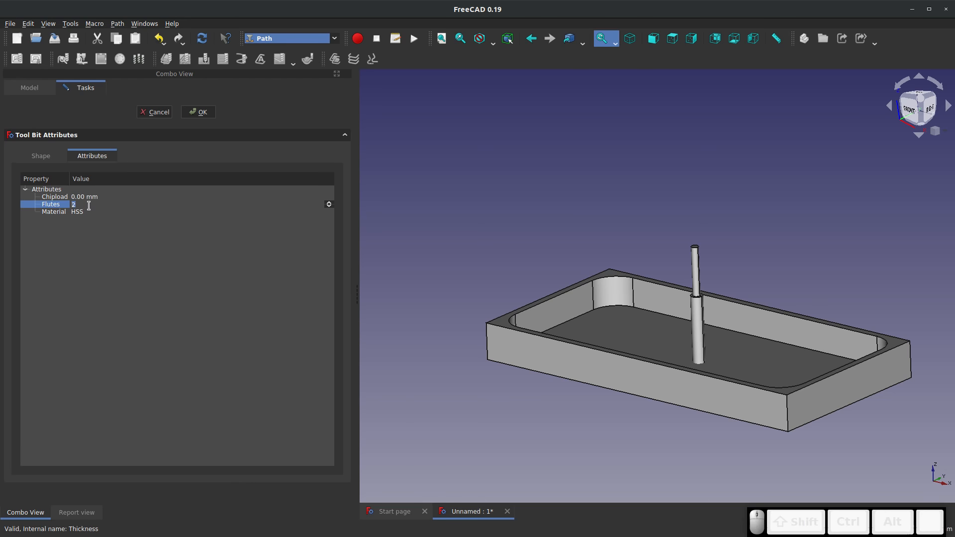
pyautogui.write('4')
pyautogui.click(90, 302)
# Browse the available tool shape files without choosing one, and discard the tool bit edits
pyautogui.click(28, 157)
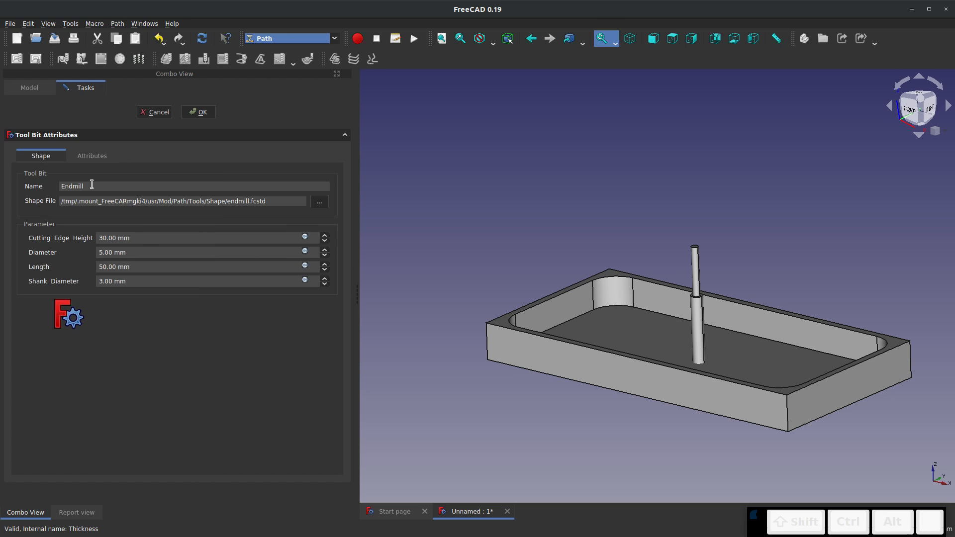
pyautogui.click(320, 201)
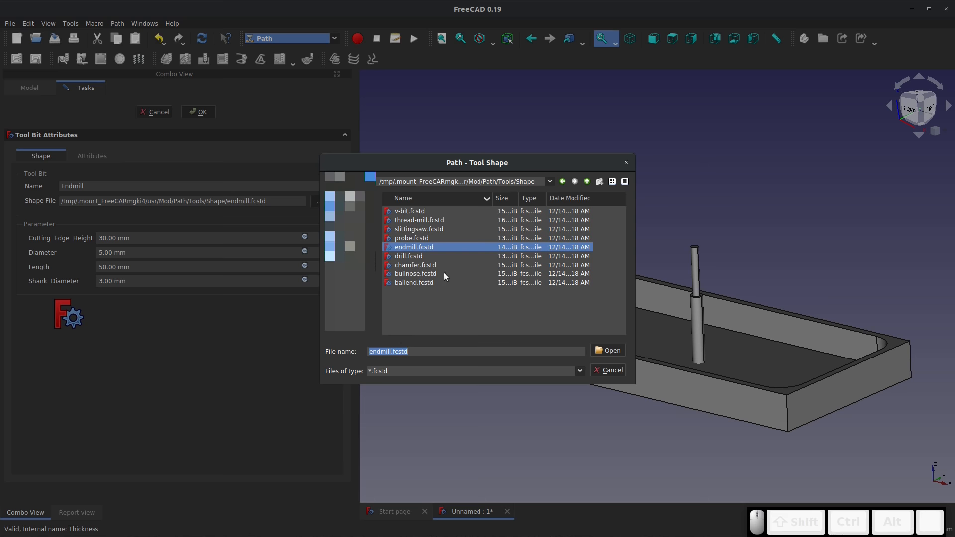
pyautogui.click(608, 370)
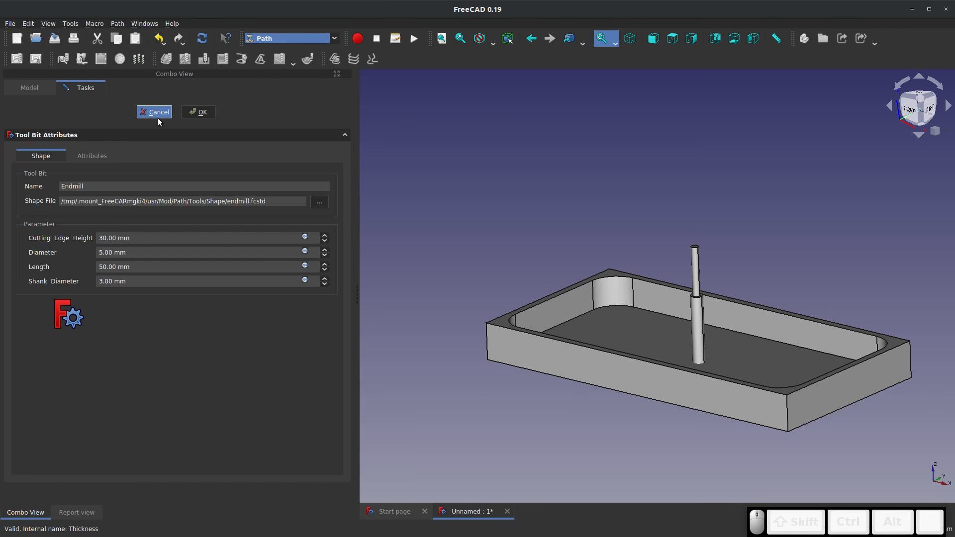
pyautogui.click(157, 114)
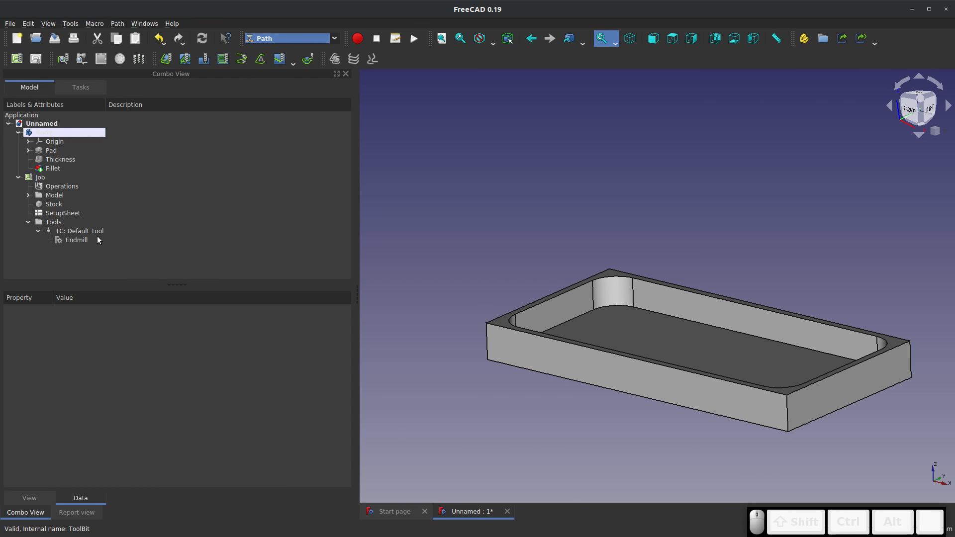
pyautogui.click(80, 242)
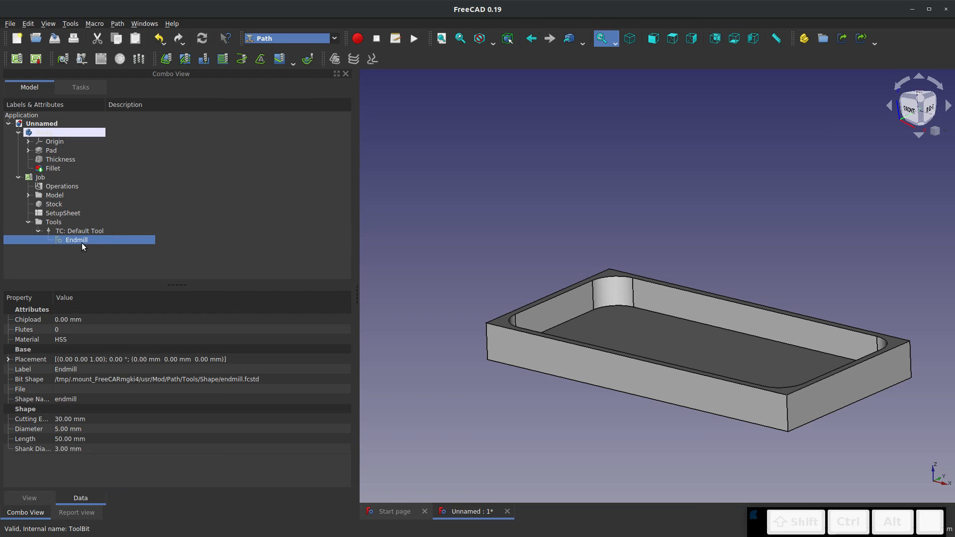
# Add a face milling operation on the tray's top rim face using the default tool and settings, and accept it
pyautogui.click(58, 188)
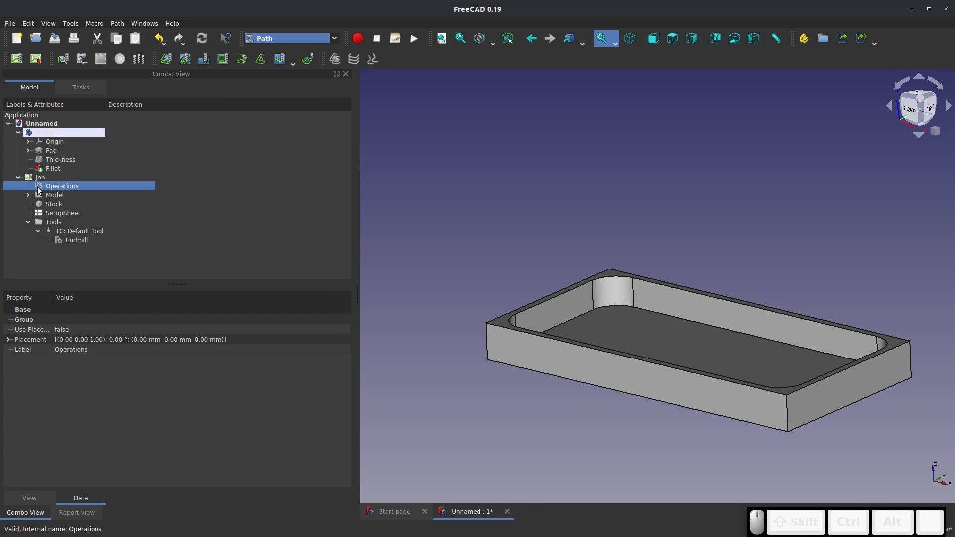
pyautogui.click(503, 323)
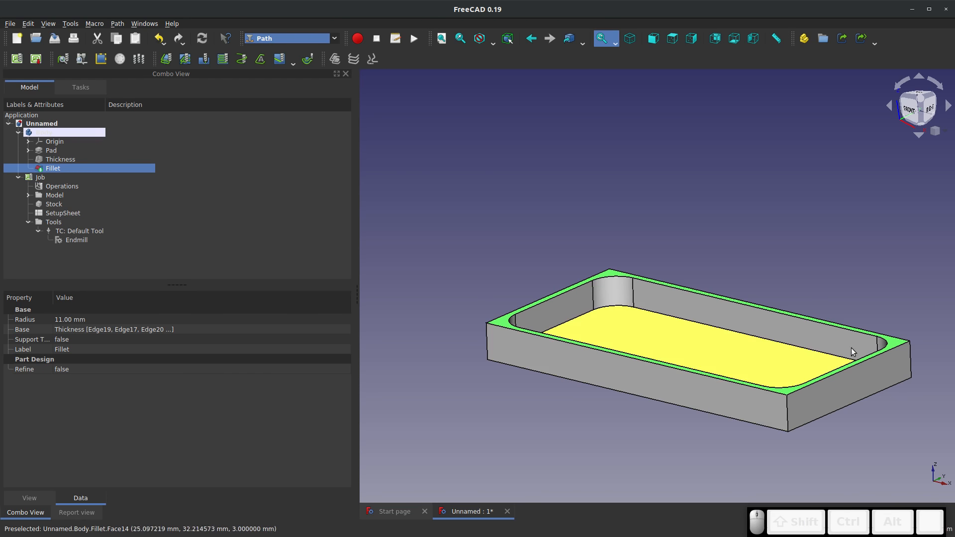
pyautogui.scroll(-2, 487, 291)
pyautogui.scroll(3, 589, 294)
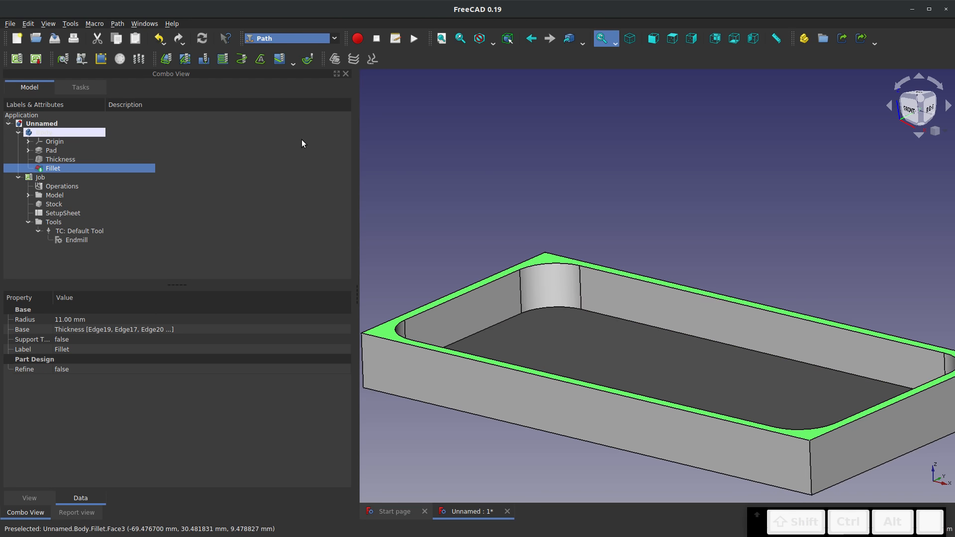
pyautogui.click(224, 61)
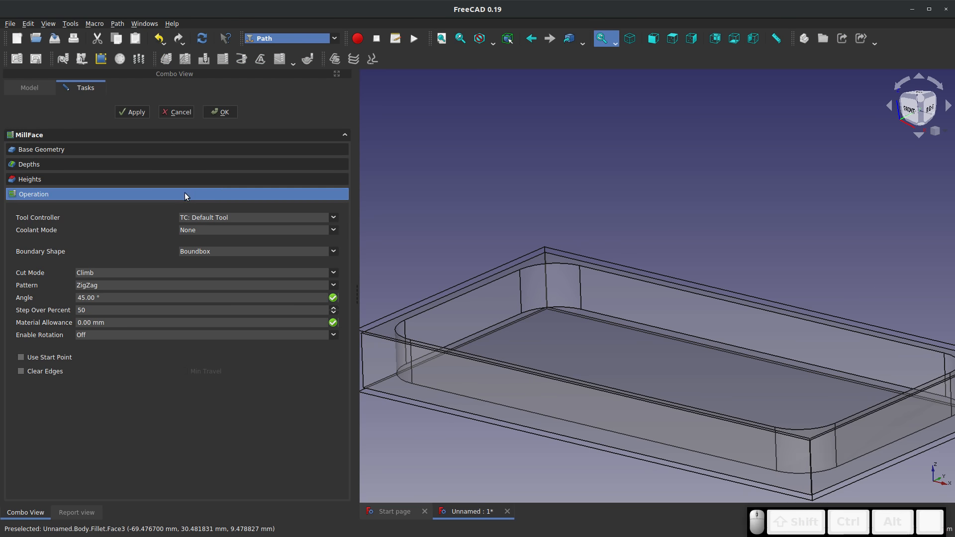
pyautogui.click(30, 133)
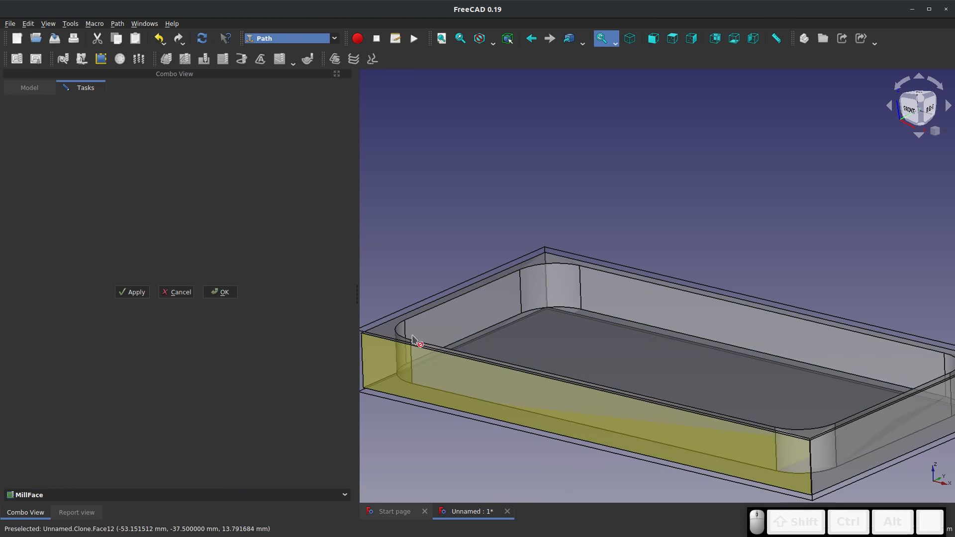
pyautogui.click(388, 333)
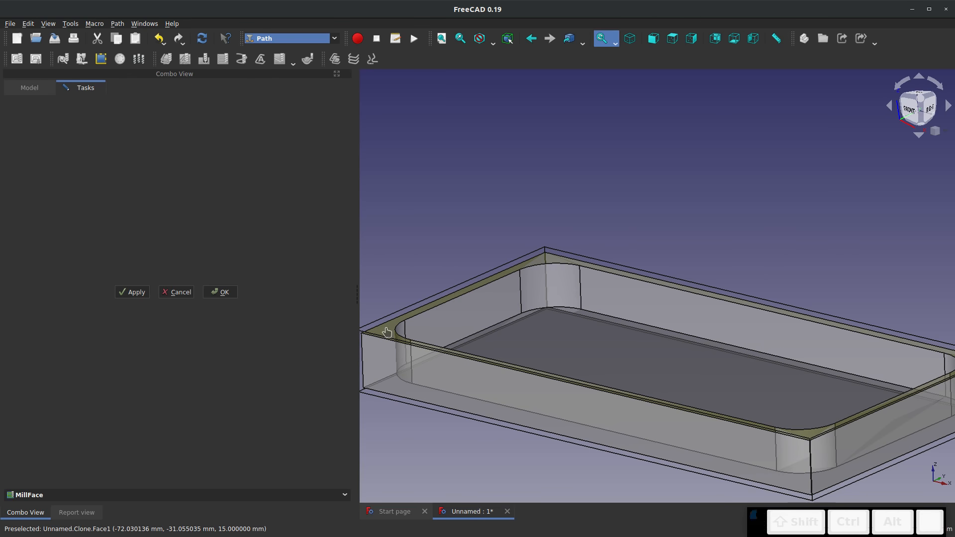
pyautogui.click(139, 293)
pyautogui.click(223, 292)
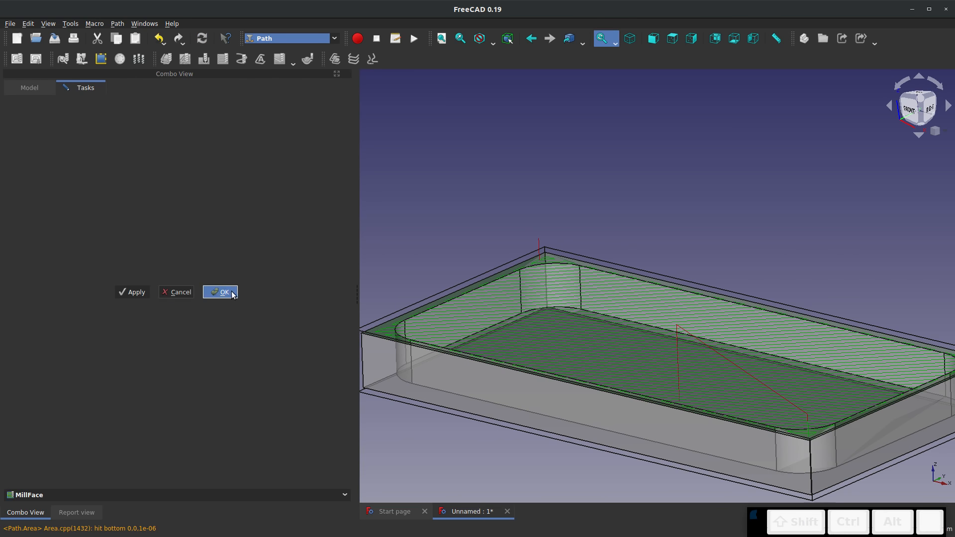
# Examine the generated facing toolpath over the tray from several views
pyautogui.scroll(-2, 380, 281)
pyautogui.scroll(4, 435, 321)
pyautogui.moveTo(625, 298); pyautogui.dragTo(637, 314, button='middle')
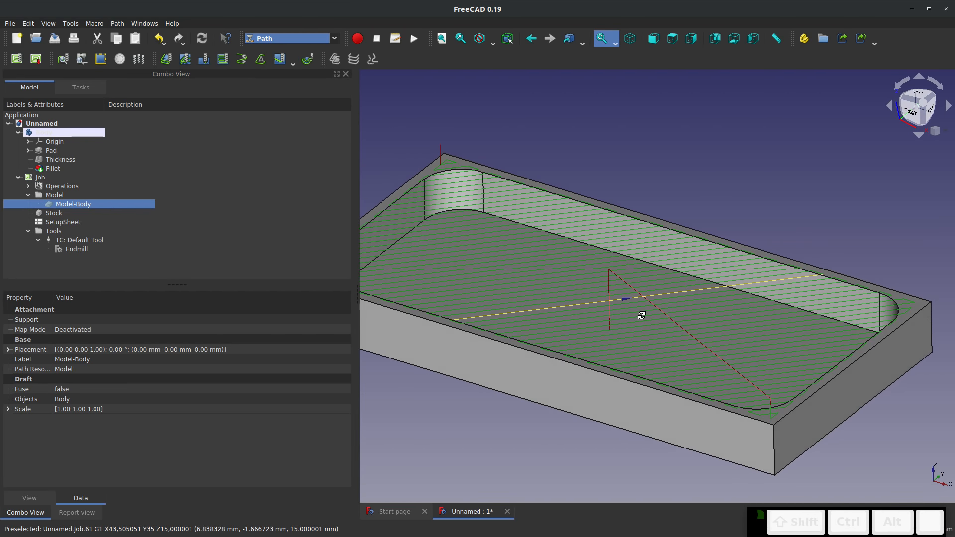
pyautogui.moveTo(484, 246); pyautogui.dragTo(616, 211, button='middle')
pyautogui.scroll(-1, 580, 210)
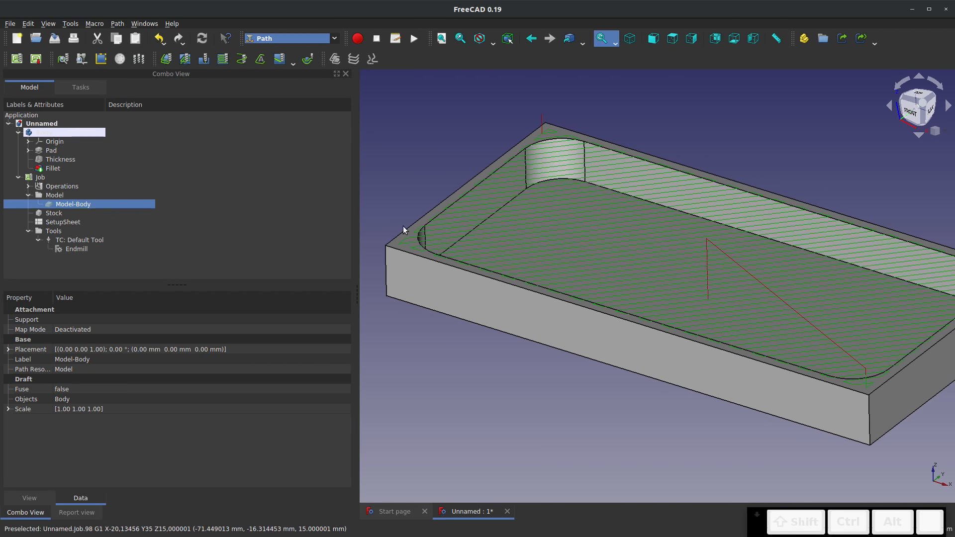
pyautogui.scroll(-3, 592, 244)
pyautogui.scroll(4, 712, 234)
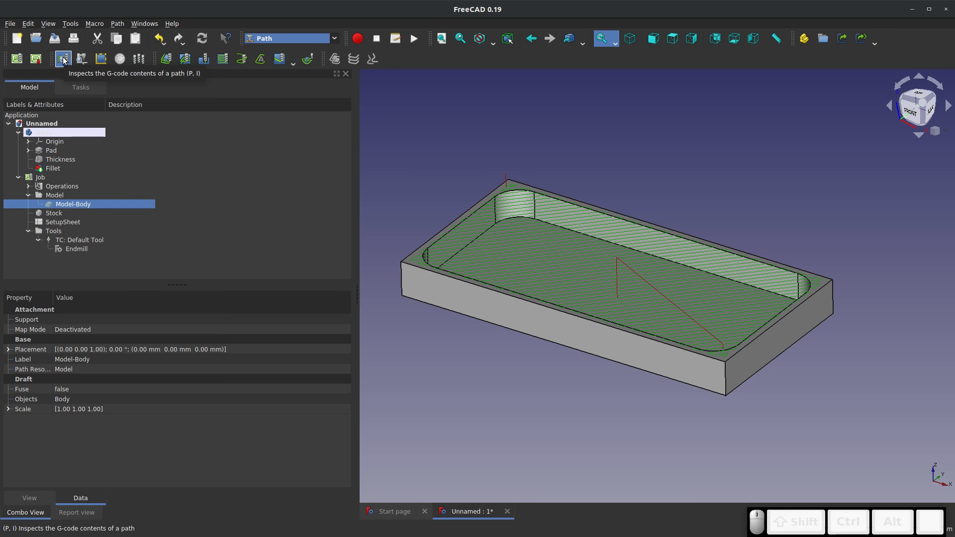
# Simulate the job's face milling operation, inspect the cut along the stock's edges, and close the simulator without keeping the result
pyautogui.click(82, 60)
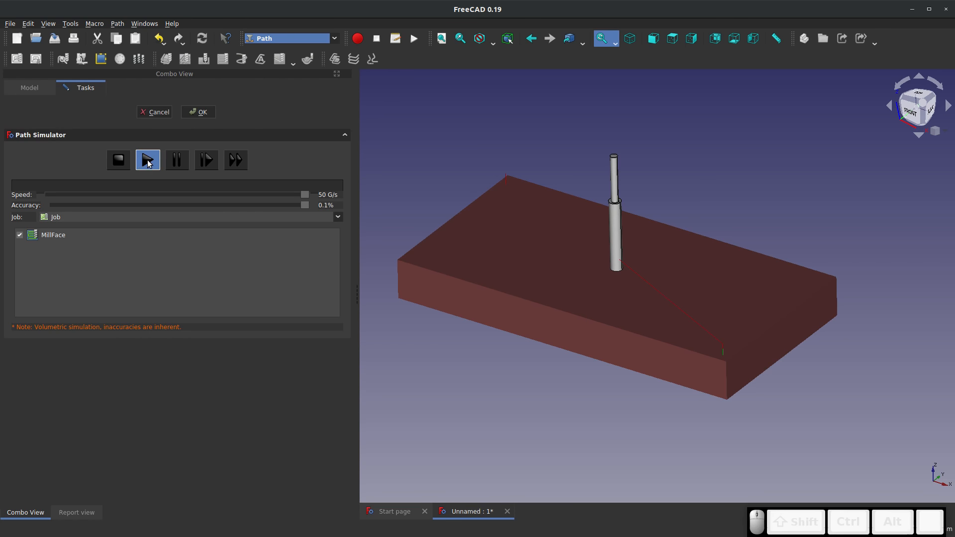
pyautogui.click(148, 160)
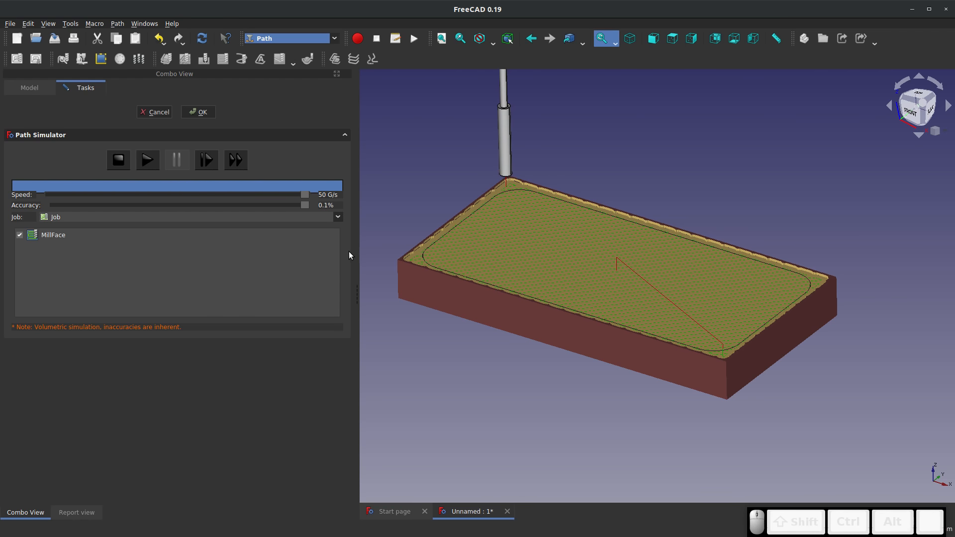
pyautogui.scroll(6, 416, 249)
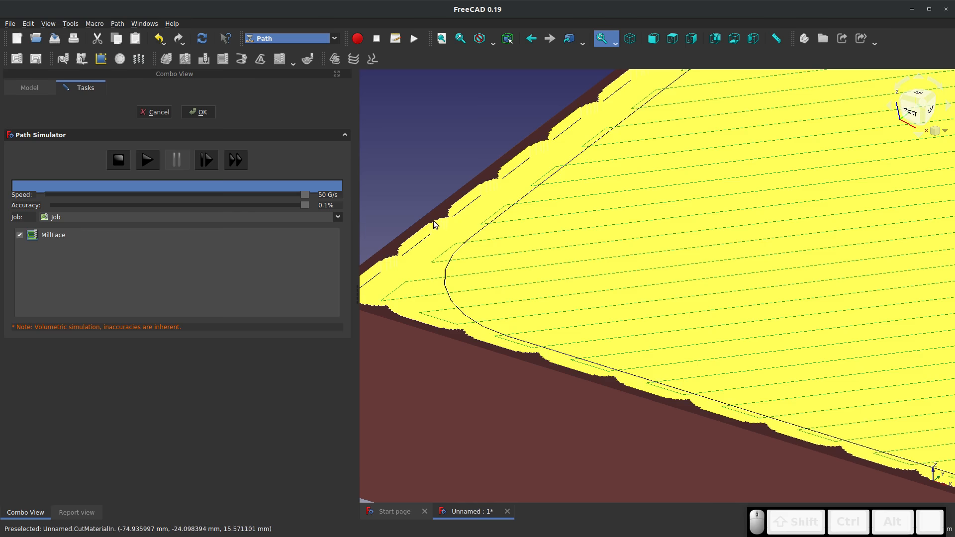
pyautogui.scroll(-6, 470, 177)
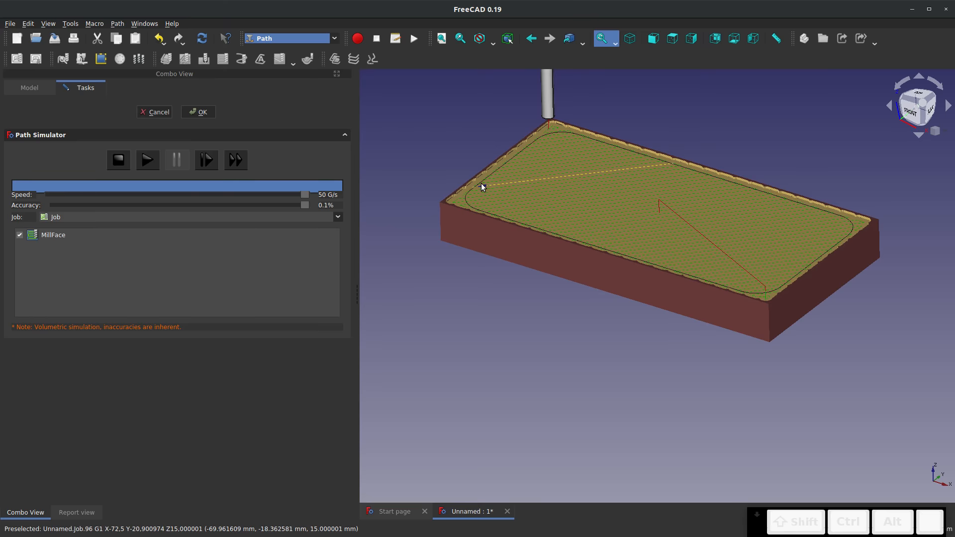
pyautogui.scroll(3, 801, 146)
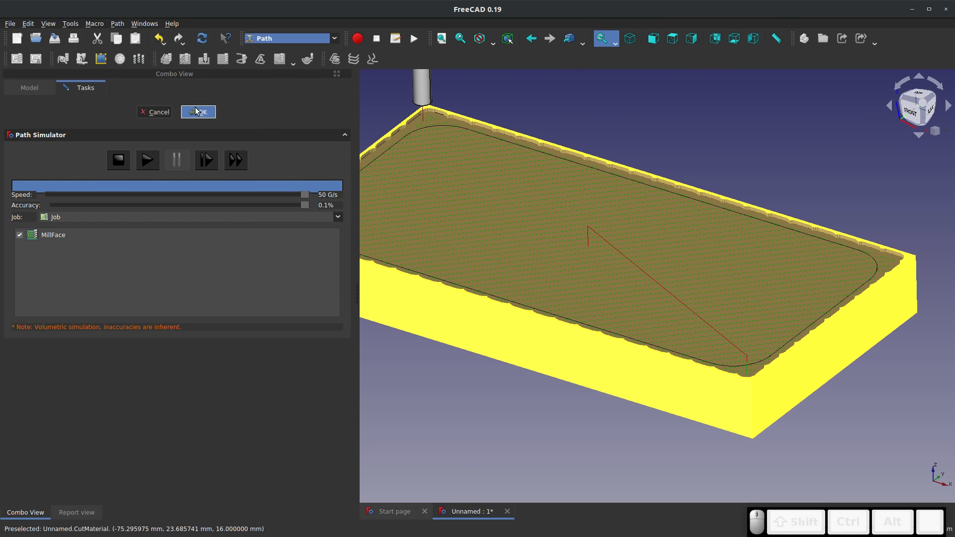
pyautogui.click(156, 112)
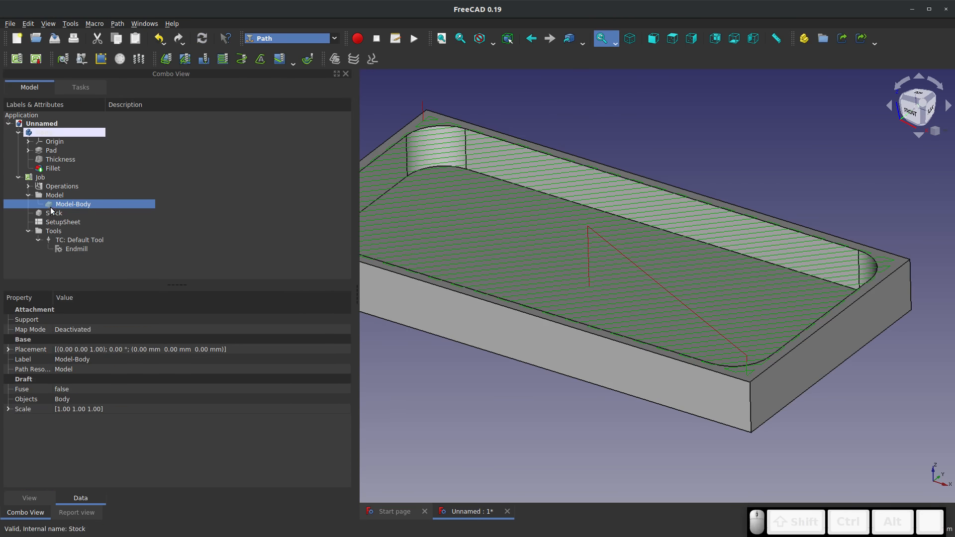
# Set the face milling operation's offset pattern to Offset and recompute the document
pyautogui.click(28, 186)
pyautogui.click(69, 195)
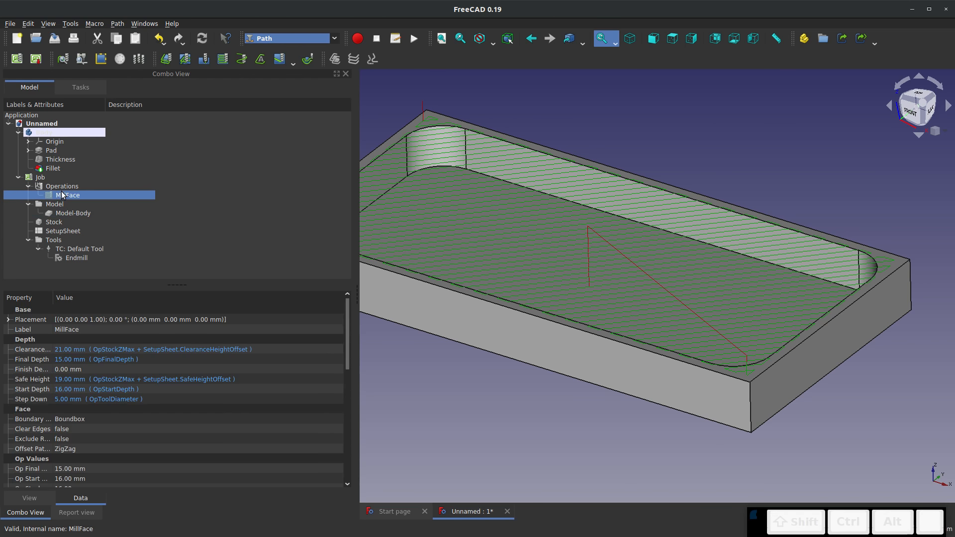
pyautogui.scroll(-2, 123, 417)
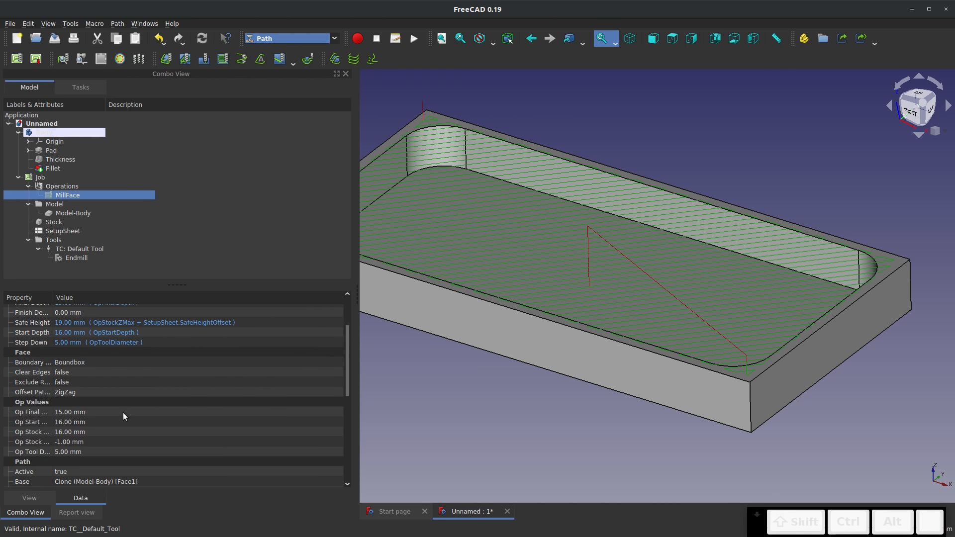
pyautogui.click(88, 388)
pyautogui.click(89, 388)
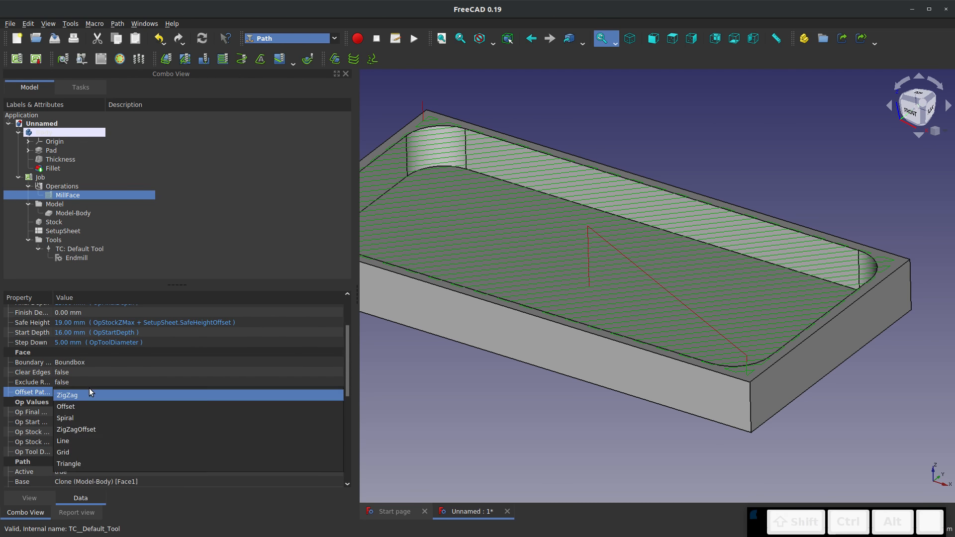
pyautogui.click(88, 403)
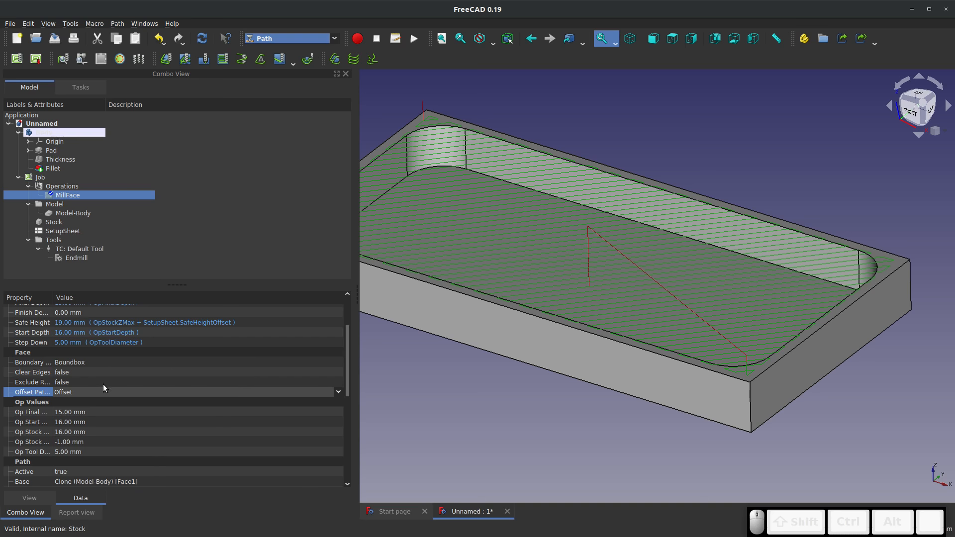
pyautogui.scroll(-1, 103, 384)
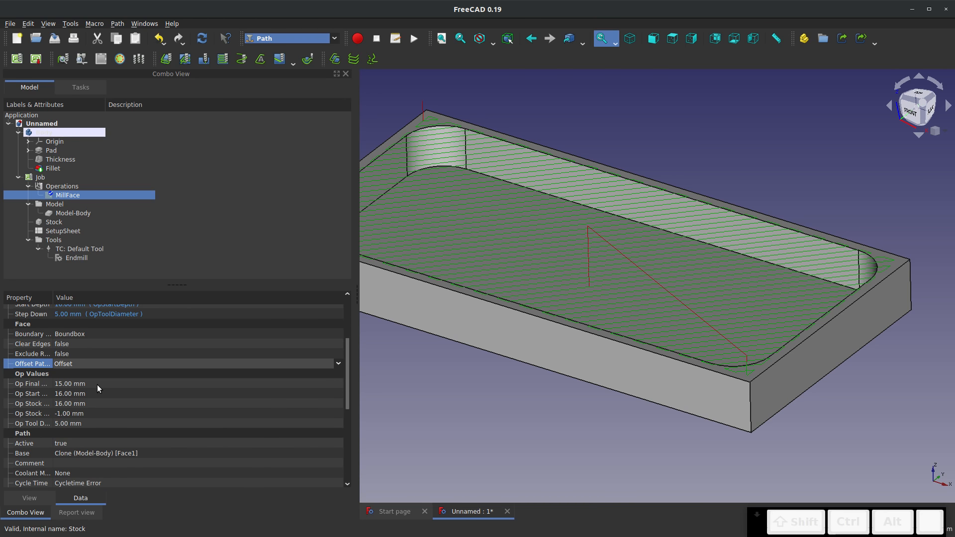
pyautogui.click(202, 40)
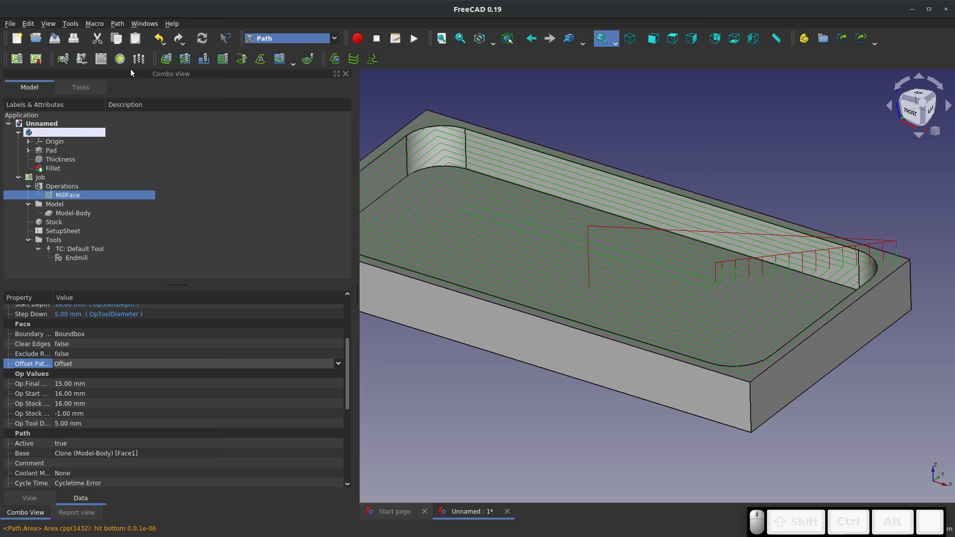
# Simulate the face milling operation with its Offset pattern and close the simulator without keeping the result
pyautogui.click(77, 63)
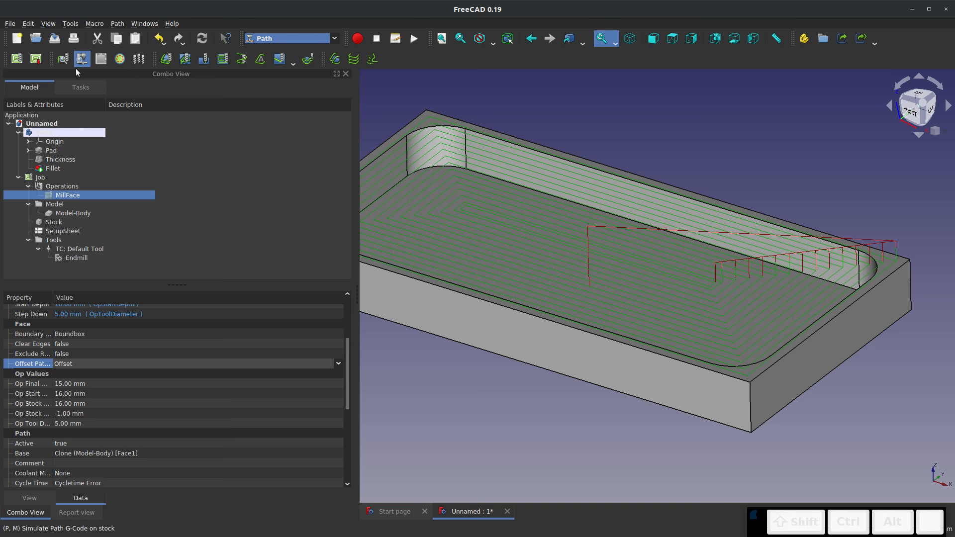
pyautogui.click(151, 159)
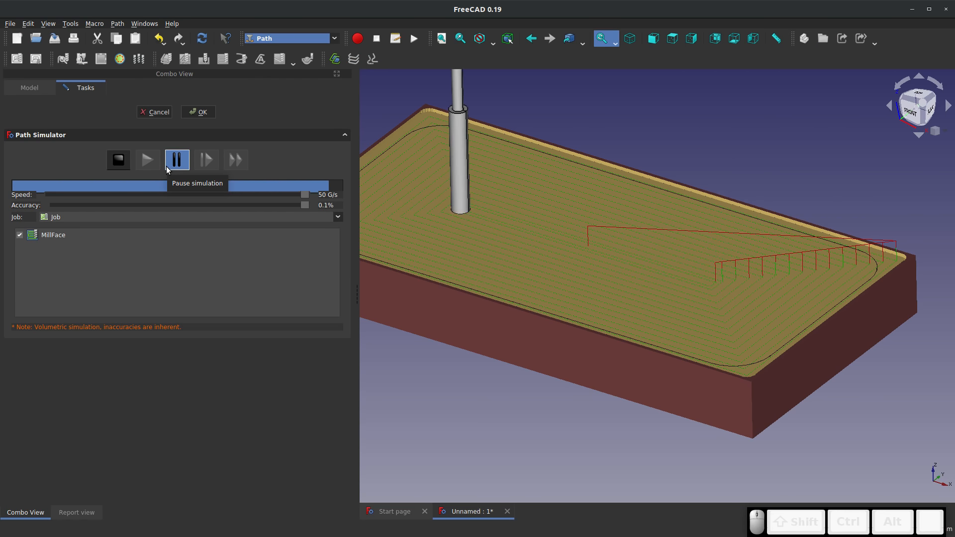
pyautogui.click(156, 111)
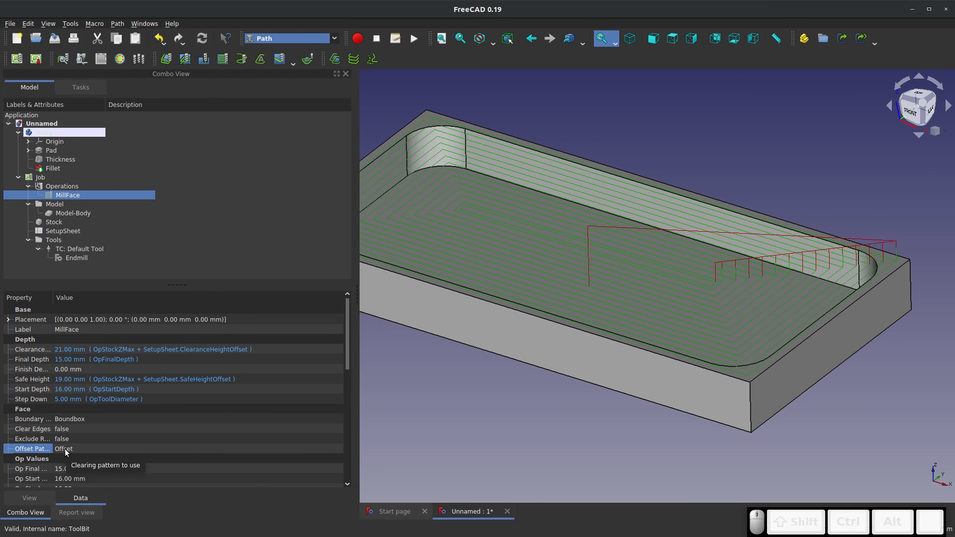
# Set the face milling operation's Clear Edges property to true
pyautogui.scroll(-1, 118, 397)
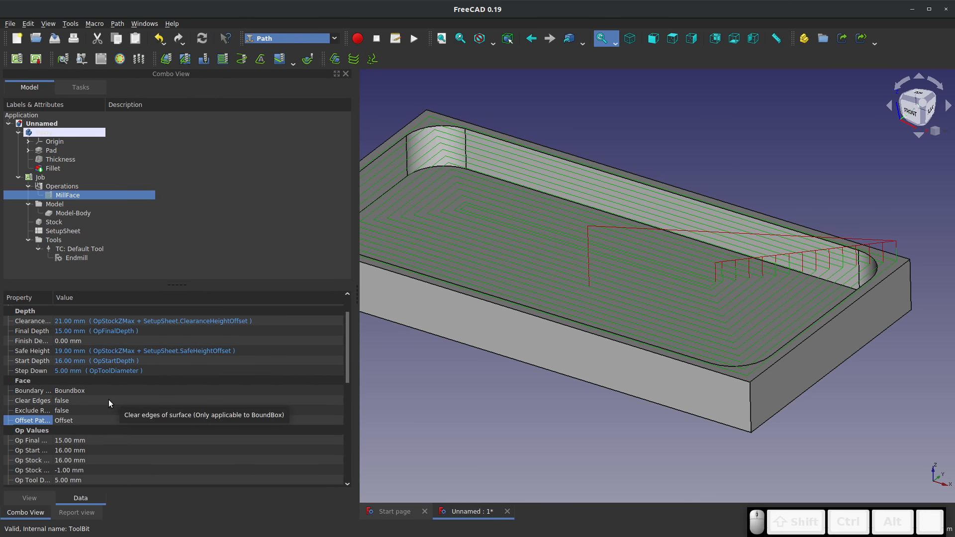
pyautogui.click(92, 399)
pyautogui.click(92, 399)
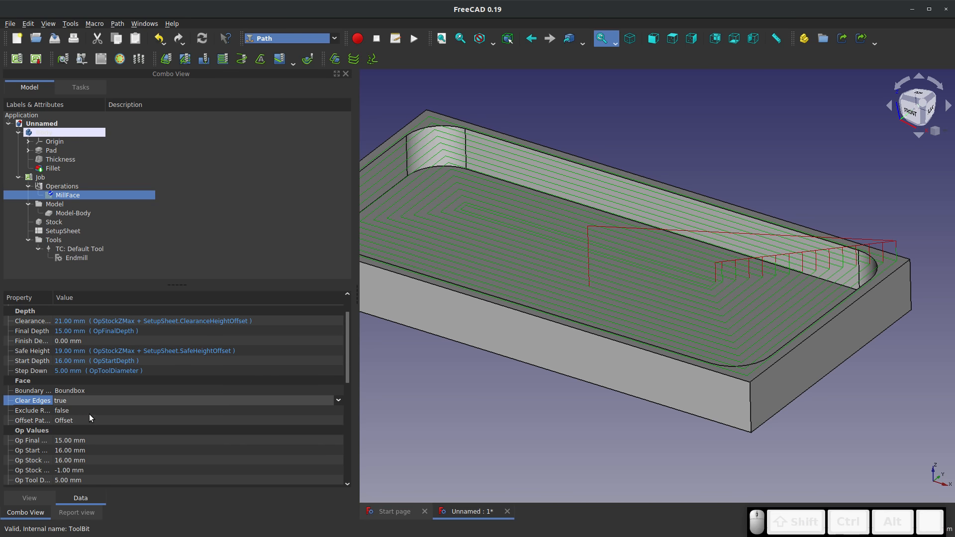
pyautogui.click(88, 415)
# Simulate the edge-clearing face milling, inspect the cut at the stock's corner, and close the simulator without keeping the result
pyautogui.click(82, 59)
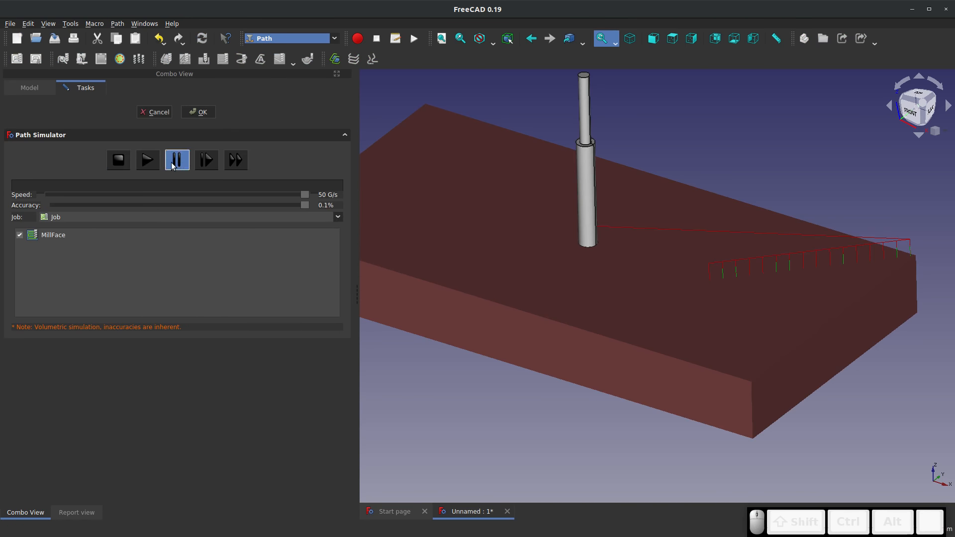
pyautogui.click(152, 159)
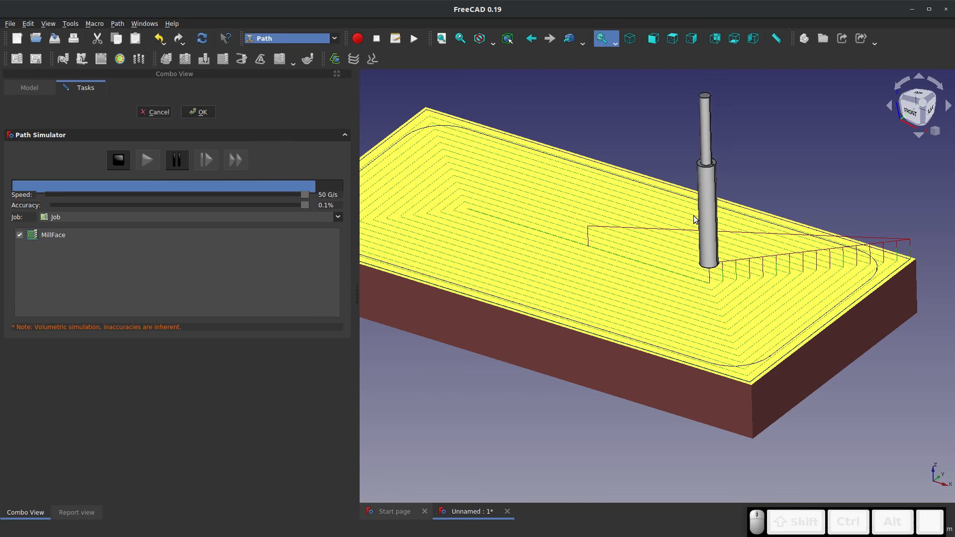
pyautogui.scroll(6, 853, 258)
pyautogui.scroll(-4, 853, 253)
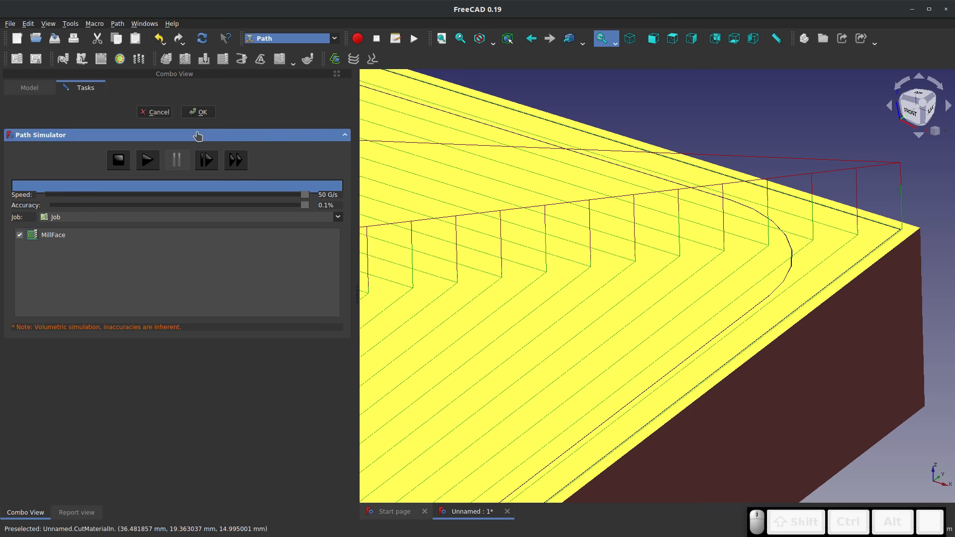
pyautogui.click(154, 112)
# Add a Profile operation around the whole tray body with the default tool, depths and outside cut, apply it and accept it
pyautogui.scroll(-5, 717, 219)
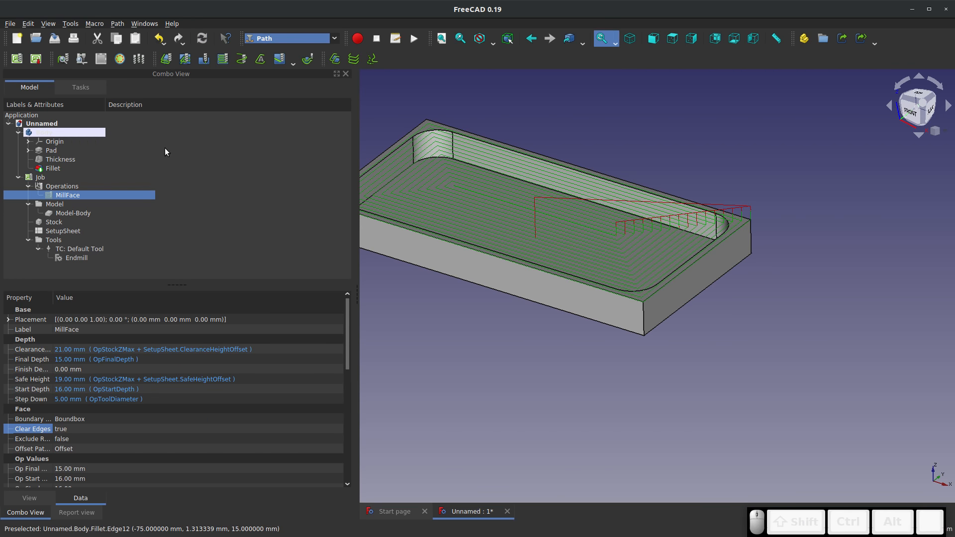
pyautogui.click(41, 133)
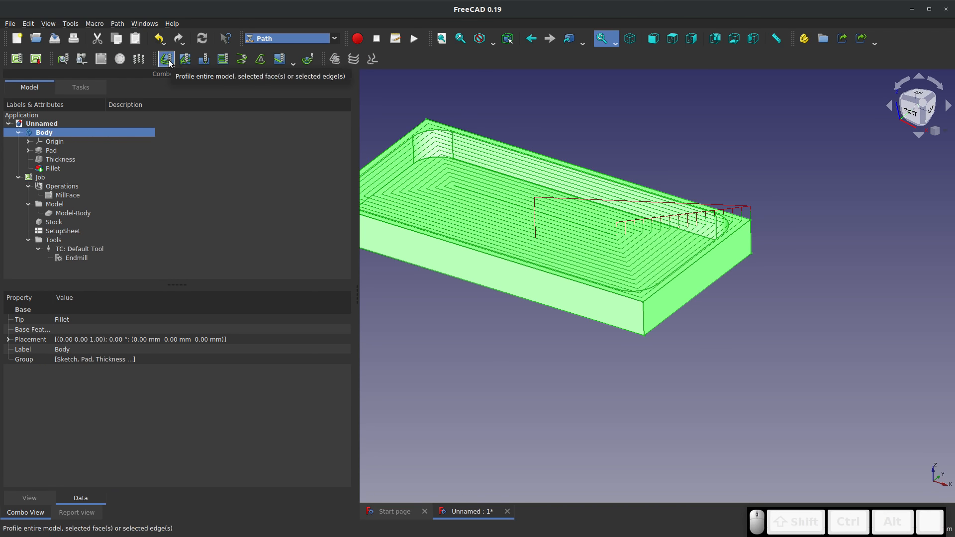
pyautogui.click(169, 61)
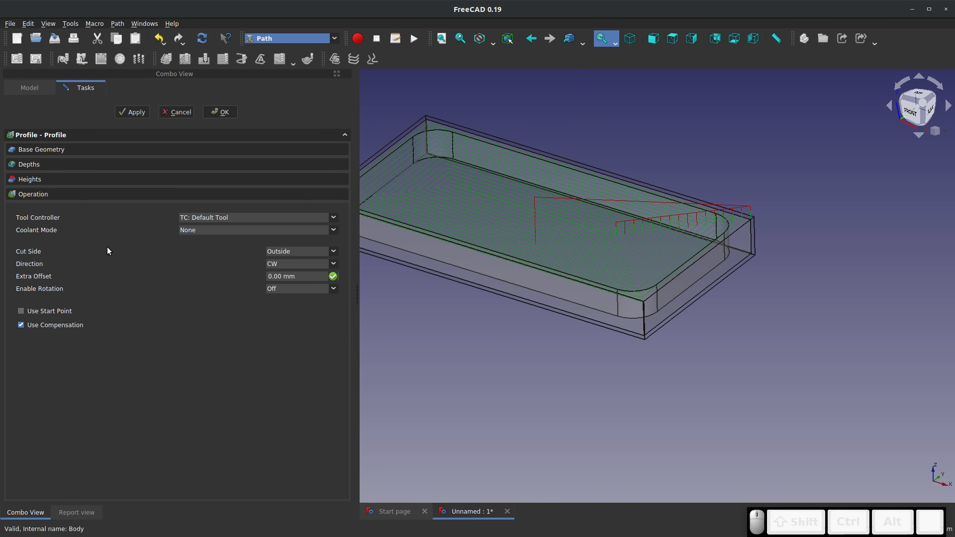
pyautogui.click(32, 167)
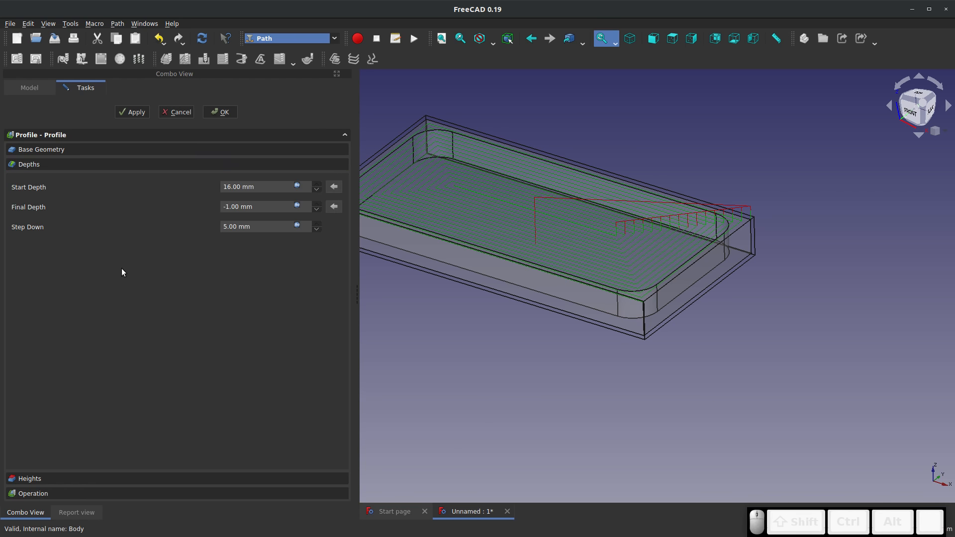
pyautogui.click(137, 115)
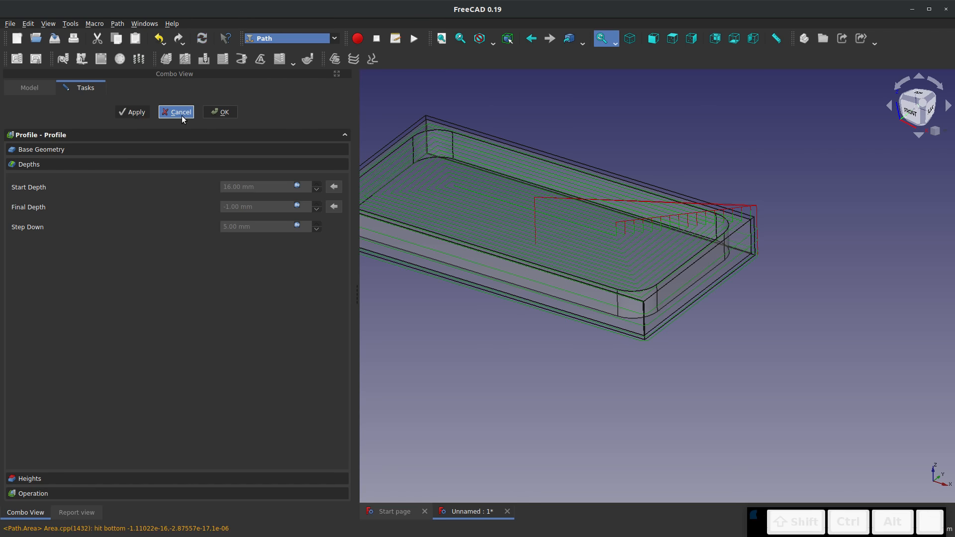
pyautogui.click(218, 113)
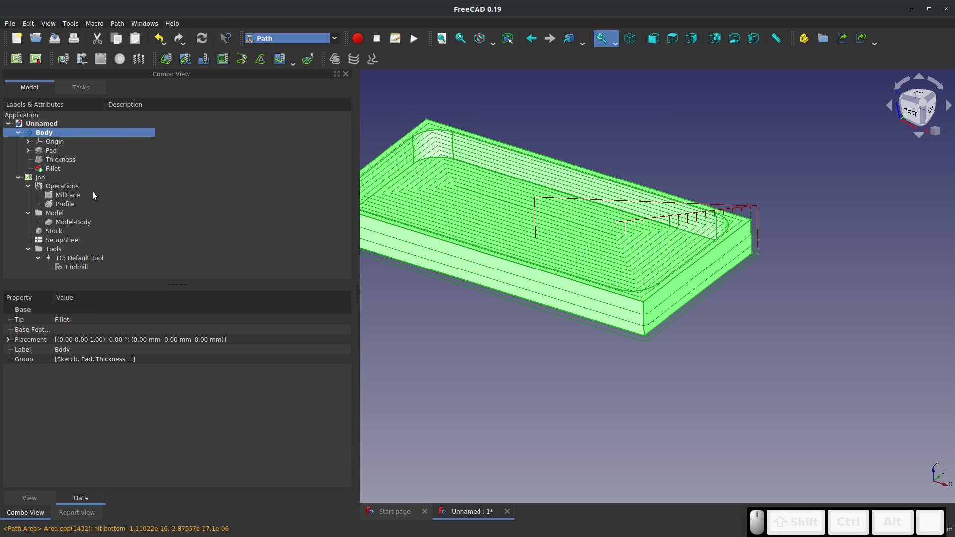
# Simulate the face milling and profile operations together, view the cut stock, and accept the simulation
pyautogui.click(86, 62)
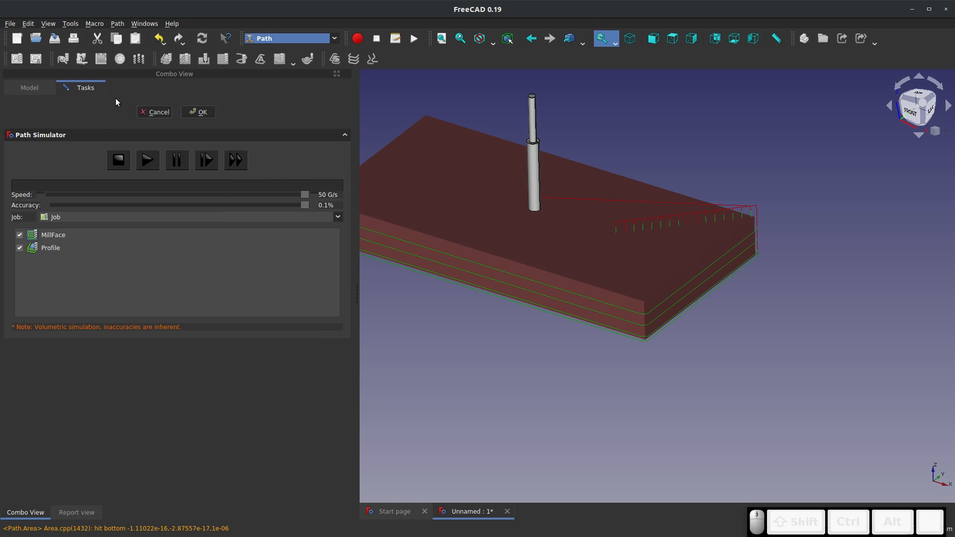
pyautogui.click(154, 157)
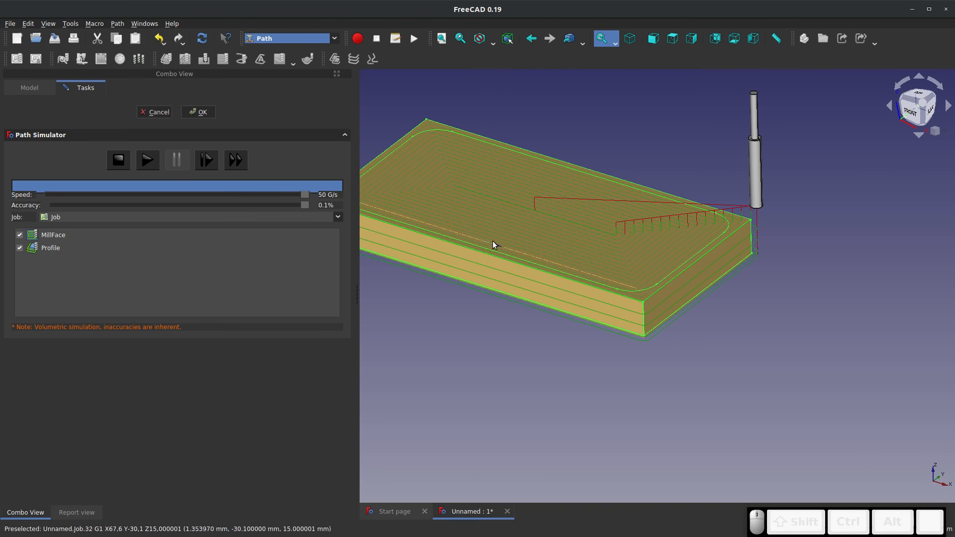
pyautogui.scroll(-4, 543, 208)
pyautogui.click(194, 112)
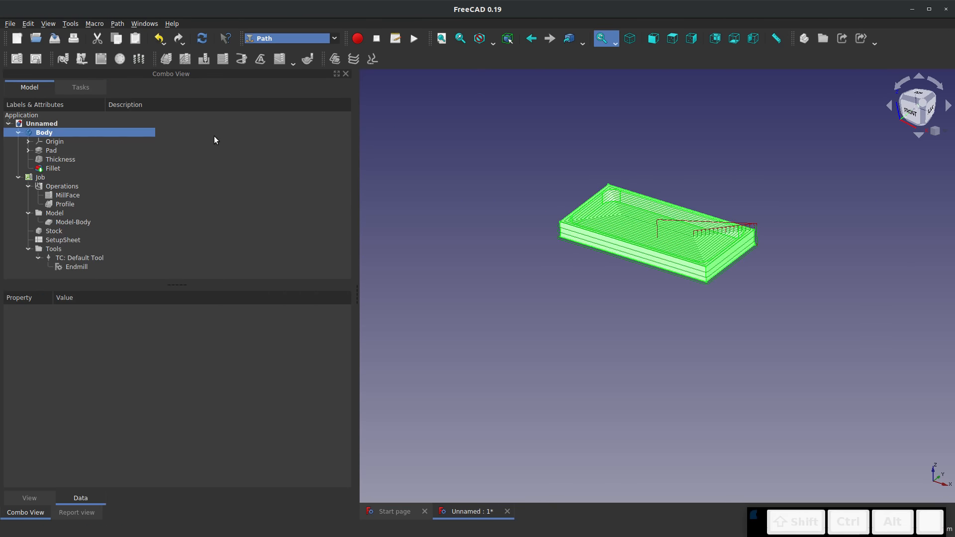
# Add a Pocket Shape operation on the tray's inner floor face, review its depths and base geometry, and accept the default settings
pyautogui.scroll(4, 634, 166)
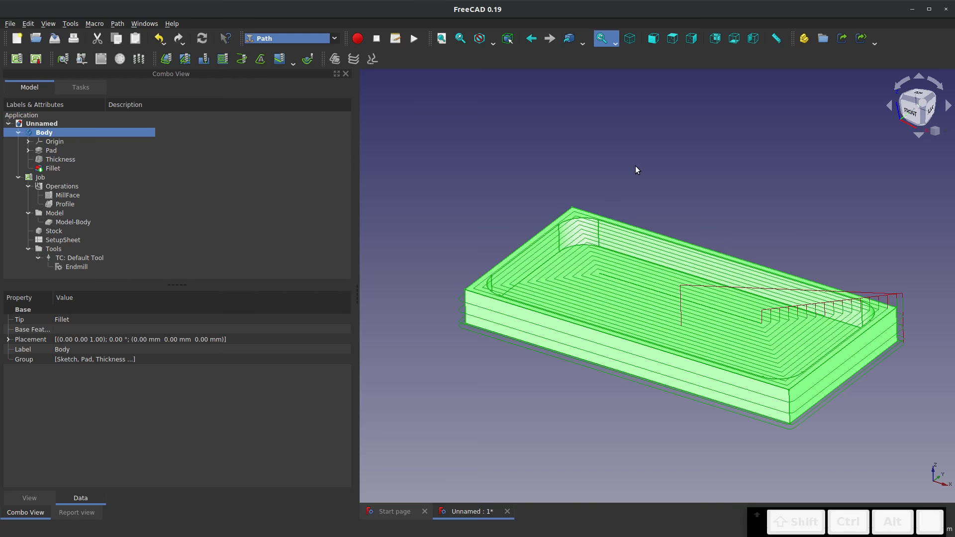
pyautogui.click(601, 287)
pyautogui.scroll(6, 598, 278)
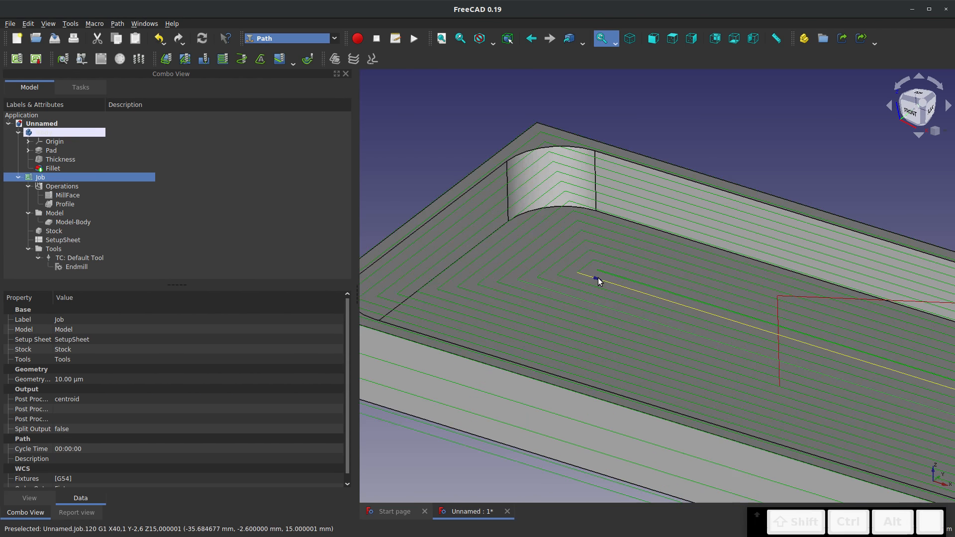
pyautogui.click(586, 256)
pyautogui.scroll(-8, 586, 256)
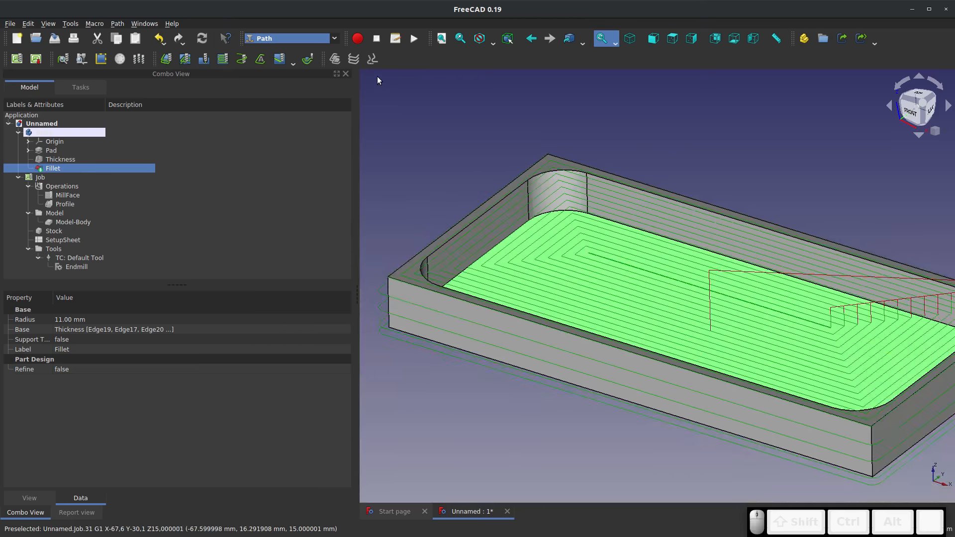
pyautogui.click(185, 60)
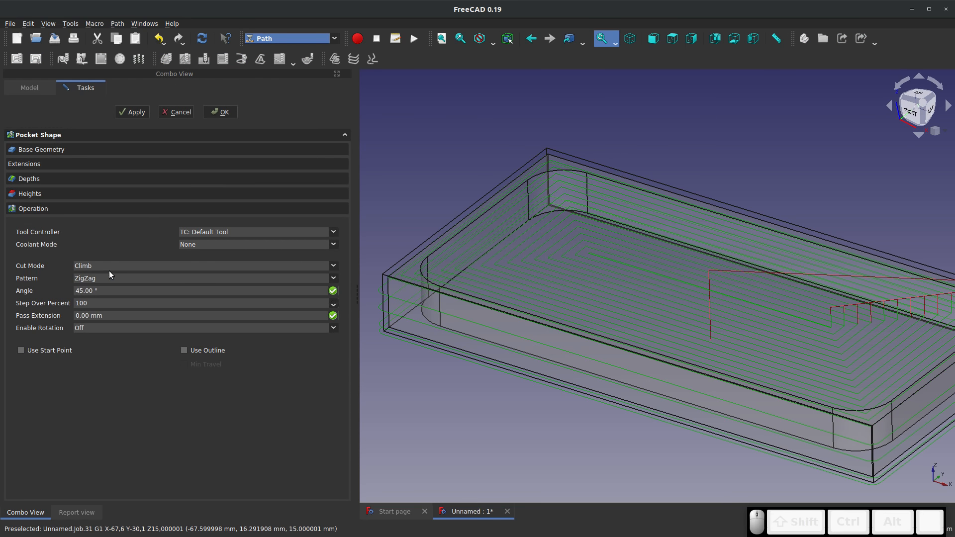
pyautogui.click(56, 211)
pyautogui.click(31, 180)
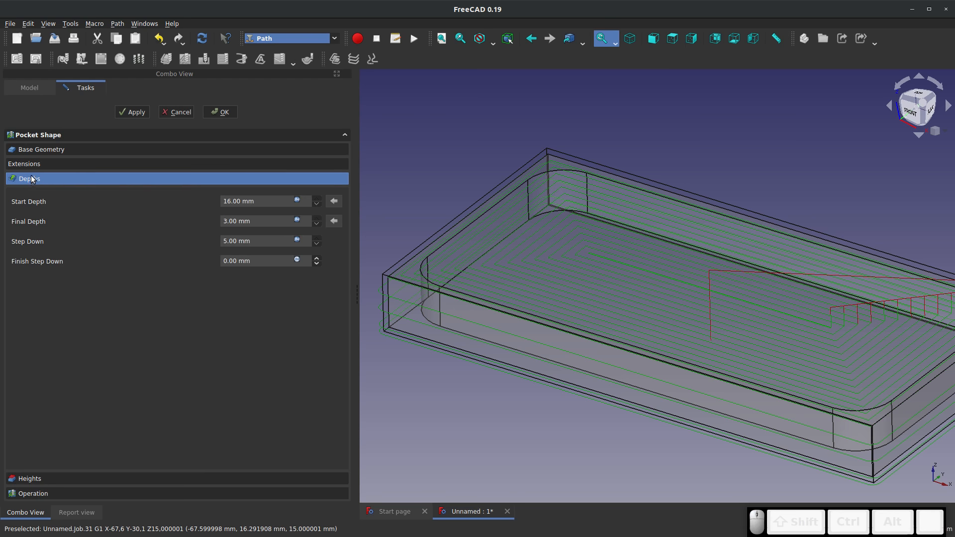
pyautogui.click(32, 148)
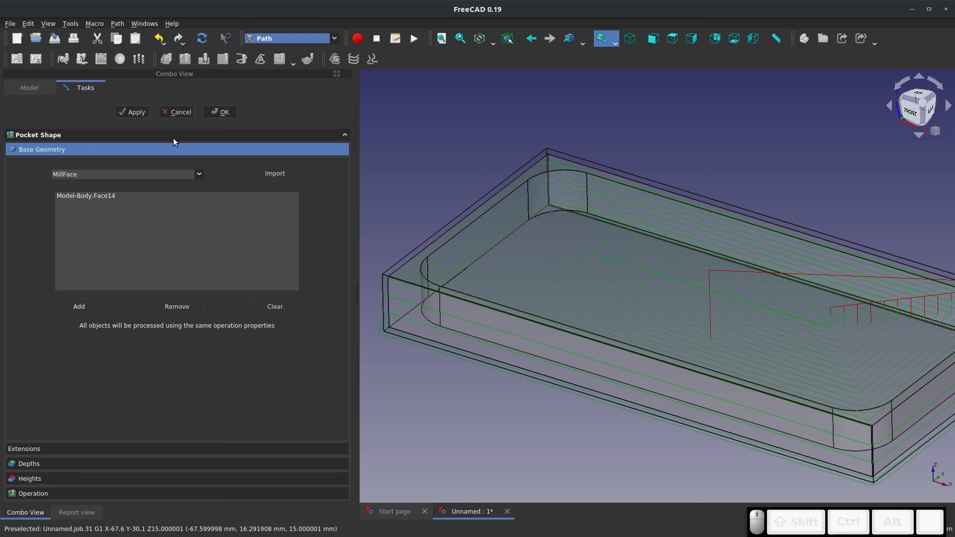
pyautogui.click(215, 112)
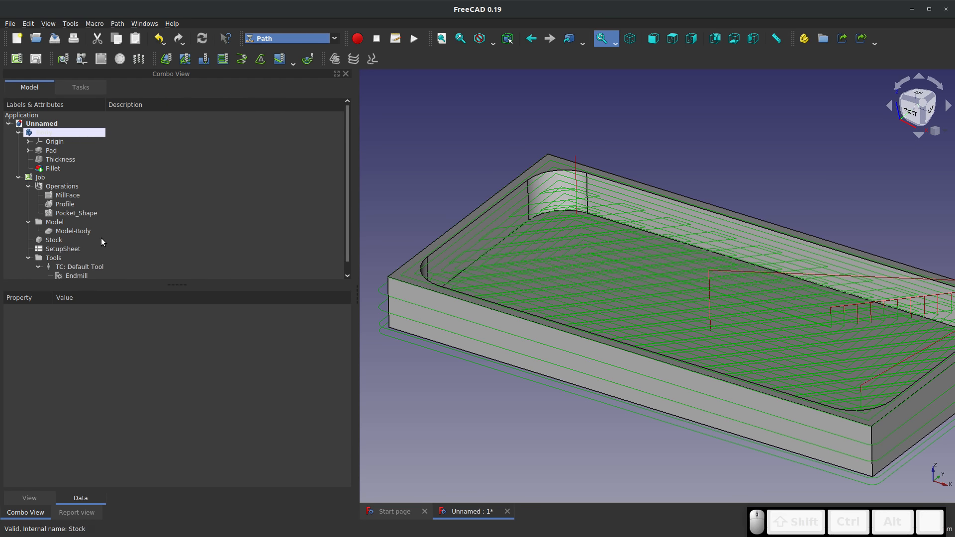
# Set the Pocket_Shape operation's offset pattern to Offset, widening the property name column to read the full labels
pyautogui.scroll(-1, 95, 228)
pyautogui.click(79, 206)
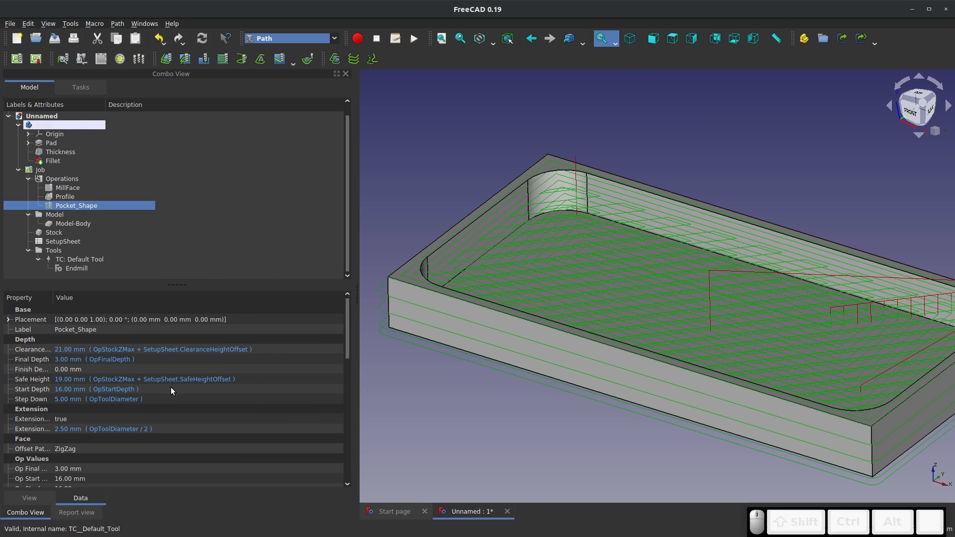
pyautogui.scroll(-2, 216, 400)
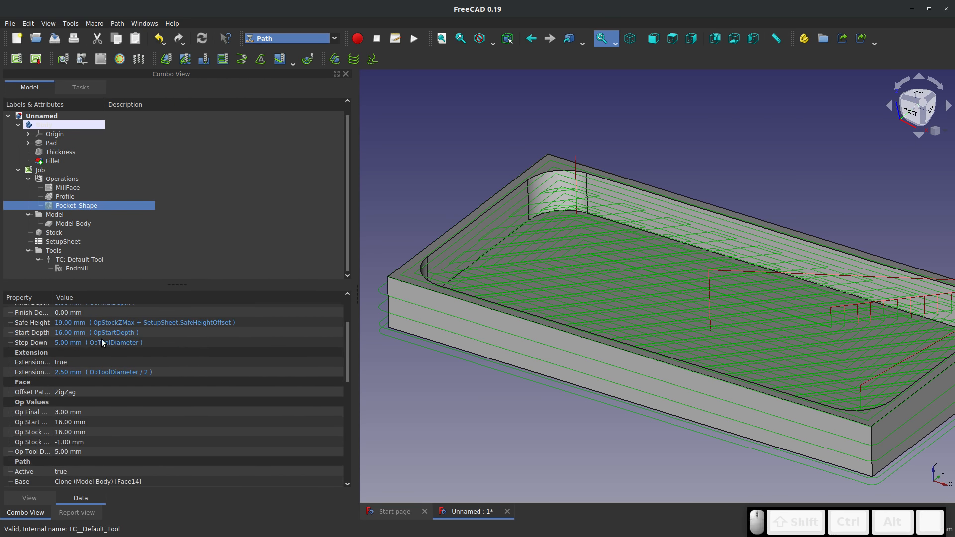
pyautogui.moveTo(53, 297); pyautogui.dragTo(108, 299)
pyautogui.scroll(-1, 218, 383)
pyautogui.scroll(-2, 219, 383)
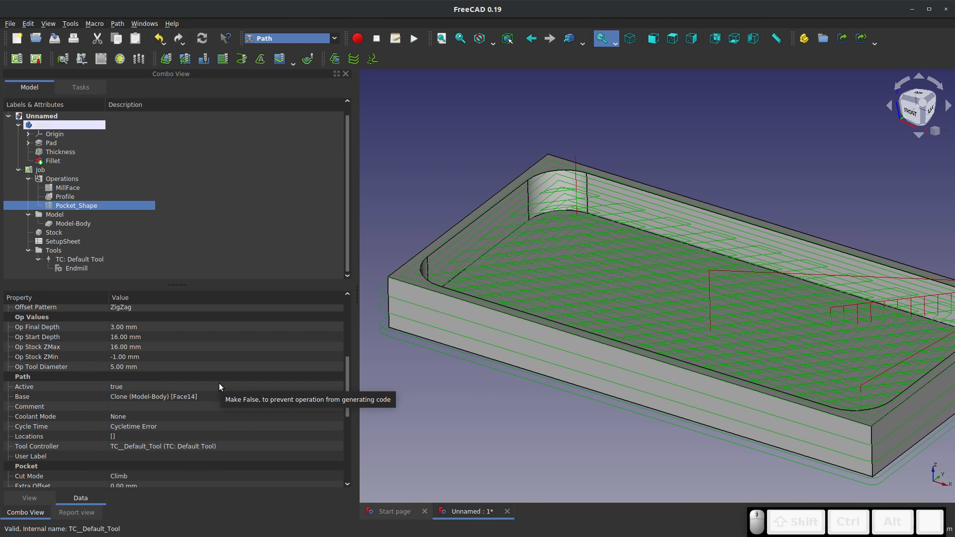
pyautogui.scroll(1, 213, 374)
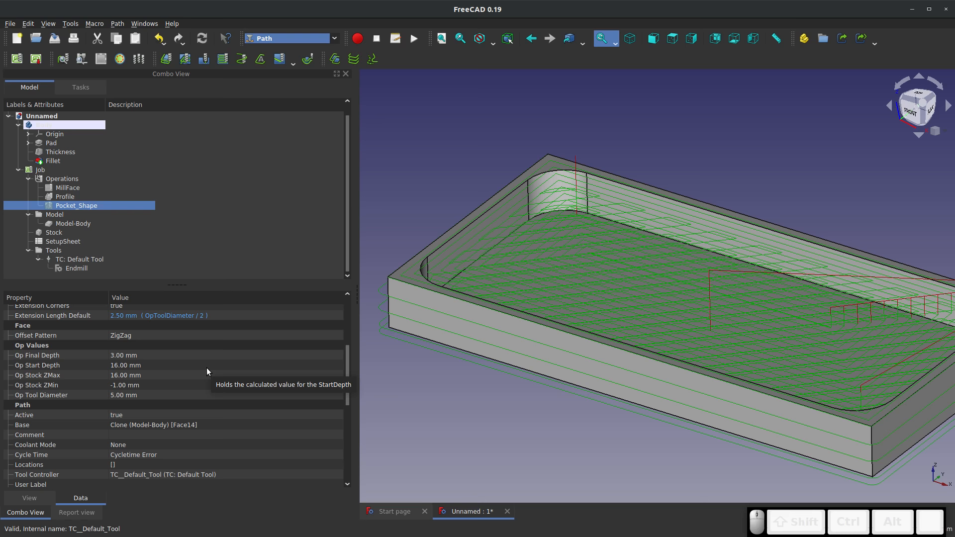
pyautogui.click(122, 335)
pyautogui.click(125, 335)
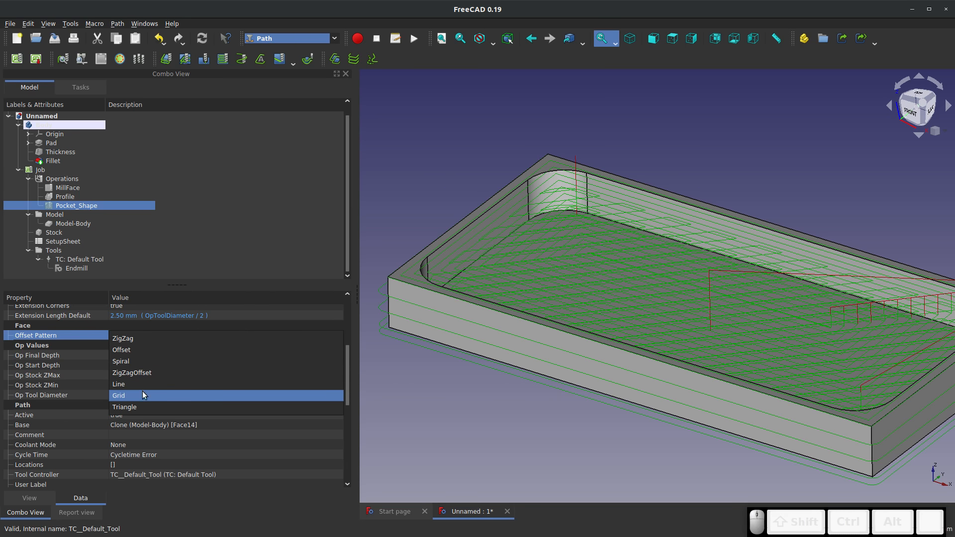
pyautogui.click(148, 352)
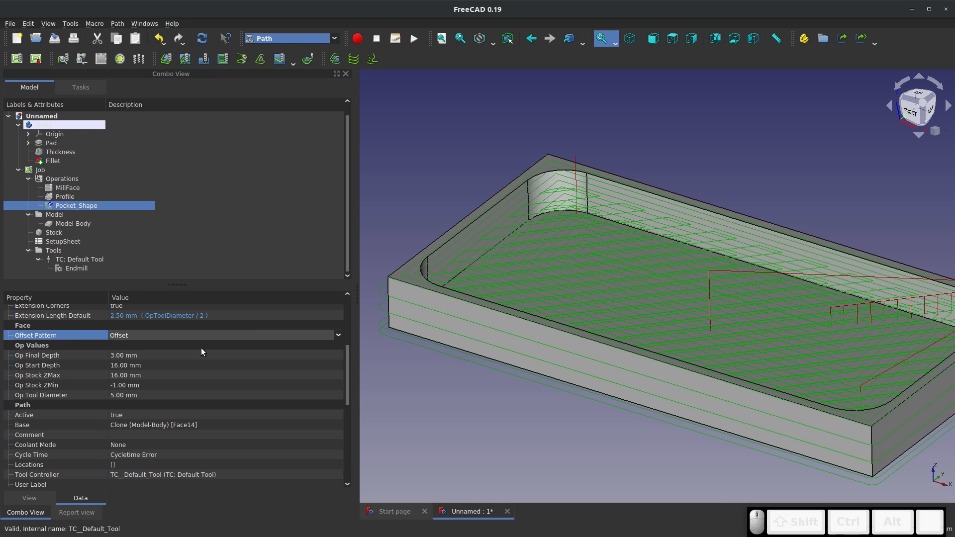
# Simulate the face milling, profile and pocket operations together, inspect the pocket's corners, and close the simulator without keeping the result
pyautogui.click(82, 60)
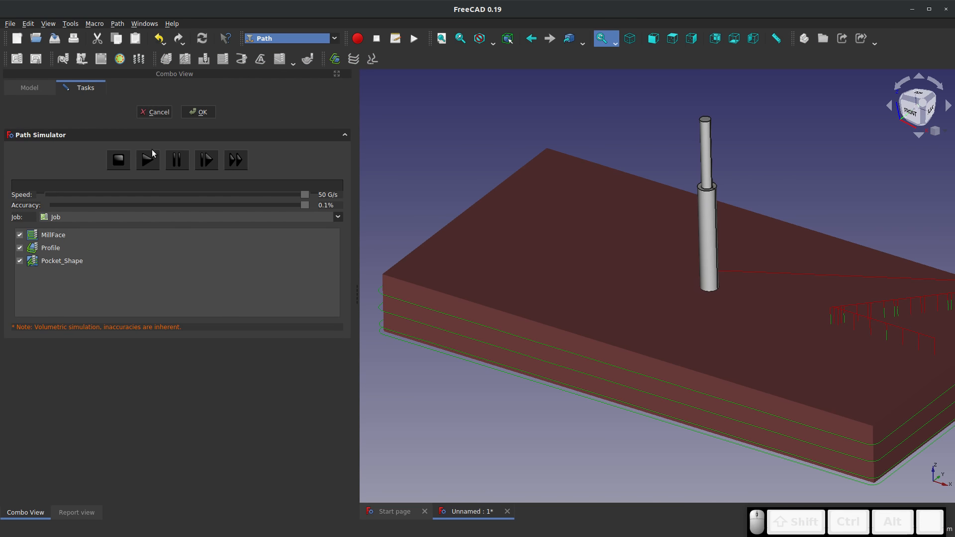
pyautogui.click(153, 163)
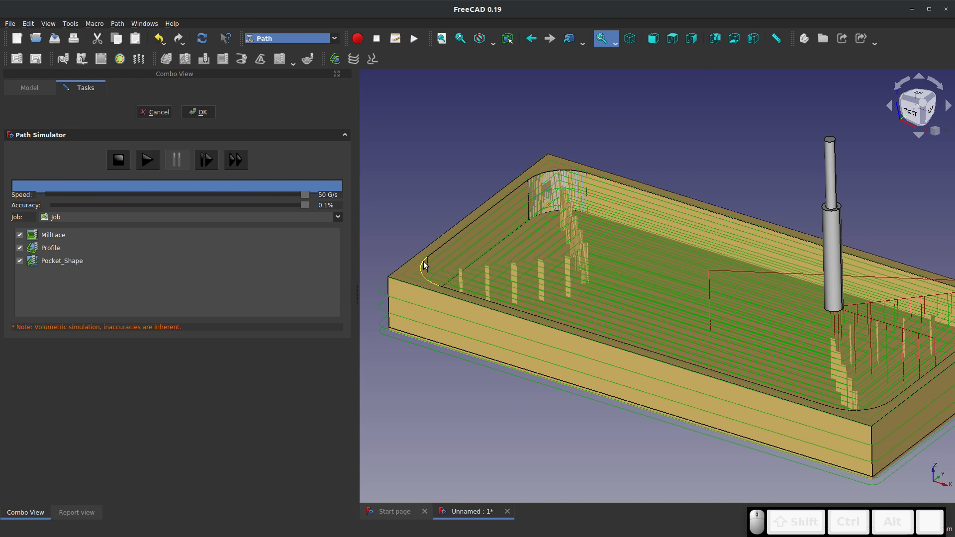
pyautogui.scroll(-2, 514, 265)
pyautogui.scroll(4, 583, 269)
pyautogui.scroll(-5, 587, 269)
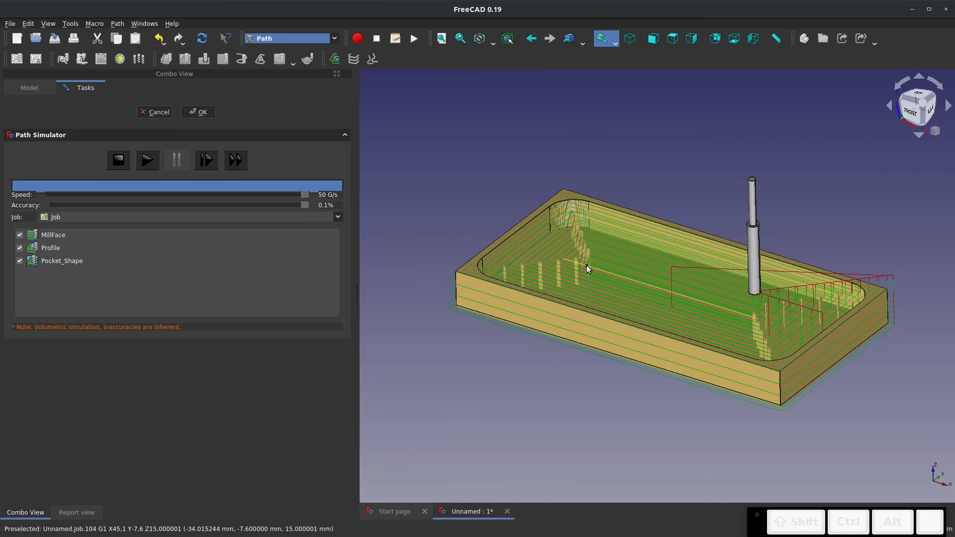
pyautogui.scroll(2, 810, 272)
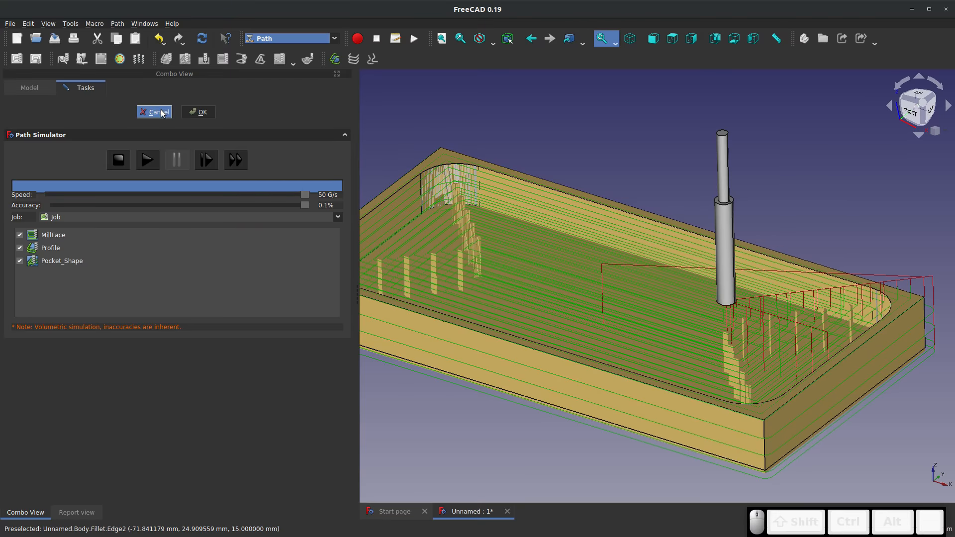
pyautogui.click(158, 112)
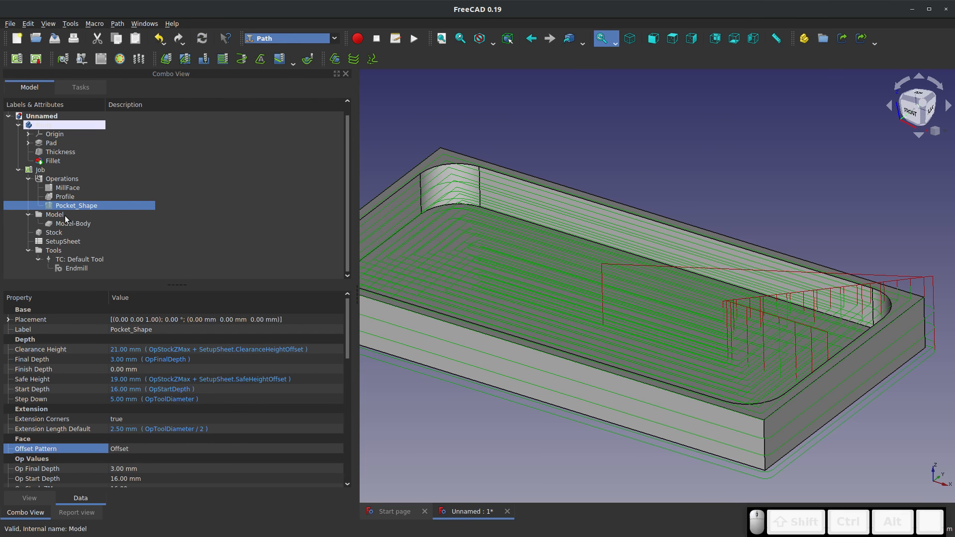
# Set the Pocket_Shape operation's step over to 50 and recompute the toolpath
pyautogui.scroll(-1, 105, 345)
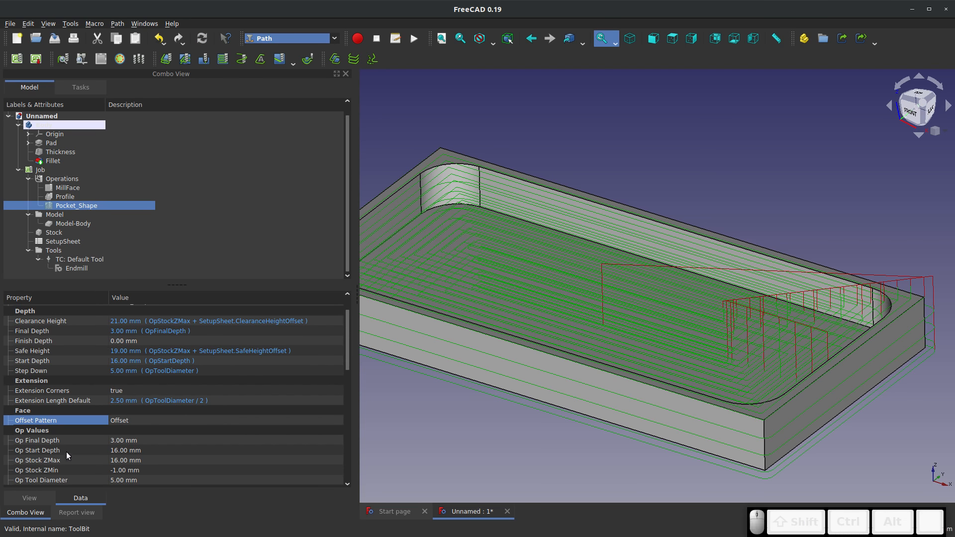
pyautogui.scroll(-1, 73, 345)
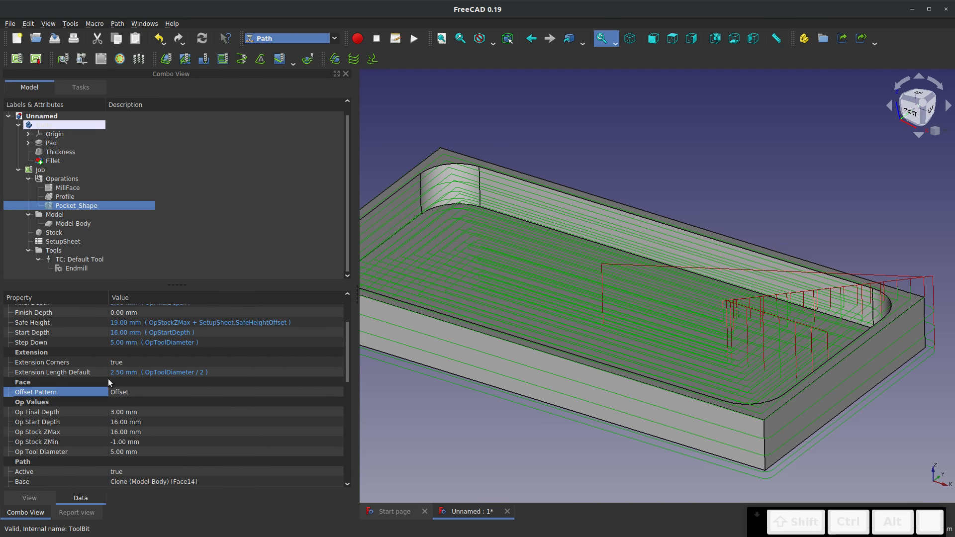
pyautogui.scroll(-3, 124, 420)
pyautogui.scroll(-2, 125, 419)
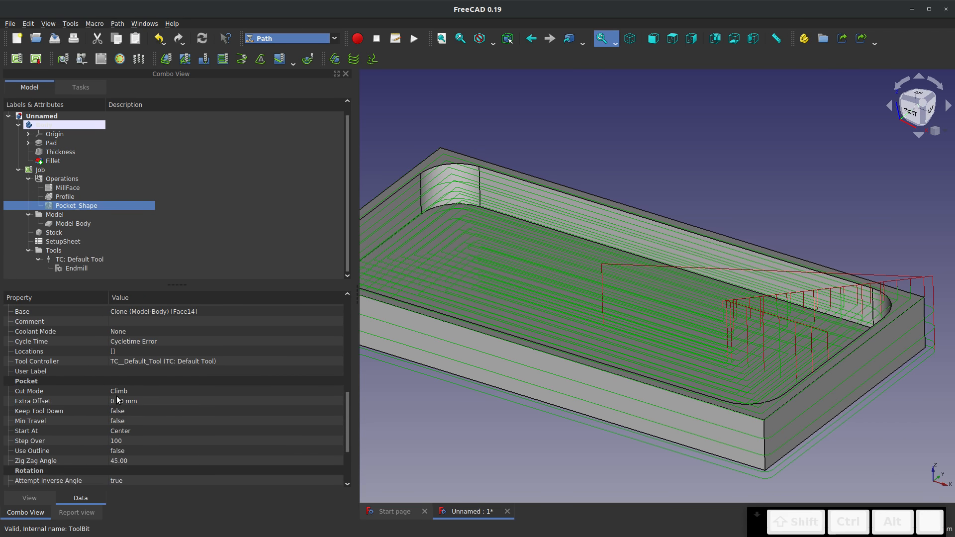
pyautogui.scroll(-1, 116, 399)
pyautogui.scroll(-2, 80, 437)
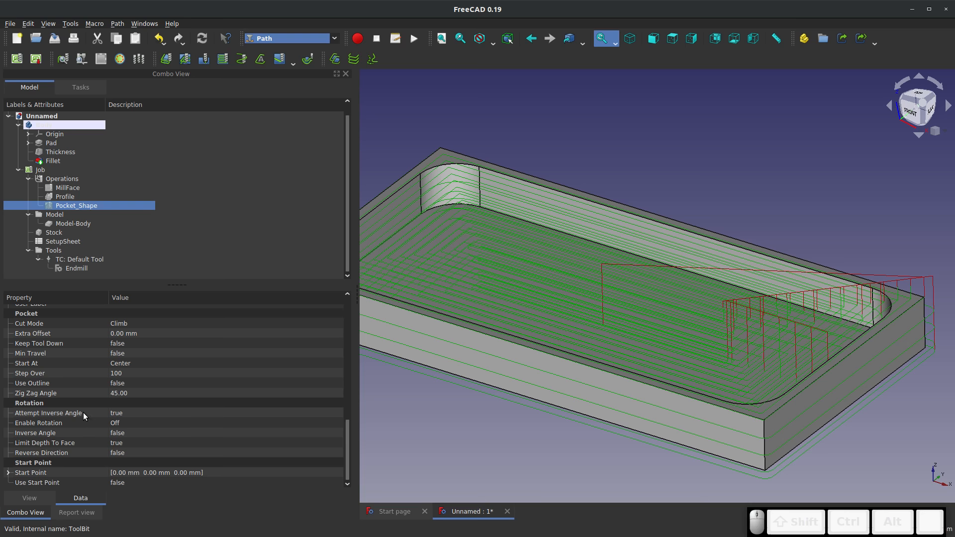
pyautogui.click(122, 375)
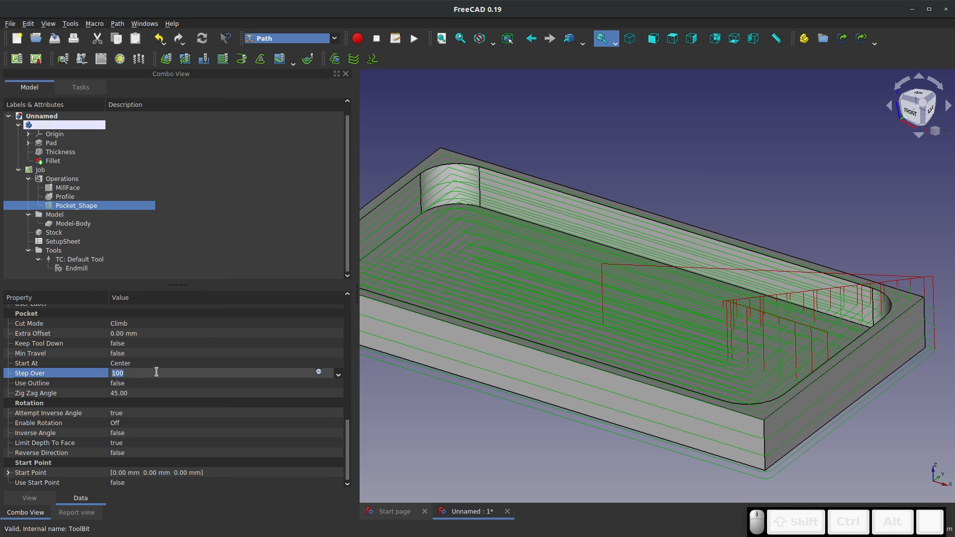
pyautogui.write('50')
pyautogui.click(202, 39)
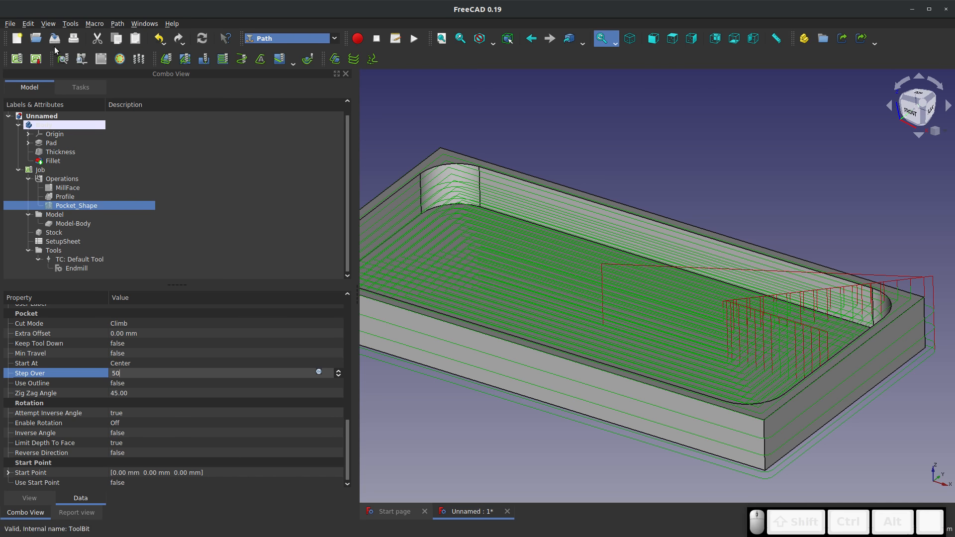
# Simulate the face milling, profile and pocket operations together, close the simulator, and view the pocket toolpath on the whole tray
pyautogui.click(81, 59)
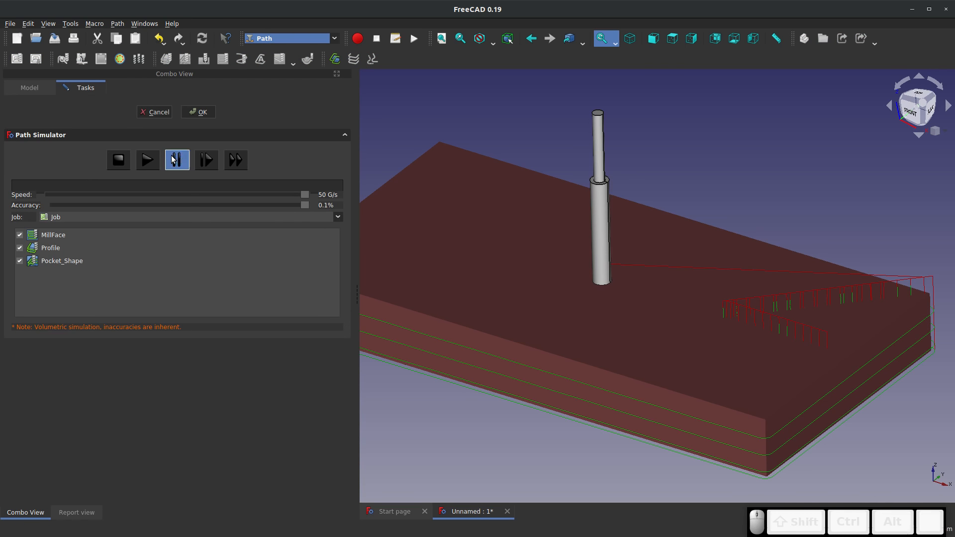
pyautogui.click(147, 159)
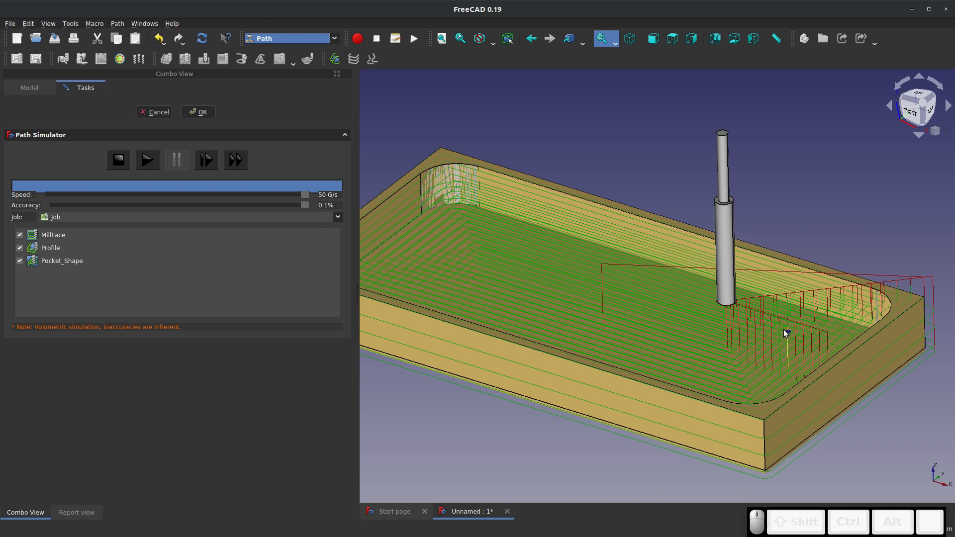
pyautogui.click(198, 111)
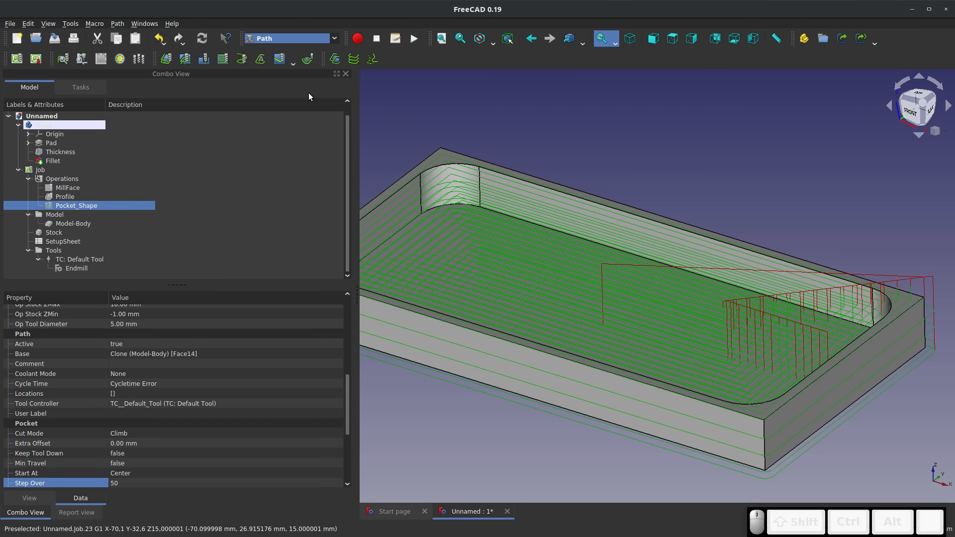
pyautogui.scroll(-4, 627, 283)
pyautogui.scroll(2, 562, 279)
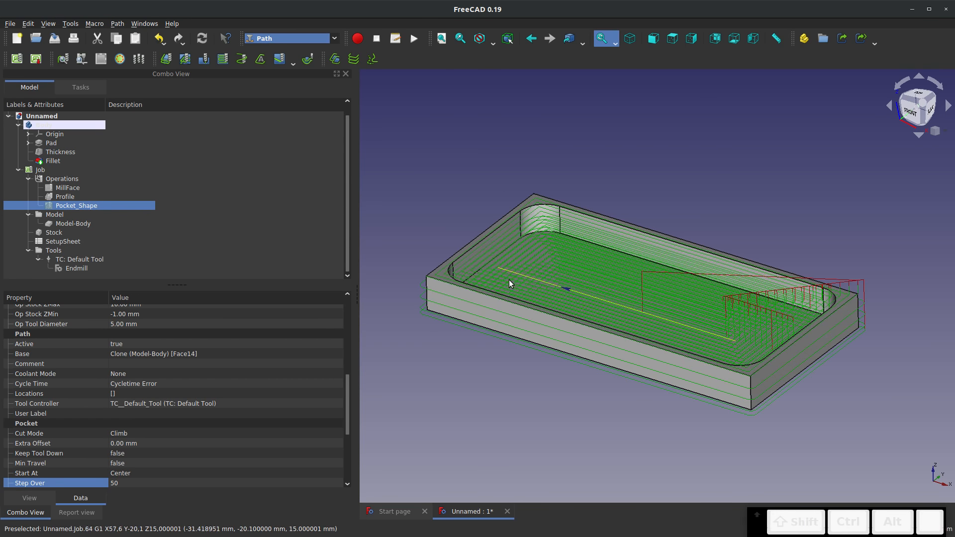
pyautogui.scroll(2, 541, 267)
pyautogui.scroll(-2, 541, 269)
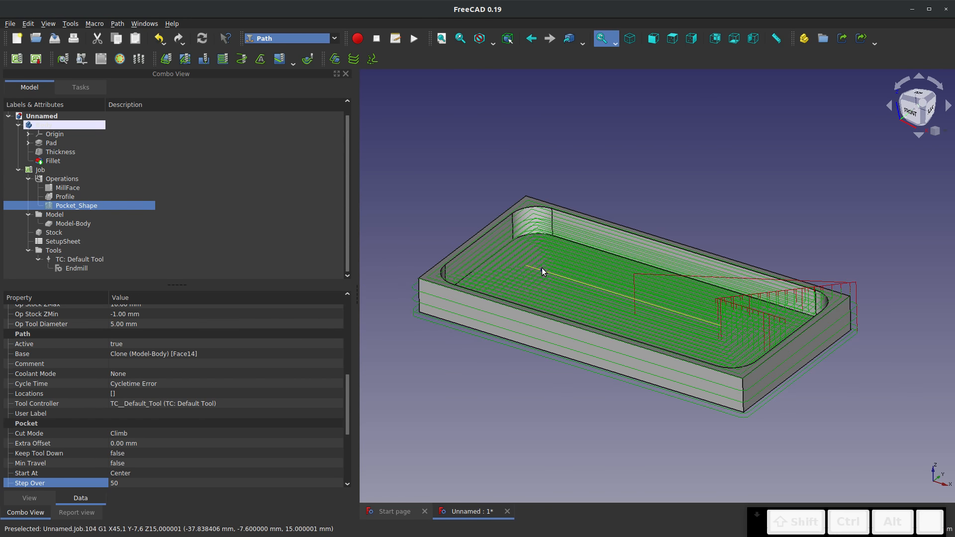
pyautogui.moveTo(553, 262)
pyautogui.mouseDown(button='middle')
pyautogui.moveTo(580, 257)
pyautogui.moveTo(550, 261)
pyautogui.mouseUp(button='middle')
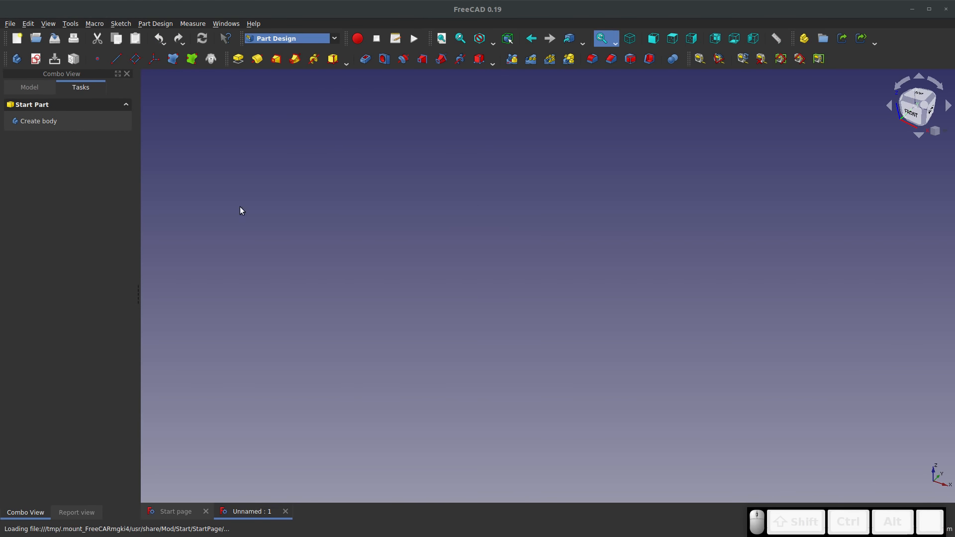
# Create a sketch on the XY plane of a new body and draw a rectangle about 73 mm wide around the origin
pyautogui.click(35, 58)
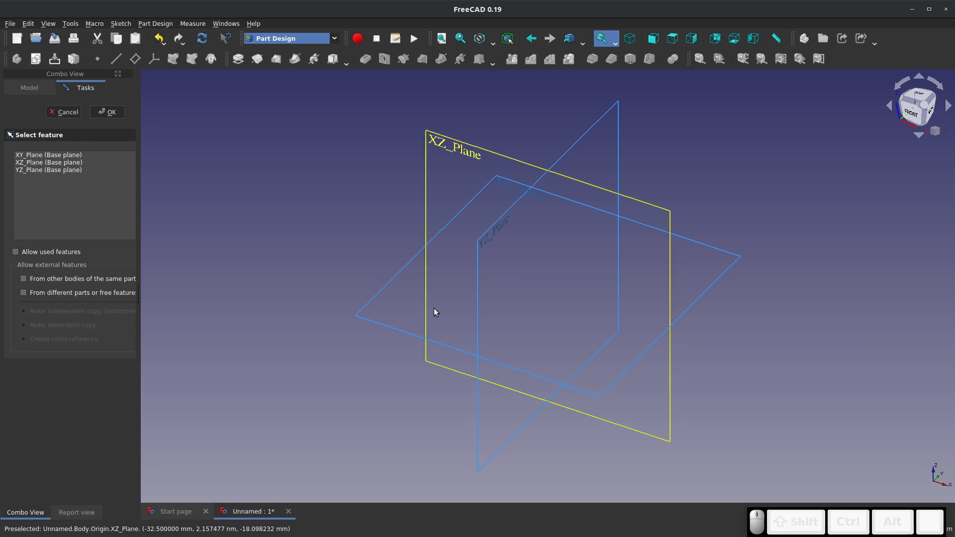
pyautogui.click(454, 224)
pyautogui.click(107, 112)
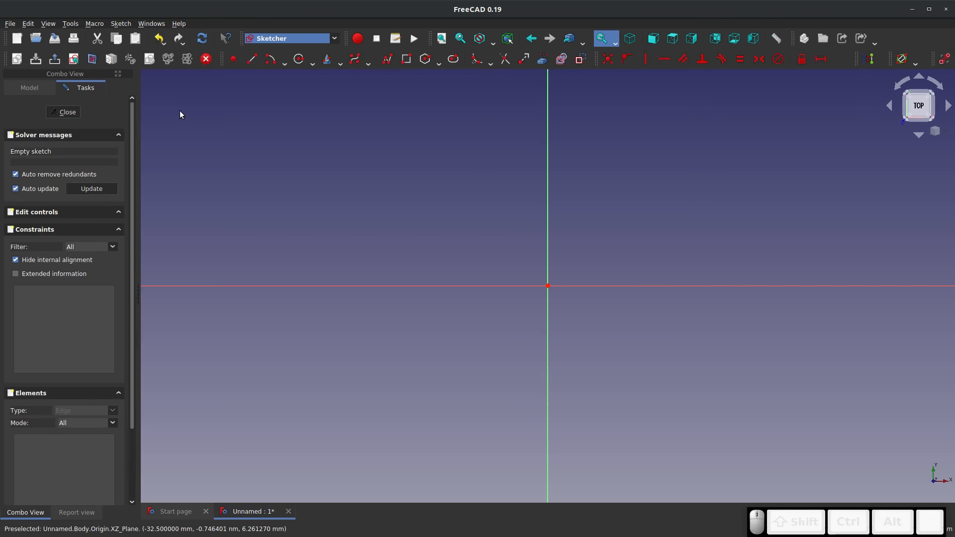
pyautogui.click(406, 59)
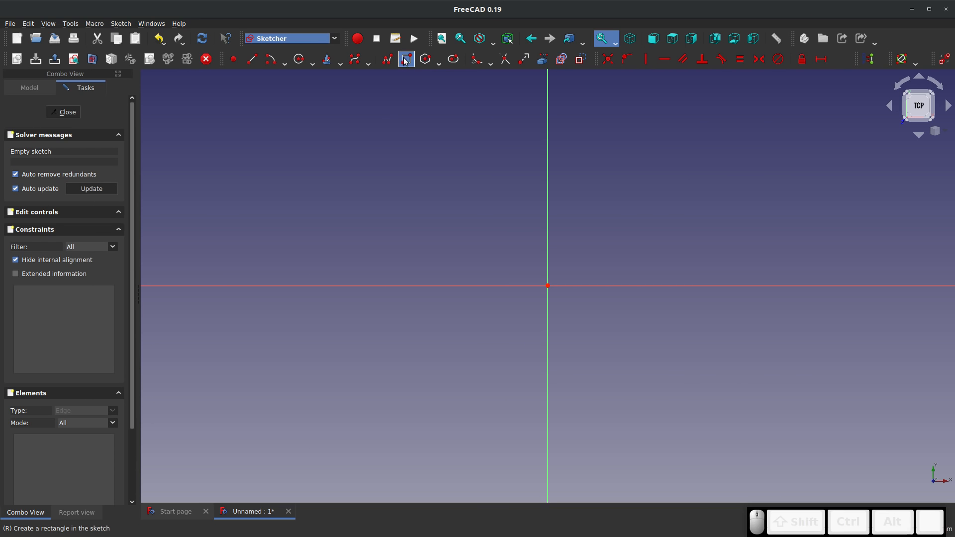
pyautogui.click(375, 149)
pyautogui.click(692, 399)
pyautogui.press('Escape')
# Constrain two opposite rectangle corners symmetrically about the origin and stretch the rectangle to about 100 by 48 mm
pyautogui.click(692, 149)
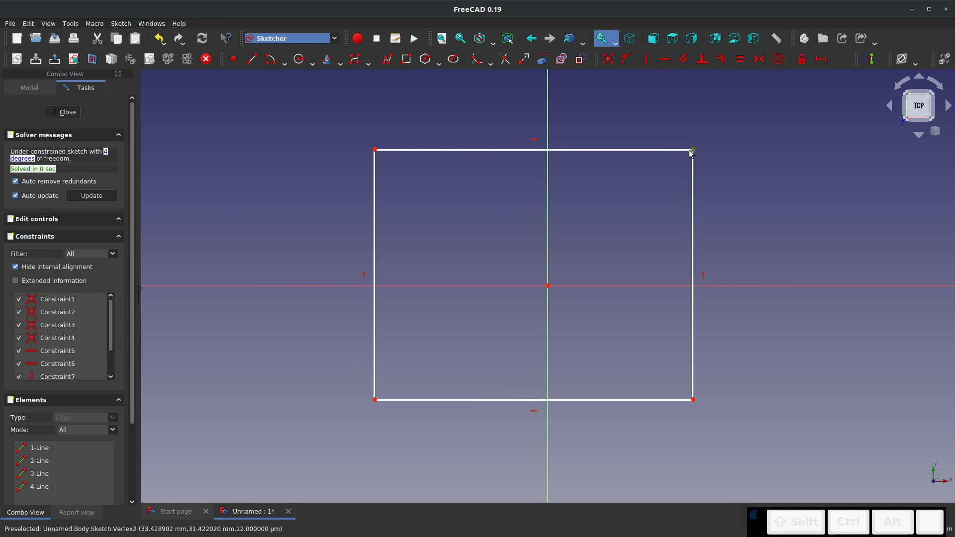
pyautogui.click(374, 400)
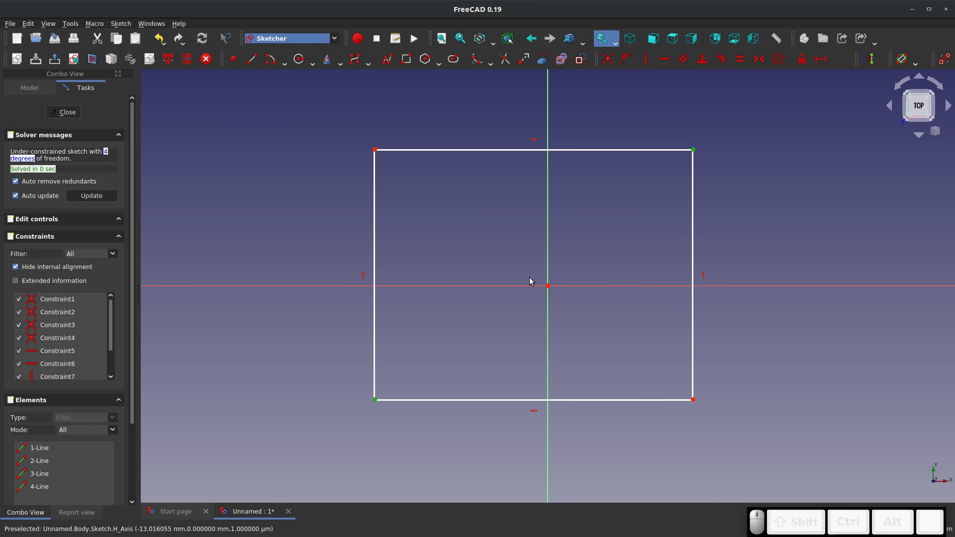
pyautogui.click(547, 285)
pyautogui.press('s')
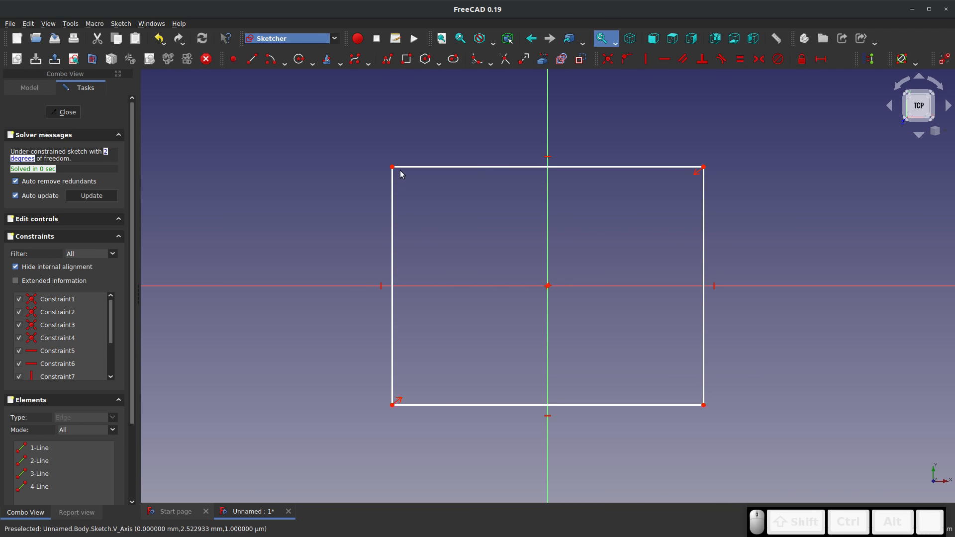
pyautogui.moveTo(406, 144); pyautogui.dragTo(329, 182)
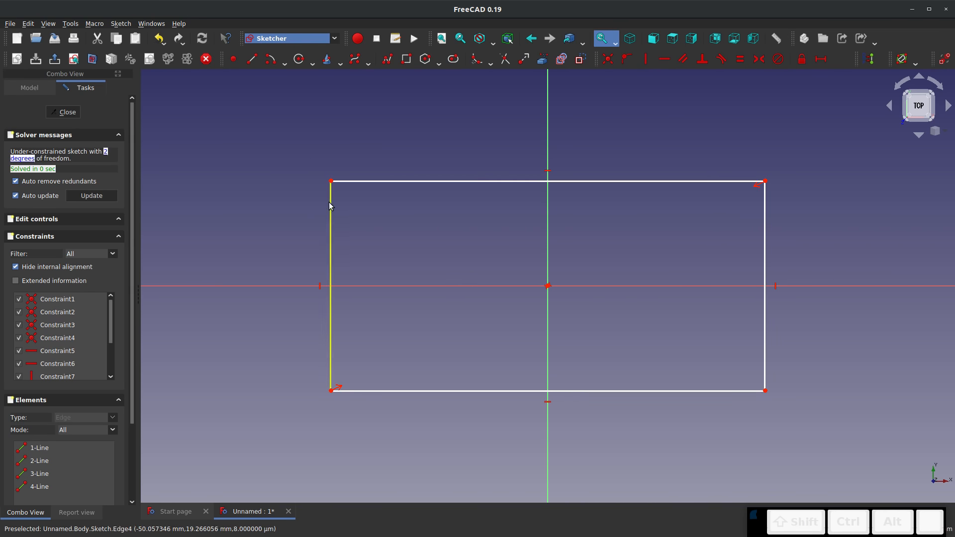
# Dimension one vertical side of the rectangle at 100 mm
pyautogui.click(330, 208)
pyautogui.write('i')
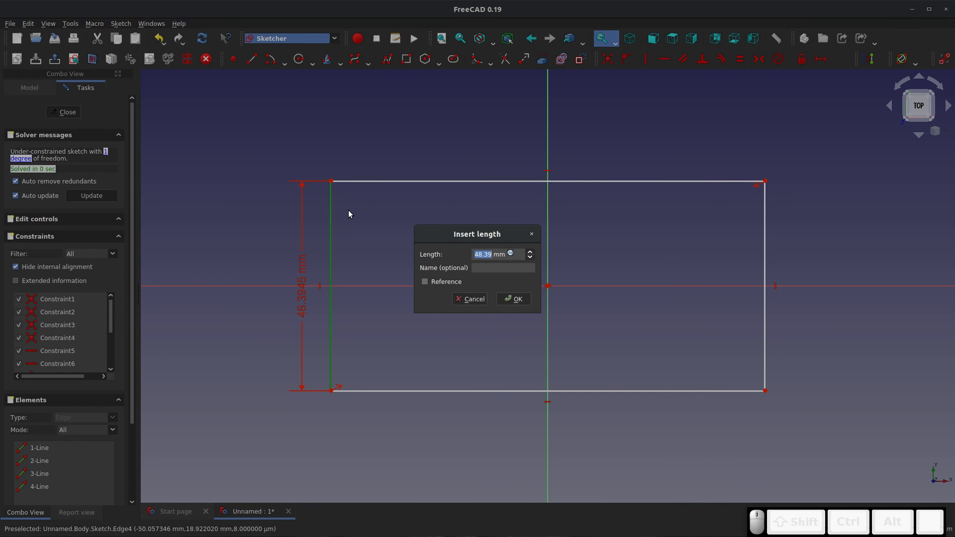
pyautogui.write('100')
pyautogui.press('Return')
pyautogui.scroll(-4, 348, 210)
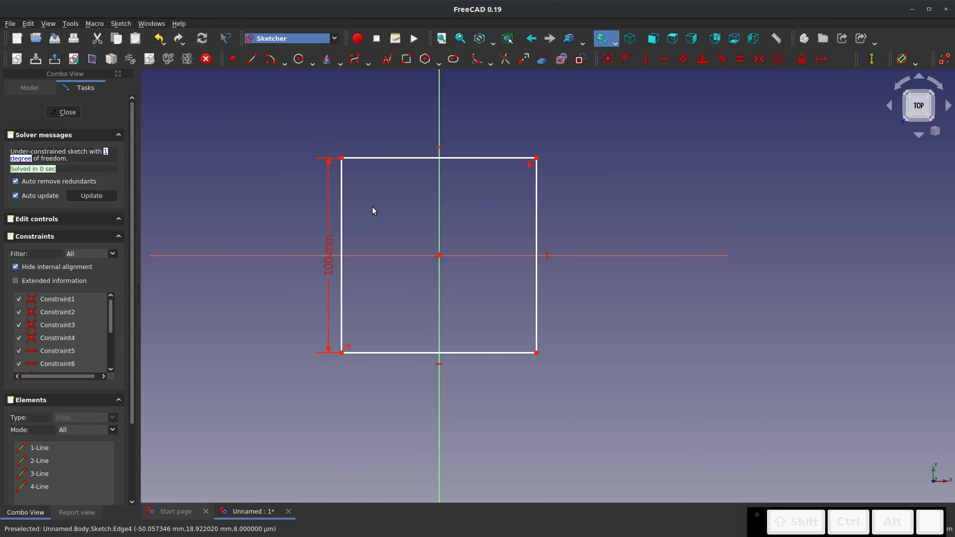
# Make an adjacent horizontal and vertical side of the rectangle equal in length and close the sketch
pyautogui.click(376, 158)
pyautogui.click(343, 181)
pyautogui.press('e')
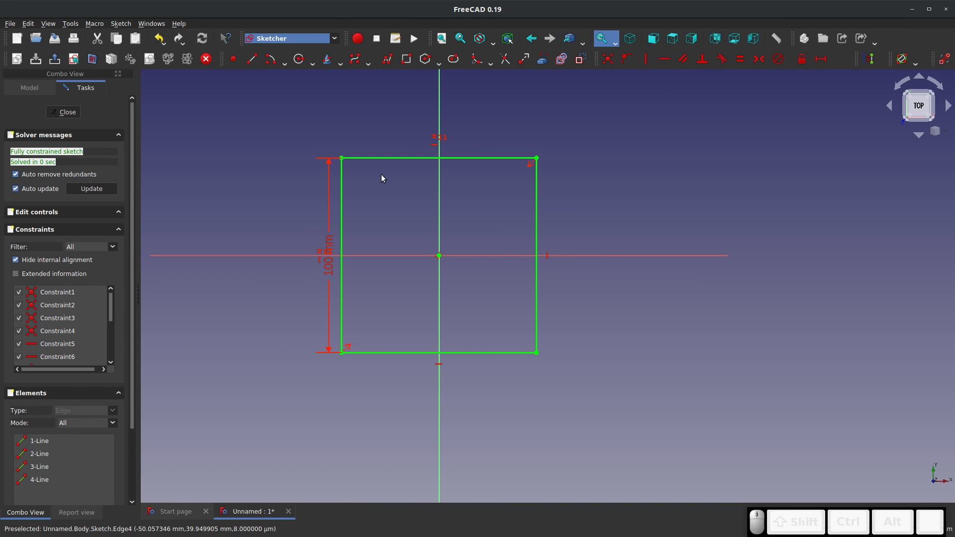
pyautogui.click(70, 113)
# Switch to the Sheet Metal workbench and create a base sheet metal wall from the square sketch
pyautogui.click(333, 38)
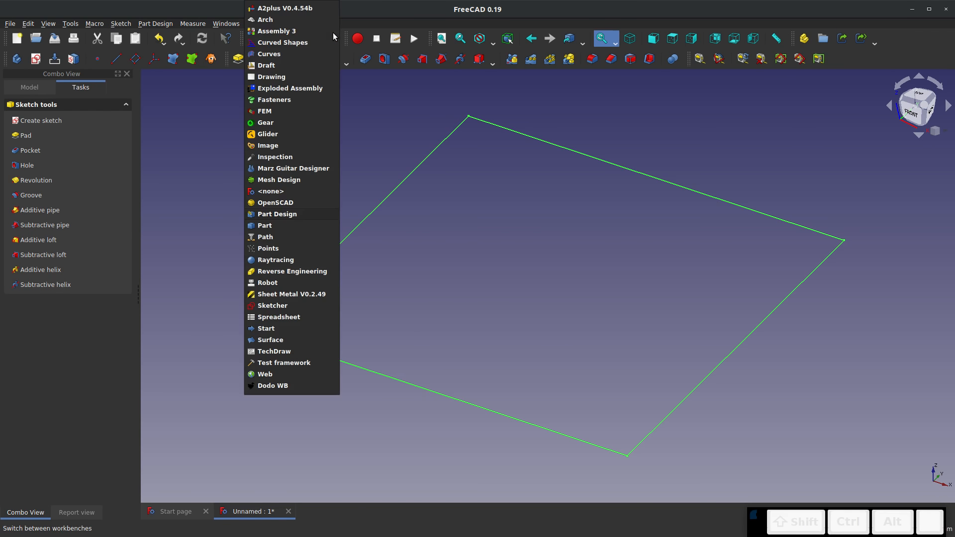
pyautogui.click(287, 294)
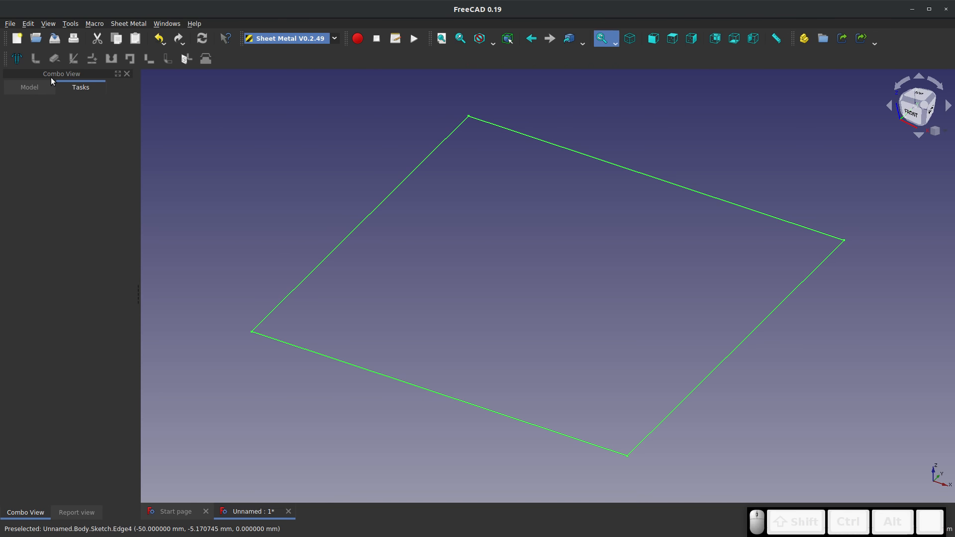
pyautogui.click(17, 58)
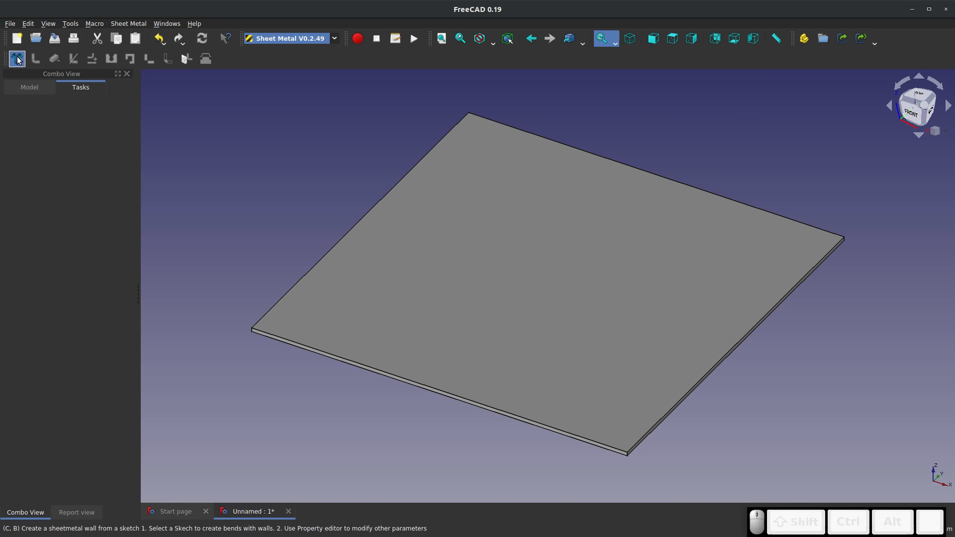
# Set the BaseBend's bend radius to 2 mm, adjusting the property columns so the values can be read
pyautogui.click(20, 85)
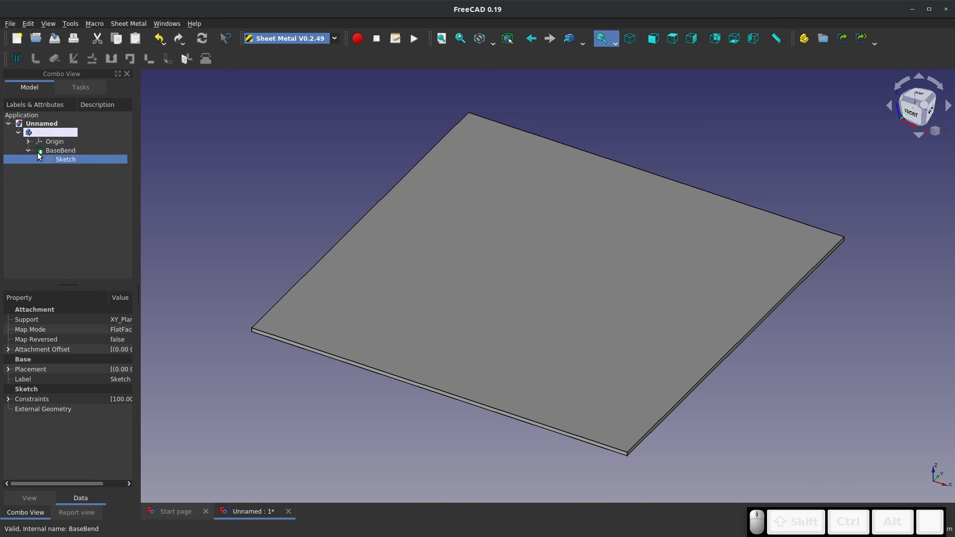
pyautogui.click(49, 151)
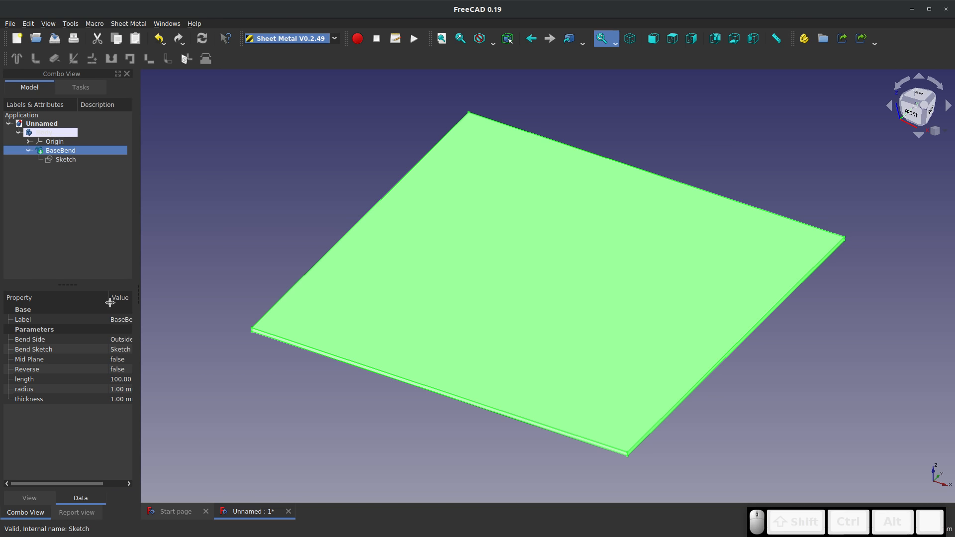
pyautogui.moveTo(109, 298); pyautogui.dragTo(80, 298)
pyautogui.moveTo(136, 288)
pyautogui.mouseDown()
pyautogui.moveTo(255, 295)
pyautogui.moveTo(145, 301)
pyautogui.mouseUp()
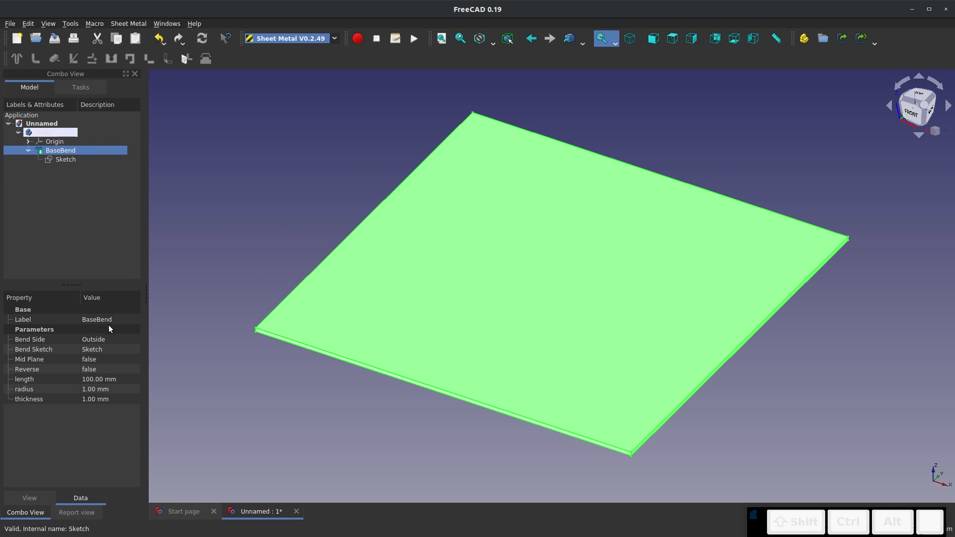
pyautogui.click(94, 389)
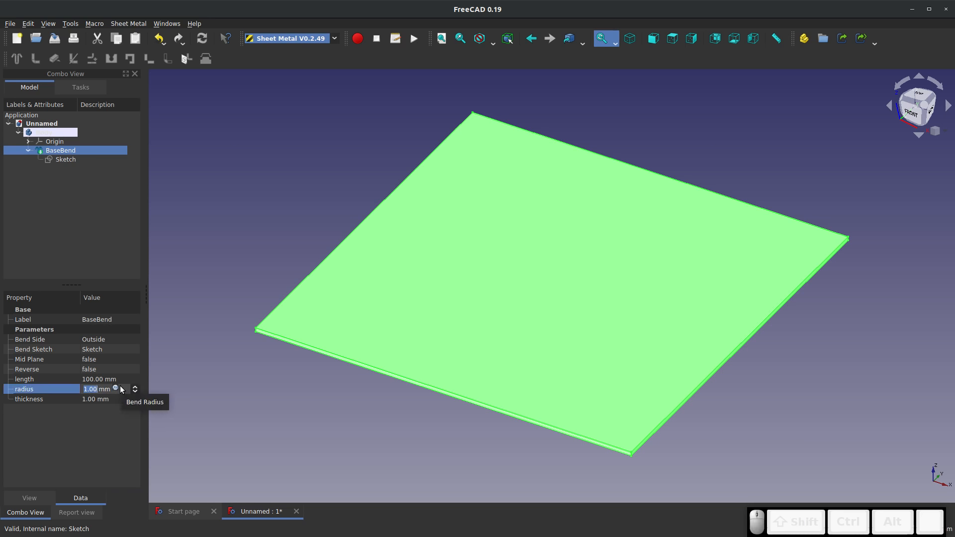
pyautogui.write('2')
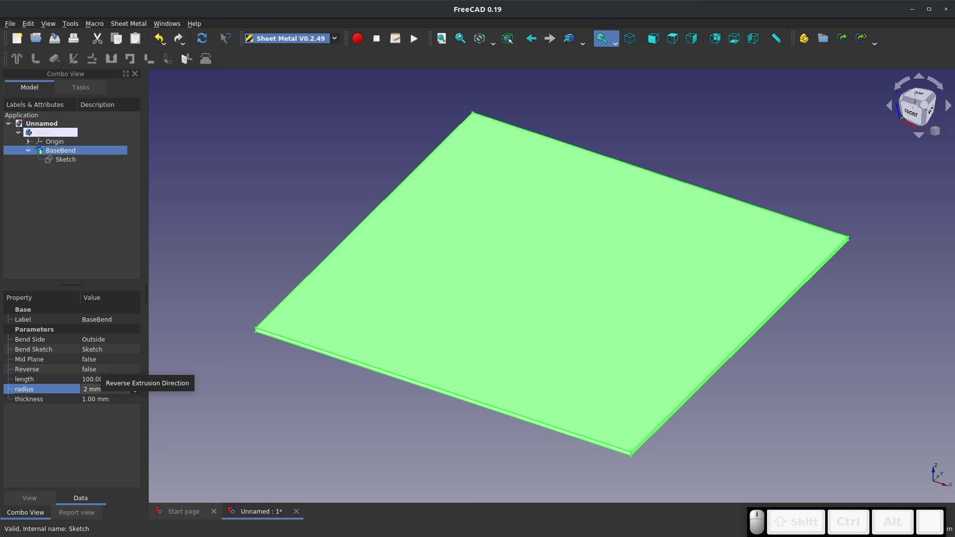
pyautogui.press('Return')
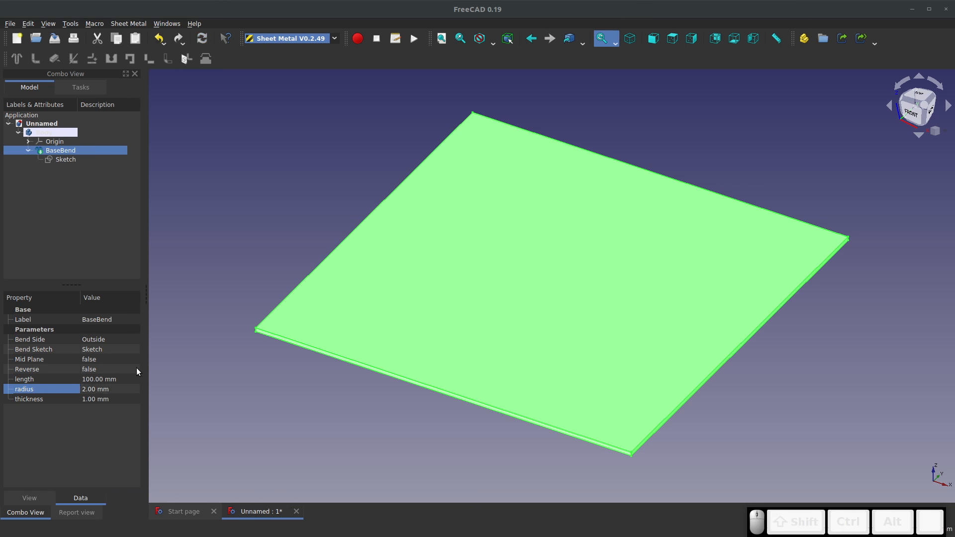
# Set the BaseBend's sheet thickness to 1.5 mm, deselect it, and view the plate's front corner up close
pyautogui.click(82, 399)
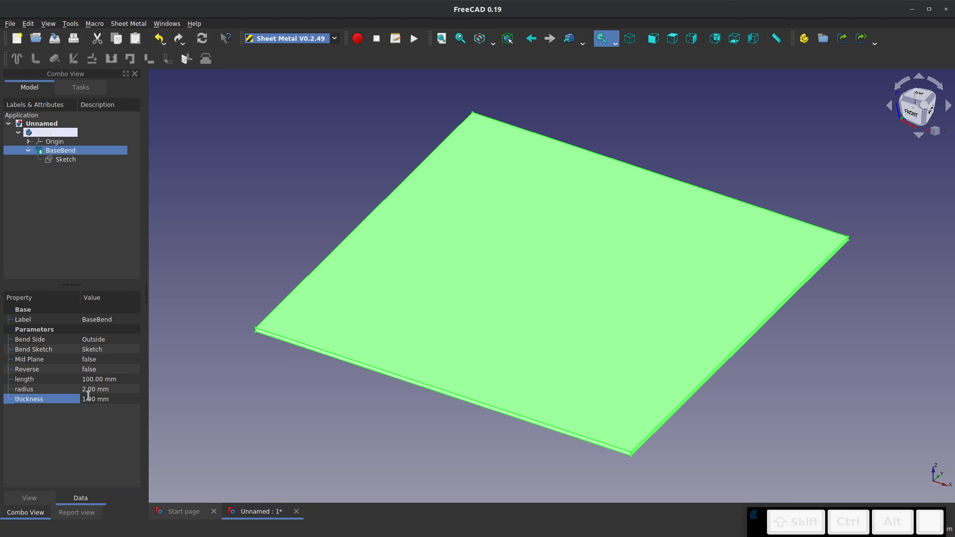
pyautogui.write('.5')
pyautogui.press('Return')
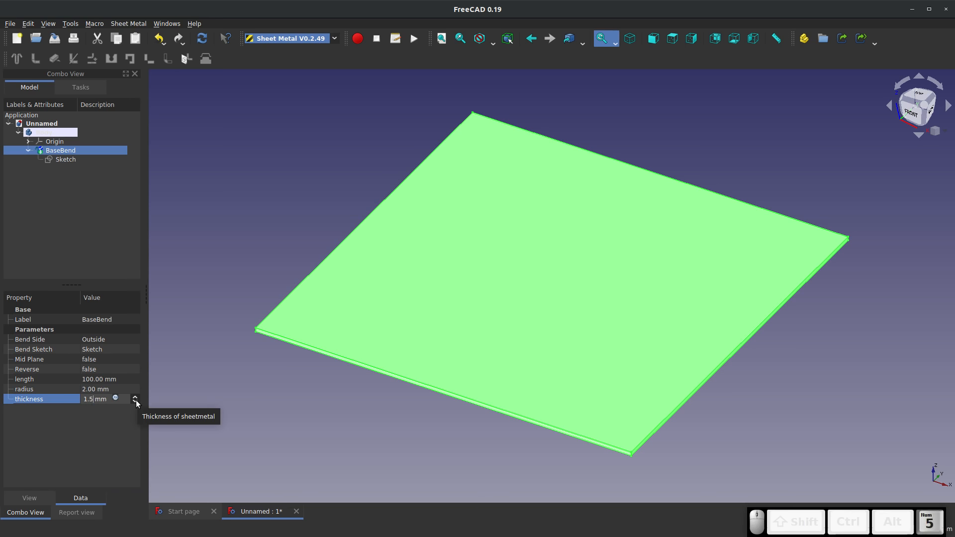
pyautogui.click(265, 380)
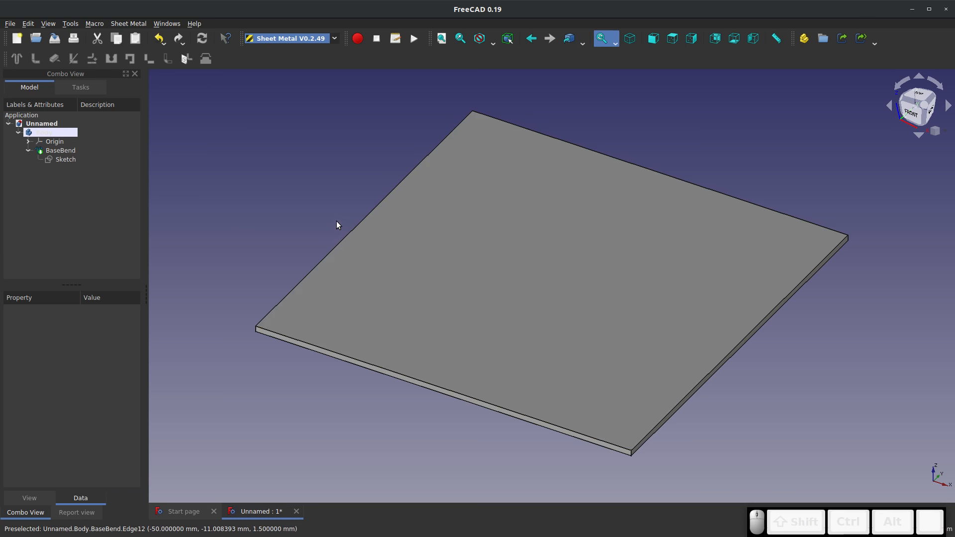
pyautogui.scroll(4, 277, 307)
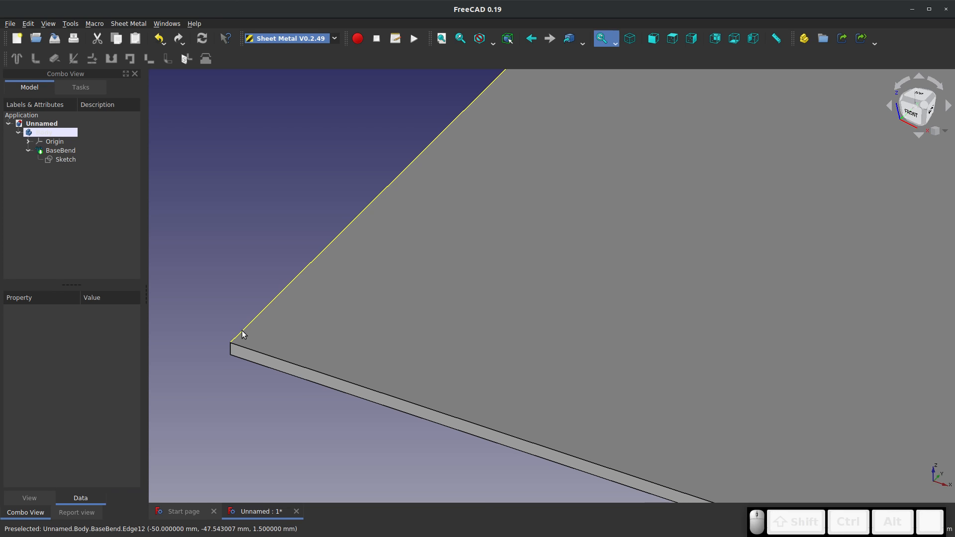
# Add a bent sheet metal wall along the plate's upper edge on its negative X side
pyautogui.click(242, 332)
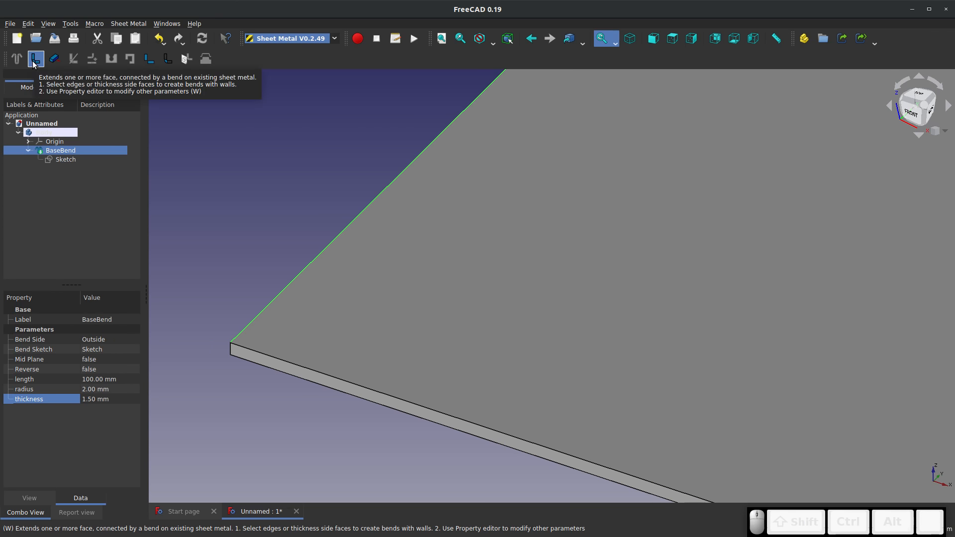
pyautogui.click(35, 58)
pyautogui.scroll(-4, 234, 150)
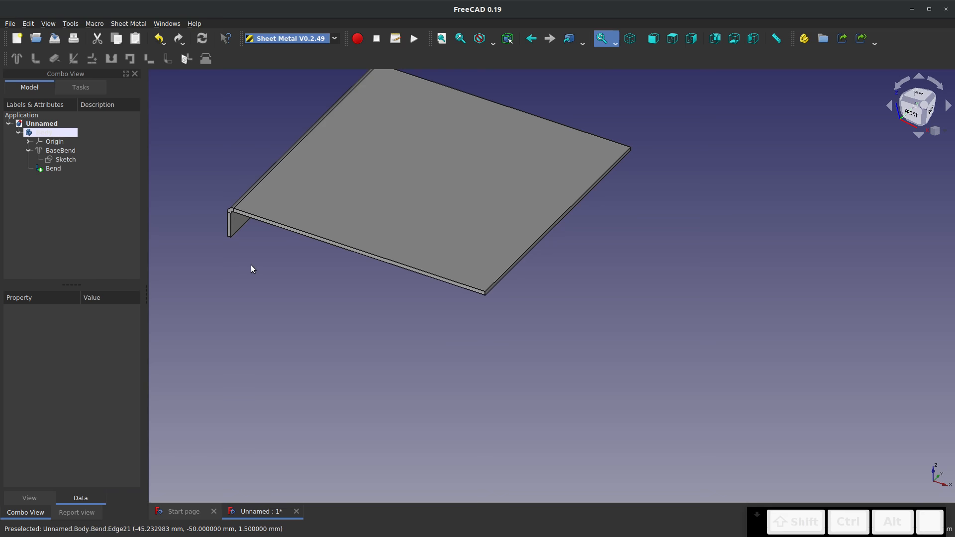
pyautogui.moveTo(251, 268); pyautogui.dragTo(283, 254, button='middle')
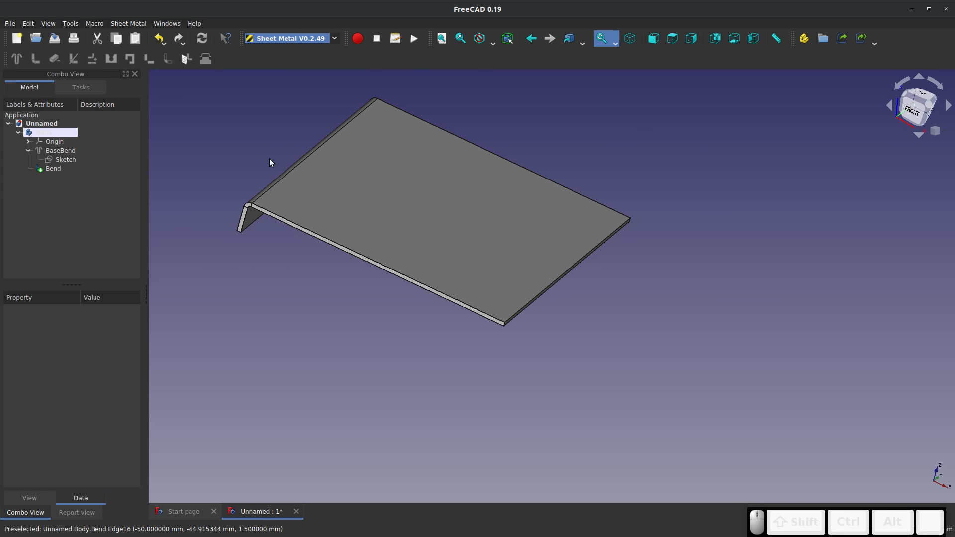
pyautogui.scroll(5, 269, 161)
# Set the first Bend's angle to -90° so its wall points upward
pyautogui.click(51, 169)
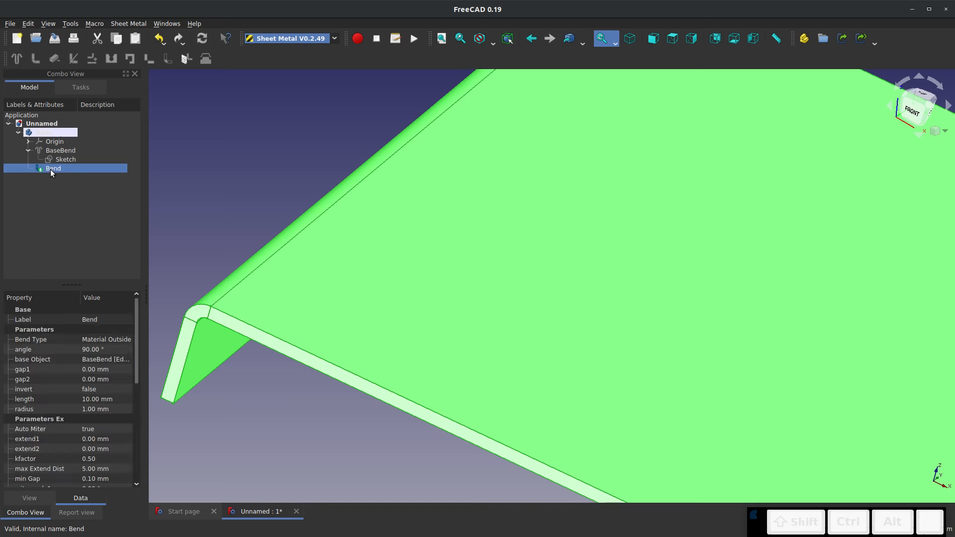
pyautogui.click(93, 352)
pyautogui.write('-9')
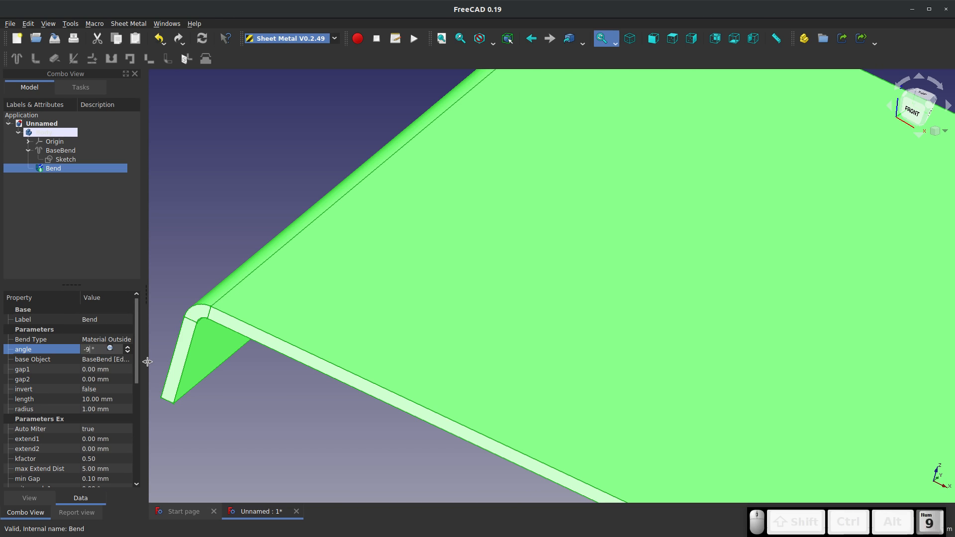
pyautogui.write('0')
pyautogui.press('Return')
pyautogui.scroll(-5, 184, 387)
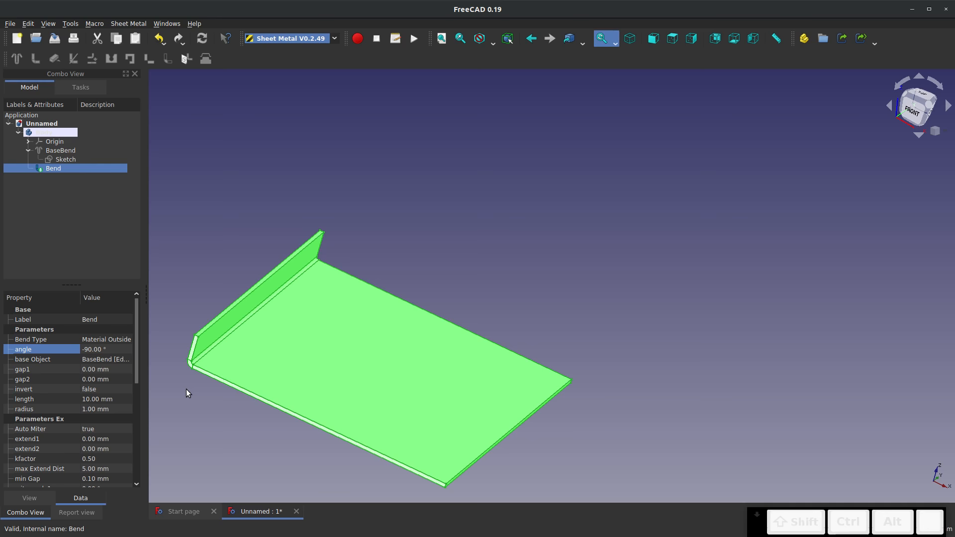
# Add a second bent wall along the outer top edge of the upright flange
pyautogui.click(186, 389)
pyautogui.scroll(4, 205, 319)
pyautogui.click(207, 347)
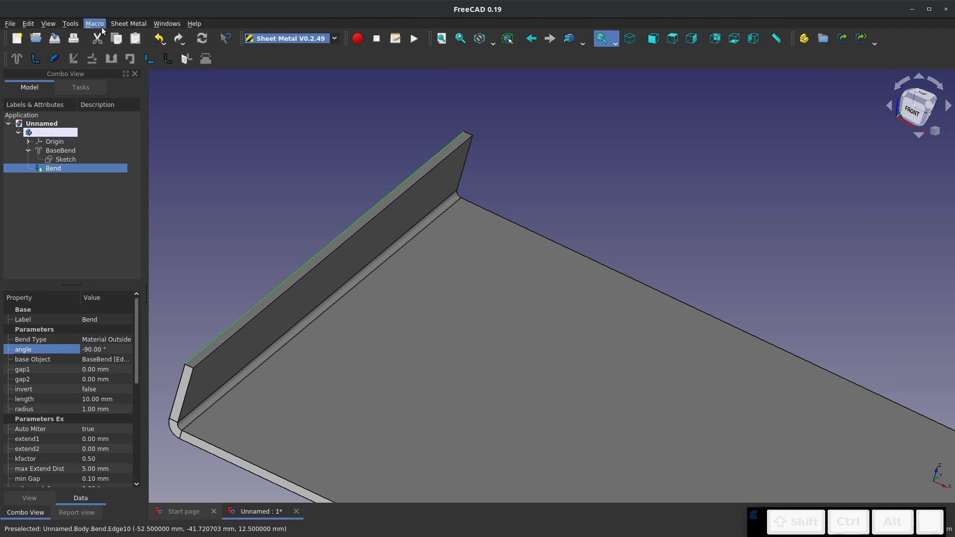
pyautogui.click(35, 58)
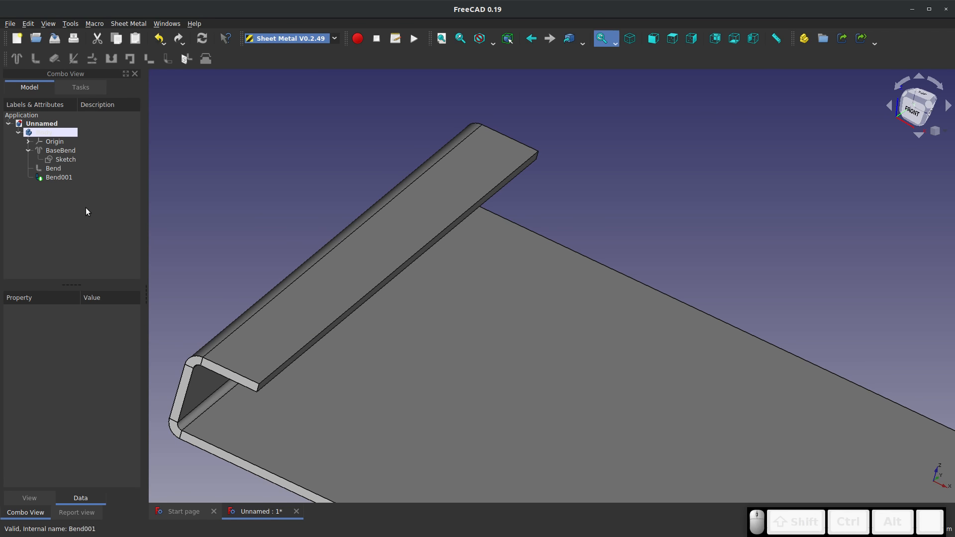
# Set Bend001's angle to -90°
pyautogui.click(60, 178)
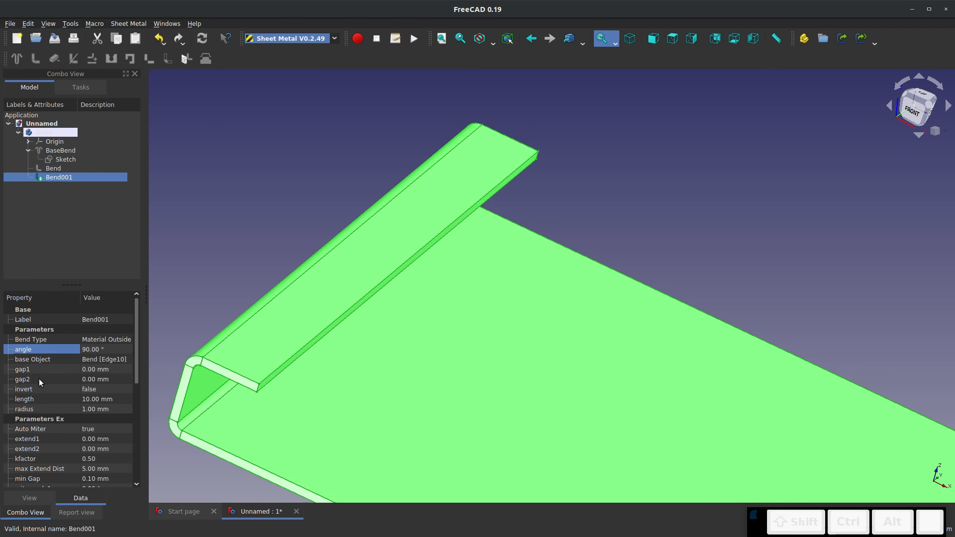
pyautogui.click(85, 350)
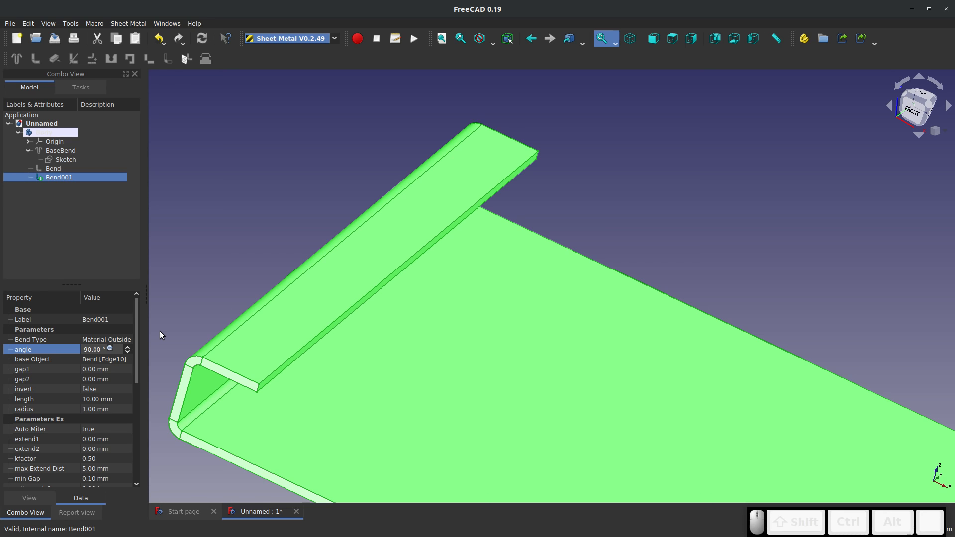
pyautogui.write('-')
pyautogui.press('Return')
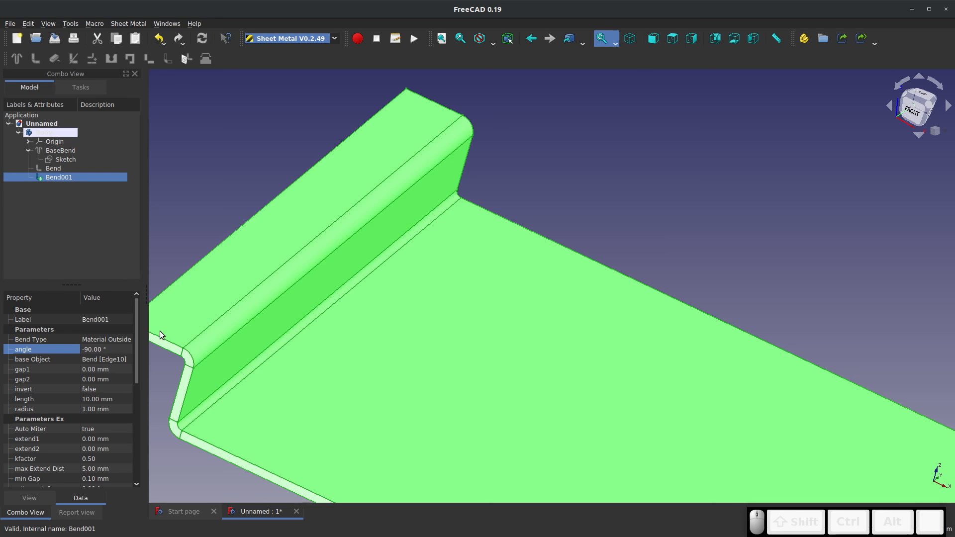
# Set Bend001's bend radius to 3 mm and deselect it
pyautogui.click(91, 413)
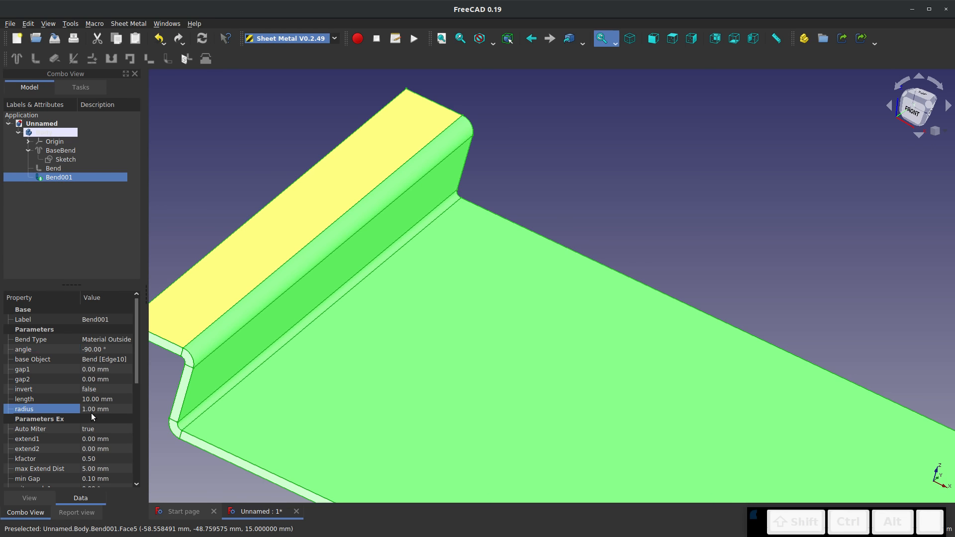
pyautogui.write('3')
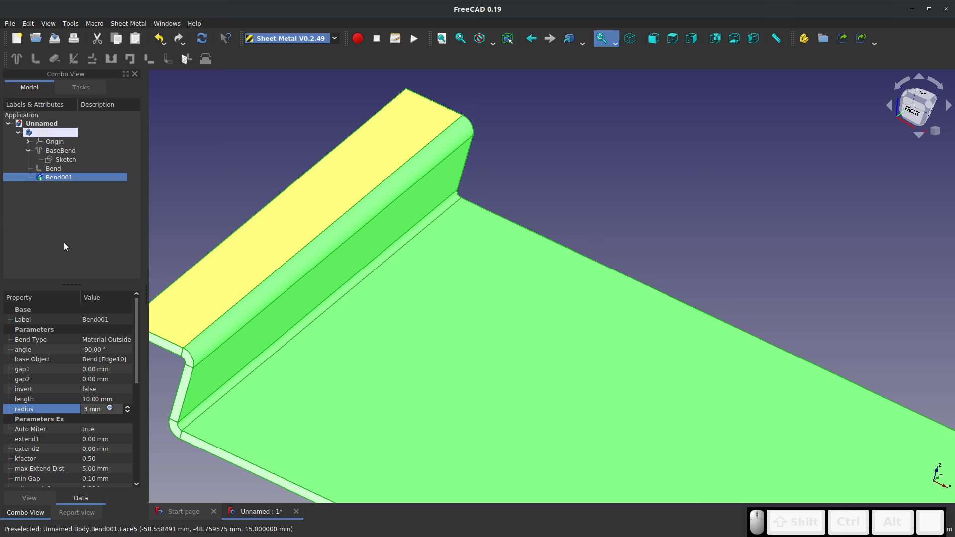
pyautogui.click(109, 230)
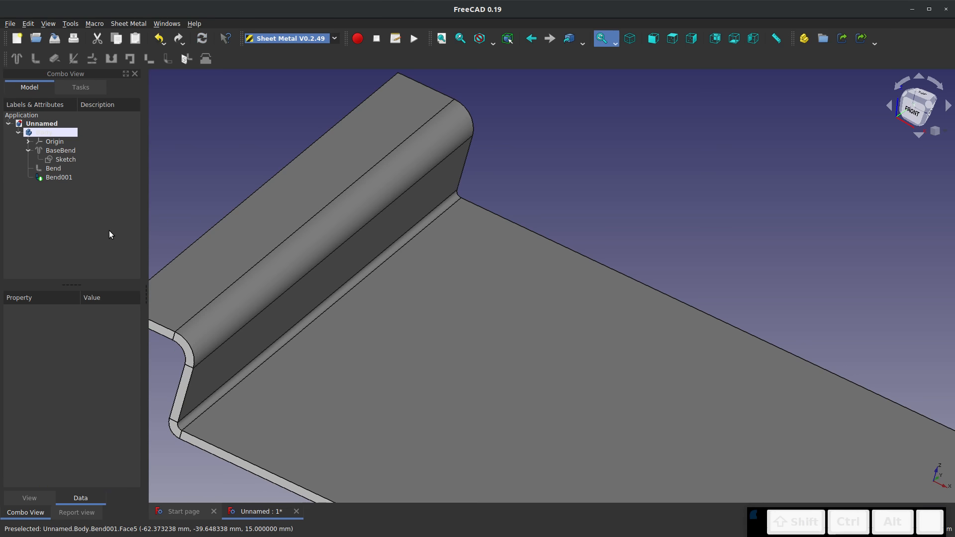
pyautogui.scroll(-2, 678, 302)
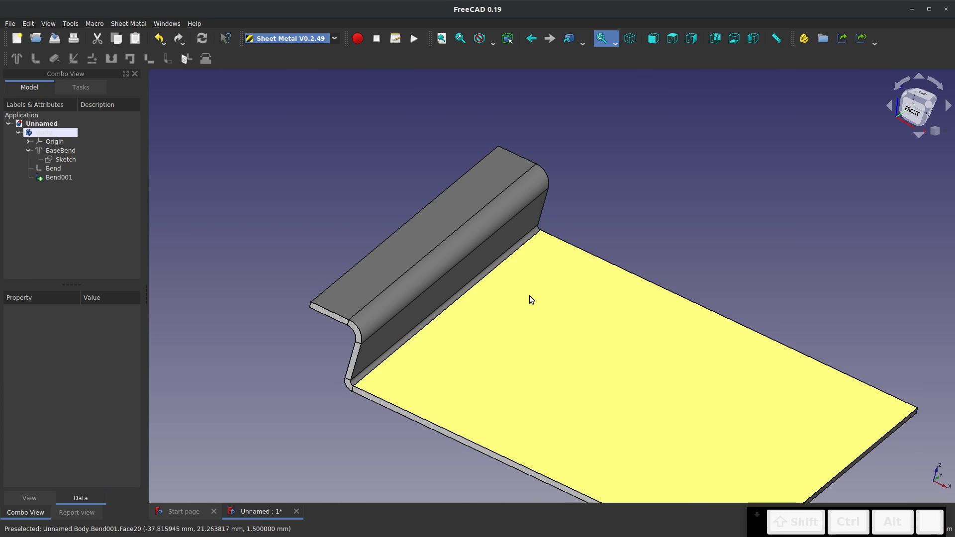
pyautogui.moveTo(530, 295); pyautogui.dragTo(446, 255, button='middle')
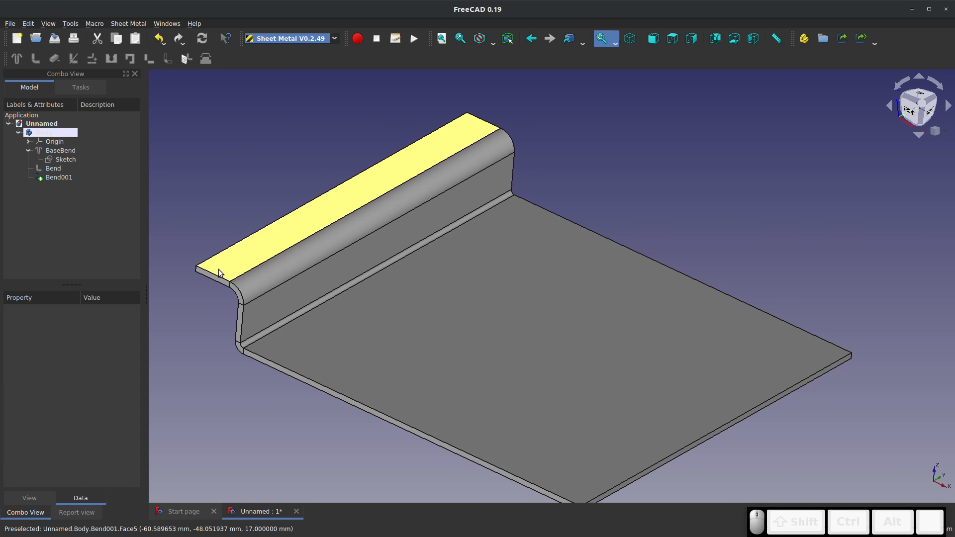
# Set Bend001's invert property to true so its flange extends over the base plate
pyautogui.click(218, 277)
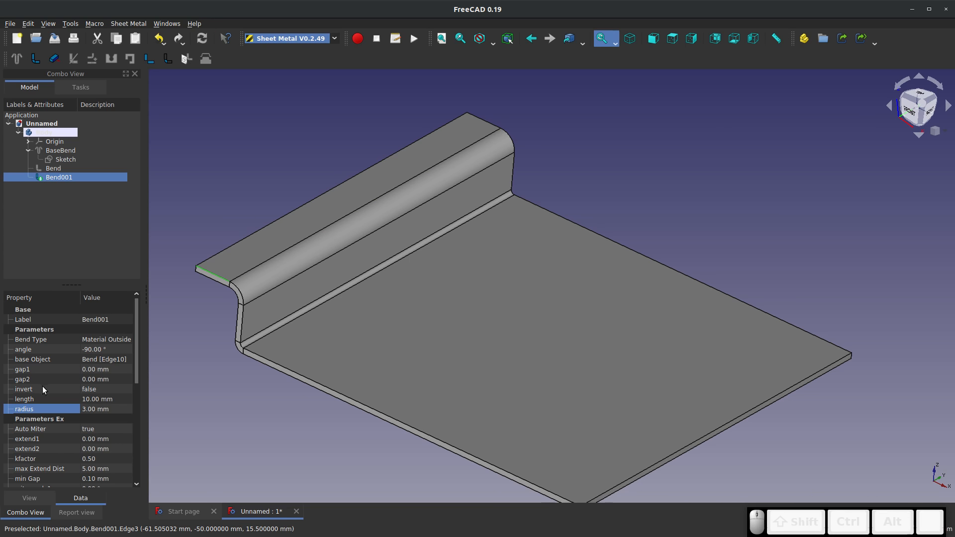
pyautogui.click(69, 389)
pyautogui.click(118, 389)
pyautogui.click(112, 402)
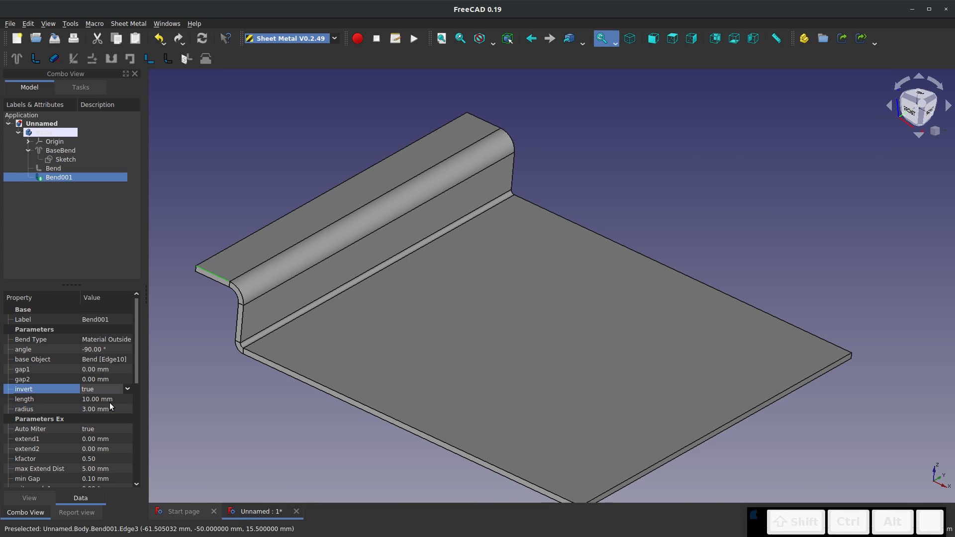
pyautogui.click(97, 250)
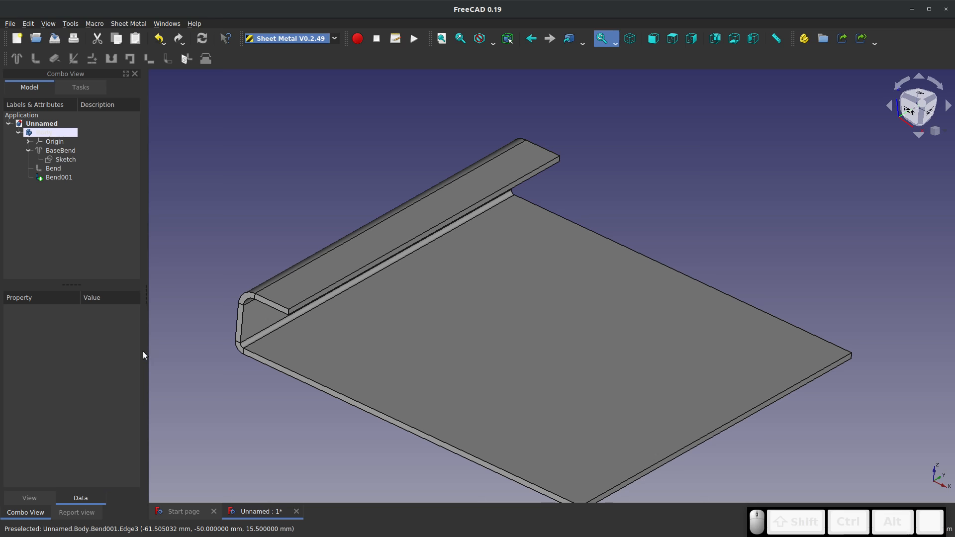
# Set Bend001's wall length to 20 mm
pyautogui.click(271, 304)
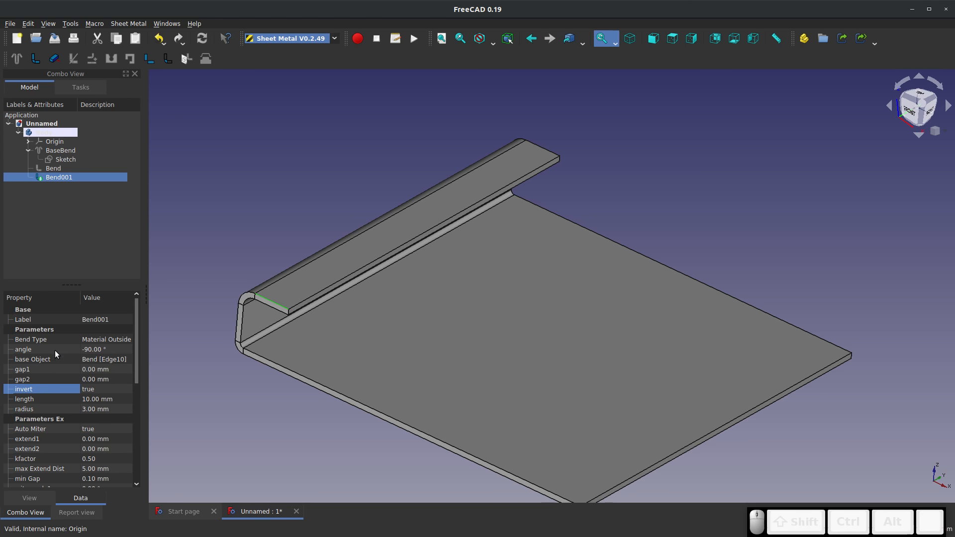
pyautogui.click(93, 398)
pyautogui.write('20')
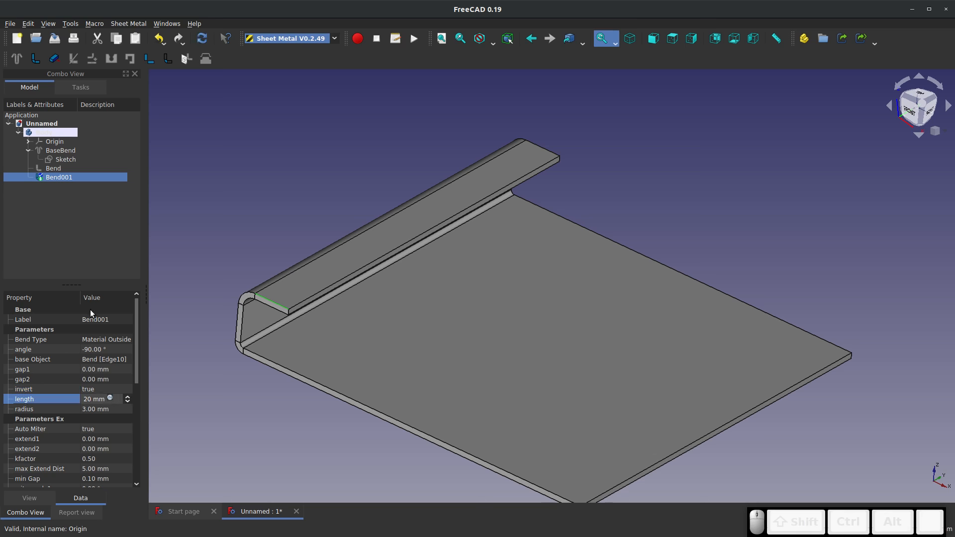
pyautogui.click(64, 262)
# Add a third bent wall along the front short edge of the top flange's upper face
pyautogui.click(288, 308)
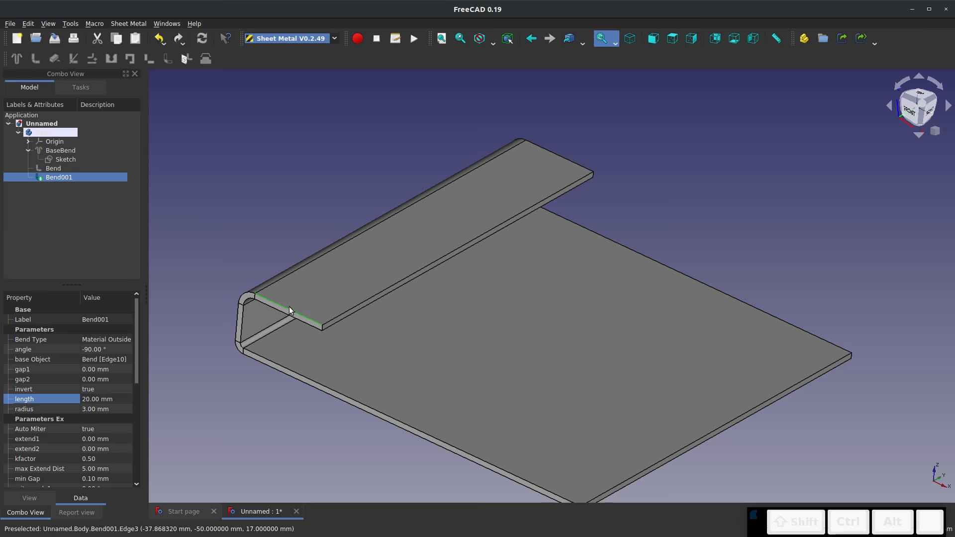
pyautogui.click(35, 60)
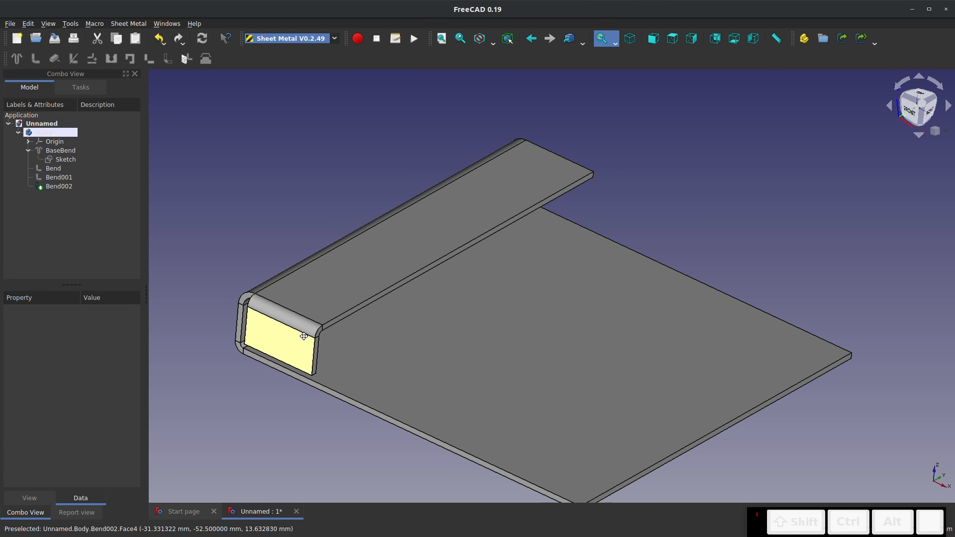
pyautogui.moveTo(302, 334); pyautogui.dragTo(507, 364, button='right')
pyautogui.scroll(5, 248, 331)
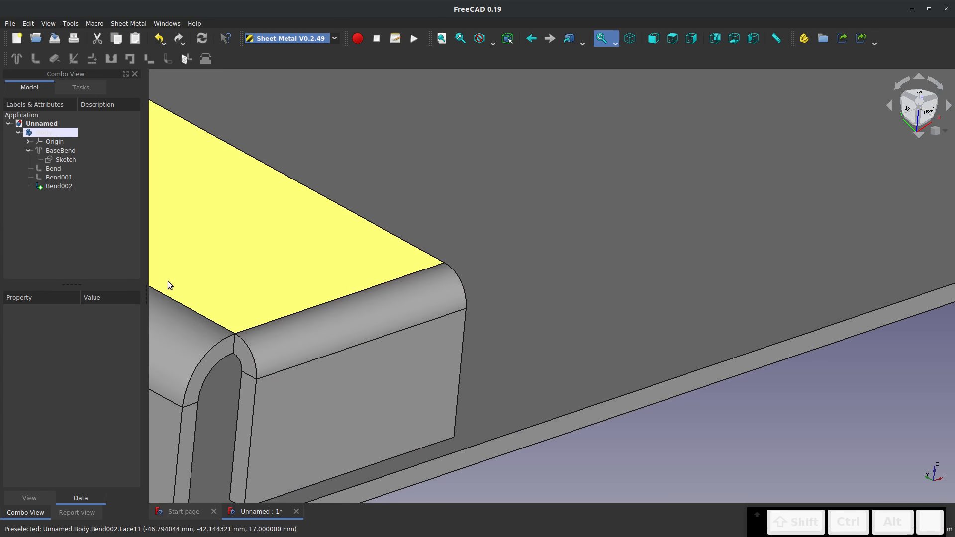
# Set Bend002's invert property to true so the small front wall points upward
pyautogui.click(60, 186)
pyautogui.click(89, 389)
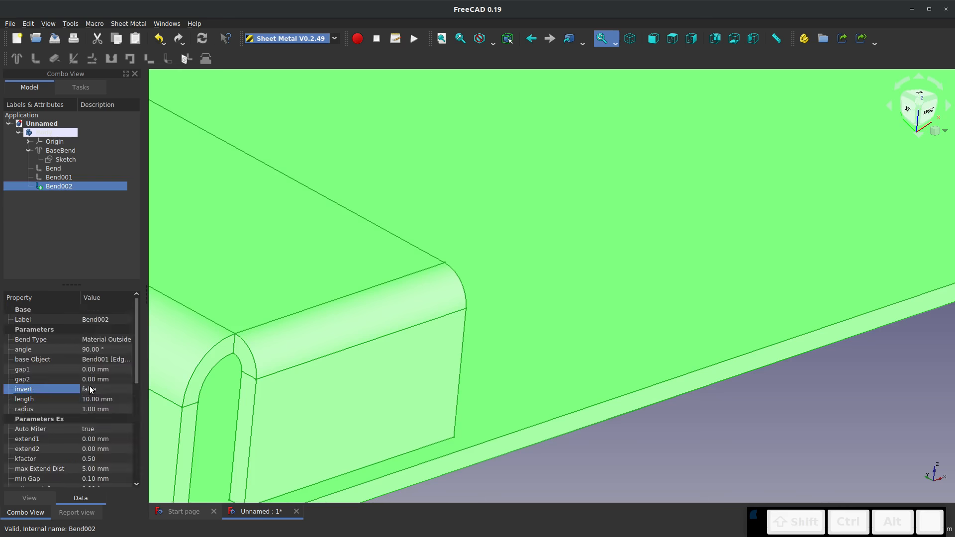
pyautogui.click(95, 390)
pyautogui.click(93, 403)
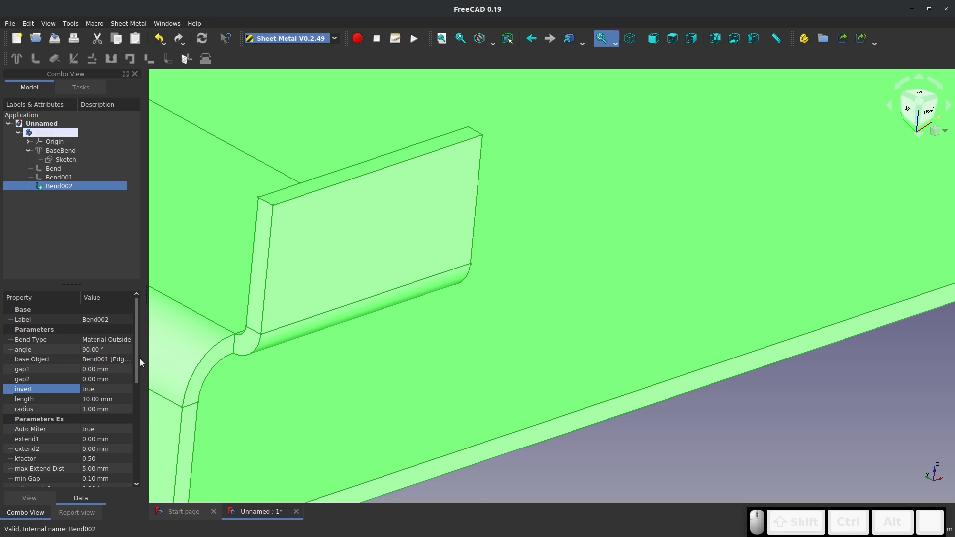
# Set Bend002's relief type to Round and deselect it
pyautogui.moveTo(136, 359); pyautogui.dragTo(135, 448)
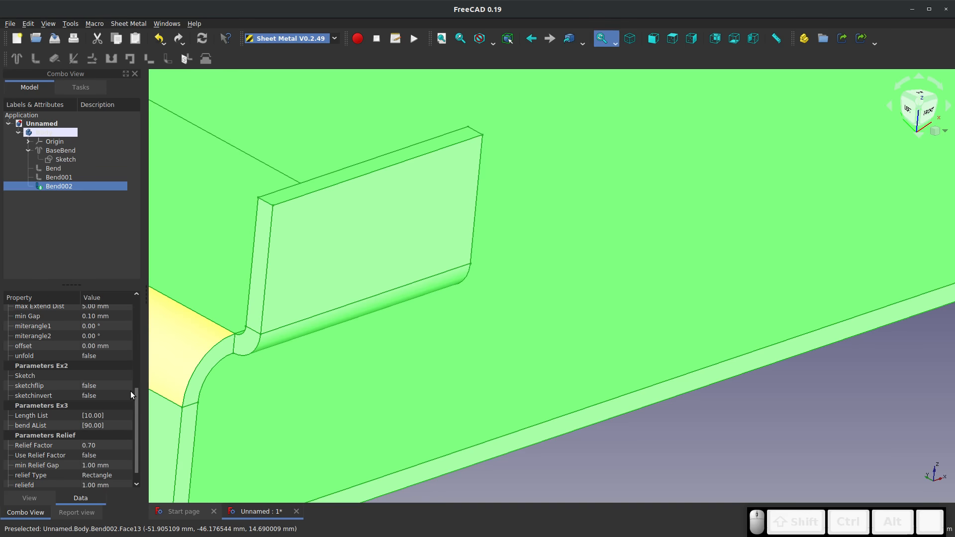
pyautogui.click(97, 476)
pyautogui.click(103, 488)
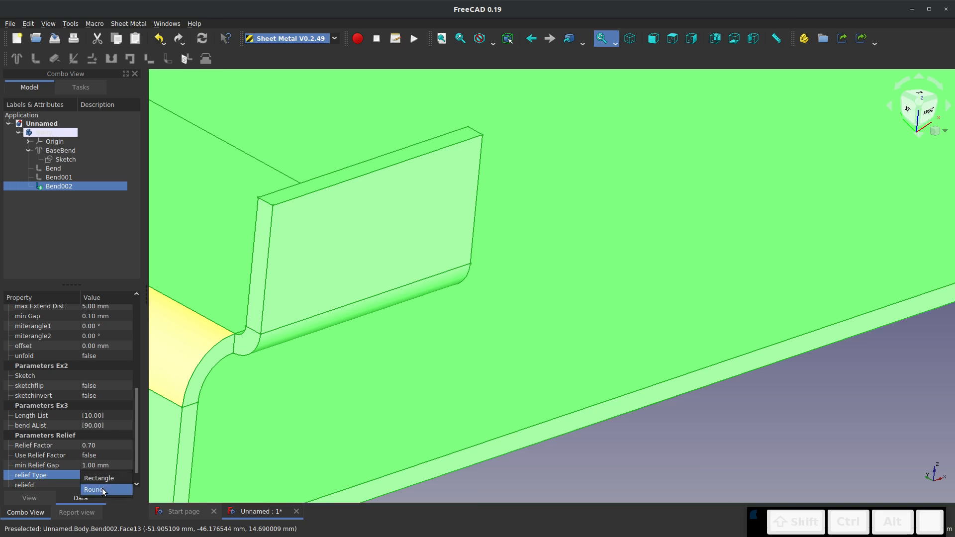
pyautogui.click(70, 255)
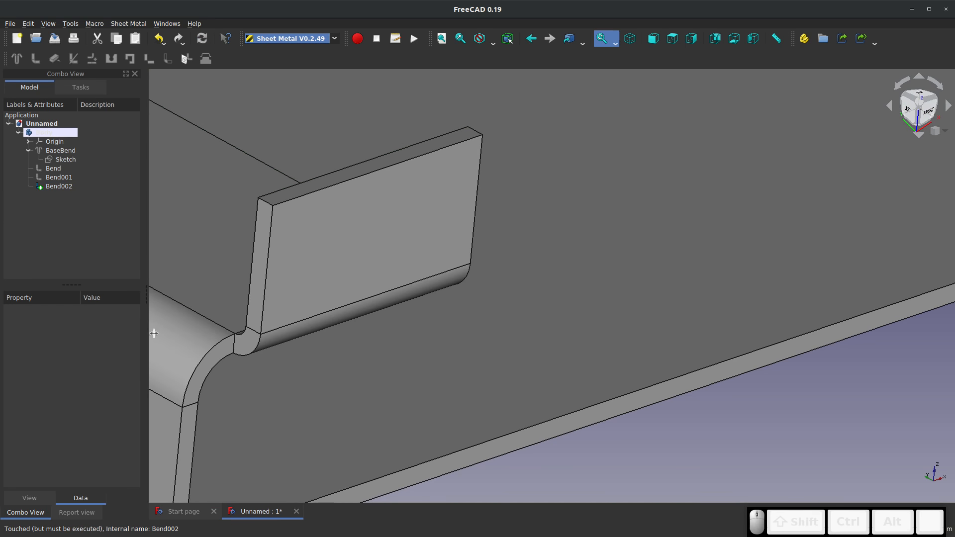
pyautogui.click(59, 187)
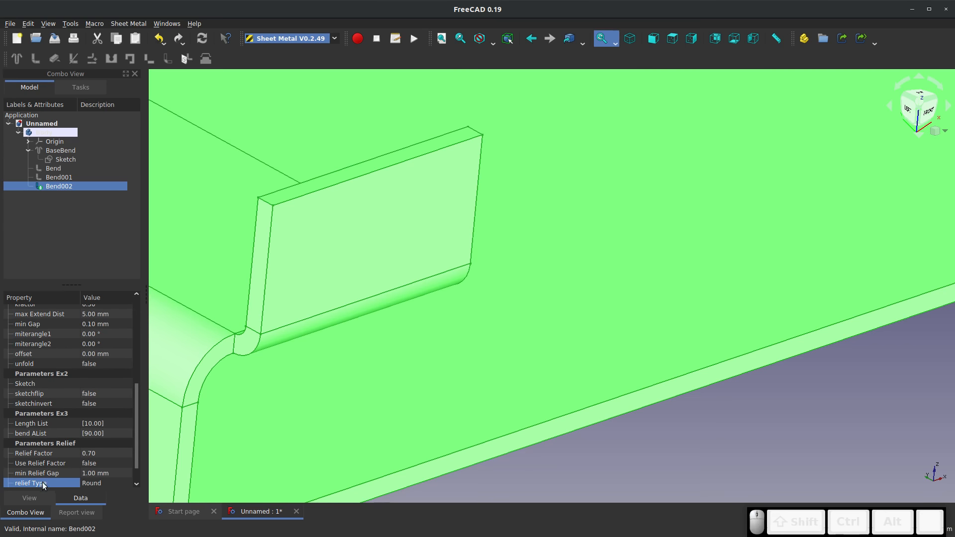
pyautogui.click(75, 456)
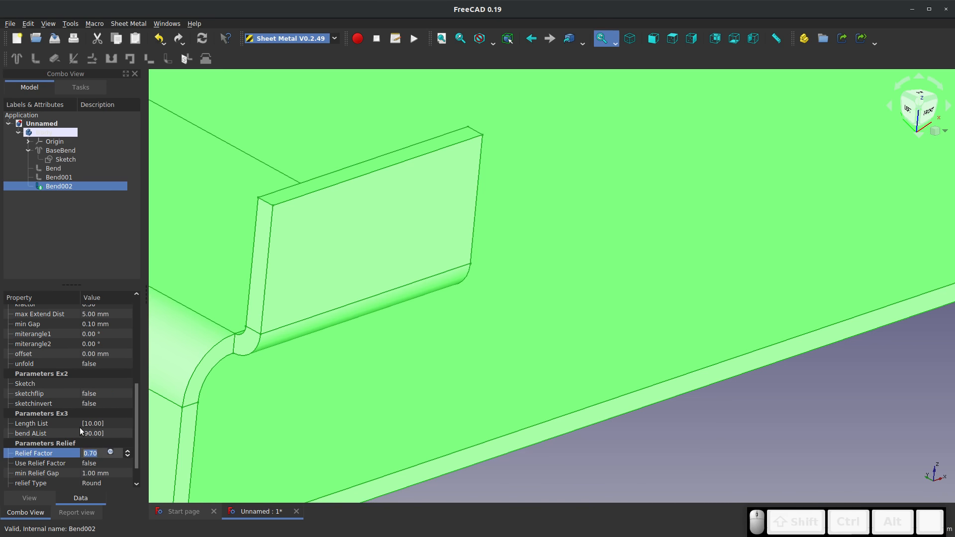
pyautogui.scroll(-5, 316, 348)
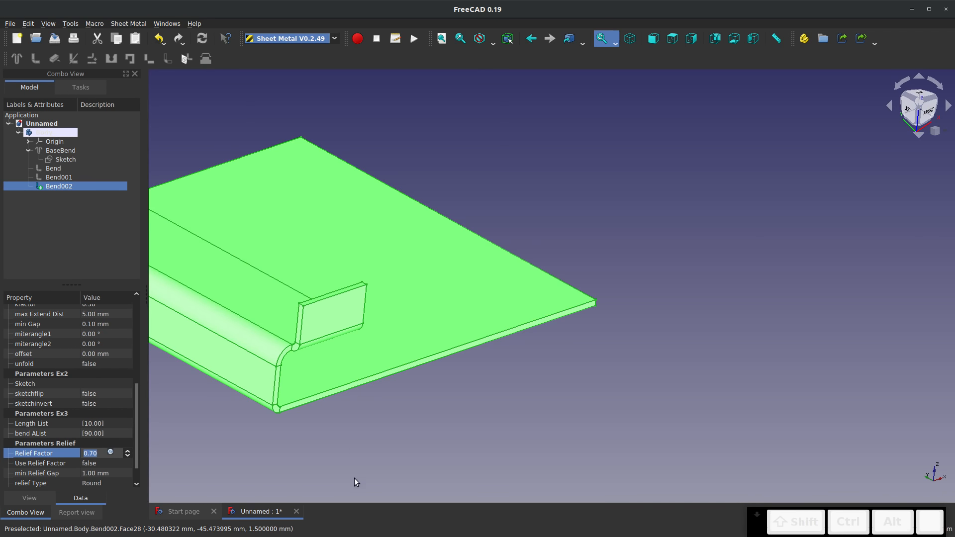
pyautogui.click(354, 479)
# Examine the finished bends from the front side of the part and select the whole body
pyautogui.moveTo(405, 452); pyautogui.dragTo(355, 142)
pyautogui.scroll(-4, 350, 447)
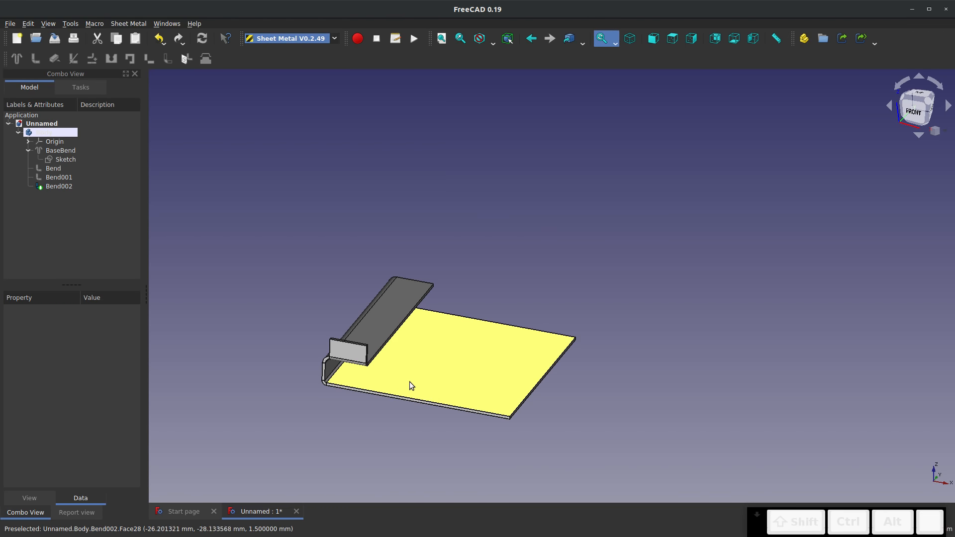
pyautogui.scroll(4, 441, 393)
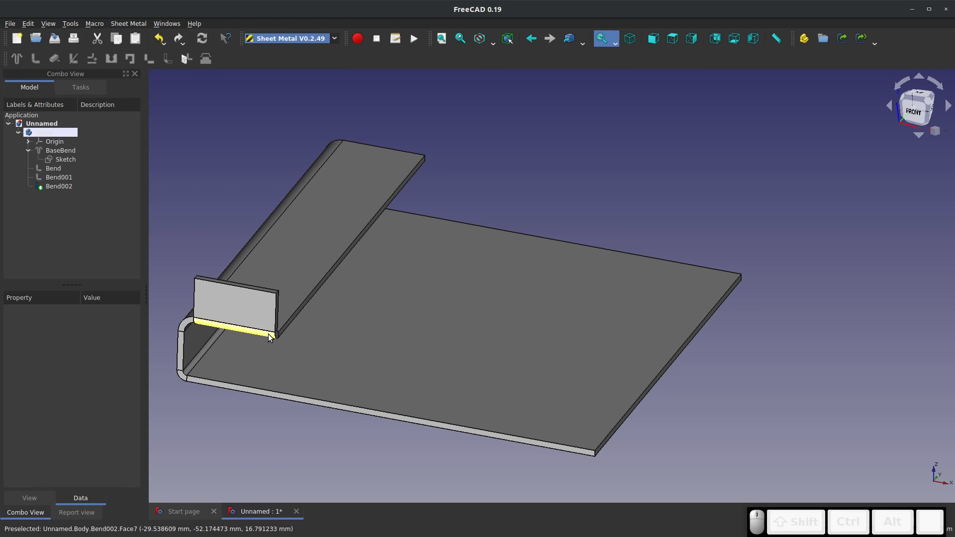
pyautogui.scroll(2, 167, 269)
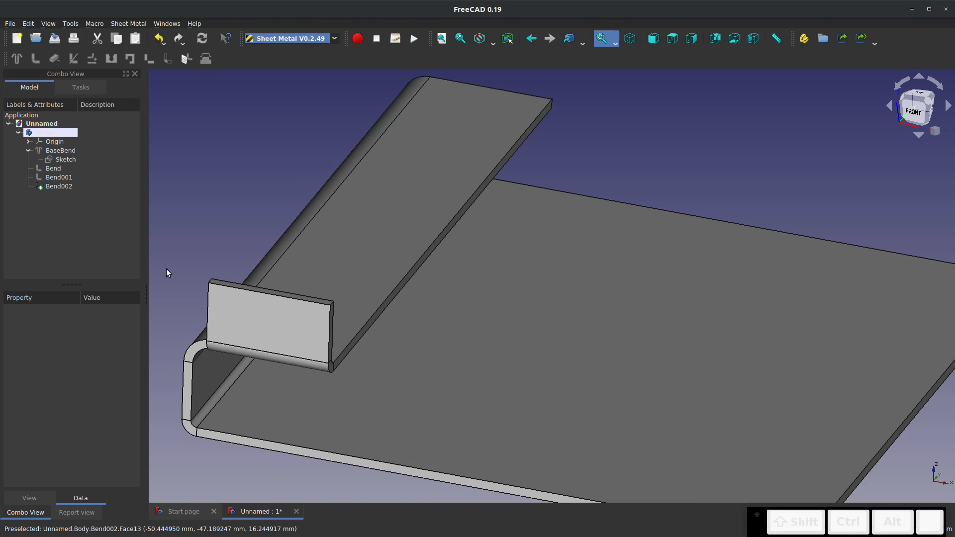
pyautogui.scroll(-2, 231, 257)
pyautogui.doubleClick(375, 256)
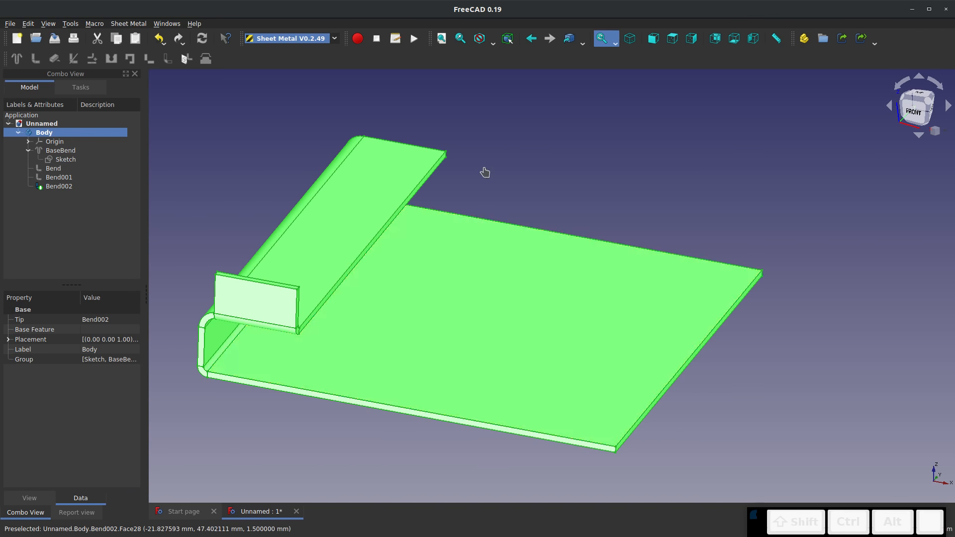
# Unfold the part from the base plate's upper face with a projection sketch and a manual K-factor of 0.50 (ANSI)
pyautogui.click(486, 171)
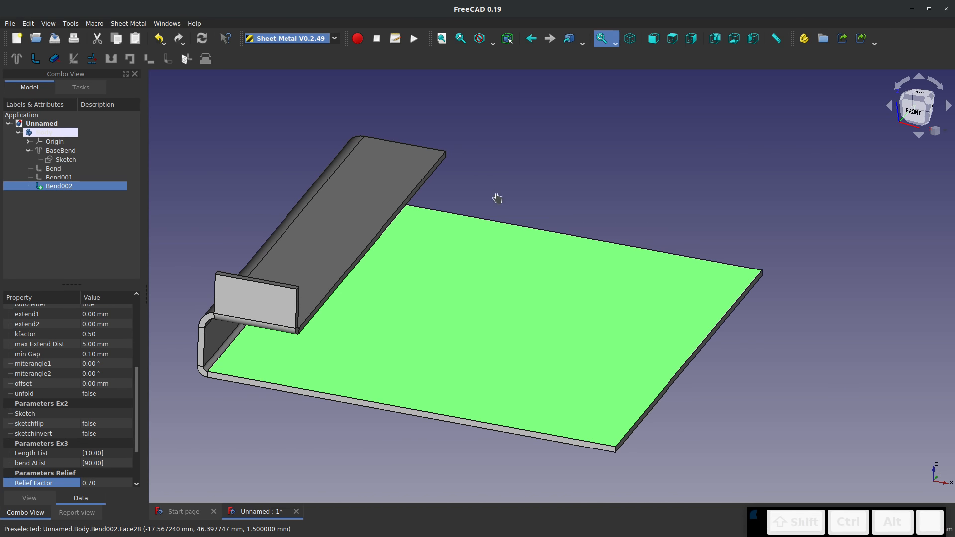
pyautogui.click(497, 195)
pyautogui.click(456, 289)
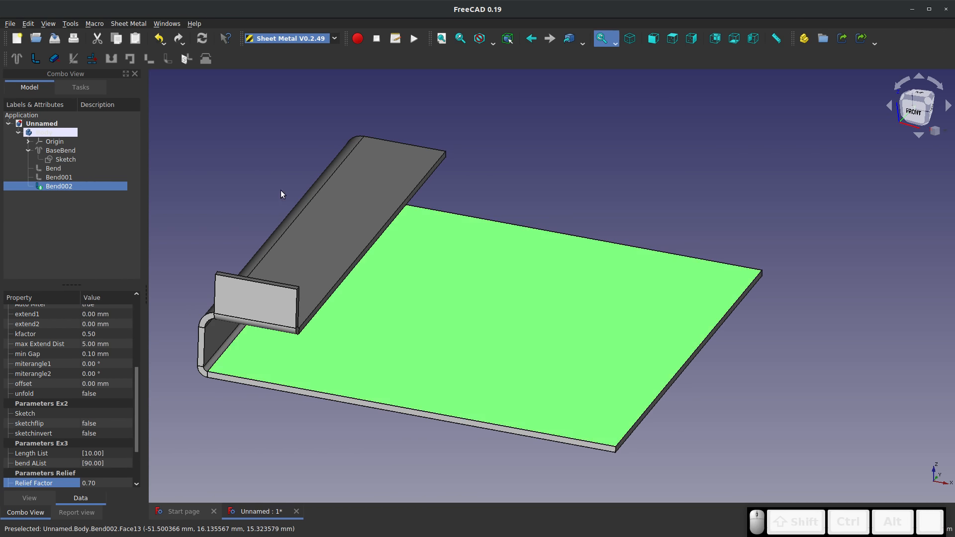
pyautogui.click(92, 60)
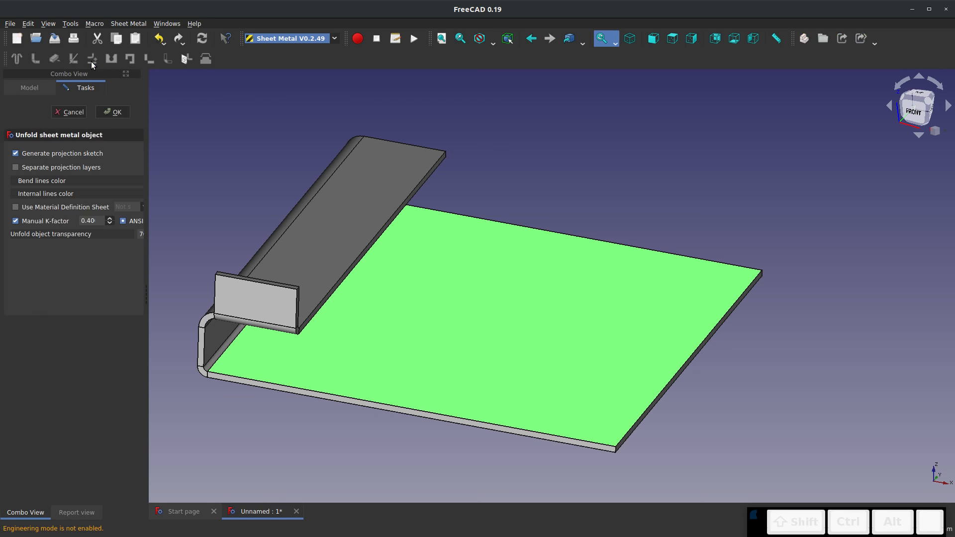
pyautogui.moveTo(179, 207); pyautogui.dragTo(234, 208)
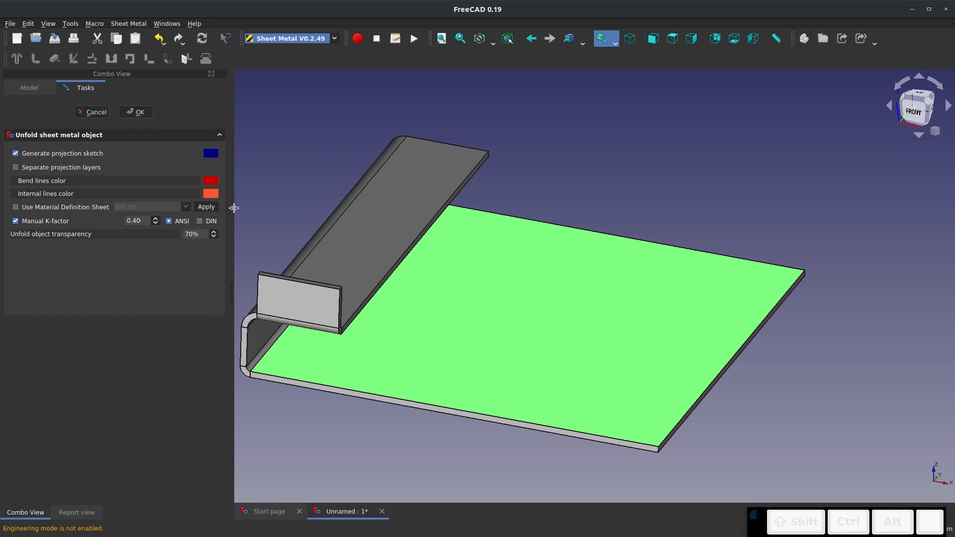
pyautogui.click(201, 221)
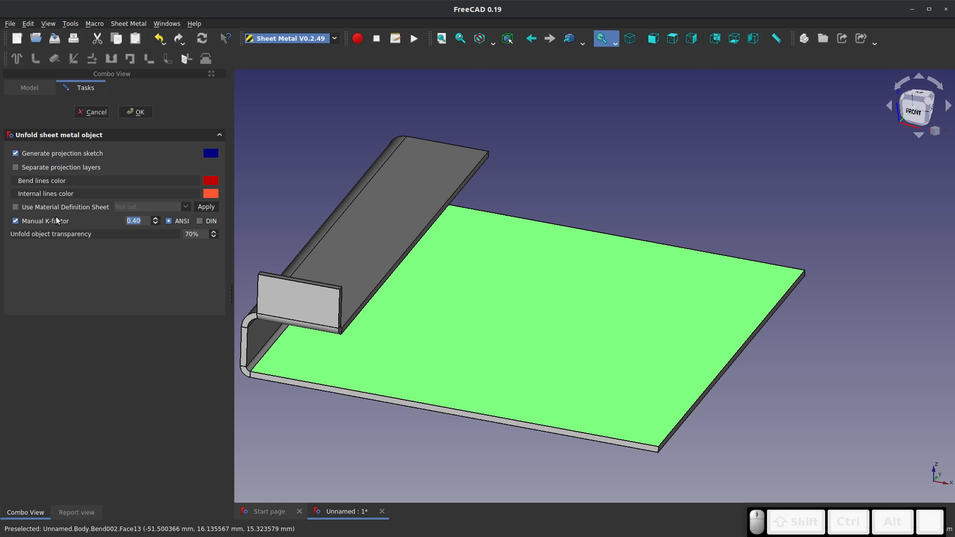
pyautogui.write('0.50')
pyautogui.click(106, 264)
pyautogui.click(131, 113)
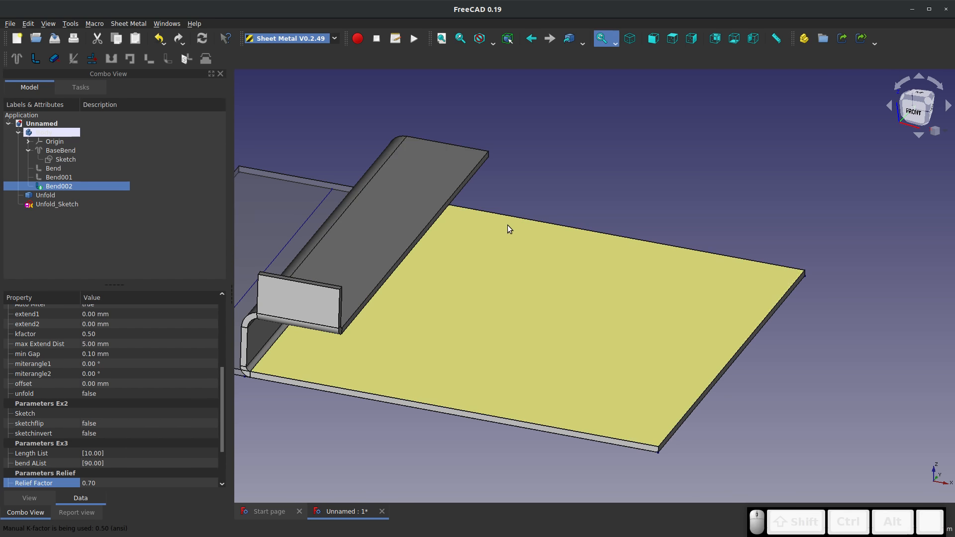
# Examine the unfolded flat pattern against the folded part, close up, from above and at an angle
pyautogui.scroll(-3, 507, 225)
pyautogui.scroll(6, 401, 234)
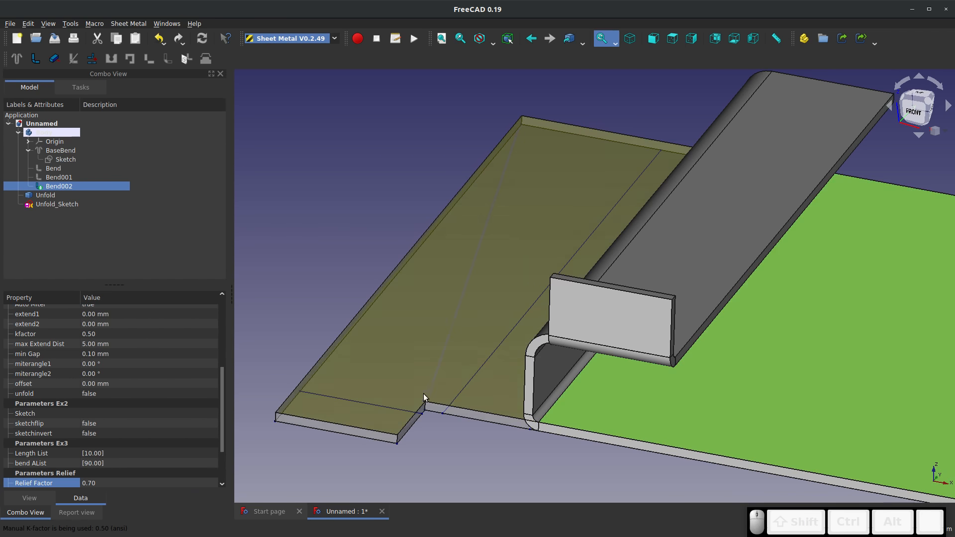
pyautogui.press('2')
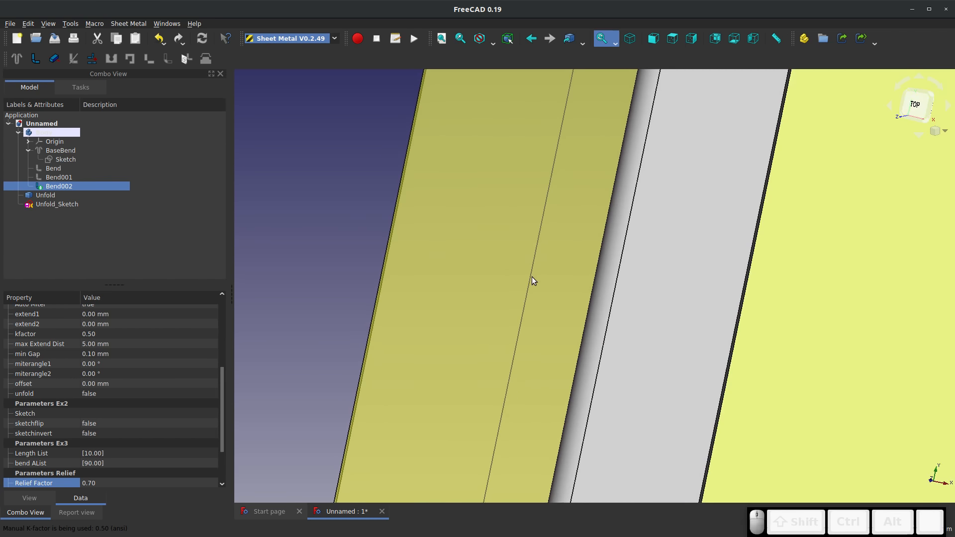
pyautogui.scroll(-5, 532, 277)
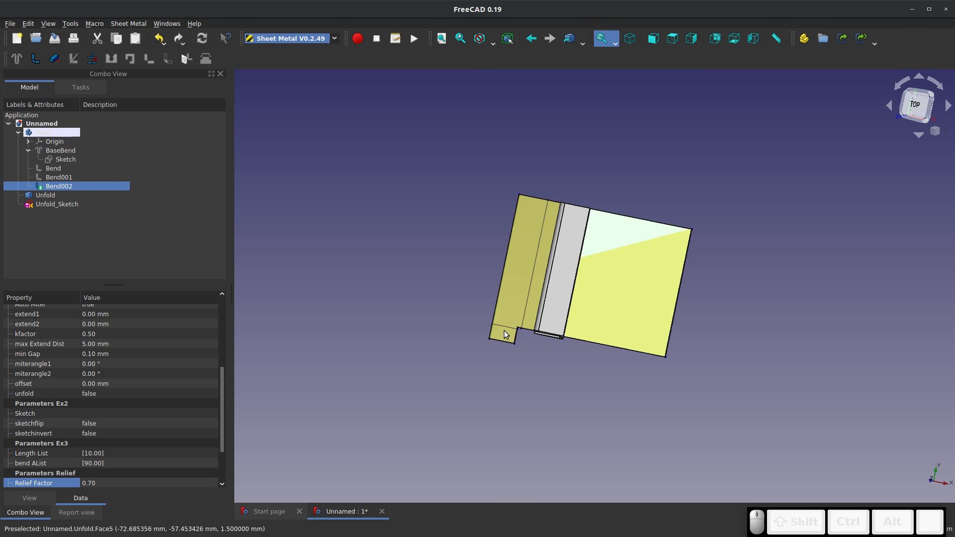
pyautogui.scroll(-2, 522, 308)
pyautogui.scroll(5, 534, 339)
pyautogui.moveTo(534, 344); pyautogui.dragTo(523, 255, button='middle')
# Delete the unfold projection sketch and the unfolded flat pattern
pyautogui.rightClick(57, 204)
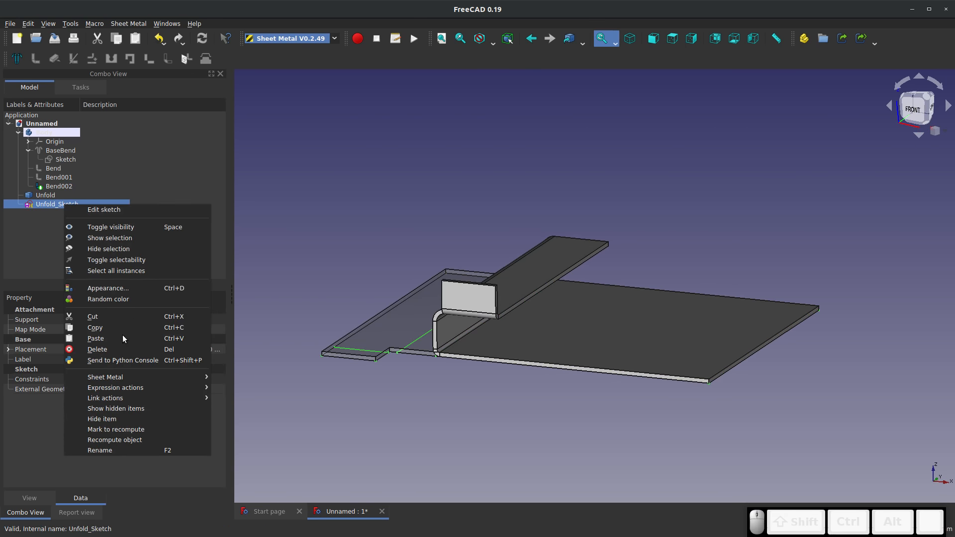
pyautogui.click(123, 349)
pyautogui.rightClick(46, 198)
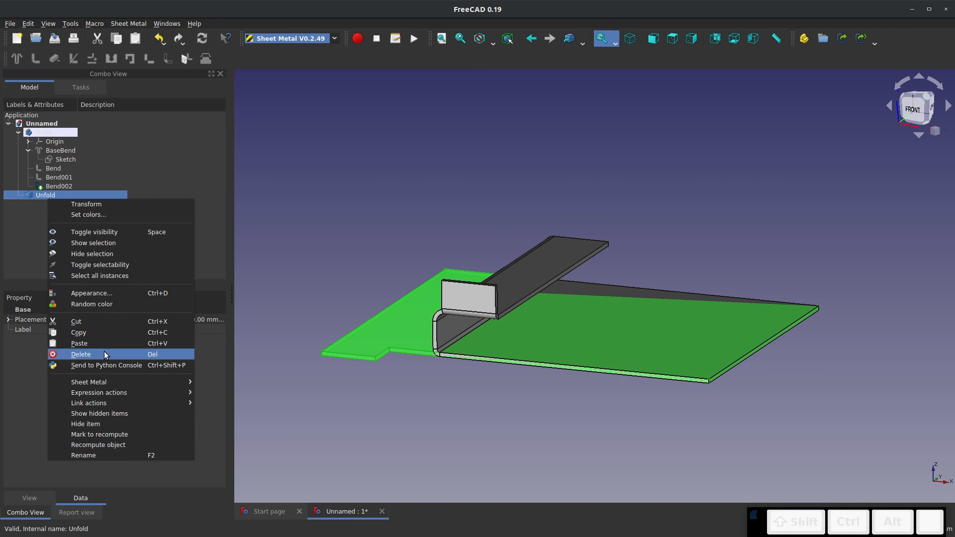
pyautogui.click(103, 351)
pyautogui.moveTo(742, 330)
pyautogui.mouseDown(button='middle')
pyautogui.moveTo(737, 339)
pyautogui.moveTo(742, 332)
pyautogui.mouseUp(button='middle')
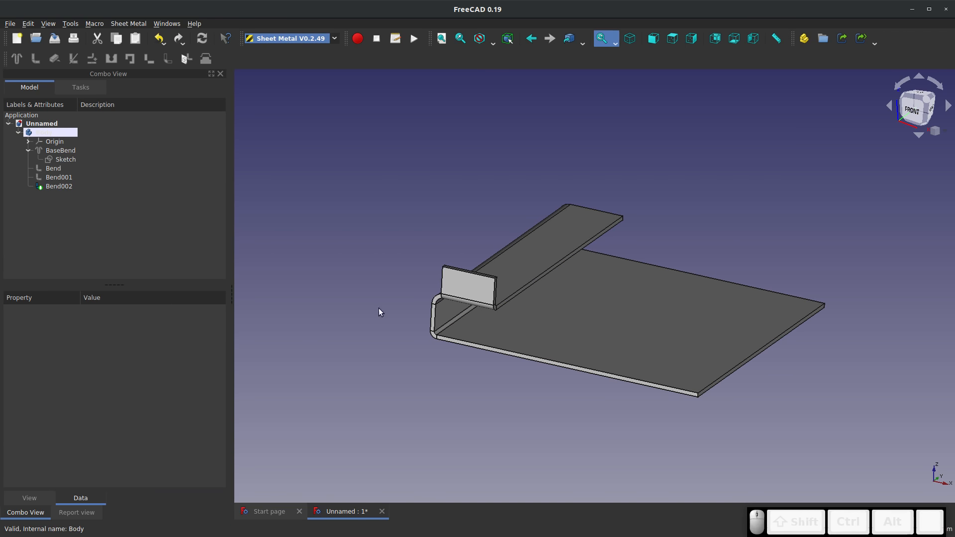
# Extend the top flange outward over the base plate from its long free edge
pyautogui.click(527, 285)
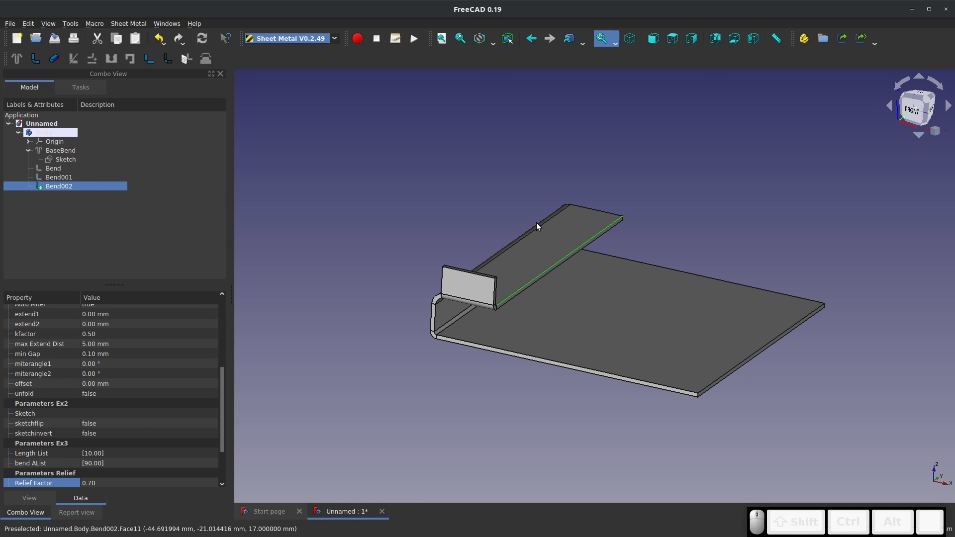
pyautogui.scroll(5, 537, 226)
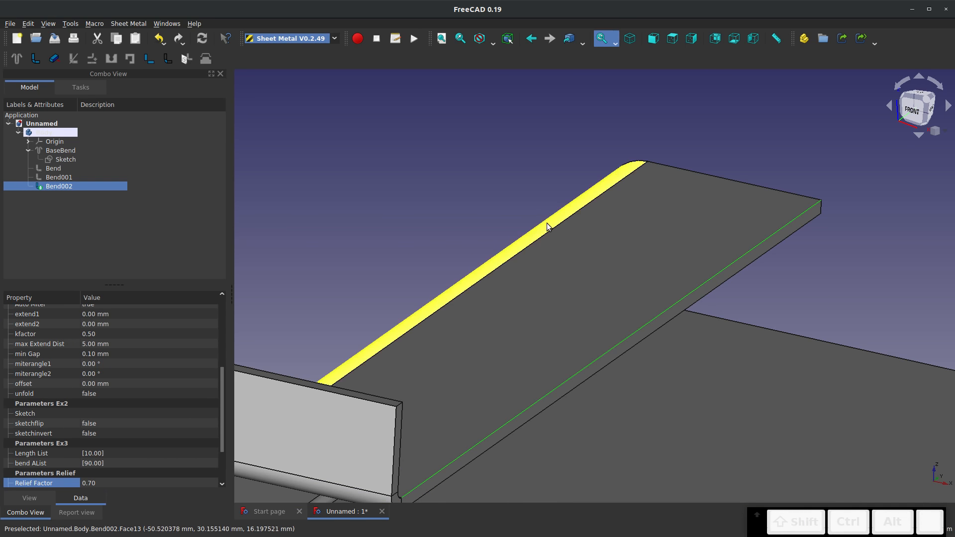
pyautogui.click(49, 56)
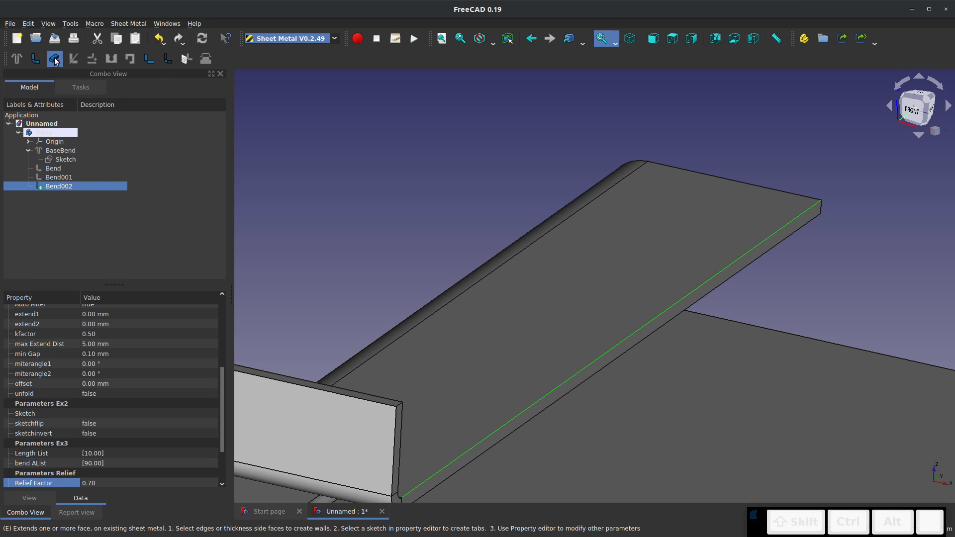
pyautogui.scroll(-5, 667, 279)
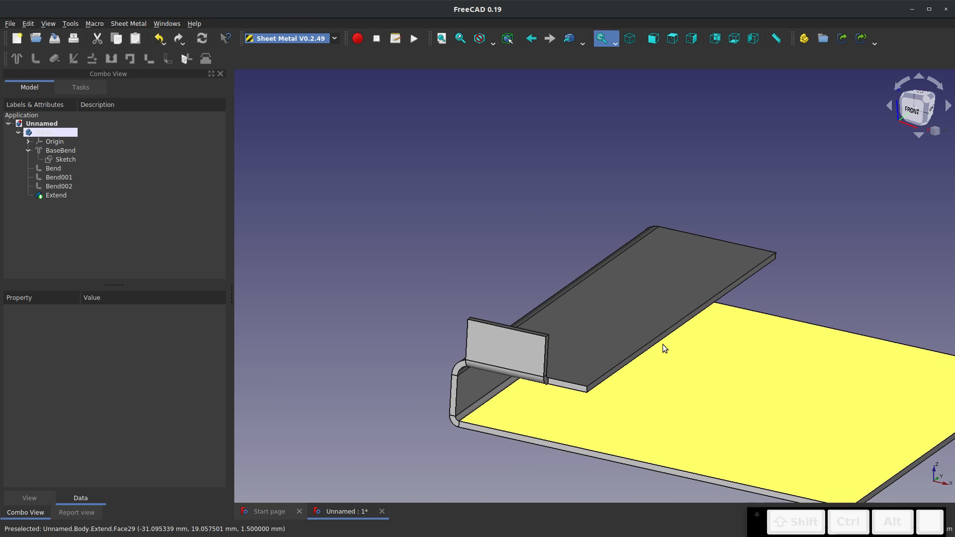
# Add a bent wall pointing down along the long upper edge of the extended top flange
pyautogui.scroll(5, 663, 344)
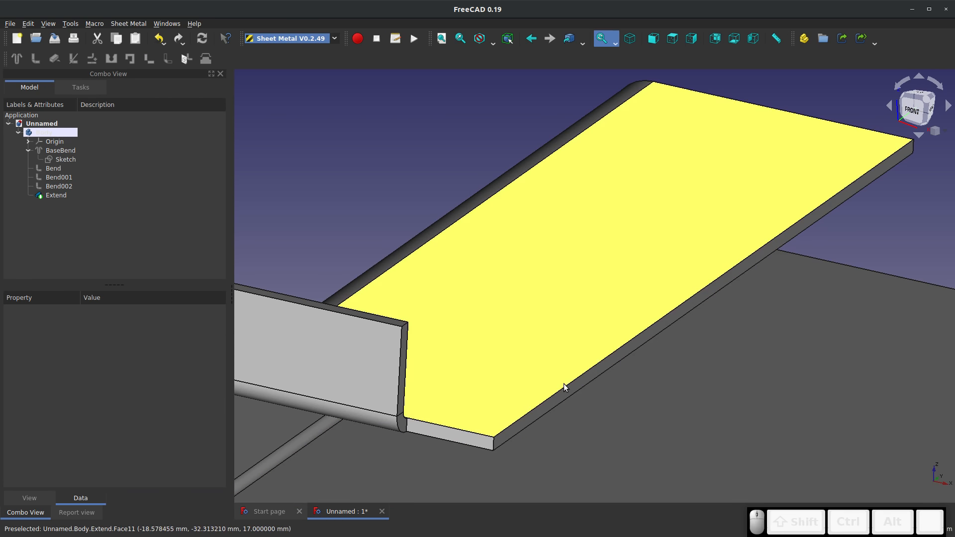
pyautogui.click(562, 385)
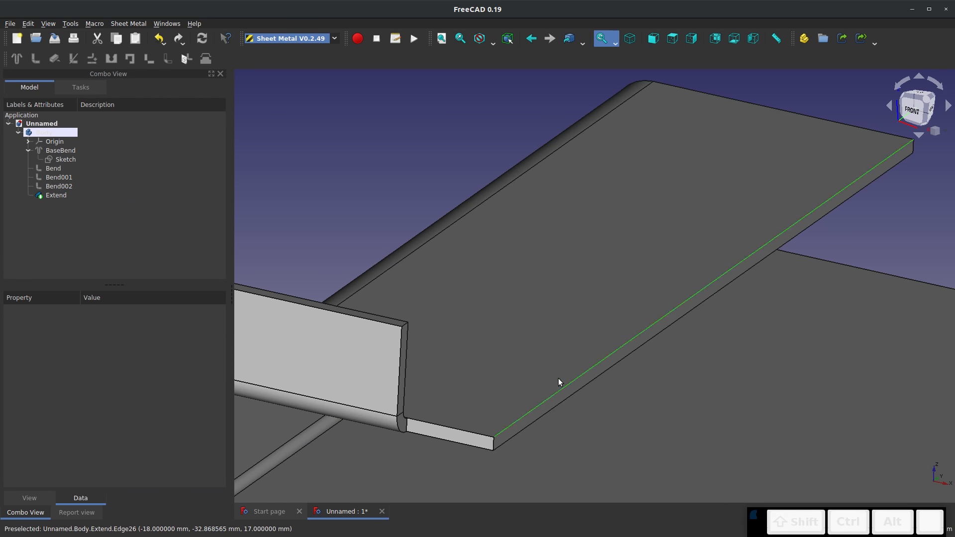
pyautogui.click(36, 60)
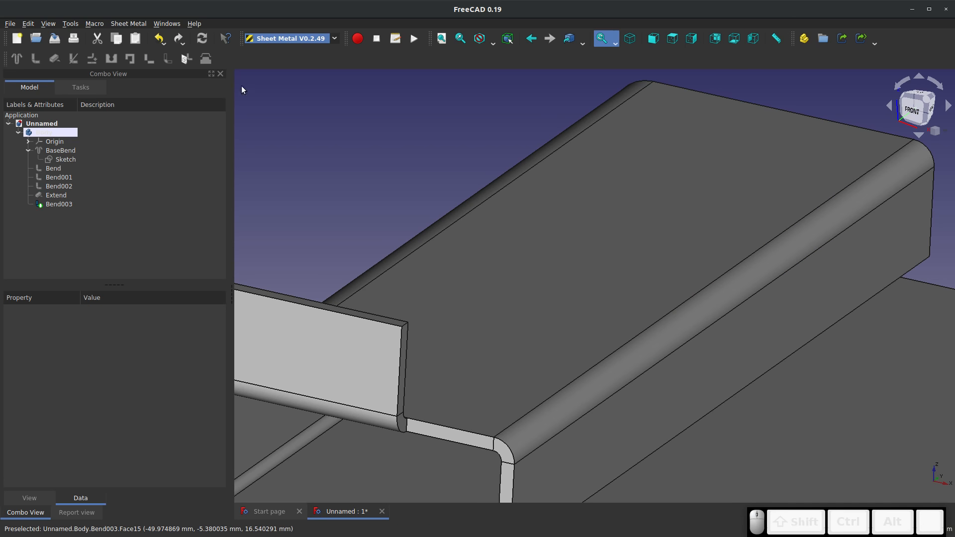
# Extend the downward wall from the vertical edge at its front end and set the extension length to 30 mm
pyautogui.scroll(-5, 508, 440)
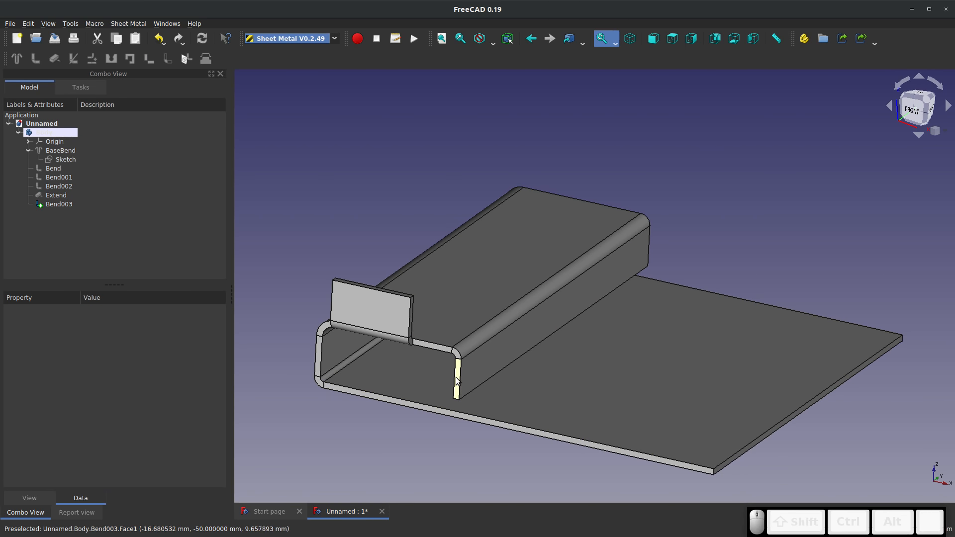
pyautogui.click(459, 378)
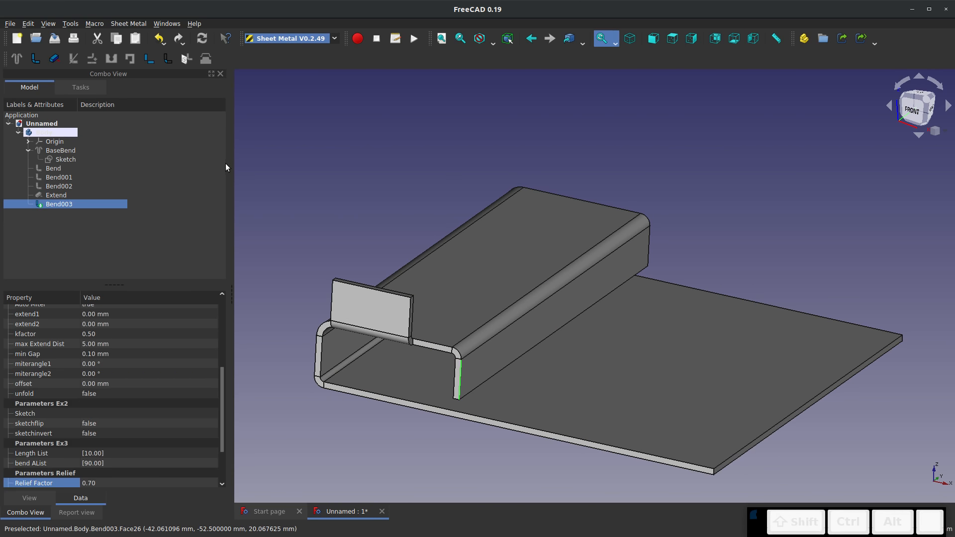
pyautogui.click(55, 58)
pyautogui.click(55, 214)
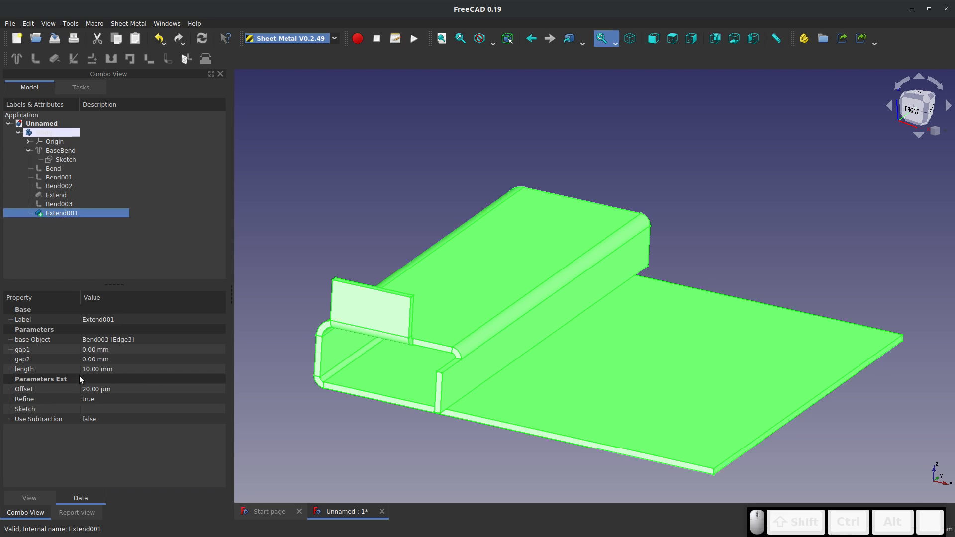
pyautogui.click(94, 371)
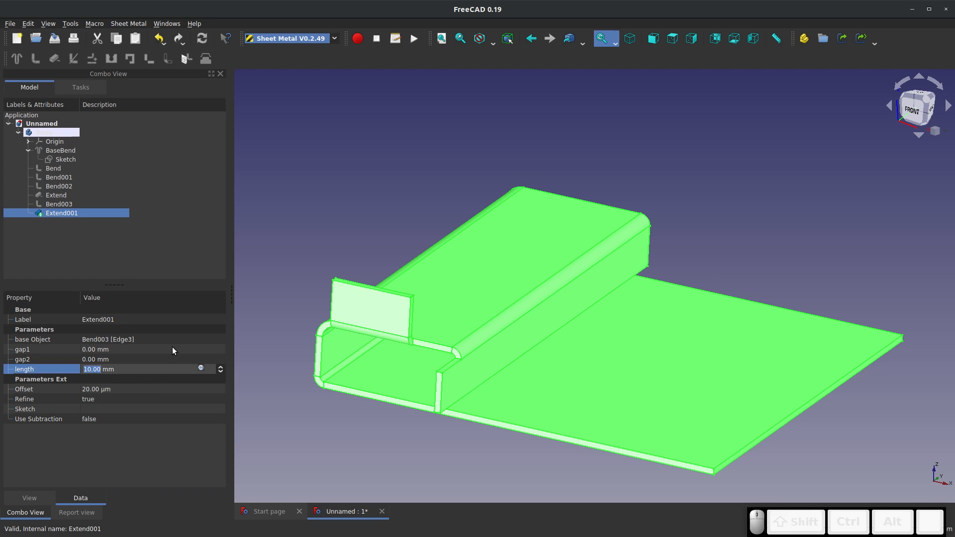
pyautogui.write('30')
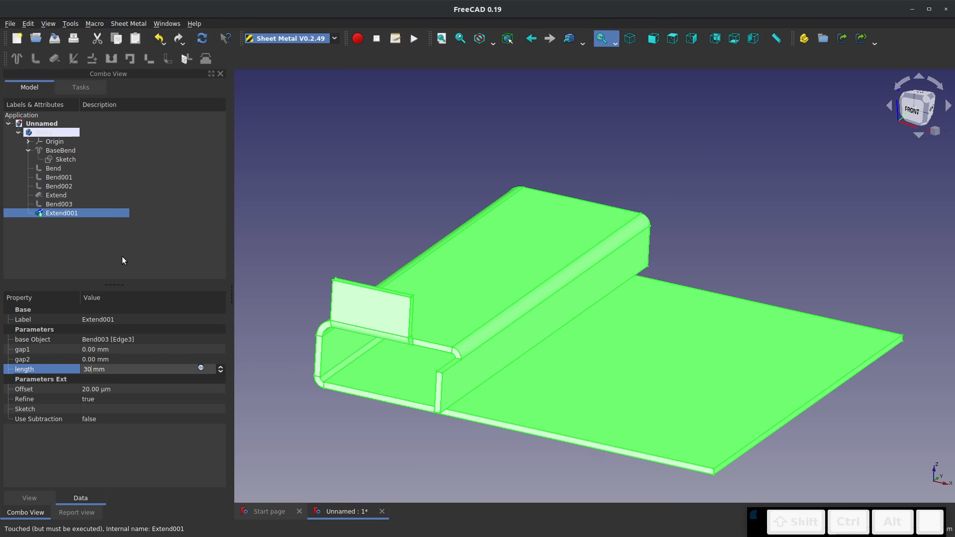
pyautogui.click(121, 257)
# Select the outer vertical edge at the front end of the extended downward wall
pyautogui.moveTo(699, 326); pyautogui.dragTo(599, 352, button='middle')
pyautogui.click(284, 393)
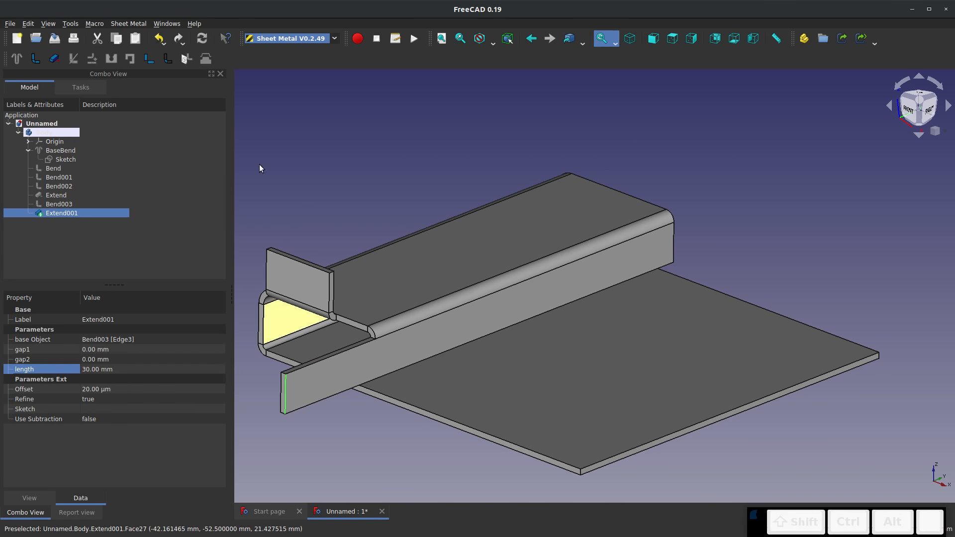
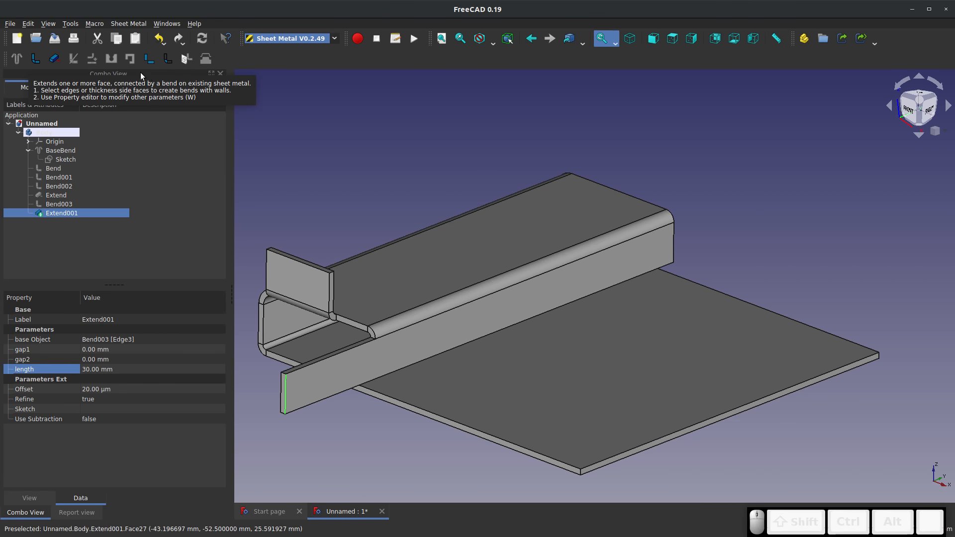
# Add a bent wall along the selected vertical end edge of the extended downward wall
pyautogui.click(38, 62)
pyautogui.scroll(-2, 502, 296)
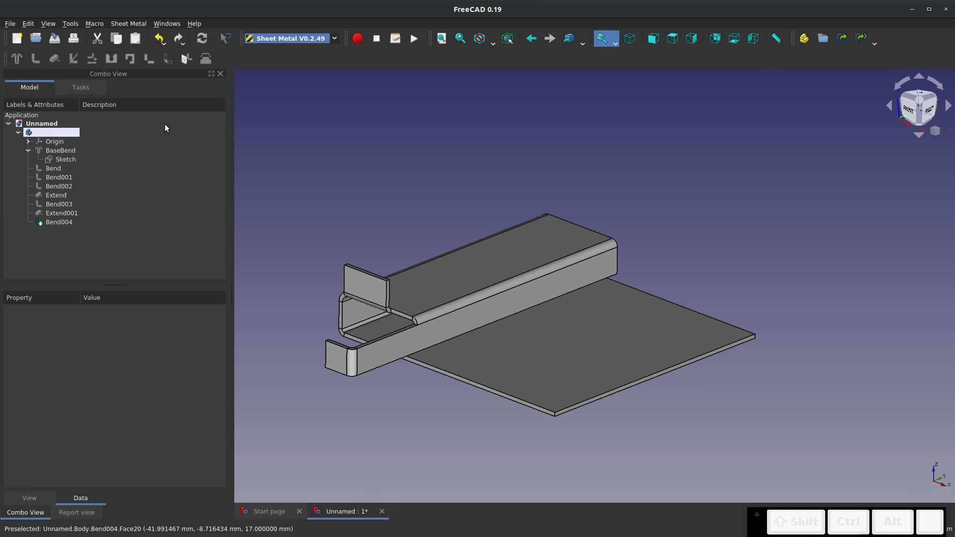
# Unfold the part using the base plate's top face as reference, generate a projection sketch, and view the flat pattern from above
pyautogui.click(502, 359)
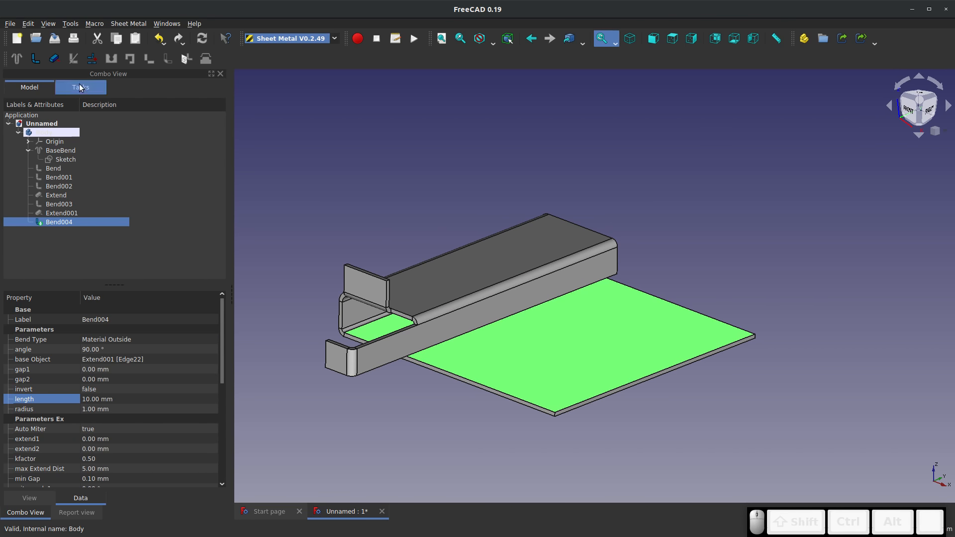
pyautogui.click(92, 59)
pyautogui.click(208, 152)
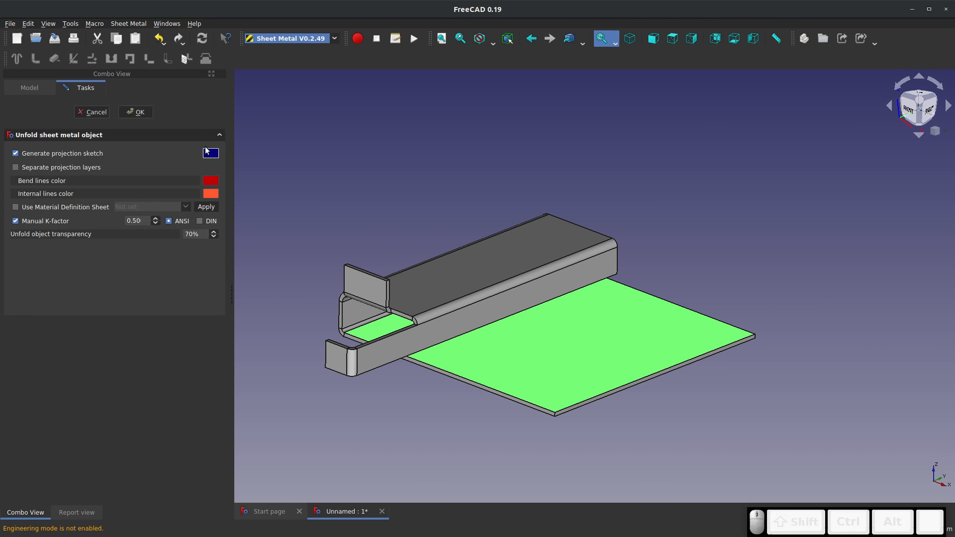
pyautogui.click(135, 113)
pyautogui.moveTo(488, 405); pyautogui.dragTo(502, 412)
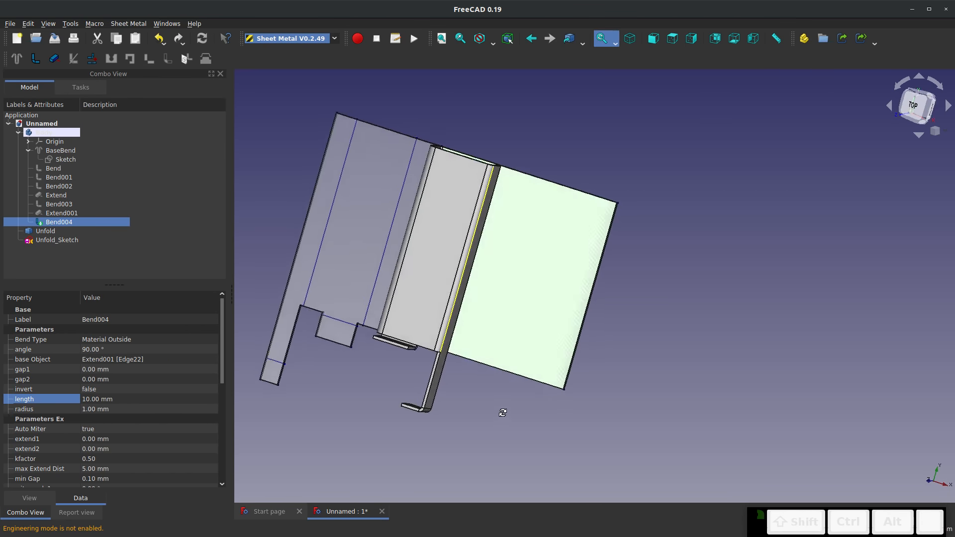
pyautogui.press('2')
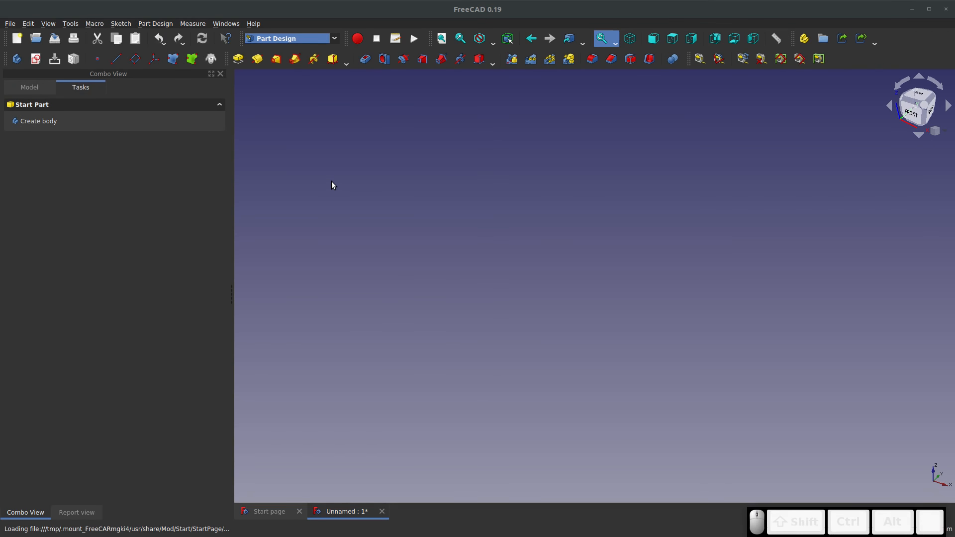
# Start a new sketch on the XZ plane in the new document
pyautogui.click(35, 58)
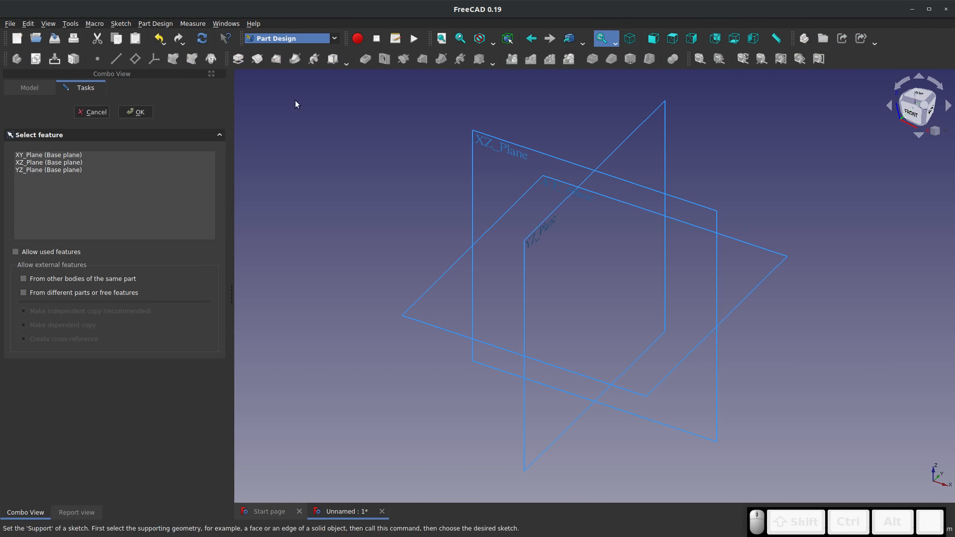
pyautogui.click(506, 149)
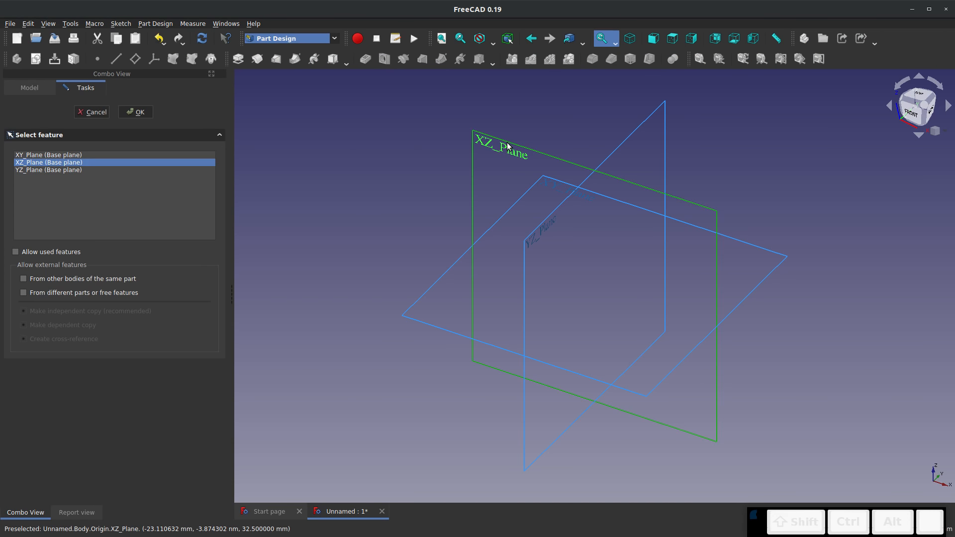
pyautogui.click(137, 112)
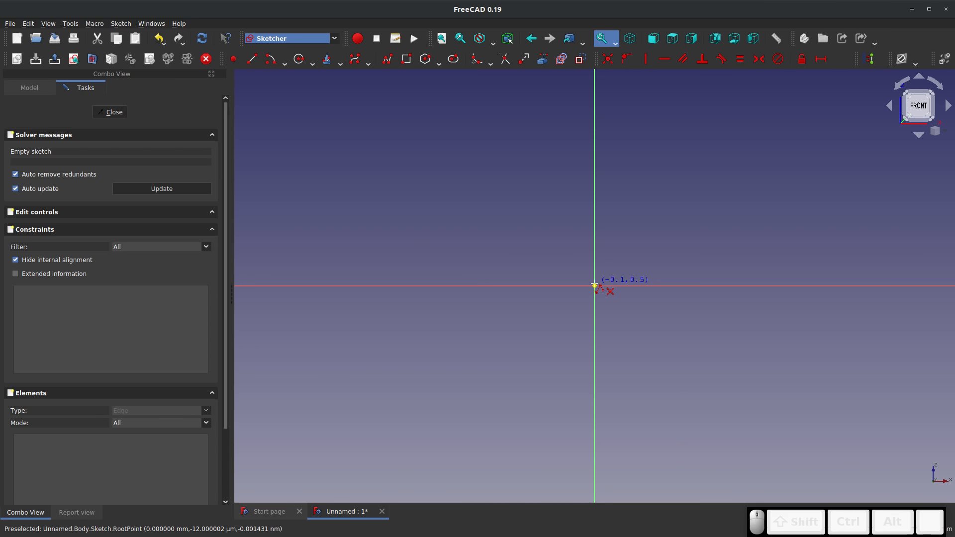
# Draw a polyline from the origin: about 43 mm left along the horizontal axis, diagonally up-left, about 35 mm left, and straight up
pyautogui.click(594, 286)
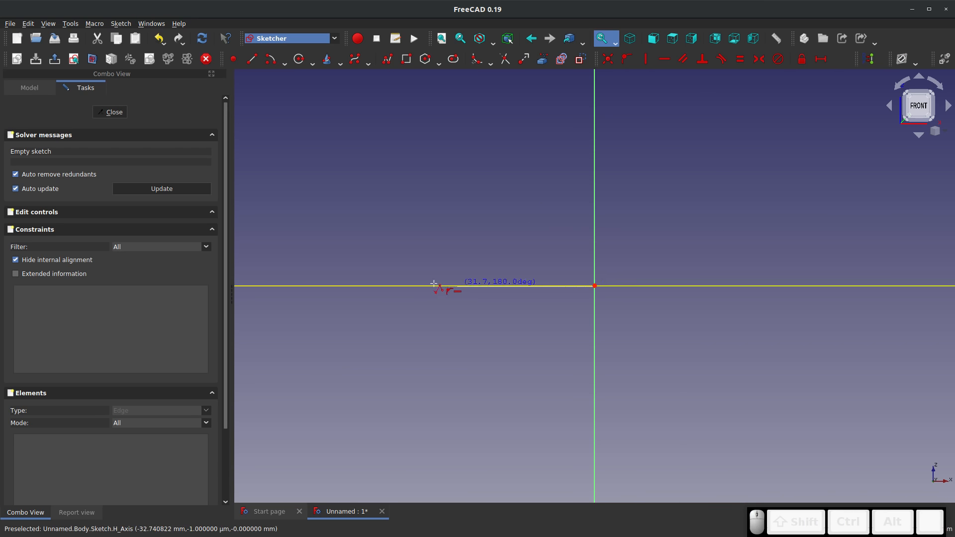
pyautogui.click(408, 285)
pyautogui.click(338, 150)
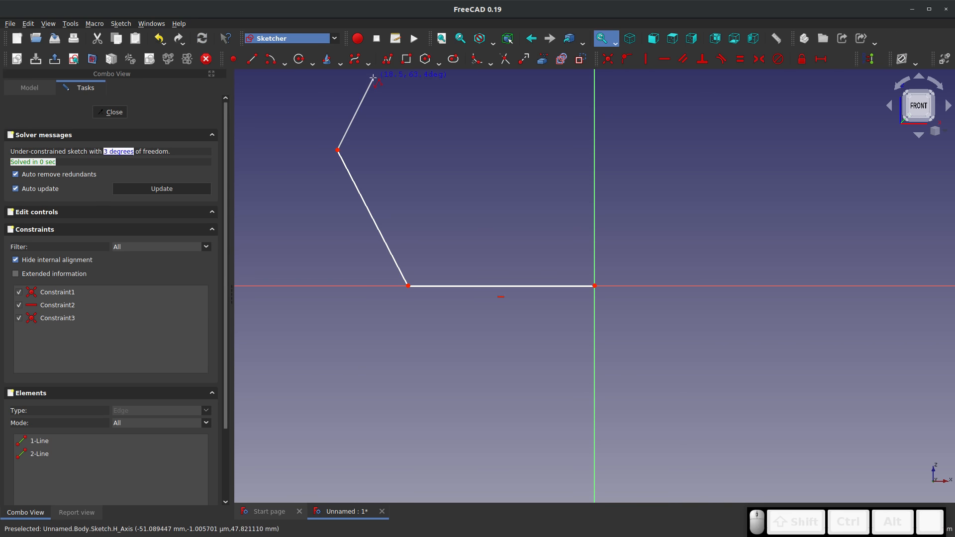
pyautogui.scroll(-5, 313, 279)
pyautogui.click(272, 239)
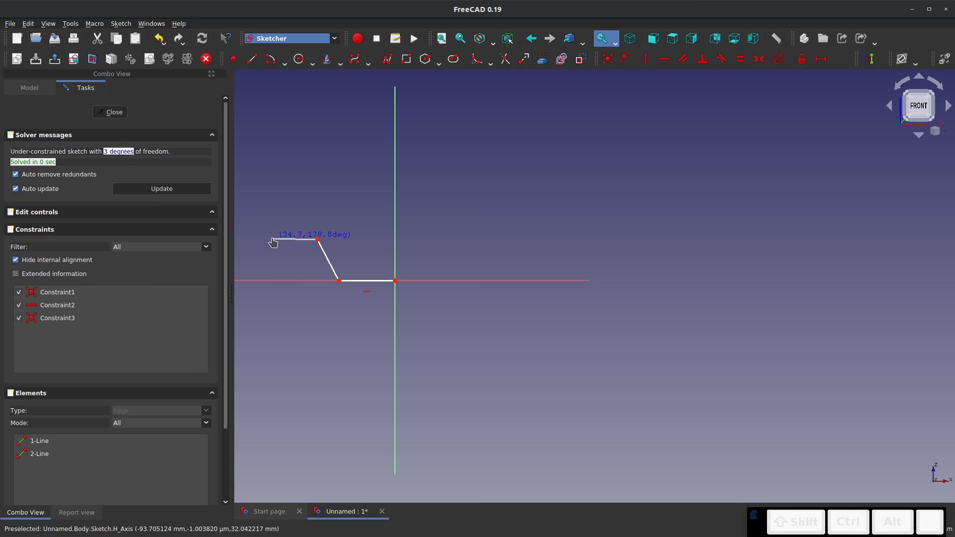
pyautogui.click(272, 138)
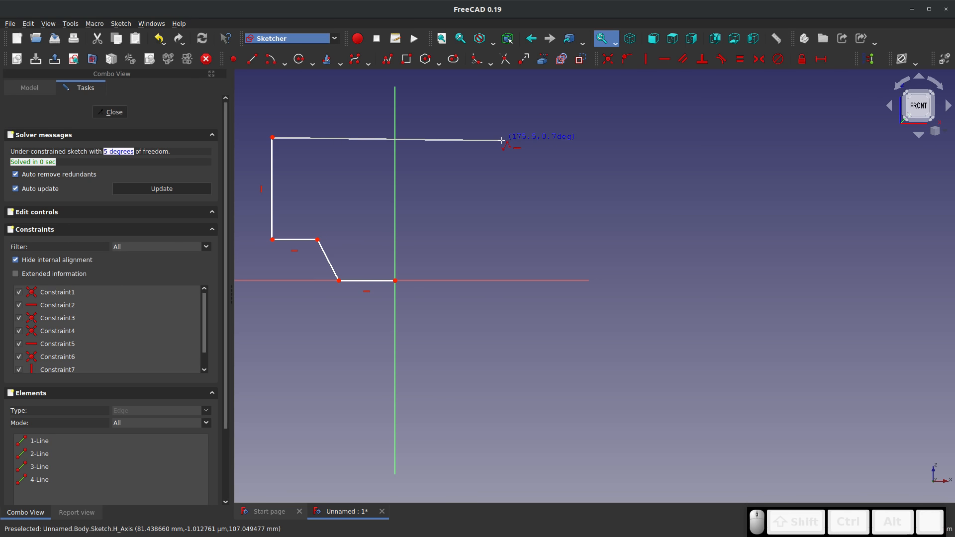
# Continue the polyline about 175 mm right, a short way up, back left, and finish with a diagonal segment rising to the right
pyautogui.click(502, 138)
pyautogui.click(504, 101)
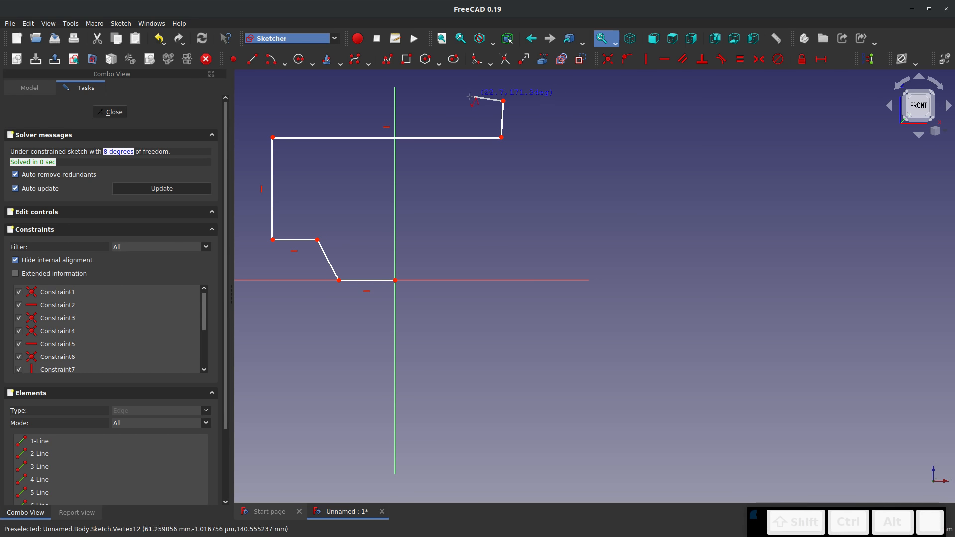
pyautogui.click(433, 102)
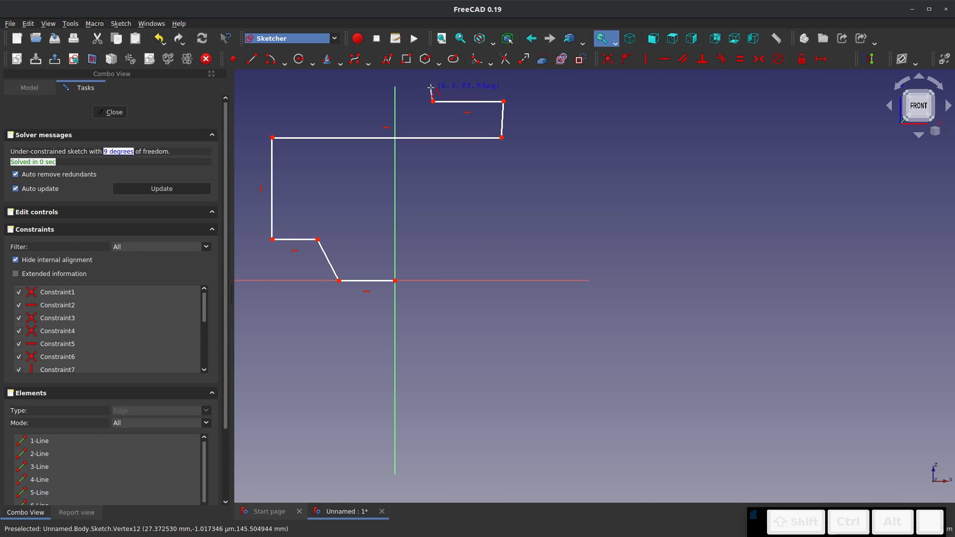
pyautogui.click(491, 78)
pyautogui.press('Escape')
# Constrain the short upright segment at the profile's right end to vertical and close the sketch
pyautogui.scroll(4, 502, 122)
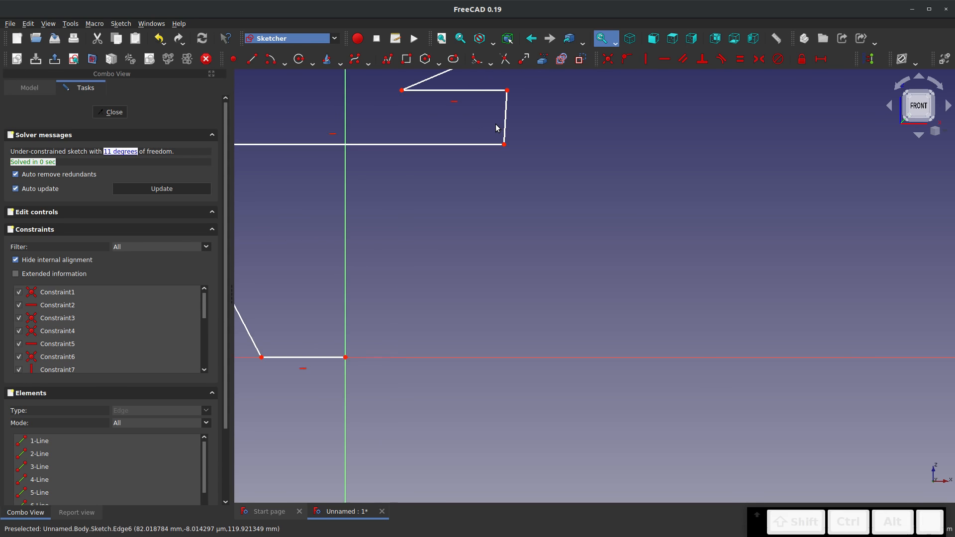
pyautogui.scroll(-6, 507, 127)
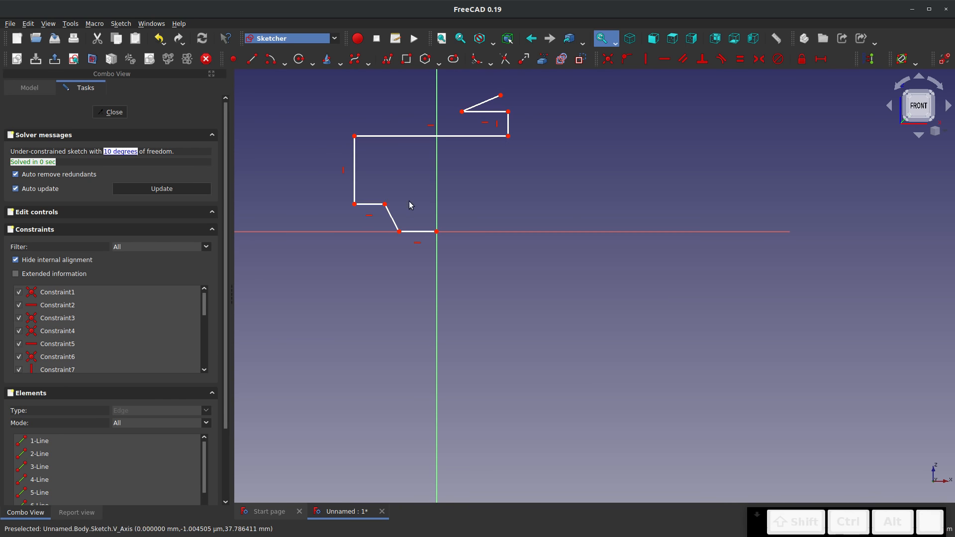
pyautogui.moveTo(448, 170); pyautogui.dragTo(436, 255, button='middle')
pyautogui.scroll(6, 397, 259)
pyautogui.scroll(-4, 397, 264)
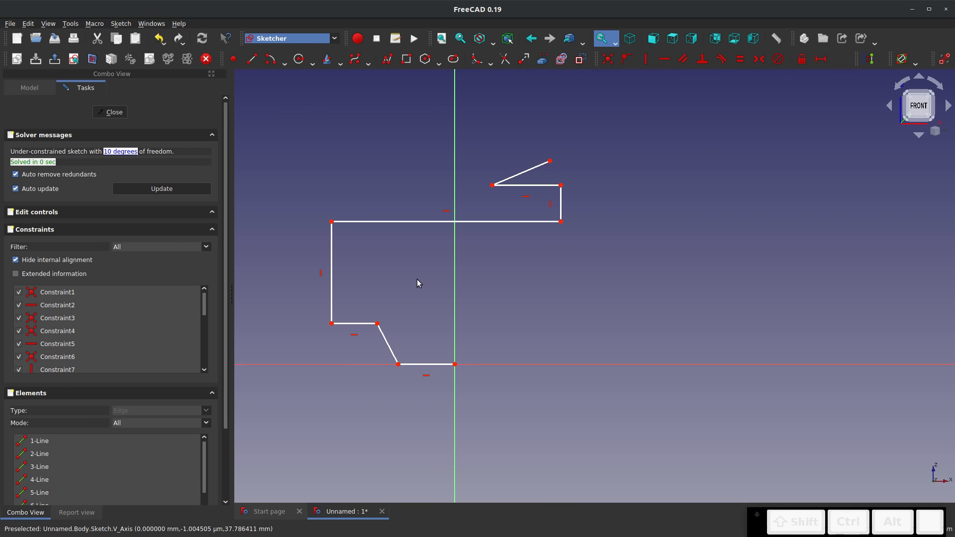
pyautogui.click(111, 112)
# Switch to the Sheet Metal workbench and create a base wall from the open profile sketch
pyautogui.scroll(-8, 442, 298)
pyautogui.scroll(4, 453, 300)
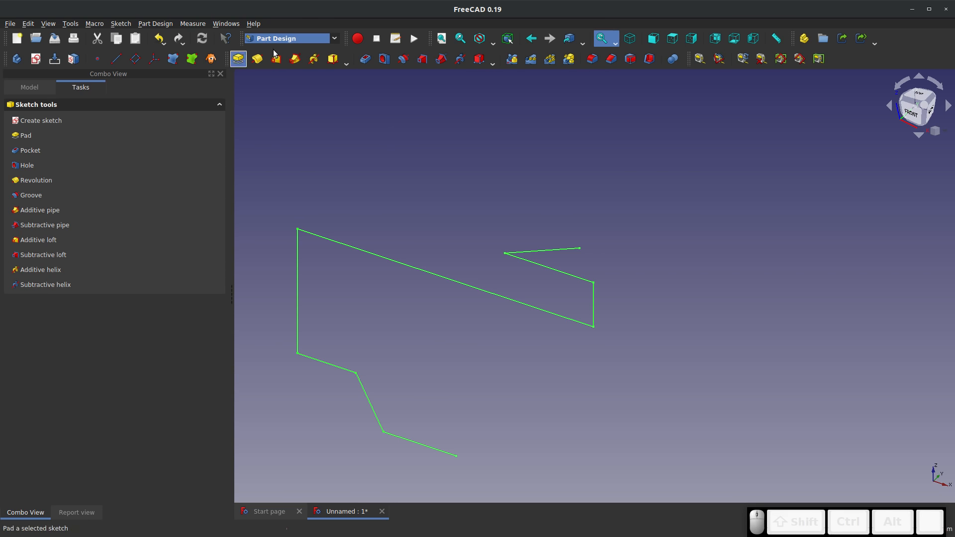
pyautogui.click(334, 38)
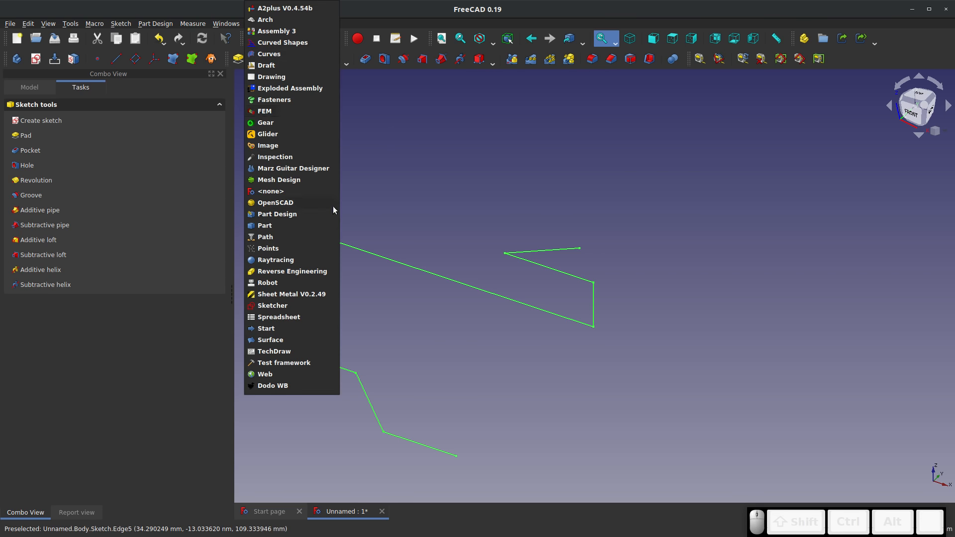
pyautogui.click(279, 295)
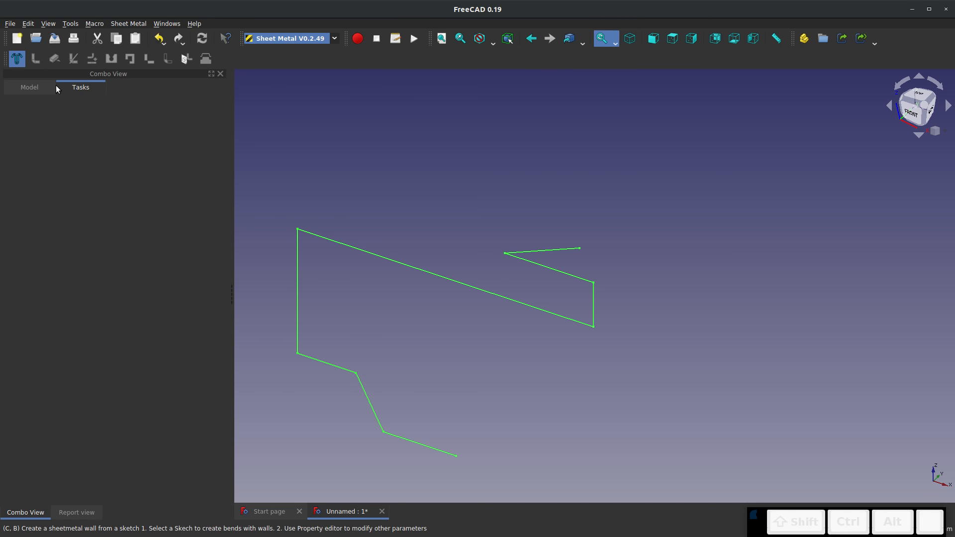
pyautogui.scroll(-2, 452, 340)
pyautogui.moveTo(497, 343); pyautogui.dragTo(362, 288, button='middle')
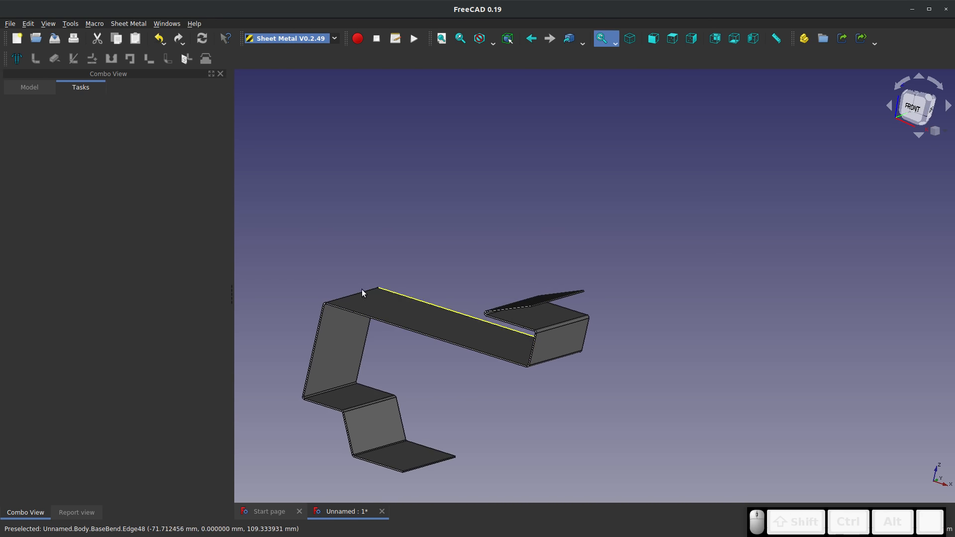
# Unfold the bent profile from the upper face of its lowest wall, generating a projection sketch
pyautogui.click(414, 452)
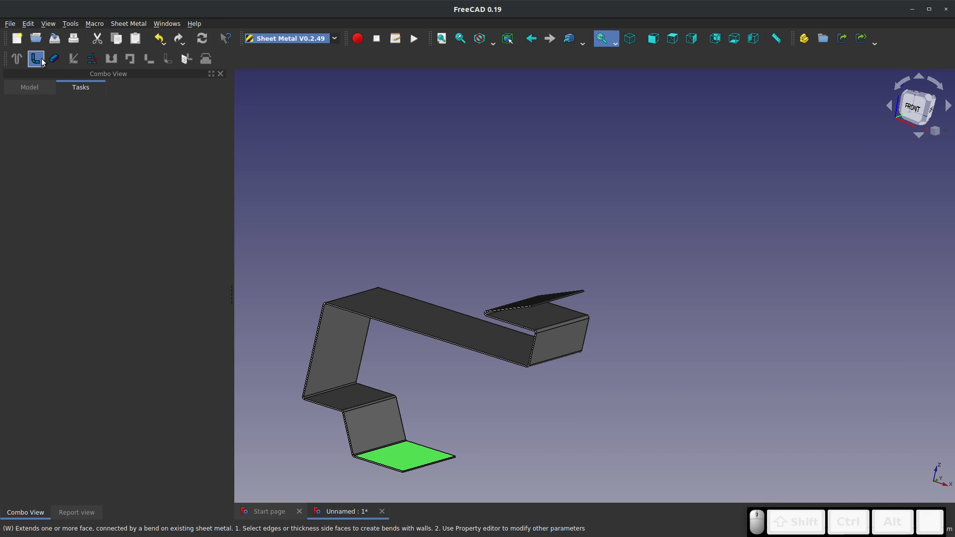
pyautogui.click(92, 58)
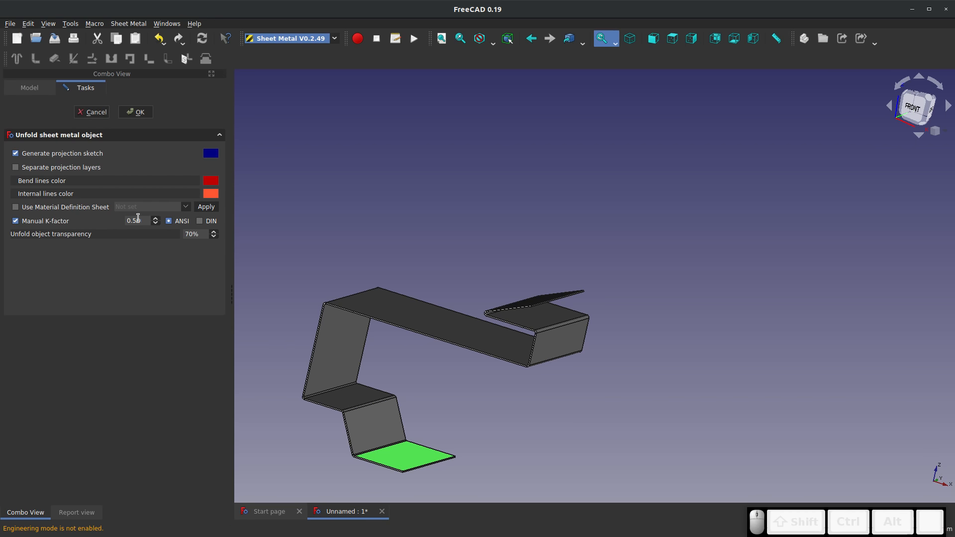
pyautogui.click(135, 112)
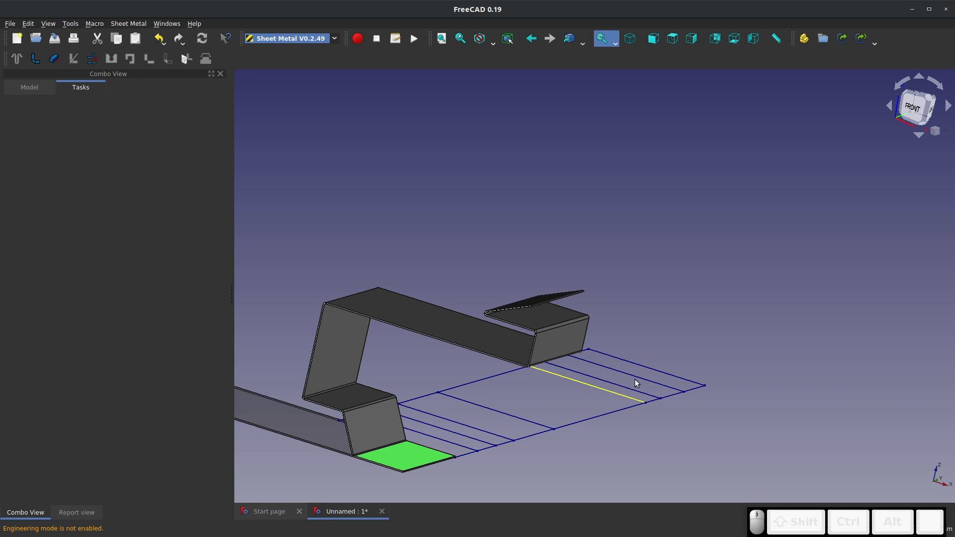
pyautogui.moveTo(626, 367); pyautogui.dragTo(592, 403, button='middle')
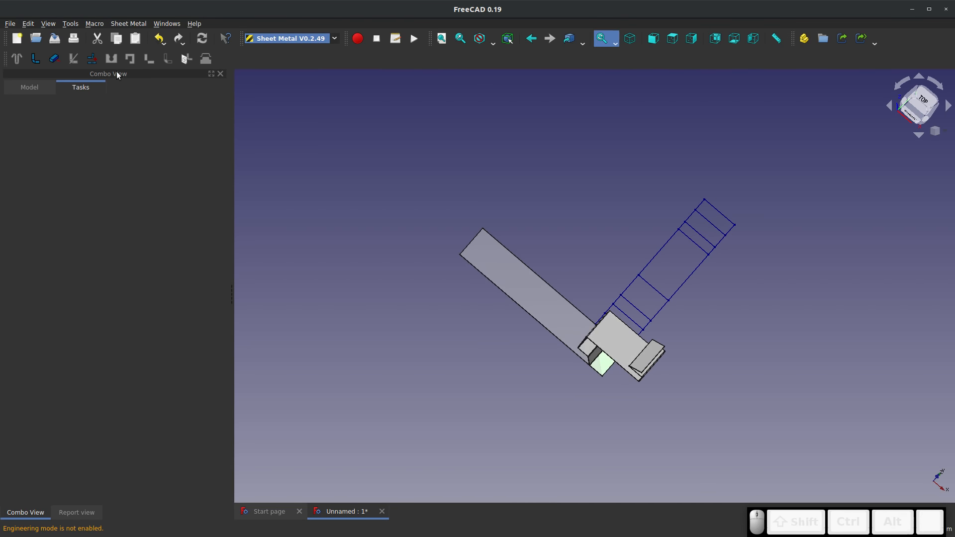
# Undo the unfolding of the bent profile
pyautogui.hotkey('ctrl', 'z')
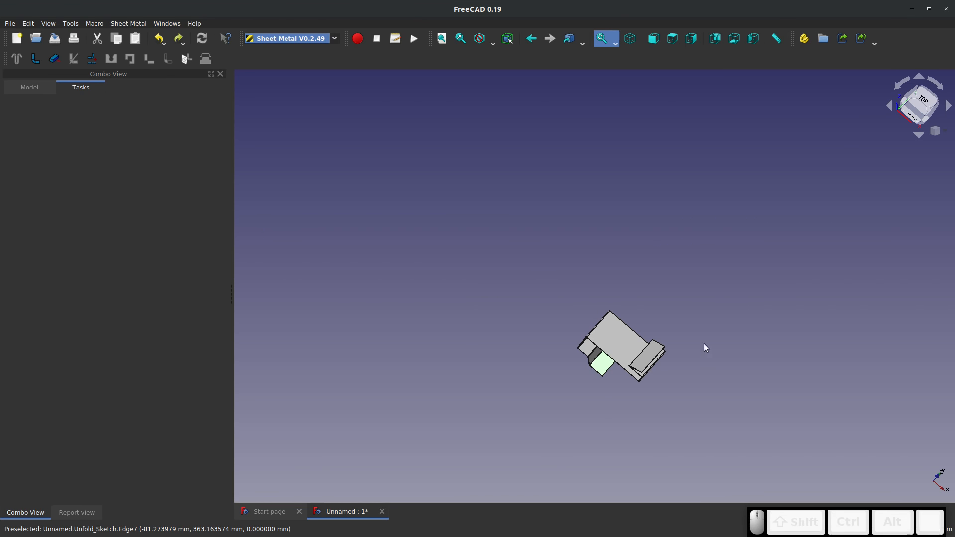
pyautogui.moveTo(703, 343)
pyautogui.mouseDown(button='middle')
pyautogui.moveTo(602, 253)
pyautogui.moveTo(653, 368)
pyautogui.mouseUp(button='middle')
pyautogui.scroll(2, 653, 368)
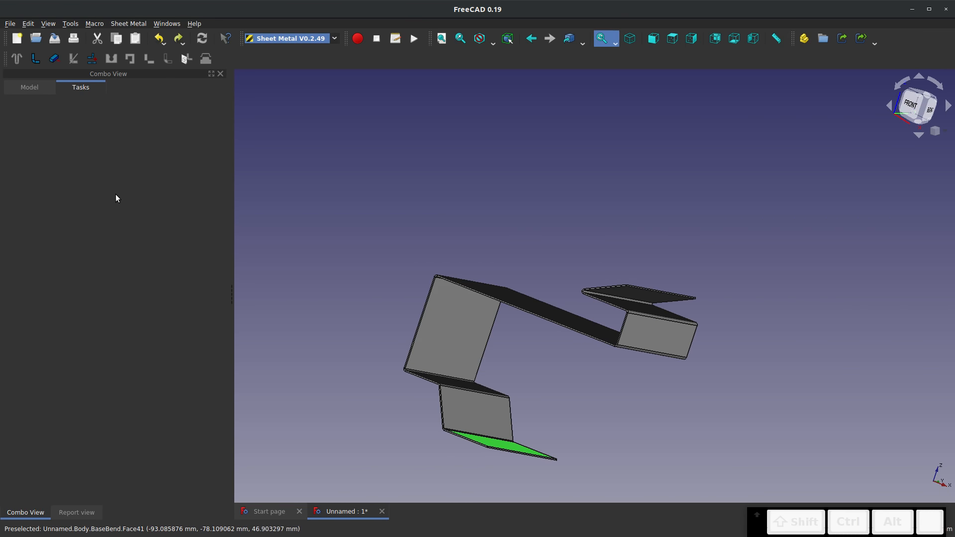
# Set the bend radius of the base wall to 3 mm
pyautogui.click(32, 89)
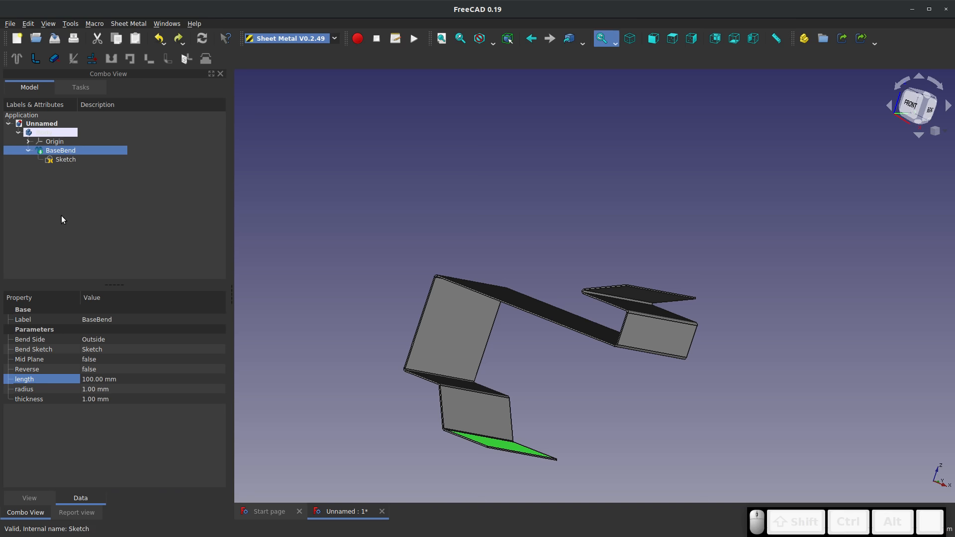
pyautogui.click(90, 390)
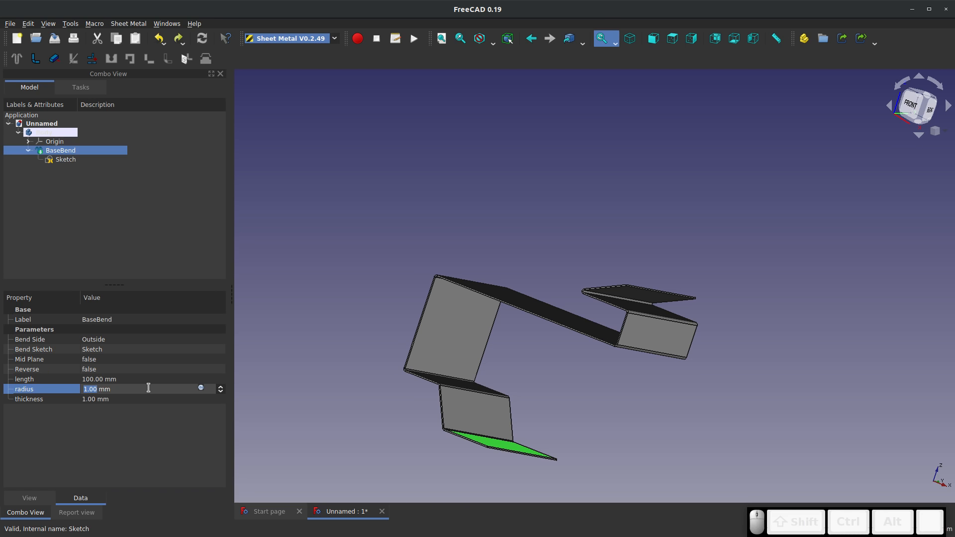
pyautogui.write('3')
pyautogui.click(359, 333)
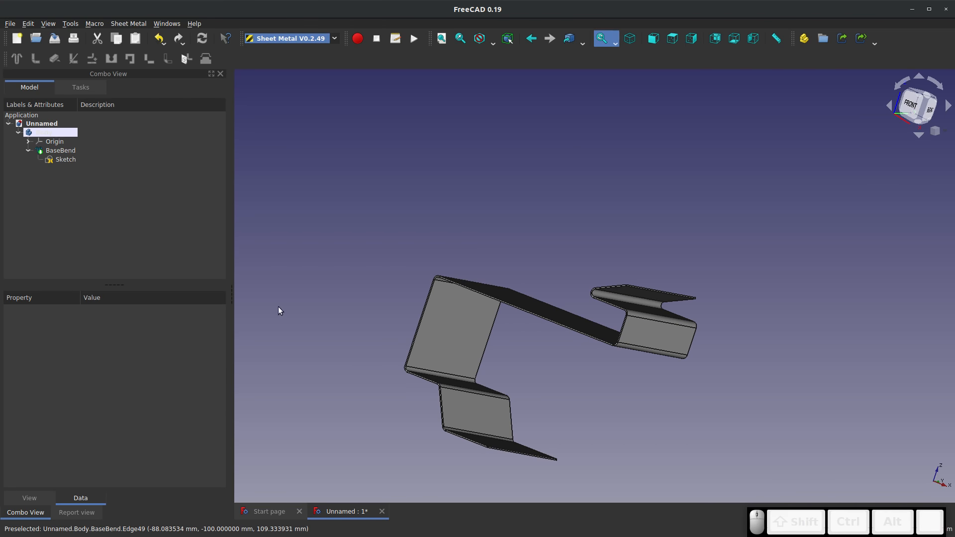
pyautogui.rightClick(59, 158)
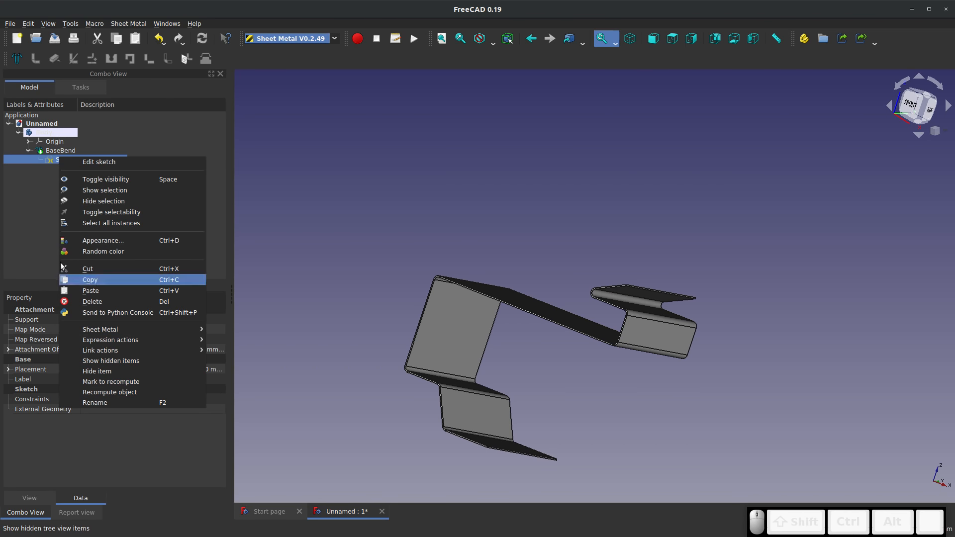
pyautogui.click(12, 197)
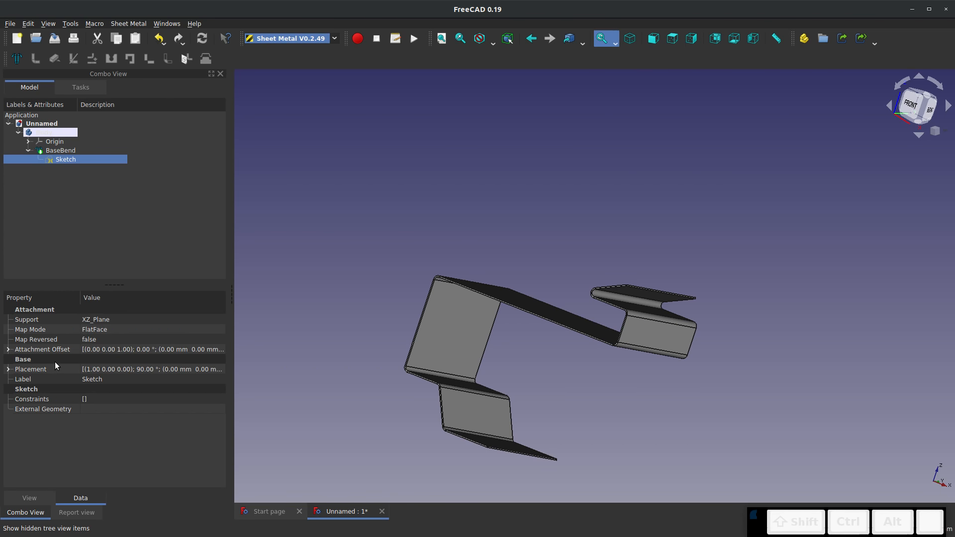
pyautogui.click(64, 143)
# Set the sheet thickness of the base wall to 0.2 mm
pyautogui.click(58, 151)
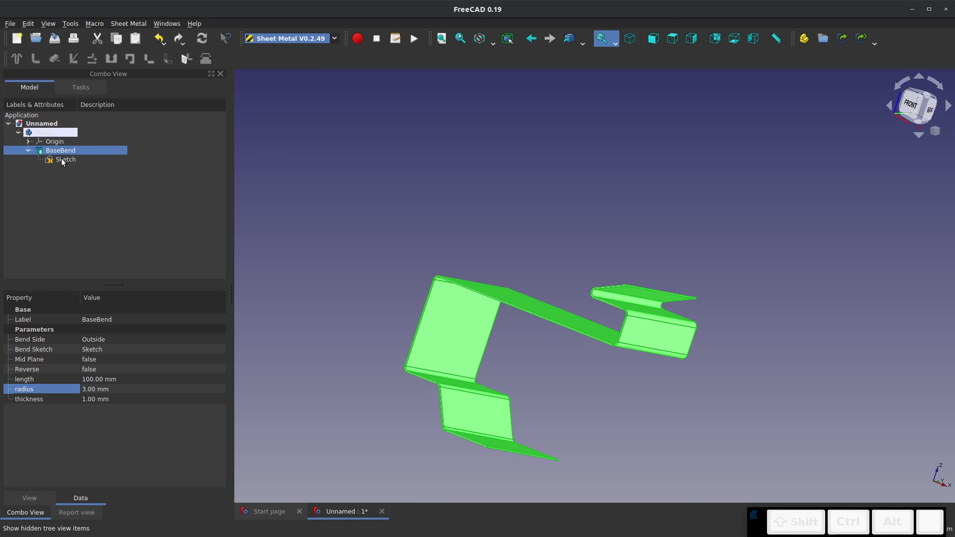
pyautogui.click(97, 398)
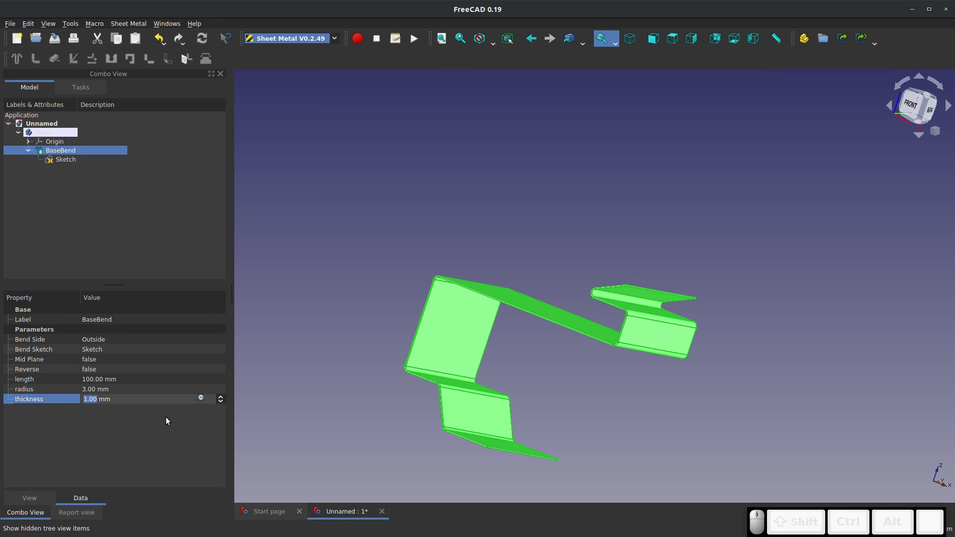
pyautogui.write('.2')
pyautogui.press('Return')
pyautogui.scroll(7, 486, 268)
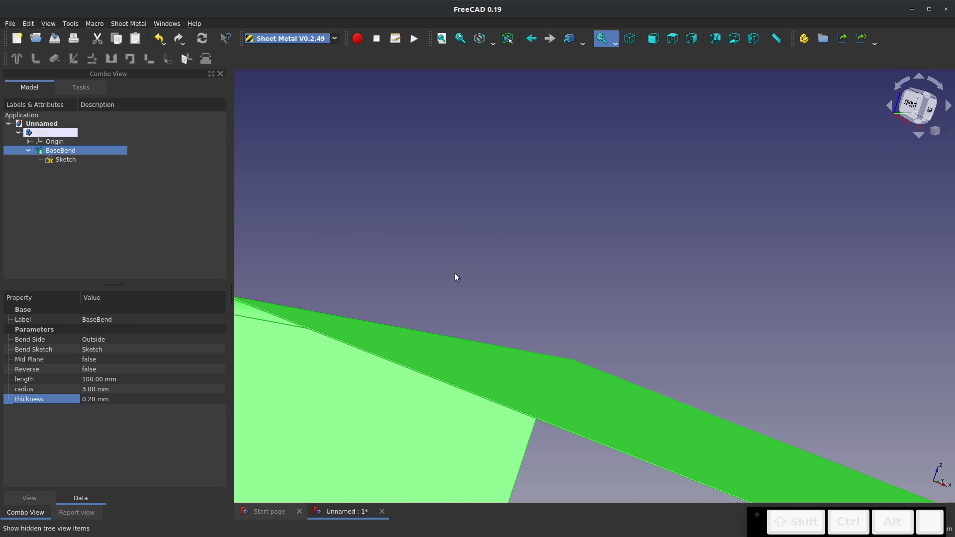
# Close the bent-wall document without saving it
pyautogui.click(347, 293)
pyautogui.scroll(-7, 449, 258)
pyautogui.moveTo(496, 332); pyautogui.dragTo(492, 379, button='middle')
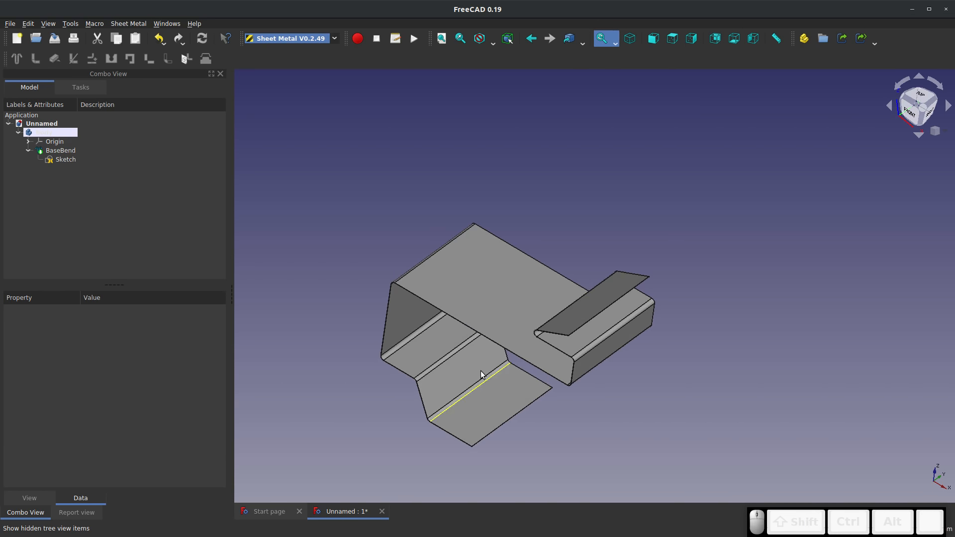
pyautogui.moveTo(460, 349); pyautogui.dragTo(520, 344, button='middle')
pyautogui.moveTo(458, 346); pyautogui.dragTo(456, 324, button='middle')
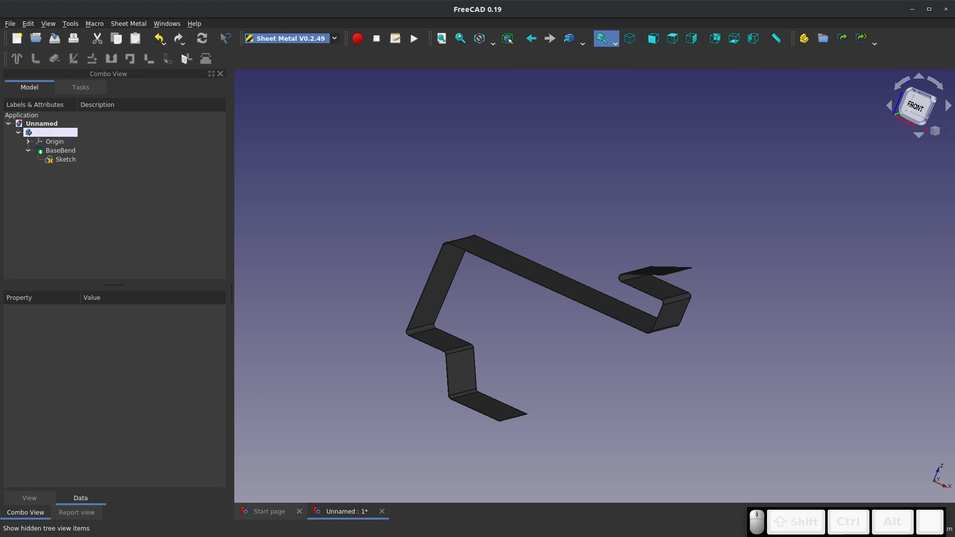
pyautogui.click(382, 511)
pyautogui.click(465, 294)
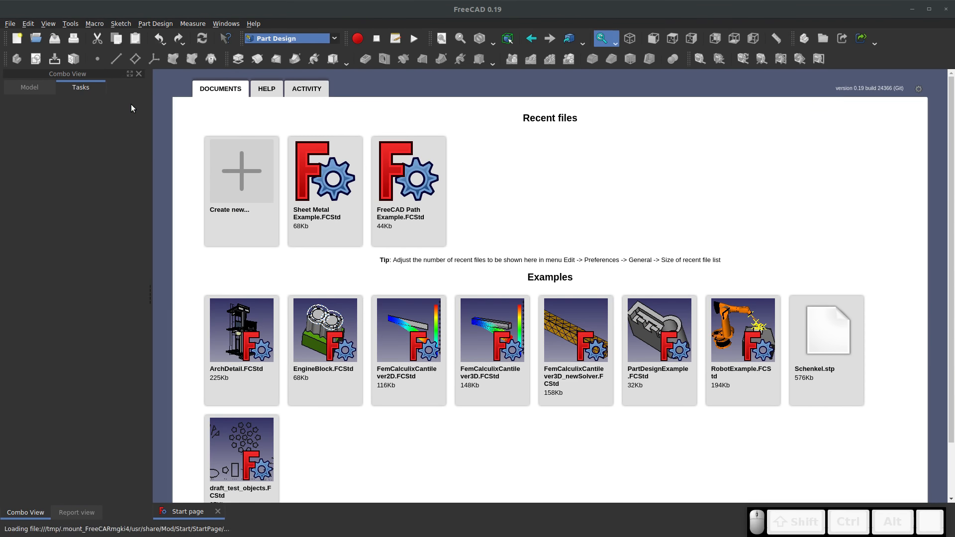
# Create a new document and start a sketch on the XZ plane
pyautogui.click(252, 178)
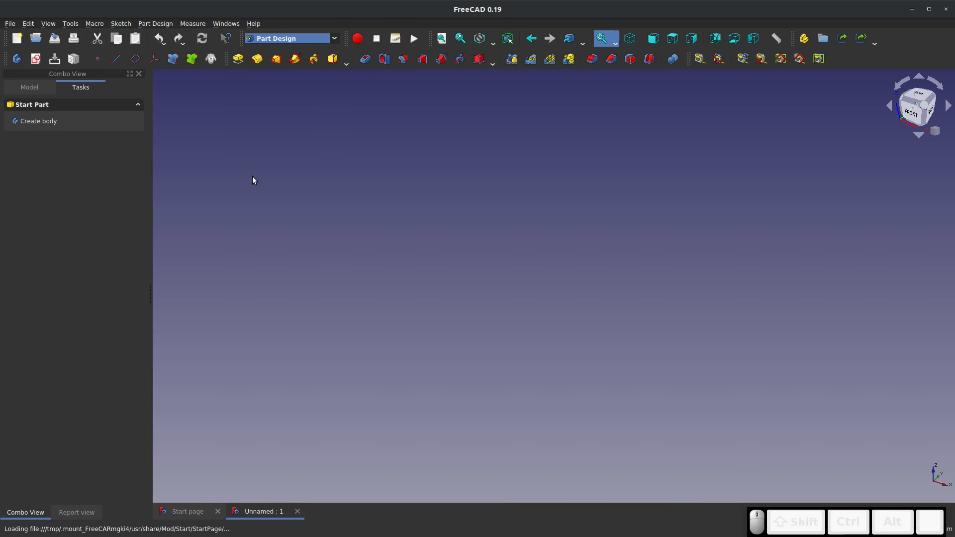
pyautogui.click(37, 61)
pyautogui.click(433, 149)
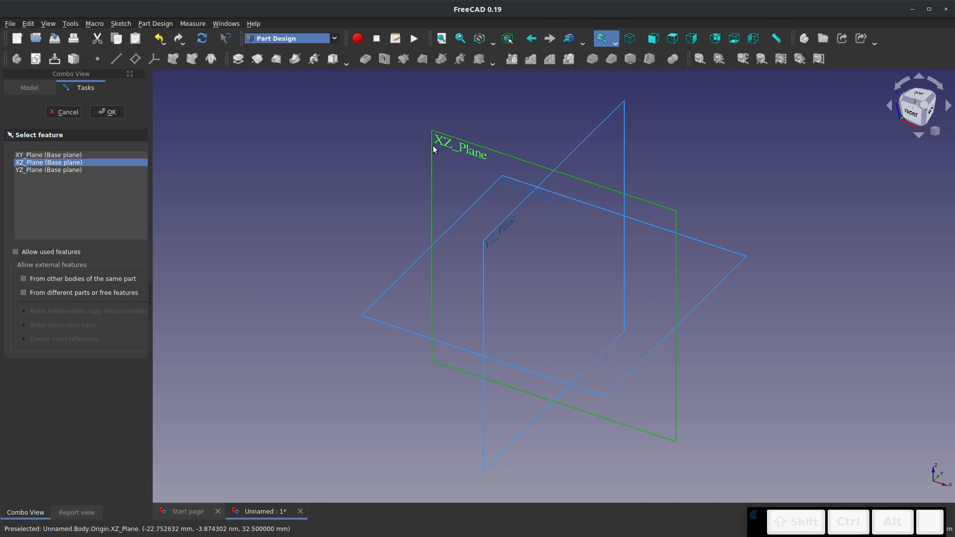
pyautogui.click(107, 112)
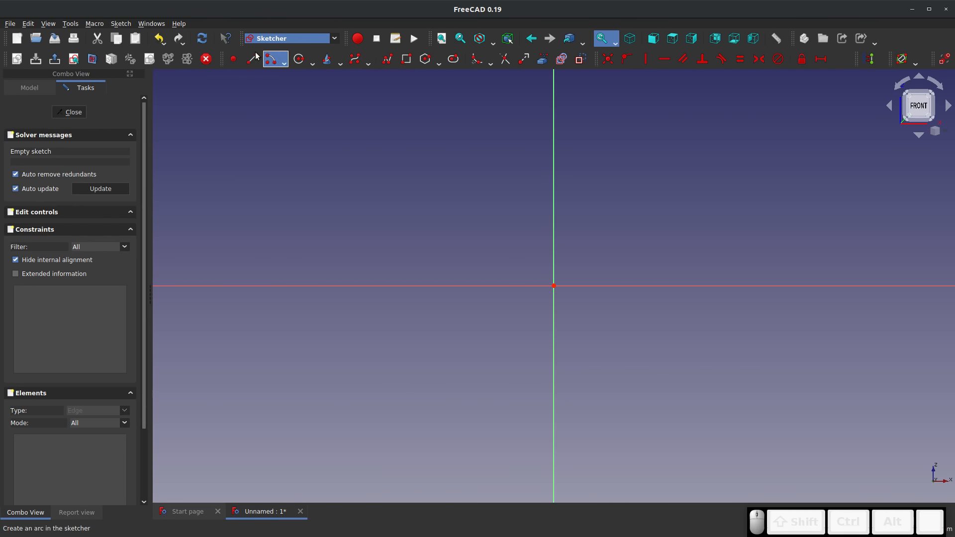
# Draw an open C-shaped polyline of horizontal and vertical segments through the origin, its long outer side about 34 mm tall
pyautogui.click(388, 59)
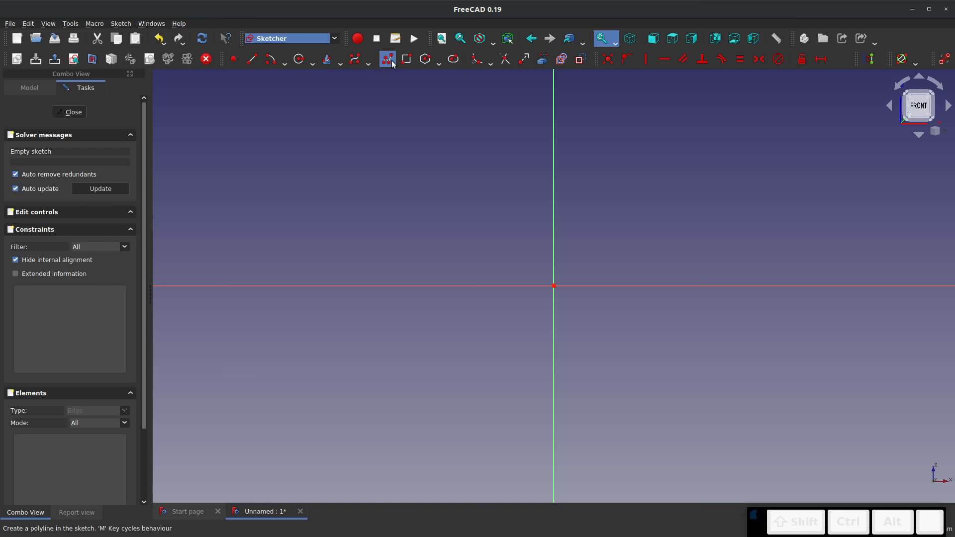
pyautogui.click(603, 137)
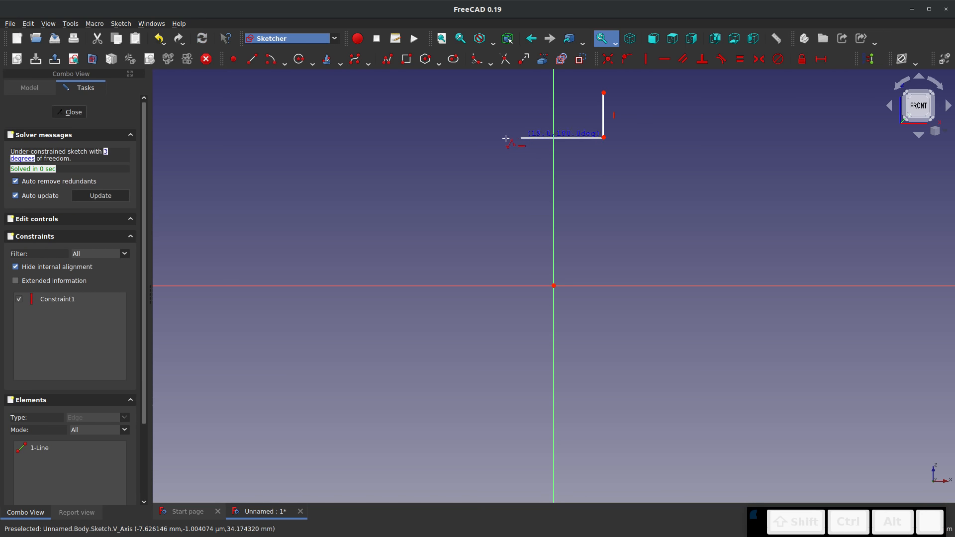
pyautogui.click(503, 137)
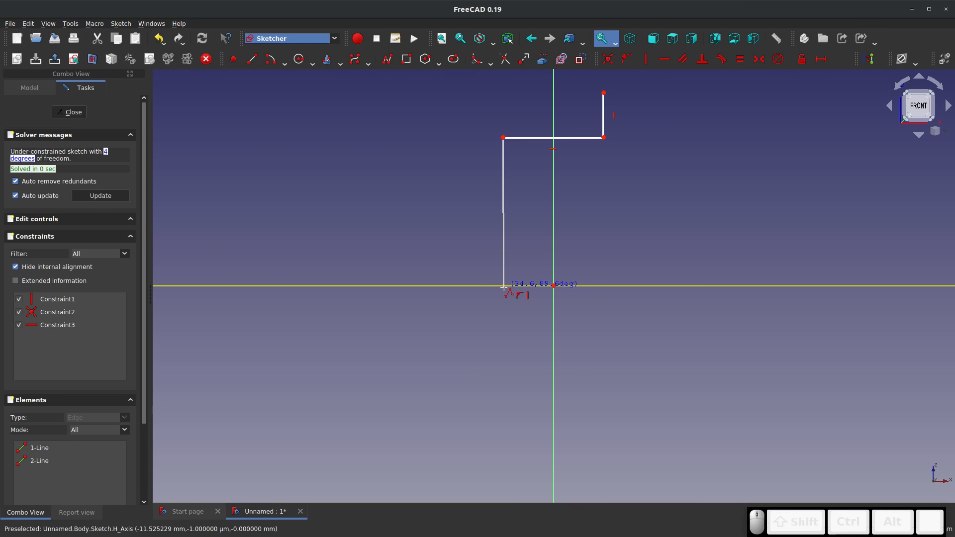
pyautogui.click(503, 285)
pyautogui.click(553, 285)
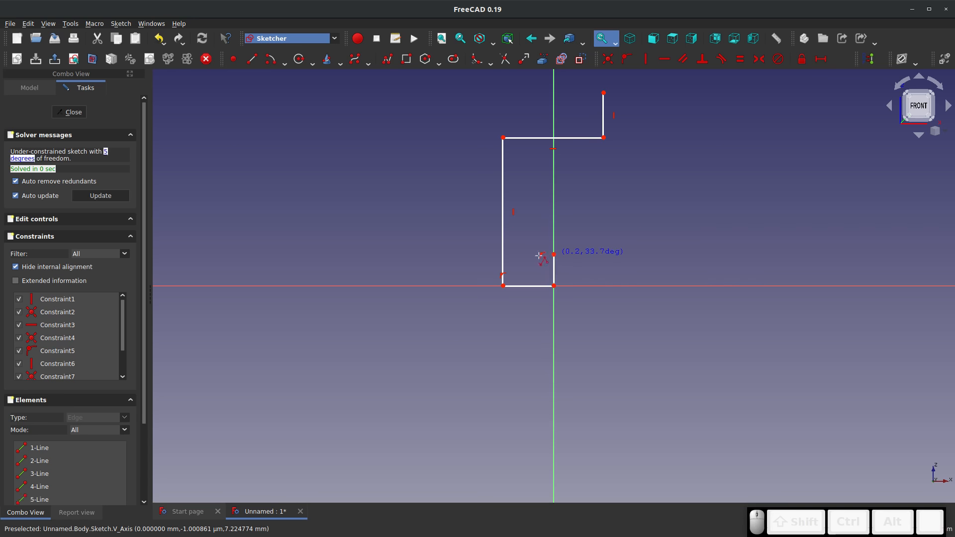
pyautogui.click(553, 254)
pyautogui.click(527, 254)
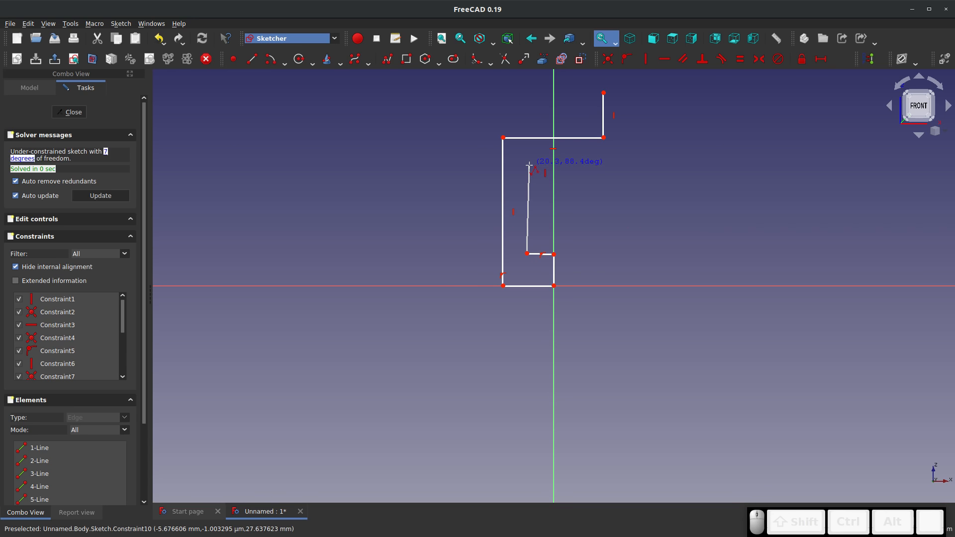
pyautogui.click(526, 168)
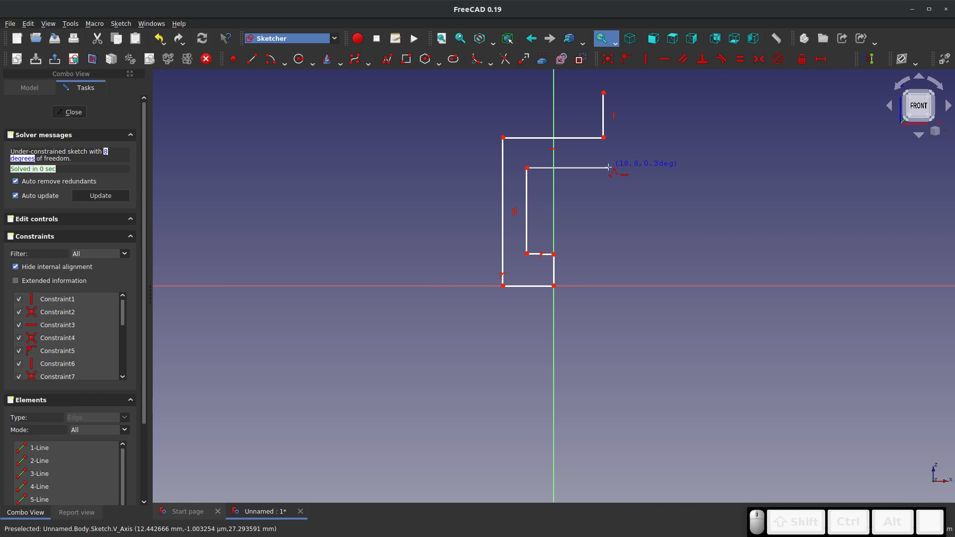
pyautogui.click(608, 168)
pyautogui.press('Escape')
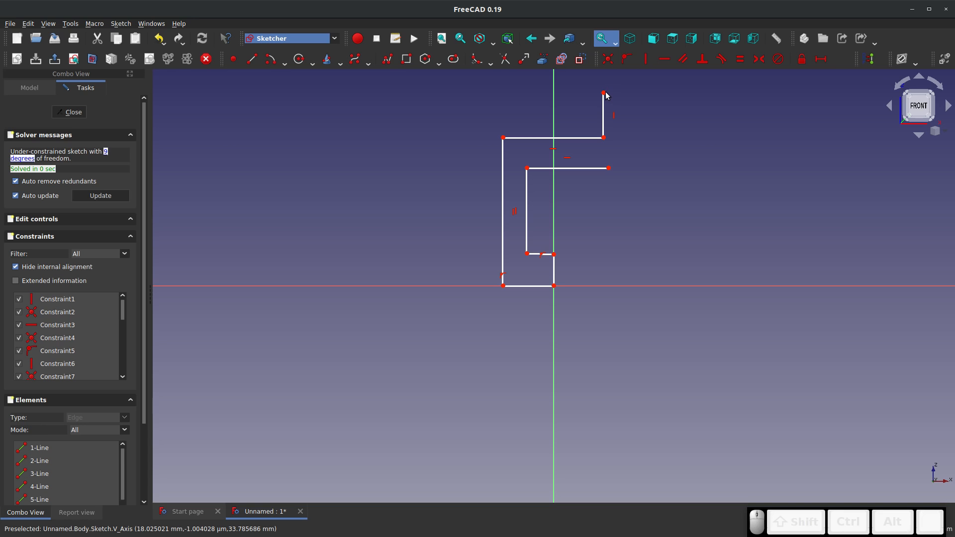
# Close the profile by making its two open ends coincident, and move its upper end edge down so the lines no longer cross
pyautogui.click(604, 94)
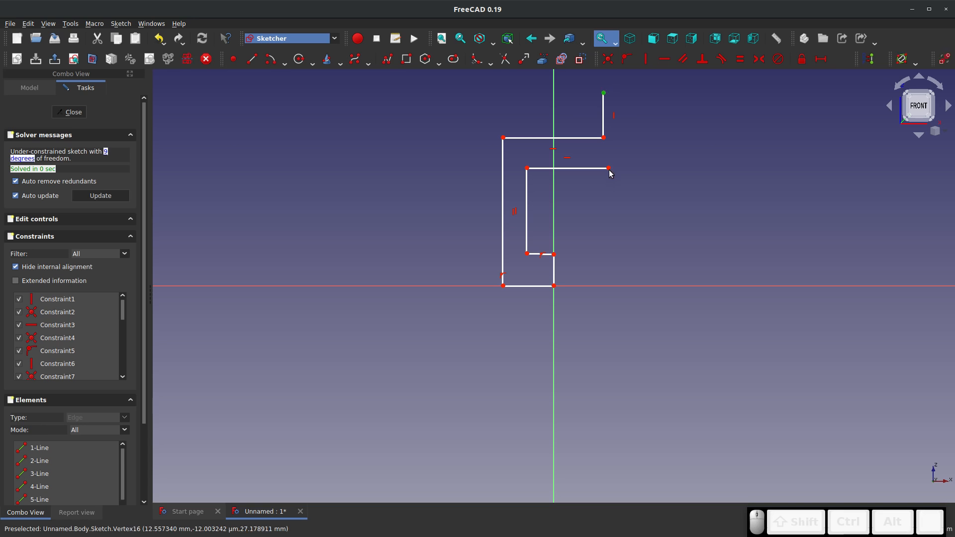
pyautogui.click(608, 59)
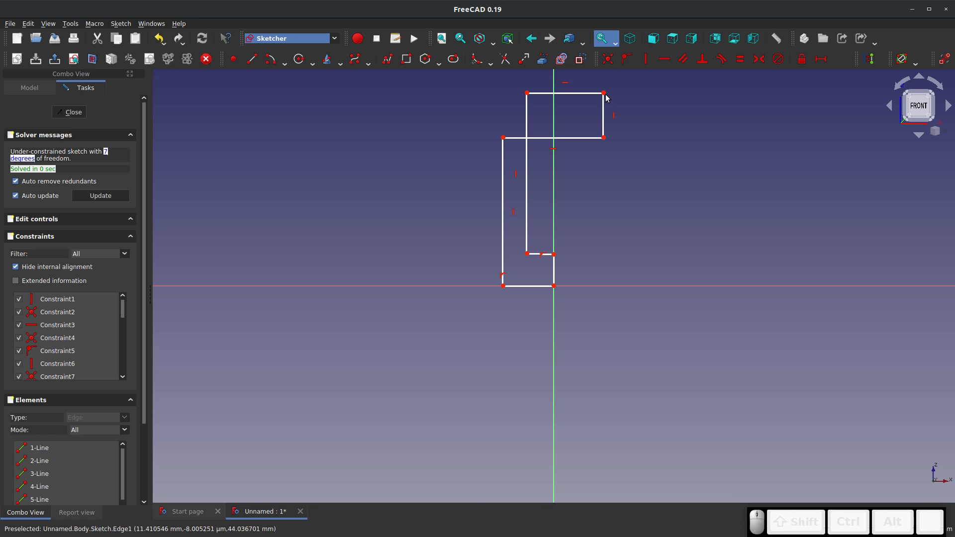
pyautogui.moveTo(600, 94); pyautogui.dragTo(599, 153)
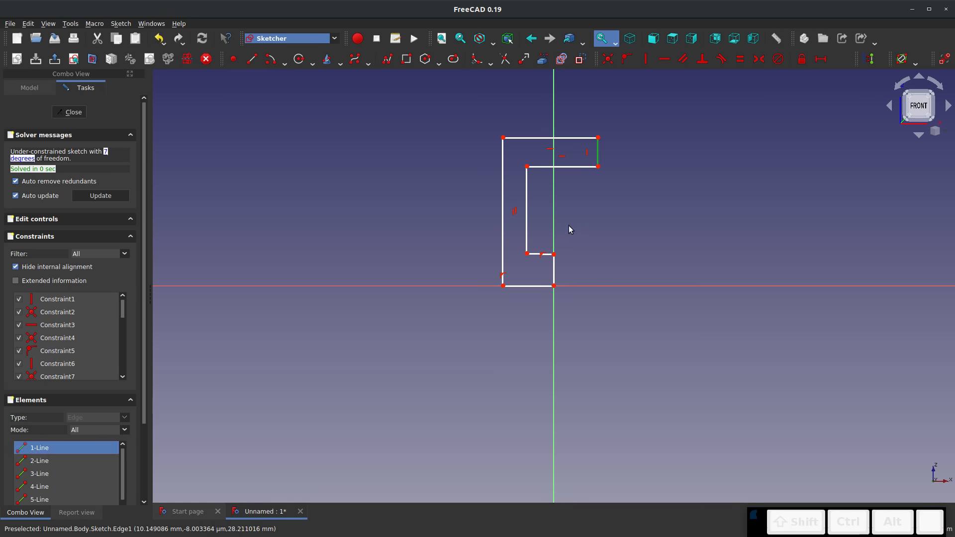
# Constrain the C profile's two end edges to equal length, likewise its two short inner edges, and make the lower inner edge horizontal
pyautogui.click(553, 271)
pyautogui.press('e')
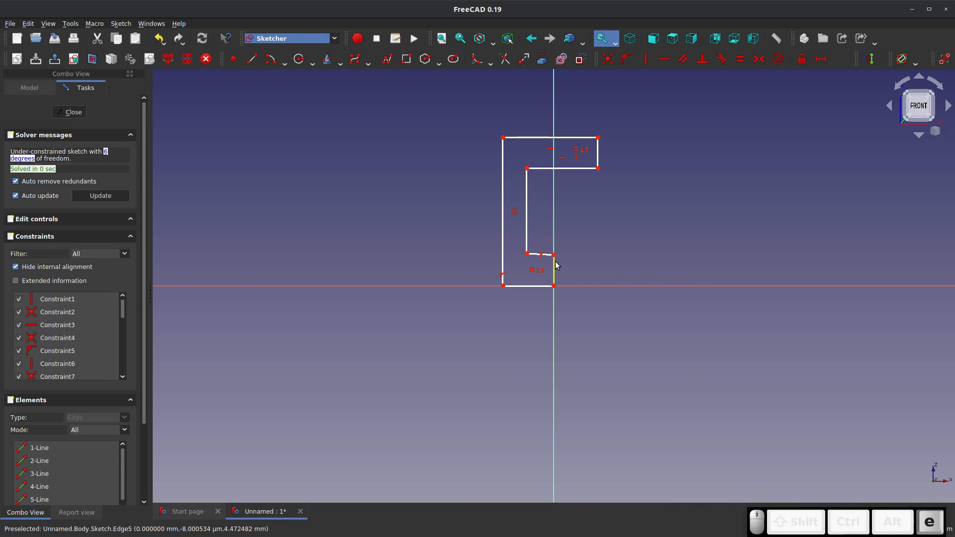
pyautogui.click(541, 169)
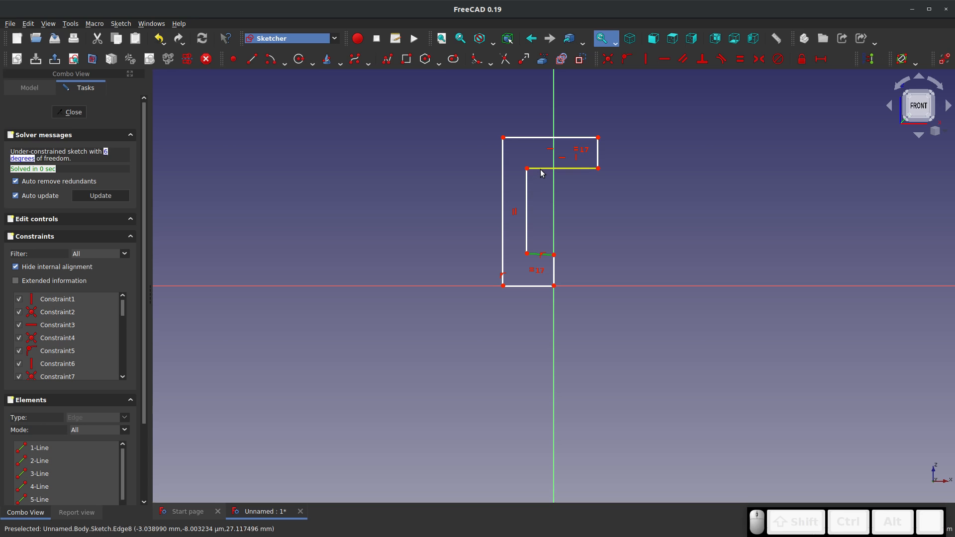
pyautogui.press('e')
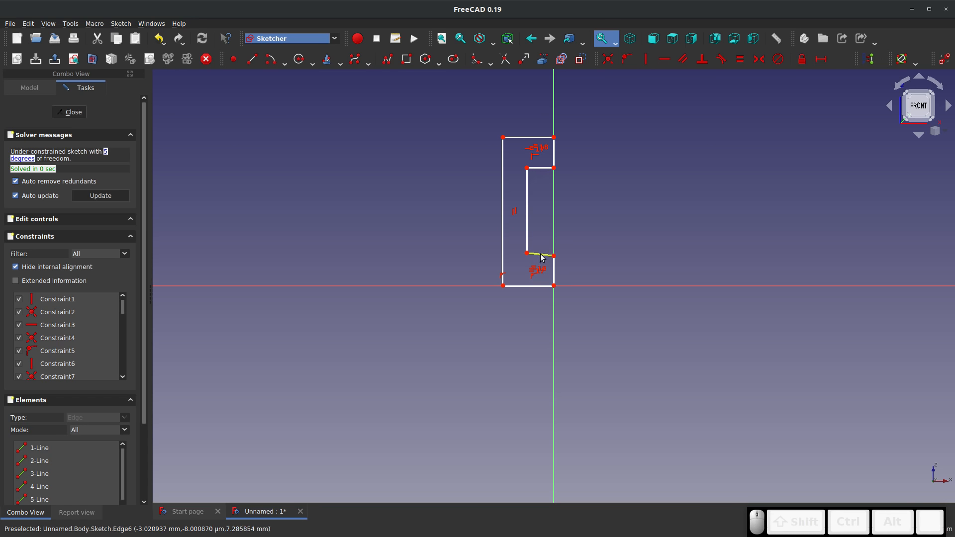
pyautogui.press('h')
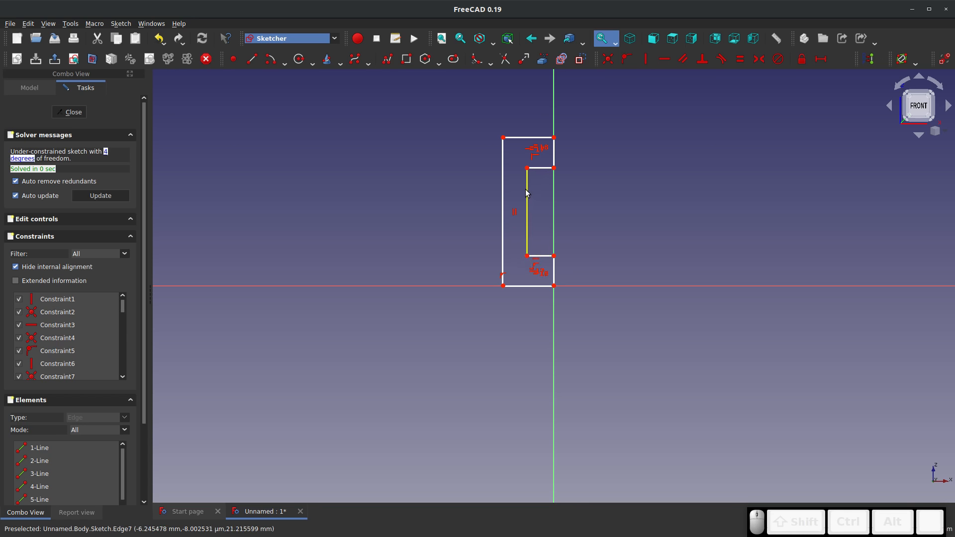
# Dimension the C profile's bottom edge at 30 mm and its upper end edge at 20 mm vertically
pyautogui.keyDown('shift'); pyautogui.click(529, 290); pyautogui.keyUp('shift')
pyautogui.press('l')
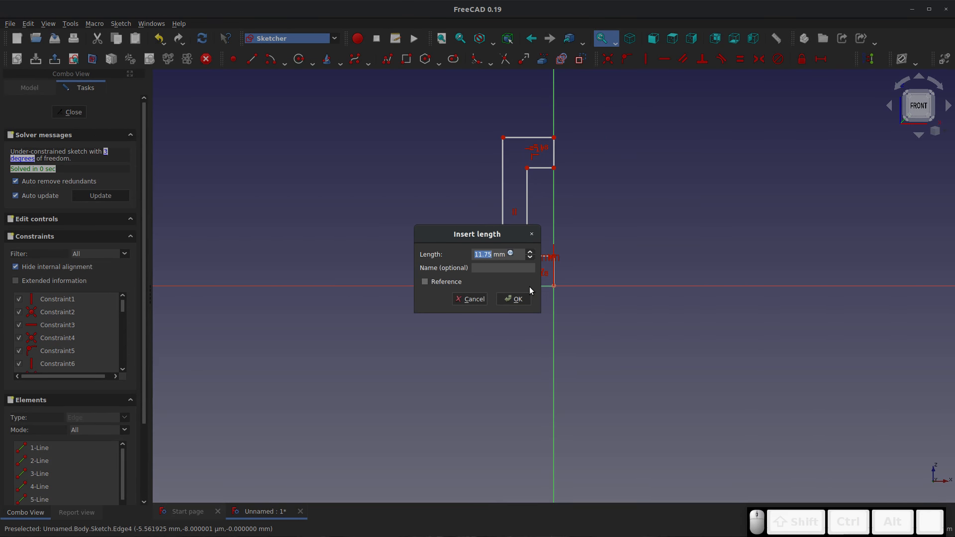
pyautogui.write('30')
pyautogui.press('Return')
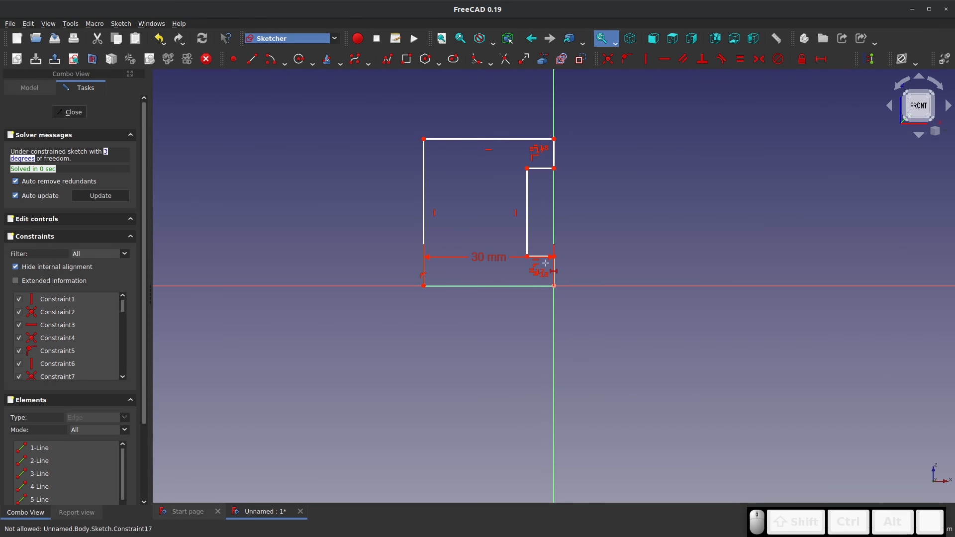
pyautogui.hotkey('shift', 'v')
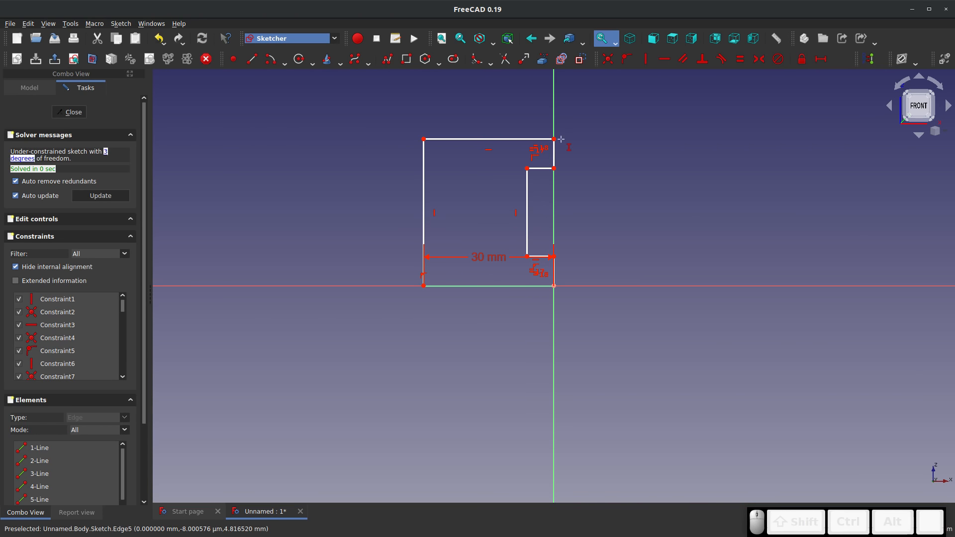
pyautogui.click(561, 154)
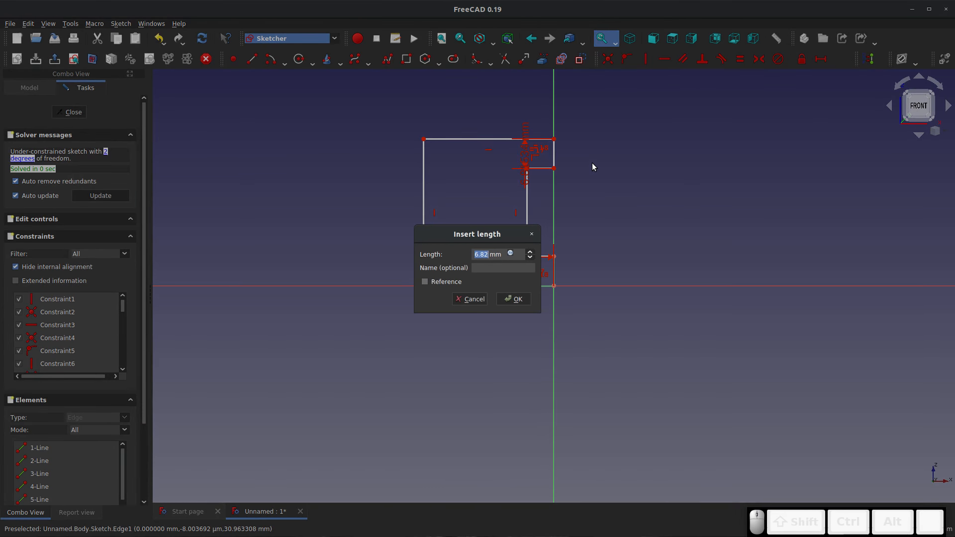
pyautogui.write('20')
pyautogui.press('Return')
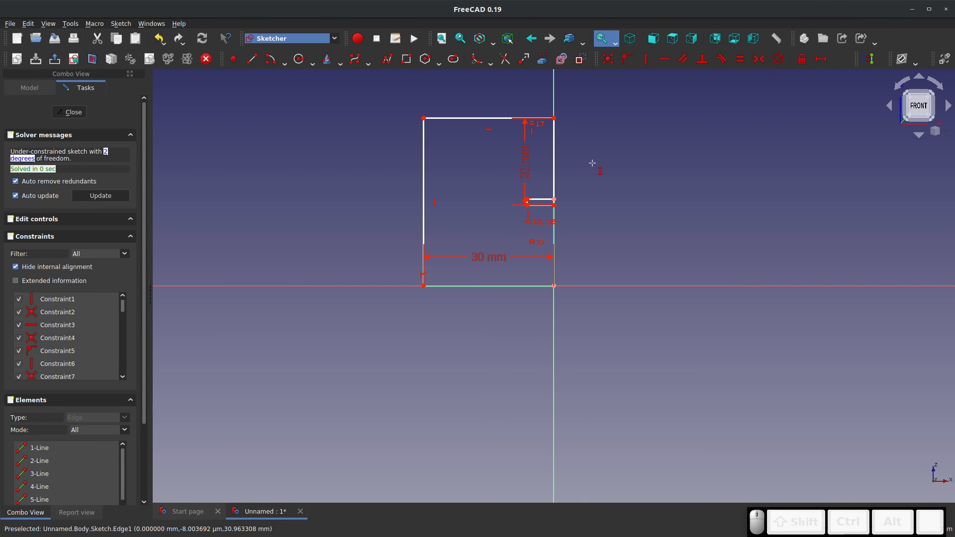
# Set the vertical length of the profile's long outer side to 100 mm
pyautogui.scroll(2, 464, 306)
pyautogui.click(380, 285)
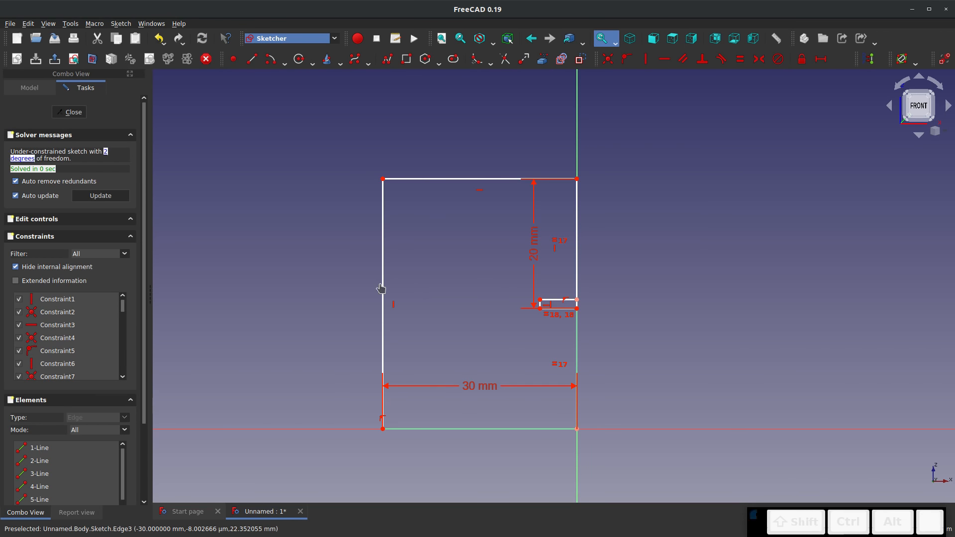
pyautogui.hotkey('shift', 'v')
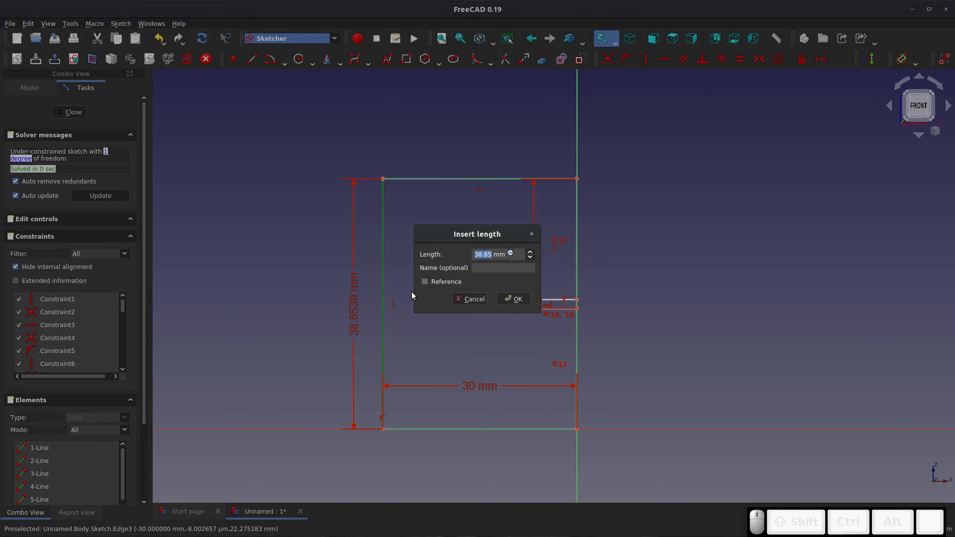
pyautogui.write('100')
pyautogui.press('Return')
# Deepen the C profile's recess, fix the upper inner edge's horizontal length at 15.44 mm, and finish the sketch
pyautogui.scroll(-5, 413, 296)
pyautogui.scroll(4, 419, 215)
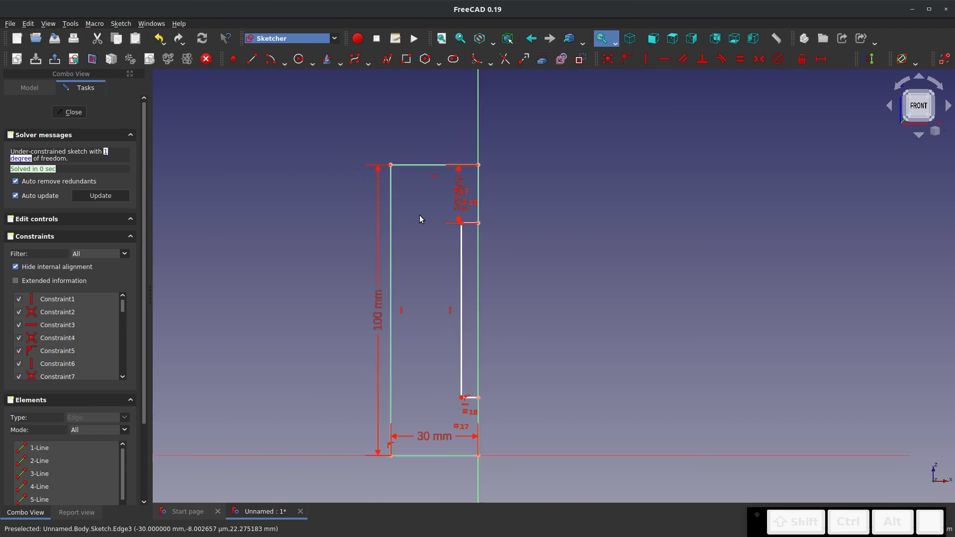
pyautogui.moveTo(482, 228); pyautogui.dragTo(440, 227)
pyautogui.click(448, 227)
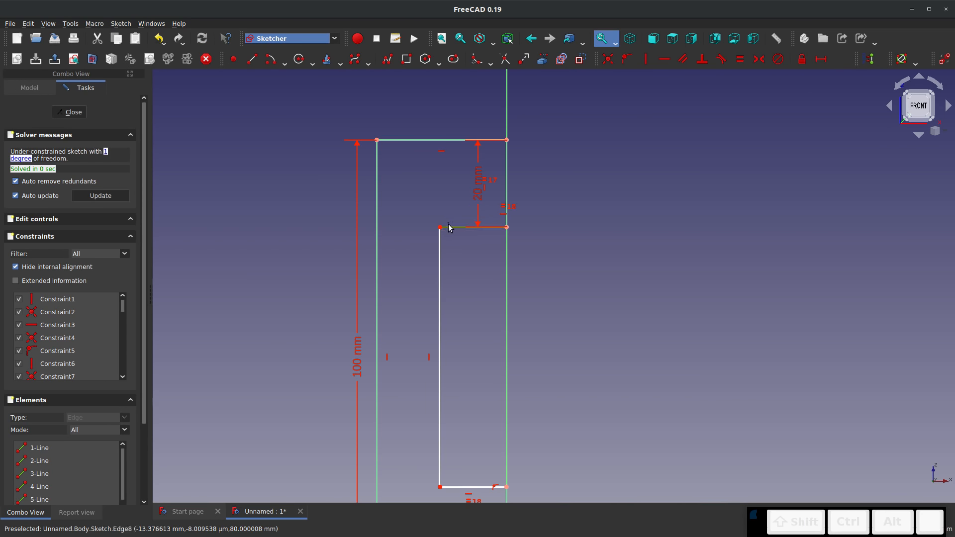
pyautogui.hotkey('shift', 'h')
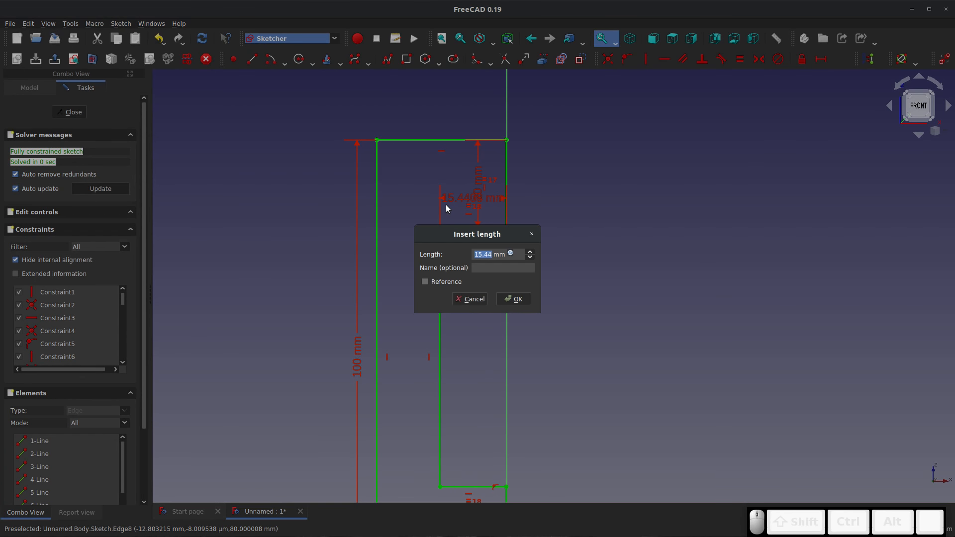
pyautogui.press('Return')
pyautogui.scroll(-6, 438, 220)
pyautogui.scroll(5, 442, 279)
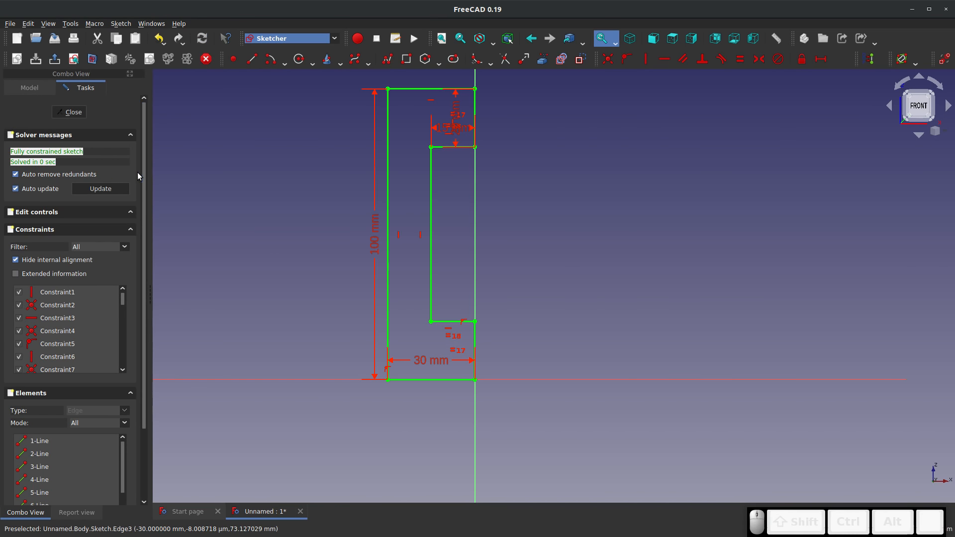
pyautogui.click(67, 112)
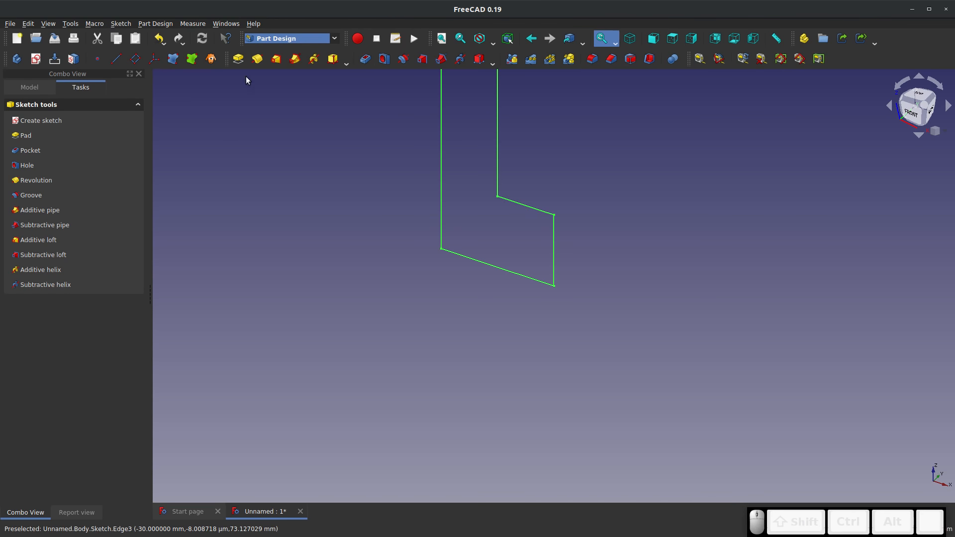
# Pad the C-shaped profile to a length of 50 mm
pyautogui.click(236, 60)
pyautogui.scroll(-6, 275, 319)
pyautogui.scroll(3, 278, 306)
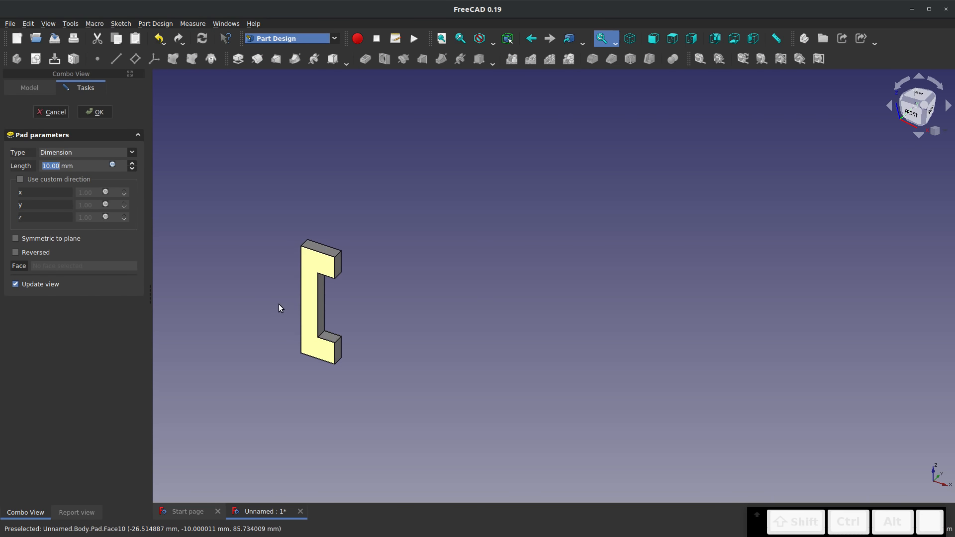
pyautogui.write('50')
pyautogui.press('Return')
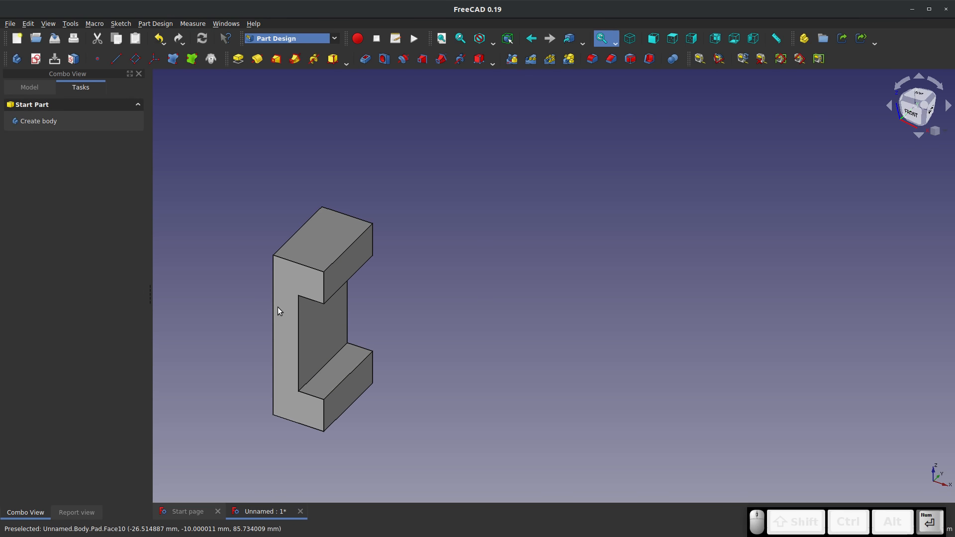
pyautogui.scroll(3, 298, 368)
pyautogui.moveTo(299, 370); pyautogui.dragTo(321, 364, button='middle')
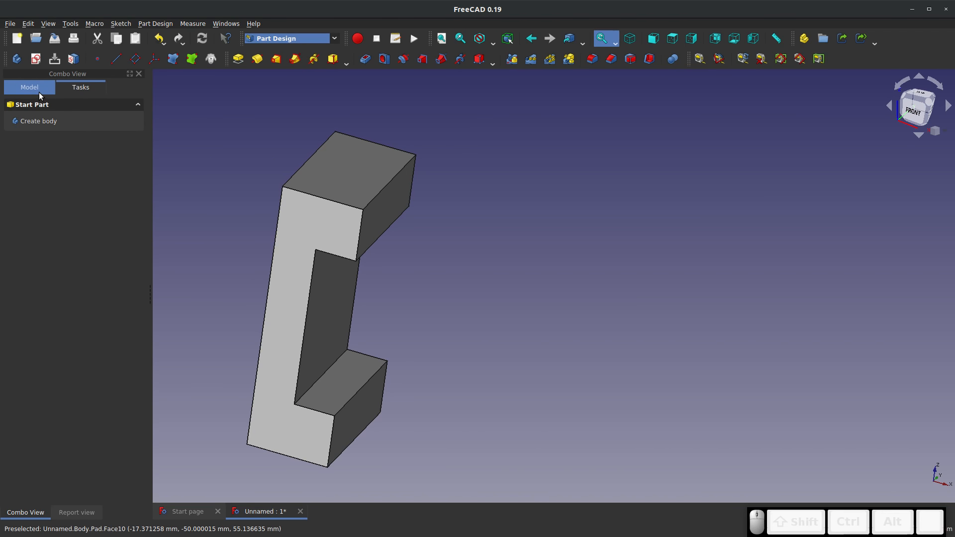
# Switch to the FEM workbench and rearrange its toolbars into rows so that all analysis tools are accessible
pyautogui.click(338, 42)
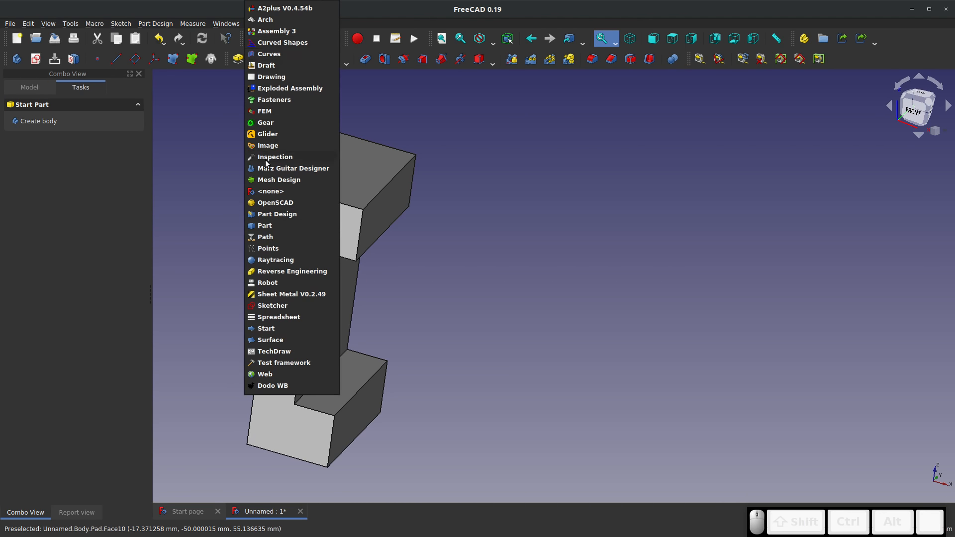
pyautogui.click(273, 110)
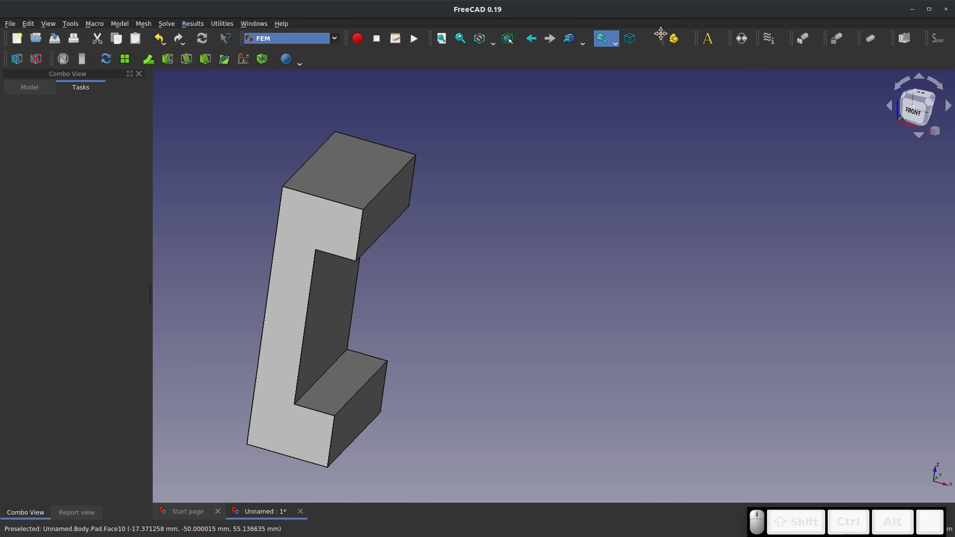
pyautogui.moveTo(657, 54); pyautogui.dragTo(9, 59)
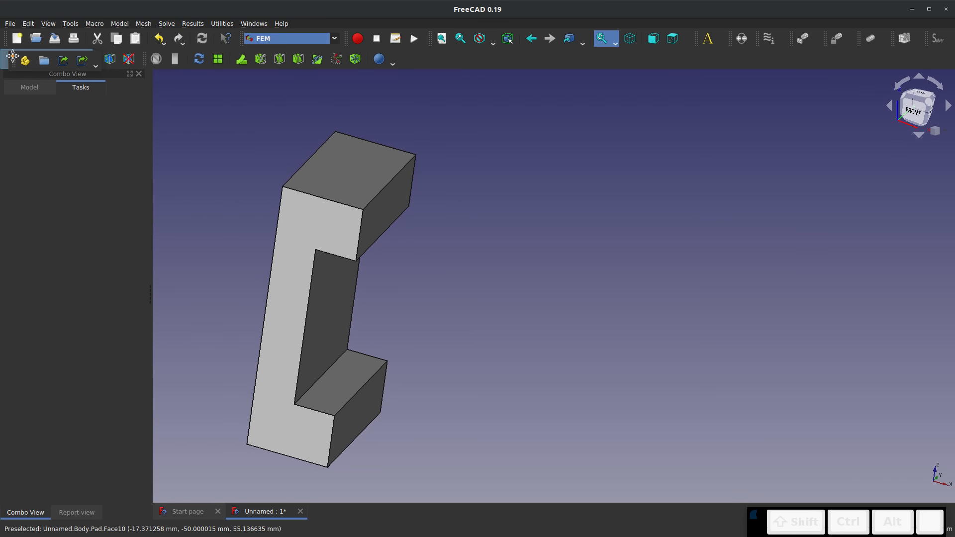
pyautogui.moveTo(697, 38); pyautogui.dragTo(99, 59)
pyautogui.moveTo(730, 38); pyautogui.dragTo(333, 57)
pyautogui.moveTo(790, 38); pyautogui.dragTo(431, 56)
pyautogui.moveTo(824, 38); pyautogui.dragTo(501, 57)
pyautogui.moveTo(858, 38); pyautogui.dragTo(644, 59)
pyautogui.moveTo(731, 67); pyautogui.dragTo(732, 66)
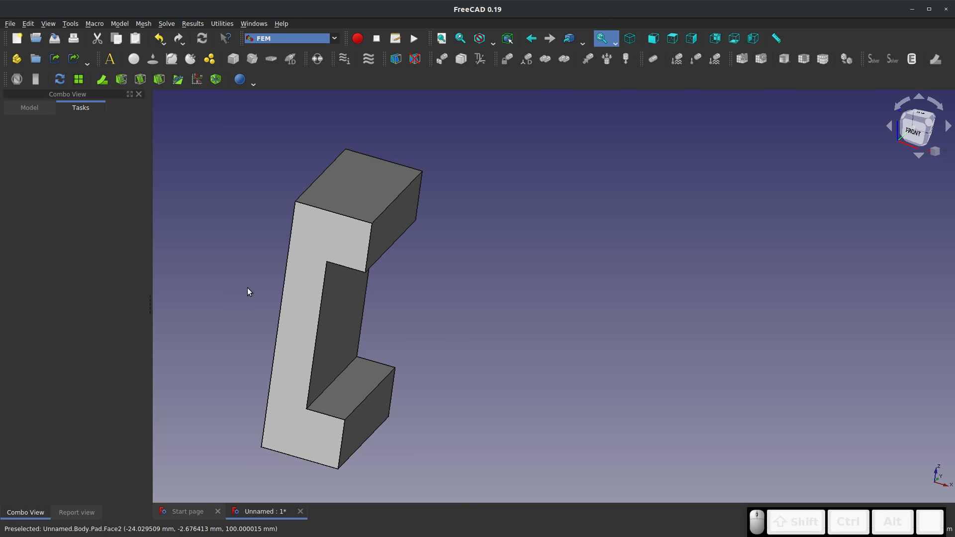
# Create an analysis container with the standard CalculiX solver and expand it in the model tree
pyautogui.click(30, 107)
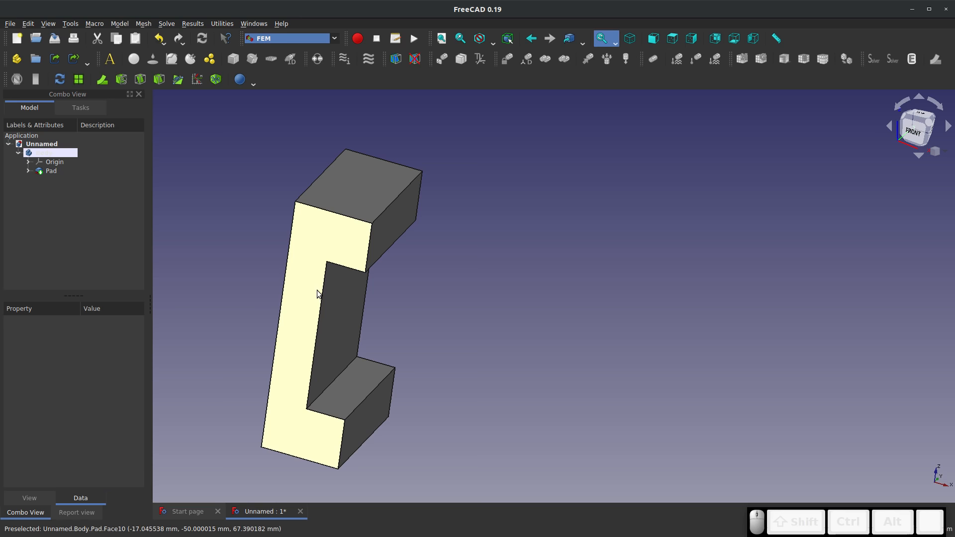
pyautogui.click(109, 63)
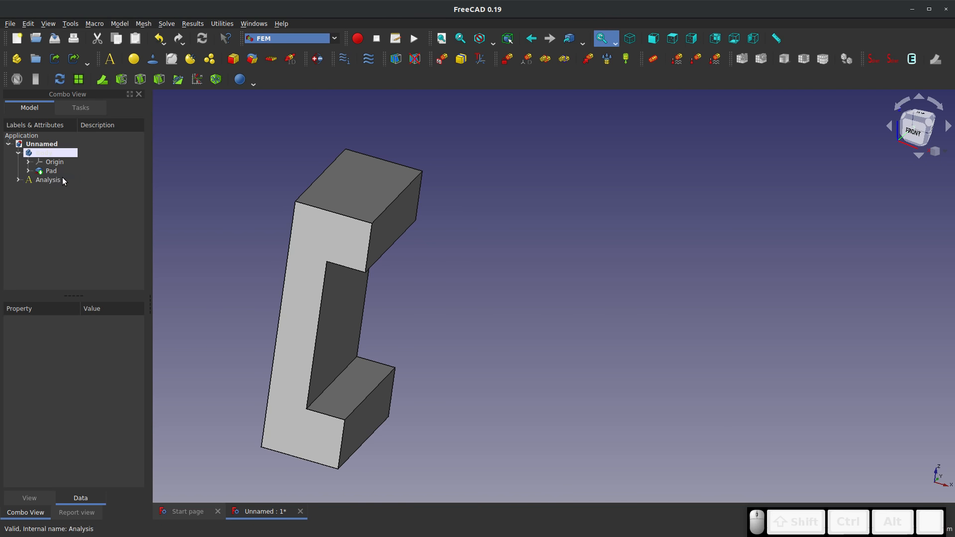
pyautogui.click(18, 180)
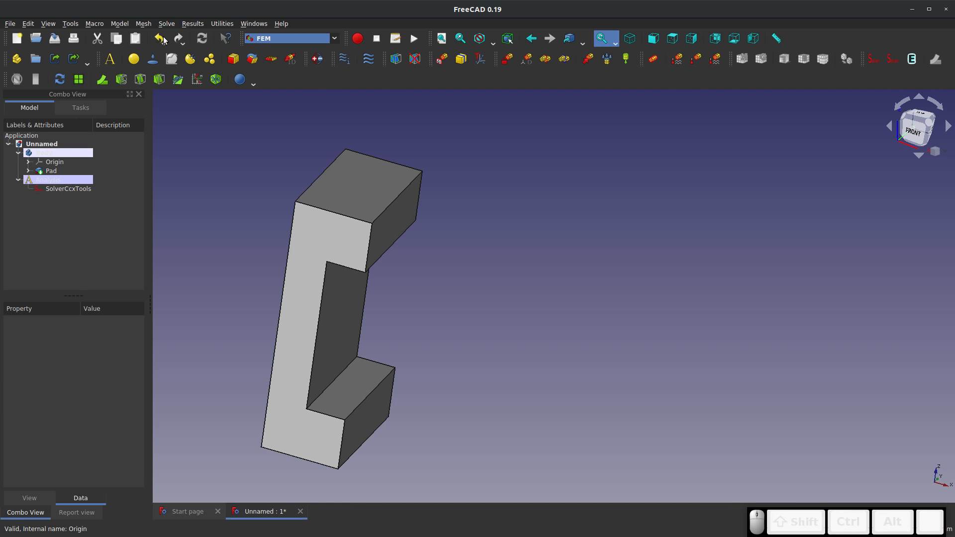
# Add a solid material to the analysis using the Steel-1C22 material card
pyautogui.click(132, 60)
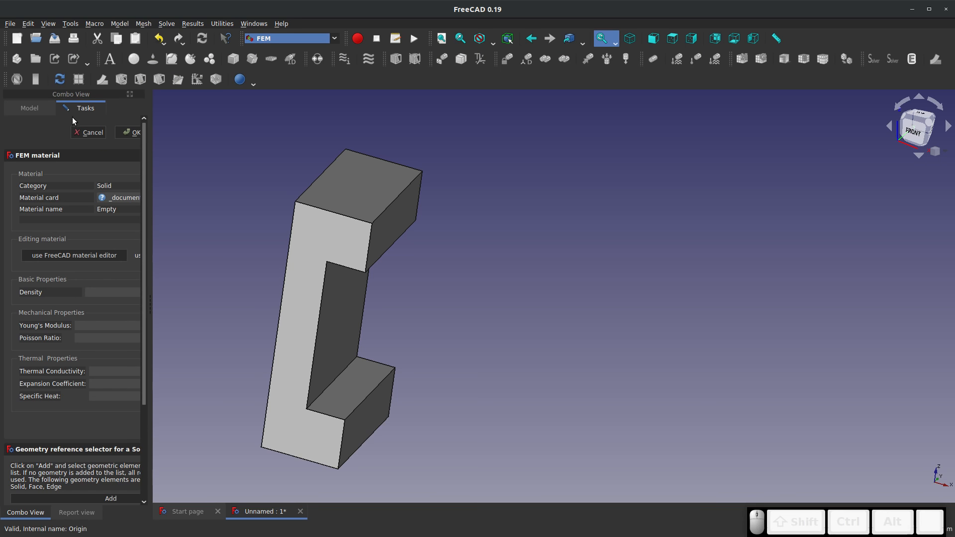
pyautogui.click(117, 198)
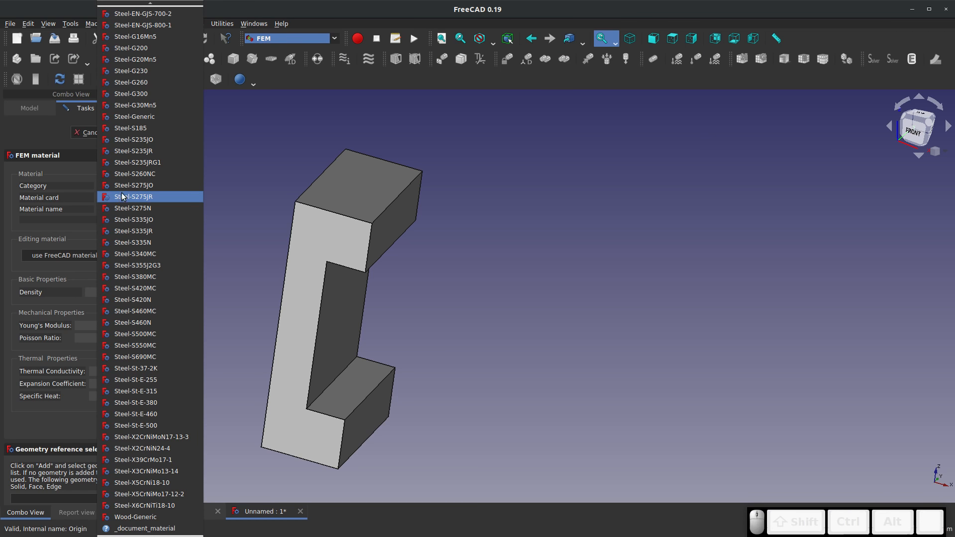
pyautogui.scroll(15, 122, 197)
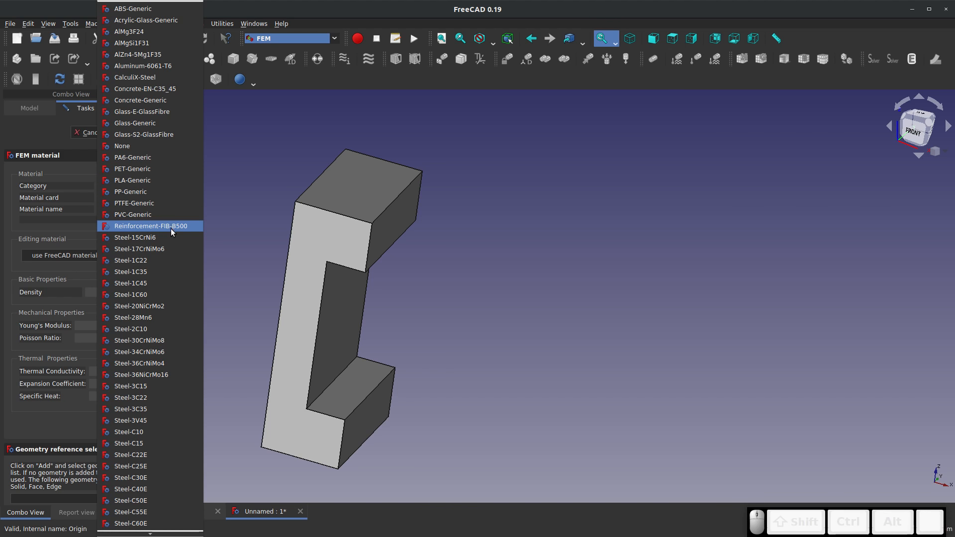
pyautogui.click(167, 261)
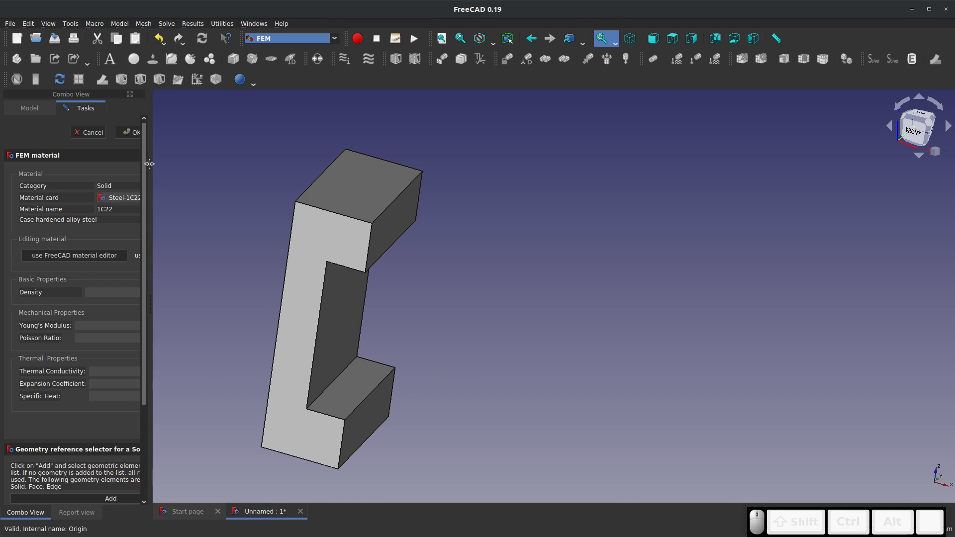
pyautogui.click(137, 132)
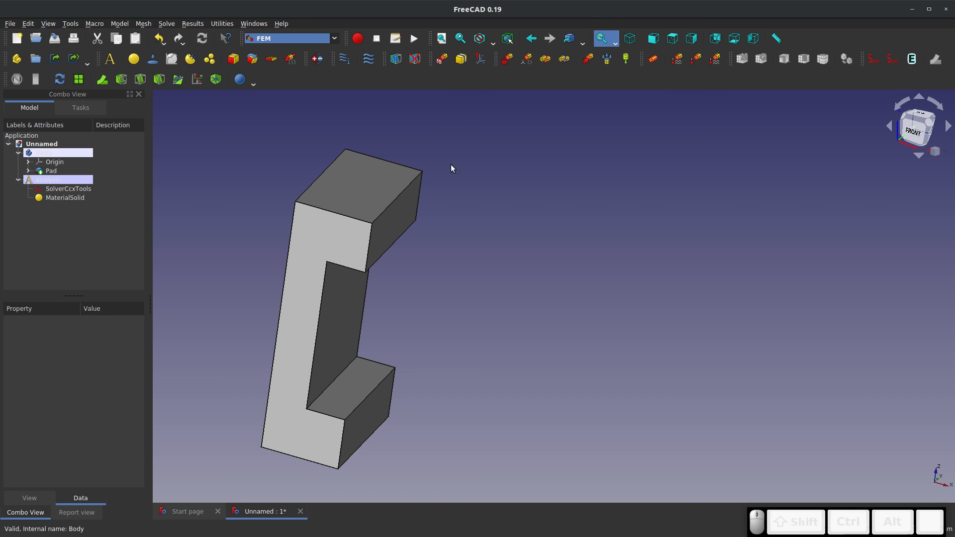
# Apply a fixed constraint to the bottom face of the C-shaped solid
pyautogui.moveTo(422, 320); pyautogui.dragTo(425, 296, button='middle')
pyautogui.click(301, 456)
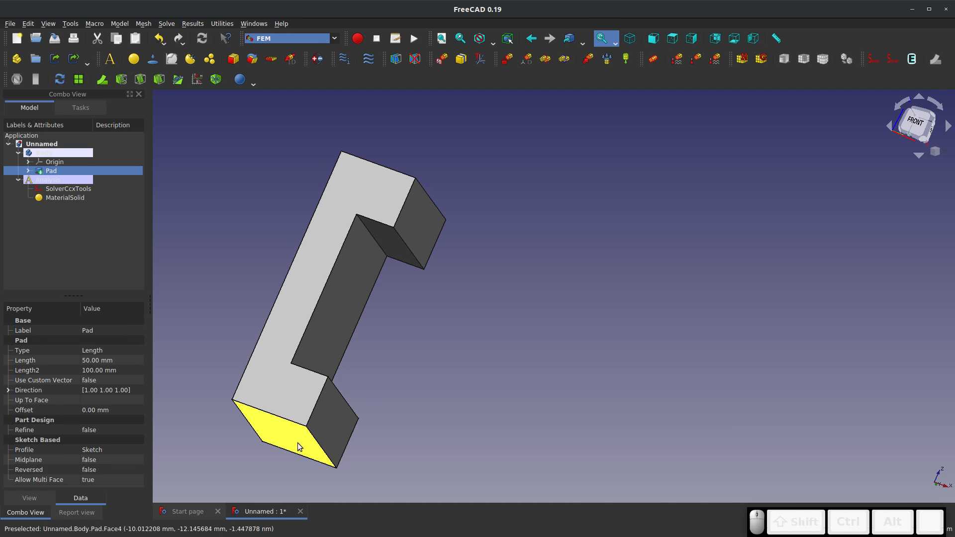
pyautogui.click(506, 61)
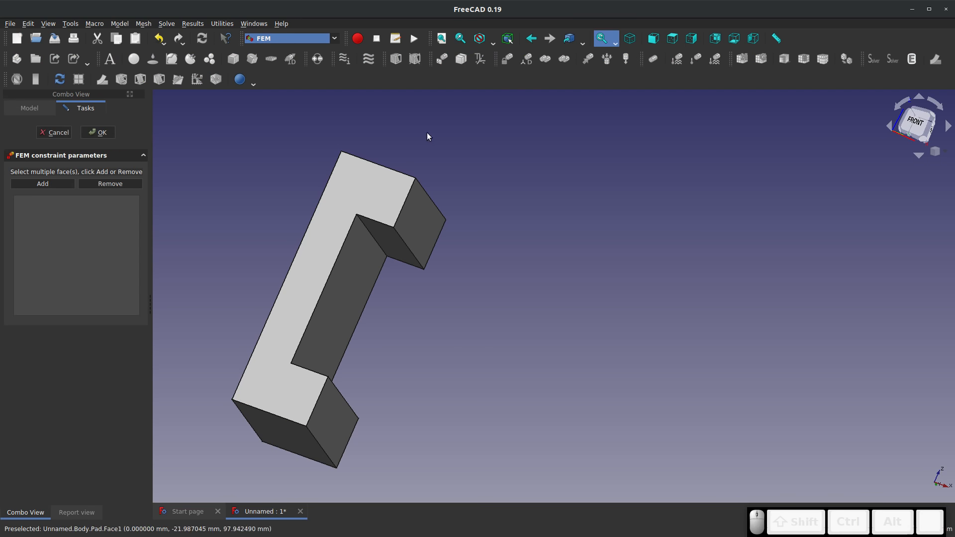
pyautogui.click(36, 188)
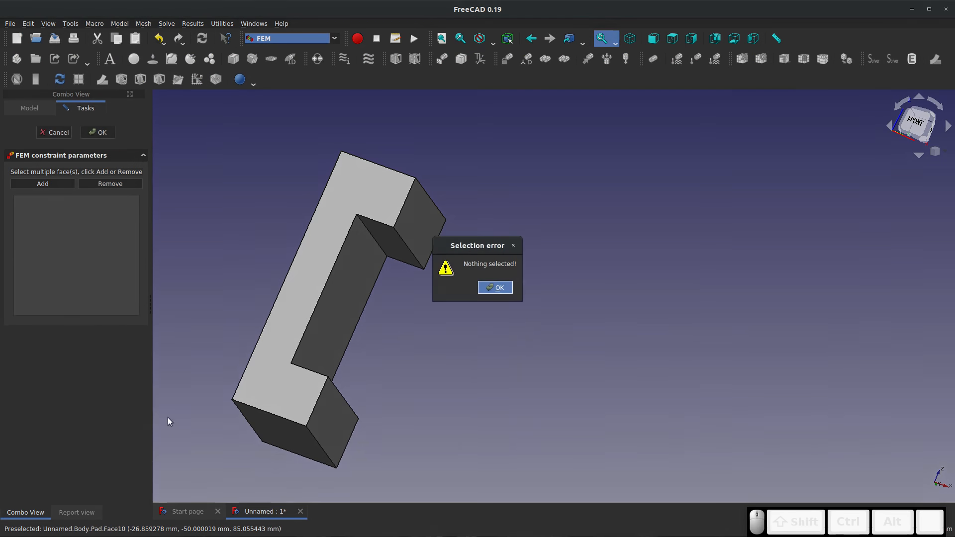
pyautogui.click(495, 288)
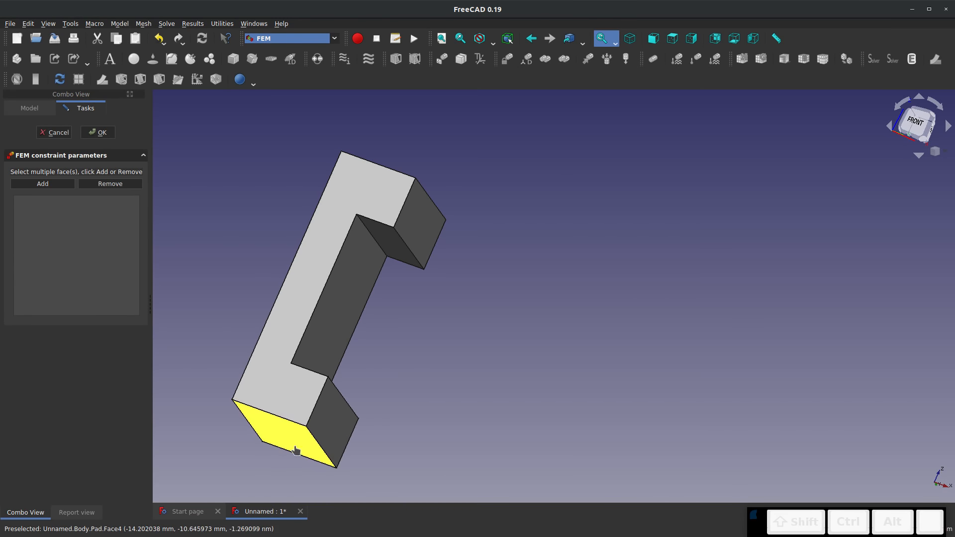
pyautogui.click(284, 432)
pyautogui.click(55, 187)
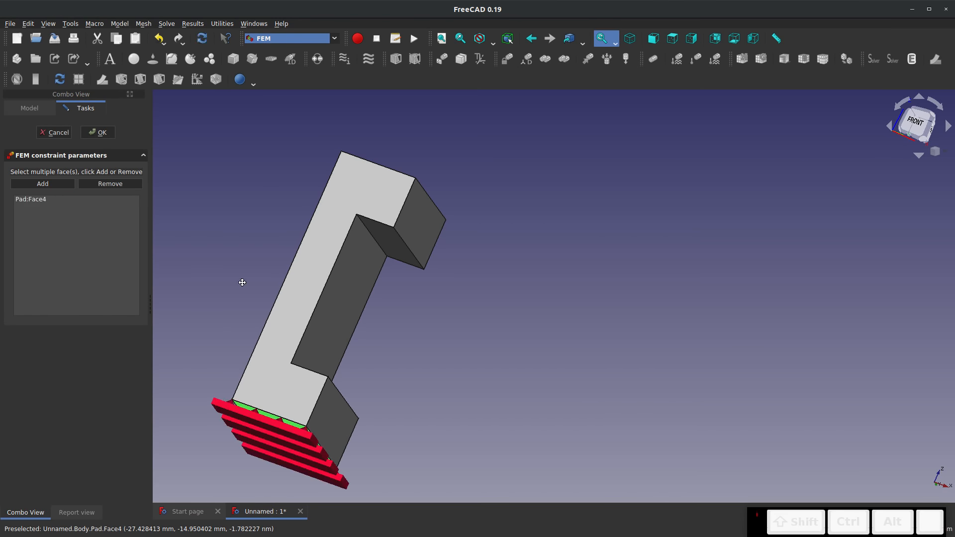
pyautogui.moveTo(240, 278); pyautogui.dragTo(211, 358, button='middle')
pyautogui.click(86, 133)
# Apply a 10000 N force constraint to the solid's top face with its direction reversed to point downwards
pyautogui.moveTo(373, 213); pyautogui.dragTo(443, 245, button='middle')
pyautogui.click(343, 167)
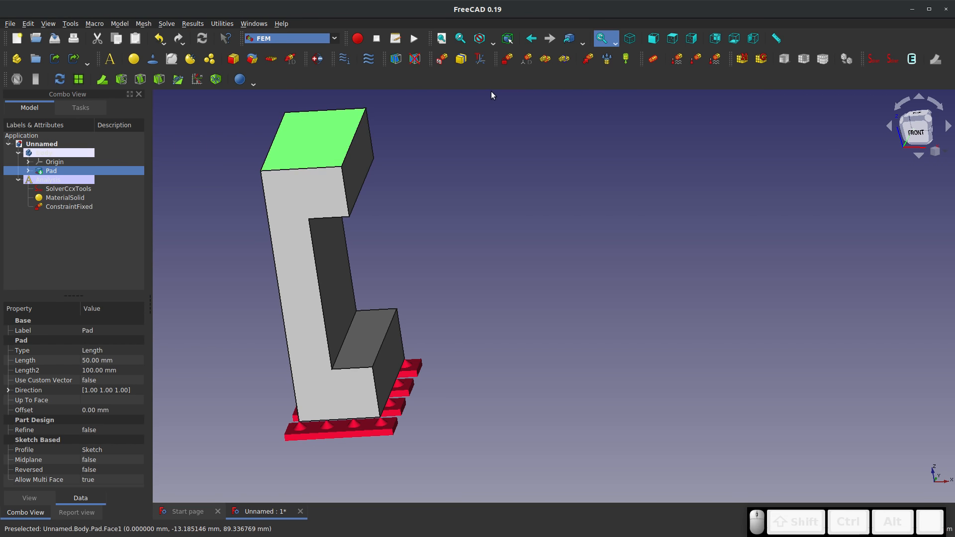
pyautogui.click(587, 58)
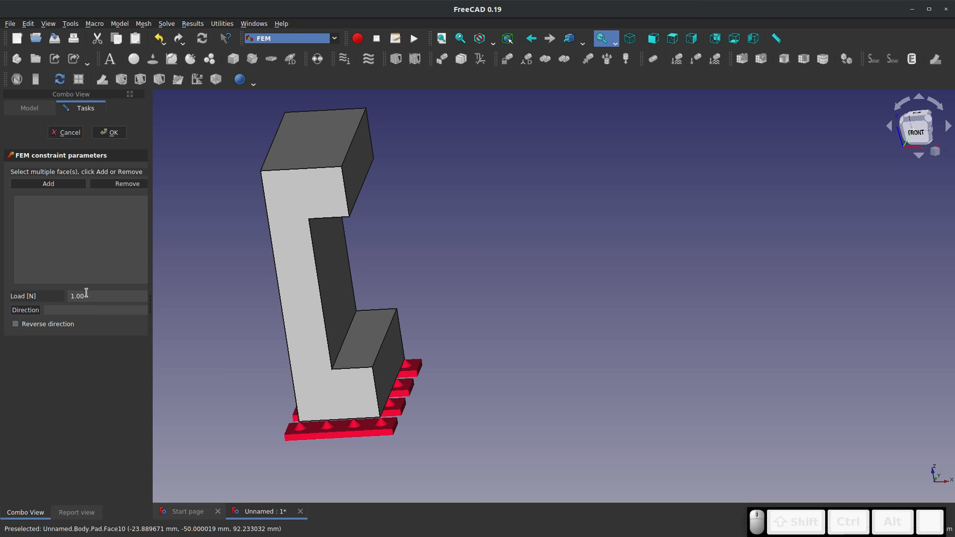
pyautogui.write('10')
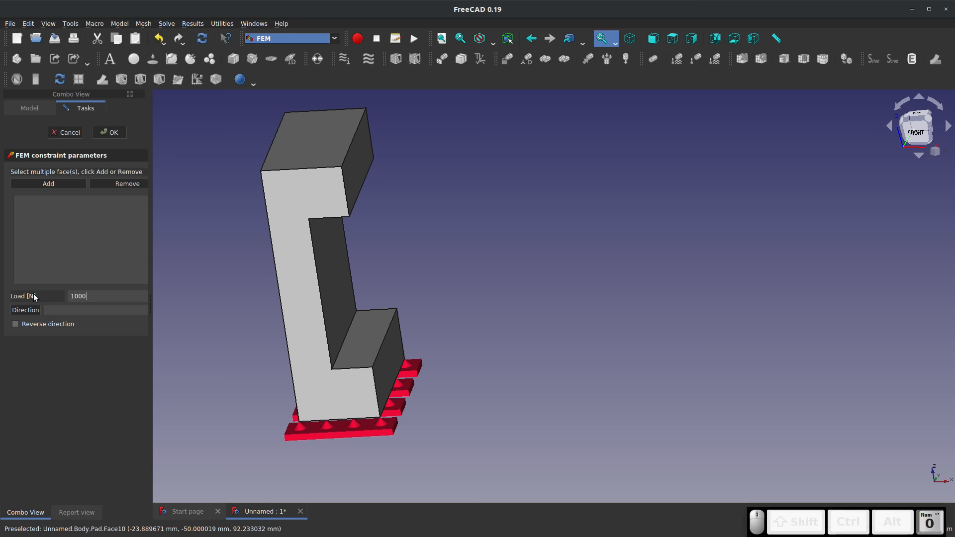
pyautogui.click(324, 141)
pyautogui.click(49, 184)
pyautogui.scroll(-3, 234, 242)
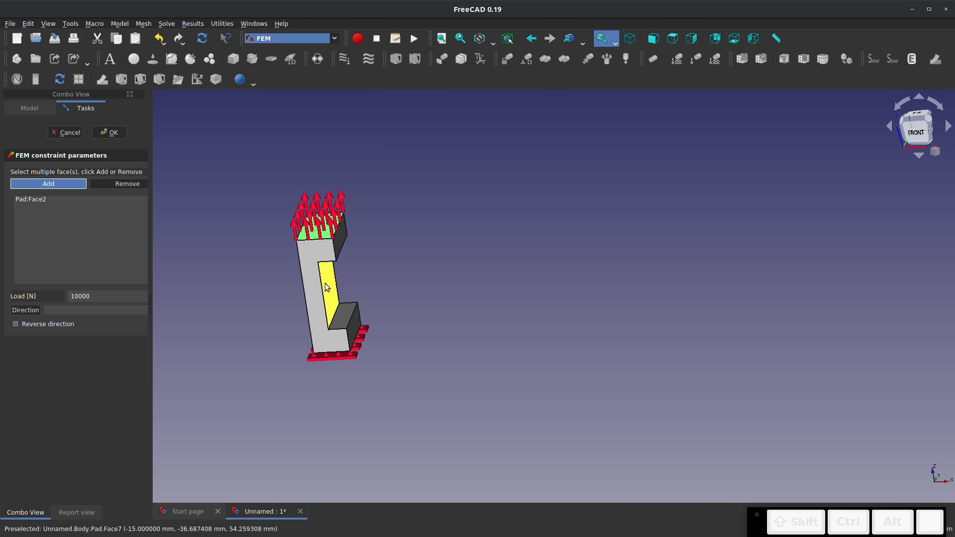
pyautogui.scroll(4, 266, 267)
pyautogui.click(15, 324)
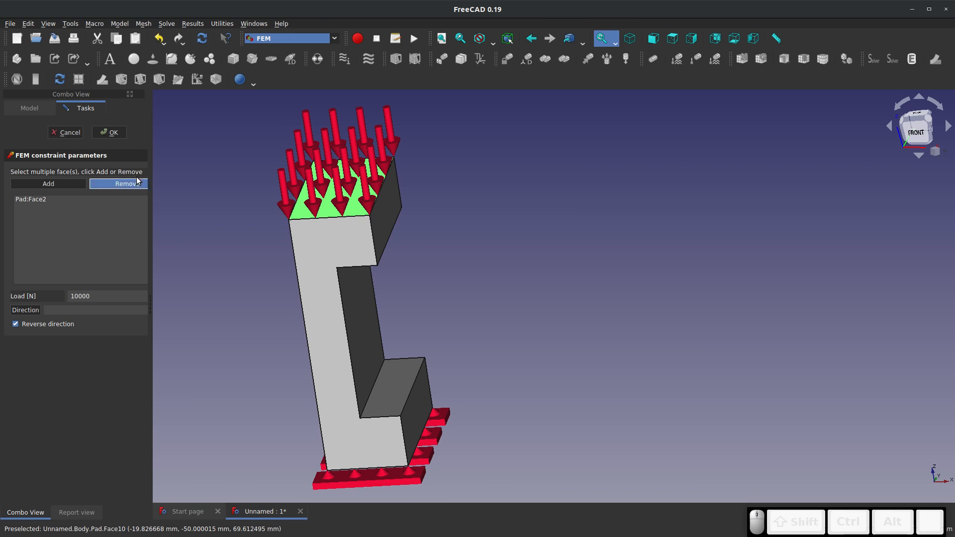
pyautogui.click(109, 132)
# Try to mesh the body with Gmsh at a maximum element size of 20 mm and delete the mesh object from the analysis
pyautogui.moveTo(383, 370); pyautogui.dragTo(372, 455)
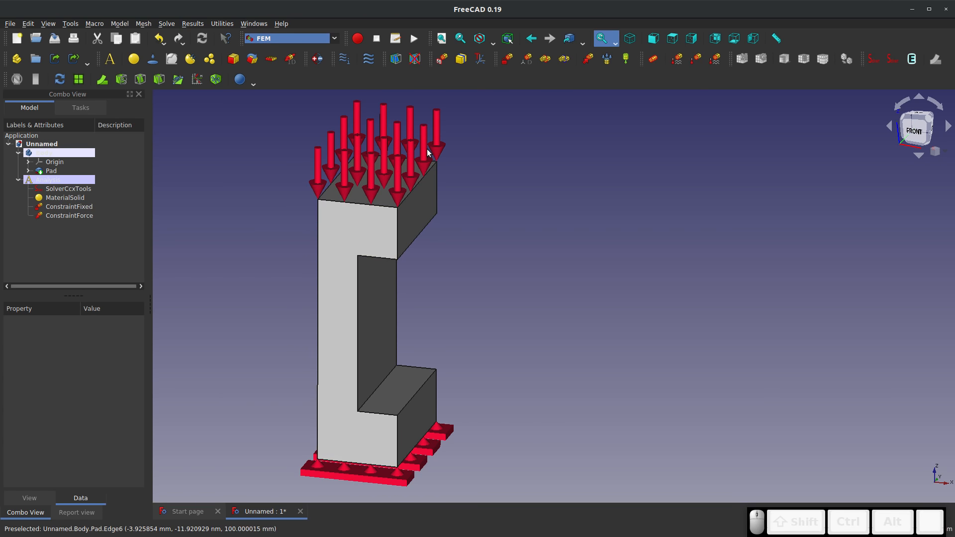
pyautogui.click(43, 153)
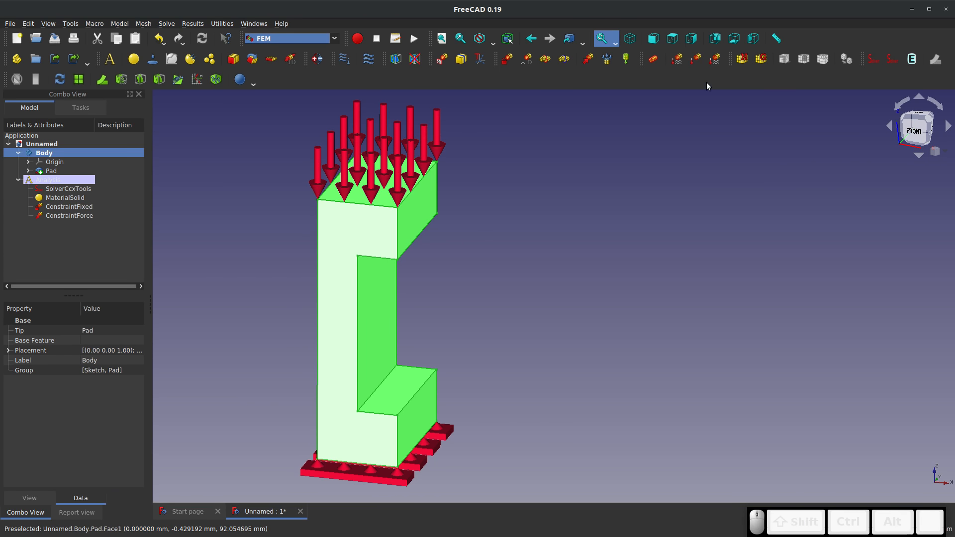
pyautogui.click(760, 59)
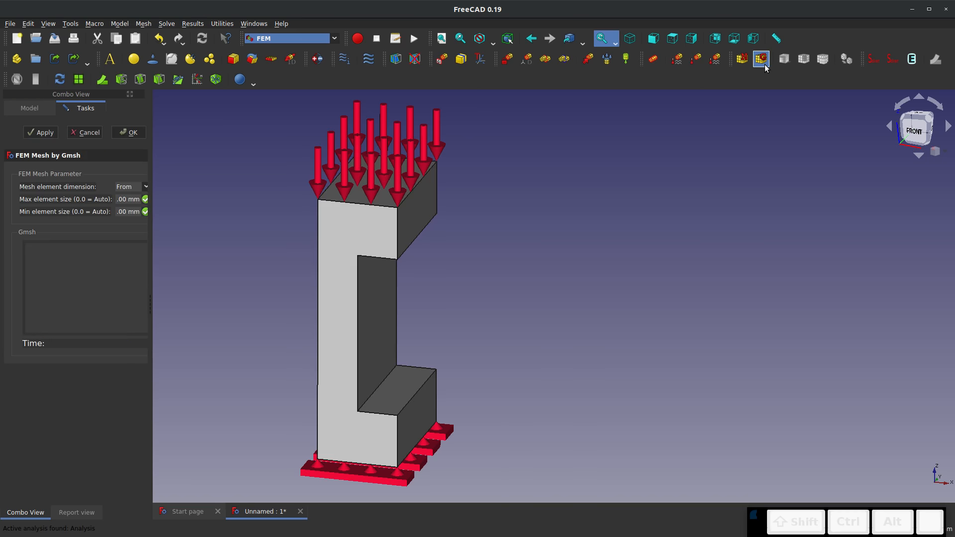
pyautogui.click(143, 199)
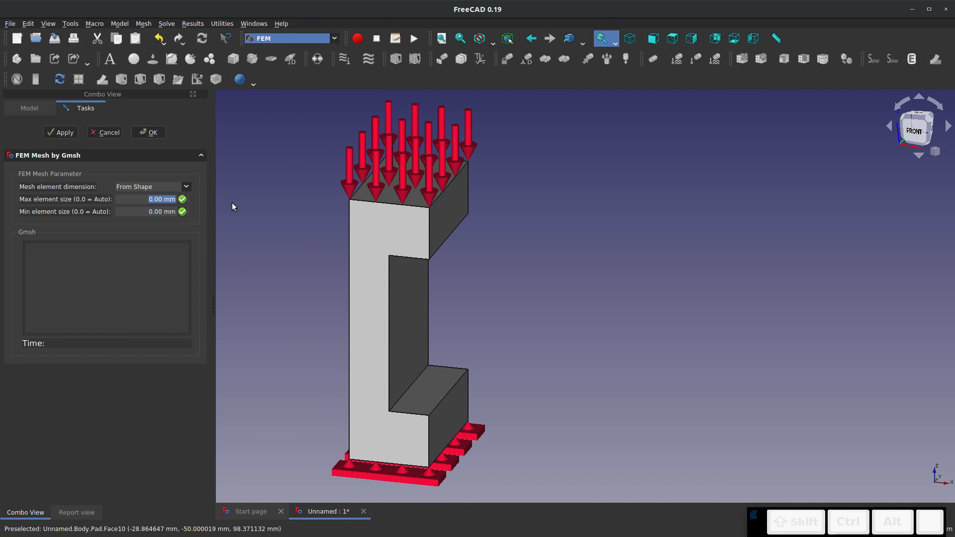
pyautogui.write('20')
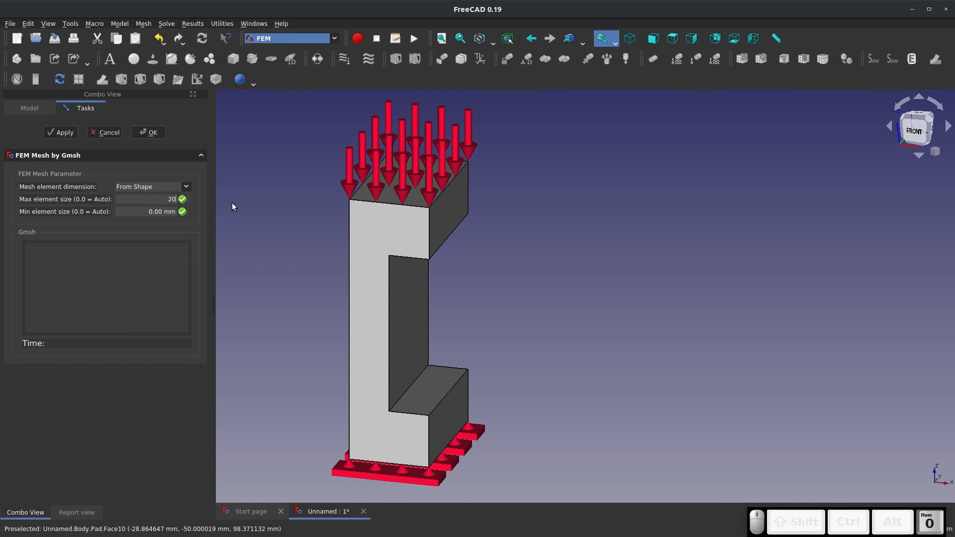
pyautogui.click(54, 133)
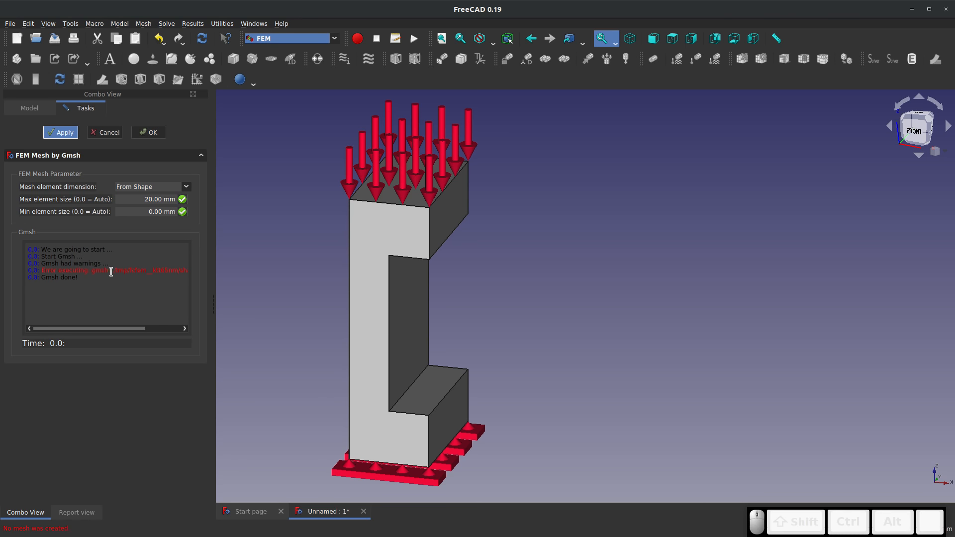
pyautogui.moveTo(108, 327); pyautogui.dragTo(67, 327)
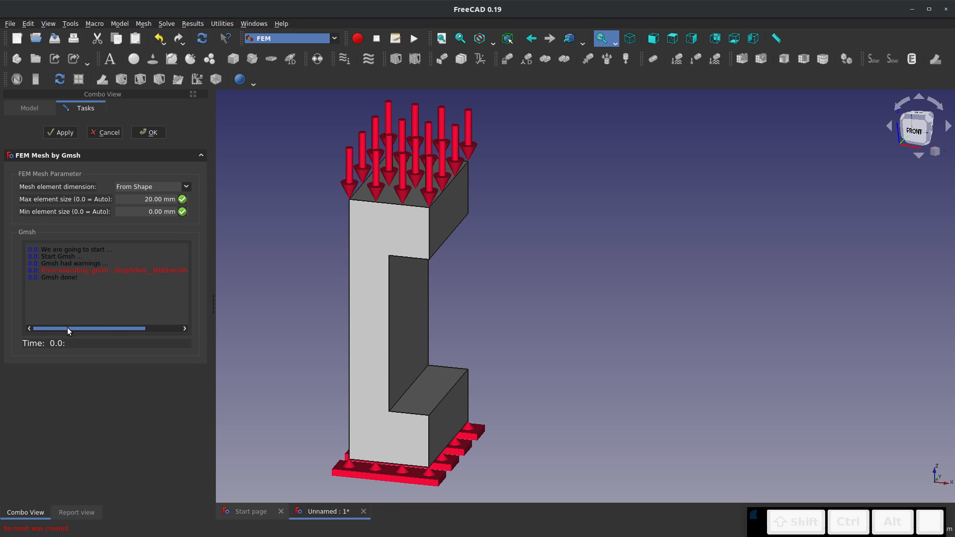
pyautogui.click(102, 133)
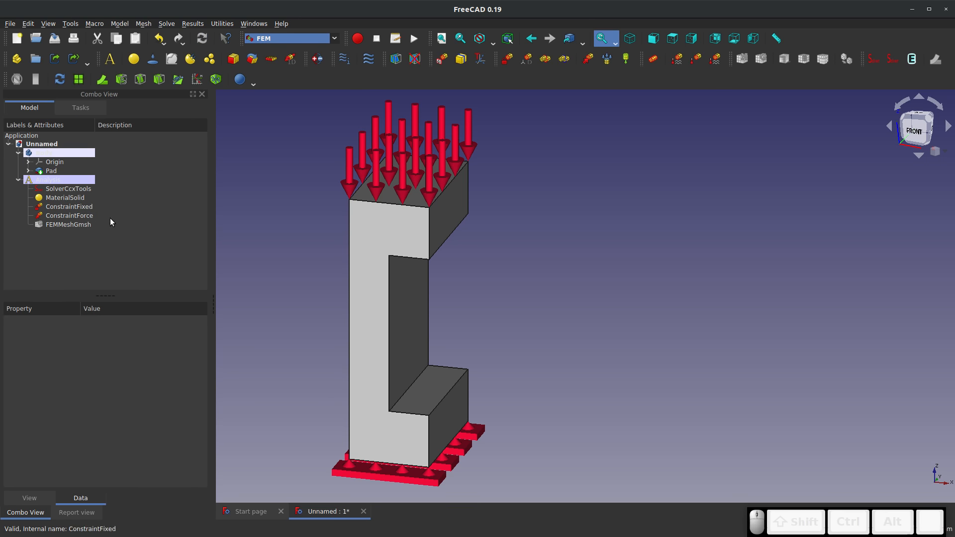
pyautogui.rightClick(46, 225)
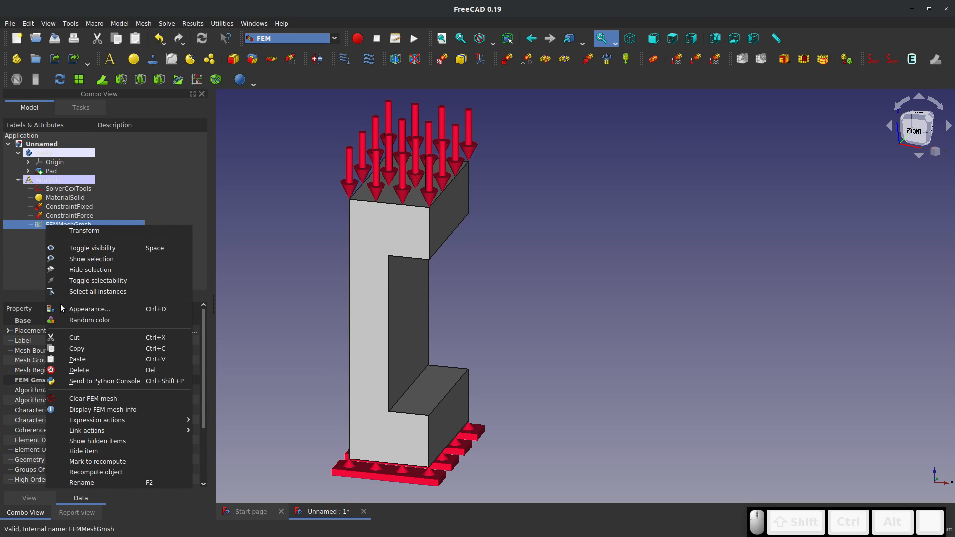
pyautogui.click(87, 370)
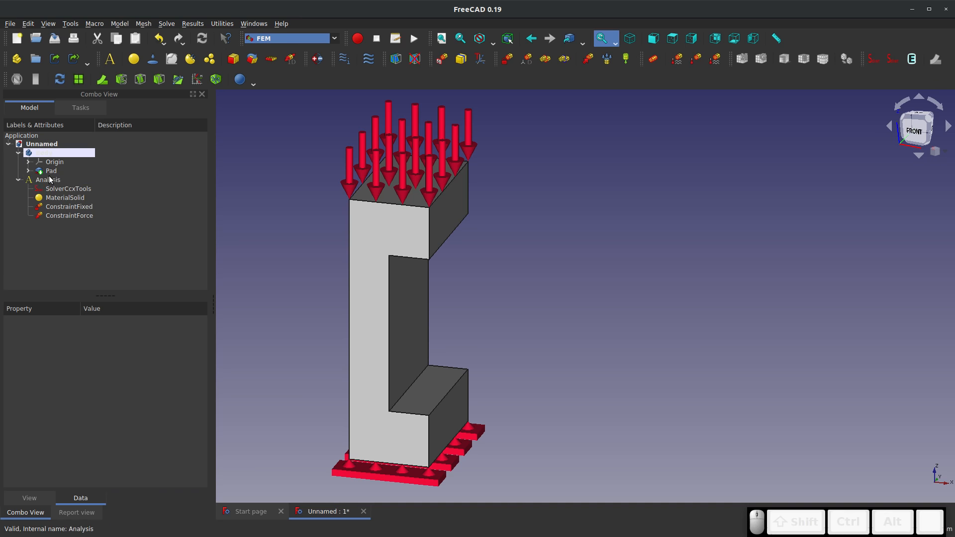
# Generate a Netgen mesh of the body with the fineness set to VeryFine
pyautogui.click(51, 154)
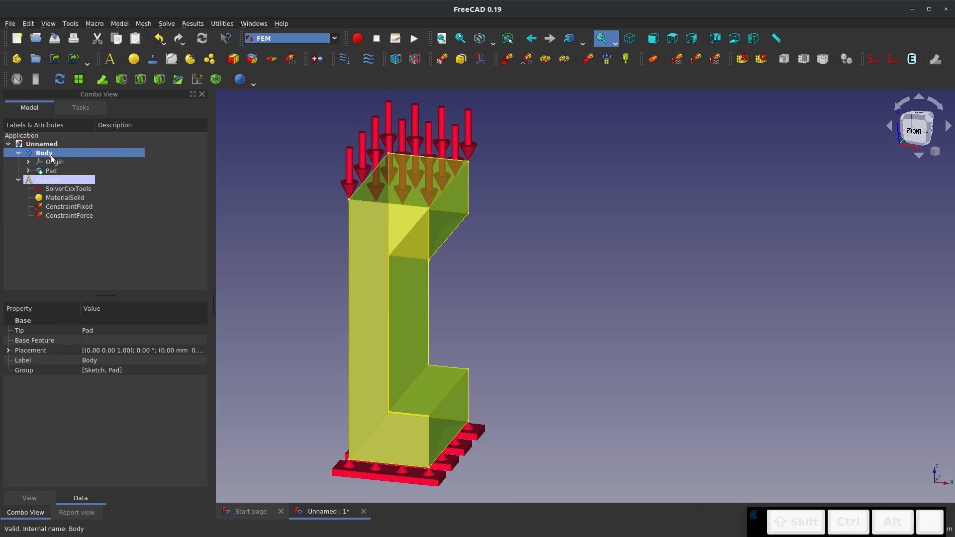
pyautogui.click(742, 60)
pyautogui.click(135, 198)
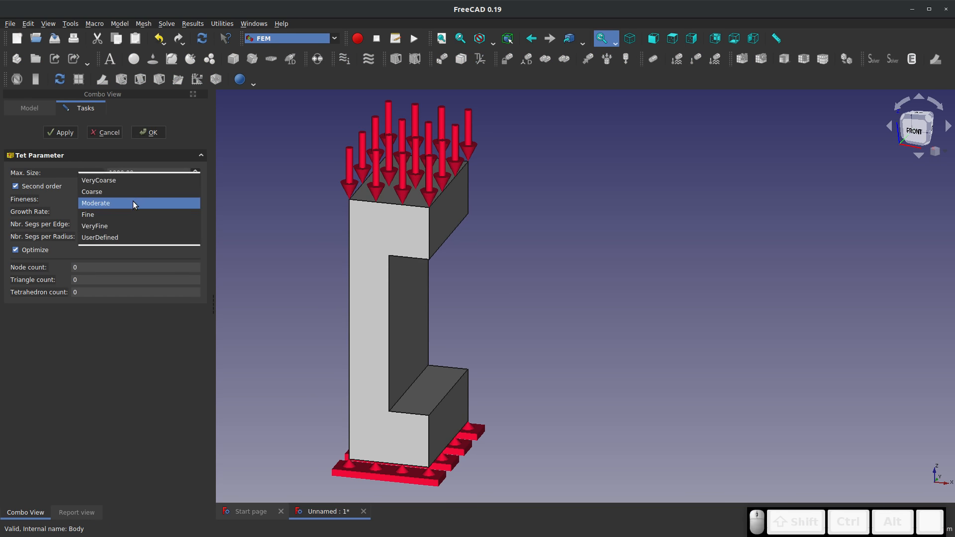
pyautogui.click(118, 225)
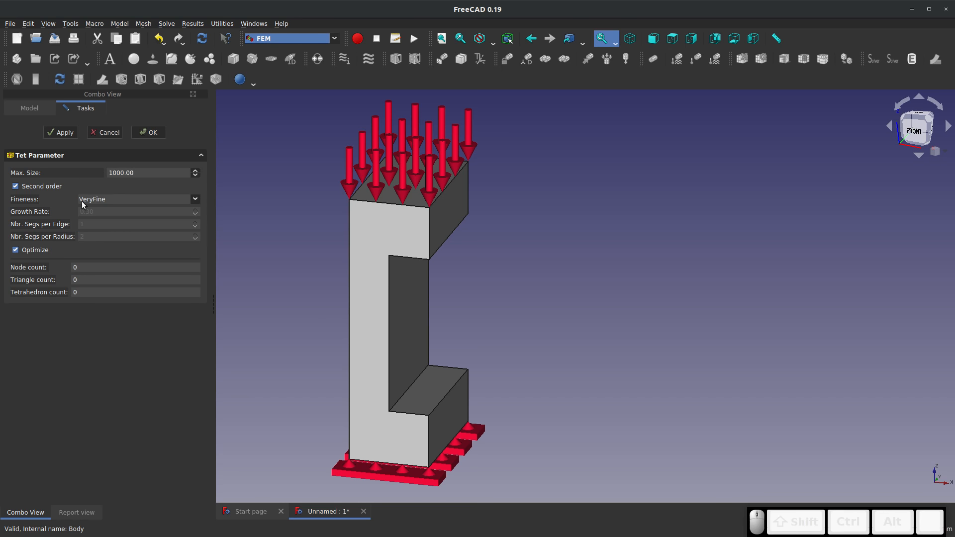
pyautogui.click(52, 133)
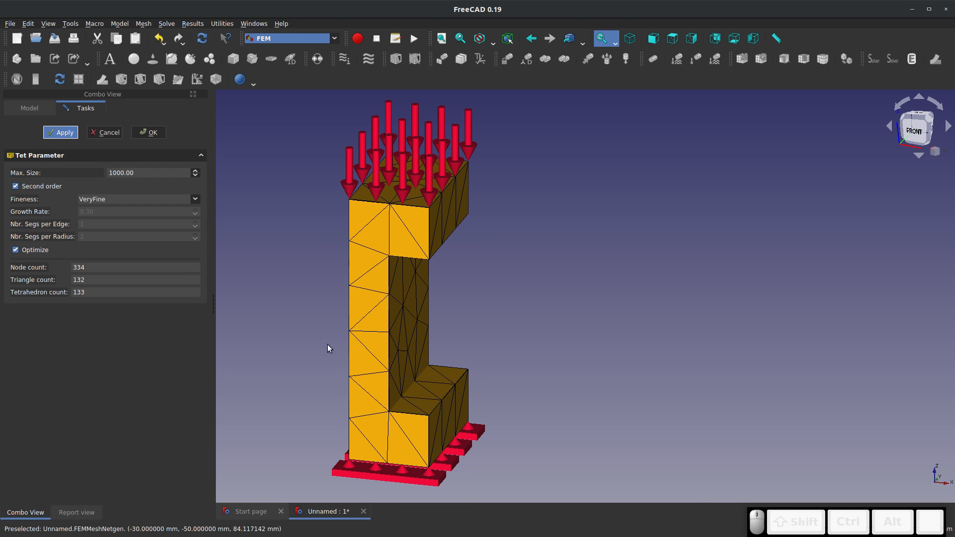
# Regenerate the Netgen mesh with a maximum element size of 20 and inspect the solid's mesh
pyautogui.doubleClick(164, 176)
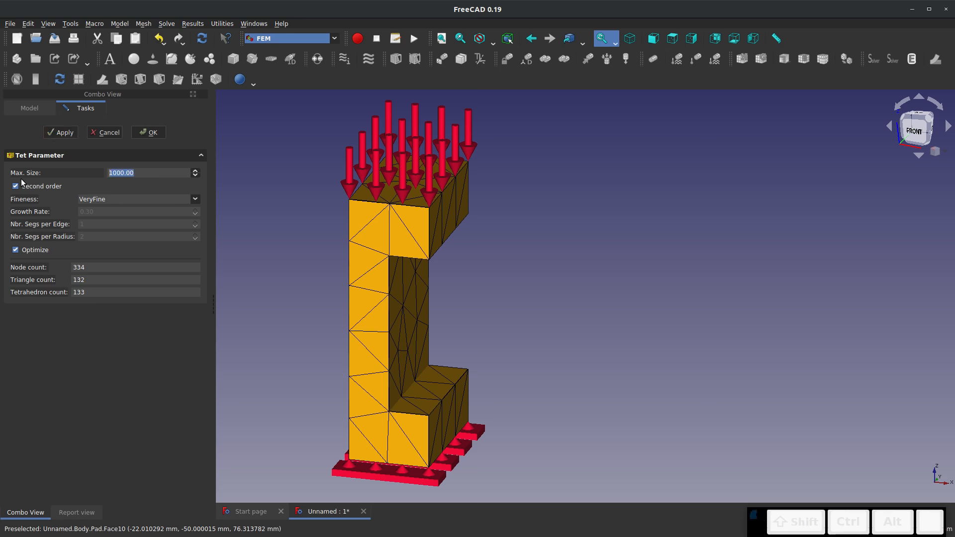
pyautogui.write('20')
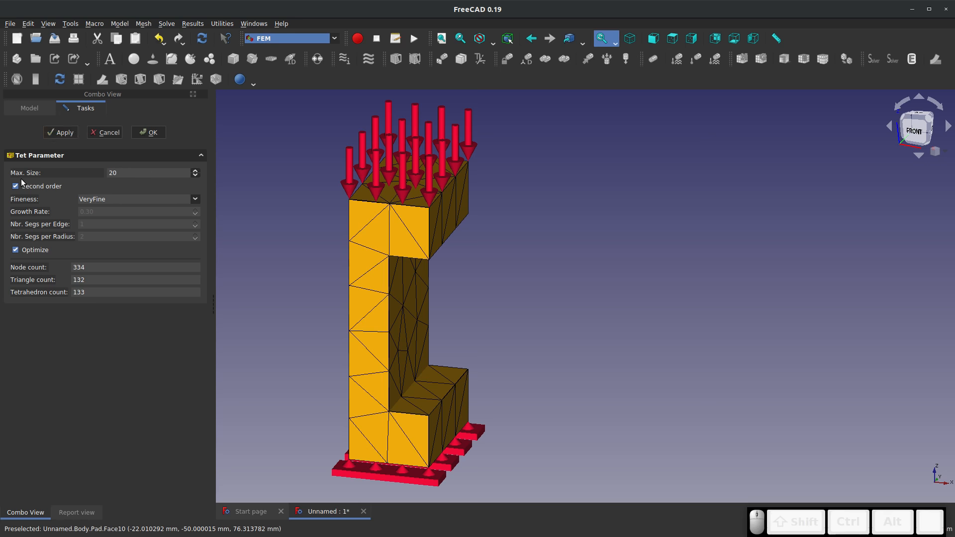
pyautogui.click(52, 139)
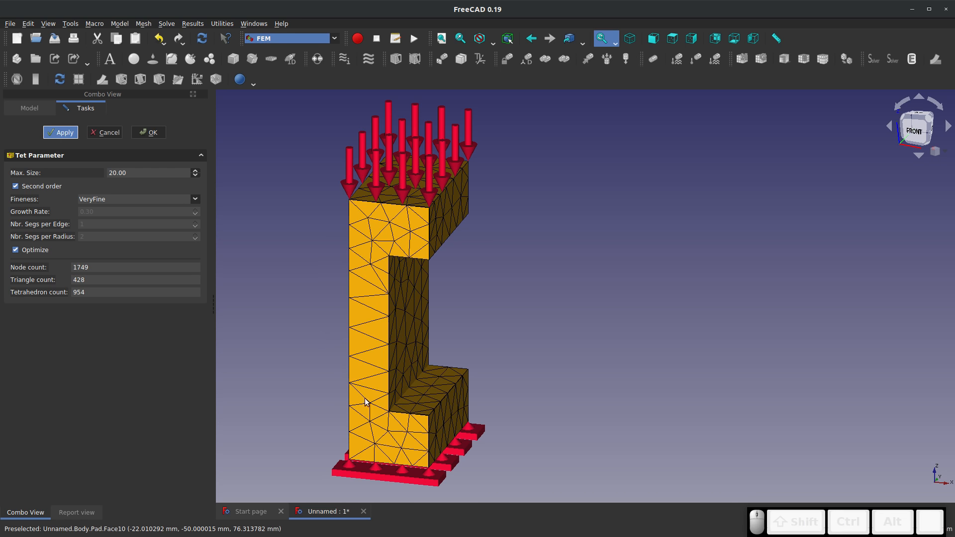
pyautogui.moveTo(368, 402); pyautogui.dragTo(351, 320)
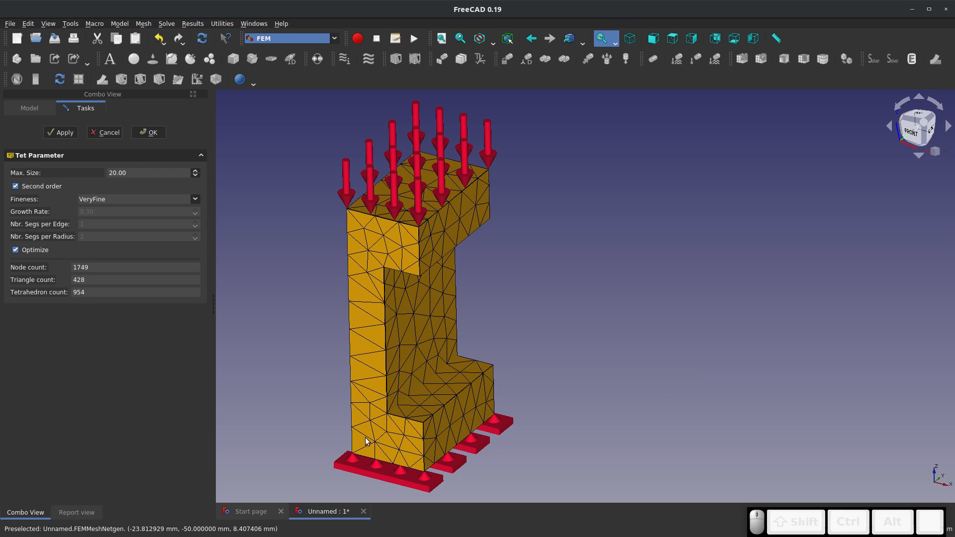
# Regenerate the Netgen mesh with a maximum element size of 5, keeping VeryFine fineness, and accept it
pyautogui.click(195, 199)
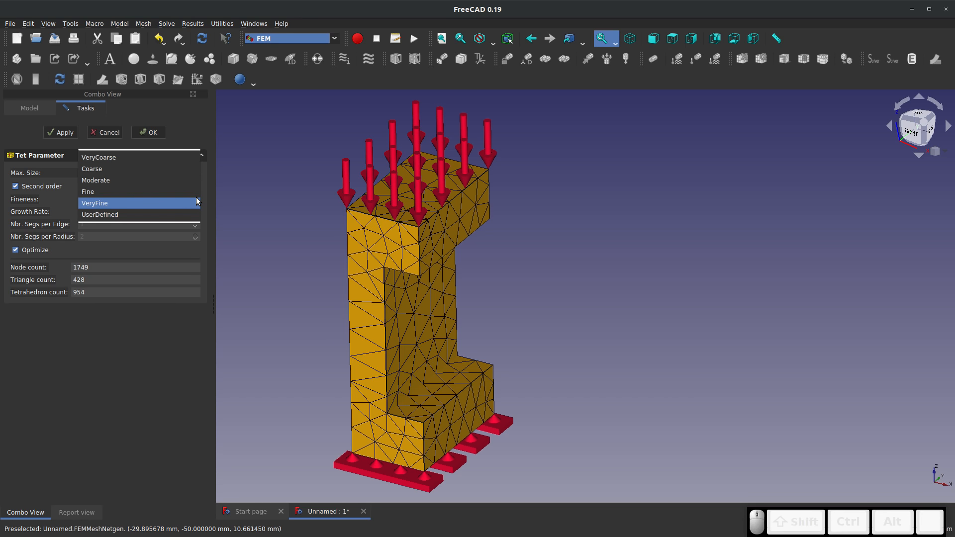
pyautogui.click(194, 199)
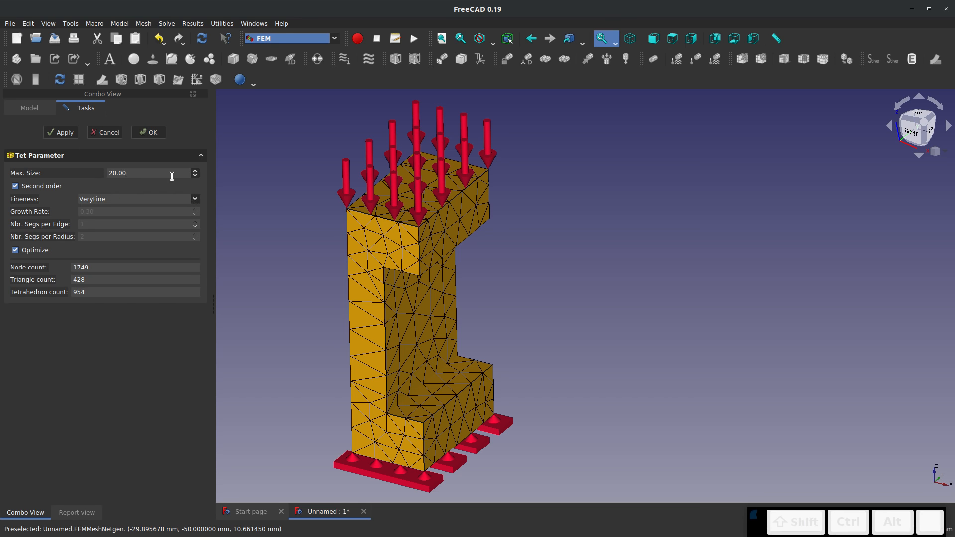
pyautogui.moveTo(152, 173); pyautogui.dragTo(98, 172)
pyautogui.write('5')
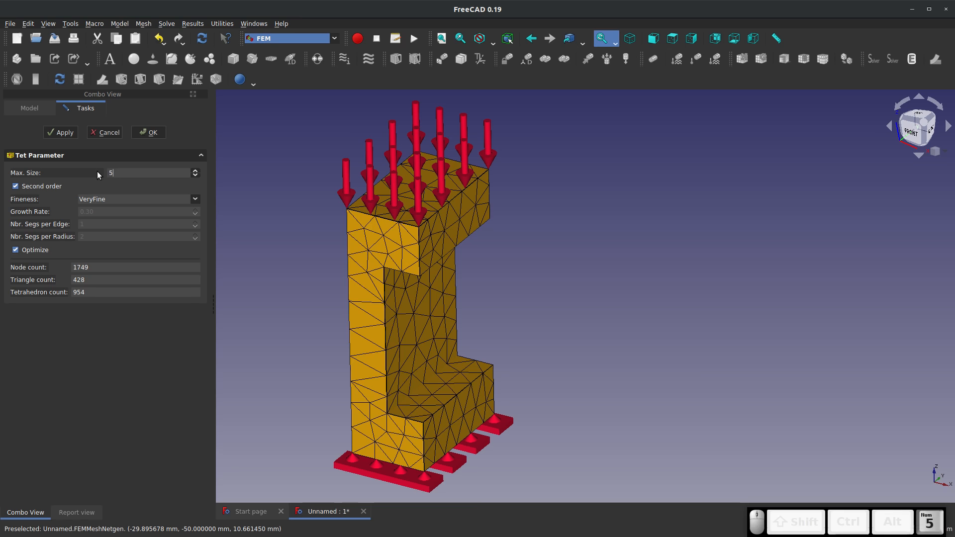
pyautogui.click(69, 135)
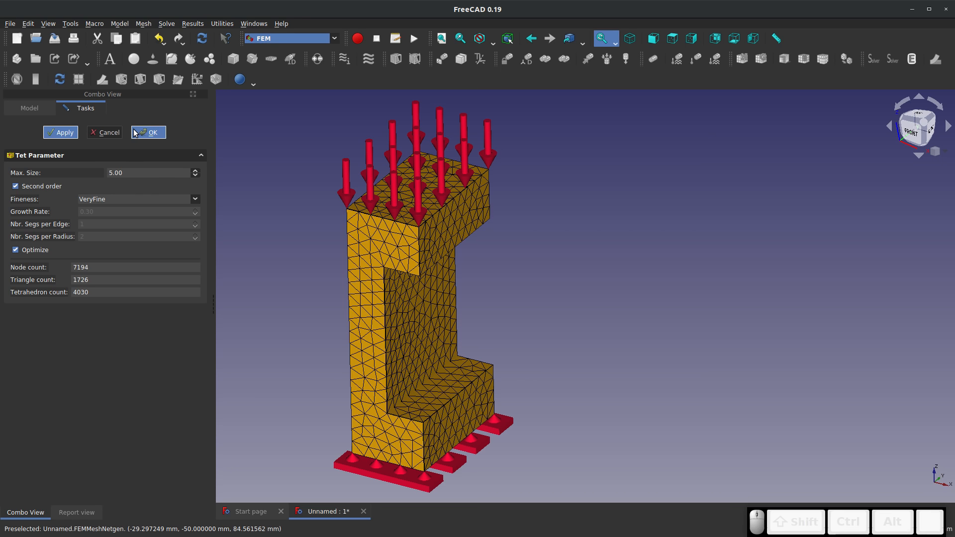
pyautogui.click(149, 131)
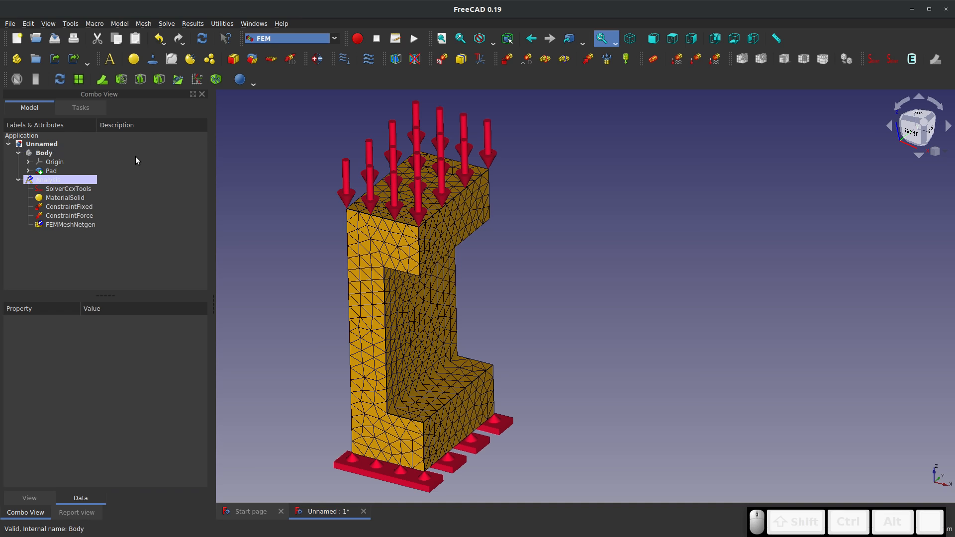
# Write the CalculiX input file for the static analysis with SolverCcxTools and run the solver
pyautogui.doubleClick(57, 189)
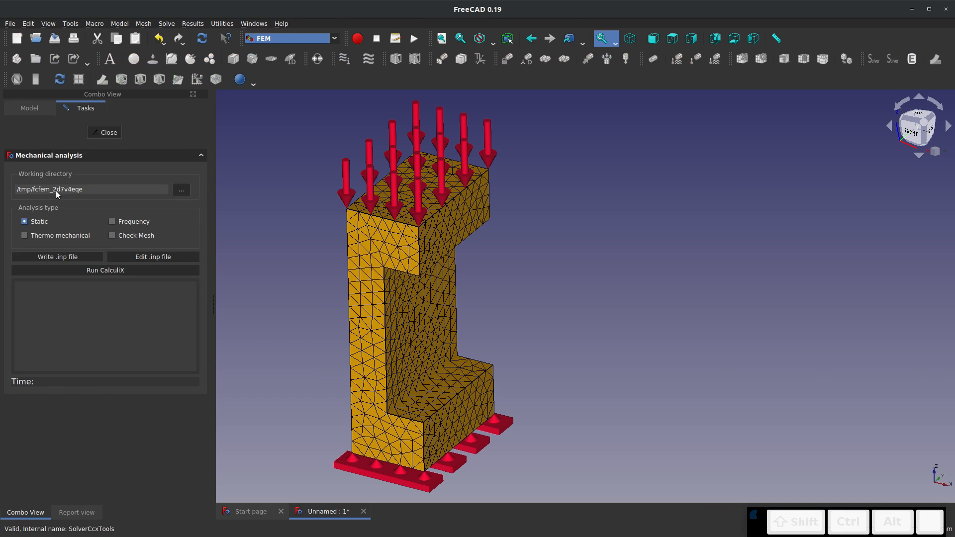
pyautogui.click(44, 259)
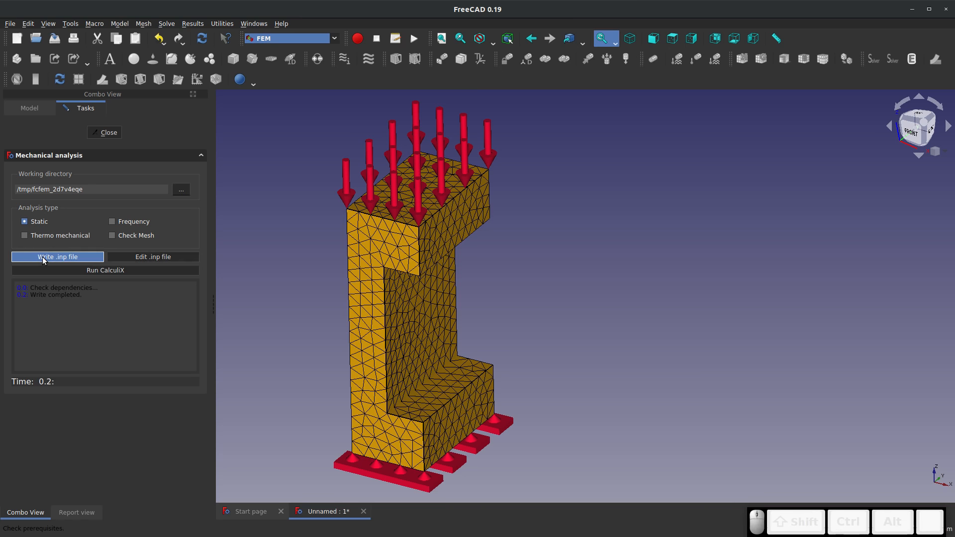
pyautogui.click(100, 270)
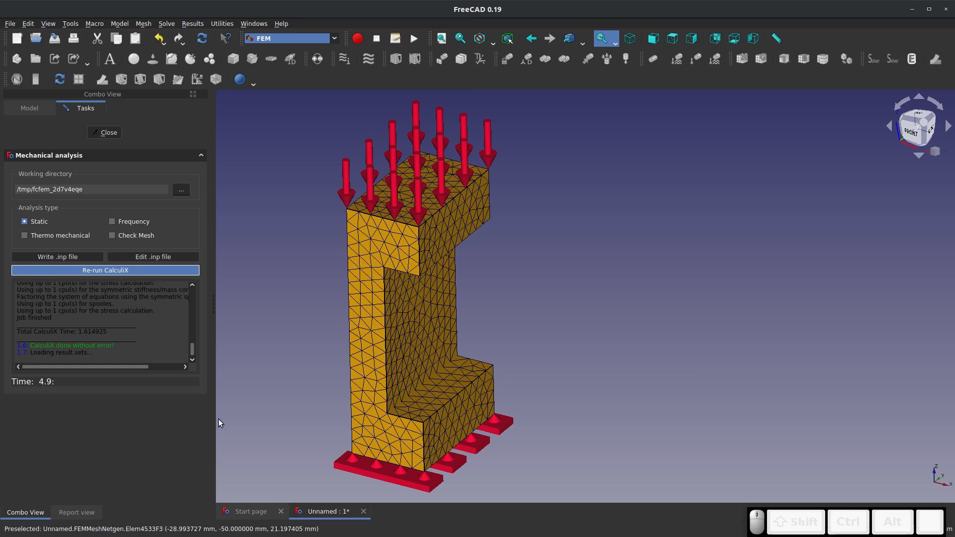
pyautogui.click(108, 131)
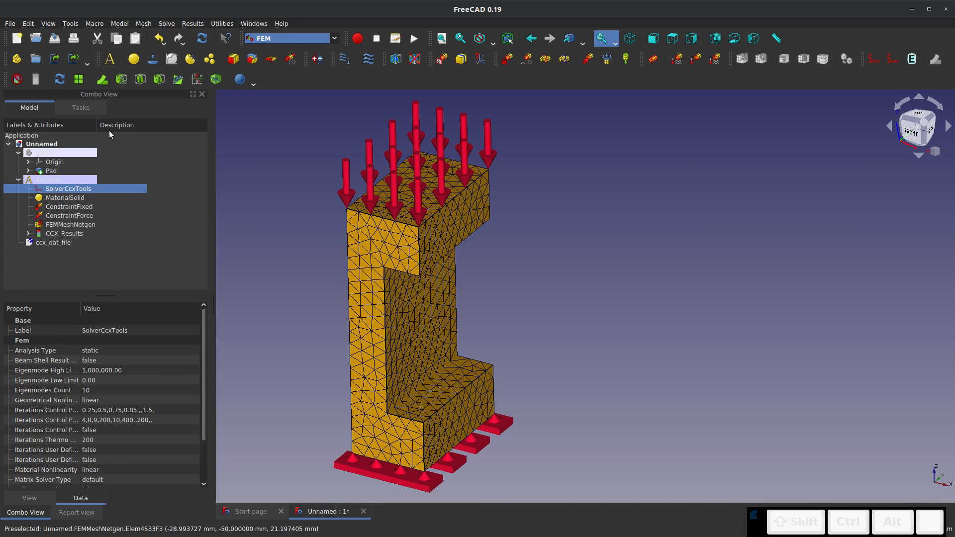
# Display the displacement magnitude from CCX_Results and preview the deformed shape by varying the displacement factor
pyautogui.doubleClick(50, 233)
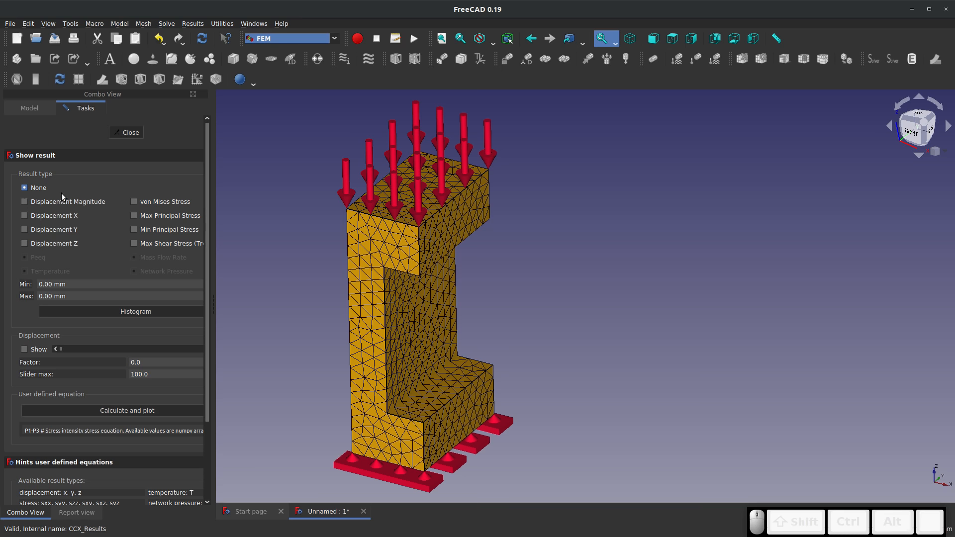
pyautogui.click(26, 203)
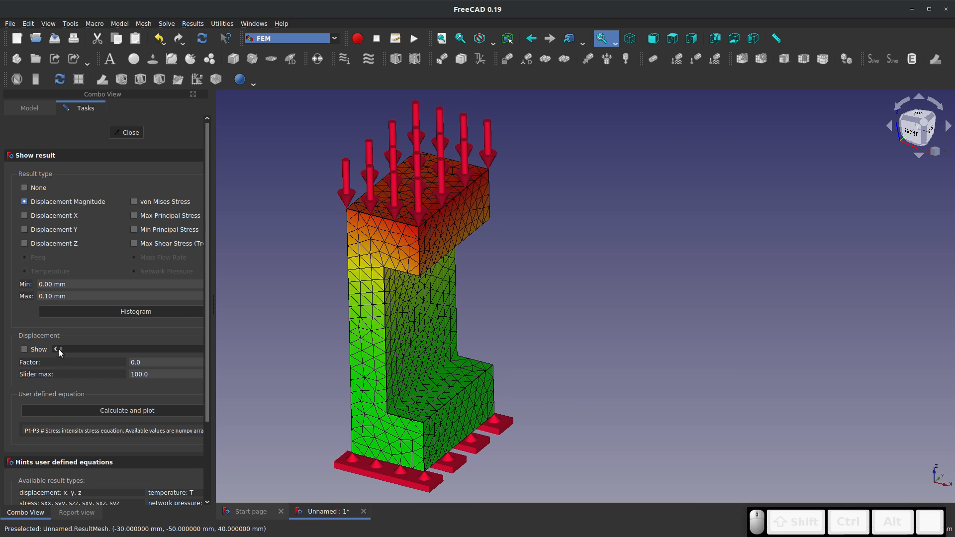
pyautogui.click(25, 348)
pyautogui.moveTo(213, 348); pyautogui.dragTo(261, 348)
pyautogui.moveTo(61, 351); pyautogui.dragTo(6, 359)
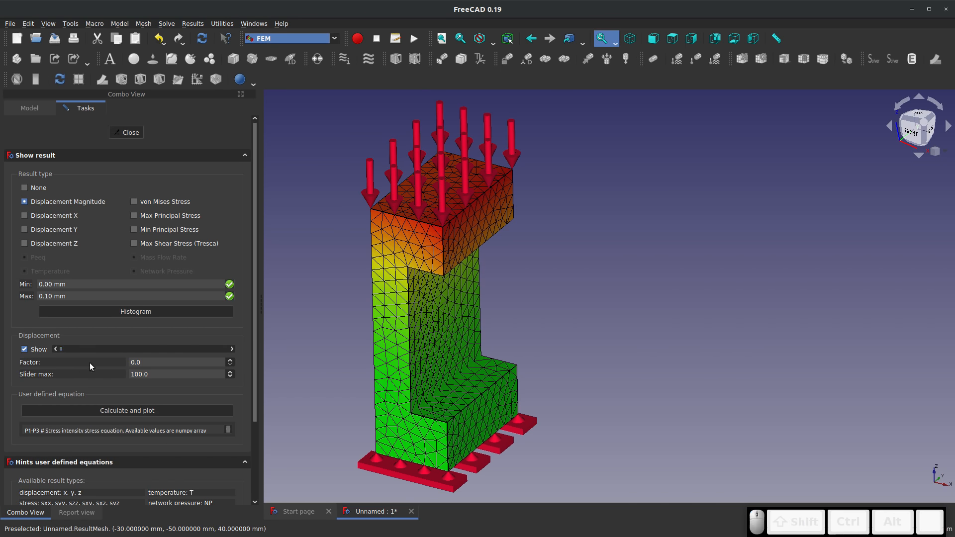
# Try another maximum for the displacement slider, restore it to 100 and preview the deformation across the slider's range
pyautogui.doubleClick(172, 374)
pyautogui.write('1')
pyautogui.press('Return')
pyautogui.moveTo(61, 349)
pyautogui.mouseDown()
pyautogui.moveTo(291, 363)
pyautogui.moveTo(5, 342)
pyautogui.moveTo(341, 342)
pyautogui.moveTo(43, 317)
pyautogui.moveTo(294, 337)
pyautogui.moveTo(112, 346)
pyautogui.moveTo(294, 345)
pyautogui.moveTo(53, 349)
pyautogui.mouseUp()
pyautogui.doubleClick(178, 372)
pyautogui.write('100')
pyautogui.click(78, 336)
pyautogui.moveTo(60, 349); pyautogui.dragTo(265, 365)
pyautogui.moveTo(61, 349)
pyautogui.mouseDown()
pyautogui.moveTo(341, 349)
pyautogui.moveTo(59, 339)
pyautogui.moveTo(221, 346)
pyautogui.moveTo(58, 326)
pyautogui.moveTo(294, 335)
pyautogui.moveTo(56, 343)
pyautogui.moveTo(303, 345)
pyautogui.moveTo(165, 329)
pyautogui.moveTo(154, 332)
pyautogui.moveTo(240, 338)
pyautogui.moveTo(29, 354)
pyautogui.moveTo(324, 369)
pyautogui.moveTo(144, 358)
pyautogui.moveTo(9, 371)
pyautogui.moveTo(243, 365)
pyautogui.moveTo(50, 360)
pyautogui.mouseUp()
# Try a displacement slider maximum of 10000, preview the deformation and reset the maximum to 100
pyautogui.moveTo(163, 375); pyautogui.dragTo(131, 375)
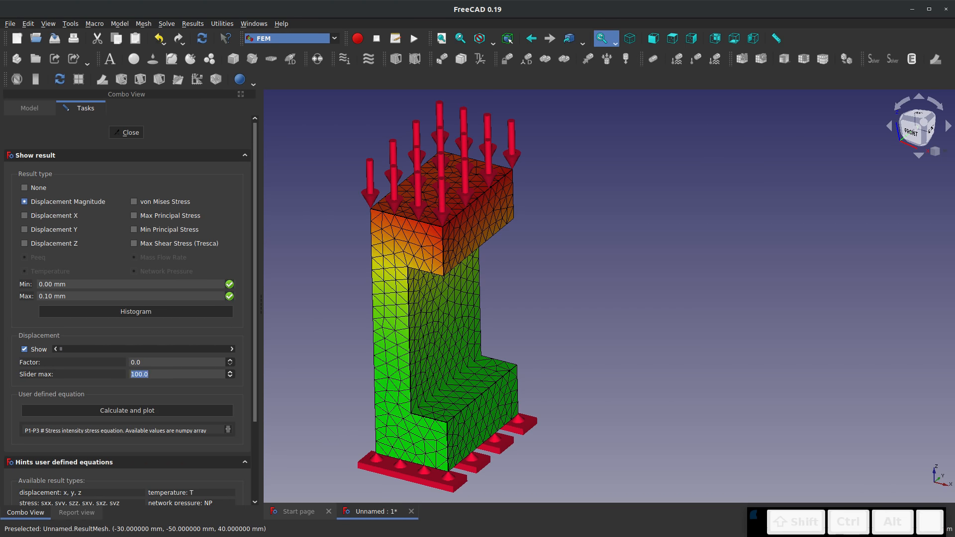
pyautogui.write('10')
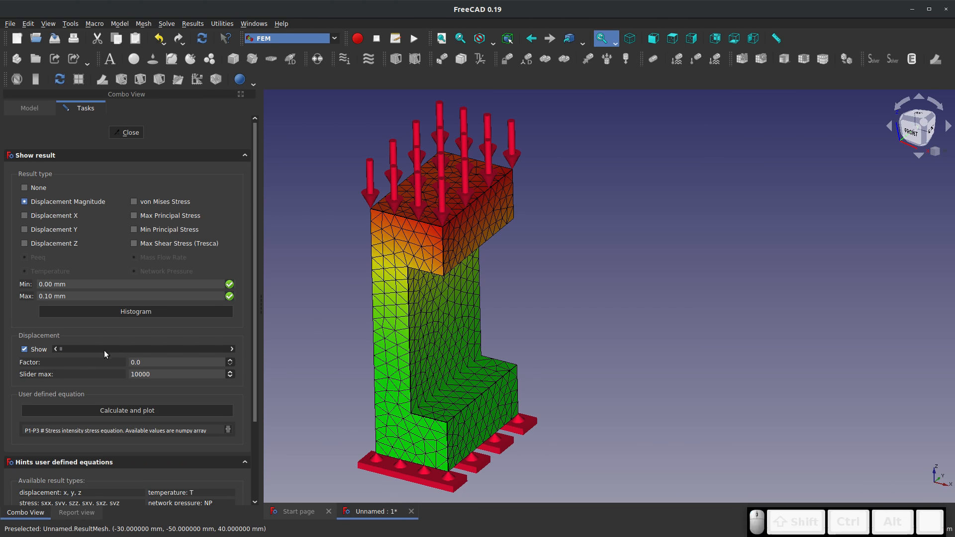
pyautogui.moveTo(64, 349)
pyautogui.mouseDown()
pyautogui.moveTo(285, 356)
pyautogui.moveTo(69, 336)
pyautogui.moveTo(207, 336)
pyautogui.moveTo(59, 343)
pyautogui.moveTo(240, 346)
pyautogui.moveTo(63, 345)
pyautogui.moveTo(295, 358)
pyautogui.moveTo(59, 349)
pyautogui.mouseUp()
pyautogui.doubleClick(181, 371)
pyautogui.write('100')
pyautogui.press('Return')
# Display the von Mises stress and examine its distribution on the solid from several angles and with deformation
pyautogui.click(134, 201)
pyautogui.moveTo(301, 320); pyautogui.dragTo(218, 396, button='middle')
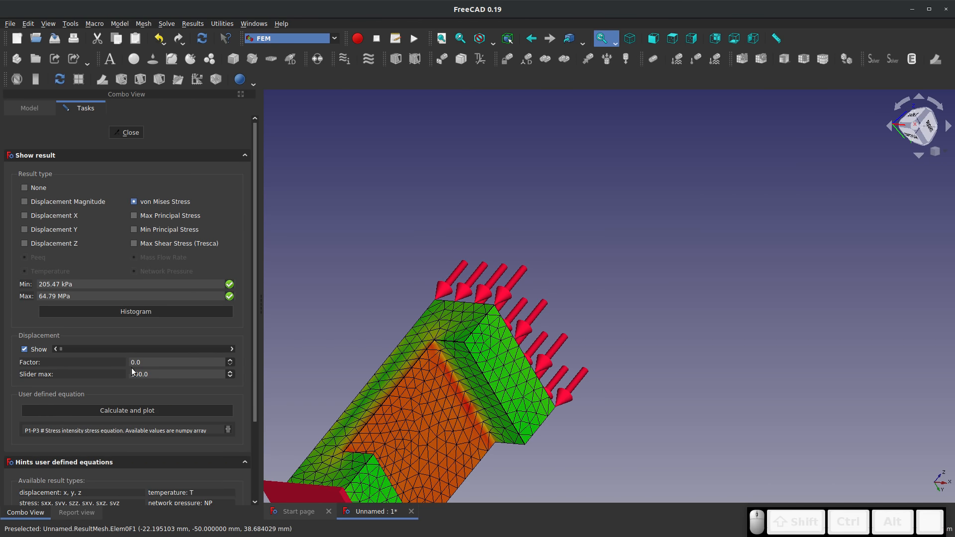
pyautogui.moveTo(61, 350); pyautogui.dragTo(54, 373)
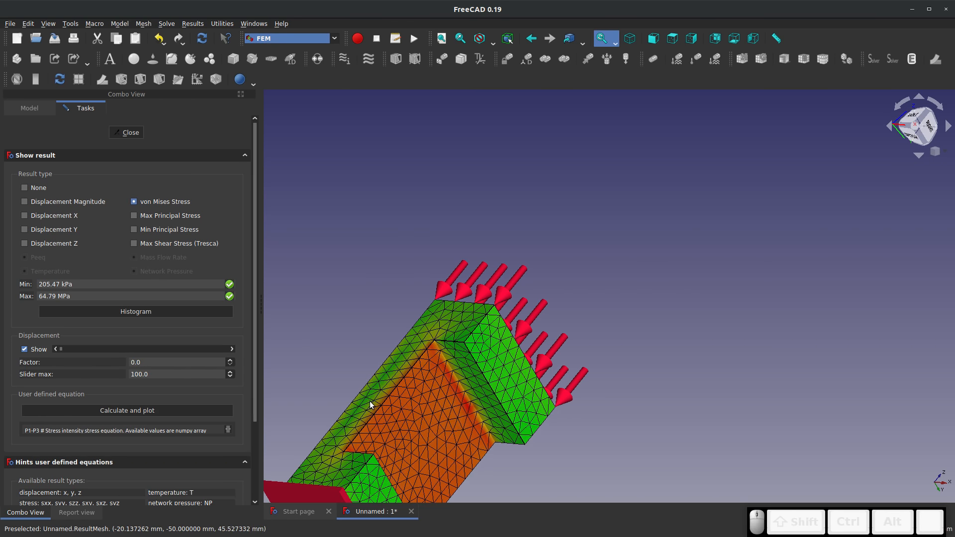
pyautogui.moveTo(369, 403); pyautogui.dragTo(469, 331, button='middle')
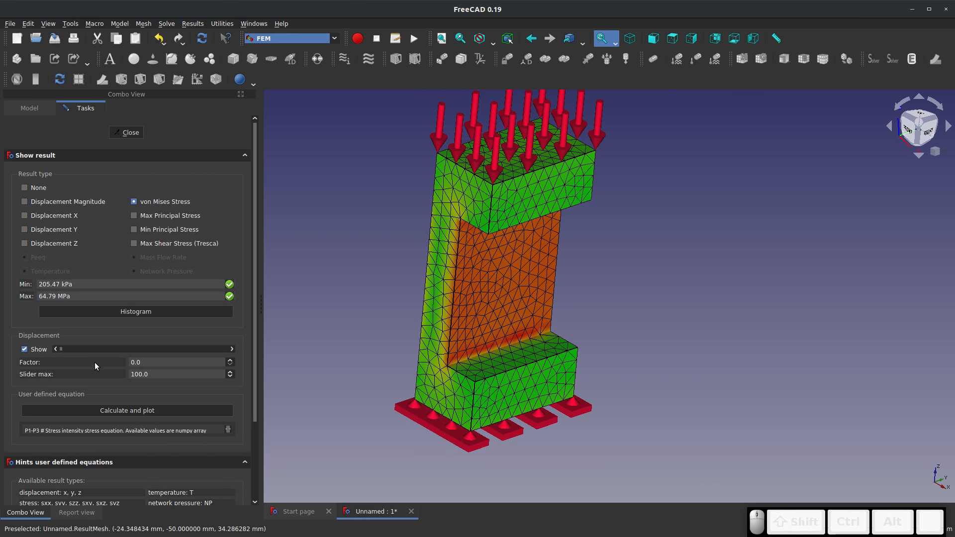
pyautogui.moveTo(66, 347); pyautogui.dragTo(11, 311)
# Display the displacement in X and examine the front and rear of the solid, including its deformed shape
pyautogui.click(27, 215)
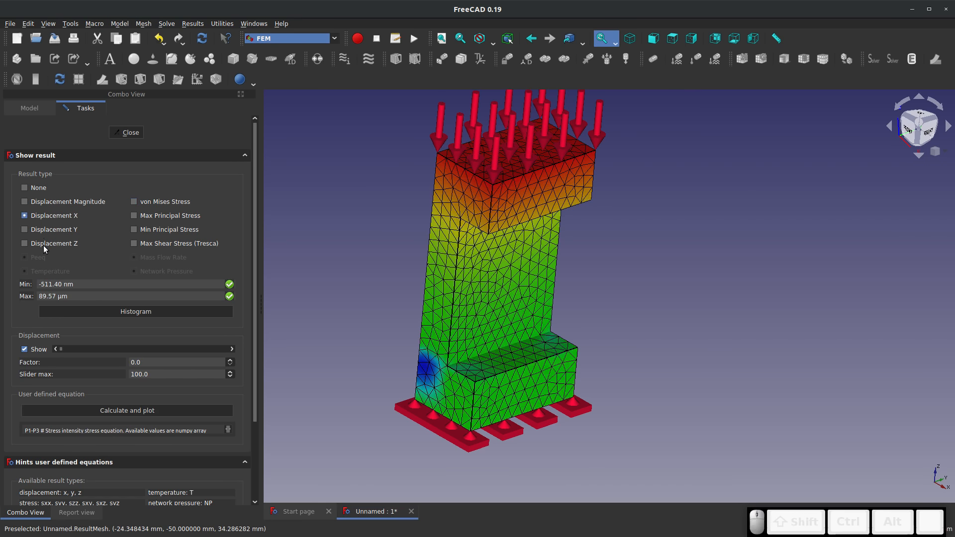
pyautogui.moveTo(351, 380); pyautogui.dragTo(490, 382, button='middle')
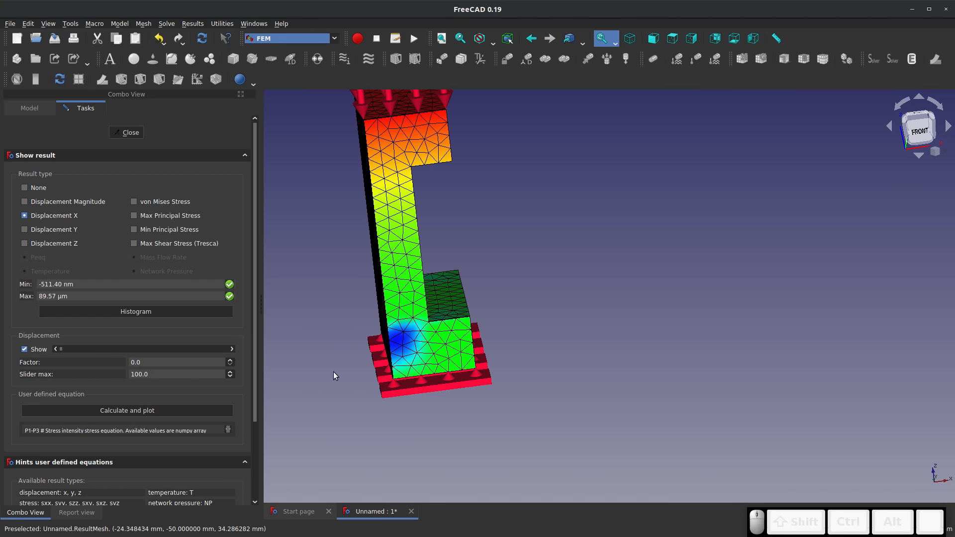
pyautogui.moveTo(394, 431); pyautogui.dragTo(430, 405, button='middle')
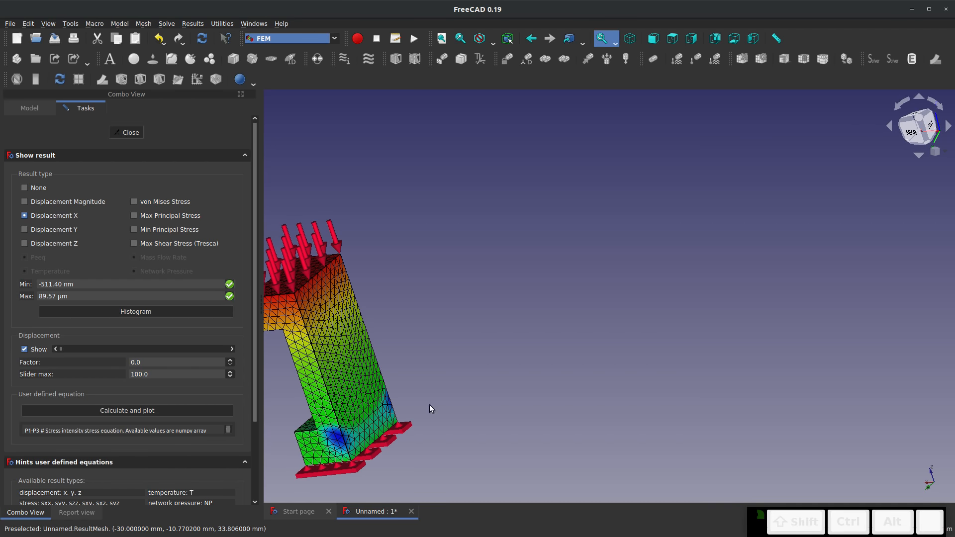
pyautogui.moveTo(73, 348); pyautogui.dragTo(0, 316)
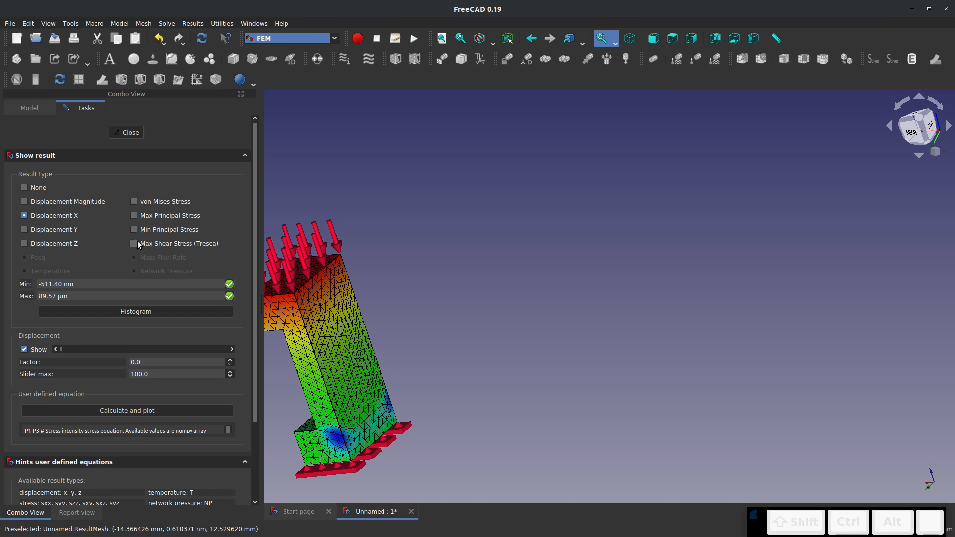
# Display the maximum shear stress (Tresca) and examine its distribution around the solid's inner faces
pyautogui.click(134, 243)
pyautogui.moveTo(320, 423); pyautogui.dragTo(678, 346, button='middle')
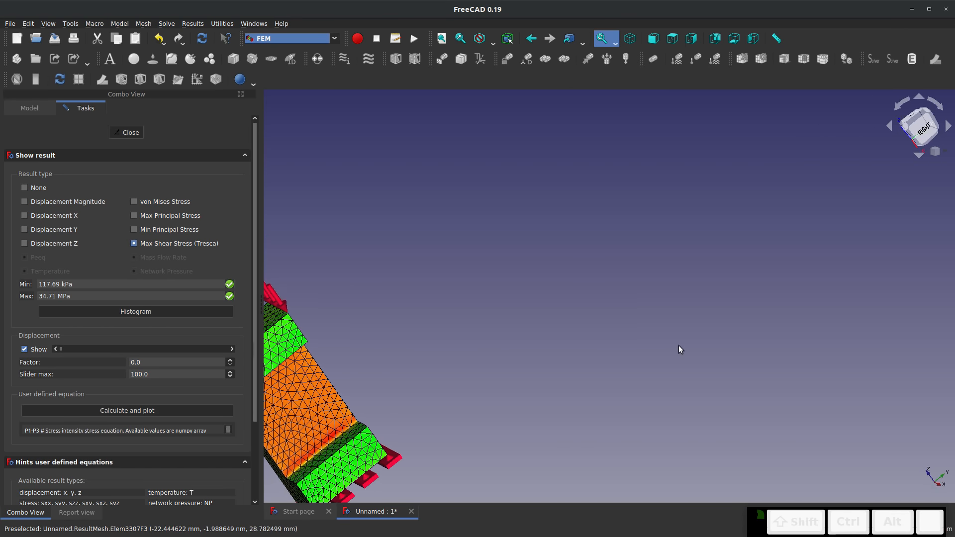
pyautogui.scroll(-2, 677, 346)
pyautogui.scroll(4, 372, 420)
pyautogui.moveTo(346, 409); pyautogui.dragTo(311, 346, button='middle')
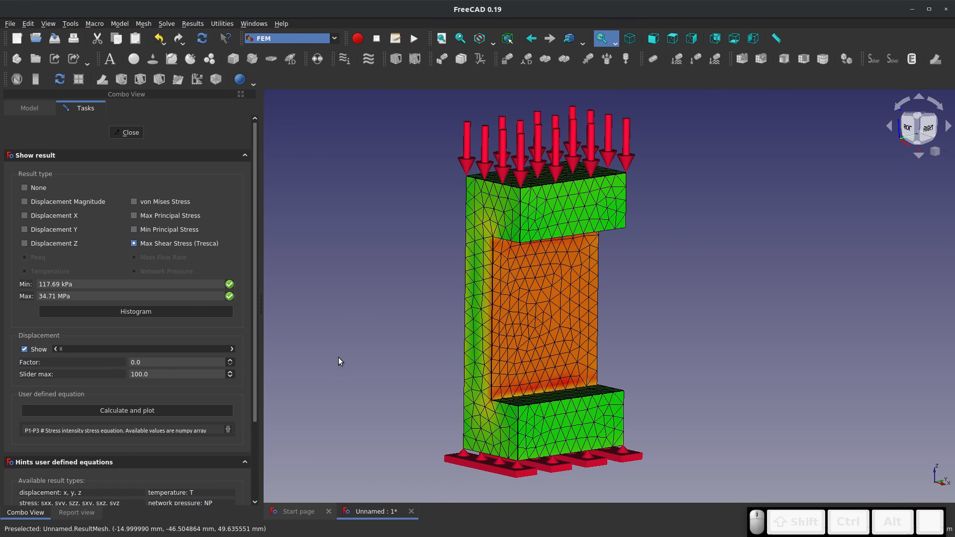
# Create a post-processing pipeline from CCX_Results and open its result display options
pyautogui.click(129, 133)
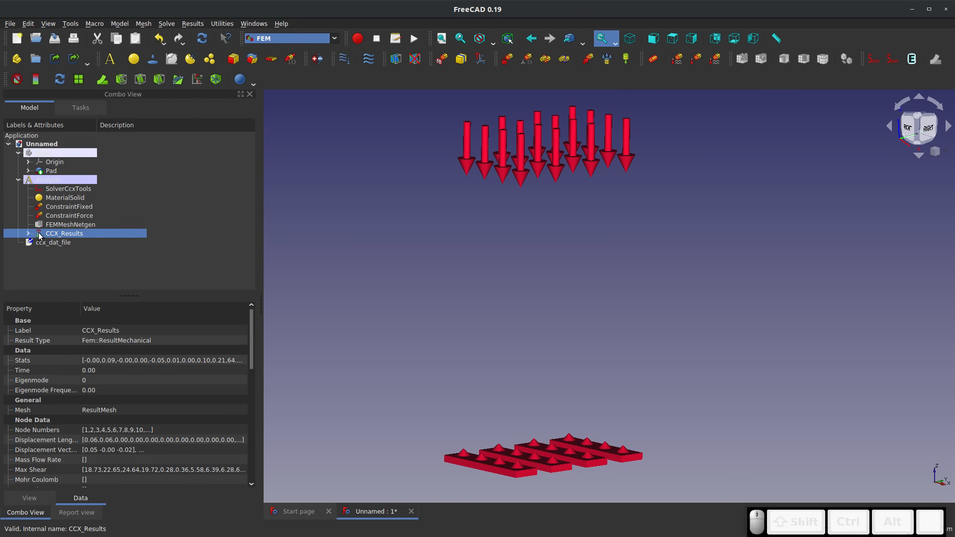
pyautogui.click(77, 81)
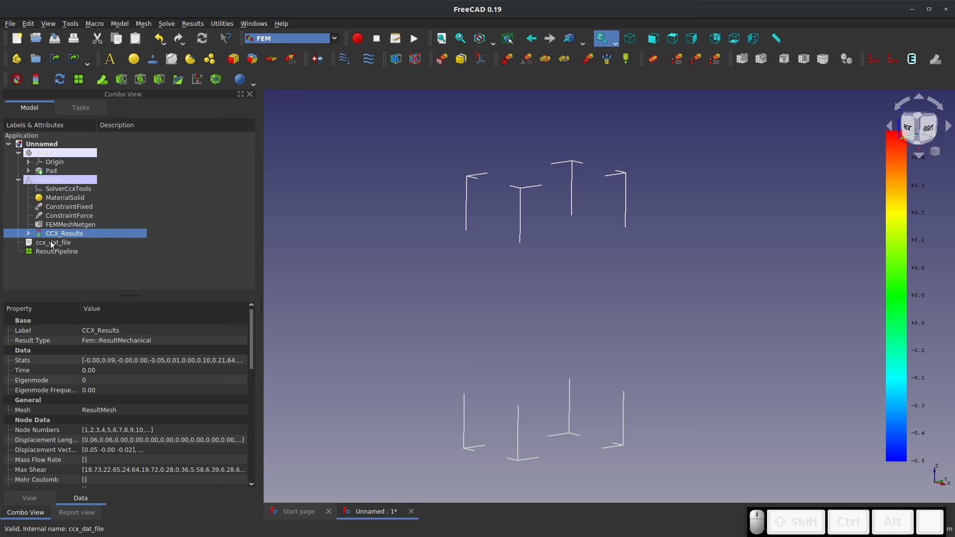
pyautogui.click(39, 252)
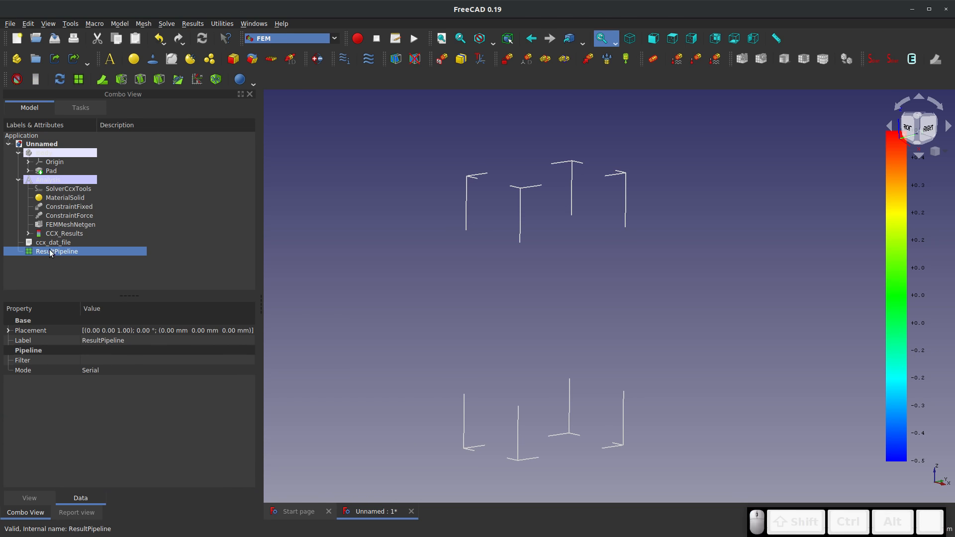
pyautogui.doubleClick(54, 251)
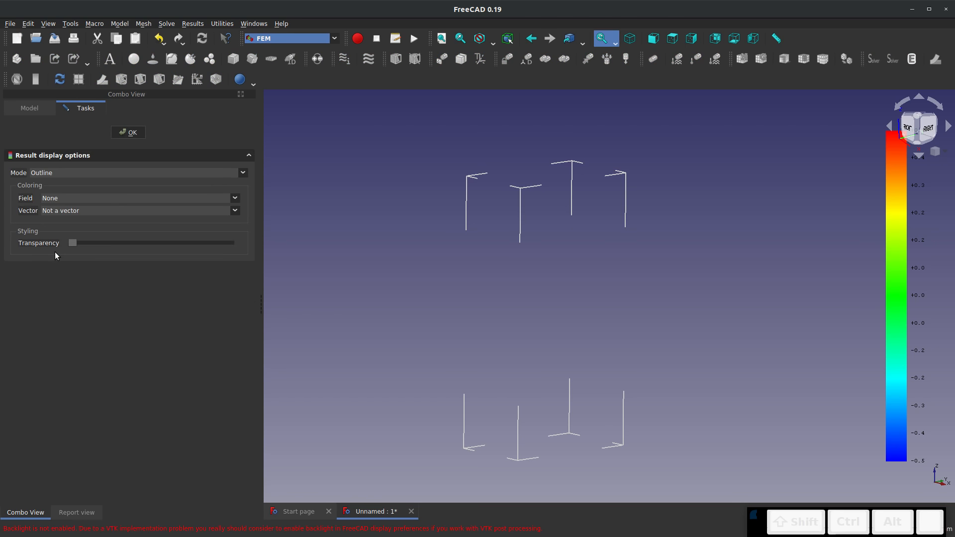
# Display the result pipeline as Nodes coloured by the Displacement field and examine the point cloud up close
pyautogui.click(60, 169)
pyautogui.click(55, 187)
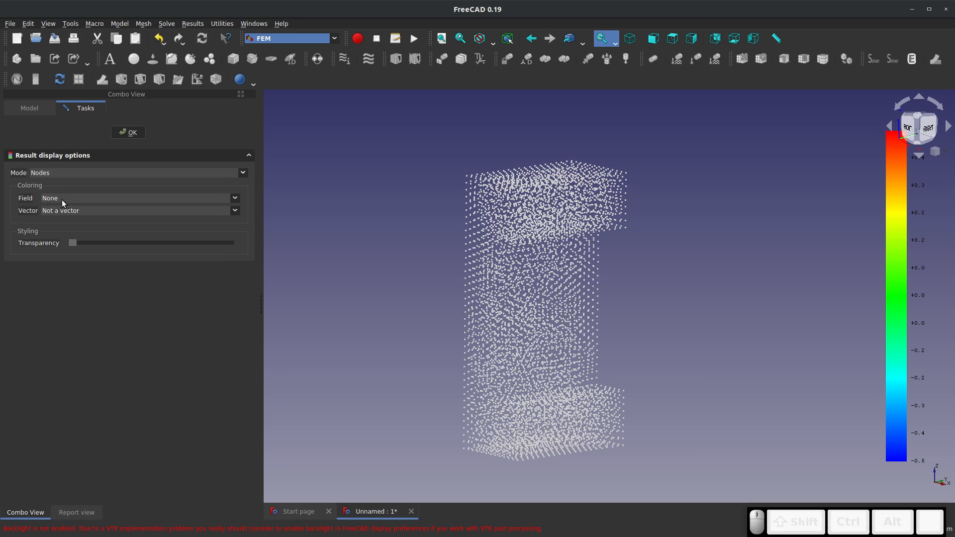
pyautogui.click(61, 199)
pyautogui.click(71, 213)
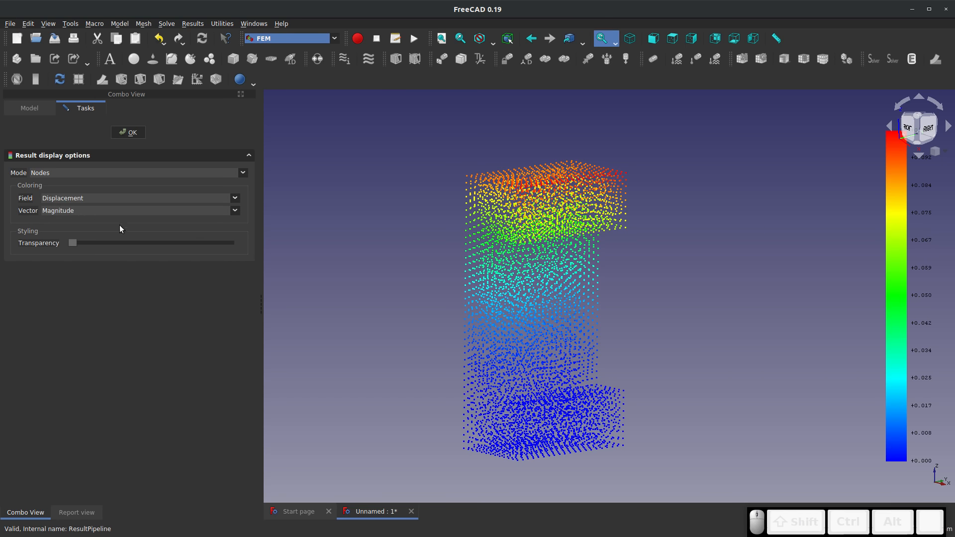
pyautogui.moveTo(356, 267); pyautogui.dragTo(424, 277, button='middle')
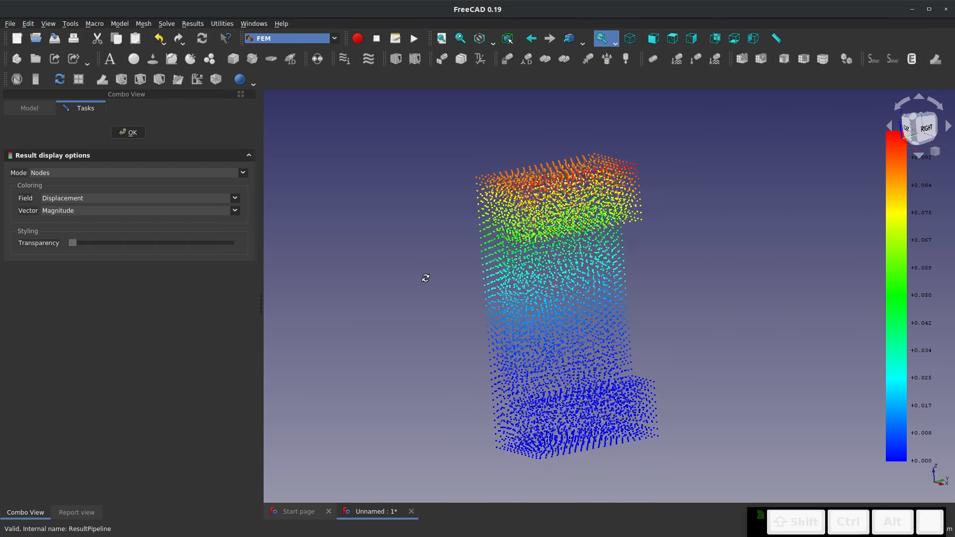
pyautogui.scroll(2, 544, 177)
pyautogui.scroll(3, 545, 181)
pyautogui.moveTo(572, 222)
pyautogui.mouseDown(button='middle')
pyautogui.moveTo(691, 215)
pyautogui.moveTo(667, 237)
pyautogui.moveTo(578, 214)
pyautogui.mouseUp(button='middle')
pyautogui.scroll(-5, 577, 214)
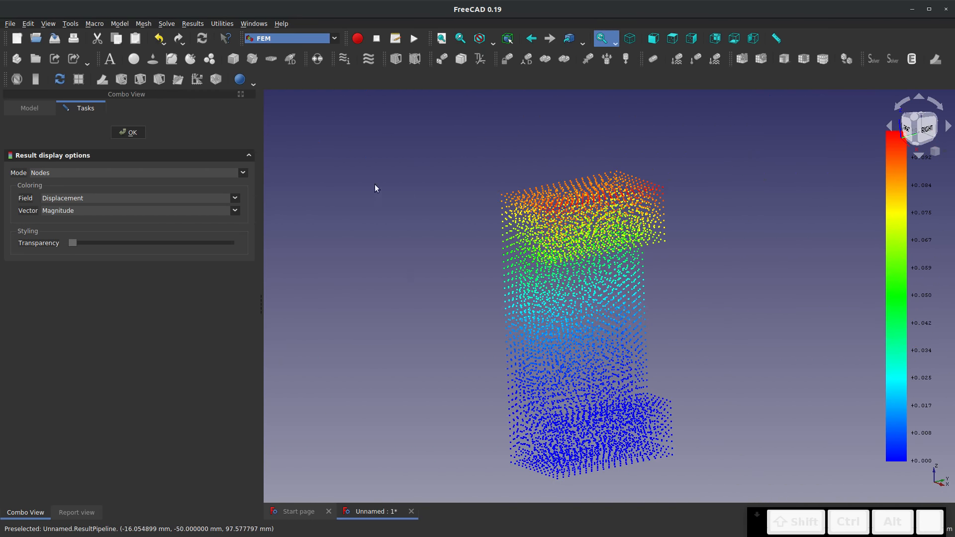
# Show the displacement result in Surface mode, switch it to Surface with Edges, and examine the solid
pyautogui.click(137, 174)
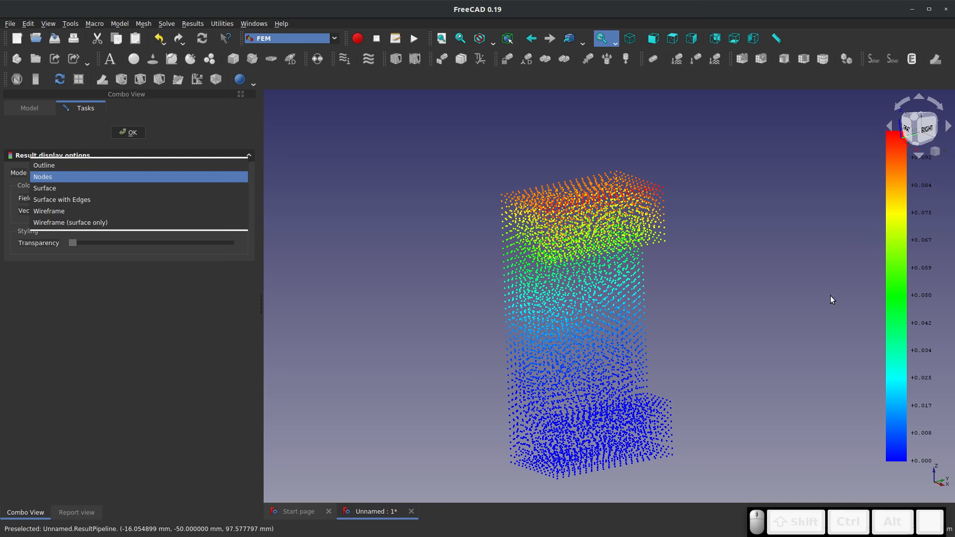
pyautogui.click(90, 189)
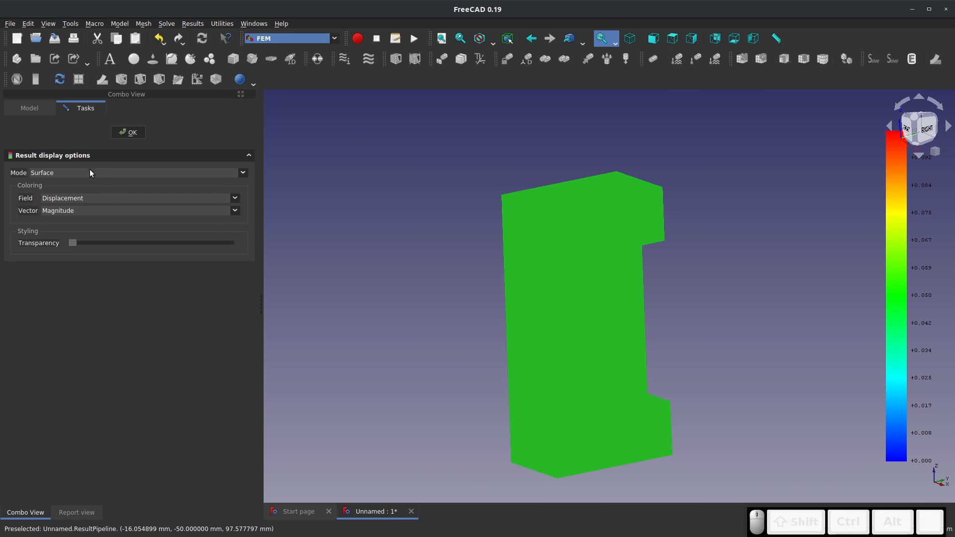
pyautogui.click(90, 173)
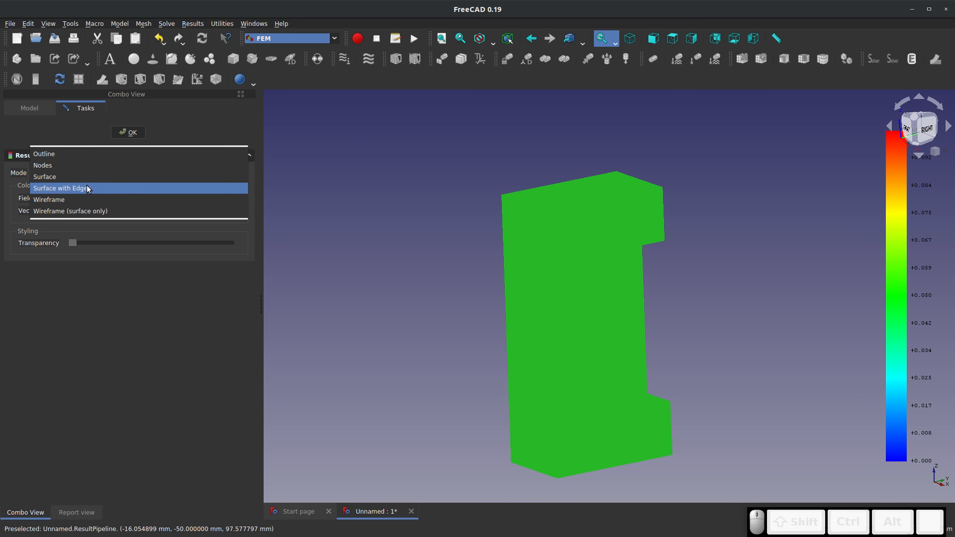
pyautogui.click(87, 187)
pyautogui.moveTo(597, 343); pyautogui.dragTo(621, 345)
pyautogui.moveTo(620, 345); pyautogui.dragTo(588, 341, button='middle')
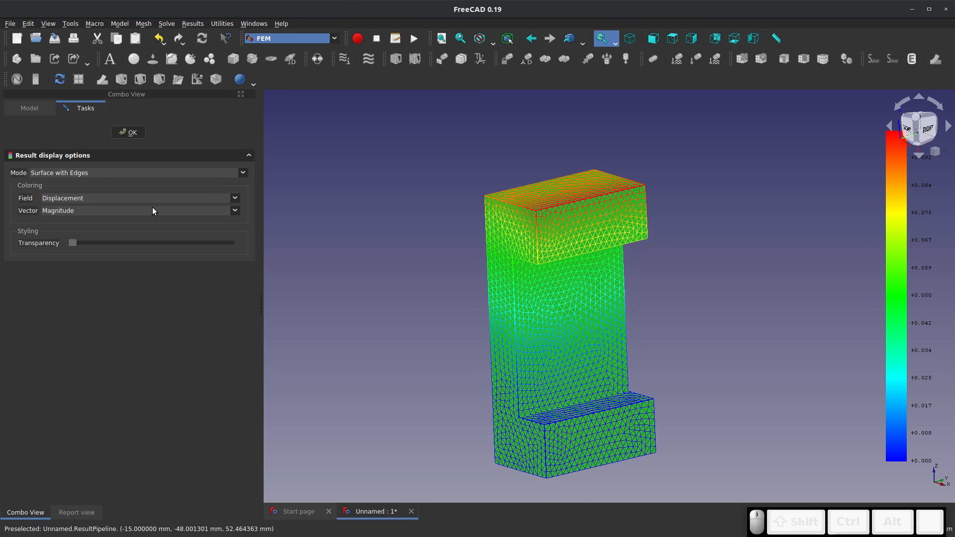
# Colour the meshed surface by Minor Principal Stress for comparison, and return the field to Displacement
pyautogui.click(130, 195)
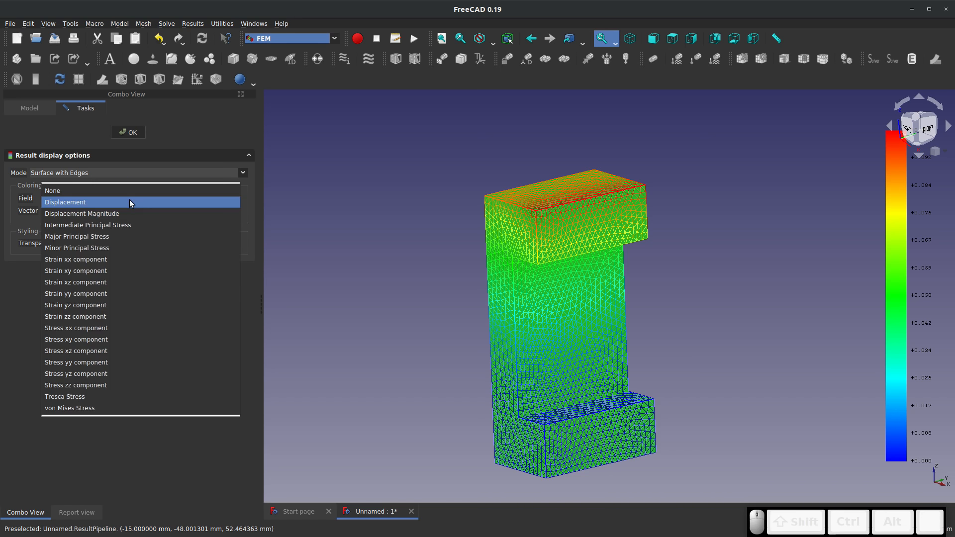
pyautogui.click(130, 202)
pyautogui.click(130, 194)
pyautogui.click(130, 245)
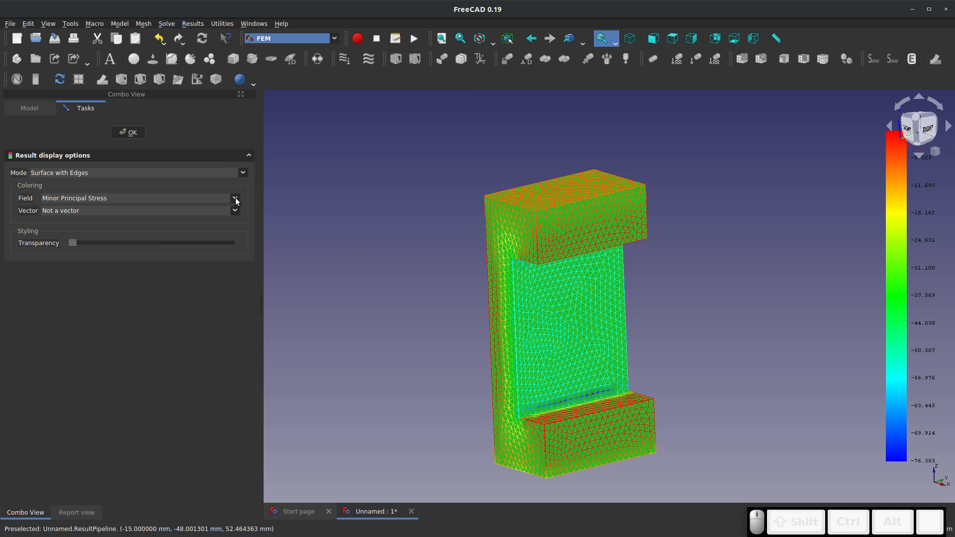
pyautogui.click(196, 197)
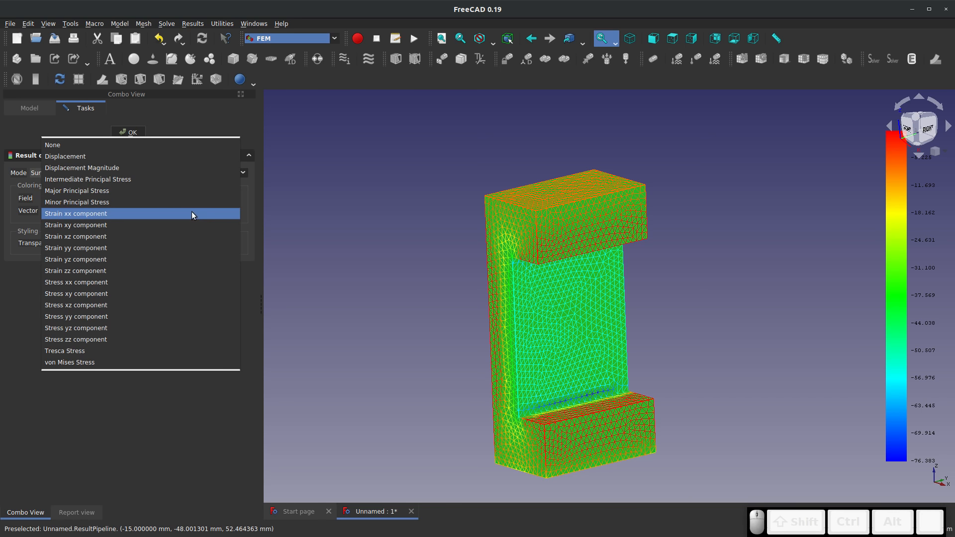
pyautogui.click(156, 156)
# Colour the result by Intermediate Principal Stress and inspect the mesh around the upper inner corner
pyautogui.click(133, 200)
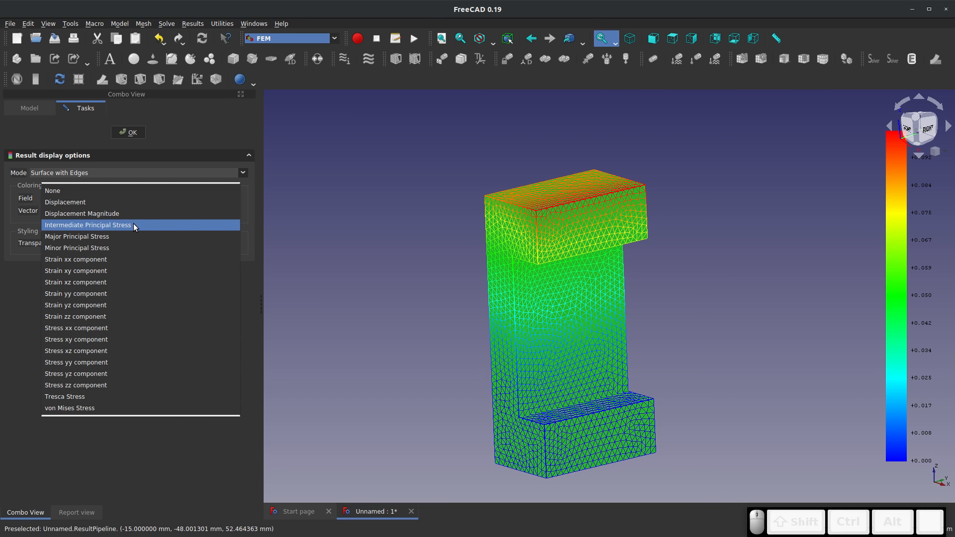
pyautogui.click(133, 224)
pyautogui.scroll(5, 545, 275)
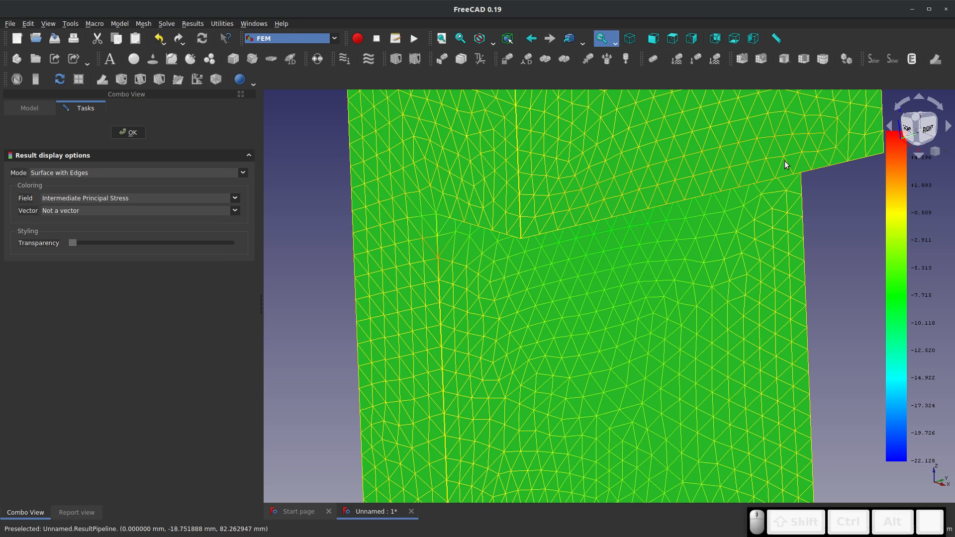
# Set the display mode to Nodes, examine the stress points through the solid from several angles, and accept the display options
pyautogui.click(242, 173)
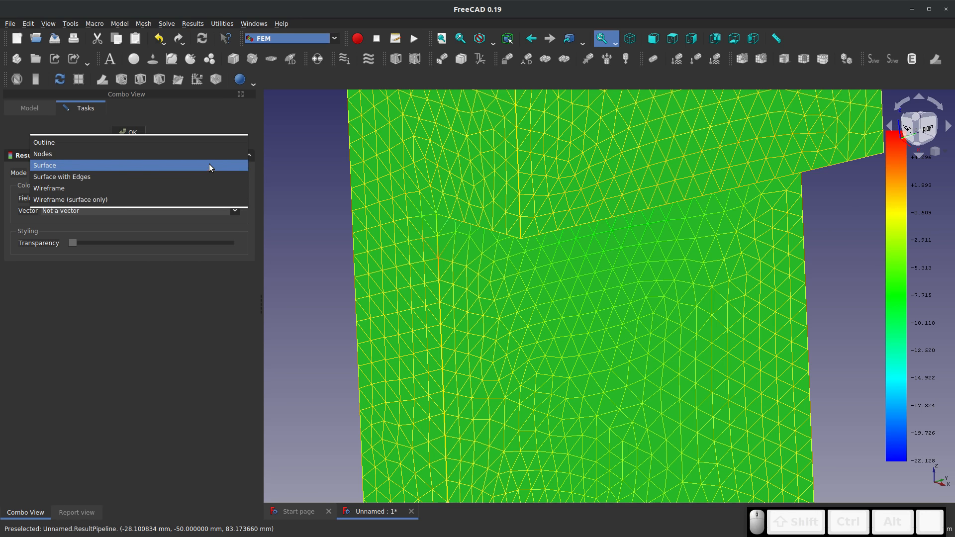
pyautogui.click(211, 154)
pyautogui.moveTo(274, 191); pyautogui.dragTo(523, 211)
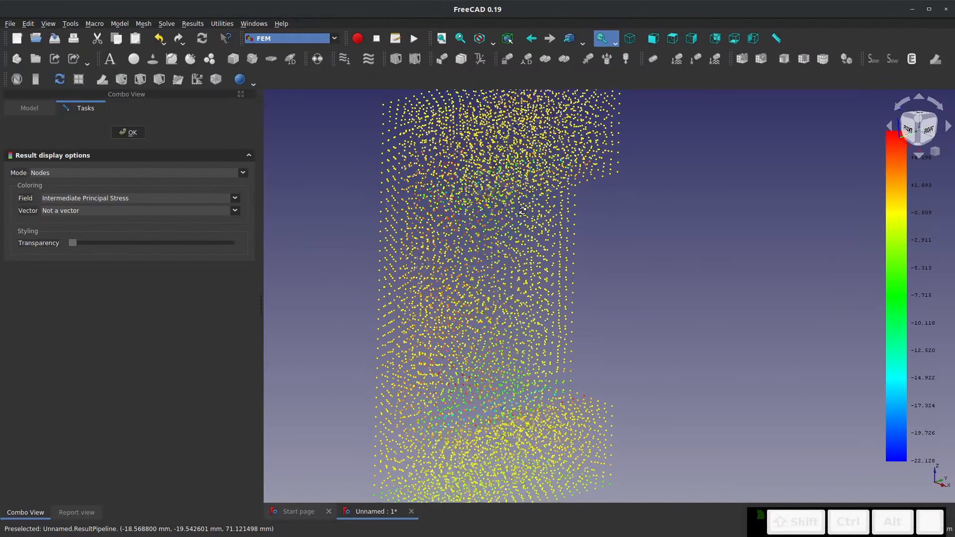
pyautogui.moveTo(523, 211)
pyautogui.mouseDown(button='right')
pyautogui.moveTo(667, 228)
pyautogui.moveTo(652, 259)
pyautogui.moveTo(520, 206)
pyautogui.mouseUp(button='right')
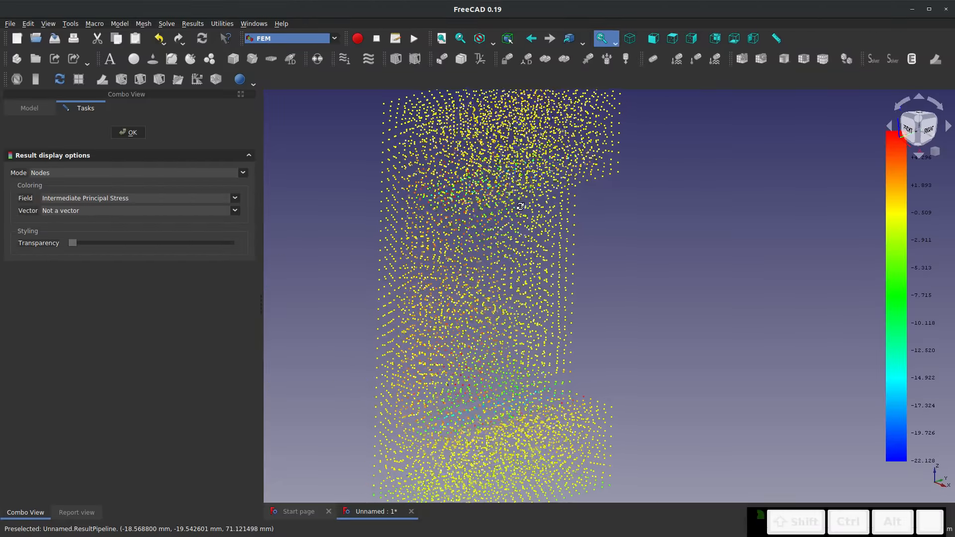
pyautogui.scroll(5, 499, 199)
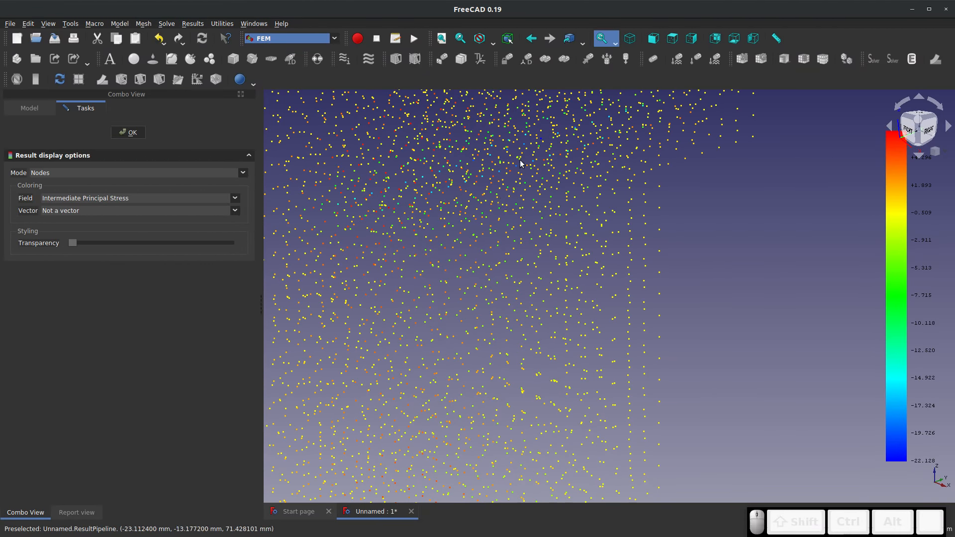
pyautogui.scroll(-5, 517, 257)
pyautogui.moveTo(517, 258); pyautogui.dragTo(521, 208)
pyautogui.scroll(4, 521, 208)
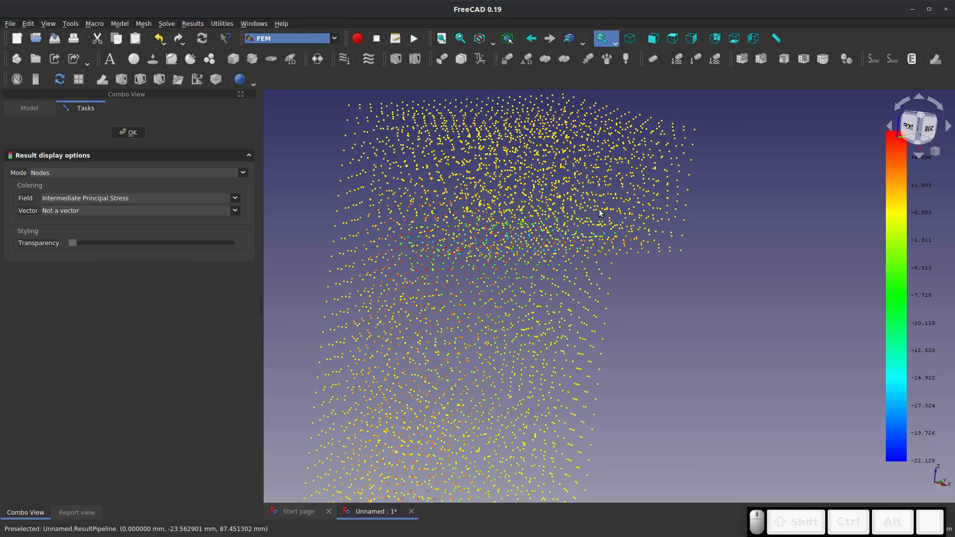
pyautogui.scroll(-4, 476, 249)
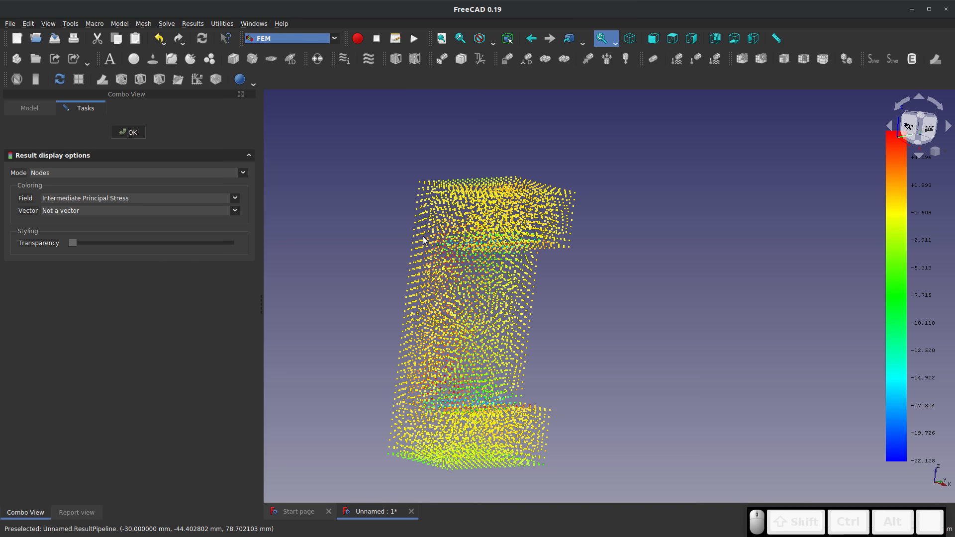
pyautogui.click(136, 133)
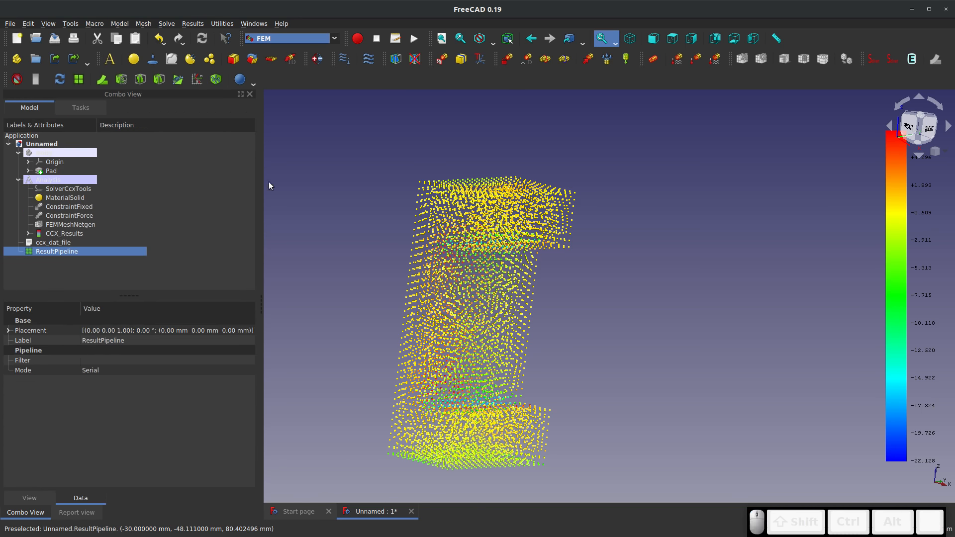
pyautogui.click(377, 262)
pyautogui.moveTo(406, 313); pyautogui.dragTo(665, 337, button='middle')
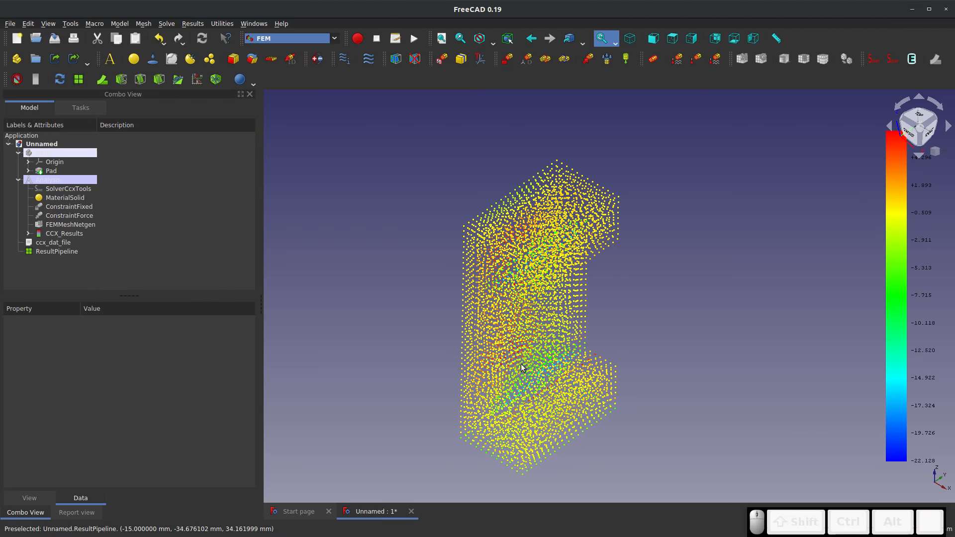
# Close the analysis document, saving it as "Analysis Example"
pyautogui.click(410, 511)
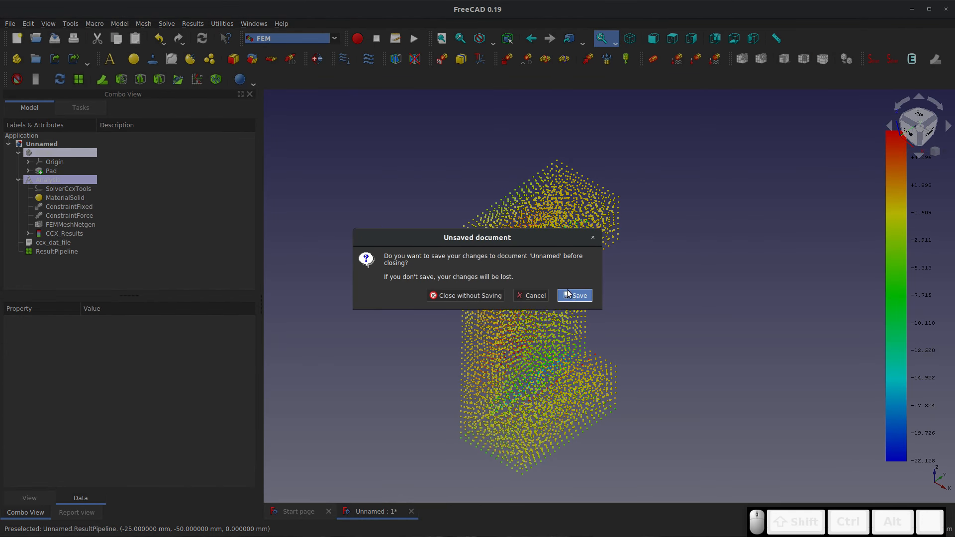
pyautogui.click(569, 294)
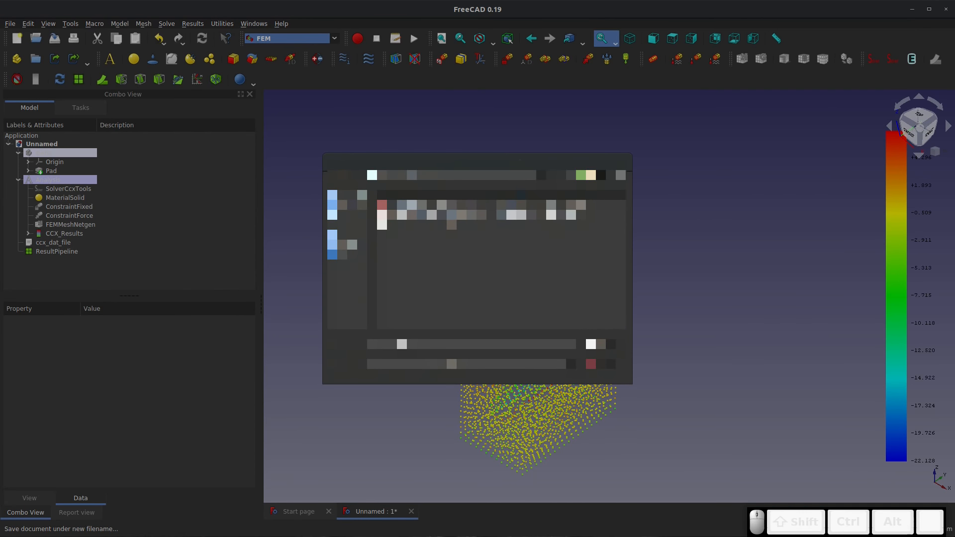
pyautogui.write('try')
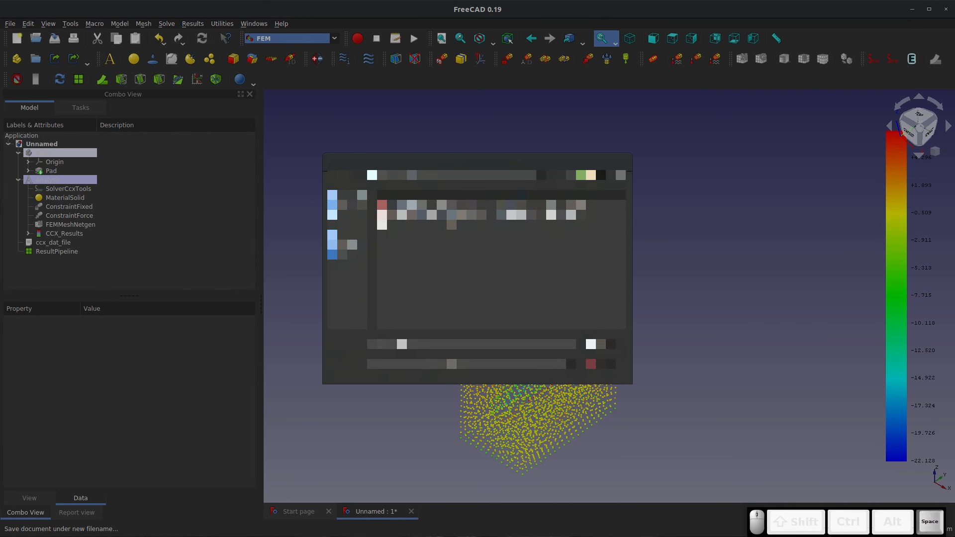
pyautogui.write('Example')
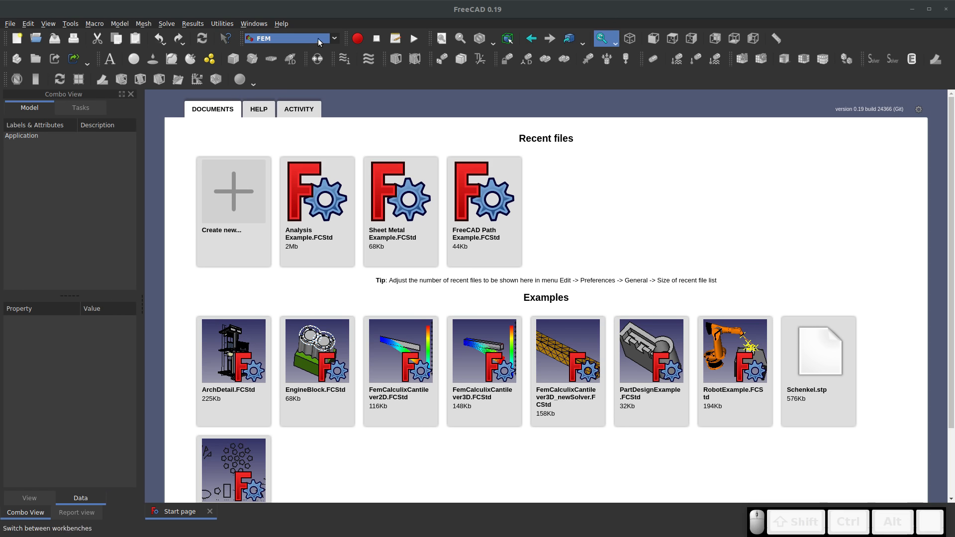
# Switch to the Gear workbench and create a new empty document
pyautogui.click(333, 39)
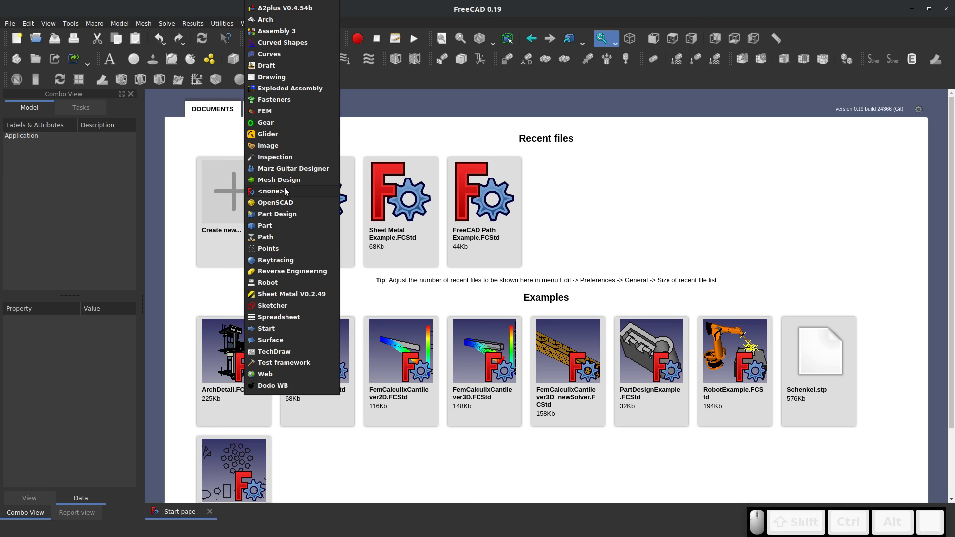
pyautogui.click(283, 122)
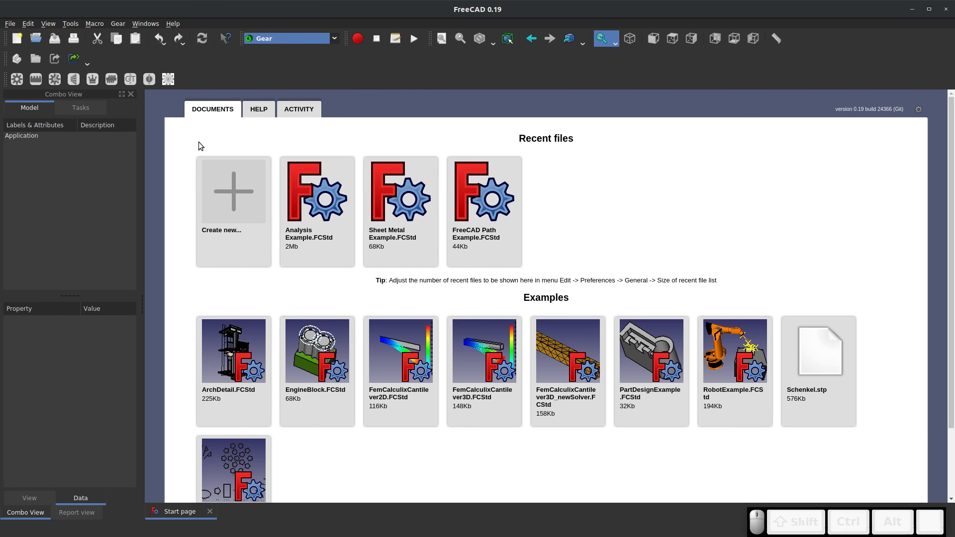
pyautogui.click(209, 166)
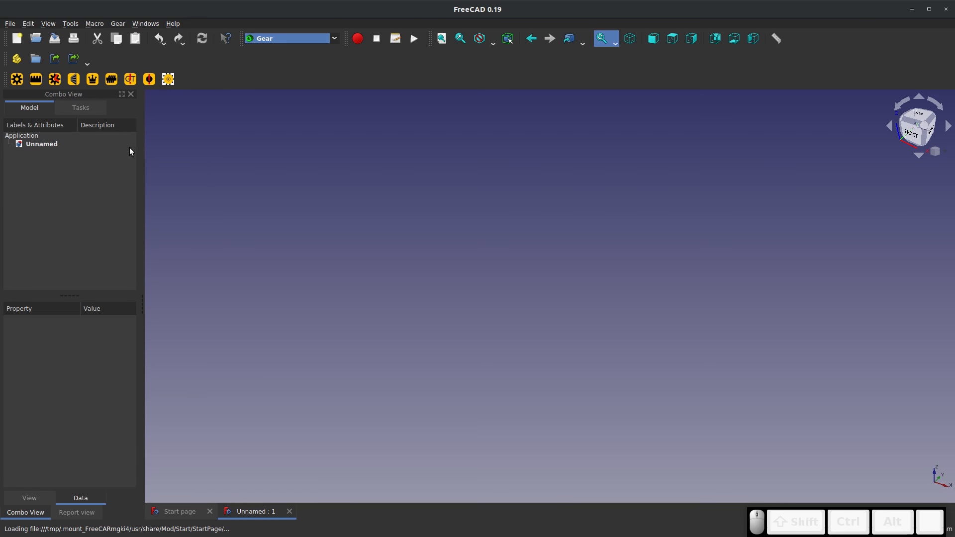
# Create an involute gear and an involute rack with default parameters
pyautogui.click(19, 85)
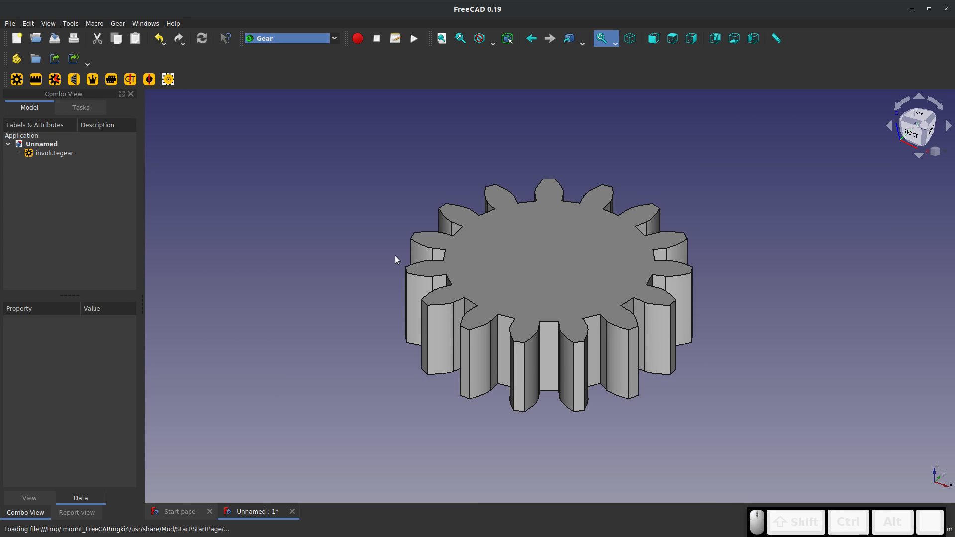
pyautogui.click(501, 260)
pyautogui.moveTo(512, 263); pyautogui.dragTo(512, 348, button='middle')
pyautogui.click(36, 78)
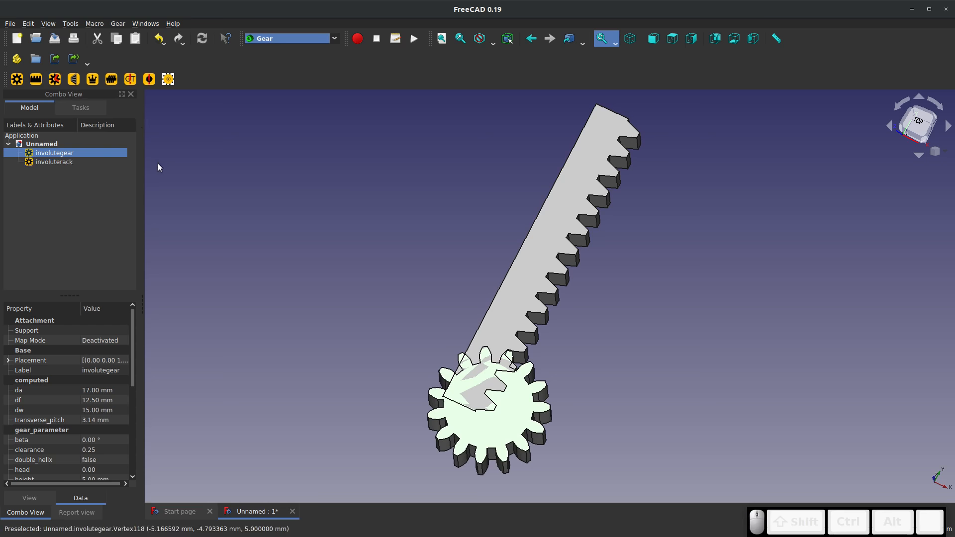
# Transform the involute gear by -26 mm along its X axis, clear of the rack
pyautogui.rightClick(44, 152)
pyautogui.click(69, 158)
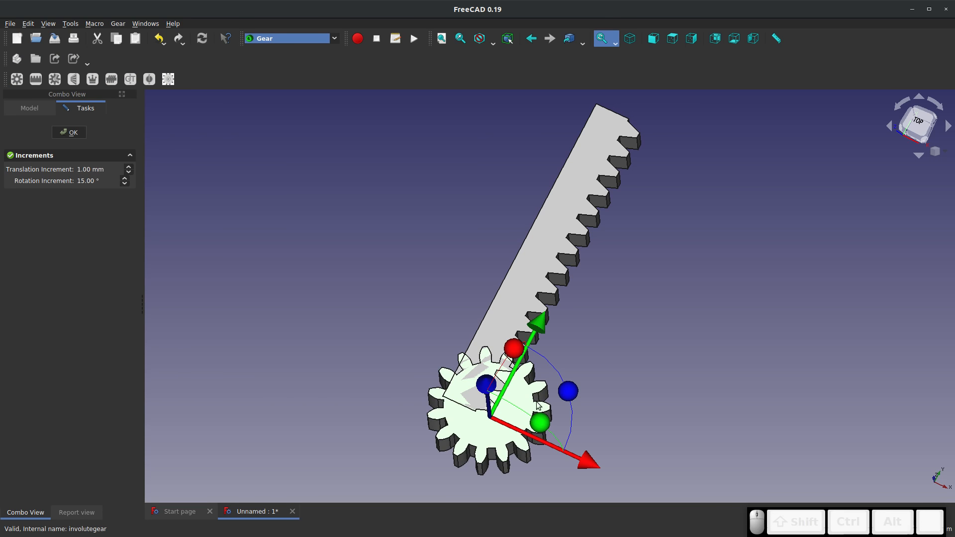
pyautogui.moveTo(582, 462); pyautogui.dragTo(406, 385)
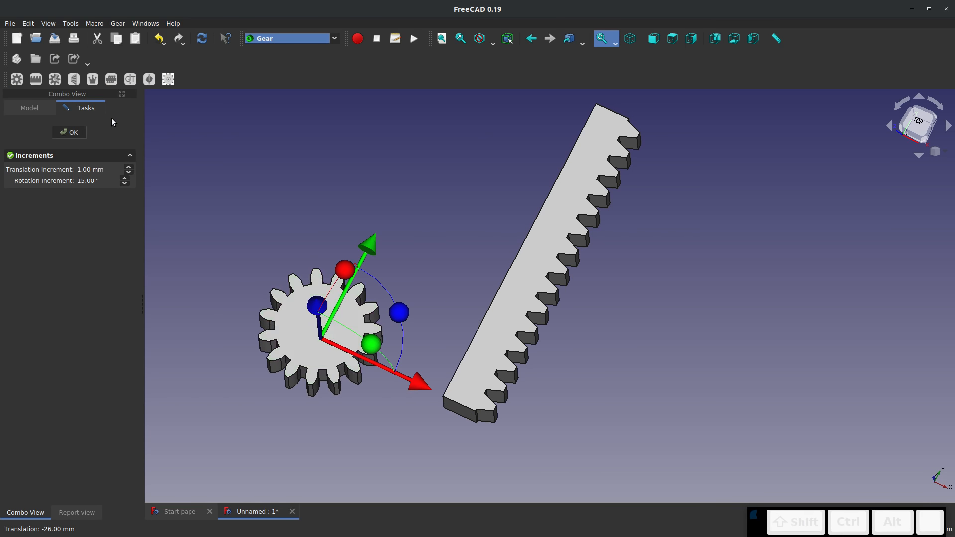
pyautogui.click(69, 132)
# Create a cycloid gear with default parameters and select it
pyautogui.click(55, 79)
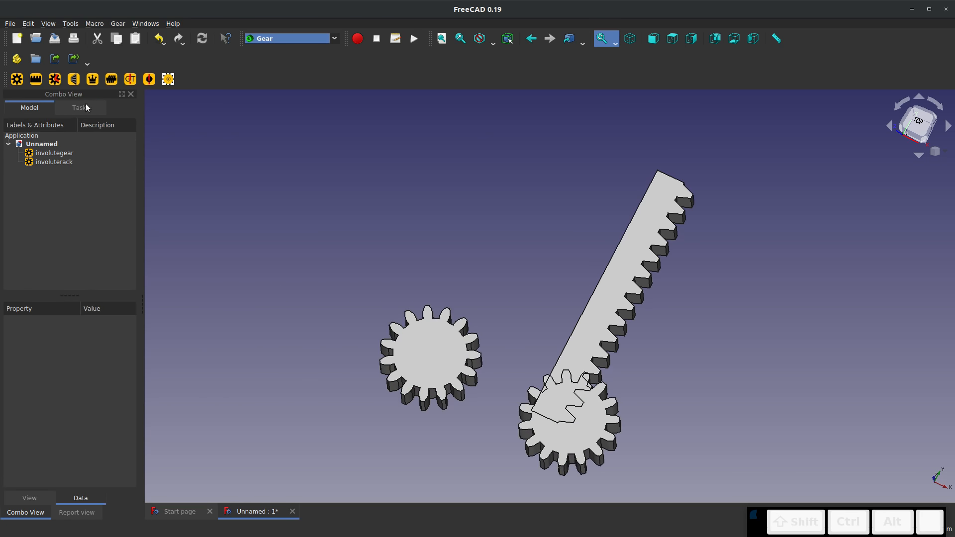
pyautogui.click(422, 347)
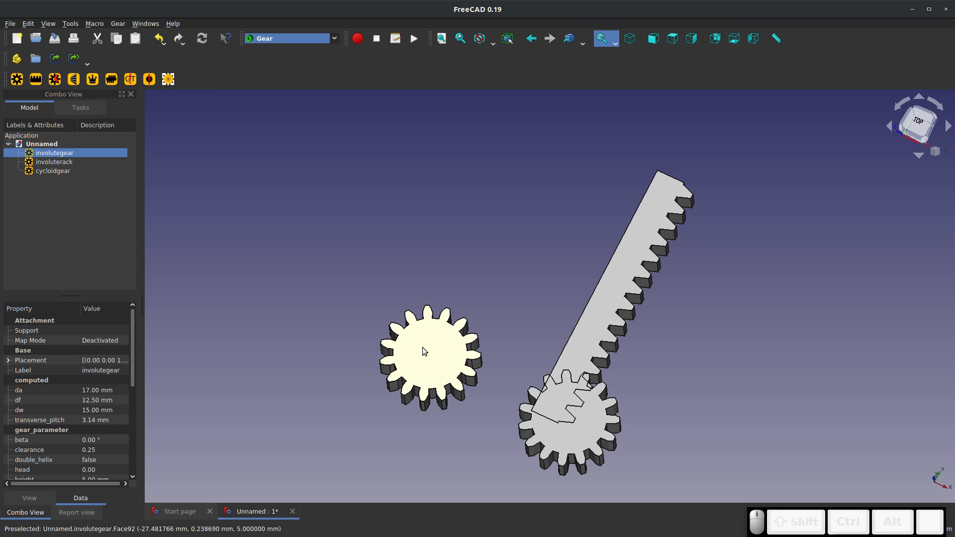
pyautogui.click(61, 171)
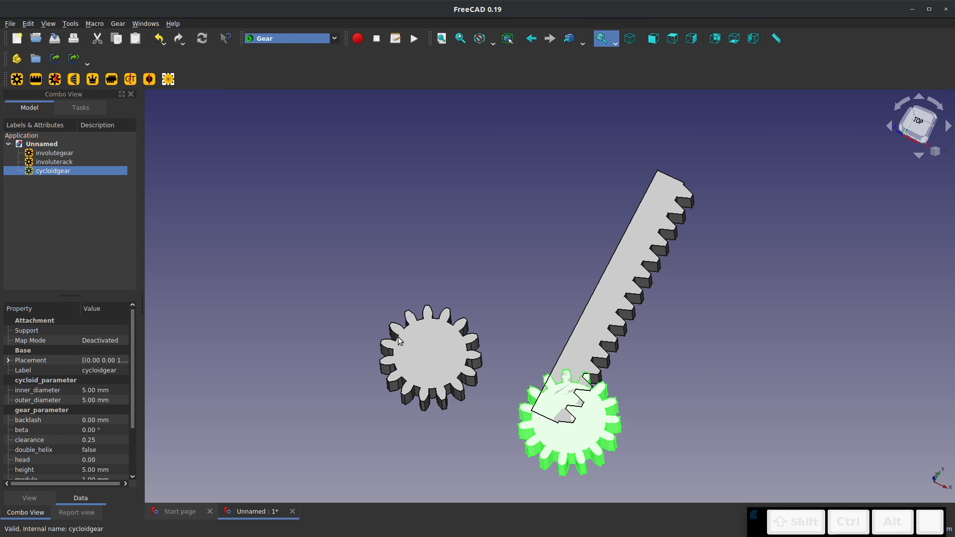
# Transform the cycloid gear by -48 mm along its X axis, beyond the involute gear
pyautogui.scroll(5, 564, 436)
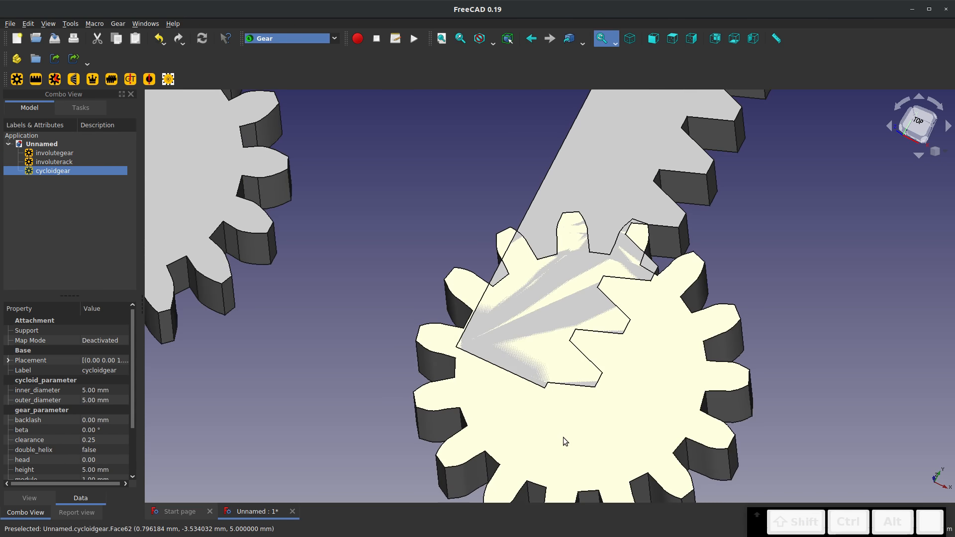
pyautogui.scroll(-5, 563, 437)
pyautogui.moveTo(562, 437); pyautogui.dragTo(483, 398, button='middle')
pyautogui.rightClick(483, 398)
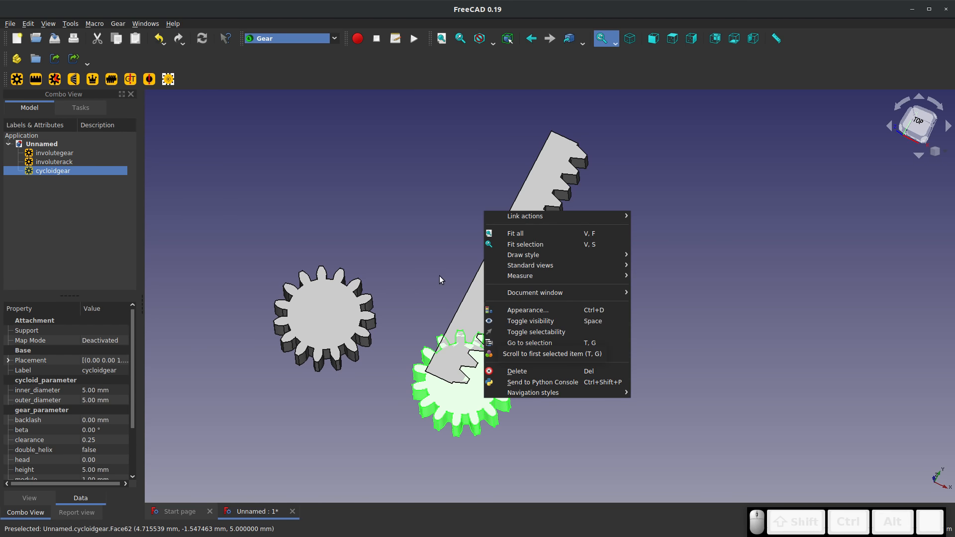
pyautogui.click(348, 243)
pyautogui.rightClick(57, 178)
pyautogui.click(60, 180)
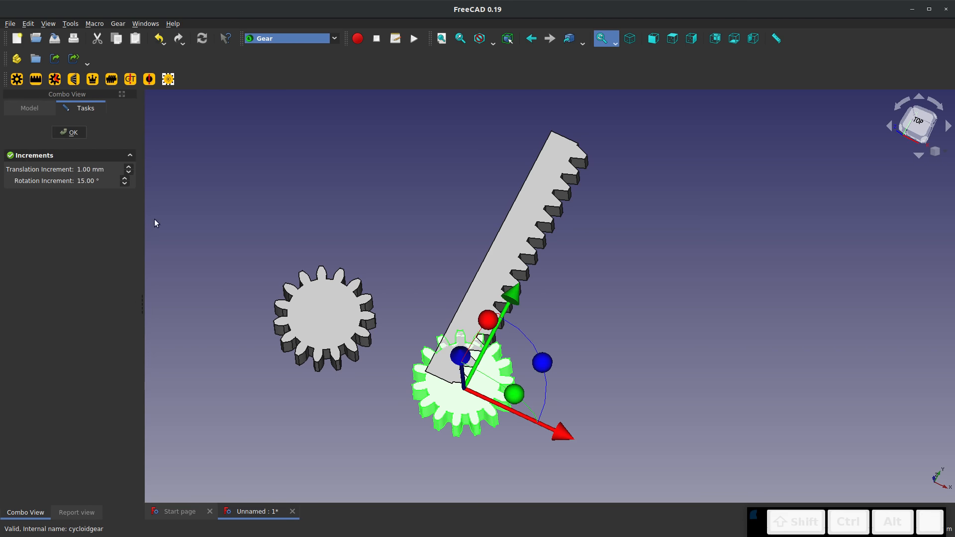
pyautogui.moveTo(568, 438); pyautogui.dragTo(308, 315)
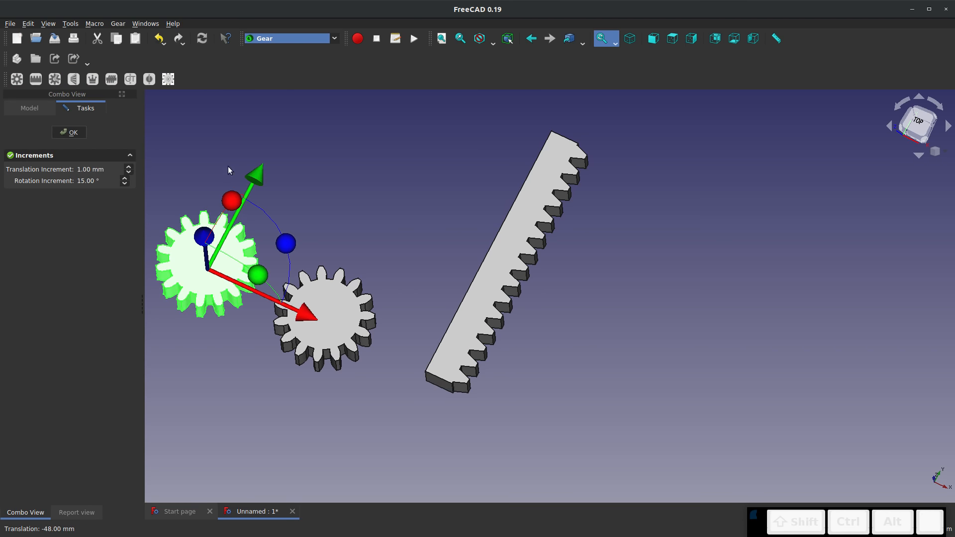
pyautogui.click(69, 132)
# Create a default bevel gear and transform it by 24 mm along Y and -23 mm along X
pyautogui.click(74, 79)
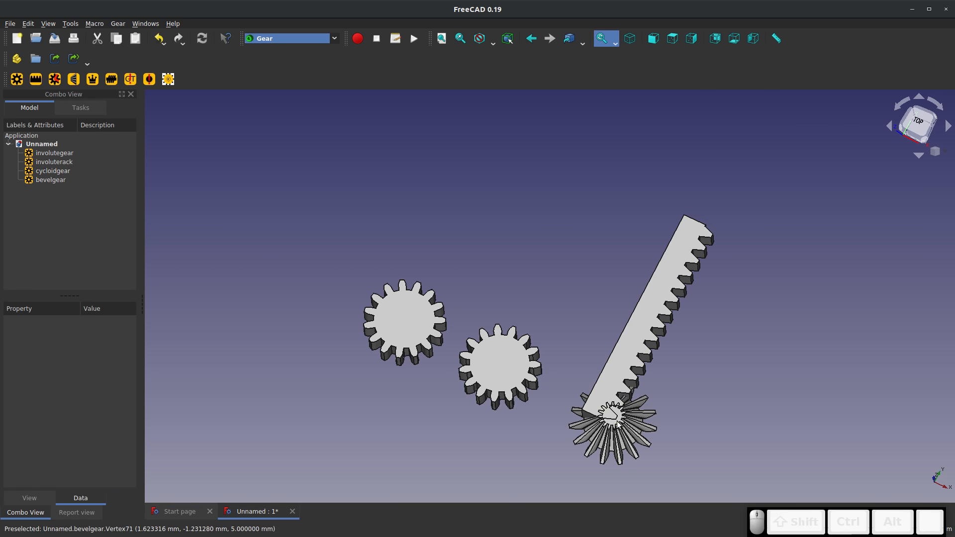
pyautogui.click(69, 181)
pyautogui.rightClick(70, 181)
pyautogui.click(115, 197)
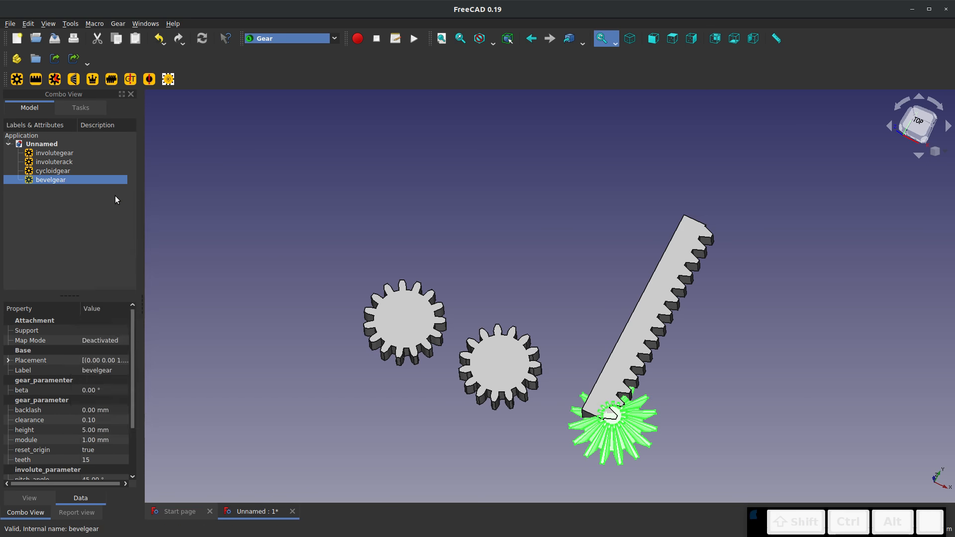
pyautogui.moveTo(657, 334); pyautogui.dragTo(709, 233)
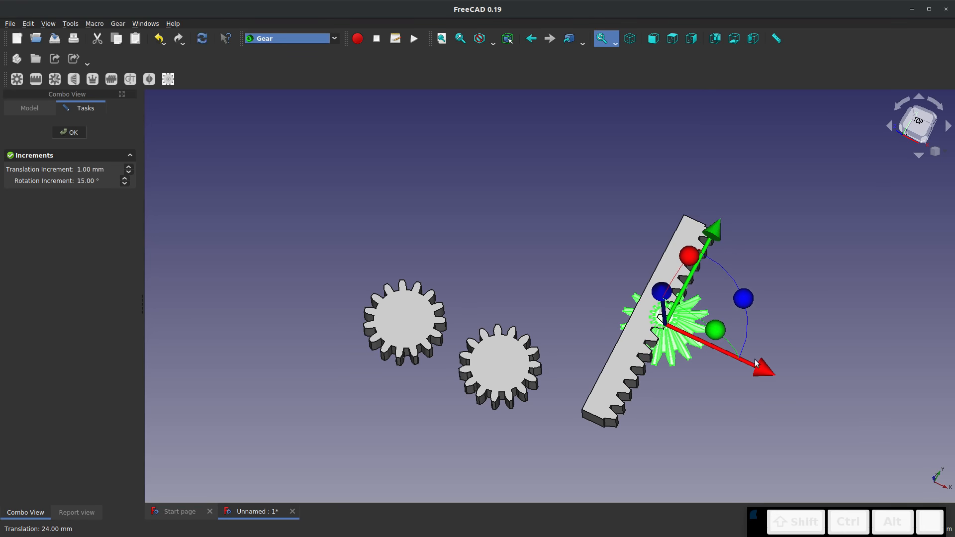
pyautogui.moveTo(754, 359); pyautogui.dragTo(655, 316)
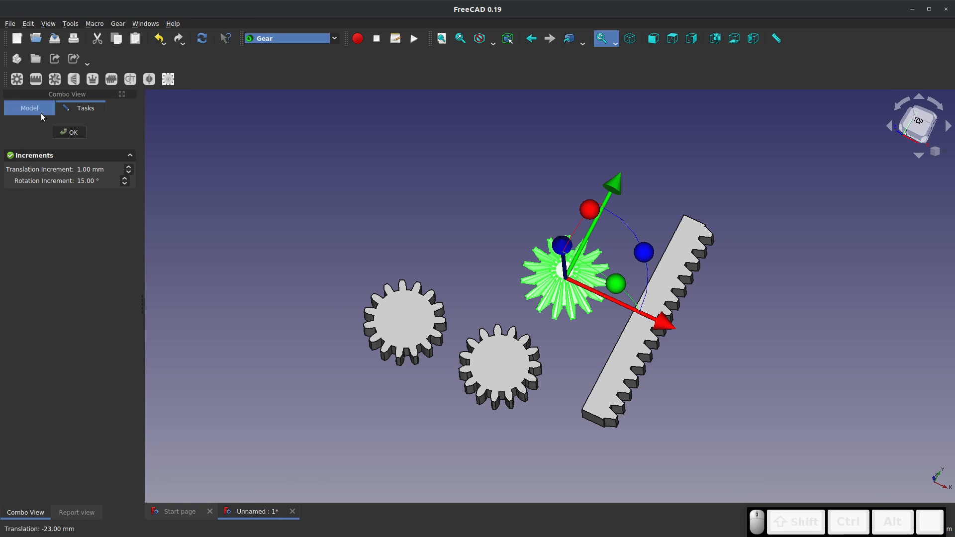
pyautogui.click(65, 128)
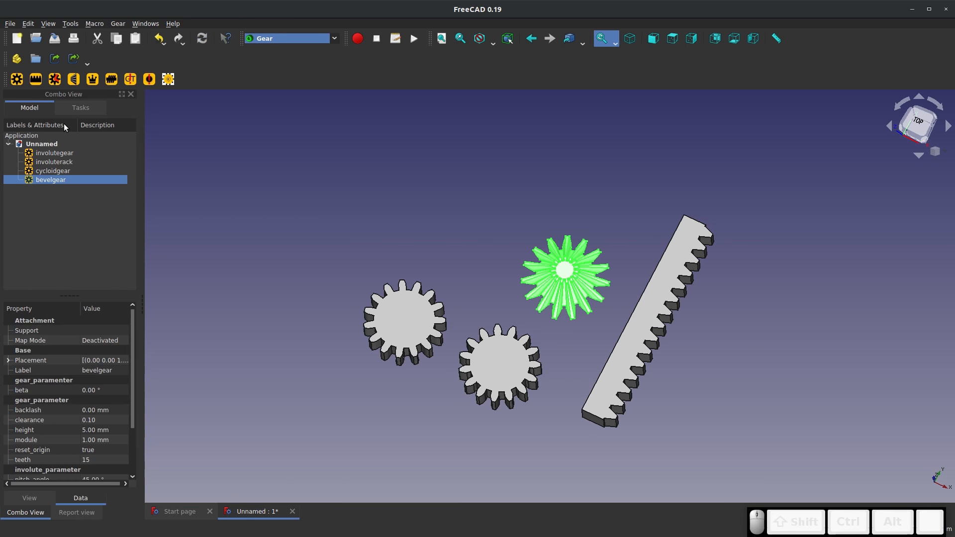
# Create a default crown gear and transform it along the negative X and positive Y axes to sit behind the cycloid gear
pyautogui.click(93, 79)
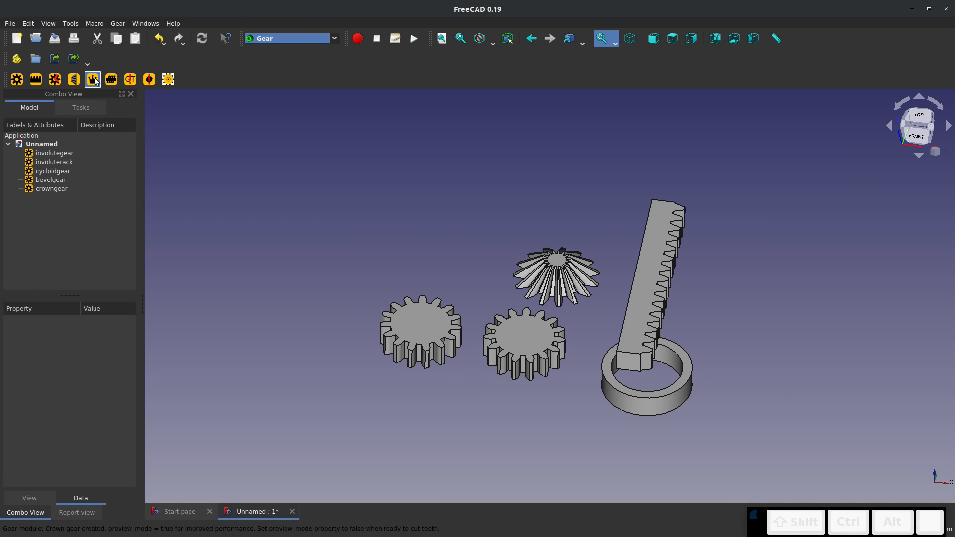
pyautogui.click(57, 188)
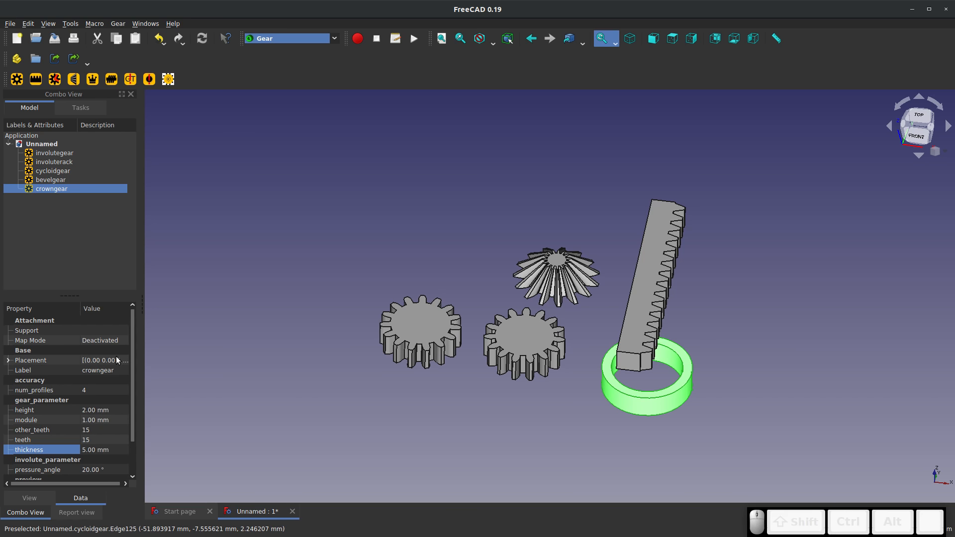
pyautogui.rightClick(41, 189)
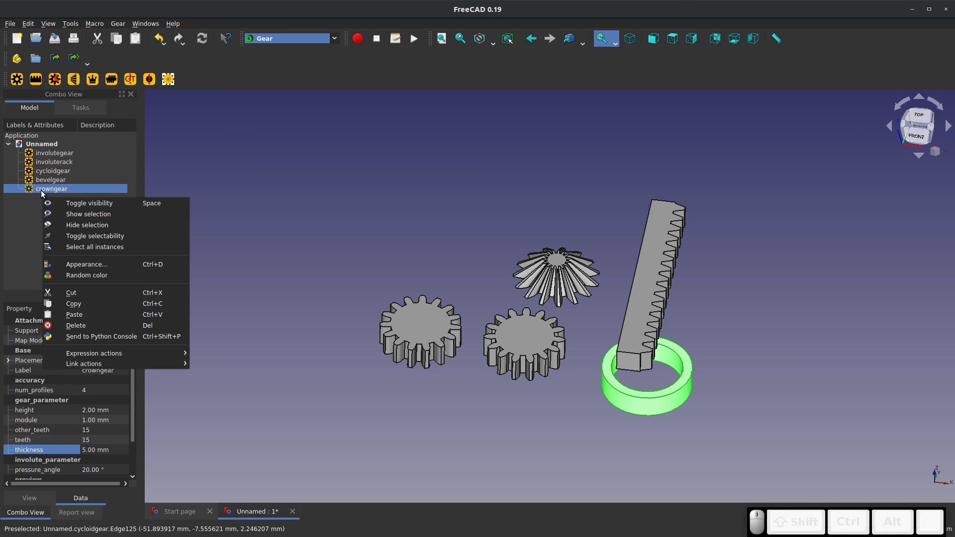
pyautogui.press('Escape')
pyautogui.rightClick(41, 190)
pyautogui.click(64, 196)
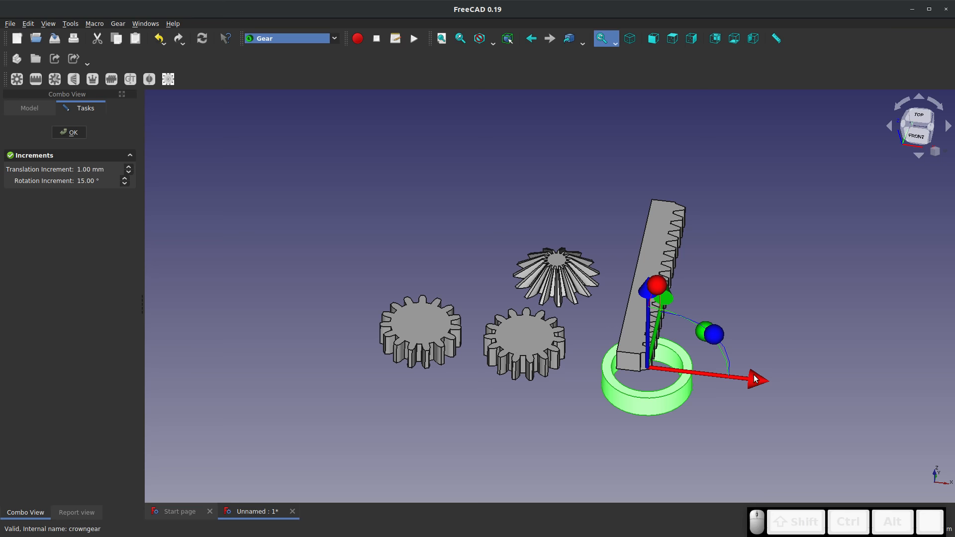
pyautogui.moveTo(754, 379); pyautogui.dragTo(512, 350)
pyautogui.moveTo(432, 276); pyautogui.dragTo(470, 182)
pyautogui.click(69, 132)
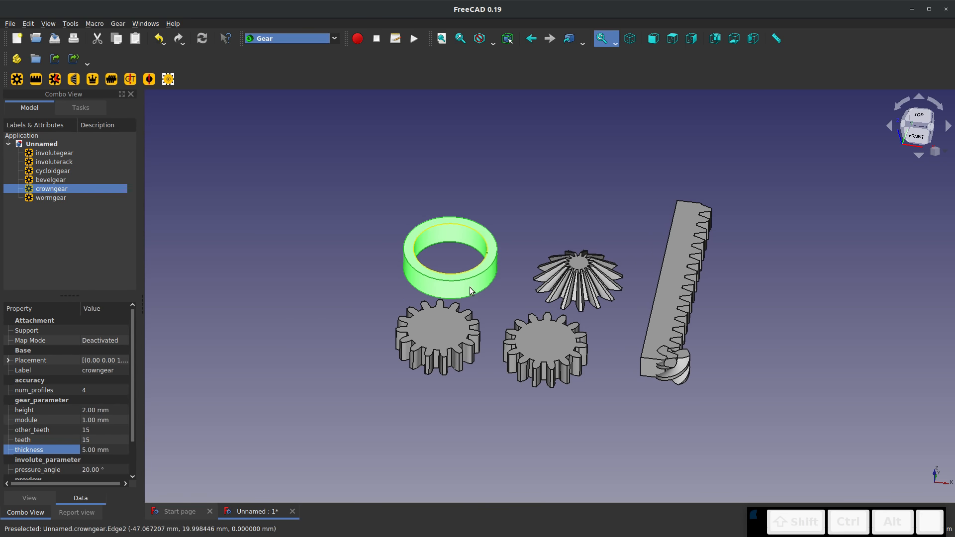
# Create a default worm gear and transform it along the negative X axis, beyond the cycloid gear
pyautogui.click(44, 197)
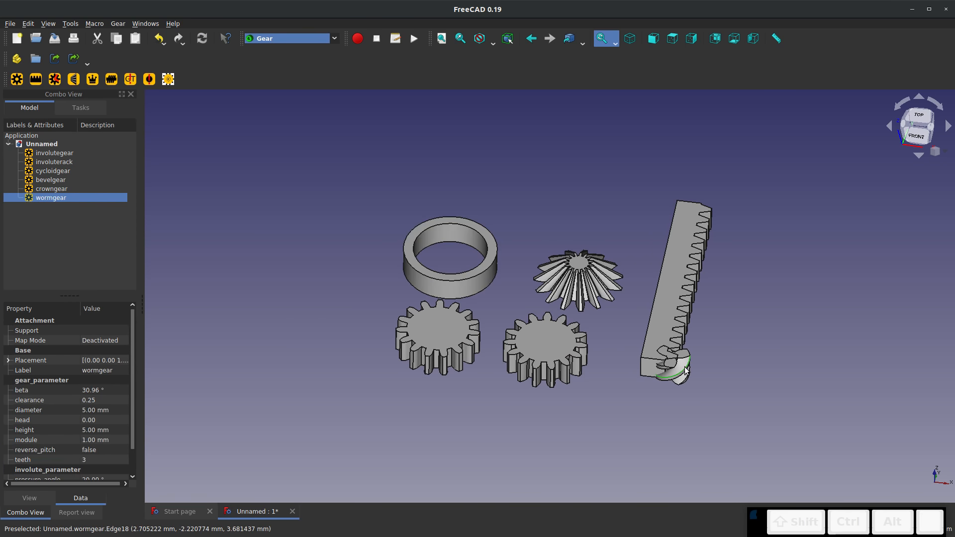
pyautogui.rightClick(44, 197)
pyautogui.click(75, 203)
pyautogui.moveTo(769, 393); pyautogui.dragTo(413, 344)
pyautogui.click(69, 133)
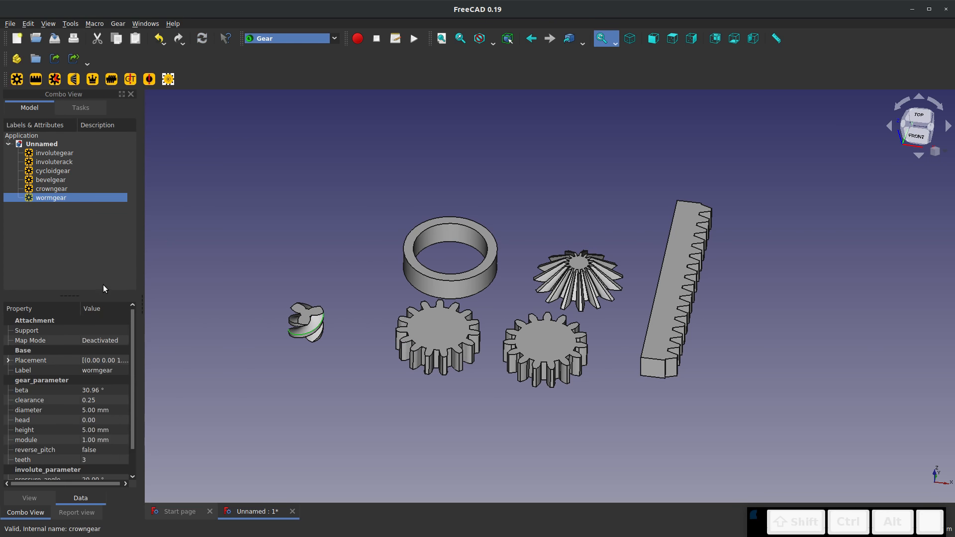
pyautogui.click(311, 330)
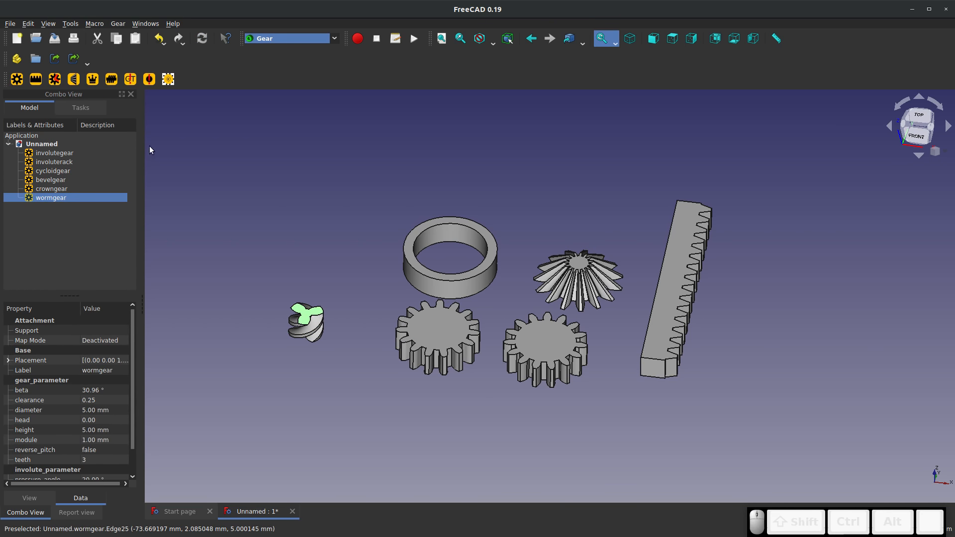
pyautogui.click(196, 127)
# Create a default timing gear and transform it by -75 mm along X and 21 mm along Y, behind the worm gear
pyautogui.click(130, 80)
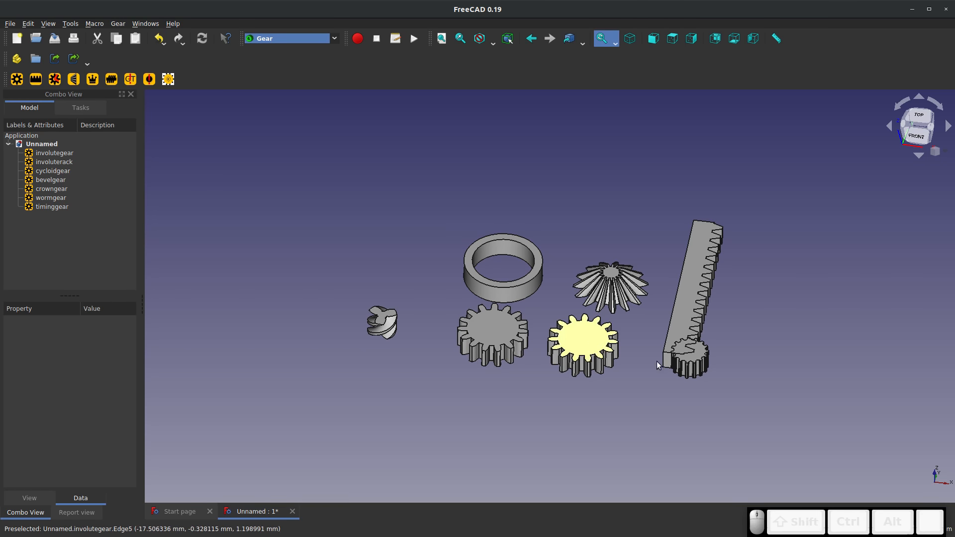
pyautogui.scroll(4, 709, 365)
pyautogui.scroll(2, 709, 365)
pyautogui.scroll(2, 683, 353)
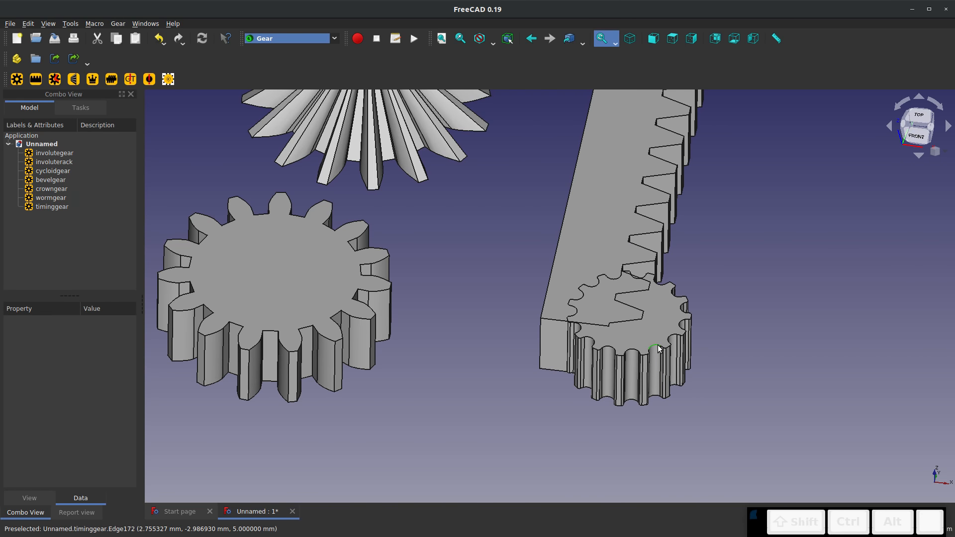
pyautogui.click(642, 349)
pyautogui.scroll(-6, 642, 349)
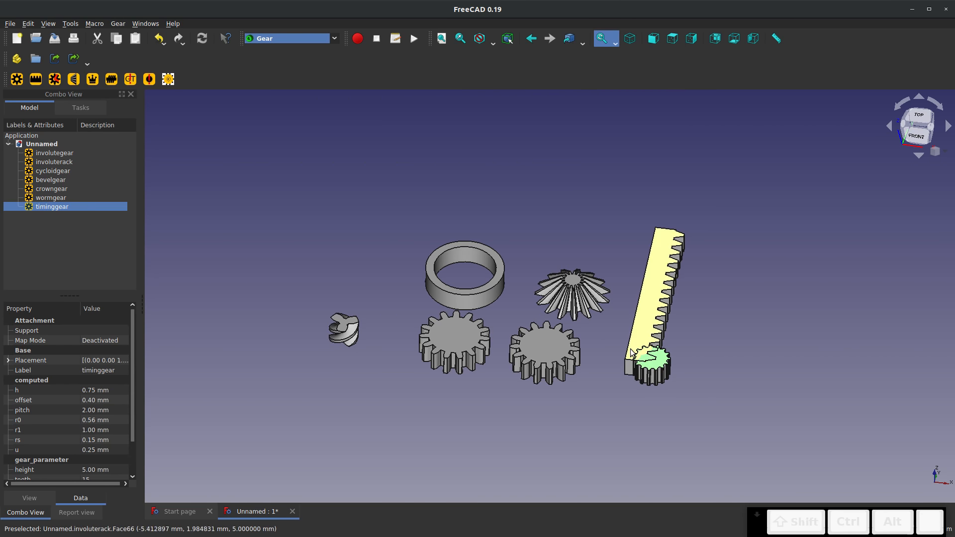
pyautogui.rightClick(84, 206)
pyautogui.click(88, 209)
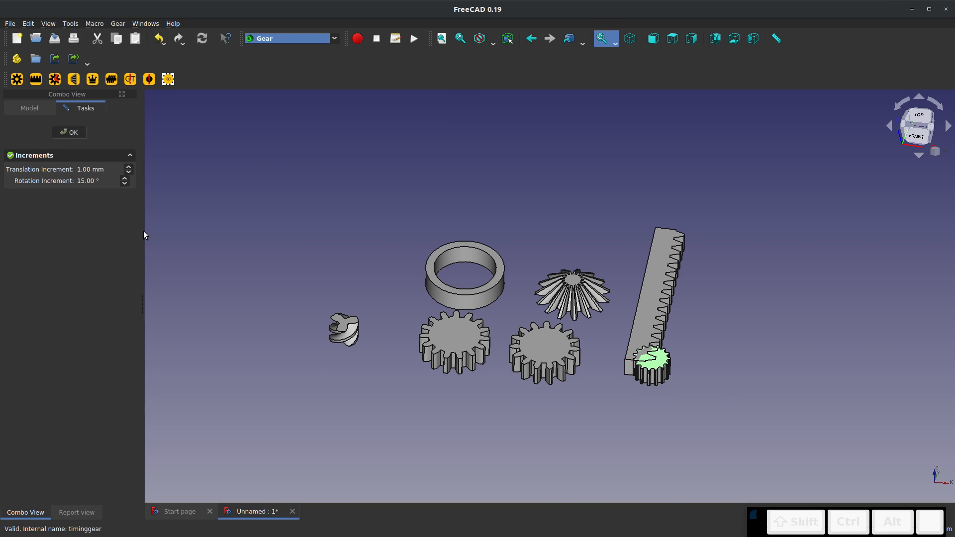
pyautogui.moveTo(684, 387); pyautogui.dragTo(376, 348)
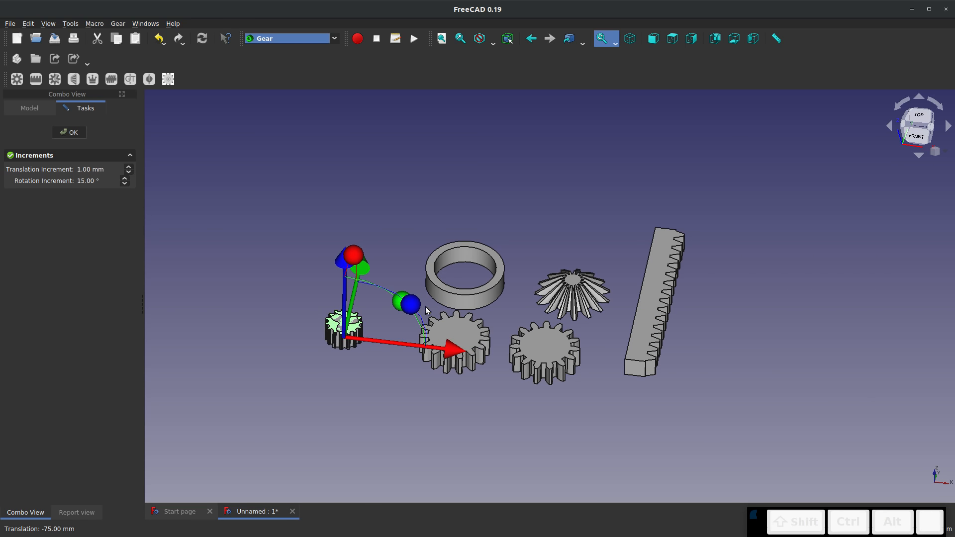
pyautogui.moveTo(365, 273); pyautogui.dragTo(375, 218)
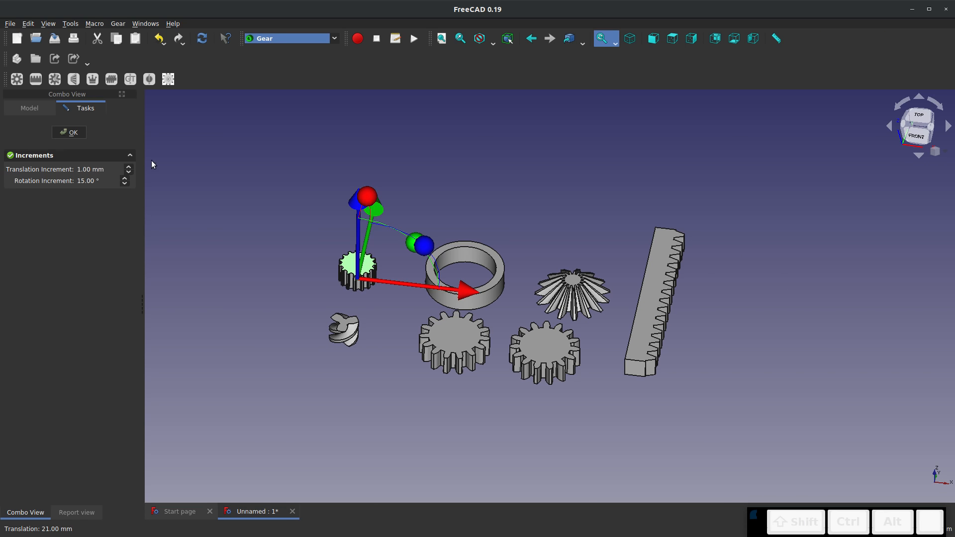
pyautogui.click(70, 132)
# Create a default lantern gear and transform it by -93 mm along its X axis, beyond the worm gear
pyautogui.click(150, 79)
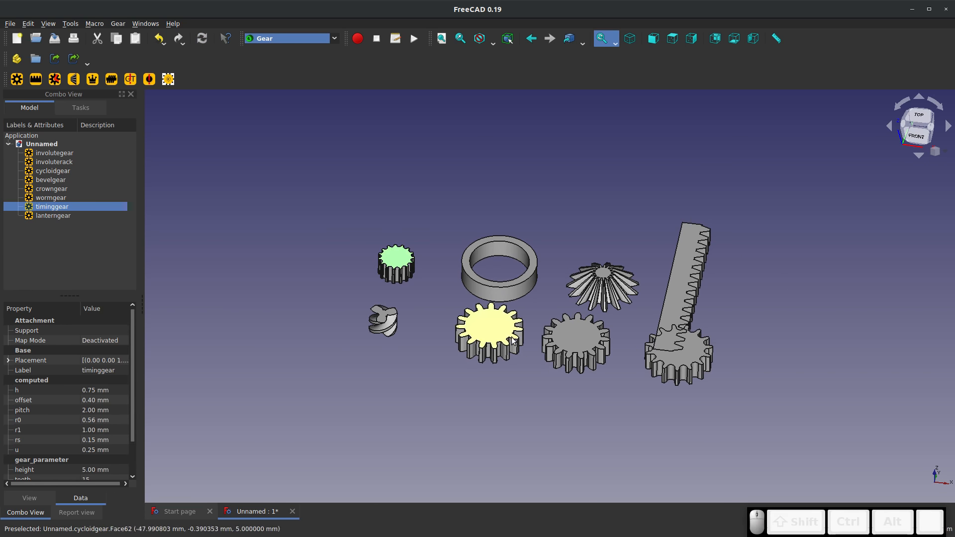
pyautogui.click(674, 358)
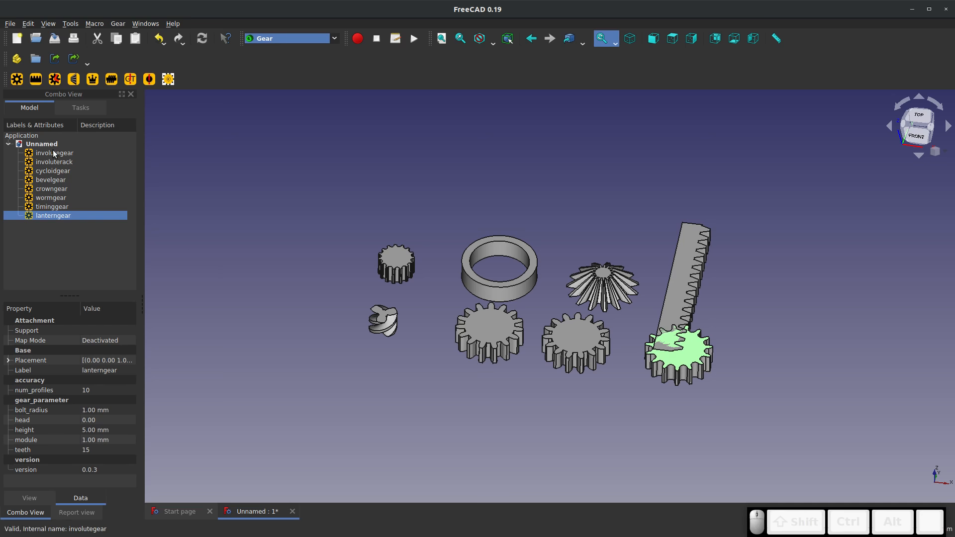
pyautogui.rightClick(67, 215)
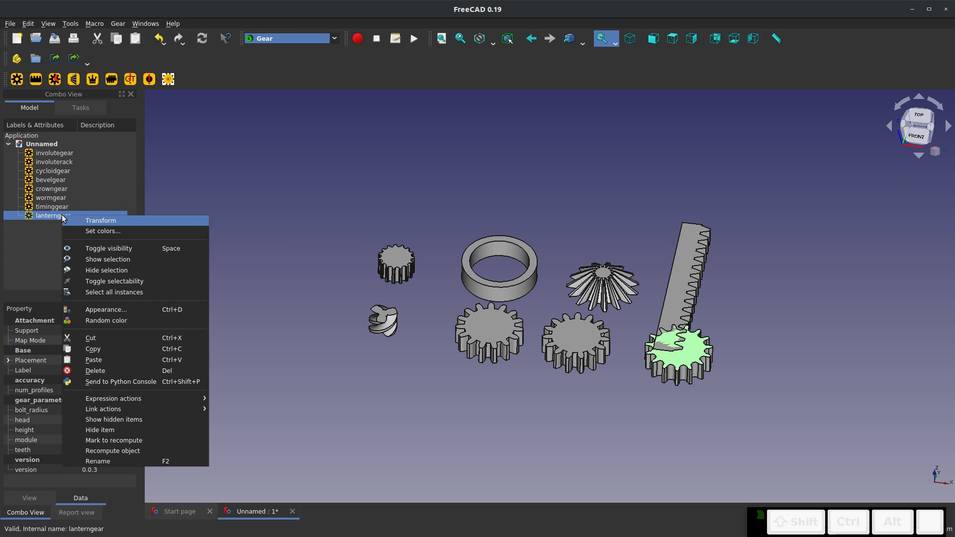
pyautogui.click(92, 222)
pyautogui.moveTo(770, 372); pyautogui.dragTo(409, 329)
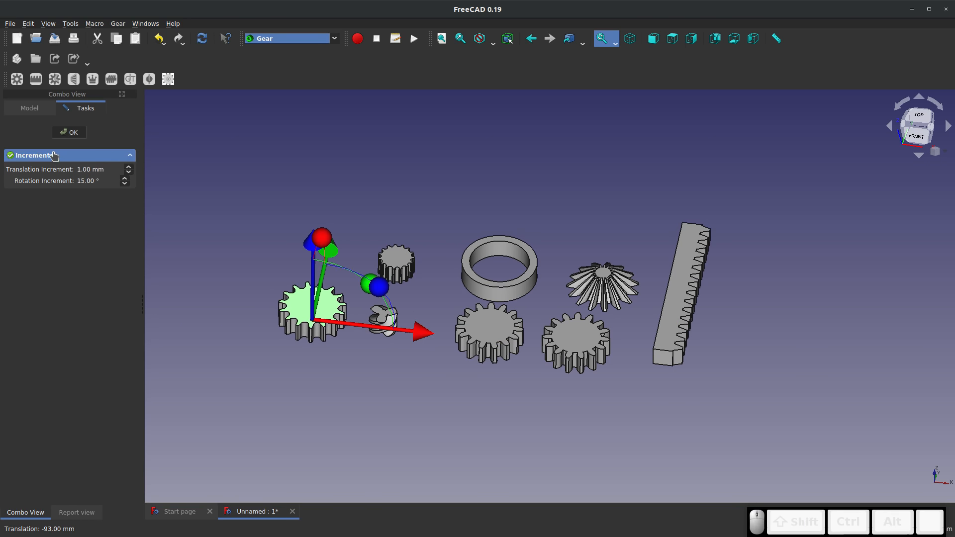
pyautogui.click(69, 132)
# Create a default hypocycloid gear and transform it by -172 mm along its X axis, clear of the other gears
pyautogui.click(166, 85)
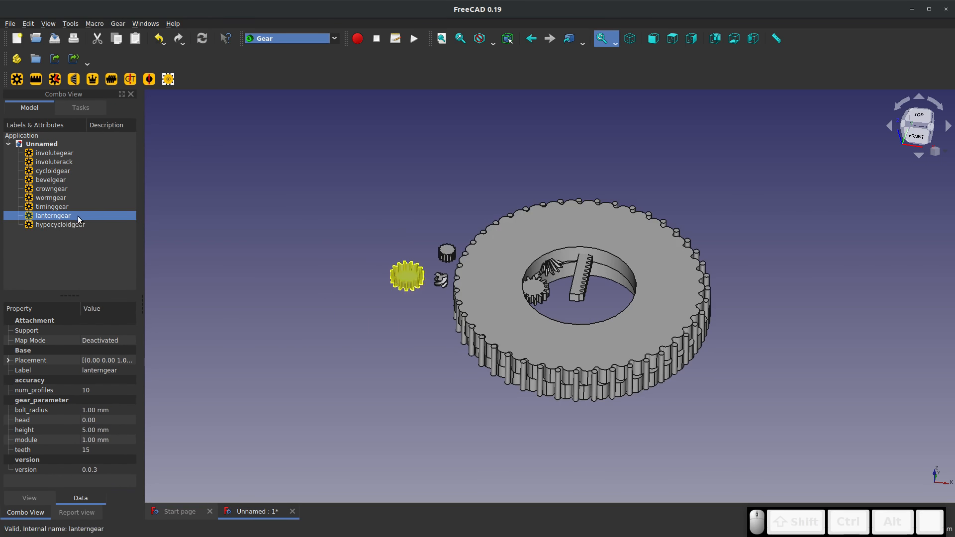
pyautogui.click(64, 224)
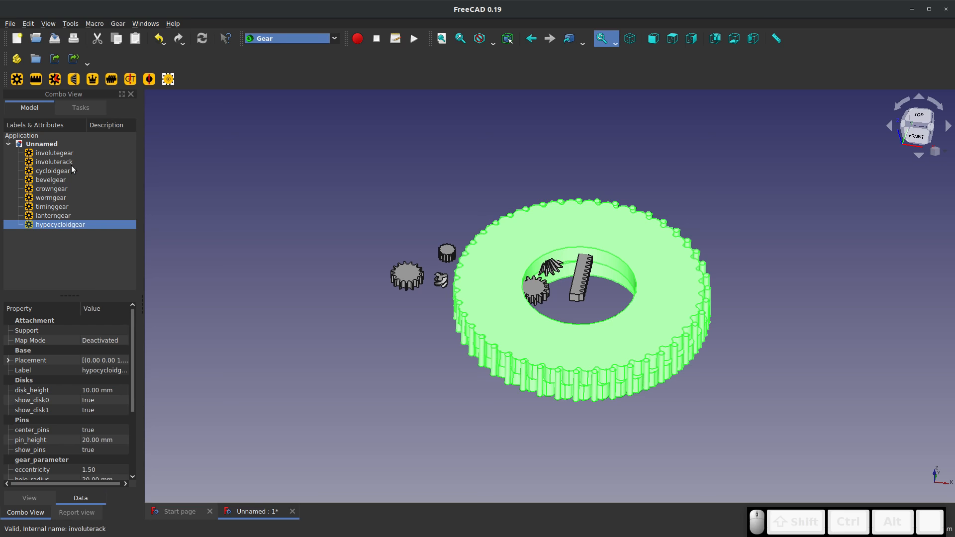
pyautogui.rightClick(69, 224)
pyautogui.click(79, 231)
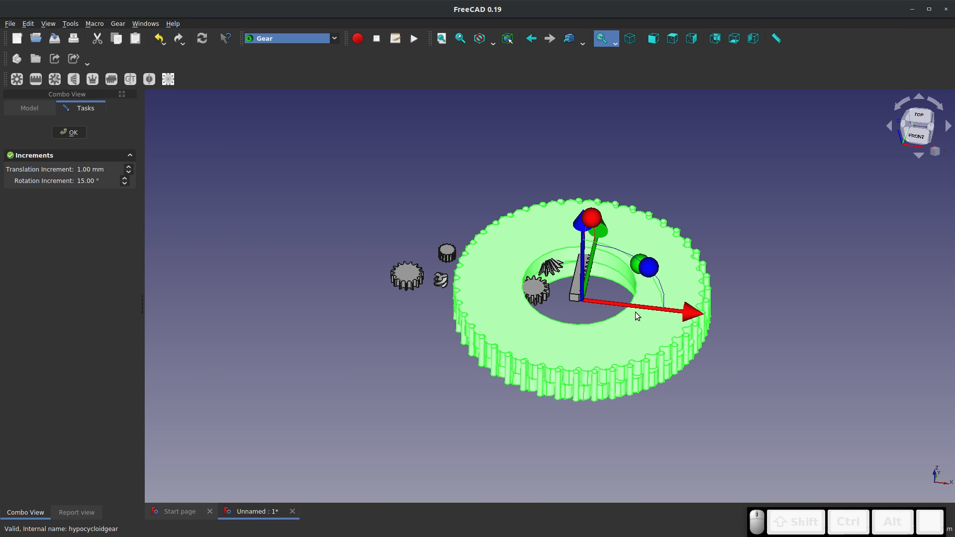
pyautogui.moveTo(666, 316); pyautogui.dragTo(372, 276)
pyautogui.scroll(8, 464, 277)
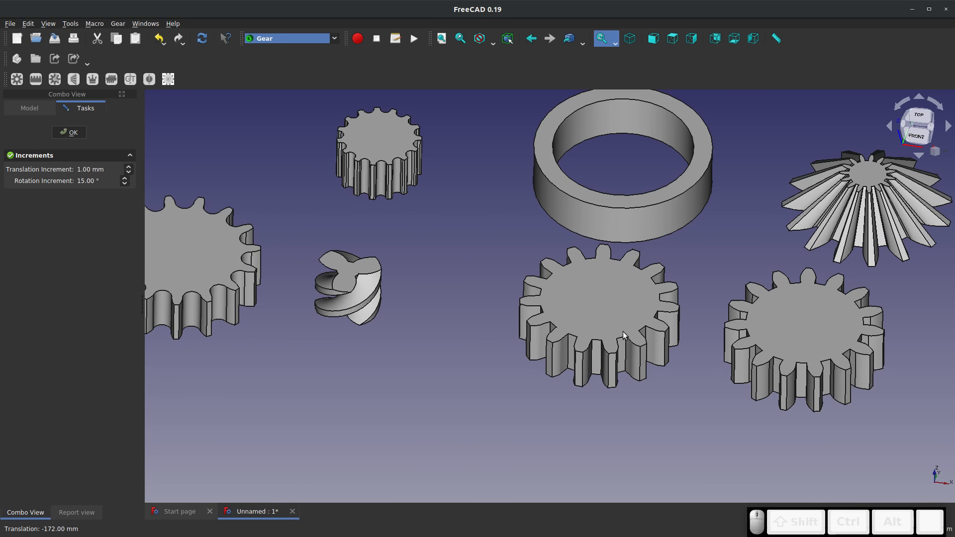
pyautogui.moveTo(812, 356); pyautogui.dragTo(591, 342, button='middle')
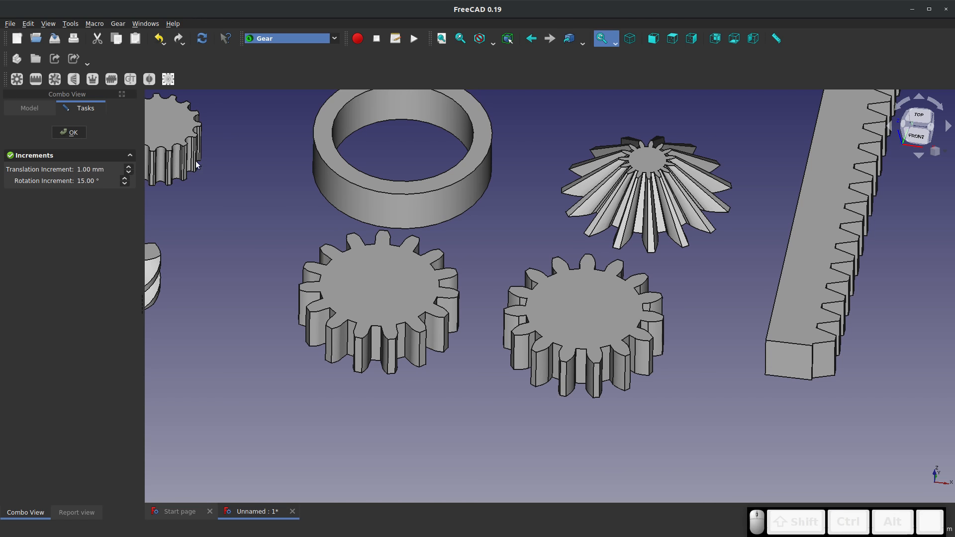
pyautogui.click(70, 132)
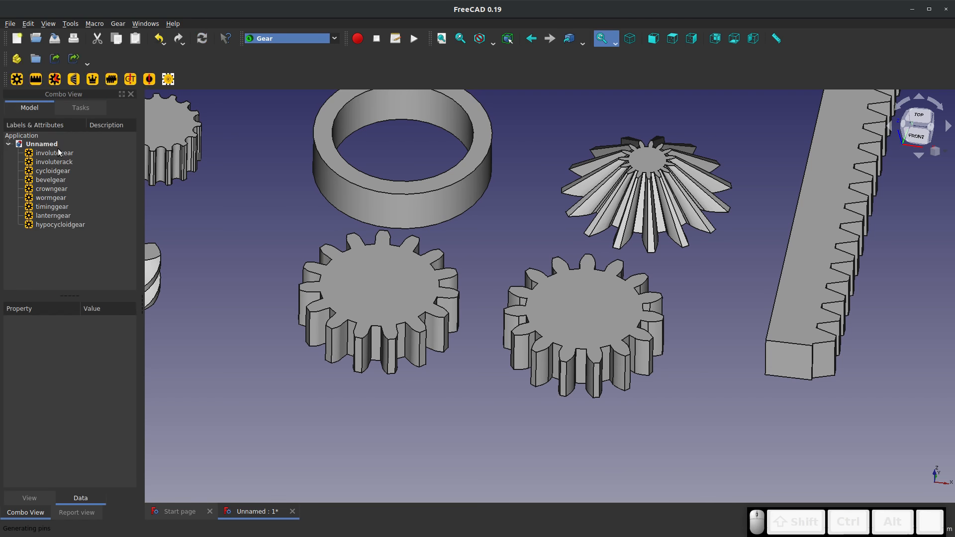
# Set the number of teeth of the involute gear to 100
pyautogui.click(58, 153)
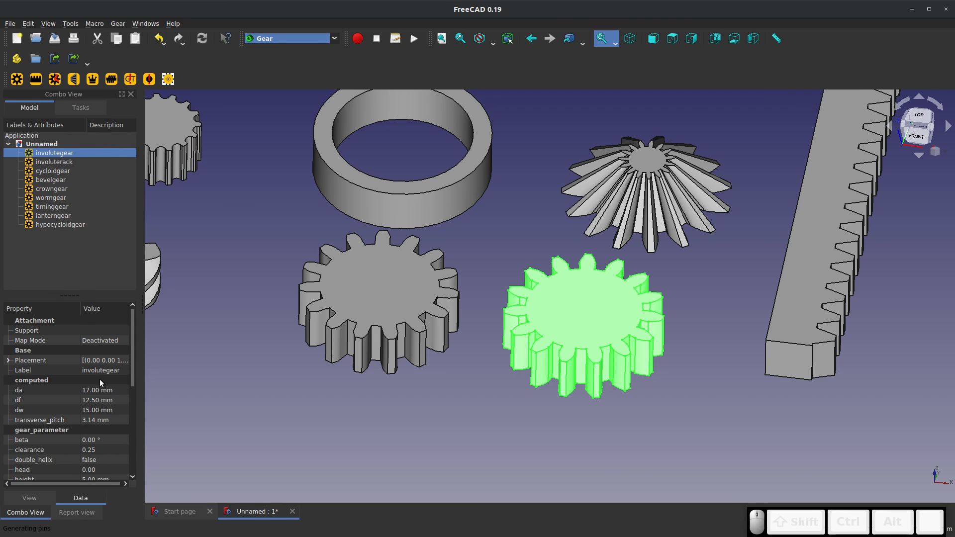
pyautogui.scroll(-2, 100, 379)
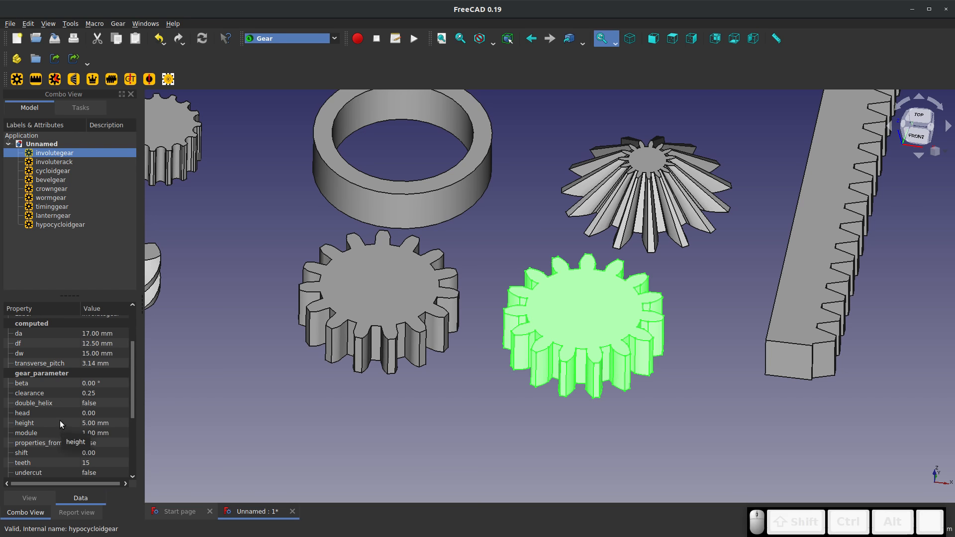
pyautogui.scroll(-3, 56, 434)
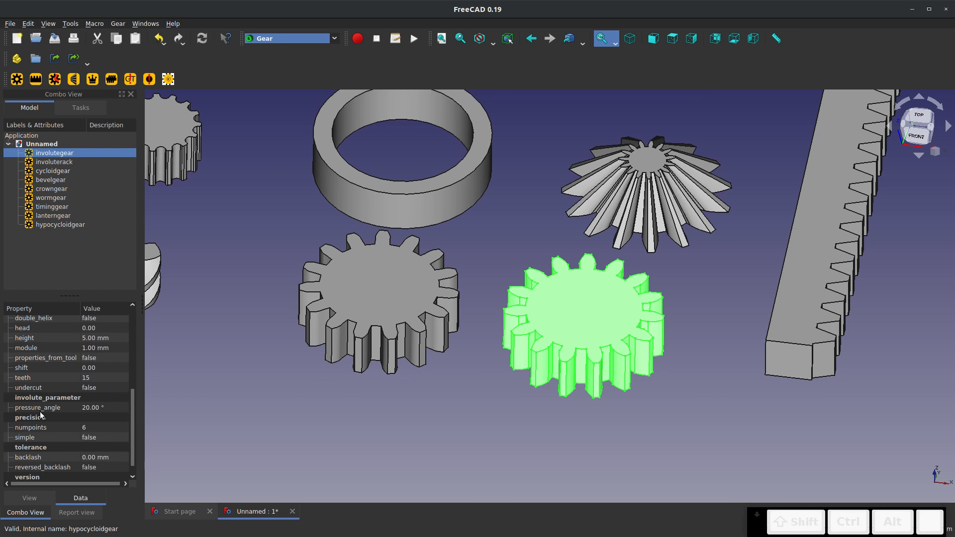
pyautogui.click(100, 377)
pyautogui.write('100')
pyautogui.press('Return')
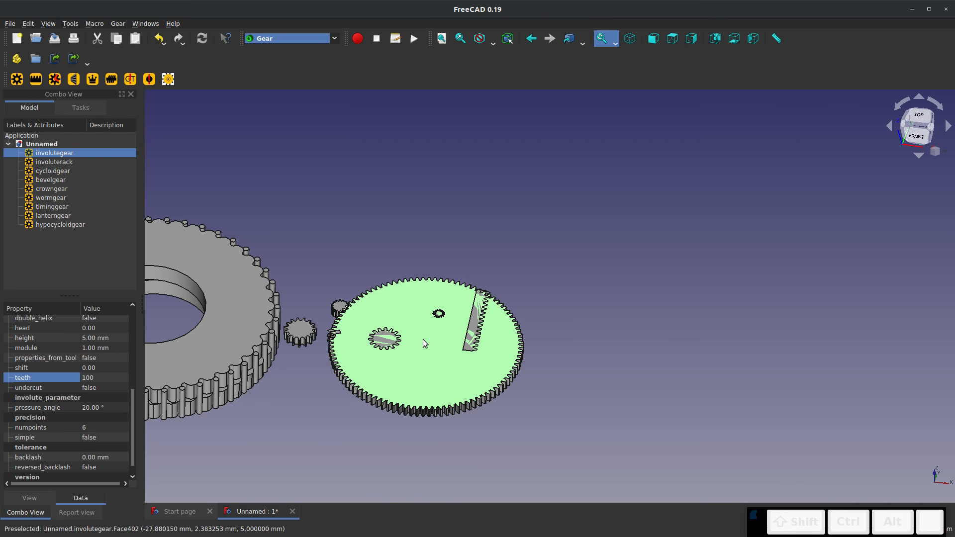
# Transform the enlarged involute gear to a free area behind the other gears and inspect its teeth up close
pyautogui.rightClick(55, 153)
pyautogui.click(80, 159)
pyautogui.moveTo(424, 286); pyautogui.dragTo(490, 152)
pyautogui.click(360, 240)
pyautogui.moveTo(379, 242); pyautogui.dragTo(403, 284, button='middle')
pyautogui.scroll(15, 435, 180)
pyautogui.scroll(-10, 430, 214)
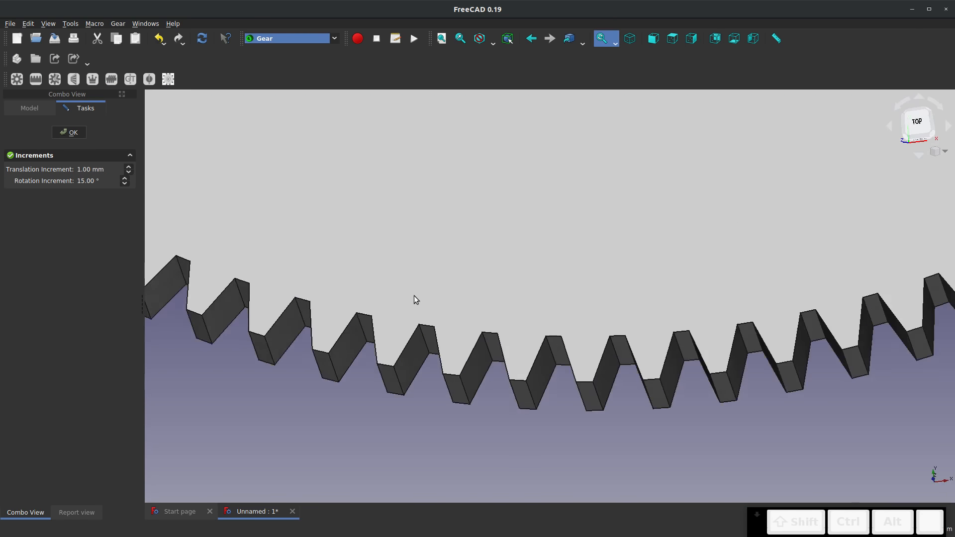
pyautogui.scroll(6, 424, 313)
pyautogui.click(69, 132)
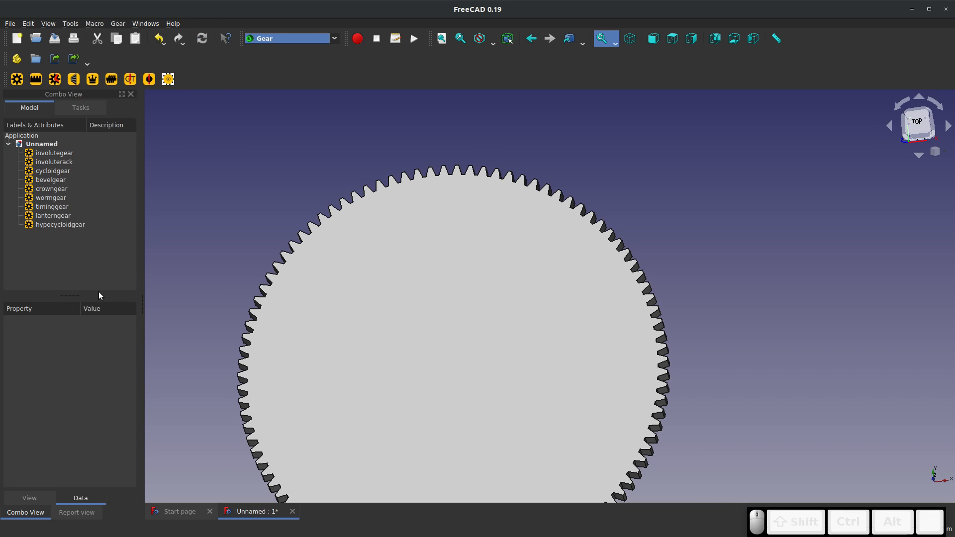
# Set the involute gear's height to 1 mm and inspect the thinner gear from an angle
pyautogui.click(55, 153)
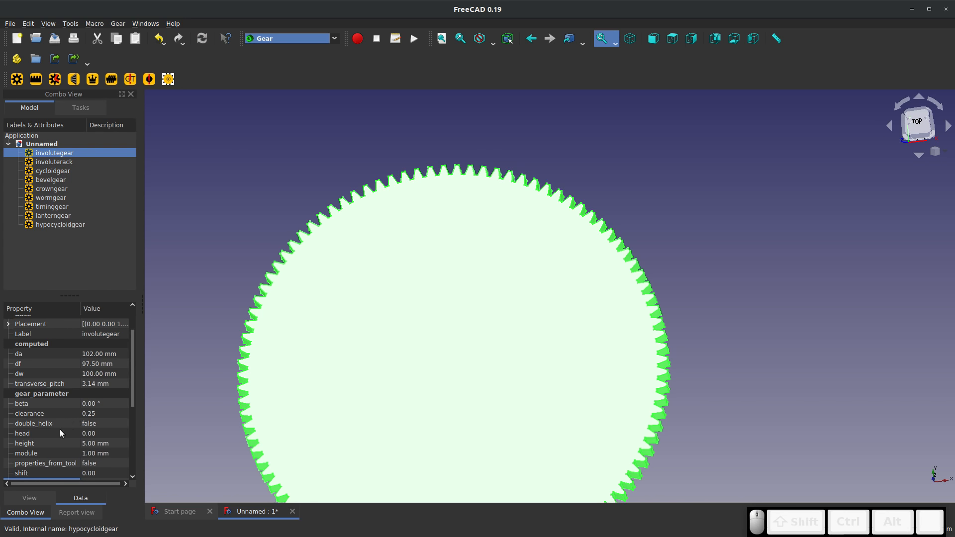
pyautogui.click(72, 444)
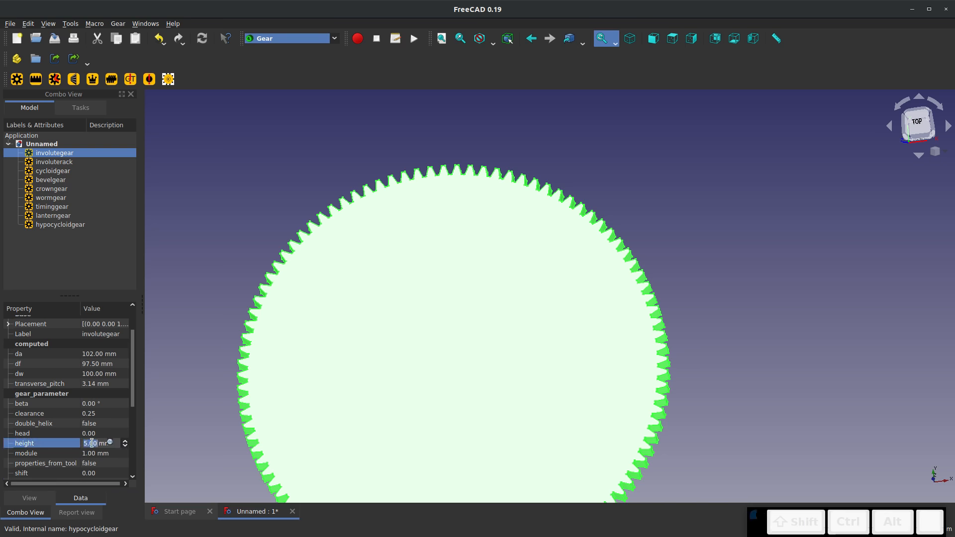
pyautogui.write('1')
pyautogui.press('Return')
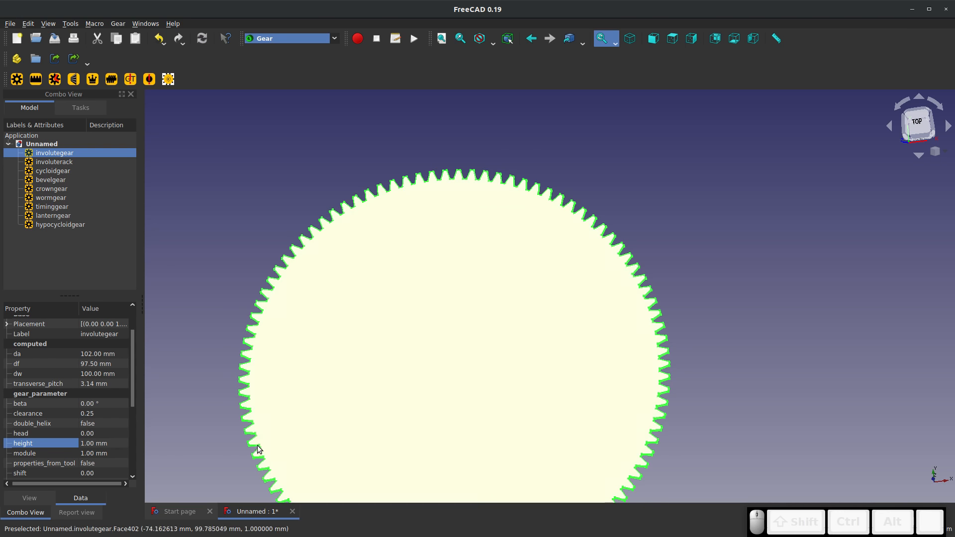
pyautogui.moveTo(280, 398); pyautogui.dragTo(266, 364, button='middle')
pyautogui.scroll(-6, 269, 365)
pyautogui.scroll(5, 318, 418)
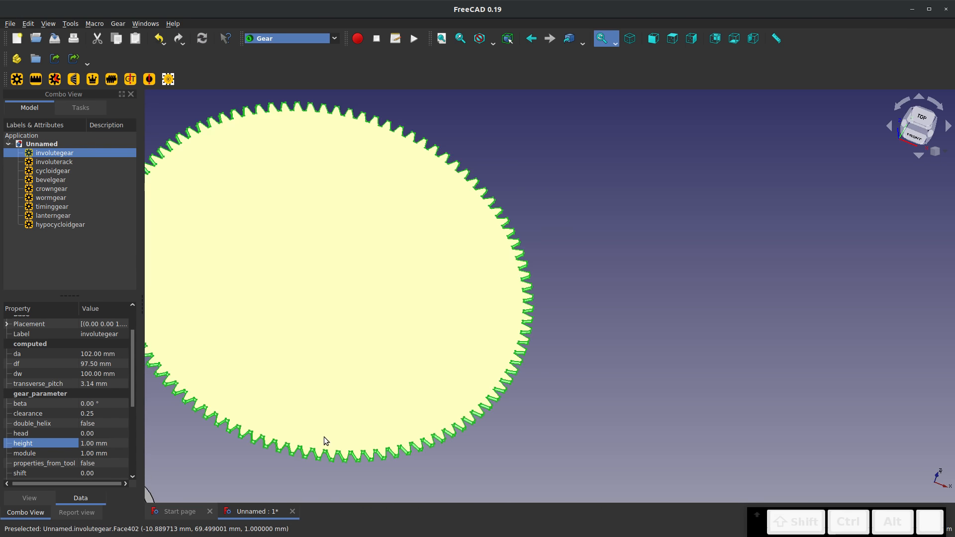
pyautogui.moveTo(323, 443); pyautogui.dragTo(326, 384, button='middle')
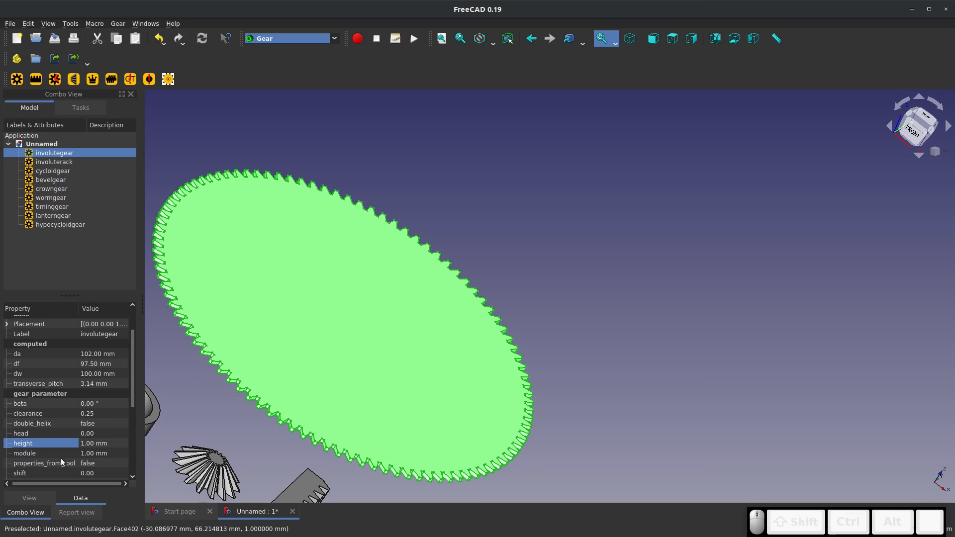
# Select the module parameter of the involute gear
pyautogui.click(65, 453)
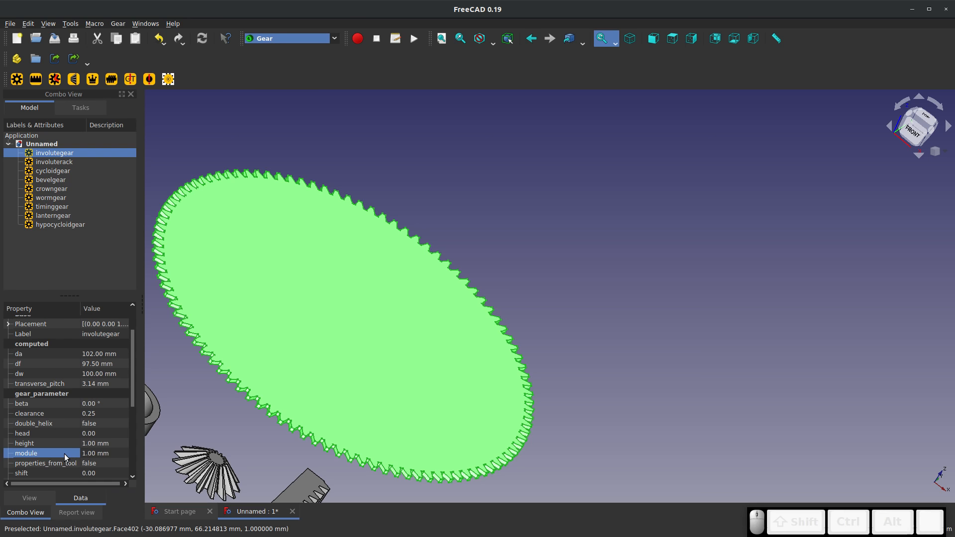
# Examine the 100-tooth involute gear alongside the other gears, from an overview down to close-ups of the teeth
pyautogui.scroll(-2, 283, 380)
pyautogui.moveTo(356, 269); pyautogui.dragTo(321, 305, button='middle')
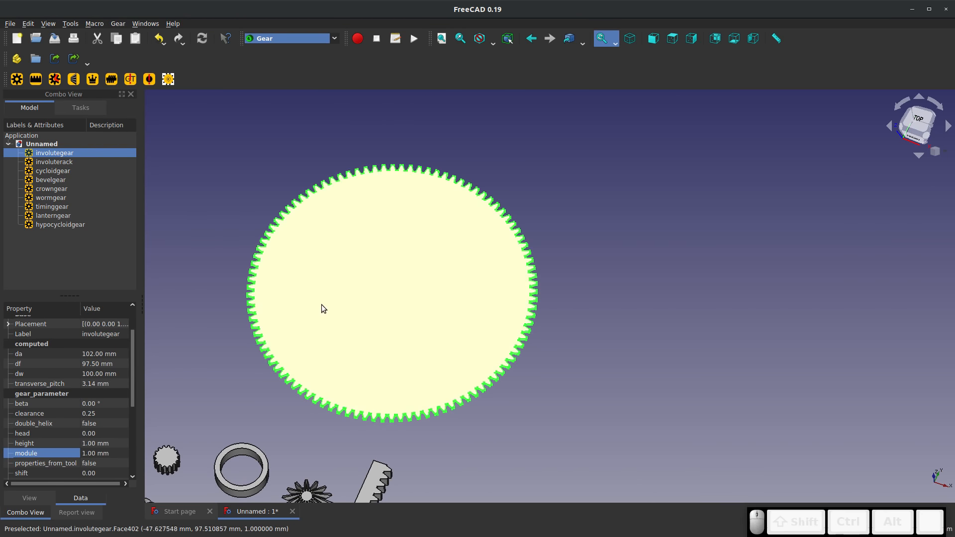
pyautogui.scroll(-5, 321, 305)
pyautogui.scroll(2, 259, 353)
pyautogui.scroll(6, 356, 392)
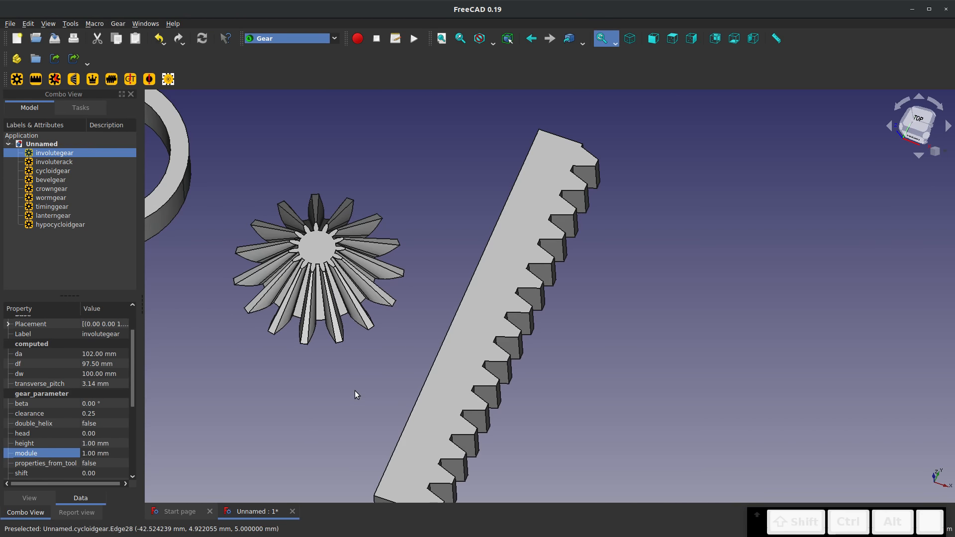
pyautogui.moveTo(355, 391); pyautogui.dragTo(362, 352, button='middle')
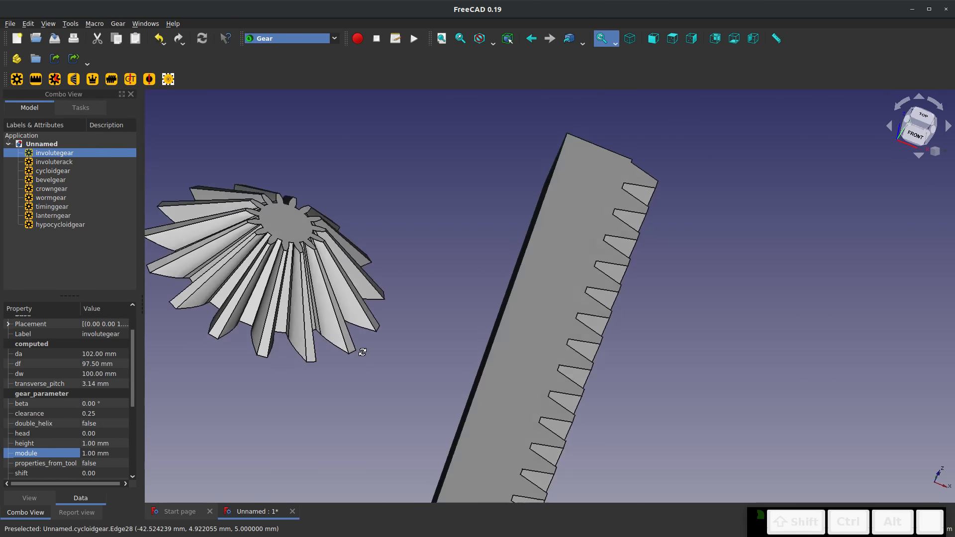
pyautogui.scroll(-10, 349, 379)
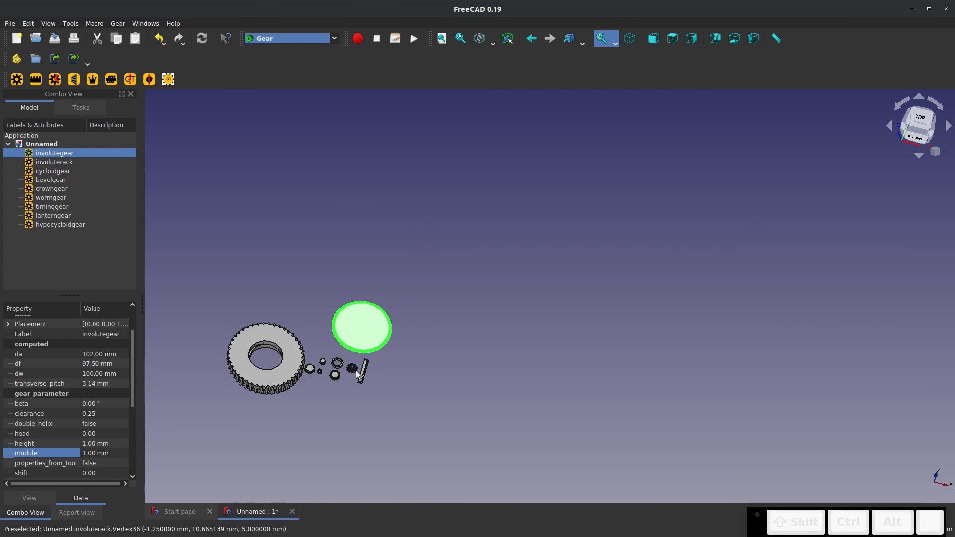
pyautogui.scroll(4, 268, 349)
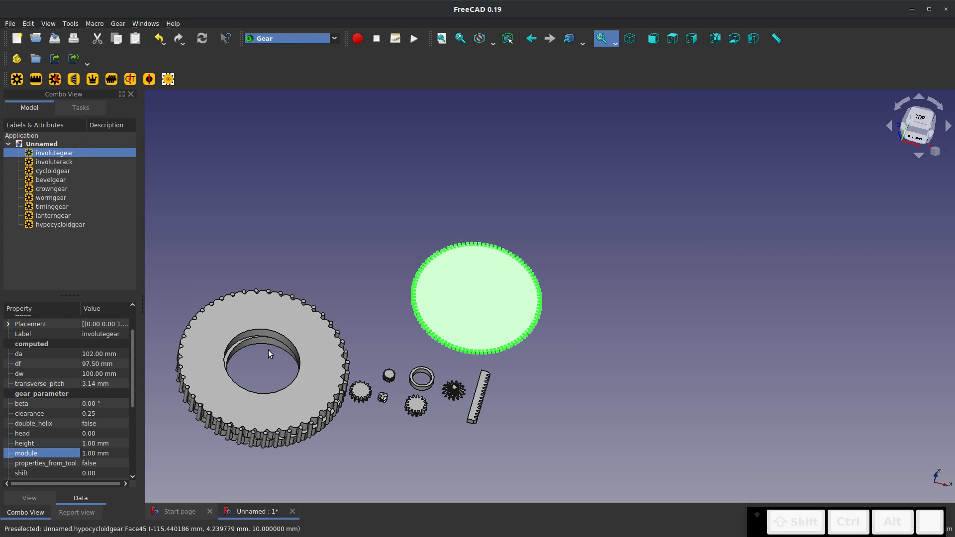
pyautogui.click(369, 312)
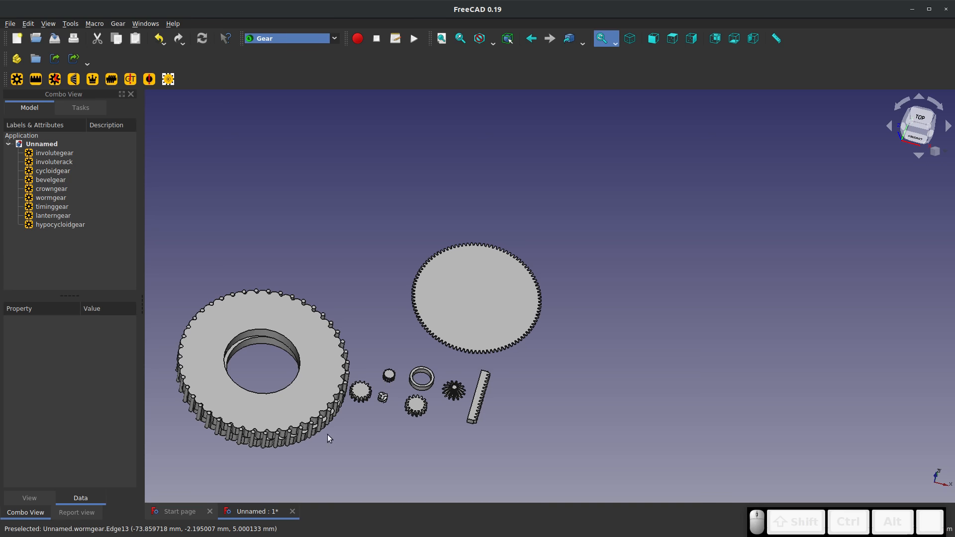
pyautogui.scroll(8, 415, 348)
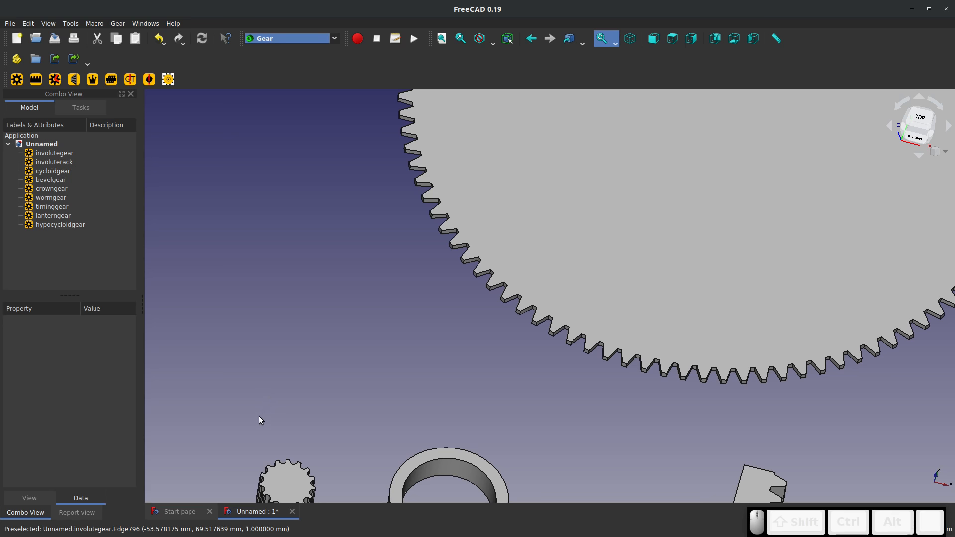
# Close the gear document without saving and create a new empty document
pyautogui.click(292, 512)
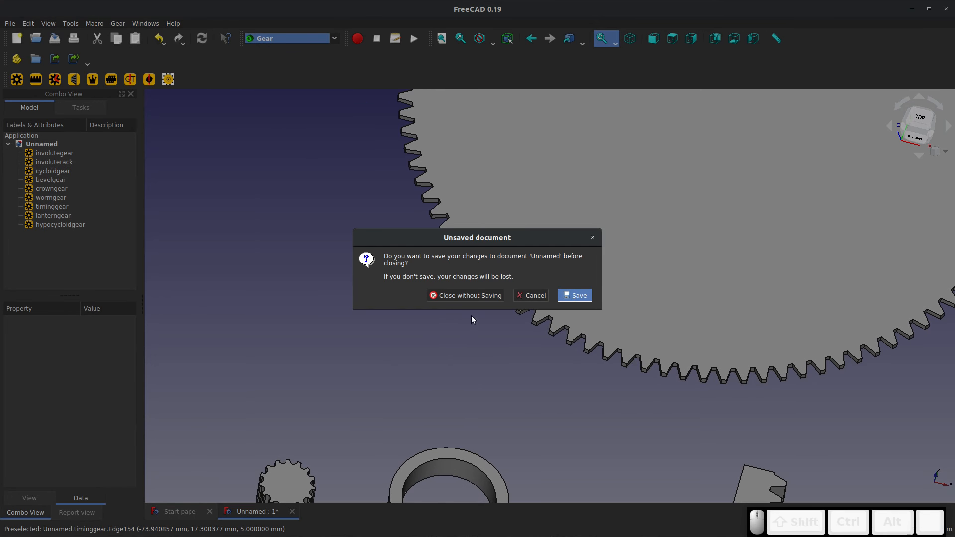
pyautogui.click(477, 297)
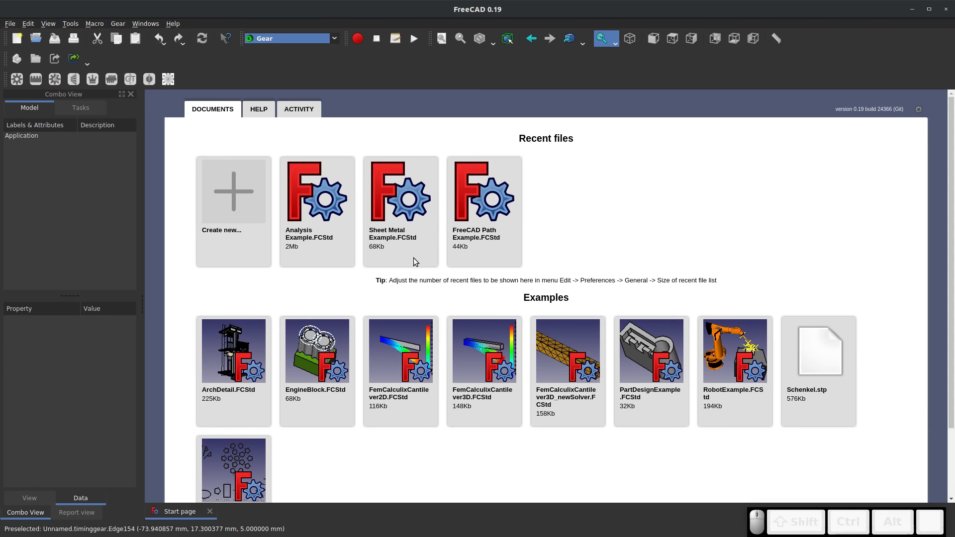
pyautogui.click(231, 191)
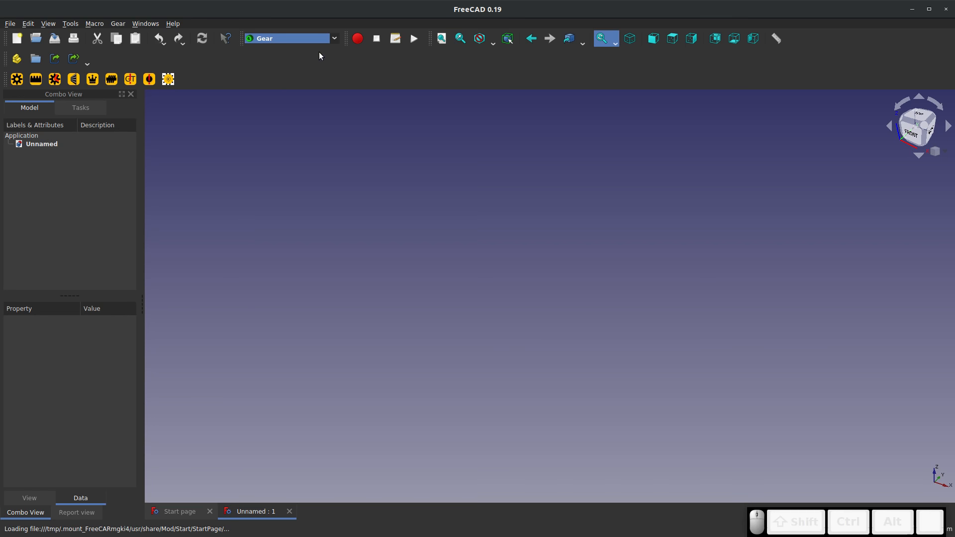
# Switch to the Fasteners workbench and add an ISO7380-1 button head screw, viewing it up close
pyautogui.click(329, 40)
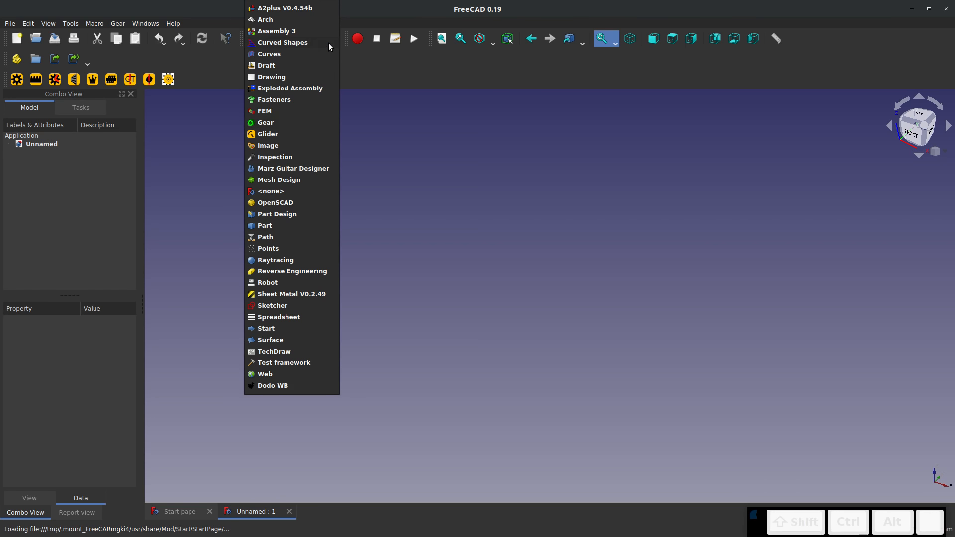
pyautogui.click(281, 122)
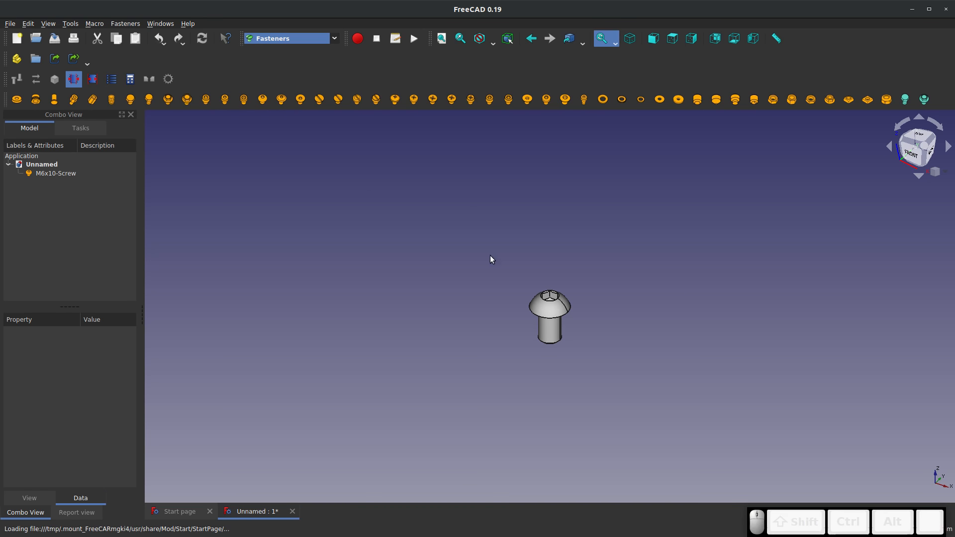
pyautogui.scroll(5, 562, 321)
pyautogui.moveTo(575, 341); pyautogui.dragTo(265, 208, button='middle')
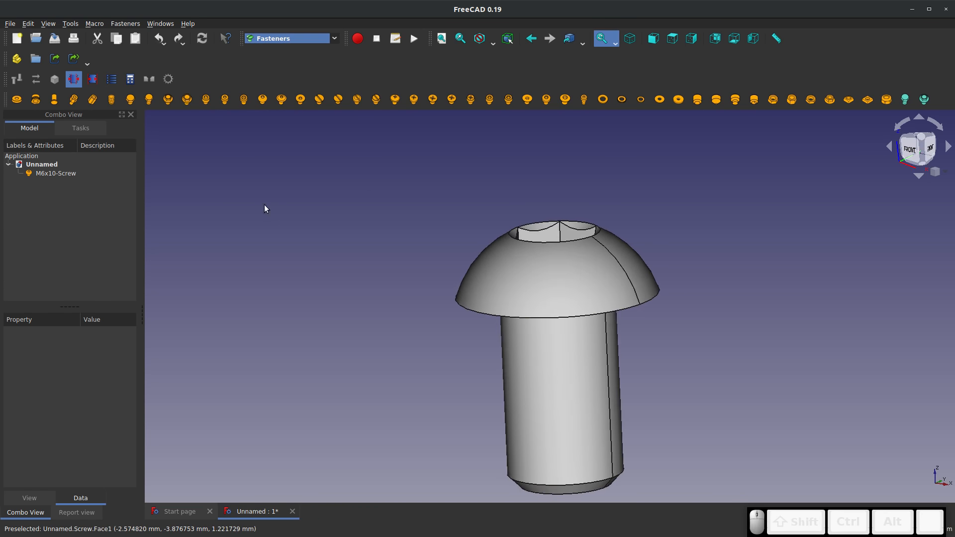
# Add an ISO14583 screw and move it 13 mm in the negative X direction, beside the button head screw
pyautogui.click(546, 99)
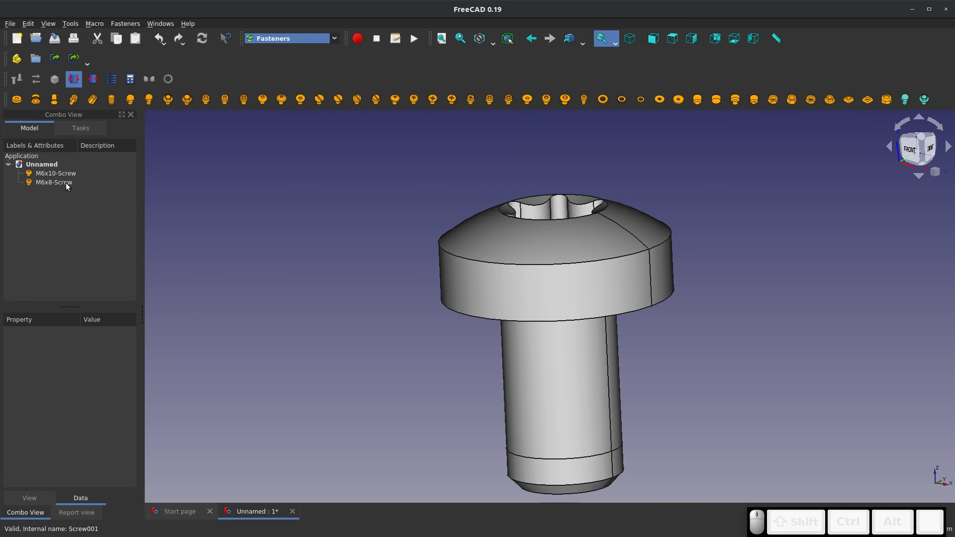
pyautogui.rightClick(80, 182)
pyautogui.click(122, 186)
pyautogui.moveTo(639, 315); pyautogui.dragTo(435, 290)
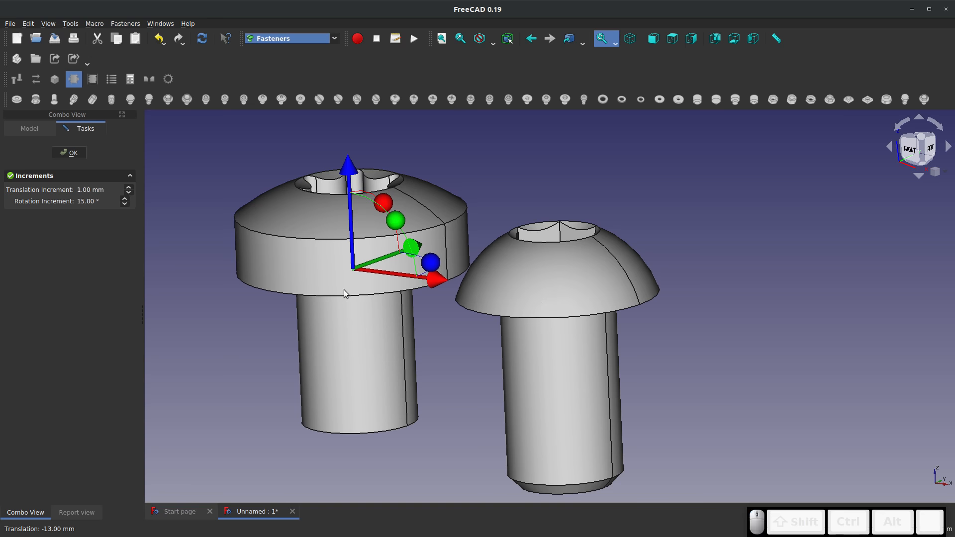
pyautogui.click(55, 156)
# Set the thread property of the ISO7380-1 button head screw to true and inspect its modelled thread
pyautogui.click(502, 295)
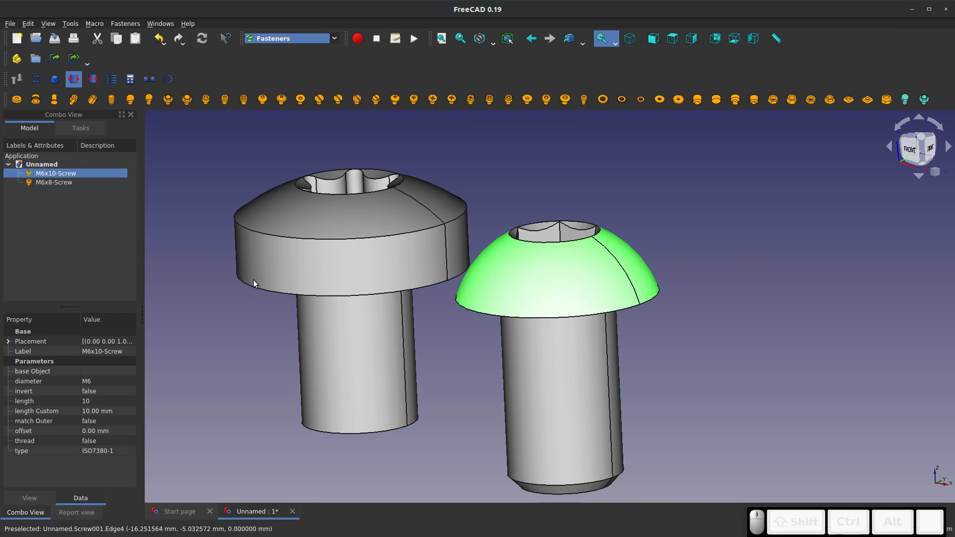
pyautogui.click(565, 396)
pyautogui.rightClick(56, 175)
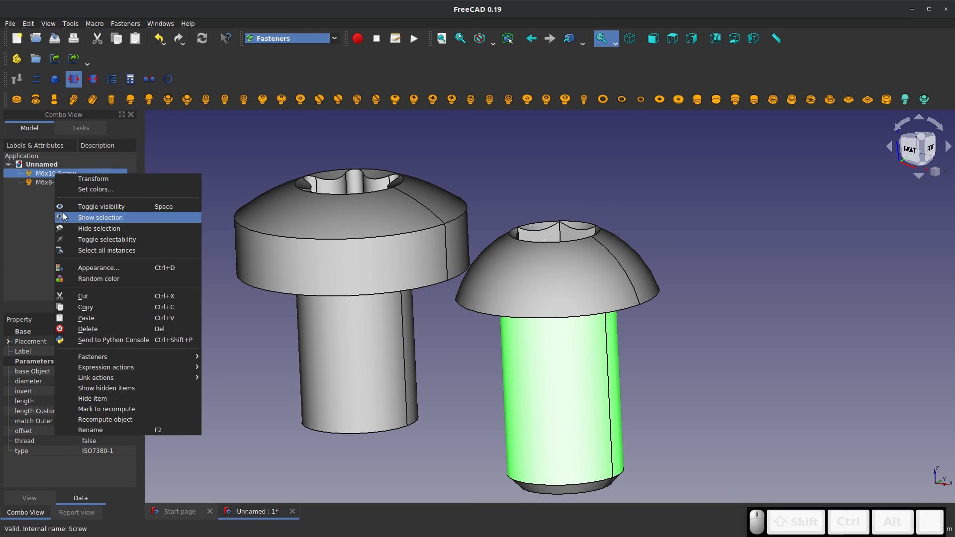
pyautogui.click(42, 244)
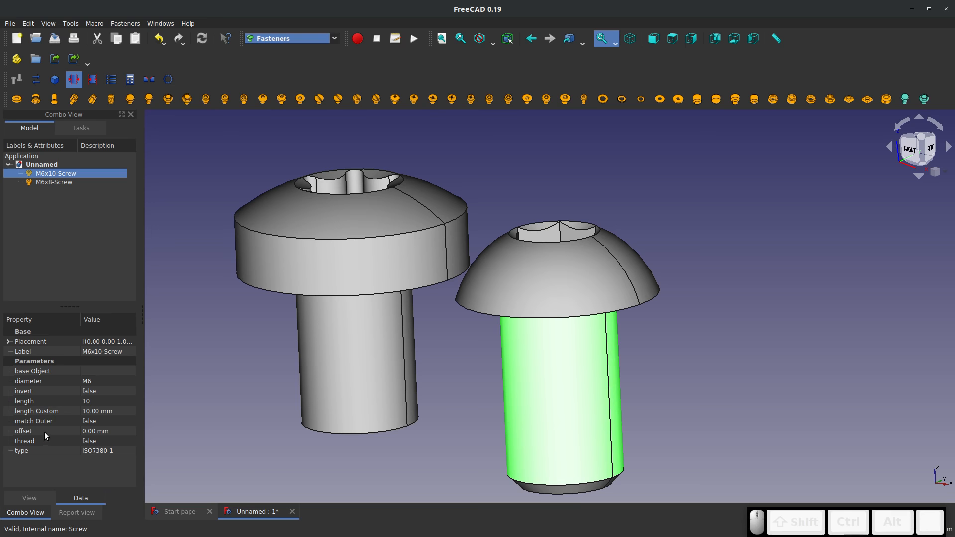
pyautogui.click(91, 442)
pyautogui.click(92, 441)
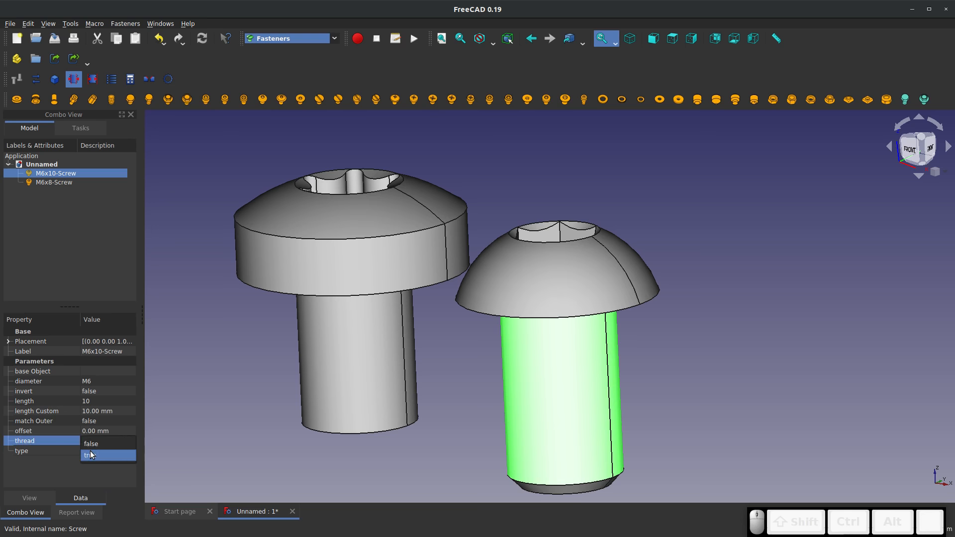
pyautogui.click(90, 452)
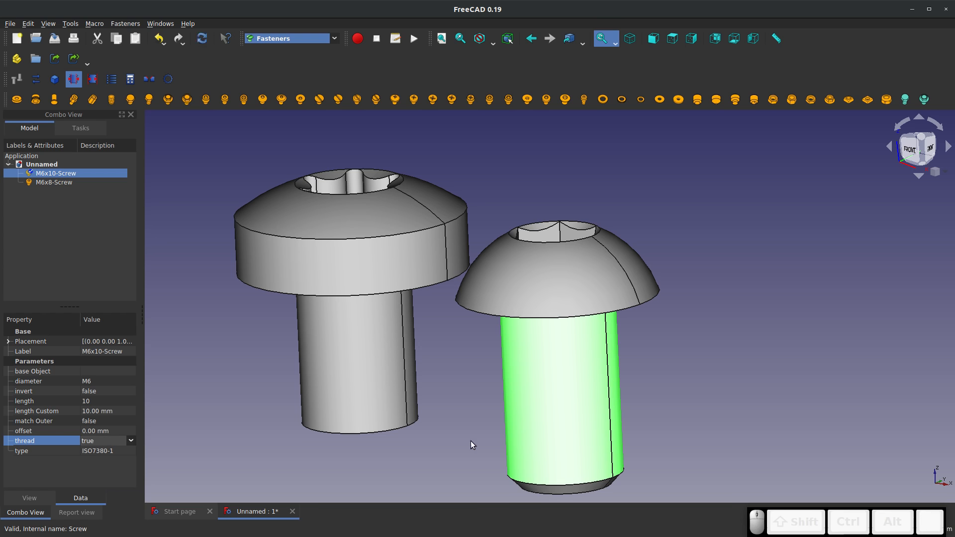
pyautogui.click(436, 452)
pyautogui.scroll(-2, 511, 404)
pyautogui.scroll(2, 532, 398)
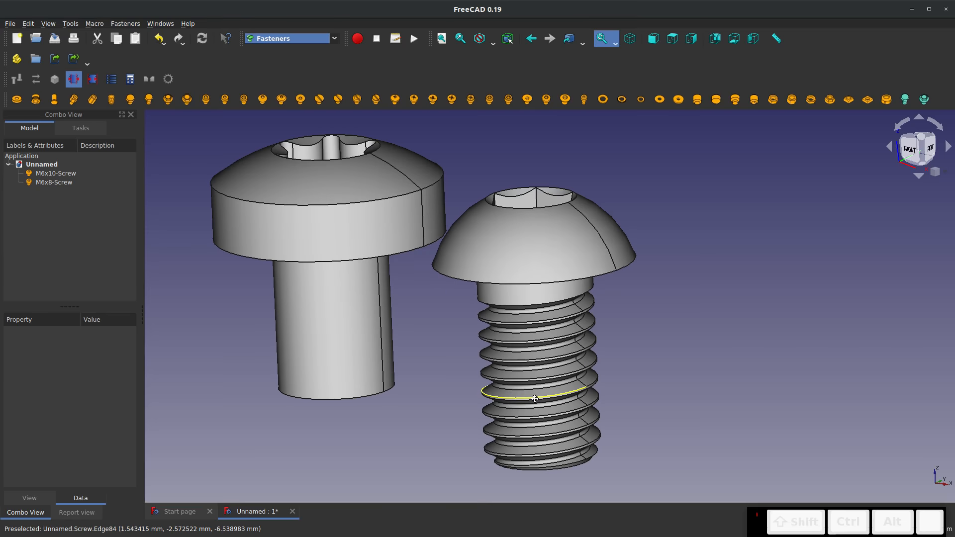
pyautogui.moveTo(533, 398); pyautogui.dragTo(503, 396, button='middle')
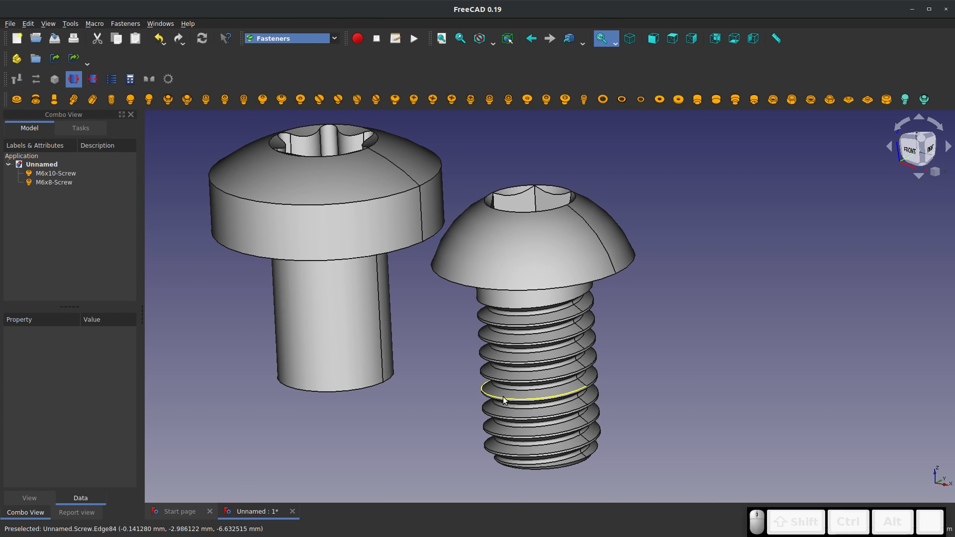
# Set the thread property of the ISO14583 screw to true and compare both threaded screws from the front
pyautogui.click(321, 338)
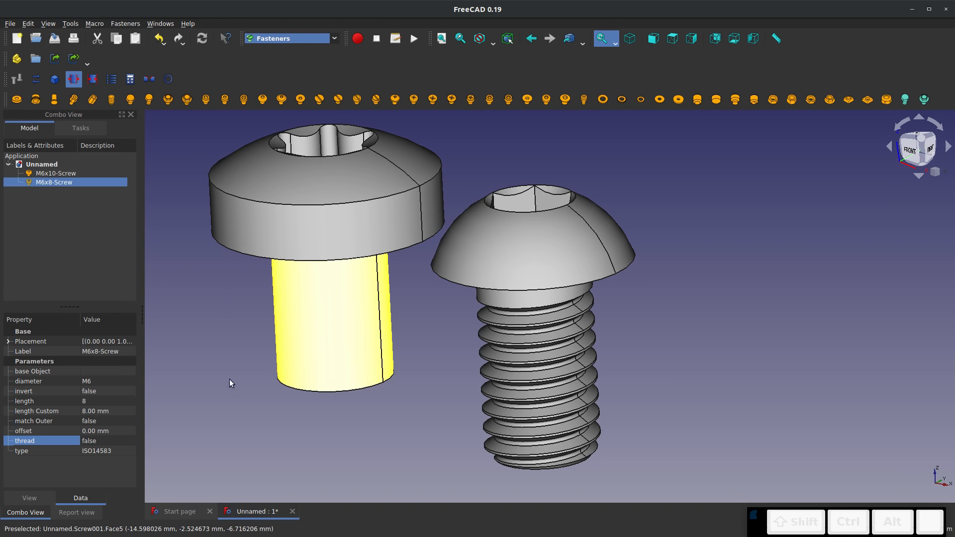
pyautogui.click(103, 443)
pyautogui.click(102, 452)
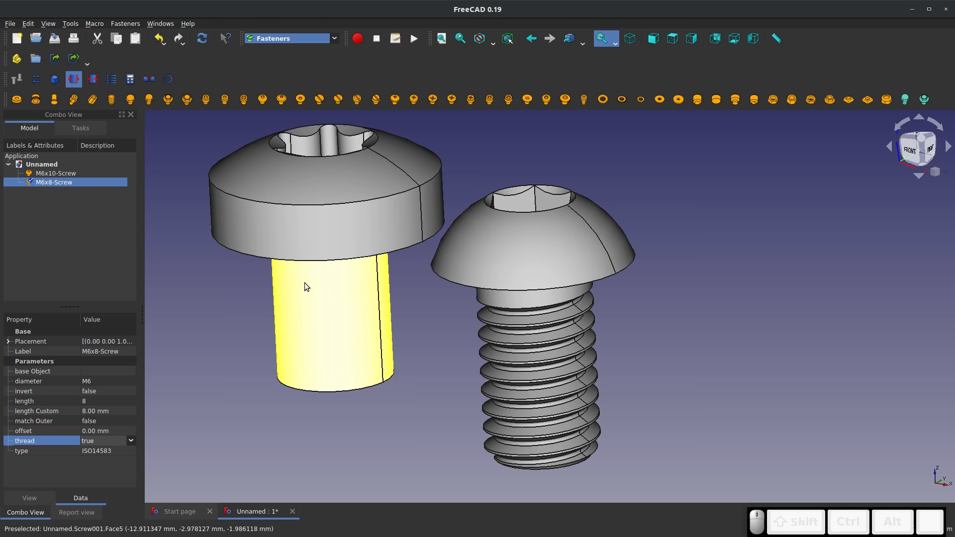
pyautogui.click(337, 437)
pyautogui.press('1')
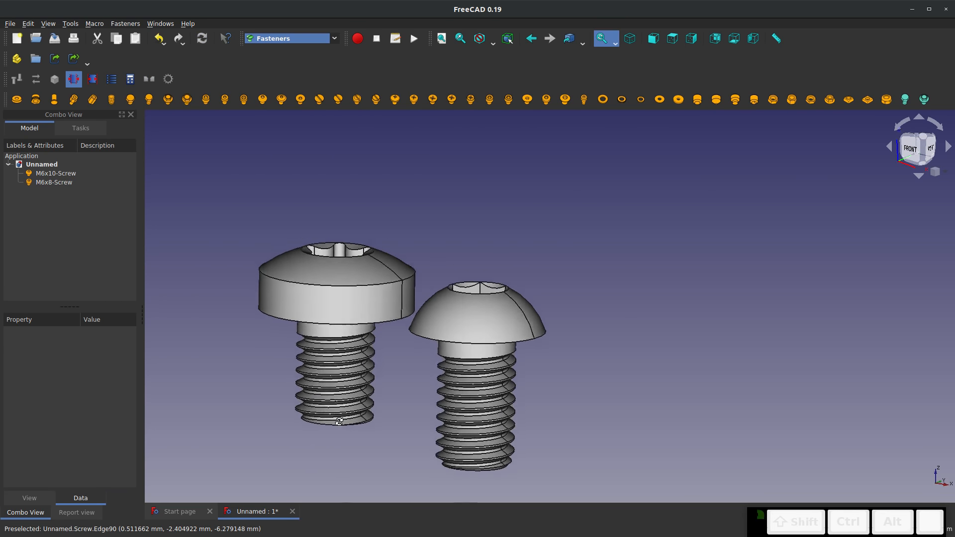
pyautogui.scroll(-5, 391, 405)
pyautogui.scroll(5, 389, 310)
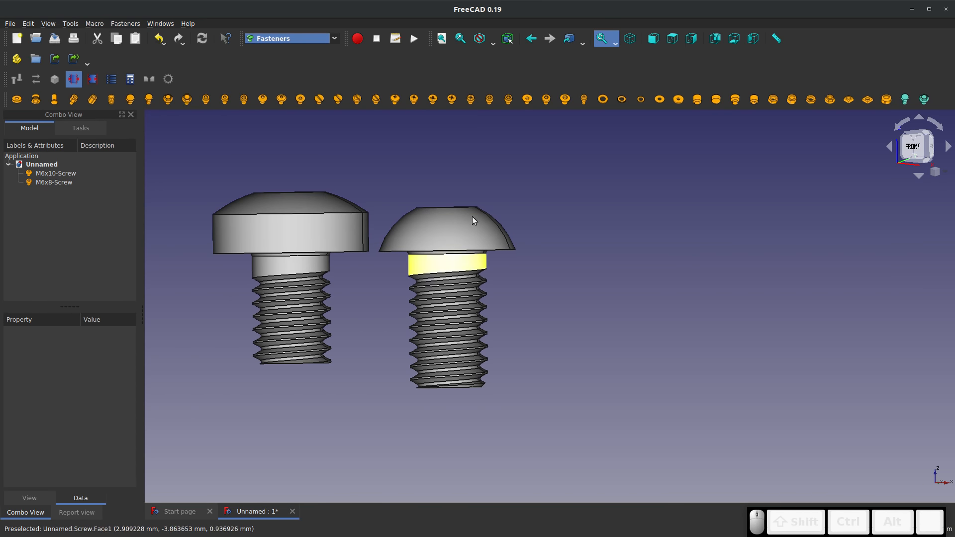
# Delete the ISO14583 screw from the document
pyautogui.rightClick(71, 182)
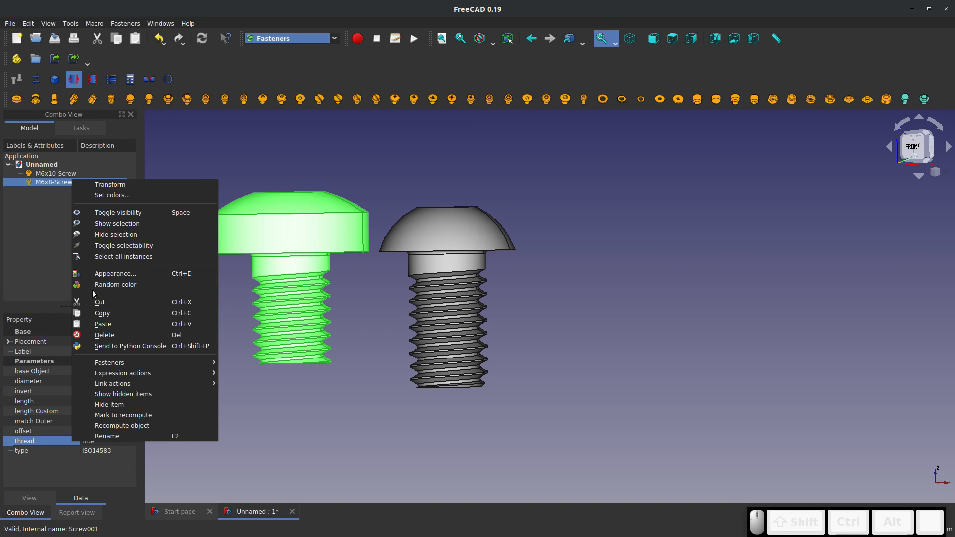
pyautogui.click(92, 332)
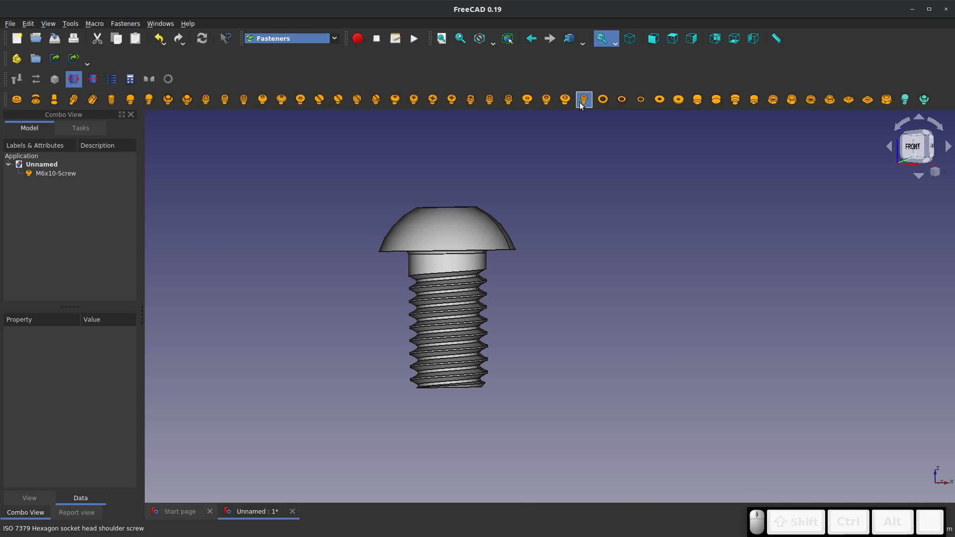
# Add an ISO 4026 hexagon socket set screw with flat point and move the button head screw clear of it along X
pyautogui.click(696, 102)
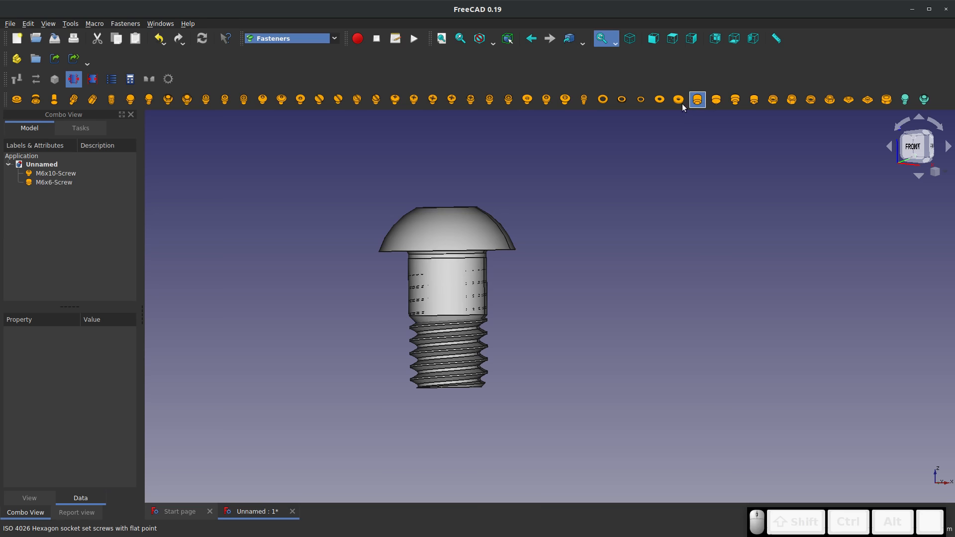
pyautogui.click(388, 217)
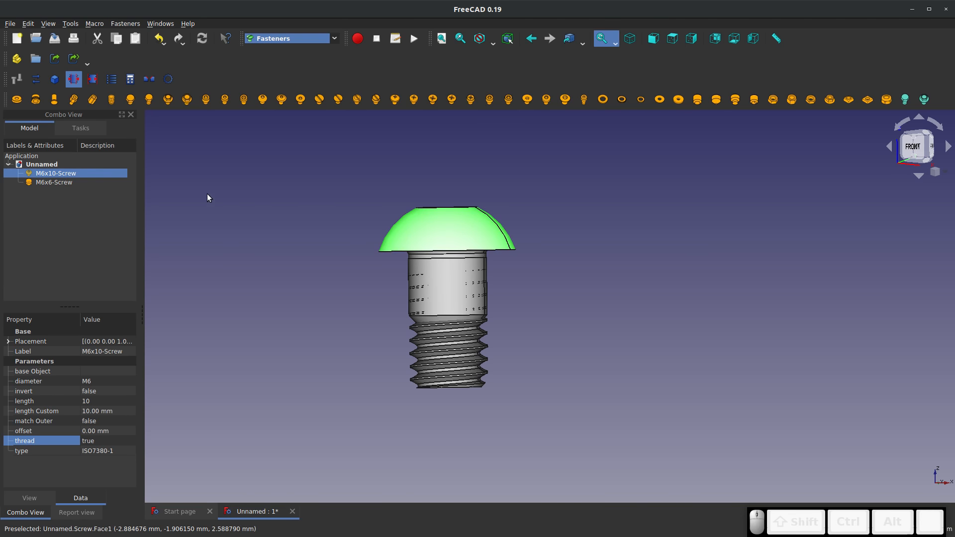
pyautogui.rightClick(56, 173)
pyautogui.click(80, 175)
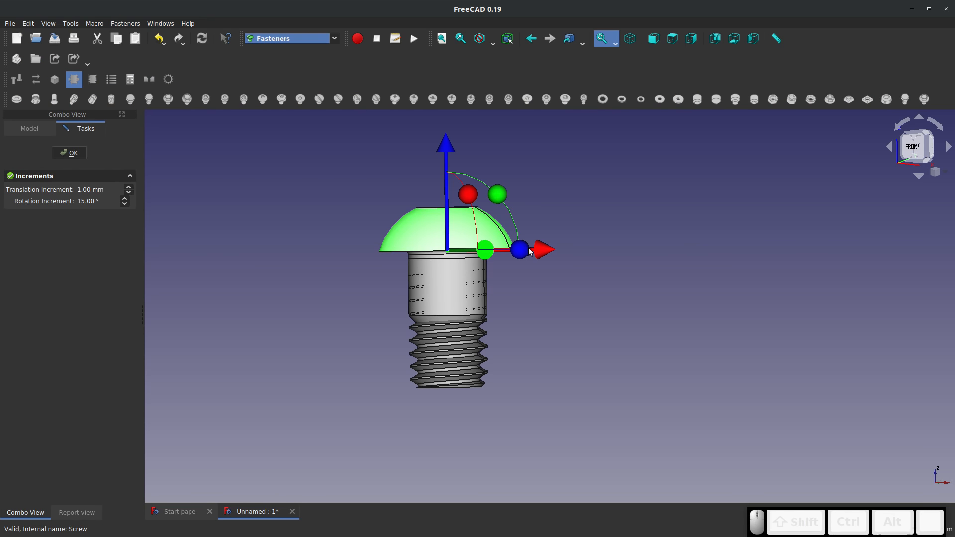
pyautogui.moveTo(542, 249); pyautogui.dragTo(652, 252)
pyautogui.moveTo(499, 315); pyautogui.dragTo(550, 351, button='right')
pyautogui.click(423, 263)
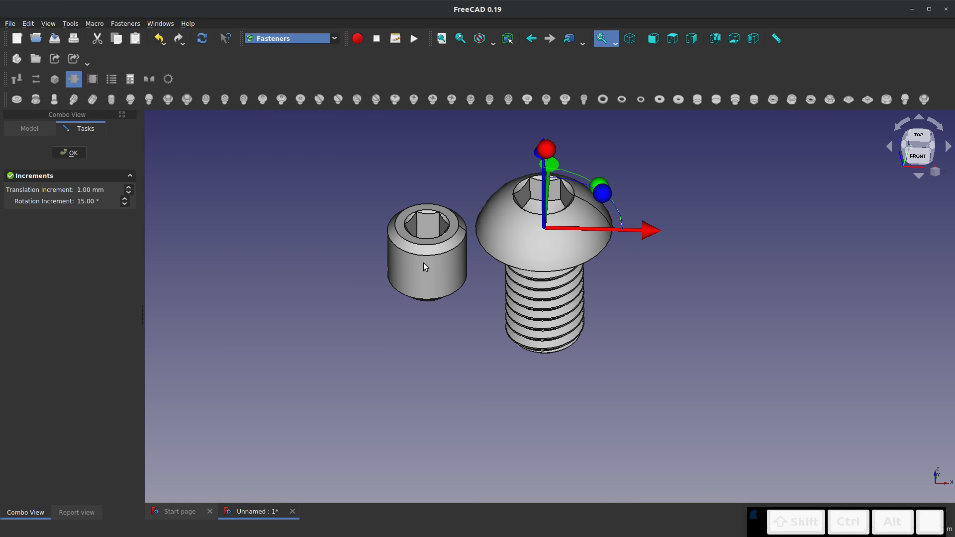
pyautogui.click(80, 154)
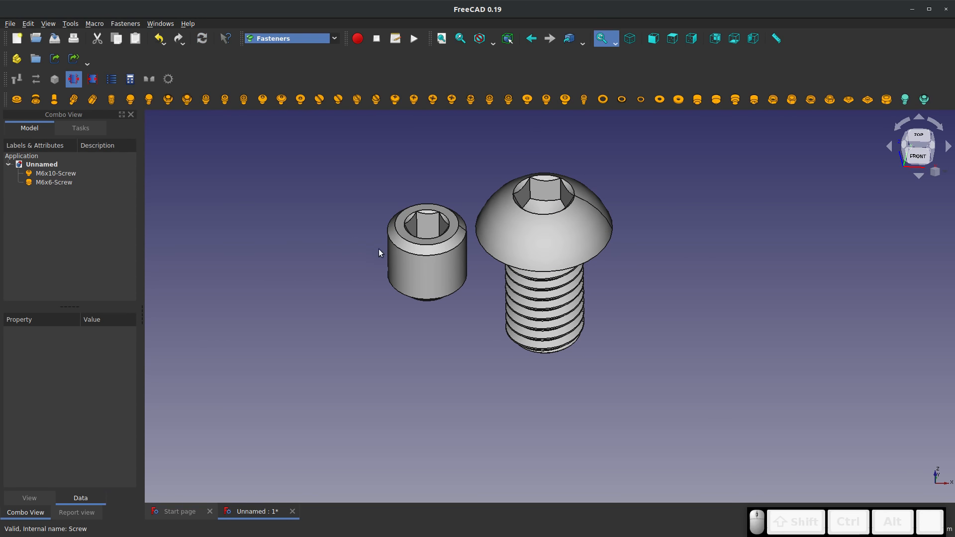
# Set the thread property of the ISO 4026 set screw to true
pyautogui.click(405, 263)
pyautogui.click(95, 441)
pyautogui.click(96, 442)
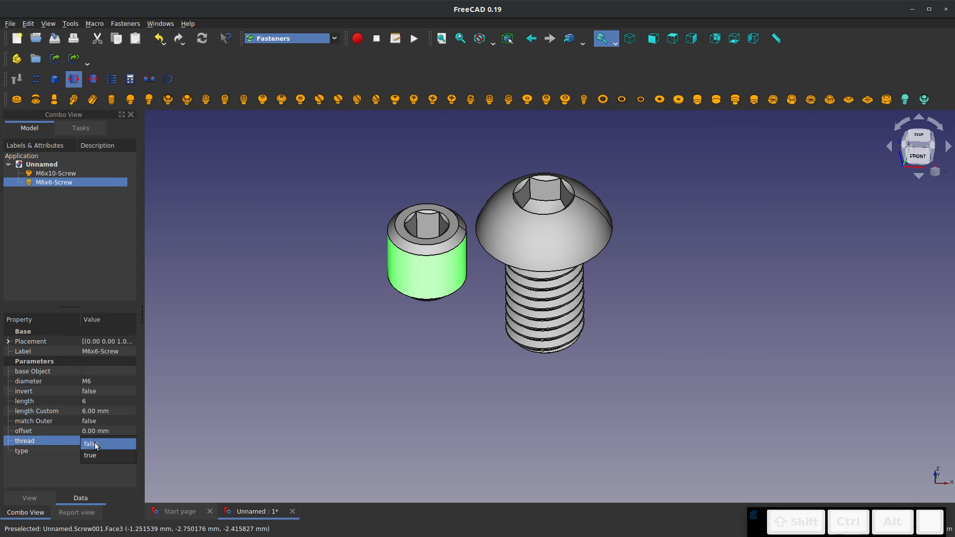
pyautogui.click(98, 453)
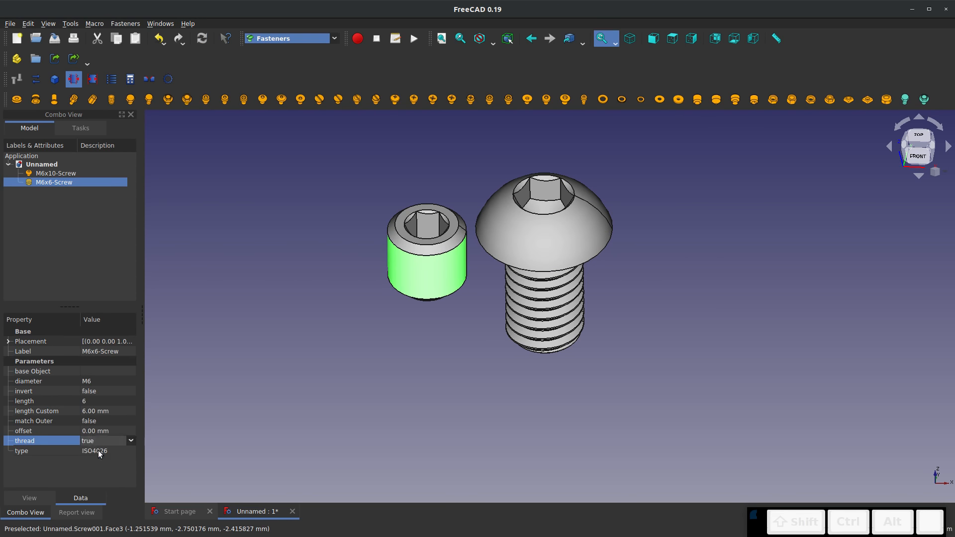
# Deselect the set screw and close the document with the two threaded screws, discarding its changes
pyautogui.click(264, 388)
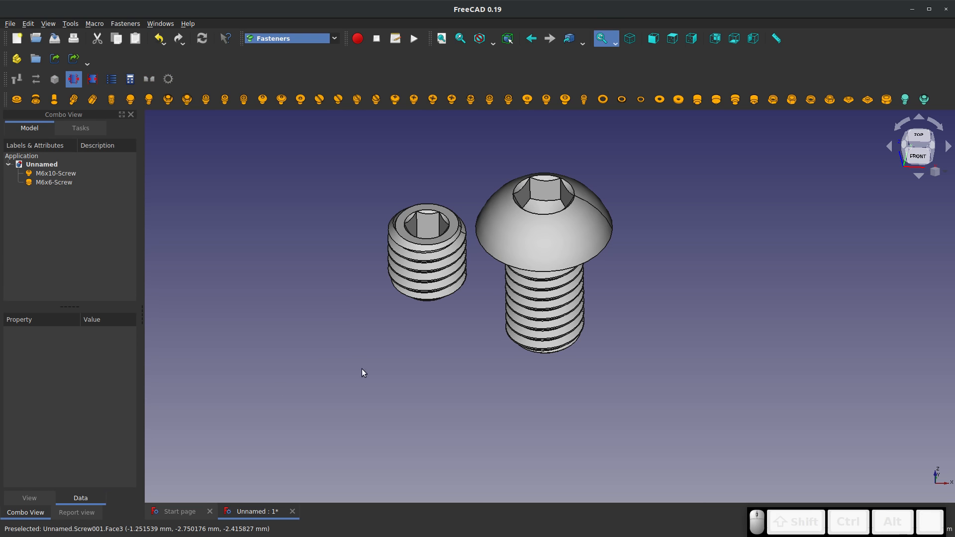
pyautogui.rightClick(407, 305)
pyautogui.click(347, 327)
pyautogui.moveTo(347, 327); pyautogui.dragTo(407, 335, button='middle')
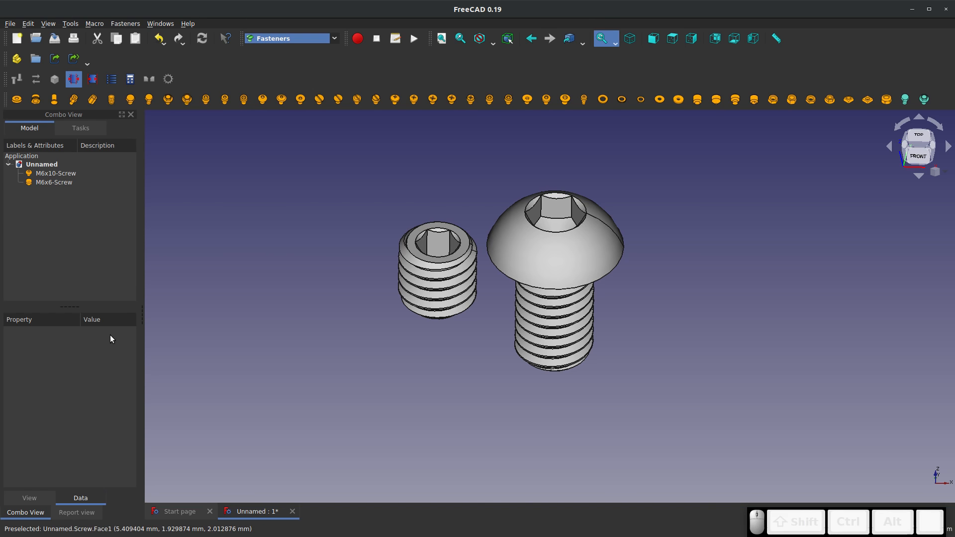
pyautogui.click(292, 512)
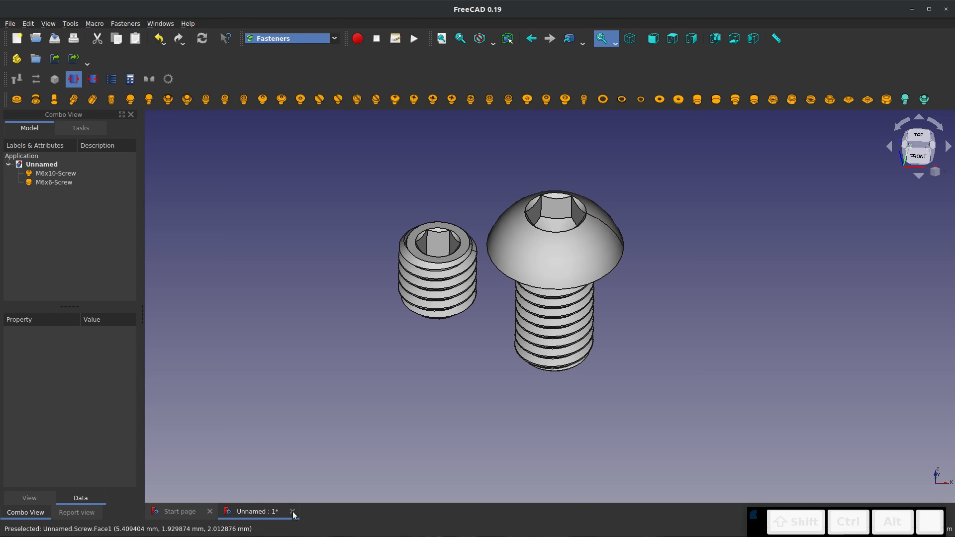
pyautogui.click(467, 295)
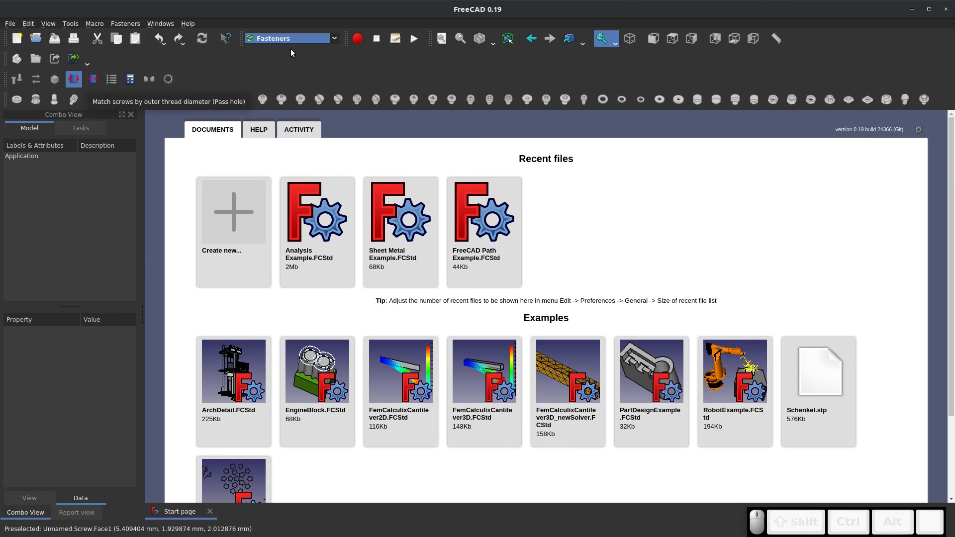
# Create a new document in the Part Design workbench and start a sketch on the XY plane
pyautogui.click(333, 38)
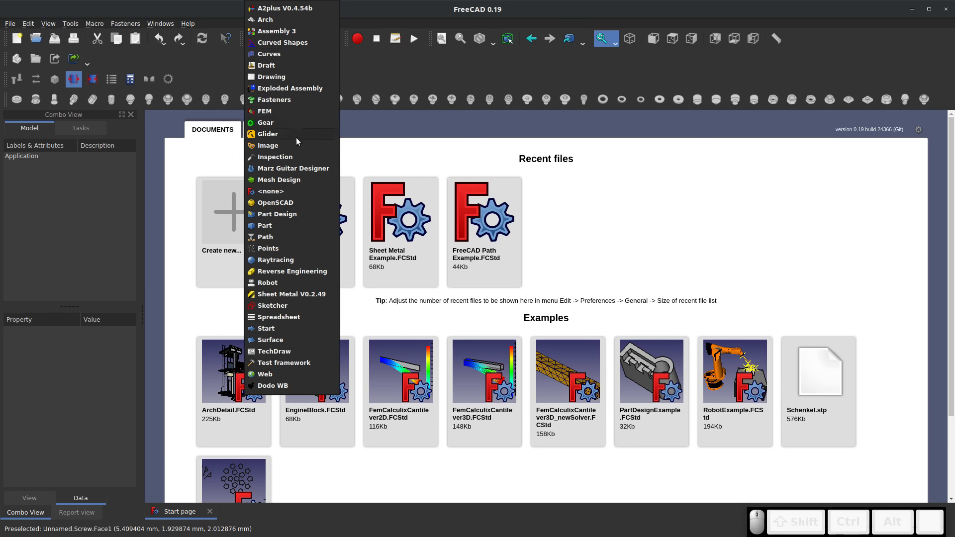
pyautogui.click(277, 214)
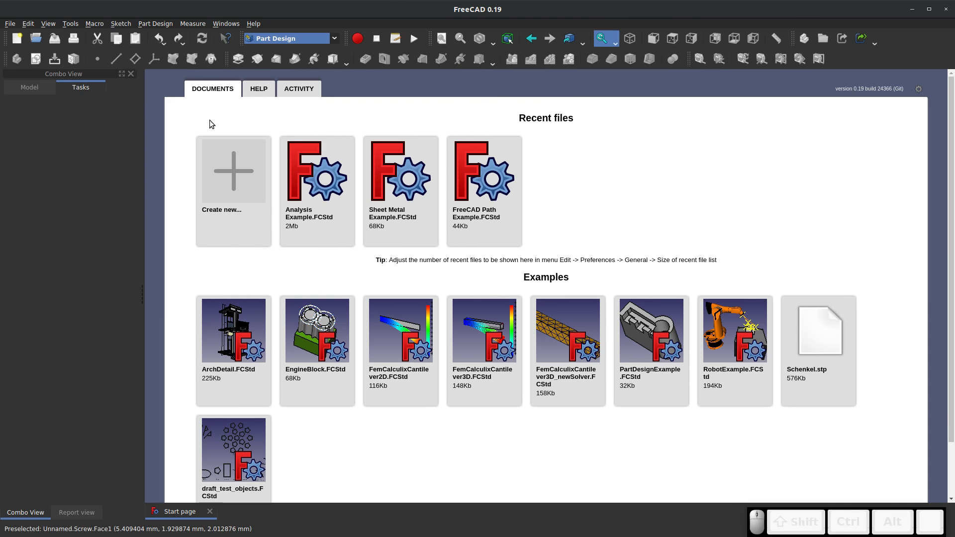
pyautogui.click(16, 38)
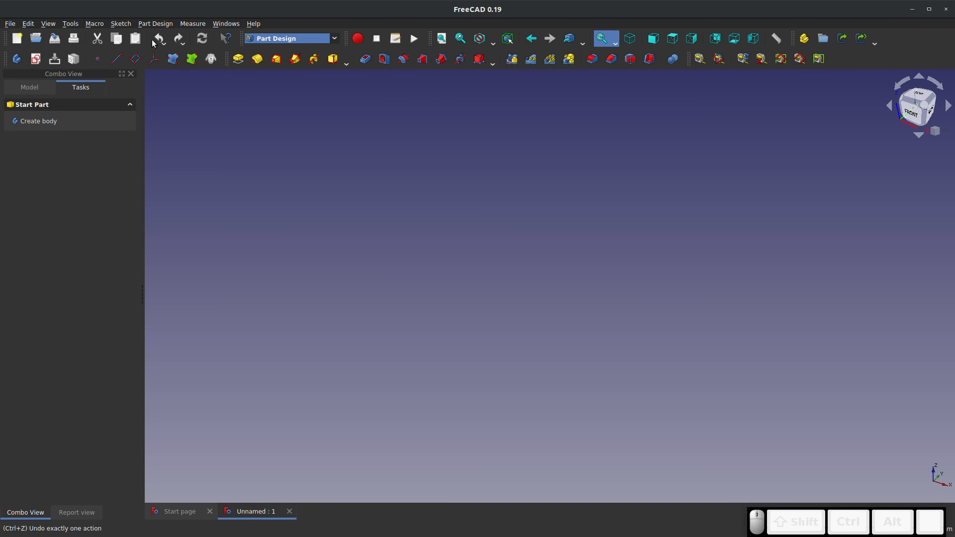
pyautogui.click(35, 58)
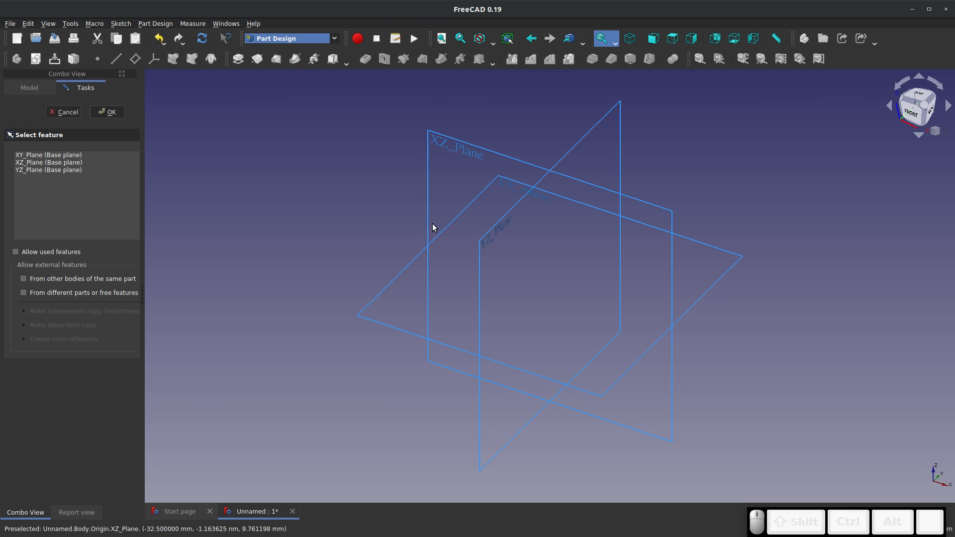
pyautogui.click(440, 237)
pyautogui.click(107, 112)
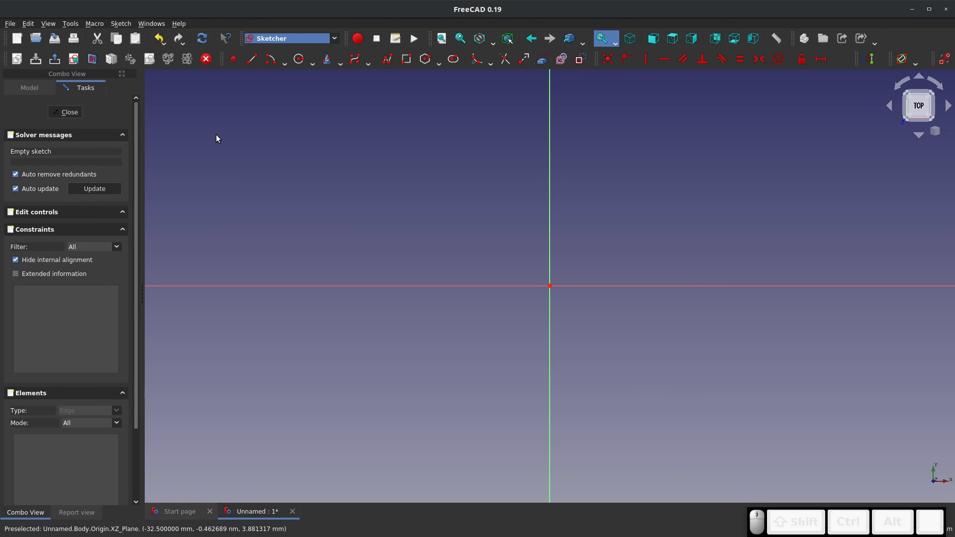
# Sketch a horizontal slot from the origin along the X axis, about 86 mm between arc centres with about 21 mm radius
pyautogui.click(453, 59)
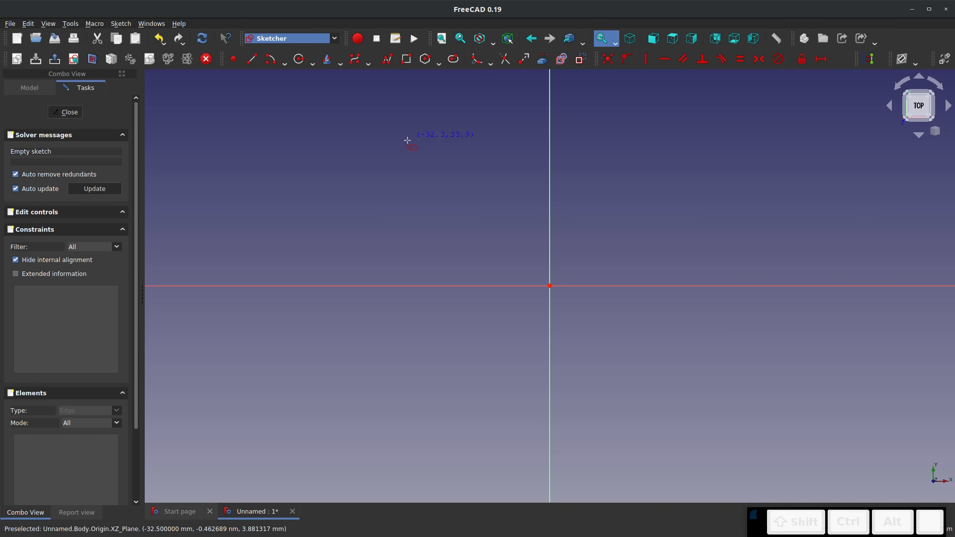
pyautogui.click(549, 285)
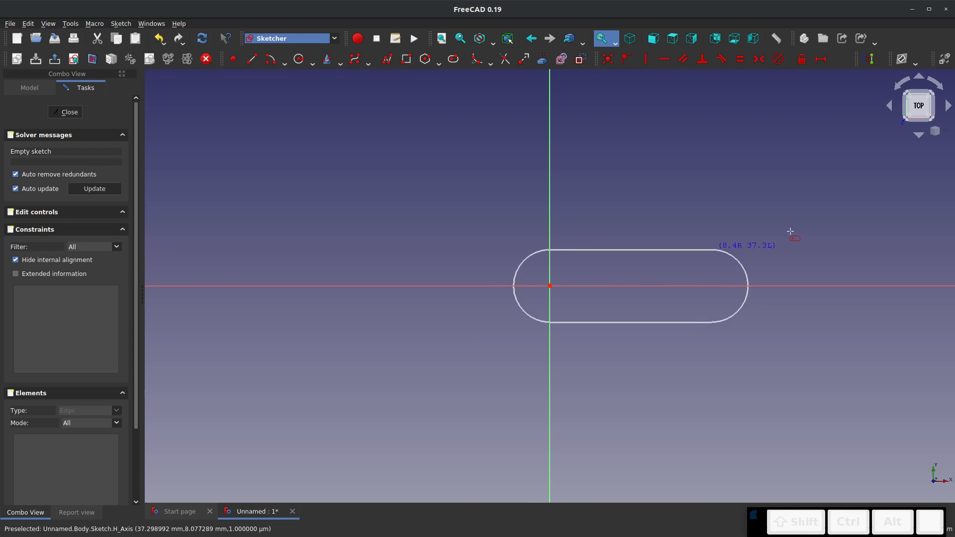
pyautogui.click(928, 198)
pyautogui.scroll(-3, 398, 242)
pyautogui.scroll(4, 594, 251)
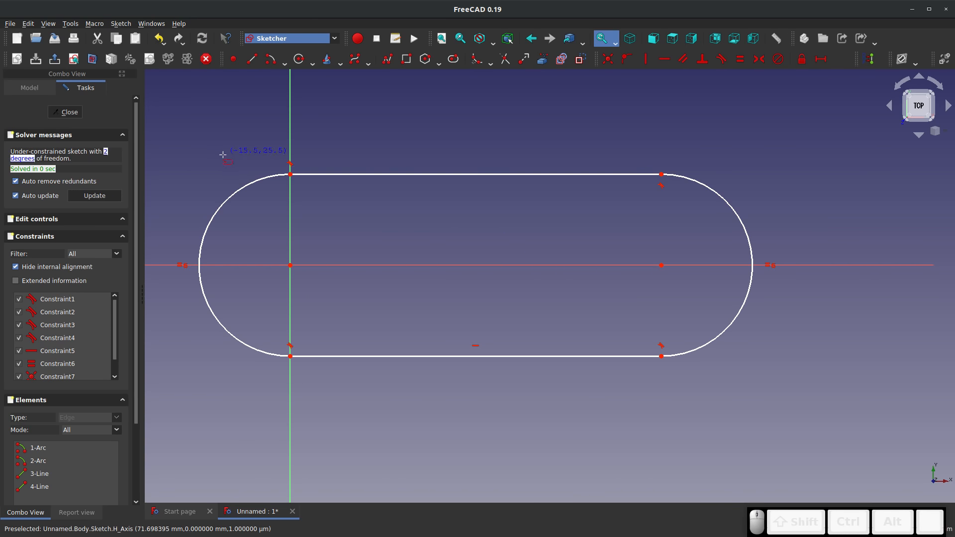
# Constrain the slot's end arc radius to 25 mm and the horizontal distance between its arc centres to 100 mm
pyautogui.click(257, 182)
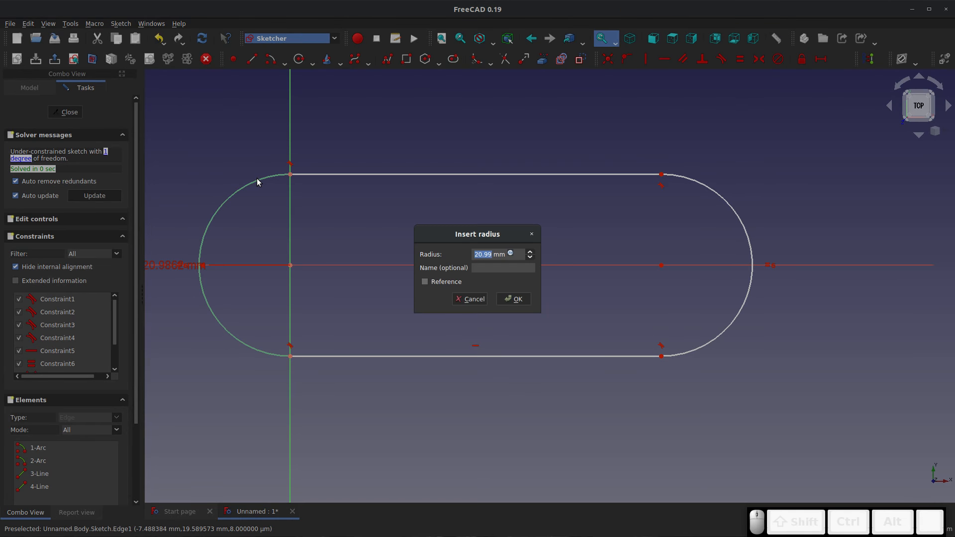
pyautogui.write('25')
pyautogui.press('Return')
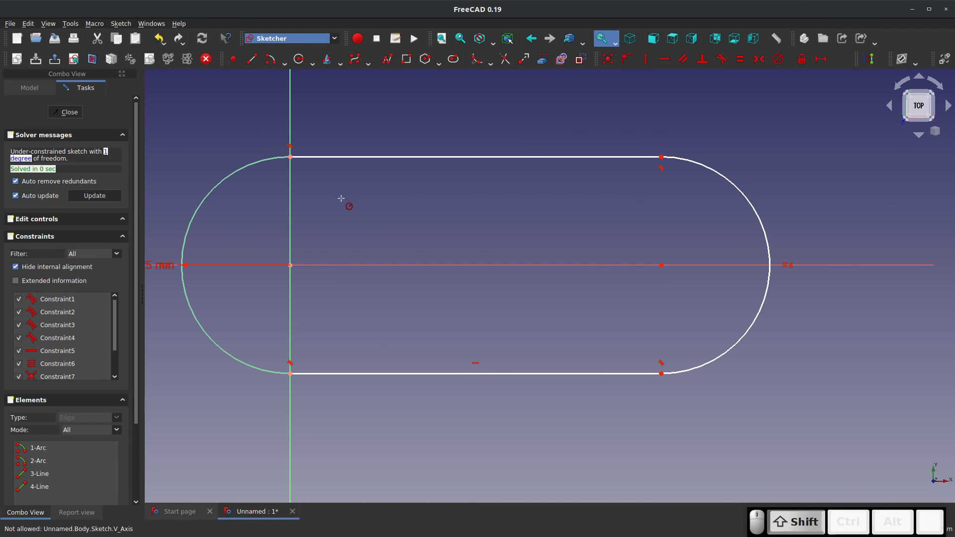
pyautogui.hotkey('shift', 'h')
pyautogui.click(290, 265)
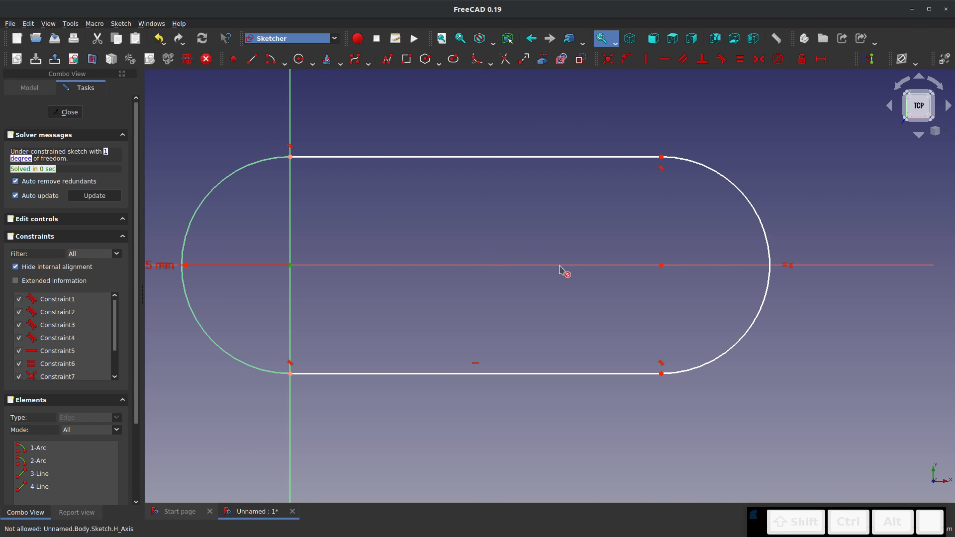
pyautogui.click(661, 265)
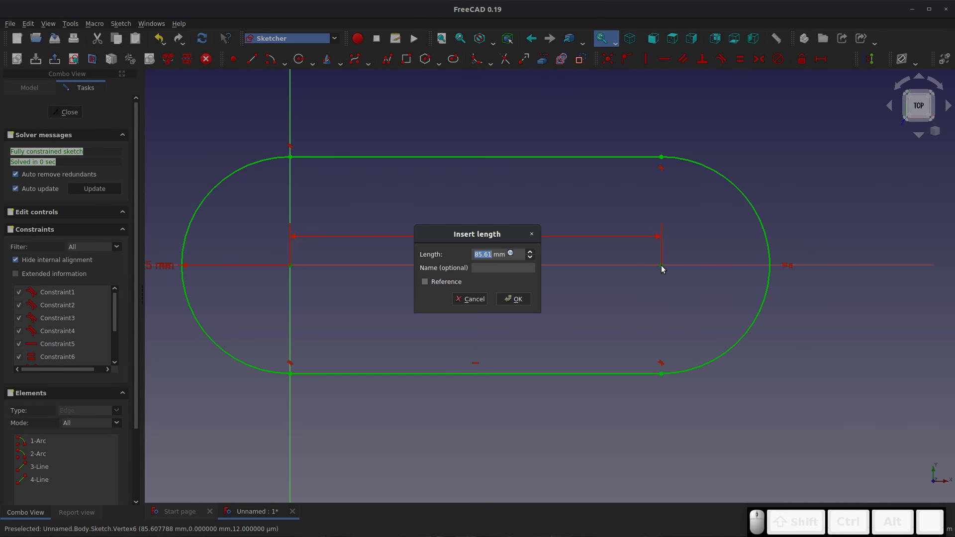
pyautogui.write('100')
pyautogui.press('Return')
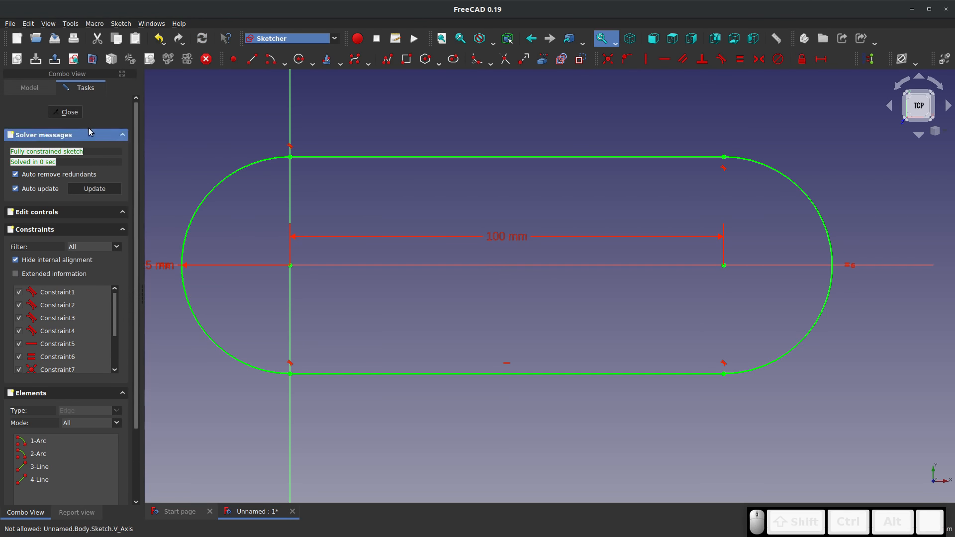
# Close the slot sketch and pad it upward into a tall solid
pyautogui.click(65, 112)
pyautogui.click(229, 59)
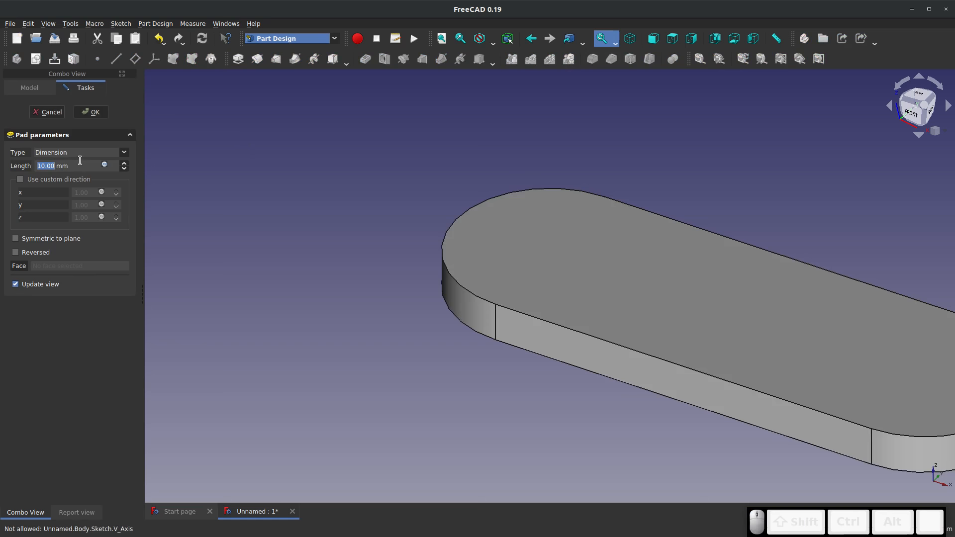
pyautogui.write('00')
pyautogui.press('Return')
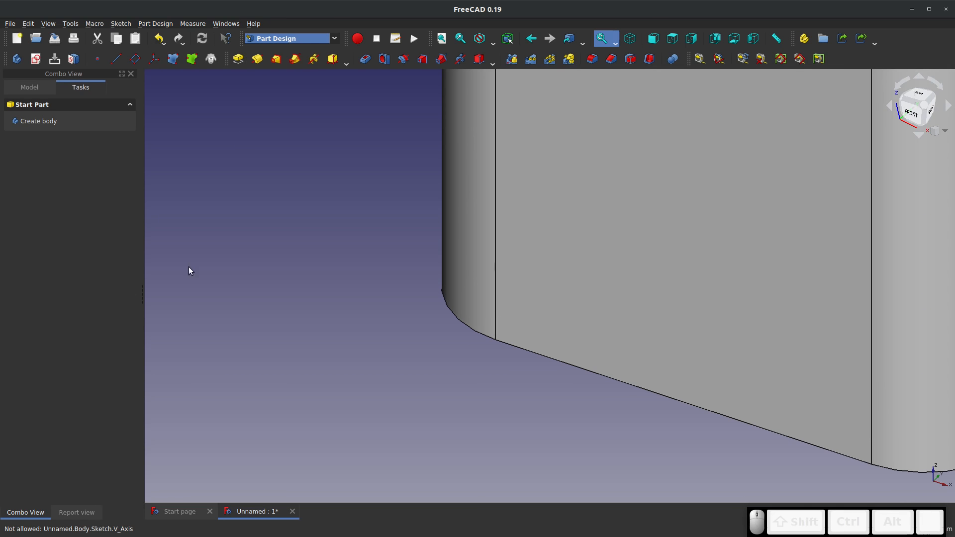
# Apply the Thickness operation to the top face of the padded slot to hollow it into an open container
pyautogui.scroll(-5, 321, 291)
pyautogui.scroll(4, 353, 244)
pyautogui.click(353, 247)
pyautogui.click(407, 185)
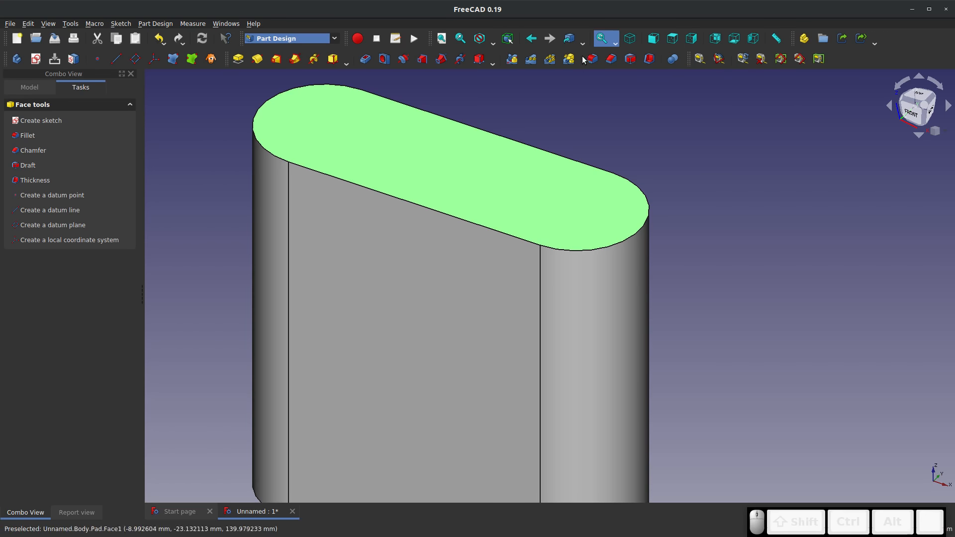
pyautogui.click(649, 59)
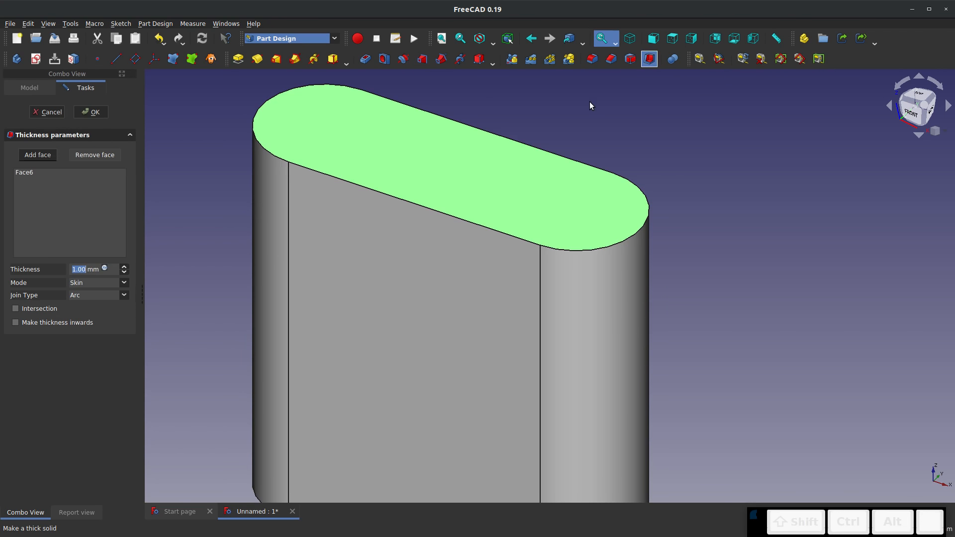
pyautogui.moveTo(475, 191); pyautogui.dragTo(477, 248, button='right')
pyautogui.click(70, 268)
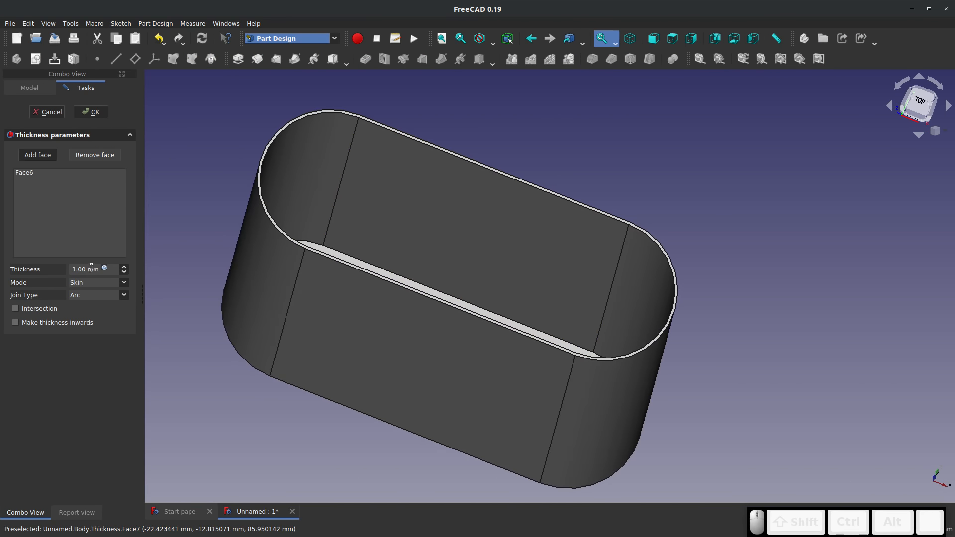
# Set the container's wall thickness to 5 mm and accept the operation
pyautogui.moveTo(98, 269); pyautogui.dragTo(25, 270)
pyautogui.press('Delete')
pyautogui.press('Delete')
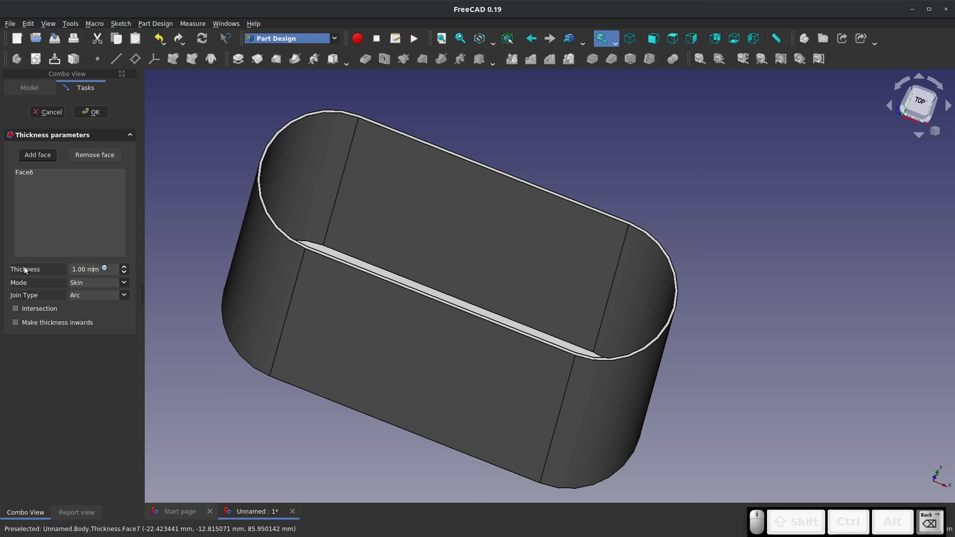
pyautogui.press('Left')
pyautogui.press('Left')
pyautogui.press('Left')
pyautogui.press('Left')
pyautogui.press('Left')
pyautogui.press('Left')
pyautogui.write('5')
pyautogui.press('Return')
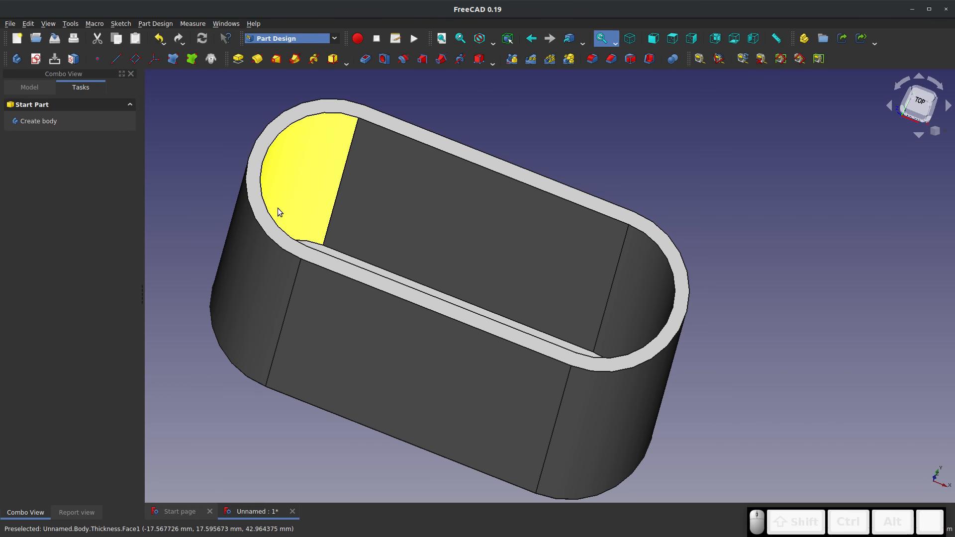
pyautogui.moveTo(447, 326); pyautogui.dragTo(407, 342, button='middle')
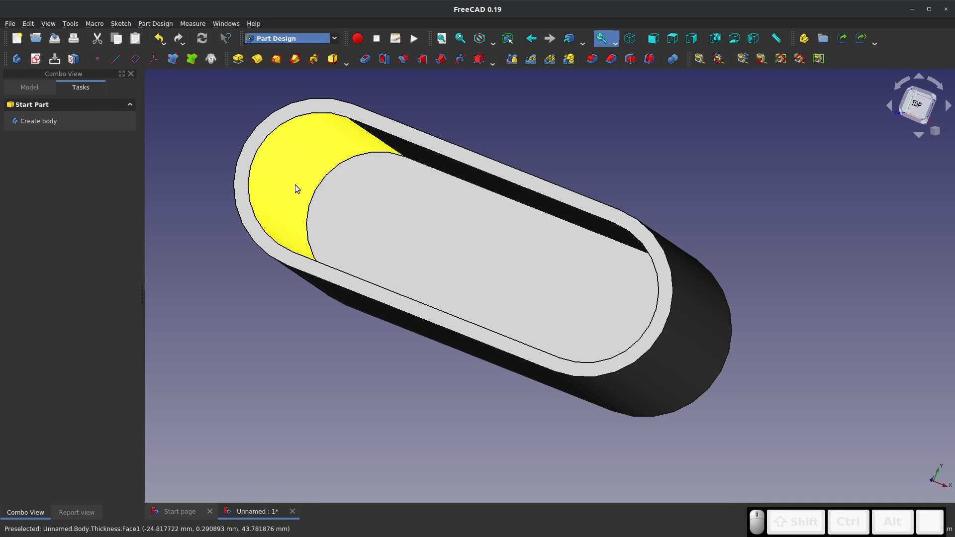
pyautogui.moveTo(296, 188); pyautogui.dragTo(568, 213, button='middle')
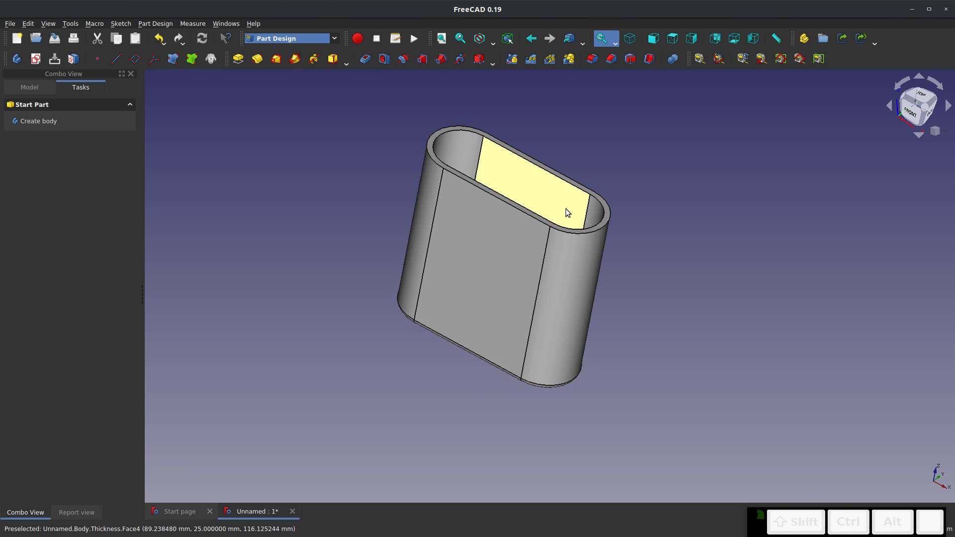
pyautogui.scroll(5, 567, 213)
# Switch to the TechDraw workbench and insert a default drawing page
pyautogui.click(332, 38)
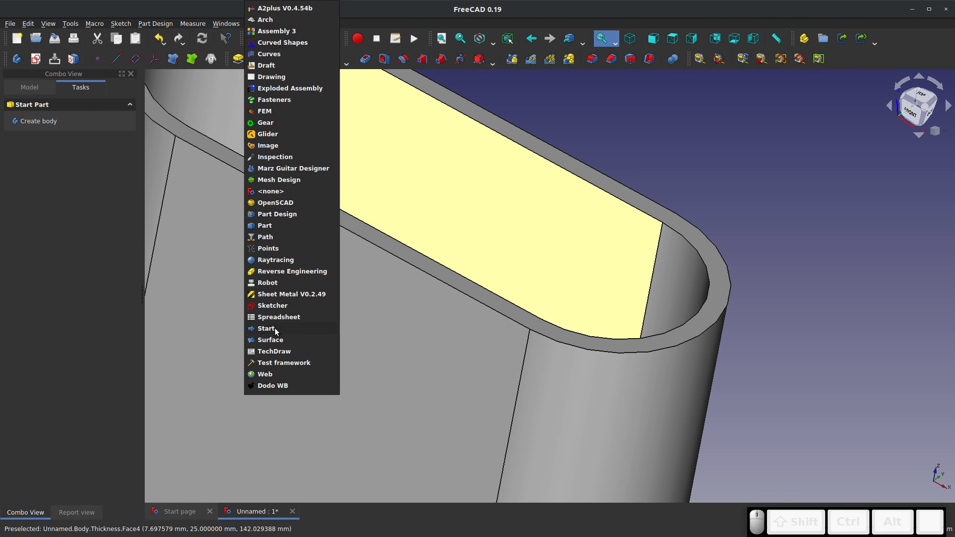
pyautogui.click(276, 352)
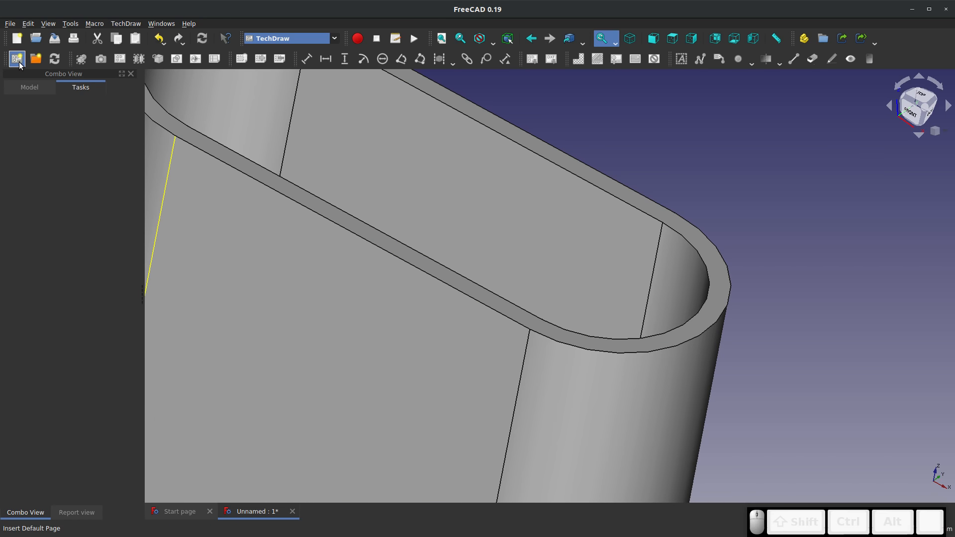
pyautogui.click(19, 62)
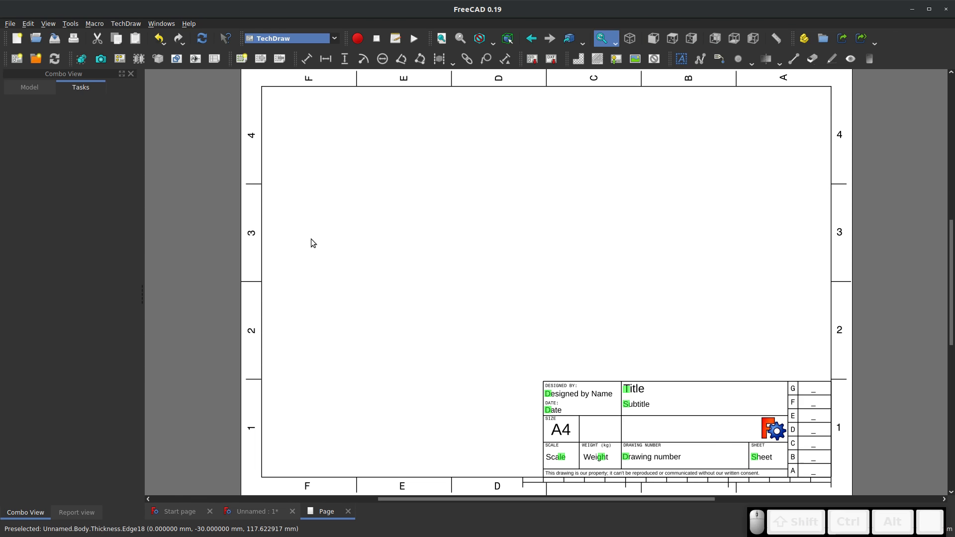
# Select the drawing page's template in the model tree and widen the property area to show its full file path
pyautogui.click(30, 88)
pyautogui.click(40, 132)
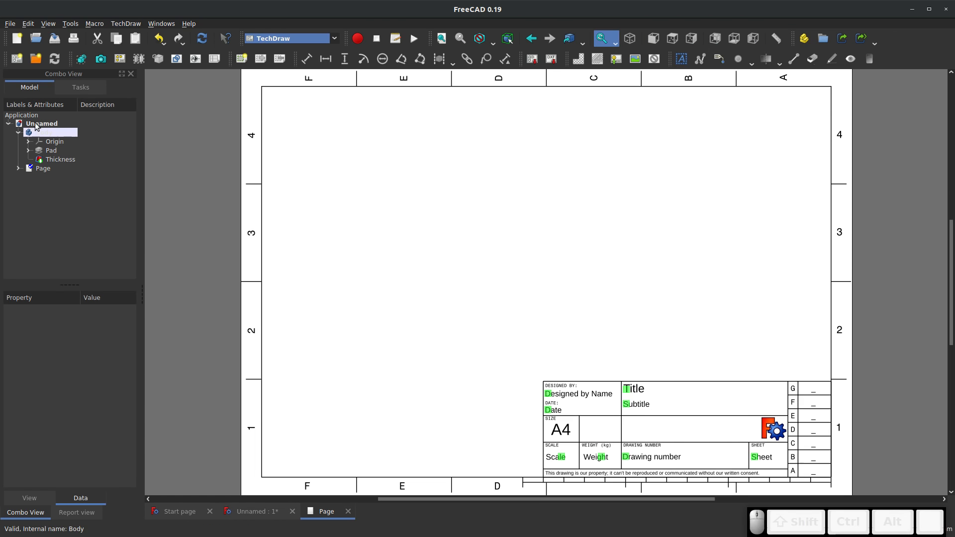
pyautogui.click(39, 169)
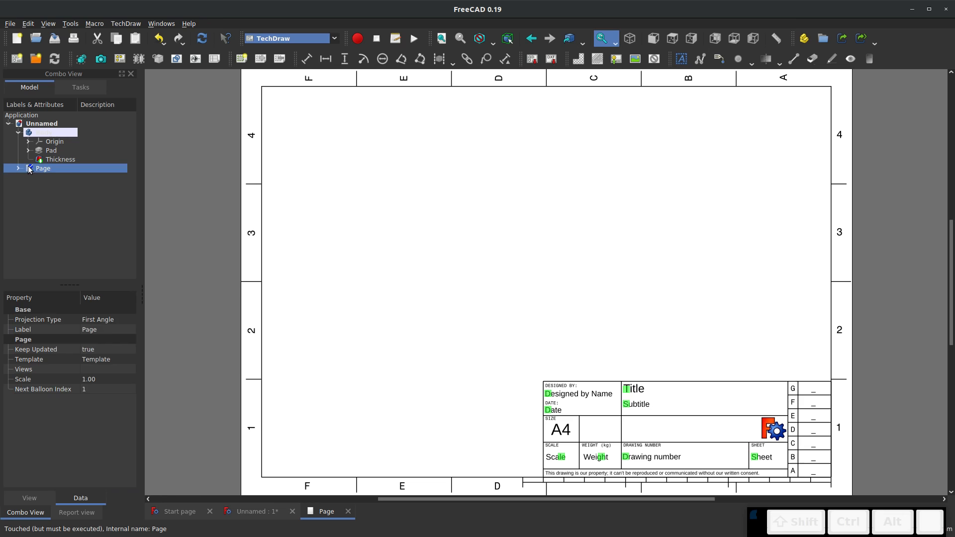
pyautogui.click(17, 168)
pyautogui.click(57, 178)
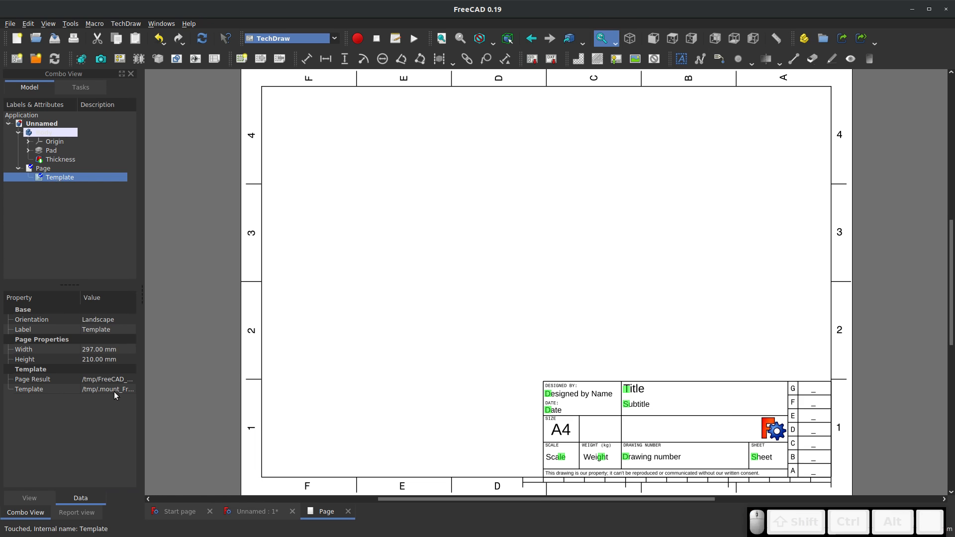
pyautogui.moveTo(142, 389); pyautogui.dragTo(445, 389)
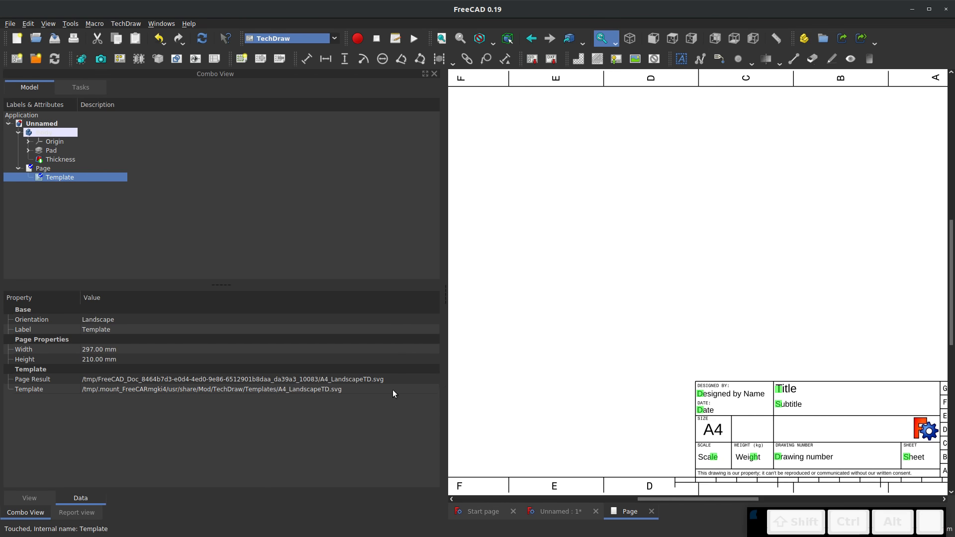
# Replace the drawing page's template with Arch_E3_Landscape.svg and narrow the side panel to give the page more room
pyautogui.click(98, 389)
pyautogui.hotkey('ctrl', 'a')
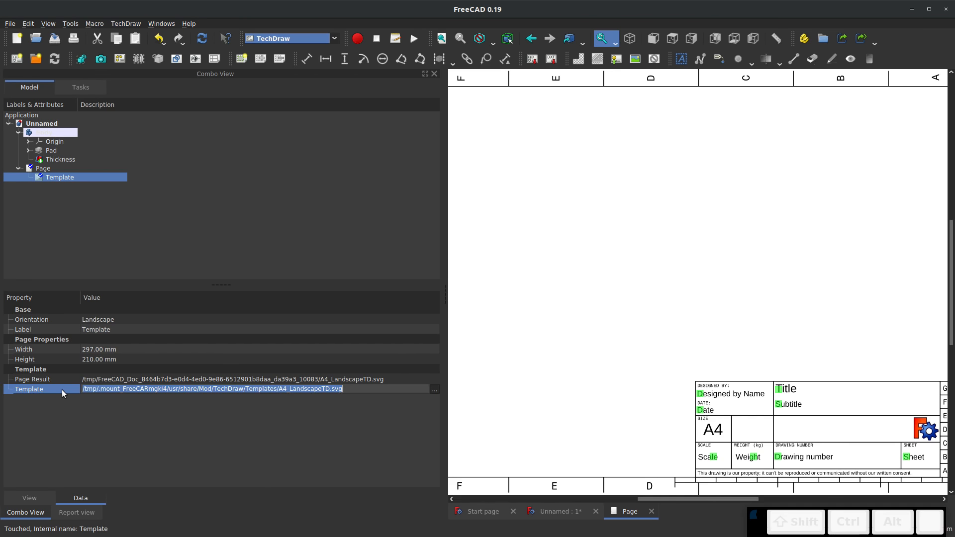
pyautogui.click(434, 390)
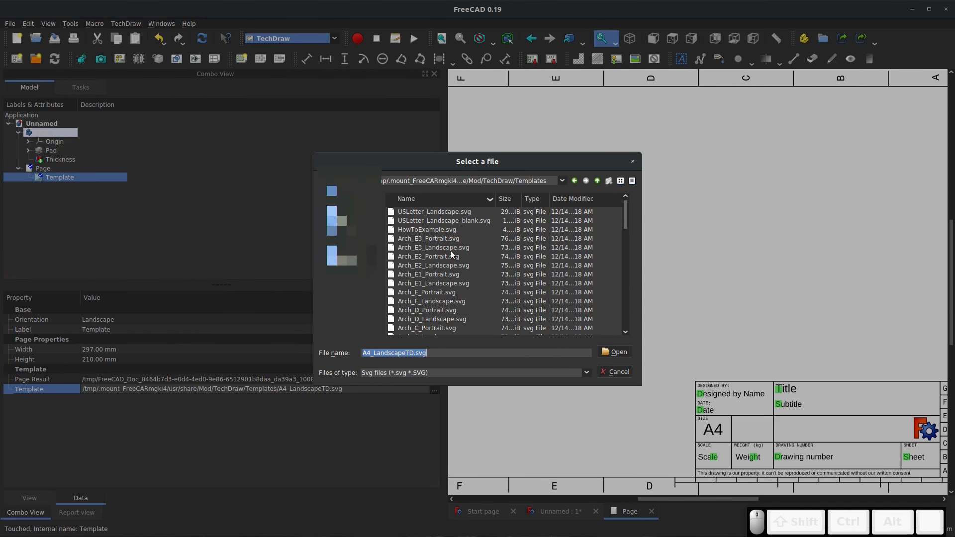
pyautogui.scroll(-5, 451, 250)
pyautogui.scroll(-4, 446, 264)
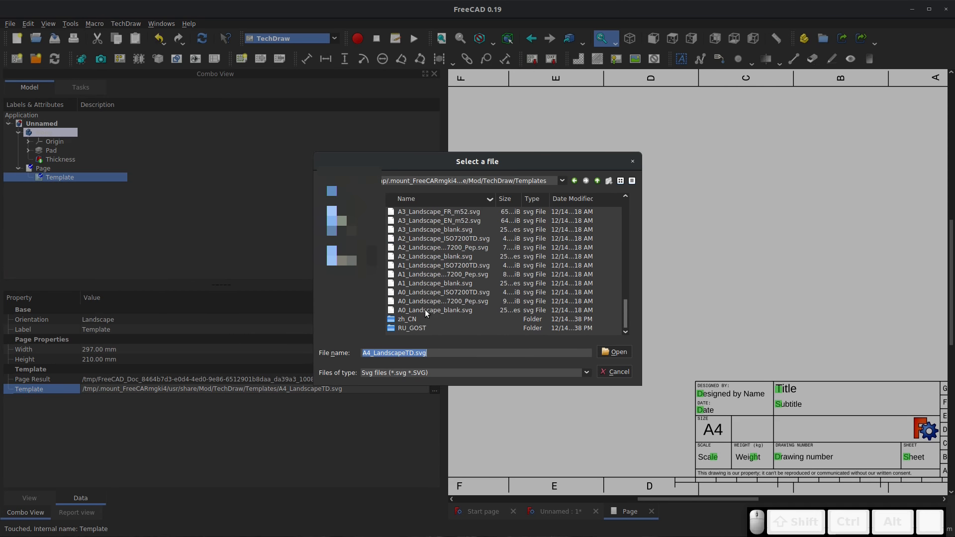
pyautogui.scroll(4, 424, 308)
pyautogui.scroll(5, 423, 288)
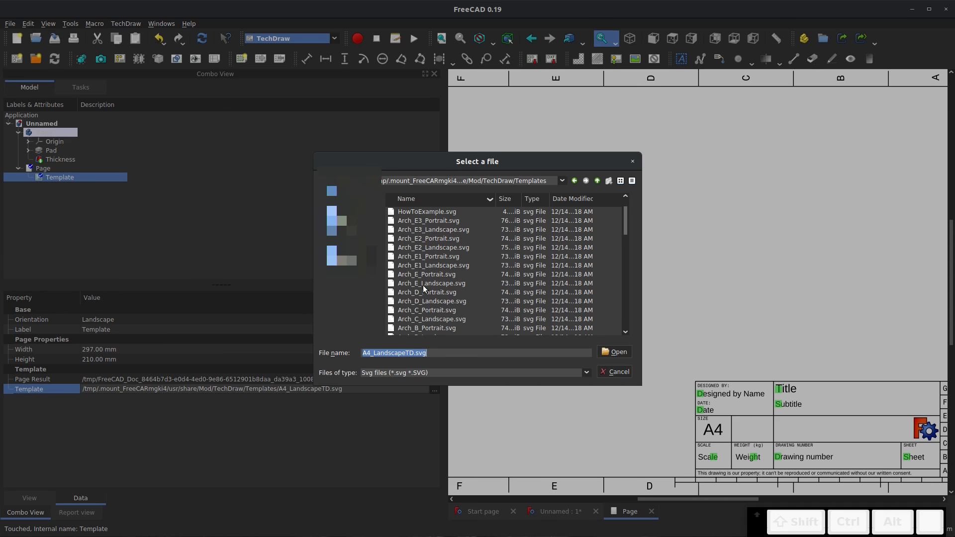
pyautogui.click(446, 248)
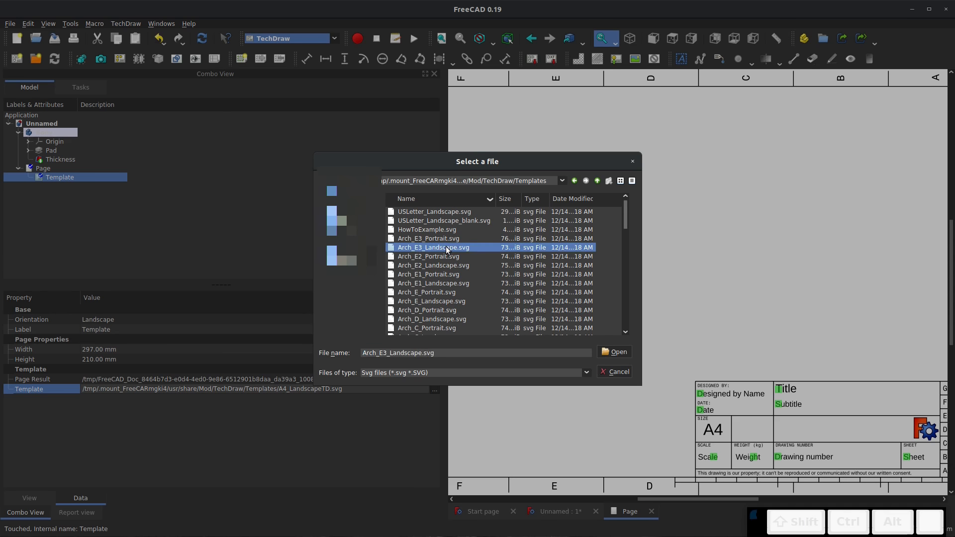
pyautogui.click(615, 352)
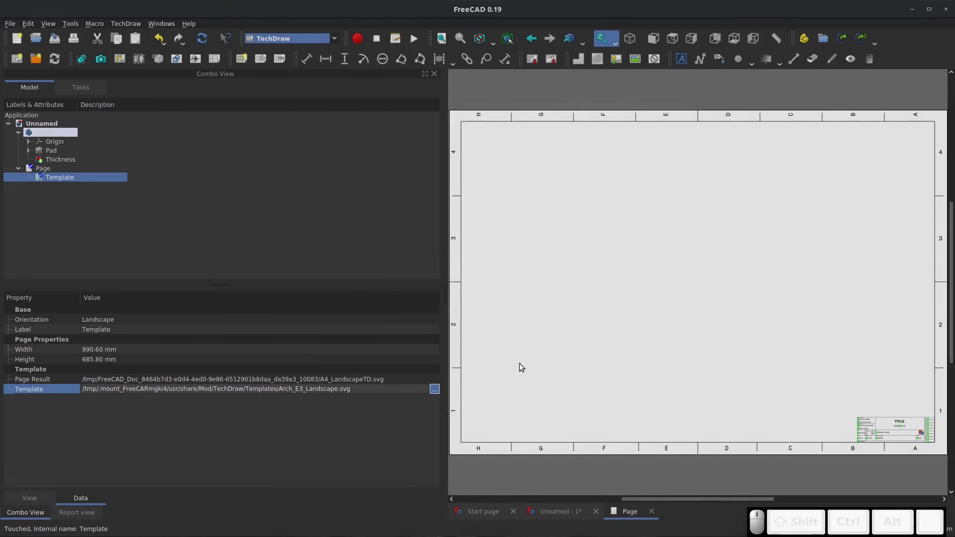
pyautogui.scroll(-2, 497, 362)
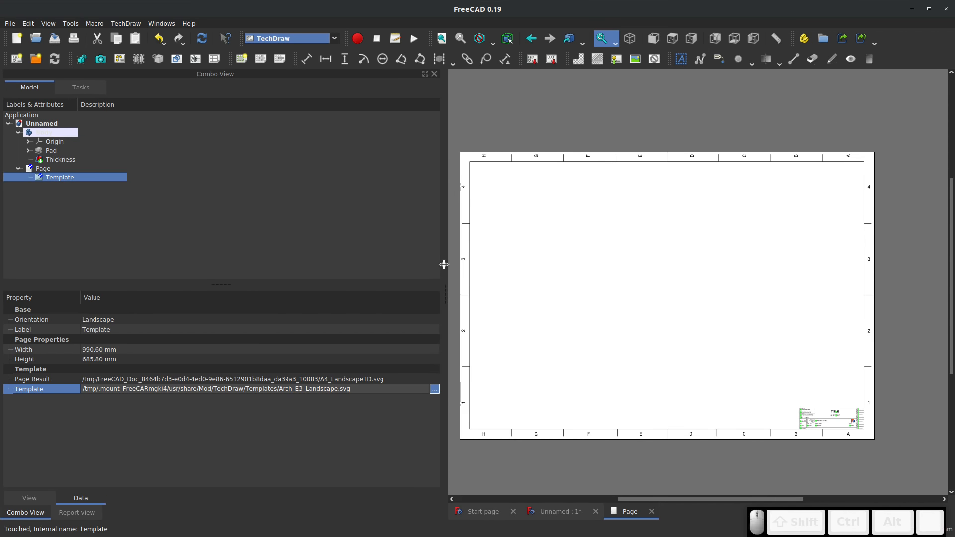
pyautogui.moveTo(444, 264); pyautogui.dragTo(204, 268)
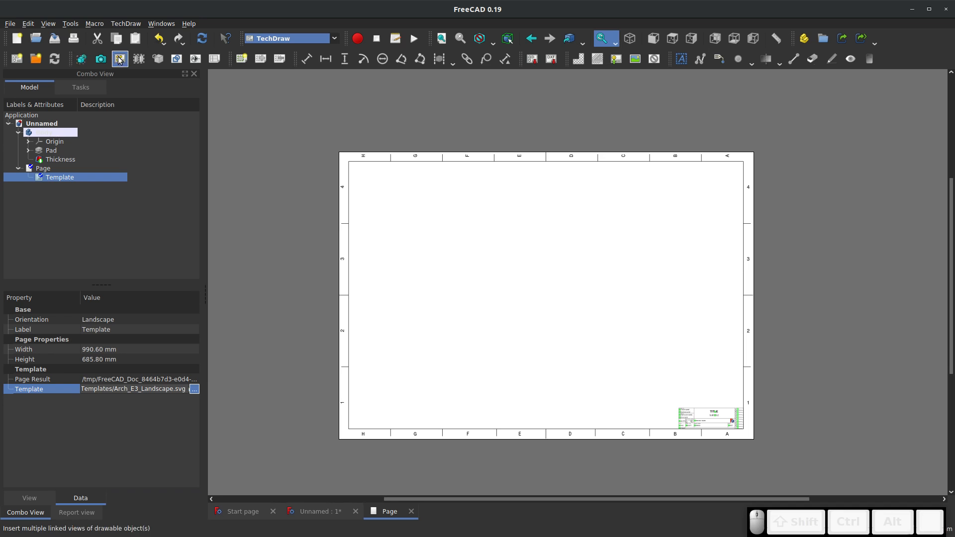
# Select the Body and turn the 3D model to the top view, centred with the whole slot outline visible
pyautogui.click(48, 134)
pyautogui.click(920, 95)
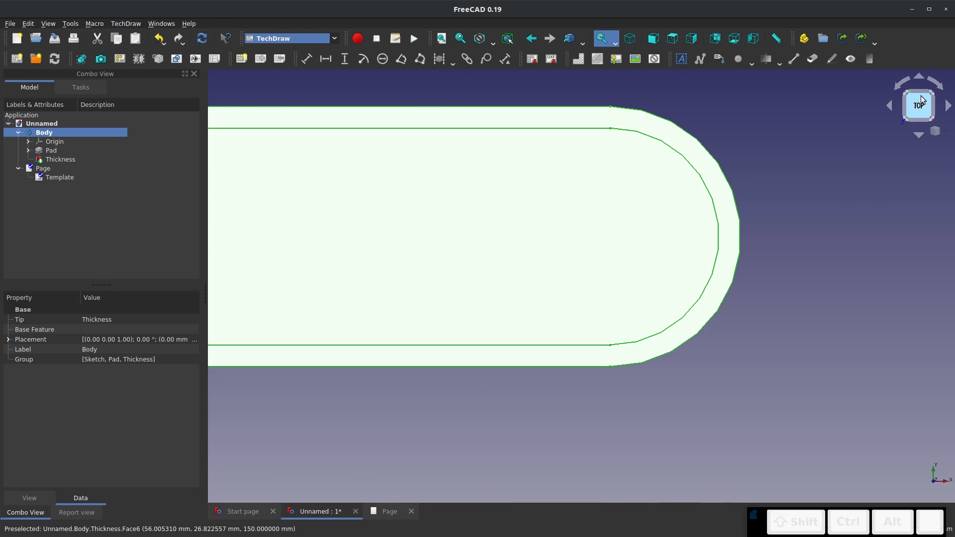
pyautogui.scroll(-5, 807, 196)
pyautogui.scroll(5, 795, 193)
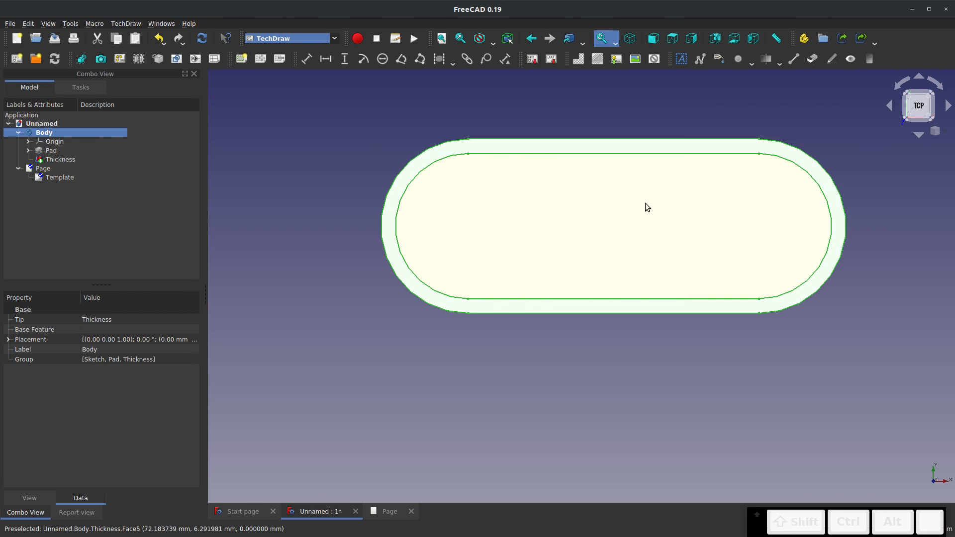
pyautogui.scroll(2, 620, 139)
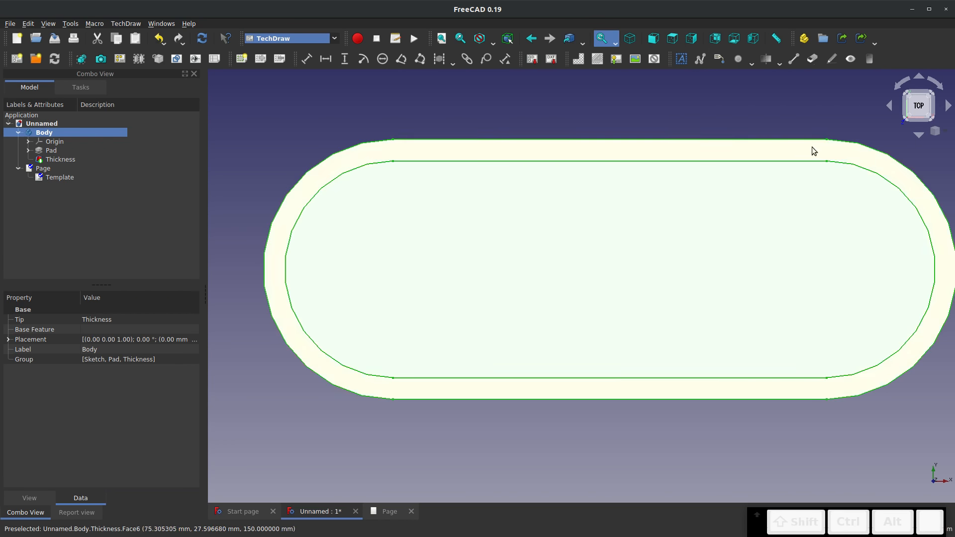
pyautogui.scroll(-2, 678, 249)
pyautogui.moveTo(678, 260); pyautogui.dragTo(627, 260, button='middle')
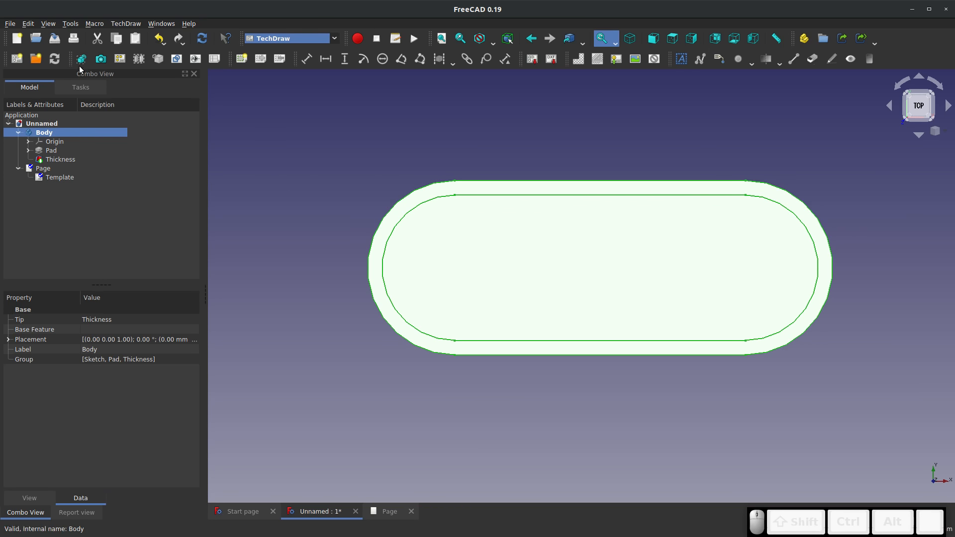
# Insert a first-angle projection group of the Body, adding the Bottom and Left views around the Front view
pyautogui.click(120, 59)
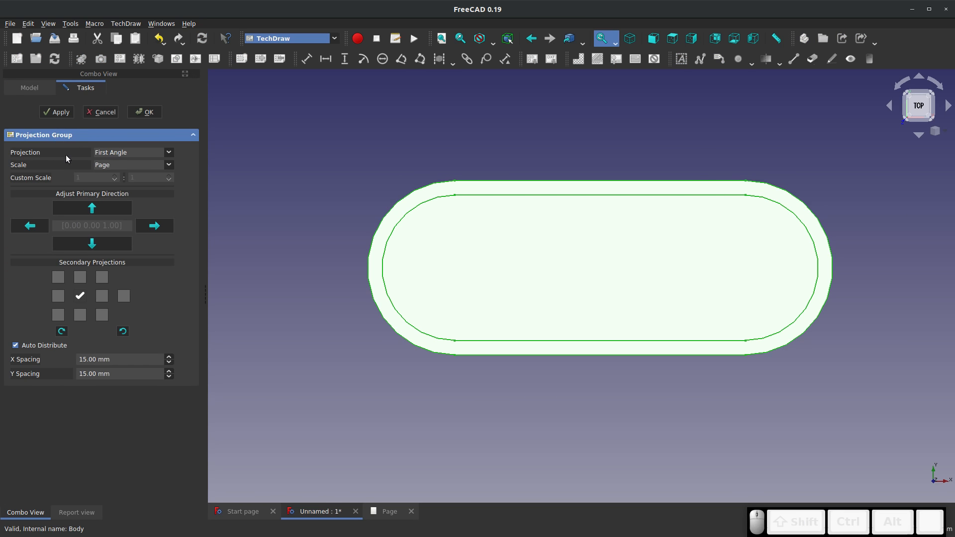
pyautogui.click(80, 277)
pyautogui.click(101, 296)
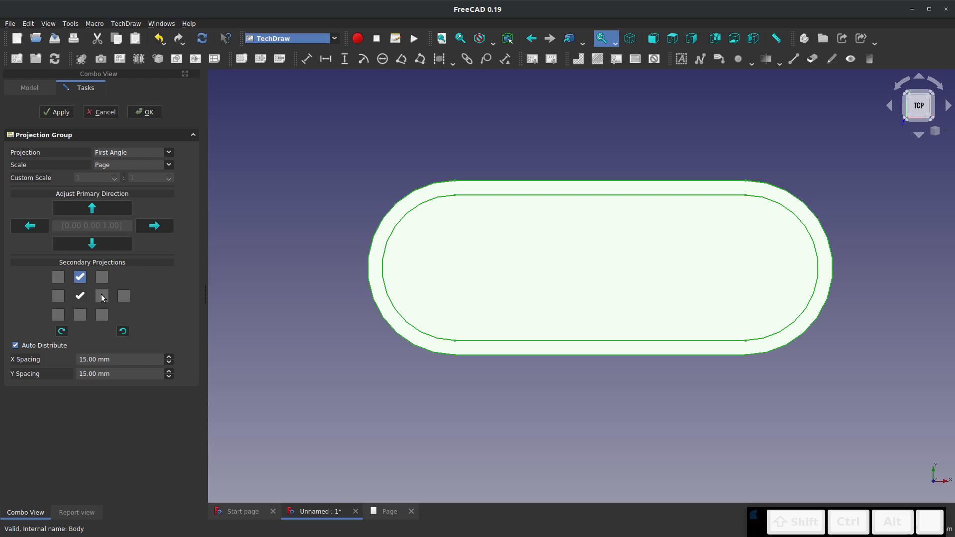
pyautogui.click(400, 517)
pyautogui.scroll(1, 676, 278)
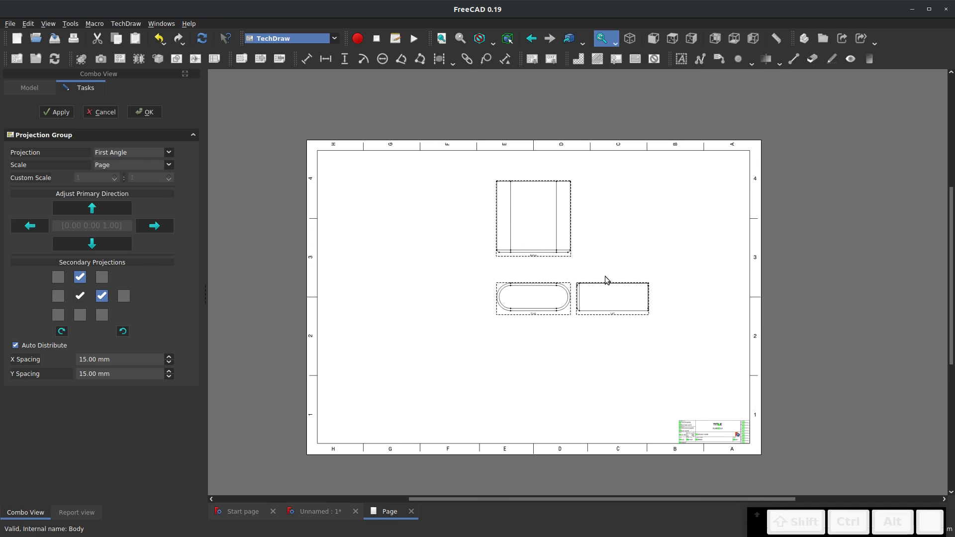
# Try toggling further secondary projections and moving the Left view farther from the Front view
pyautogui.click(58, 295)
pyautogui.click(58, 296)
pyautogui.scroll(2, 621, 283)
pyautogui.scroll(2, 665, 282)
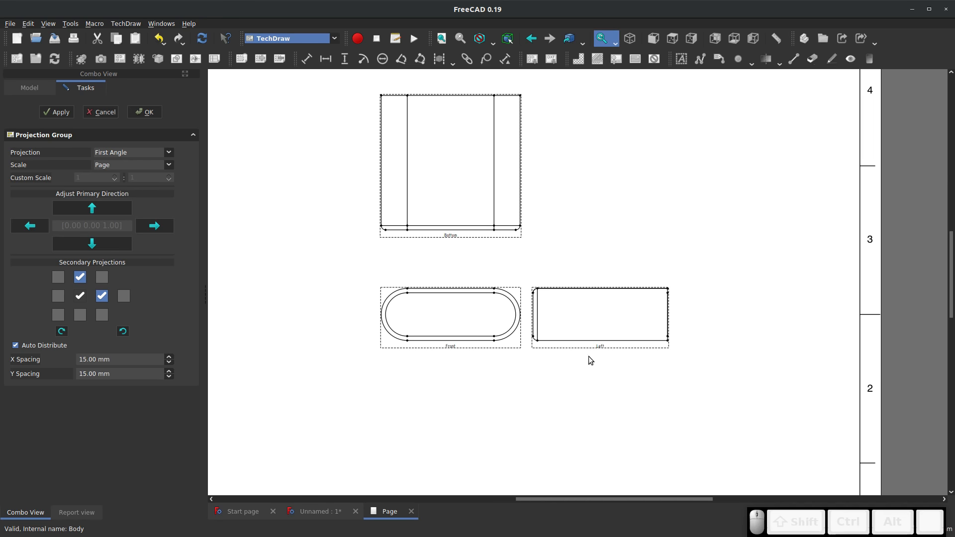
pyautogui.moveTo(587, 350); pyautogui.dragTo(685, 351)
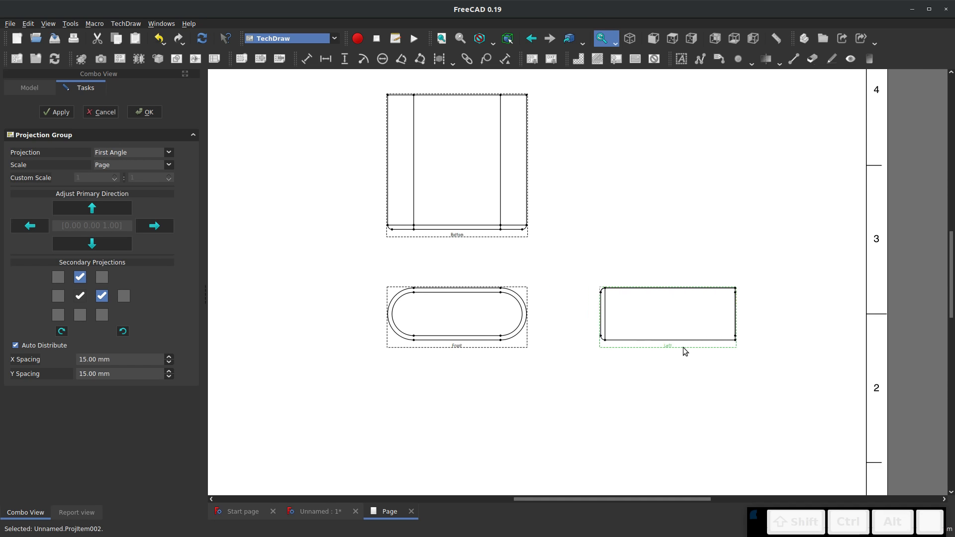
pyautogui.click(105, 275)
pyautogui.click(103, 277)
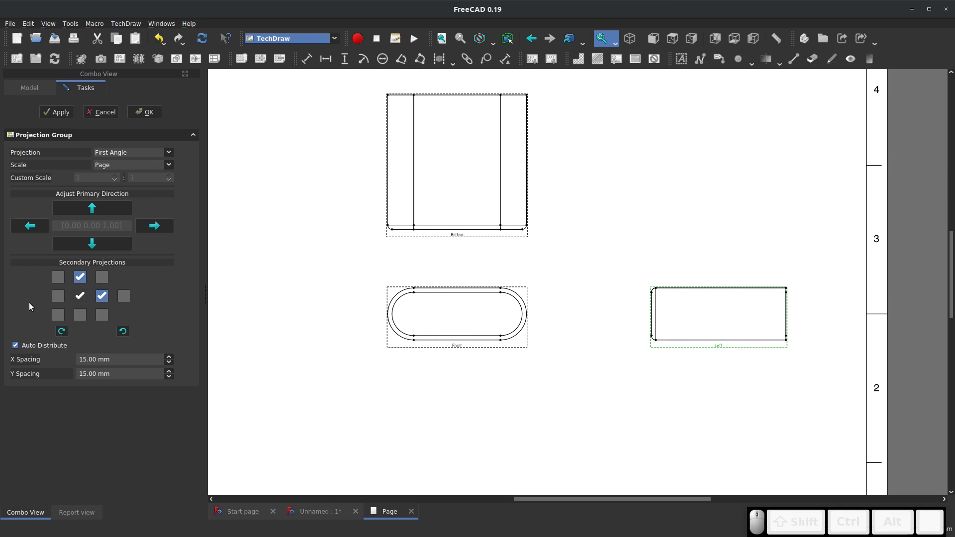
# Add the FrontTopRight isometric projection to the group, apply the changes and accept the projection group
pyautogui.click(58, 316)
pyautogui.scroll(-9, 371, 280)
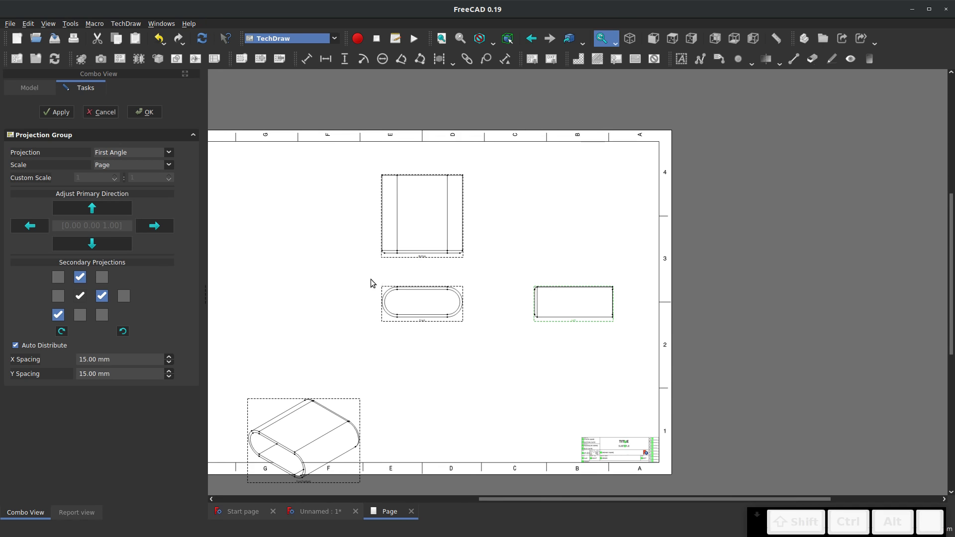
pyautogui.scroll(3, 370, 397)
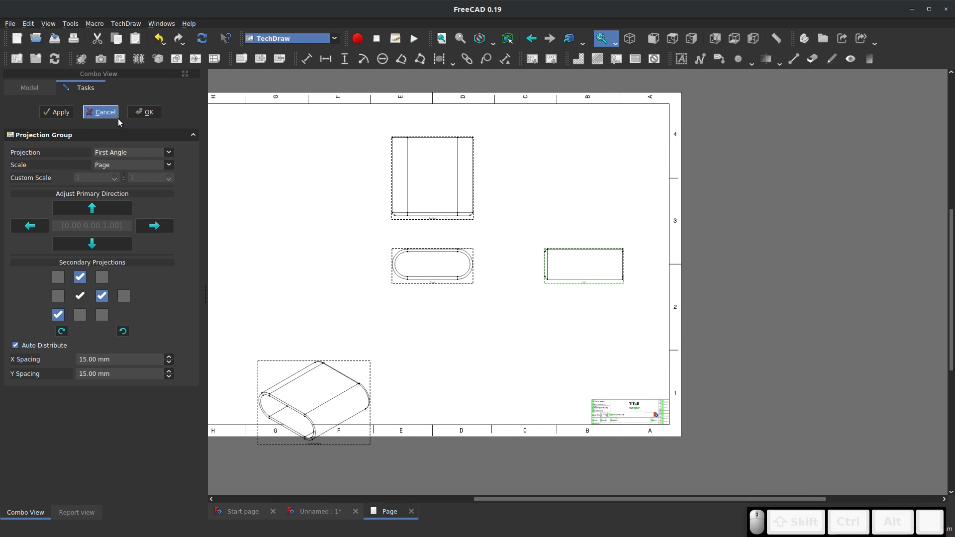
pyautogui.click(57, 113)
pyautogui.moveTo(367, 366); pyautogui.dragTo(341, 326)
pyautogui.scroll(-1, 517, 371)
pyautogui.scroll(3, 467, 155)
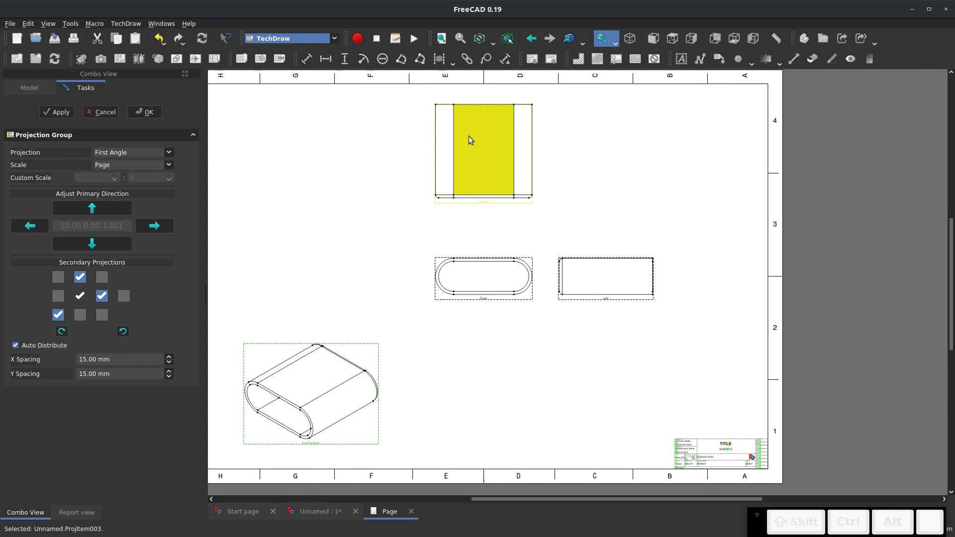
pyautogui.scroll(-2, 390, 271)
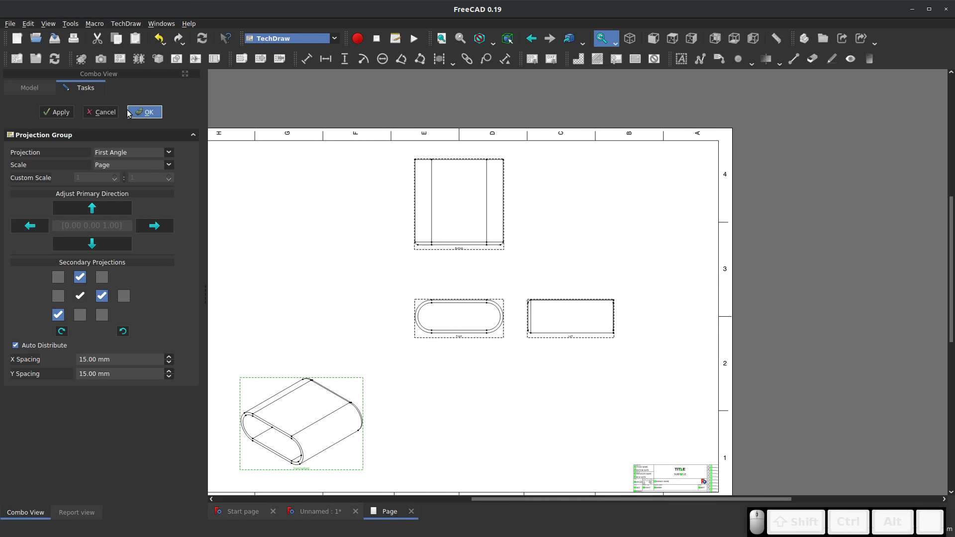
pyautogui.click(145, 112)
pyautogui.scroll(-2, 507, 222)
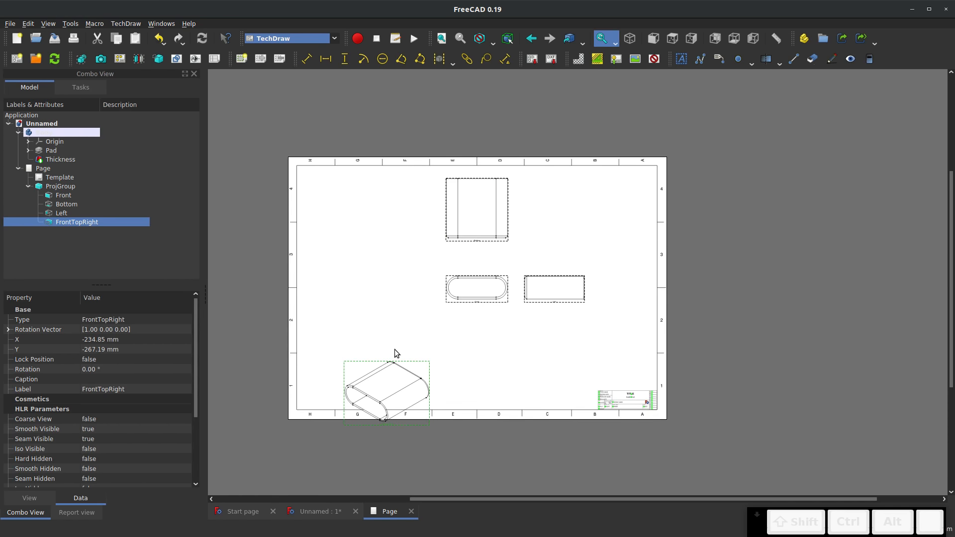
# Move the isometric view to the page's upper right area and shift the Front view with its group to the lower left
pyautogui.moveTo(422, 357)
pyautogui.mouseDown()
pyautogui.moveTo(501, 277)
pyautogui.moveTo(408, 404)
pyautogui.moveTo(607, 221)
pyautogui.moveTo(595, 244)
pyautogui.mouseUp()
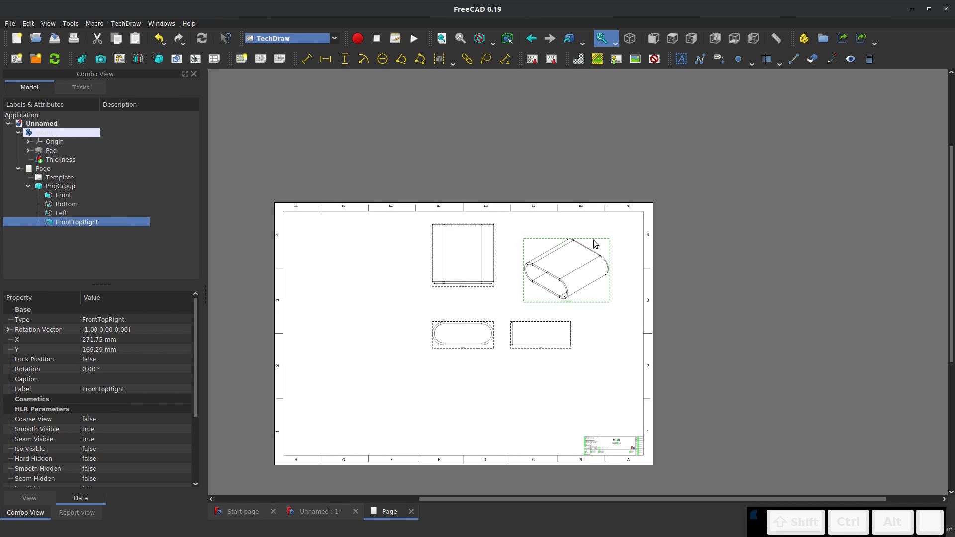
pyautogui.moveTo(445, 347); pyautogui.dragTo(352, 421)
pyautogui.moveTo(518, 321); pyautogui.dragTo(602, 261)
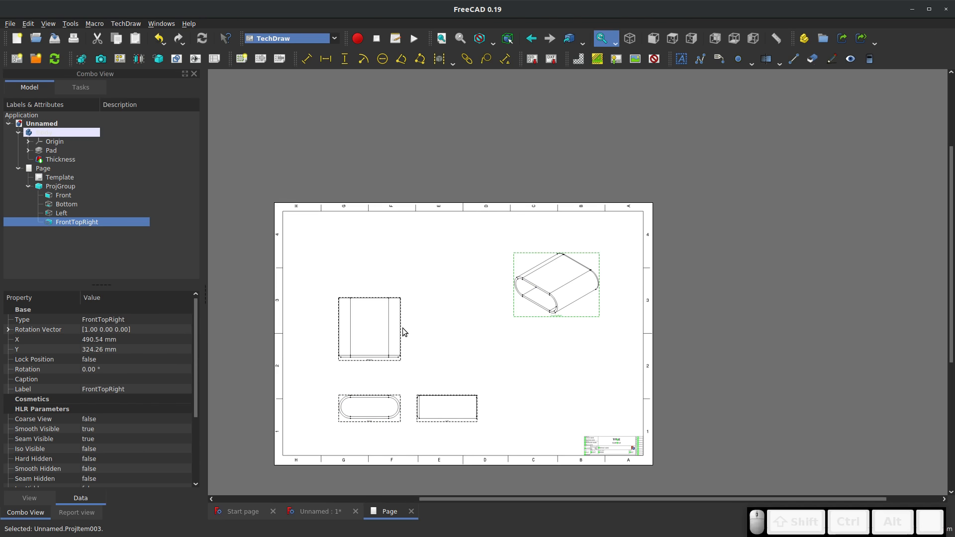
# Space the Bottom view higher above the Front view and the Left view farther right, shift the group slightly up and right, and deselect everything
pyautogui.click(394, 361)
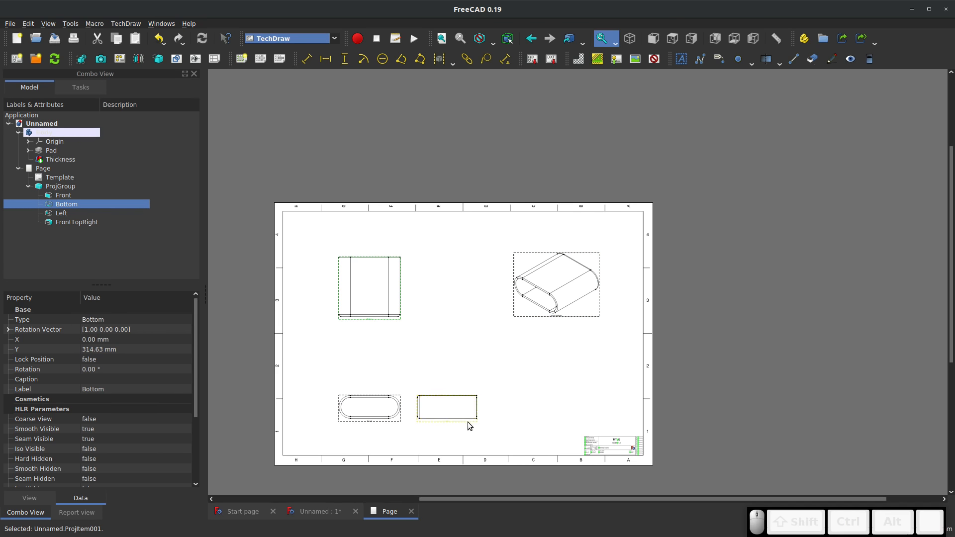
pyautogui.moveTo(469, 426)
pyautogui.mouseDown()
pyautogui.moveTo(551, 426)
pyautogui.moveTo(533, 420)
pyautogui.mouseUp()
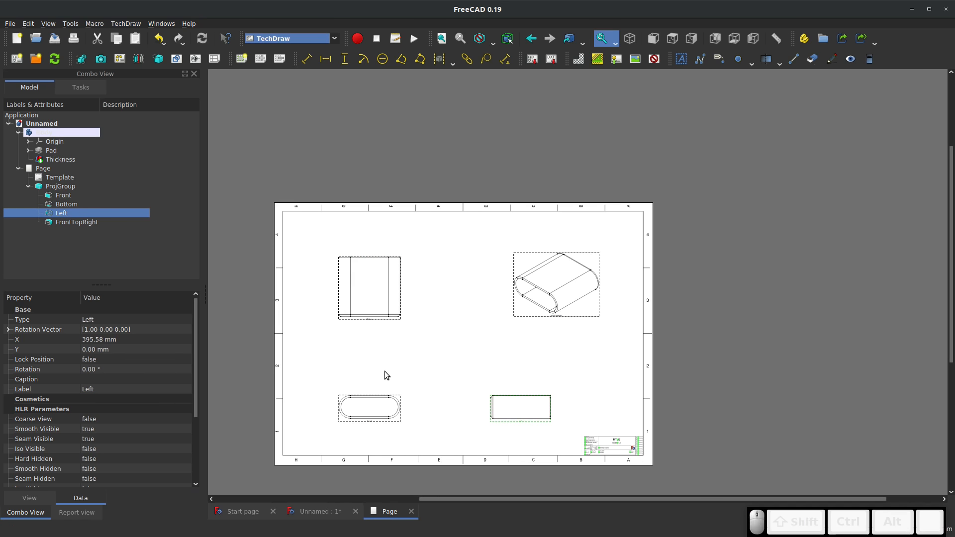
pyautogui.click(396, 398)
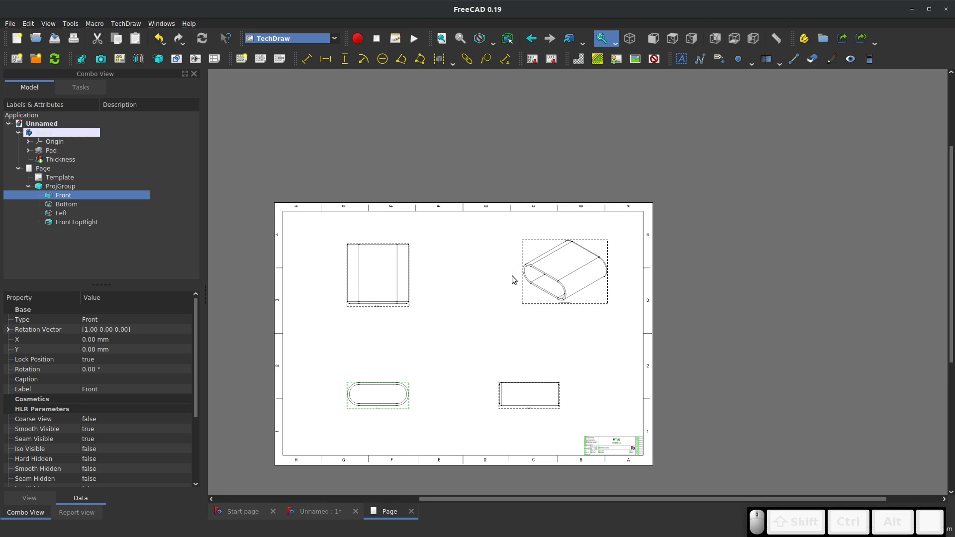
pyautogui.scroll(2, 502, 309)
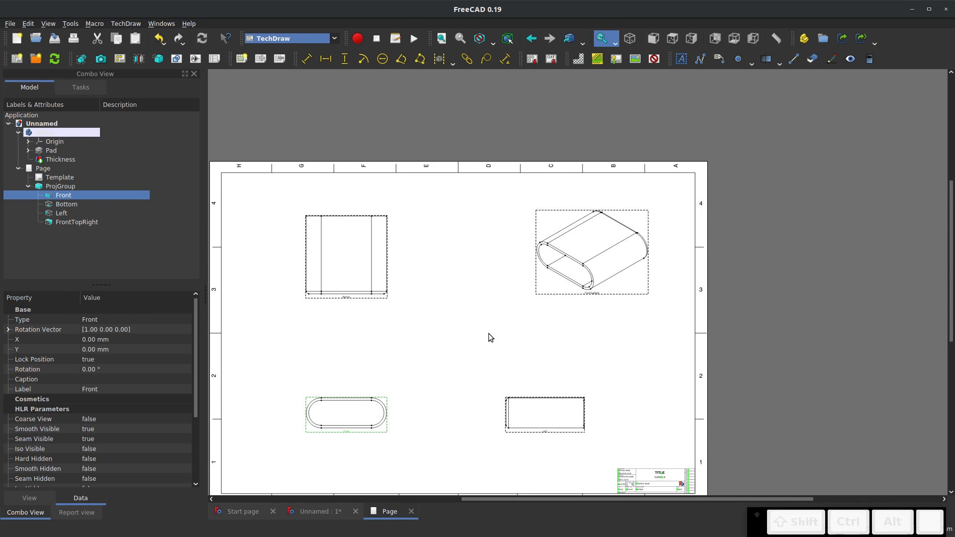
pyautogui.click(496, 315)
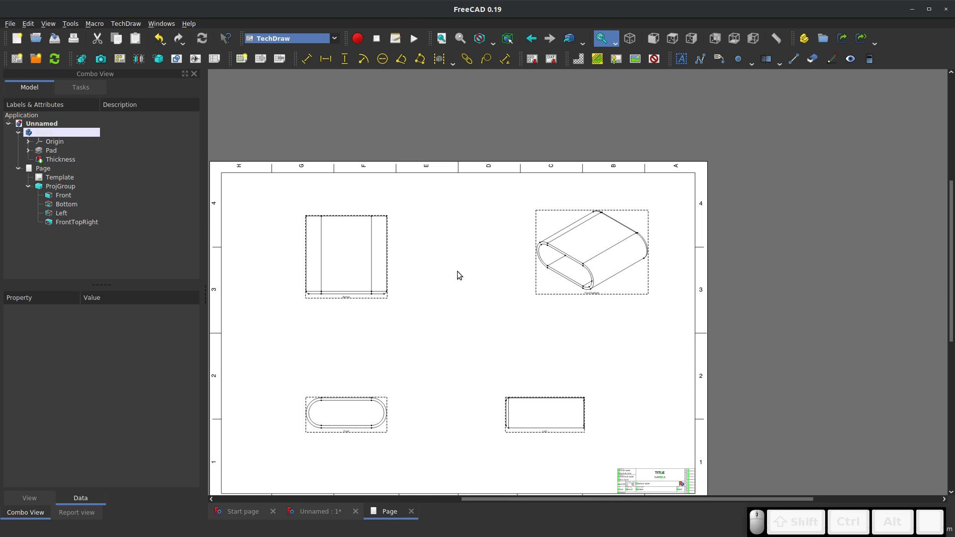
# Examine the Bottom view's edges and the isometric view's frame up close on the drawing page
pyautogui.scroll(6, 289, 305)
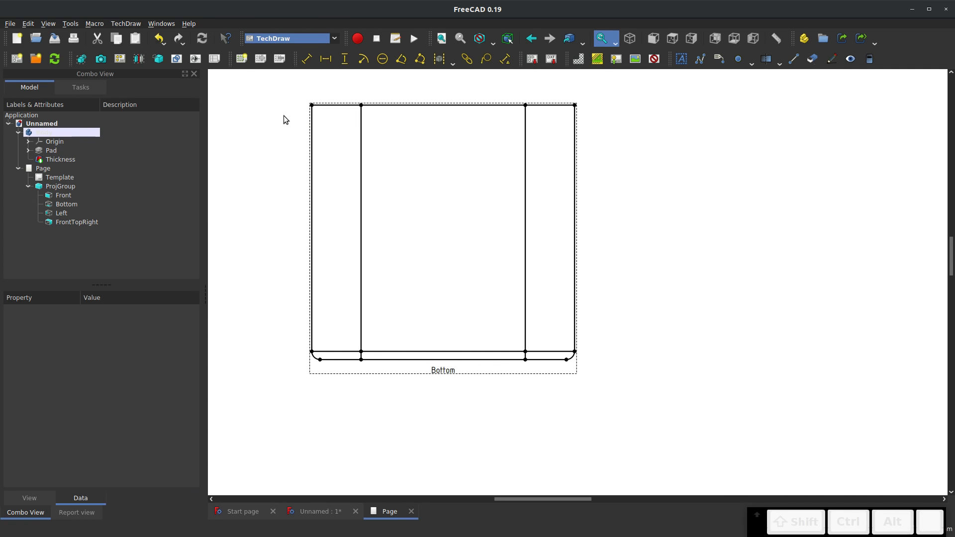
pyautogui.click(312, 123)
pyautogui.click(312, 123)
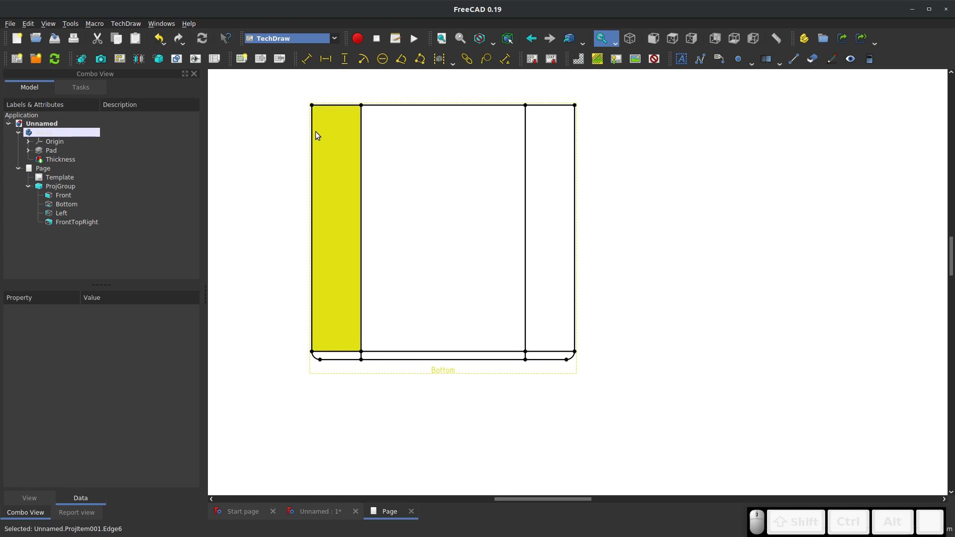
pyautogui.scroll(-5, 473, 221)
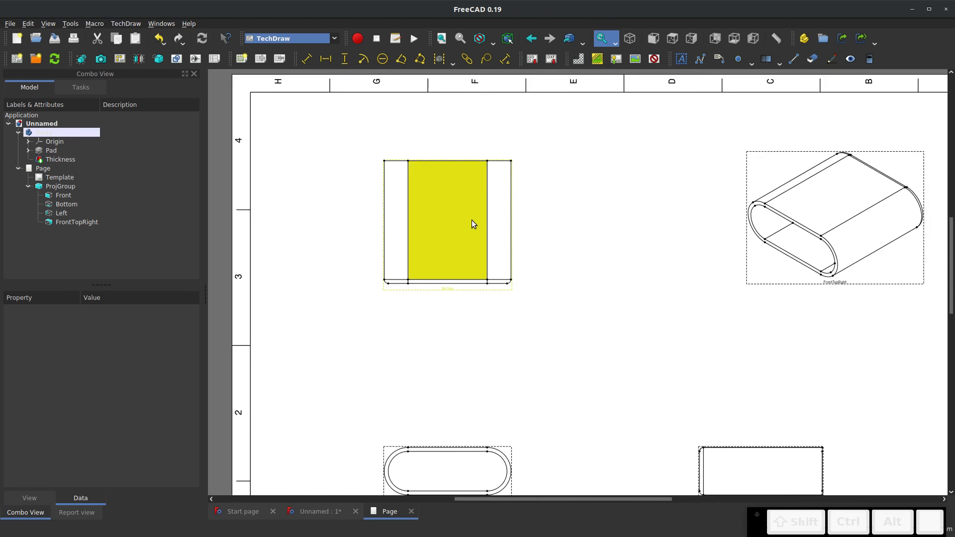
pyautogui.scroll(3, 493, 392)
pyautogui.scroll(-2, 528, 294)
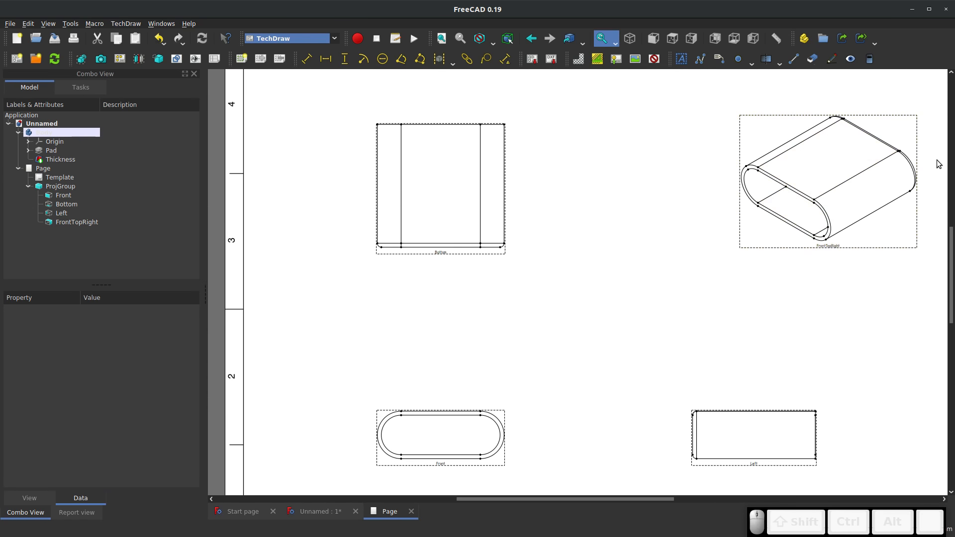
pyautogui.scroll(3, 883, 165)
pyautogui.click(564, 298)
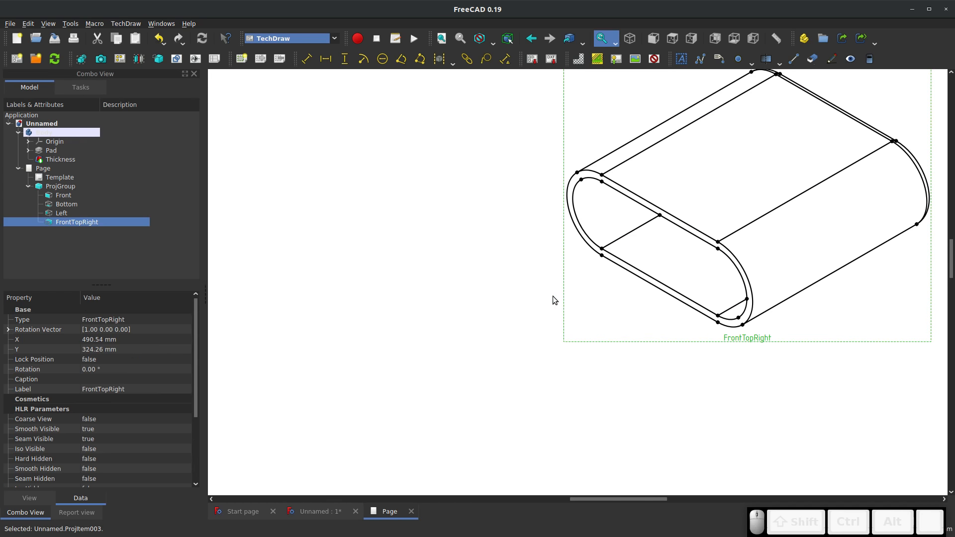
# Set the line width of the FrontTopRight isometric view to 0.2 mm and deselect it
pyautogui.scroll(-3, 119, 428)
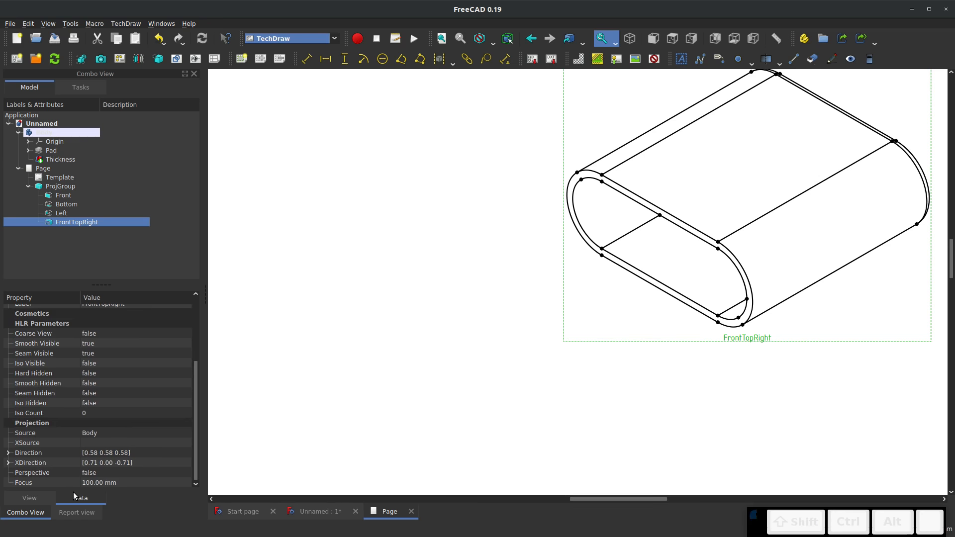
pyautogui.click(43, 496)
pyautogui.scroll(-5, 84, 389)
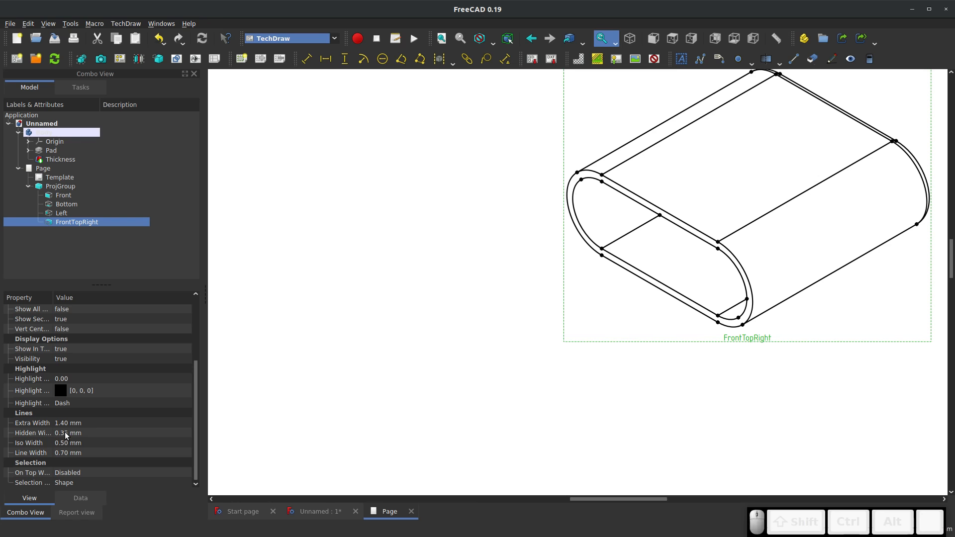
pyautogui.click(60, 452)
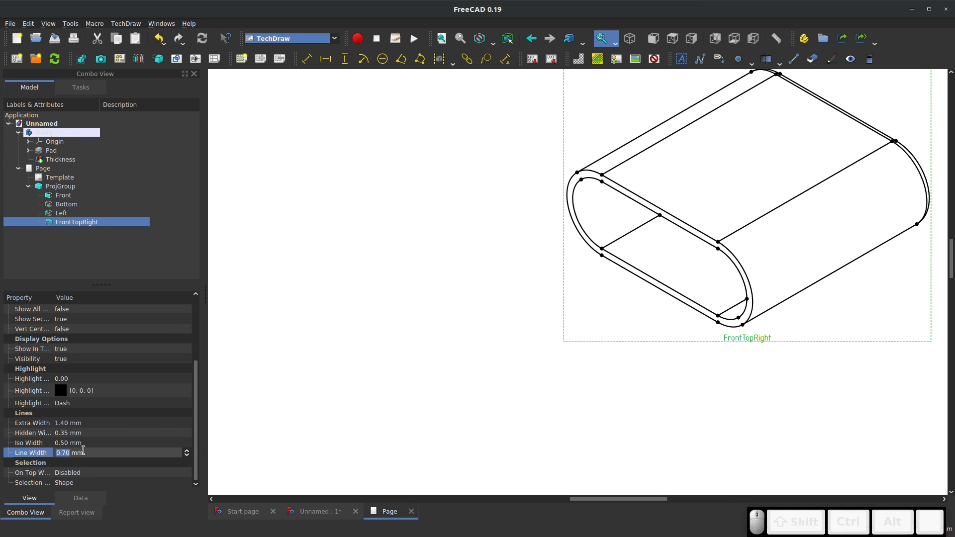
pyautogui.write('.2')
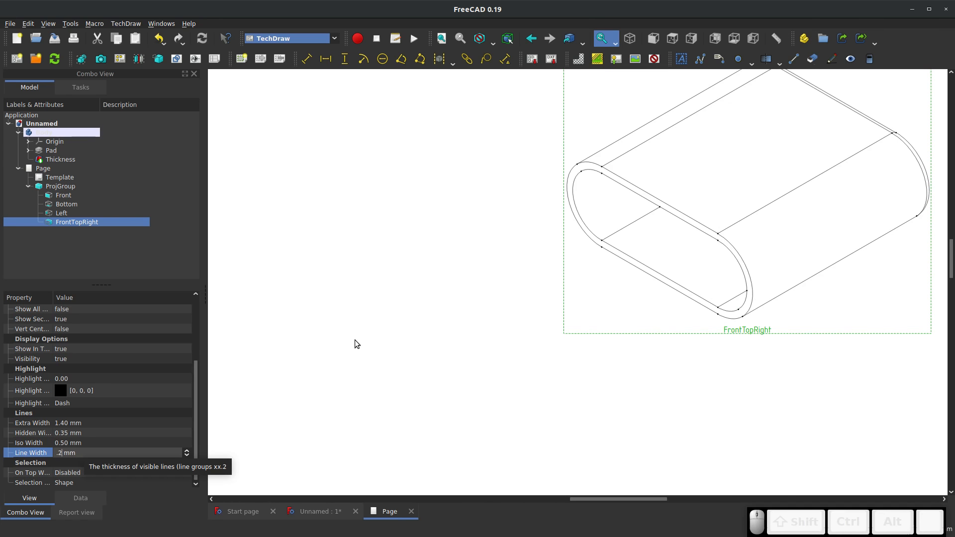
pyautogui.scroll(-5, 574, 228)
pyautogui.click(565, 250)
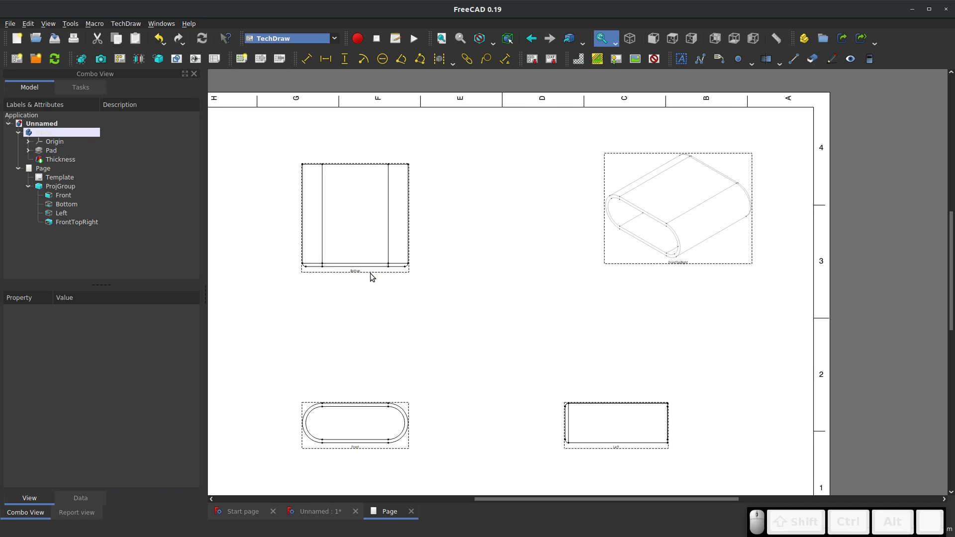
# Set the line width of the Bottom view to 0.2 mm
pyautogui.click(356, 271)
pyautogui.scroll(-3, 80, 443)
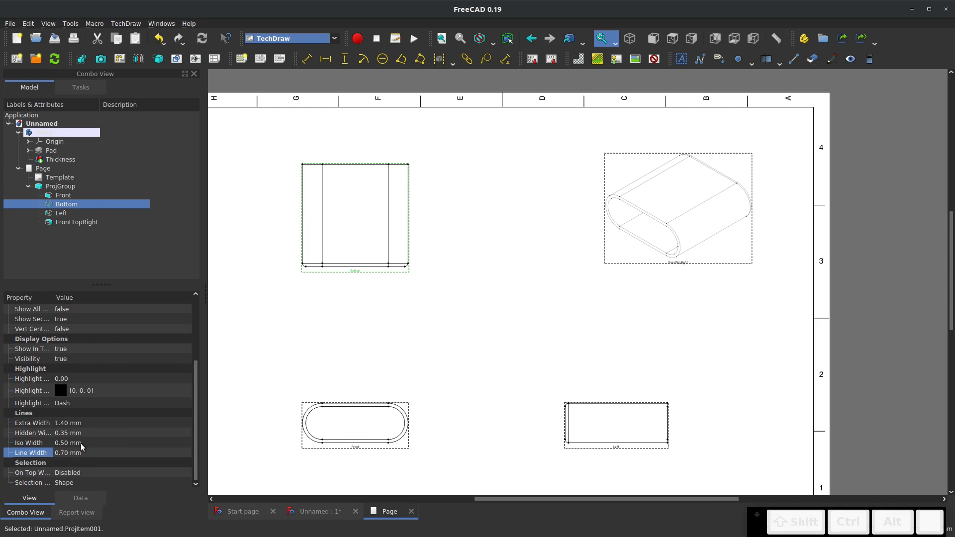
pyautogui.click(77, 453)
pyautogui.write('.2')
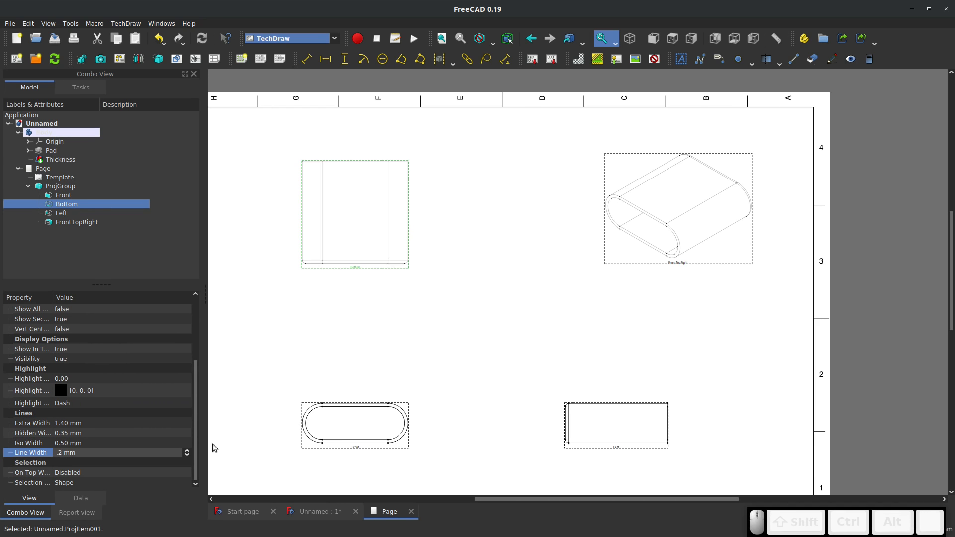
# Set the line width of the Front view to 0.2 mm and deselect it
pyautogui.click(401, 449)
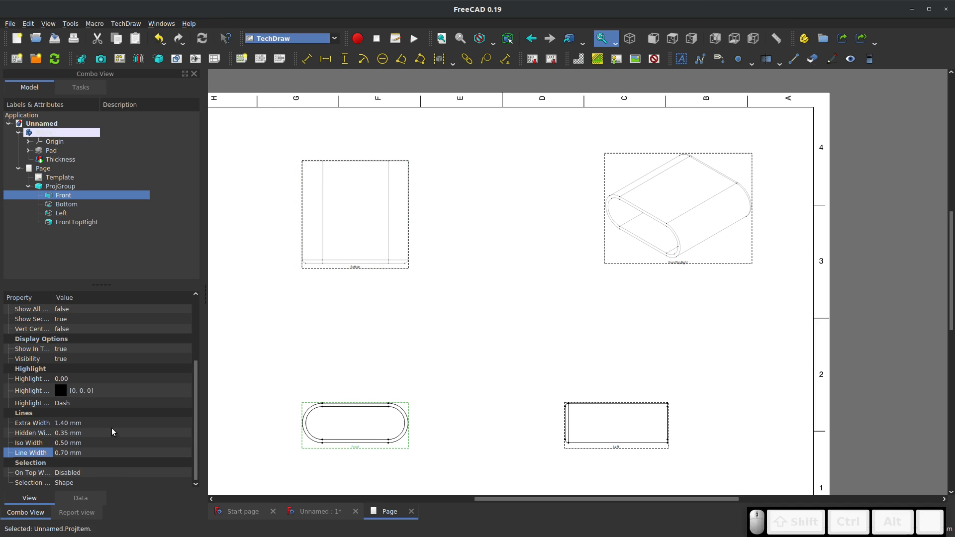
pyautogui.click(77, 453)
pyautogui.write('.2')
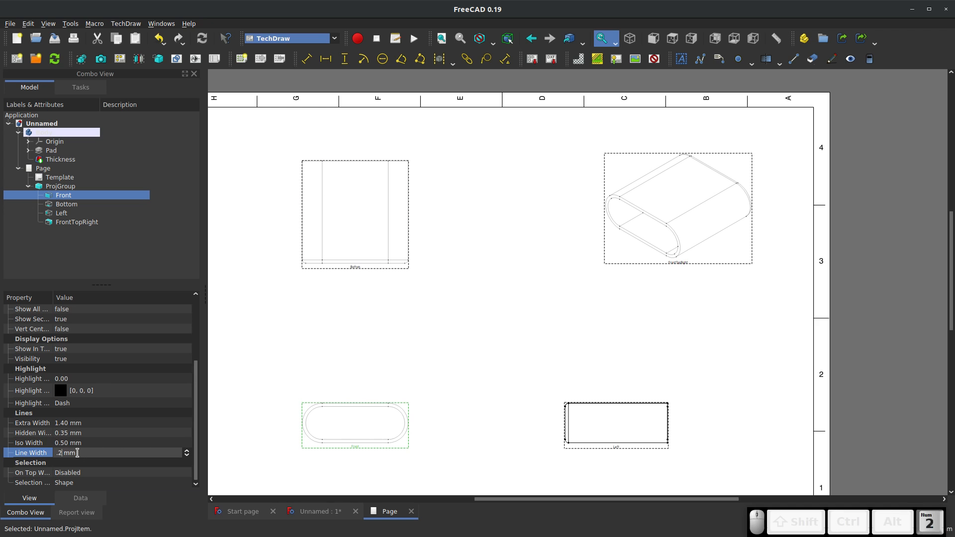
pyautogui.click(516, 431)
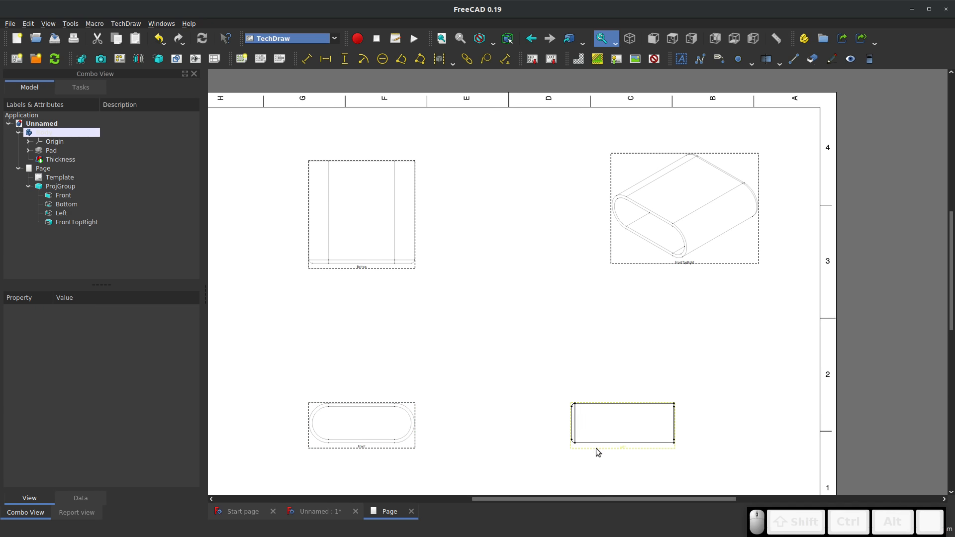
# Set the line width of the Left view to 0.2 mm and deselect it
pyautogui.click(598, 452)
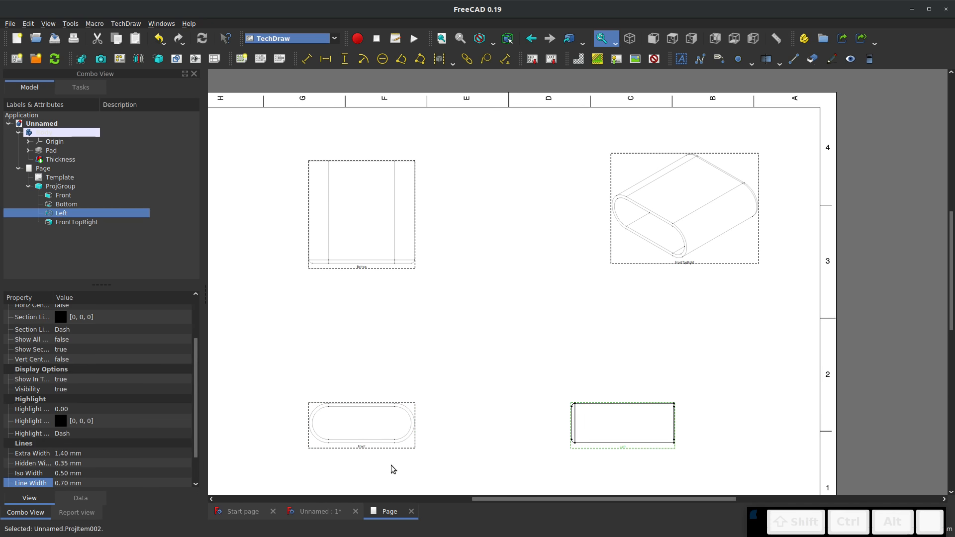
pyautogui.click(78, 480)
pyautogui.write('.2')
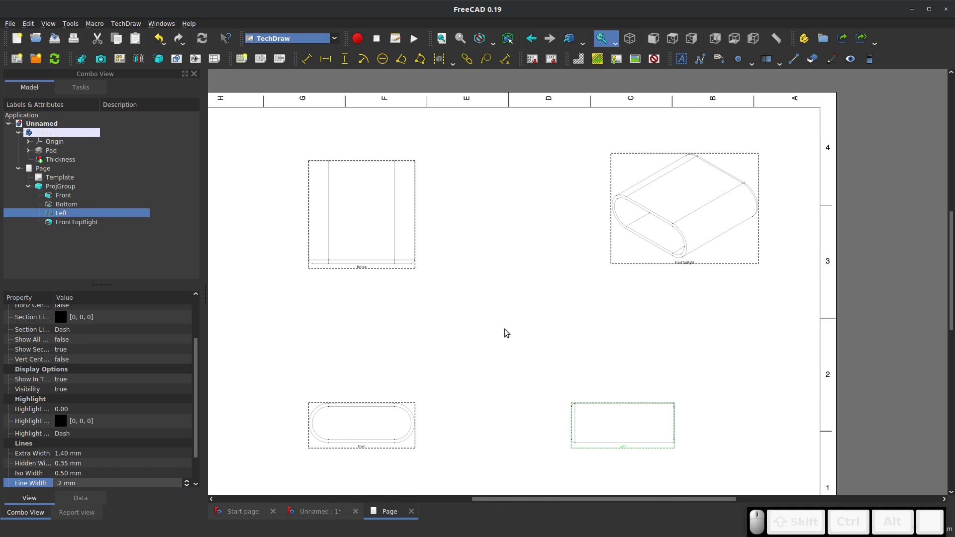
pyautogui.click(504, 329)
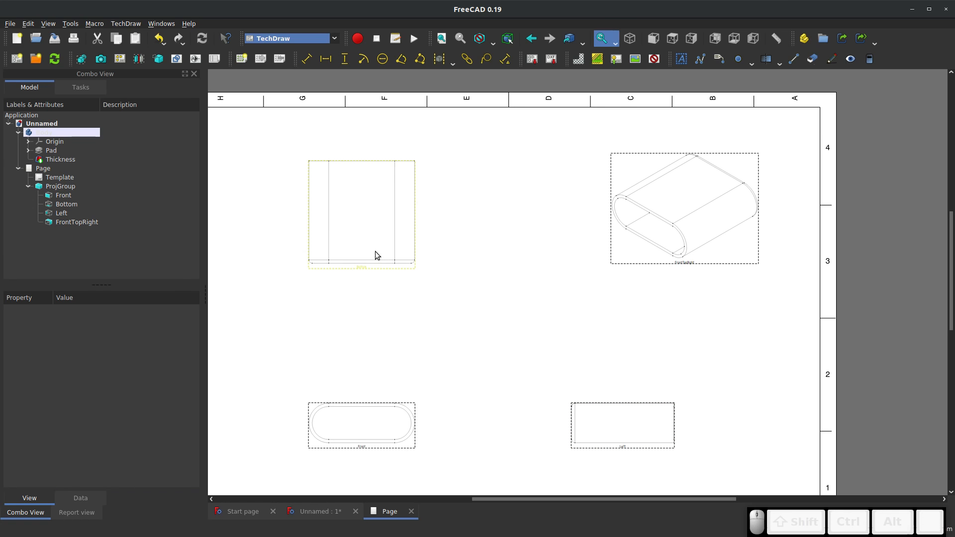
# Add a vertical dimension to the Bottom view's left straight edge and place it to the left of the view
pyautogui.scroll(2, 347, 231)
pyautogui.scroll(2, 284, 201)
pyautogui.scroll(2, 293, 164)
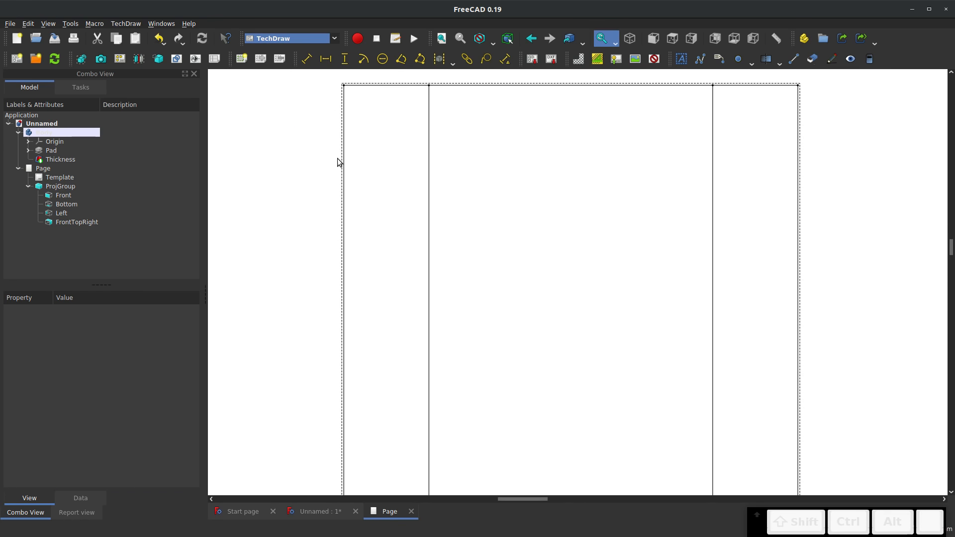
pyautogui.click(342, 157)
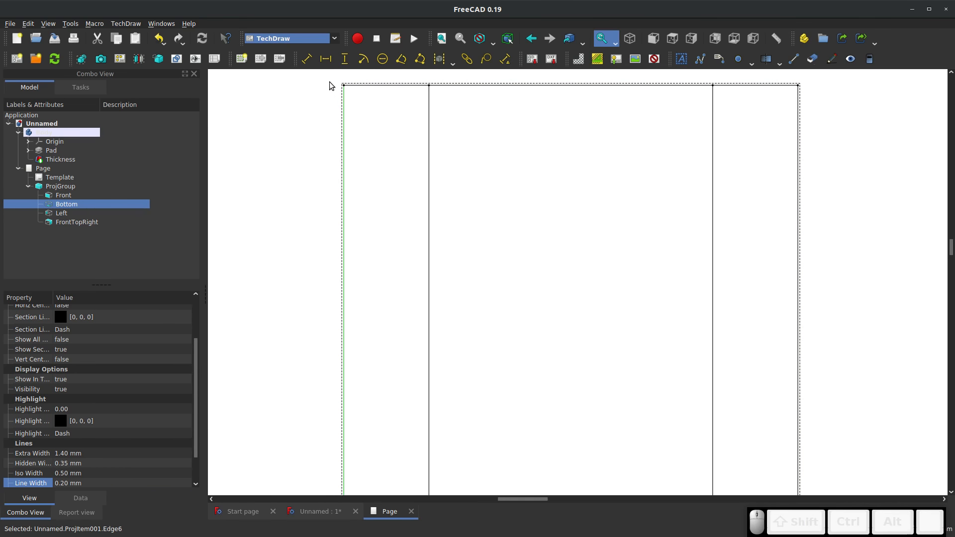
pyautogui.click(344, 58)
pyautogui.scroll(-2, 396, 153)
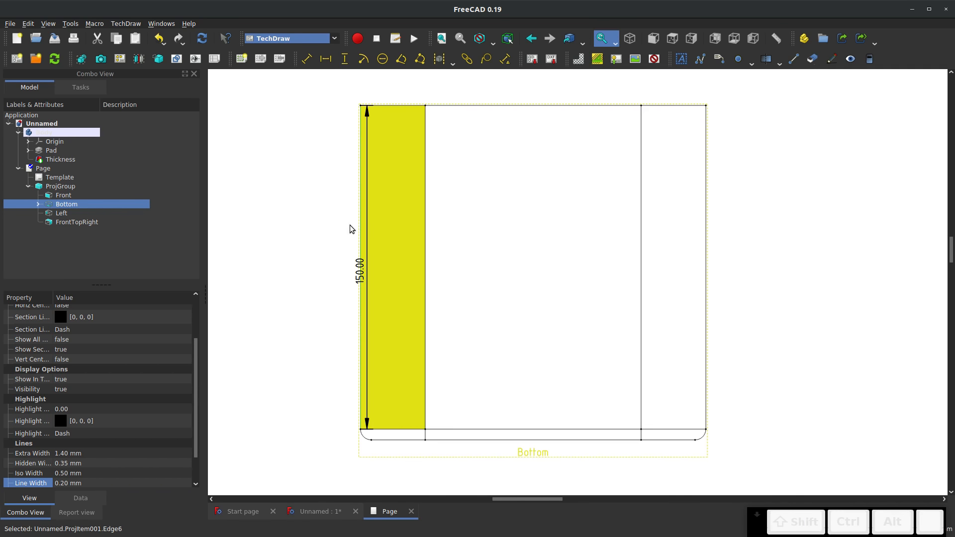
pyautogui.moveTo(351, 269); pyautogui.dragTo(303, 271)
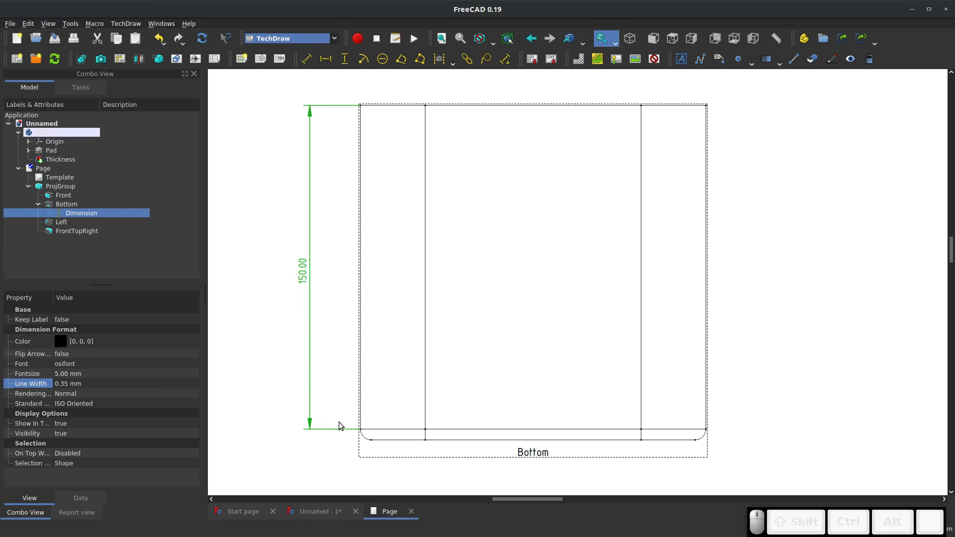
# Insert a vertical dimension from the lower end of the Bottom view's lower-left corner arc to its top-left vertex
pyautogui.click(389, 440)
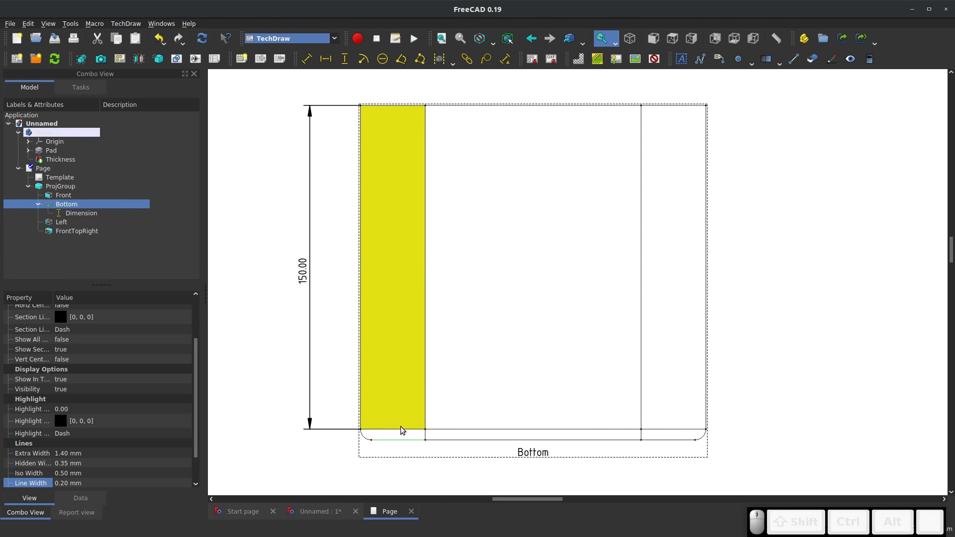
pyautogui.click(372, 440)
pyautogui.scroll(1, 392, 448)
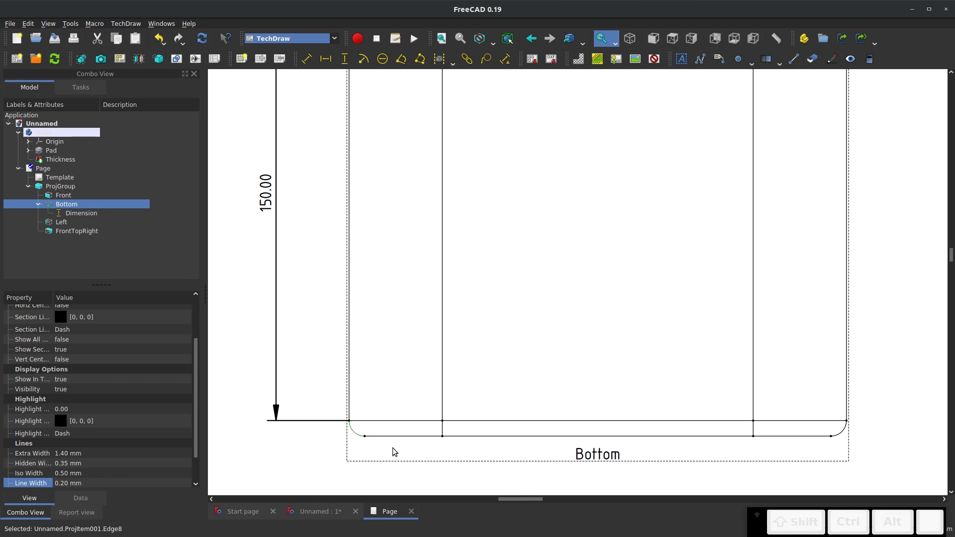
pyautogui.scroll(1, 366, 447)
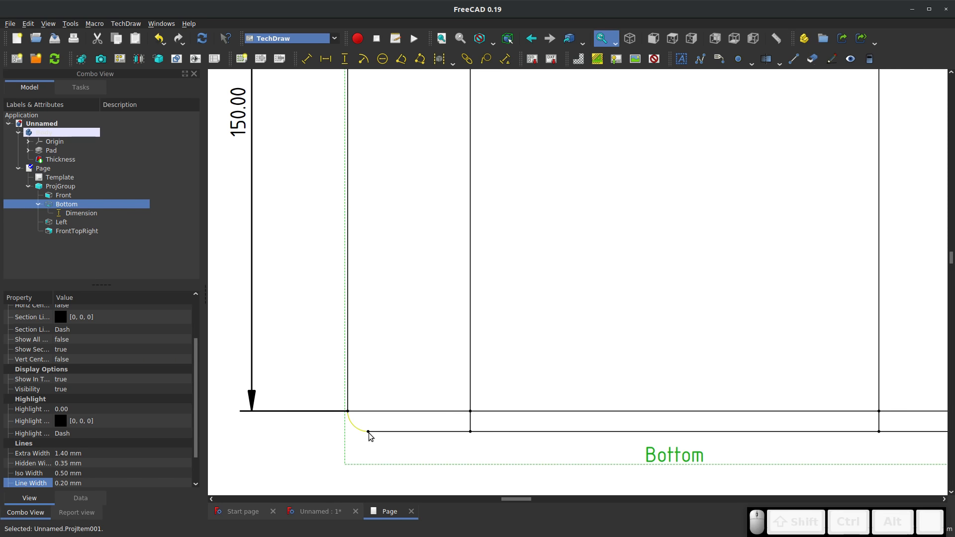
pyautogui.click(368, 434)
pyautogui.click(368, 432)
pyautogui.scroll(-4, 354, 444)
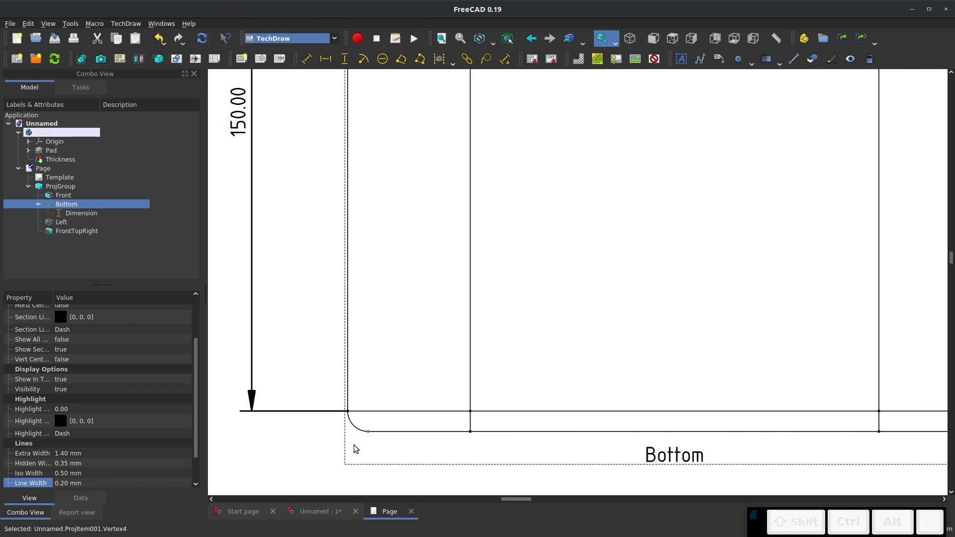
pyautogui.scroll(1, 343, 123)
pyautogui.scroll(4, 344, 124)
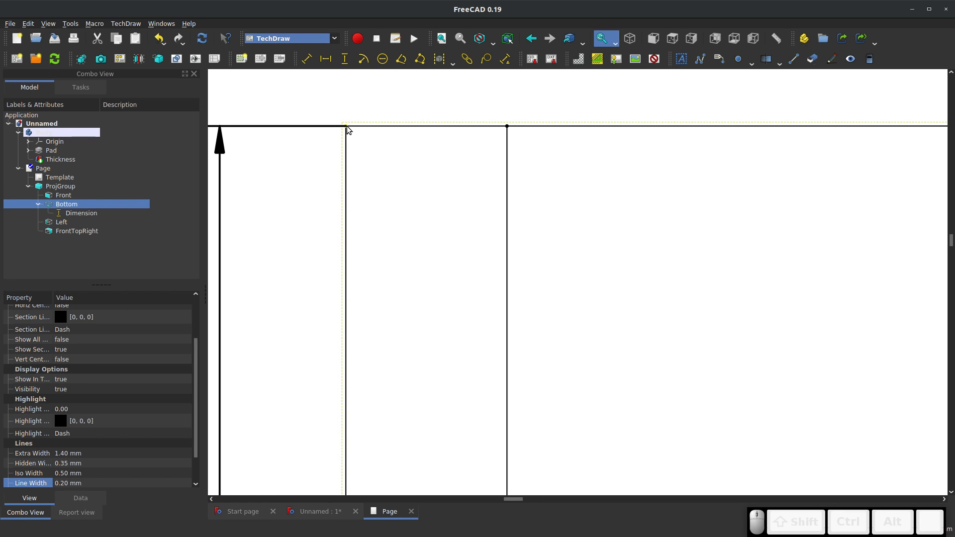
pyautogui.keyDown('ctrl'); pyautogui.click(347, 126); pyautogui.keyUp('ctrl')
pyautogui.click(344, 60)
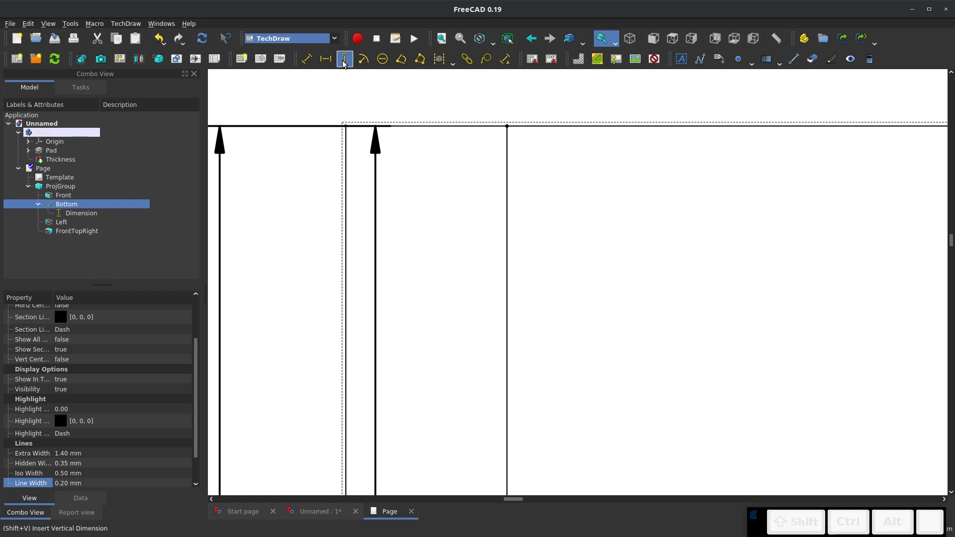
# Place the Bottom view's overall height dimension left of the 150.00 dimension and delete the 150.00 dimension
pyautogui.scroll(-3, 449, 142)
pyautogui.moveTo(411, 333); pyautogui.dragTo(312, 338)
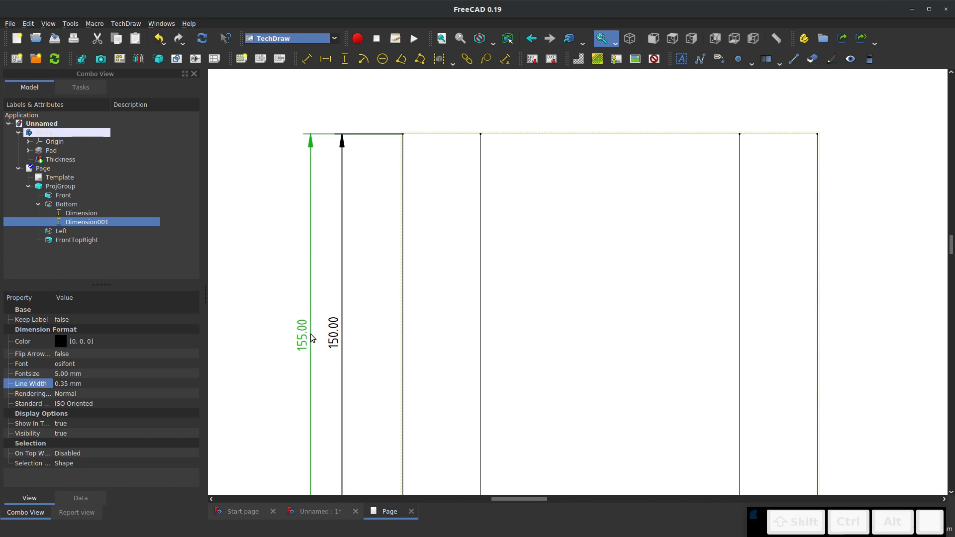
pyautogui.scroll(-3, 384, 241)
pyautogui.scroll(2, 369, 345)
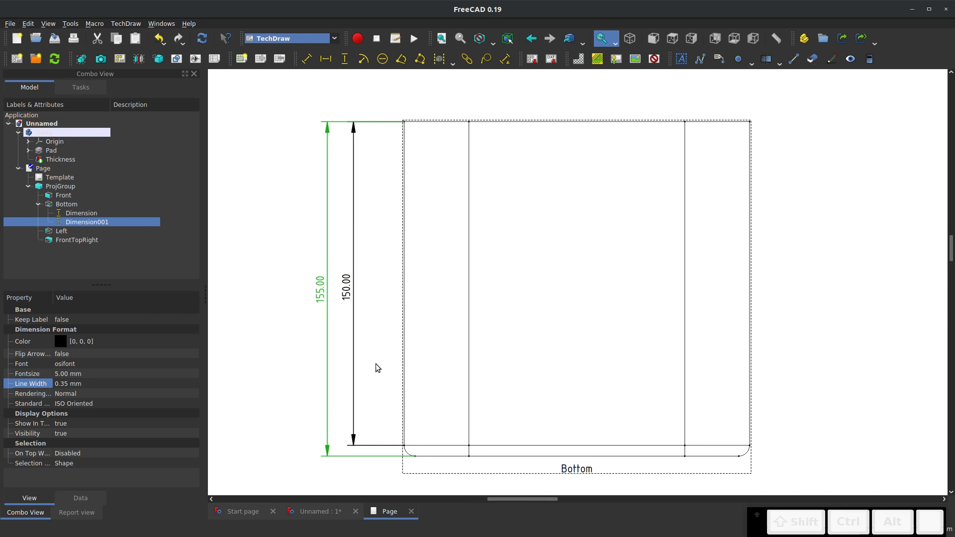
pyautogui.click(344, 293)
pyautogui.press('Delete')
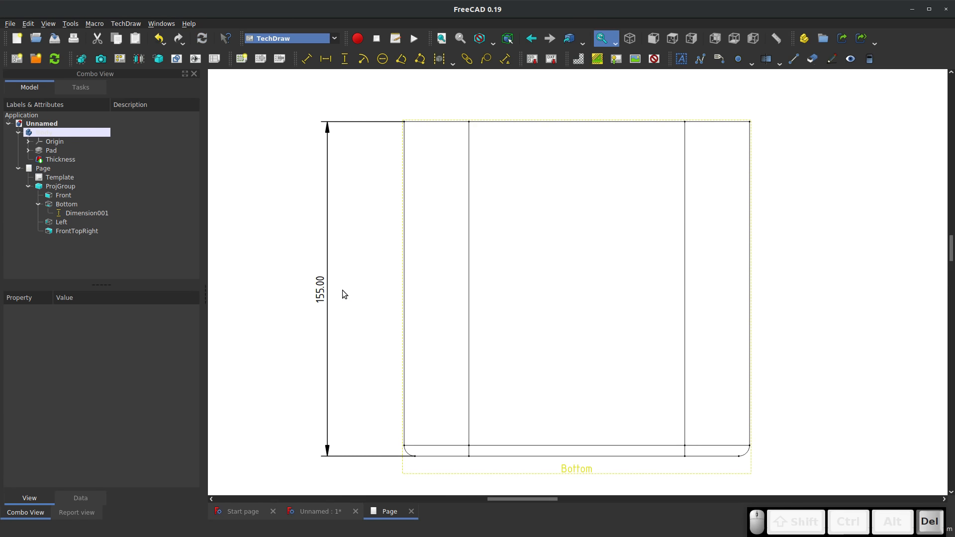
# Add a radius dimension to the Bottom view's lower-left corner arc and place its label just left of the arc
pyautogui.click(363, 59)
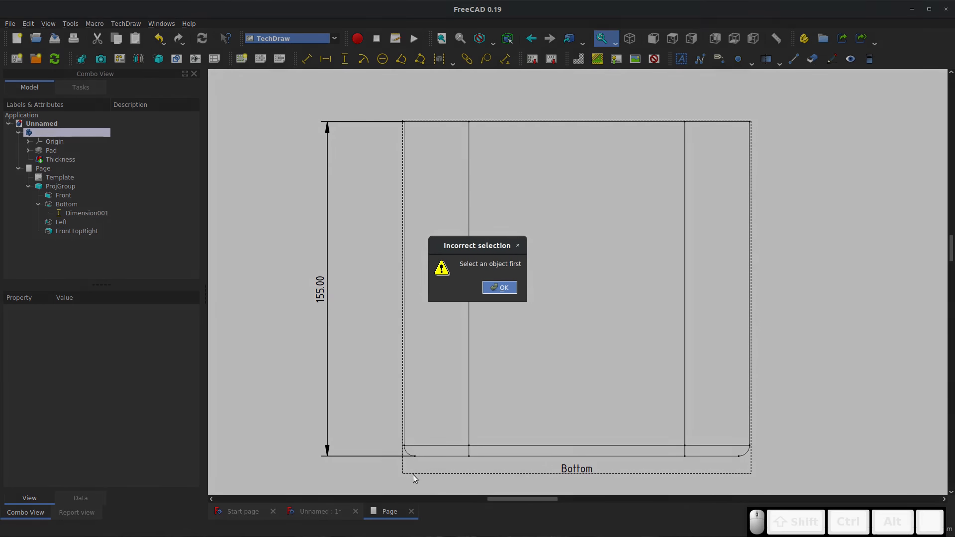
pyautogui.click(500, 287)
pyautogui.click(468, 225)
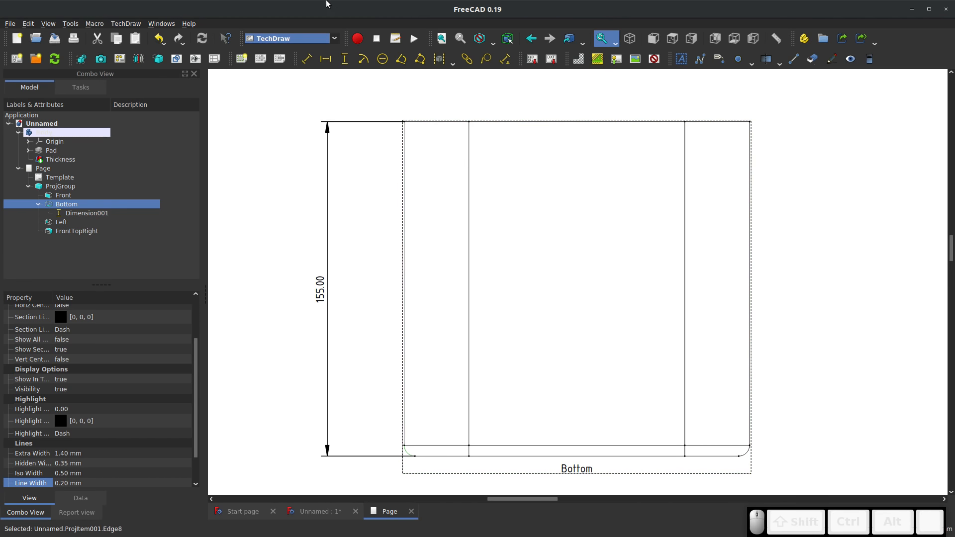
pyautogui.click(363, 59)
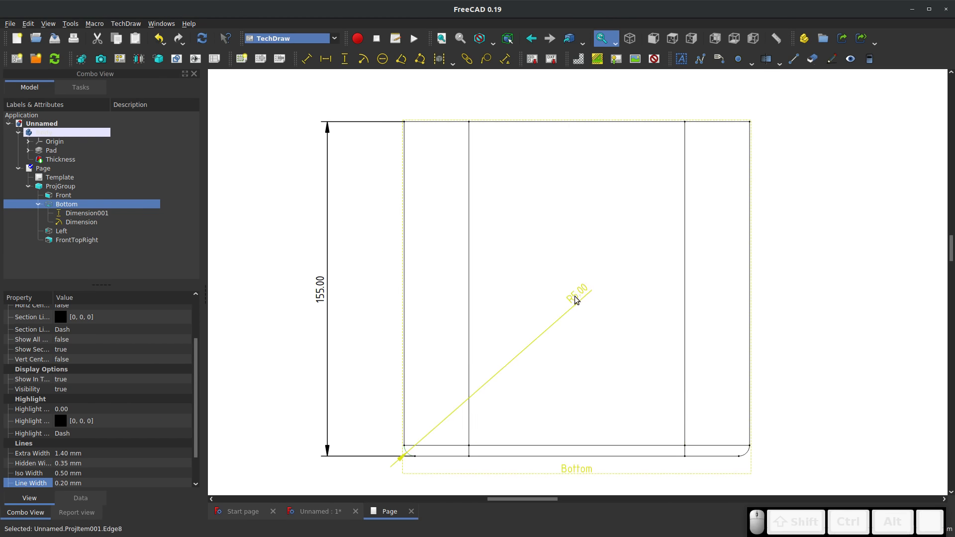
pyautogui.moveTo(574, 296)
pyautogui.mouseDown()
pyautogui.moveTo(339, 492)
pyautogui.moveTo(356, 450)
pyautogui.mouseUp()
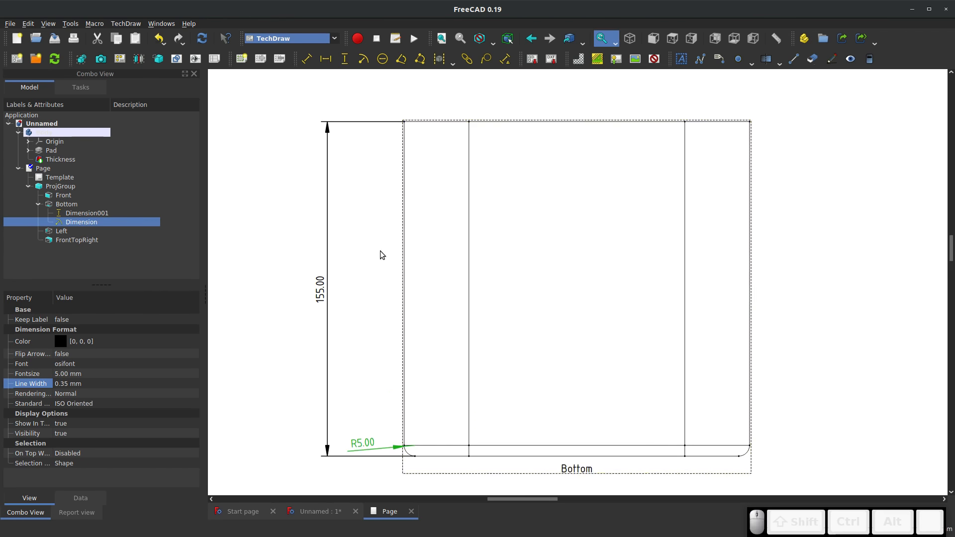
# Add a radius dimension to the Front view's outer left arc and place its label outside, up and left of the arc
pyautogui.scroll(-2, 374, 245)
pyautogui.scroll(-2, 368, 241)
pyautogui.scroll(4, 390, 196)
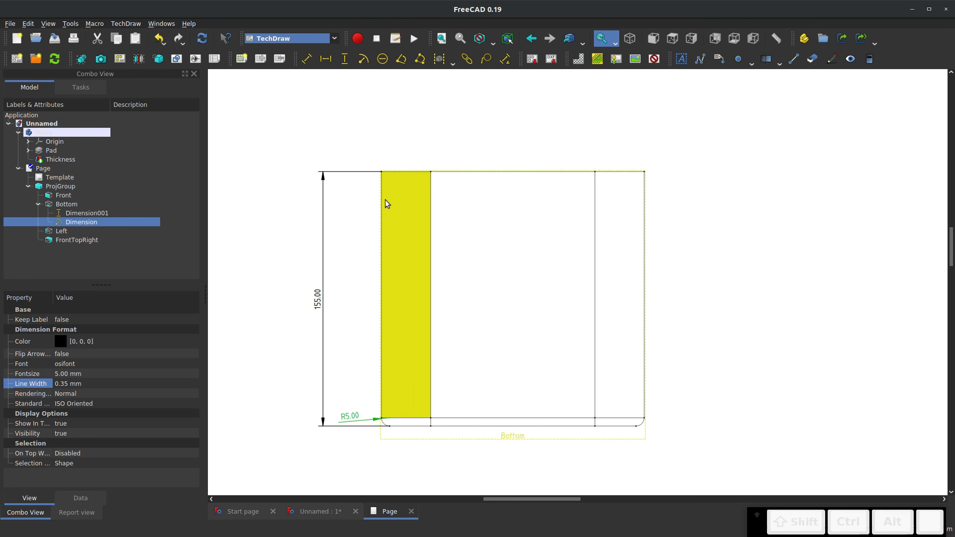
pyautogui.scroll(-3, 424, 131)
pyautogui.scroll(1, 522, 380)
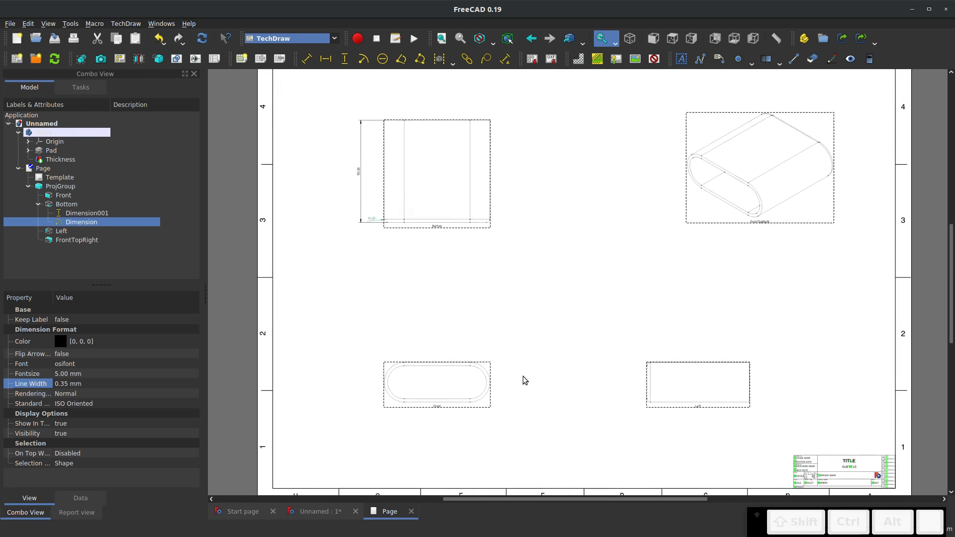
pyautogui.scroll(3, 395, 384)
pyautogui.scroll(2, 396, 384)
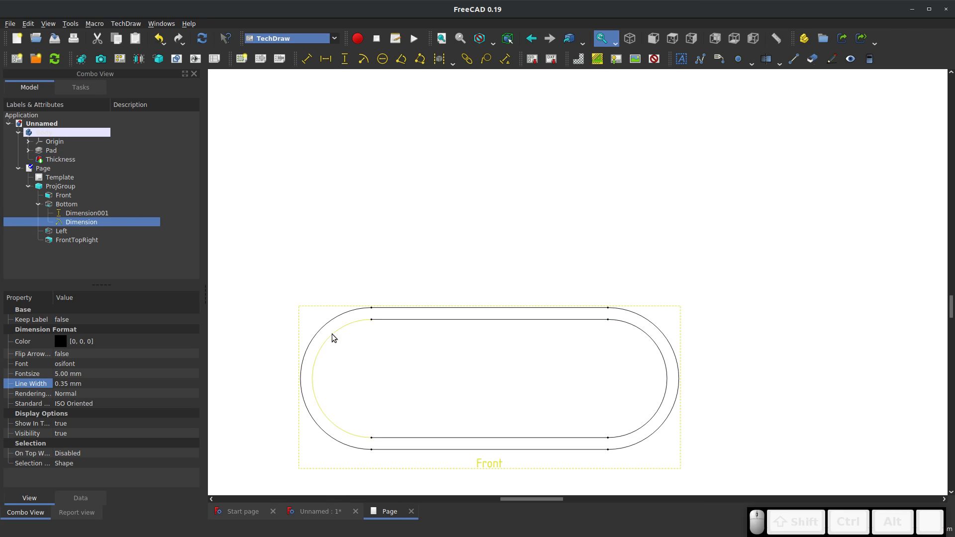
pyautogui.click(324, 331)
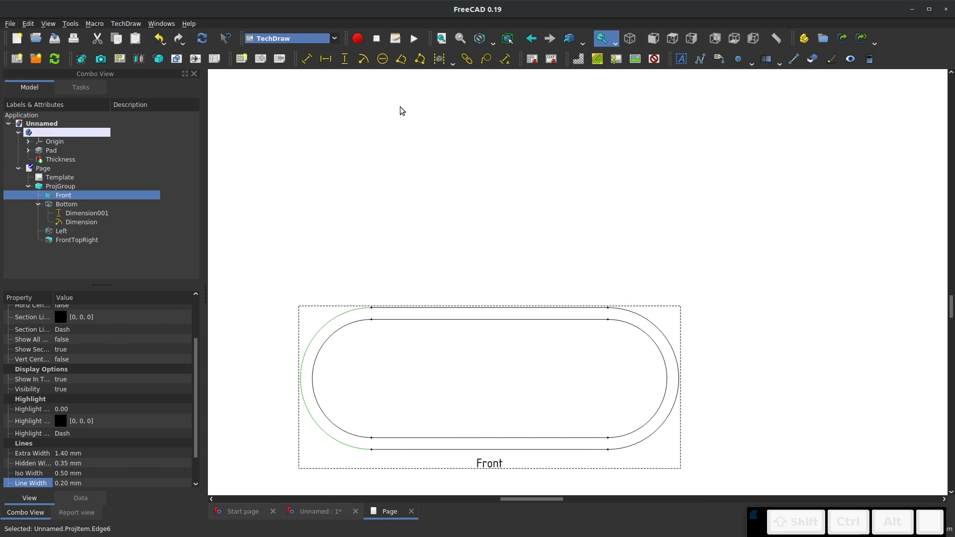
pyautogui.click(363, 59)
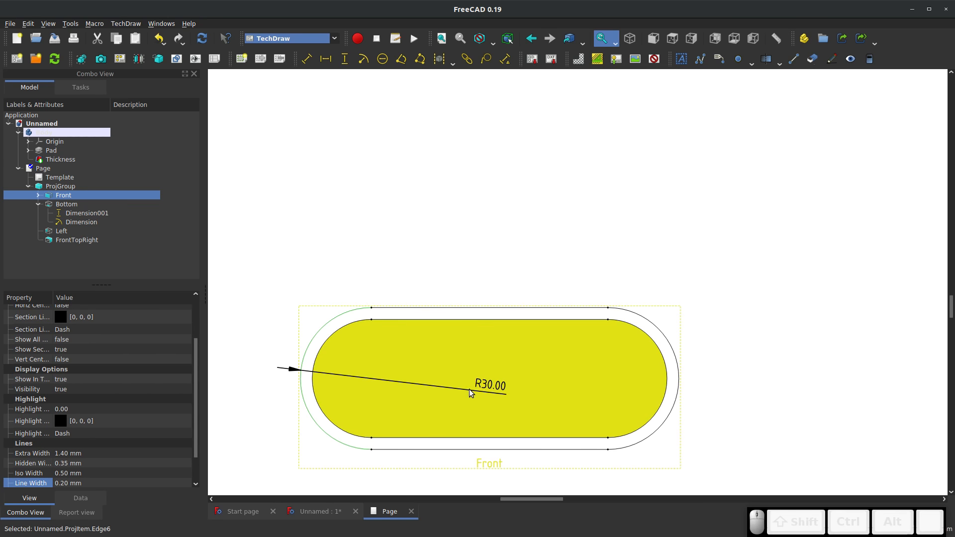
pyautogui.moveTo(369, 369); pyautogui.dragTo(263, 345)
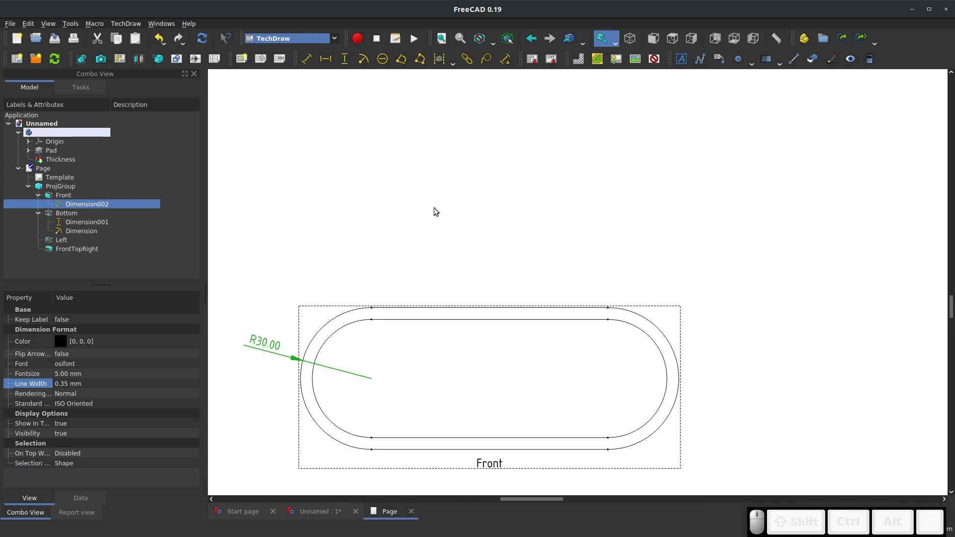
pyautogui.click(381, 191)
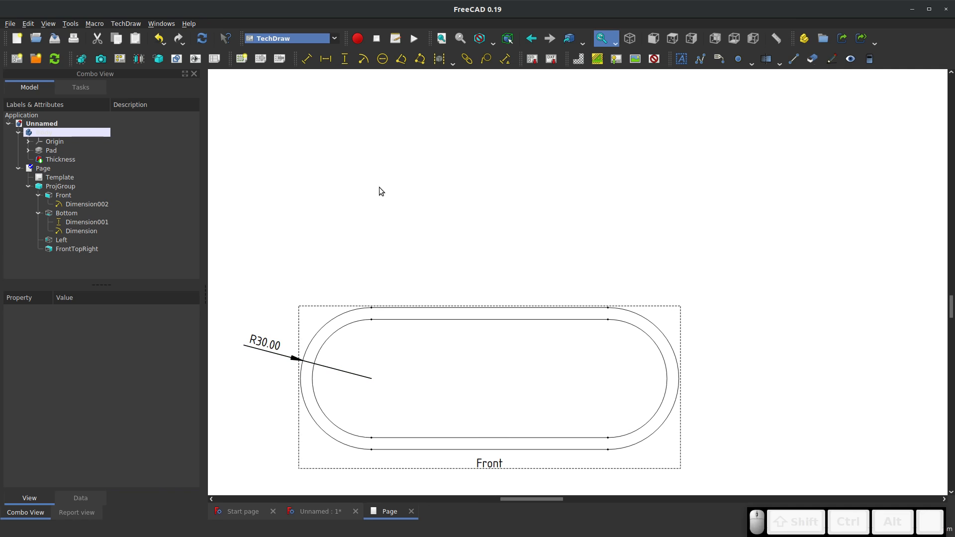
# Try a diameter dimension on the Front view's inner right arc, place it above the view and delete it
pyautogui.click(644, 334)
pyautogui.click(382, 58)
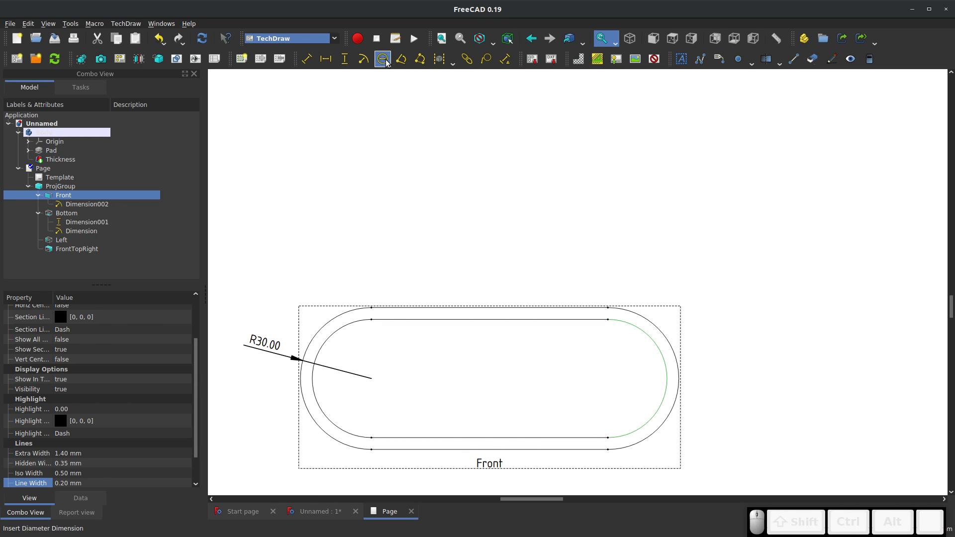
pyautogui.moveTo(500, 332); pyautogui.dragTo(580, 247)
pyautogui.press('Delete')
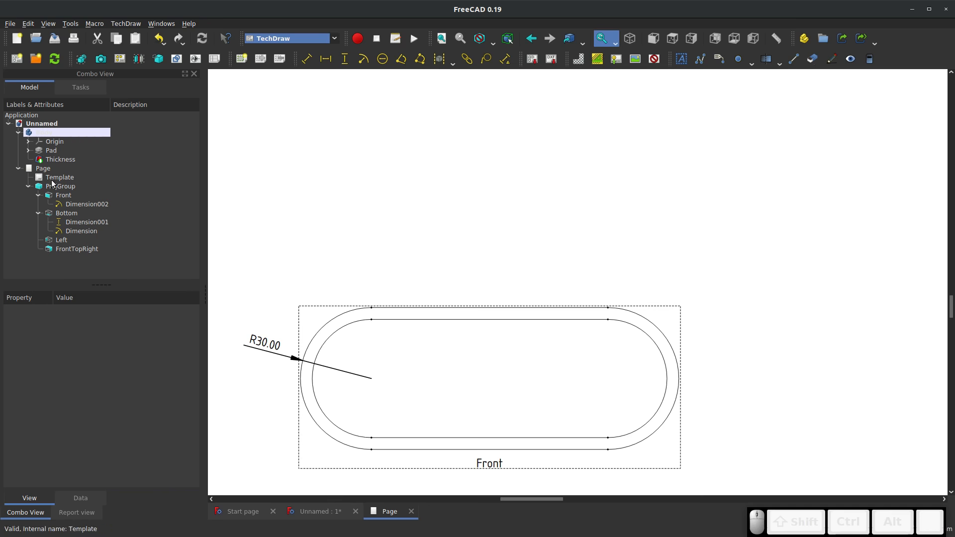
# Enable Arc Center Marks for the Front view
pyautogui.click(299, 320)
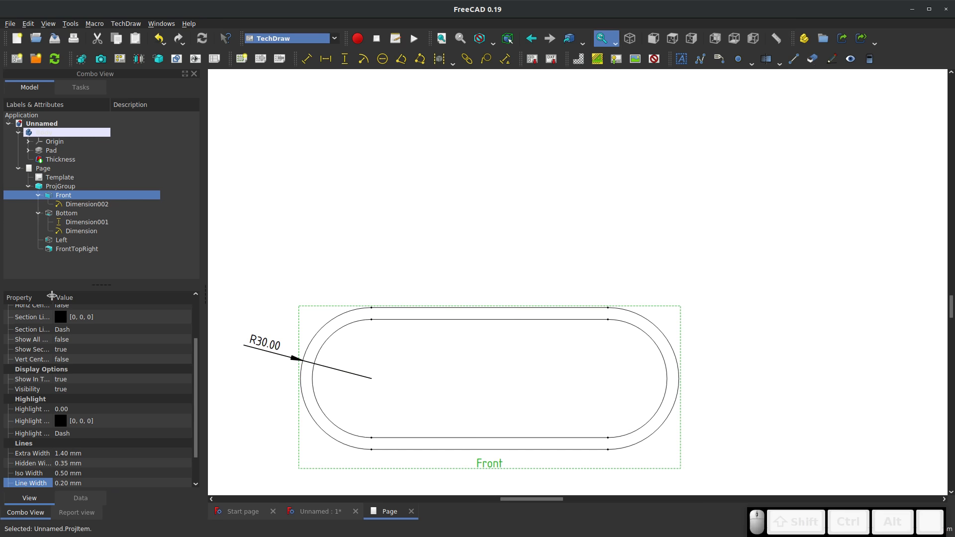
pyautogui.moveTo(52, 296); pyautogui.dragTo(103, 297)
pyautogui.scroll(2, 71, 371)
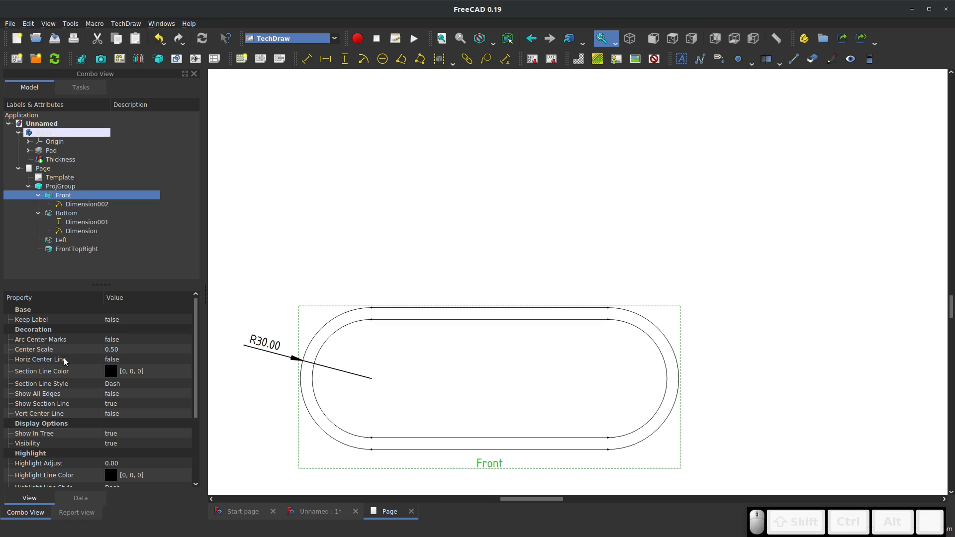
pyautogui.click(114, 339)
pyautogui.click(117, 341)
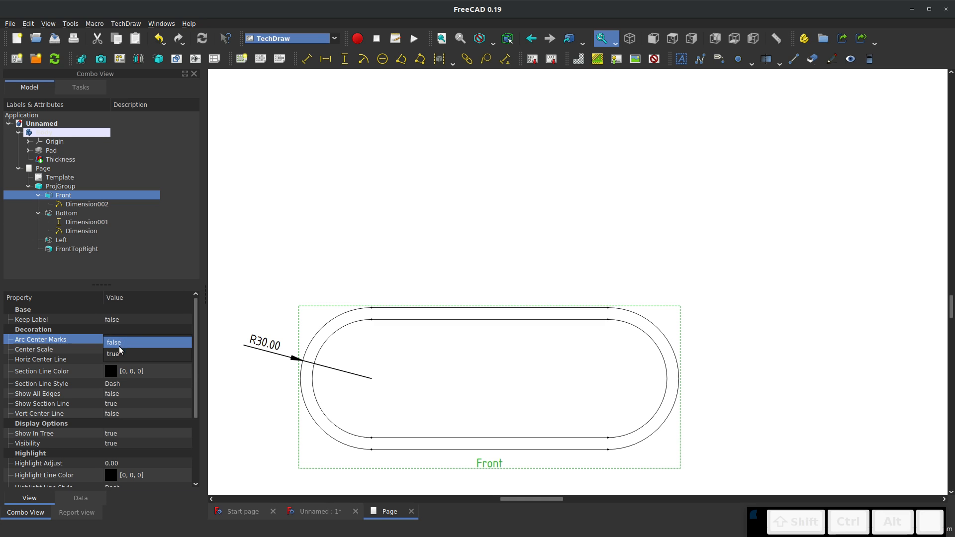
pyautogui.click(115, 352)
pyautogui.click(291, 262)
# Add a horizontal dimension between the Front view's two arc centres and place it just above the view
pyautogui.keyDown('ctrl'); pyautogui.scroll(5, 607, 383); pyautogui.keyUp('ctrl')
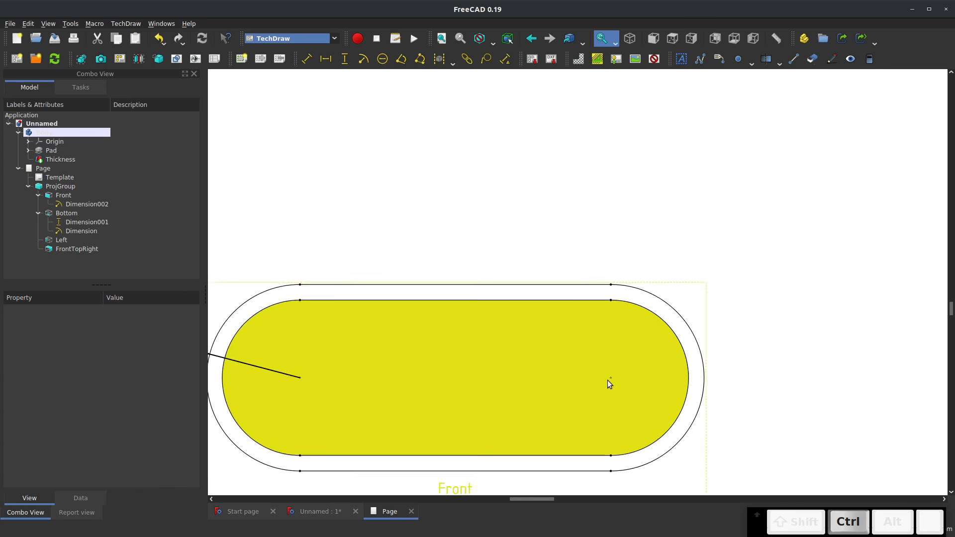
pyautogui.keyDown('ctrl'); pyautogui.scroll(-6, 625, 377); pyautogui.keyUp('ctrl')
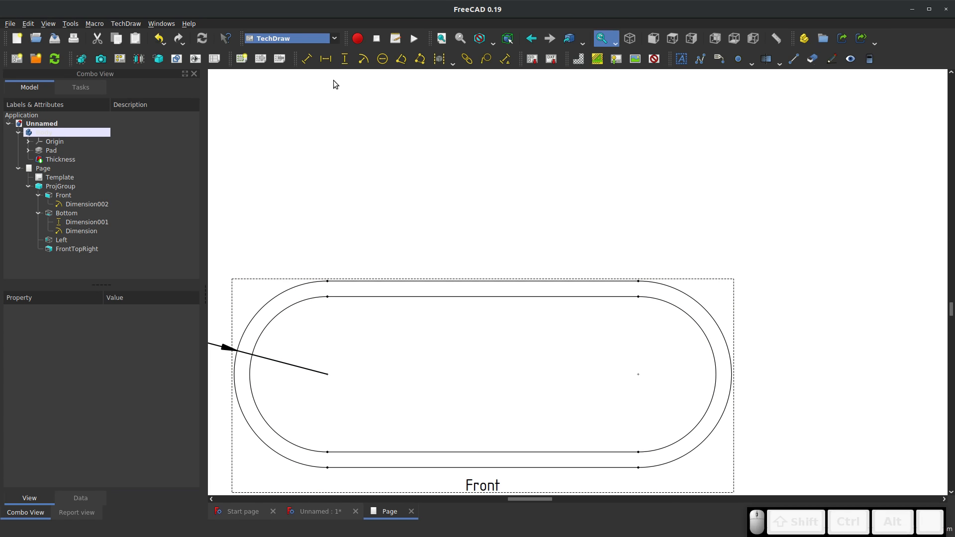
pyautogui.click(327, 374)
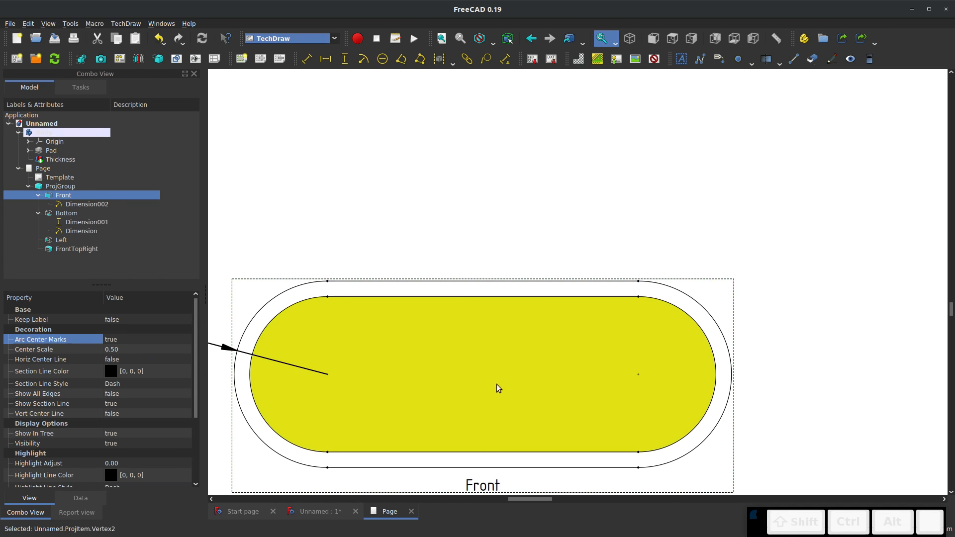
pyautogui.keyDown('ctrl'); pyautogui.click(638, 375); pyautogui.keyUp('ctrl')
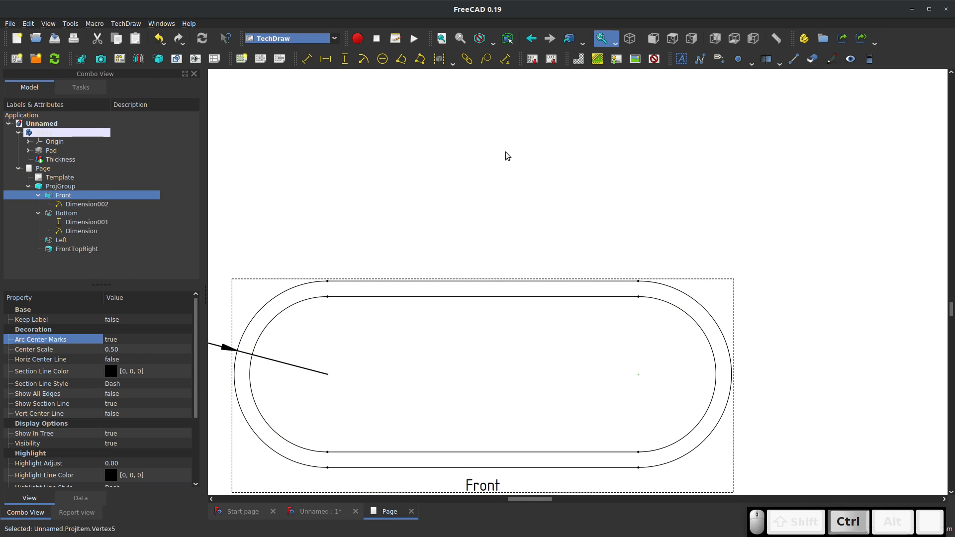
pyautogui.click(326, 58)
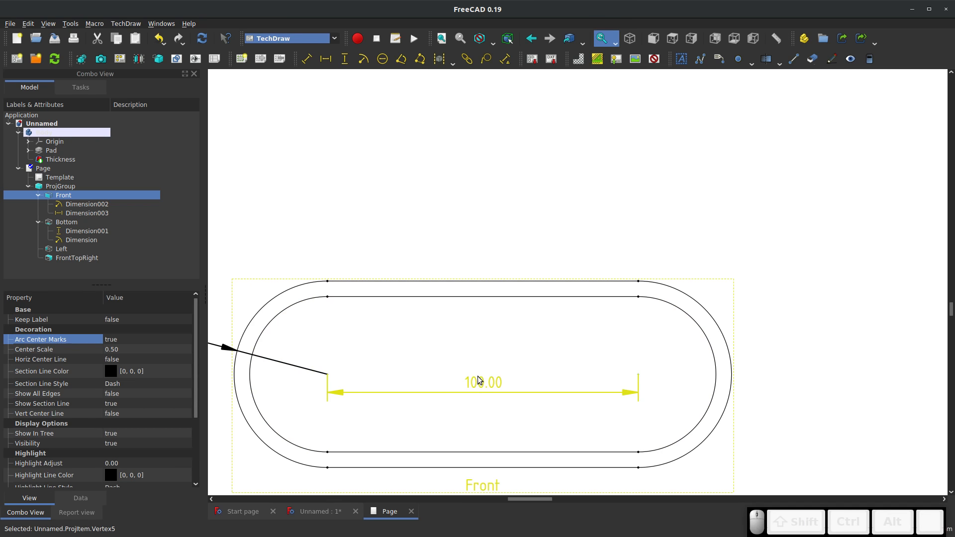
pyautogui.scroll(-5, 550, 285)
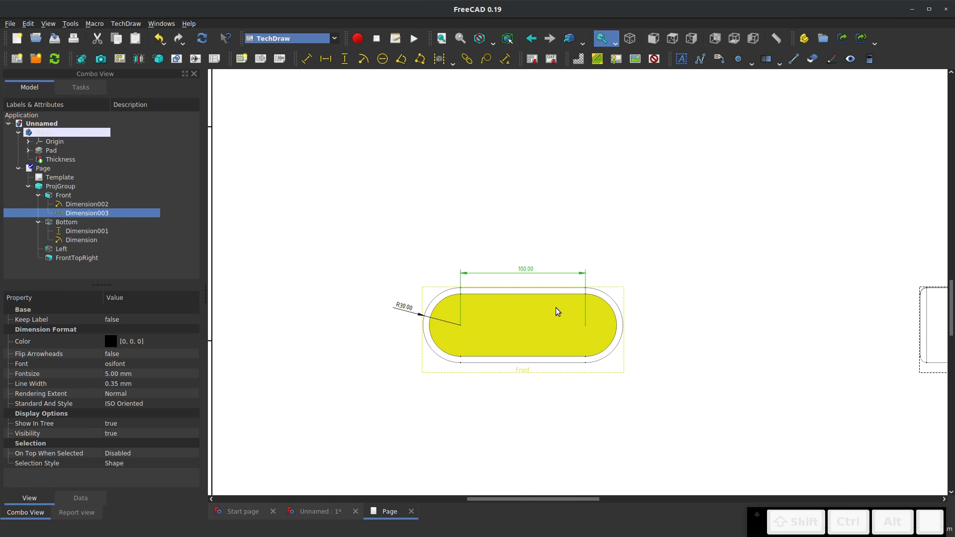
# Add the Front view's overall height dimension to the left of the view and nudge the R30.00 label slightly up to clear it
pyautogui.scroll(1, 525, 261)
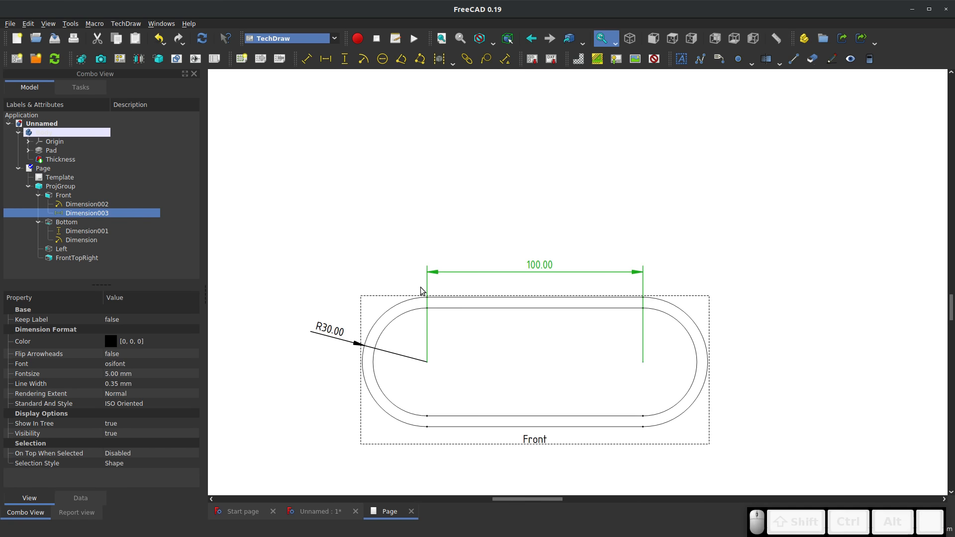
pyautogui.scroll(1, 426, 302)
pyautogui.click(427, 301)
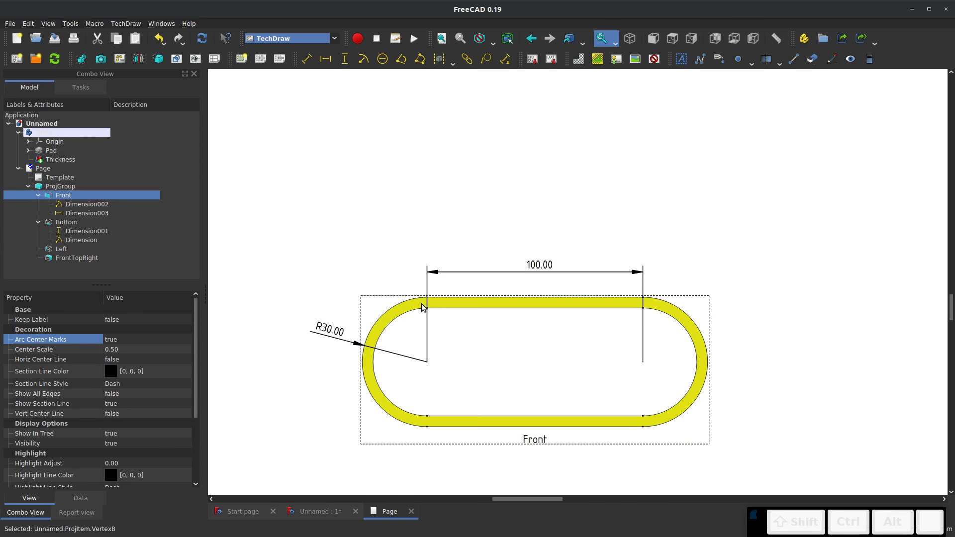
pyautogui.scroll(4, 425, 302)
pyautogui.scroll(-4, 423, 303)
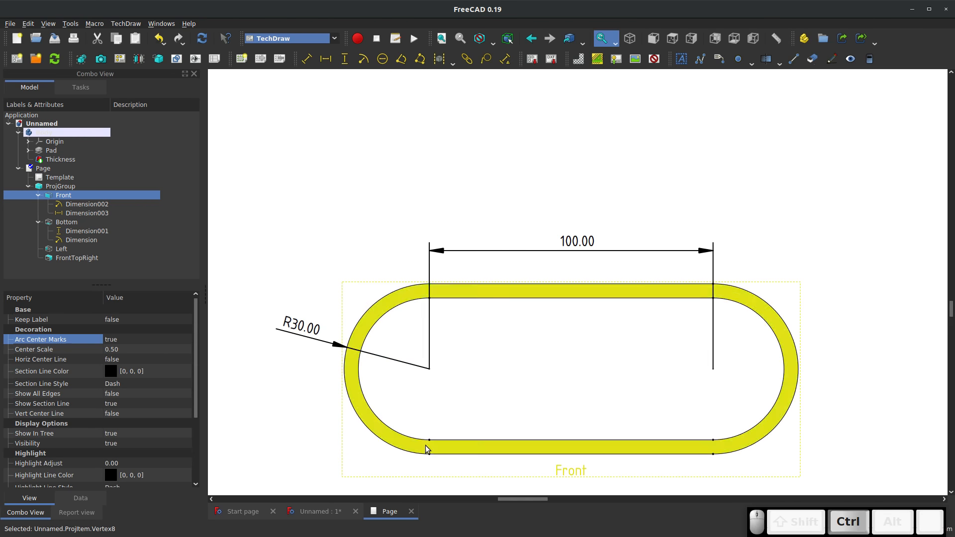
pyautogui.keyDown('ctrl'); pyautogui.click(429, 454); pyautogui.keyUp('ctrl')
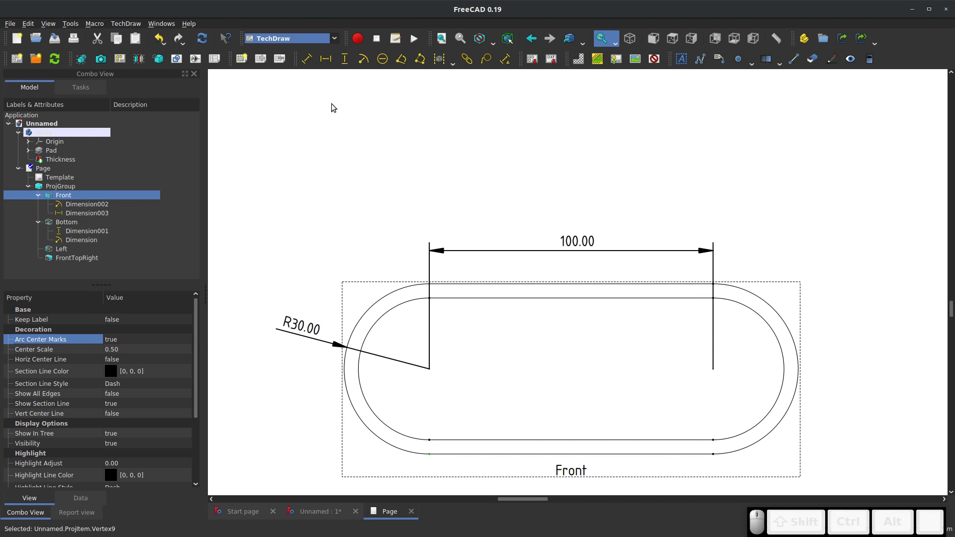
pyautogui.click(344, 59)
pyautogui.moveTo(417, 379); pyautogui.dragTo(239, 350)
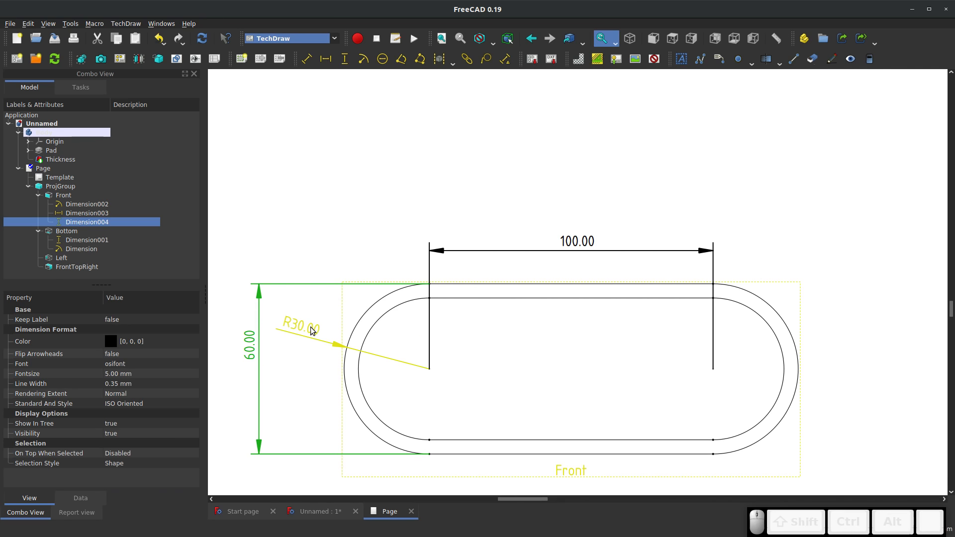
pyautogui.moveTo(313, 329); pyautogui.dragTo(315, 322)
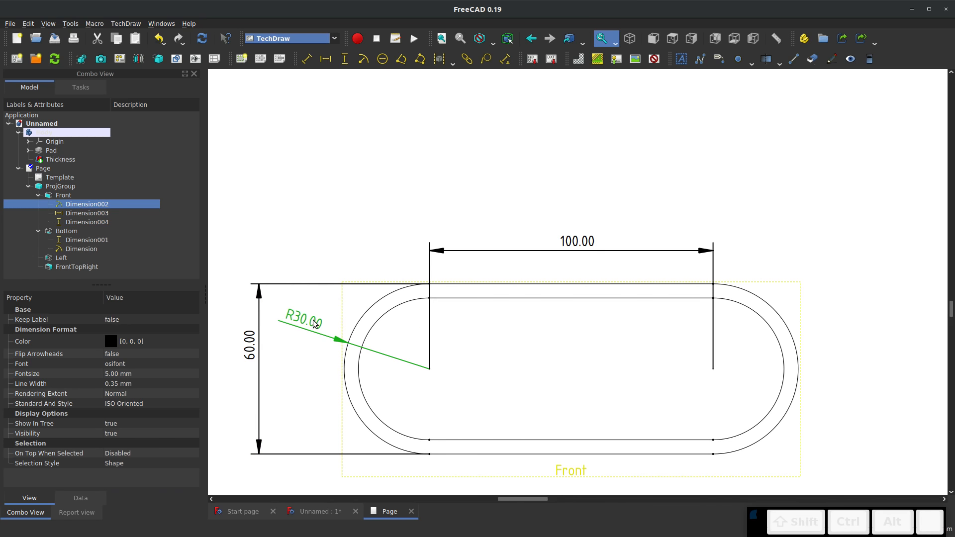
# Set Theoretical Exact to true for the Front view's overall height dimension
pyautogui.click(245, 347)
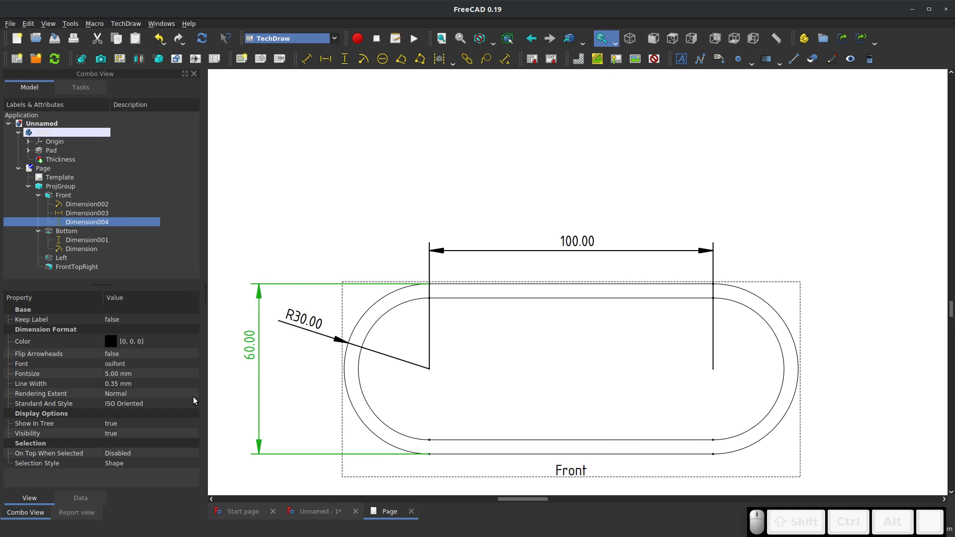
pyautogui.click(294, 325)
pyautogui.click(252, 348)
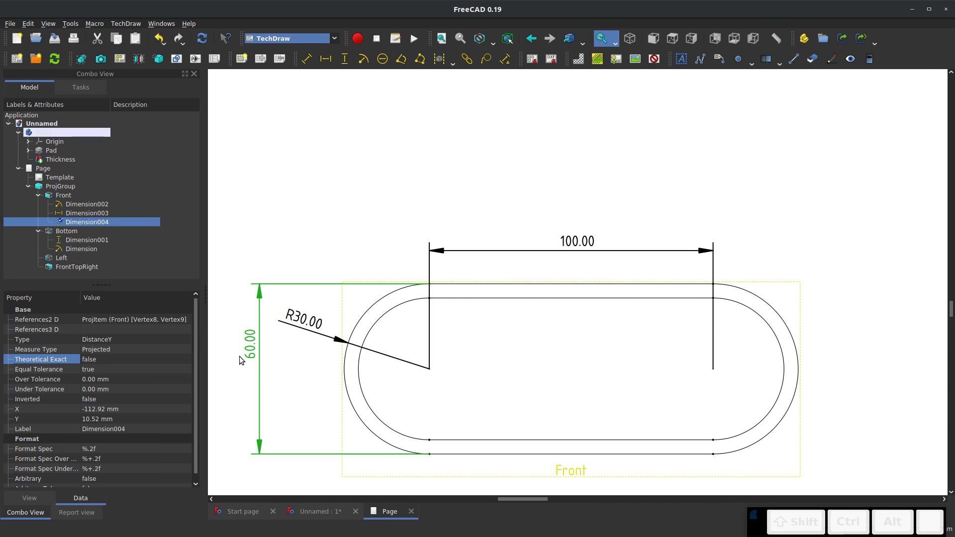
pyautogui.click(100, 359)
pyautogui.click(101, 359)
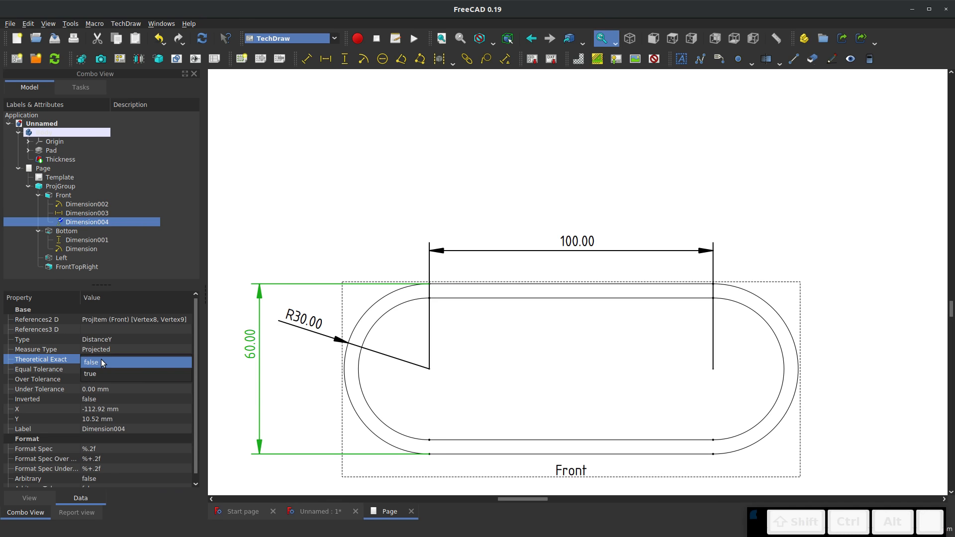
pyautogui.click(91, 376)
pyautogui.click(234, 373)
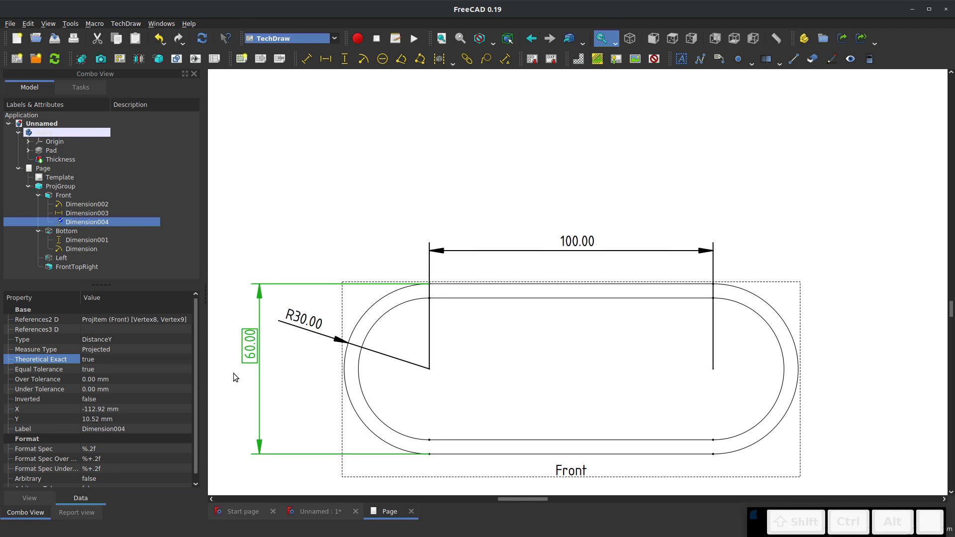
# Set Flip Arrowheads to true for the Front view's overall height dimension
pyautogui.click(250, 348)
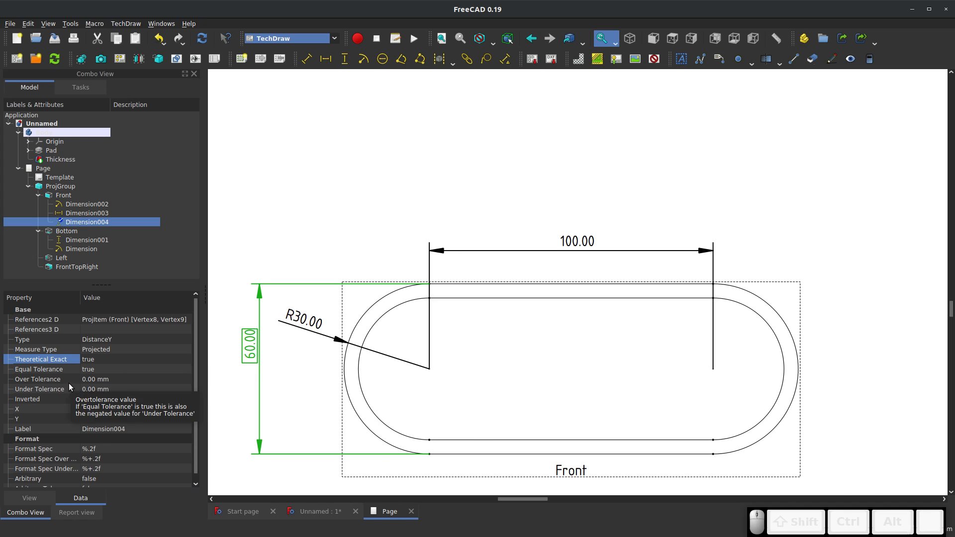
pyautogui.click(28, 498)
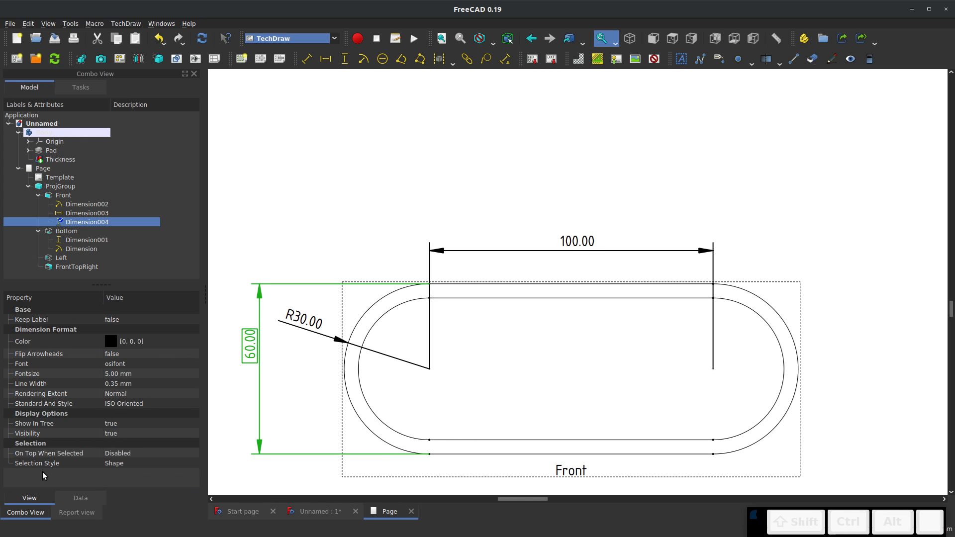
pyautogui.click(126, 355)
pyautogui.click(122, 356)
pyautogui.click(116, 367)
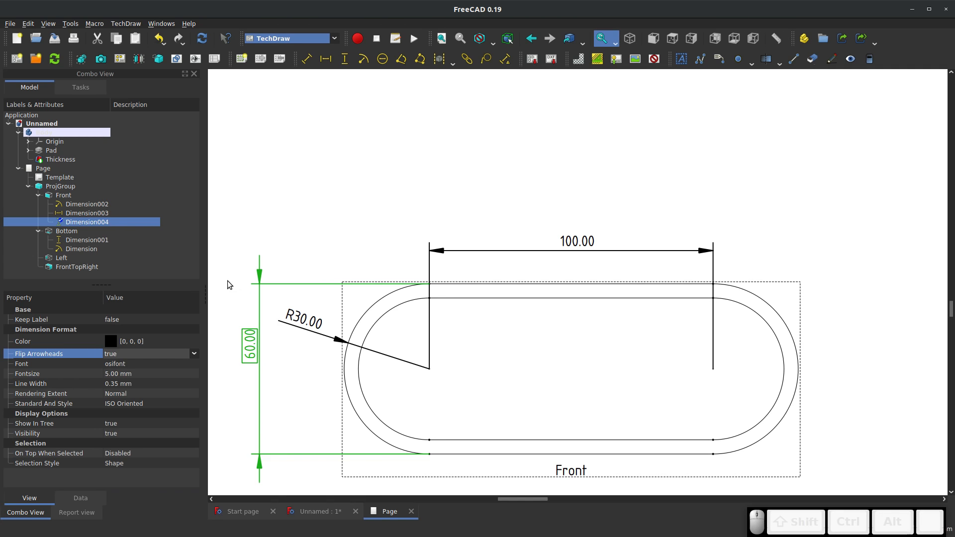
# Try the padmaa font on the Front view's height dimension and switch it back to osifont
pyautogui.click(118, 368)
pyautogui.click(117, 368)
pyautogui.click(132, 348)
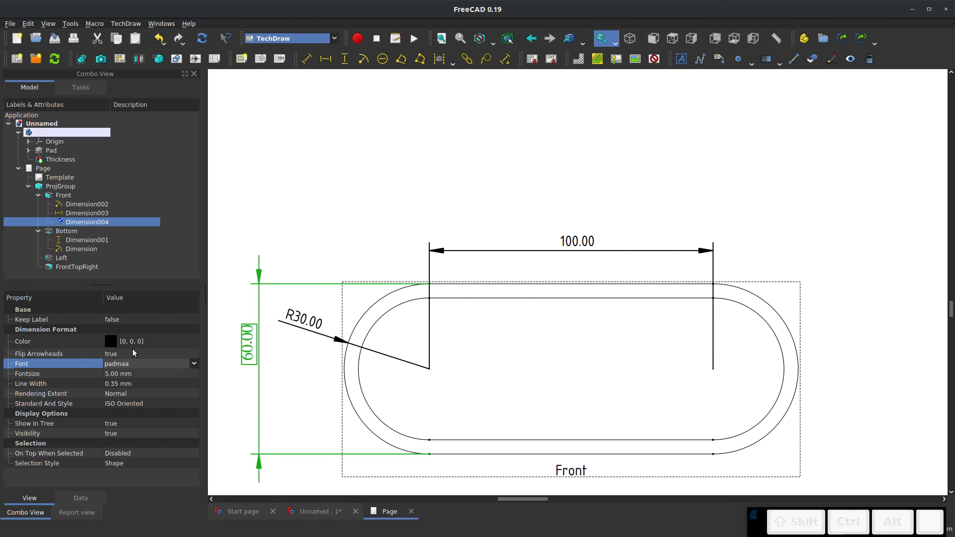
pyautogui.click(127, 363)
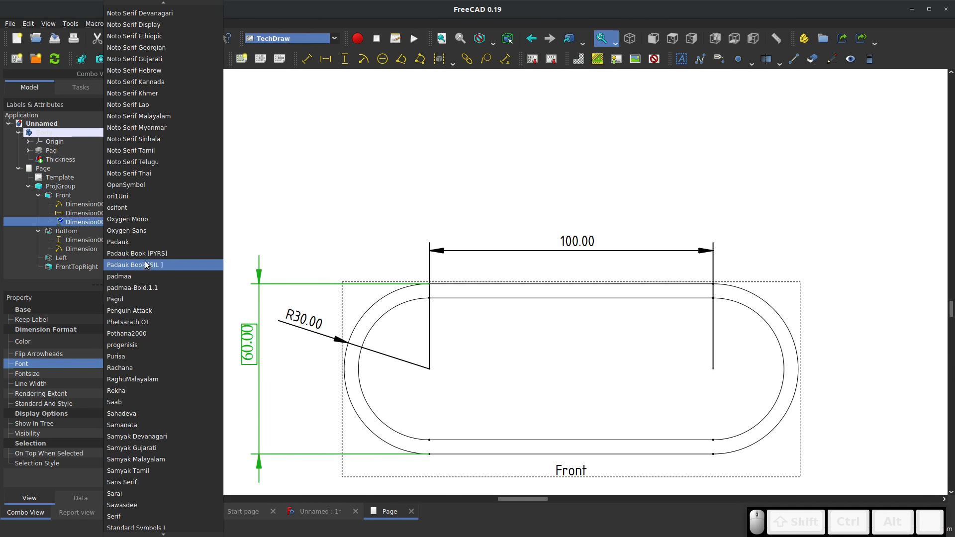
pyautogui.click(133, 208)
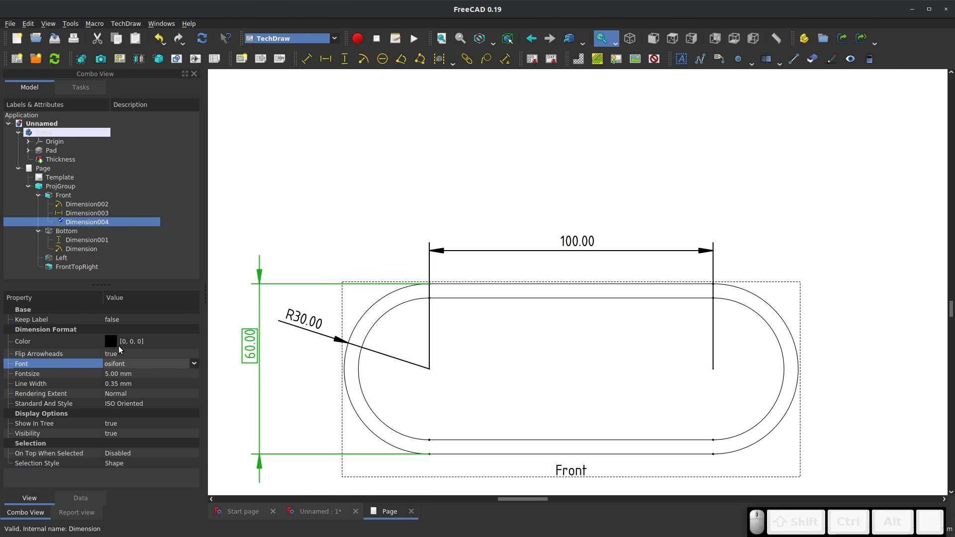
# Set the line width of the Front view's overall height dimension to 0.20 mm
pyautogui.click(118, 383)
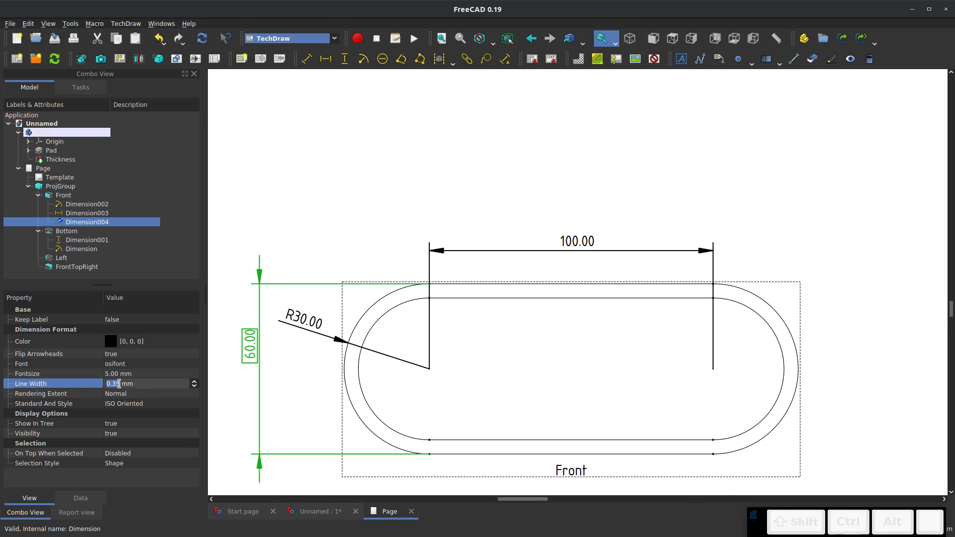
pyautogui.write('.2')
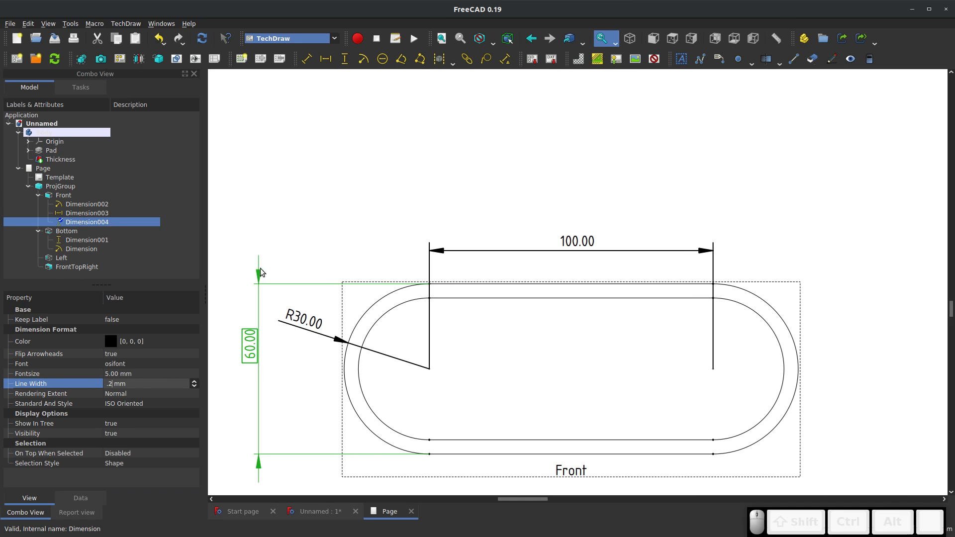
# Try the Expanded, Minimal, None and Confined rendering extents on the Front view's height dimension and switch it back to Normal
pyautogui.click(125, 398)
pyautogui.click(123, 399)
pyautogui.click(124, 404)
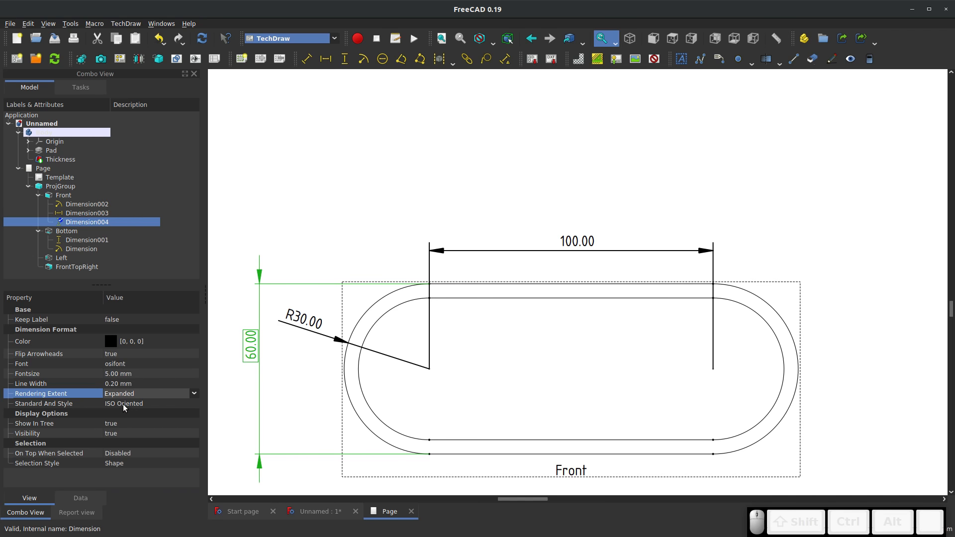
pyautogui.click(127, 394)
pyautogui.click(135, 353)
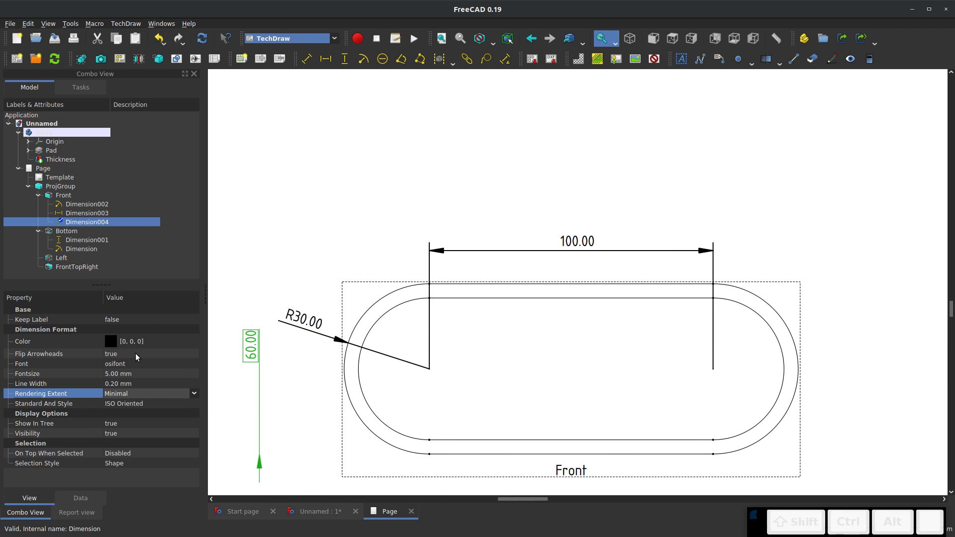
pyautogui.click(135, 393)
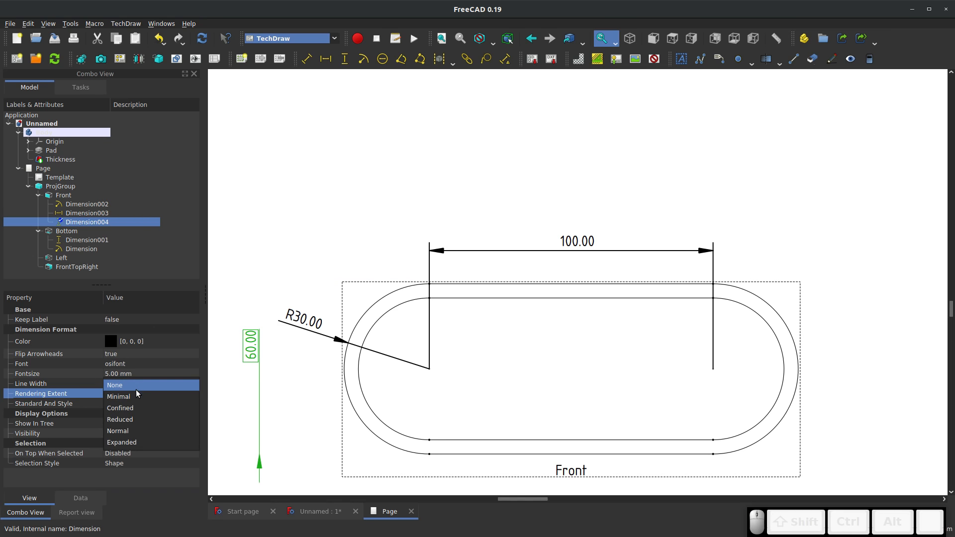
pyautogui.click(136, 388)
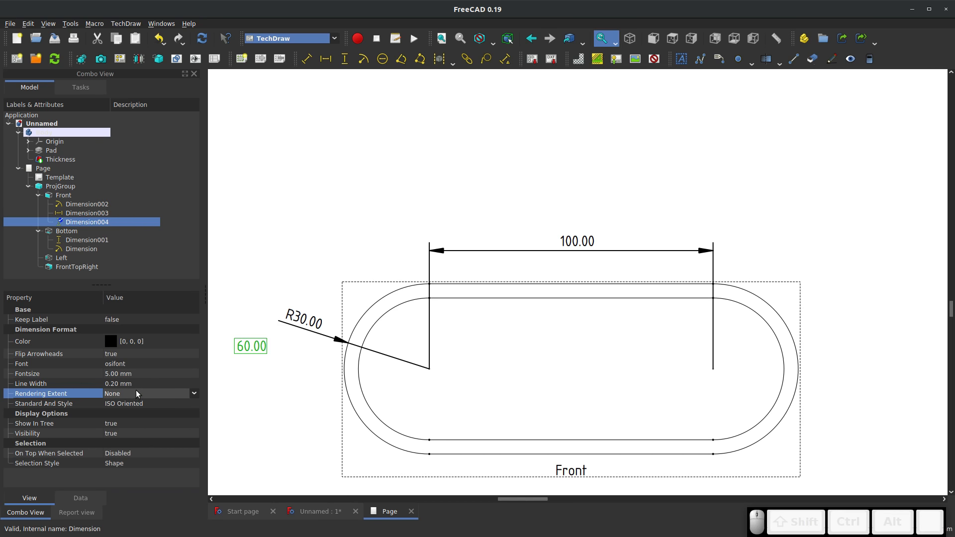
pyautogui.click(136, 390)
pyautogui.click(130, 416)
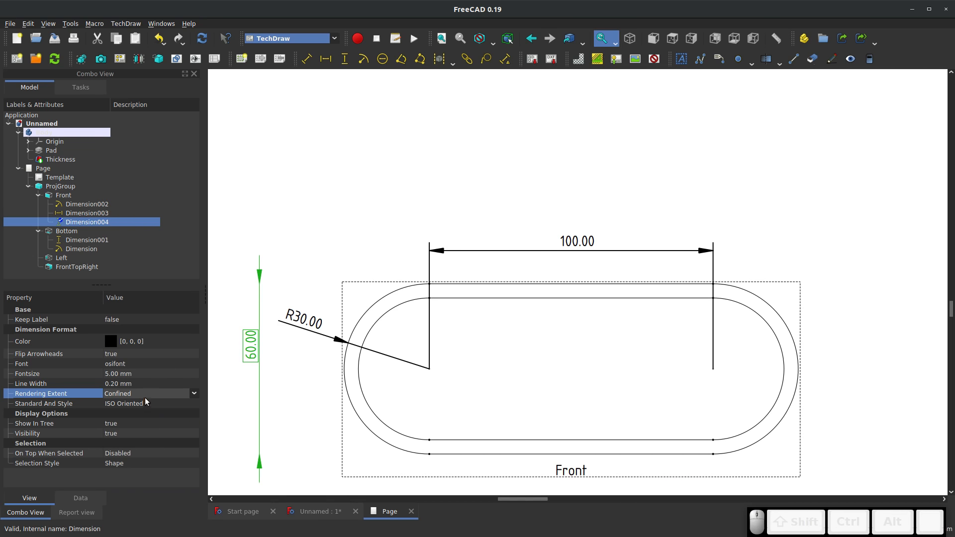
pyautogui.click(144, 396)
pyautogui.click(134, 420)
pyautogui.click(255, 227)
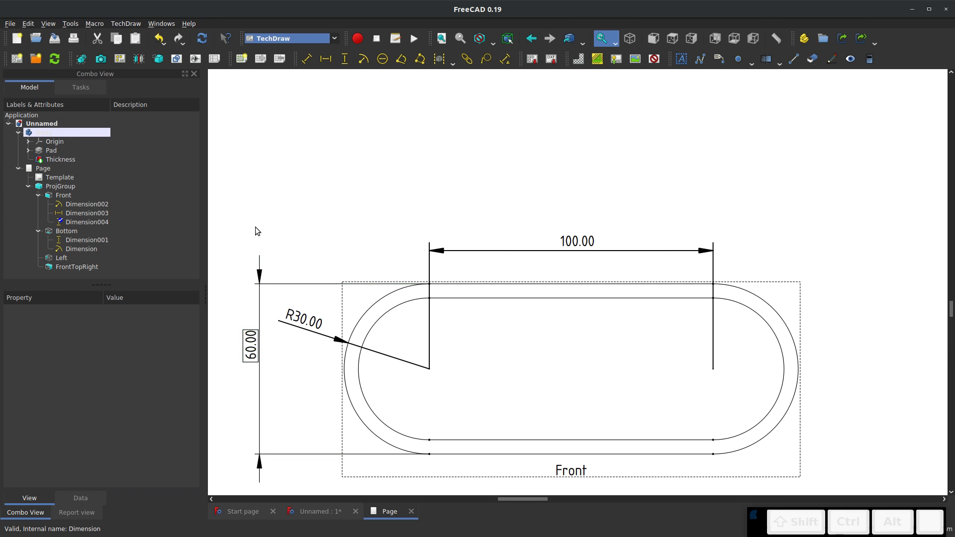
# Try the ISO Referencing, ASME Inlined and ASME Referencing styles on the Front view's height dimension and switch it back to ISO Oriented
pyautogui.click(246, 339)
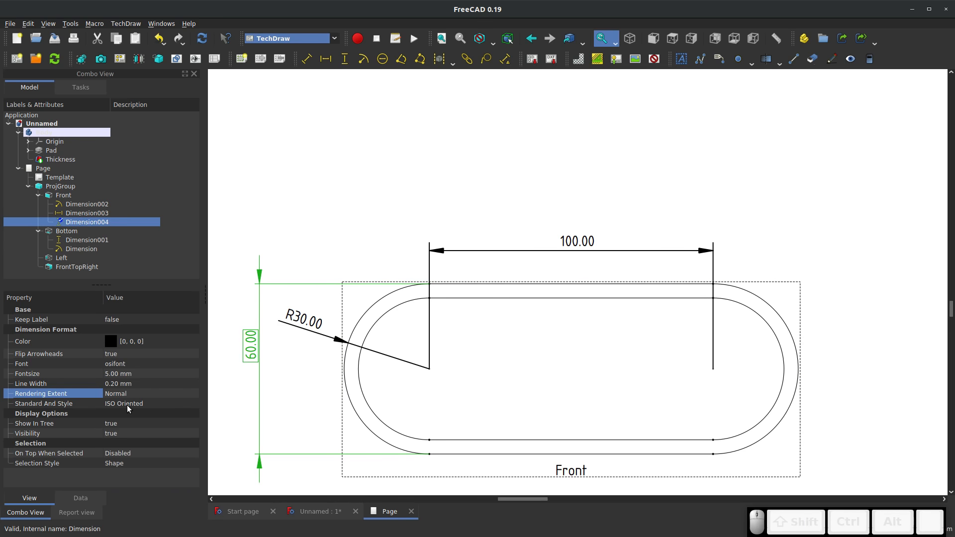
pyautogui.click(112, 404)
pyautogui.click(113, 404)
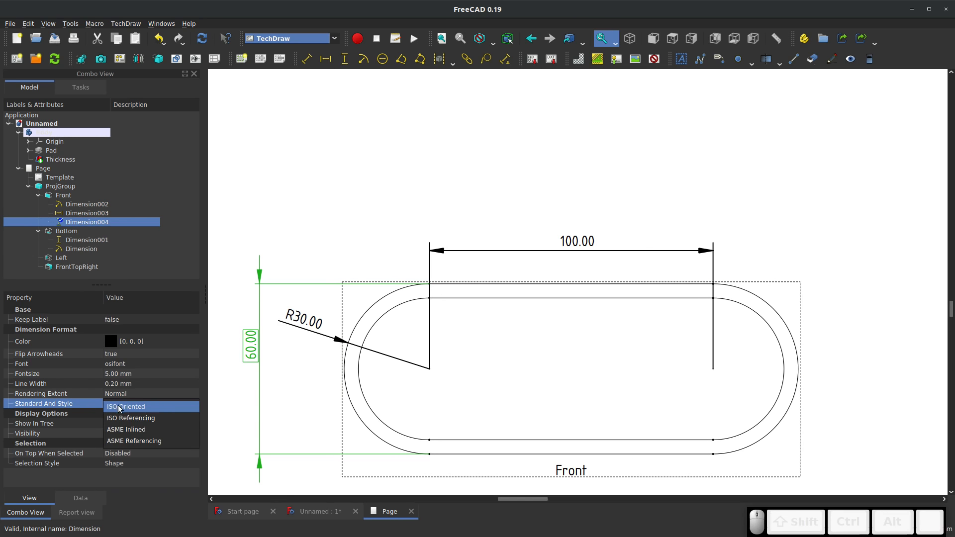
pyautogui.click(134, 418)
pyautogui.click(145, 404)
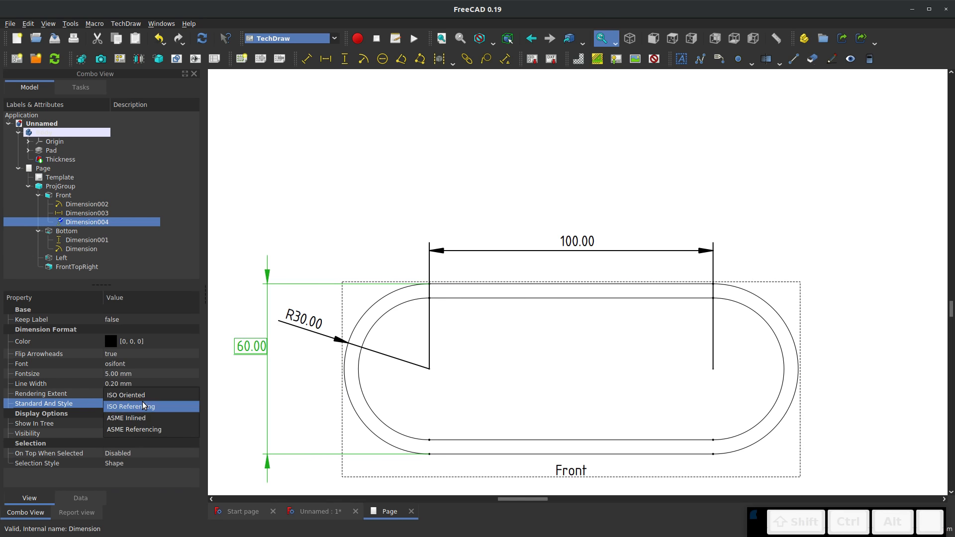
pyautogui.click(141, 416)
pyautogui.click(148, 404)
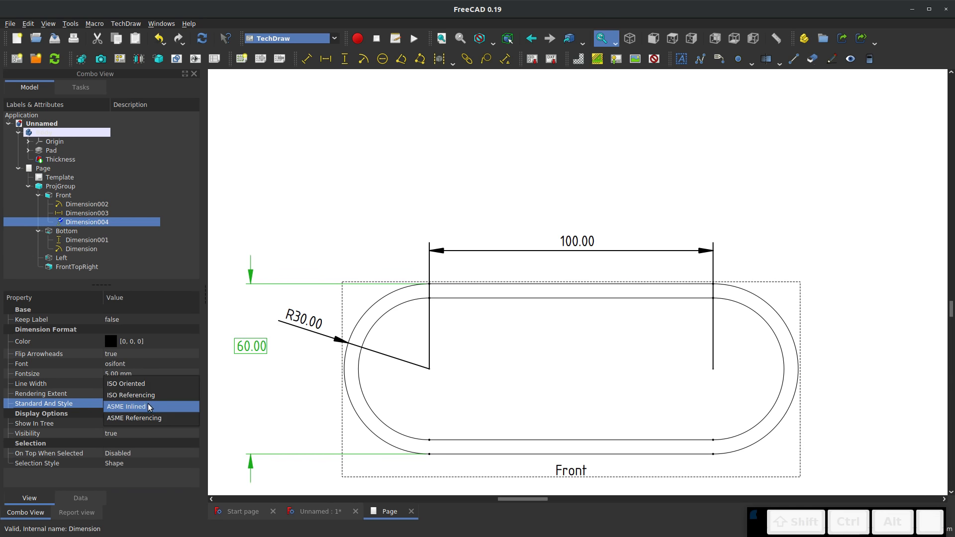
pyautogui.click(139, 418)
pyautogui.click(149, 403)
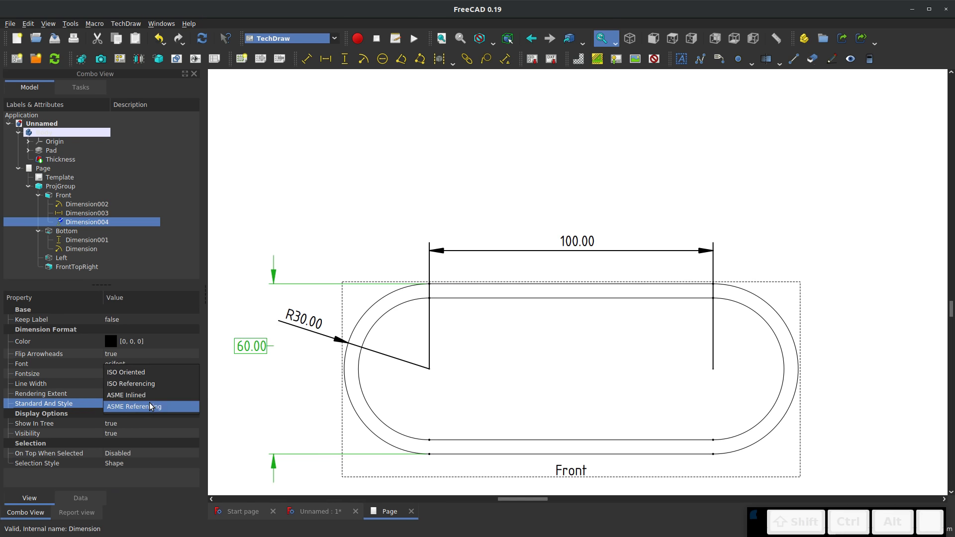
pyautogui.click(155, 377)
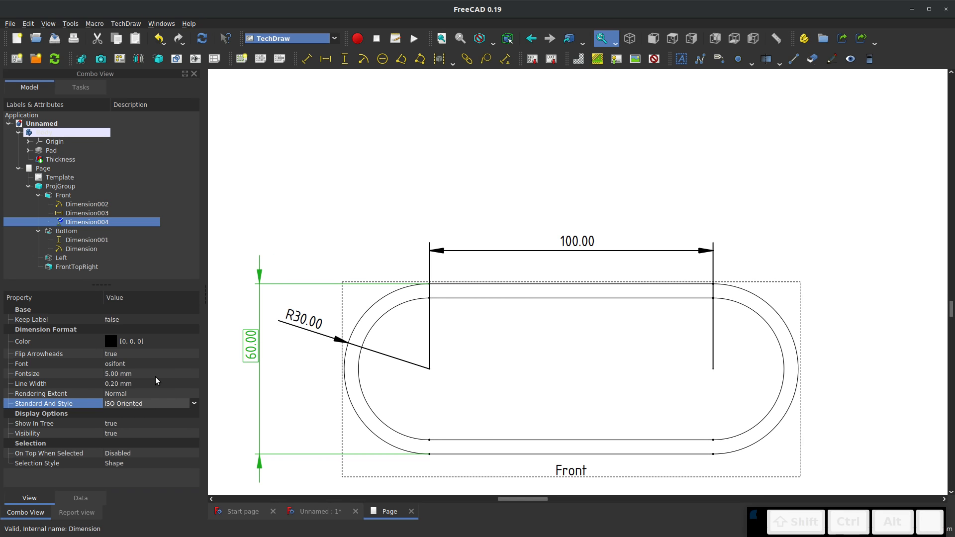
pyautogui.click(211, 403)
pyautogui.scroll(-2, 211, 373)
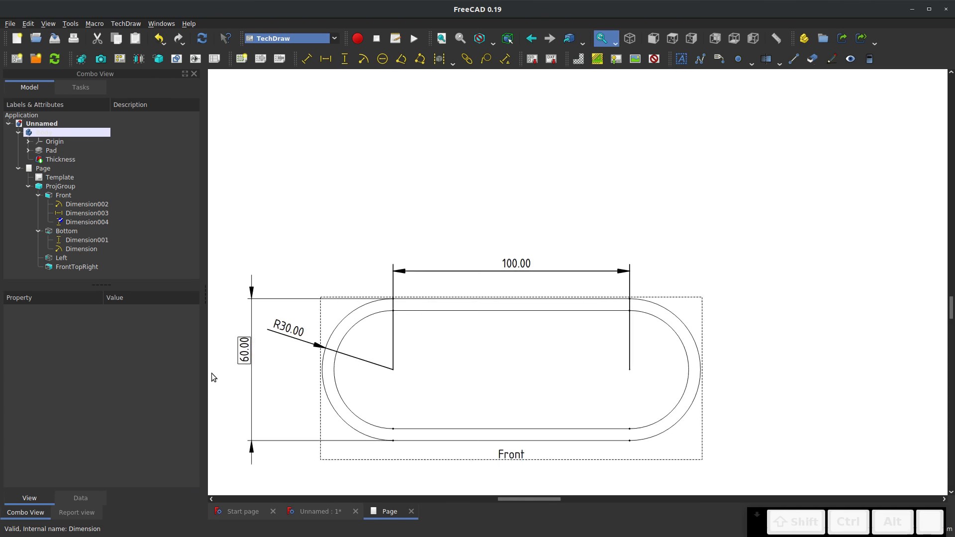
pyautogui.scroll(-2, 211, 373)
pyautogui.scroll(2, 297, 363)
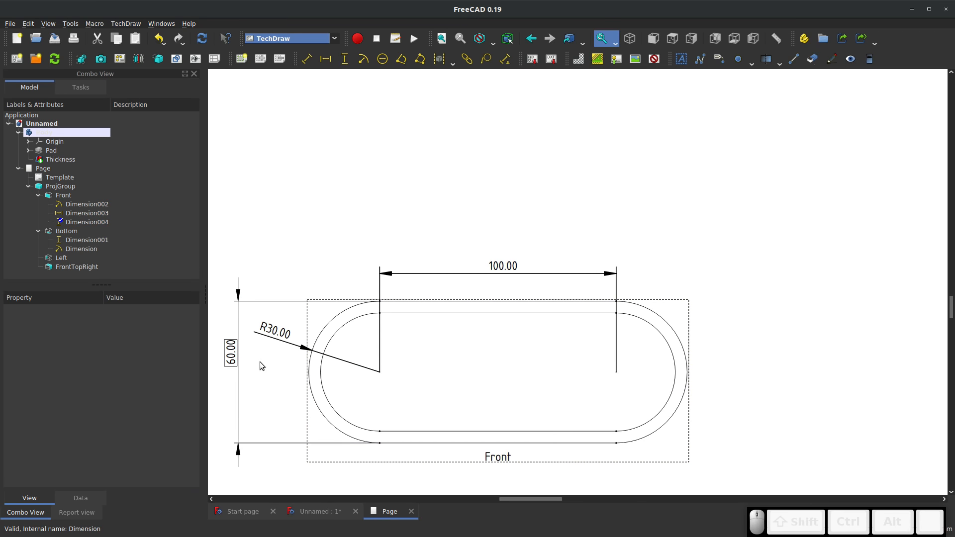
pyautogui.click(234, 356)
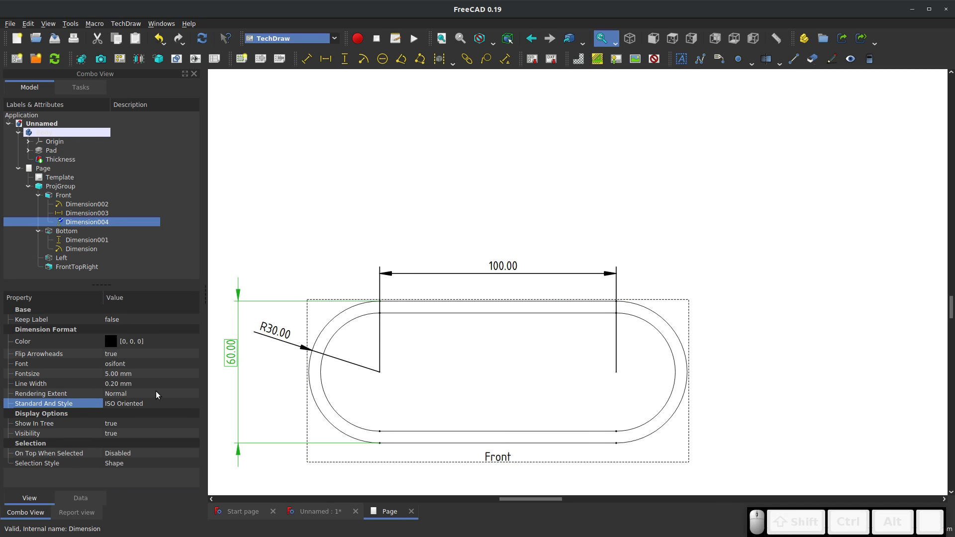
pyautogui.scroll(-7, 364, 269)
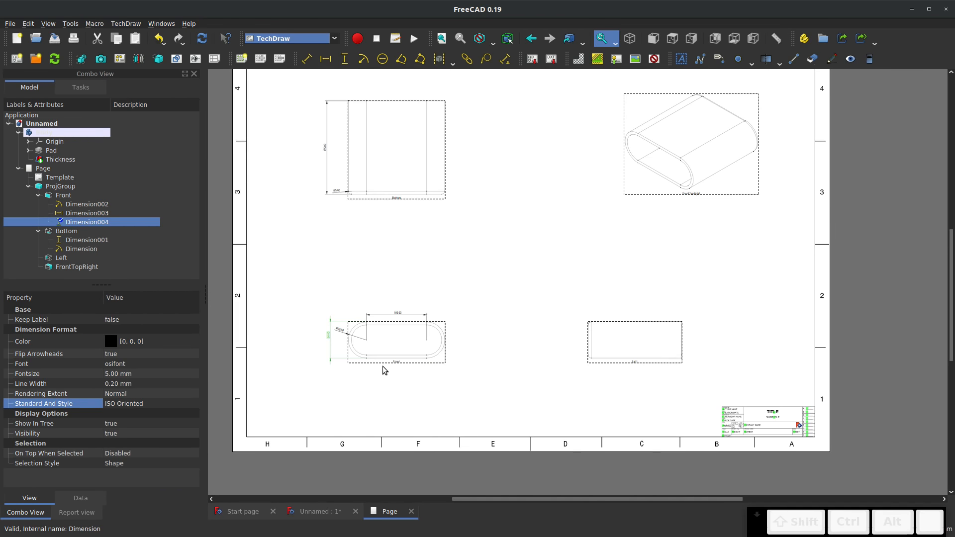
pyautogui.scroll(1, 616, 175)
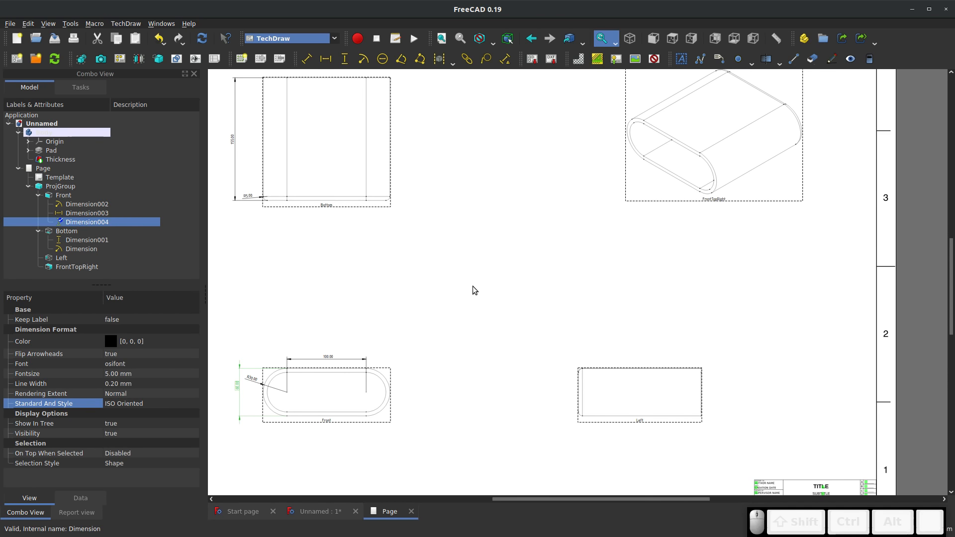
pyautogui.click(413, 141)
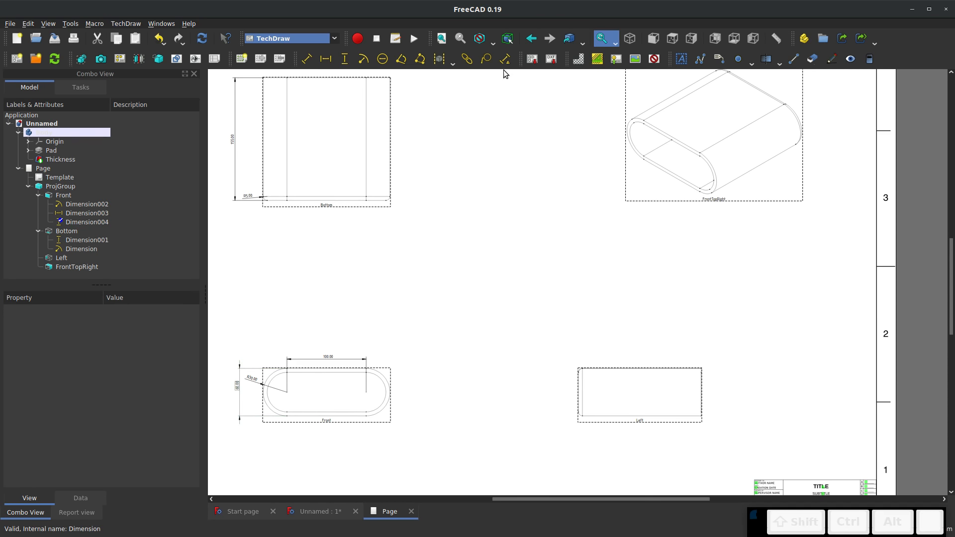
# Add a balloon pointing at the right-hand face of the Bottom view and move its bubble outside the view's right edge
pyautogui.click(486, 60)
pyautogui.click(499, 287)
pyautogui.click(386, 162)
pyautogui.click(486, 60)
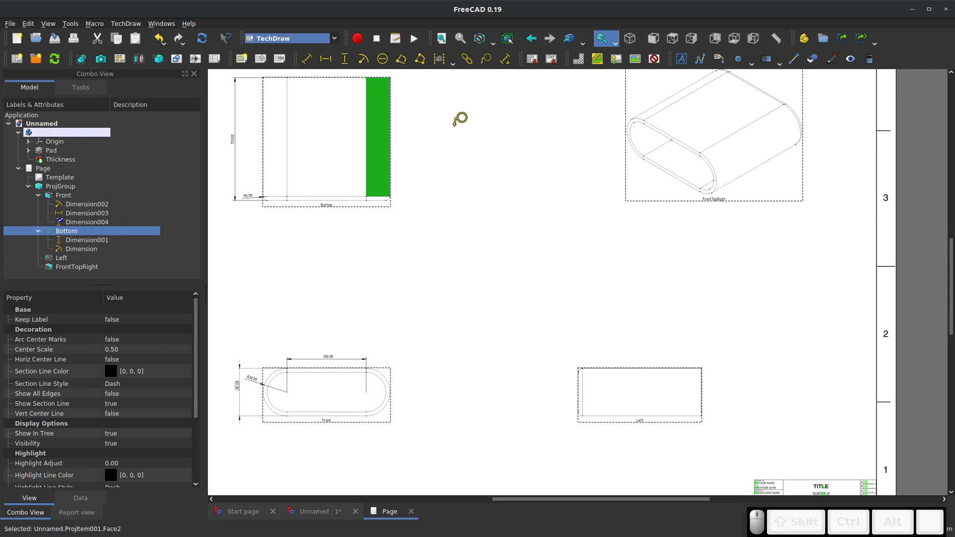
pyautogui.click(377, 157)
pyautogui.click(395, 143)
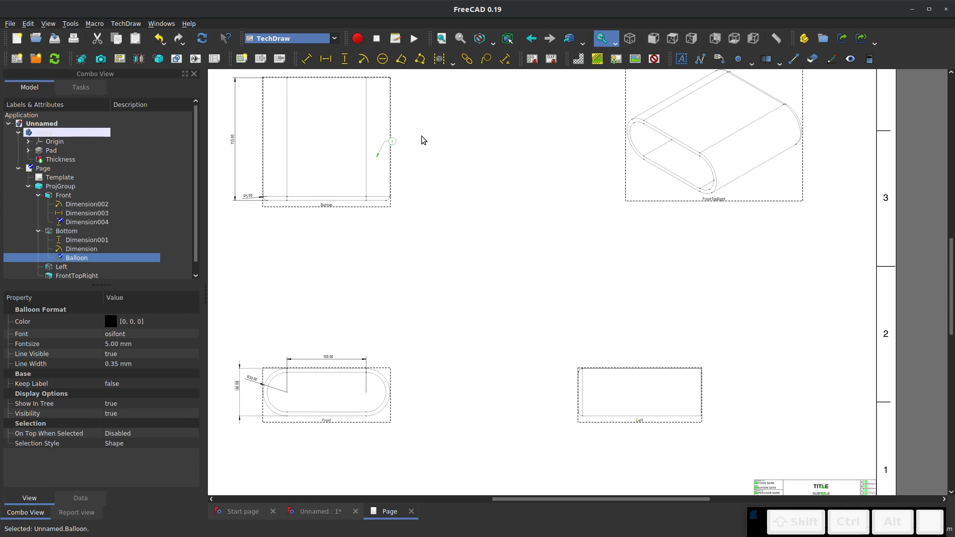
pyautogui.press('Escape')
pyautogui.moveTo(393, 142); pyautogui.dragTo(418, 131)
pyautogui.click(428, 187)
pyautogui.click(425, 193)
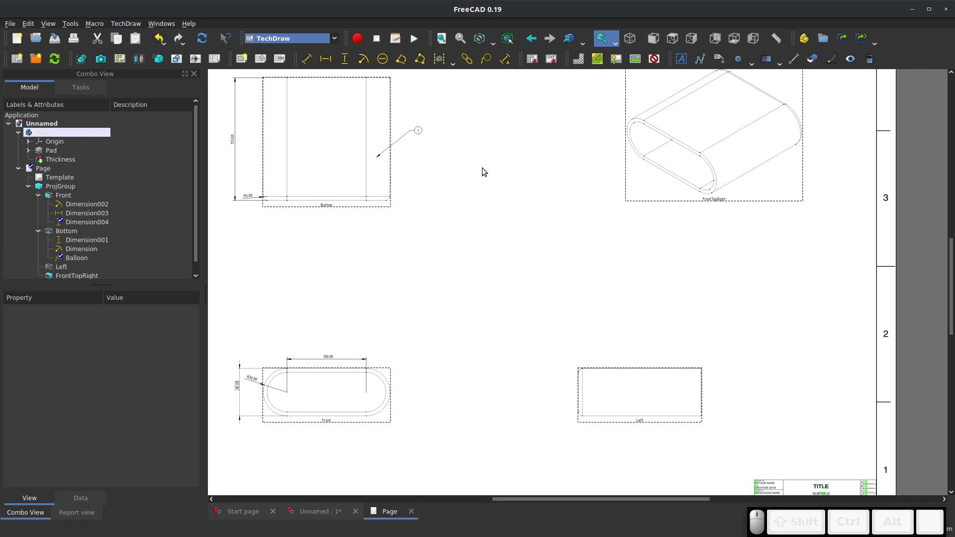
# Set the Over Tolerance of the Bottom view's overall height dimension to 10 mm
pyautogui.scroll(-3, 480, 314)
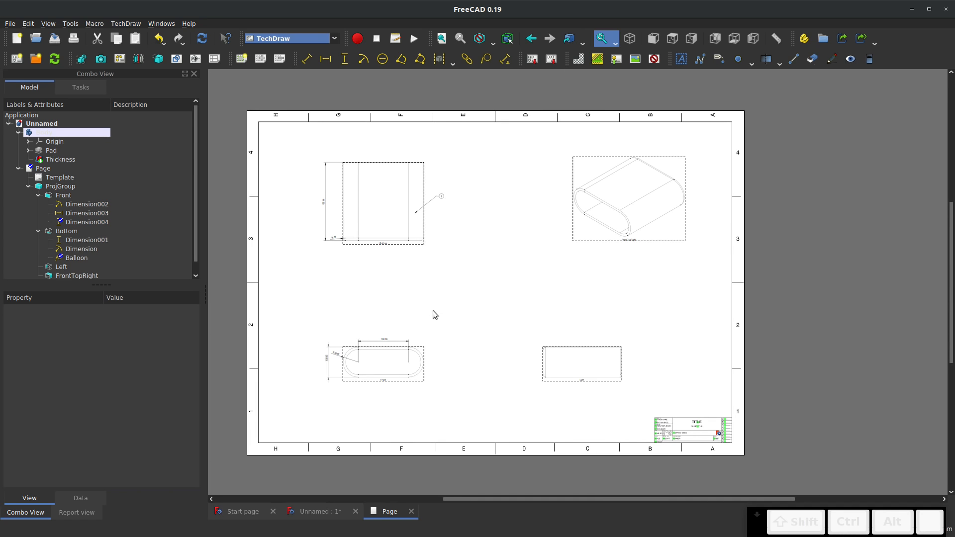
pyautogui.scroll(1, 423, 310)
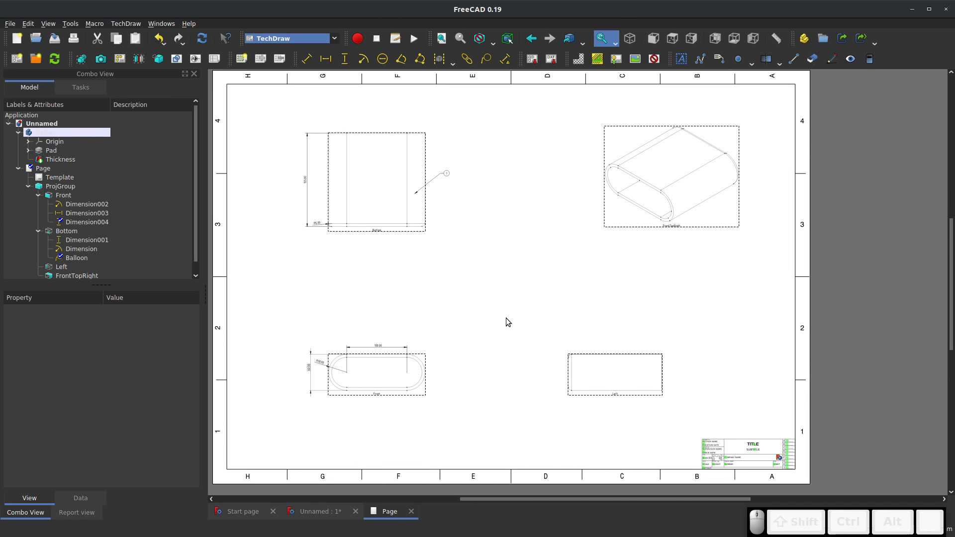
pyautogui.scroll(5, 297, 184)
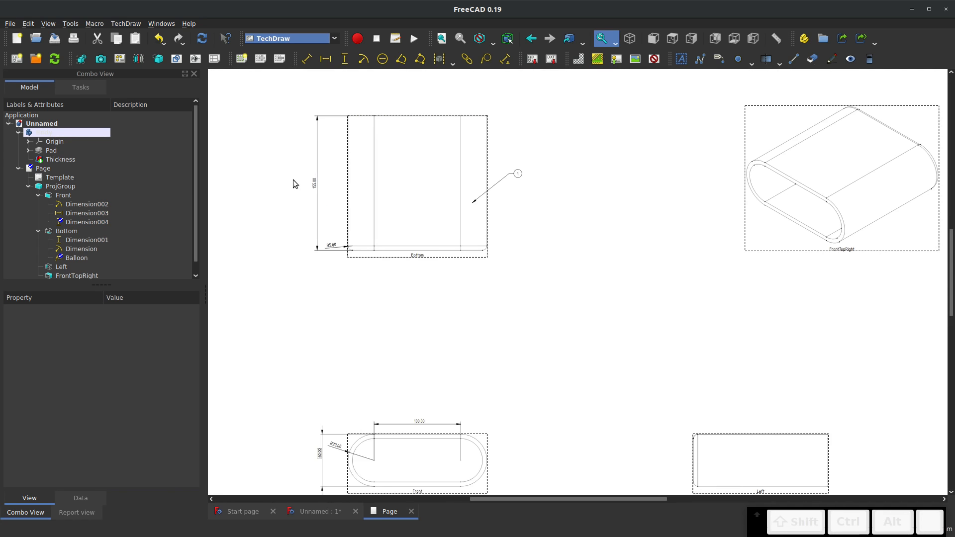
pyautogui.click(322, 185)
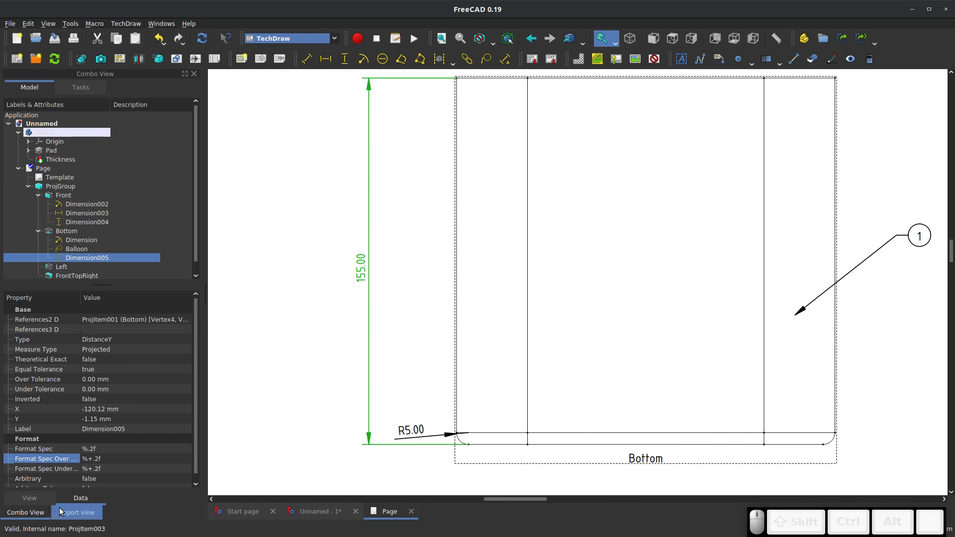
pyautogui.click(88, 380)
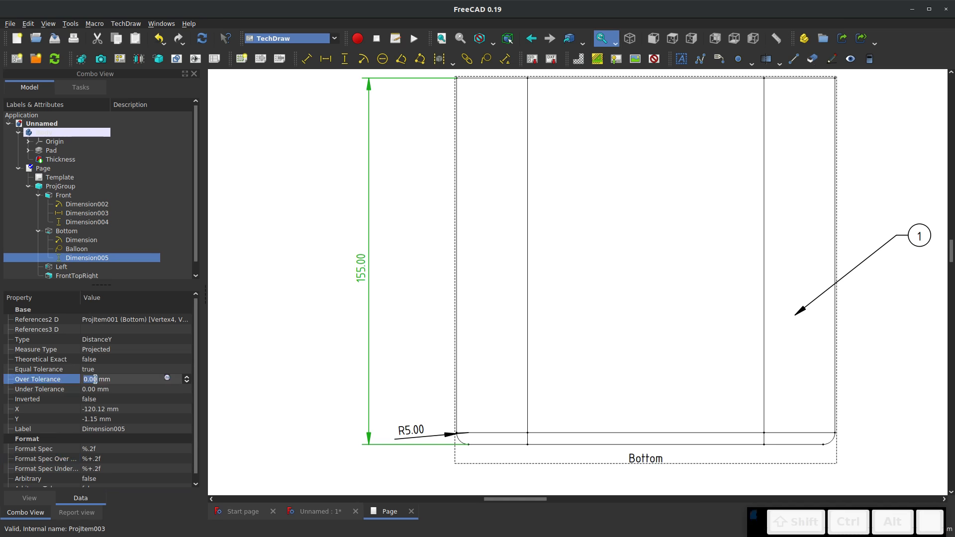
pyautogui.write('10')
pyautogui.click(252, 295)
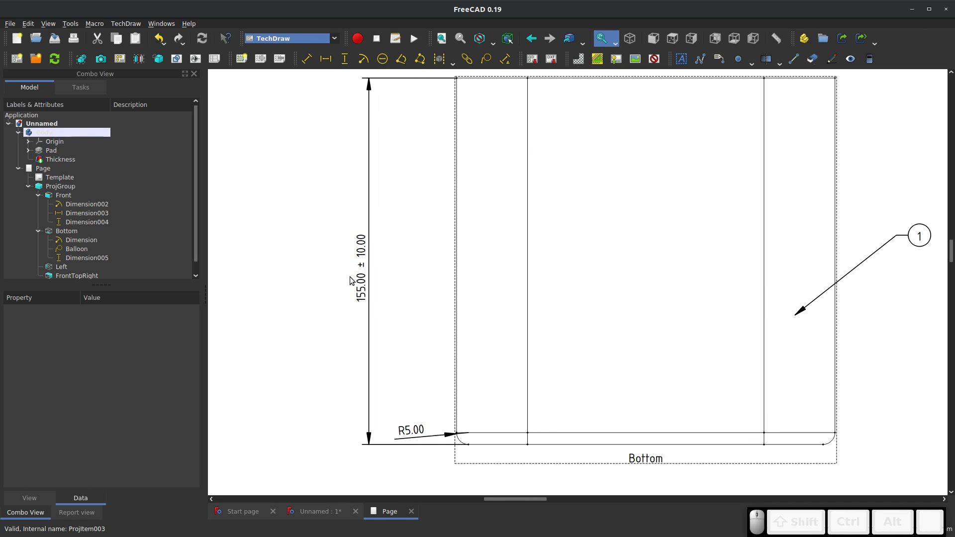
# Save the TechDraw document under a new file name
pyautogui.scroll(-8, 350, 277)
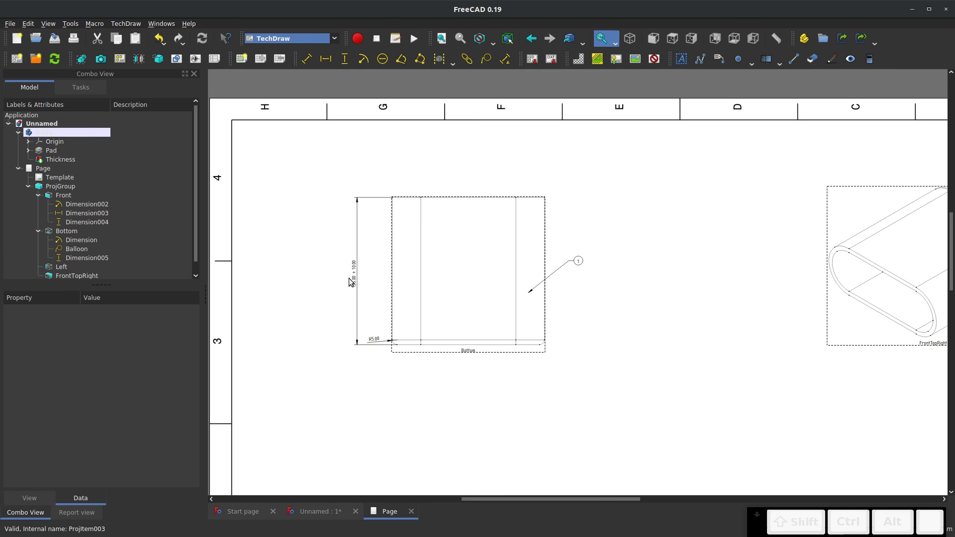
pyautogui.scroll(-2, 475, 268)
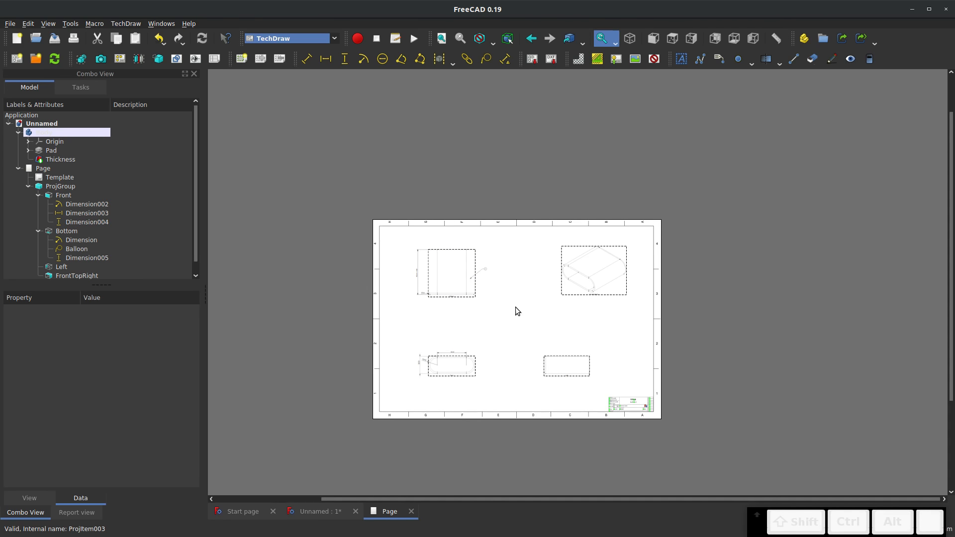
pyautogui.scroll(5, 515, 306)
pyautogui.moveTo(529, 349)
pyautogui.mouseDown(button='middle')
pyautogui.moveTo(512, 315)
pyautogui.moveTo(533, 295)
pyautogui.mouseUp(button='middle')
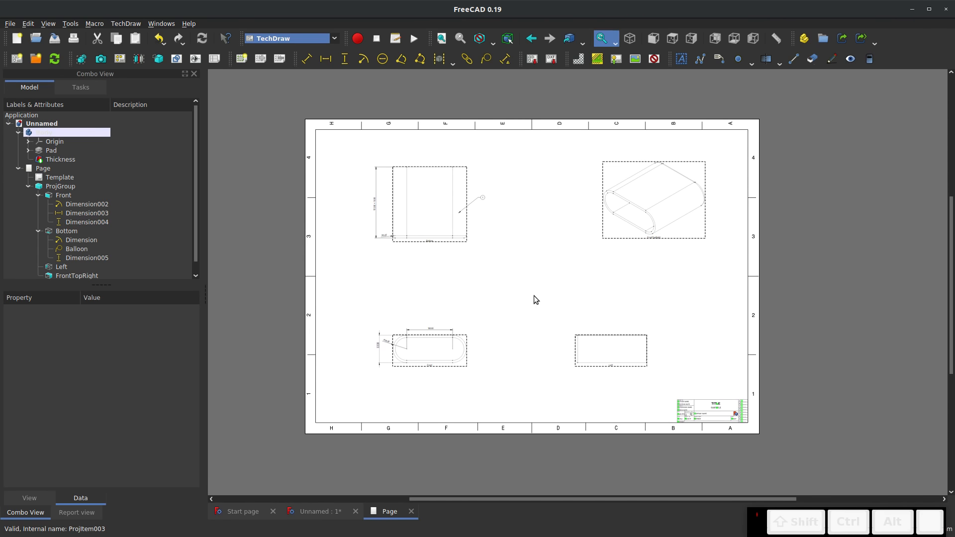
pyautogui.scroll(1, 533, 295)
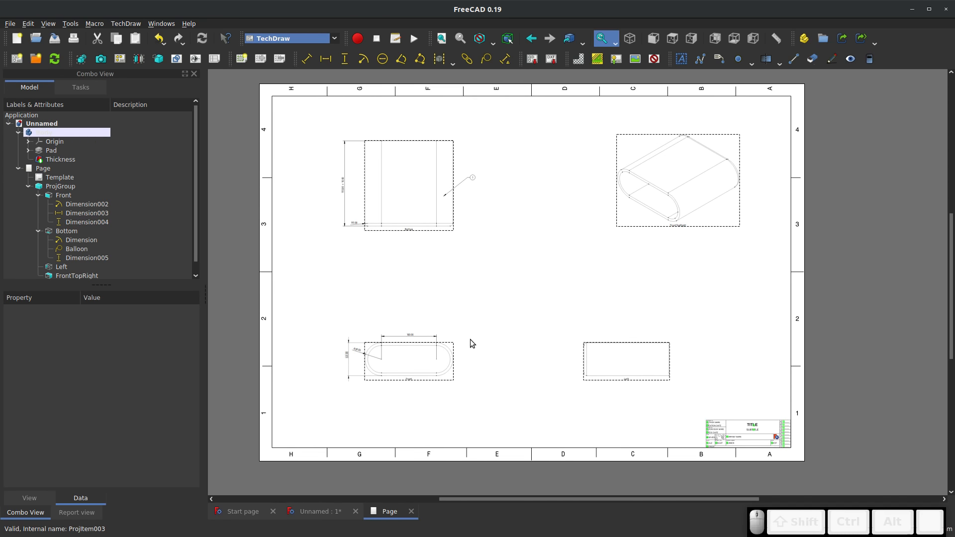
pyautogui.click(10, 24)
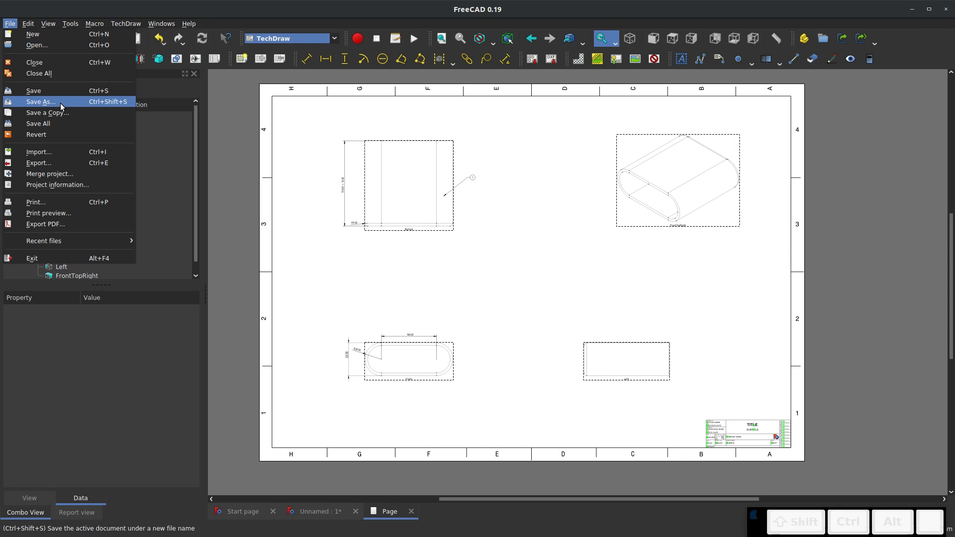
pyautogui.click(60, 103)
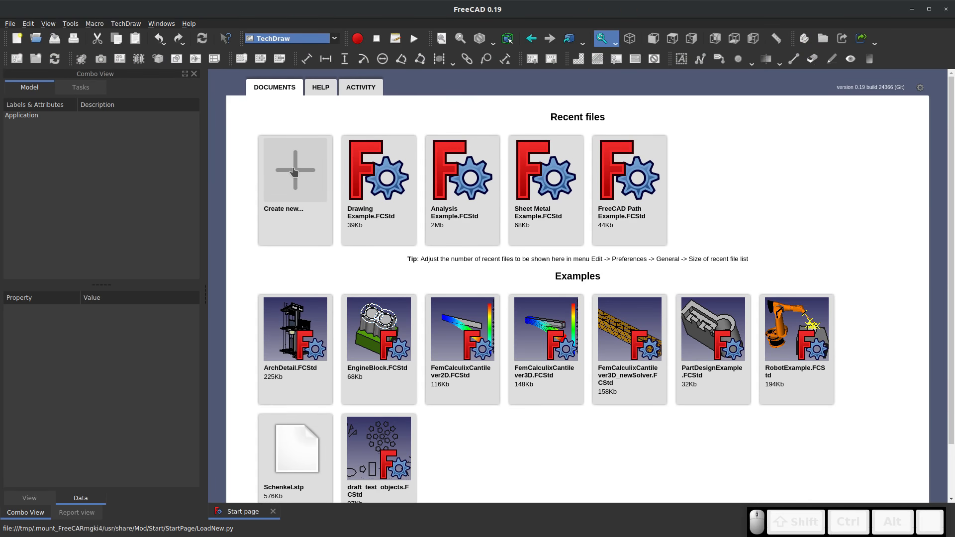
pyautogui.click(292, 167)
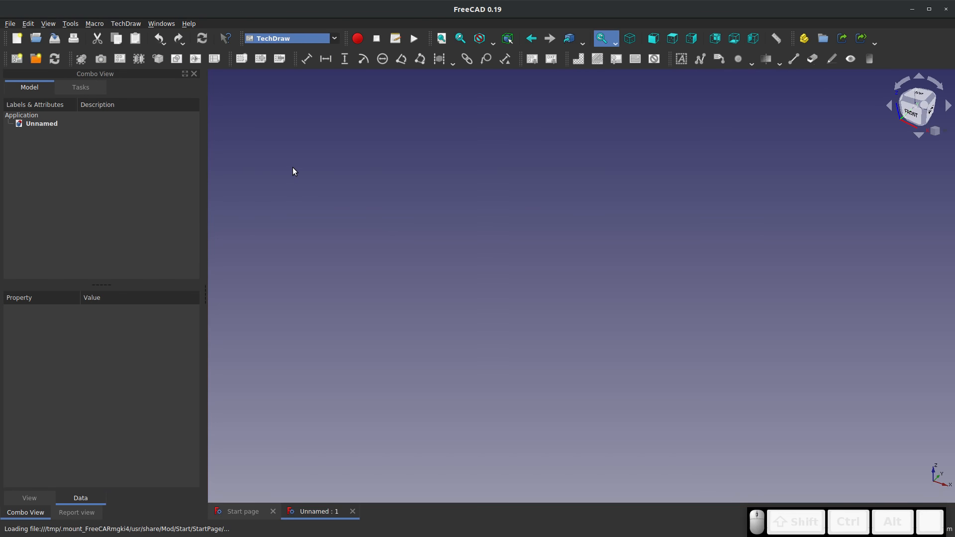
# Switch to the A2plus workbench and save the new empty document as Assembly Example
pyautogui.click(333, 39)
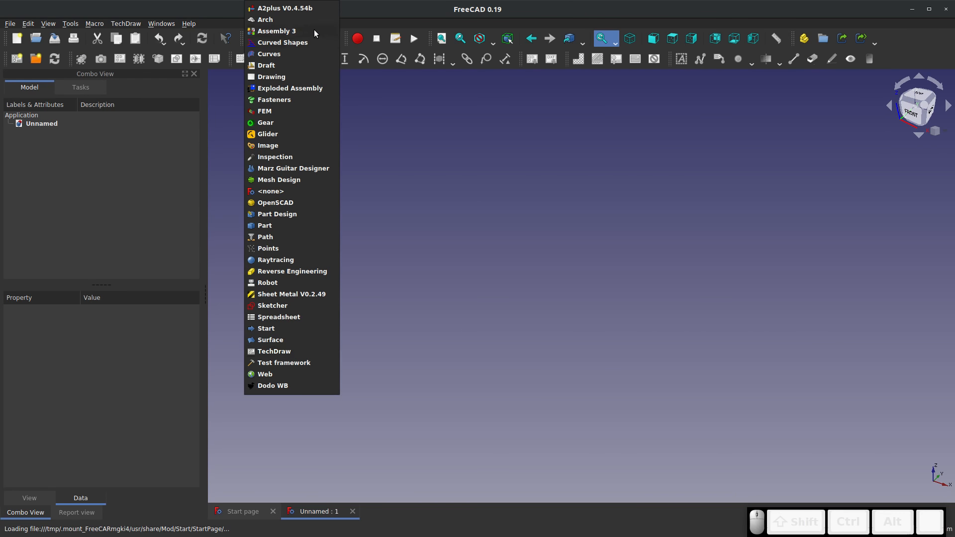
pyautogui.click(306, 12)
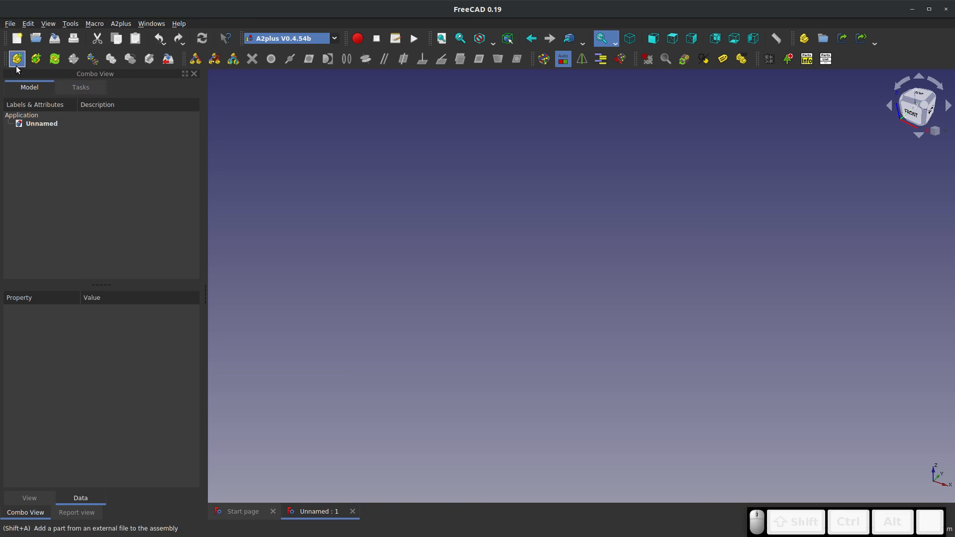
pyautogui.click(54, 39)
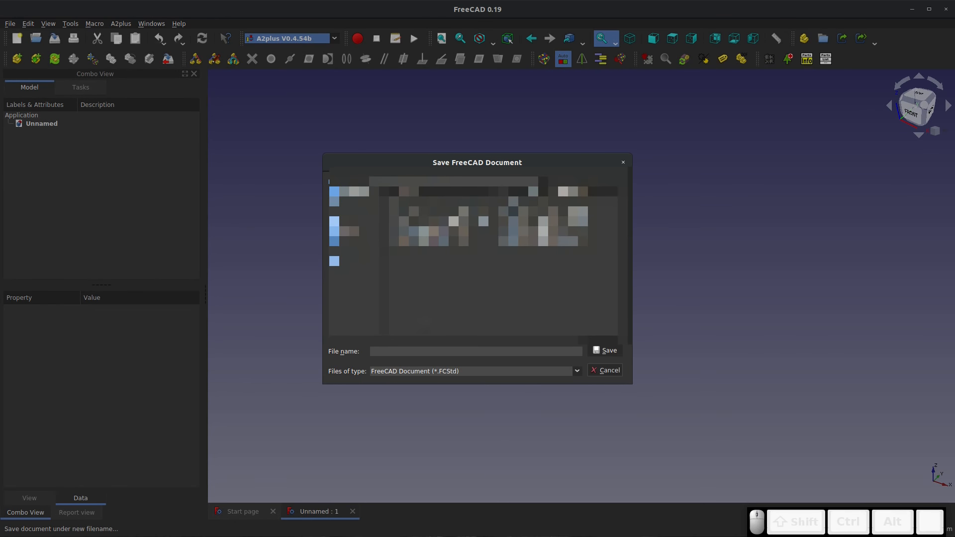
pyautogui.write('Assemblyi')
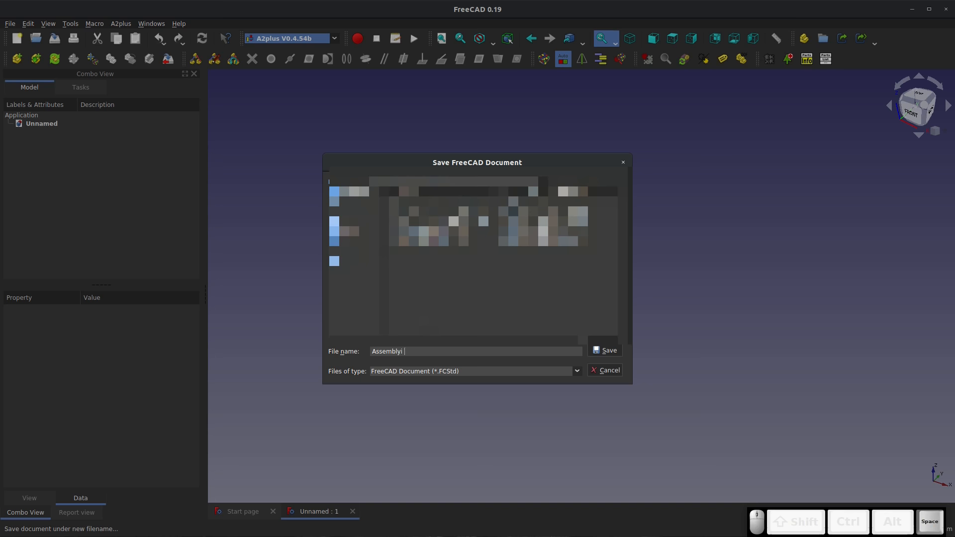
pyautogui.press('BackSpace')
pyautogui.press('BackSpace')
pyautogui.write('y Example')
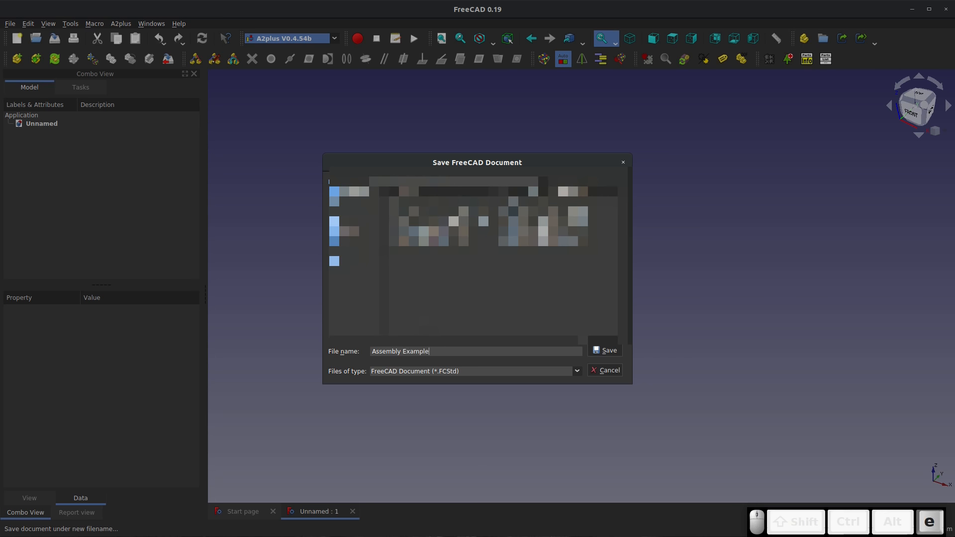
pyautogui.press('Return')
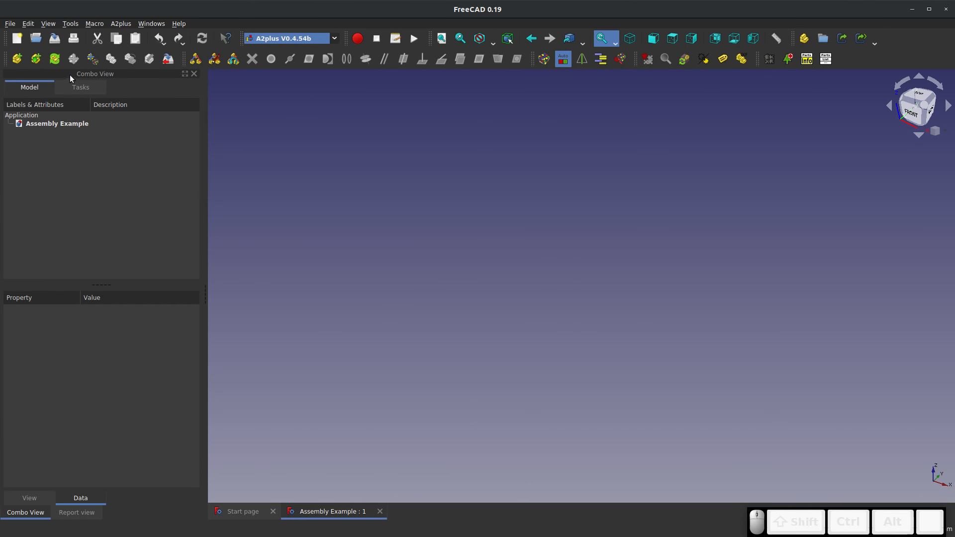
# Add the Base part from its external file to the assembly and show its face with the two holes
pyautogui.click(17, 60)
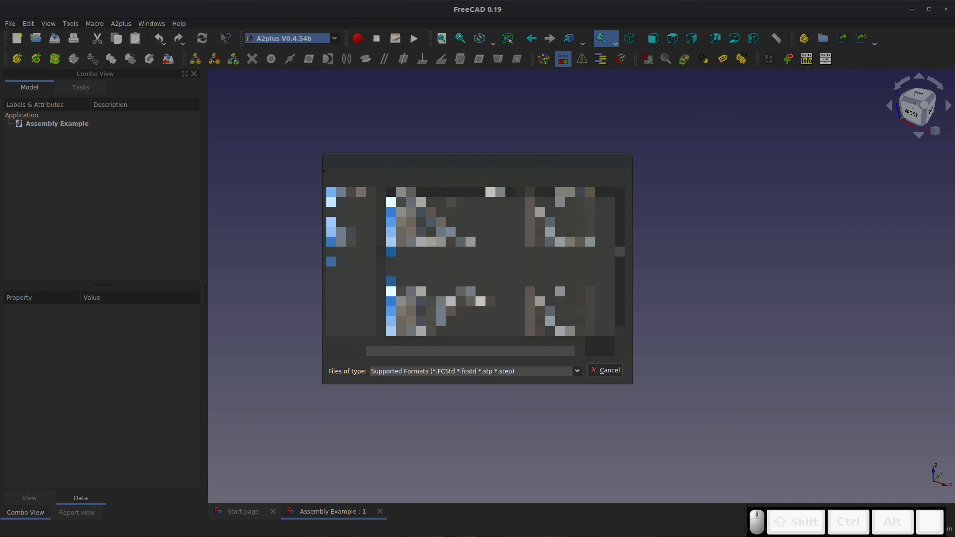
pyautogui.doubleClick(420, 242)
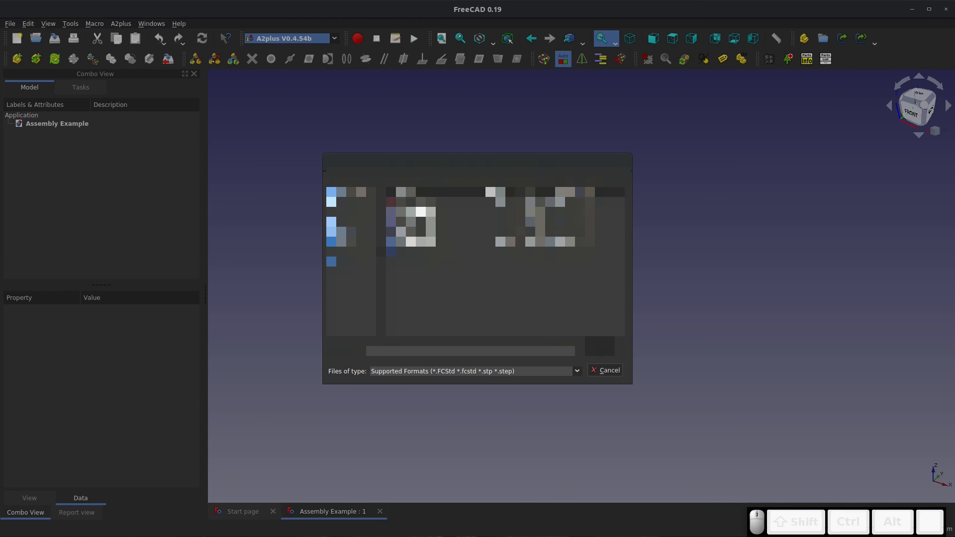
pyautogui.doubleClick(424, 212)
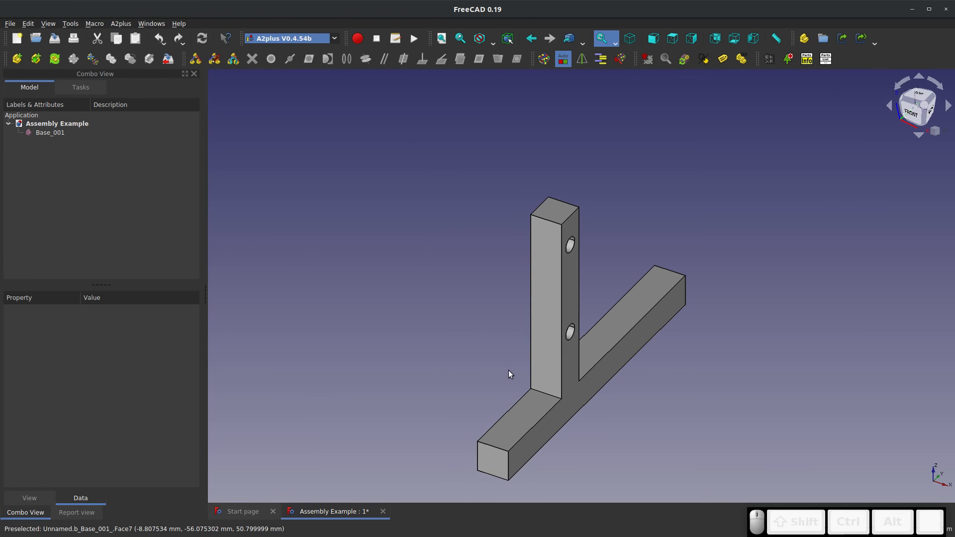
pyautogui.moveTo(550, 416); pyautogui.dragTo(470, 430, button='middle')
pyautogui.moveTo(674, 301); pyautogui.dragTo(675, 275, button='middle')
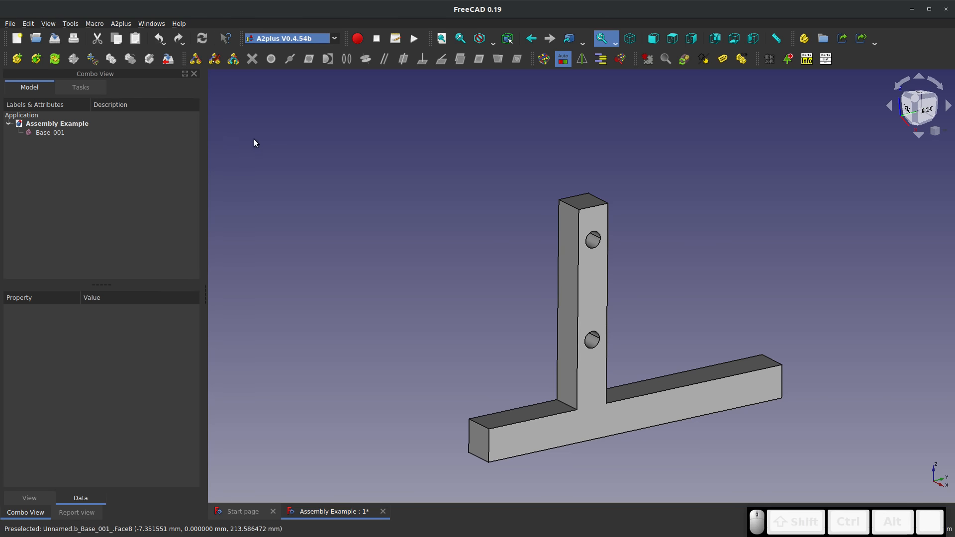
pyautogui.press('Home')
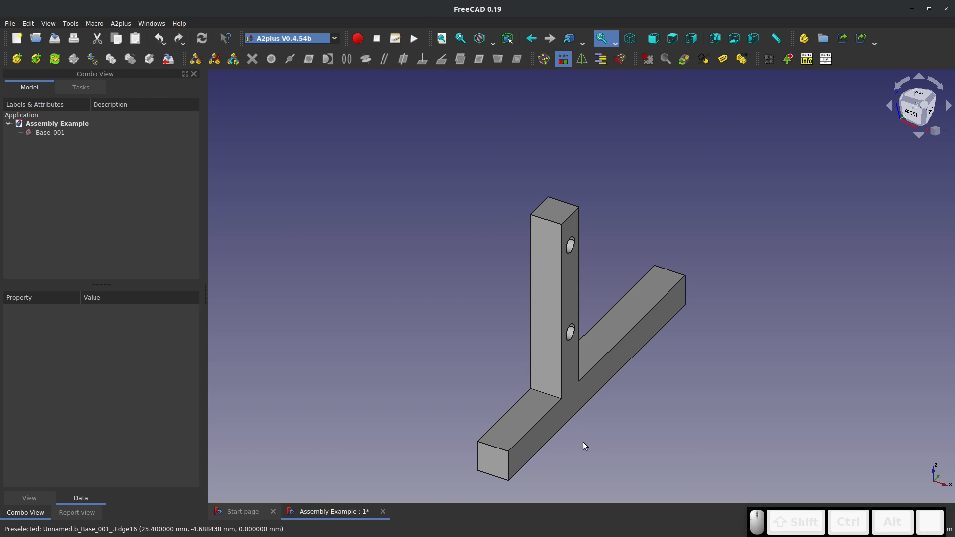
pyautogui.moveTo(582, 442); pyautogui.dragTo(493, 435, button='middle')
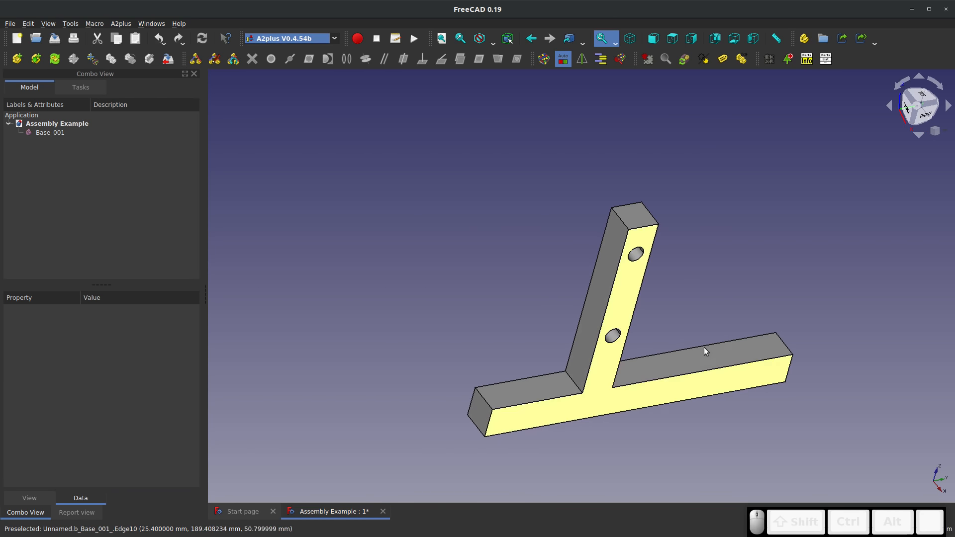
pyautogui.moveTo(720, 296); pyautogui.dragTo(696, 268, button='middle')
pyautogui.moveTo(707, 352); pyautogui.dragTo(645, 313, button='middle')
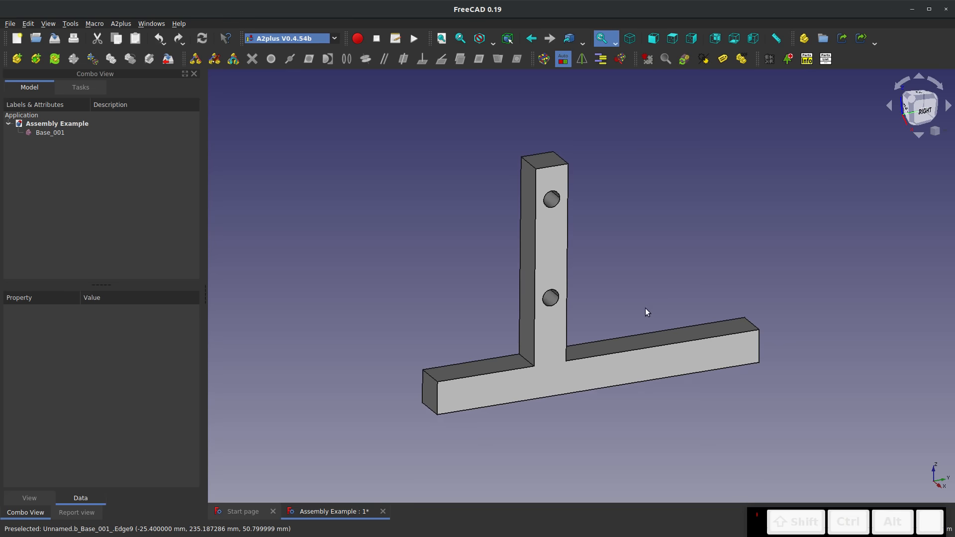
pyautogui.scroll(2, 645, 313)
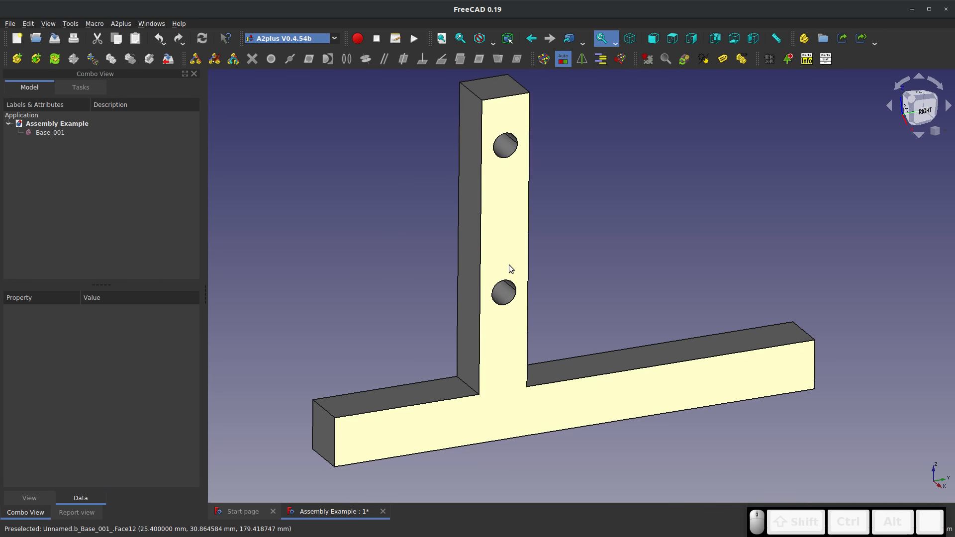
# Try setting the Base part's fixed Position property to false and switch it back to true
pyautogui.click(52, 133)
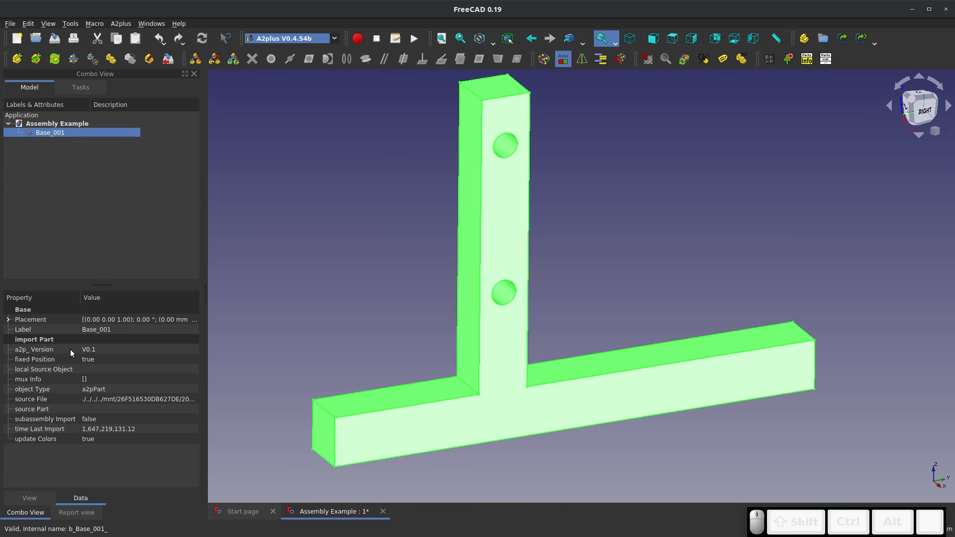
pyautogui.click(98, 360)
pyautogui.click(98, 360)
pyautogui.click(97, 352)
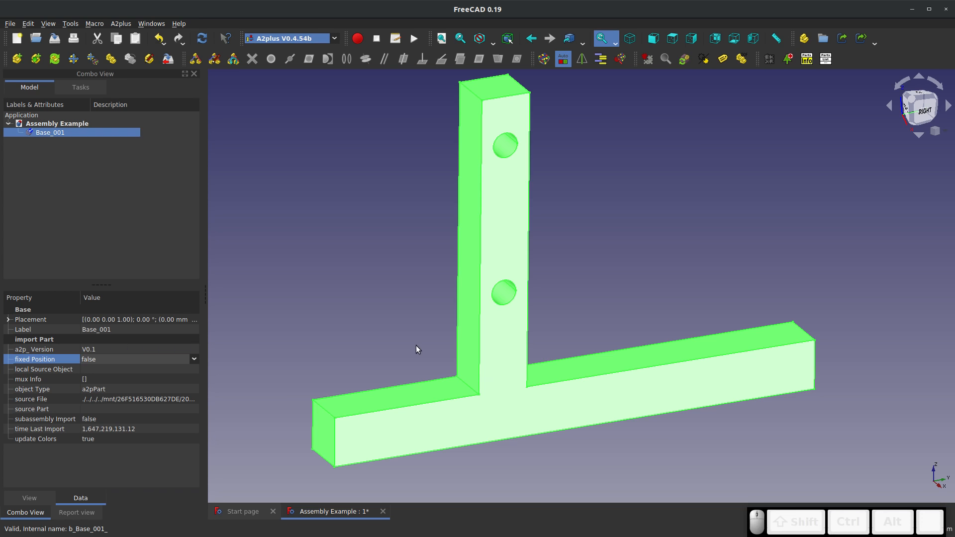
pyautogui.click(422, 344)
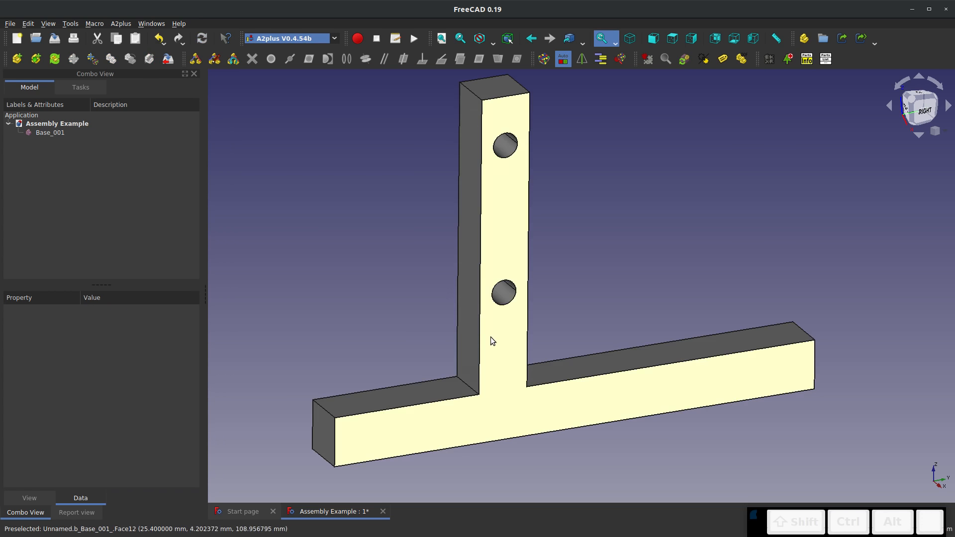
pyautogui.click(491, 213)
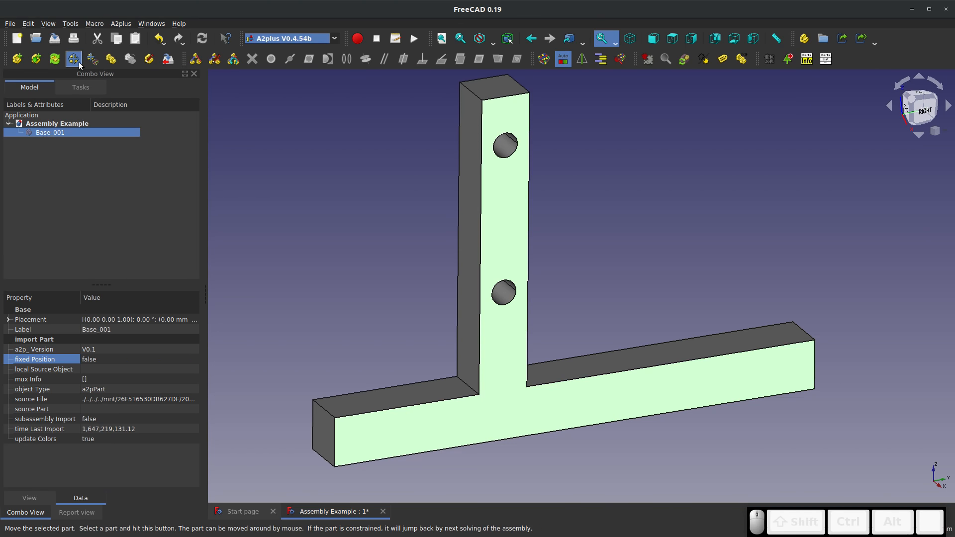
pyautogui.click(108, 357)
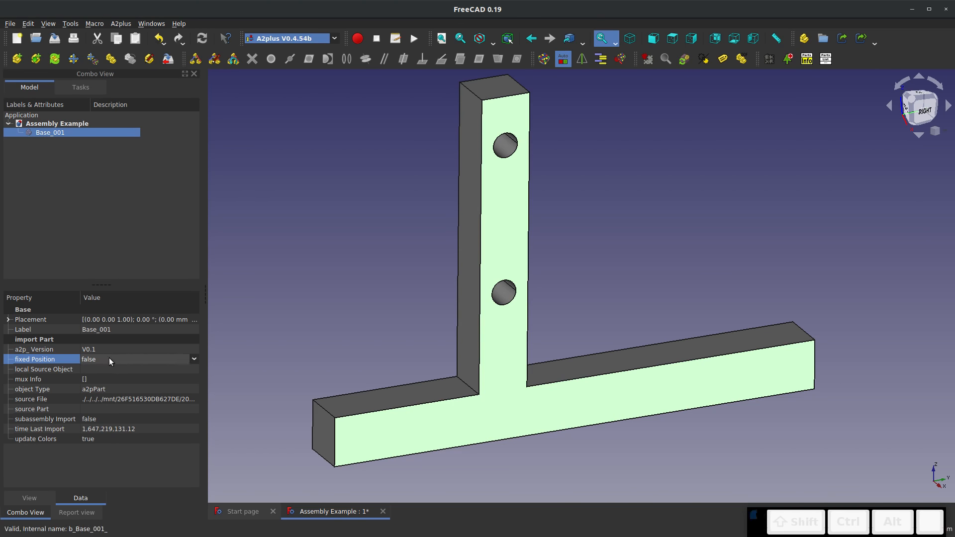
pyautogui.click(109, 359)
pyautogui.click(114, 375)
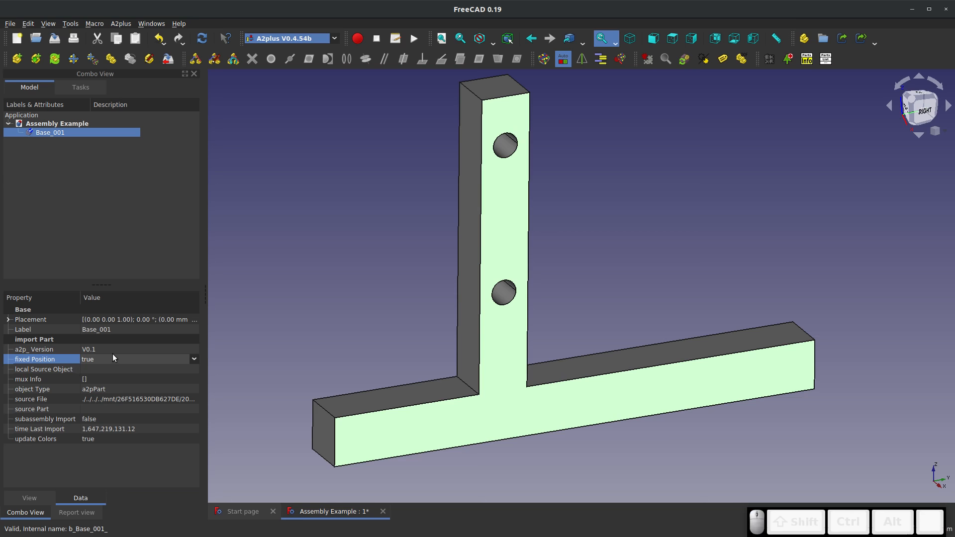
pyautogui.click(290, 288)
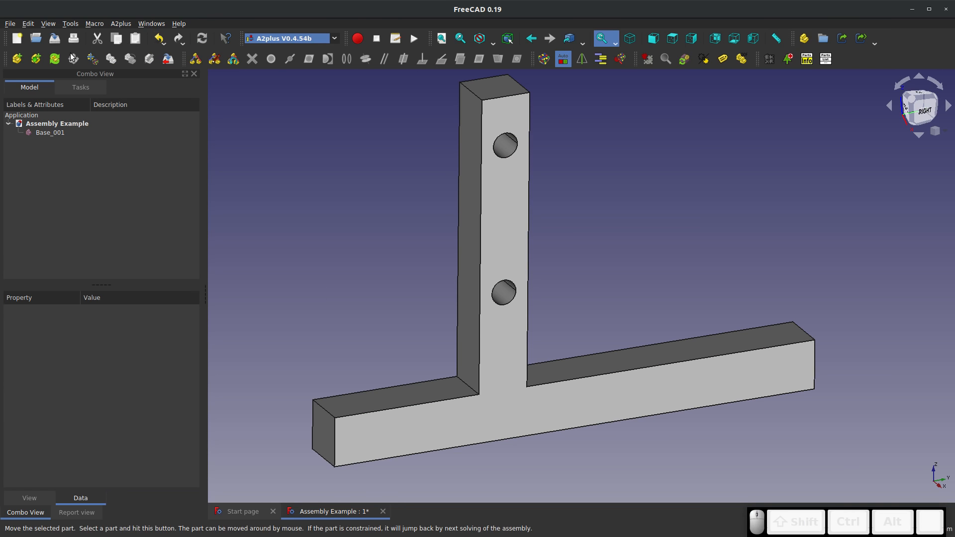
# Add the Bar 1 part from its external file and place it beside the Base's upright, clear of the column
pyautogui.click(22, 63)
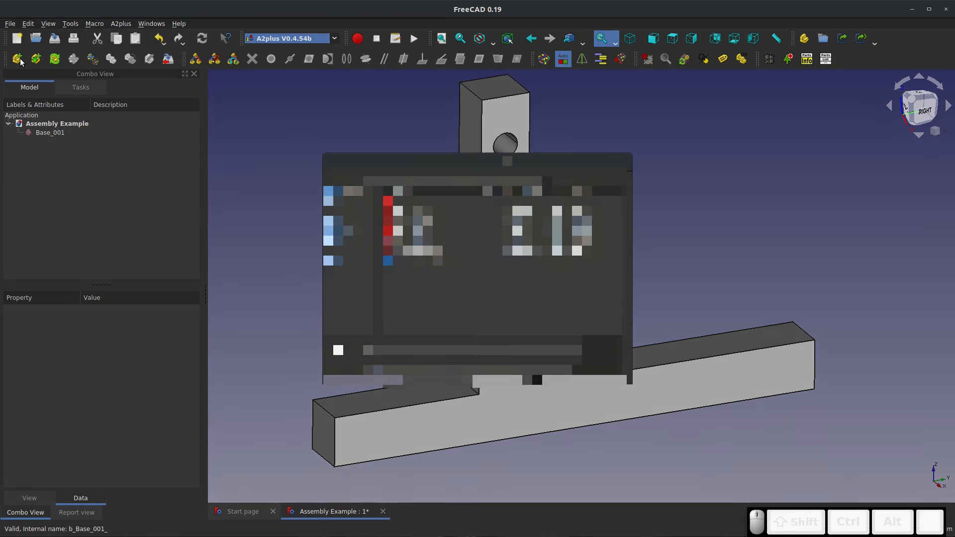
pyautogui.doubleClick(488, 241)
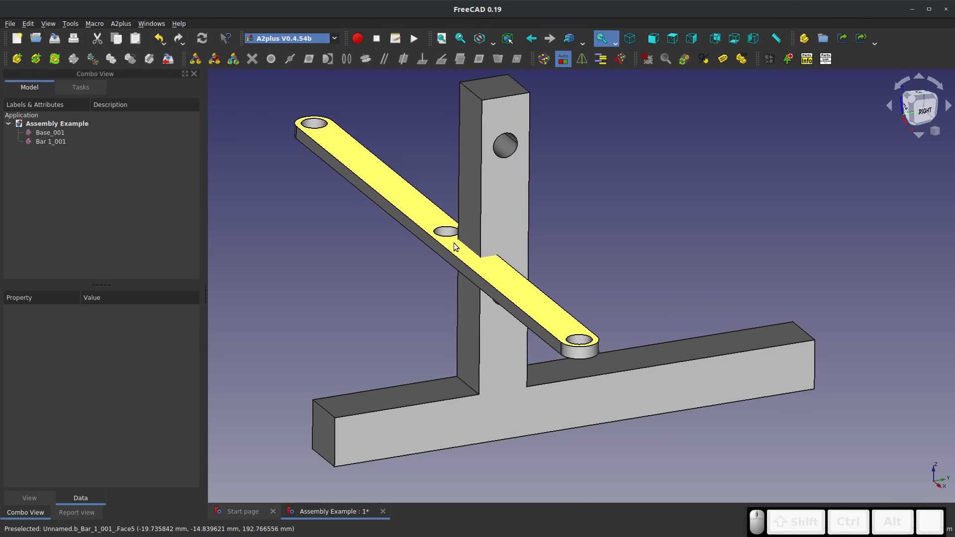
pyautogui.click(658, 203)
pyautogui.click(571, 251)
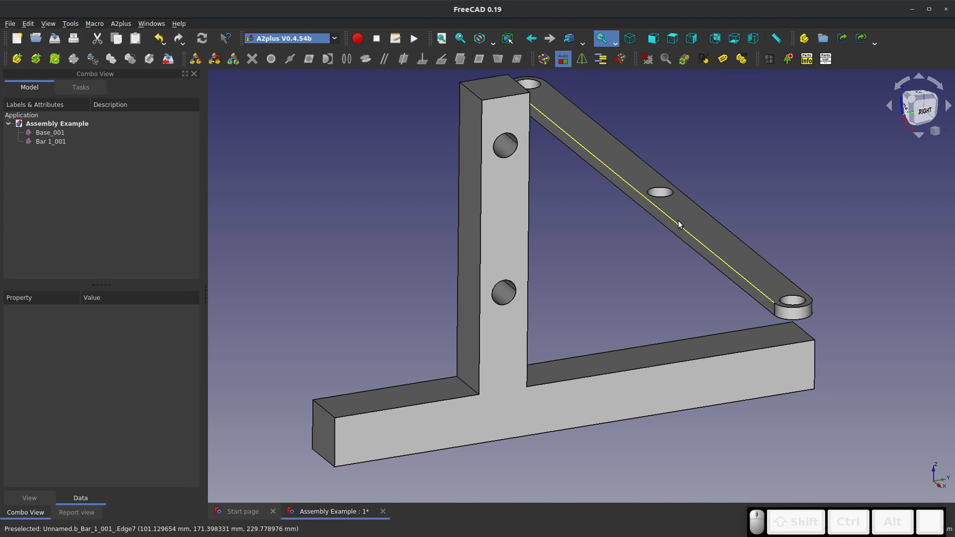
pyautogui.click(608, 165)
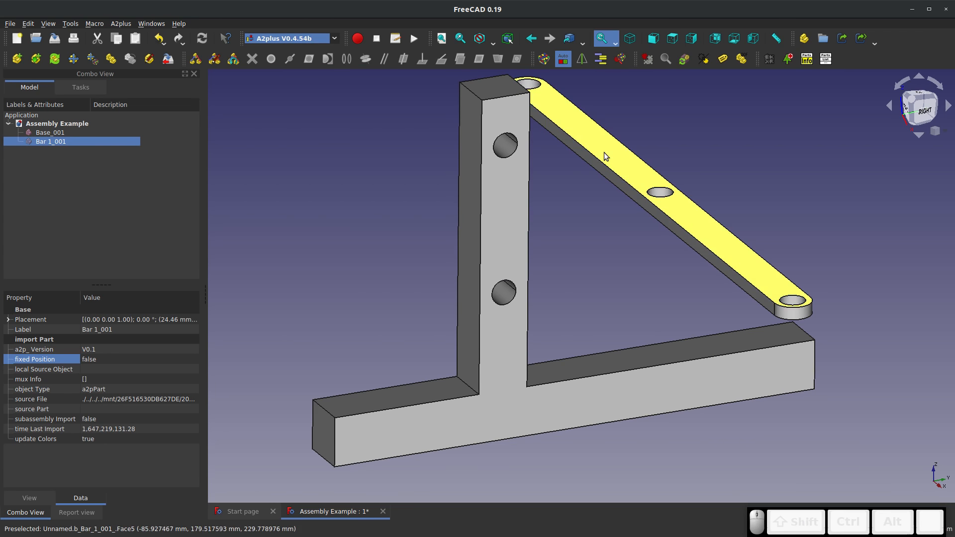
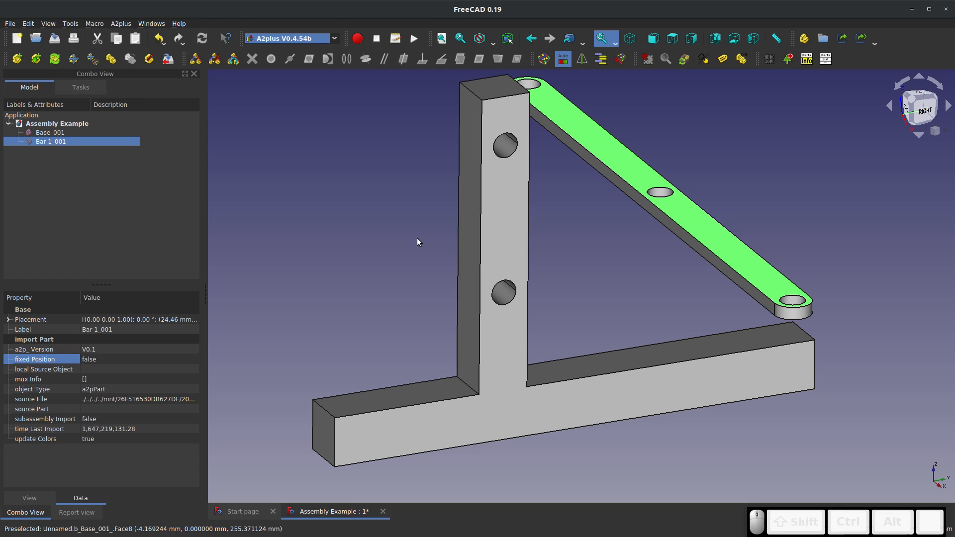
# Show the degrees-of-freedom labels for the Base and Bar 1 parts, and hide them again
pyautogui.click(373, 311)
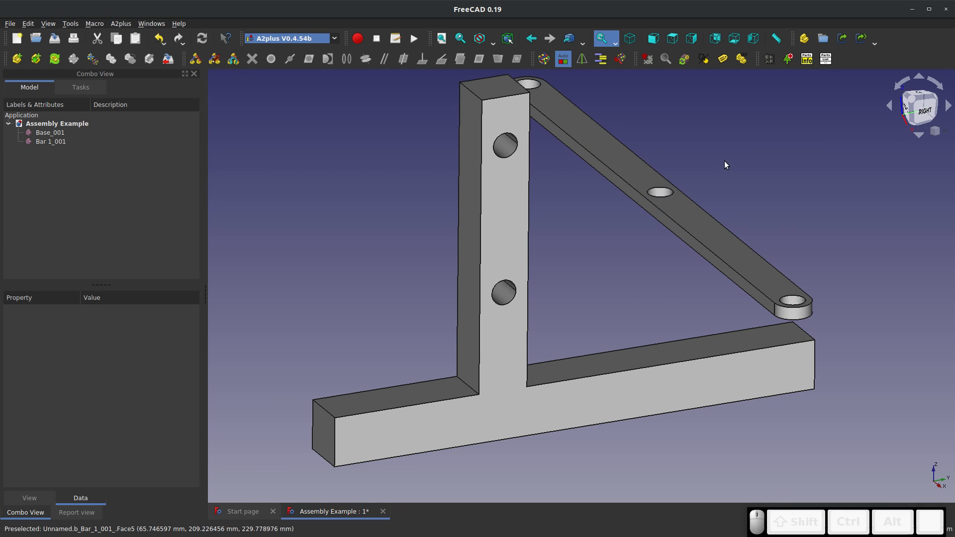
pyautogui.click(741, 59)
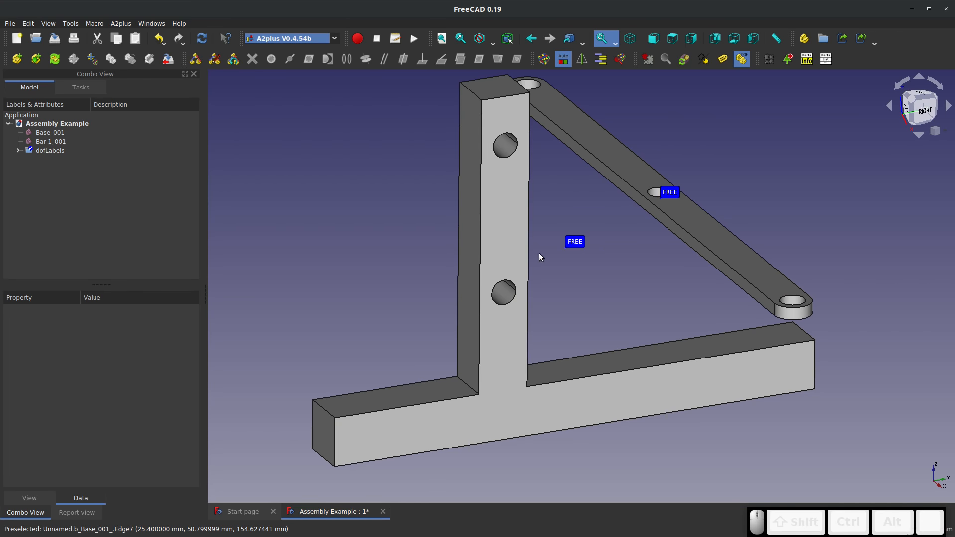
pyautogui.click(494, 237)
pyautogui.click(423, 233)
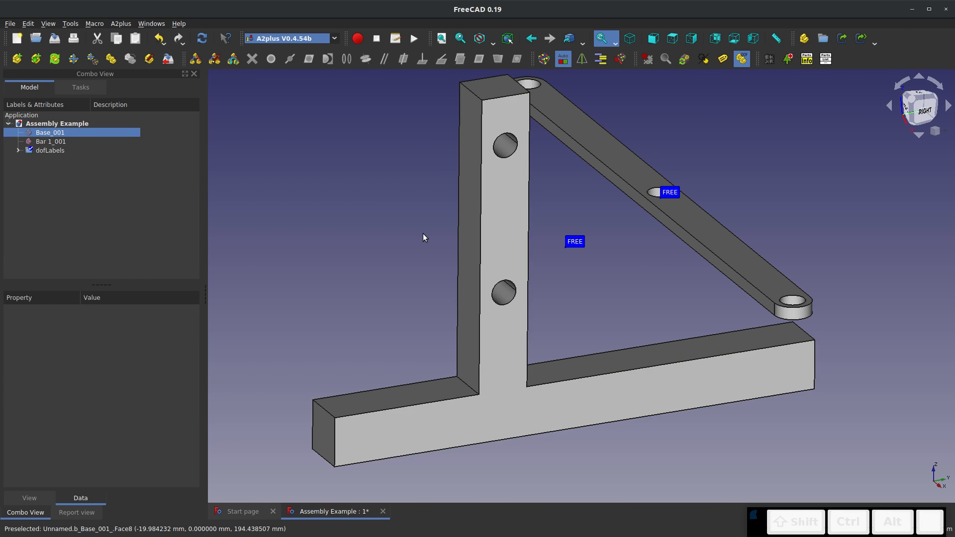
pyautogui.click(492, 198)
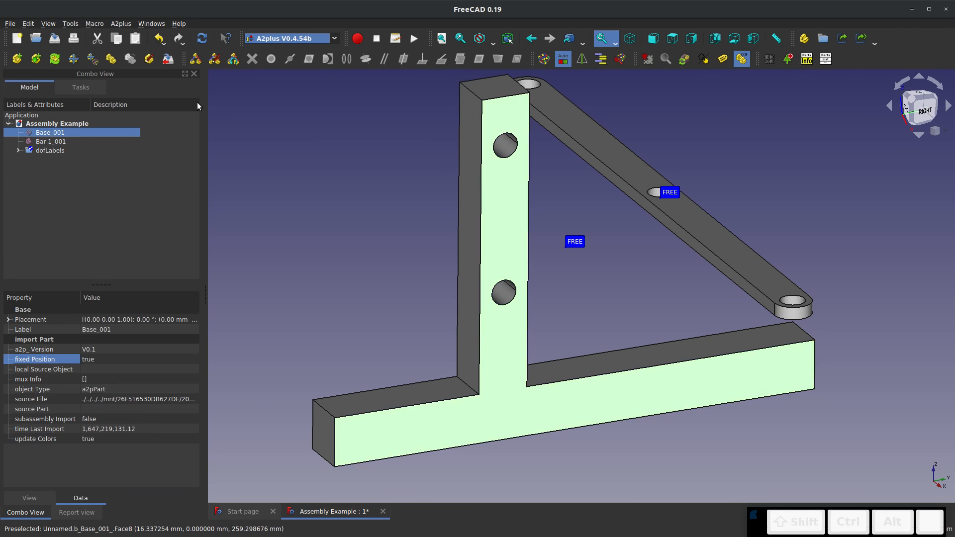
pyautogui.click(92, 64)
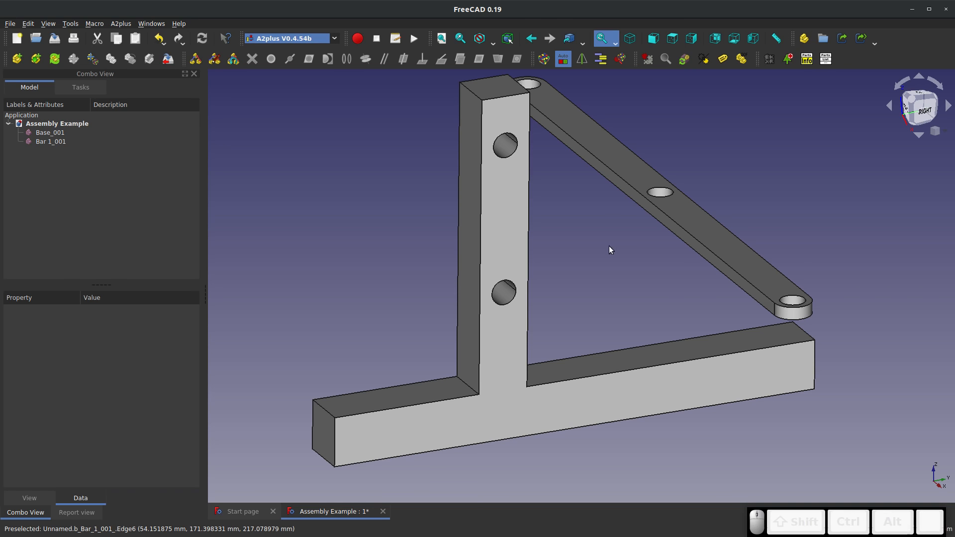
# Create a coincident-plane constraint between the Base's face with the two holes and Bar 1's broad upper face
pyautogui.click(623, 166)
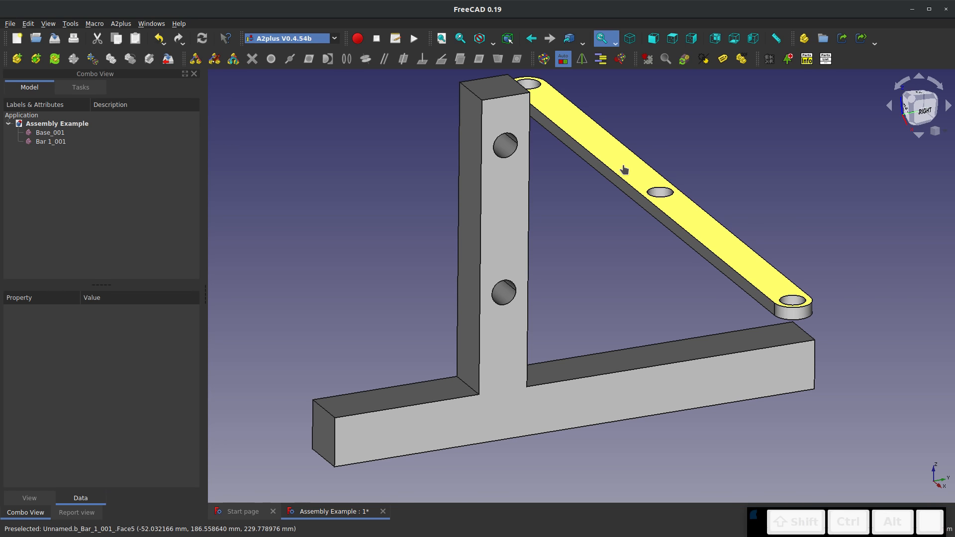
pyautogui.click(602, 196)
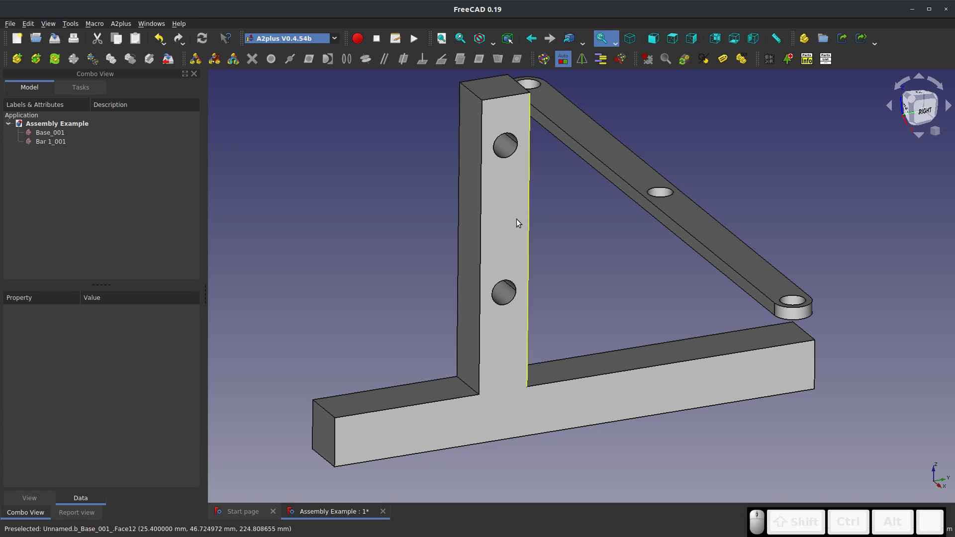
pyautogui.click(517, 219)
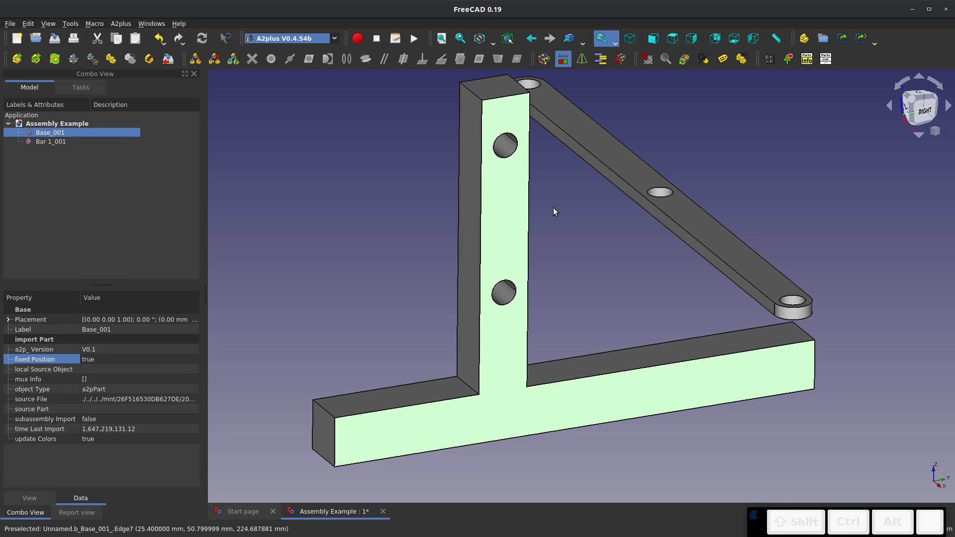
pyautogui.keyDown('ctrl'); pyautogui.click(617, 162); pyautogui.keyUp('ctrl')
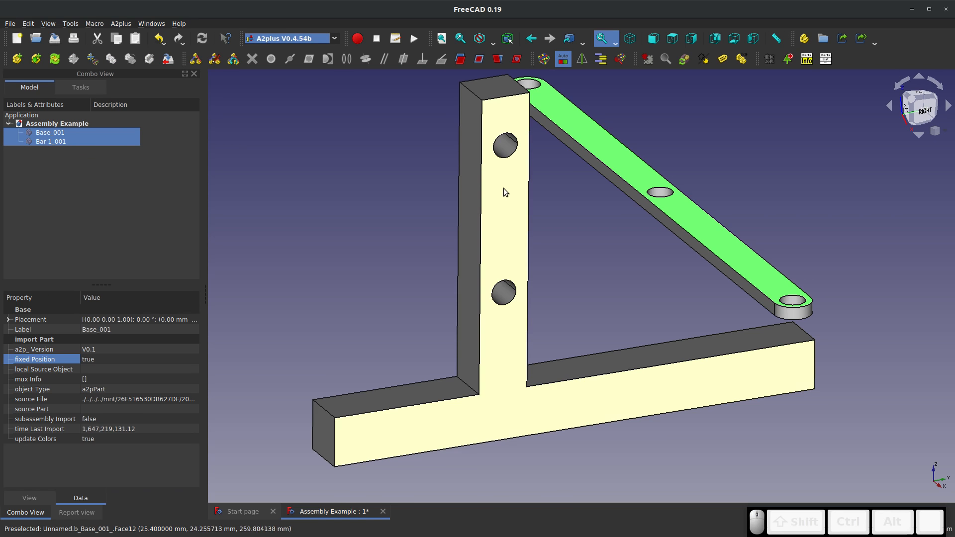
pyautogui.click(479, 59)
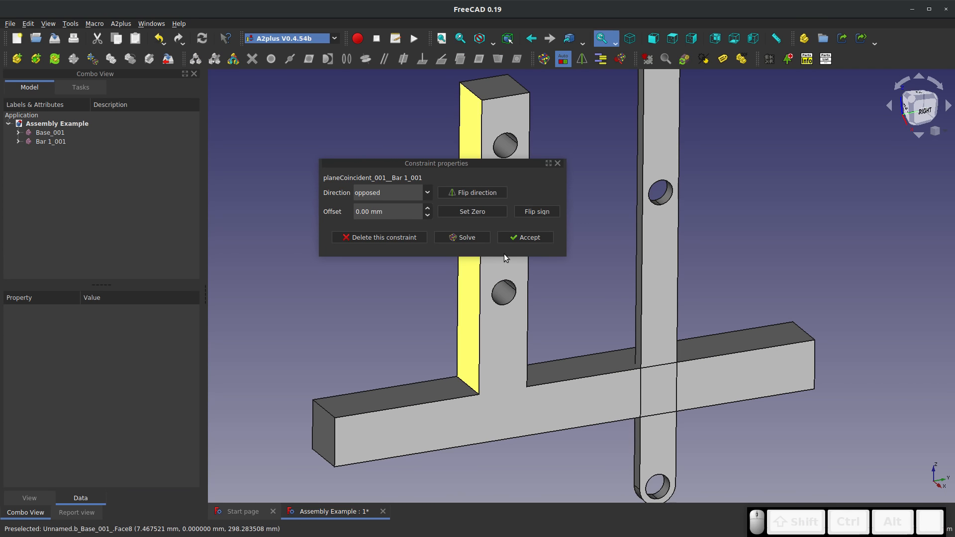
# Flip the plane constraint's direction to aligned, keep the offset at 0.00 mm and accept the settings
pyautogui.moveTo(618, 379); pyautogui.dragTo(670, 383, button='middle')
pyautogui.scroll(7, 654, 385)
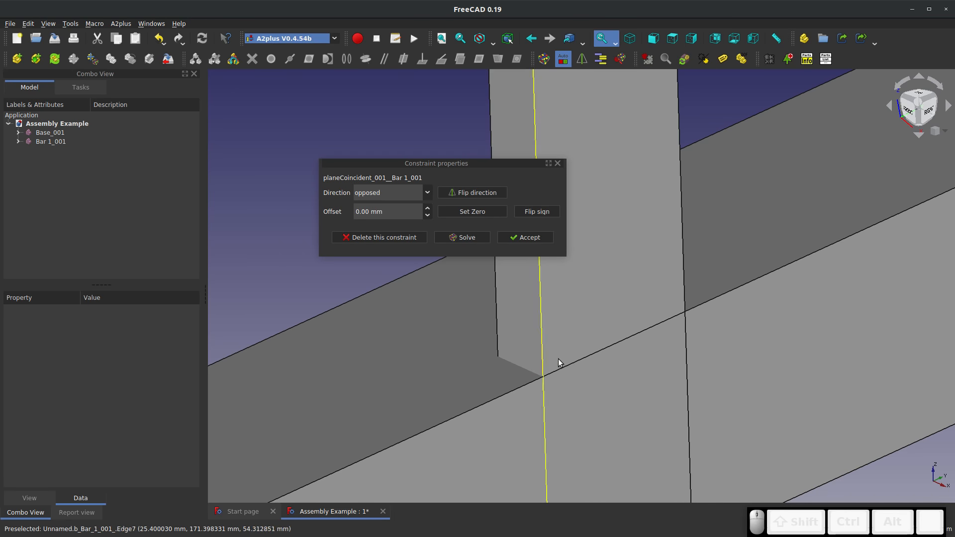
pyautogui.click(459, 196)
pyautogui.scroll(-5, 495, 404)
pyautogui.moveTo(494, 397); pyautogui.dragTo(559, 405, button='middle')
pyautogui.scroll(-5, 550, 342)
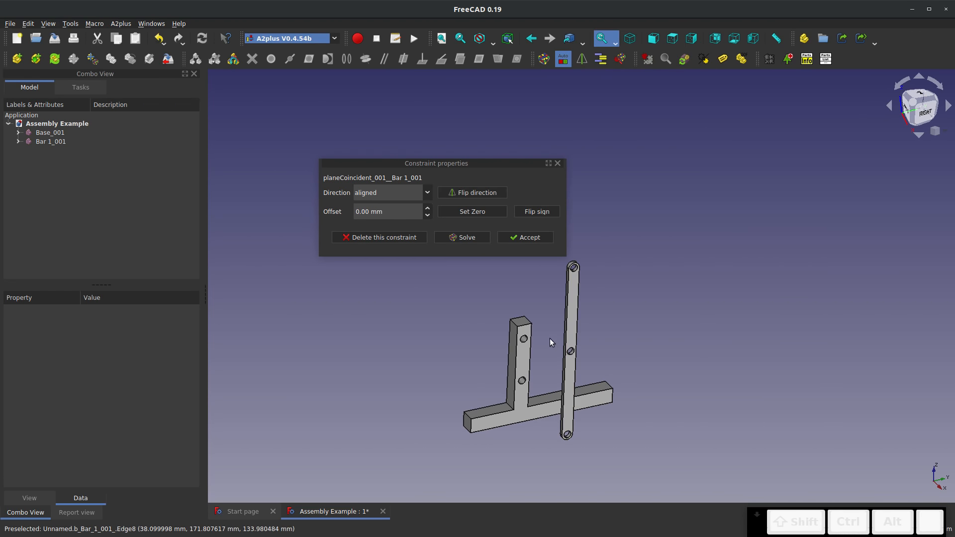
pyautogui.click(527, 237)
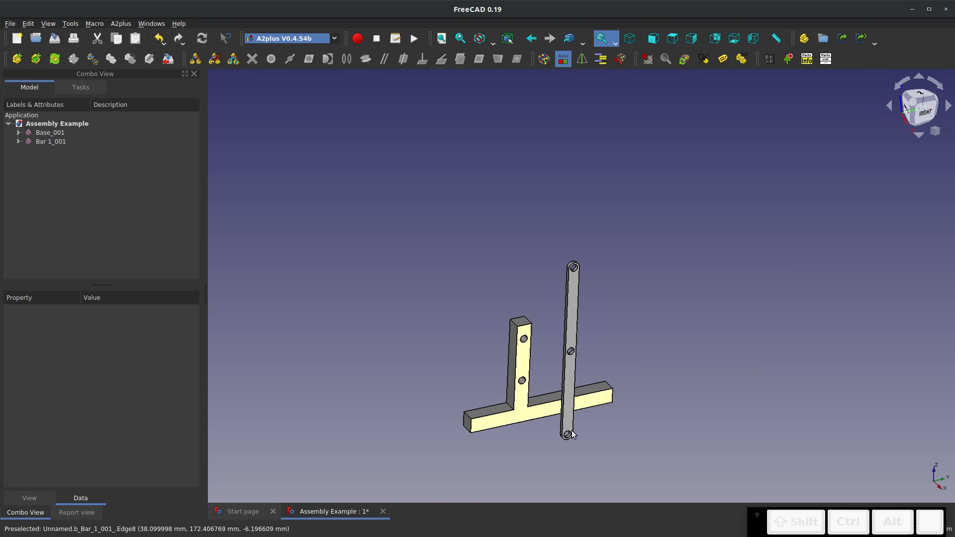
# Add an axis-coincident constraint between Bar 1's lower end hole and the Base's lower hole, with direction opposed and rotation unlocked
pyautogui.scroll(8, 537, 407)
pyautogui.click(531, 345)
pyautogui.scroll(-6, 544, 348)
pyautogui.scroll(3, 485, 268)
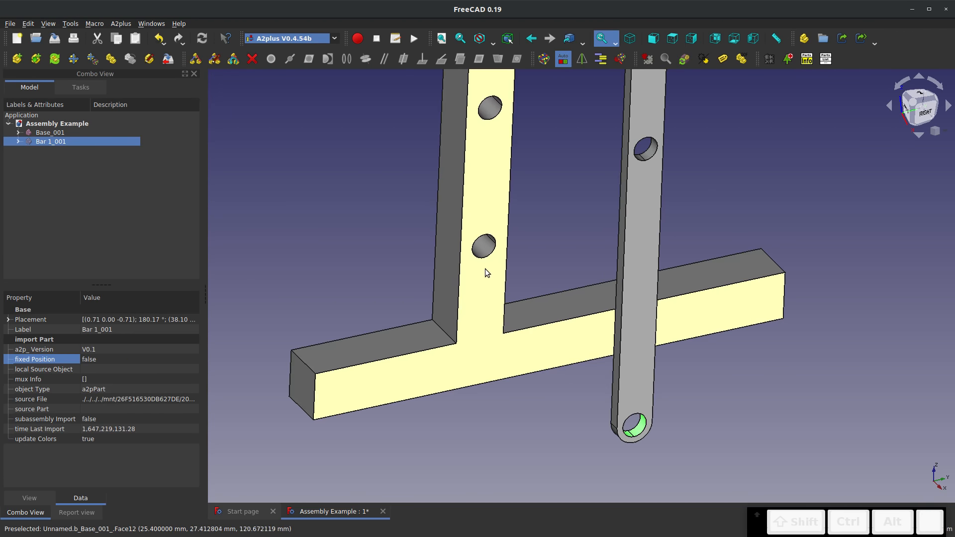
pyautogui.keyDown('ctrl'); pyautogui.click(485, 249); pyautogui.keyUp('ctrl')
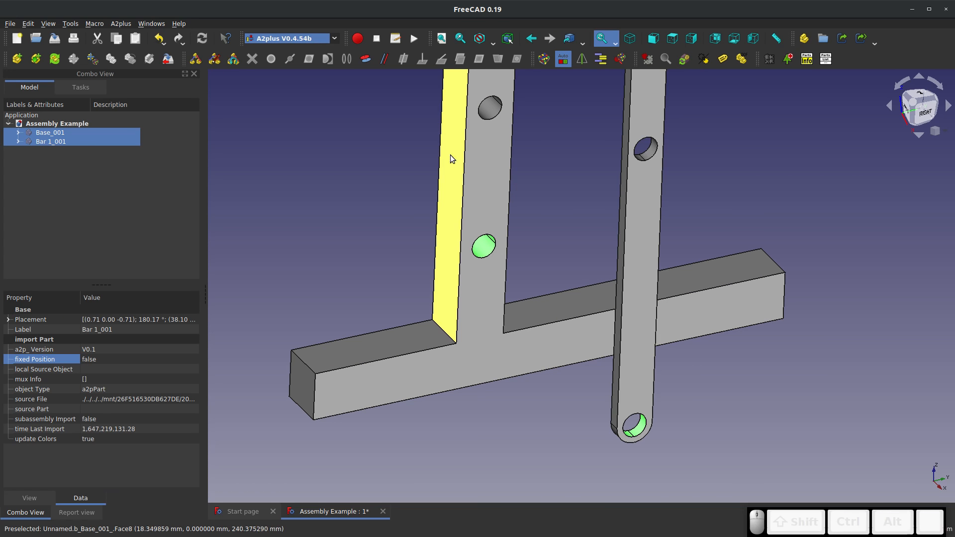
pyautogui.click(366, 60)
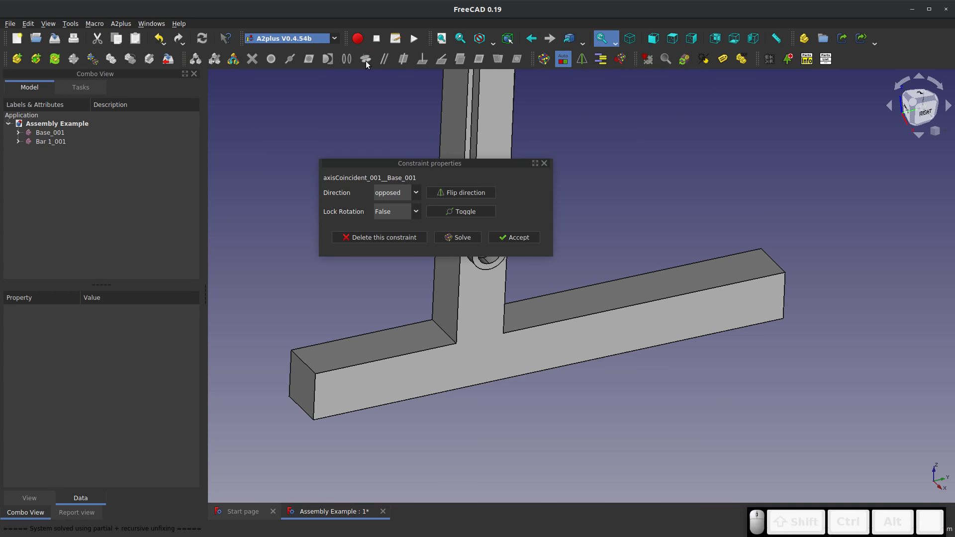
pyautogui.click(515, 237)
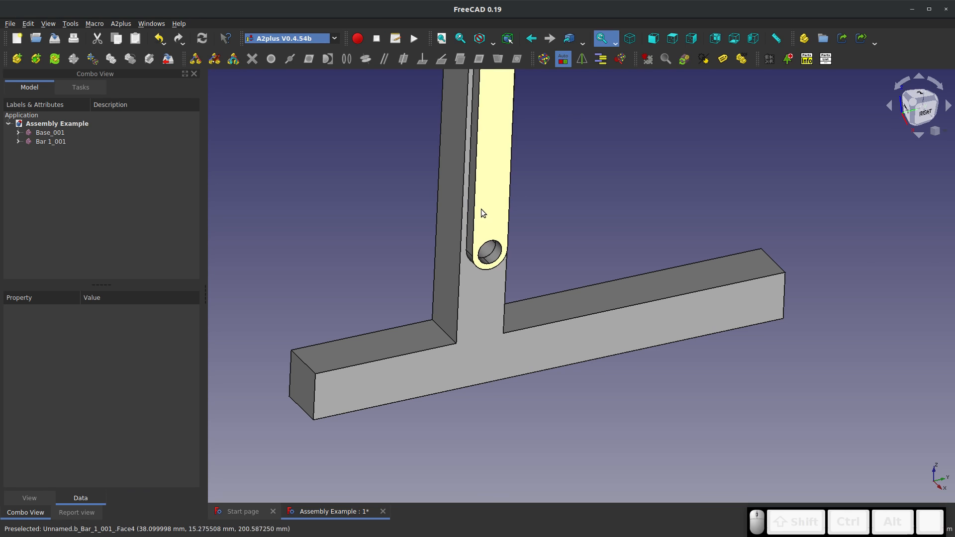
# Check the remaining degrees of freedom of Bar 1 with the DOF labels, and hide the labels again
pyautogui.scroll(3, 475, 211)
pyautogui.scroll(-5, 371, 321)
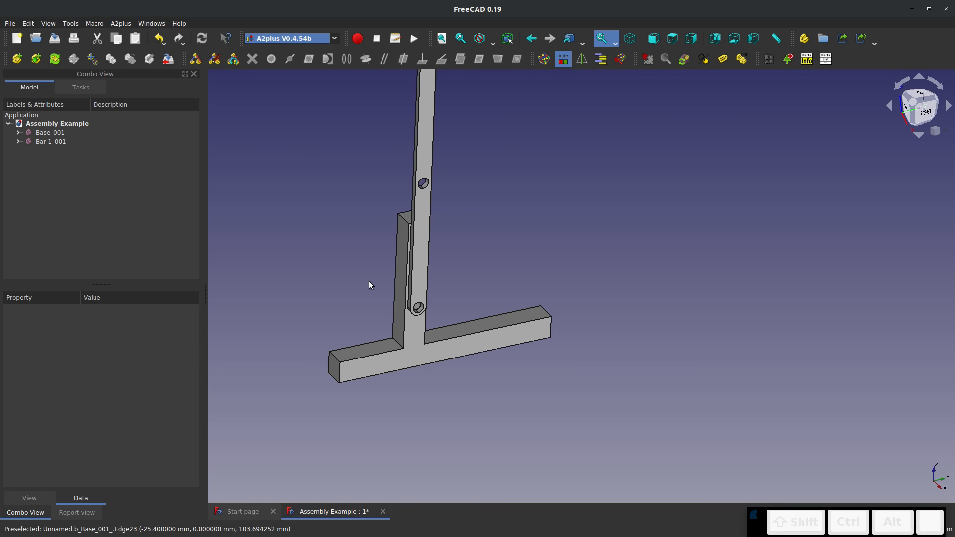
pyautogui.click(741, 58)
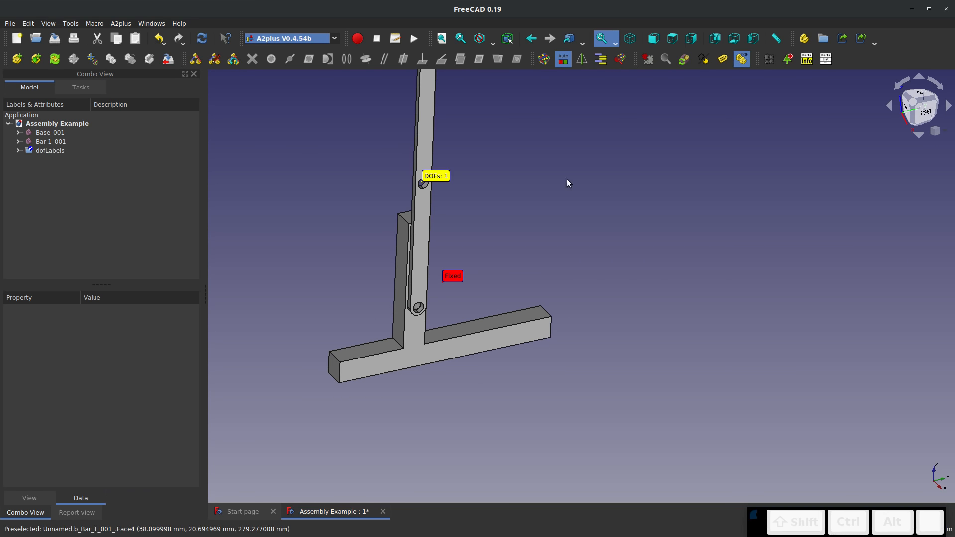
pyautogui.scroll(3, 418, 270)
pyautogui.scroll(-2, 423, 314)
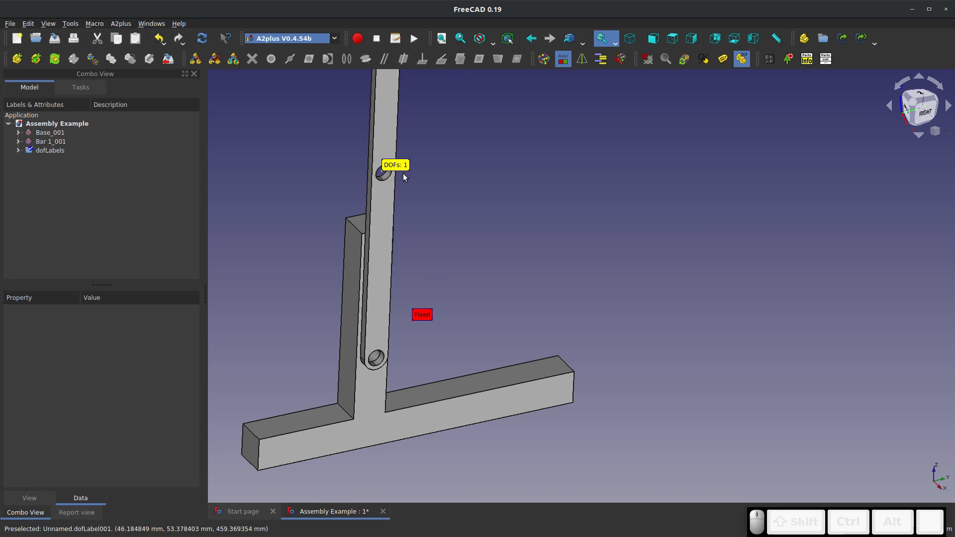
pyautogui.click(740, 61)
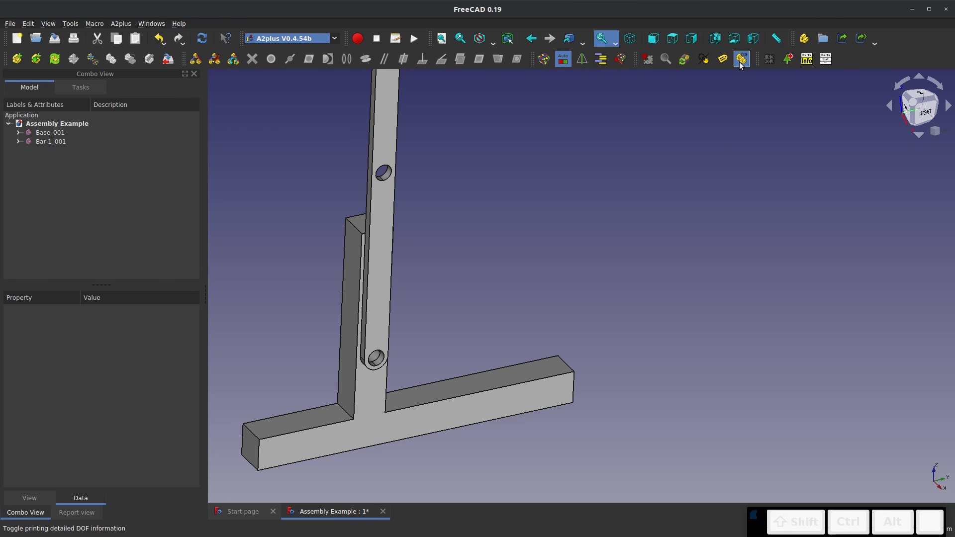
# Try to move Bar 1 under the rule of its constraints, pivoting about the Base's lower hole
pyautogui.scroll(-3, 474, 231)
pyautogui.scroll(4, 467, 147)
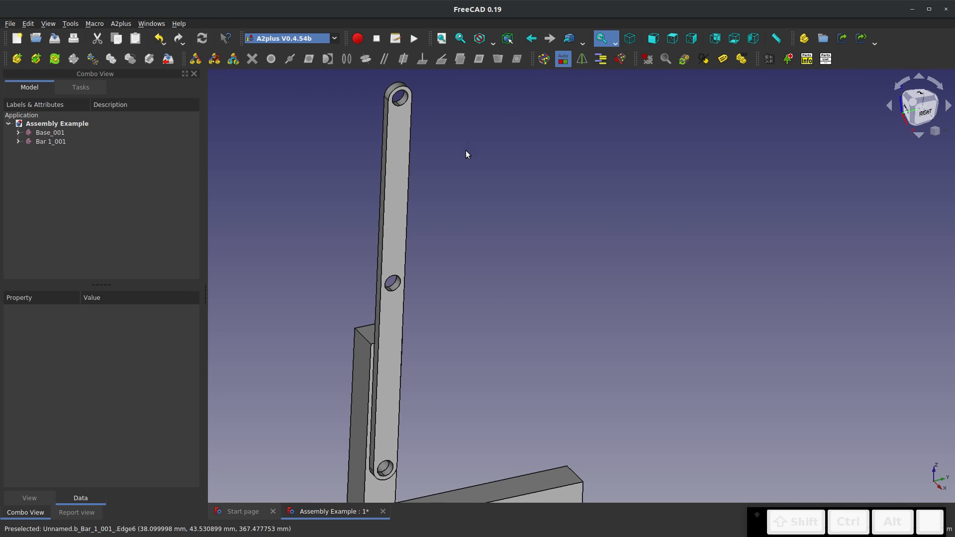
pyautogui.scroll(-2, 448, 184)
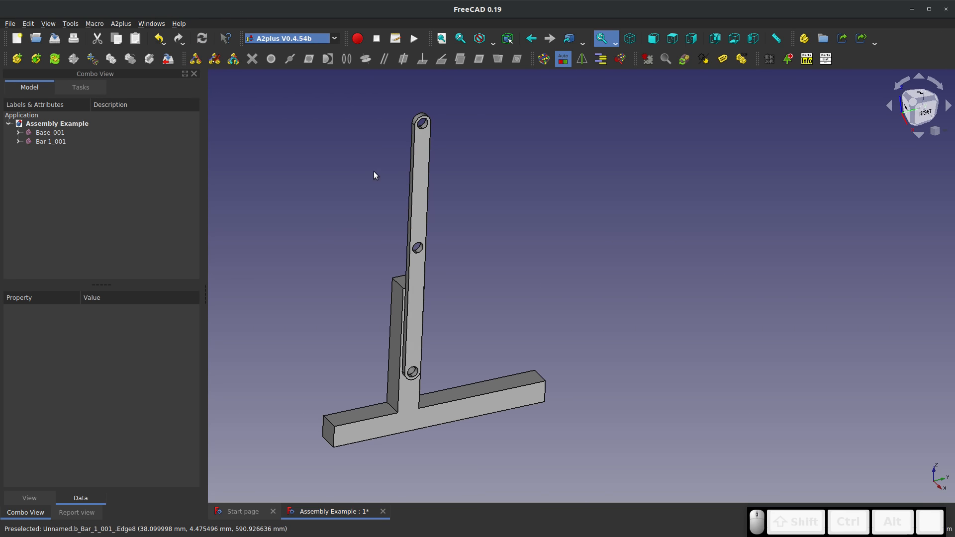
pyautogui.click(93, 59)
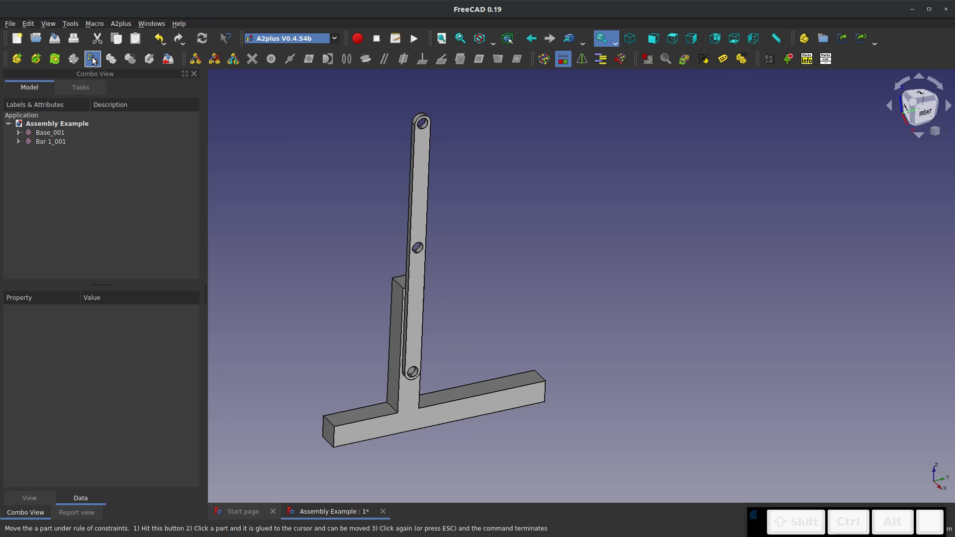
pyautogui.click(419, 176)
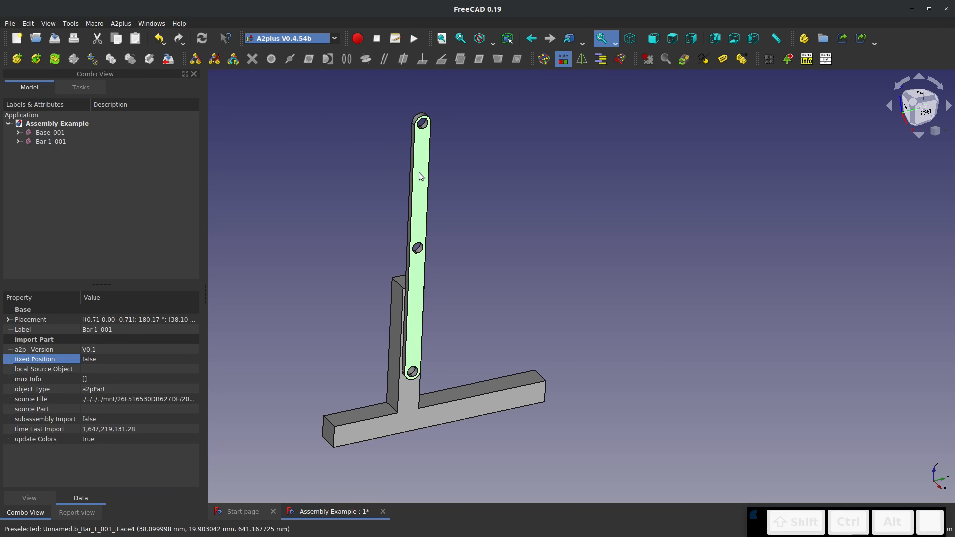
pyautogui.click(349, 151)
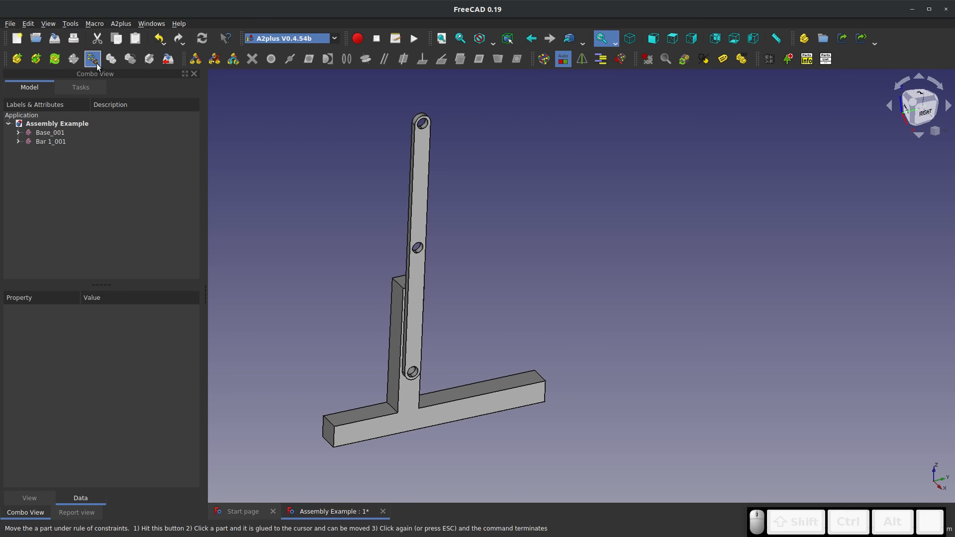
pyautogui.click(418, 188)
pyautogui.click(449, 197)
pyautogui.click(418, 184)
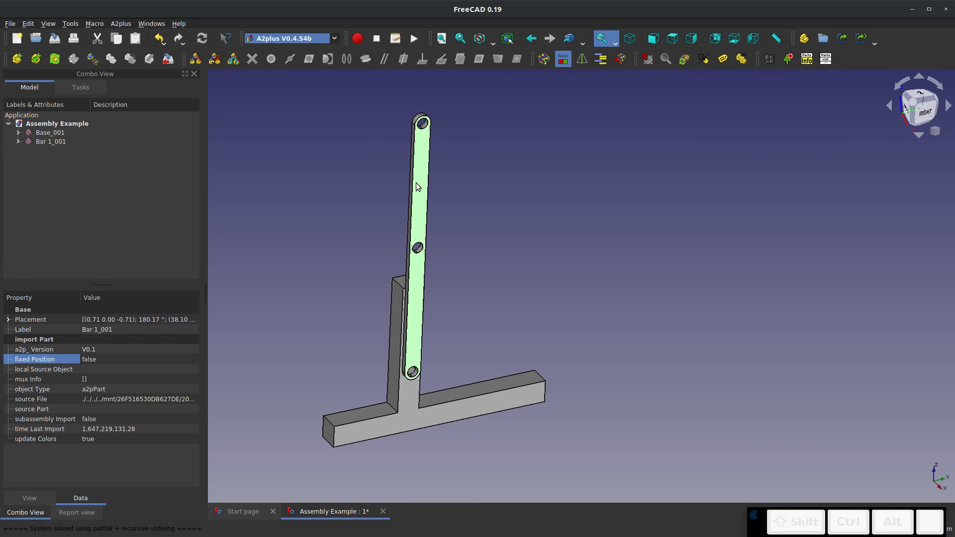
pyautogui.click(418, 185)
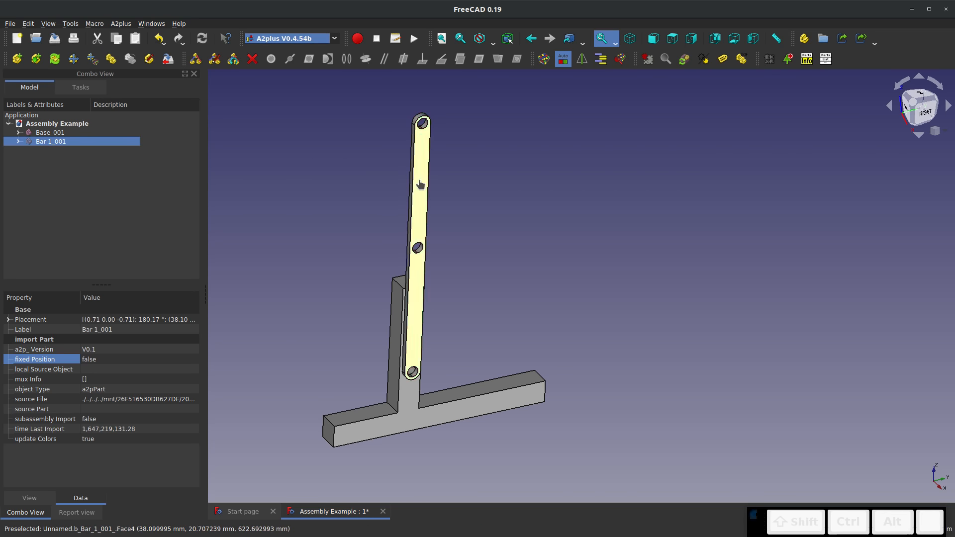
pyautogui.click(501, 213)
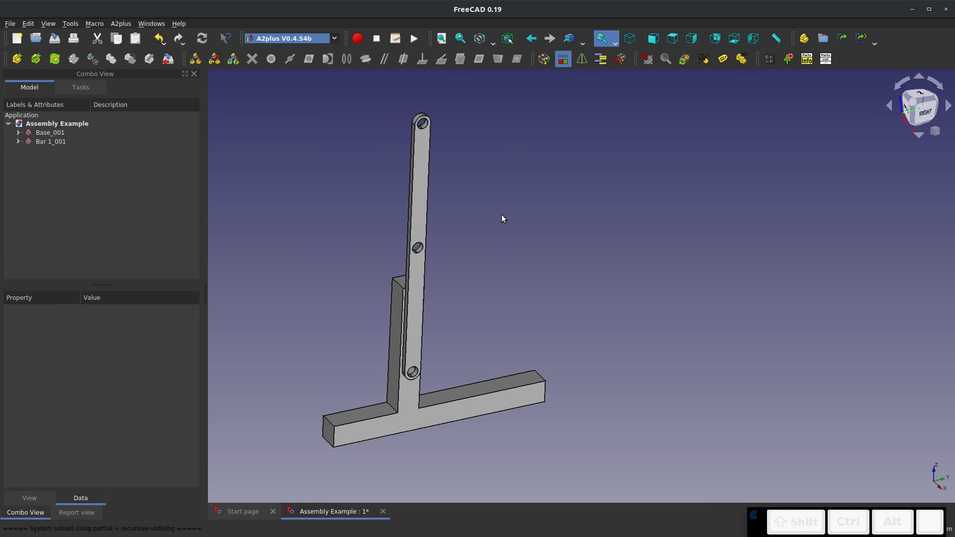
# Rotate Bar 1 by 60° about its middle hole with the Transform tool and accept the new placement
pyautogui.scroll(3, 398, 192)
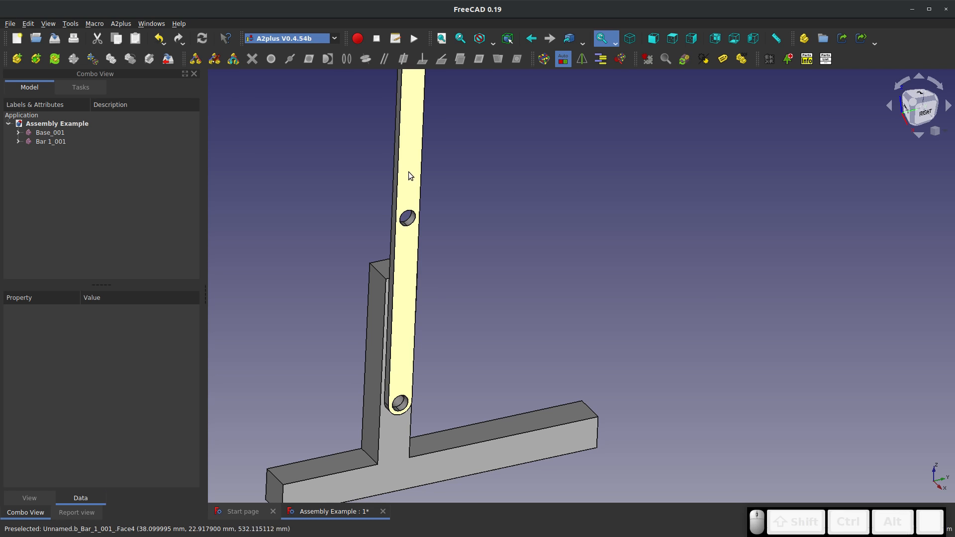
pyautogui.scroll(-2, 386, 231)
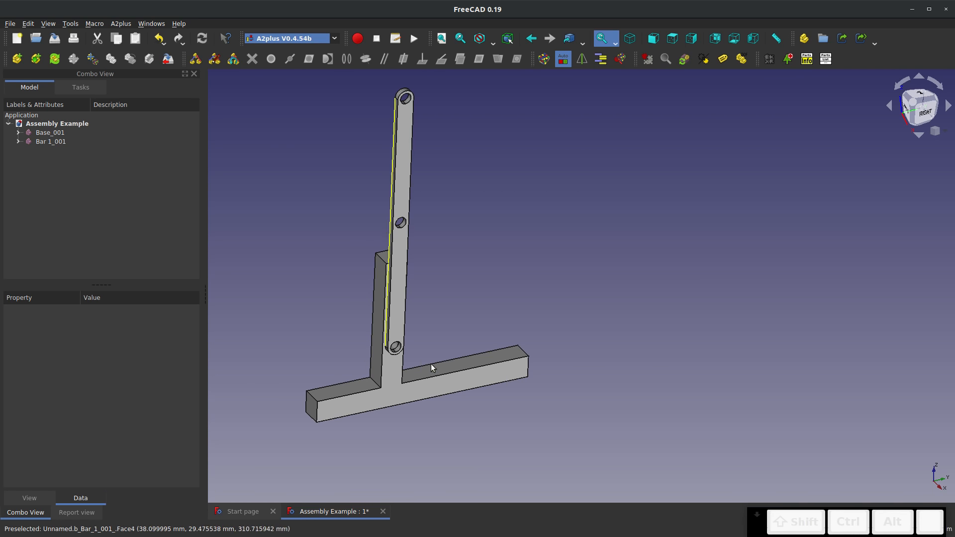
pyautogui.moveTo(440, 391); pyautogui.dragTo(405, 387, button='middle')
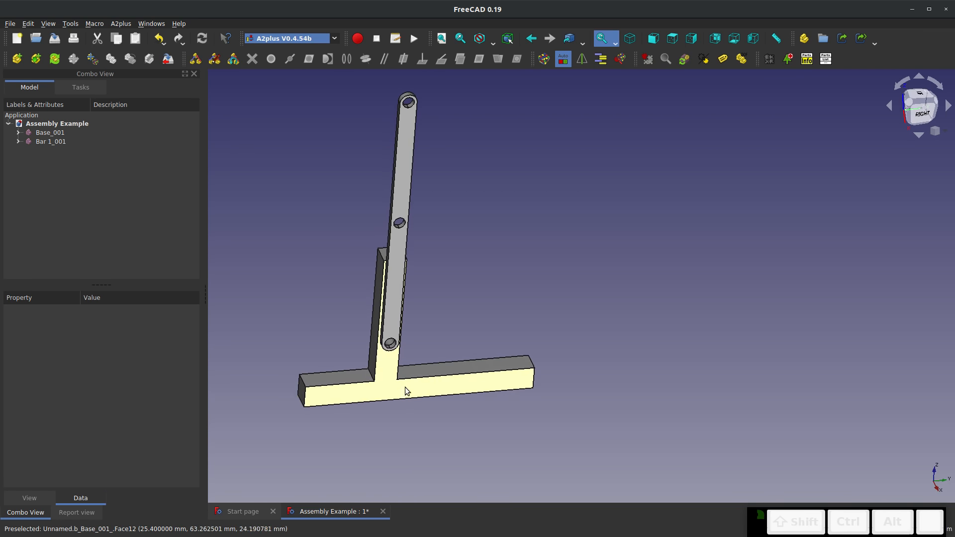
pyautogui.click(405, 156)
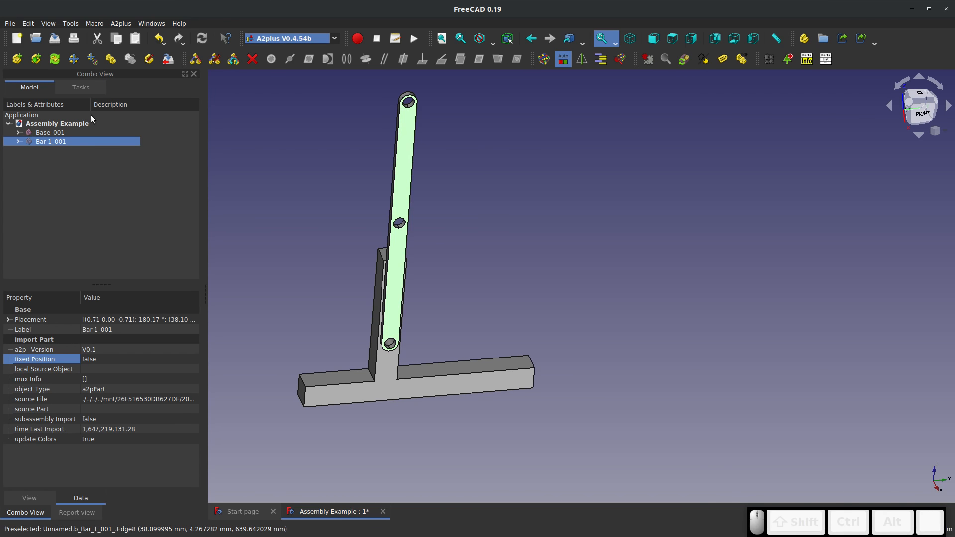
pyautogui.rightClick(57, 143)
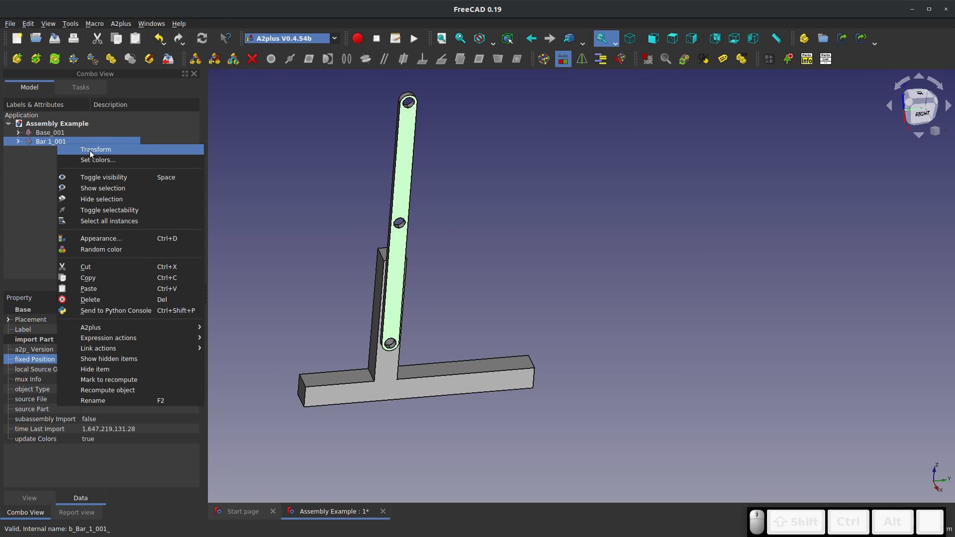
pyautogui.click(90, 151)
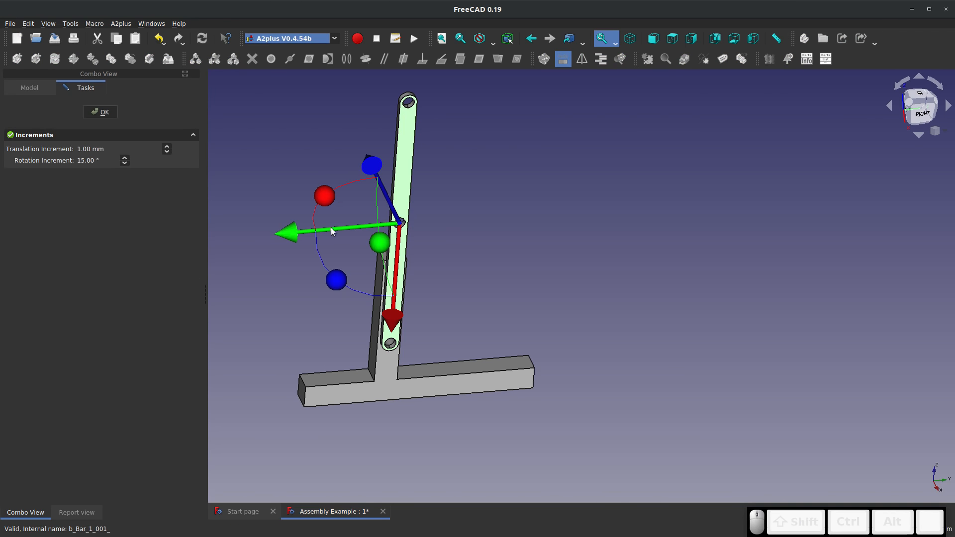
pyautogui.moveTo(336, 280); pyautogui.dragTo(319, 209)
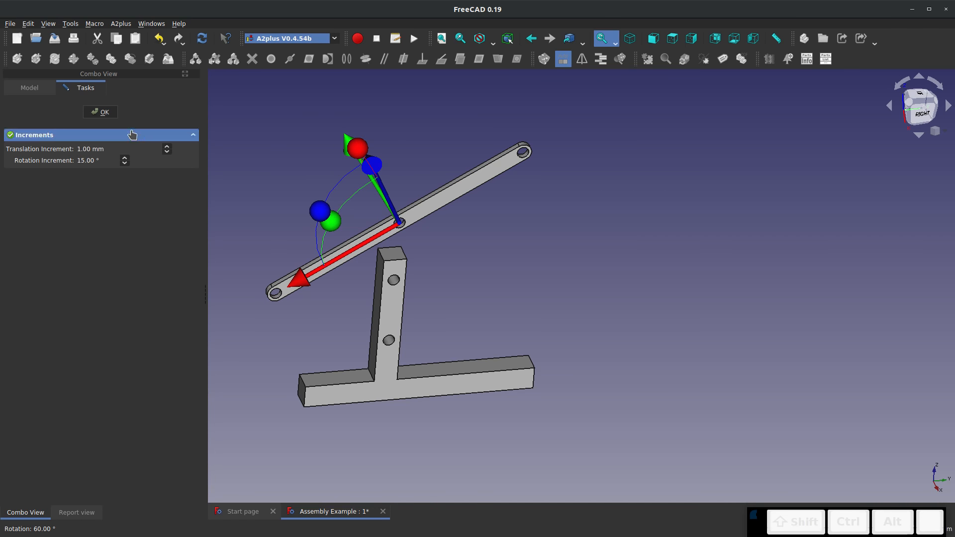
pyautogui.click(99, 112)
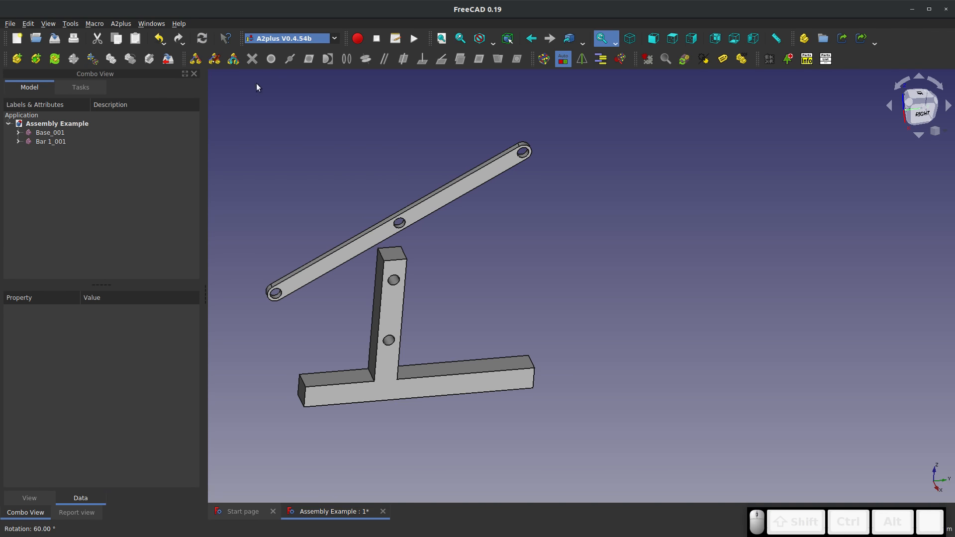
# Solve the assembly constraints to reattach Bar 1 to the Base's lower hole, and try moving it within its constraints
pyautogui.click(544, 60)
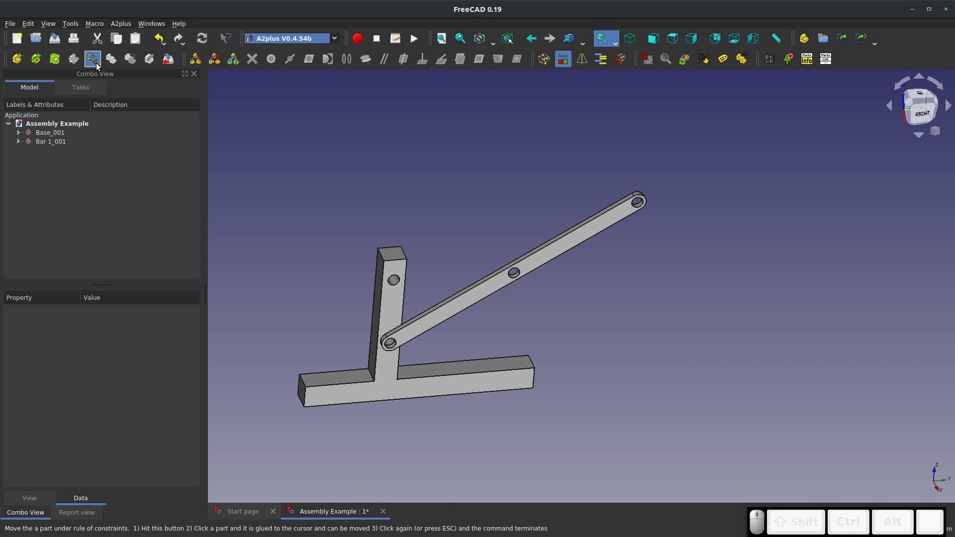
pyautogui.click(550, 248)
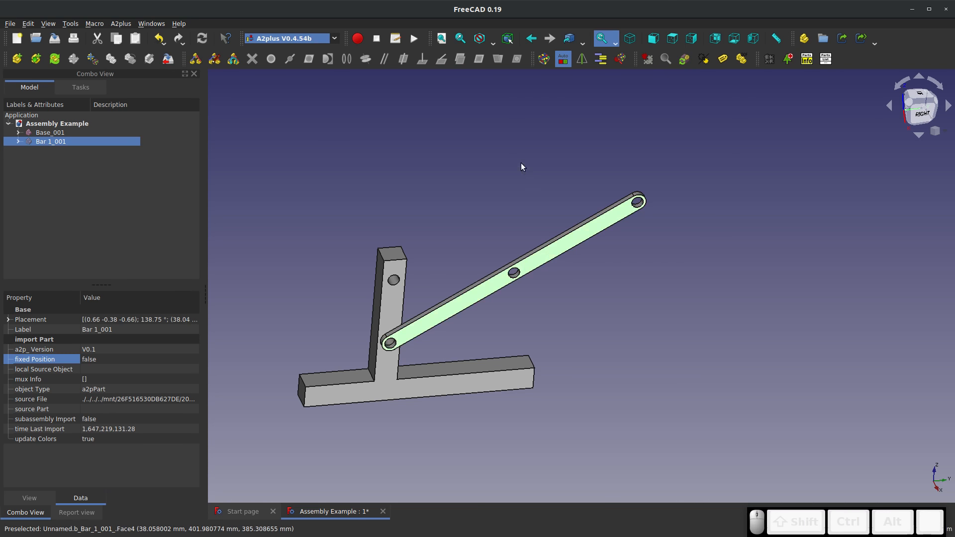
pyautogui.click(347, 160)
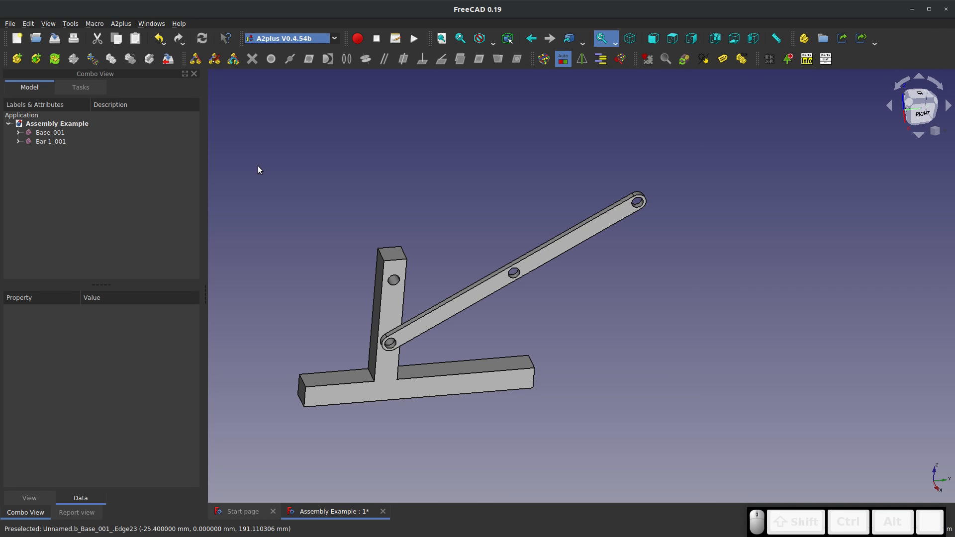
# Add Bar 4 to the assembly from its external file, placing it in front of Bar 1
pyautogui.click(16, 60)
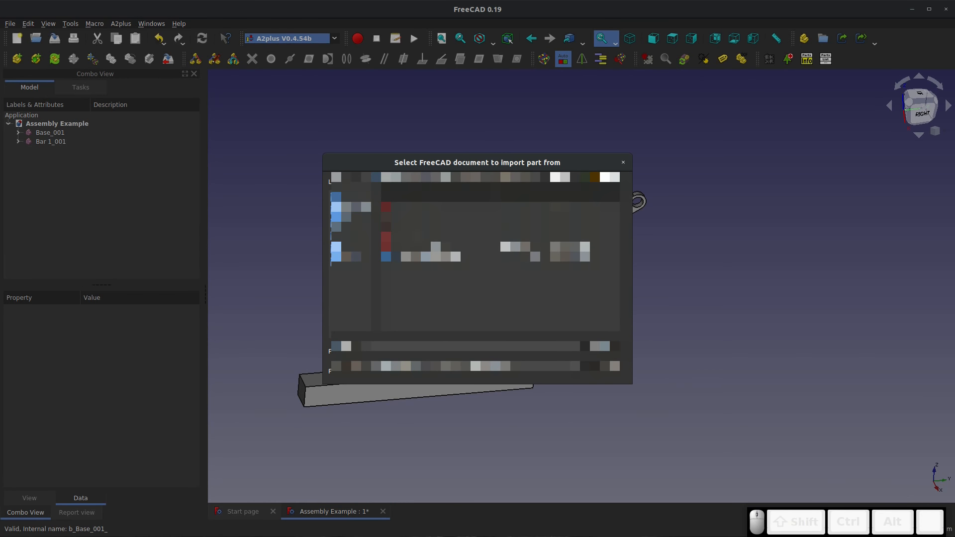
pyautogui.doubleClick(416, 216)
pyautogui.click(467, 269)
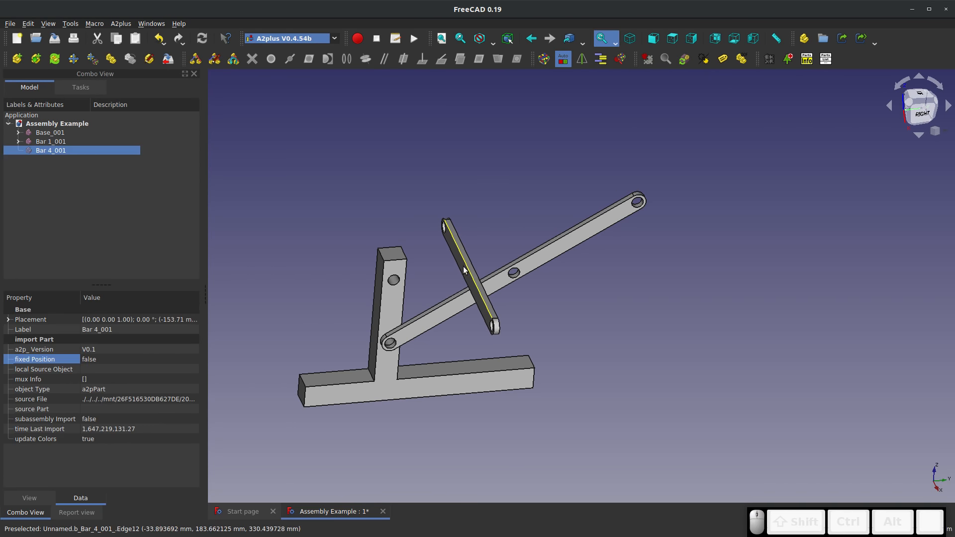
# Add a planes-parallel constraint between Bar 4's broad face and the Base's front face, keeping the direction opposed
pyautogui.moveTo(463, 321); pyautogui.dragTo(488, 289, button='middle')
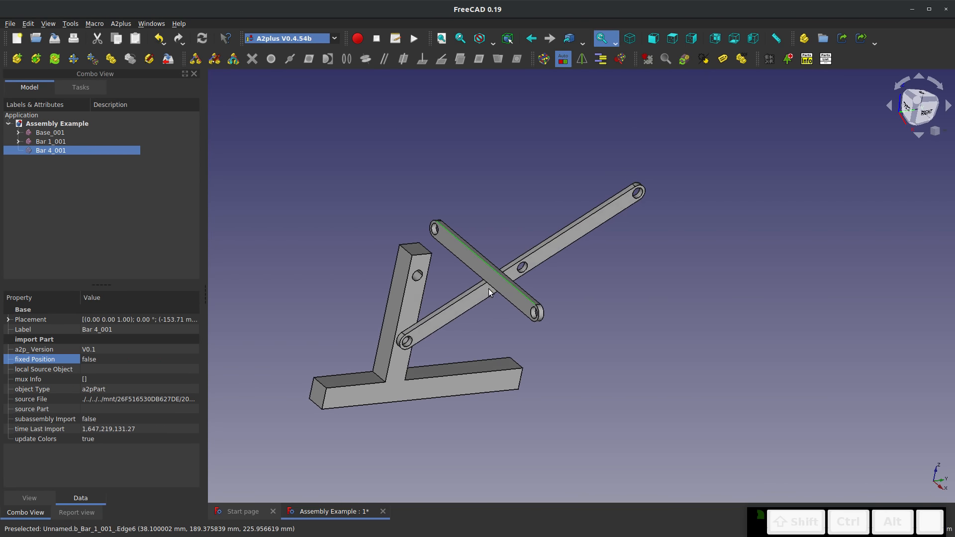
pyautogui.scroll(5, 482, 272)
pyautogui.click(490, 256)
pyautogui.keyDown('ctrl'); pyautogui.click(352, 306); pyautogui.keyUp('ctrl')
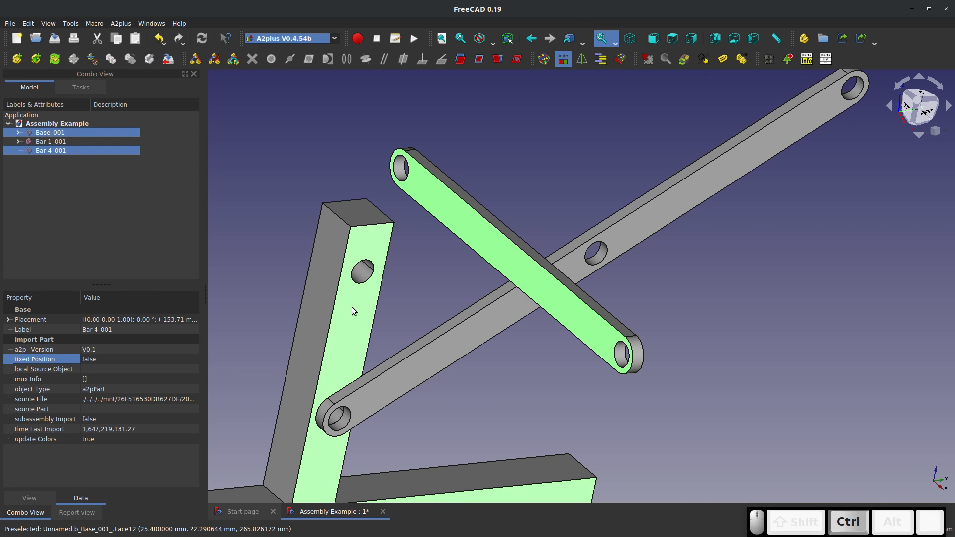
pyautogui.click(460, 61)
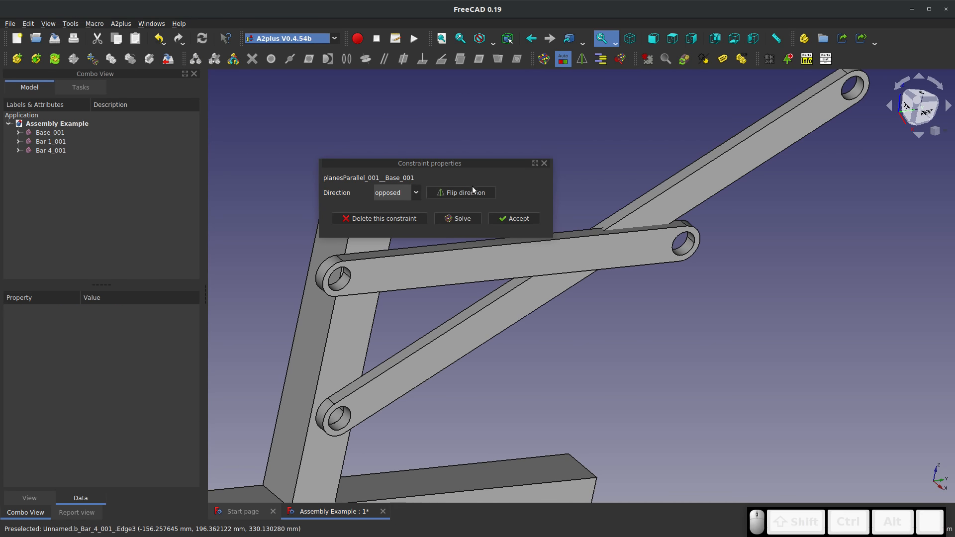
pyautogui.moveTo(379, 299); pyautogui.dragTo(438, 248, button='middle')
pyautogui.click(515, 218)
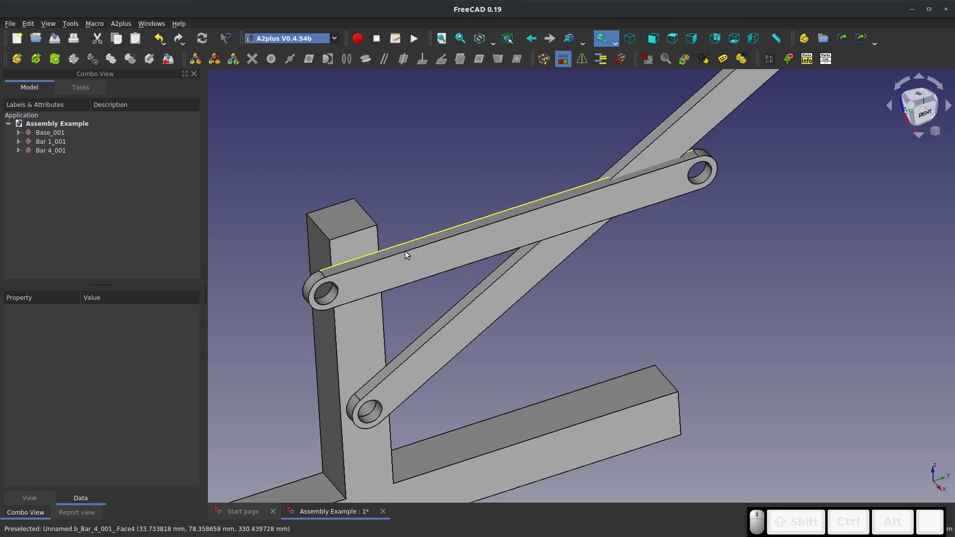
# Move Bar 4 in front of the Base so that its near end sits beside the upper hole
pyautogui.click(361, 249)
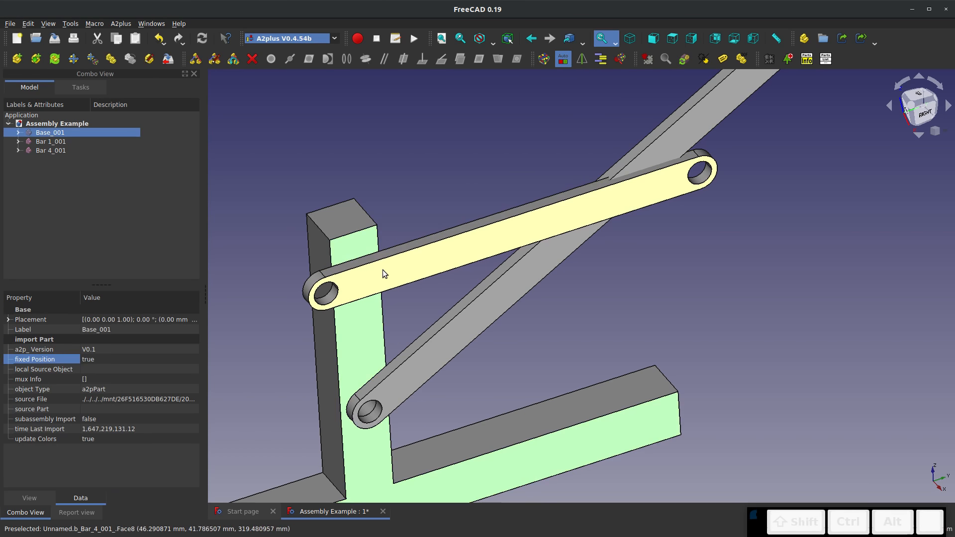
pyautogui.click(420, 188)
pyautogui.click(443, 258)
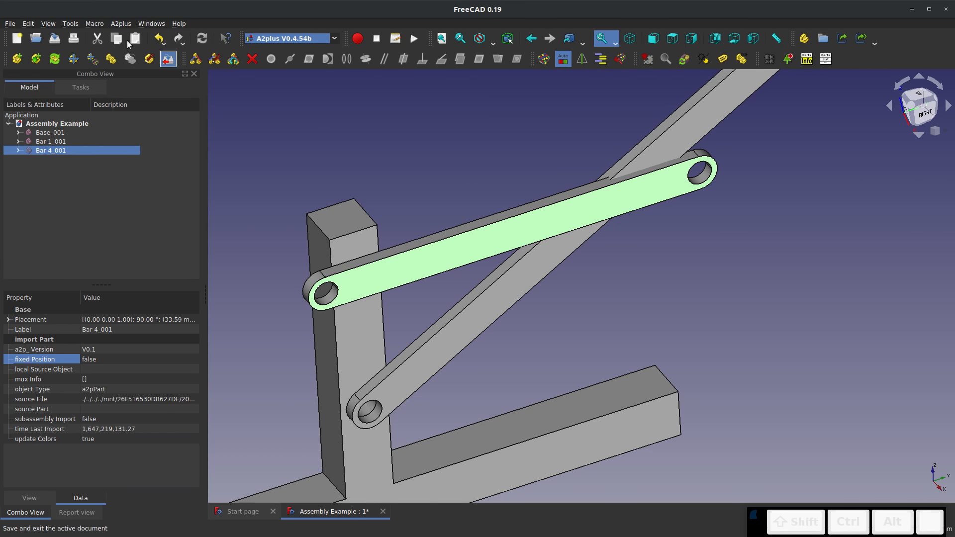
pyautogui.click(405, 264)
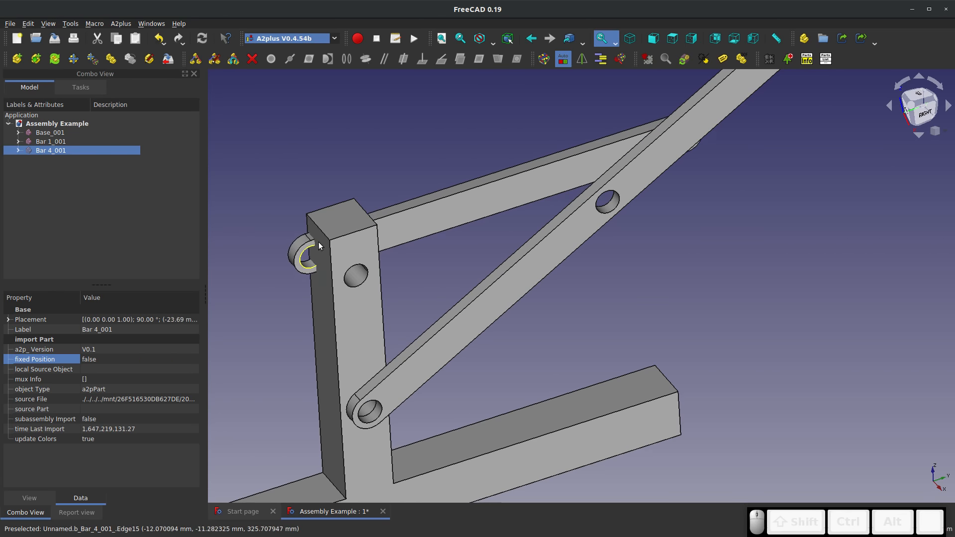
pyautogui.click(420, 307)
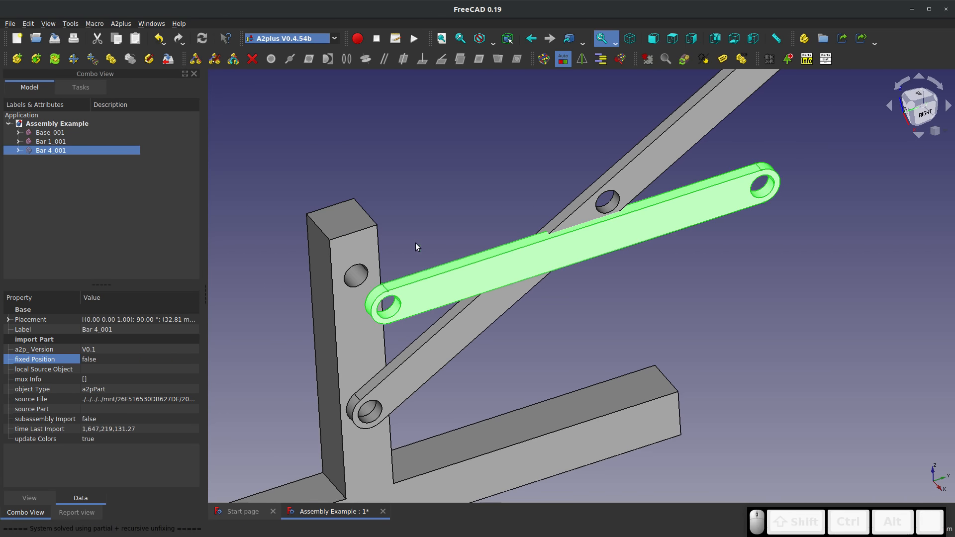
# Try to move Bar 1 under the rule of its constraints with Bar 4 in place
pyautogui.click(553, 195)
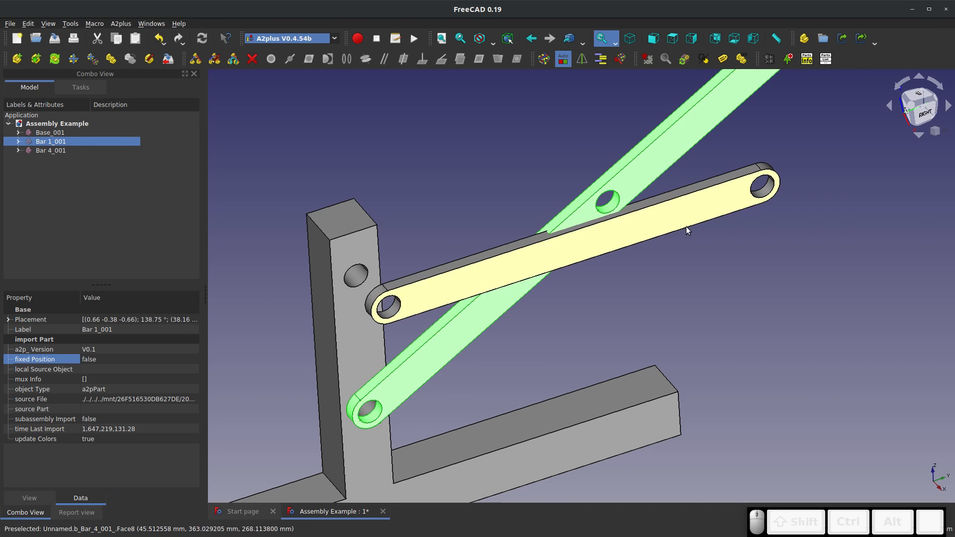
pyautogui.click(497, 83)
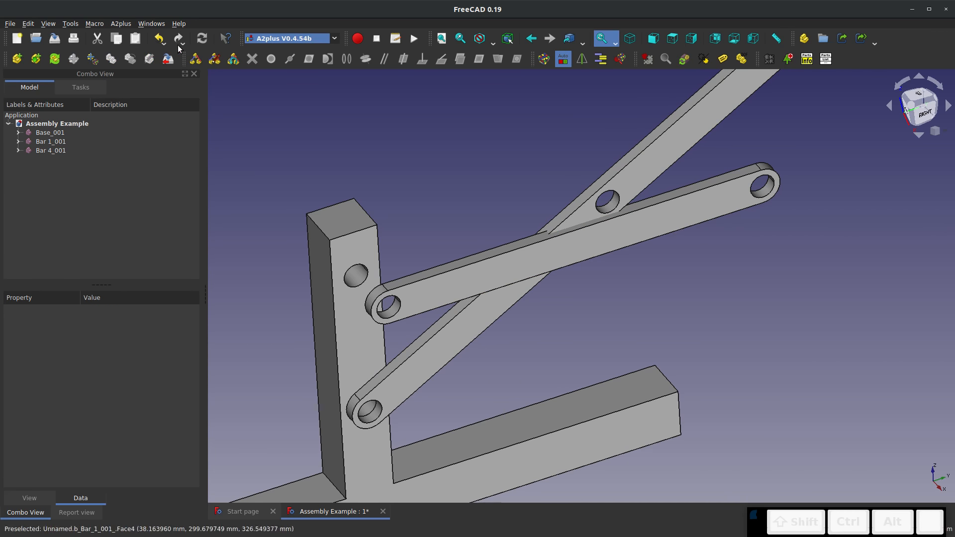
pyautogui.click(682, 122)
pyautogui.click(502, 176)
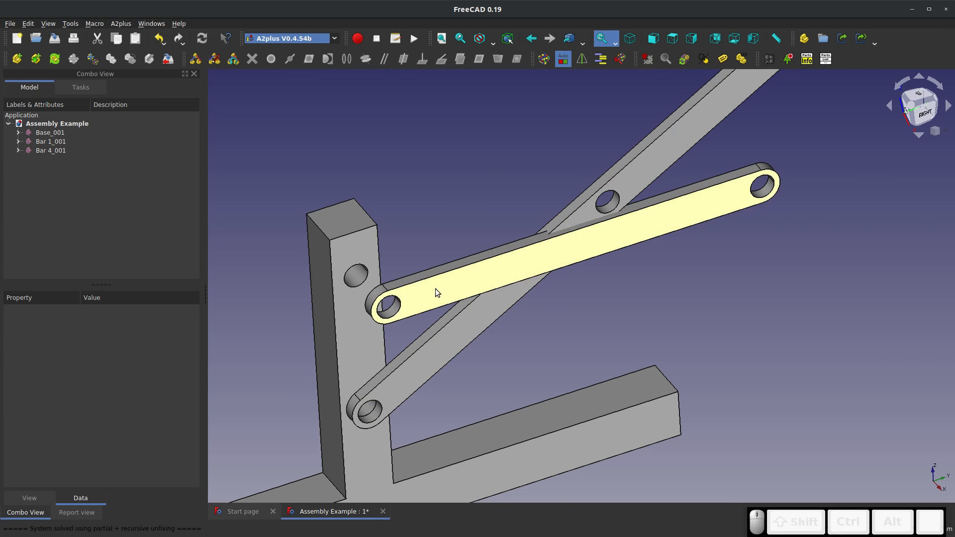
# Examine the gap between Bar 4's near end and the Base's front face around the upper hole
pyautogui.moveTo(392, 308)
pyautogui.mouseDown(button='middle')
pyautogui.moveTo(518, 320)
pyautogui.moveTo(393, 301)
pyautogui.mouseUp(button='middle')
pyautogui.click(383, 302)
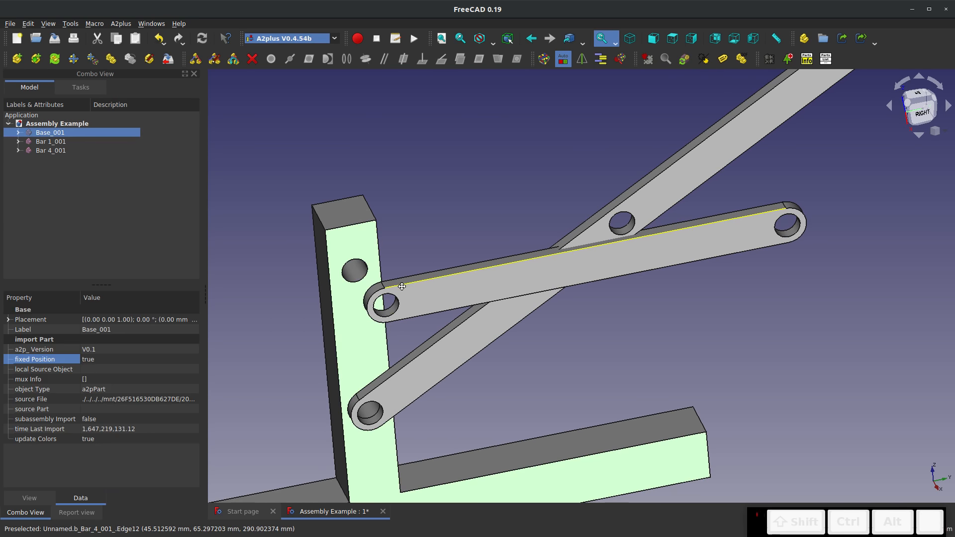
pyautogui.scroll(2, 399, 282)
pyautogui.click(407, 228)
pyautogui.click(348, 250)
pyautogui.moveTo(385, 228); pyautogui.dragTo(432, 232, button='middle')
pyautogui.keyDown('ctrl'); pyautogui.click(397, 200); pyautogui.keyUp('ctrl')
pyautogui.moveTo(454, 268); pyautogui.dragTo(370, 213, button='middle')
pyautogui.click(458, 257)
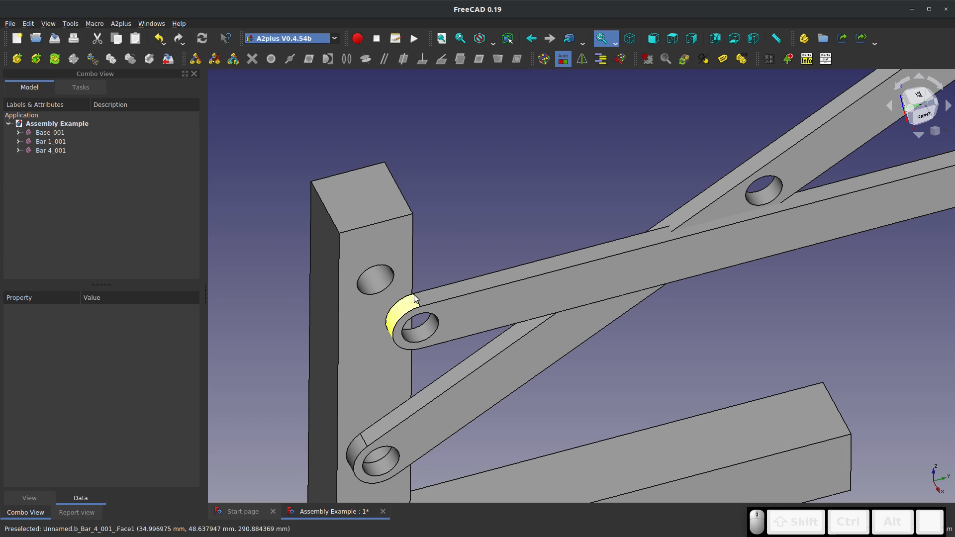
# Add a point-on-plane constraint between a vertex at Bar 4's near end and the Base's front face, with 0.00 mm offset
pyautogui.click(414, 293)
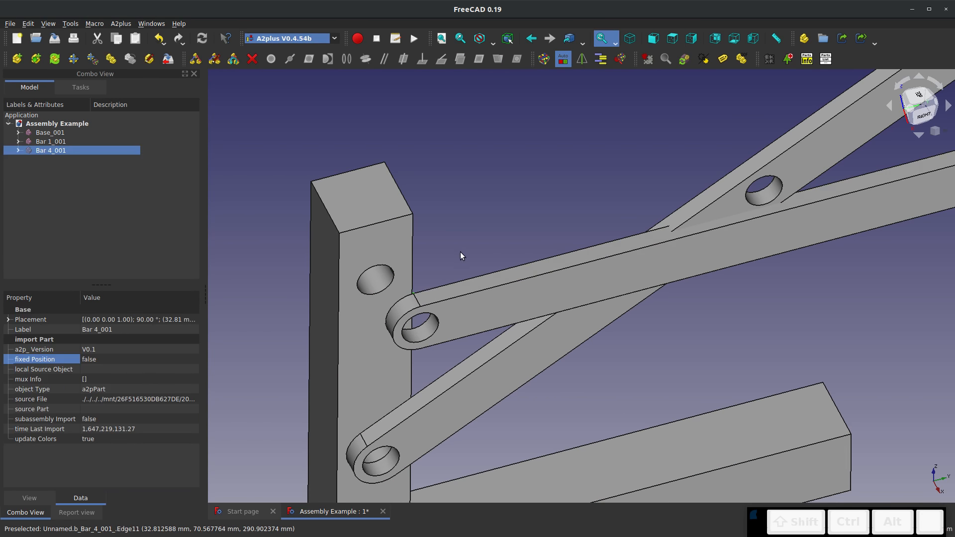
pyautogui.keyDown('ctrl'); pyautogui.click(384, 248); pyautogui.keyUp('ctrl')
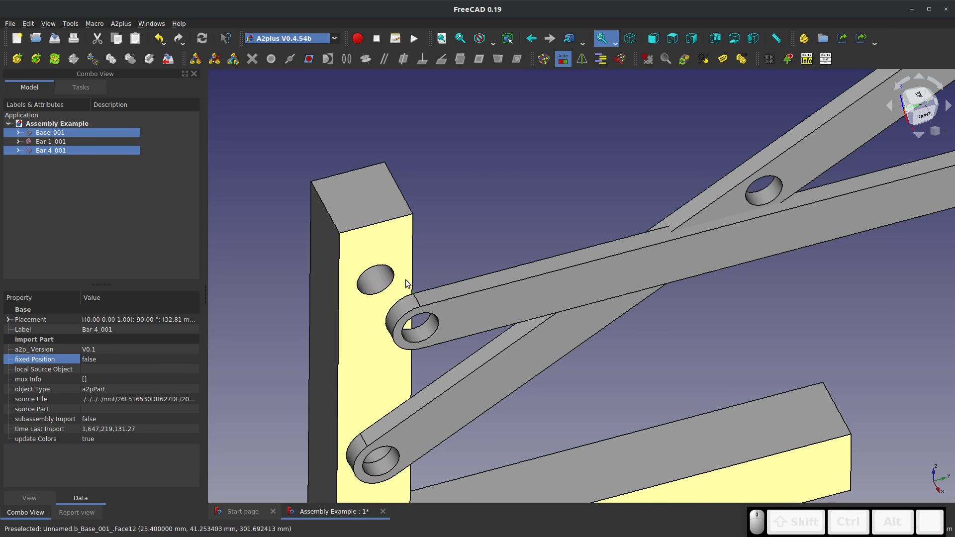
pyautogui.scroll(5, 405, 279)
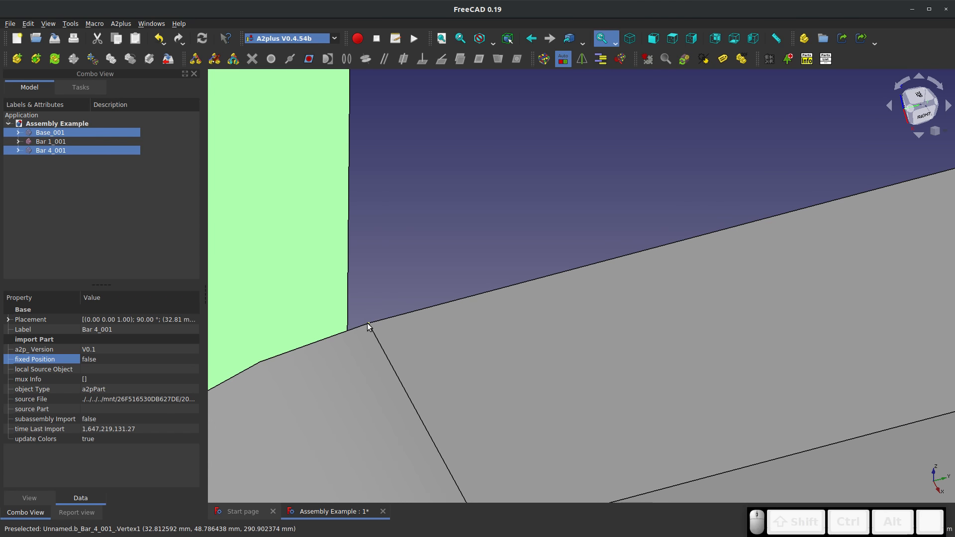
pyautogui.scroll(-5, 419, 283)
pyautogui.scroll(-5, 413, 199)
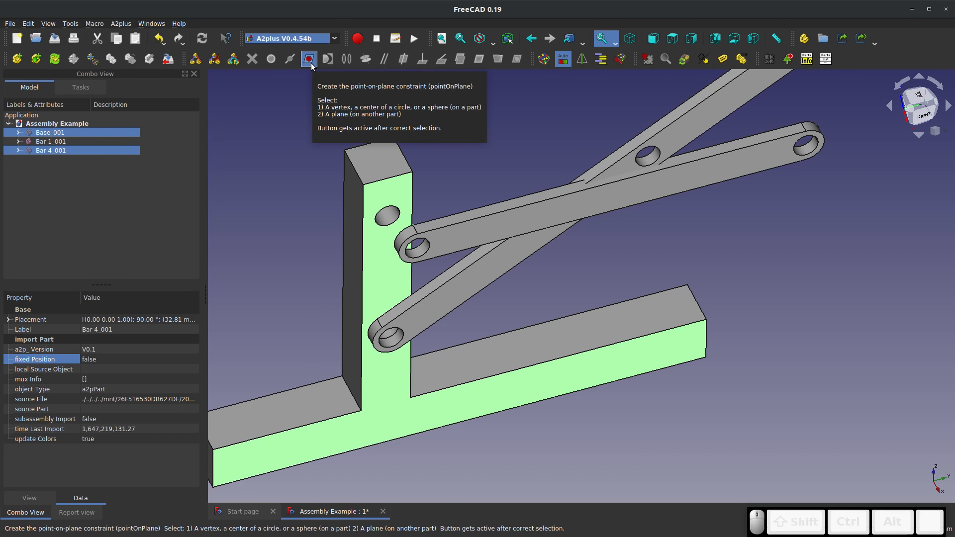
pyautogui.click(310, 62)
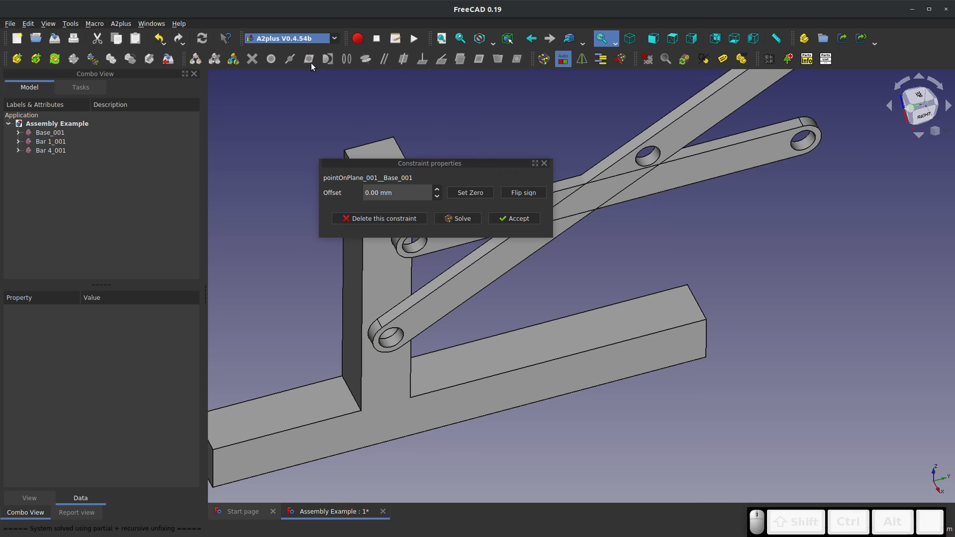
pyautogui.click(517, 218)
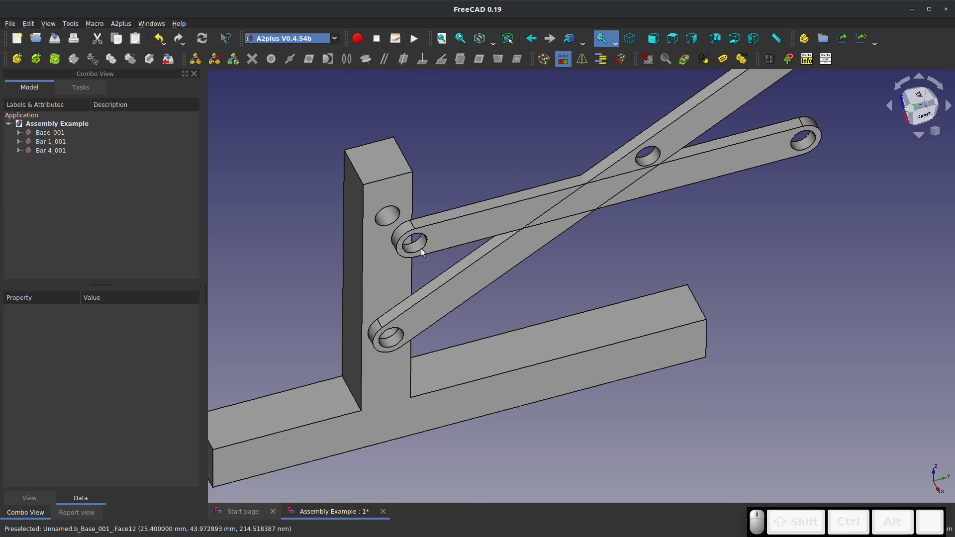
# Inspect from several sides how Bar 4 and Bar 1 sit against the Base's front face
pyautogui.click(397, 194)
pyautogui.moveTo(430, 220); pyautogui.dragTo(506, 299, button='middle')
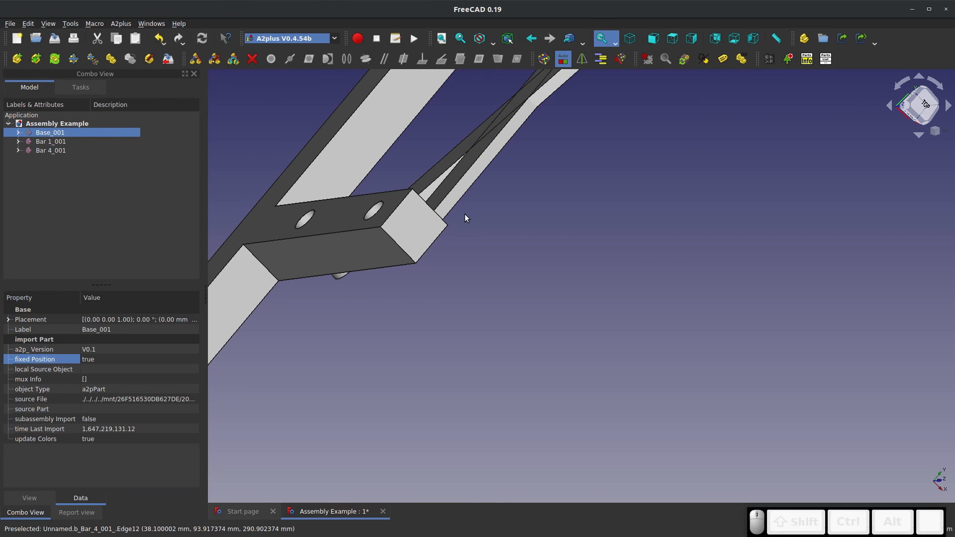
pyautogui.moveTo(465, 214); pyautogui.dragTo(394, 155, button='middle')
pyautogui.click(459, 192)
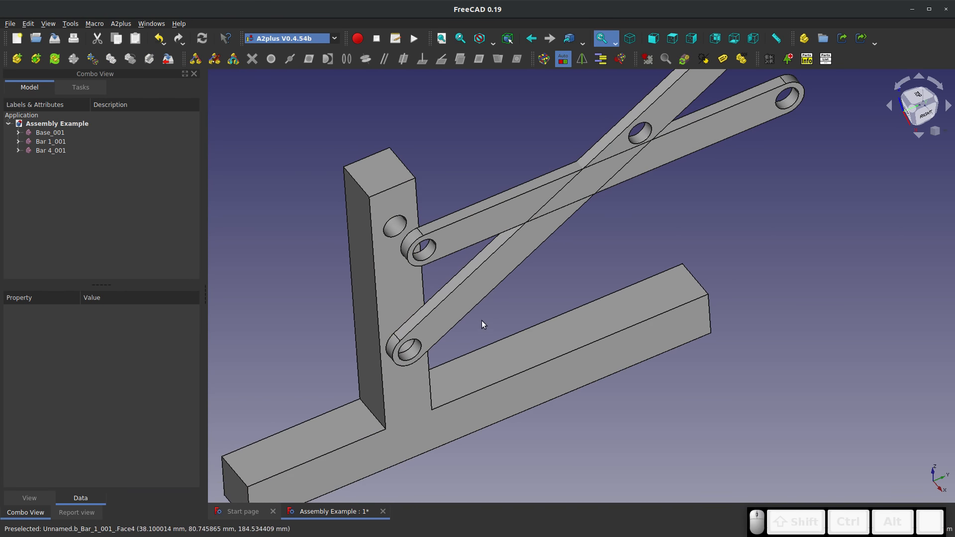
pyautogui.click(473, 306)
pyautogui.click(464, 195)
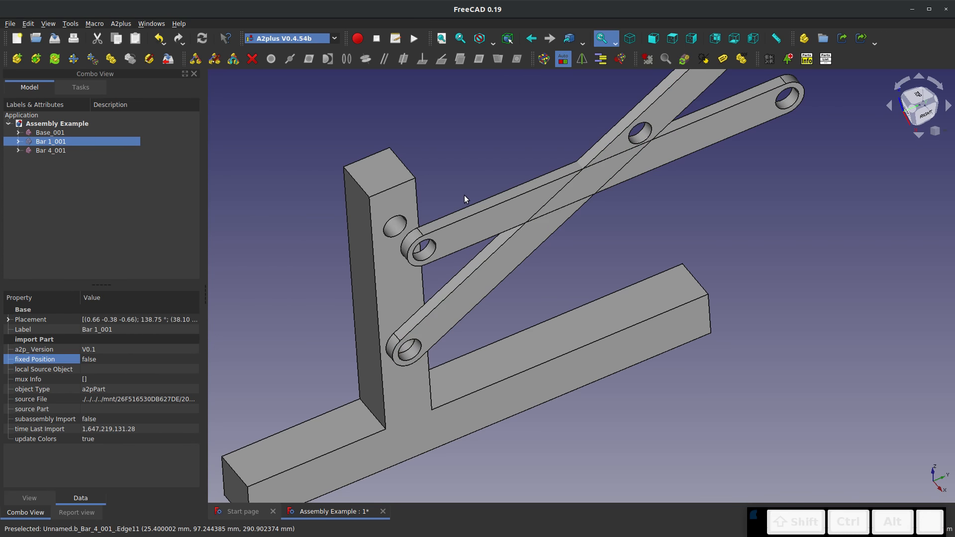
# Add an axis-coincident constraint between the hole at Bar 4's near end and the Base's upper hole
pyautogui.click(413, 241)
pyautogui.scroll(-8, 401, 229)
pyautogui.scroll(10, 402, 229)
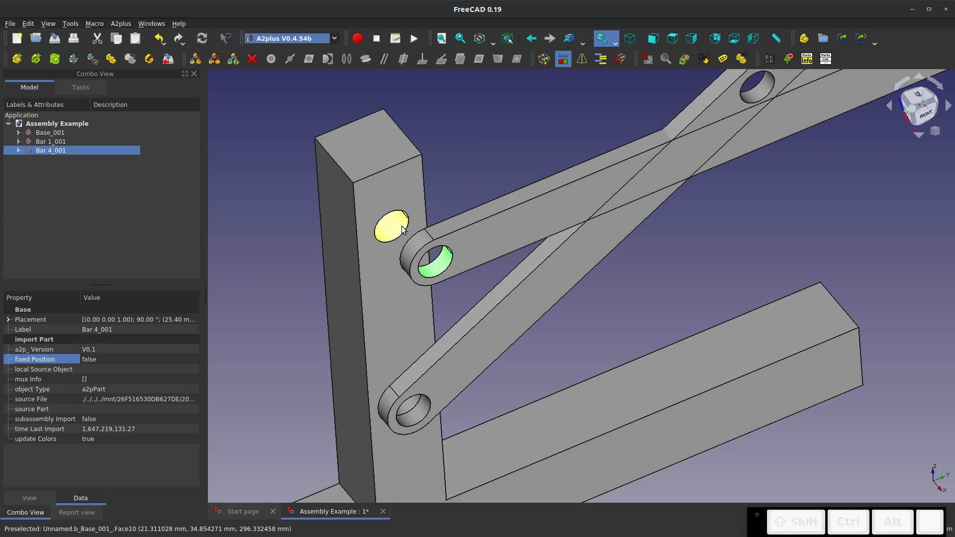
pyautogui.keyDown('ctrl'); pyautogui.click(392, 226); pyautogui.keyUp('ctrl')
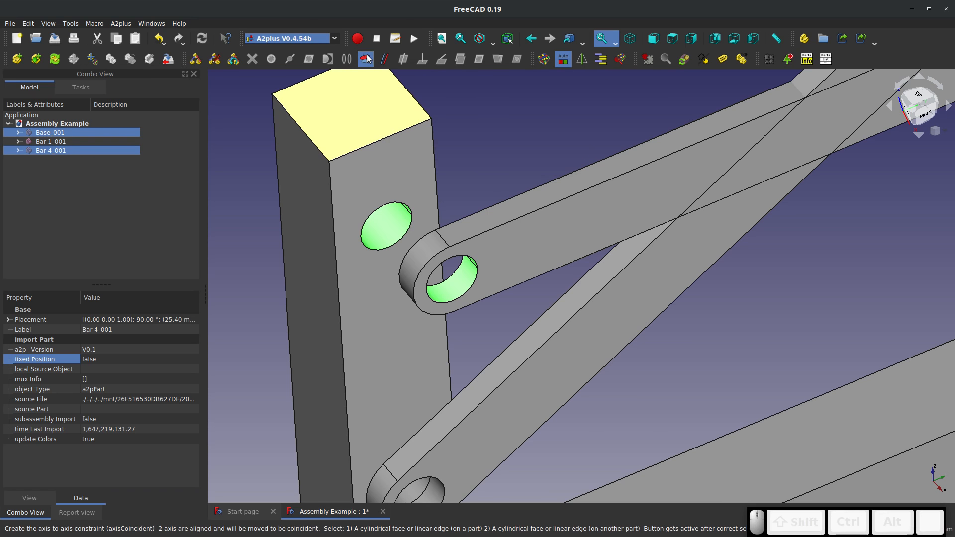
pyautogui.click(366, 59)
pyautogui.click(514, 237)
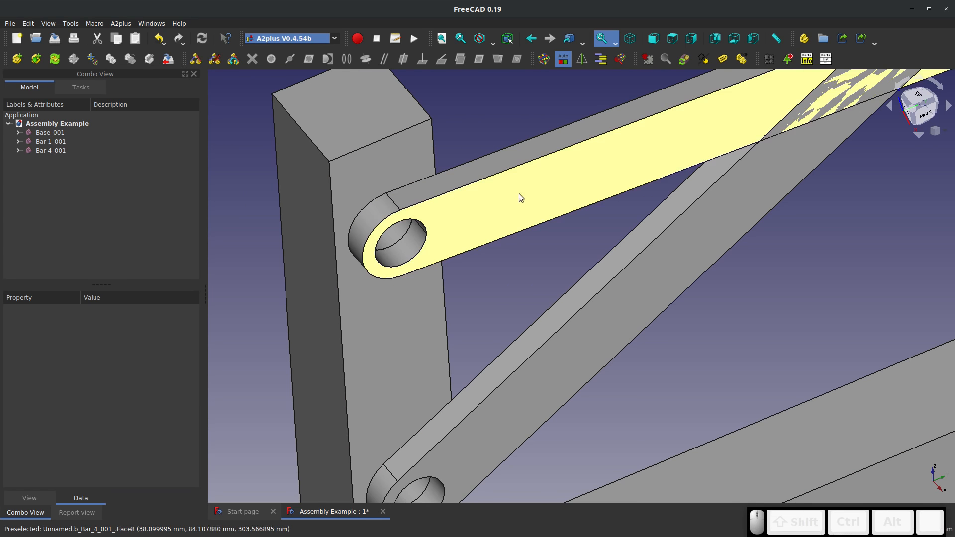
# Move Bar 4 under the rule of its constraints, swinging it up until it is roughly parallel to Bar 1
pyautogui.click(518, 193)
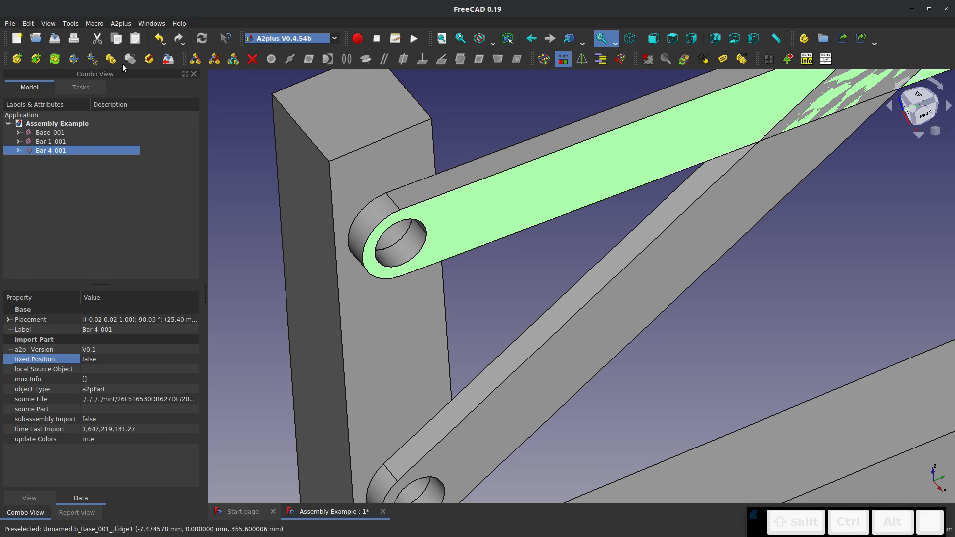
pyautogui.click(604, 167)
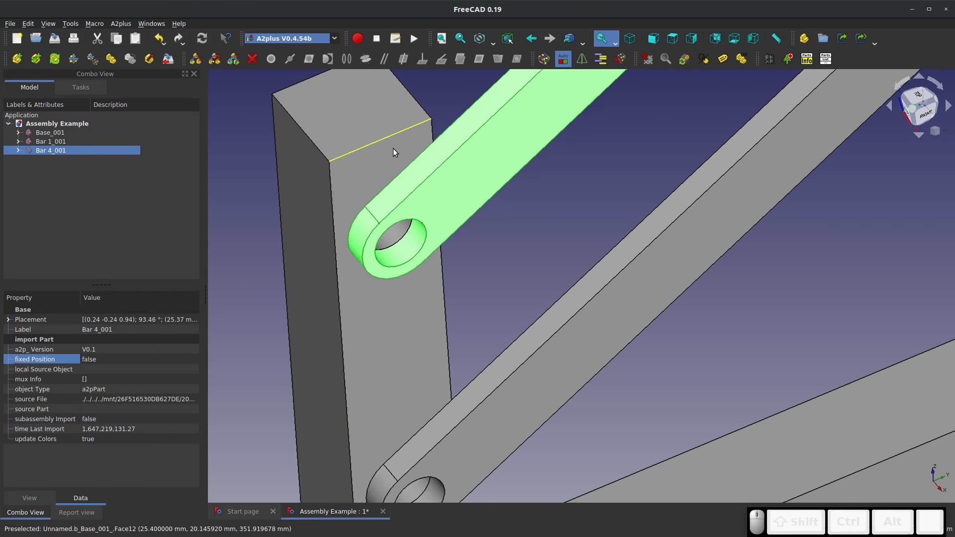
pyautogui.click(307, 199)
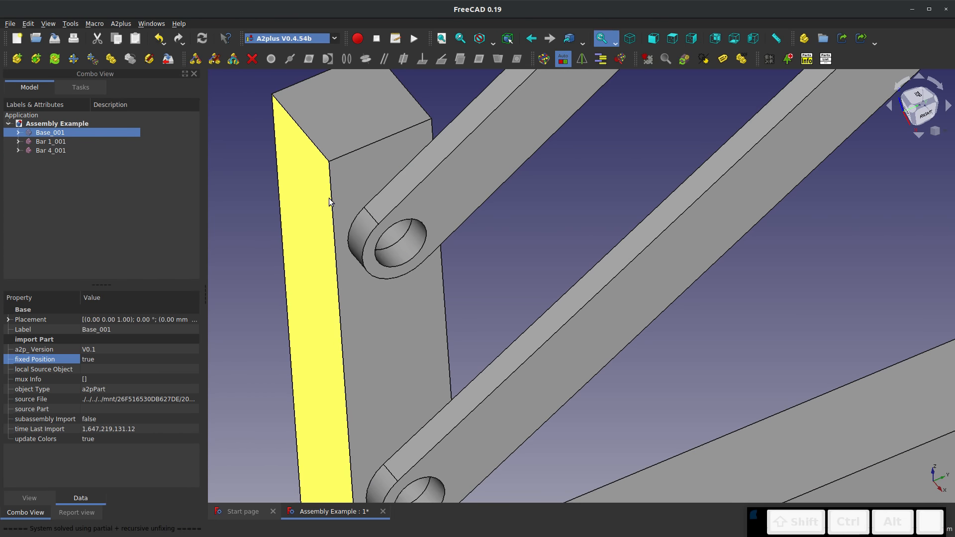
pyautogui.scroll(10, 353, 269)
pyautogui.scroll(-6, 351, 273)
pyautogui.scroll(-11, 350, 275)
pyautogui.click(372, 199)
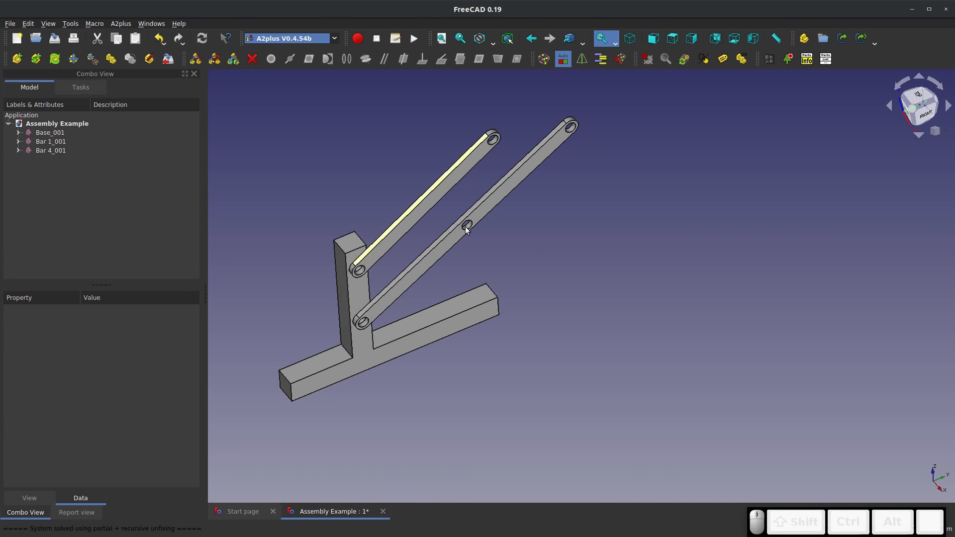
pyautogui.rightClick(508, 217)
pyautogui.click(481, 266)
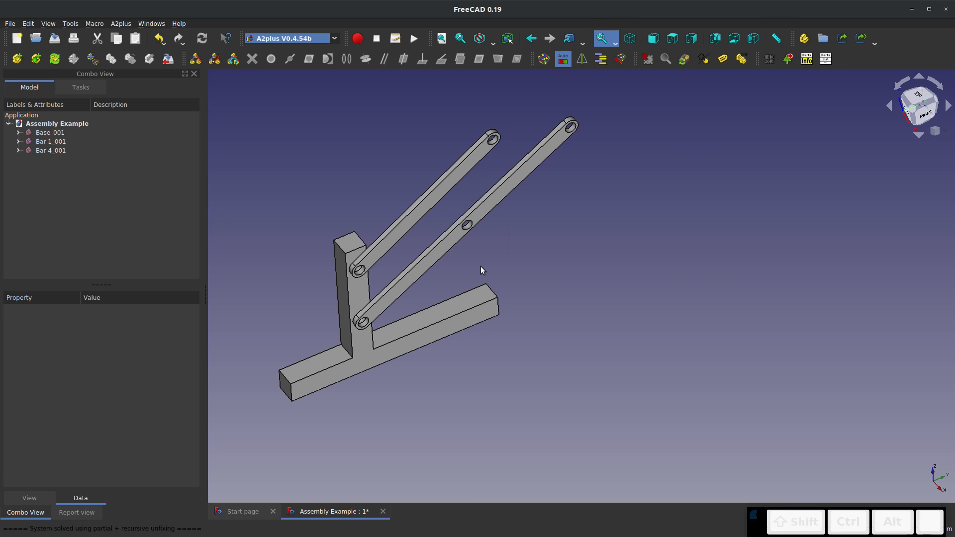
pyautogui.moveTo(487, 284); pyautogui.dragTo(471, 245, button='middle')
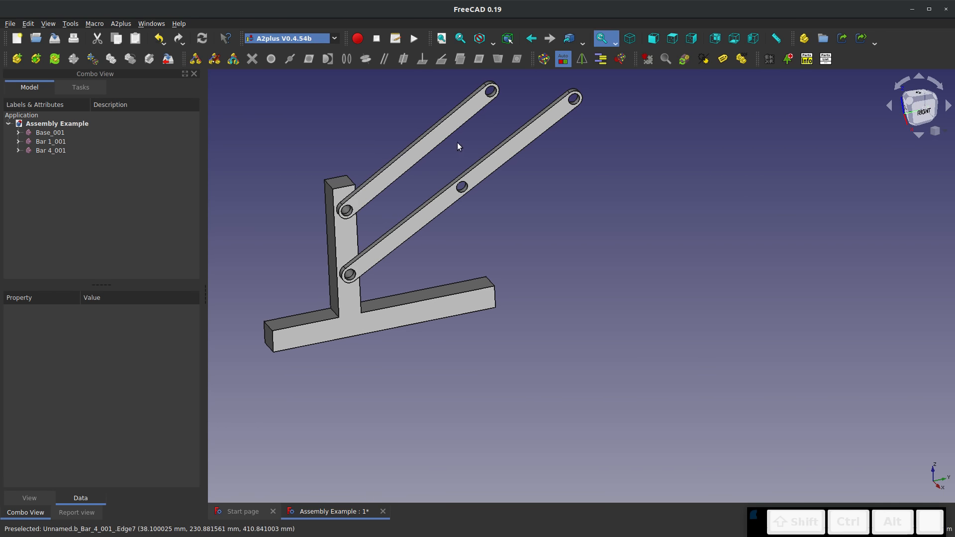
# Swing Bar 4 down under the rule of its constraints so its free end hangs past the Base's short foot
pyautogui.click(520, 153)
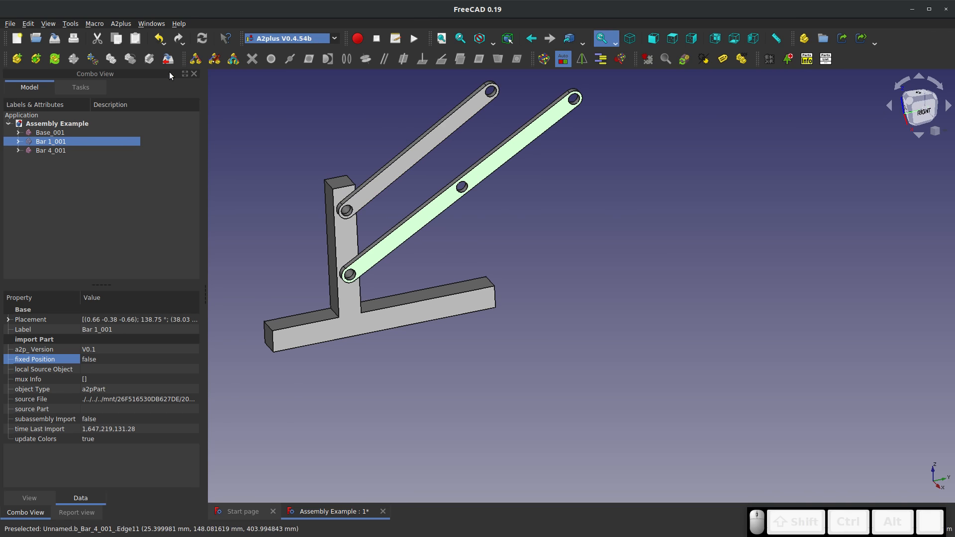
pyautogui.click(307, 173)
pyautogui.click(400, 163)
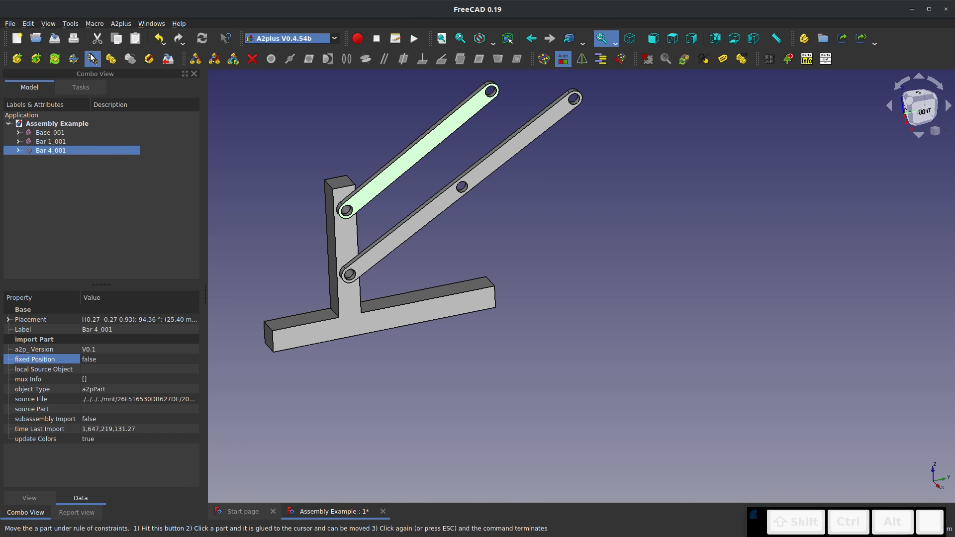
pyautogui.click(413, 170)
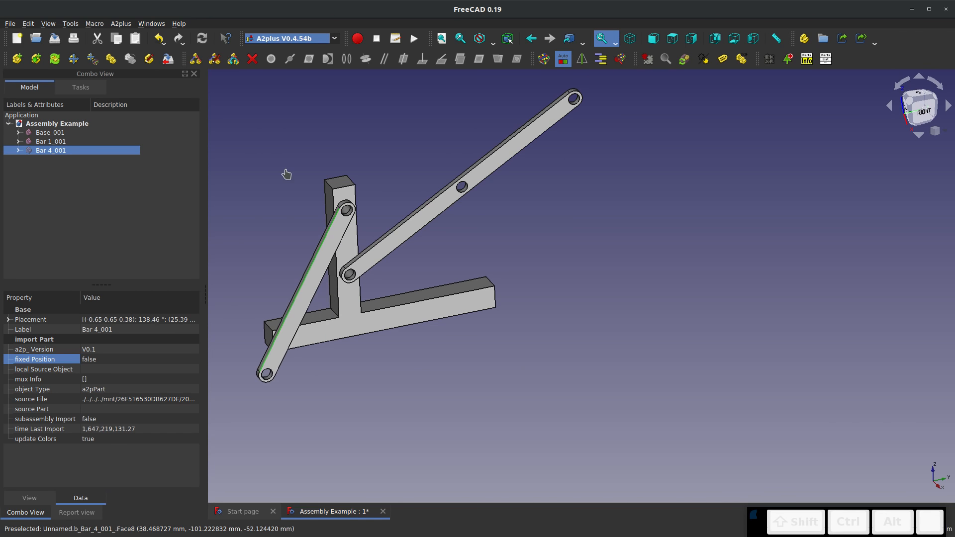
pyautogui.press('Escape')
pyautogui.click(306, 274)
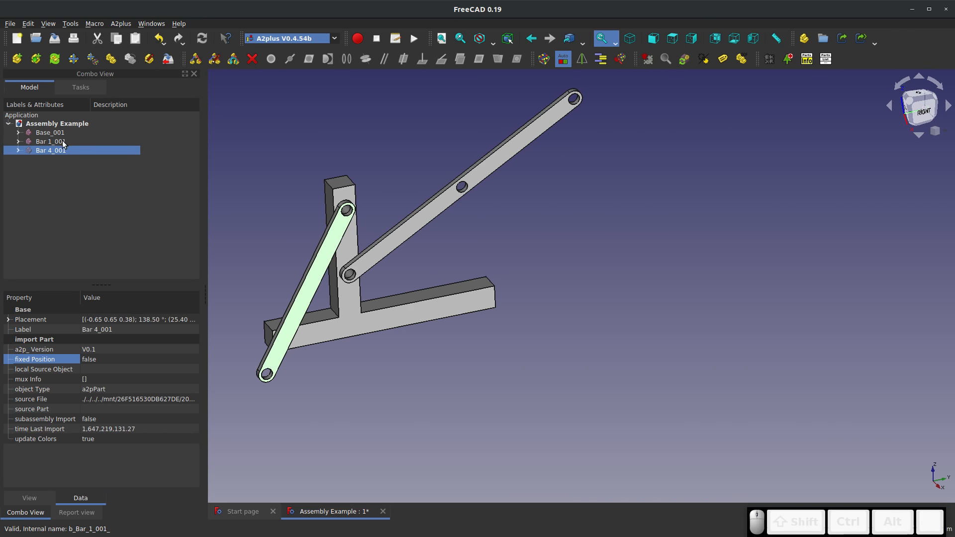
# Transform Bar 4 freely, rotating it about its axes in 15° increments until it points toward Bar 1's middle hole
pyautogui.click(72, 63)
pyautogui.moveTo(290, 238); pyautogui.dragTo(248, 278)
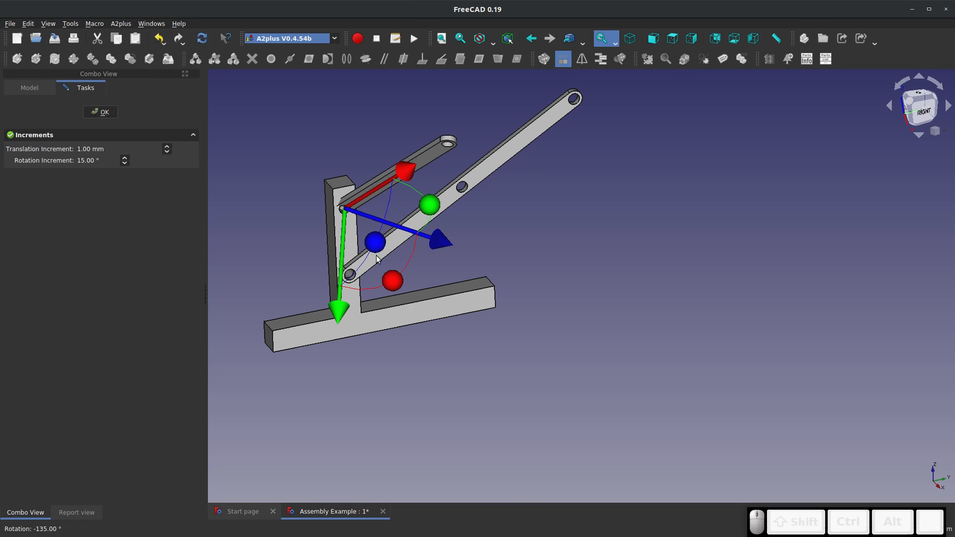
pyautogui.moveTo(282, 295); pyautogui.dragTo(331, 277, button='middle')
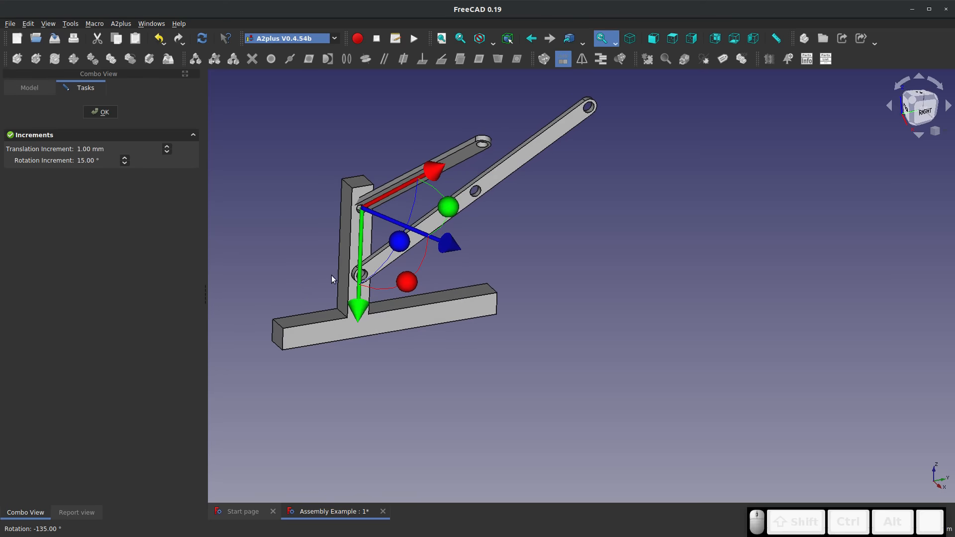
pyautogui.moveTo(410, 280); pyautogui.dragTo(359, 285)
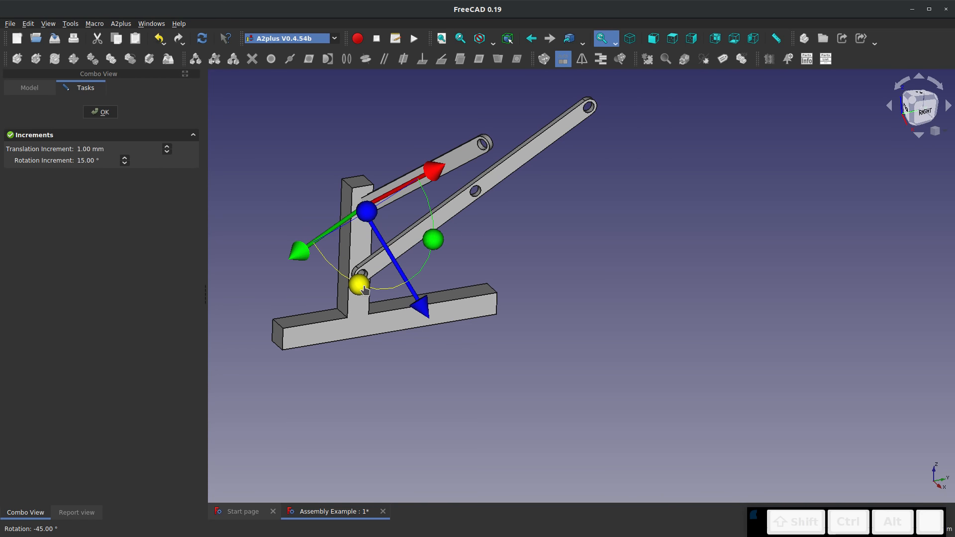
pyautogui.moveTo(433, 239); pyautogui.dragTo(501, 237)
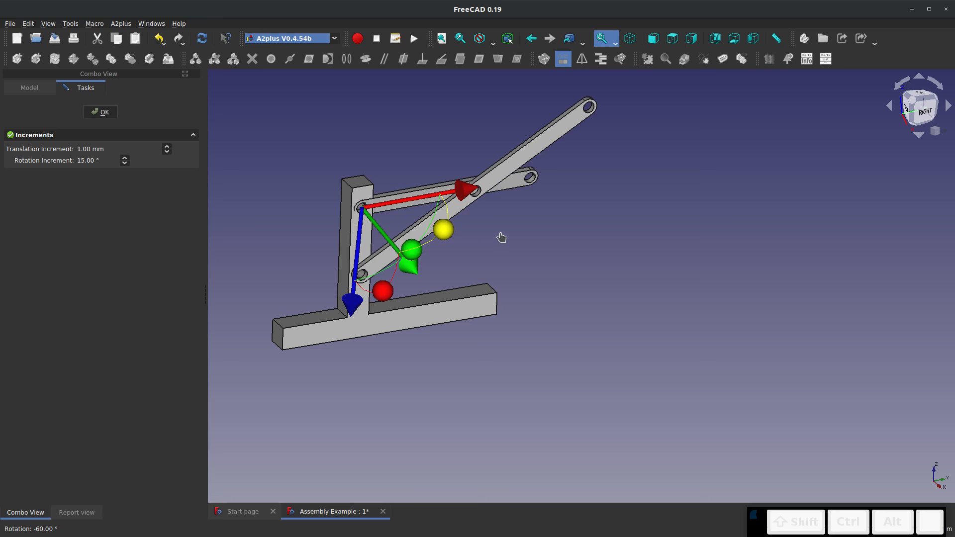
pyautogui.click(105, 111)
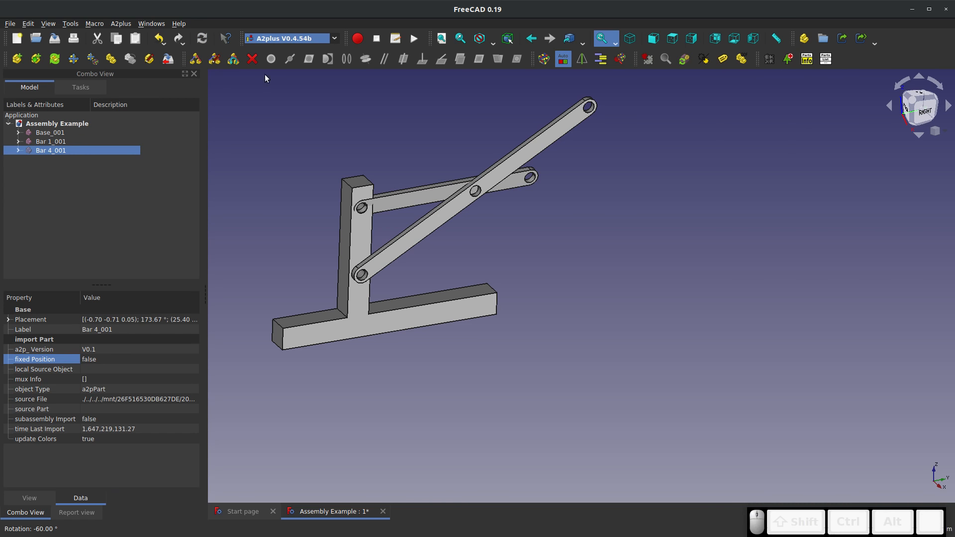
# Solve the assembly's constraints to realign Bar 4 with the Base's upper hole and front face
pyautogui.click(545, 62)
pyautogui.click(486, 214)
pyautogui.click(547, 130)
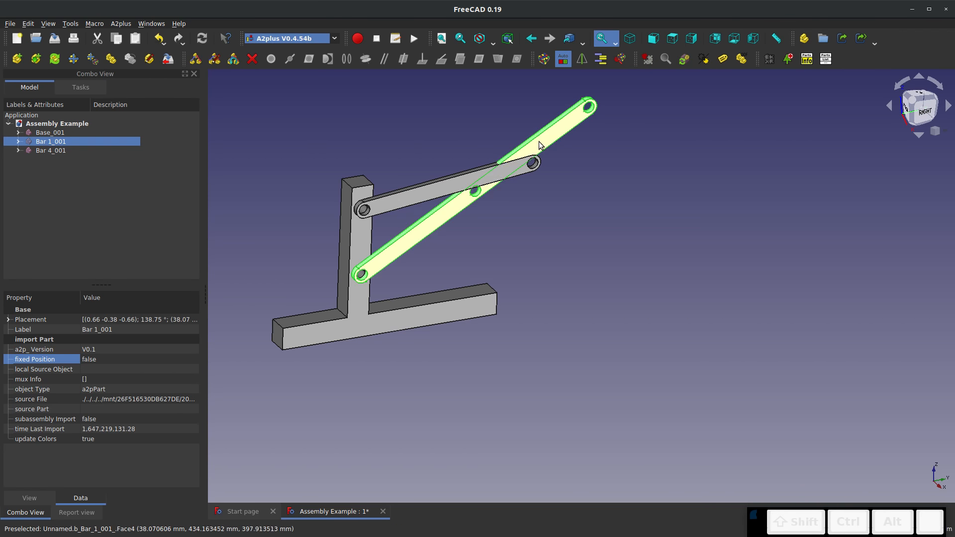
pyautogui.click(341, 96)
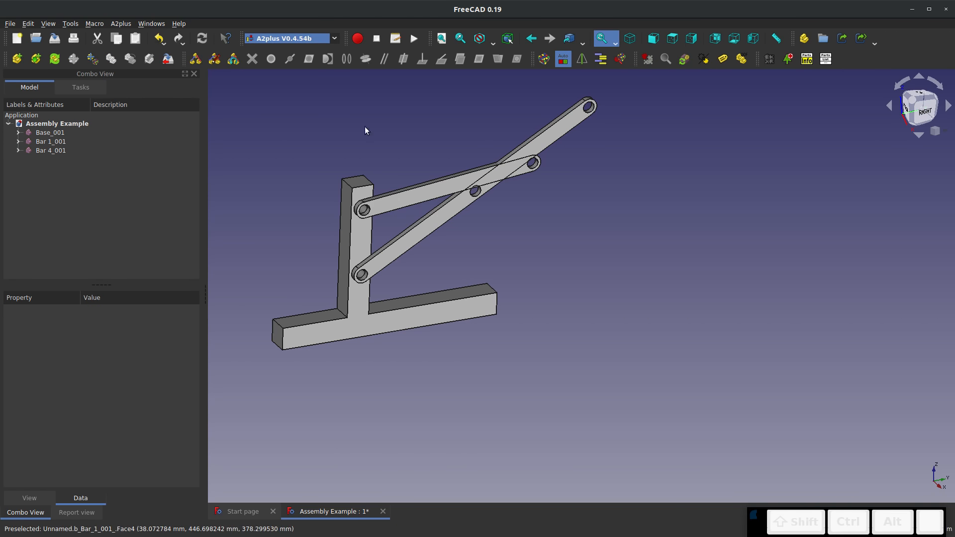
pyautogui.click(497, 174)
pyautogui.click(500, 194)
pyautogui.scroll(2, 499, 191)
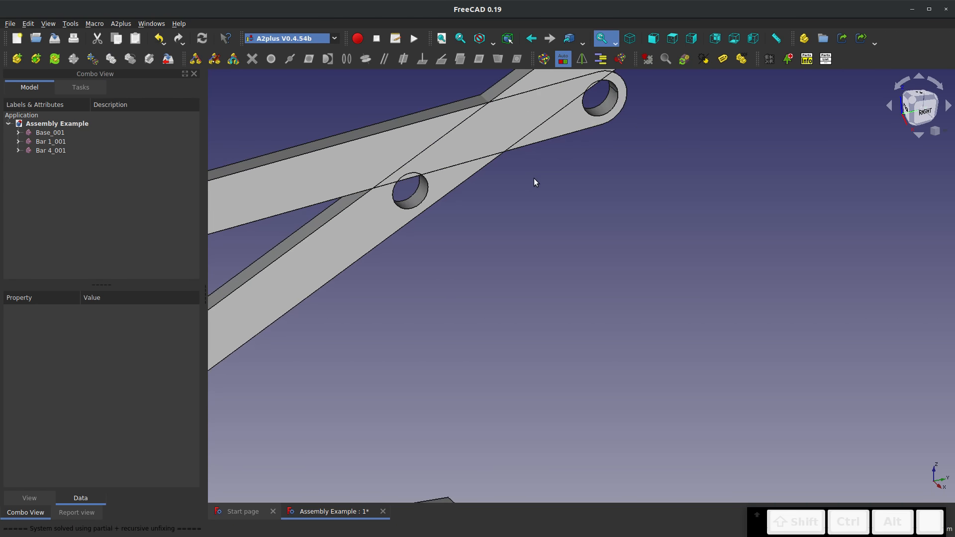
pyautogui.scroll(-4, 533, 178)
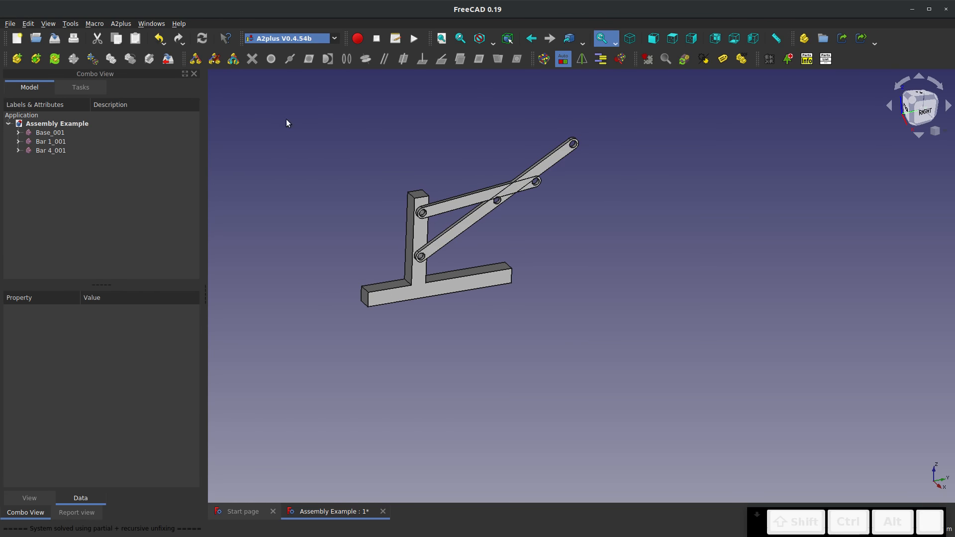
# Import the Bar 3 part from an external file and place it above Bar 1's far end
pyautogui.click(37, 59)
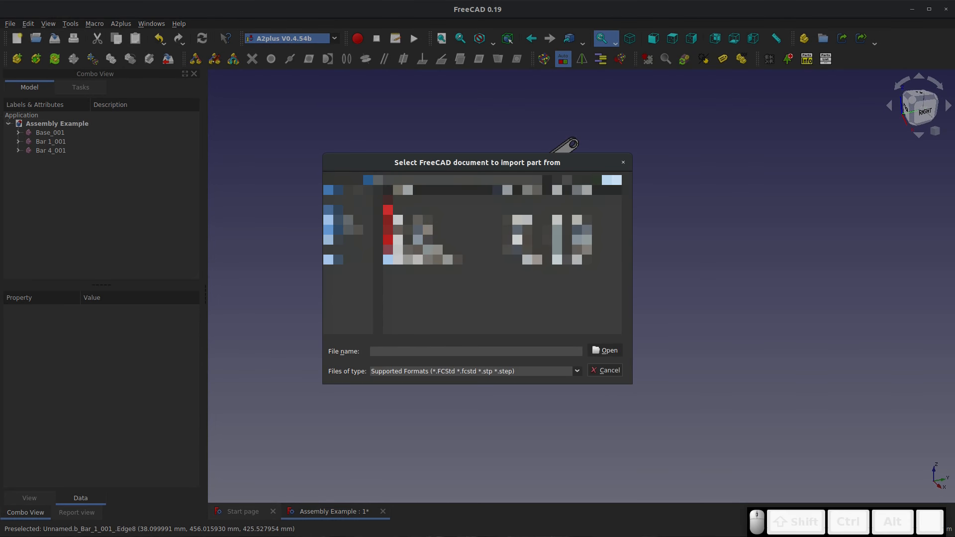
pyautogui.click(604, 350)
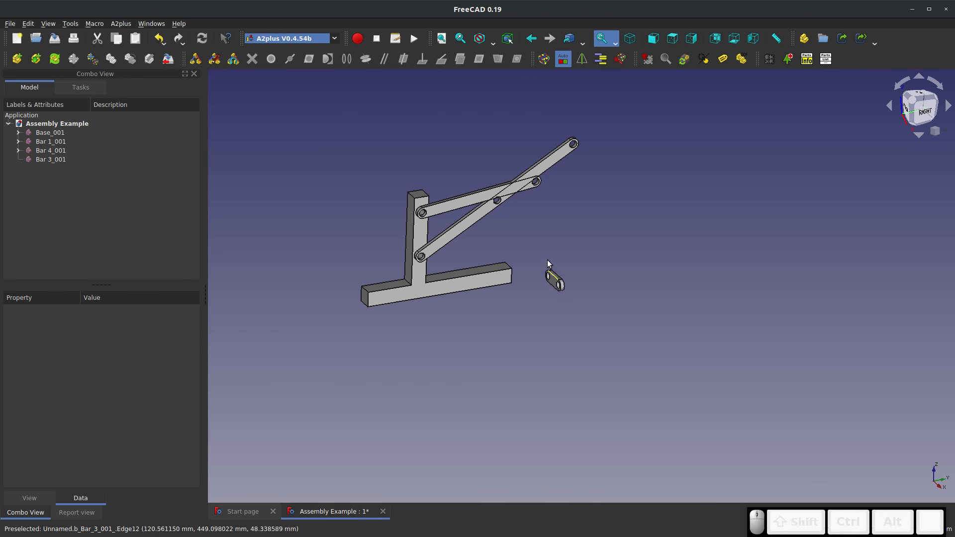
pyautogui.click(520, 153)
pyautogui.scroll(5, 582, 160)
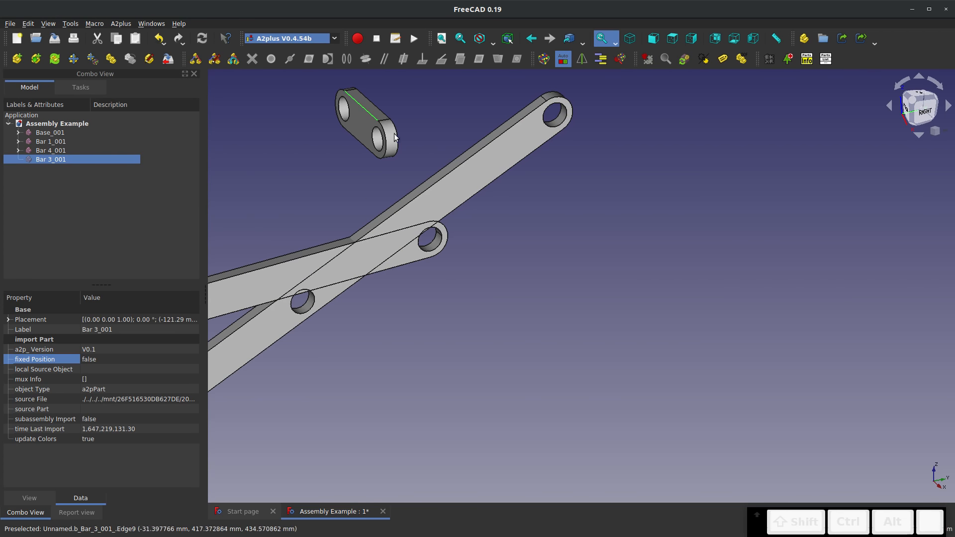
# Add an axis-coincident constraint between one of Bar 3's holes and the hole at Bar 1's far end
pyautogui.click(378, 140)
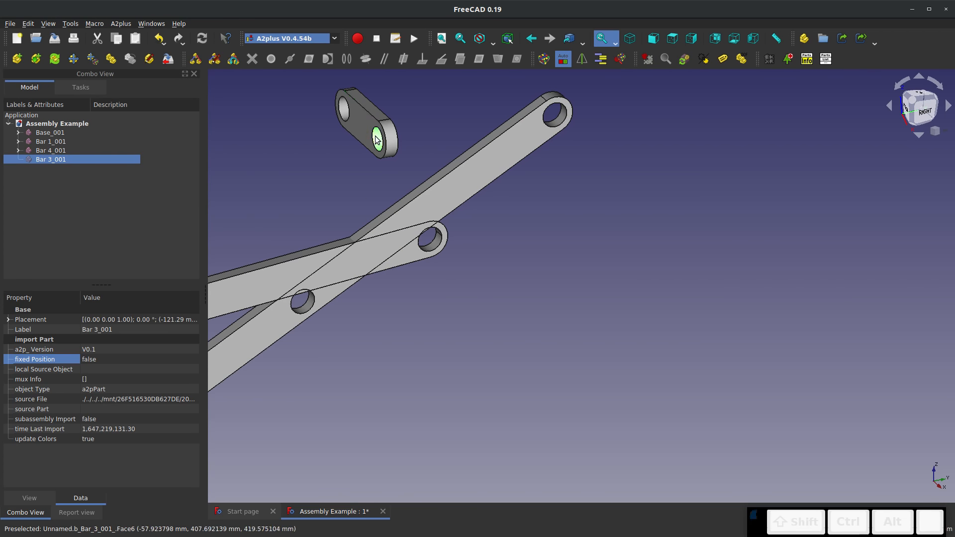
pyautogui.keyDown('ctrl'); pyautogui.click(556, 121); pyautogui.keyUp('ctrl')
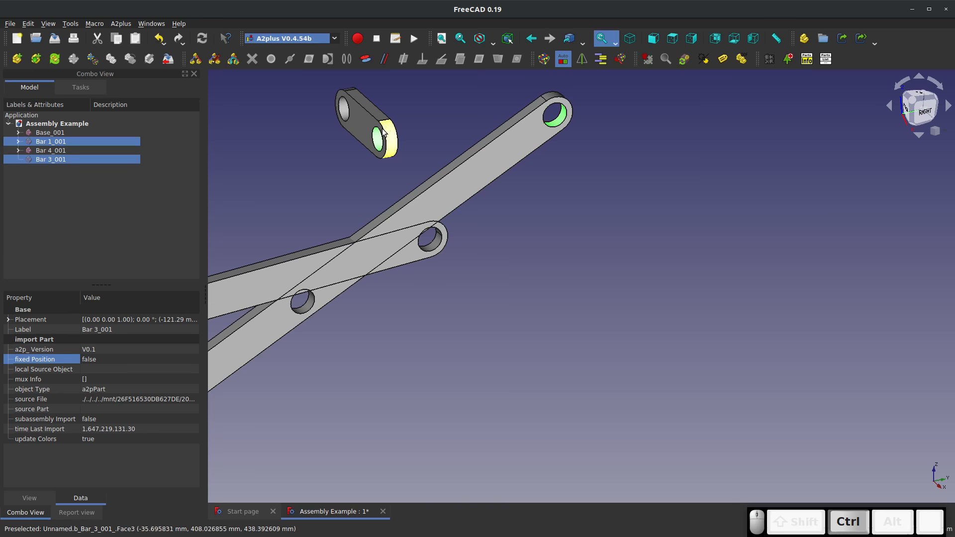
pyautogui.click(366, 59)
pyautogui.click(516, 237)
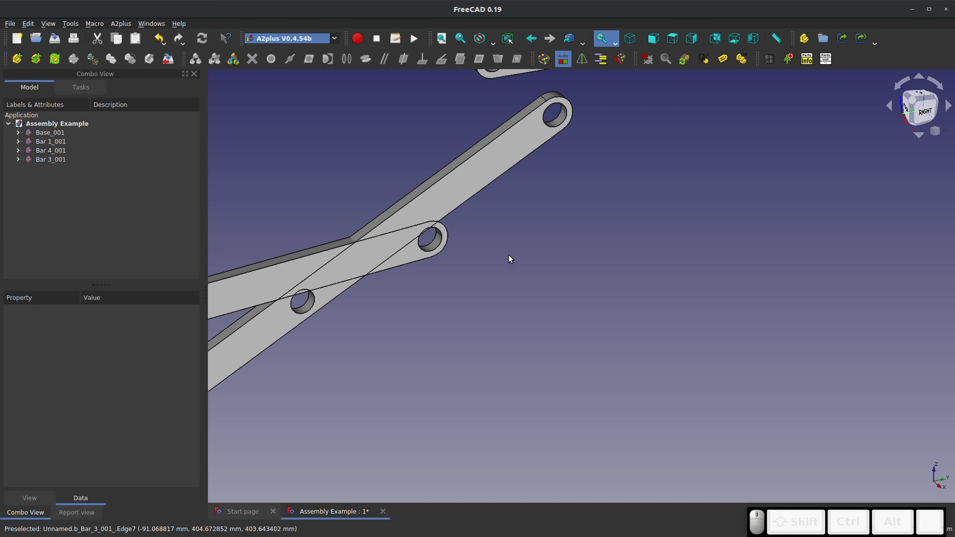
# Add an angled-planes constraint of 45 degrees between Bar 3's upper narrow face and Bar 1's upper narrow face
pyautogui.scroll(-5, 506, 244)
pyautogui.scroll(4, 520, 187)
pyautogui.moveTo(520, 187); pyautogui.dragTo(512, 142, button='middle')
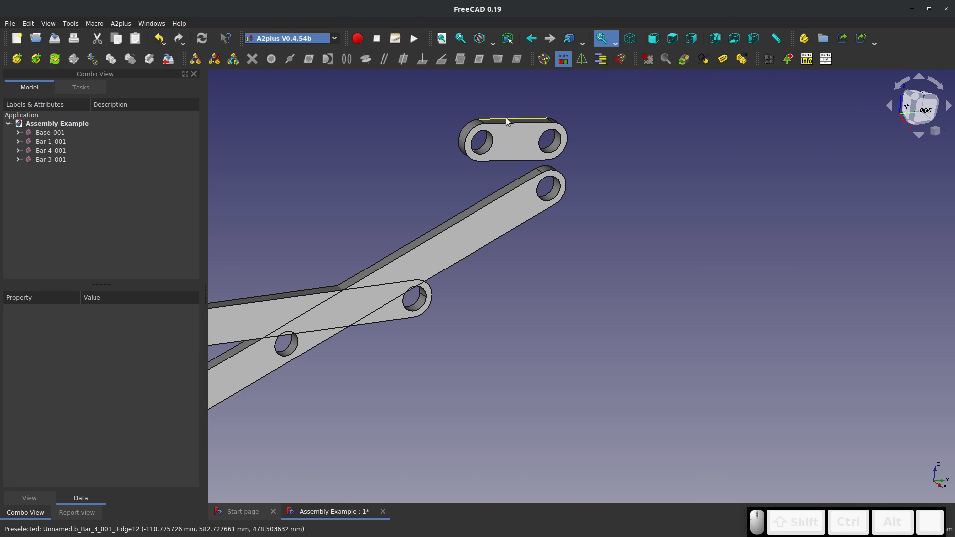
pyautogui.click(508, 122)
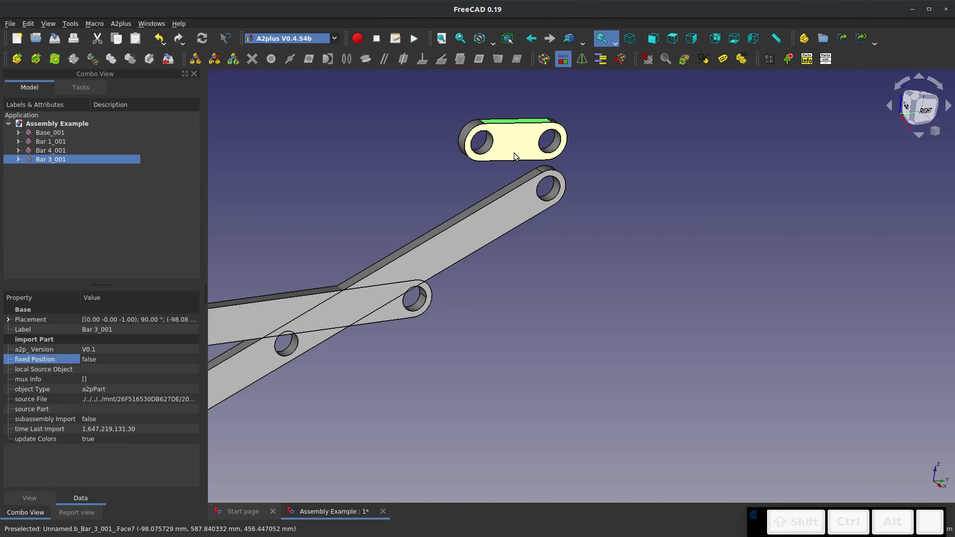
pyautogui.keyDown('ctrl'); pyautogui.click(510, 186); pyautogui.keyUp('ctrl')
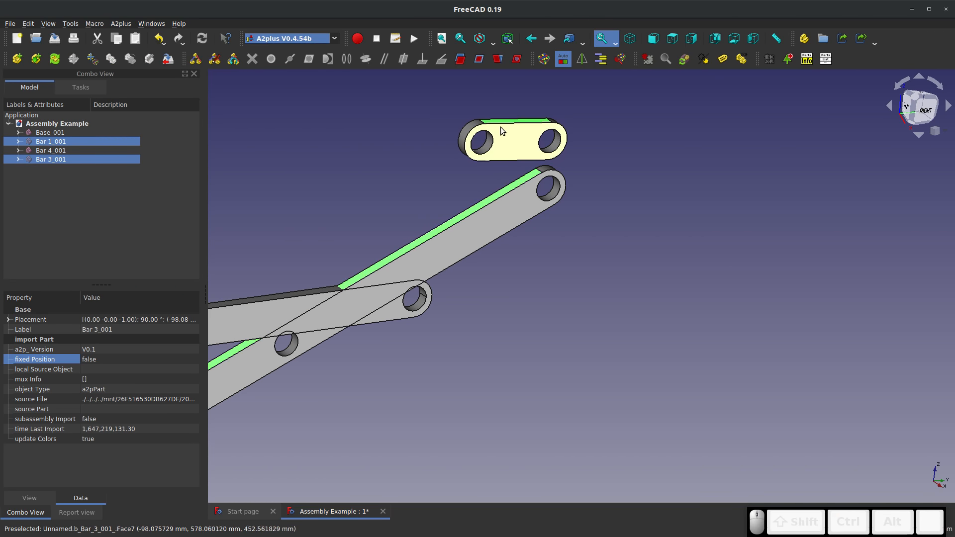
pyautogui.click(498, 60)
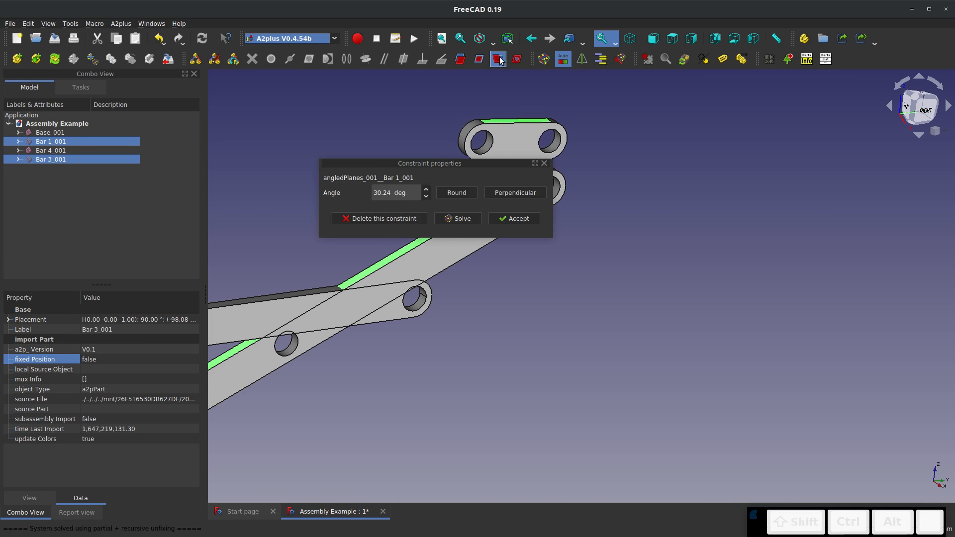
pyautogui.moveTo(411, 193); pyautogui.dragTo(323, 191)
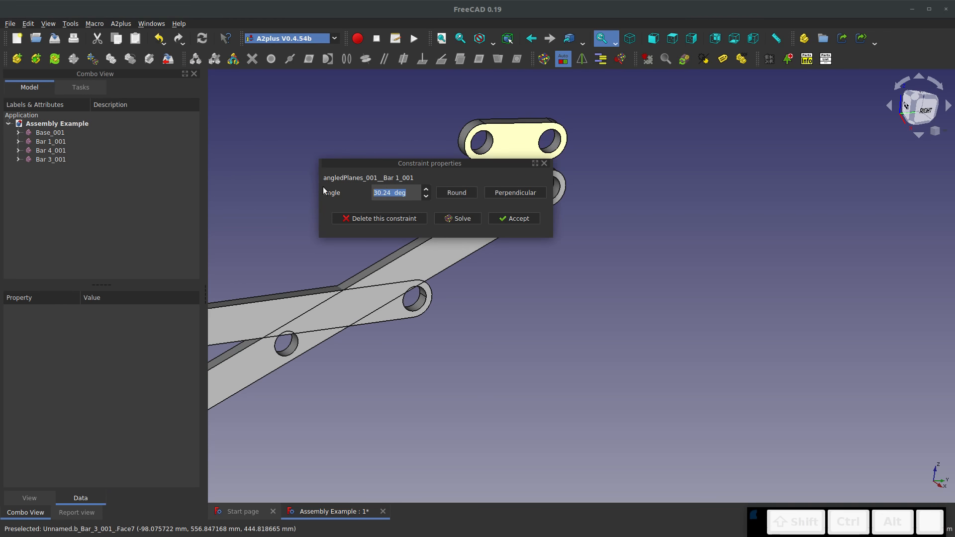
pyautogui.write('45')
pyautogui.press('Return')
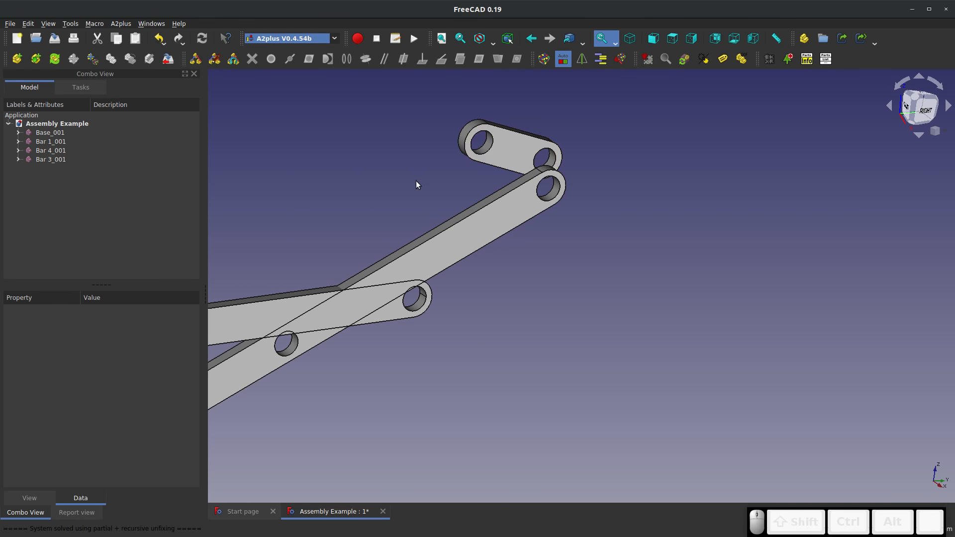
pyautogui.click(379, 180)
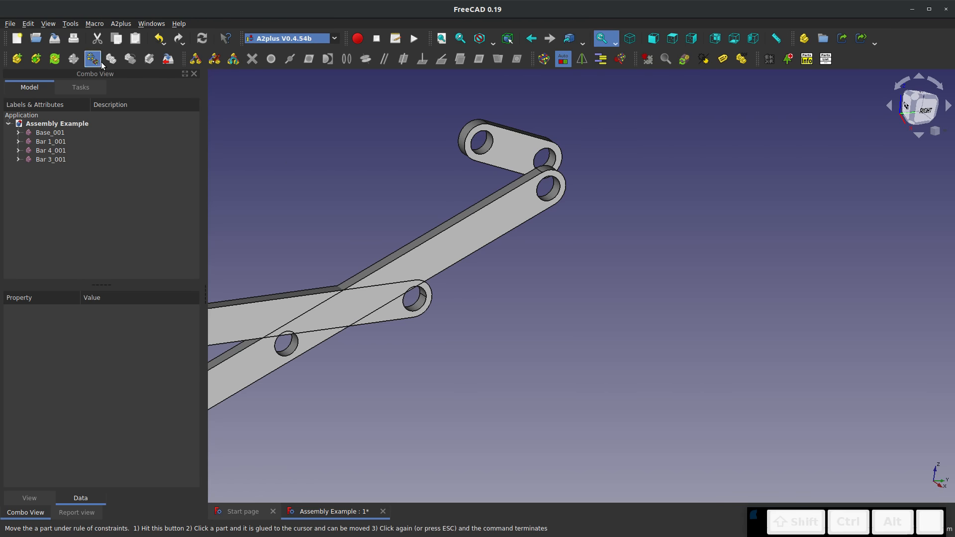
# Swing Bar 1 downward about its pivot on the Base, moving it under its constraints
pyautogui.click(470, 235)
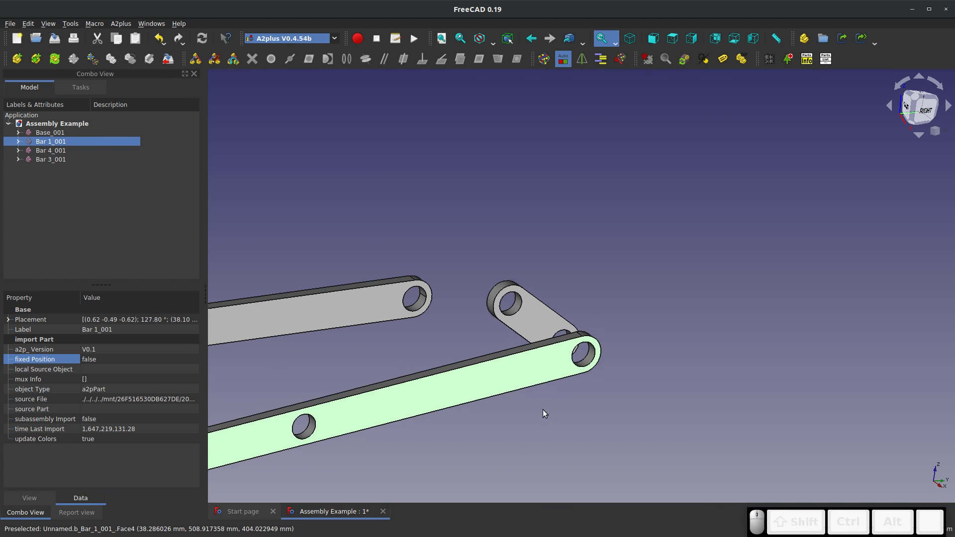
pyautogui.click(575, 465)
pyautogui.scroll(-6, 553, 299)
pyautogui.moveTo(517, 343); pyautogui.dragTo(473, 324, button='middle')
pyautogui.scroll(4, 446, 254)
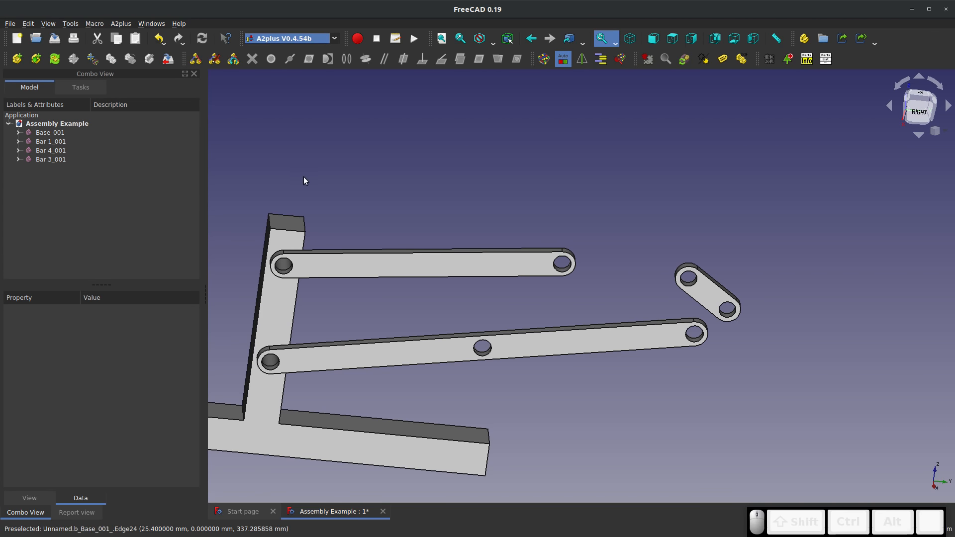
# Delete Bar 3's angled-planes constraint to Bar 1 and inspect the remaining axis-coincident constraint's properties
pyautogui.click(18, 159)
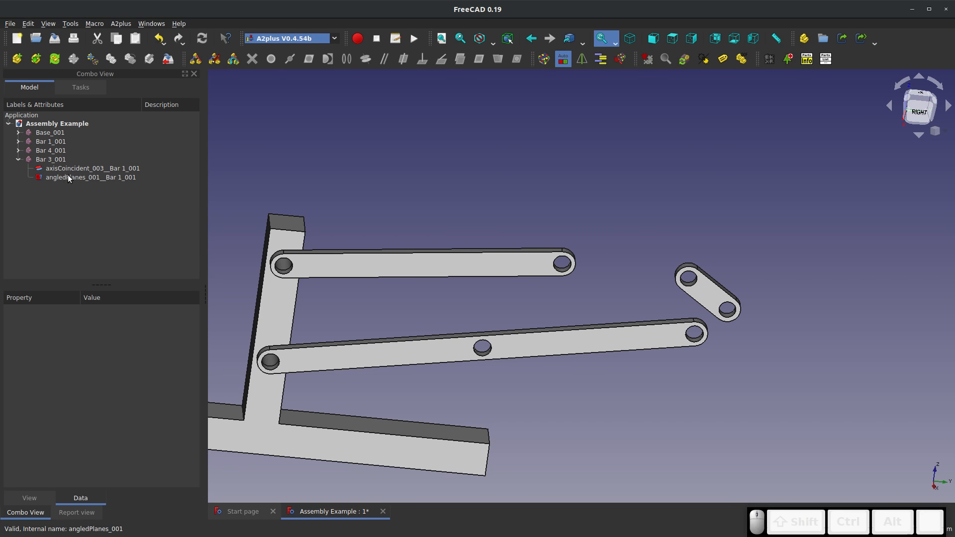
pyautogui.click(48, 160)
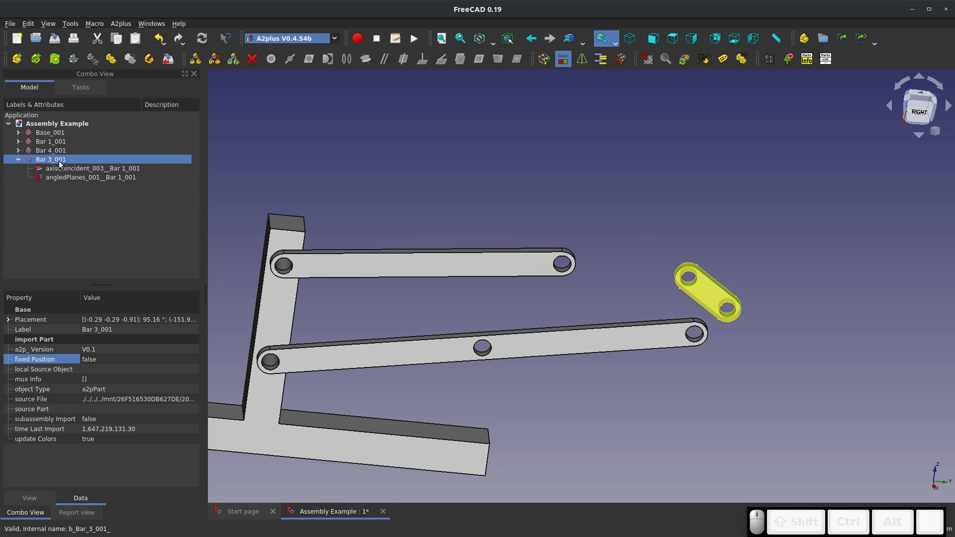
pyautogui.click(56, 177)
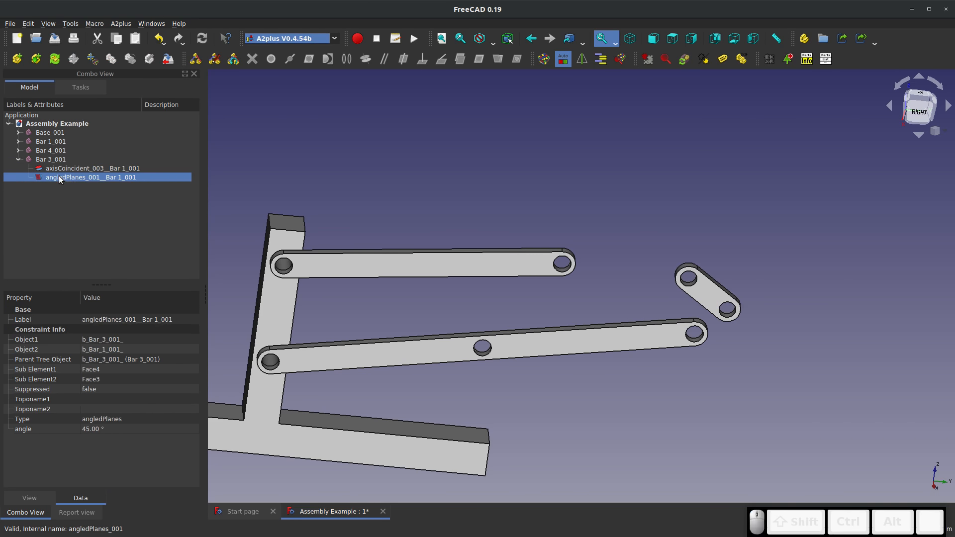
pyautogui.rightClick(59, 177)
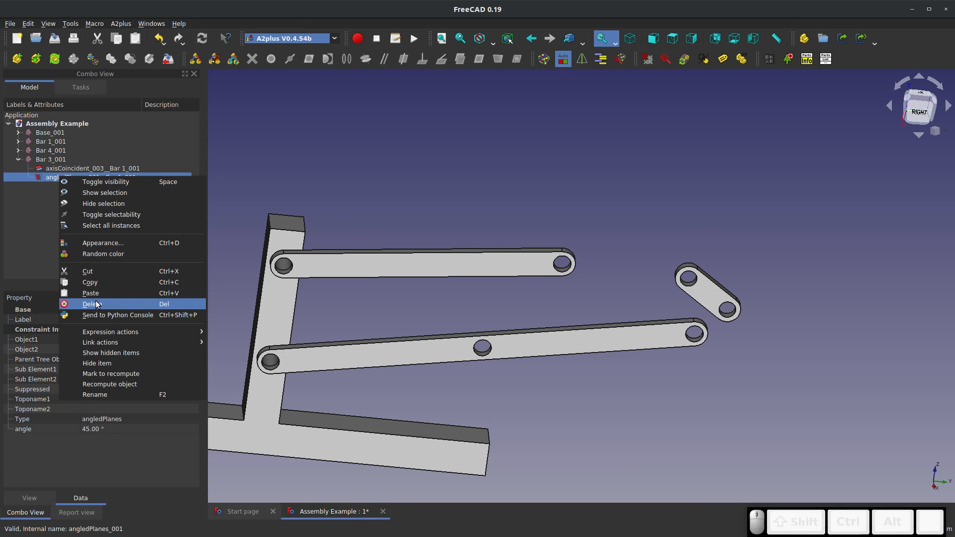
pyautogui.click(92, 304)
pyautogui.click(65, 169)
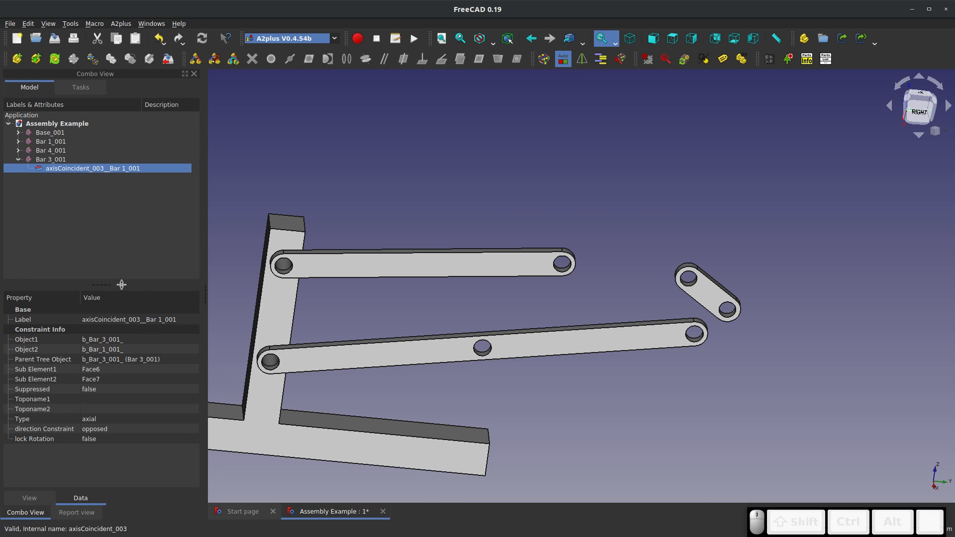
pyautogui.click(232, 116)
pyautogui.moveTo(210, 161); pyautogui.dragTo(227, 139, button='middle')
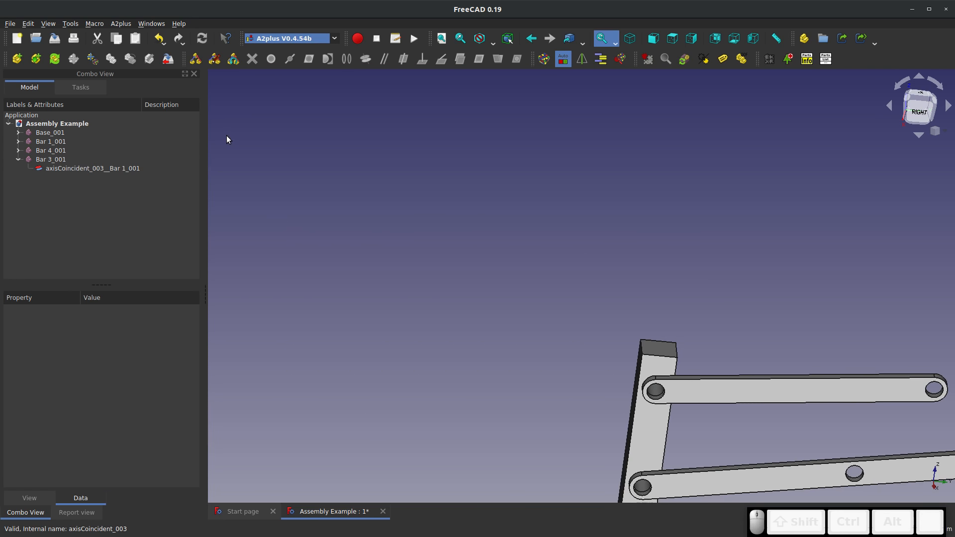
pyautogui.scroll(-5, 391, 241)
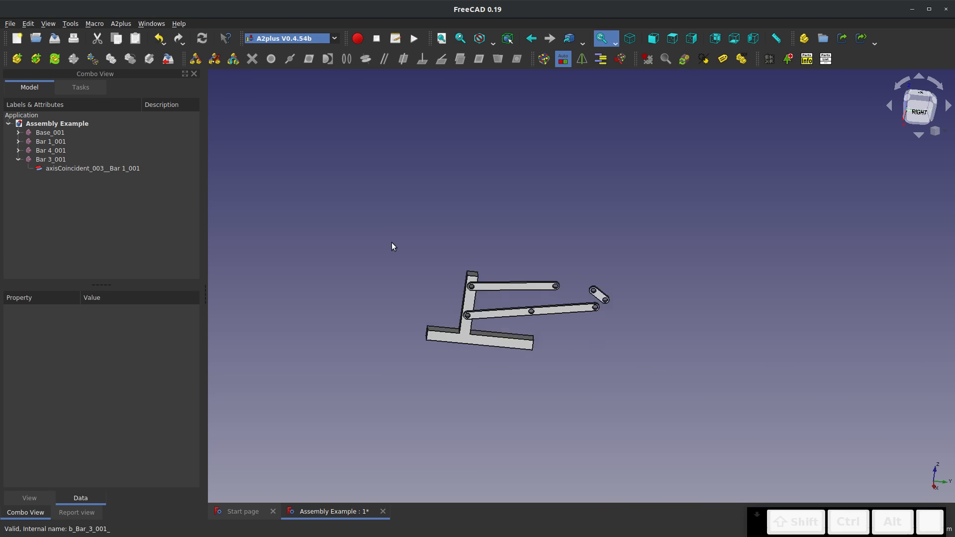
pyautogui.scroll(-1, 393, 243)
pyautogui.scroll(3, 512, 296)
pyautogui.scroll(4, 456, 269)
pyautogui.scroll(-4, 393, 284)
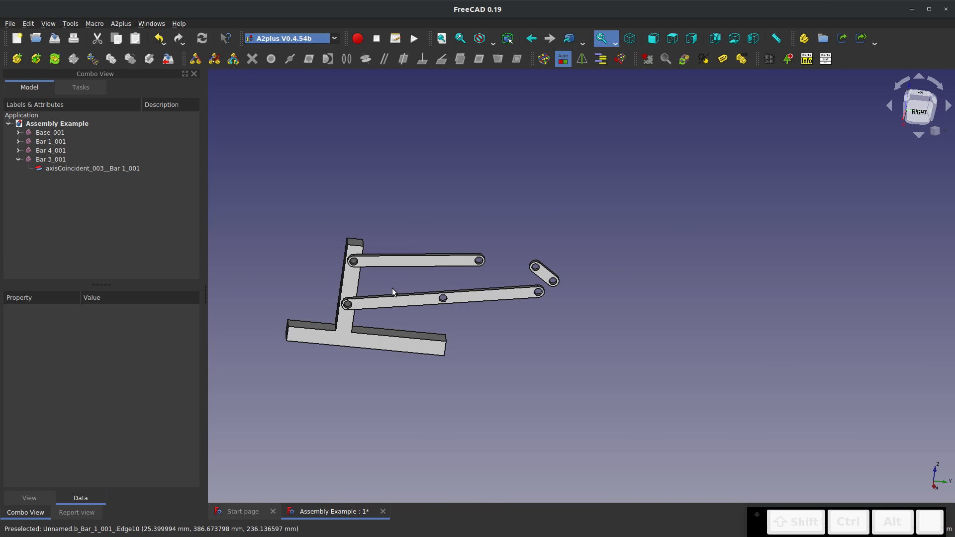
pyautogui.scroll(2, 330, 298)
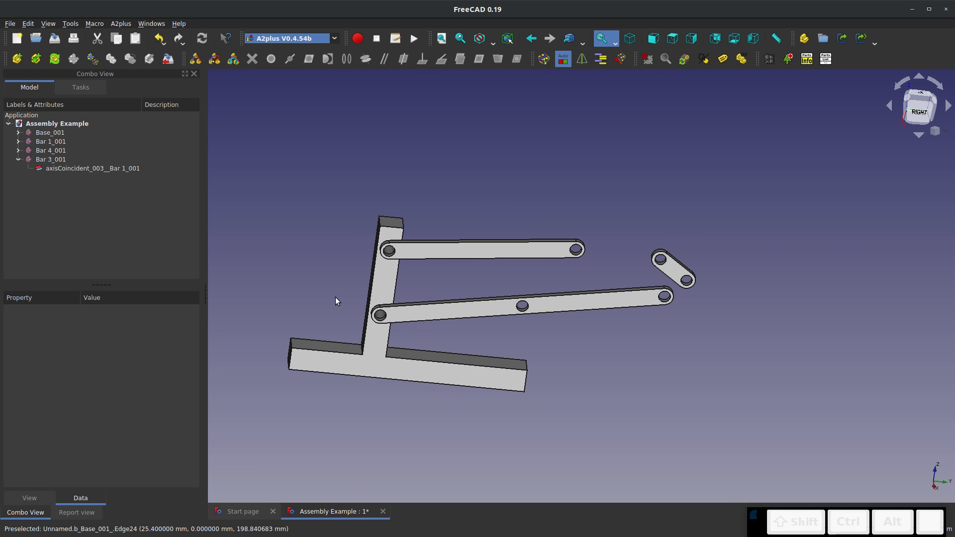
pyautogui.rightClick(292, 303)
pyautogui.click(284, 258)
pyautogui.moveTo(284, 257); pyautogui.dragTo(596, 320, button='middle')
pyautogui.scroll(-5, 357, 300)
pyautogui.scroll(4, 458, 264)
pyautogui.scroll(-2, 461, 264)
pyautogui.scroll(5, 496, 289)
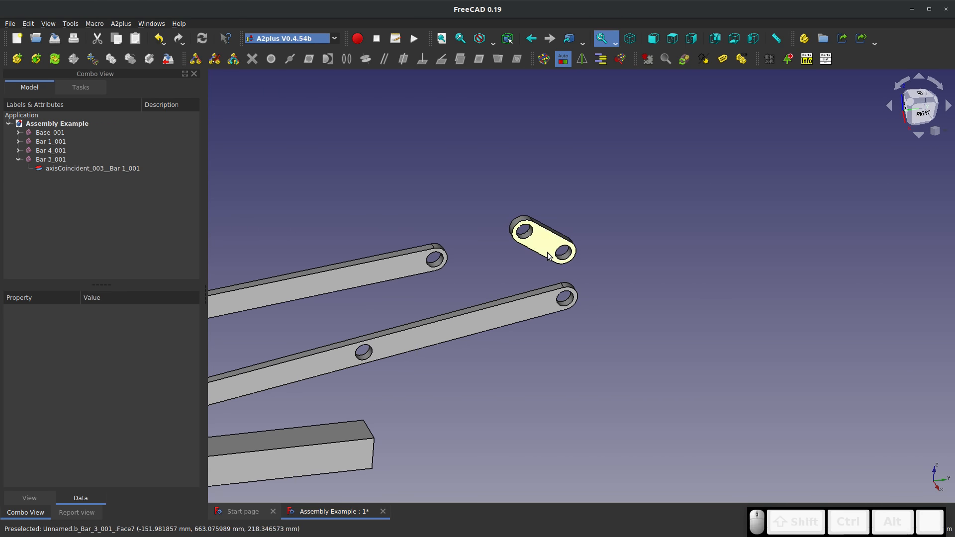
# Import the Bar 2 part from an external file and place it in front of Bar 4 and Bar 1
pyautogui.click(17, 58)
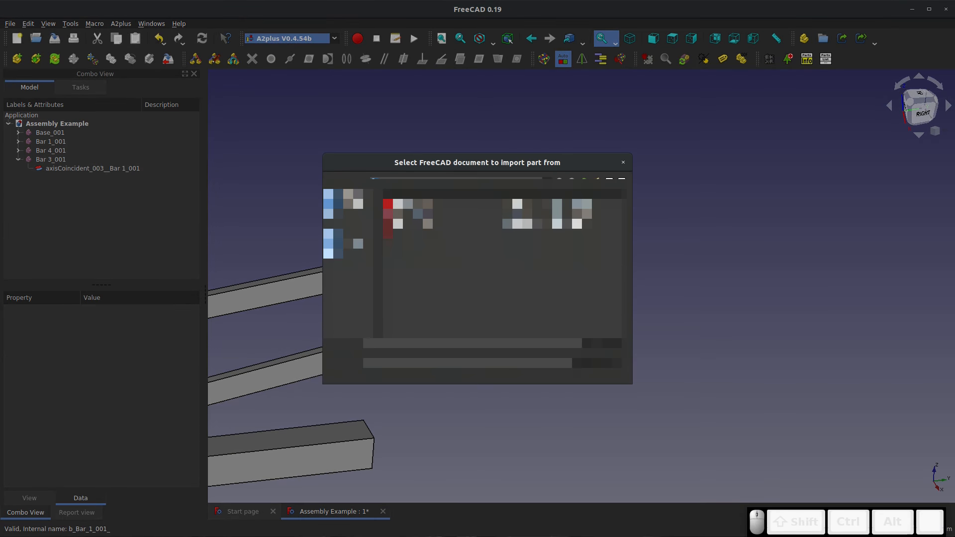
pyautogui.doubleClick(431, 234)
pyautogui.click(389, 279)
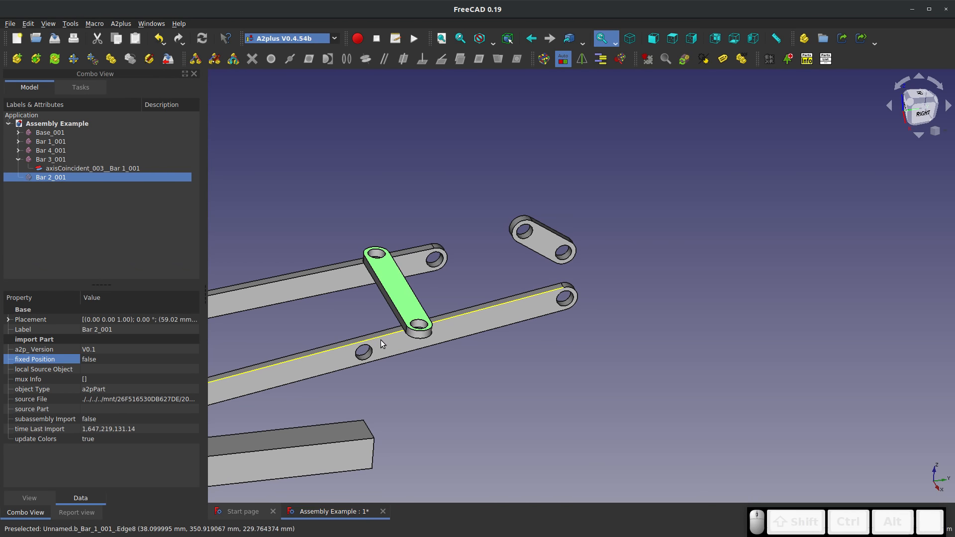
# Add an axis-coincident constraint with aligned direction between Bar 2's lower hole and Bar 1's middle hole
pyautogui.scroll(5, 421, 325)
pyautogui.click(420, 324)
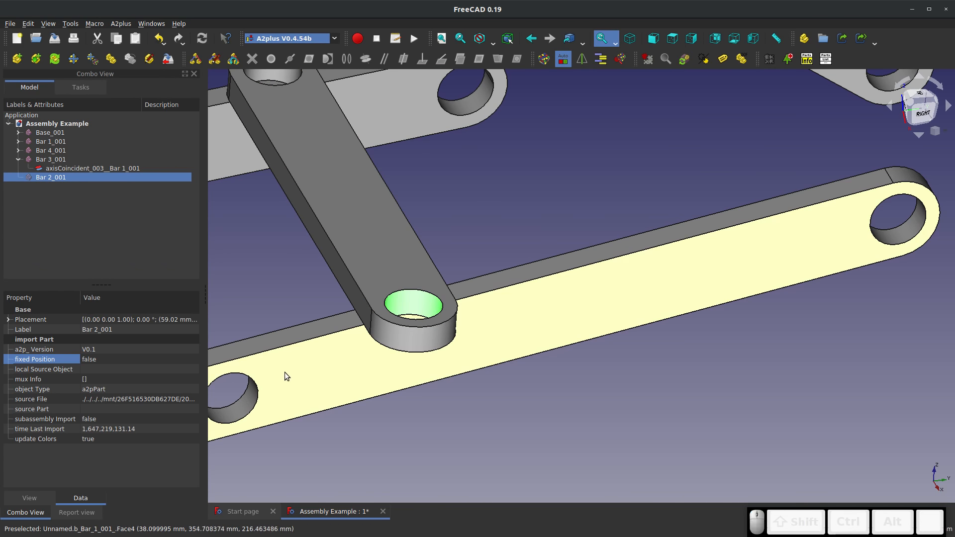
pyautogui.keyDown('ctrl'); pyautogui.click(233, 394); pyautogui.keyUp('ctrl')
pyautogui.click(365, 59)
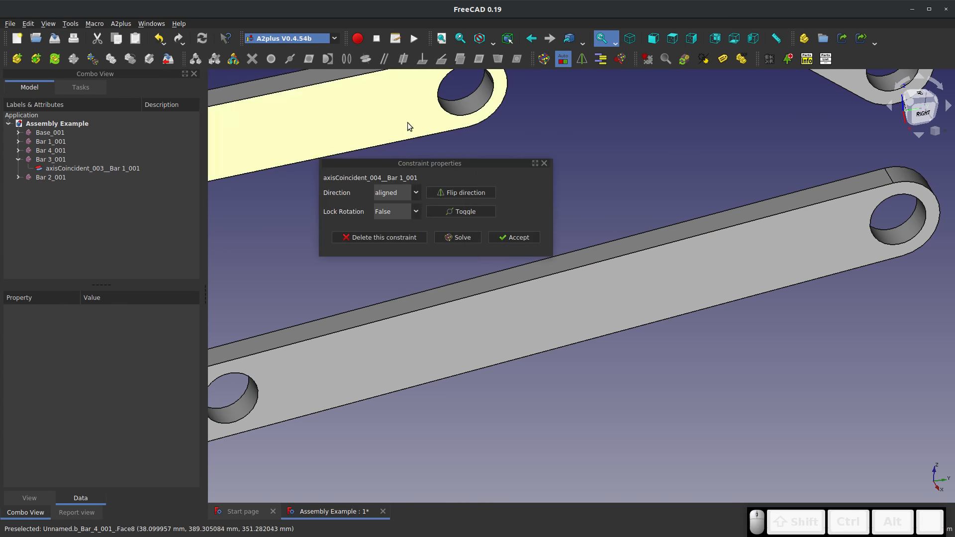
pyautogui.scroll(-5, 445, 300)
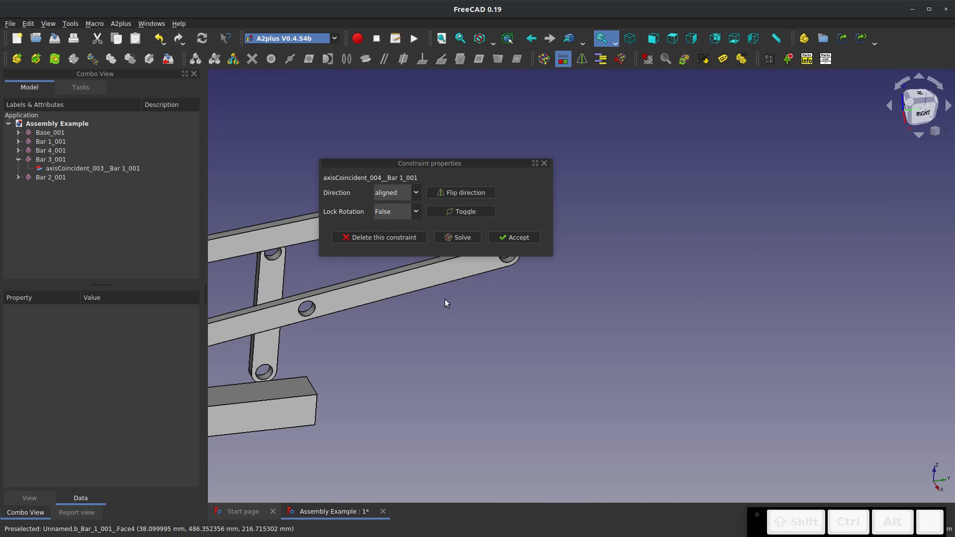
pyautogui.click(514, 238)
# Try to add an axis-coincident constraint between Bar 2's upper hole and the hole at Bar 4's far end
pyautogui.click(273, 253)
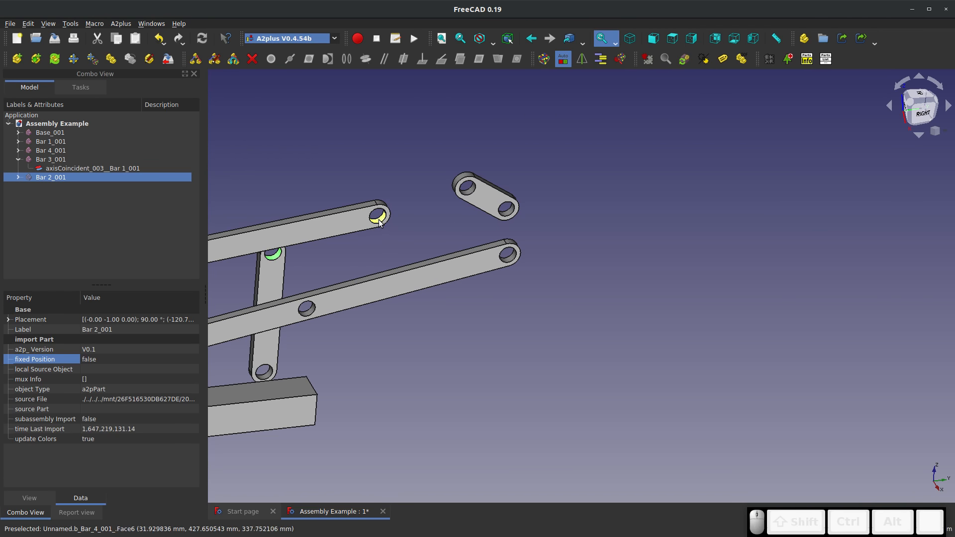
pyautogui.keyDown('ctrl'); pyautogui.click(378, 215); pyautogui.keyUp('ctrl')
pyautogui.click(364, 62)
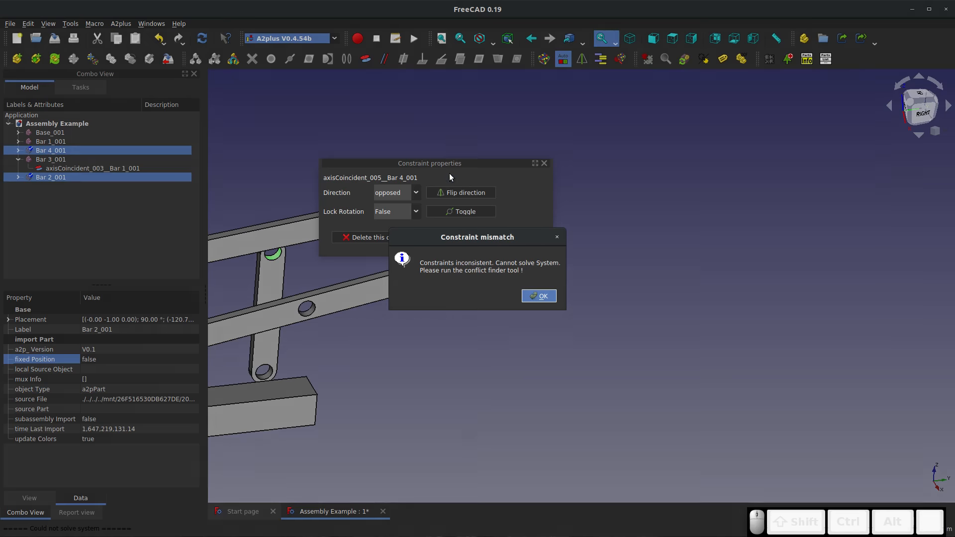
pyautogui.click(540, 298)
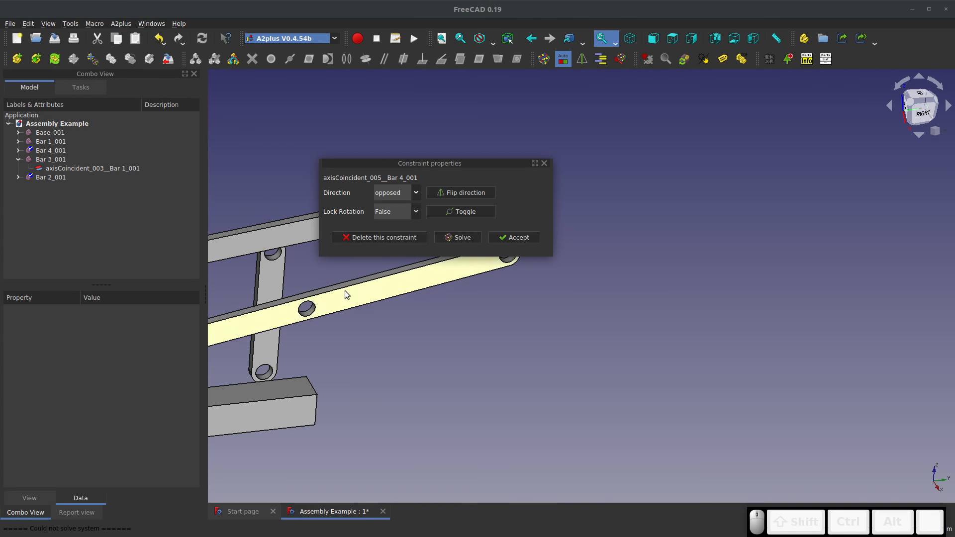
# Solve the new Bar 2 to Bar 4 constraint once more, then exit and discard it
pyautogui.scroll(-6, 345, 290)
pyautogui.scroll(6, 270, 252)
pyautogui.click(429, 216)
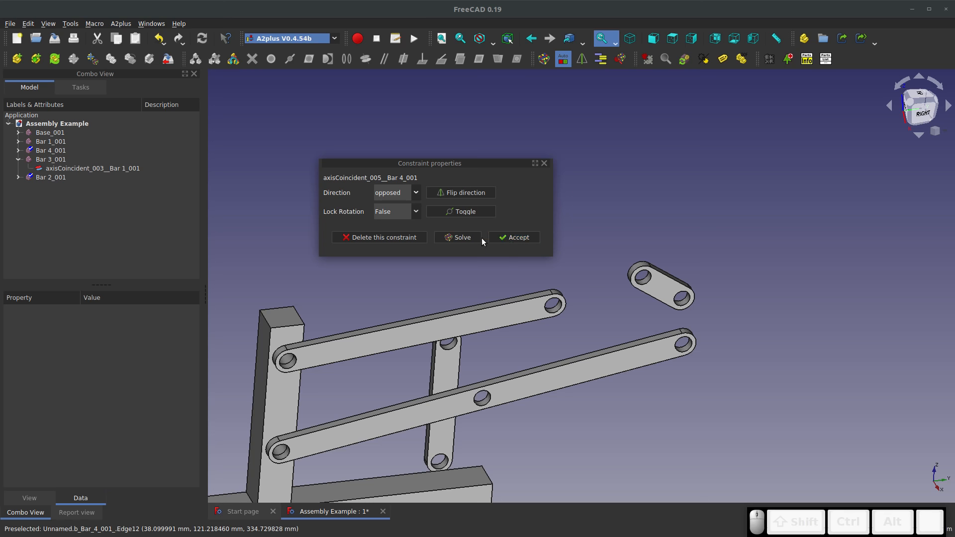
pyautogui.click(444, 239)
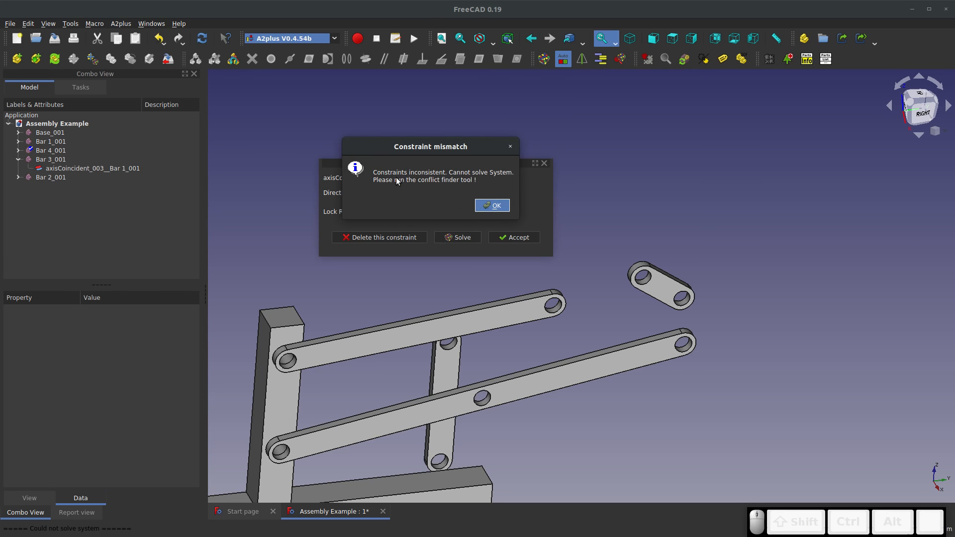
pyautogui.click(488, 207)
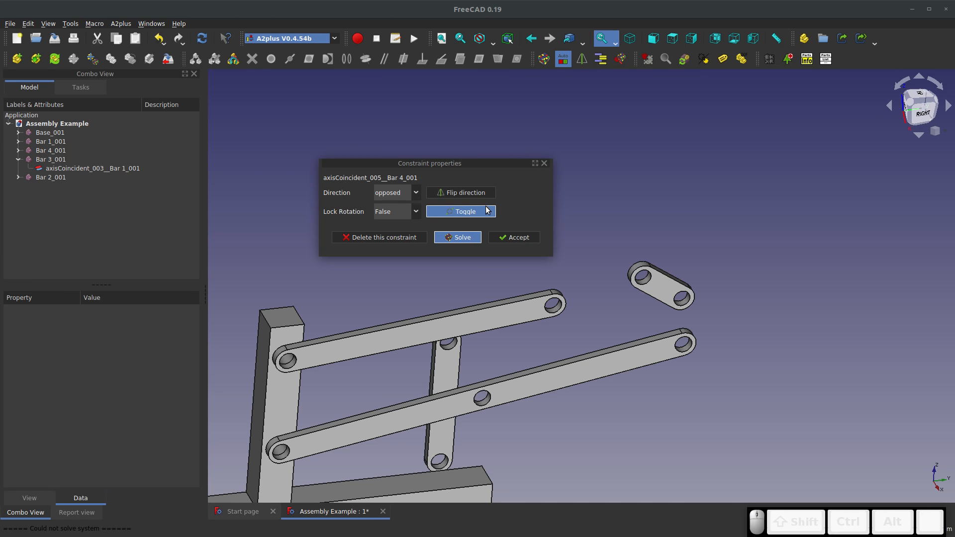
pyautogui.click(544, 164)
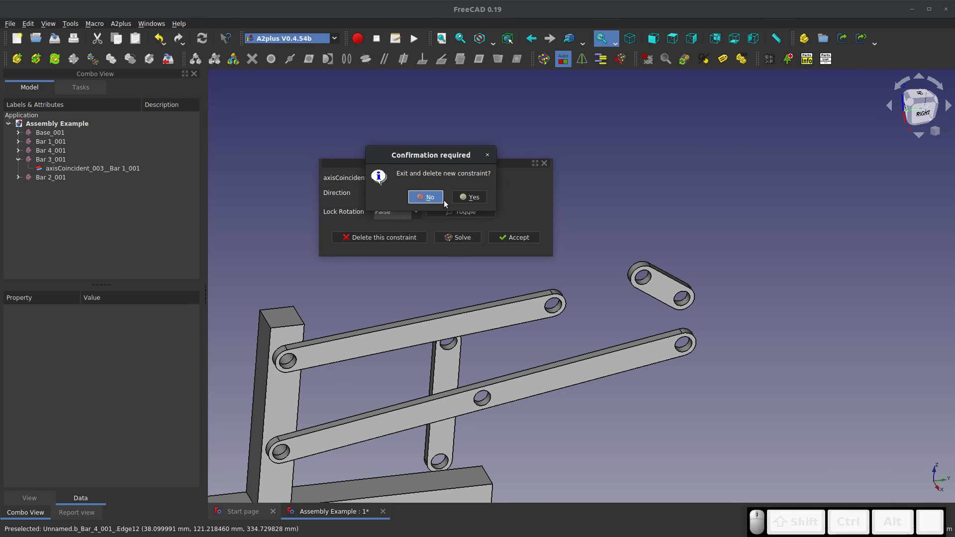
pyautogui.click(458, 198)
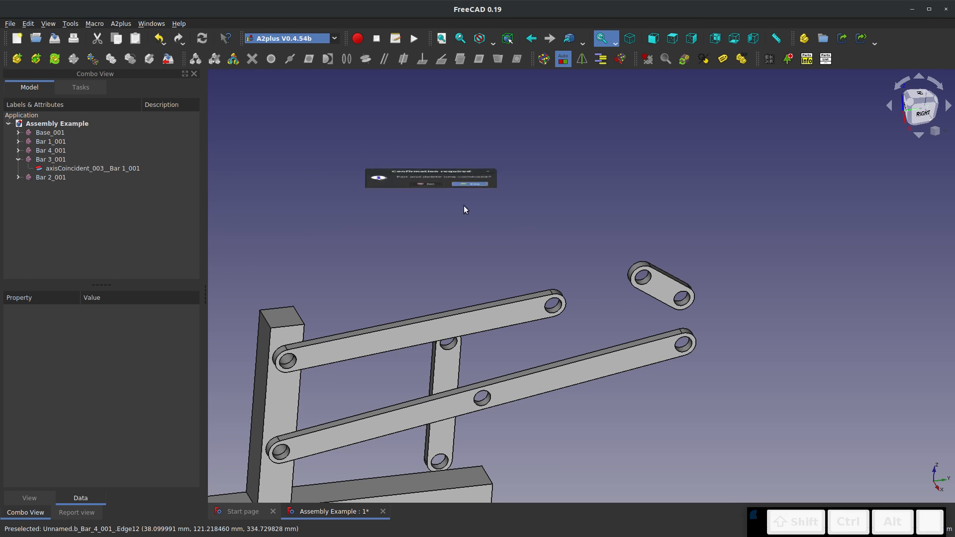
# Retry the axis-coincident constraint between Bar 2's upper hole and Bar 4's far-end hole, reselecting both hole faces
pyautogui.moveTo(471, 398); pyautogui.dragTo(409, 330)
pyautogui.moveTo(409, 330); pyautogui.dragTo(455, 362, button='middle')
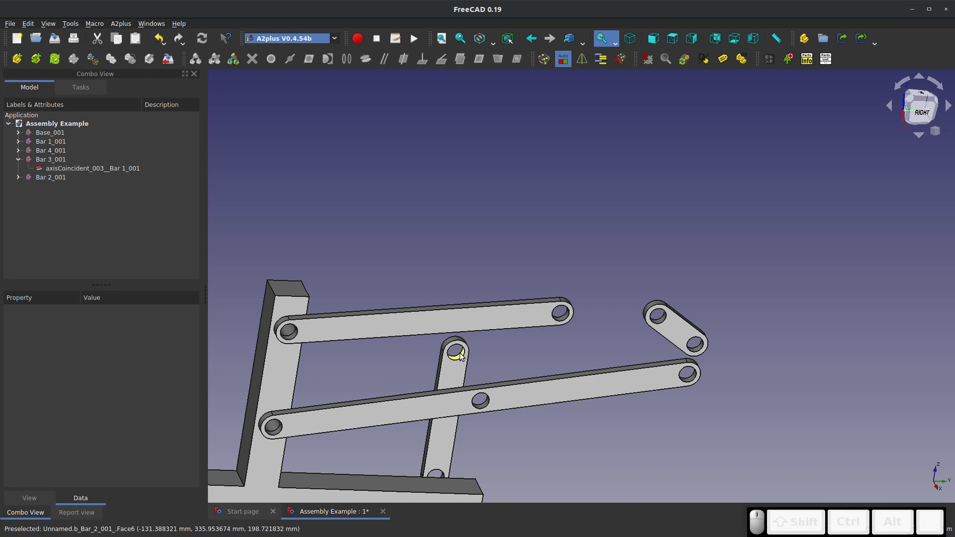
pyautogui.scroll(5, 440, 474)
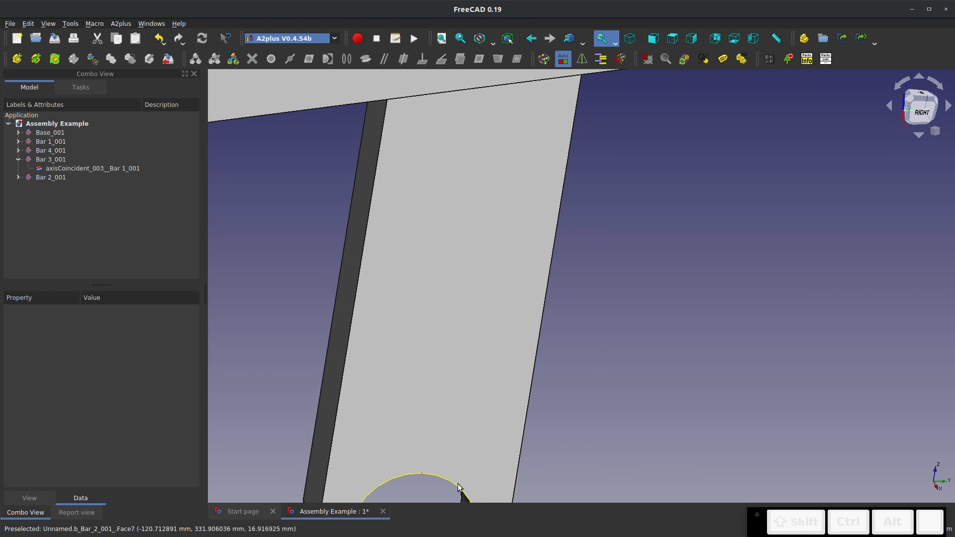
pyautogui.click(461, 495)
pyautogui.scroll(-10, 469, 320)
pyautogui.scroll(4, 470, 320)
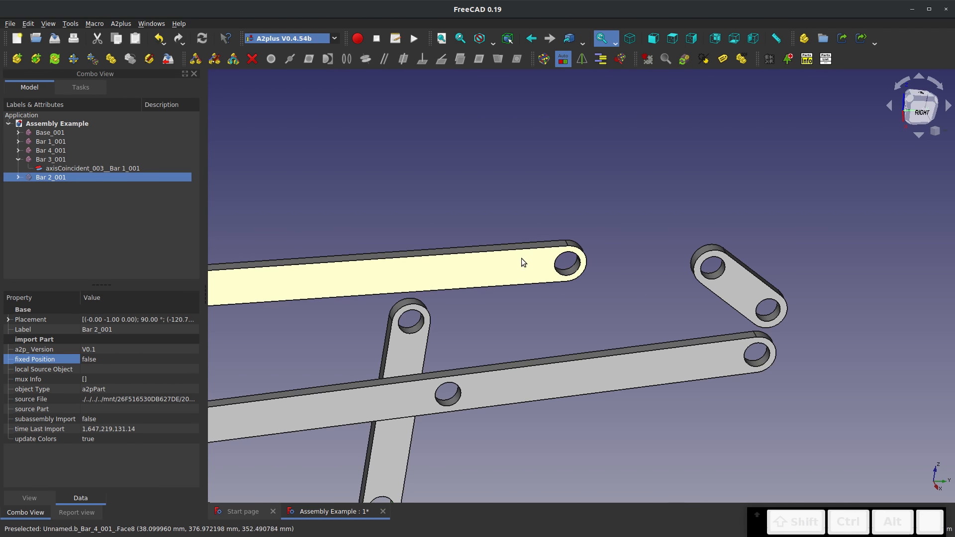
pyautogui.keyDown('ctrl'); pyautogui.click(567, 264); pyautogui.keyUp('ctrl')
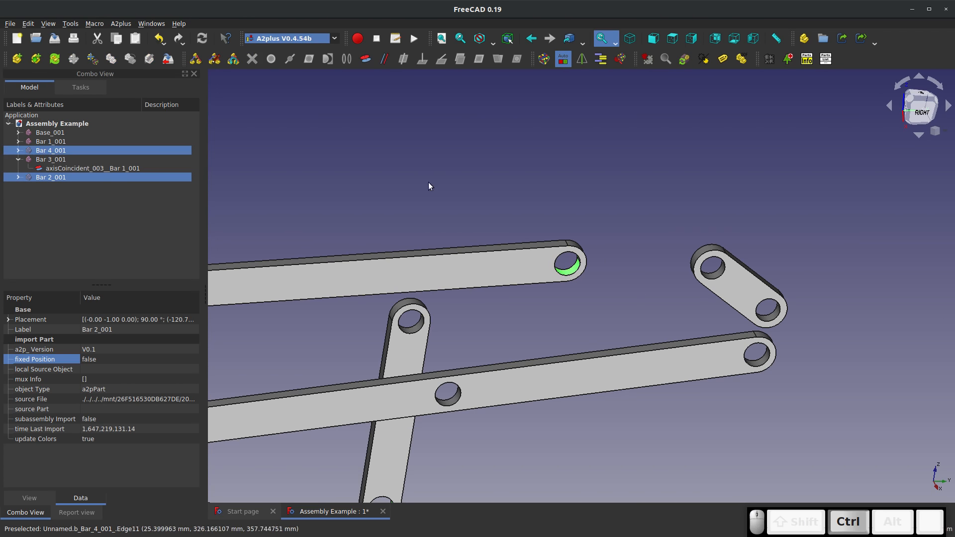
pyautogui.click(366, 58)
pyautogui.click(541, 293)
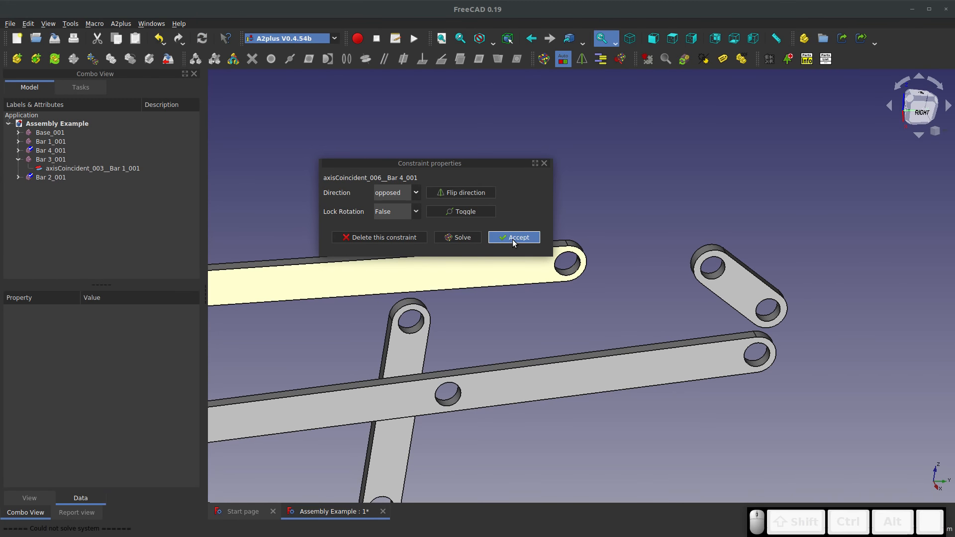
# Set Lock Rotation to True on the new Bar 2 to Bar 4 constraint, then delete the constraint
pyautogui.click(465, 212)
pyautogui.click(407, 348)
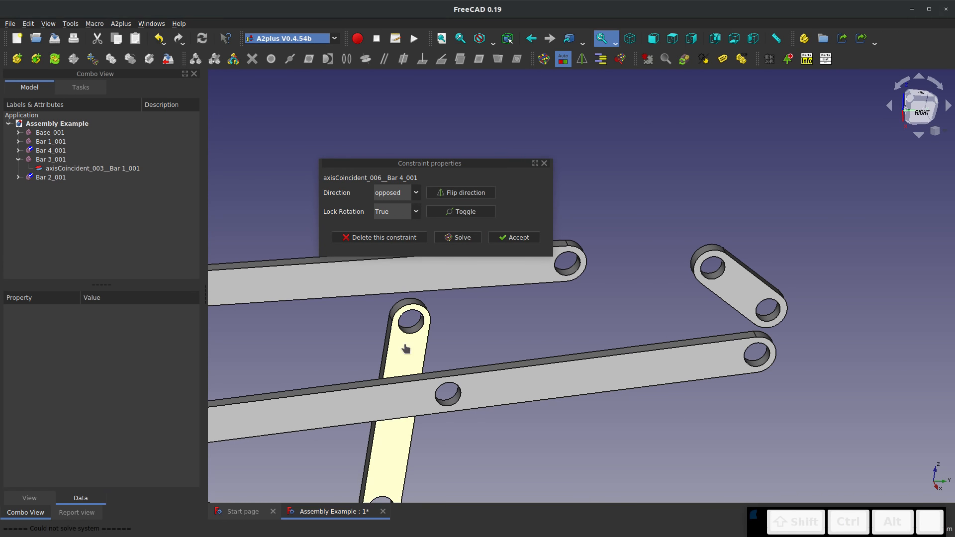
pyautogui.click(401, 237)
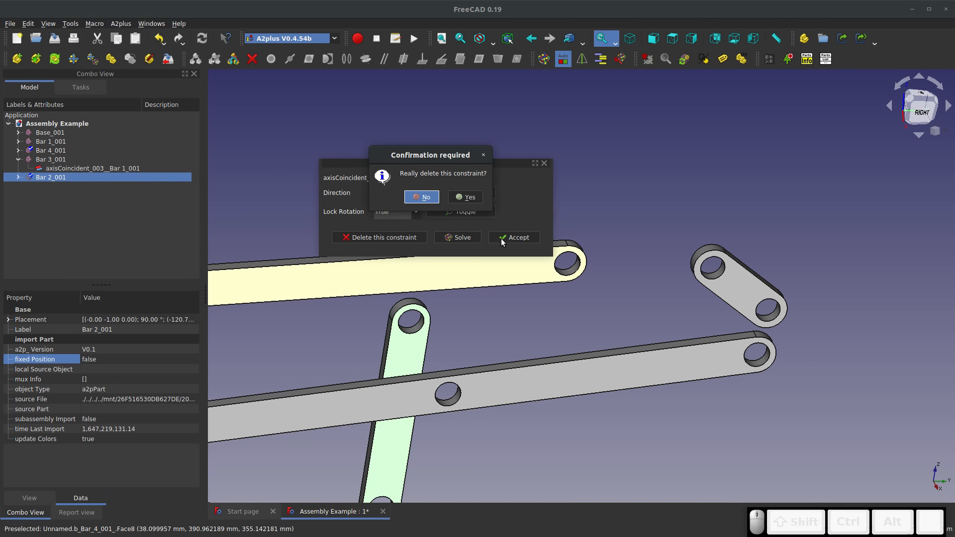
pyautogui.click(448, 197)
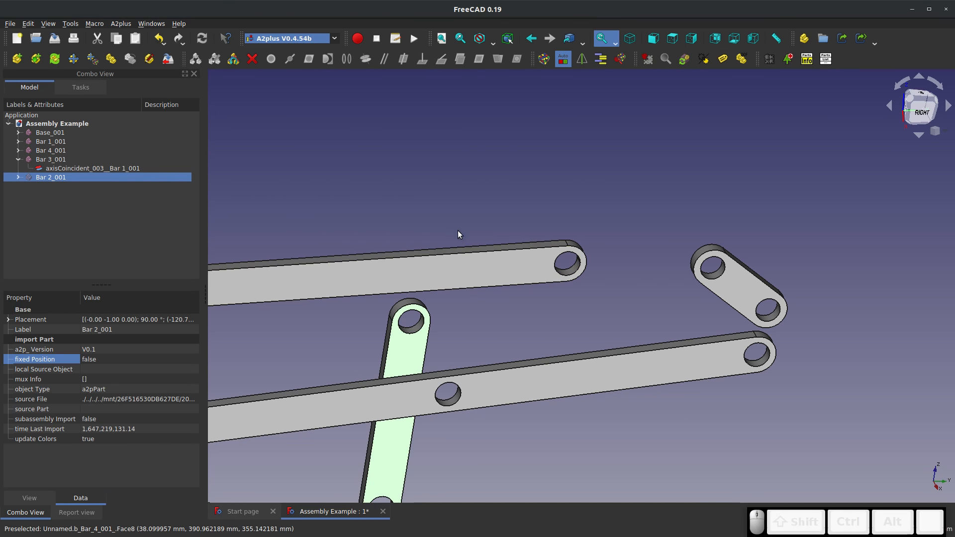
# Rotate Bar 2 by 180° in the plane of the linkage and try to solve the assembly constraints
pyautogui.scroll(-4, 458, 233)
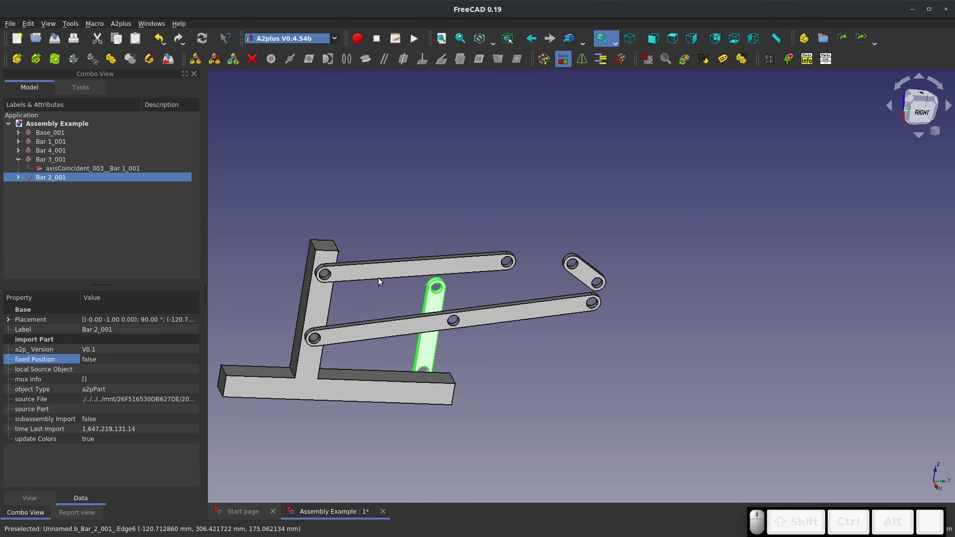
pyautogui.click(73, 59)
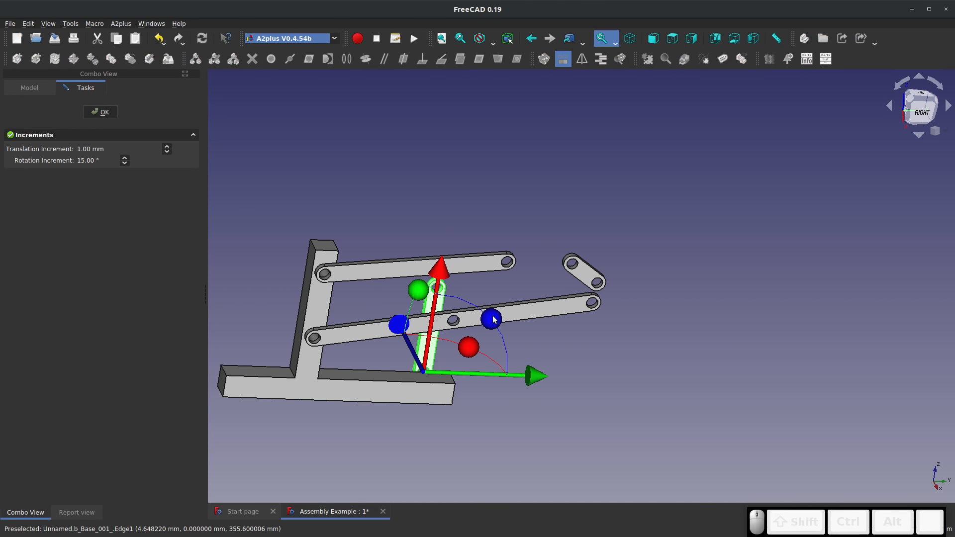
pyautogui.moveTo(493, 320); pyautogui.dragTo(347, 444)
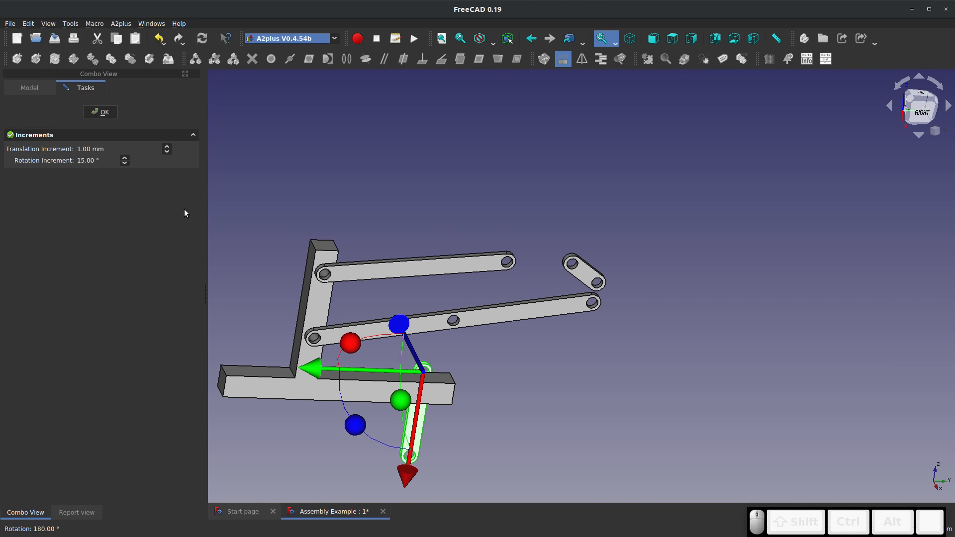
pyautogui.click(103, 117)
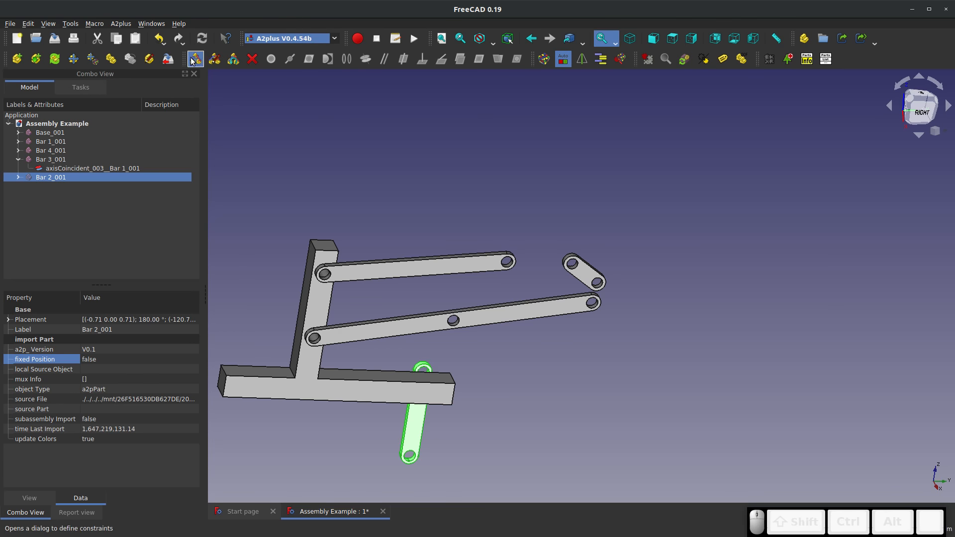
pyautogui.click(544, 59)
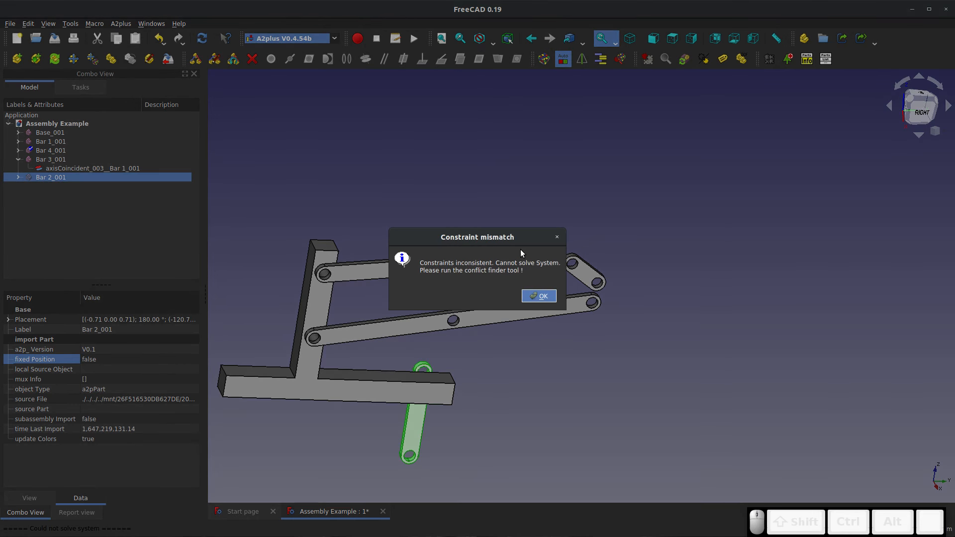
pyautogui.click(538, 297)
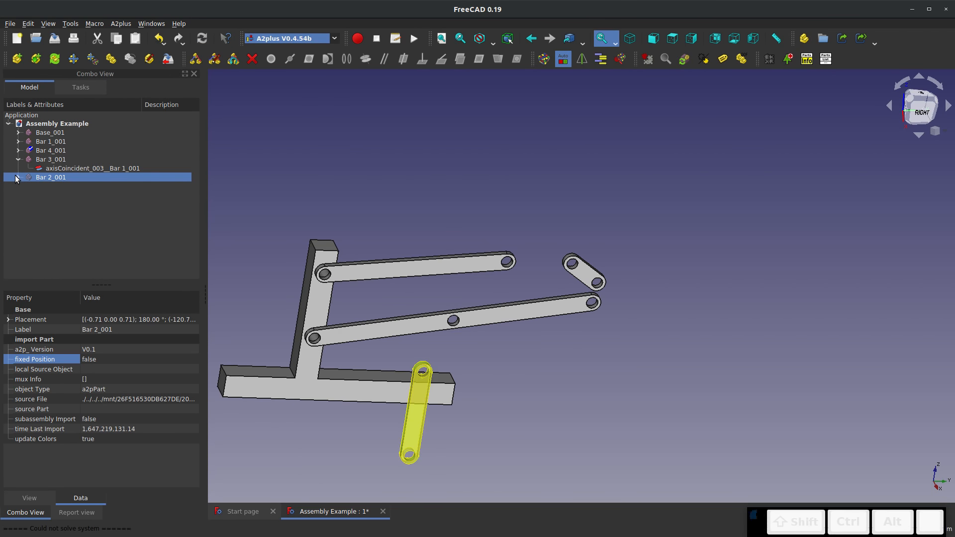
# Delete the second constraint listed under Bar 2, keeping its axis-coincident constraint to Bar 1, and solve the assembly again
pyautogui.click(63, 196)
pyautogui.press('Delete')
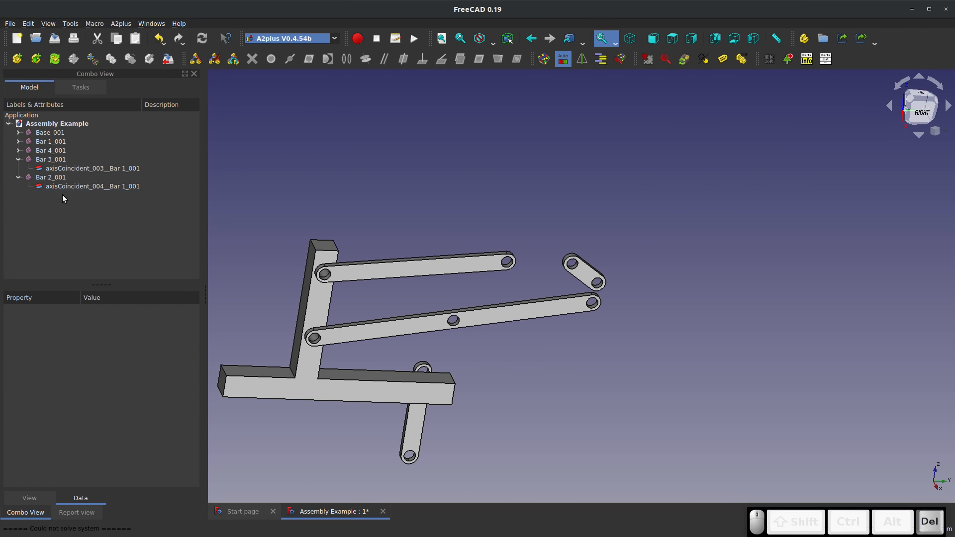
pyautogui.click(538, 60)
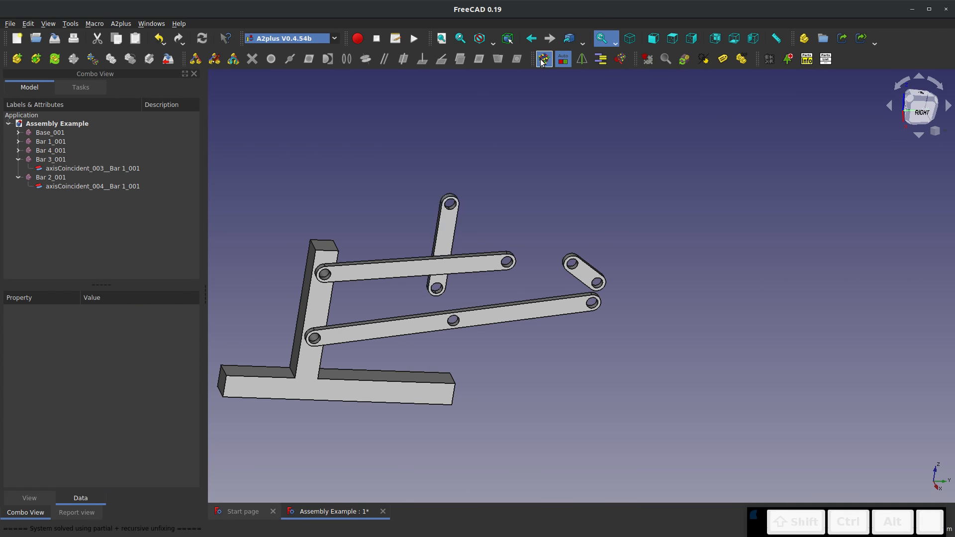
# Add a plane-coincident constraint between Bar 2's front face and Bar 1's rear face, with aligned direction and 0 mm offset
pyautogui.moveTo(477, 259); pyautogui.dragTo(464, 281)
pyautogui.scroll(5, 443, 278)
pyautogui.click(396, 213)
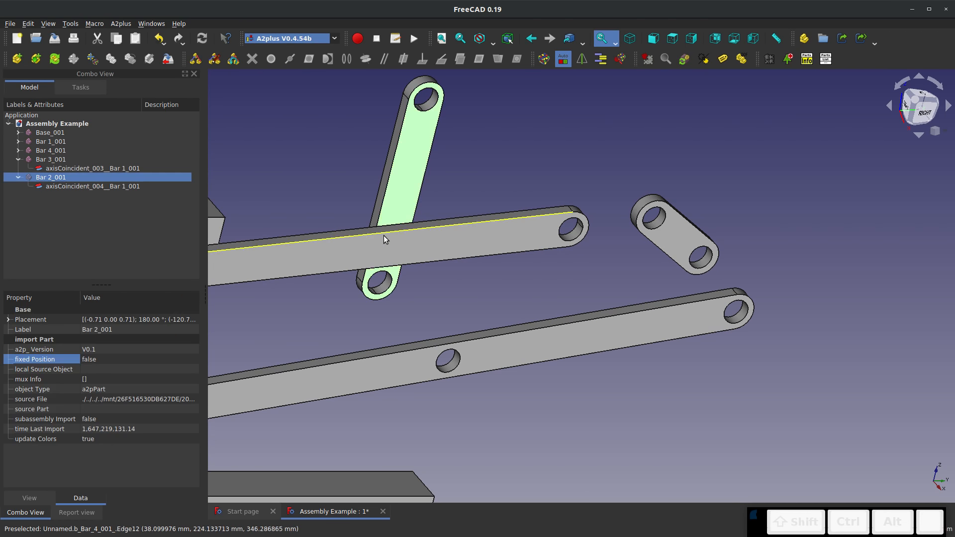
pyautogui.moveTo(389, 244); pyautogui.dragTo(517, 294)
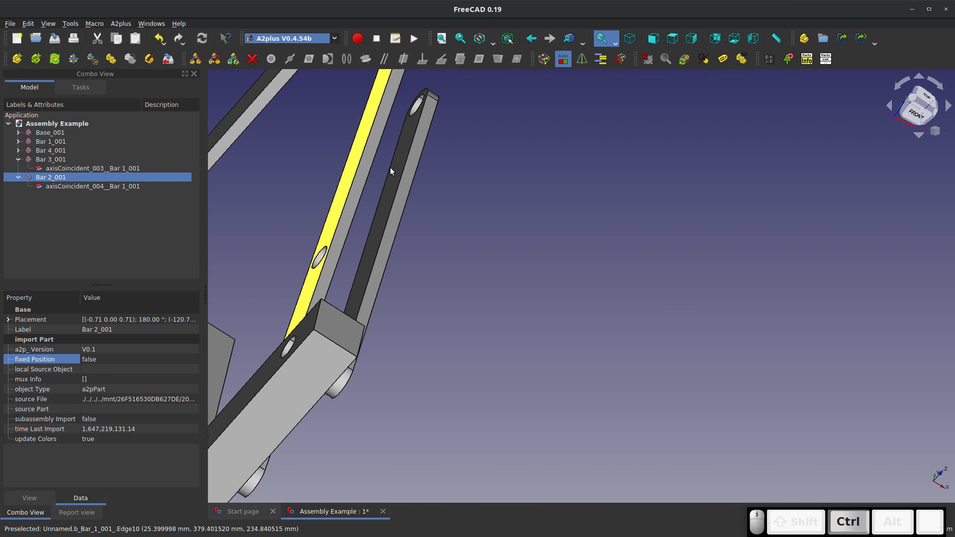
pyautogui.keyDown('ctrl'); pyautogui.click(365, 154); pyautogui.keyUp('ctrl')
pyautogui.click(479, 61)
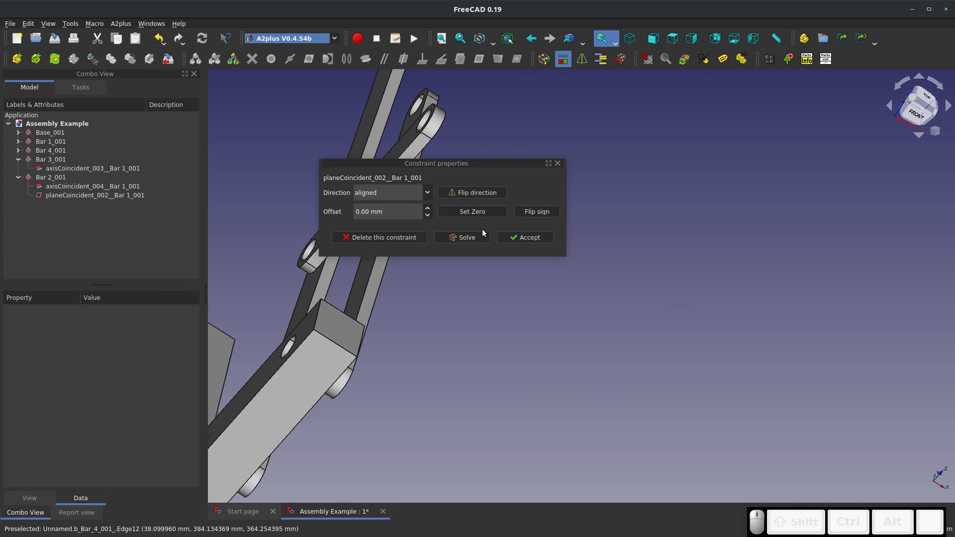
pyautogui.click(527, 237)
# Add an axis-coincident constraint between Bar 4's far-end hole and Bar 2's upper hole, with opposed direction and Lock Rotation False
pyautogui.moveTo(496, 240); pyautogui.dragTo(384, 191)
pyautogui.scroll(5, 648, 292)
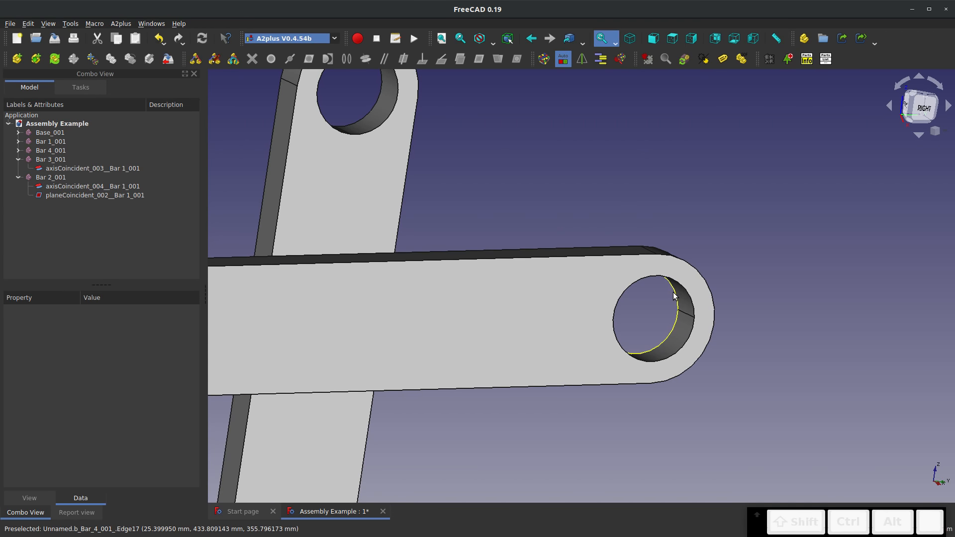
pyautogui.click(686, 318)
pyautogui.keyDown('ctrl'); pyautogui.click(380, 103); pyautogui.keyUp('ctrl')
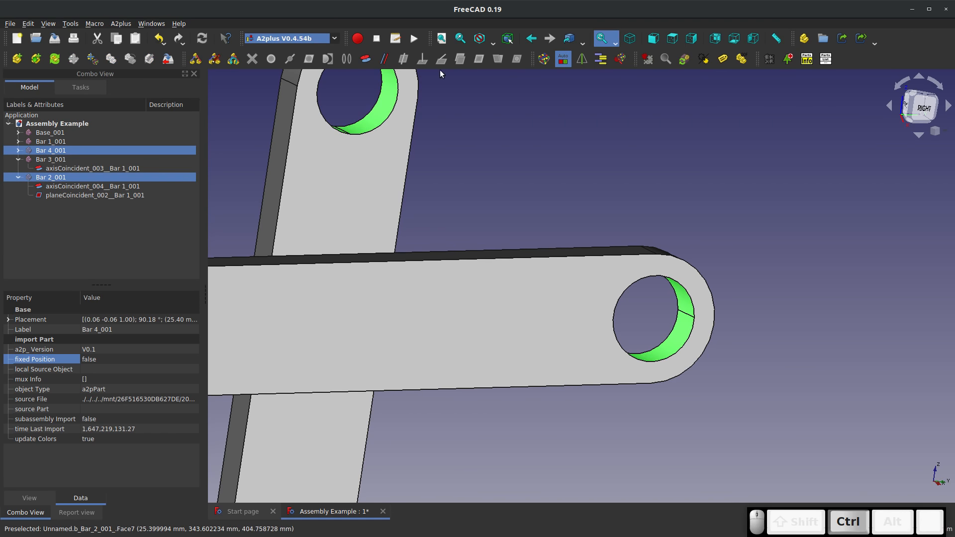
pyautogui.click(366, 59)
pyautogui.scroll(-6, 669, 173)
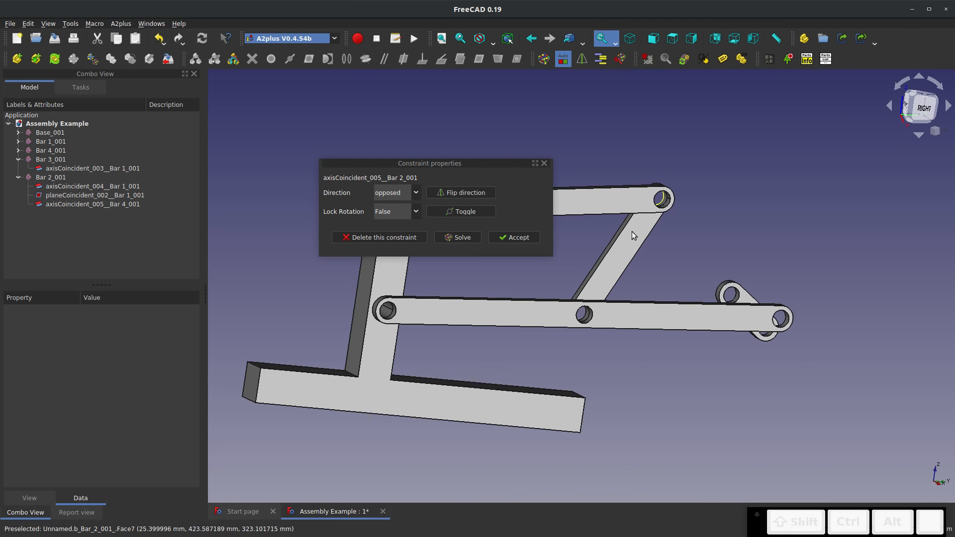
pyautogui.click(517, 237)
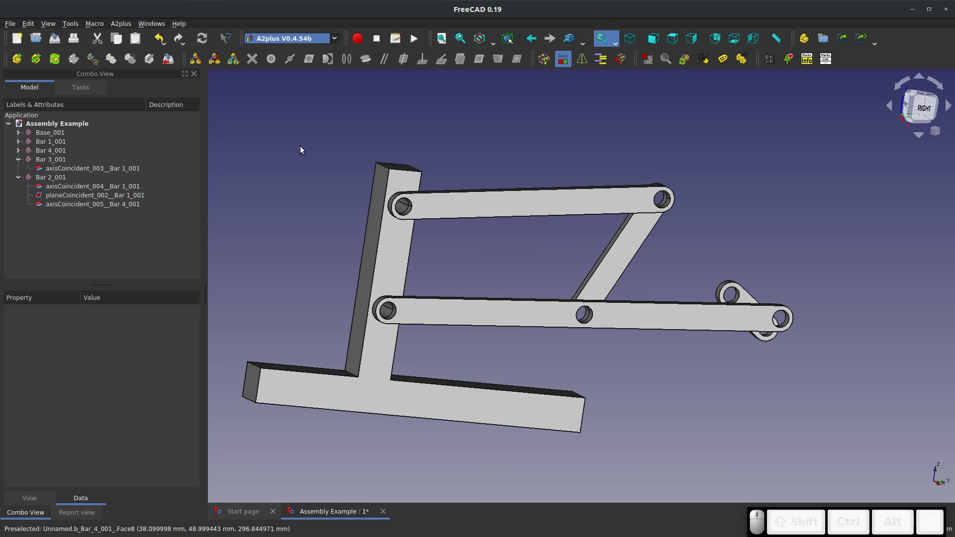
# Test the linkage's motion by moving the bars up and down, and inspect the joints of Bars 1, 3 and 4
pyautogui.click(681, 298)
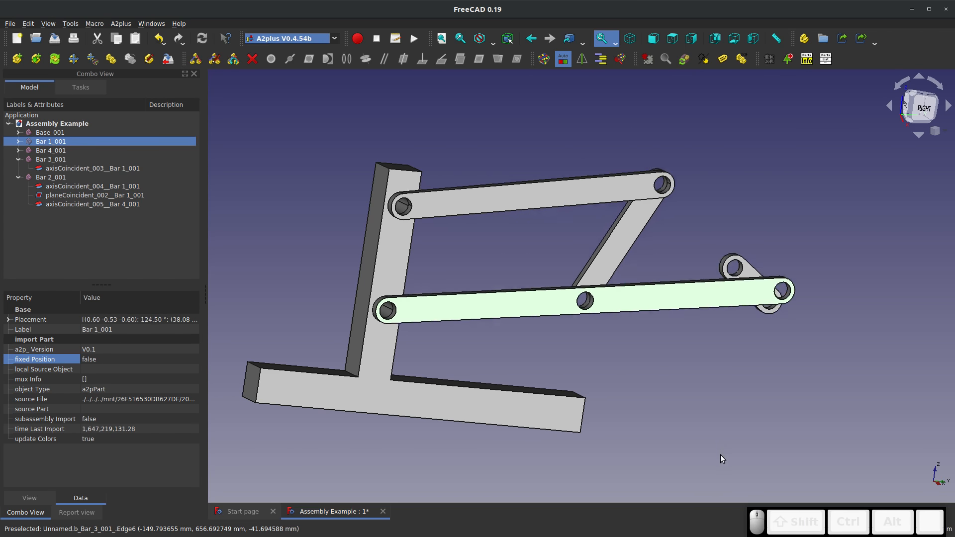
pyautogui.click(744, 215)
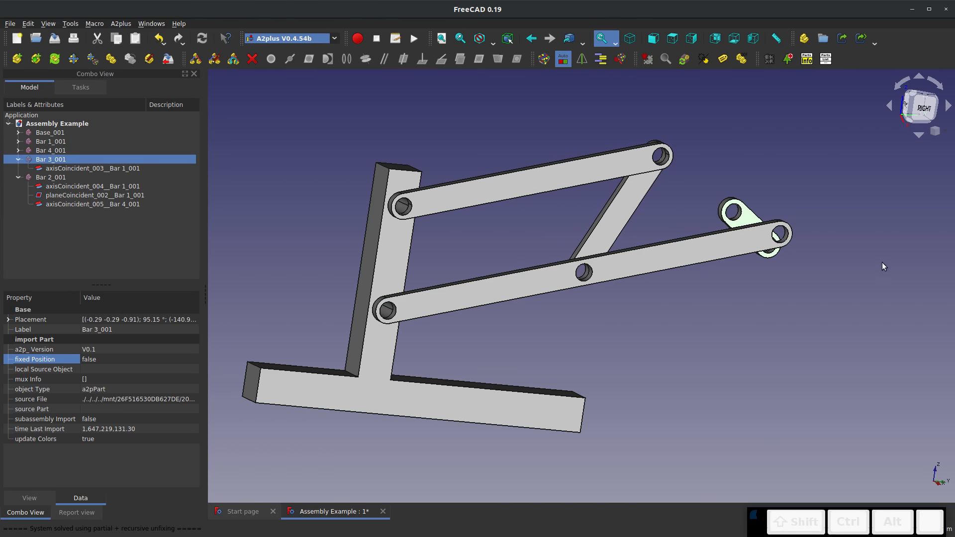
pyautogui.moveTo(744, 252); pyautogui.dragTo(706, 268, button='middle')
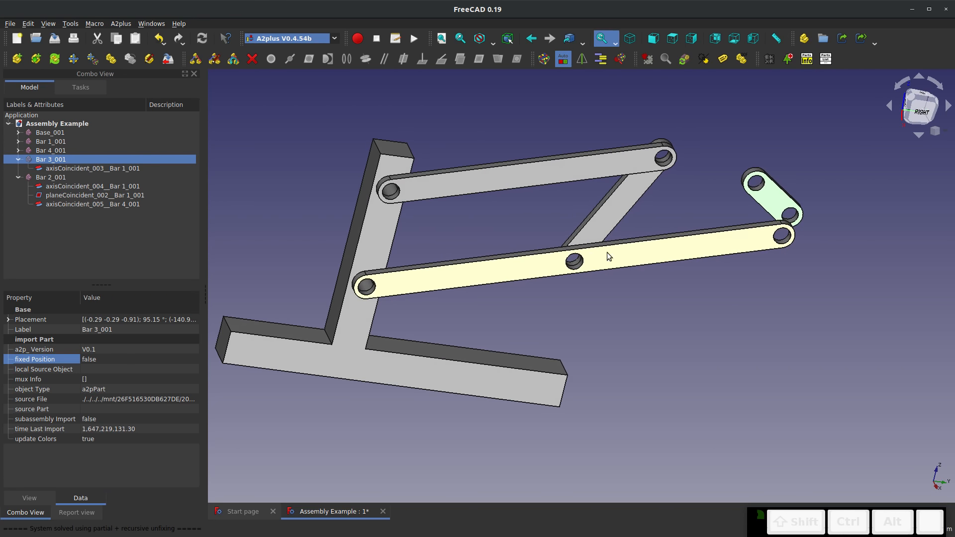
pyautogui.scroll(-6, 606, 252)
pyautogui.scroll(6, 606, 218)
pyautogui.click(301, 213)
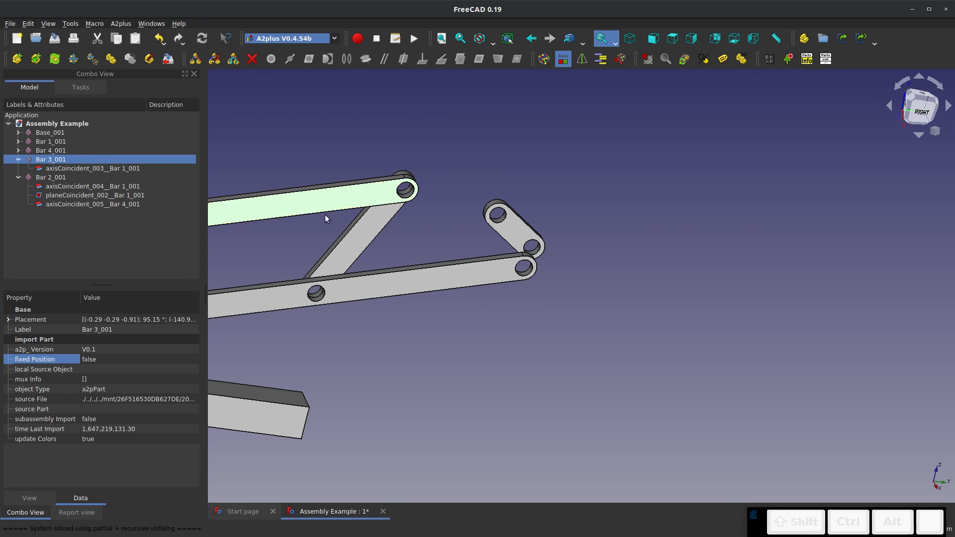
pyautogui.keyDown('ctrl'); pyautogui.click(369, 285); pyautogui.keyUp('ctrl')
pyautogui.click(393, 142)
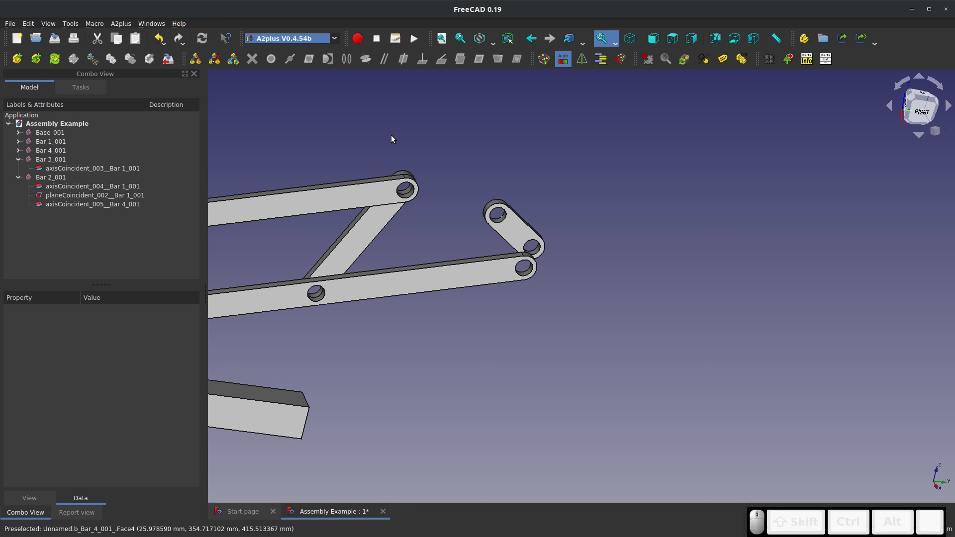
pyautogui.scroll(5, 503, 221)
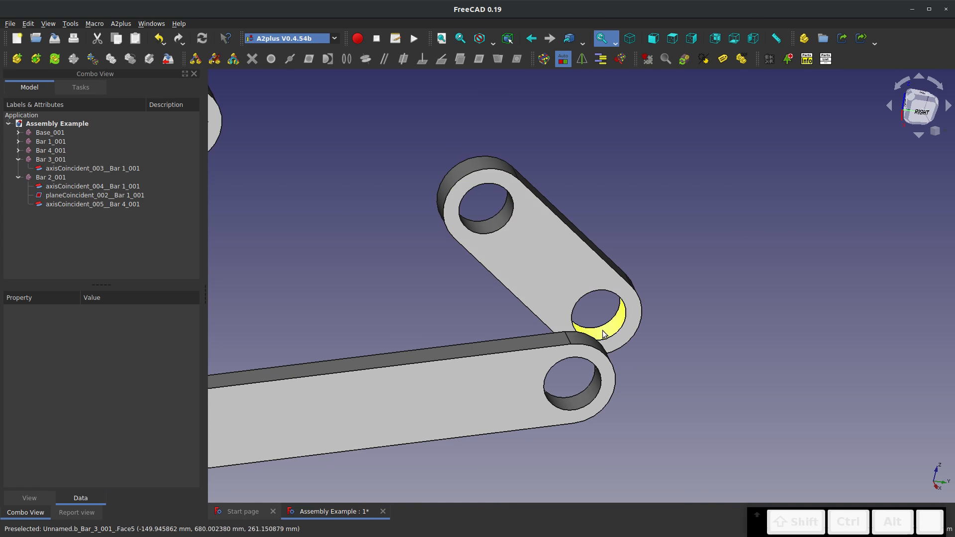
pyautogui.click(541, 306)
pyautogui.moveTo(498, 308); pyautogui.dragTo(556, 273, button='middle')
pyautogui.scroll(-8, 467, 290)
pyautogui.click(387, 225)
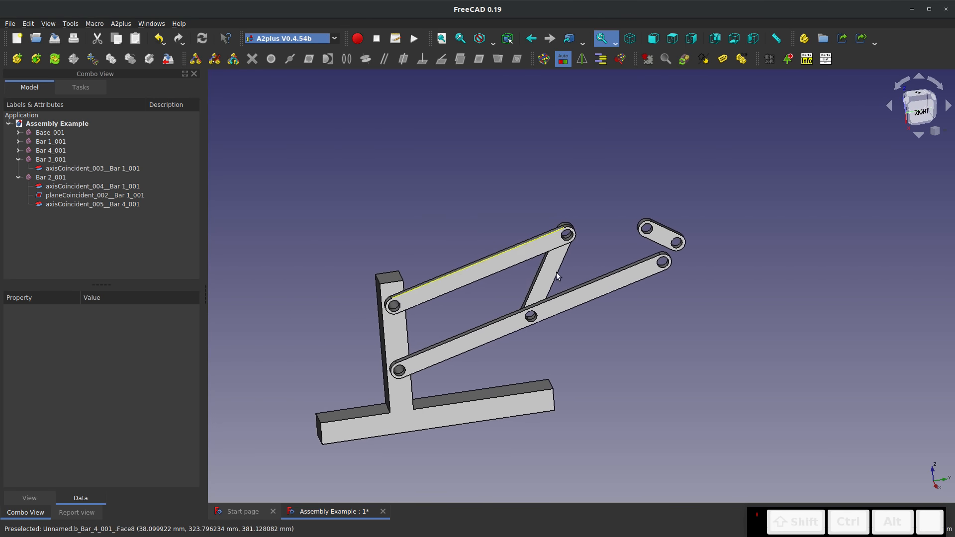
# Try to add a plane-coincident constraint between the front faces of Bar 3 and Bar 1
pyautogui.scroll(3, 557, 294)
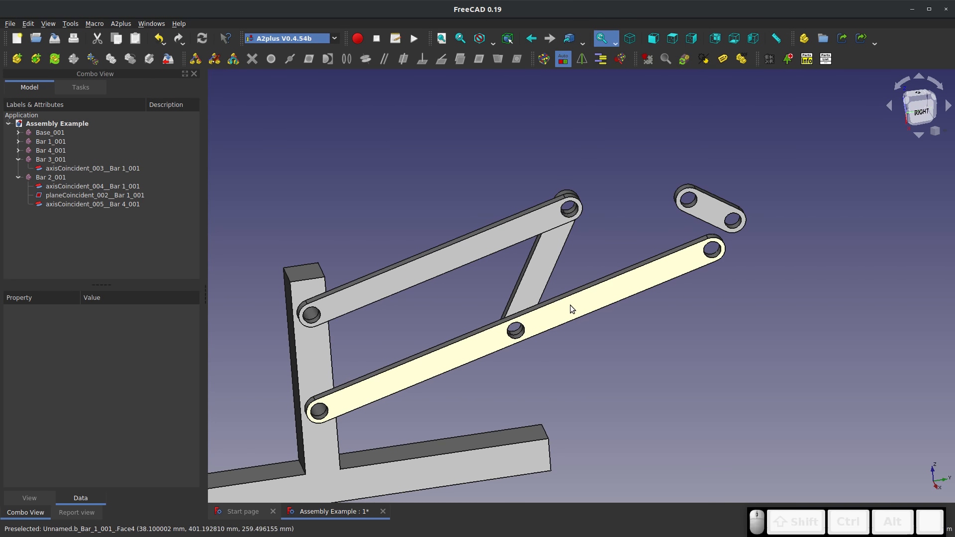
pyautogui.click(701, 212)
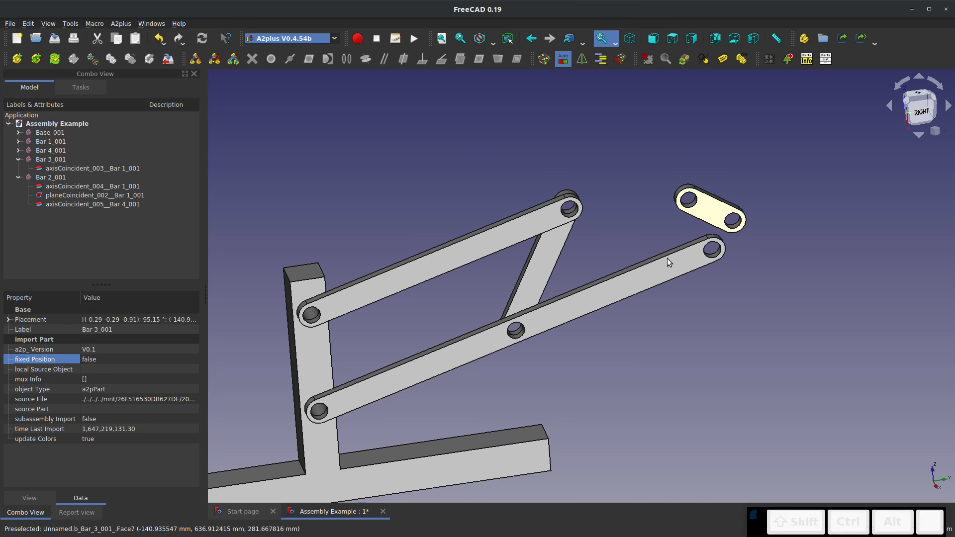
pyautogui.moveTo(666, 258); pyautogui.dragTo(664, 273, button='middle')
pyautogui.keyDown('ctrl'); pyautogui.click(667, 279); pyautogui.keyUp('ctrl')
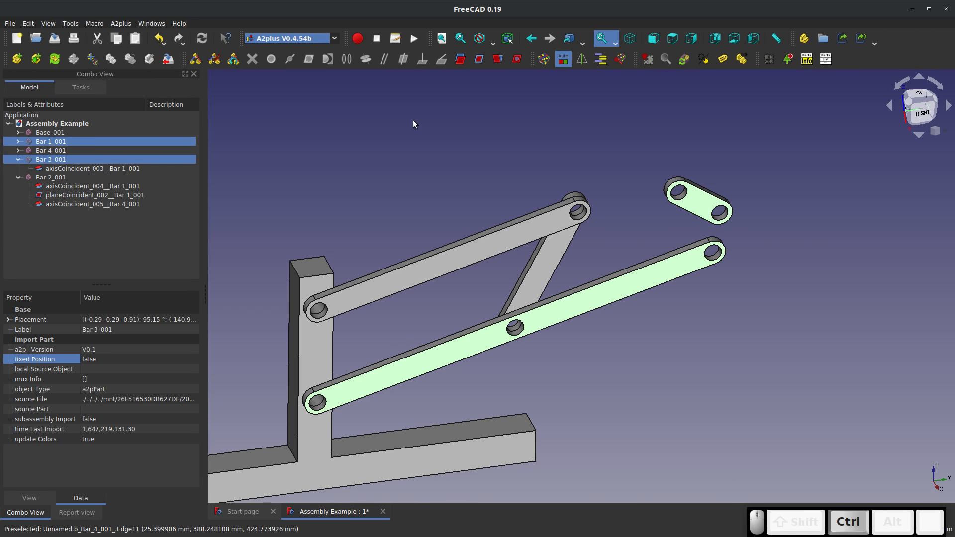
pyautogui.click(476, 61)
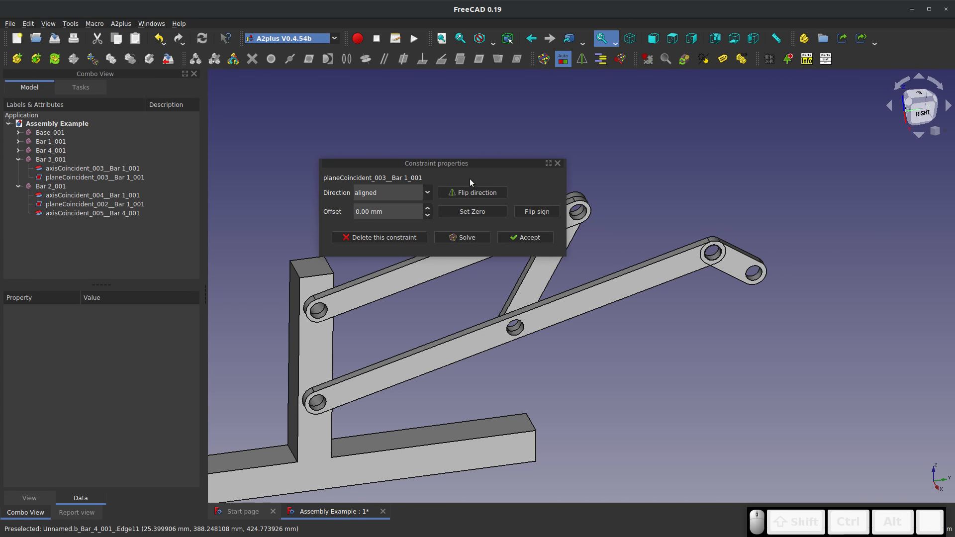
# Flip the new Bar 3 plane constraint's direction to opposed, try flipping its offset sign, then delete the constraint
pyautogui.click(467, 192)
pyautogui.click(497, 203)
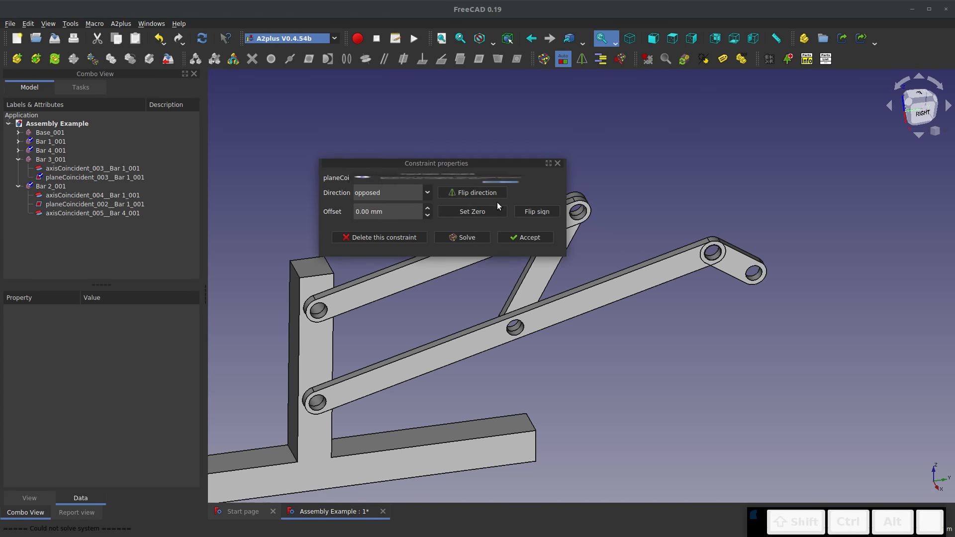
pyautogui.click(528, 267)
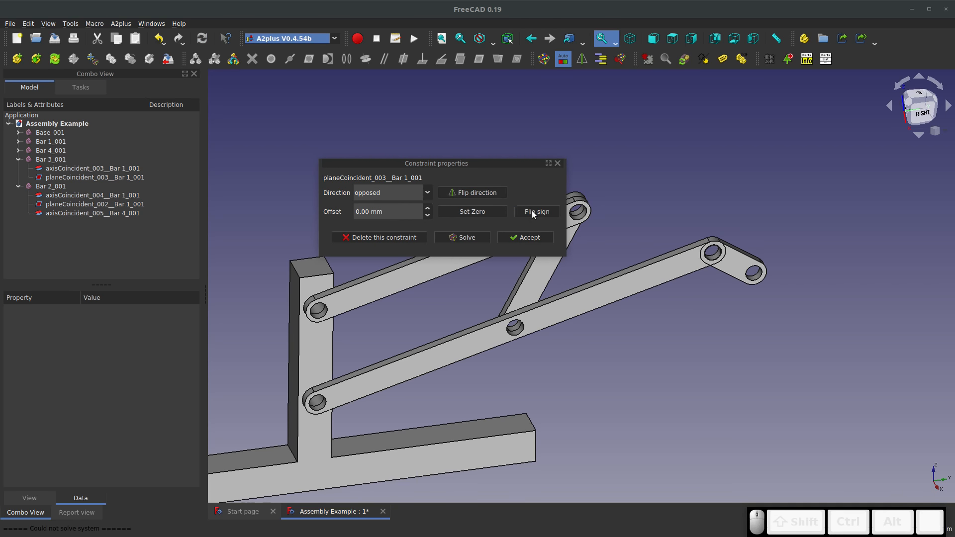
pyautogui.click(532, 210)
pyautogui.click(485, 206)
pyautogui.click(387, 236)
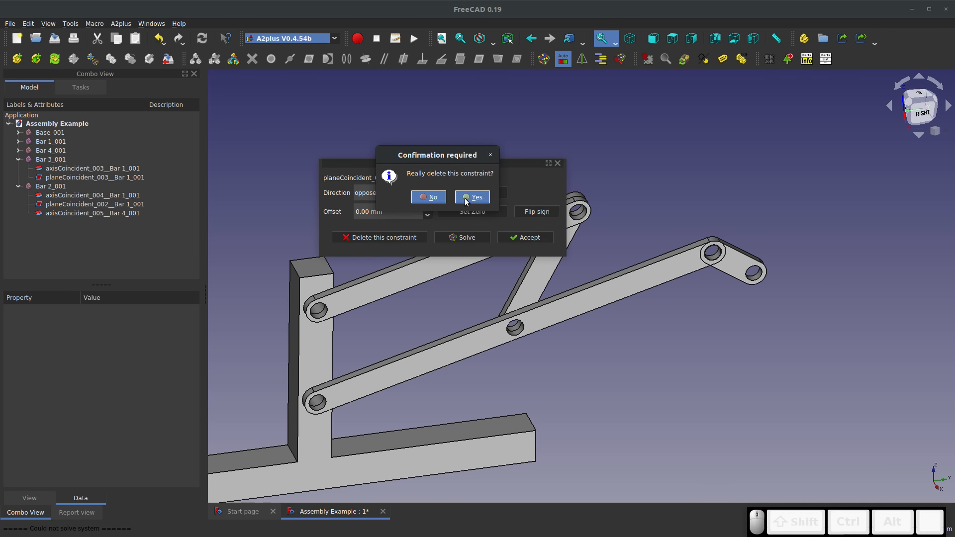
pyautogui.click(458, 198)
# Add a plane-coincident constraint between Bar 3's rear face and Bar 1's front face, with aligned direction and 0 mm offset
pyautogui.moveTo(705, 263); pyautogui.dragTo(697, 304, button='middle')
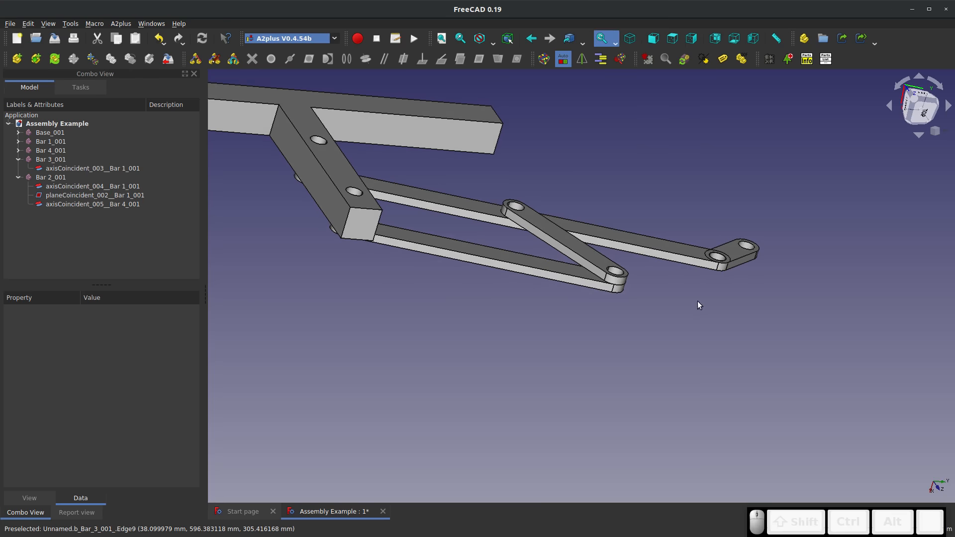
pyautogui.click(741, 252)
pyautogui.moveTo(717, 256); pyautogui.dragTo(643, 263, button='middle')
pyautogui.keyDown('ctrl'); pyautogui.click(644, 263); pyautogui.keyUp('ctrl')
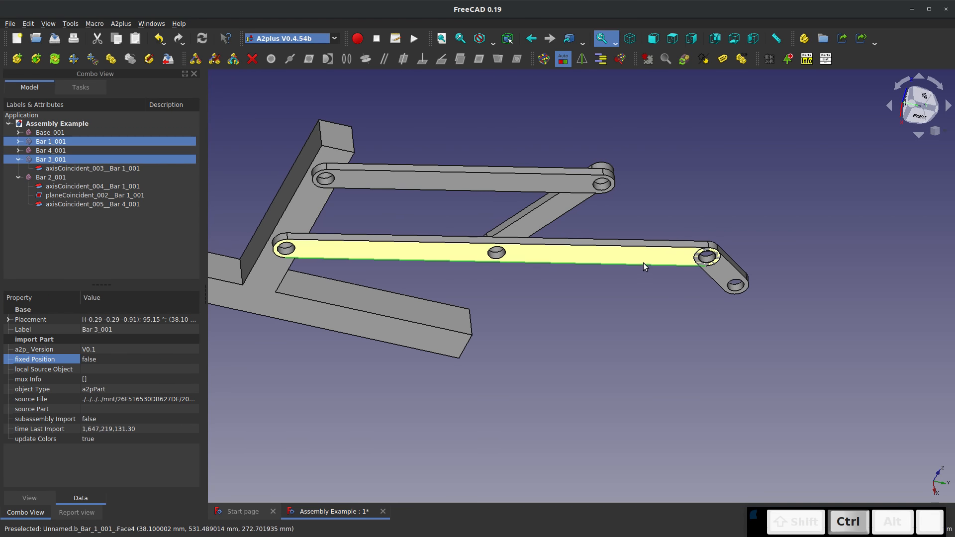
pyautogui.click(644, 265)
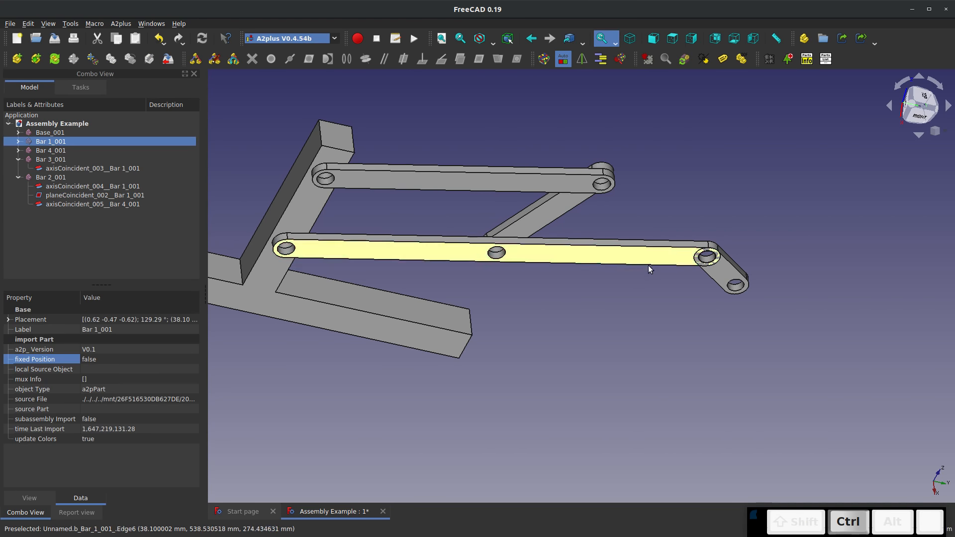
pyautogui.moveTo(648, 264); pyautogui.dragTo(706, 239, button='middle')
pyautogui.keyDown('ctrl'); pyautogui.click(726, 222); pyautogui.keyUp('ctrl')
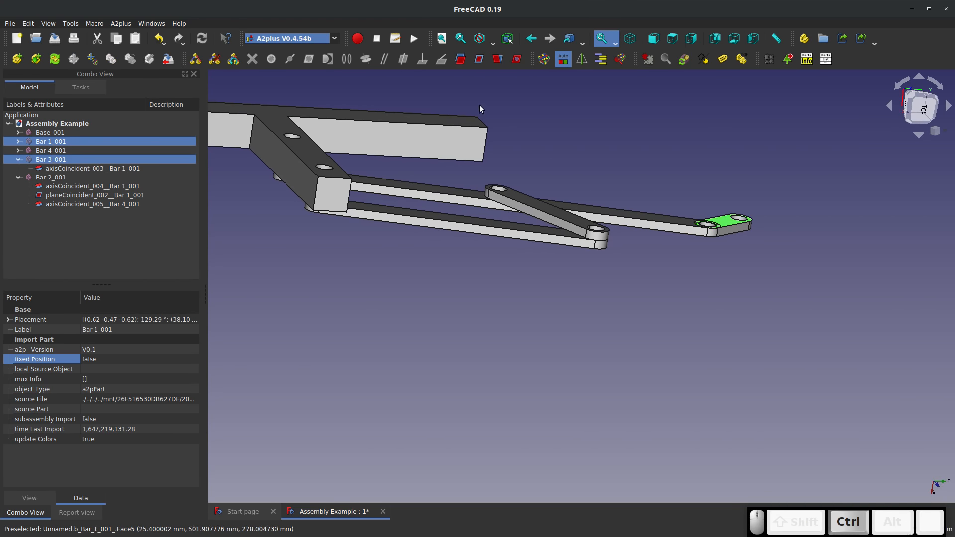
pyautogui.click(479, 59)
pyautogui.press('3')
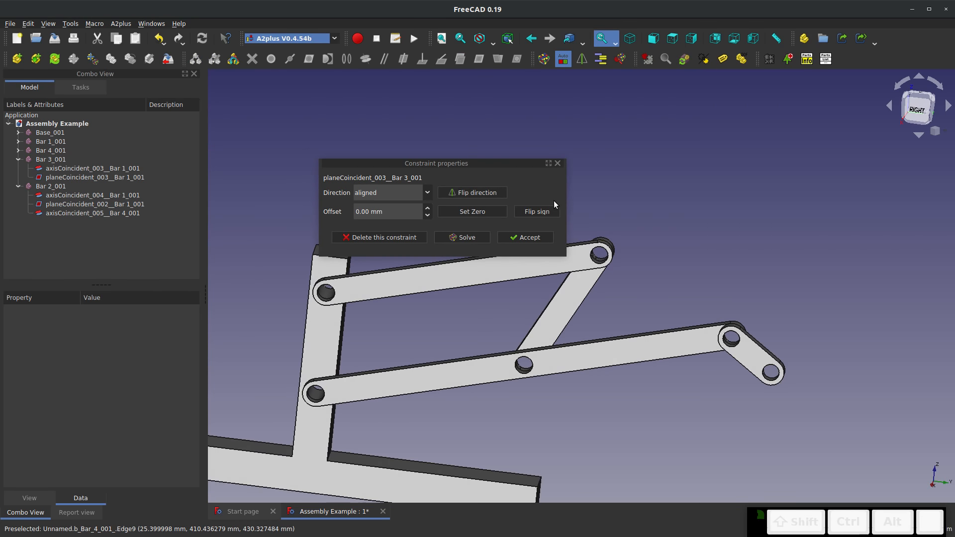
pyautogui.click(525, 238)
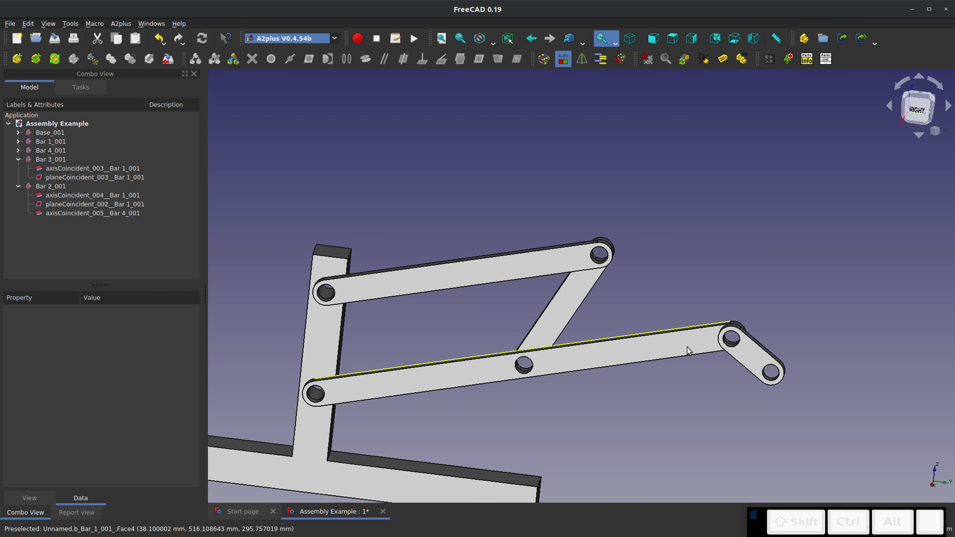
# Move Bar 3 under its constraints to test the linkage's motion
pyautogui.click(754, 354)
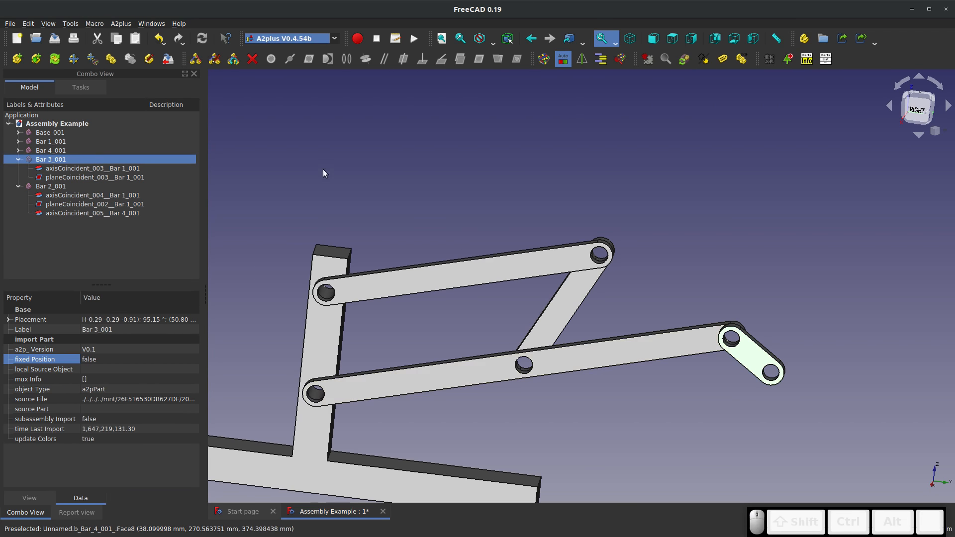
pyautogui.click(91, 59)
pyautogui.click(763, 362)
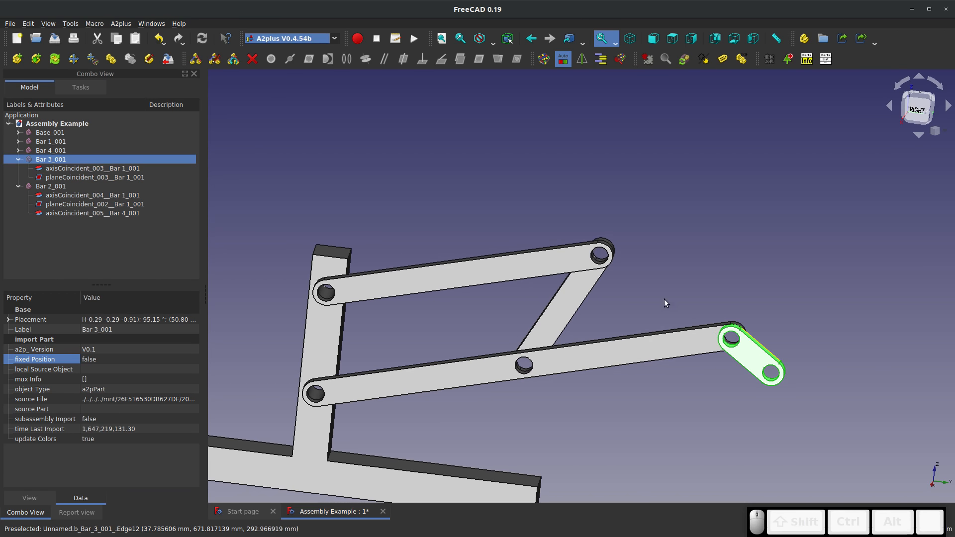
pyautogui.click(725, 389)
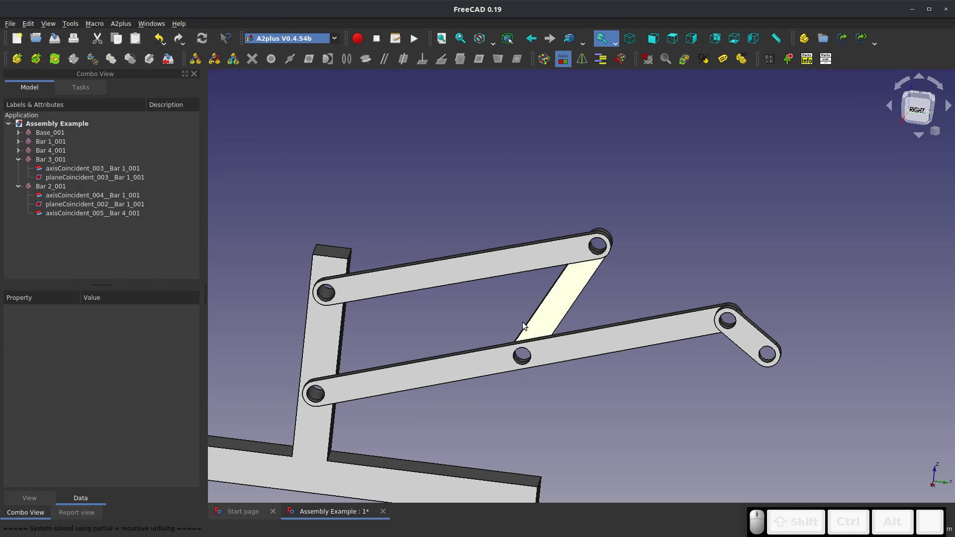
# Review the properties of Bar 3's plane-coincident and axis-coincident constraints to Bar 1
pyautogui.click(63, 175)
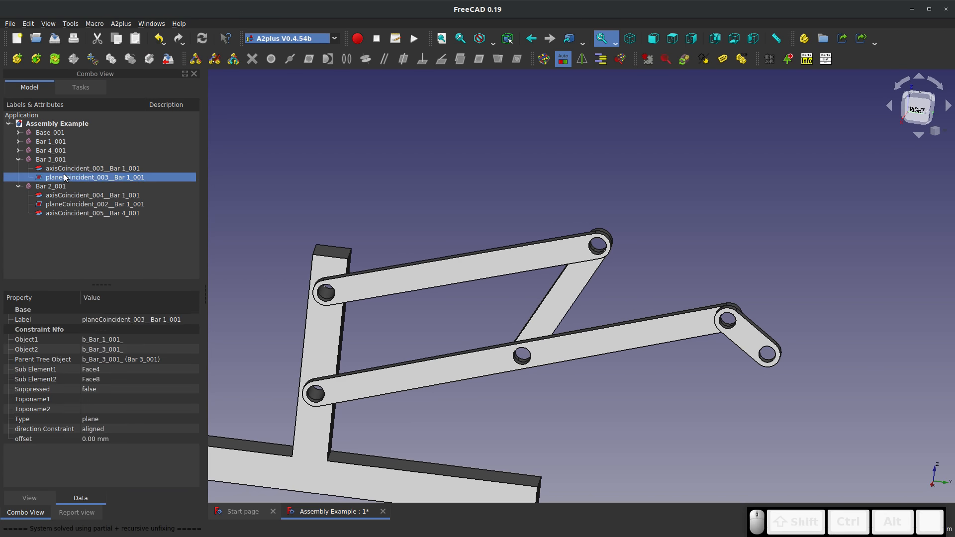
pyautogui.click(70, 169)
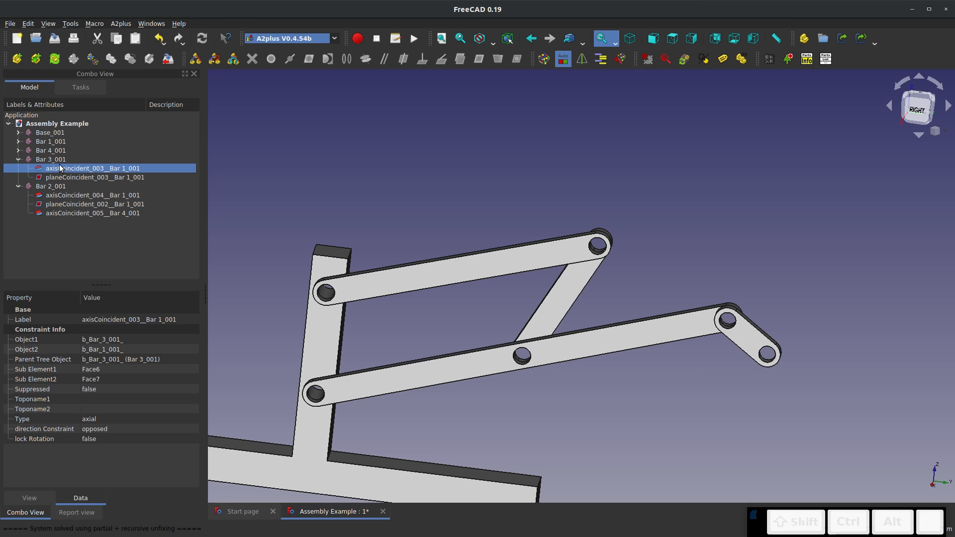
pyautogui.click(54, 160)
pyautogui.click(373, 188)
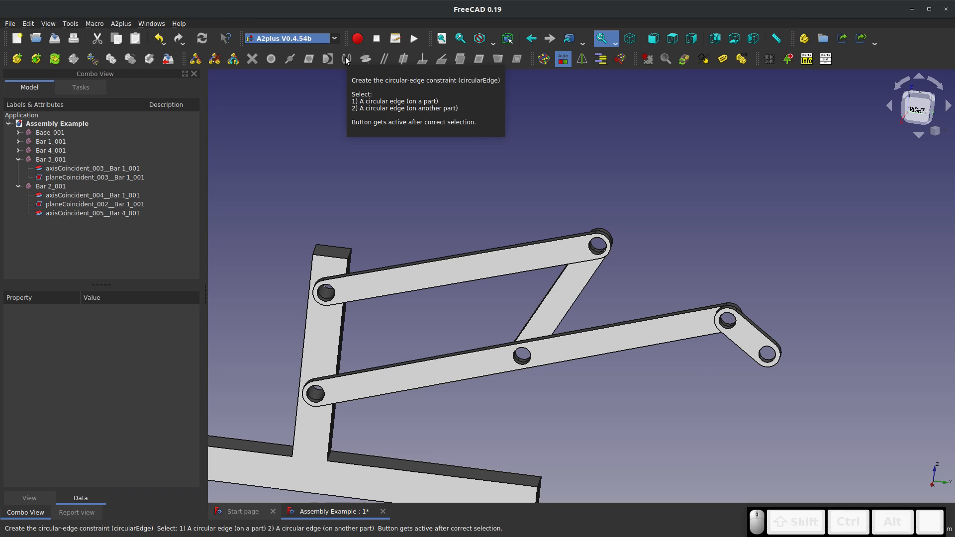
# Move Bar 1 under its constraints to swing the linkage to a lower position
pyautogui.moveTo(315, 216); pyautogui.dragTo(465, 313, button='middle')
pyautogui.scroll(-6, 441, 217)
pyautogui.scroll(6, 386, 222)
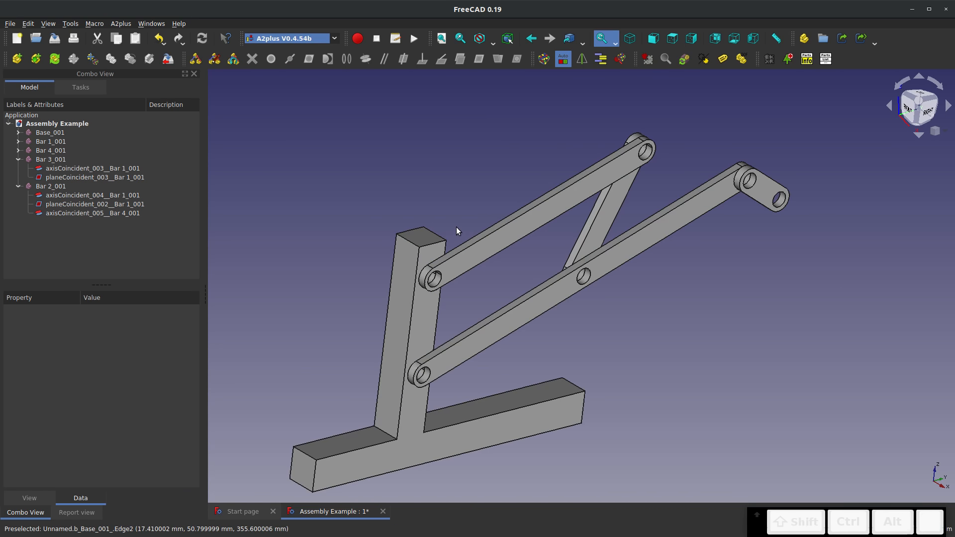
pyautogui.moveTo(452, 219); pyautogui.dragTo(400, 214, button='middle')
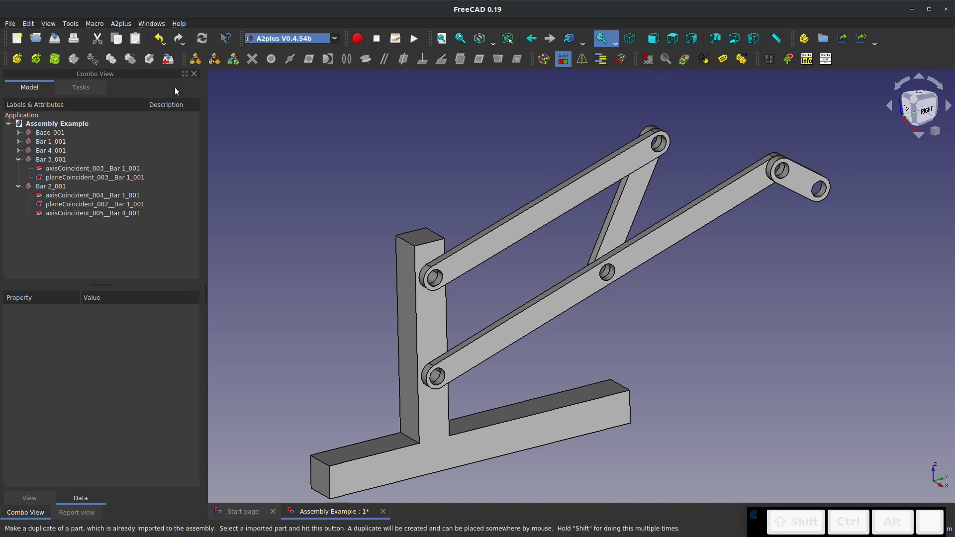
pyautogui.click(668, 233)
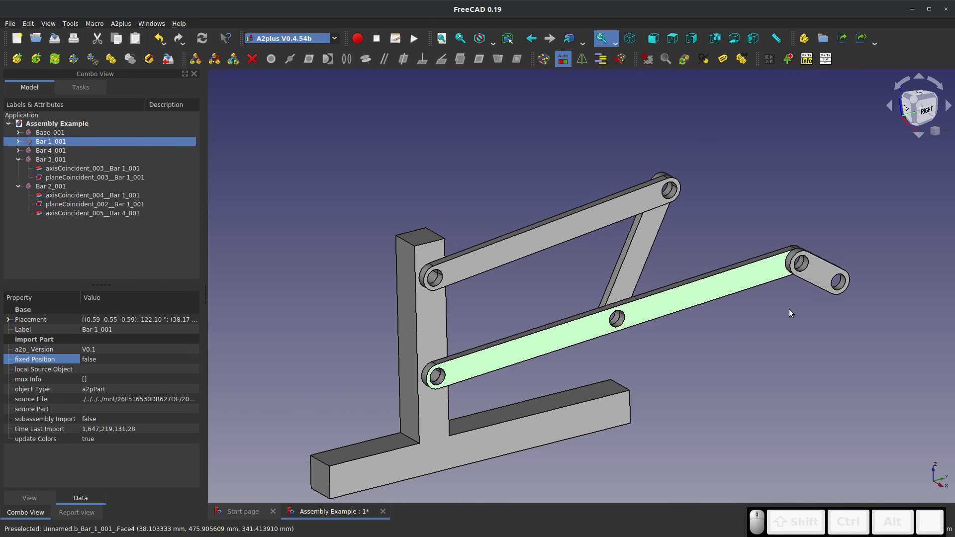
pyautogui.click(780, 299)
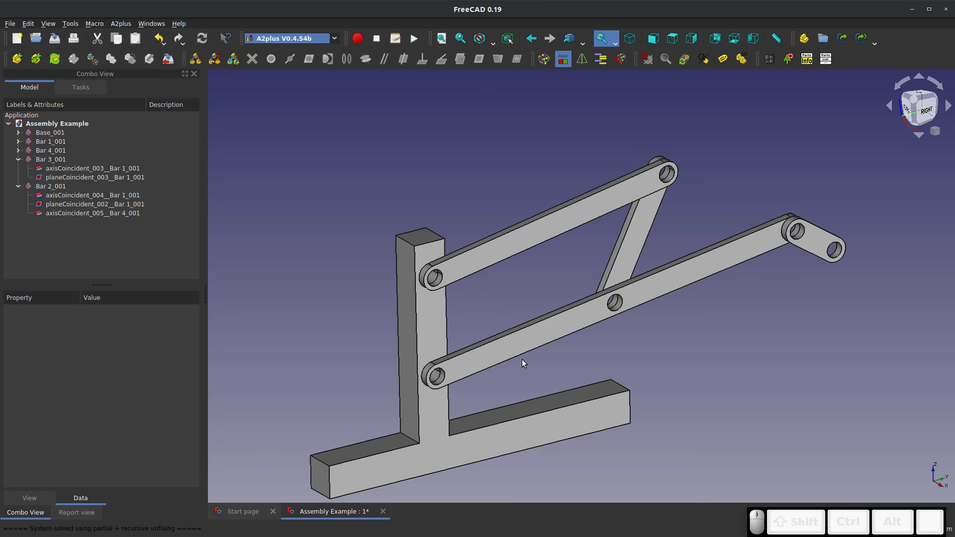
pyautogui.moveTo(521, 359); pyautogui.dragTo(500, 348, button='middle')
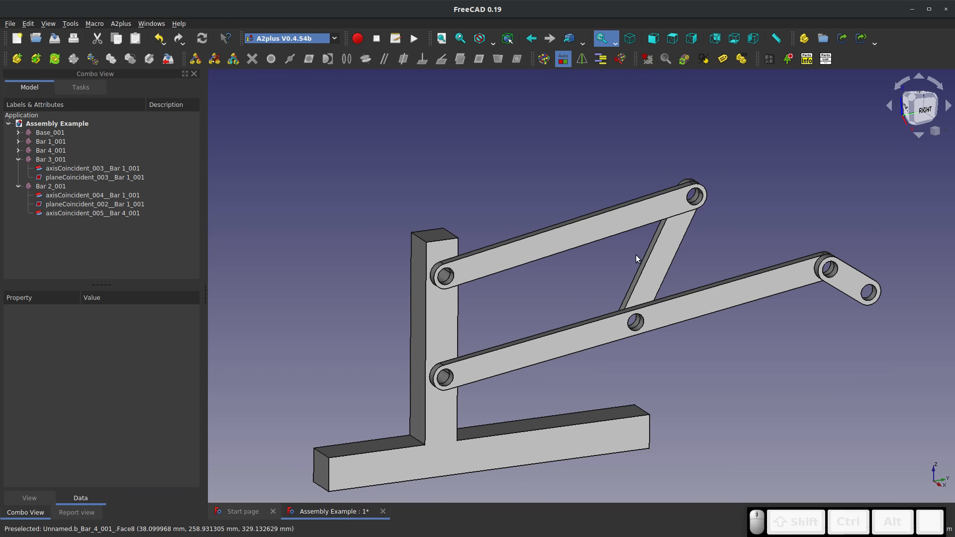
# Open Bar 2's source part from the assembly and start editing its pad sketch
pyautogui.click(656, 254)
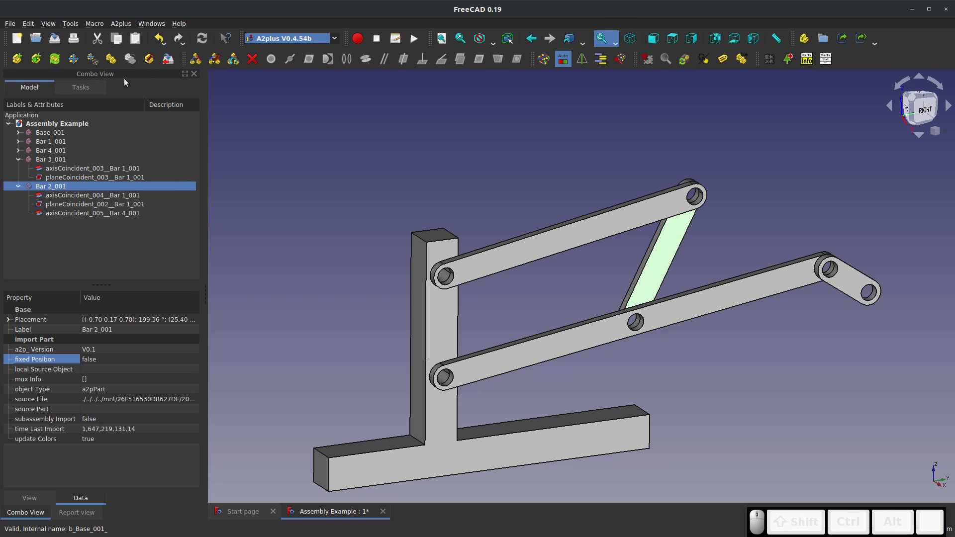
pyautogui.click(149, 59)
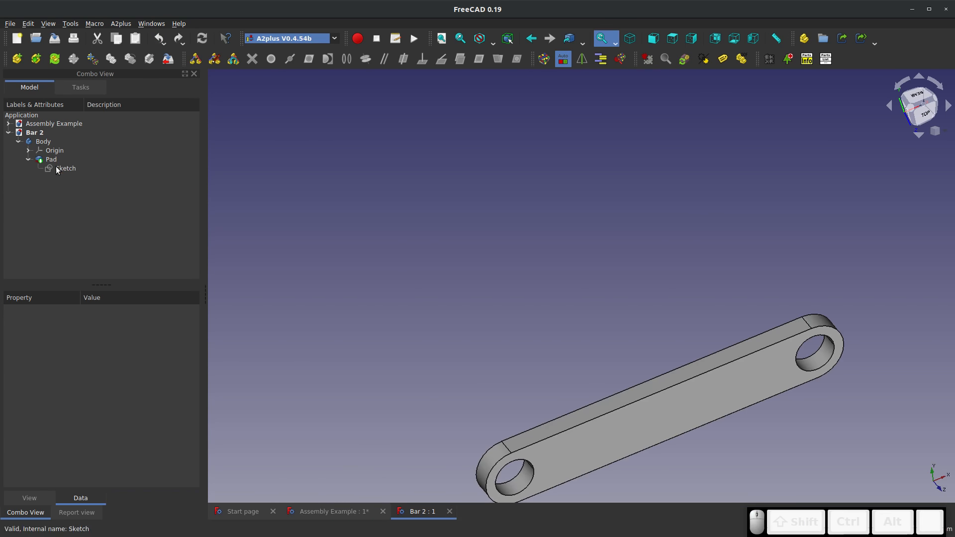
pyautogui.click(57, 168)
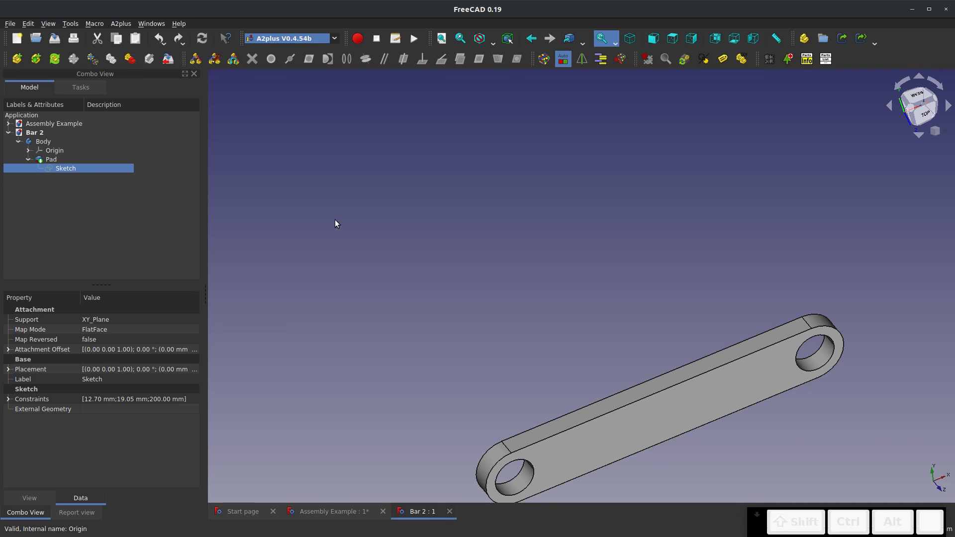
pyautogui.rightClick(65, 168)
pyautogui.click(89, 173)
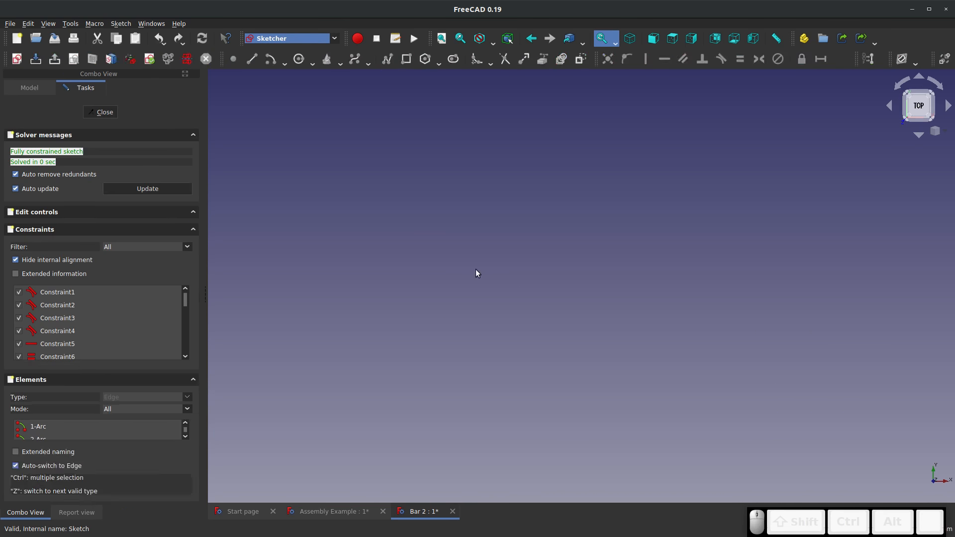
# Set the distance between Bar 2's hole centres to 150 mm, then save and close the part
pyautogui.doubleClick(452, 219)
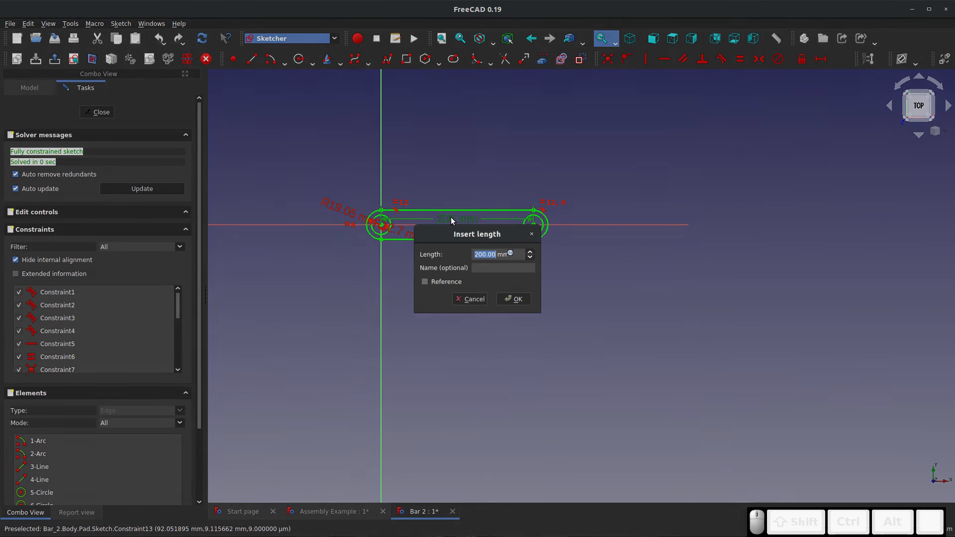
pyautogui.write('150')
pyautogui.press('Return')
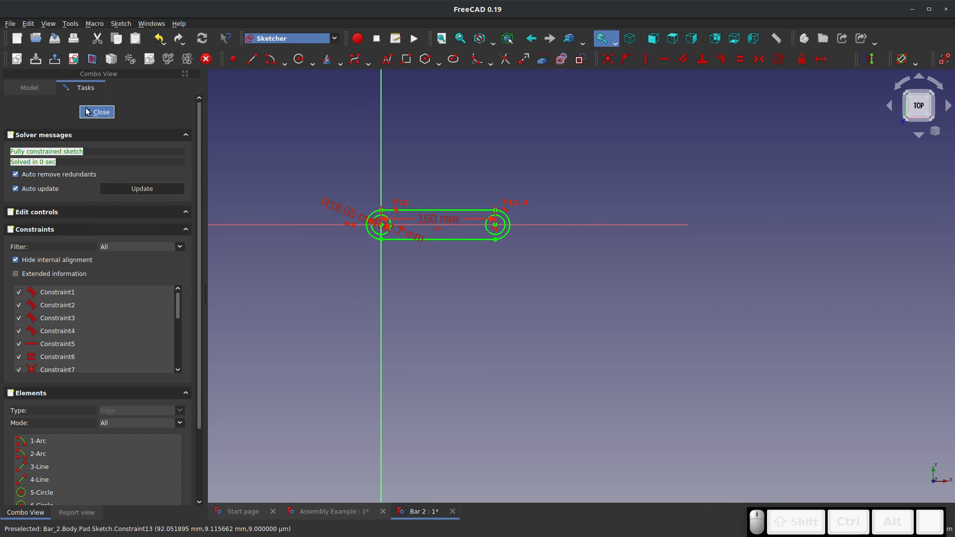
pyautogui.click(96, 112)
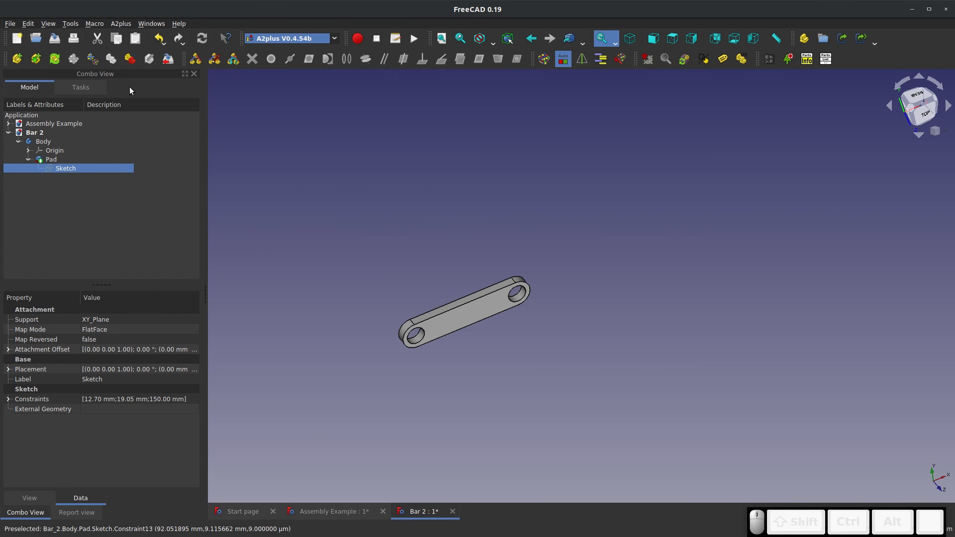
pyautogui.click(54, 38)
pyautogui.click(449, 512)
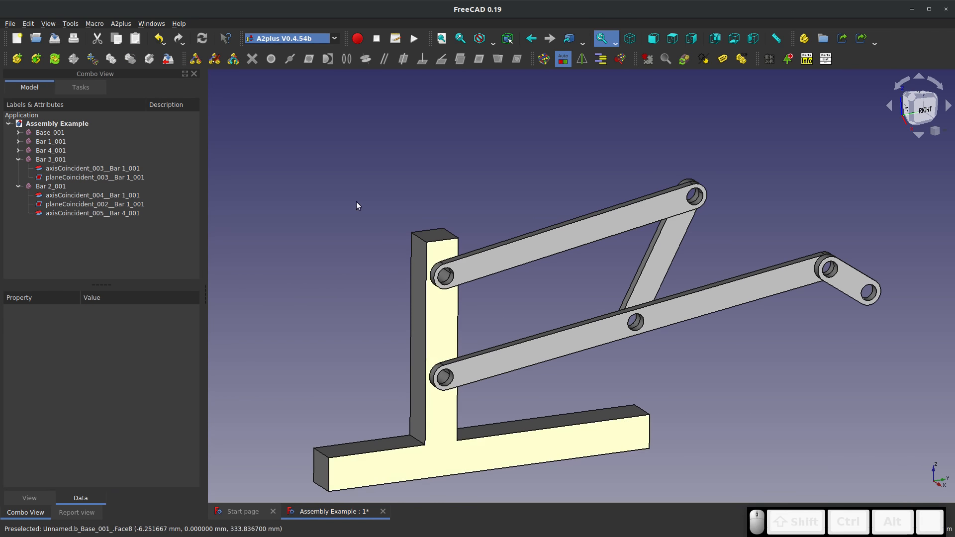
# Update the assembly's imported parts and try moving Bar 1 under its constraints
pyautogui.click(53, 59)
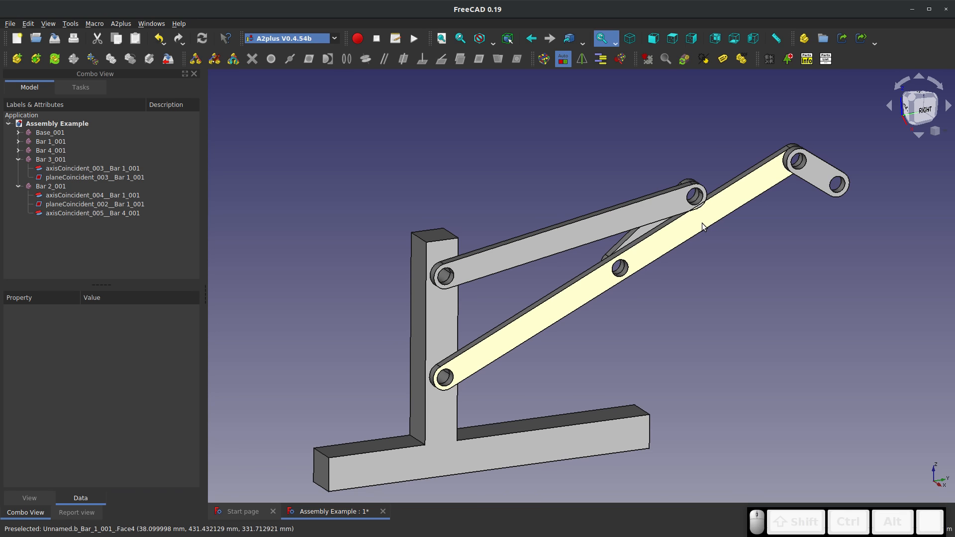
pyautogui.click(92, 59)
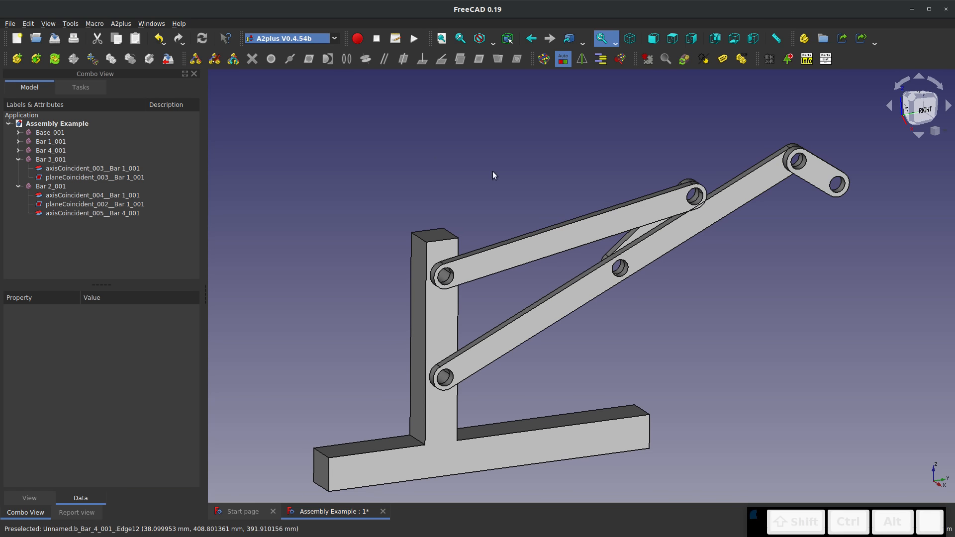
pyautogui.click(732, 189)
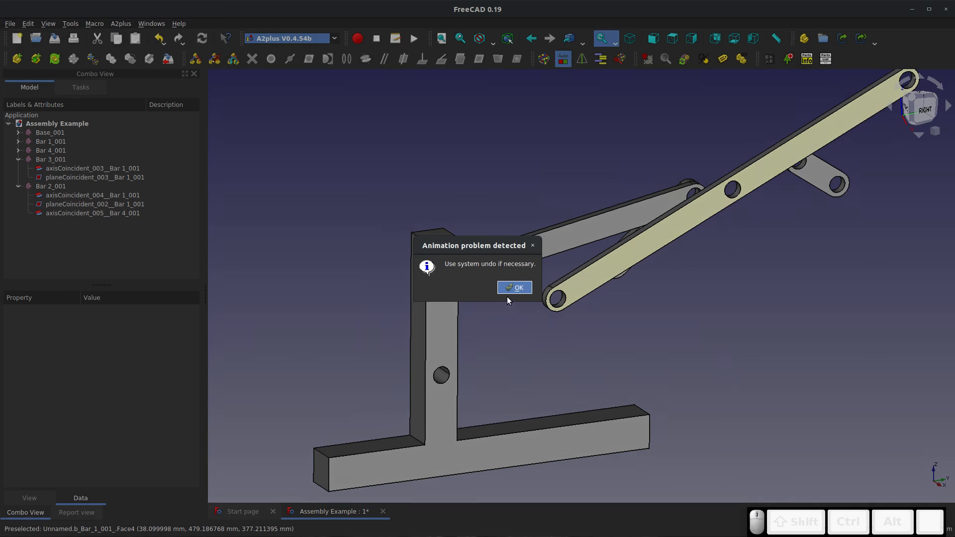
pyautogui.click(513, 290)
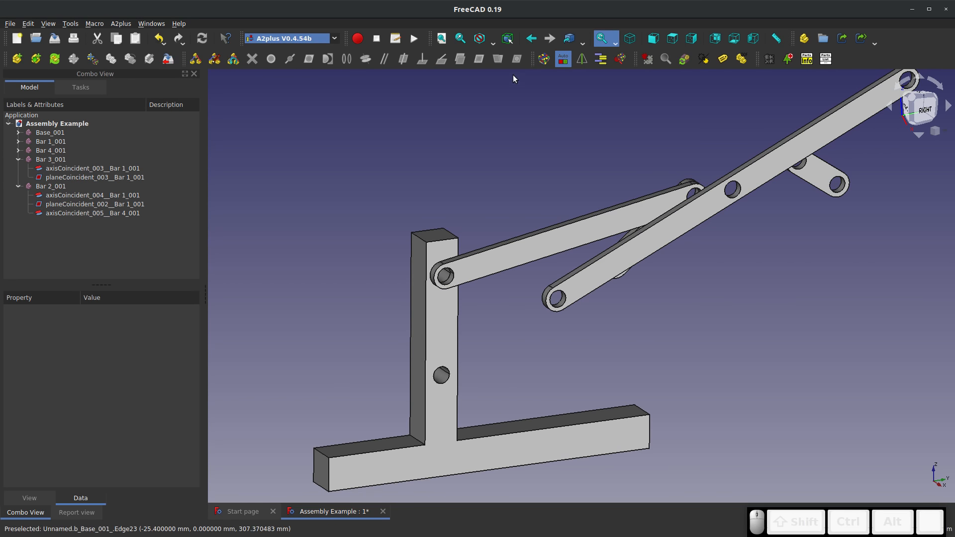
# Try to solve the assembly's constraints and look at how the bars are positioned
pyautogui.click(543, 59)
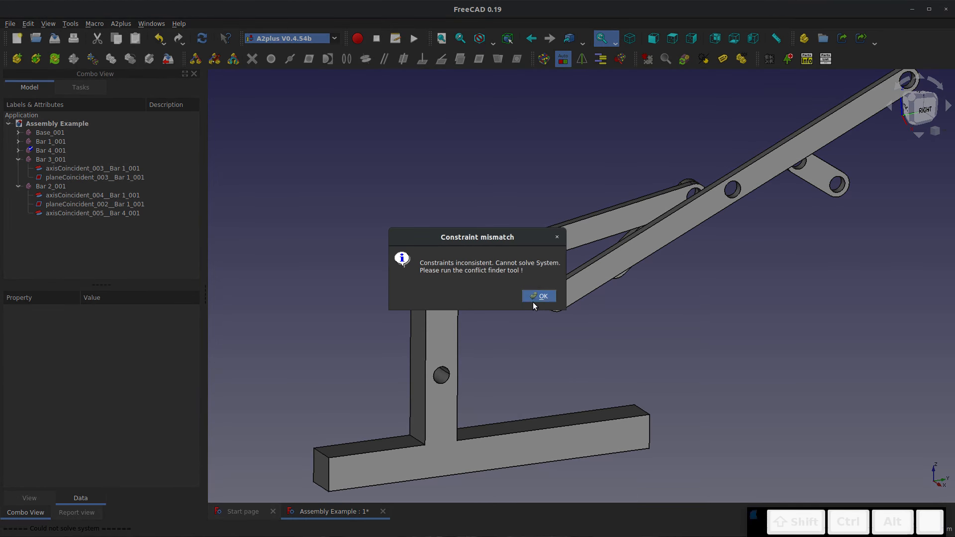
pyautogui.click(538, 297)
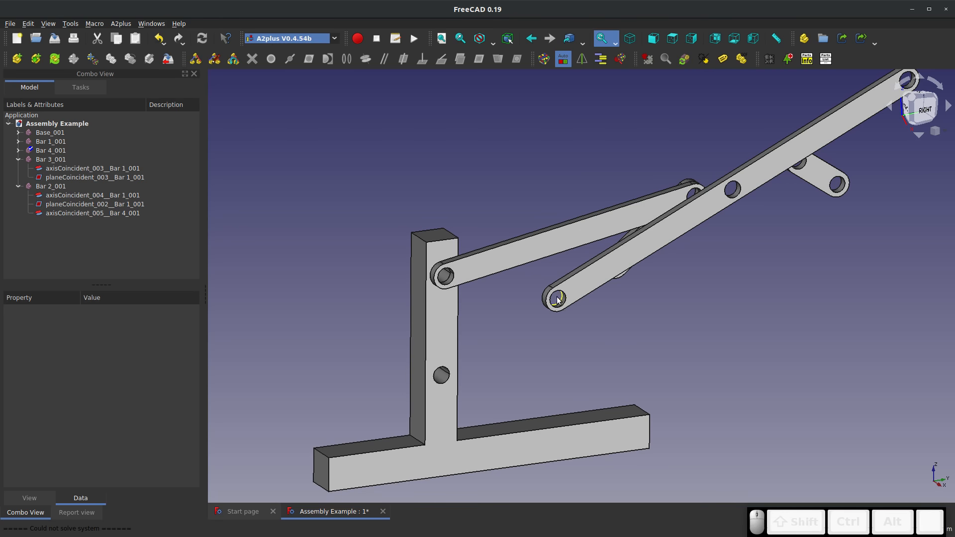
pyautogui.moveTo(557, 301); pyautogui.dragTo(727, 281, button='middle')
pyautogui.rightClick(728, 281)
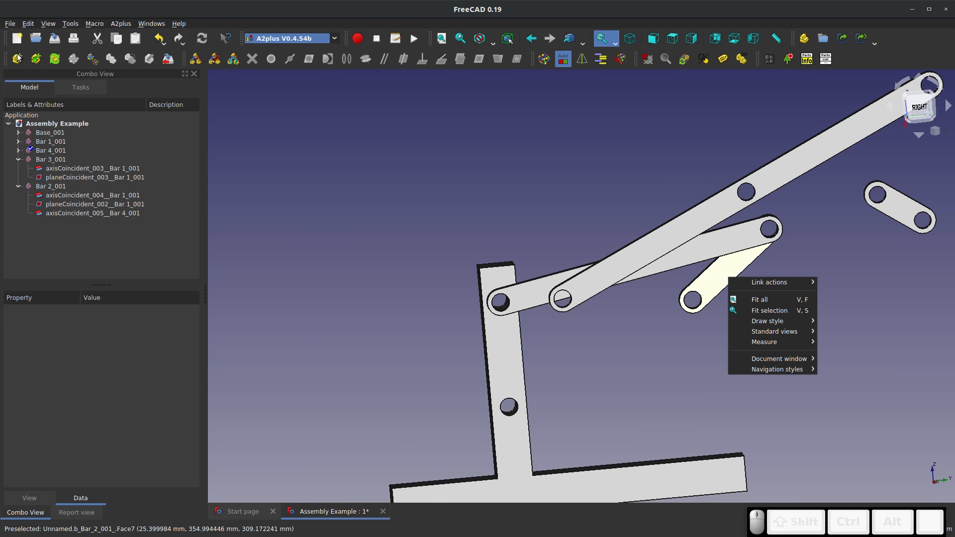
pyautogui.click(17, 54)
# Open Bar 2's source part again from the assembly and edit its pad sketch
pyautogui.click(723, 296)
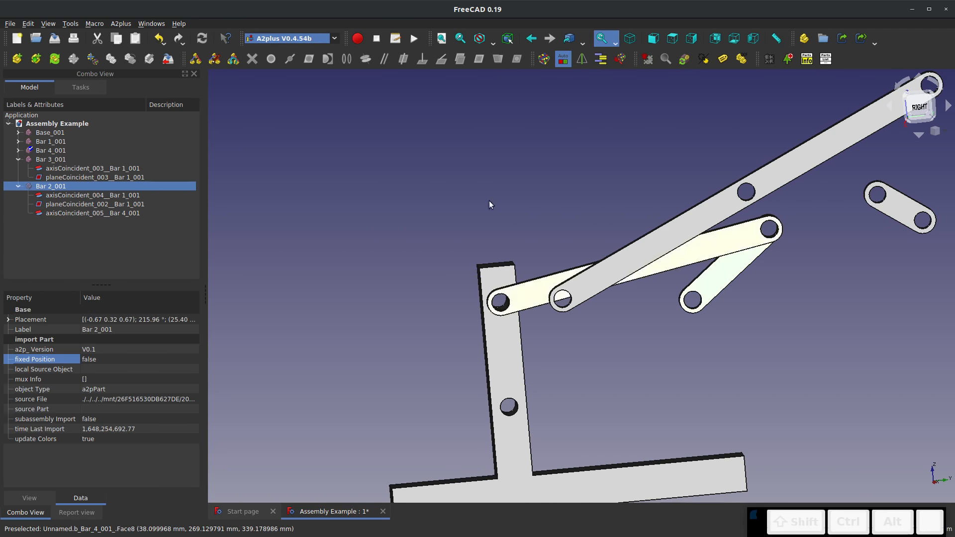
pyautogui.click(149, 59)
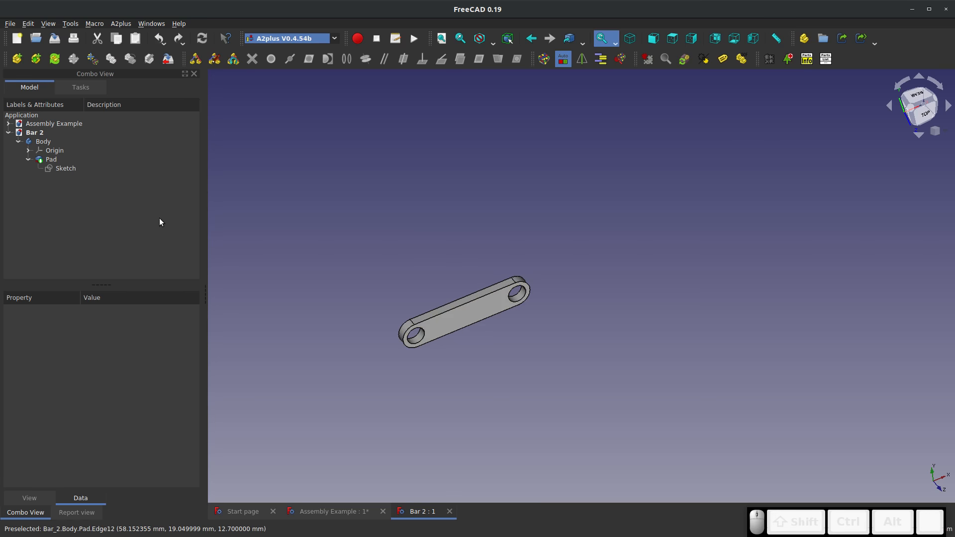
pyautogui.rightClick(65, 169)
pyautogui.click(90, 171)
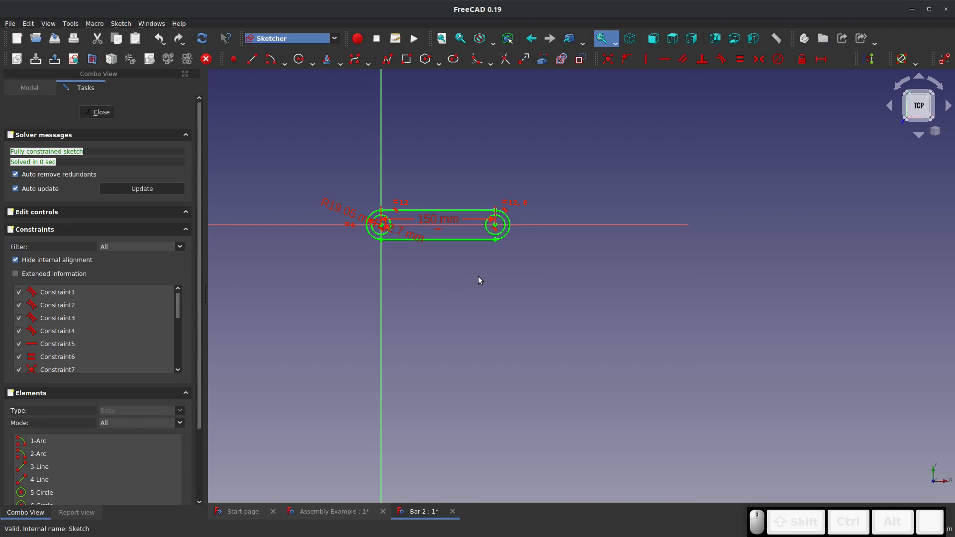
# Set the distance between Bar 2's hole centres to 200 mm and close the part, saving the change
pyautogui.doubleClick(419, 217)
pyautogui.write('200')
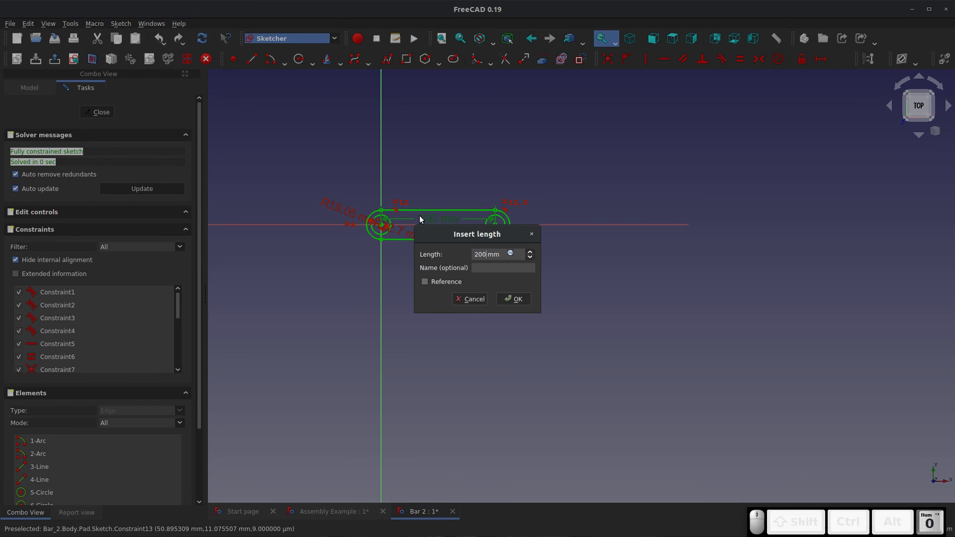
pyautogui.press('Return')
pyautogui.click(99, 112)
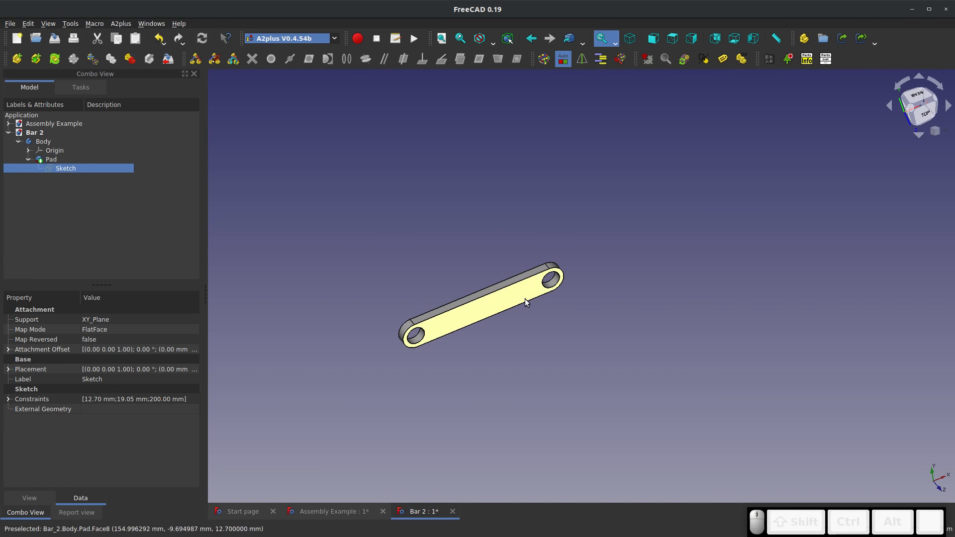
pyautogui.click(452, 511)
pyautogui.click(577, 292)
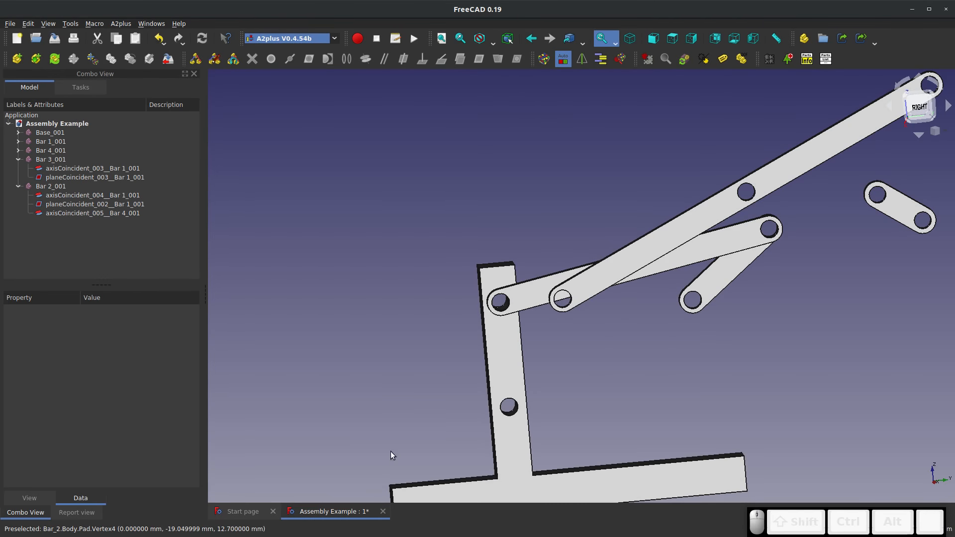
# Try solving the assembly's constraints once more, then undo the last two assembly changes
pyautogui.click(544, 58)
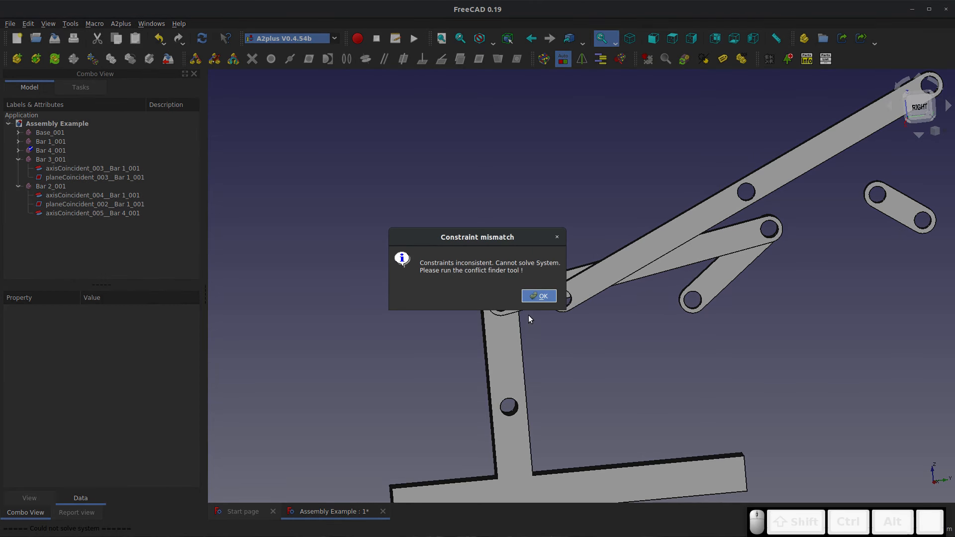
pyautogui.click(536, 295)
pyautogui.moveTo(533, 297); pyautogui.dragTo(571, 306, button='middle')
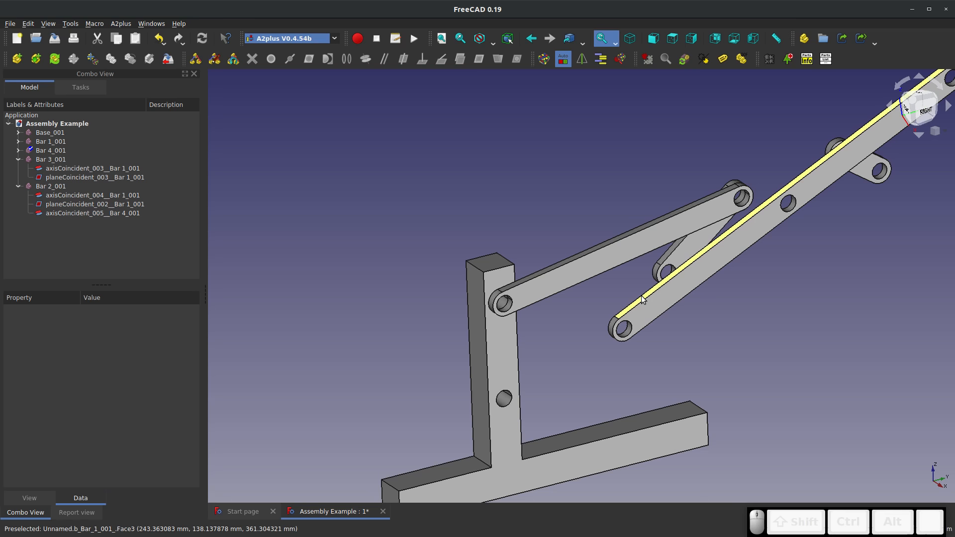
pyautogui.hotkey('ctrl', 'z')
pyautogui.hotkey('ctrl', 'z')
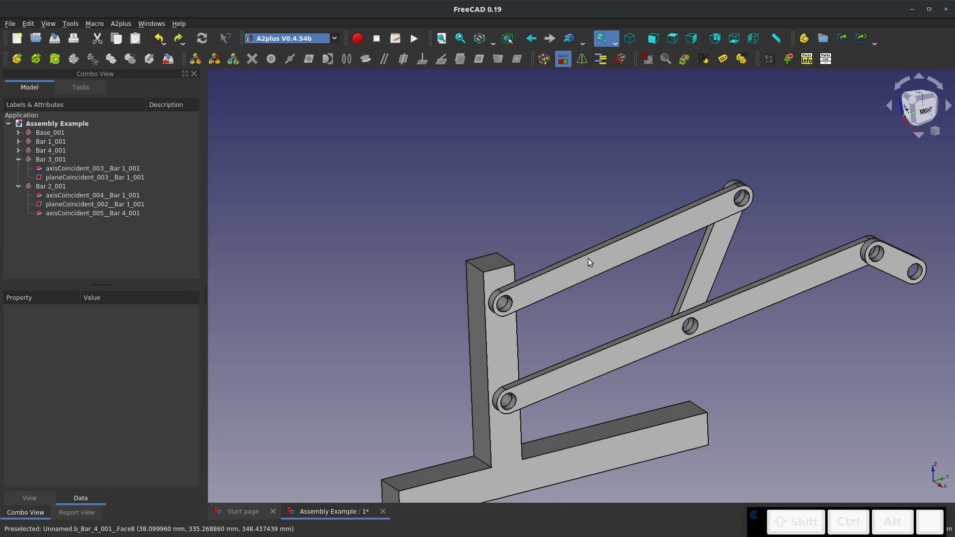
# Swing Bar 1 under its constraints to a new position and open its source part from the assembly for editing
pyautogui.click(762, 303)
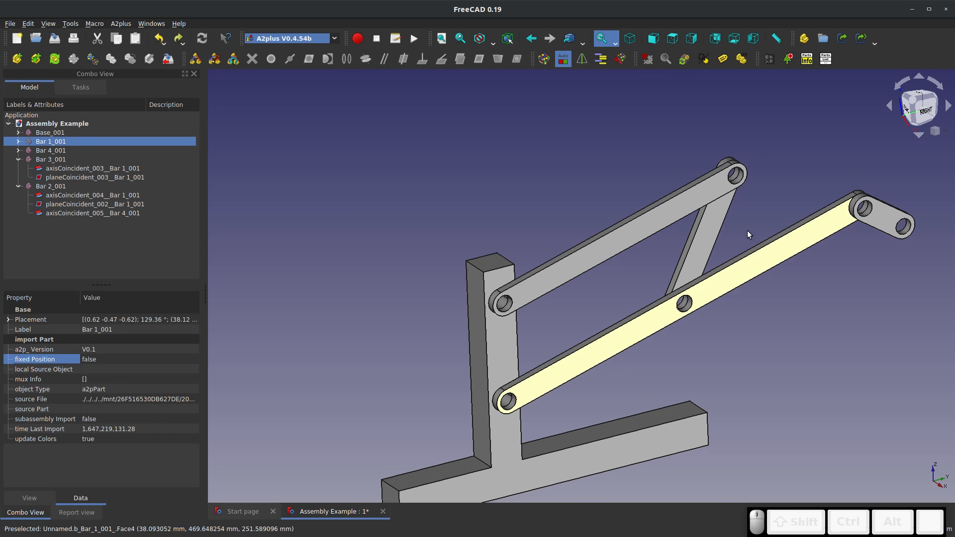
pyautogui.click(866, 414)
pyautogui.click(661, 347)
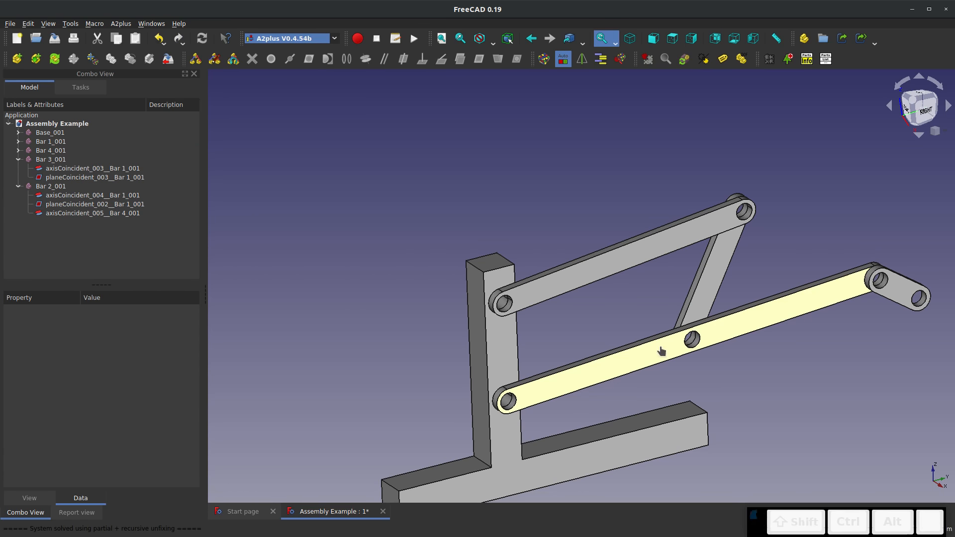
pyautogui.click(149, 59)
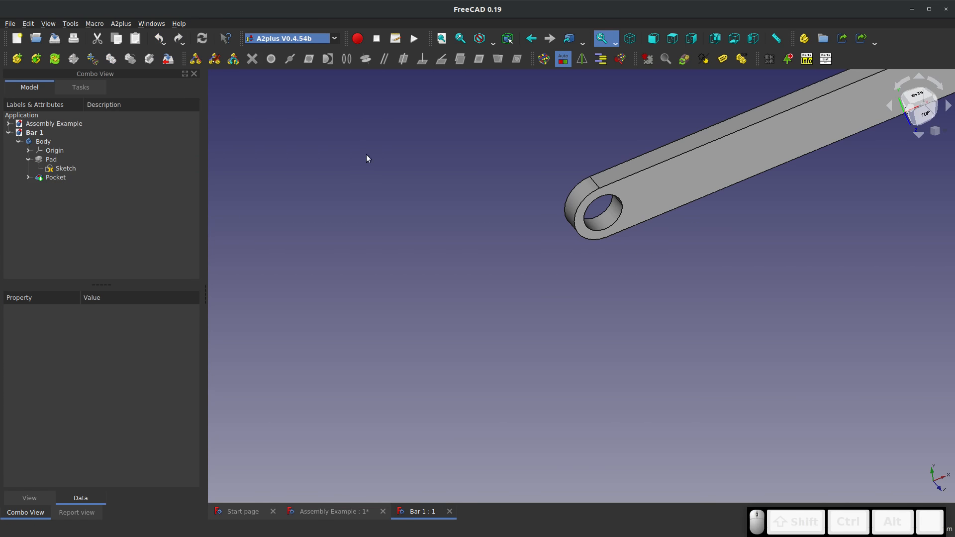
# In Part Design, sketch a small rectangle on Bar 1's broad face between the middle hole and one end hole
pyautogui.click(649, 184)
pyautogui.scroll(-8, 430, 128)
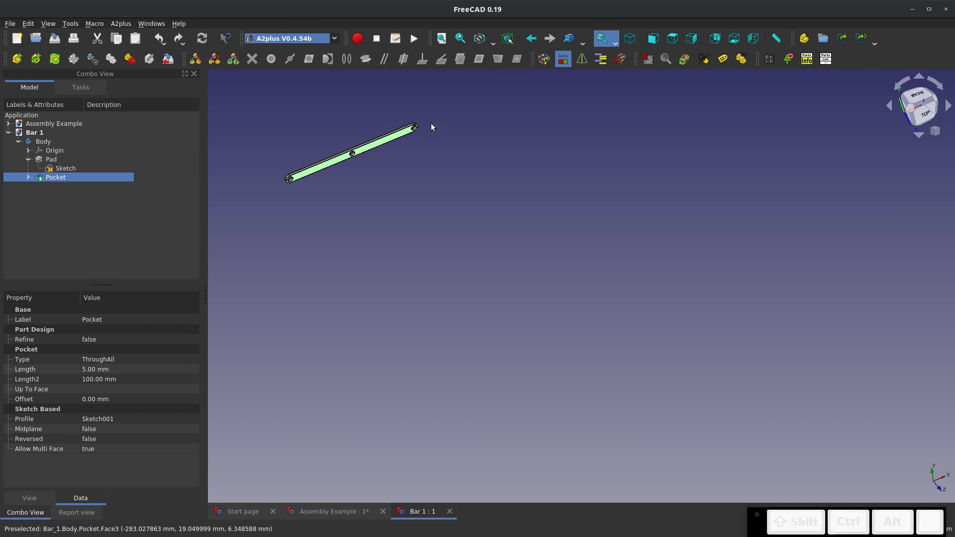
pyautogui.scroll(6, 309, 102)
pyautogui.click(278, 38)
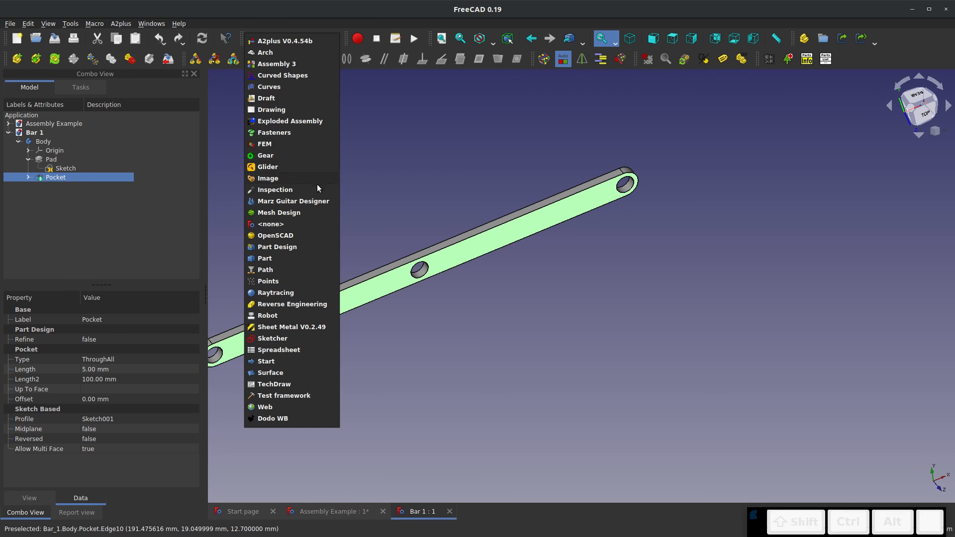
pyautogui.click(277, 246)
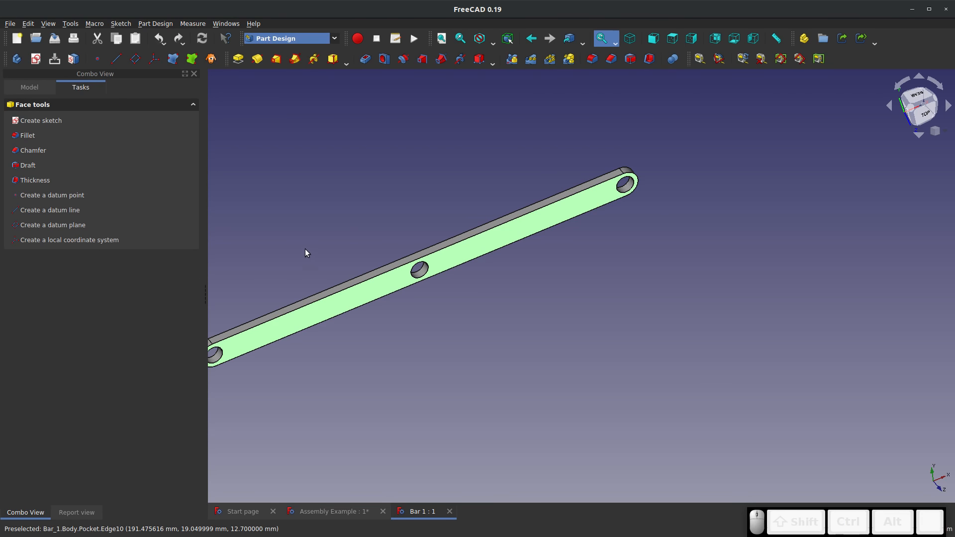
pyautogui.click(36, 59)
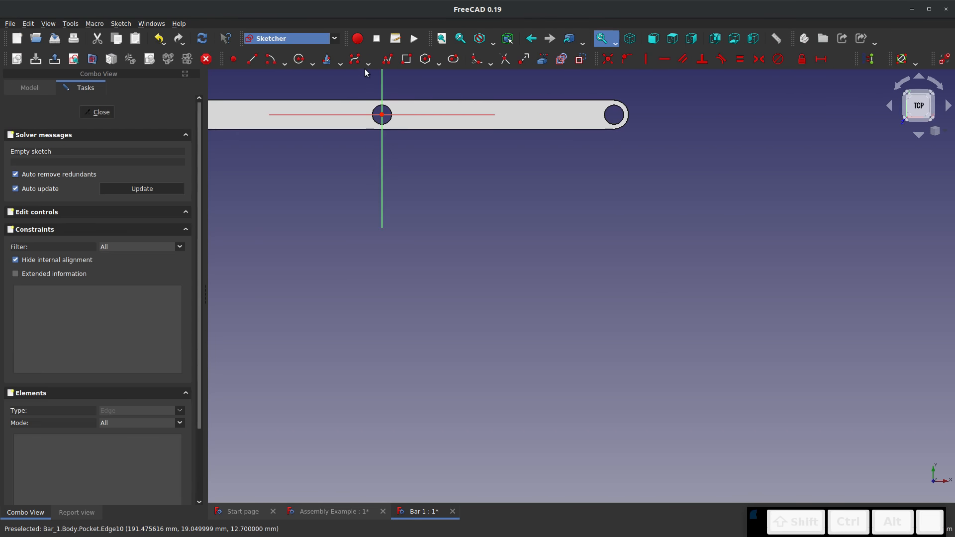
pyautogui.click(407, 59)
pyautogui.click(561, 121)
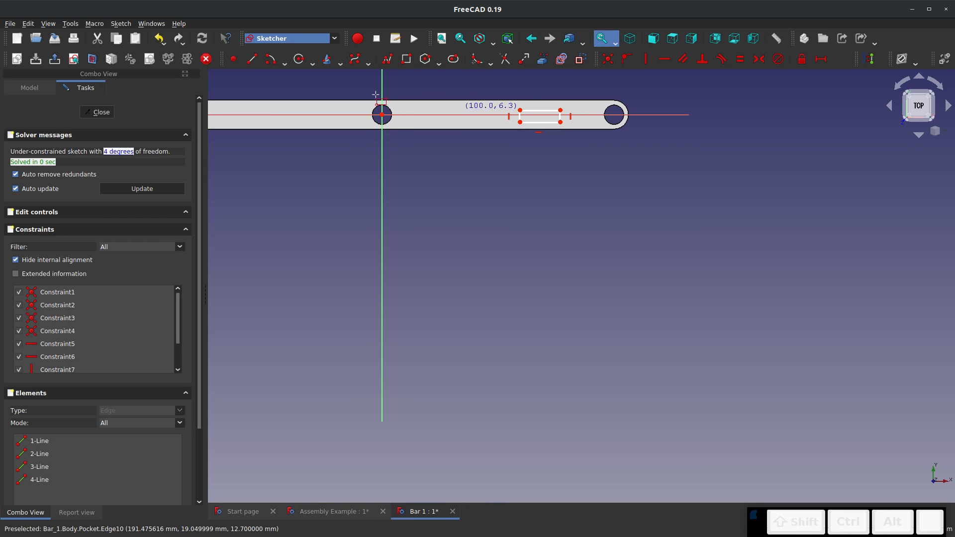
pyautogui.click(97, 112)
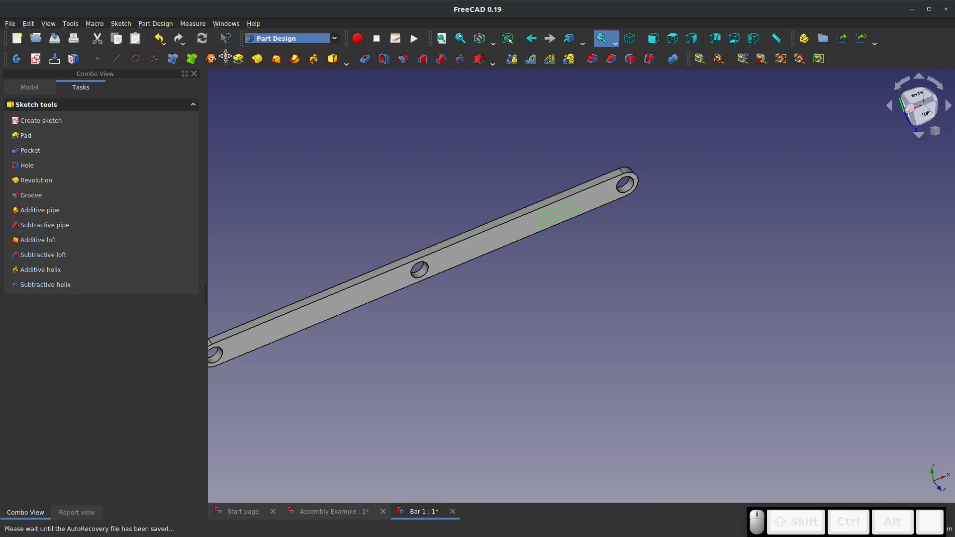
# Cut the rectangle as a 5 mm deep pocket and close the Bar 1 part, saving the change
pyautogui.click(365, 59)
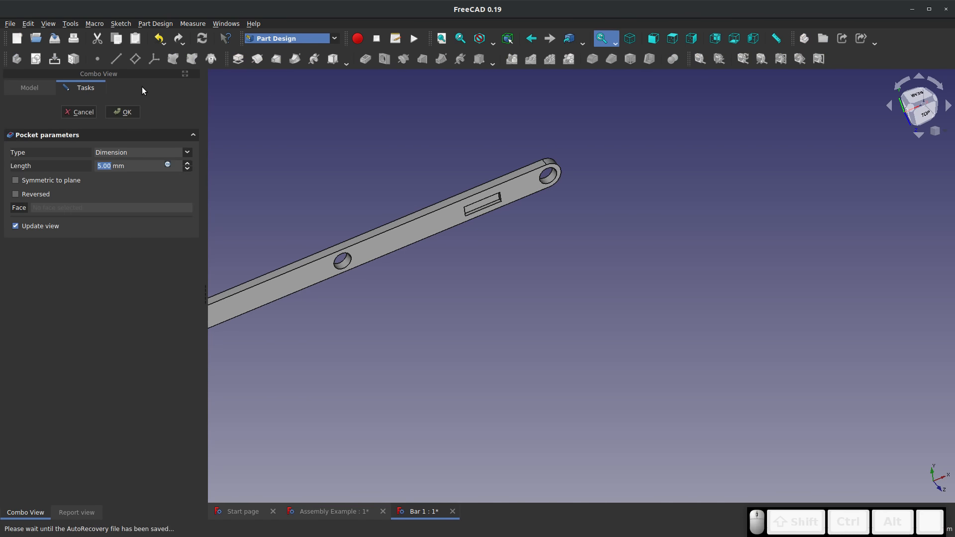
pyautogui.click(123, 112)
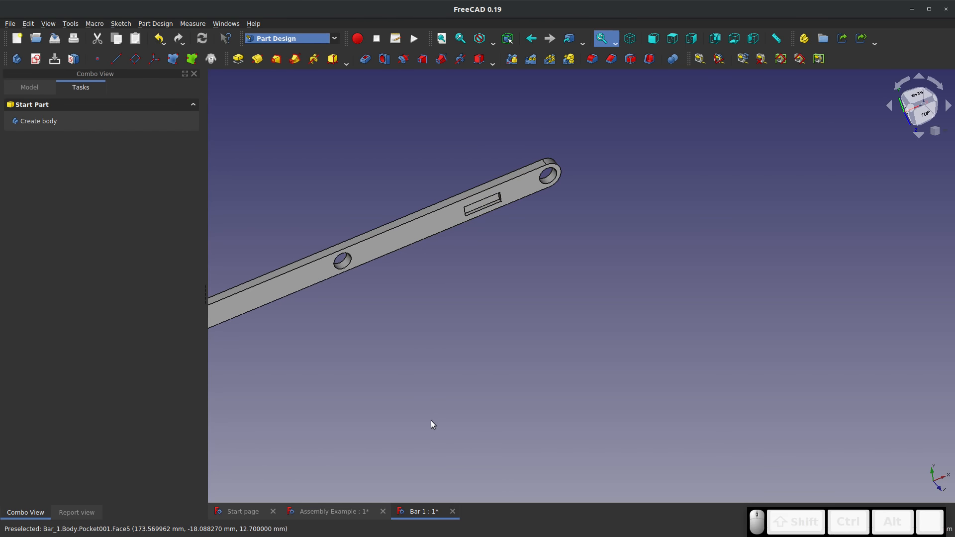
pyautogui.moveTo(367, 265); pyautogui.dragTo(532, 273, button='middle')
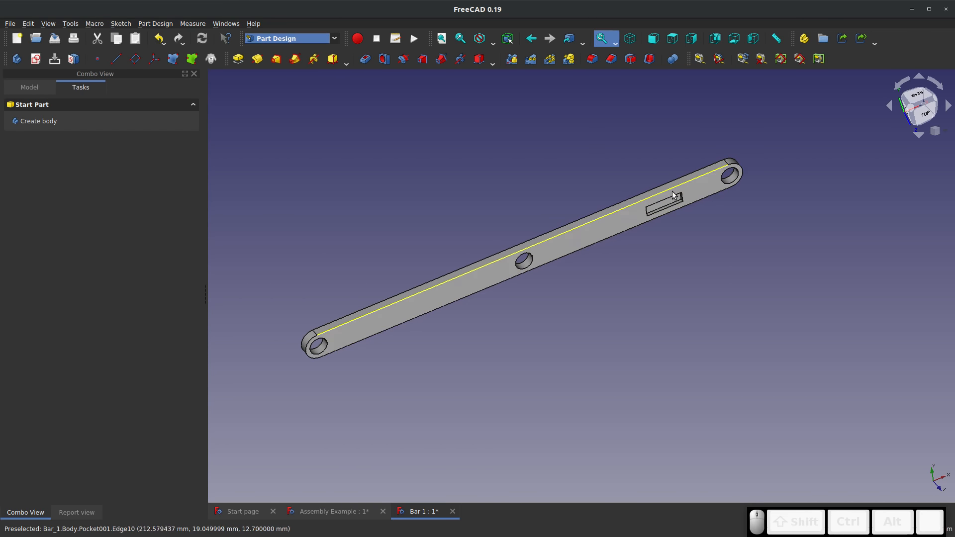
pyautogui.click(452, 511)
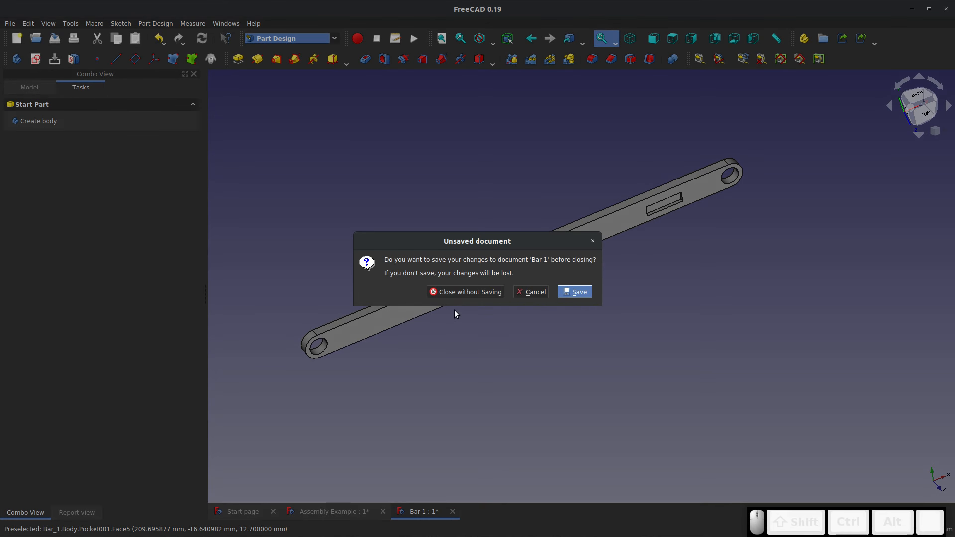
pyautogui.click(583, 294)
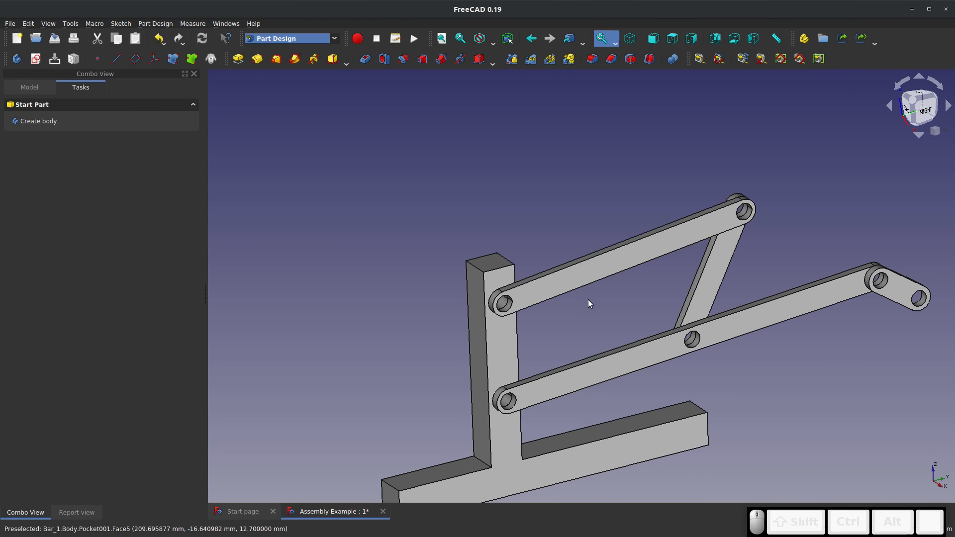
# Return to the A2plus workbench and update the assembly's imported parts to bring in Bar 1's rectangular recess
pyautogui.click(273, 40)
pyautogui.click(278, 10)
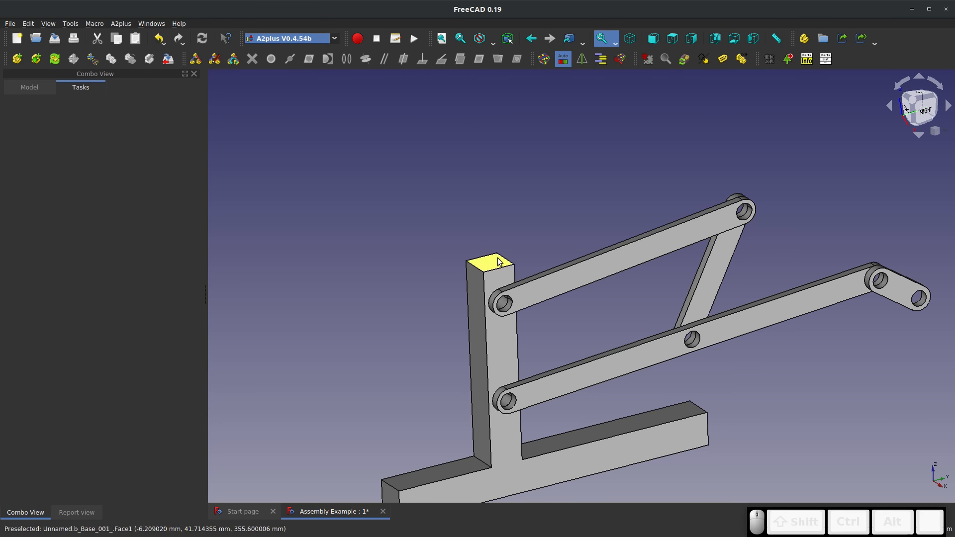
pyautogui.moveTo(594, 278); pyautogui.dragTo(721, 350)
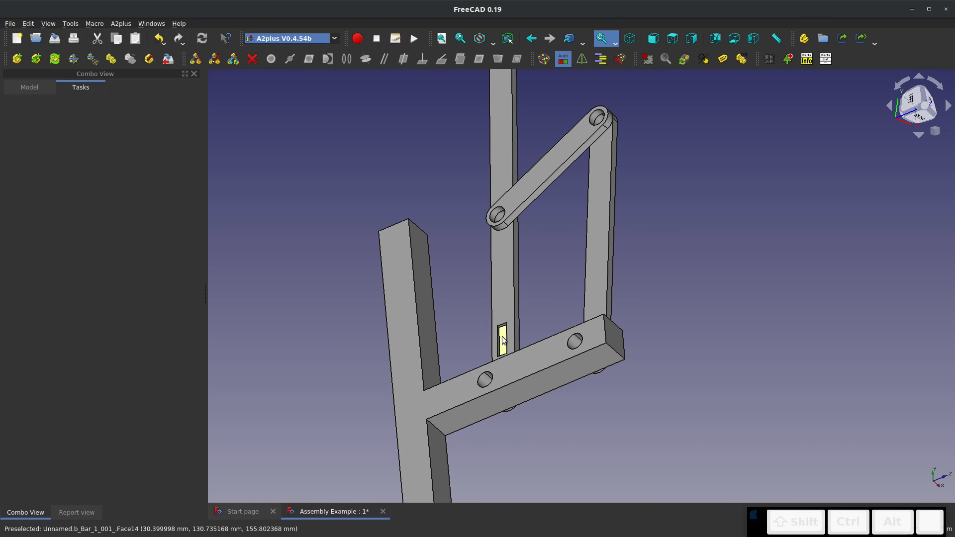
pyautogui.moveTo(502, 340); pyautogui.dragTo(490, 191)
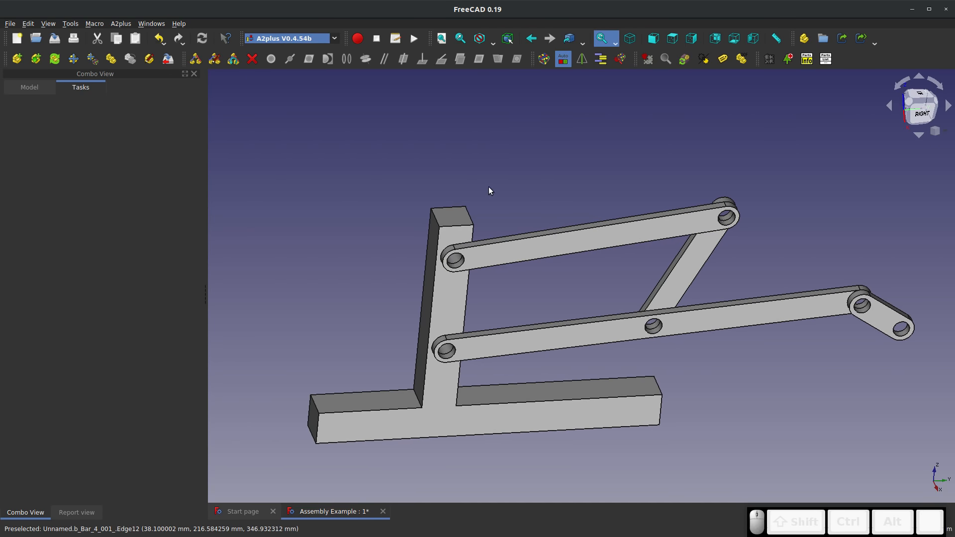
# Test the linkage's motion by moving Bar 1 under its constraints, raising and lowering the arm
pyautogui.click(92, 59)
pyautogui.click(758, 304)
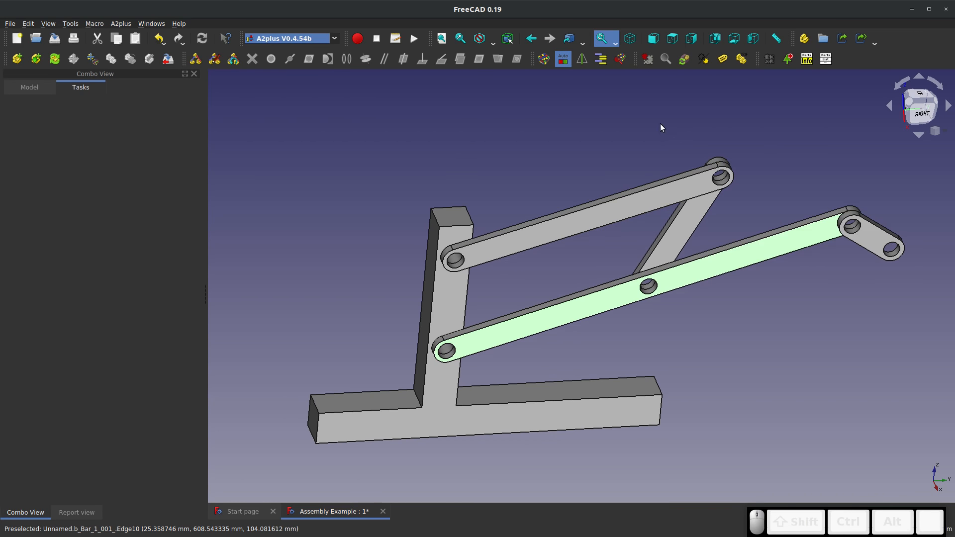
pyautogui.click(841, 315)
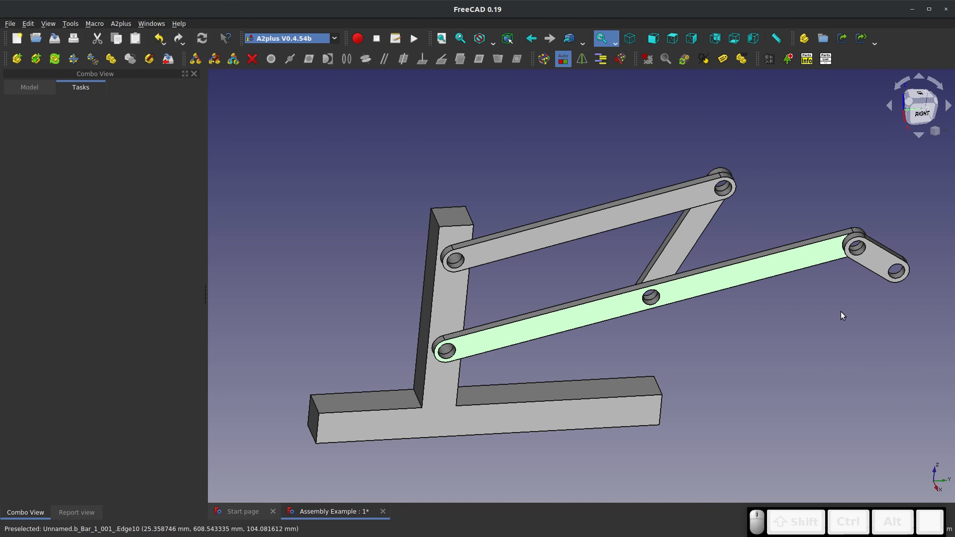
pyautogui.click(842, 315)
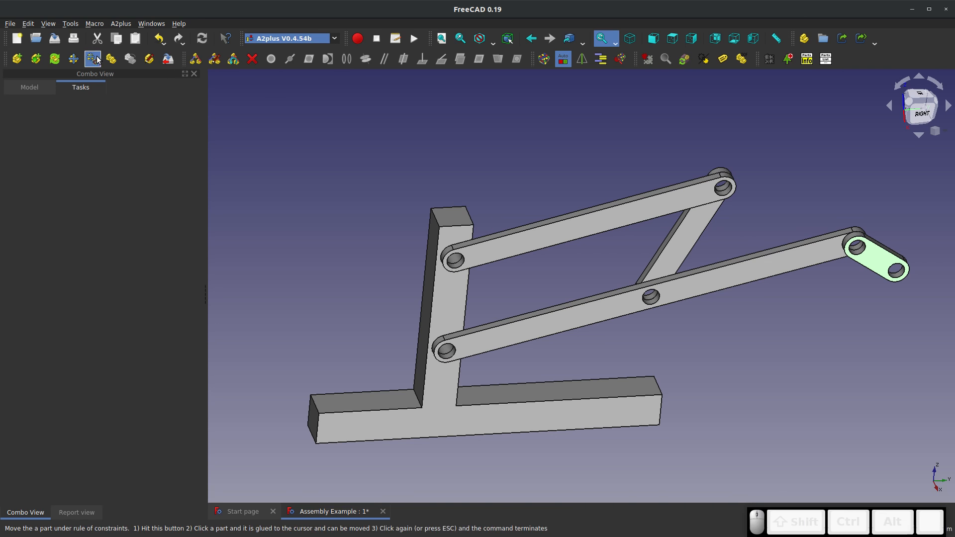
pyautogui.moveTo(747, 276); pyautogui.dragTo(763, 378)
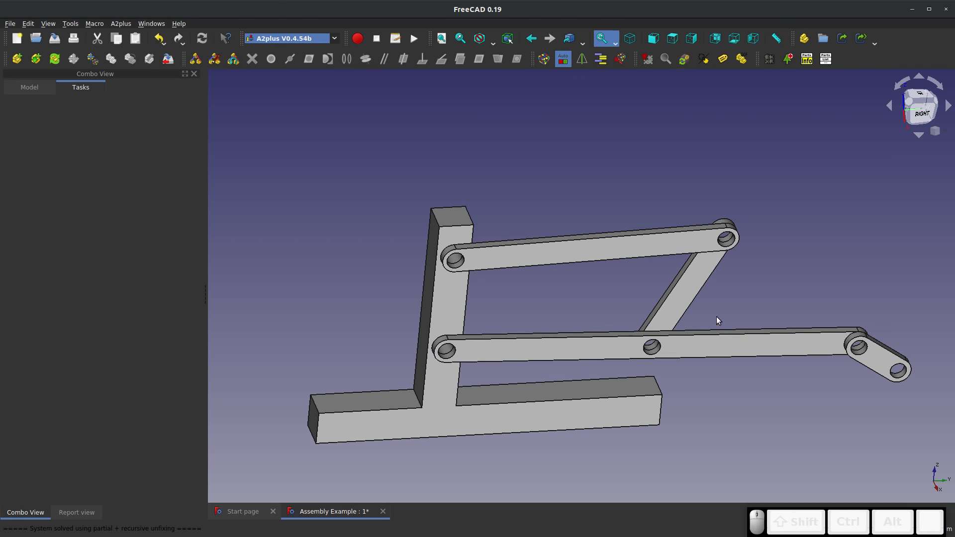
pyautogui.click(690, 293)
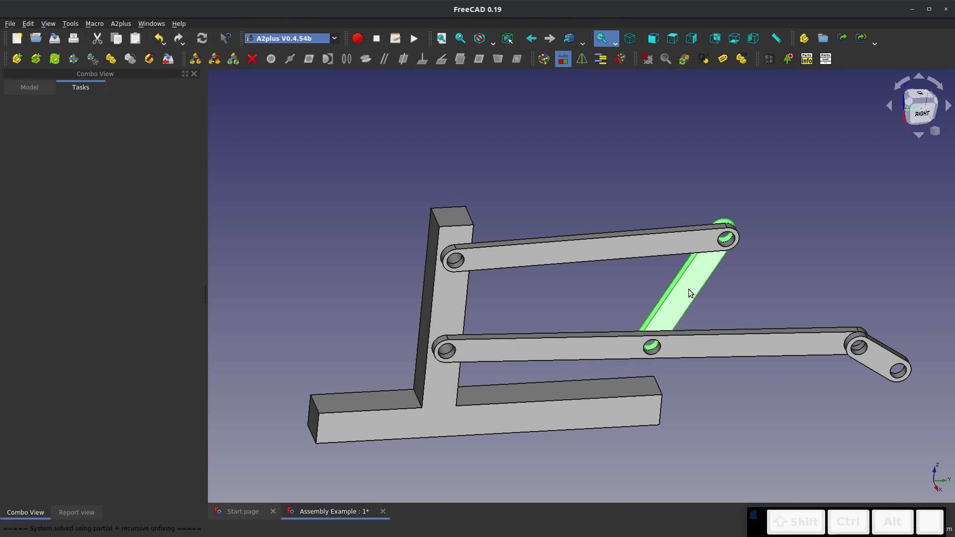
# Open Bar 1's source part from the assembly again to edit it
pyautogui.moveTo(492, 341); pyautogui.dragTo(780, 380, button='middle')
pyautogui.click(323, 157)
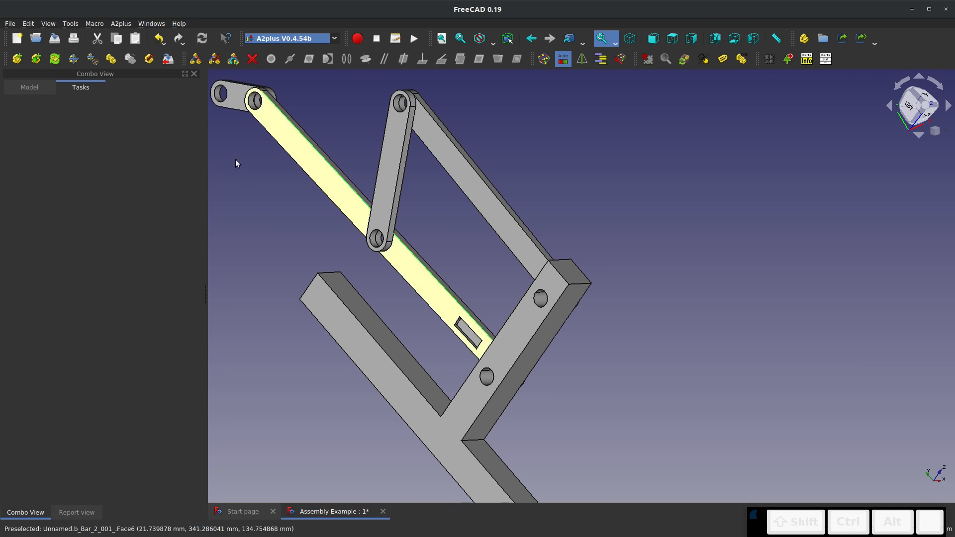
pyautogui.click(149, 64)
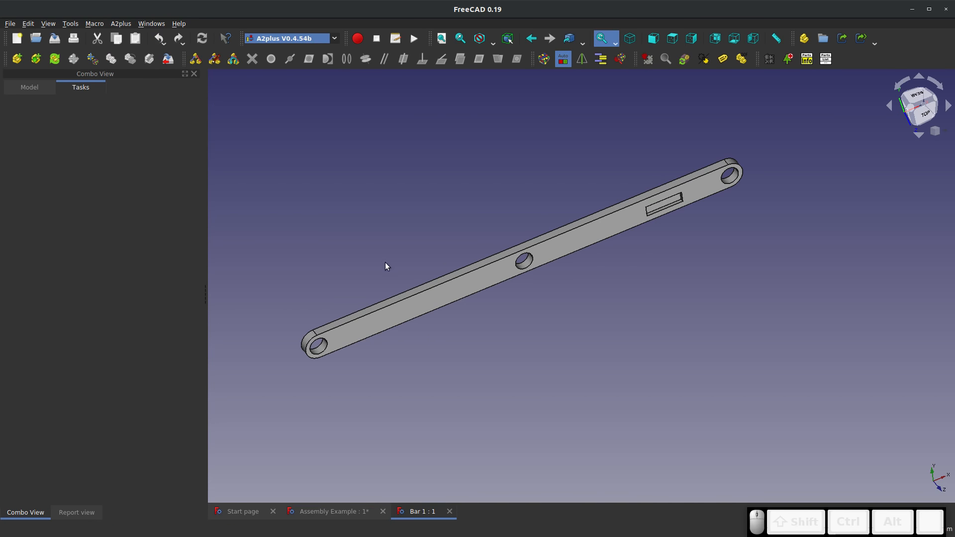
# Change the type of Bar 1's rectangular pocket to Through all
pyautogui.click(29, 87)
pyautogui.rightClick(58, 187)
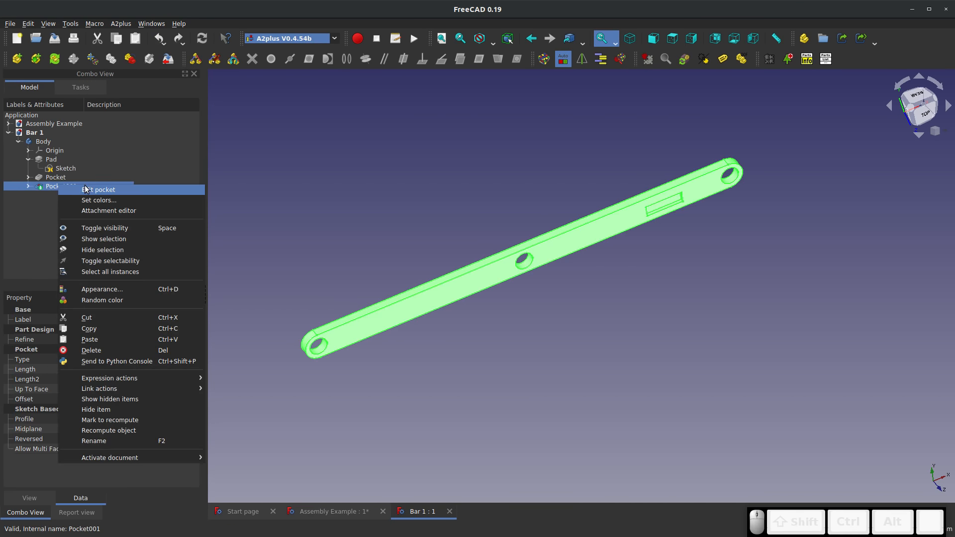
pyautogui.click(72, 190)
pyautogui.click(118, 155)
pyautogui.click(145, 169)
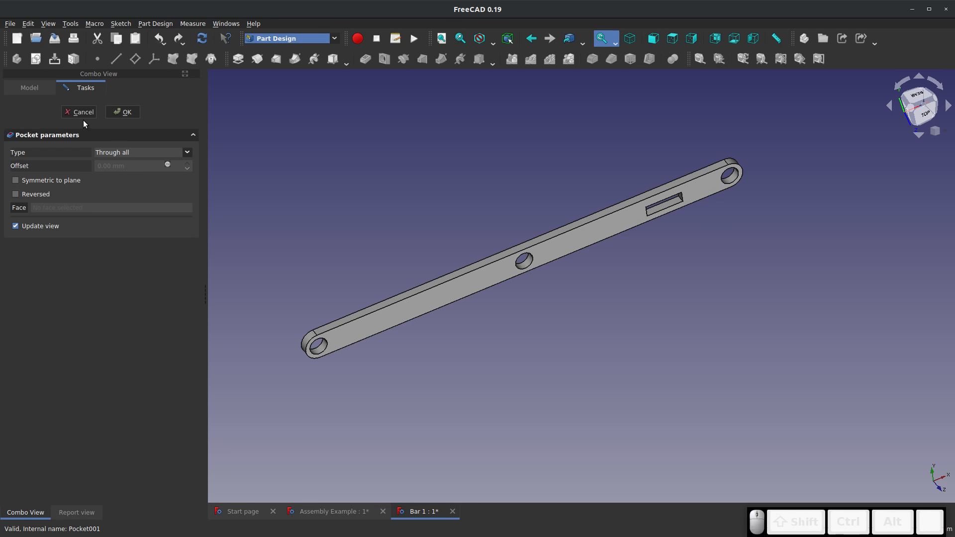
pyautogui.click(123, 114)
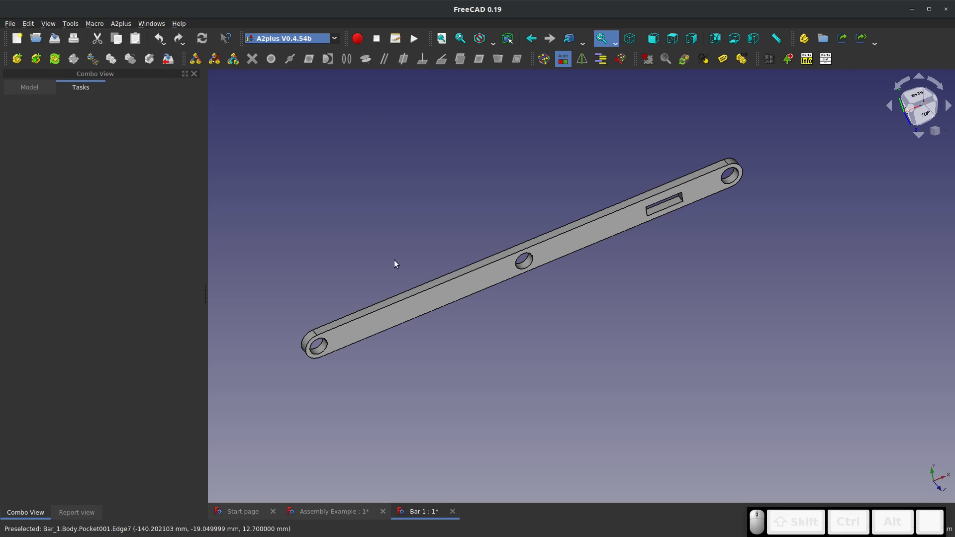
# Save and close the Bar 1 part, and update the imported parts in the assembly
pyautogui.click(55, 38)
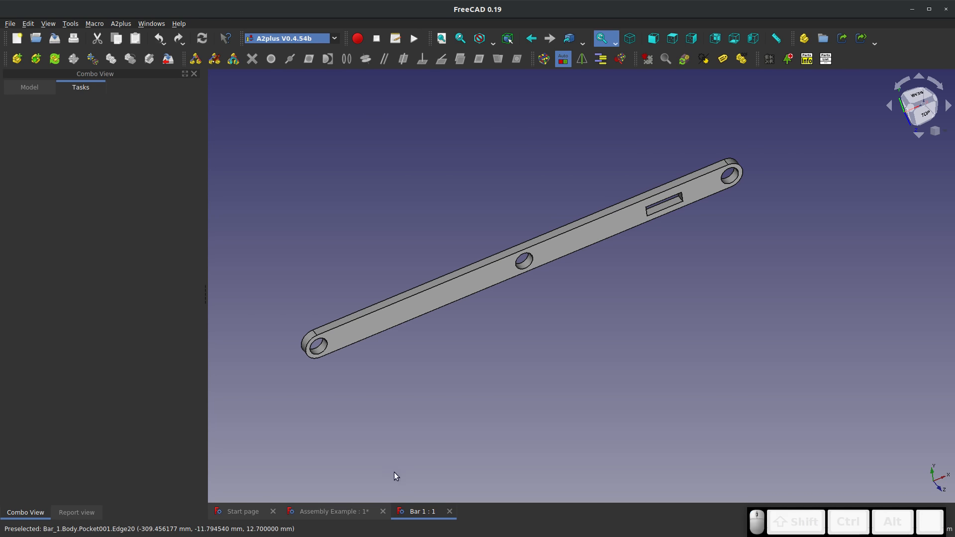
pyautogui.click(449, 513)
pyautogui.moveTo(408, 343); pyautogui.dragTo(167, 219, button='middle')
pyautogui.click(55, 58)
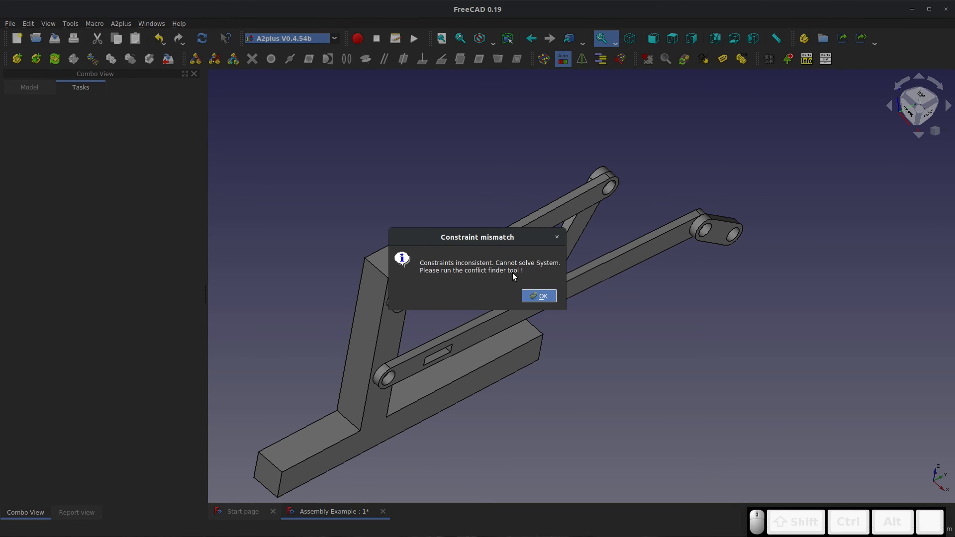
pyautogui.click(538, 297)
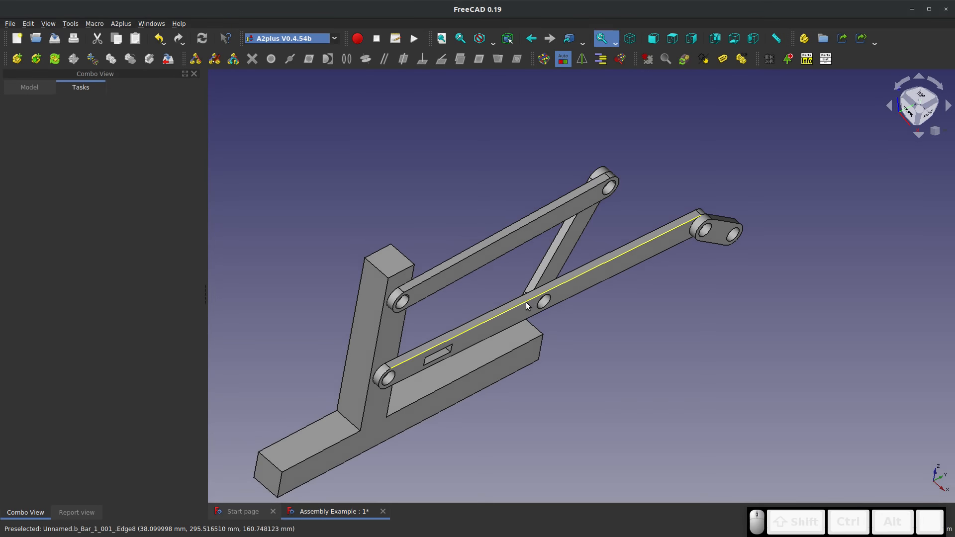
# Examine the updated rectangular slot in Bar 1 and the linkage around it from several angles
pyautogui.moveTo(524, 367); pyautogui.dragTo(434, 356, button='middle')
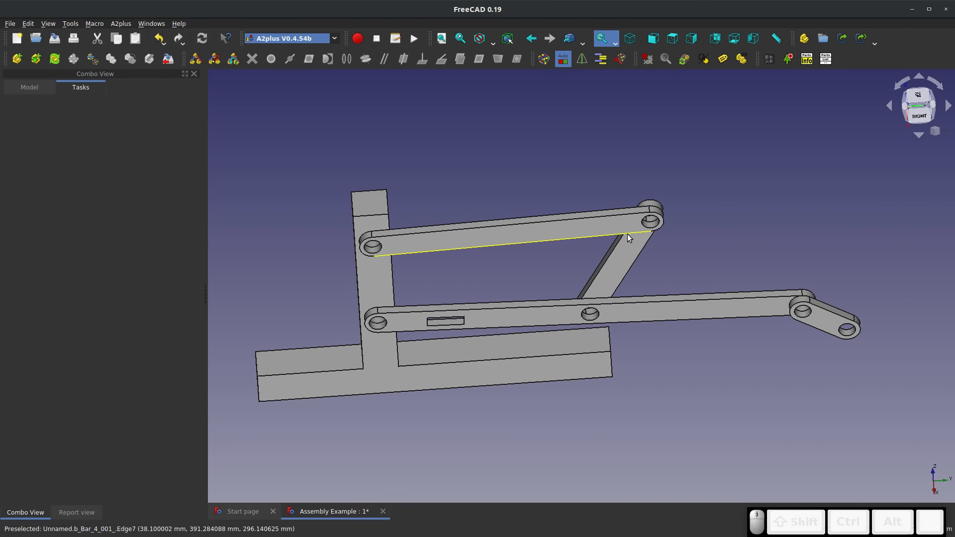
pyautogui.moveTo(629, 237); pyautogui.dragTo(634, 202, button='middle')
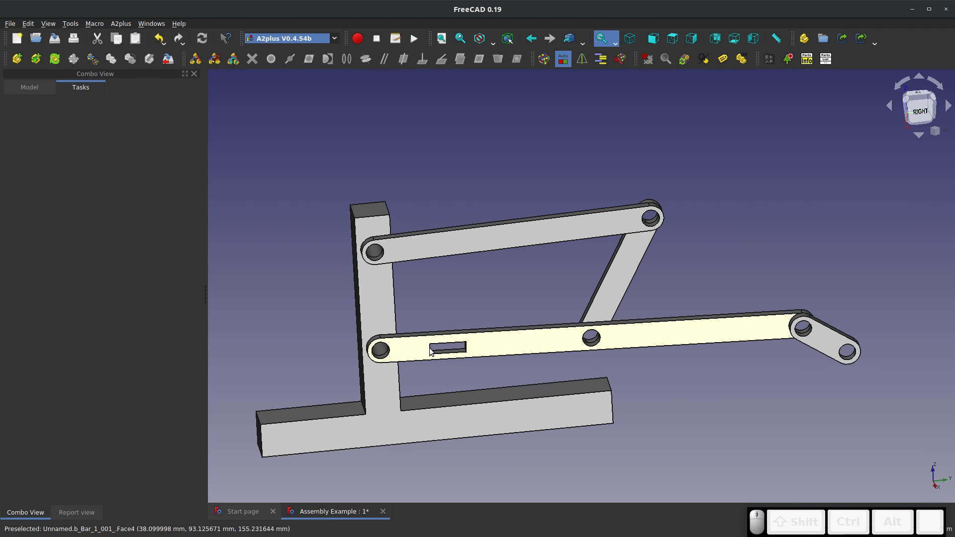
pyautogui.scroll(5, 431, 346)
pyautogui.scroll(-5, 390, 343)
pyautogui.click(477, 333)
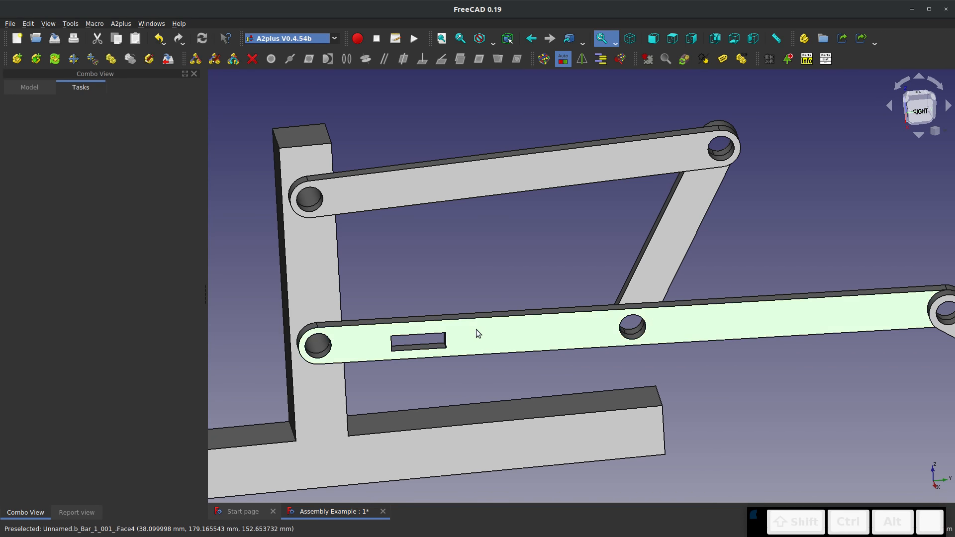
pyautogui.scroll(-5, 476, 333)
pyautogui.scroll(4, 515, 335)
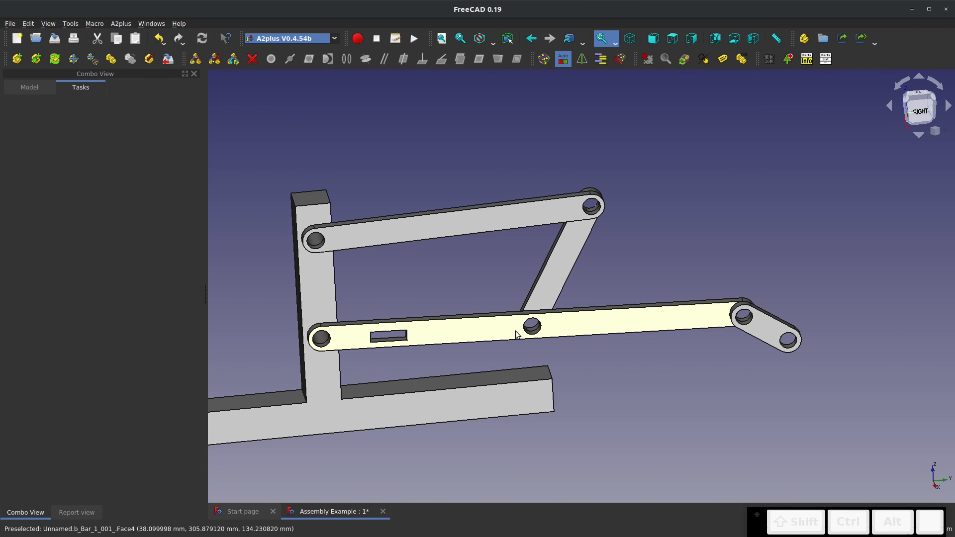
pyautogui.moveTo(426, 334); pyautogui.dragTo(483, 340, button='middle')
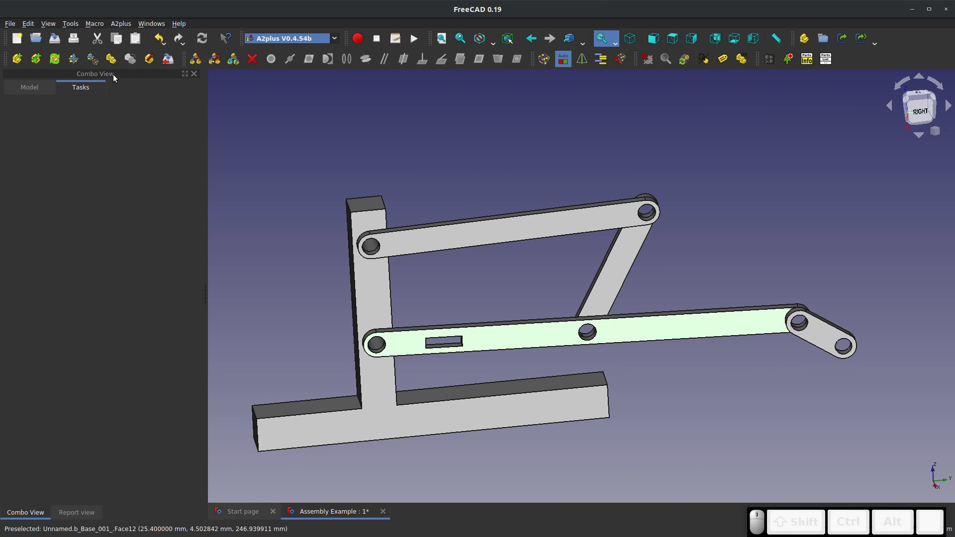
# Try to move Bar 1 under its constraints to test the linkage's motion with the updated slot
pyautogui.click(93, 60)
pyautogui.click(662, 326)
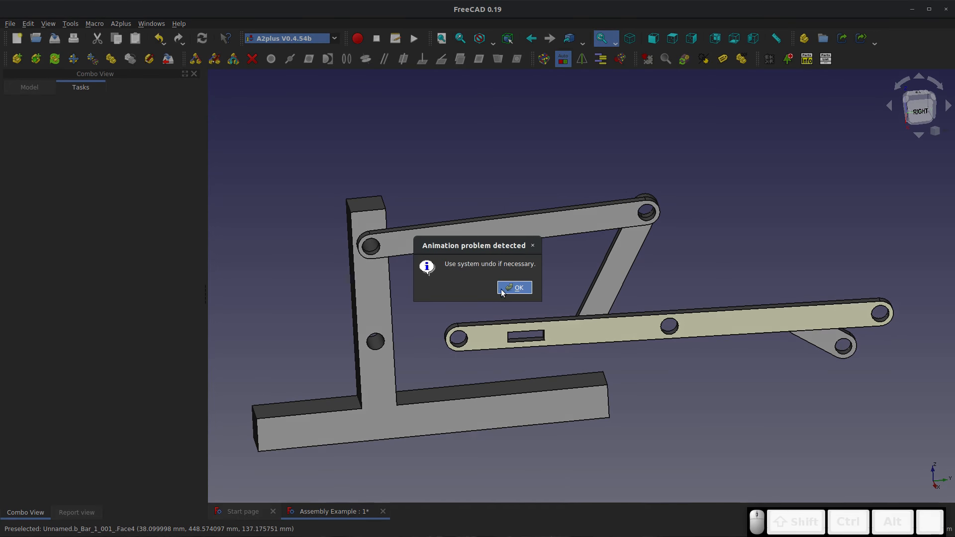
pyautogui.click(515, 288)
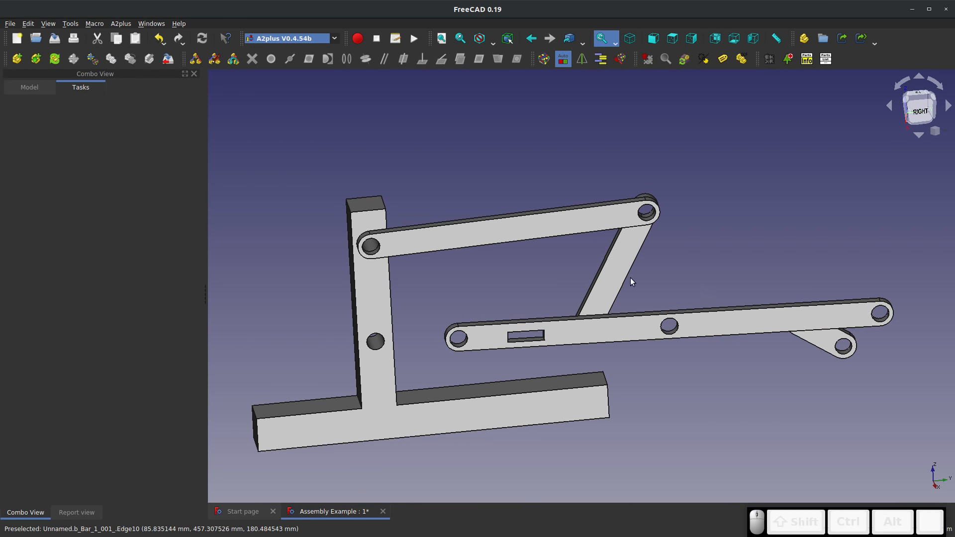
# Open Bar 1's source part for editing from the displaced bar in the assembly
pyautogui.moveTo(517, 291)
pyautogui.mouseDown(button='middle')
pyautogui.moveTo(539, 304)
pyautogui.moveTo(523, 299)
pyautogui.mouseUp(button='middle')
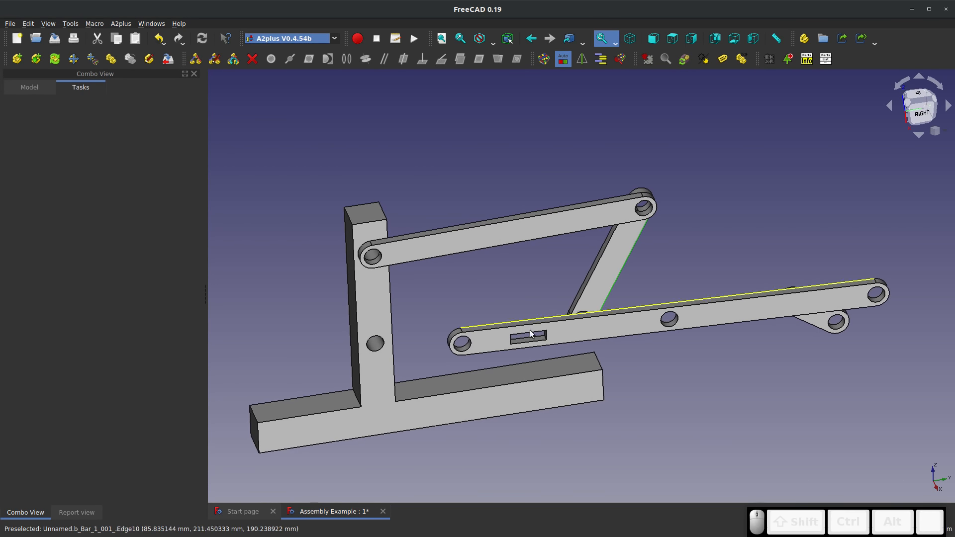
pyautogui.click(607, 328)
pyautogui.click(149, 59)
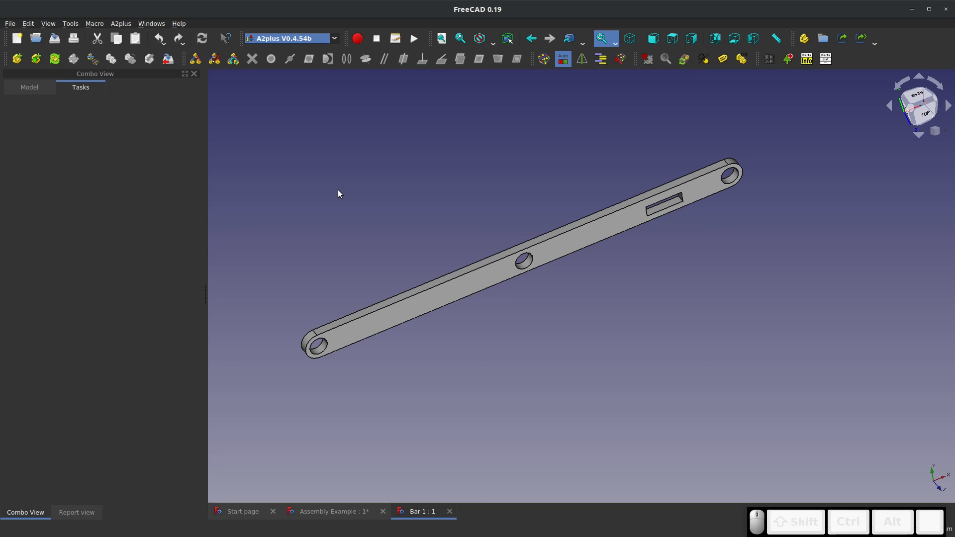
# Delete the rectangular pocket from Bar 1's body and close the part
pyautogui.click(12, 89)
pyautogui.rightClick(59, 191)
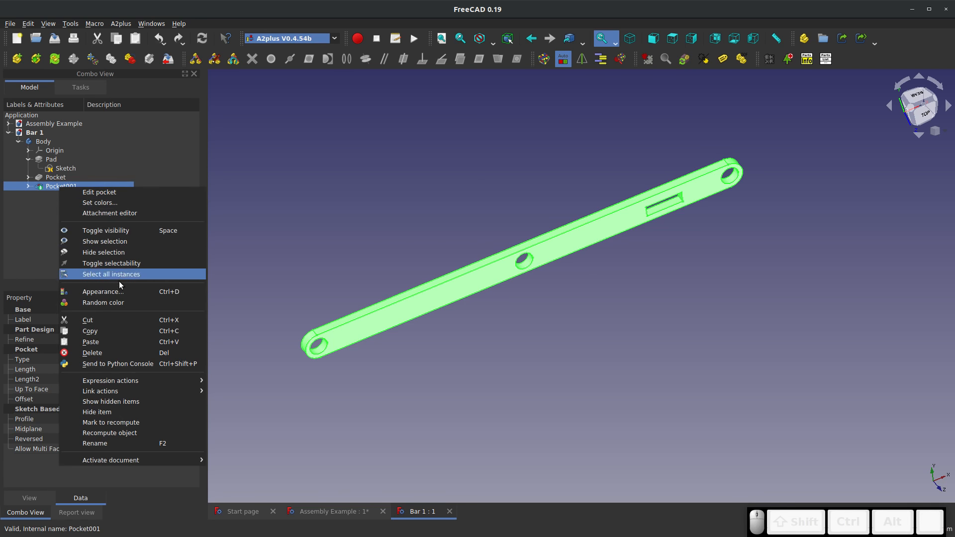
pyautogui.click(110, 351)
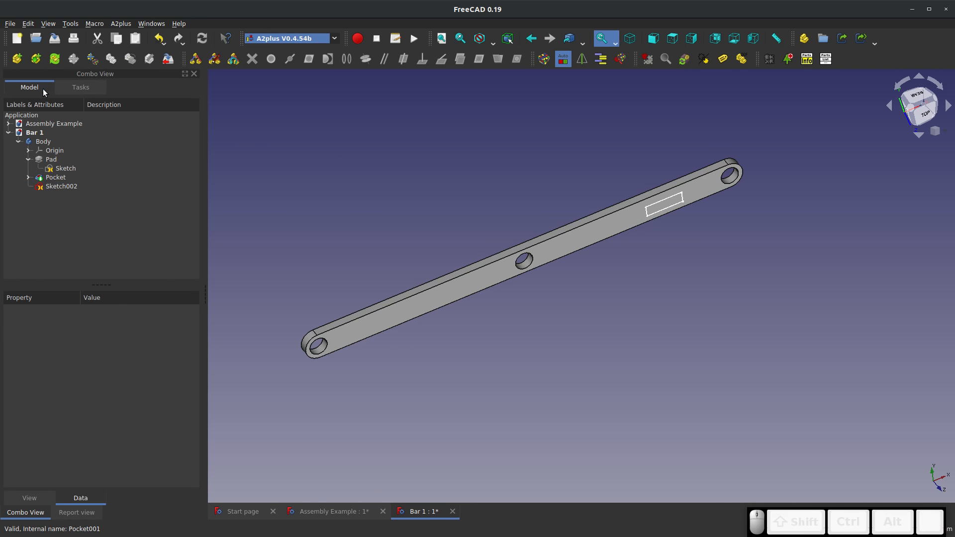
pyautogui.click(452, 511)
pyautogui.click(574, 292)
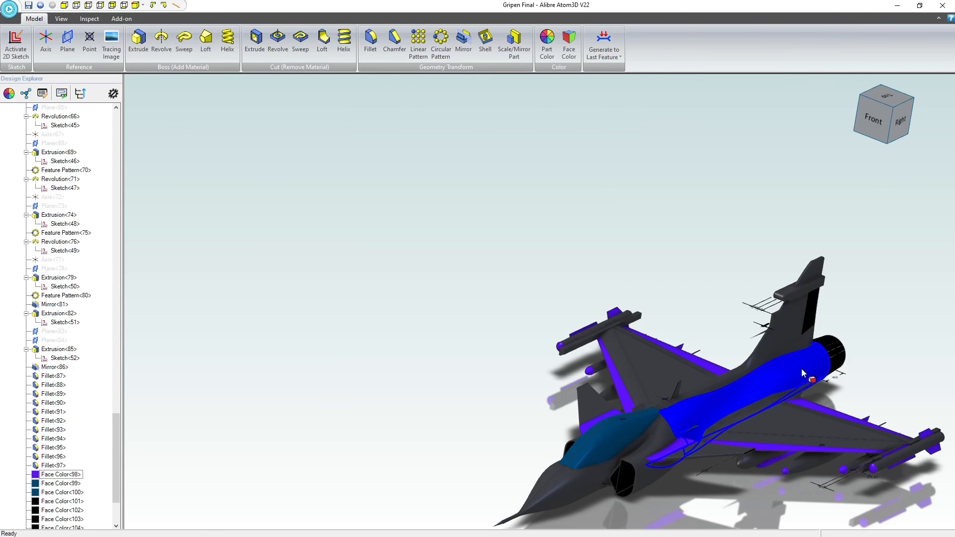
pyautogui.moveTo(801, 368); pyautogui.dragTo(646, 284, button='middle')
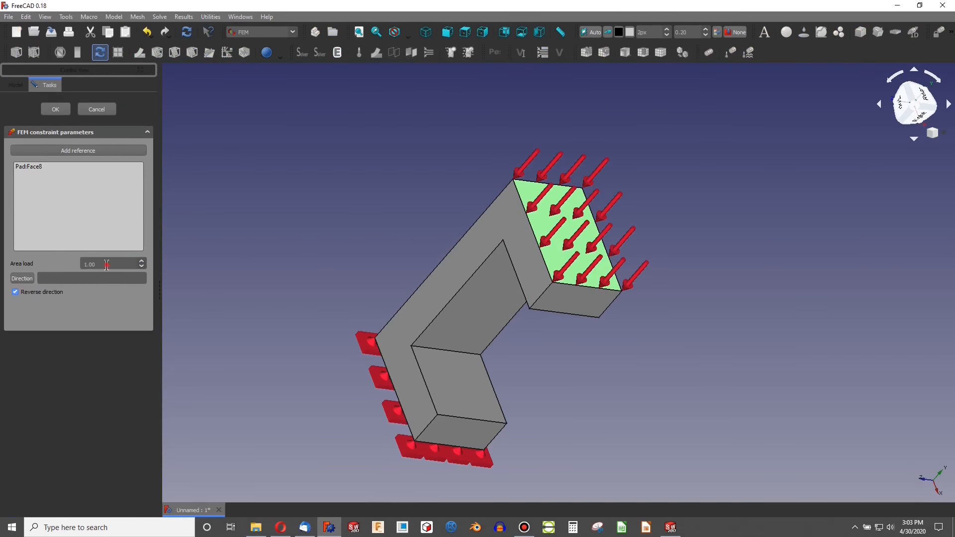
pyautogui.click(120, 174)
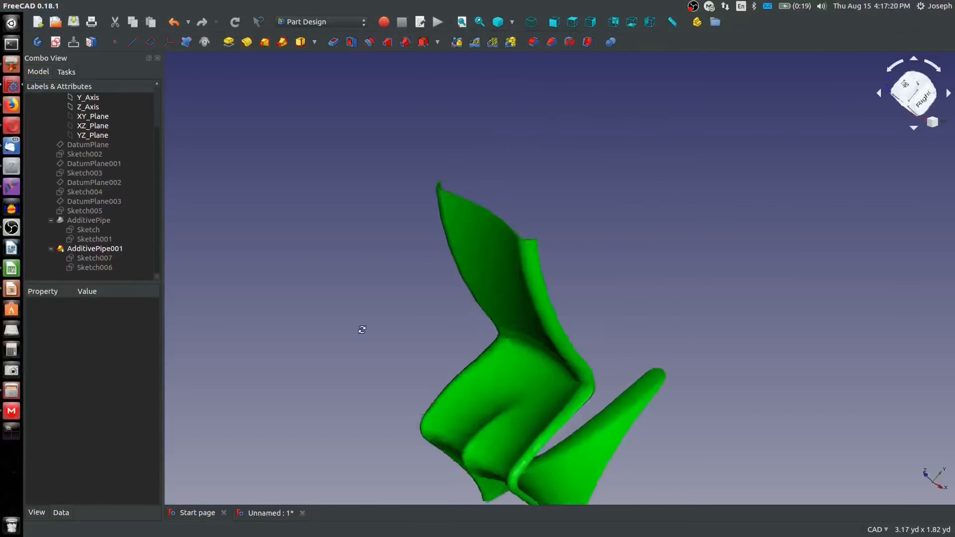
pyautogui.moveTo(362, 329); pyautogui.dragTo(541, 239, button='middle')
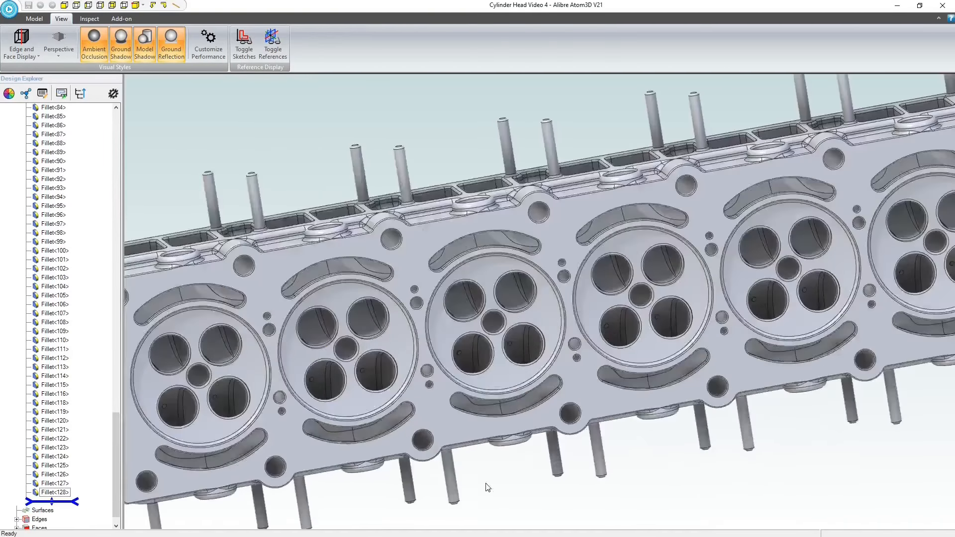
pyautogui.scroll(-2, 509, 341)
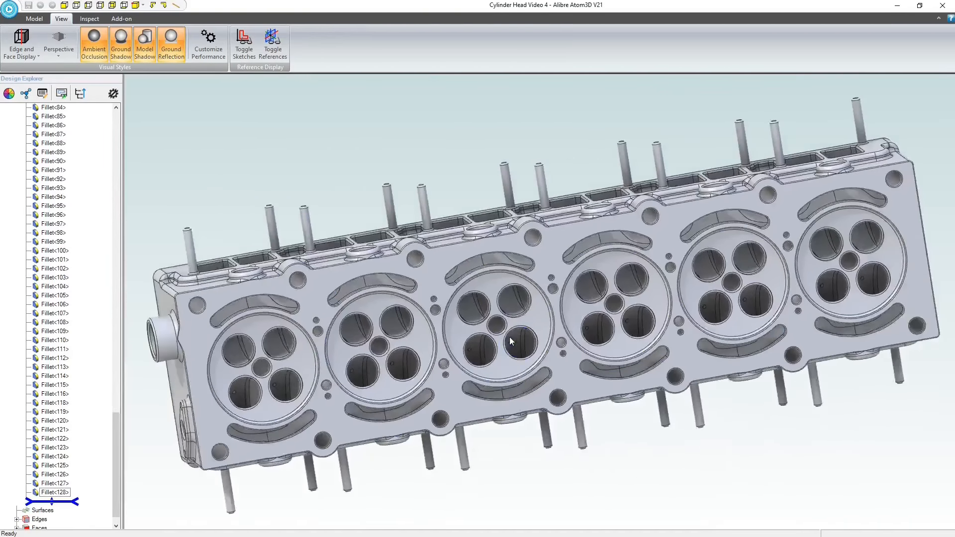
pyautogui.click(509, 341)
pyautogui.moveTo(510, 341); pyautogui.dragTo(601, 297, button='middle')
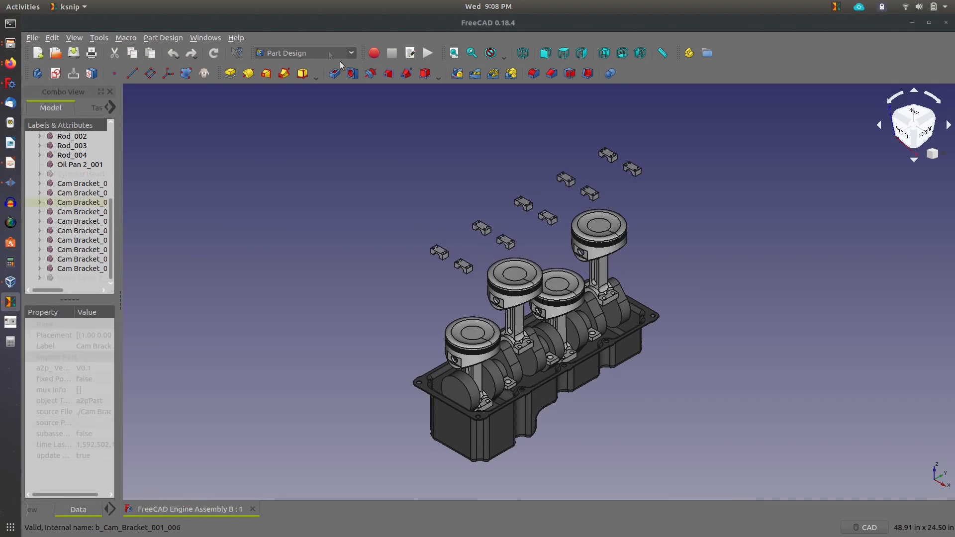
pyautogui.click(515, 214)
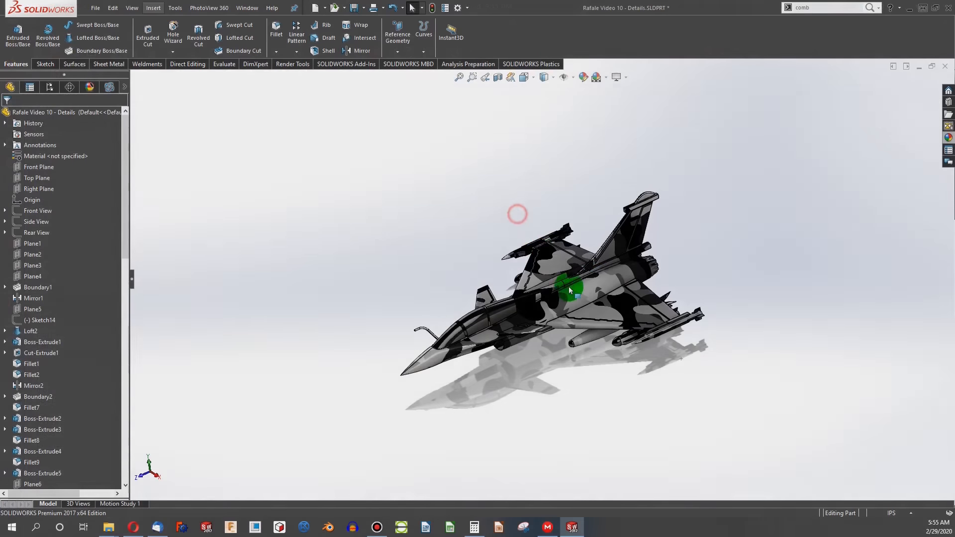
pyautogui.scroll(-4, 584, 308)
pyautogui.scroll(2, 560, 237)
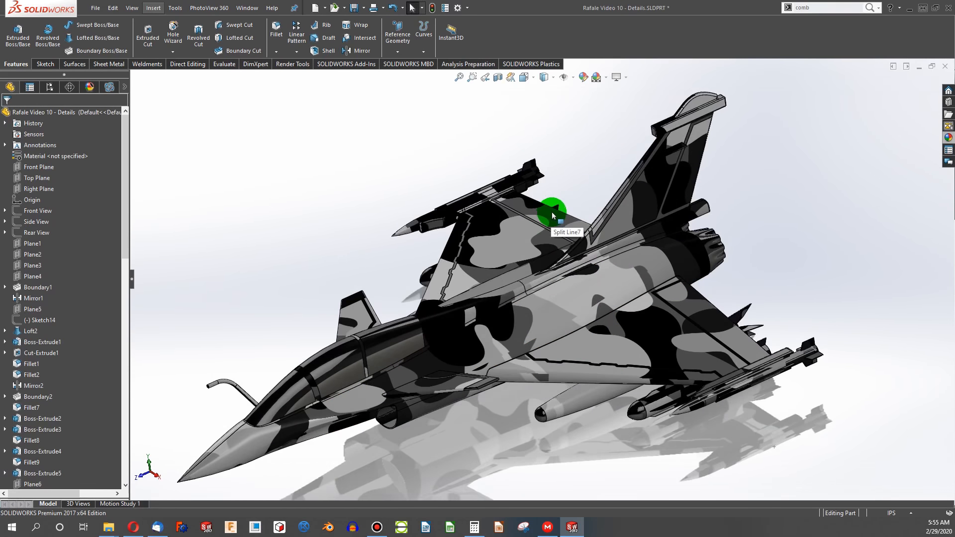
pyautogui.scroll(-2, 544, 224)
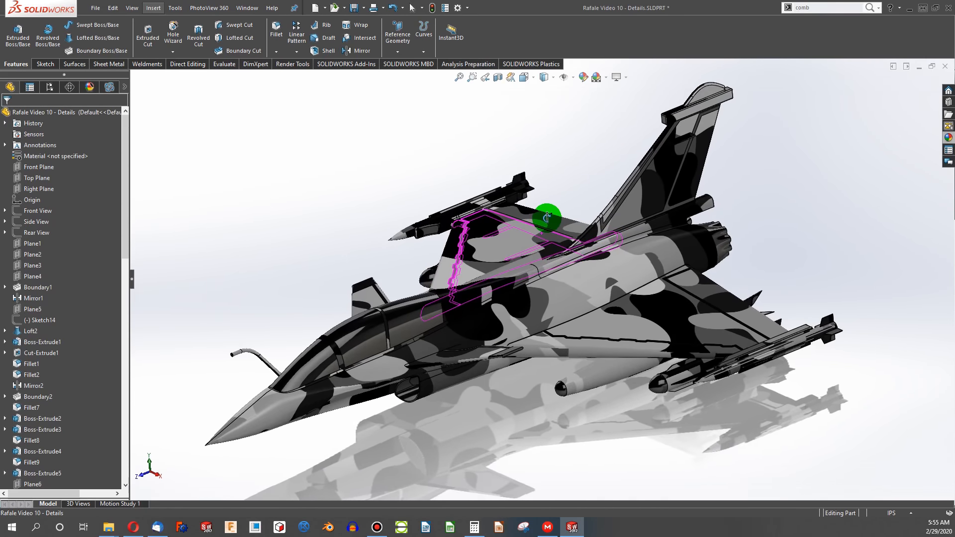